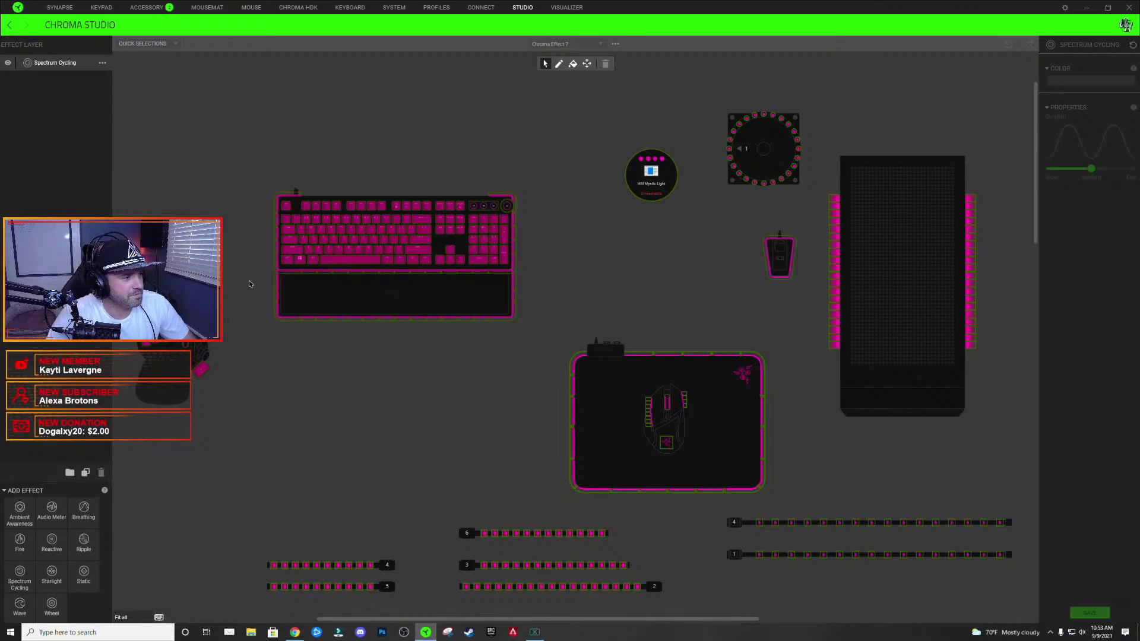
- Zoom the Chroma Studio canvas to 200% and frame the whole keyboard
scroll(251, 279, "up", 3)
scroll(313, 386, "up", 3)
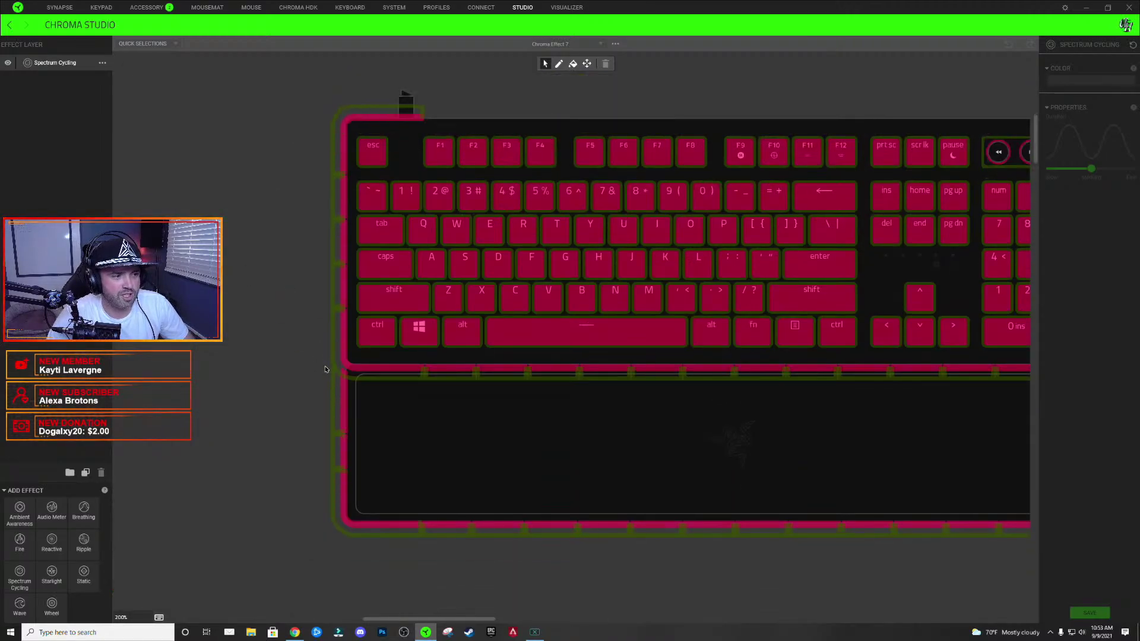
left_click_drag(433, 619, 451, 635)
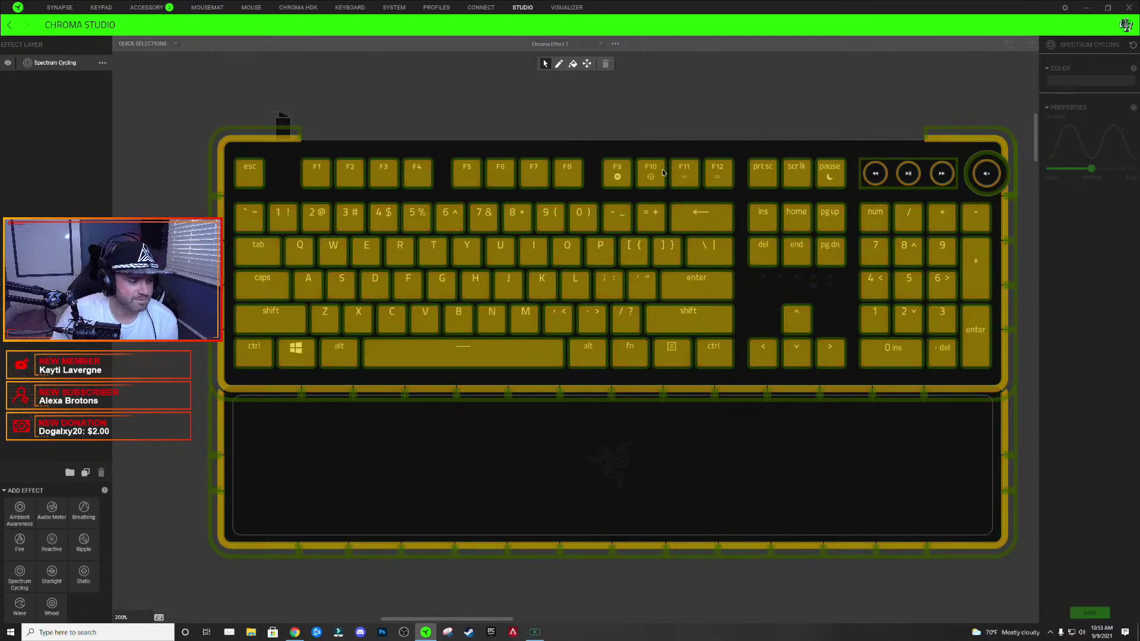
- Switch to Chrome and return from the Sunset pictures to the Google Images results for "tron graphics"
left_click(295, 632)
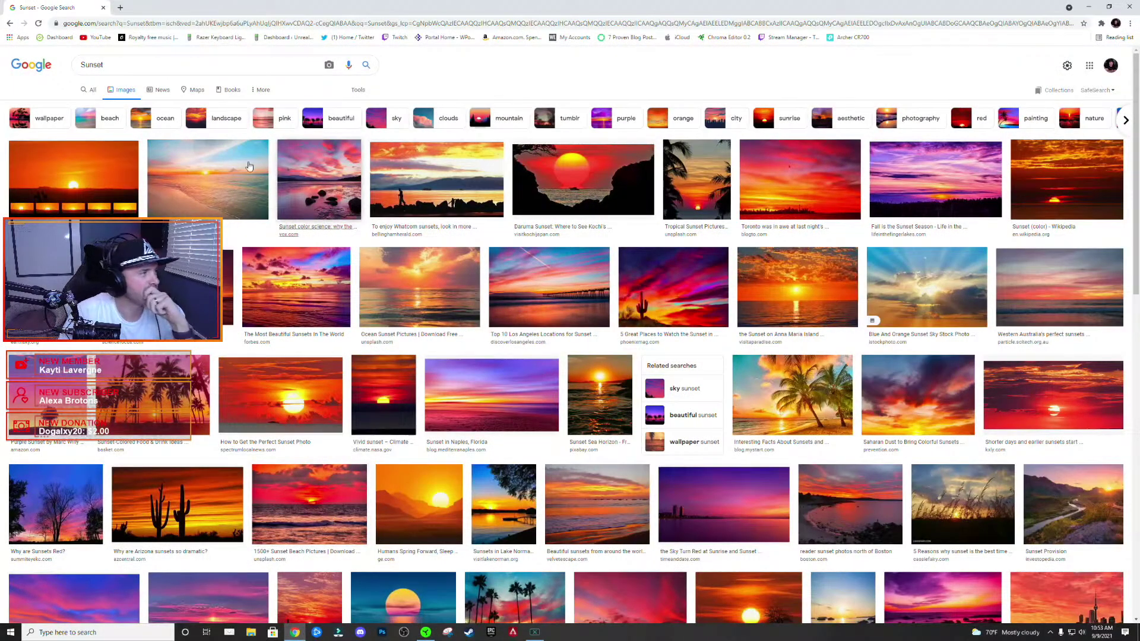
left_click(9, 23)
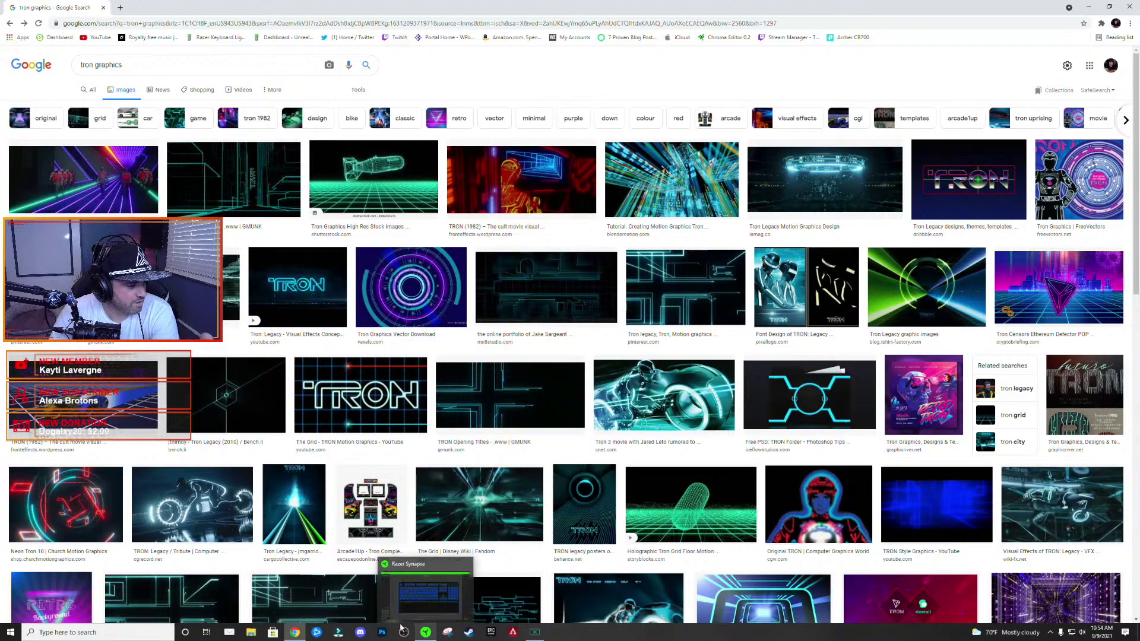
- Switch to Discord and review the Chroma profiles shared in the streamer's server, in its live channel
left_click(360, 633)
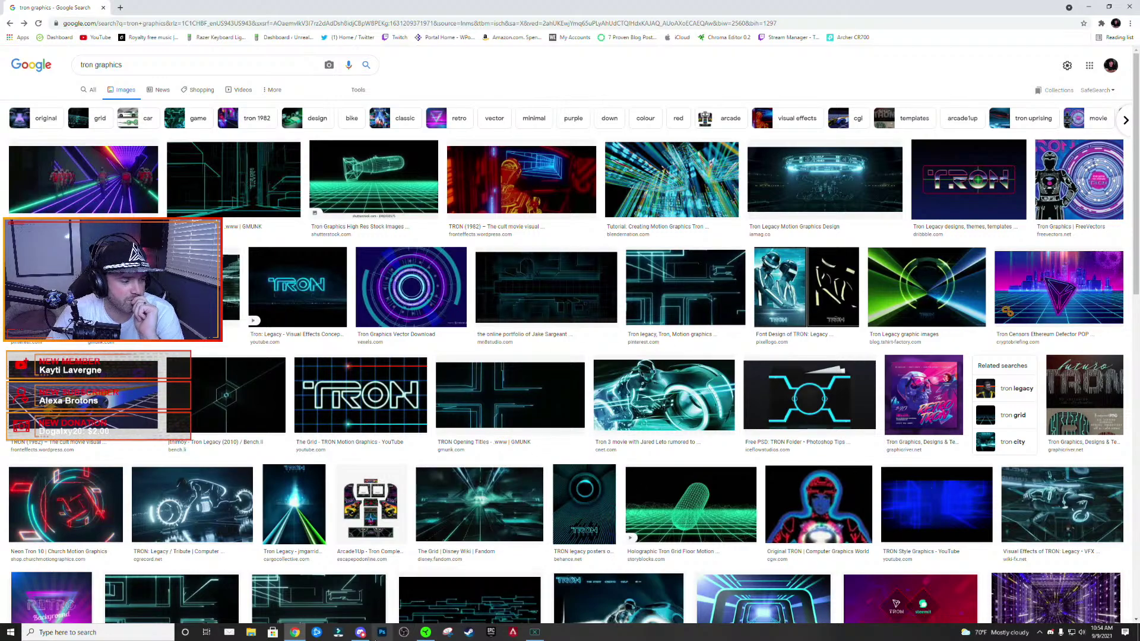
left_click(360, 632)
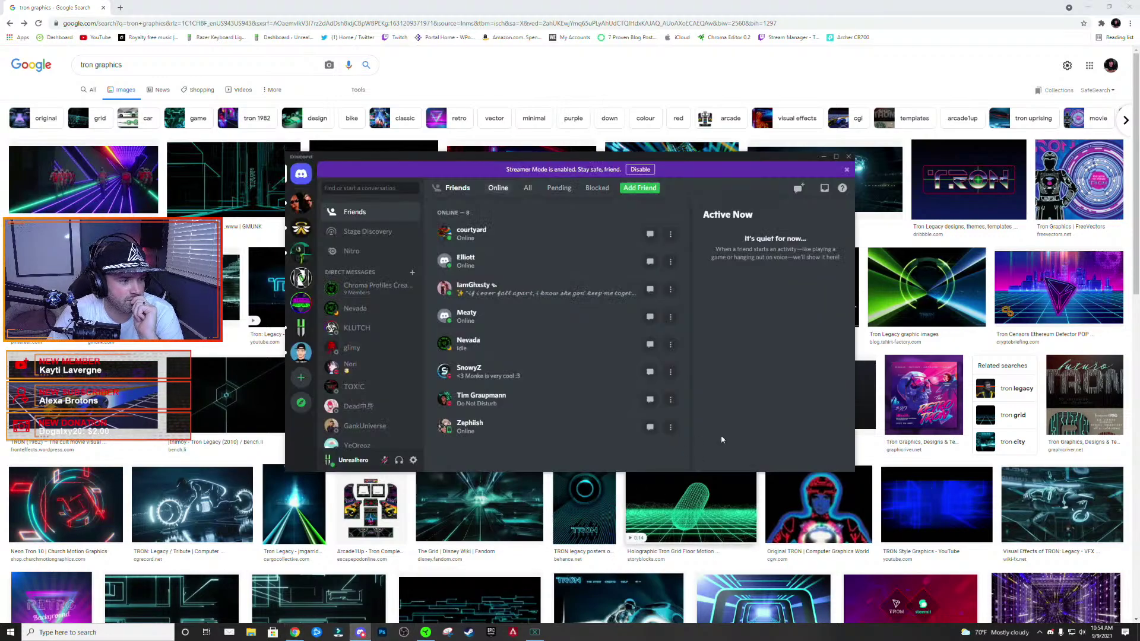
left_click(301, 327)
scroll(361, 410, "down", 1)
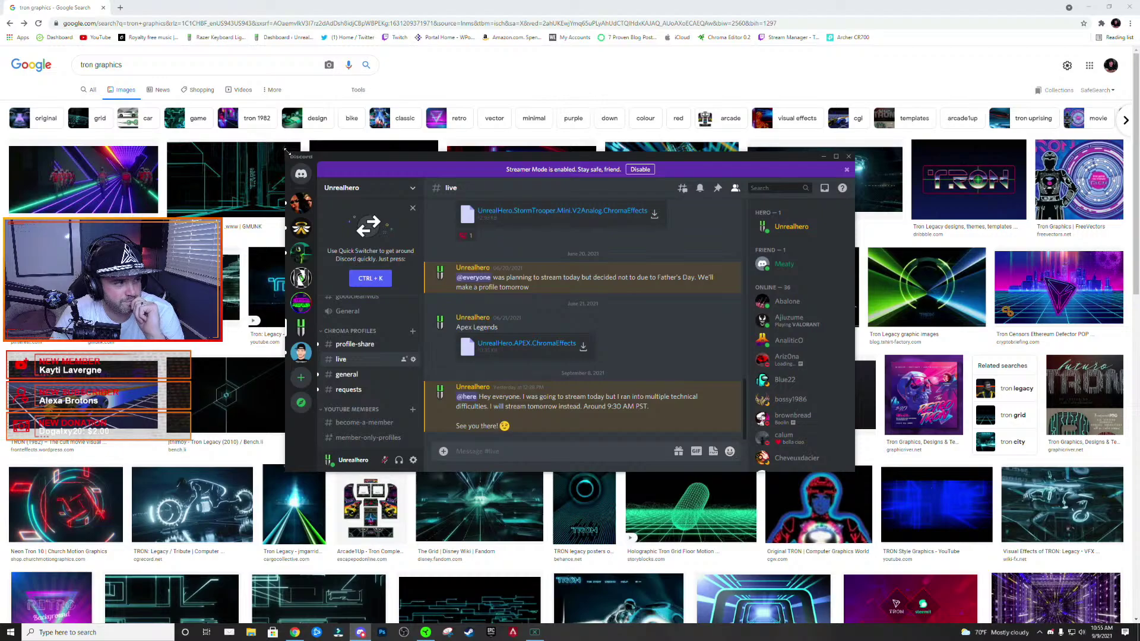
left_click_drag(286, 151, 155, 43)
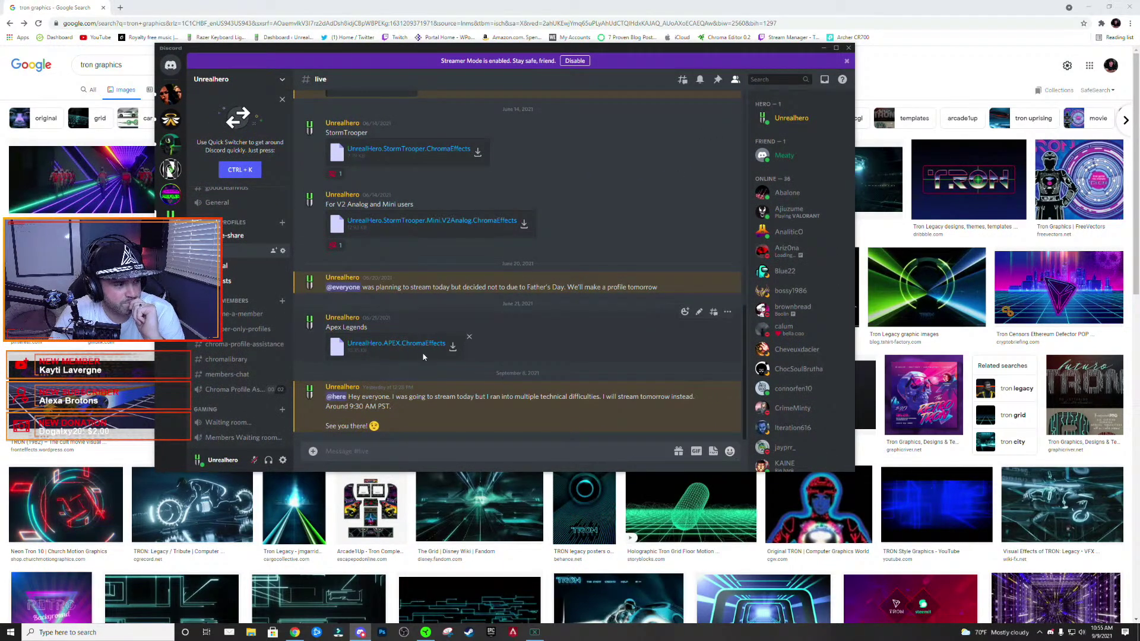
scroll(608, 337, "up", 3)
scroll(475, 356, "down", 2)
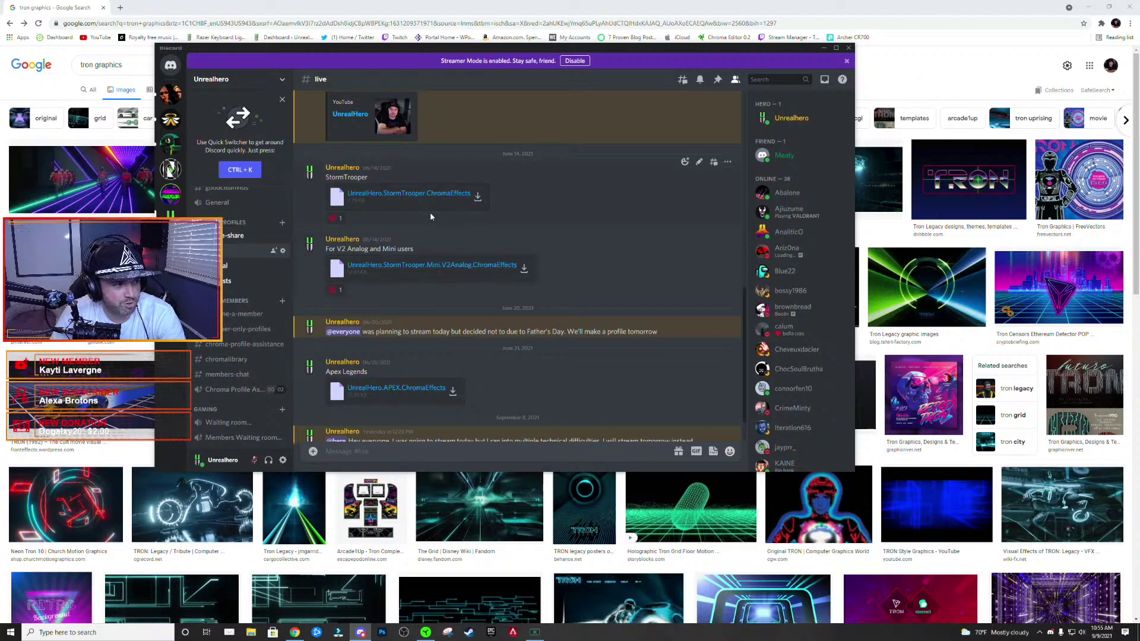
scroll(579, 248, "up", 6)
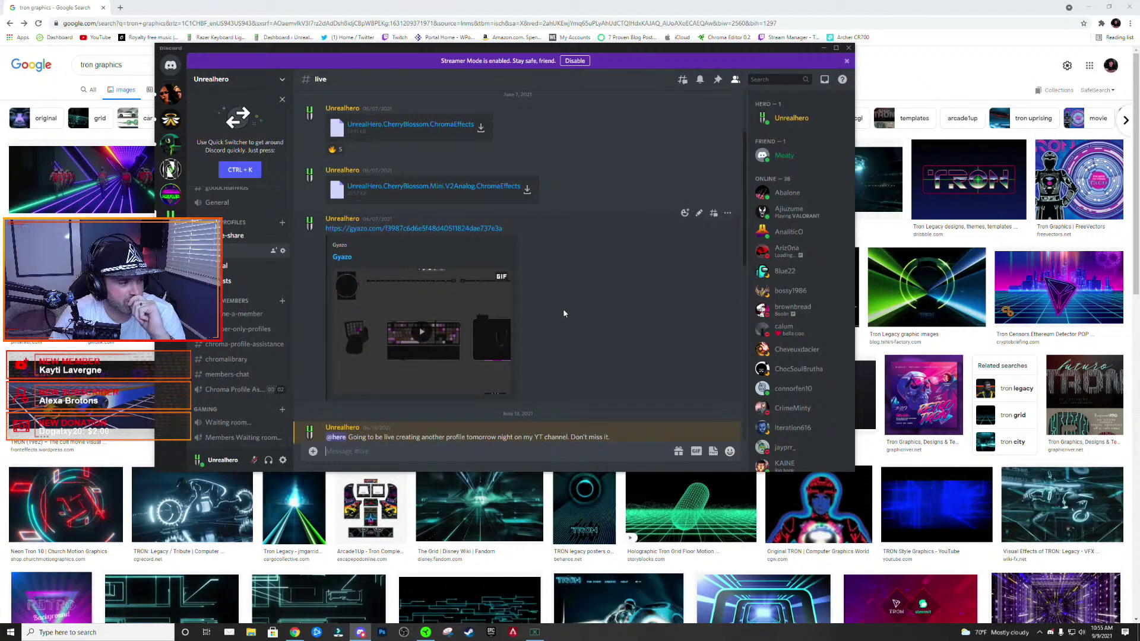
scroll(570, 314, "down", 6)
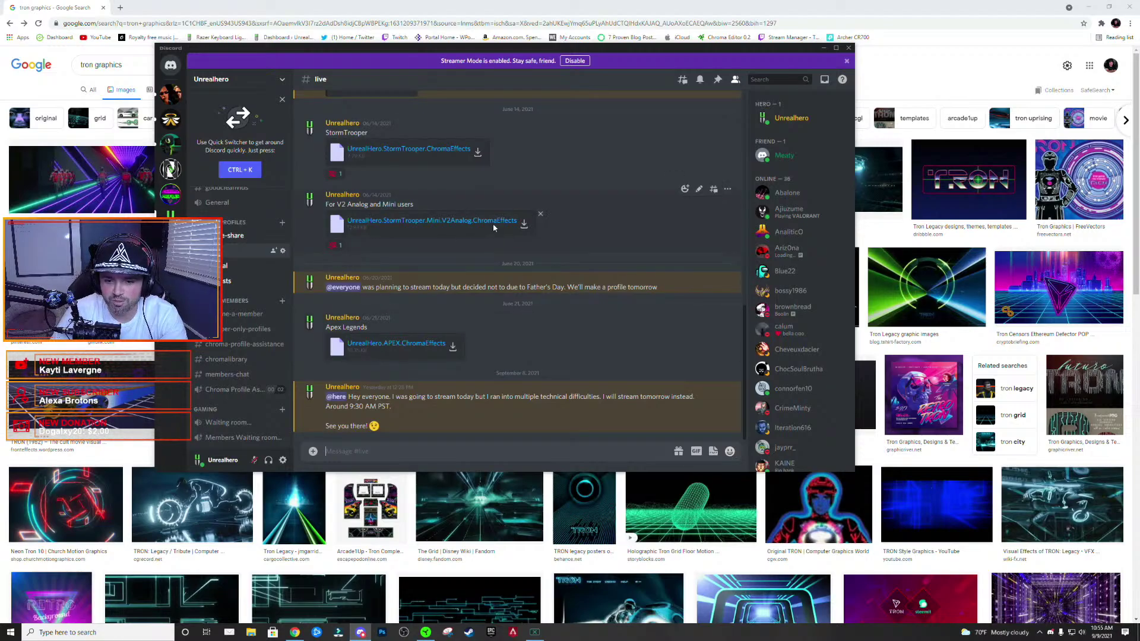
scroll(496, 219, "up", 1)
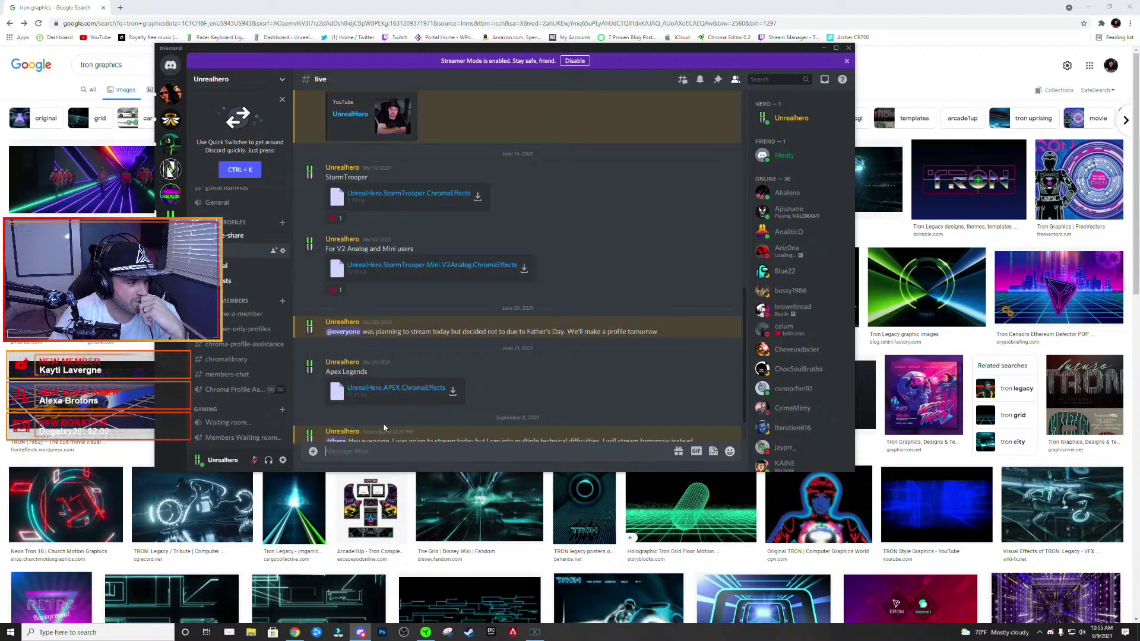
scroll(539, 389, "down", 1)
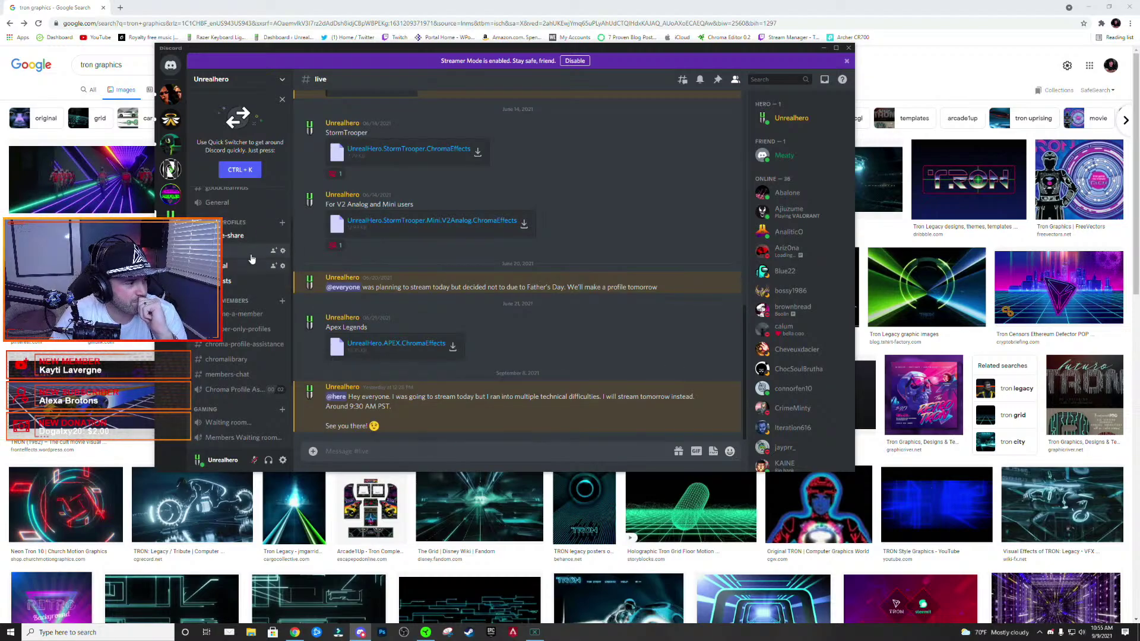
- Review the posts in the member-only-profiles channel, play the Guitar Hero and Creeper keyboard previews, and put Discord away
left_click(261, 328)
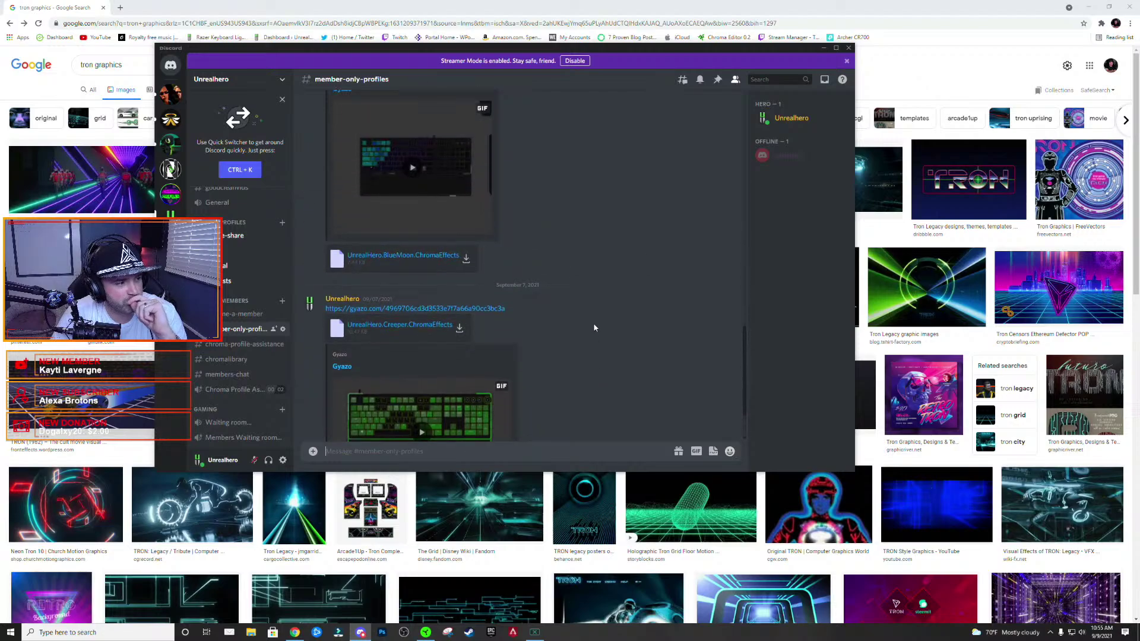
scroll(605, 333, "up", 10)
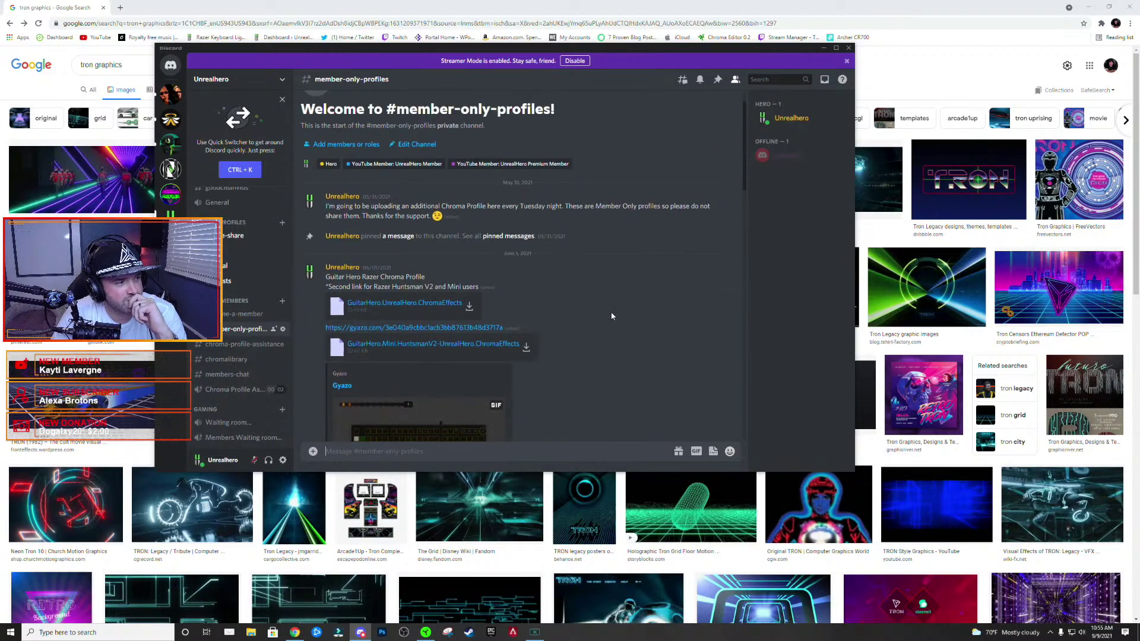
scroll(614, 325, "down", 5)
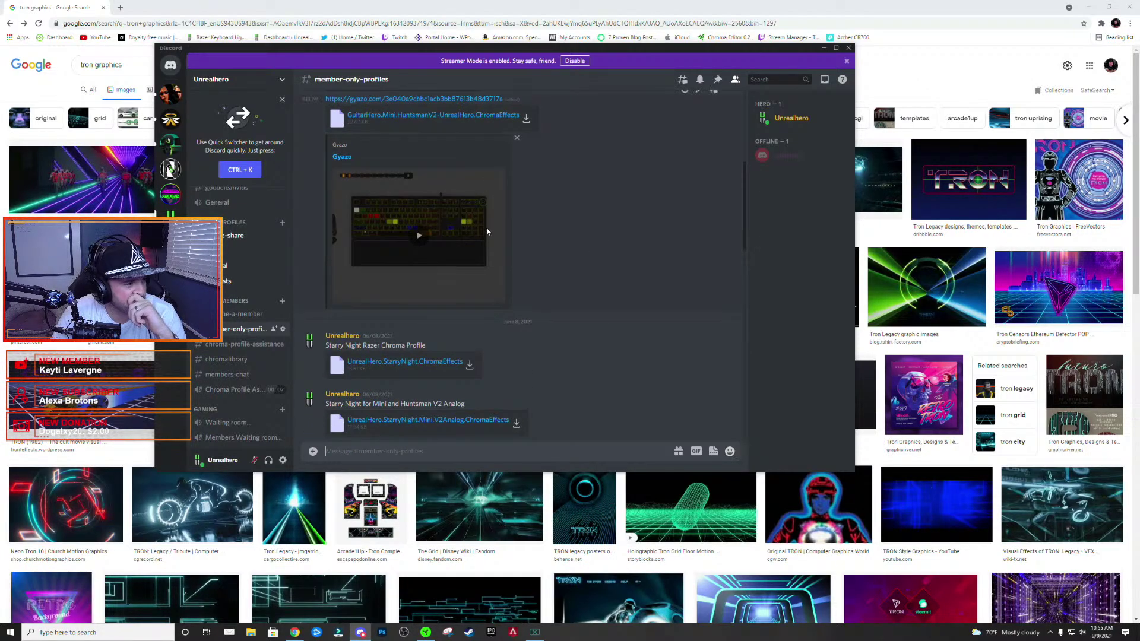
left_click(416, 239)
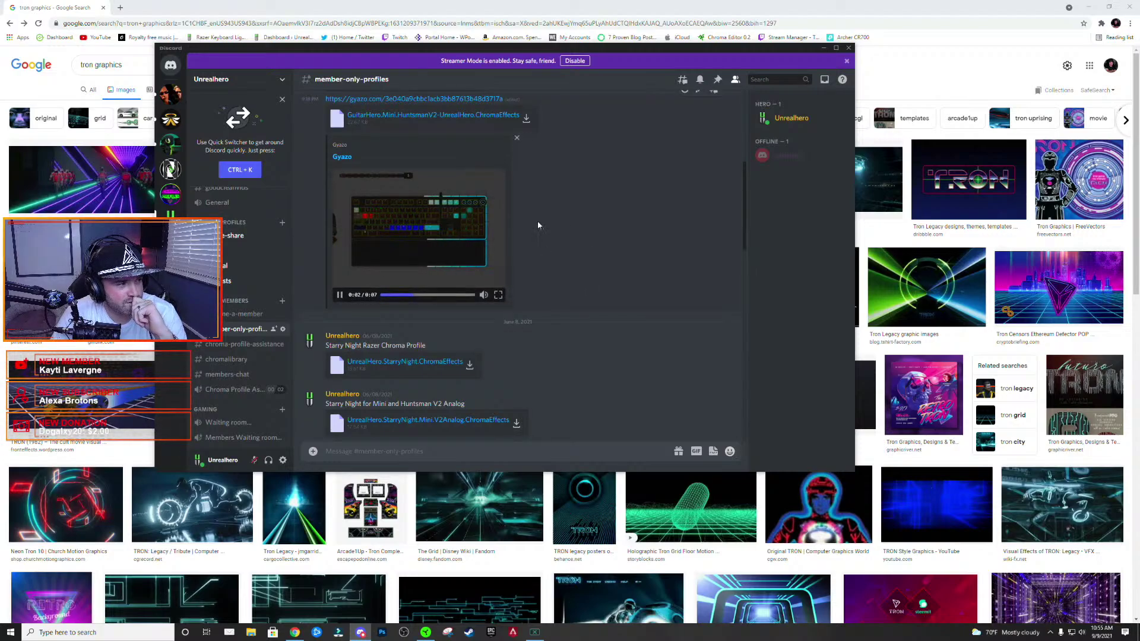
scroll(604, 266, "down", 1)
scroll(603, 267, "down", 5)
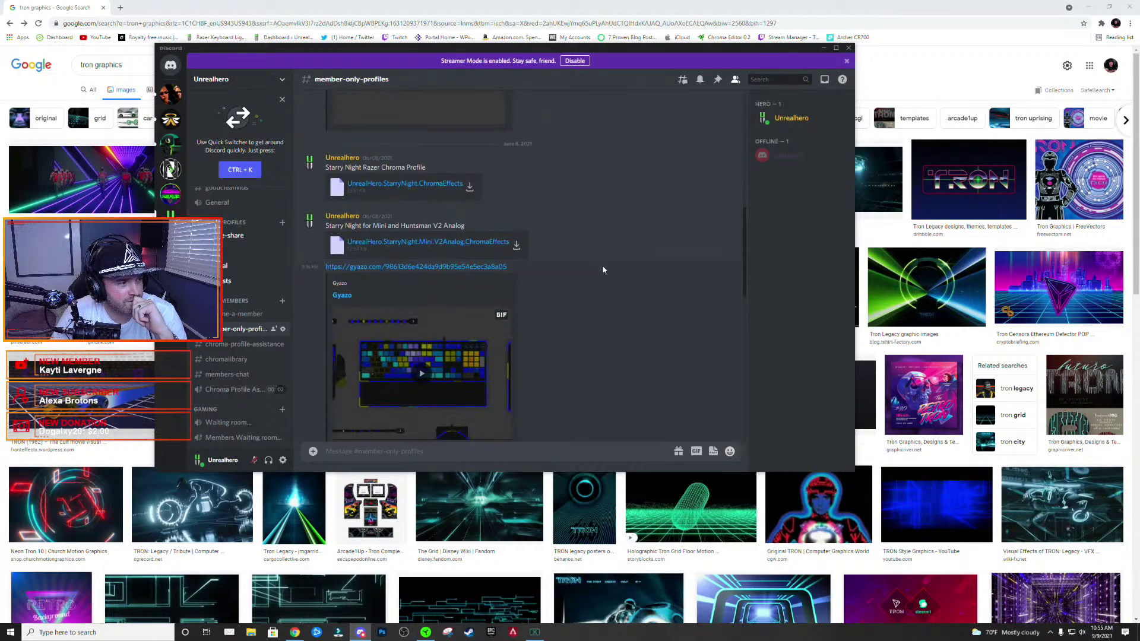
scroll(625, 301, "down", 3)
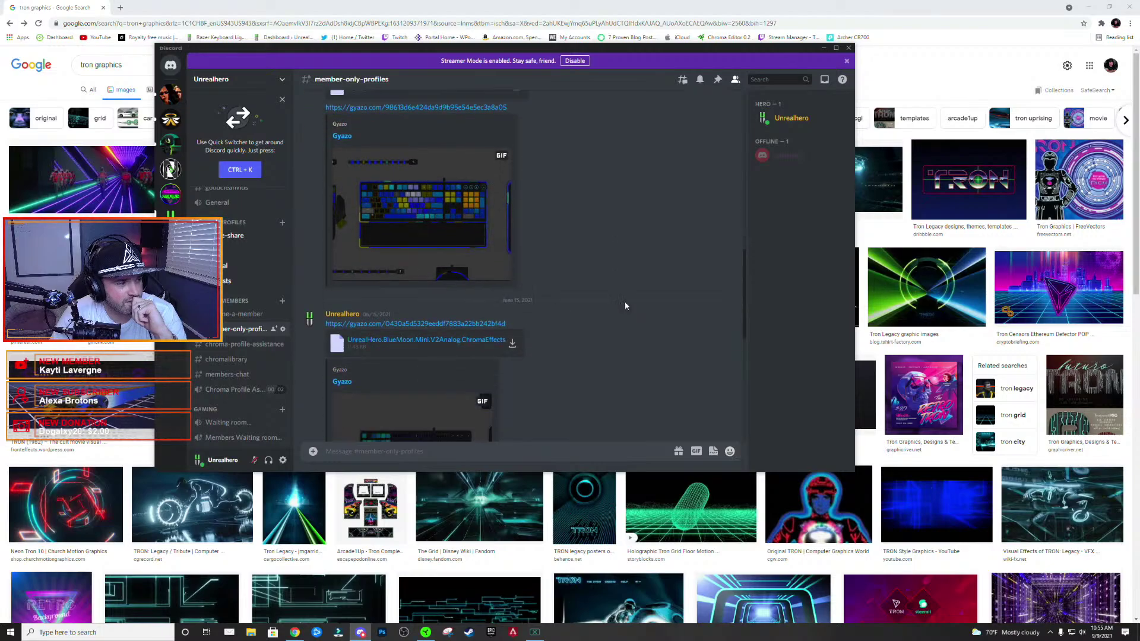
scroll(542, 366, "down", 4)
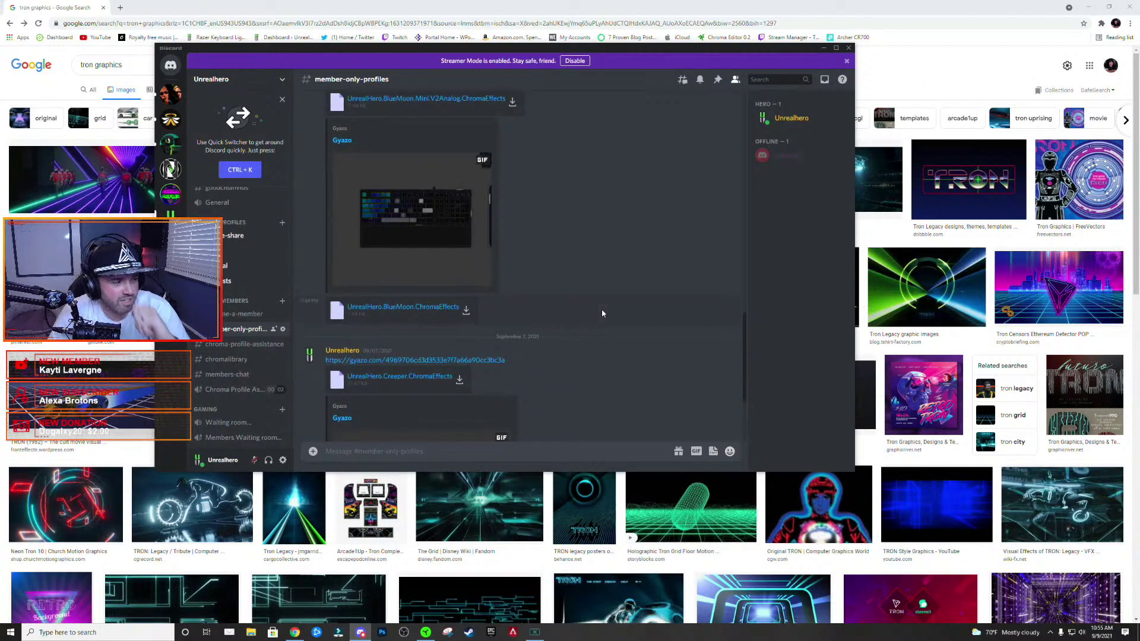
scroll(601, 313, "down", 3)
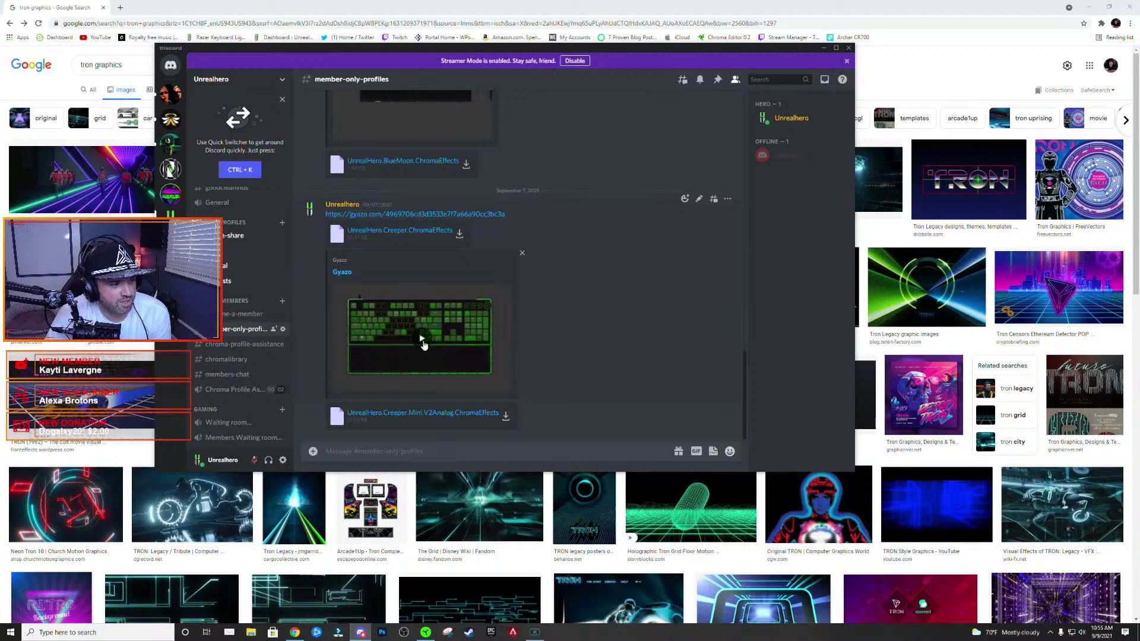
left_click(422, 340)
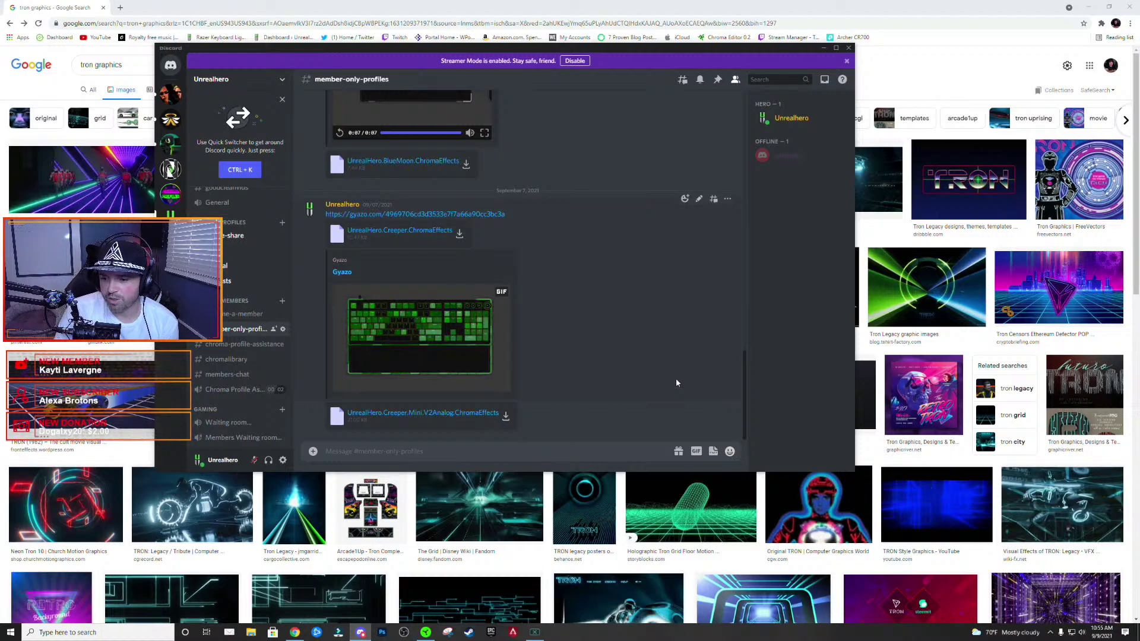
left_click(824, 49)
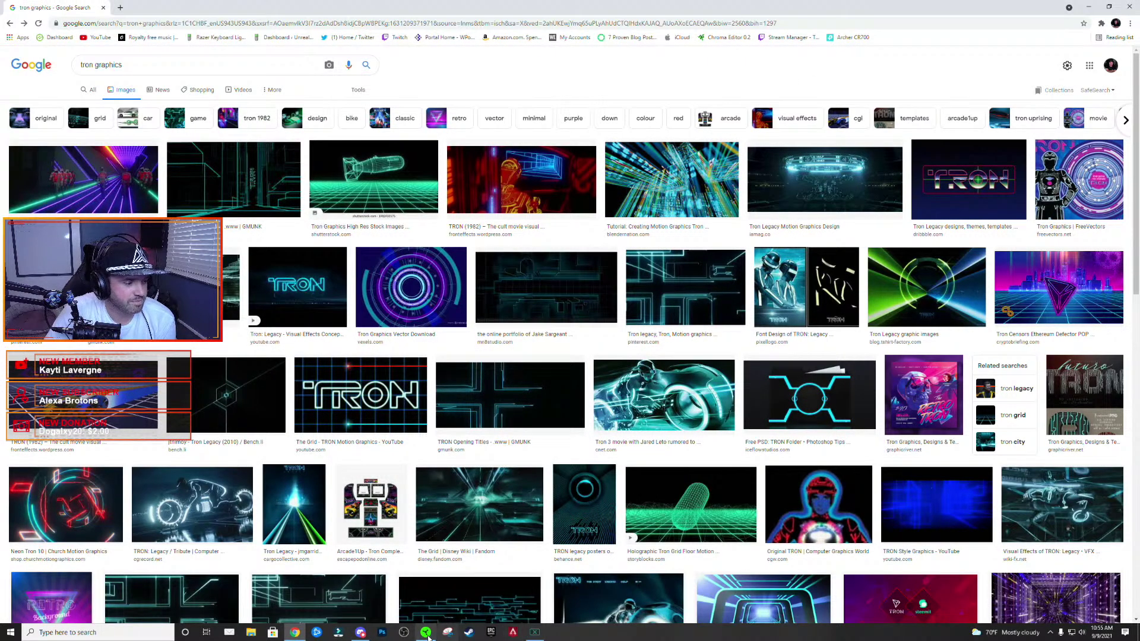
- Switch to Razer Synapse and remove the Spectrum Cycling effect from all lights in Chroma Effect 7
mouse_move(423, 636)
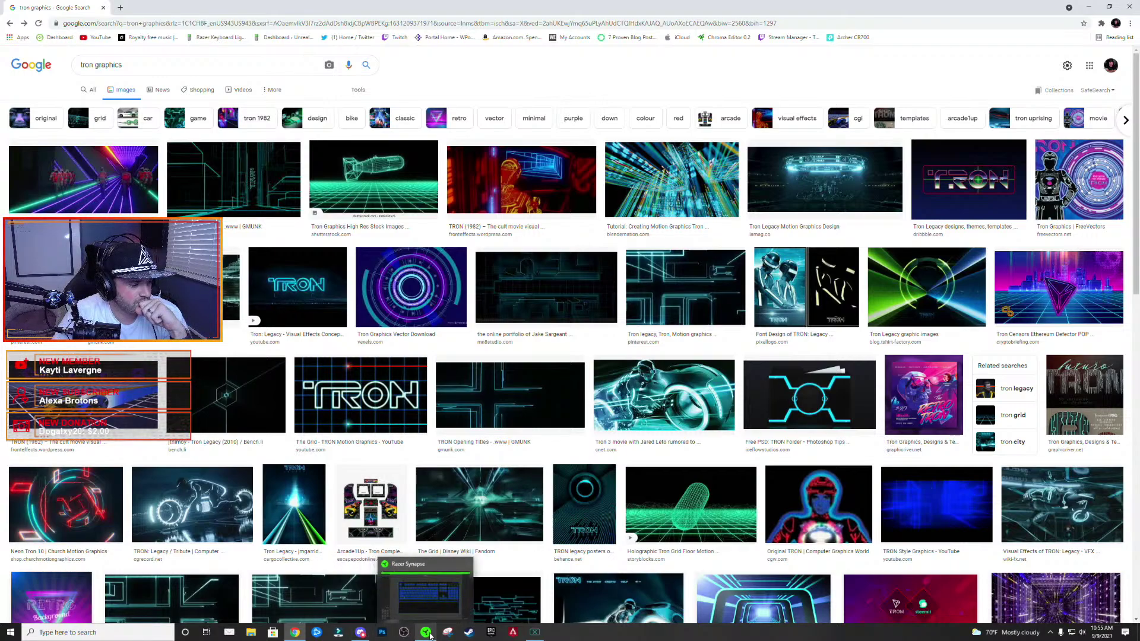
left_click(426, 632)
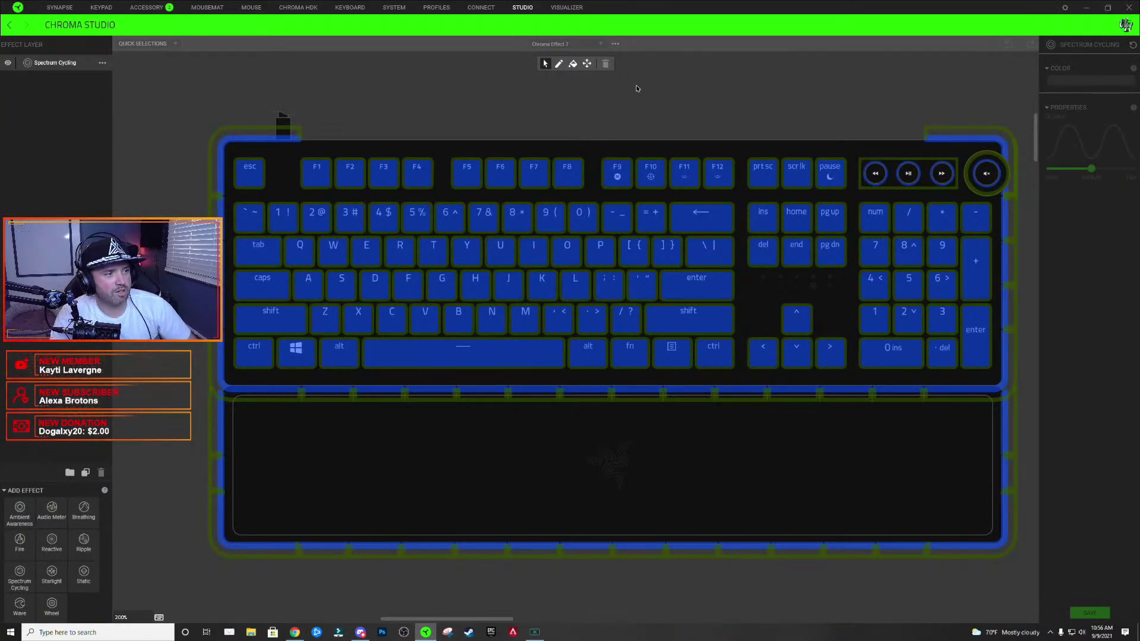
left_click(283, 217)
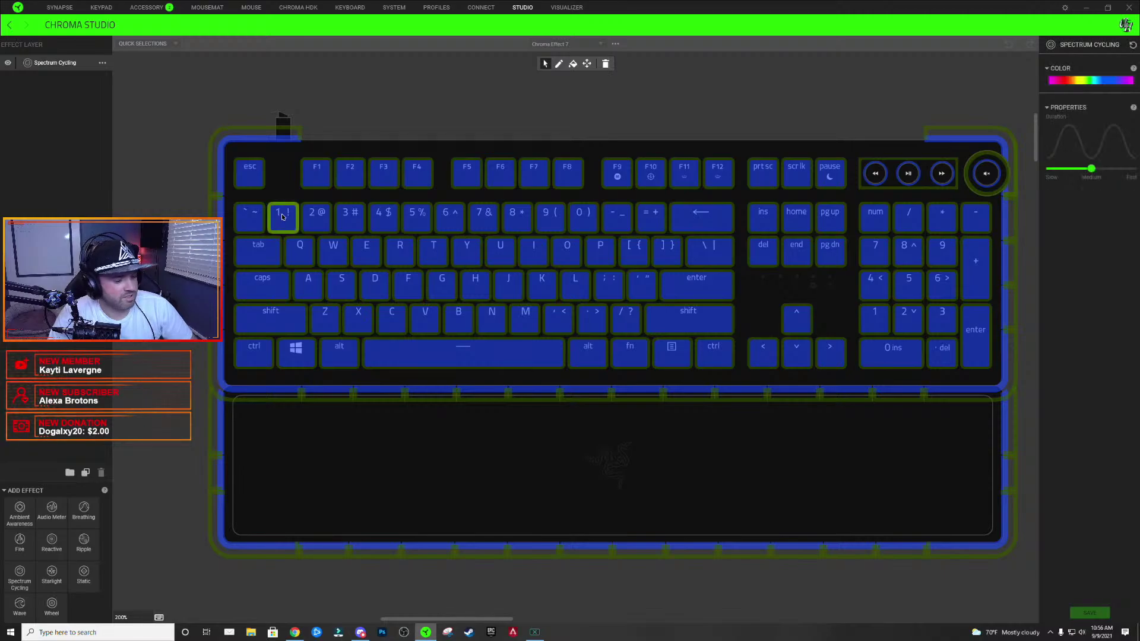
key("ctrl+a")
key("Delete")
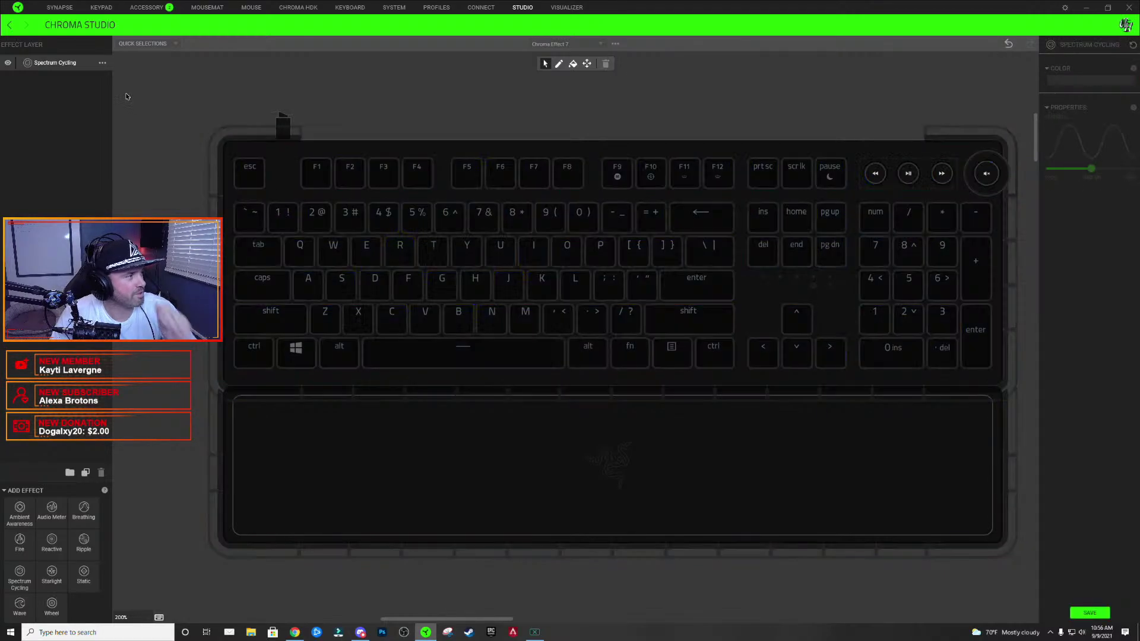
- Change the Spectrum Cycling layer to Wave and apply the black-green-black gradient pattern to all of the keyboard's lights
left_click(102, 63)
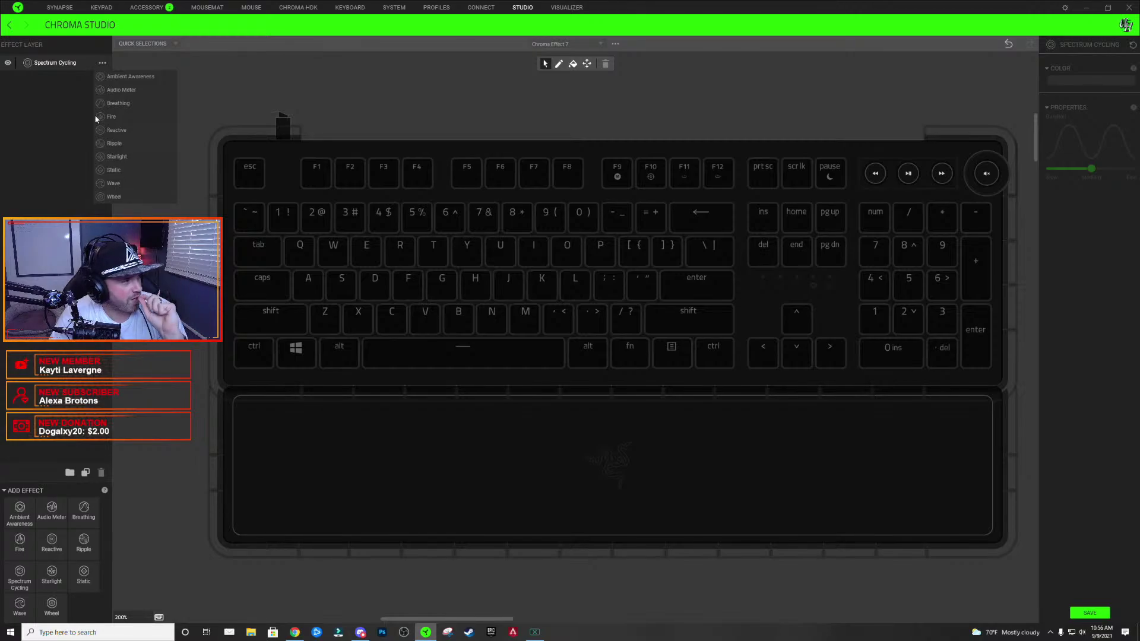
left_click(121, 184)
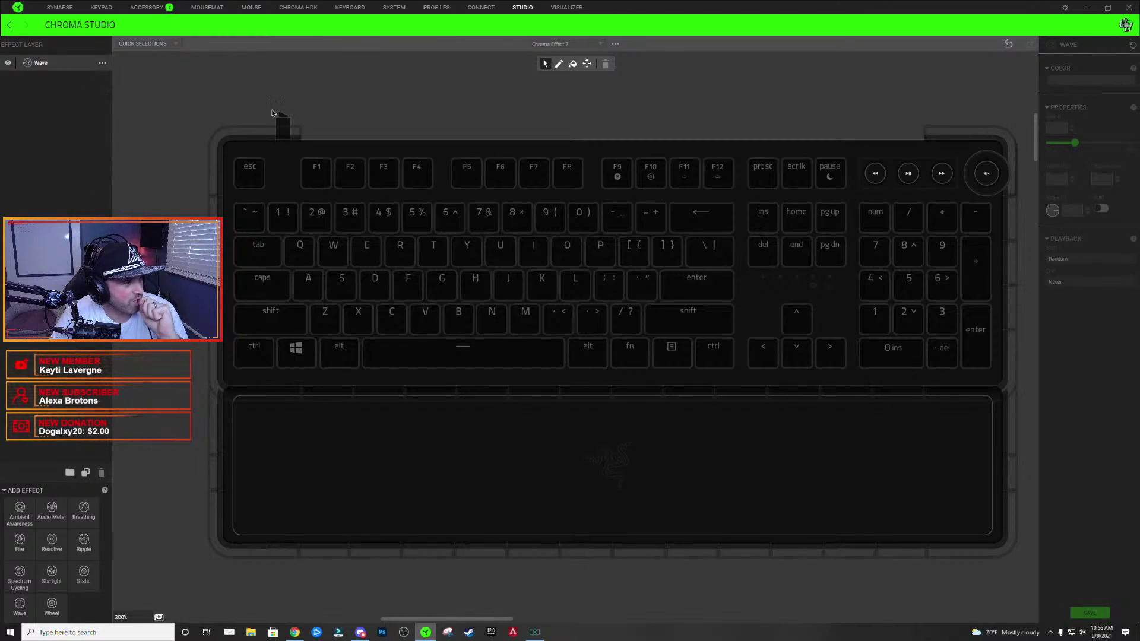
left_click_drag(178, 109, 1028, 569)
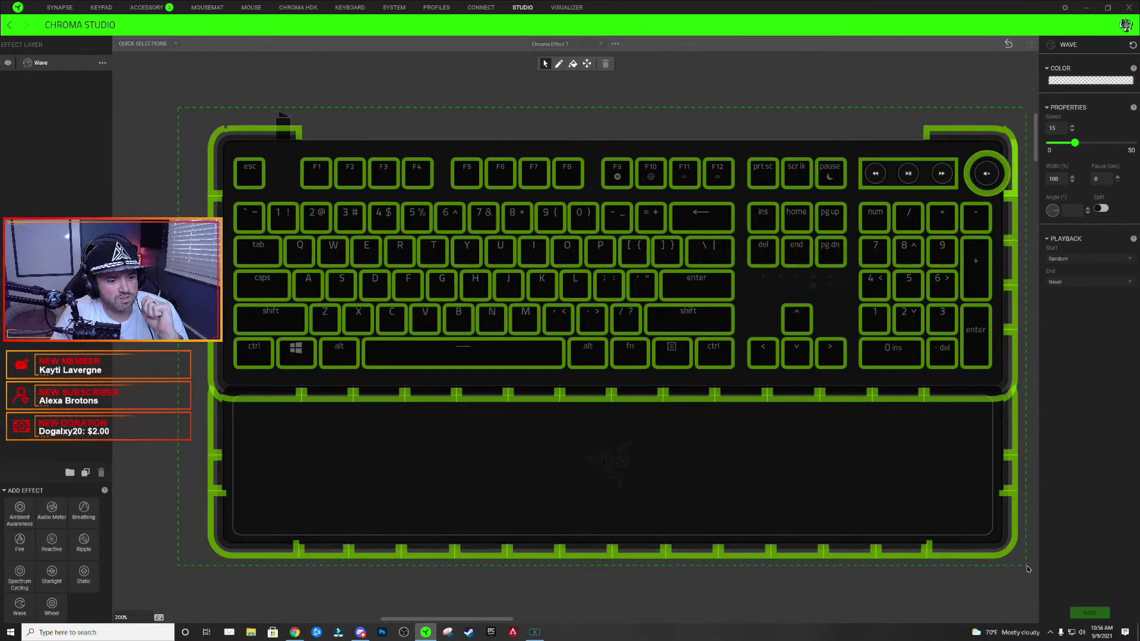
left_click(1090, 81)
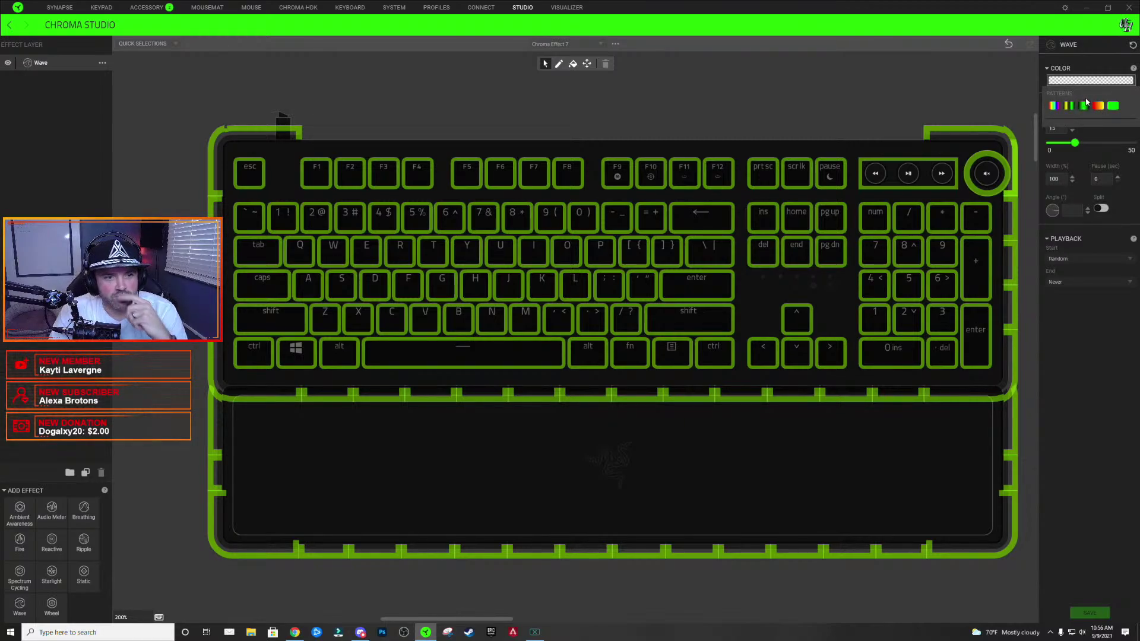
left_click(1084, 106)
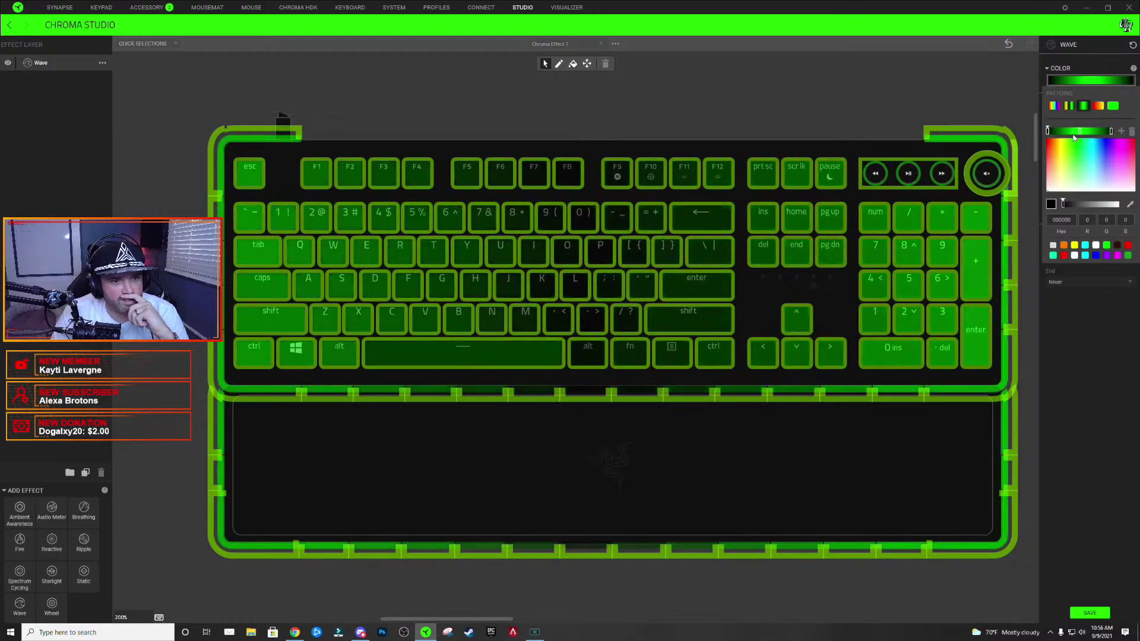
- Recolor the middle stop of the Wave gradient to blue and darken it to a near-black navy
left_click(1078, 131)
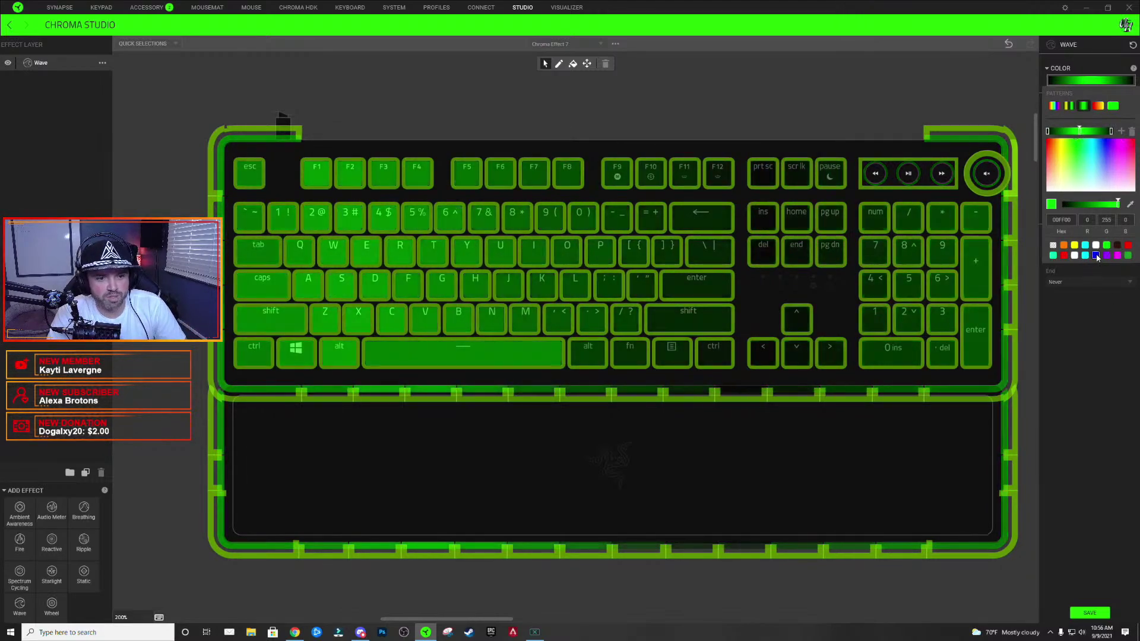
left_click(1096, 254)
left_click(1087, 206)
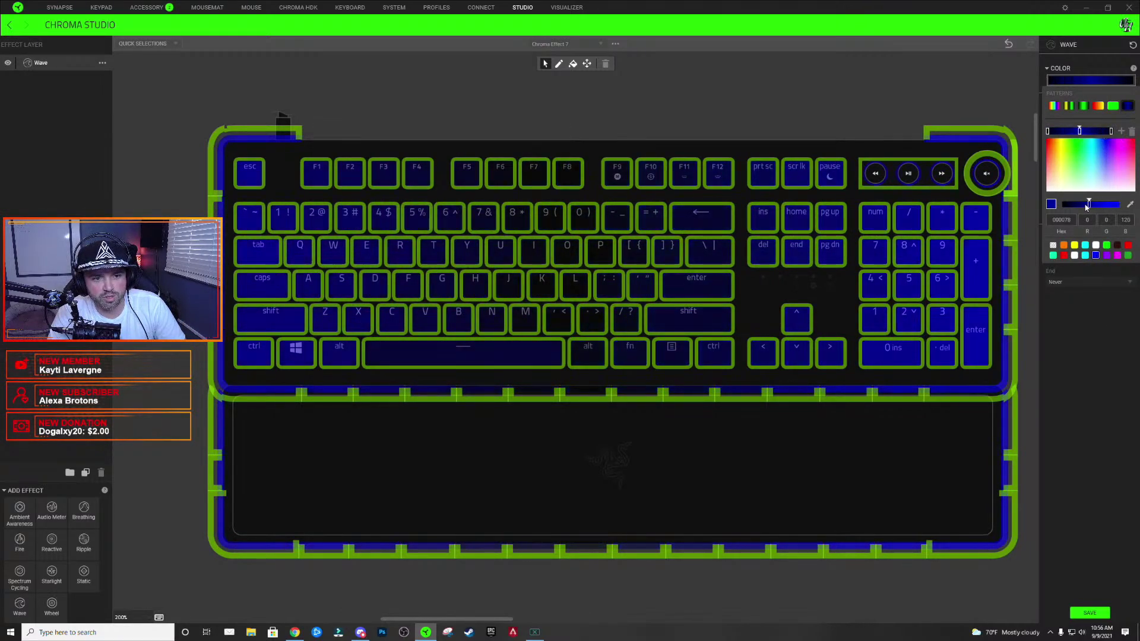
left_click_drag(1087, 206, 1073, 208)
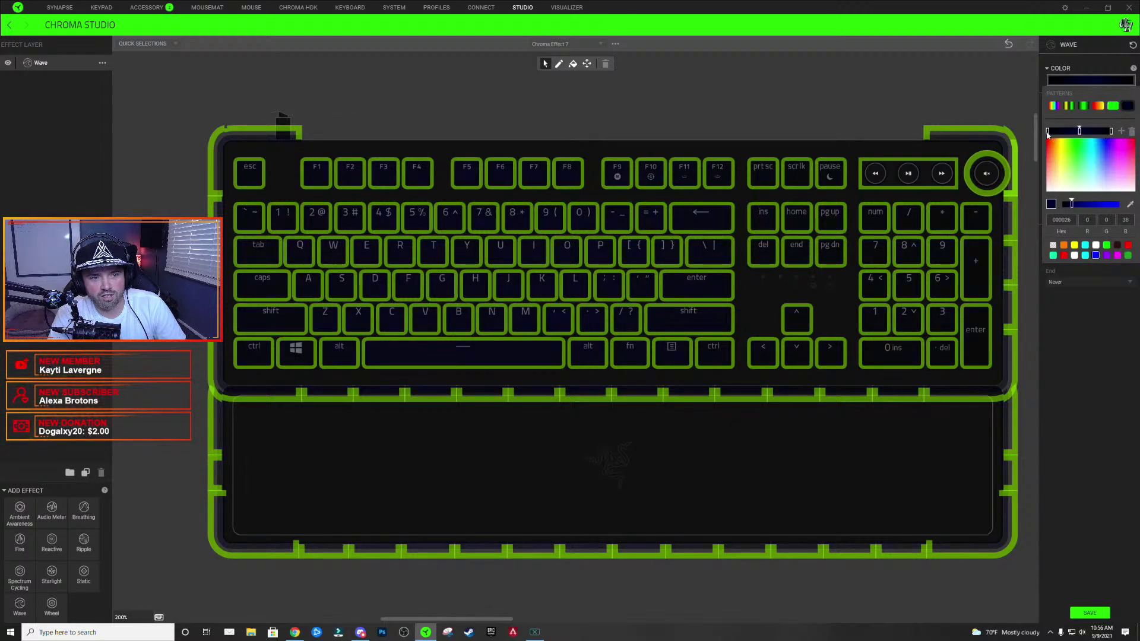
- Set the Wave gradient's first stop to dark gray 141414, check its last stop, and save the effect
left_click(1047, 132)
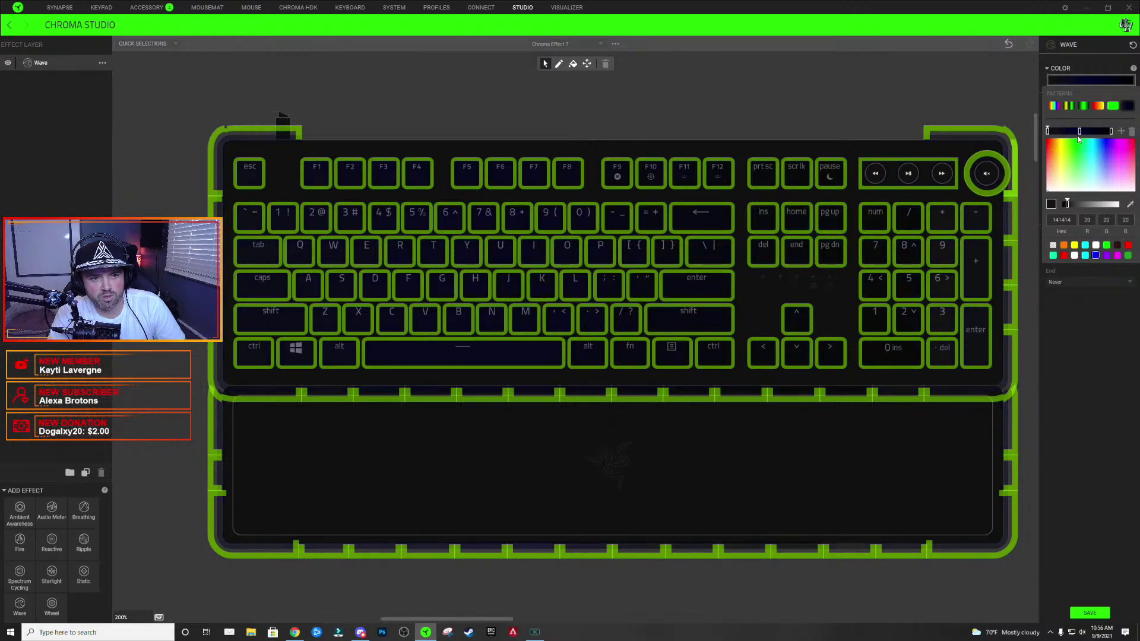
left_click(1065, 220)
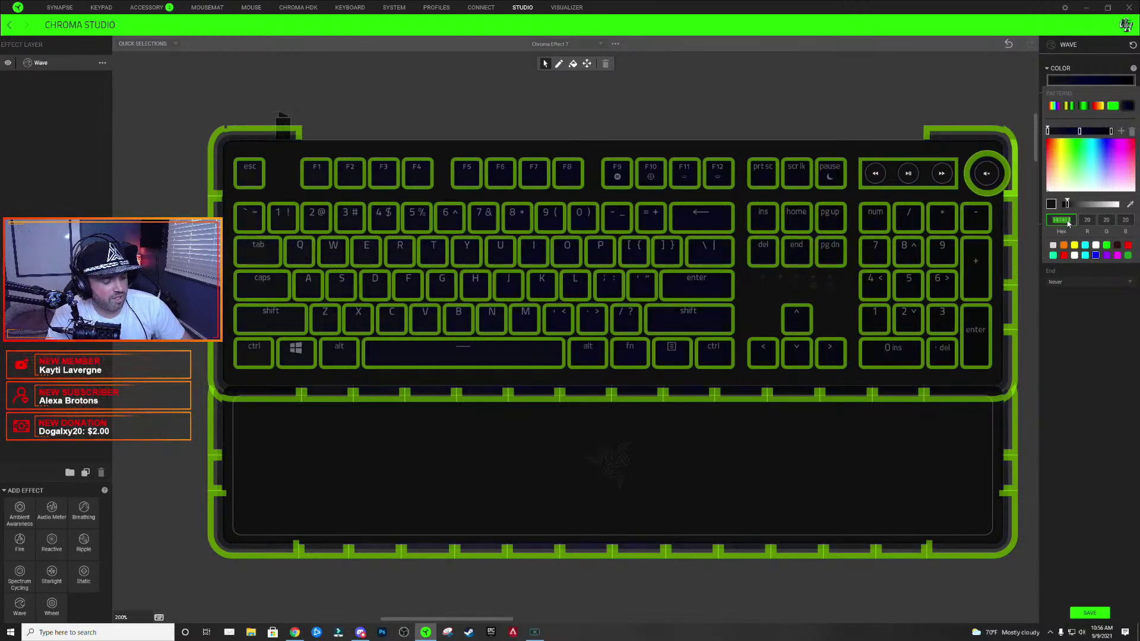
left_click(1111, 130)
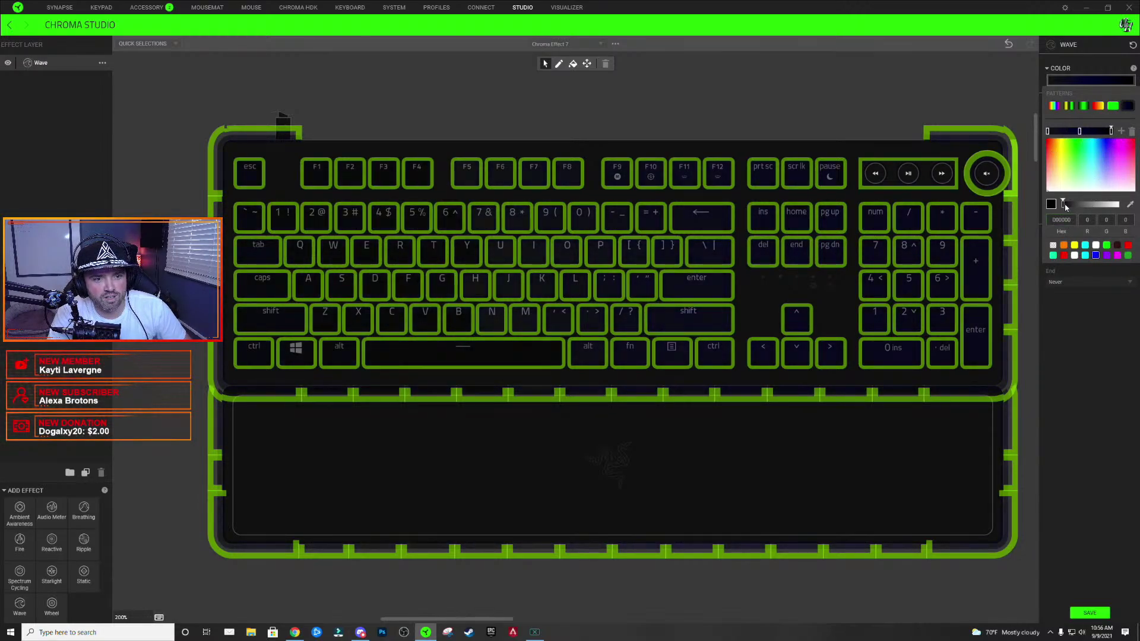
left_click(1078, 319)
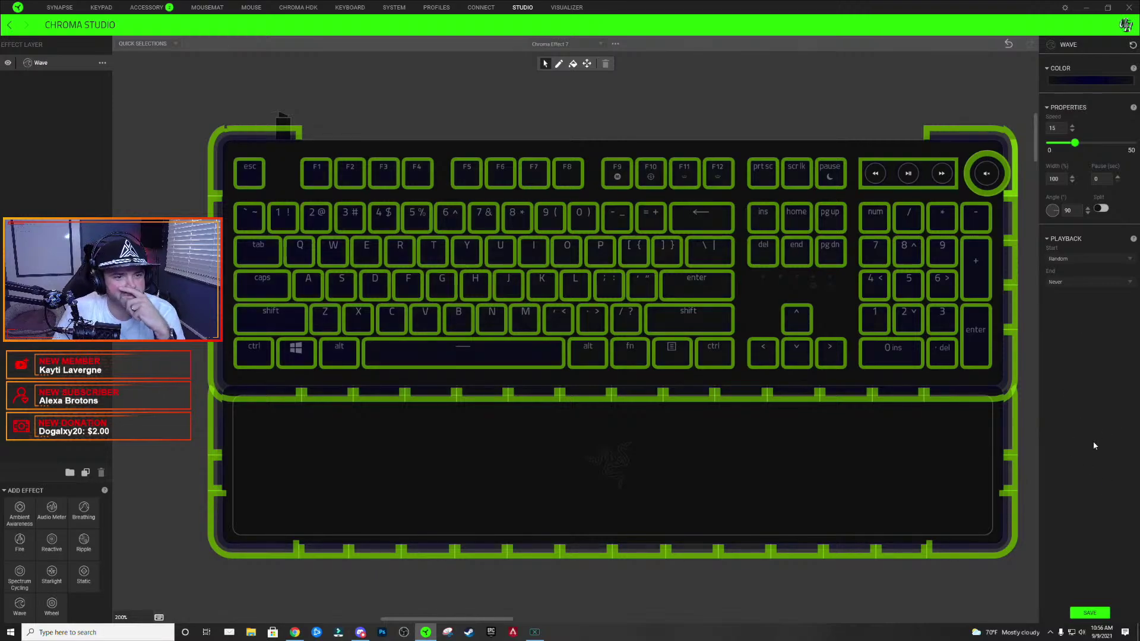
left_click(1081, 615)
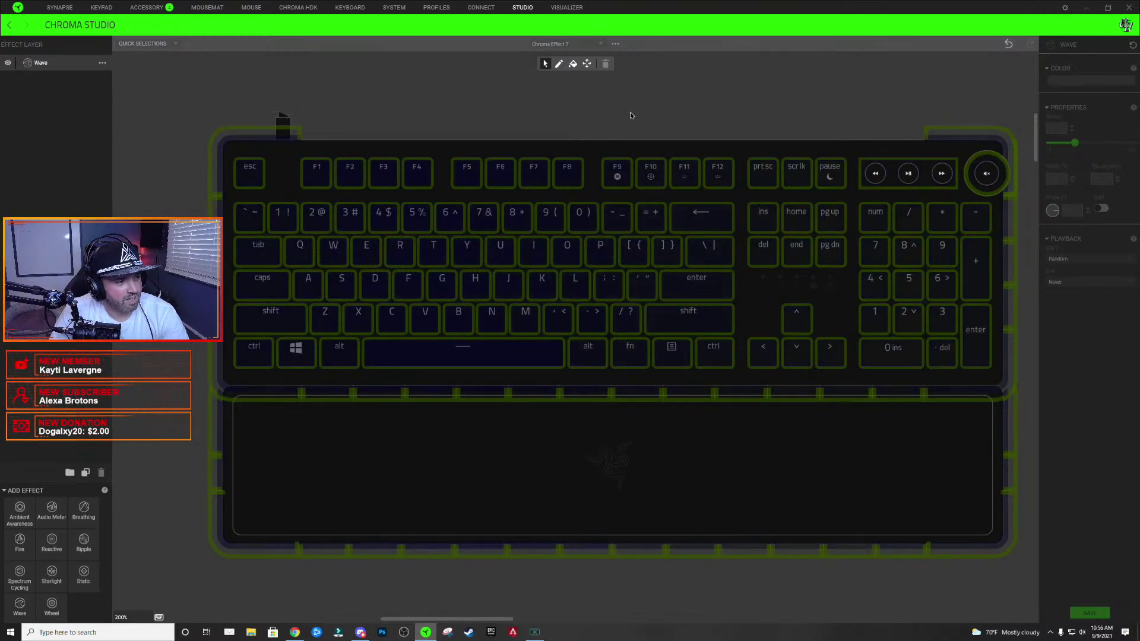
- Turn on Split for the Wave layer on the keyboard's lights and save the effect
left_click(583, 325)
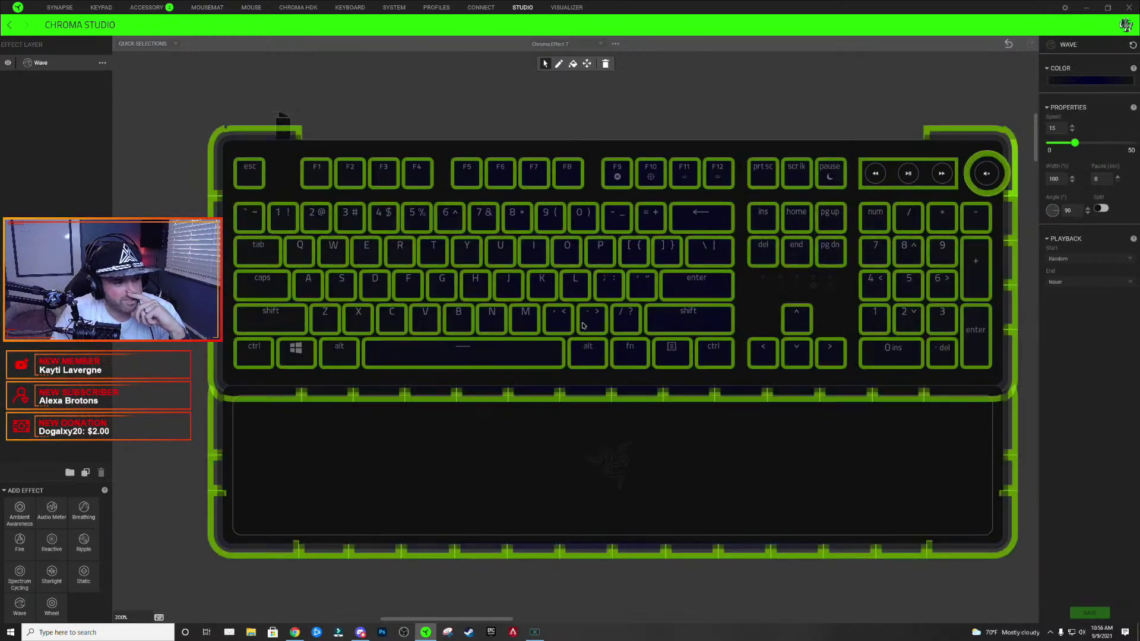
left_click(1099, 211)
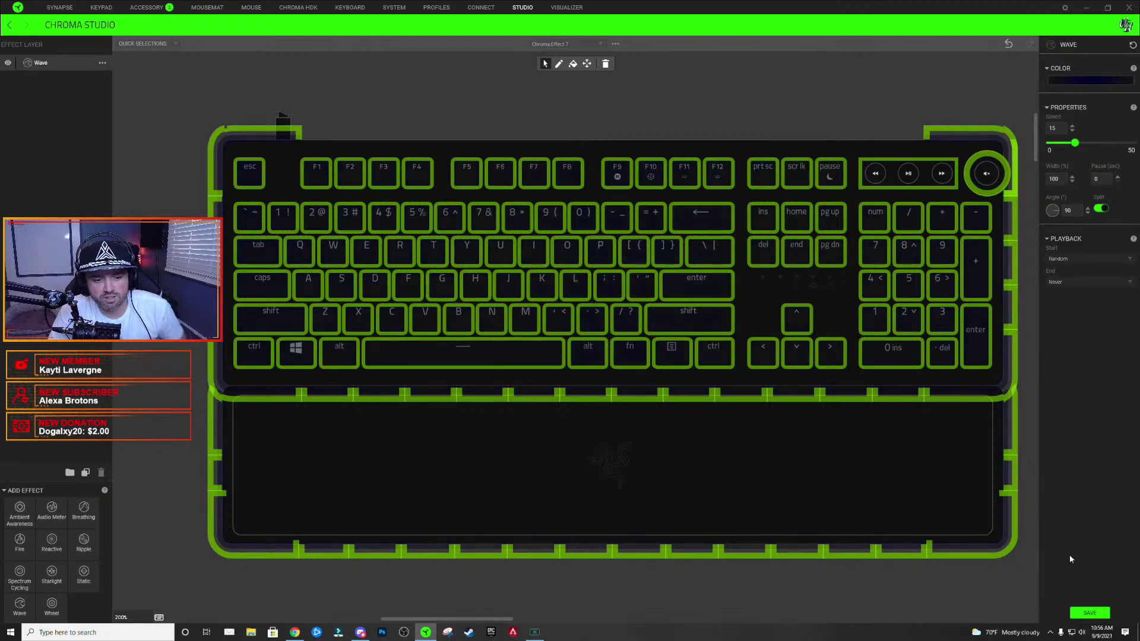
left_click(799, 95)
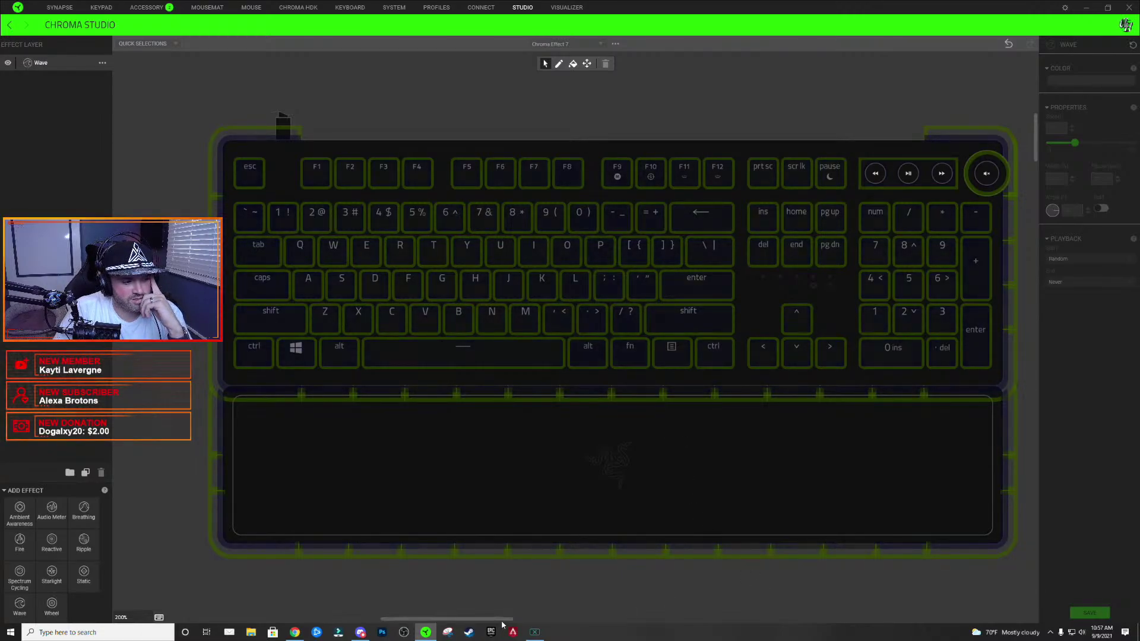
left_click_drag(501, 620, 500, 624)
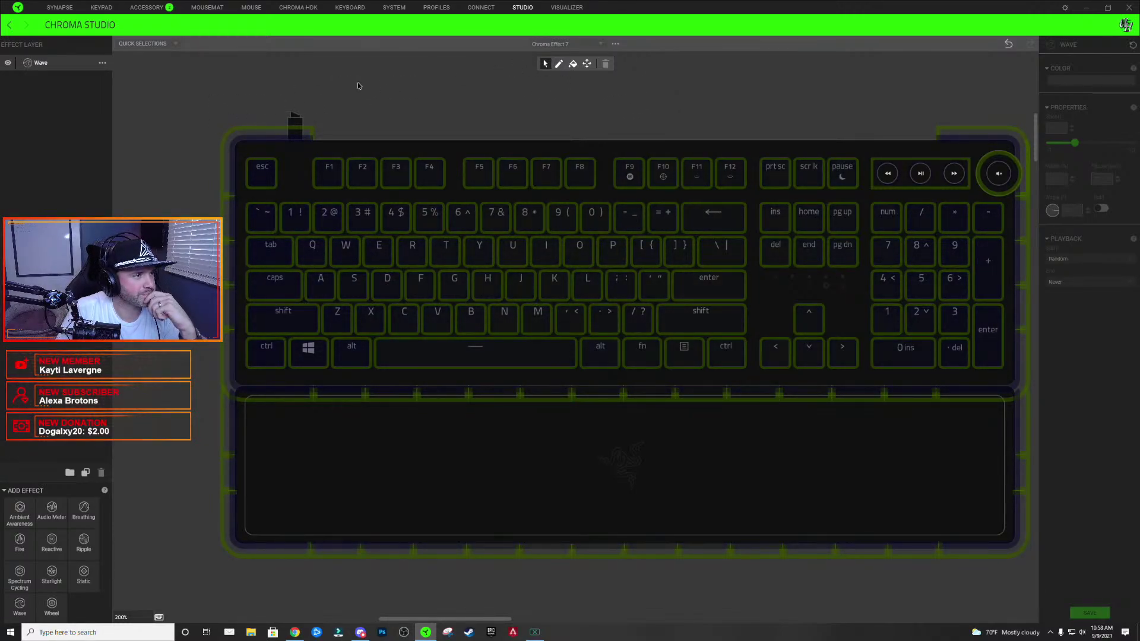
- Rename the Chroma effect to UnrealHero.Tron/Sunset
left_click(615, 44)
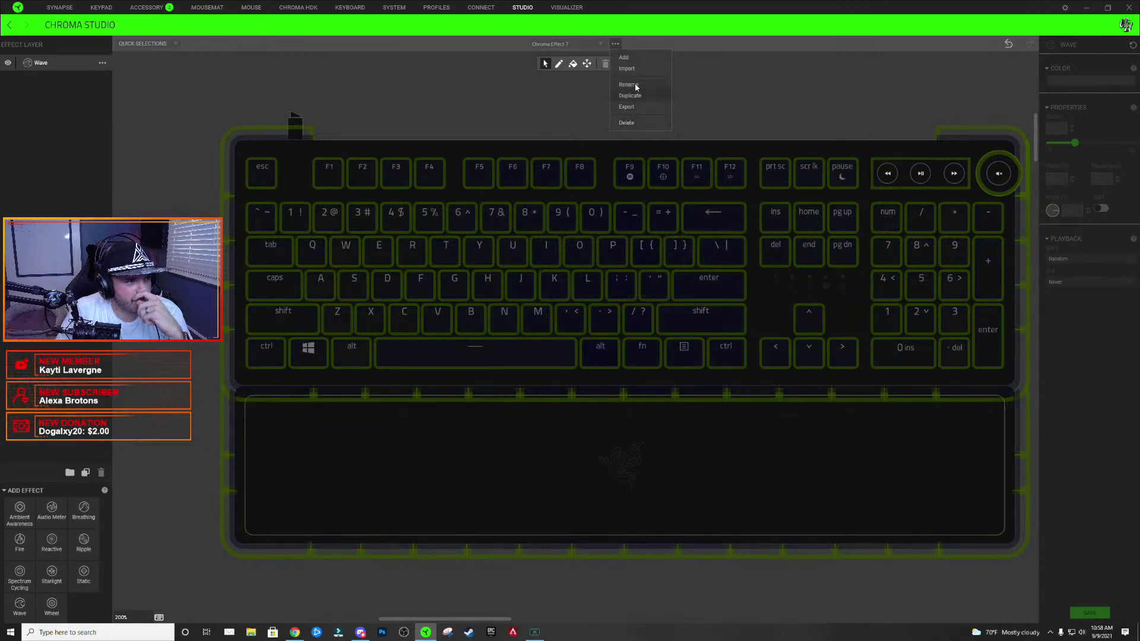
left_click(630, 85)
type("Tron/")
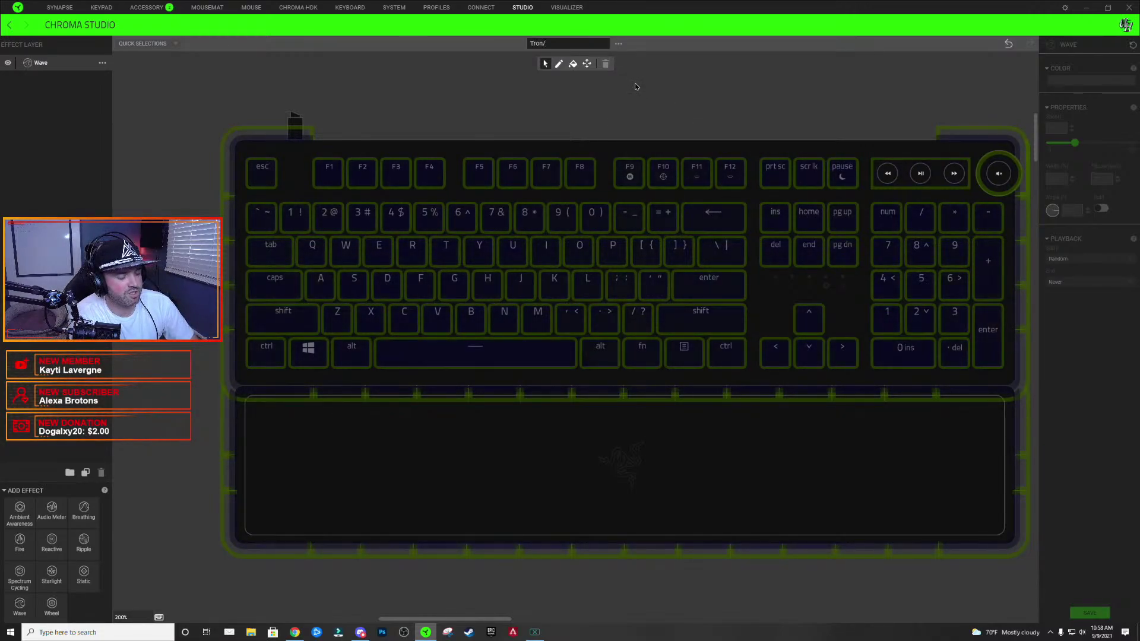
type("Sunset")
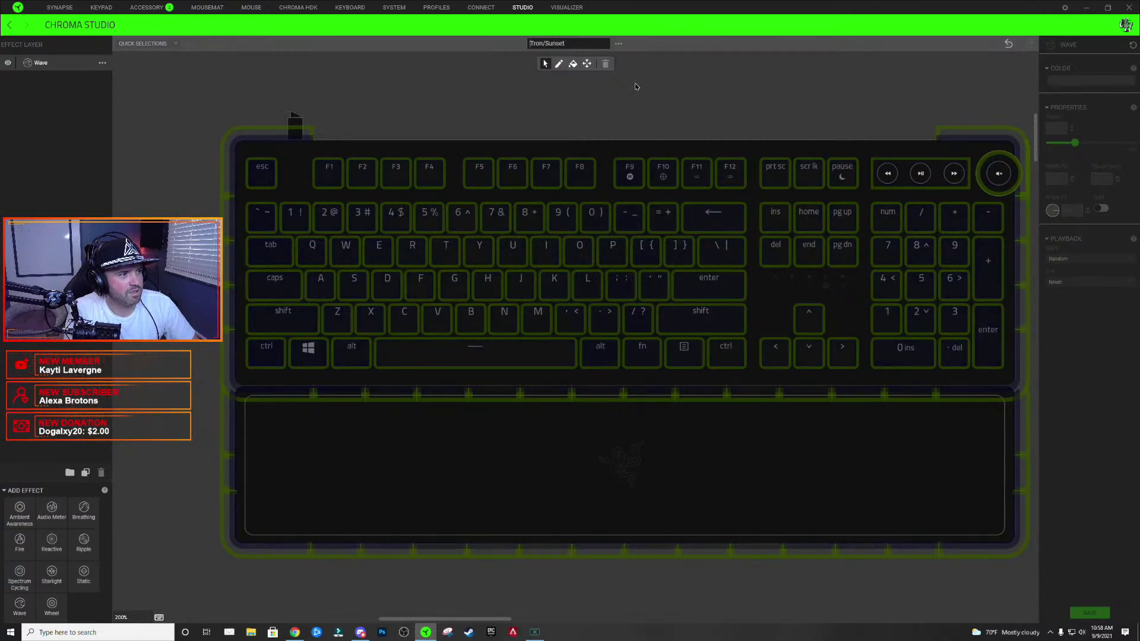
key("Home")
type("Unrea")
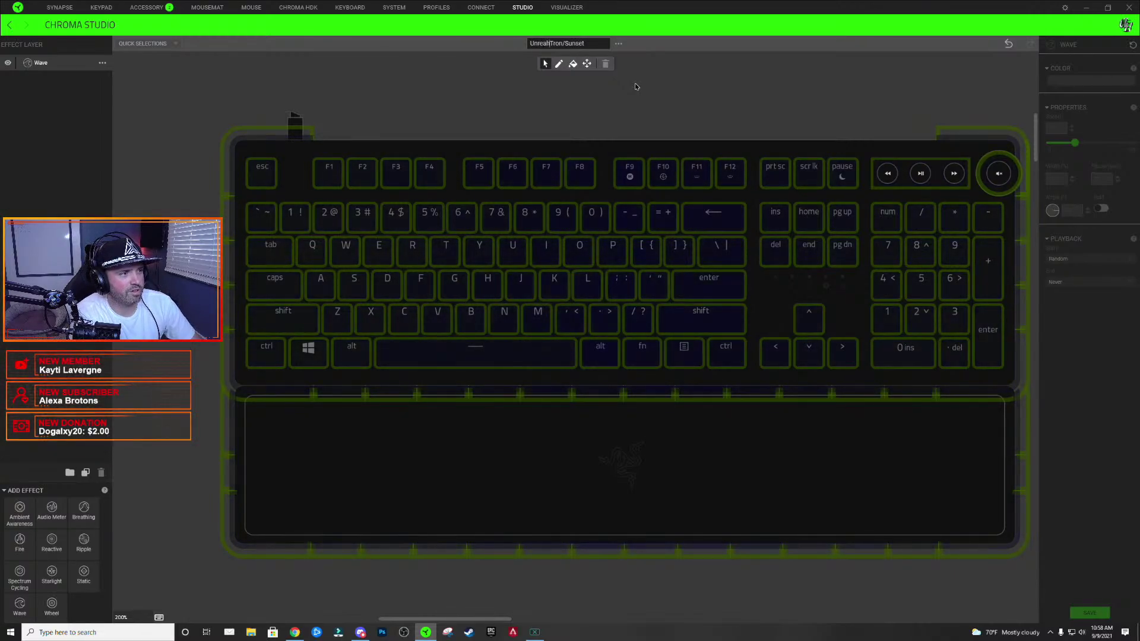
type("lHero.")
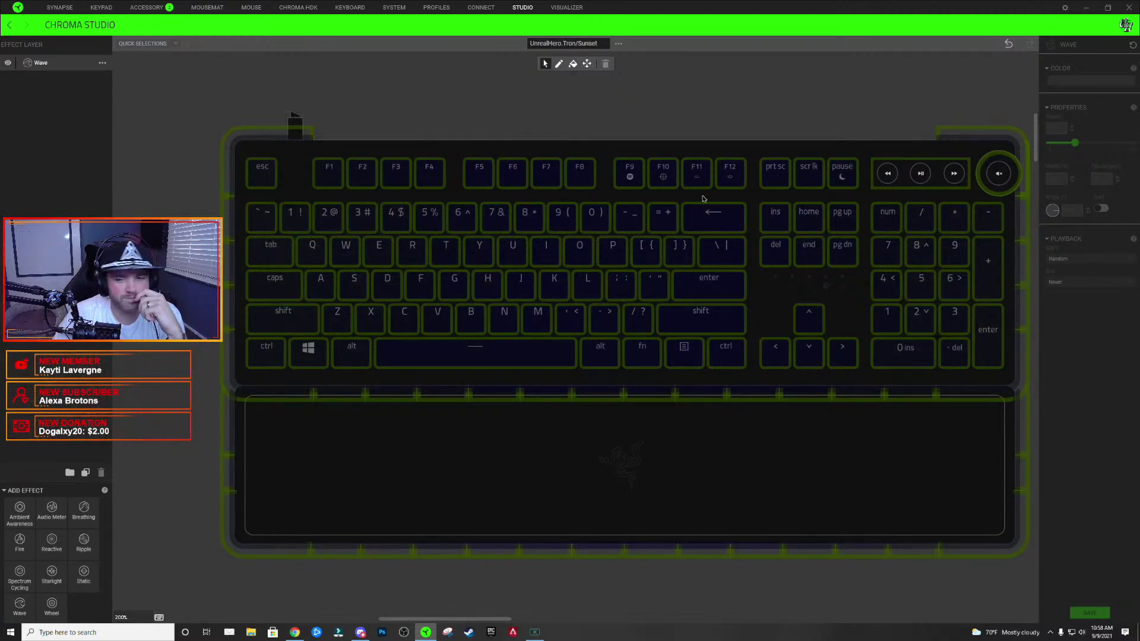
key("Return")
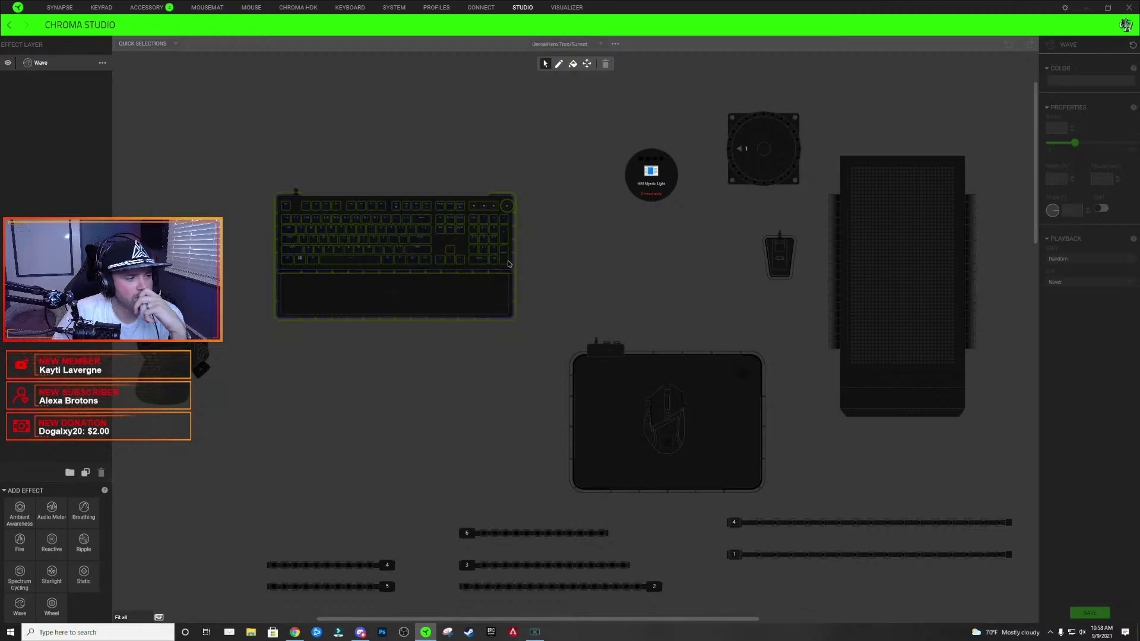
scroll(268, 282, "up", 3)
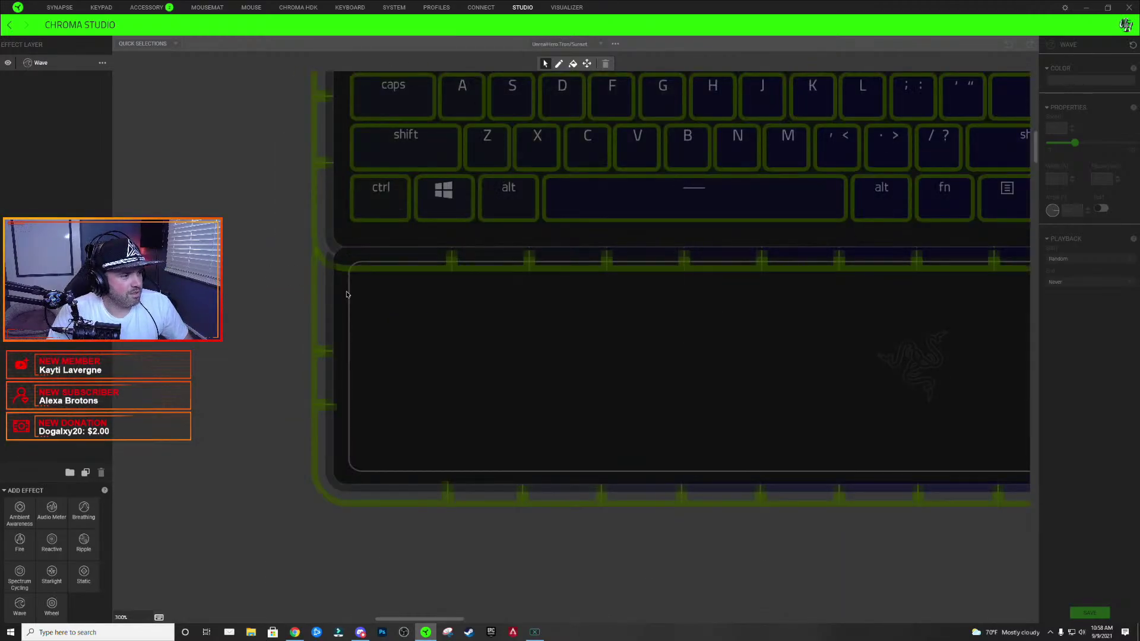
scroll(631, 399, "down", 1)
scroll(630, 401, "down", 1)
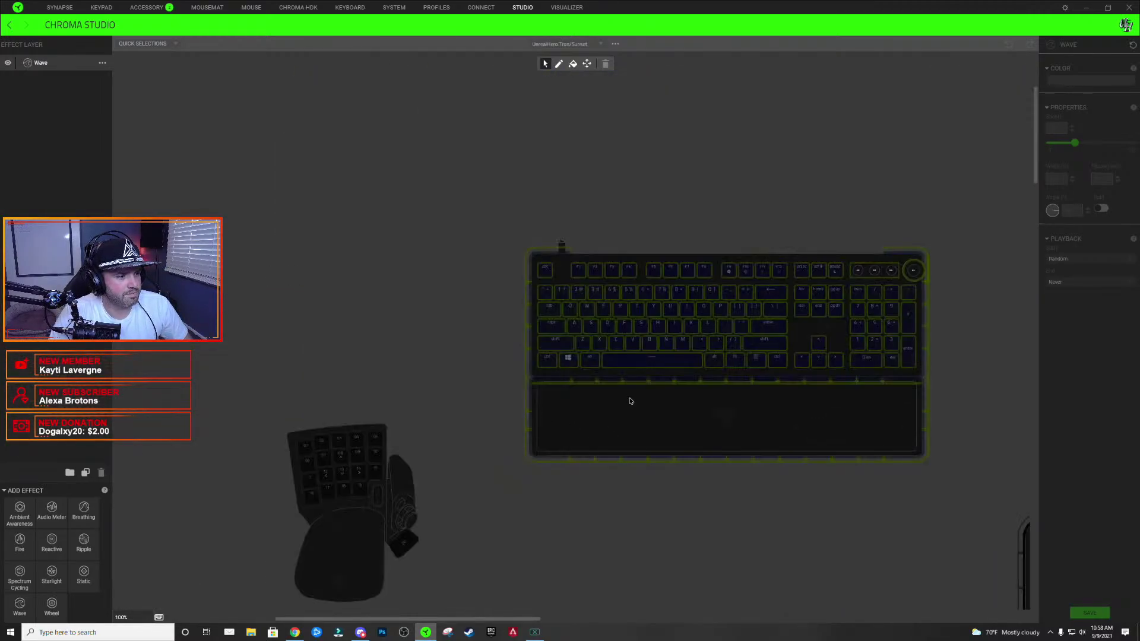
scroll(631, 401, "up", 1)
left_click_drag(452, 622, 482, 620)
scroll(538, 525, "up", 1)
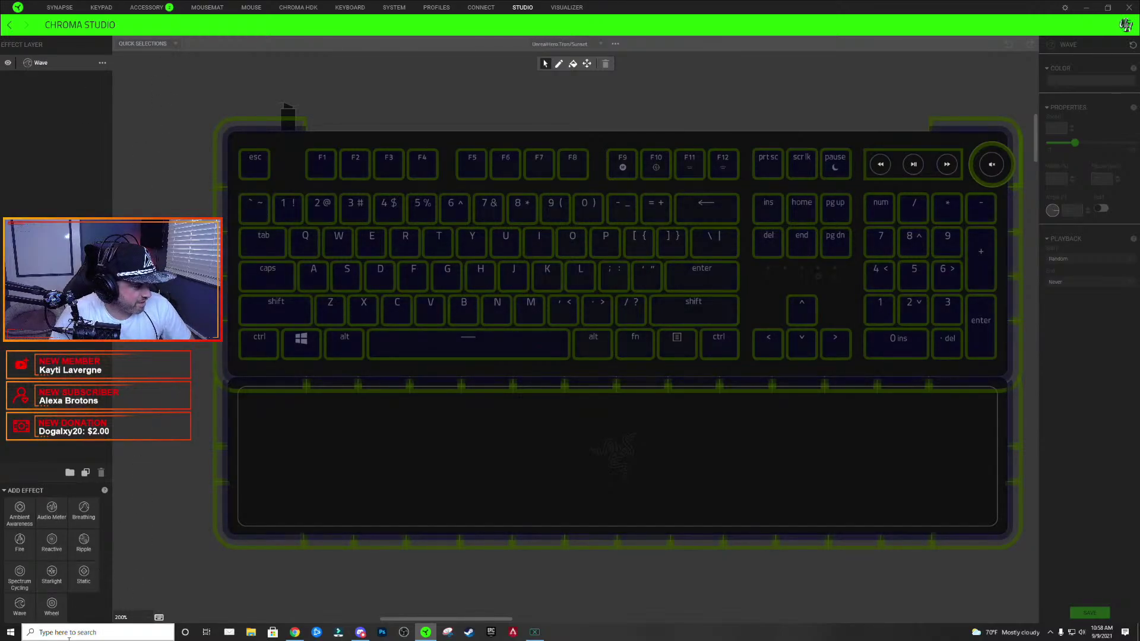
left_click_drag(52, 606, 163, 180)
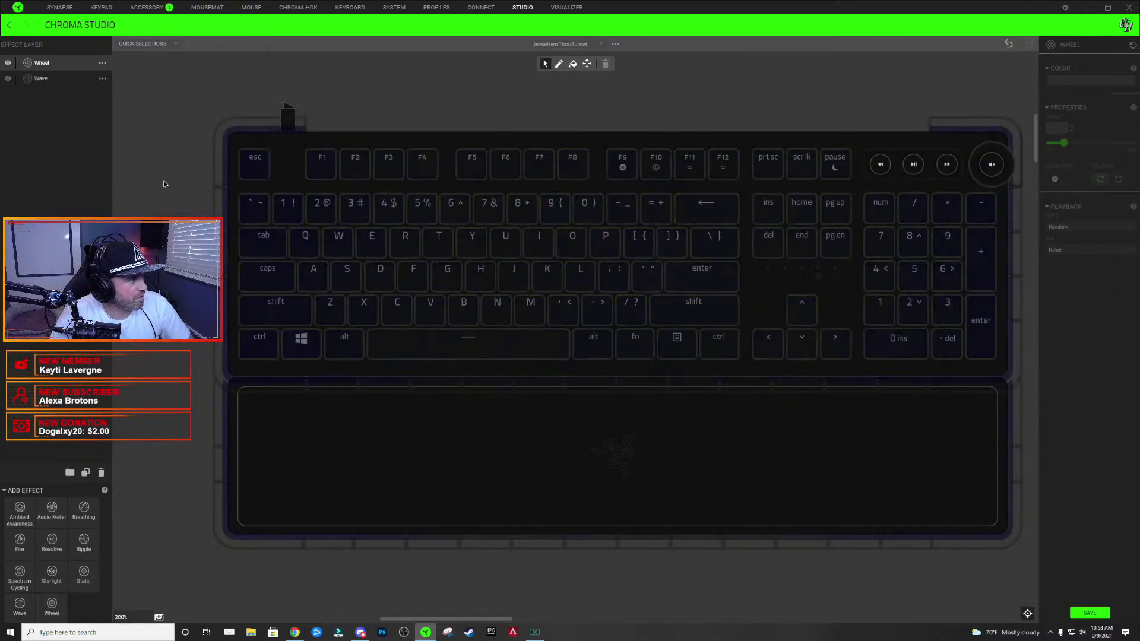
key("Delete")
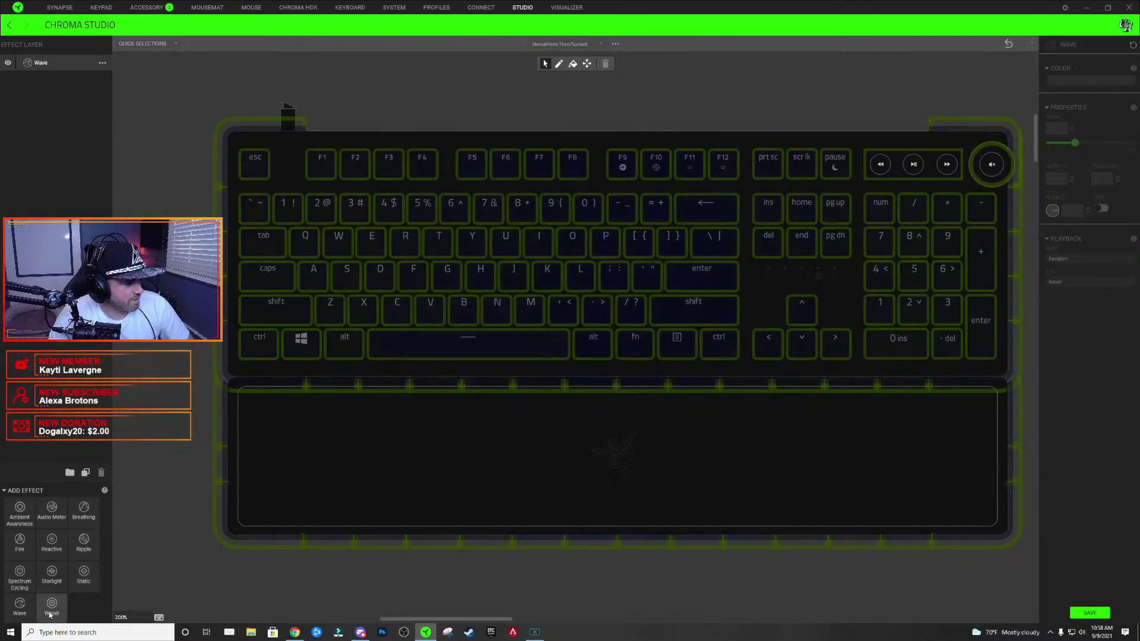
- Add a second Wave layer above the existing one and rename it Orange Bike
mouse_move(20, 606)
left_mouse_down()
mouse_move(30, 243)
mouse_move(123, 248)
left_mouse_up()
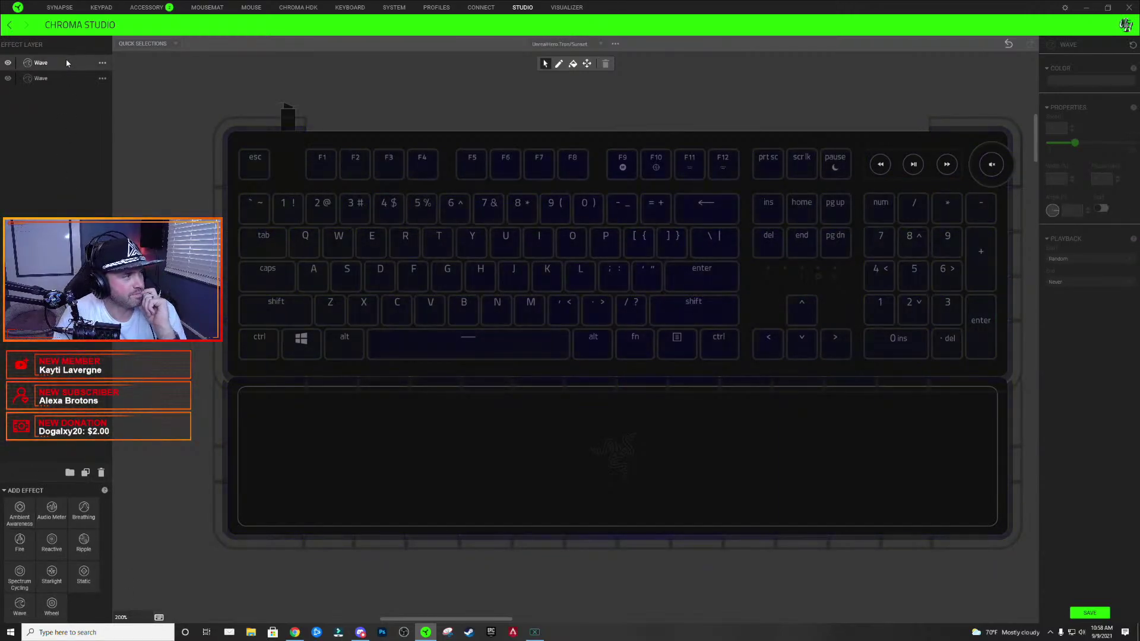
double_click(49, 64)
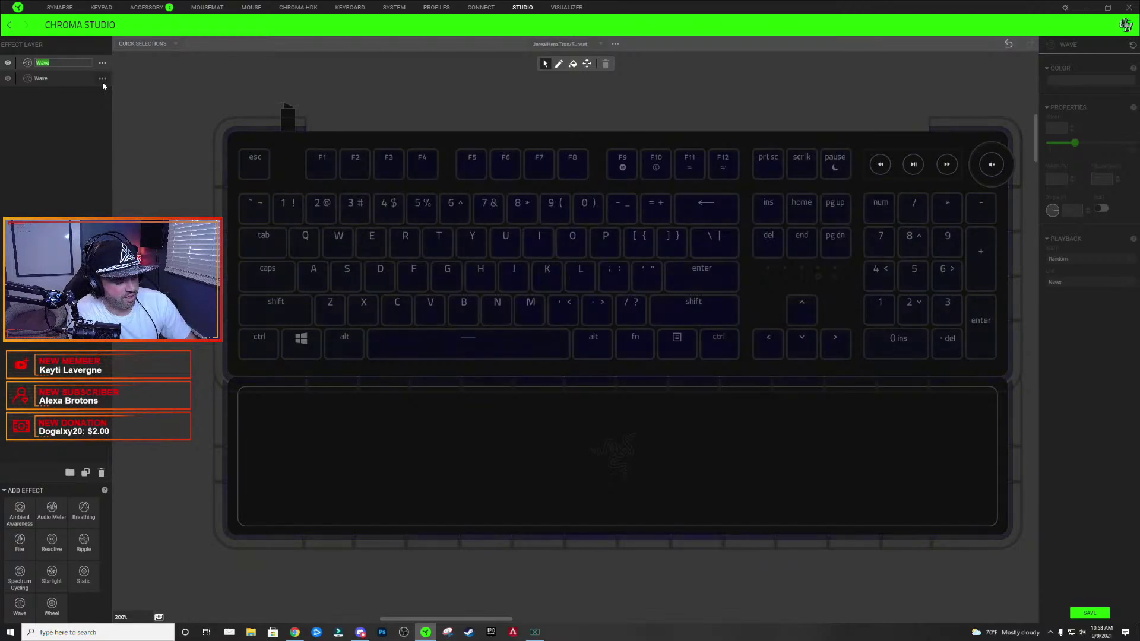
type("Or")
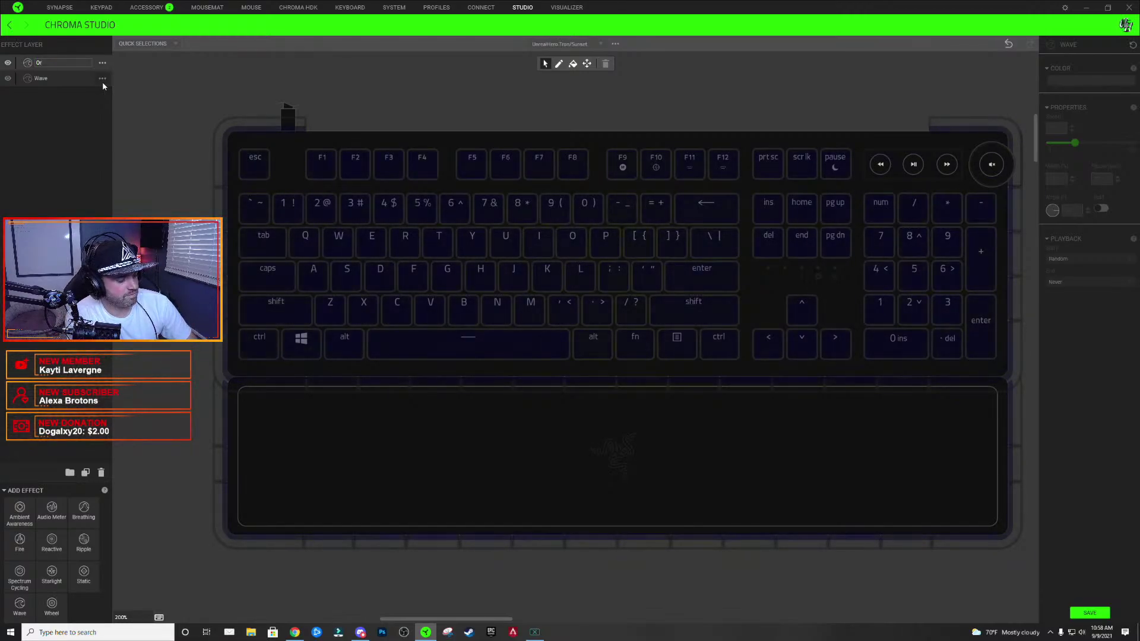
type("ange Bike")
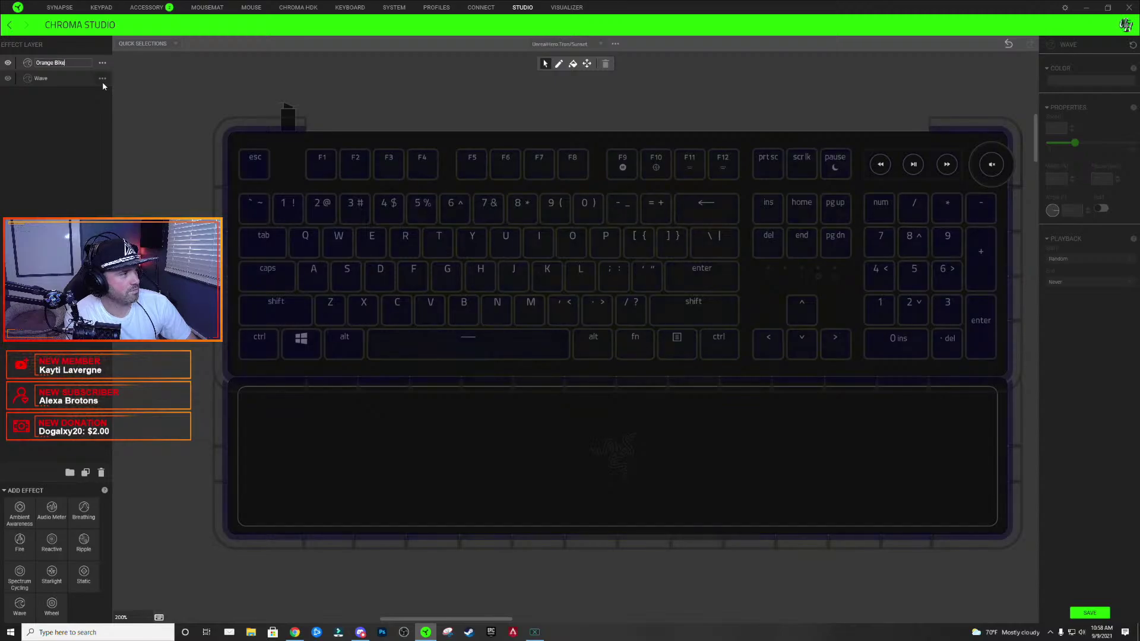
key("Return")
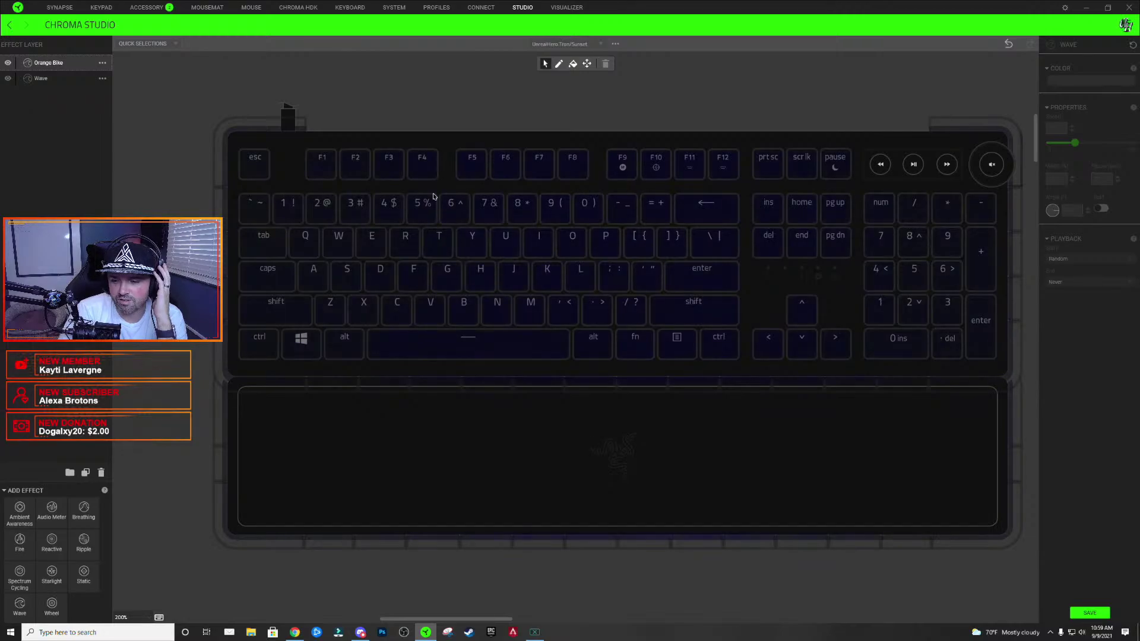
- Apply the black-green-black gradient to the row from left Shift through numpad 2 on the Orange Bike layer, with a transparent first stop
mouse_move(433, 197)
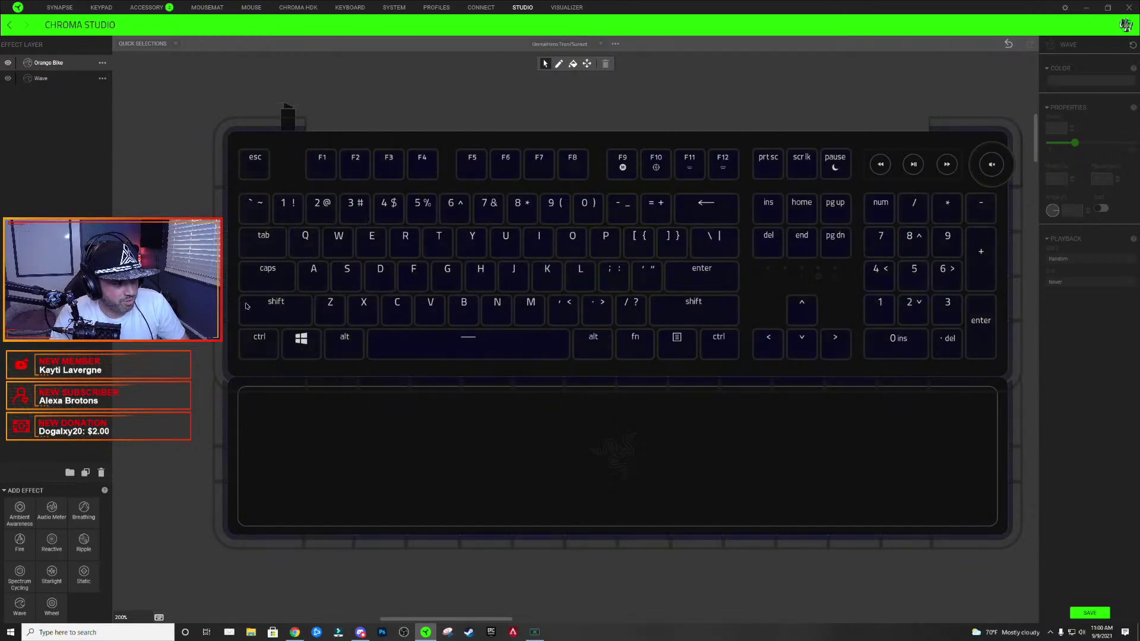
left_click_drag(266, 314, 922, 320)
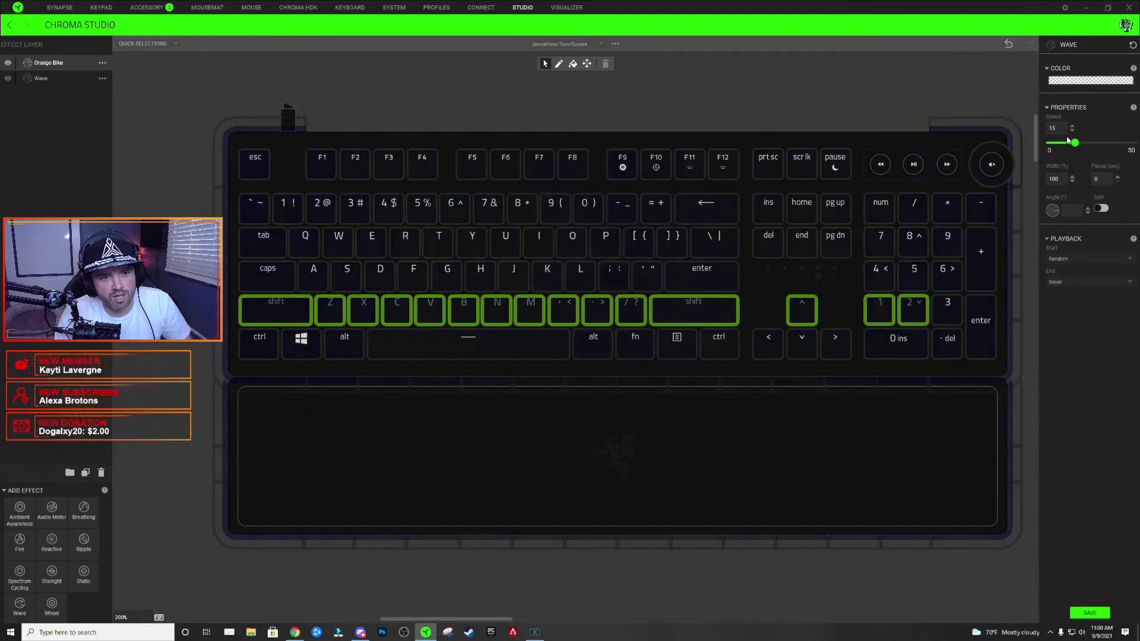
left_click(1095, 82)
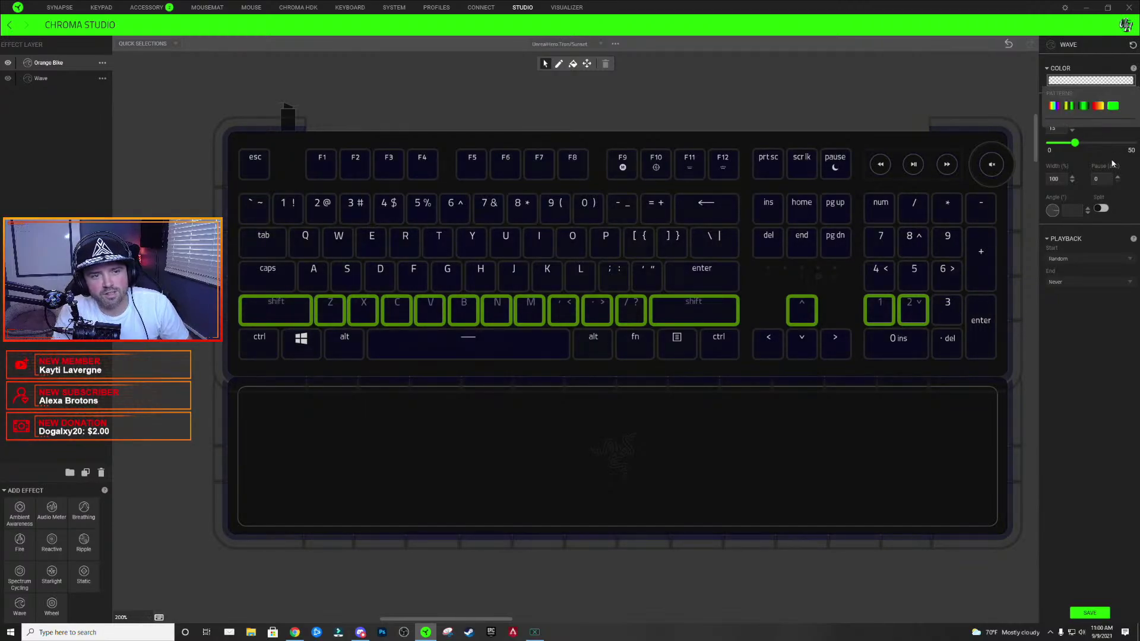
left_click(1083, 107)
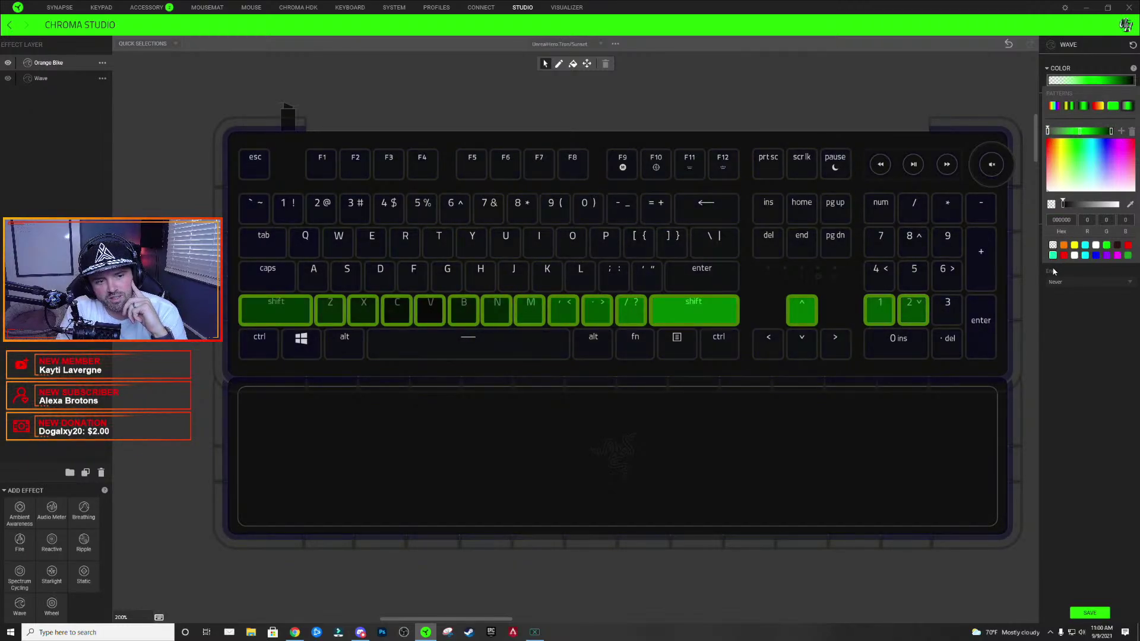
left_click(1082, 354)
left_click(1084, 81)
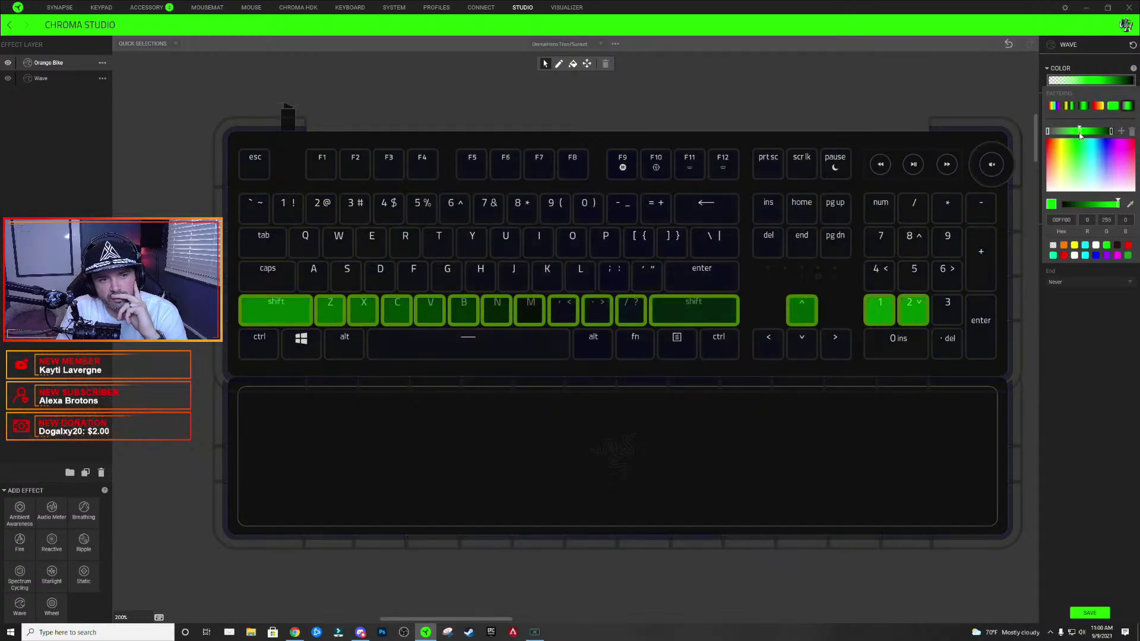
- Shift the middle gradient stop beside the last one in dark orange 733900, and color the last stop orange FF8000
left_click_drag(1081, 135, 1100, 133)
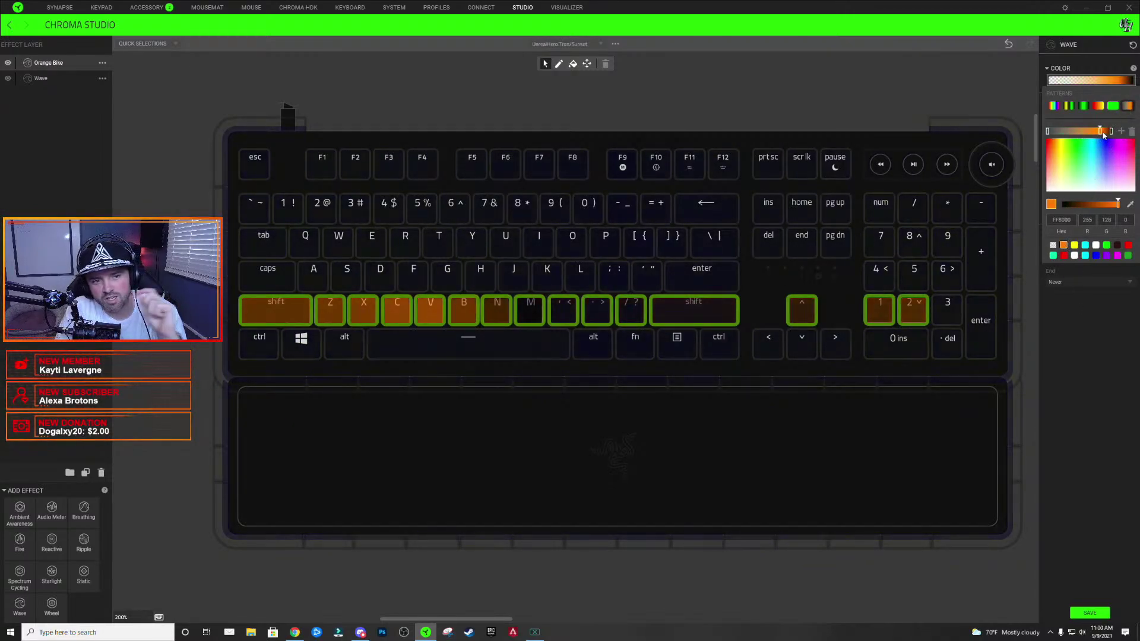
left_click(1096, 204)
left_click_drag(1097, 208, 1089, 210)
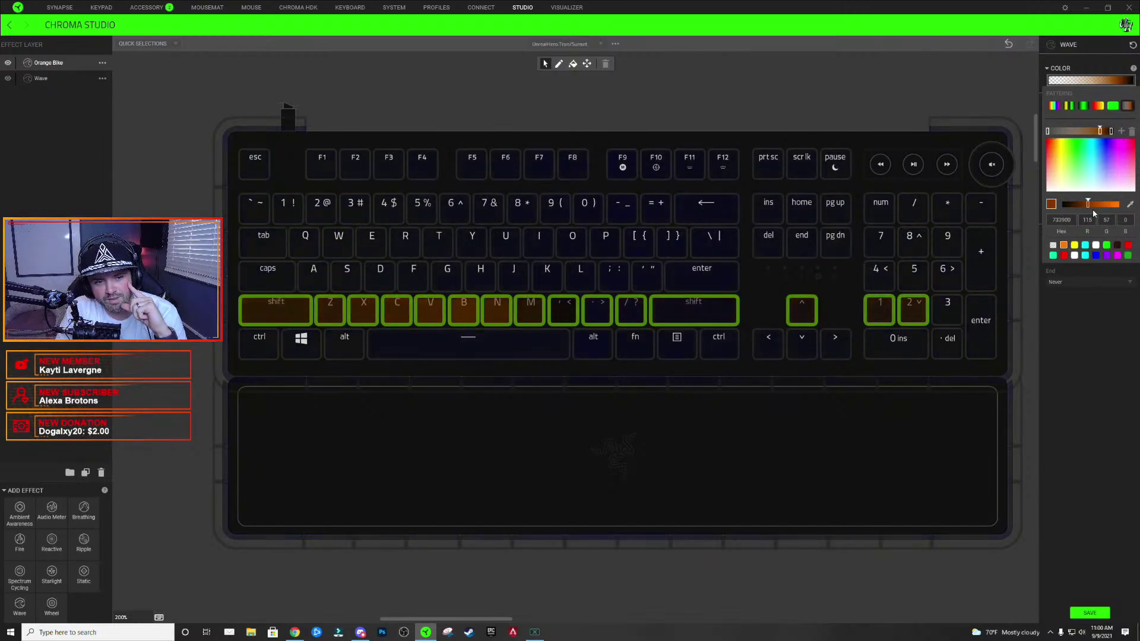
left_click_drag(1099, 132, 1105, 132)
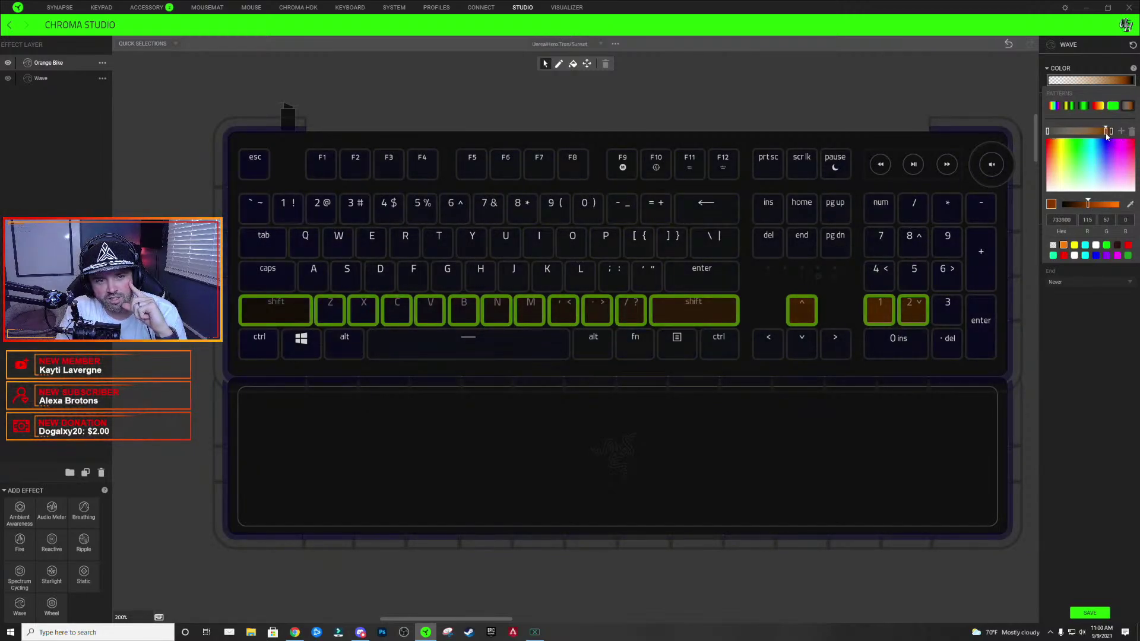
left_click(1112, 134)
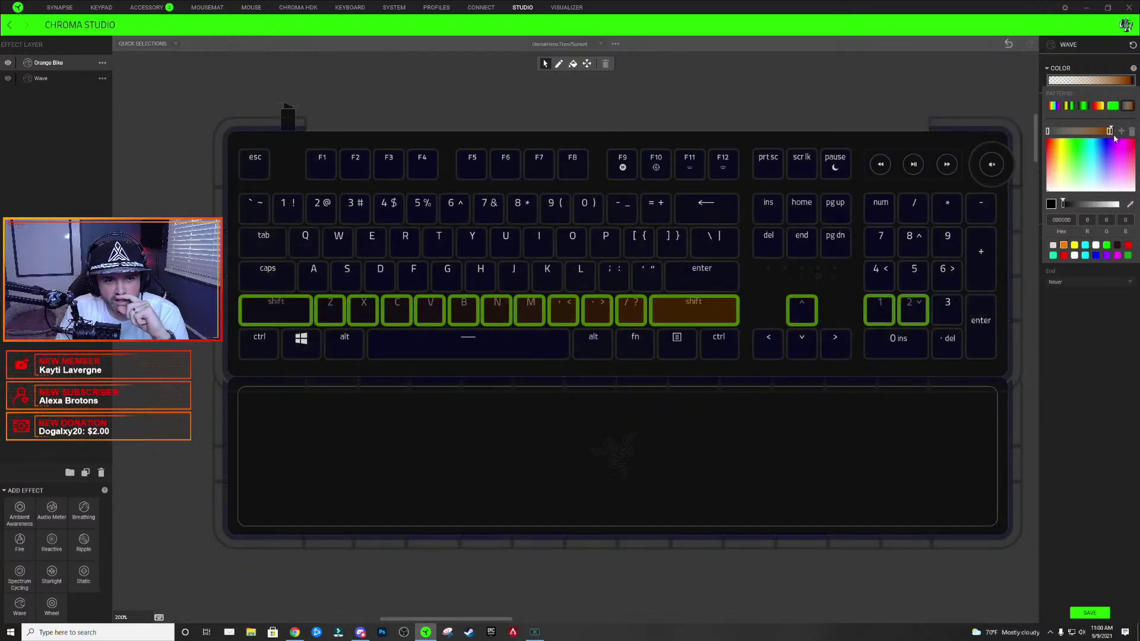
left_click(1064, 244)
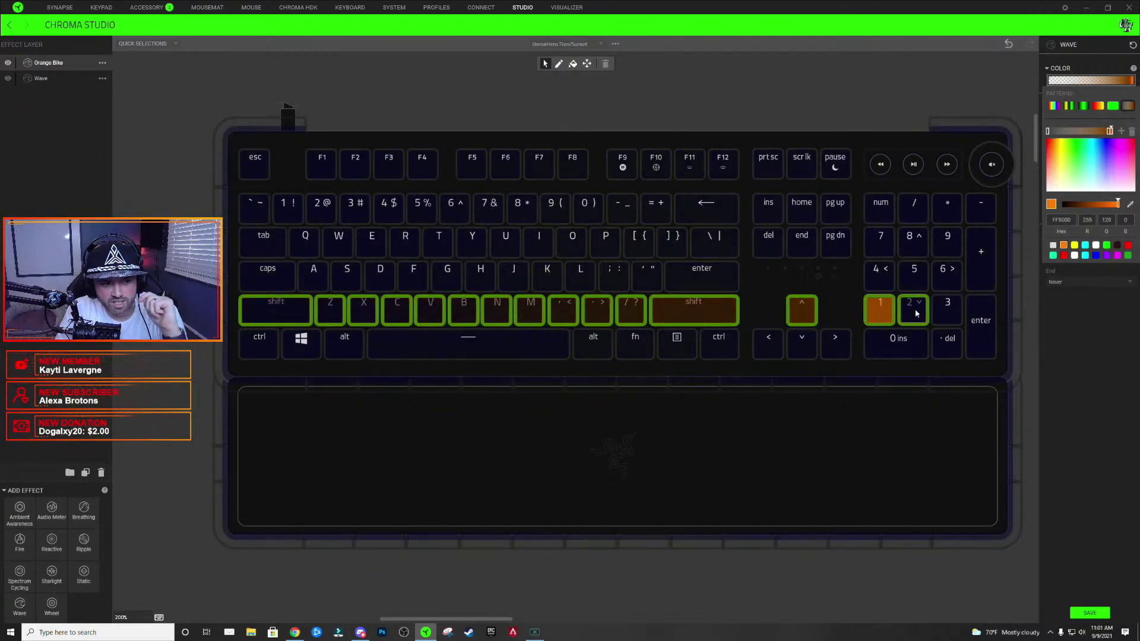
- Widen the bright orange end of the Orange Bike row's gradient by adjusting the spacing of its last two stops
left_click(1084, 66)
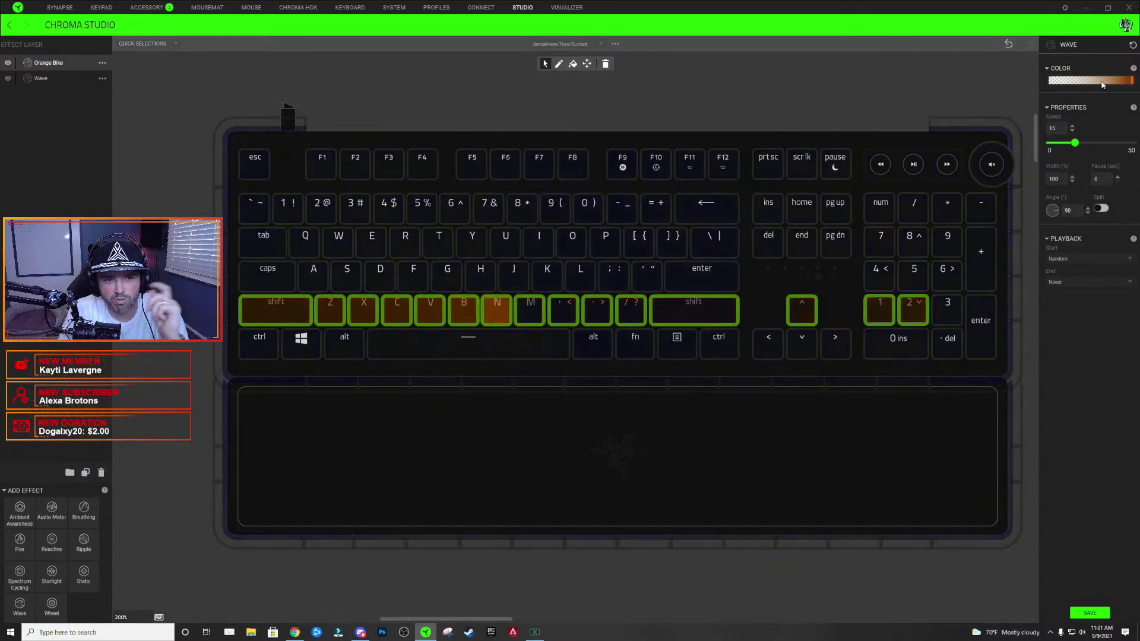
left_click(1084, 68)
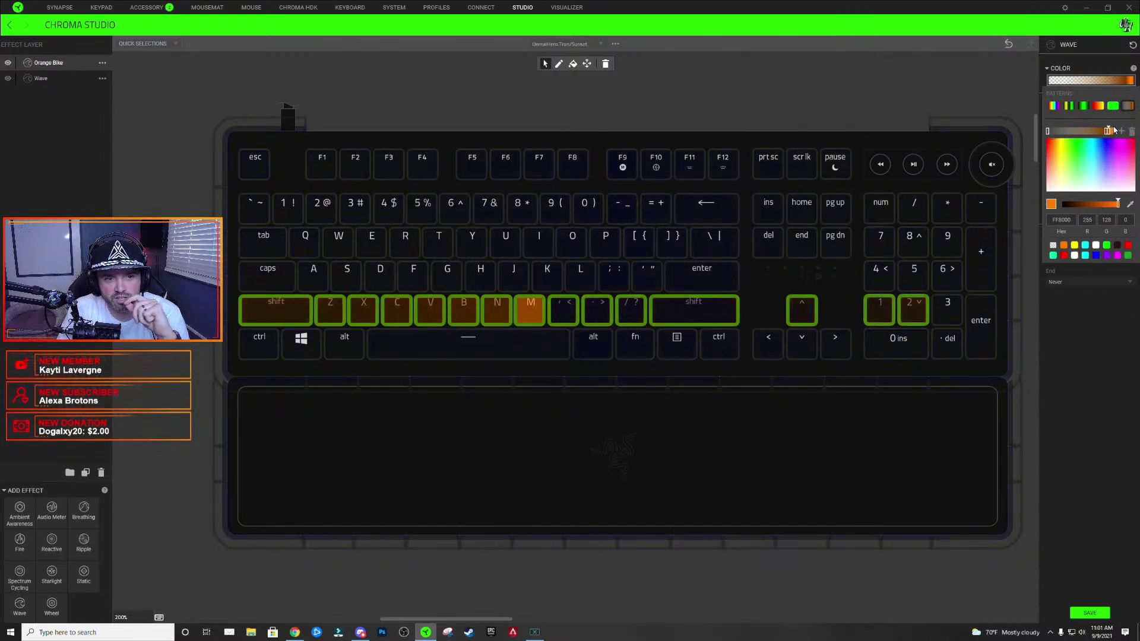
left_click(1111, 341)
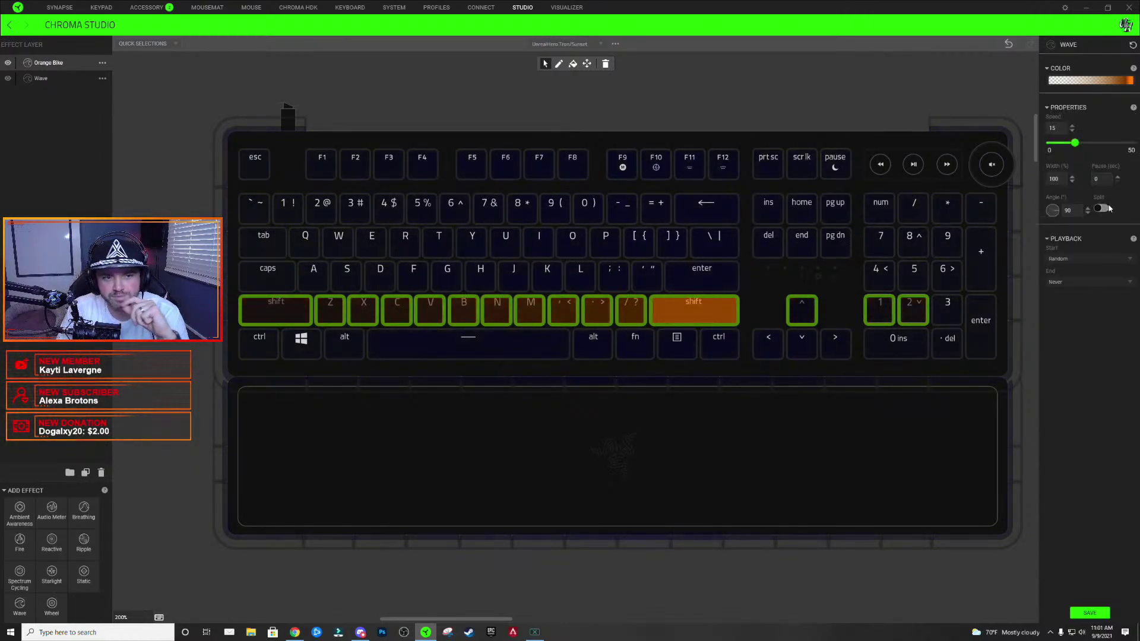
- Apply the orange gradient to the column from numpad 5 up through the media keys, with a wave angle of 0°
left_click(908, 312)
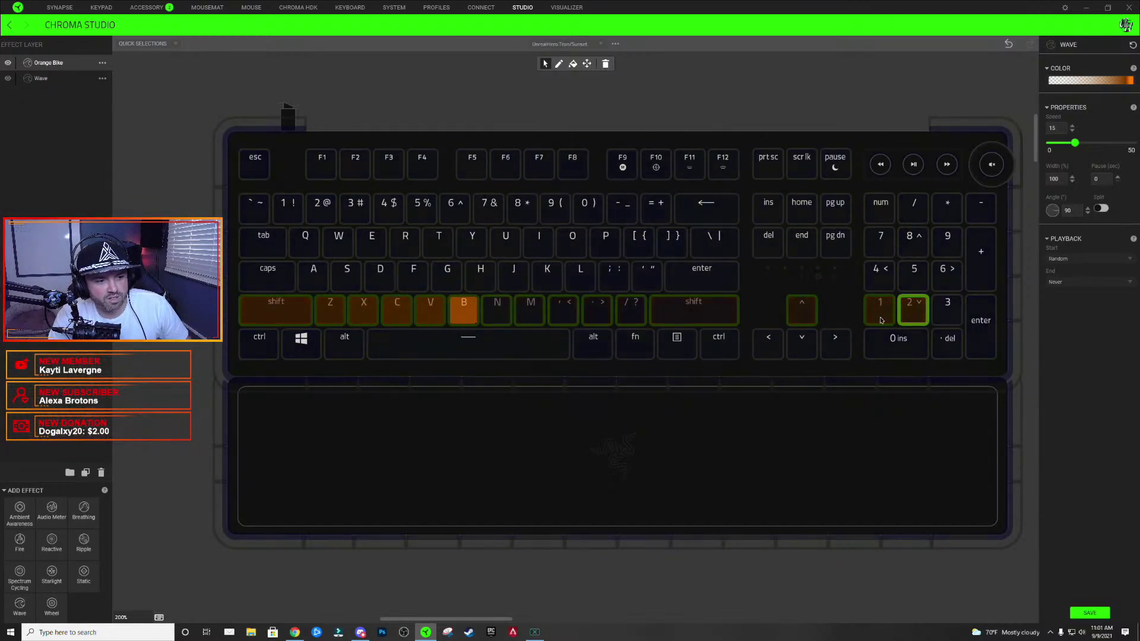
left_click_drag(913, 310, 917, 155)
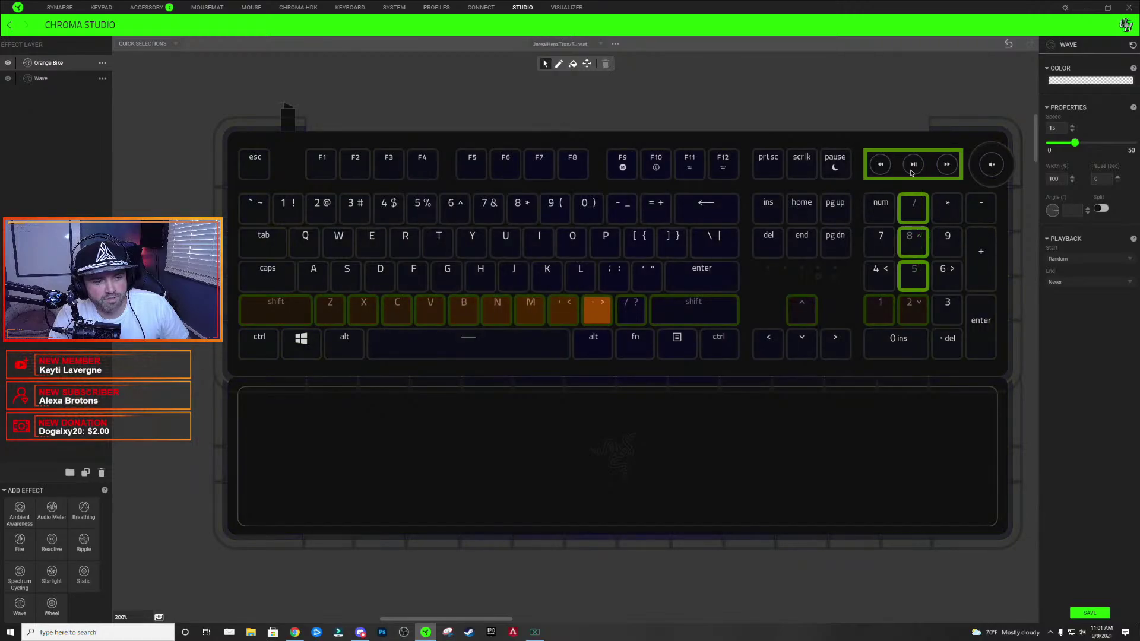
left_click(573, 64)
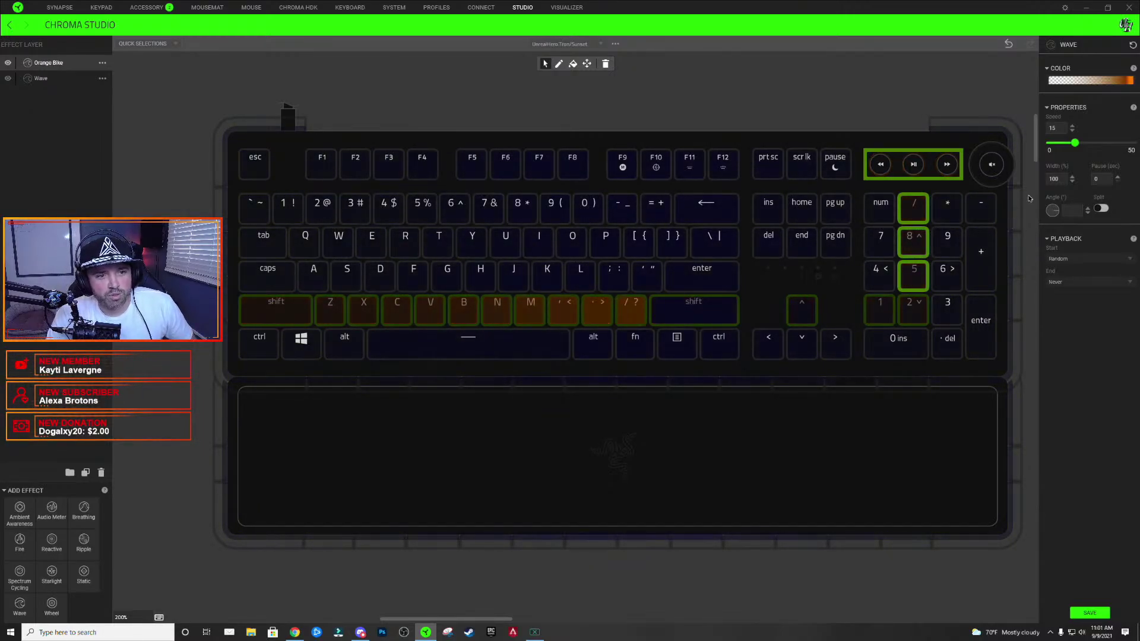
left_click(1050, 210)
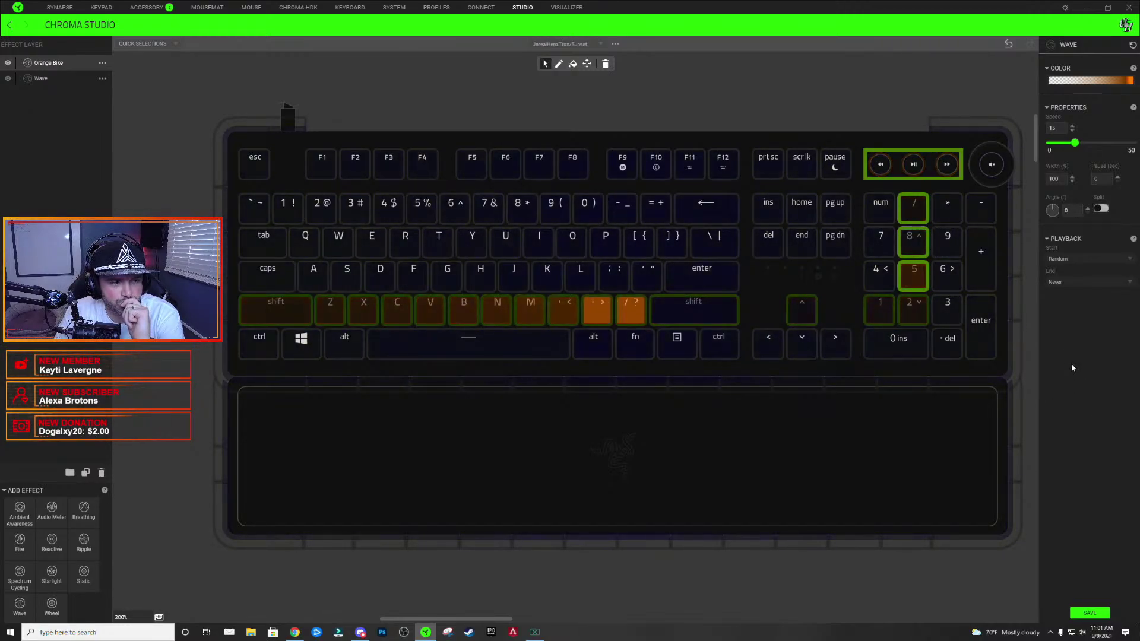
- Try wave widths of 20% and 10% on the row from left Shift through numpad 2, then set it to 200%
left_click(914, 312)
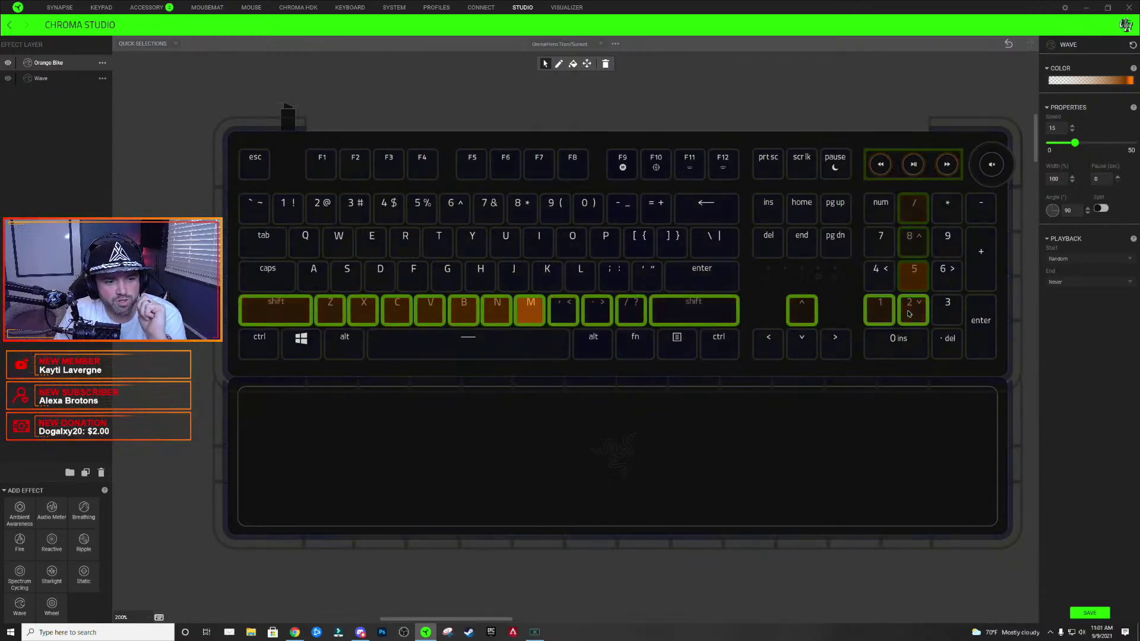
left_click(1061, 179)
type("0")
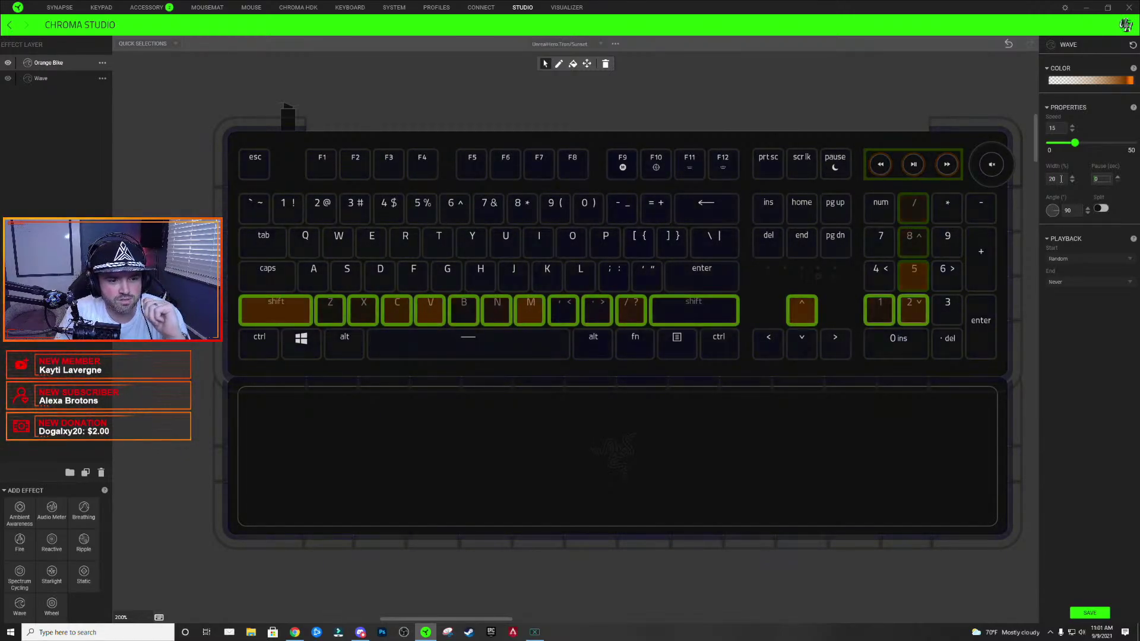
key("BackSpace")
key("BackSpace")
type("10")
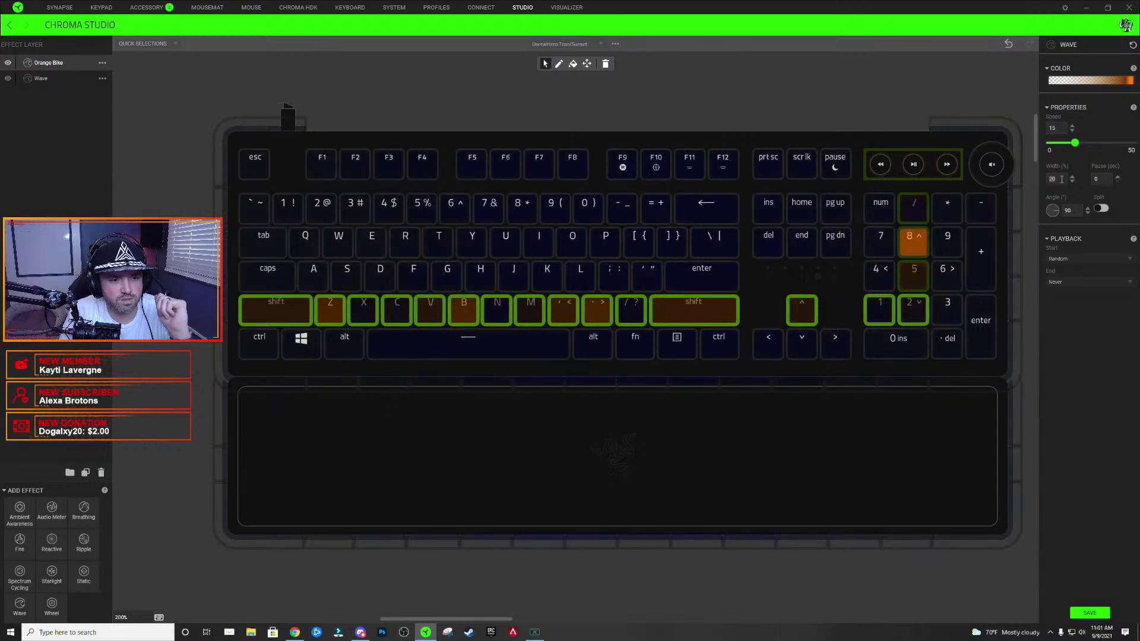
key("BackSpace")
key("BackSpace")
type("20")
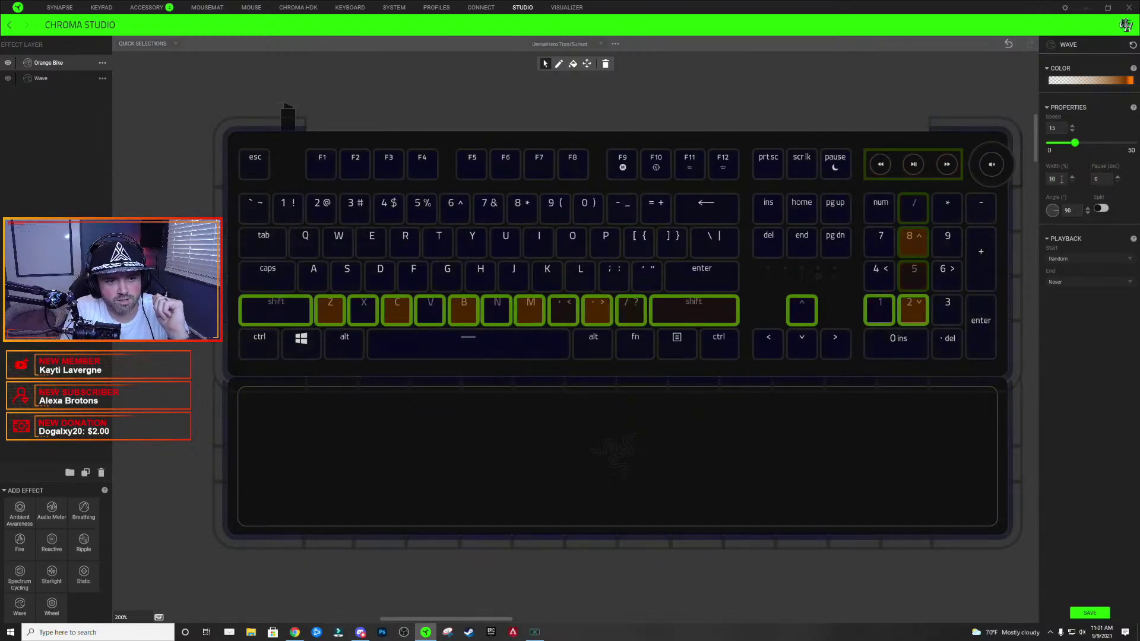
key("BackSpace")
key("BackSpace")
type("100")
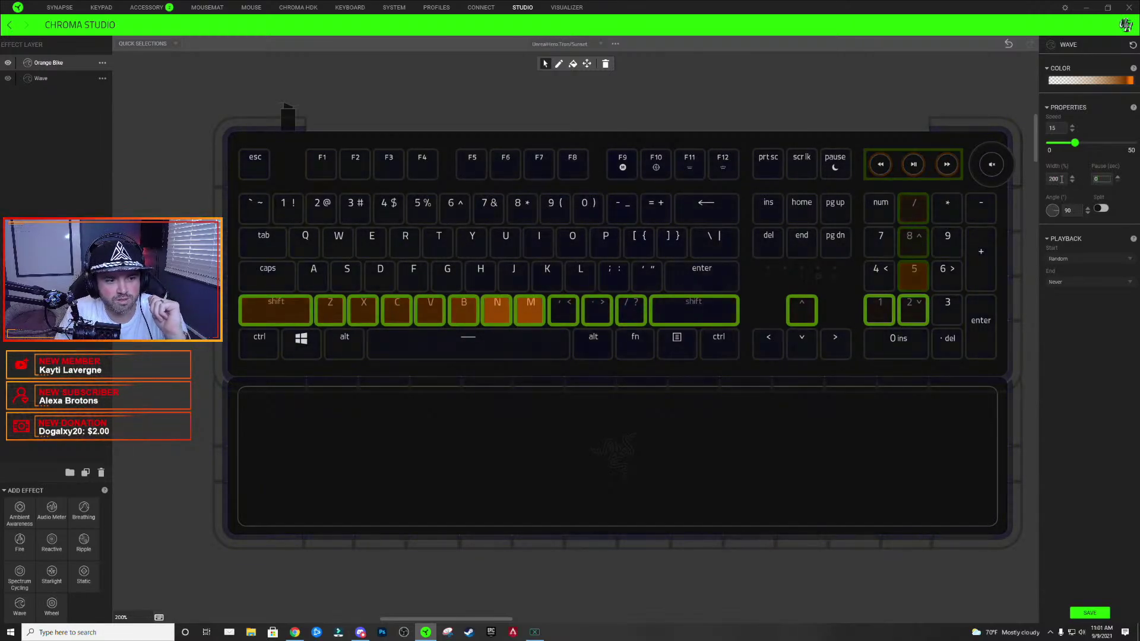
- Set the wave width of the column from numpad 5 through the media keys to 200%, keeping its angle at 0°
left_click(1067, 210)
key("BackSpace")
key("BackSpace")
type("0")
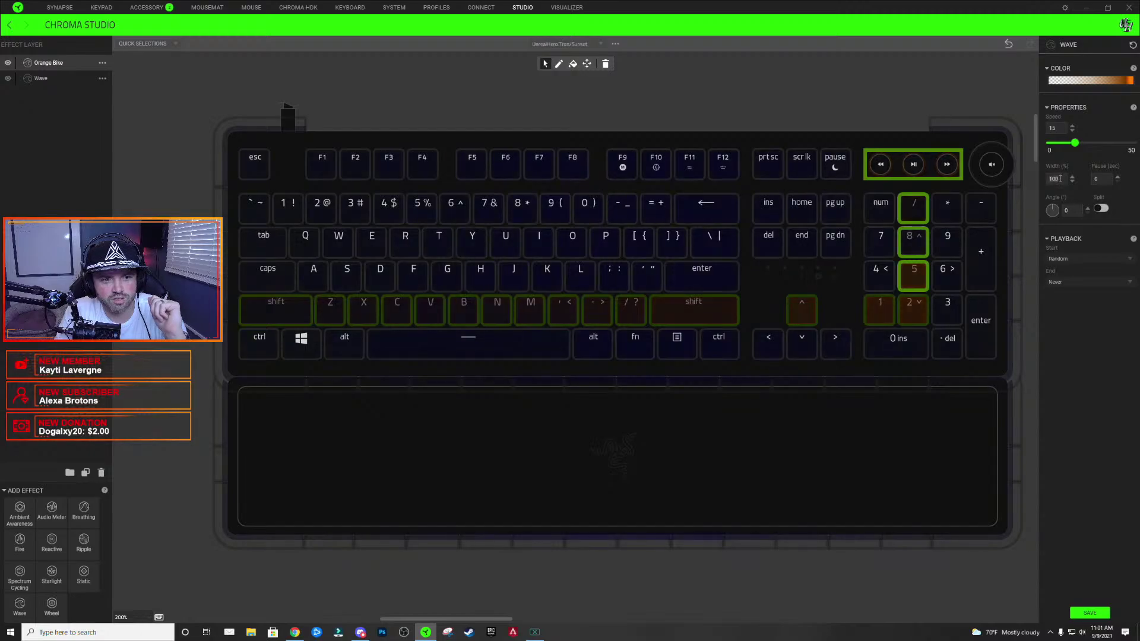
key("BackSpace")
key("BackSpace")
key("BackSpace")
type("200")
key("Tab")
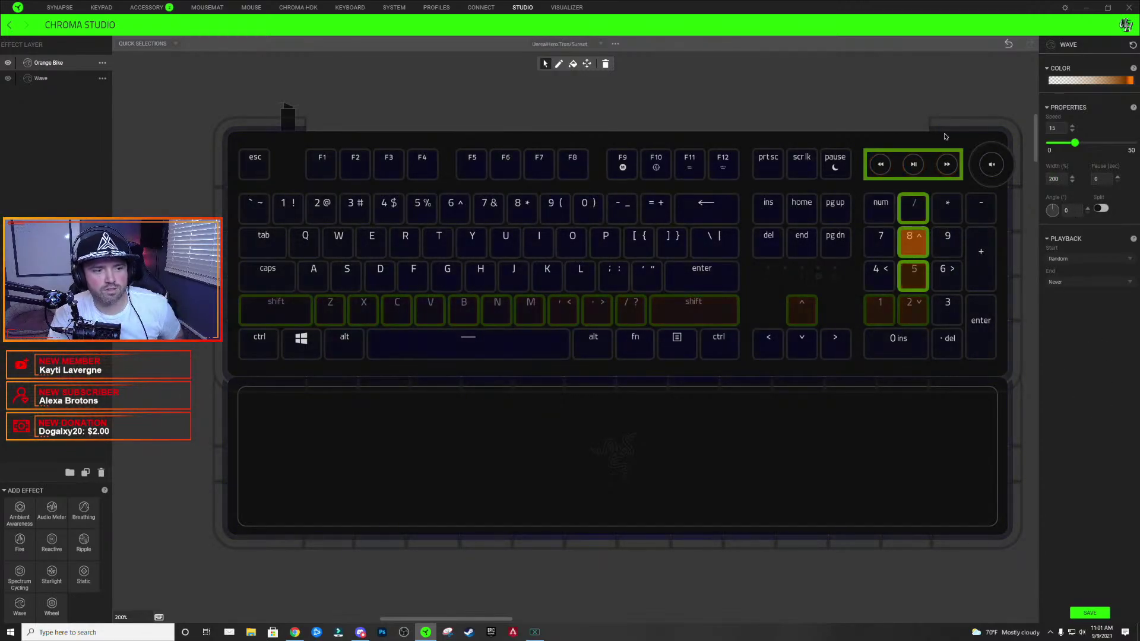
left_click(923, 176)
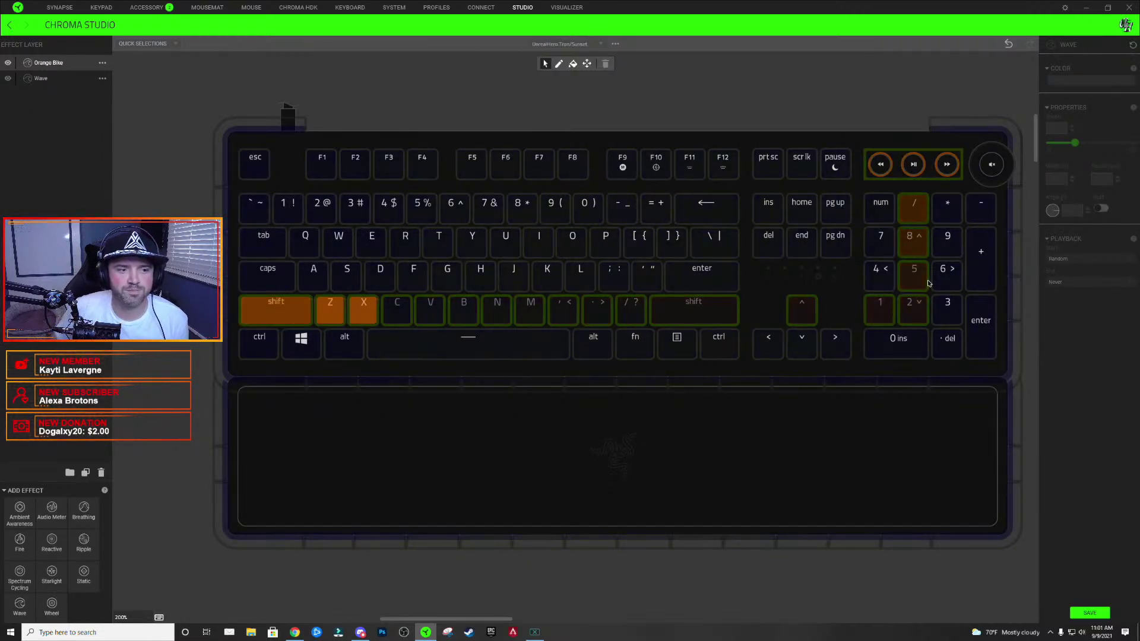
mouse_move(928, 283)
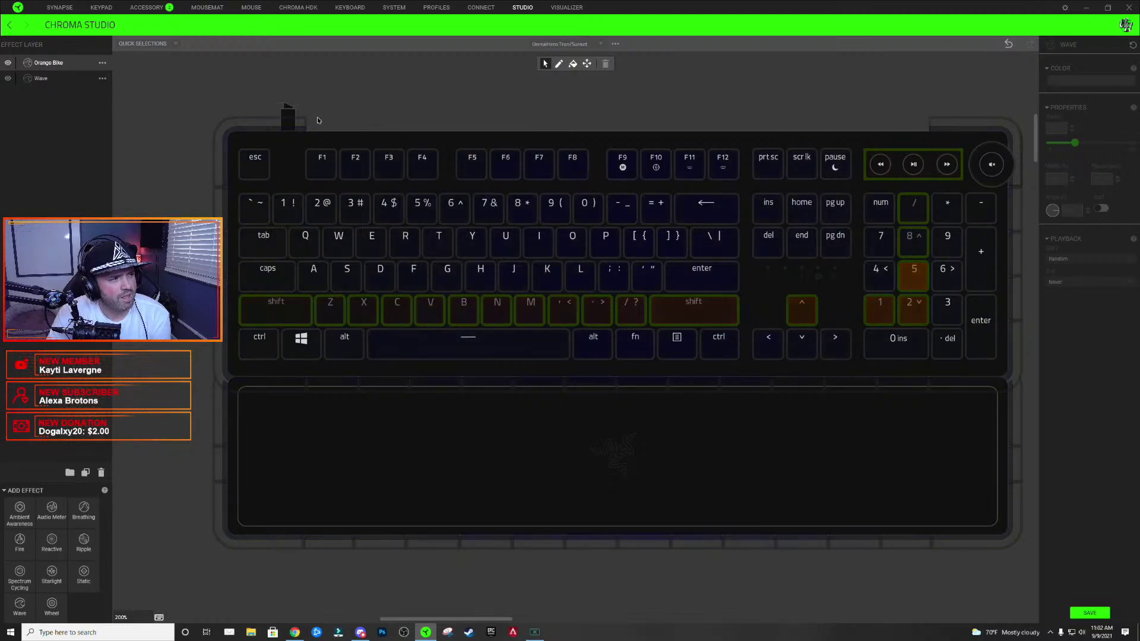
left_click_drag(458, 159, 659, 181)
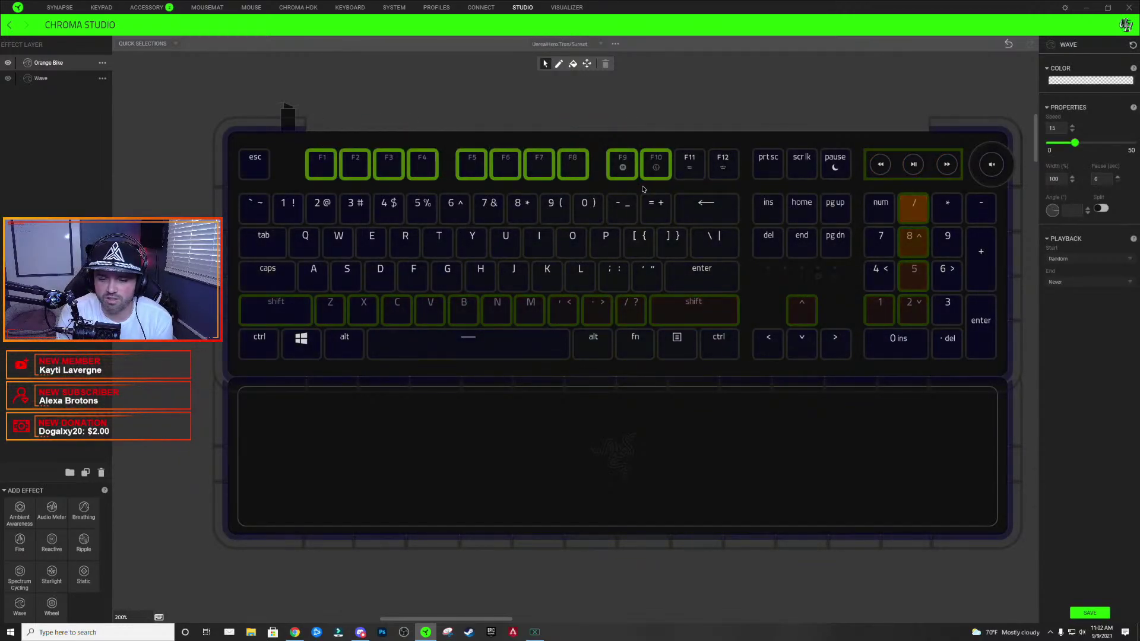
left_click(383, 128)
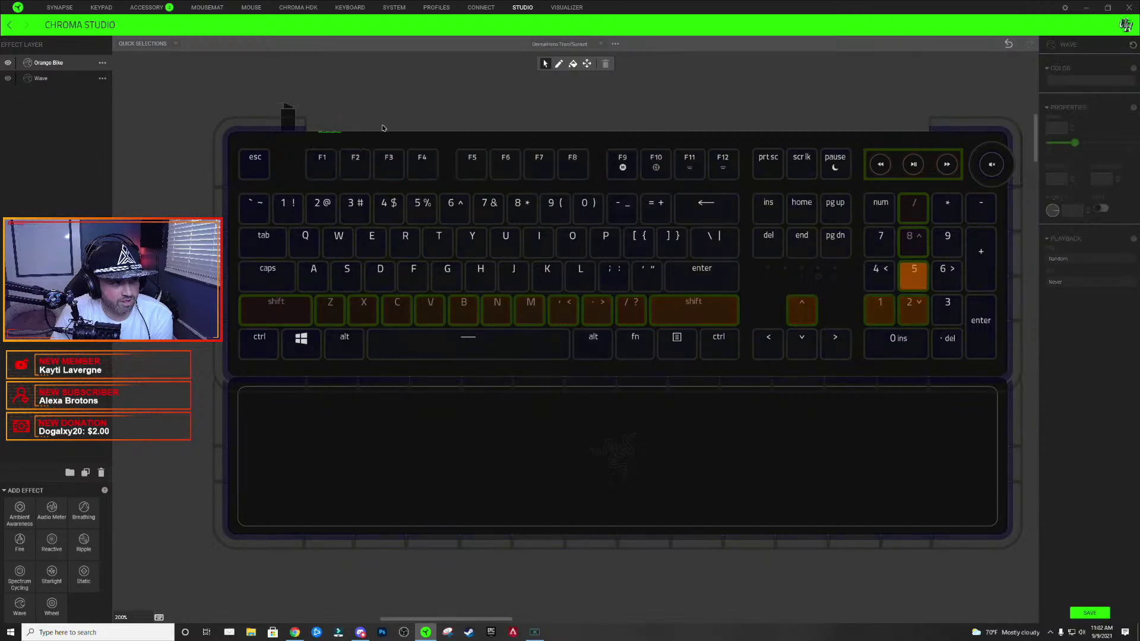
left_click_drag(902, 123, 902, 120)
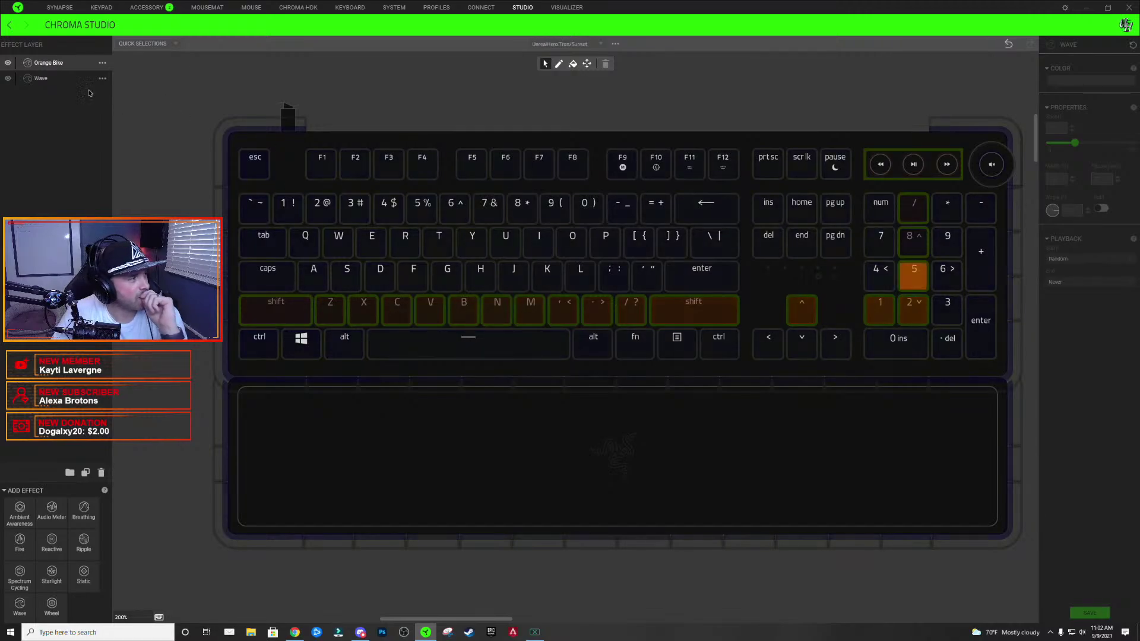
- Duplicate the Orange Bike layer and rename the copy Blue Bike
right_click(66, 64)
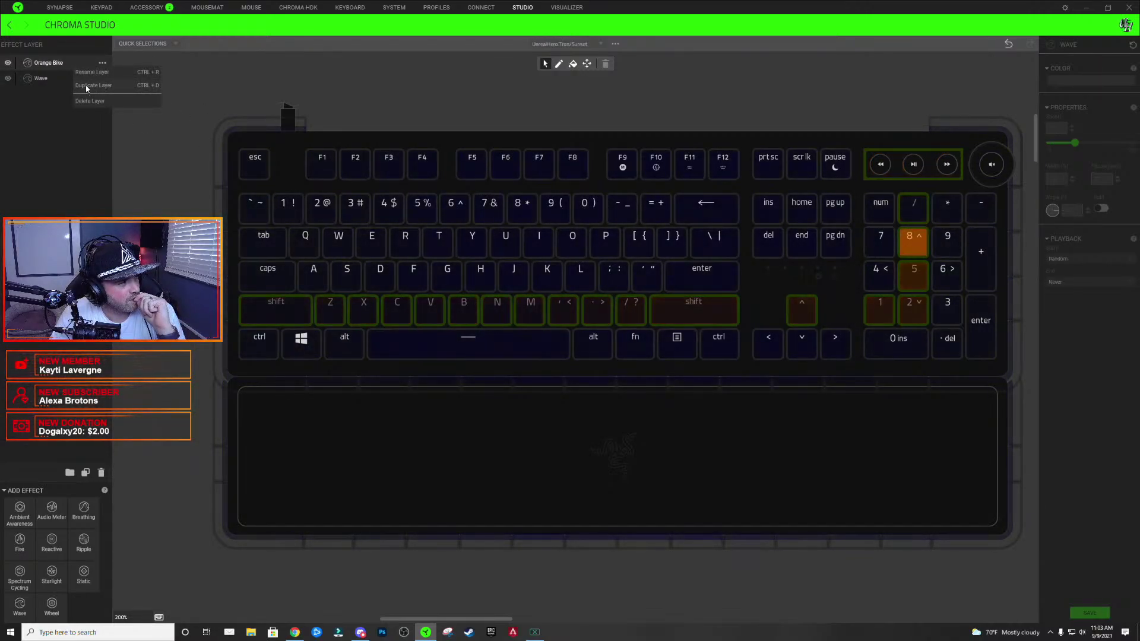
left_click(86, 86)
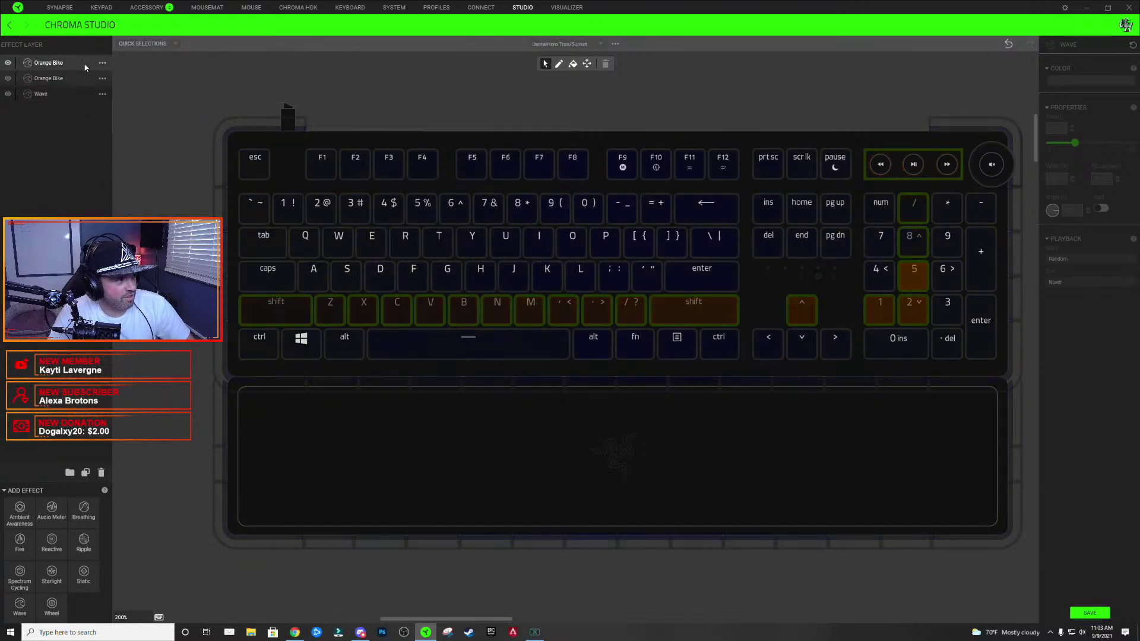
double_click(69, 63)
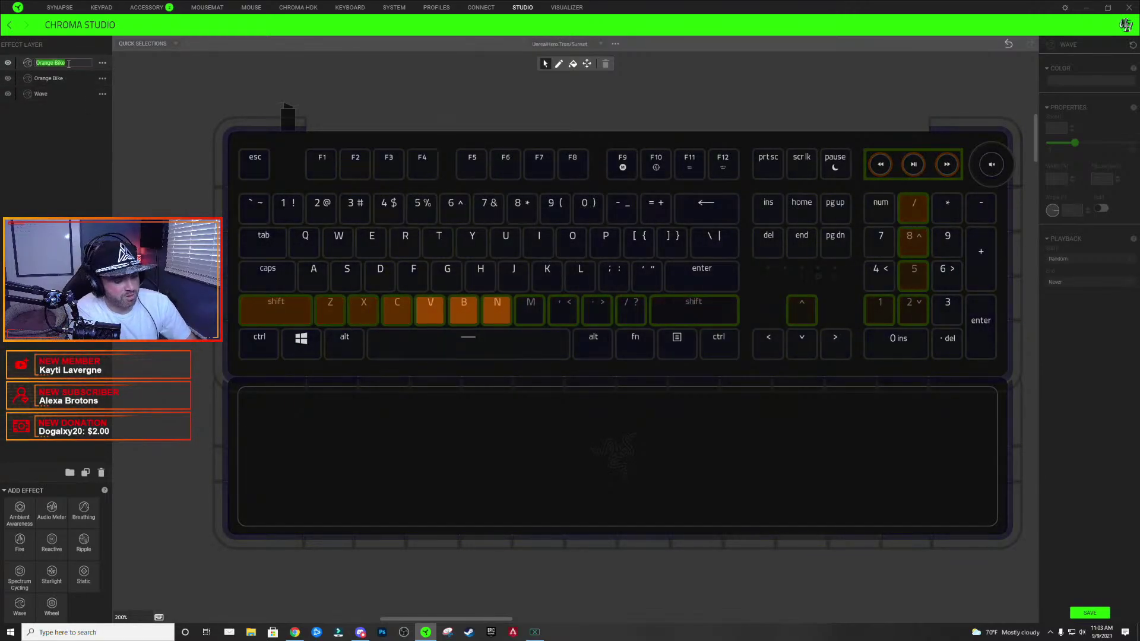
type("Blu")
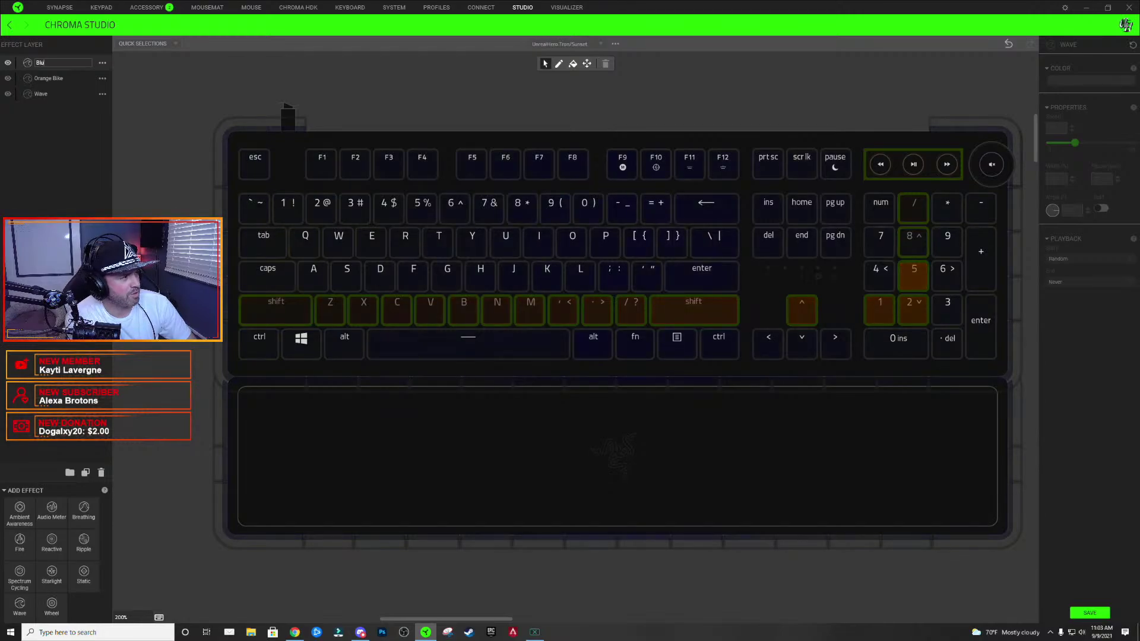
type("e Bike")
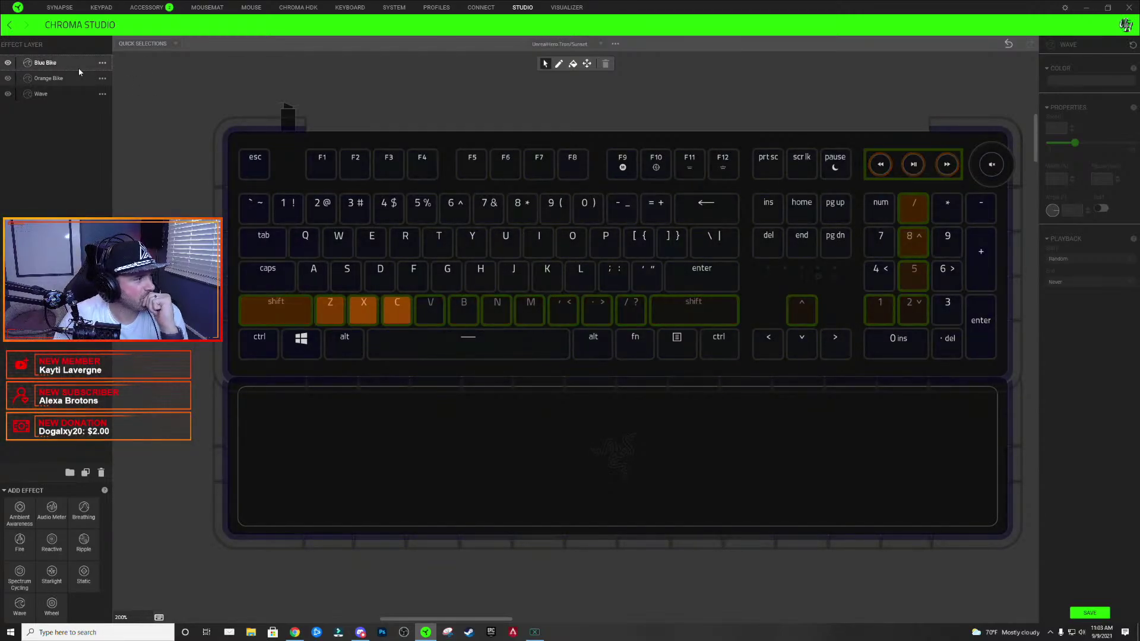
key("Return")
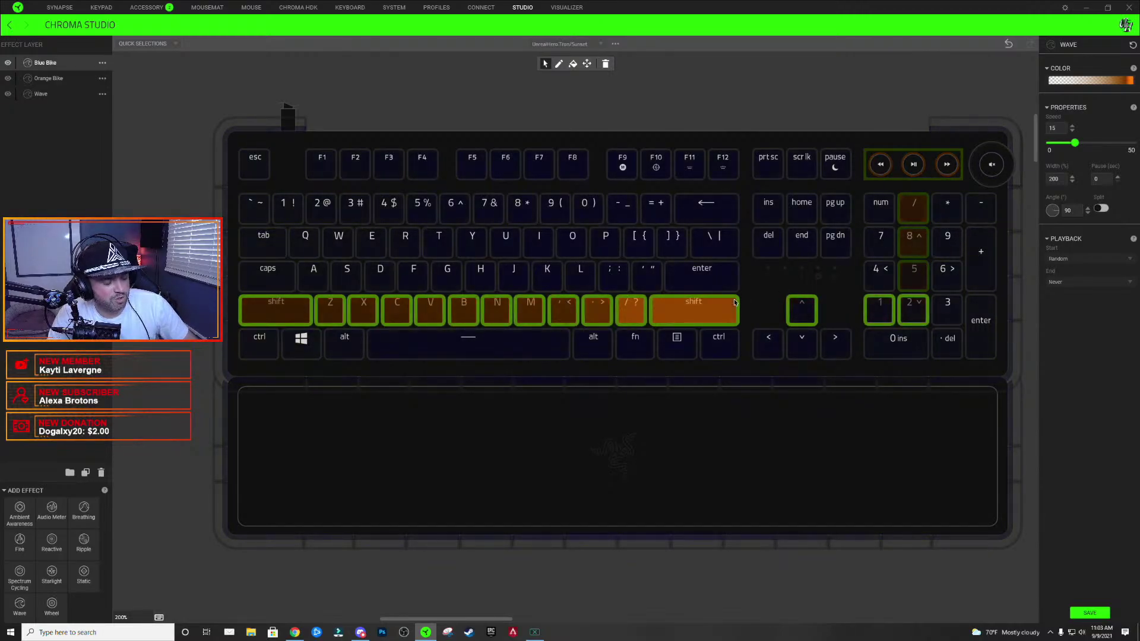
- On the Blue Bike layer, apply the orange gradient to keys 4 through numpad minus, with a 270° angle and 200% width
left_click(808, 211)
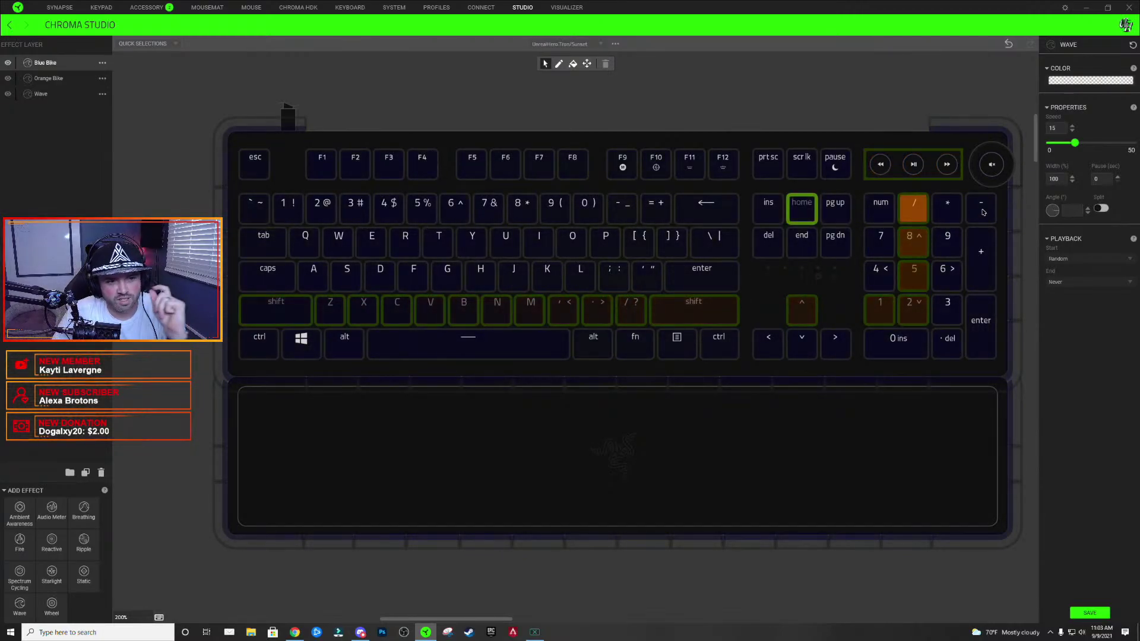
left_click_drag(990, 213, 337, 216)
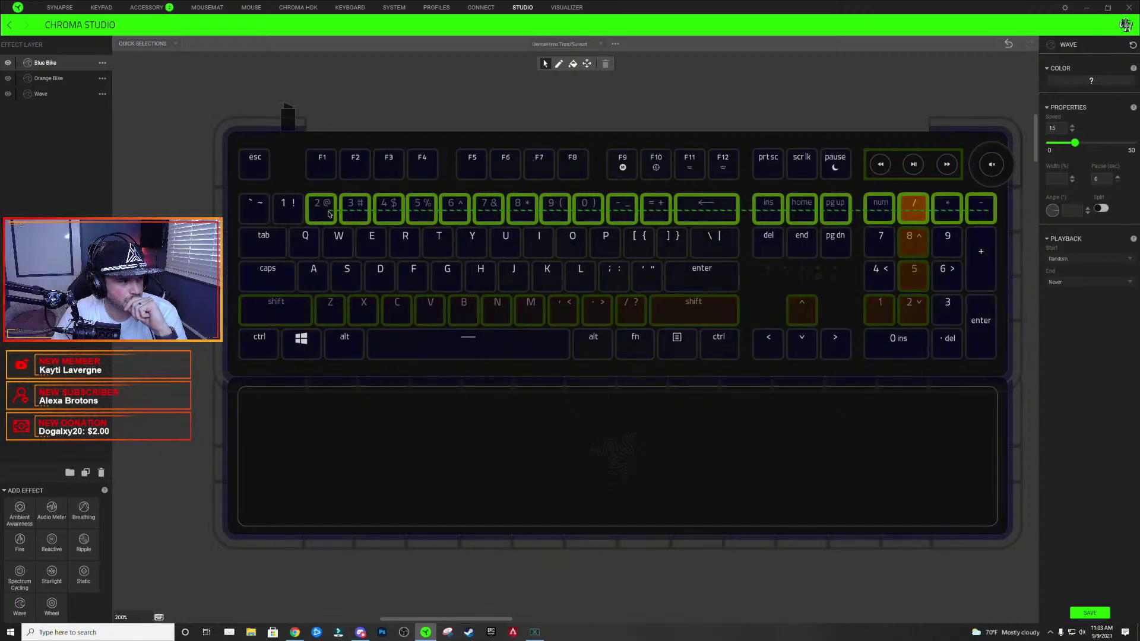
left_click_drag(328, 213, 387, 216)
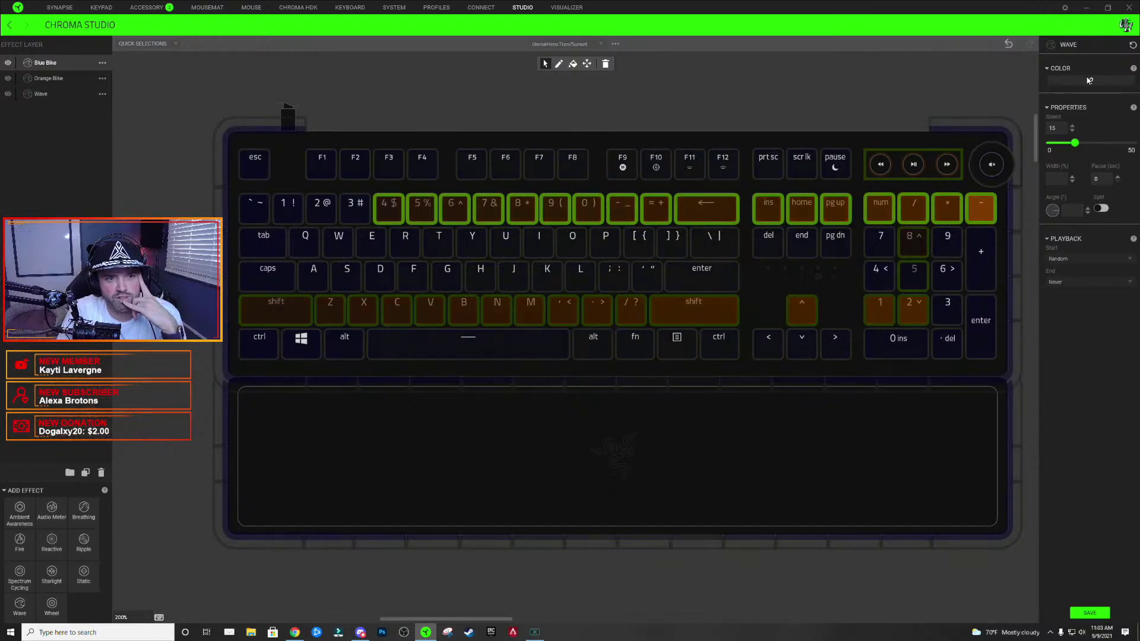
left_click_drag(1051, 214, 1052, 212)
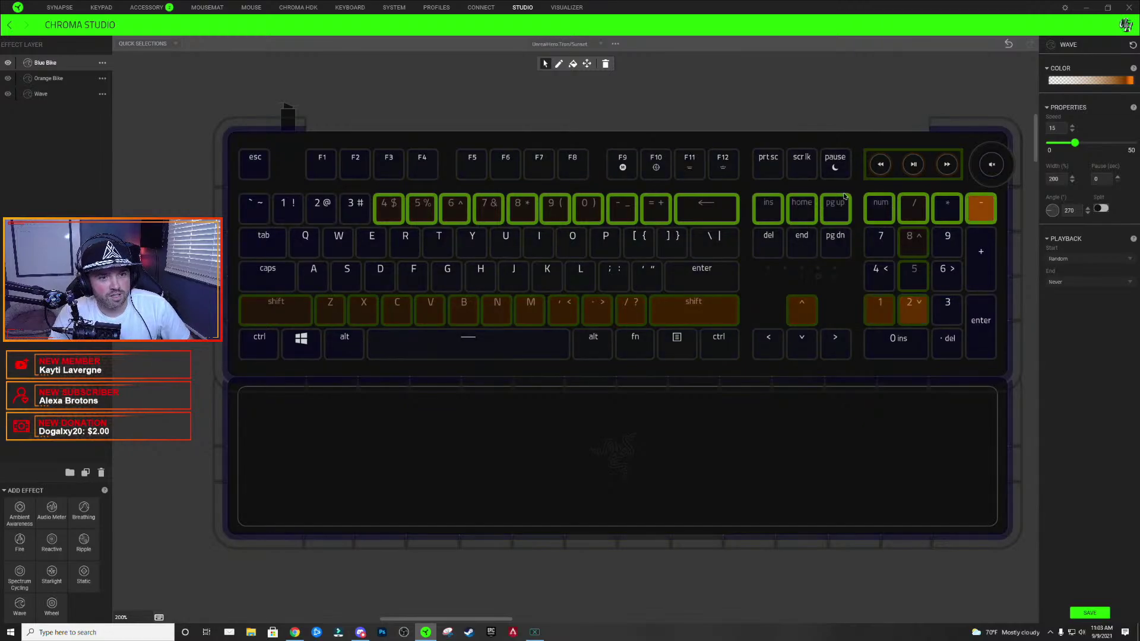
- Recolor the number row's gradient with a blue 0000FF last stop and a darker blue middle stop
left_click(1113, 82)
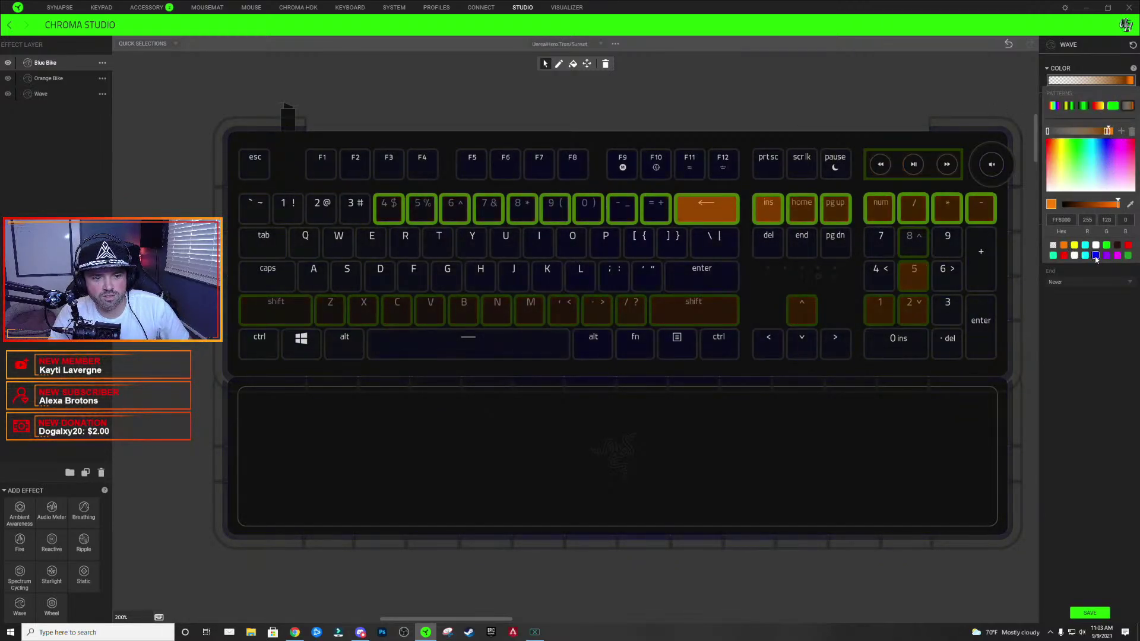
left_click(1107, 130)
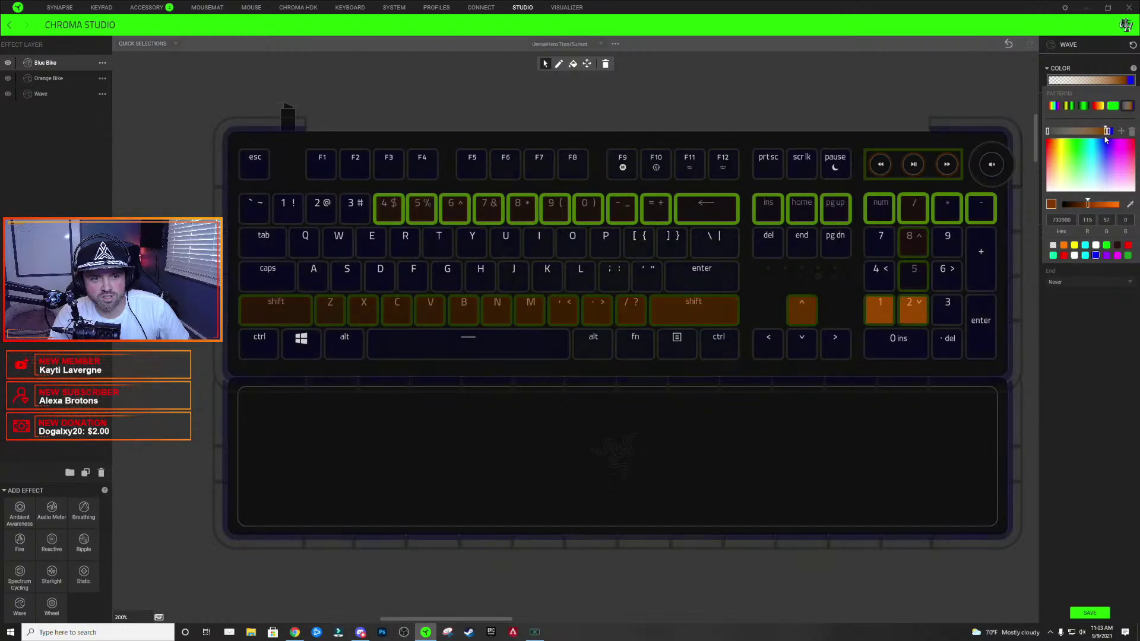
left_click(1095, 255)
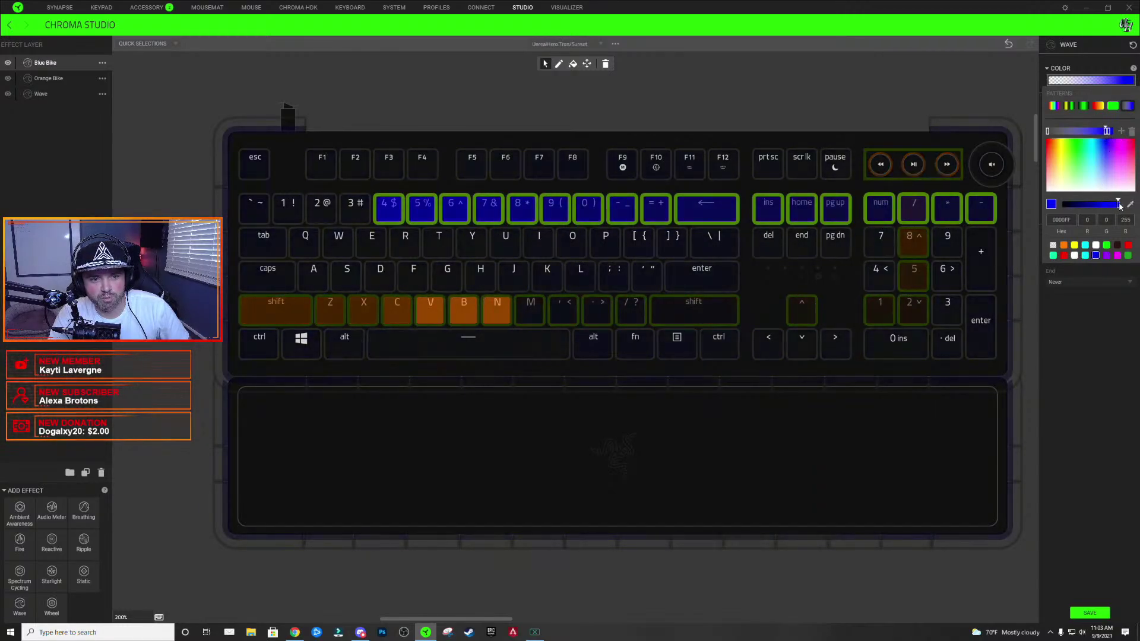
left_click_drag(1096, 203, 1087, 204)
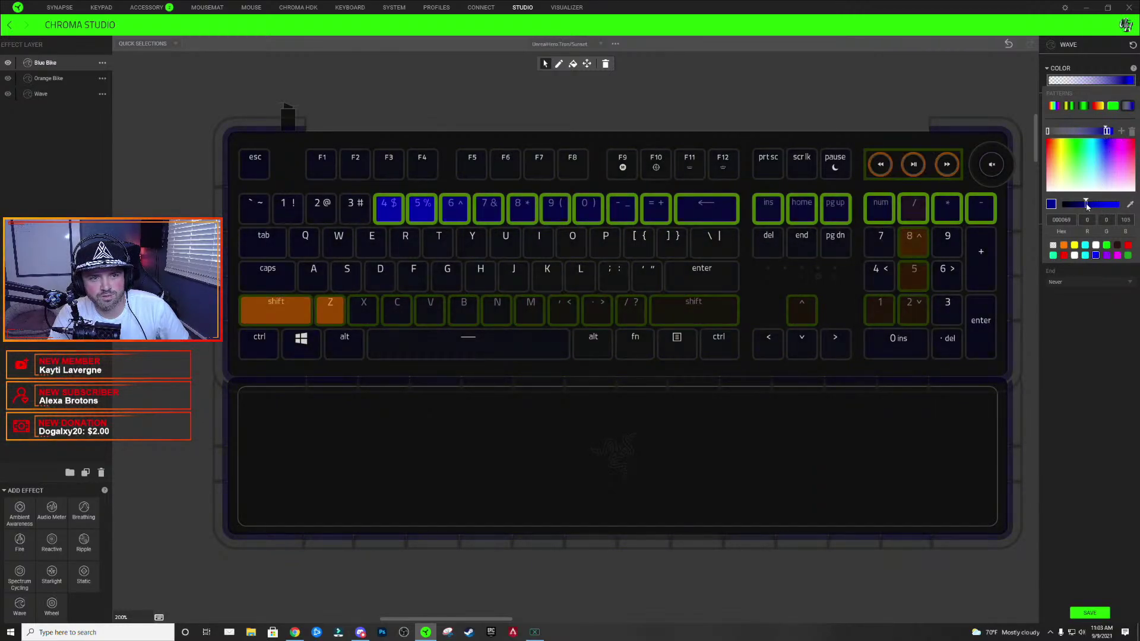
left_click(1081, 573)
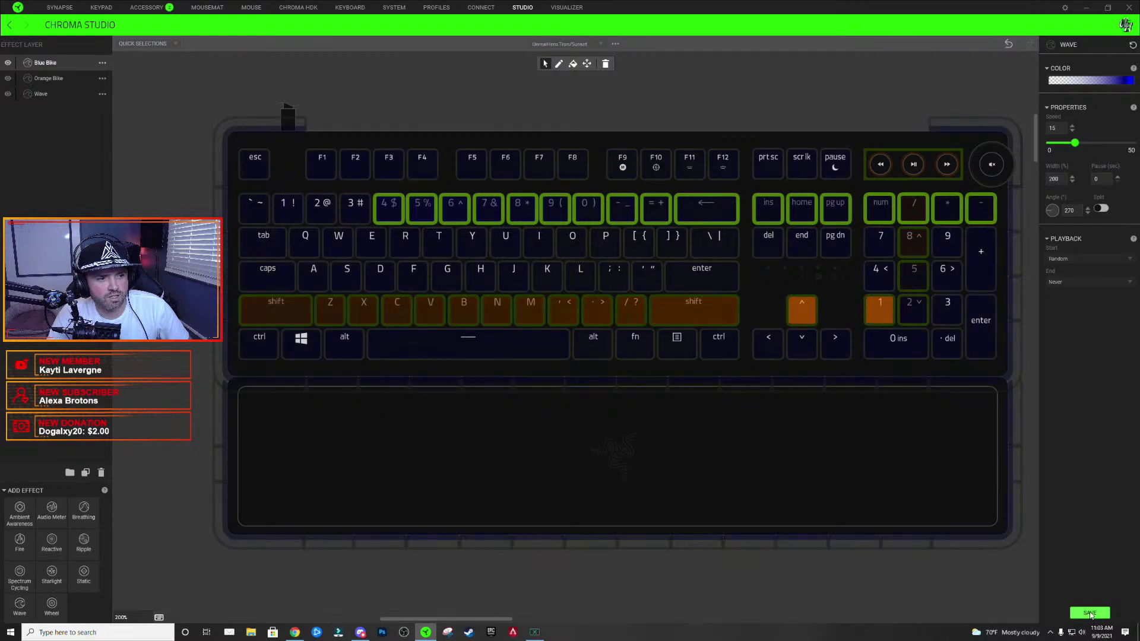
- Remove the orange groups, the numpad column with the media keys and the shift row through numpad 2, from the Blue Bike layer
left_click(918, 255)
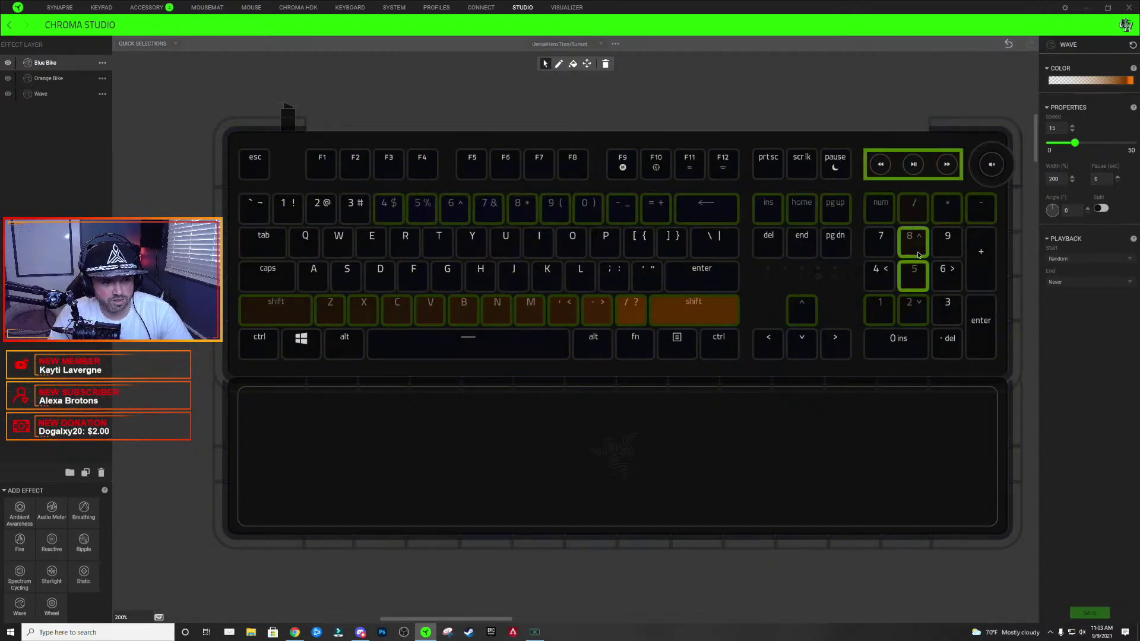
left_click(917, 313)
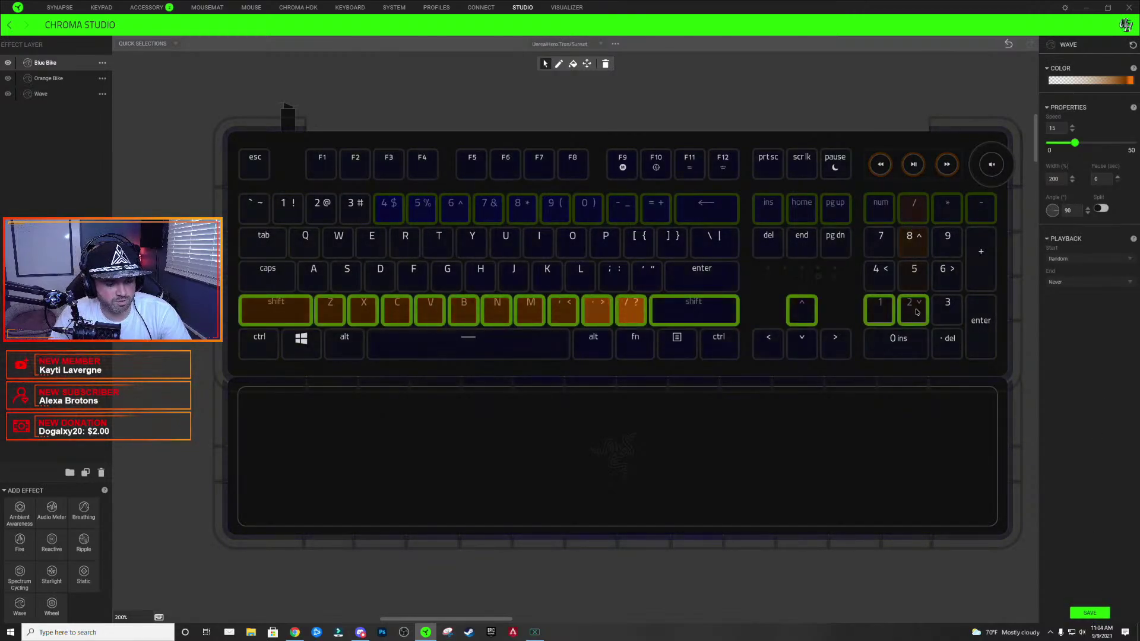
left_click(827, 112)
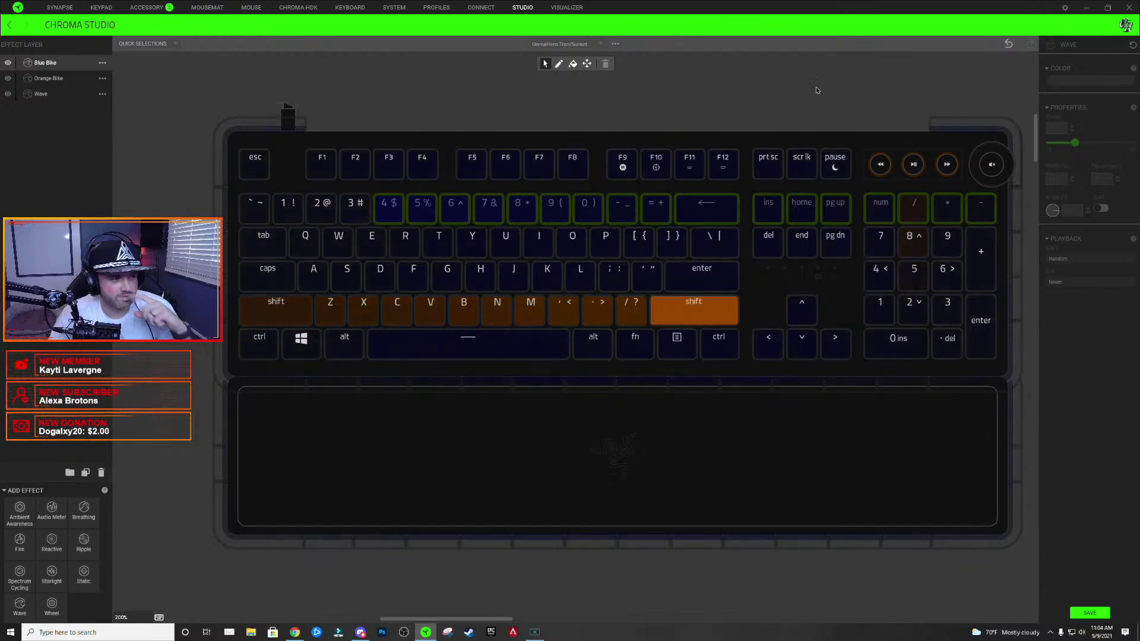
left_click(642, 221)
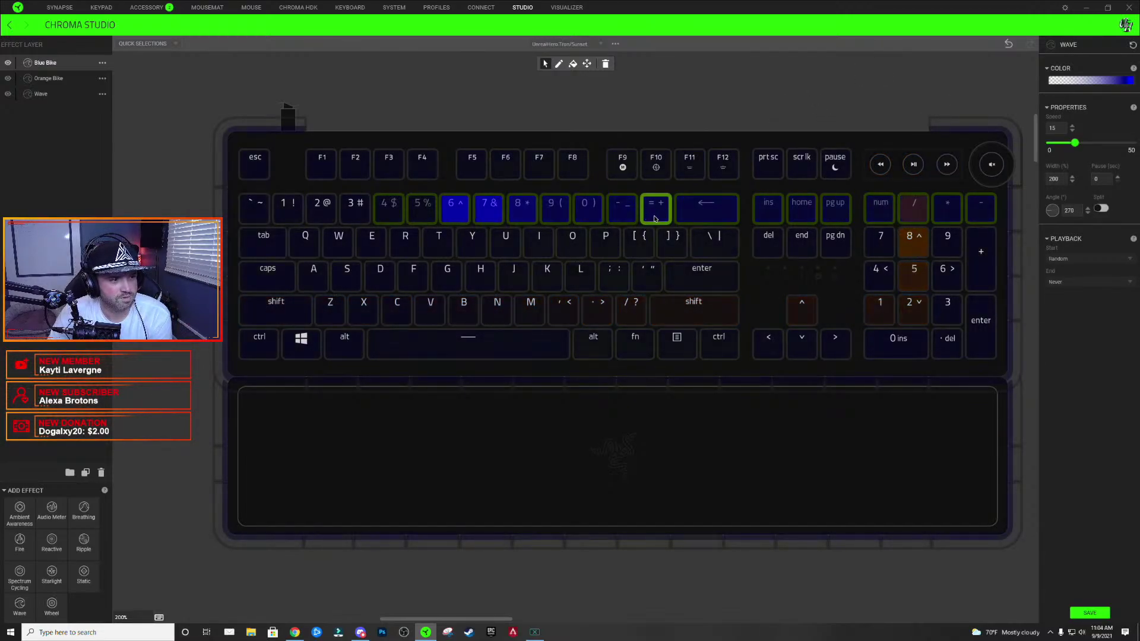
double_click(654, 219)
left_click(696, 109)
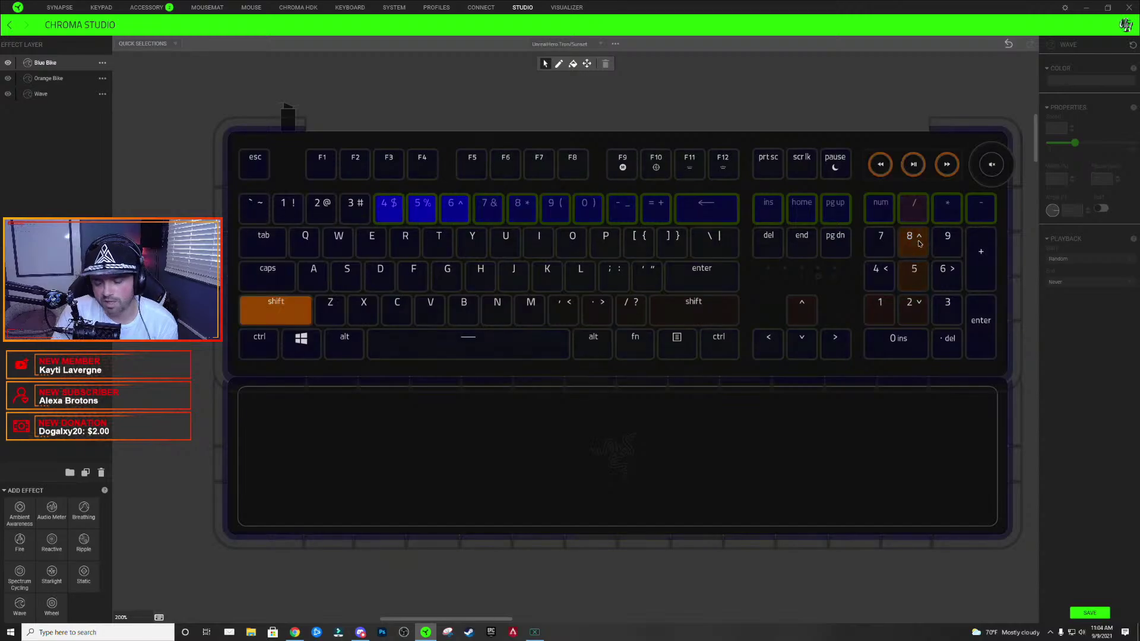
- Try to reroute the orange path on the Orange Bike layer from numpad 8 through numpad 7 and page down
mouse_move(919, 243)
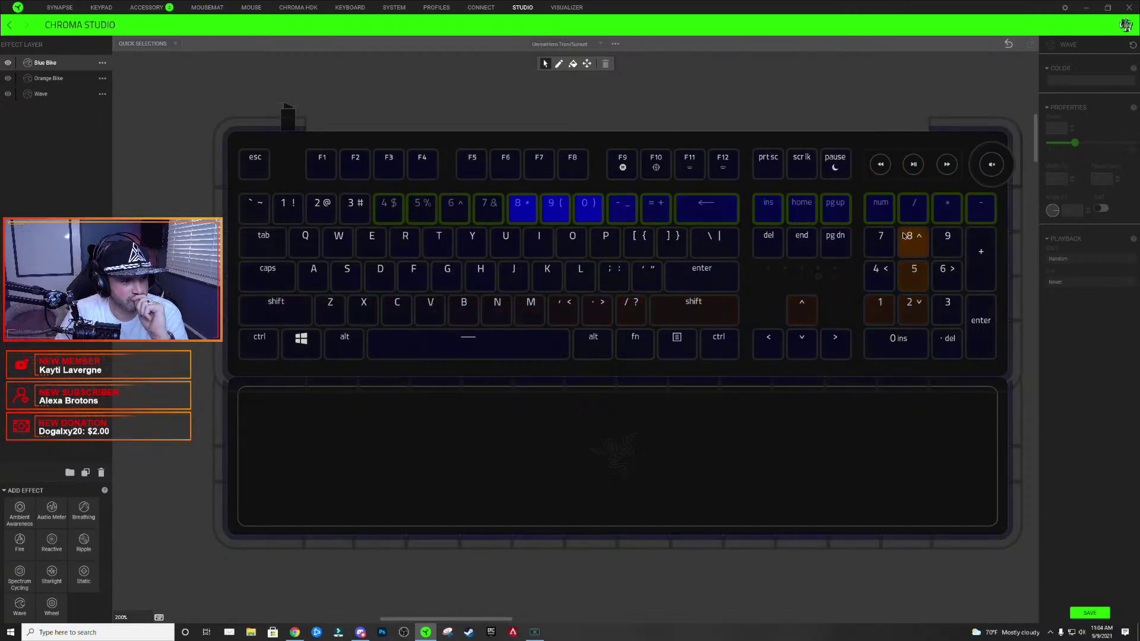
left_click(908, 253)
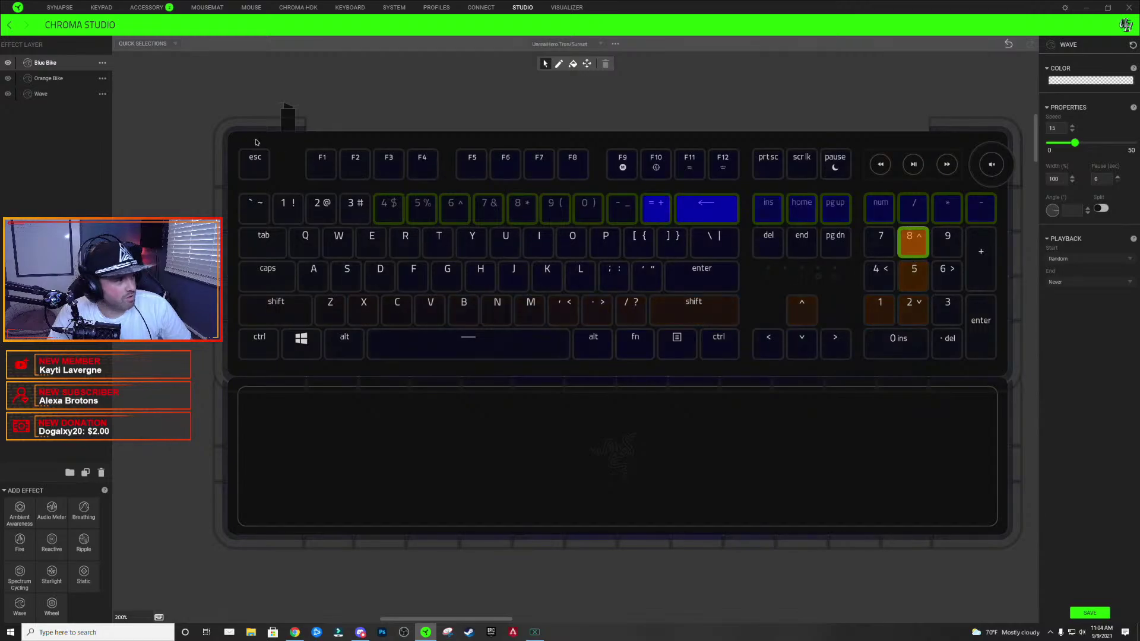
left_click(48, 77)
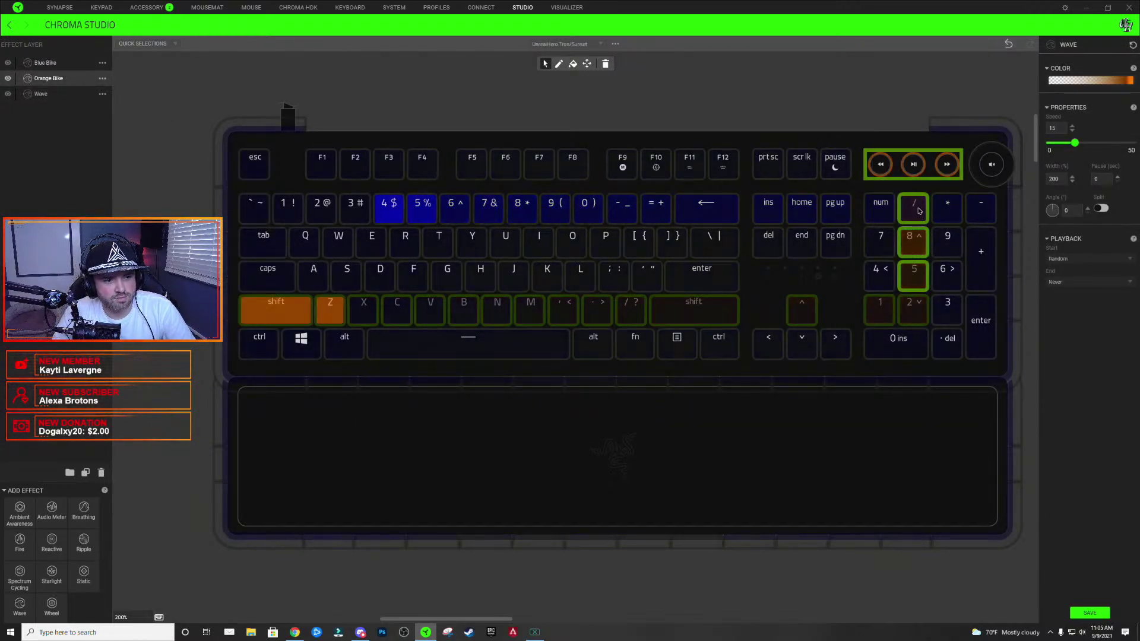
left_click(914, 238)
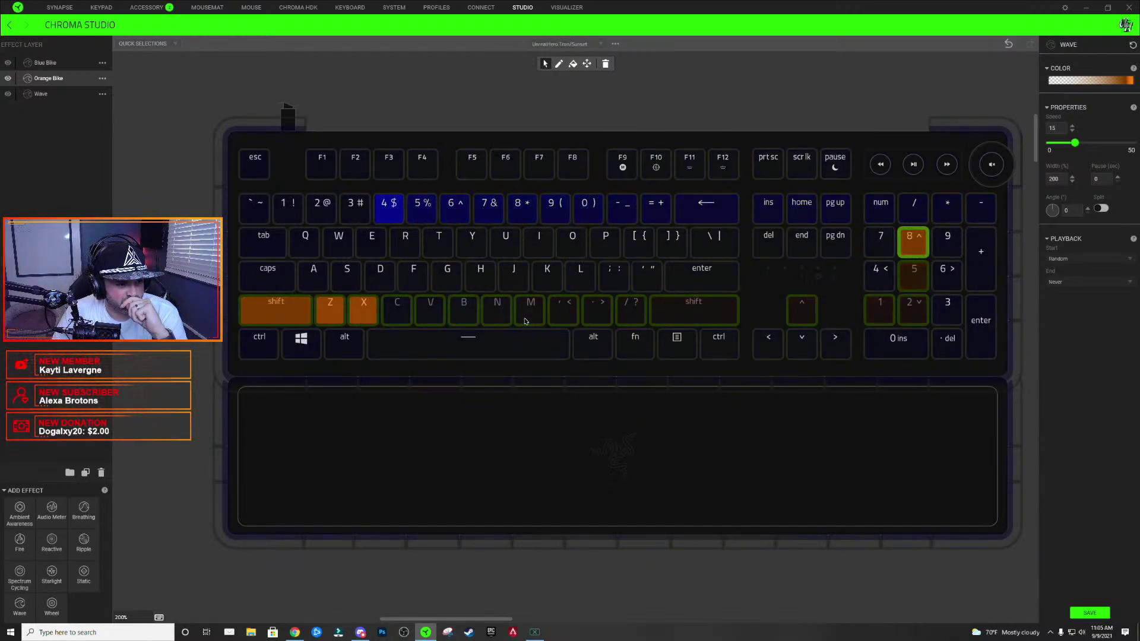
mouse_move(532, 321)
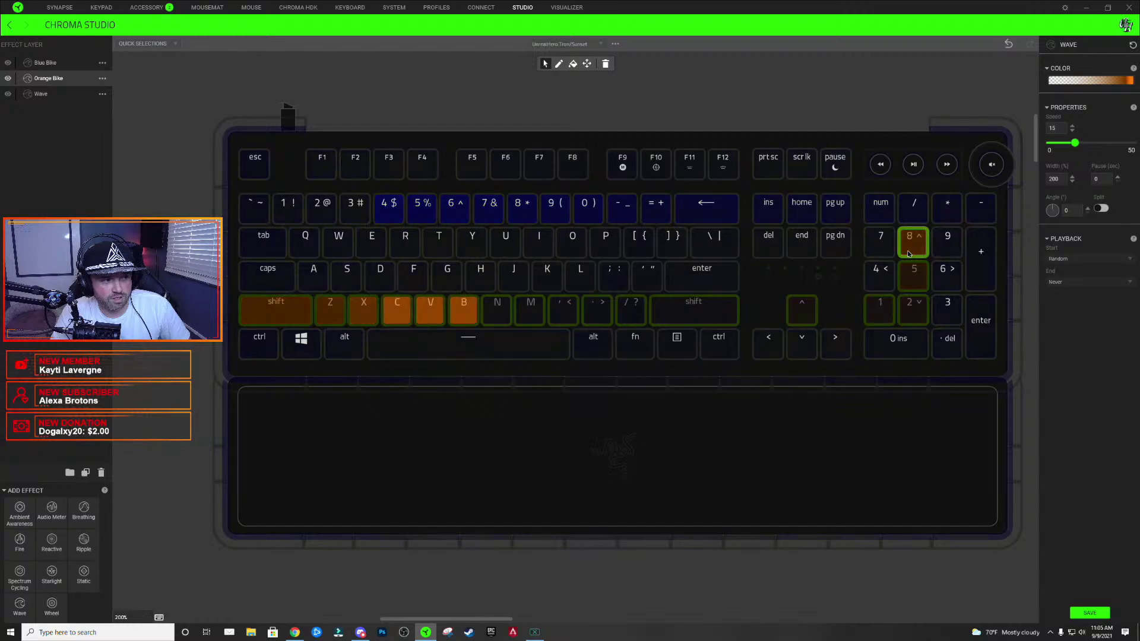
mouse_move(908, 253)
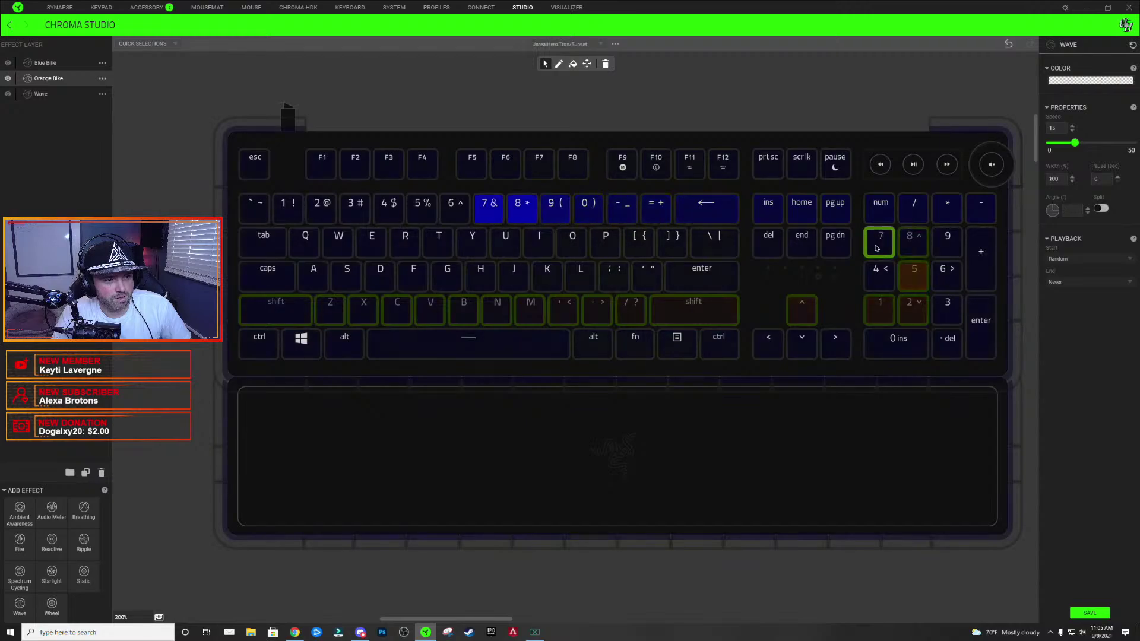
left_click_drag(876, 248, 273, 242)
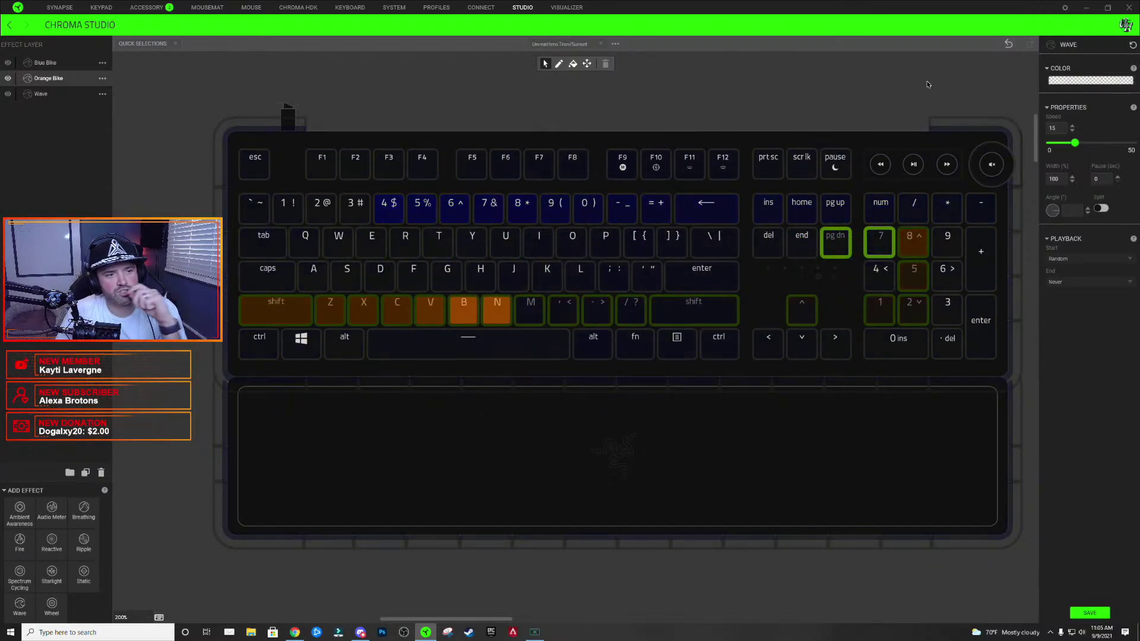
left_click(819, 199)
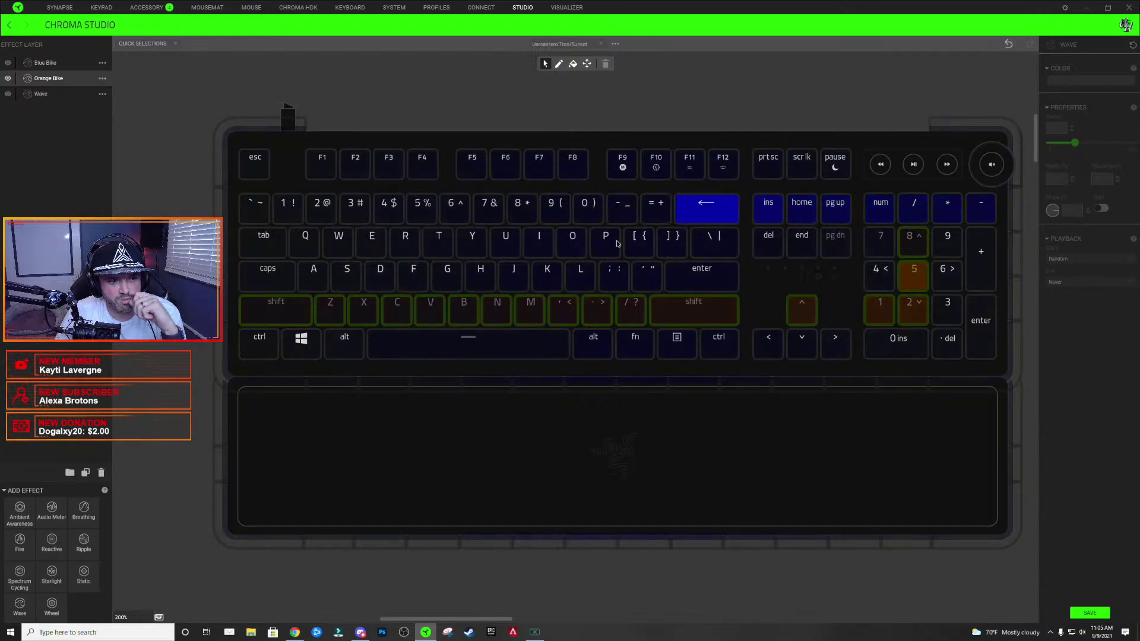
left_click(913, 250)
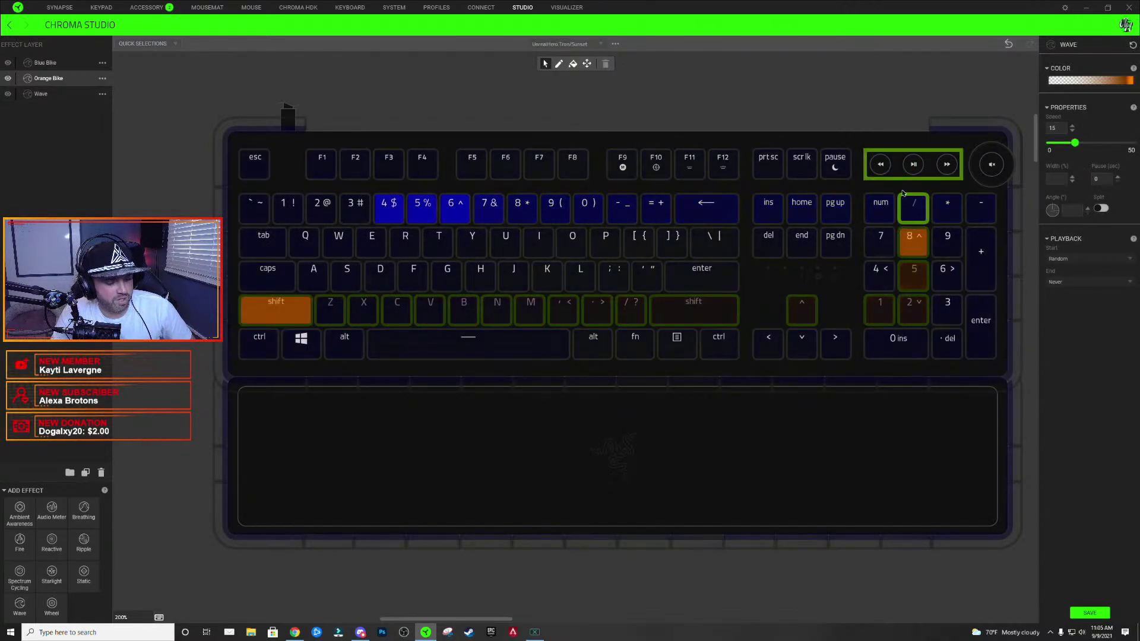
- On the Blue Bike layer, end the number row's gradient with a transparent stop and shift its blue band toward the middle
left_click(117, 89)
left_click(58, 62)
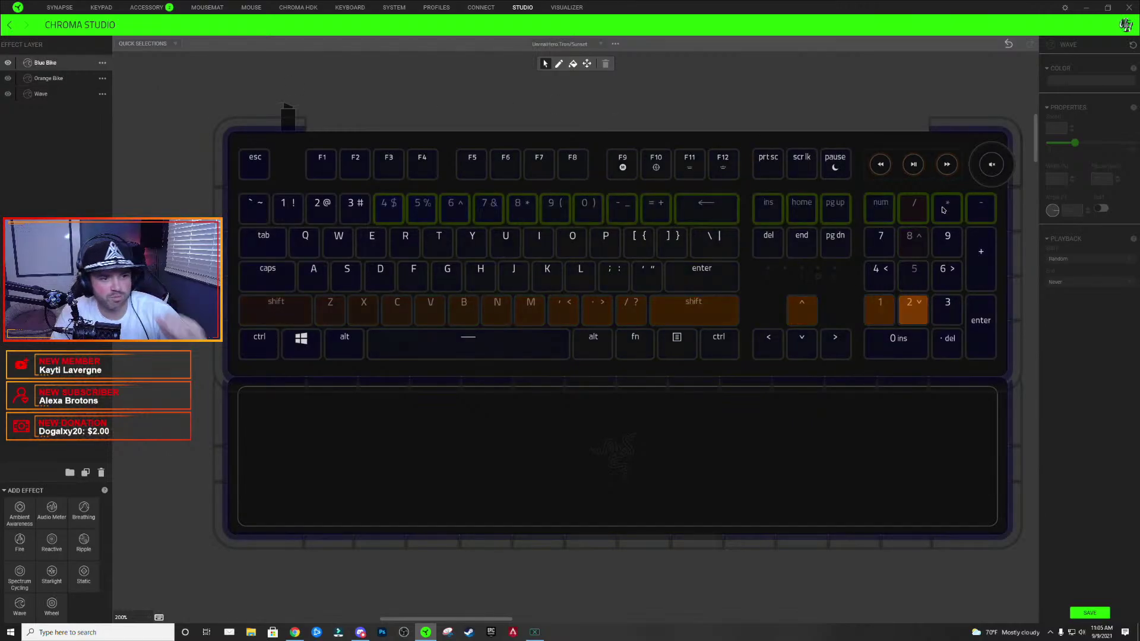
left_click(1121, 82)
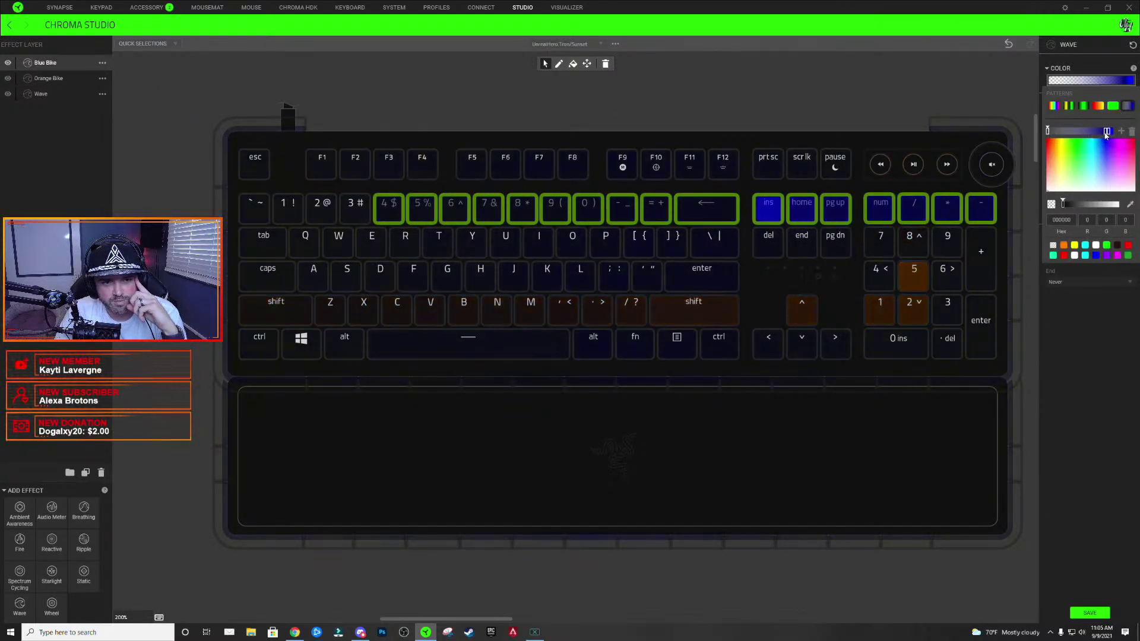
left_click_drag(1086, 134, 1079, 133)
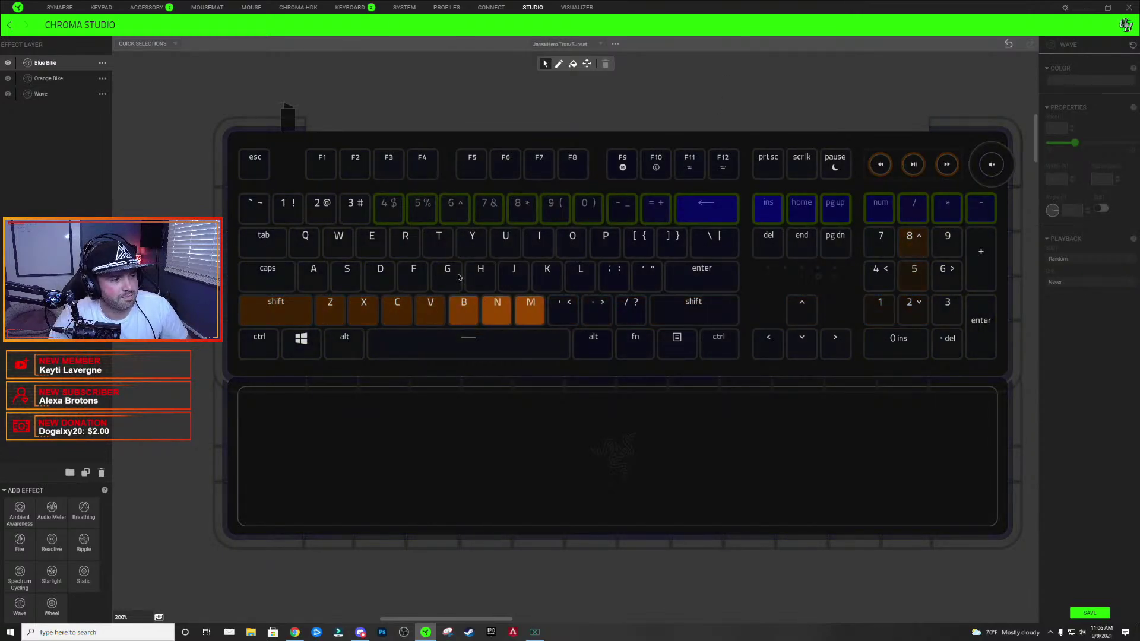
- Move the second, unlit keyboard in the device layout up to directly below the lit keyboard
scroll(460, 285, "down", 2)
scroll(460, 285, "down", 1)
scroll(385, 306, "down", 1)
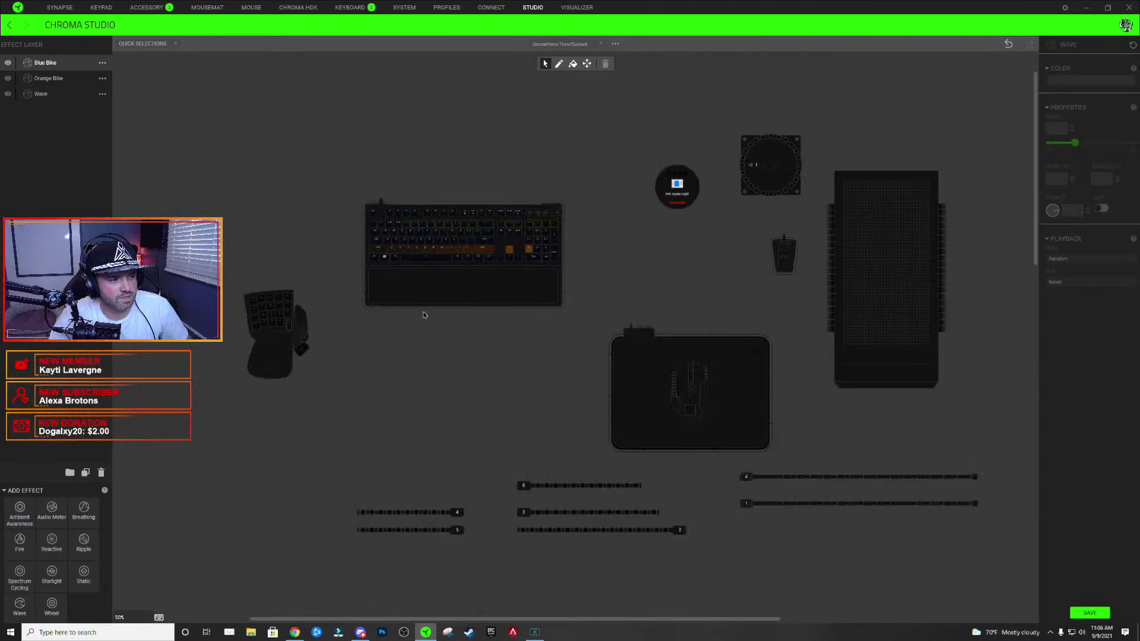
scroll(501, 287, "down", 1)
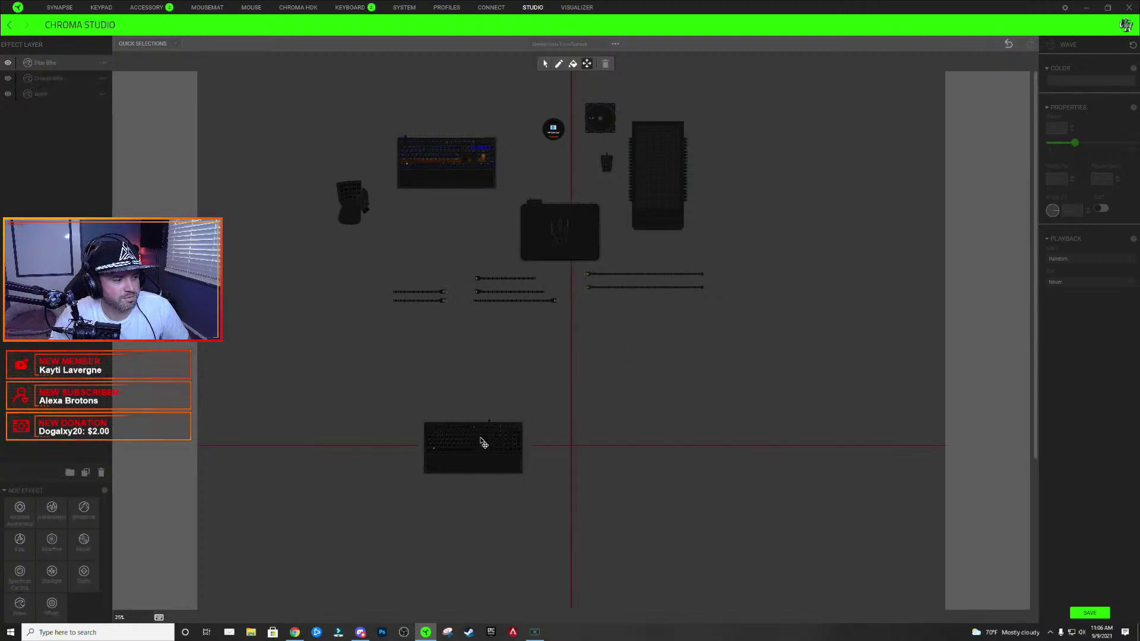
left_click_drag(482, 443, 455, 227)
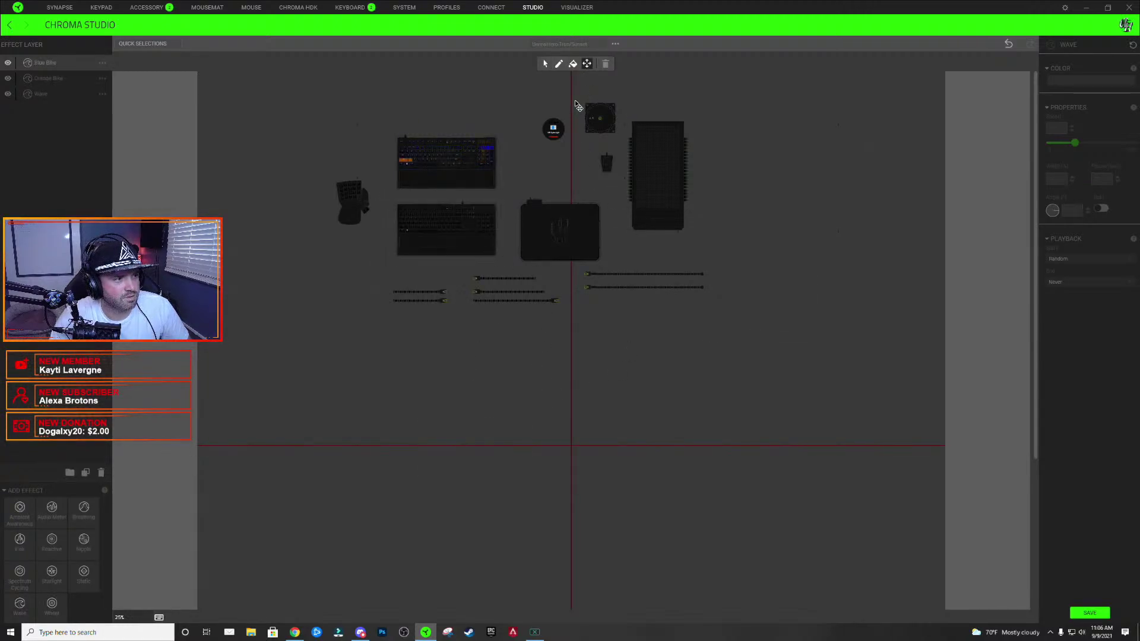
left_click(546, 64)
scroll(403, 238, "up", 3)
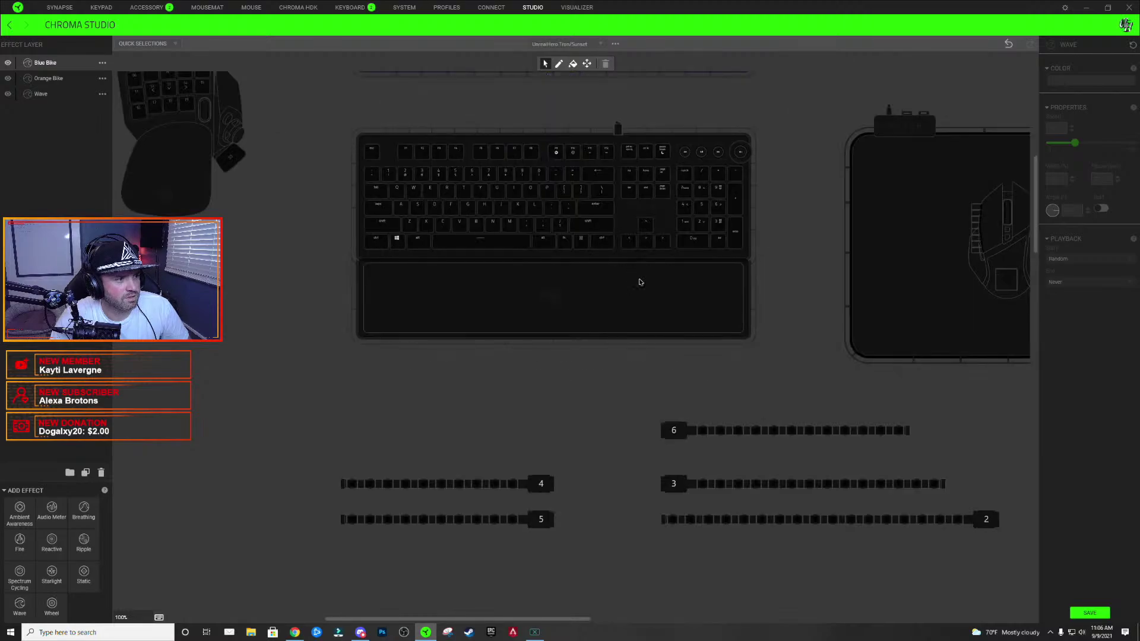
scroll(640, 282, "up", 3)
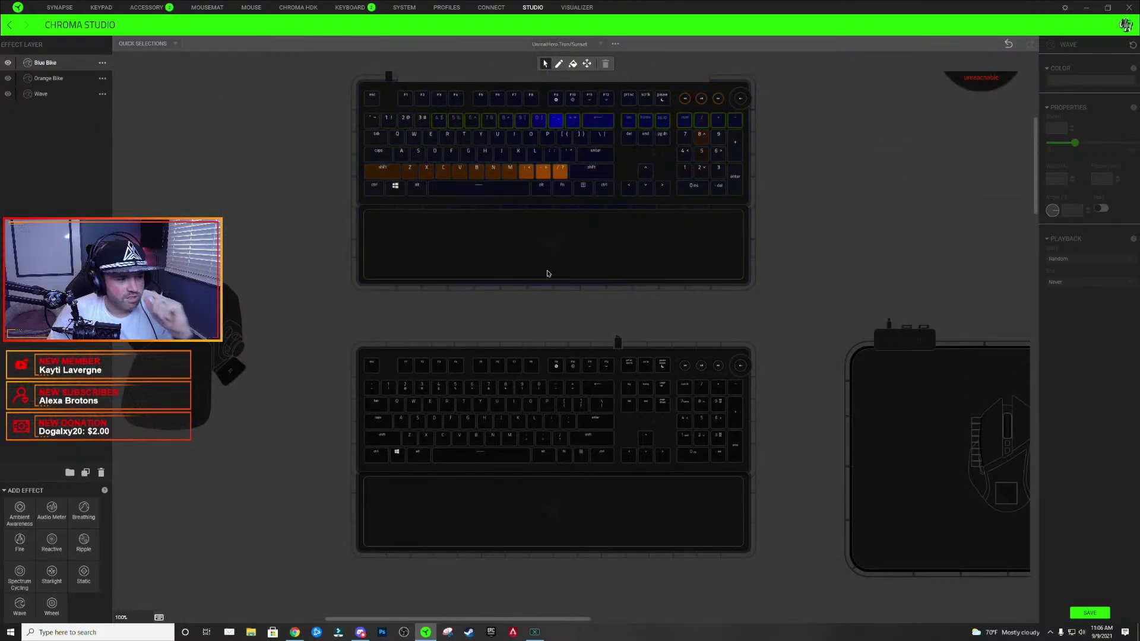
scroll(538, 115, "up", 2)
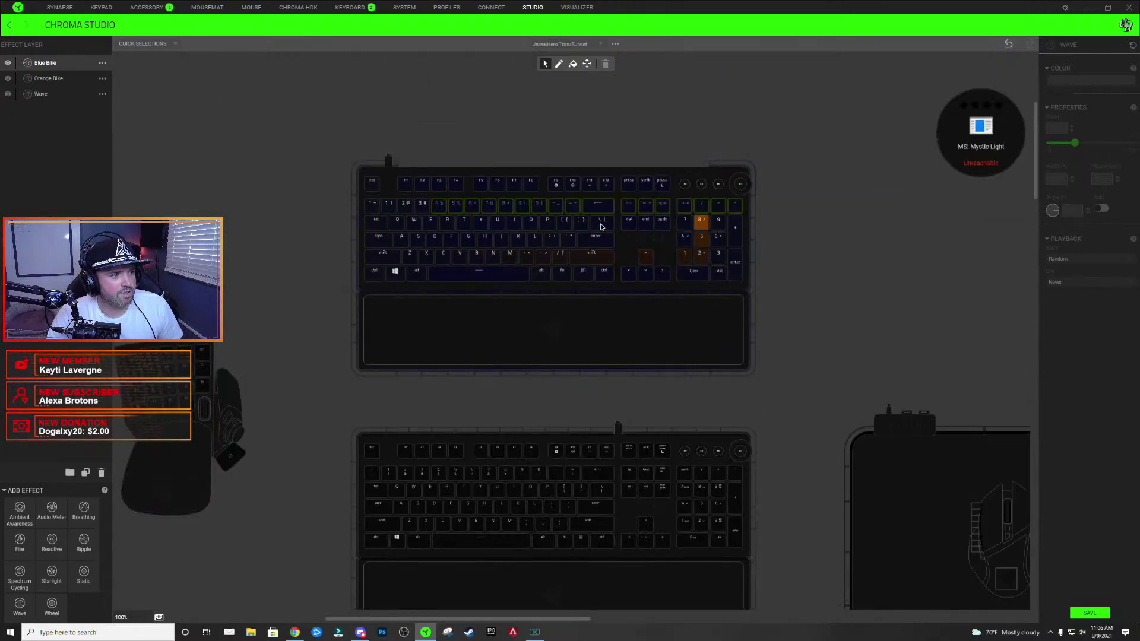
scroll(715, 256, "up", 2)
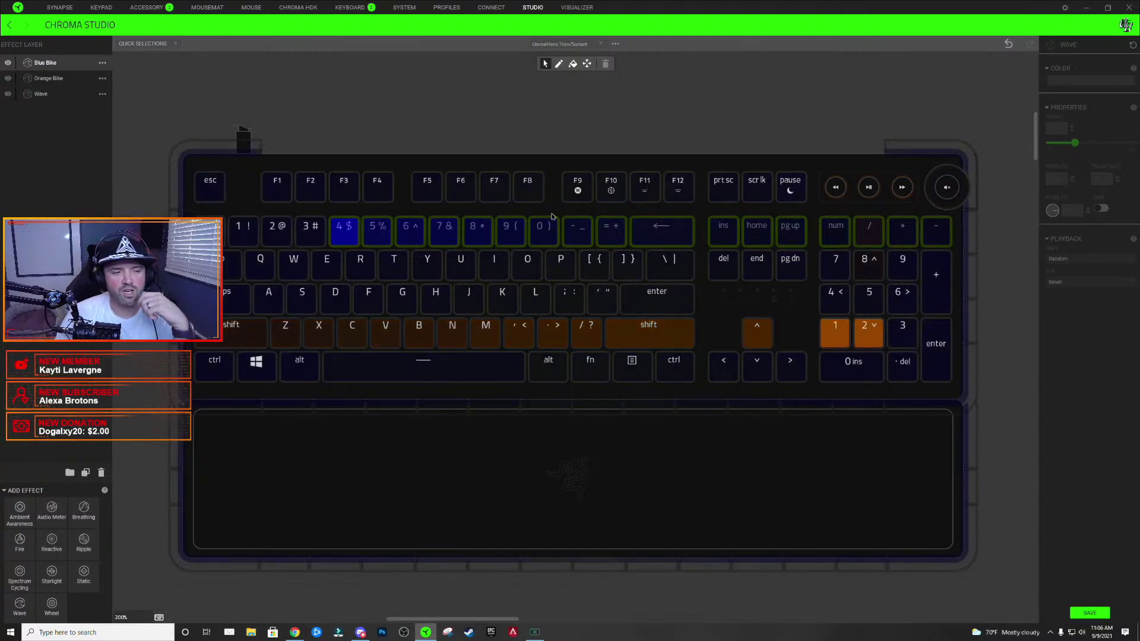
left_click(602, 233)
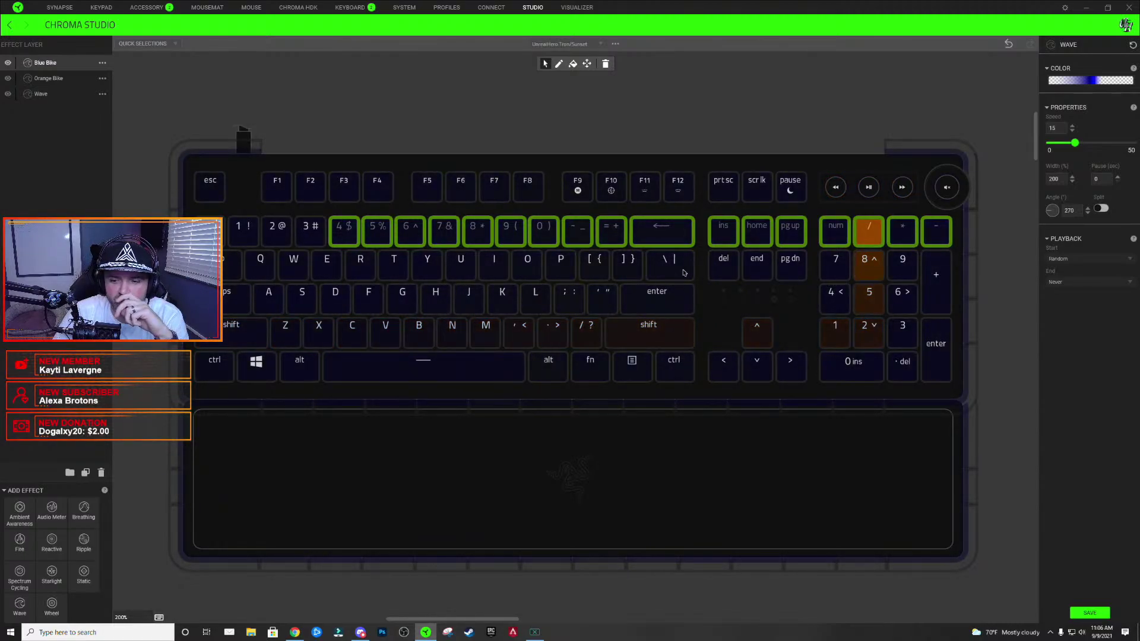
left_click(556, 340)
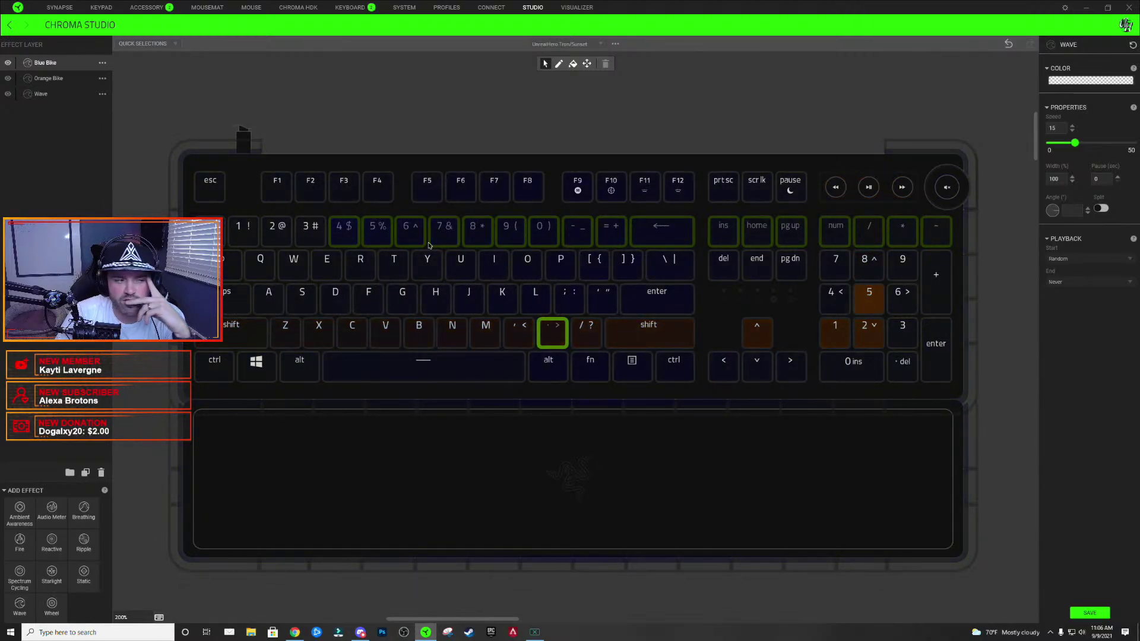
- Rename the Orange Bike layer as Red Bike and the Blue Bike layer as White Bike
left_click(47, 78)
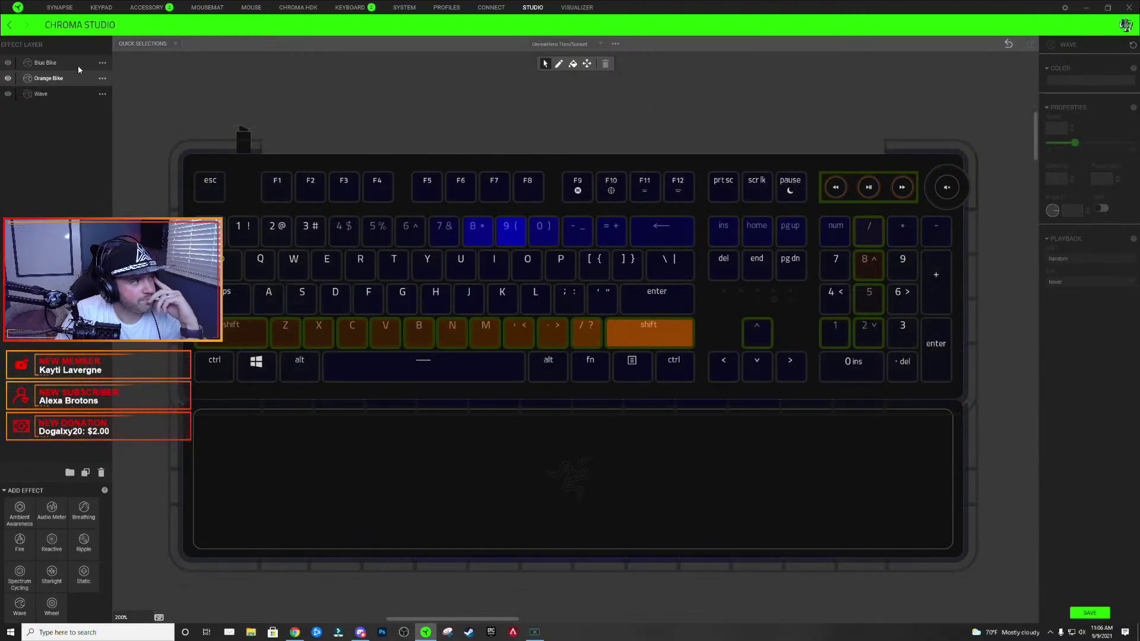
double_click(52, 84)
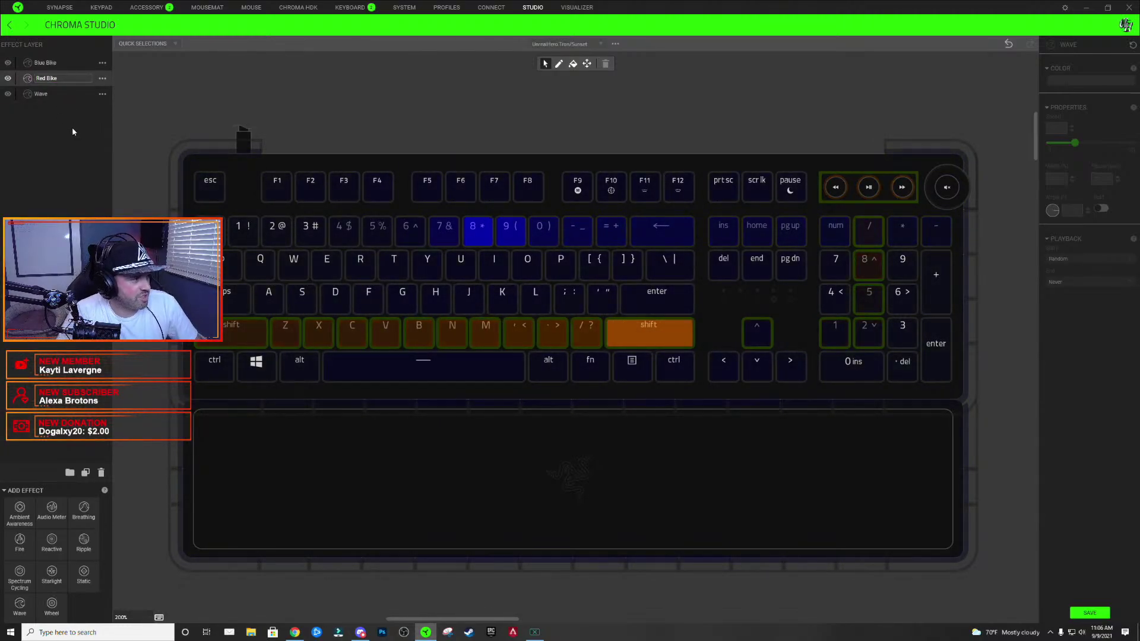
left_click(42, 66)
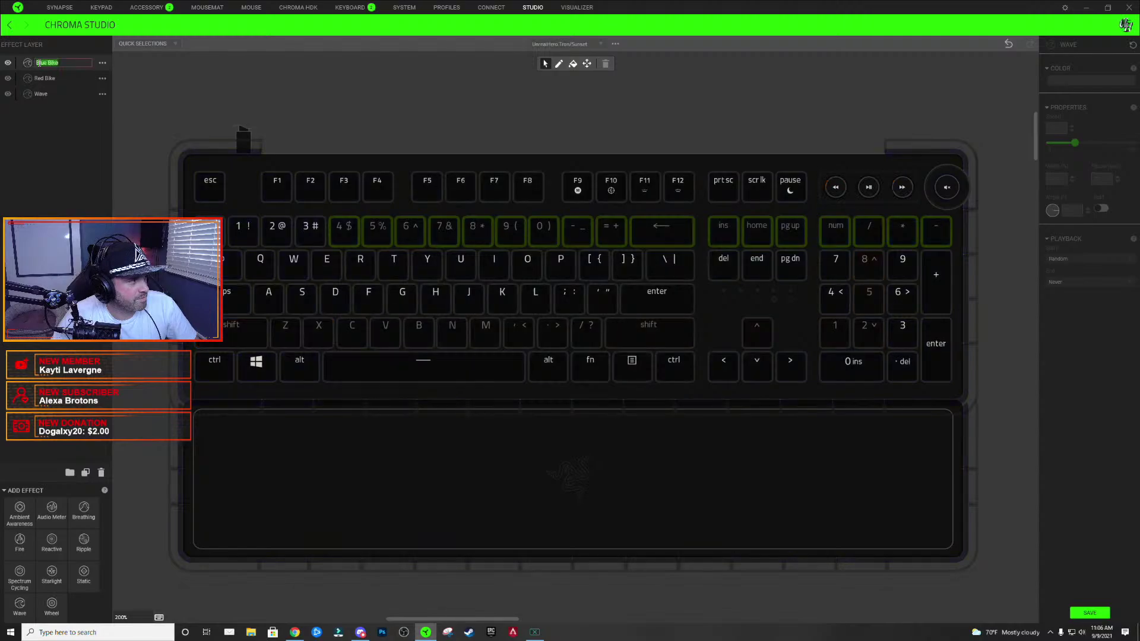
double_click(41, 63)
double_click(41, 62)
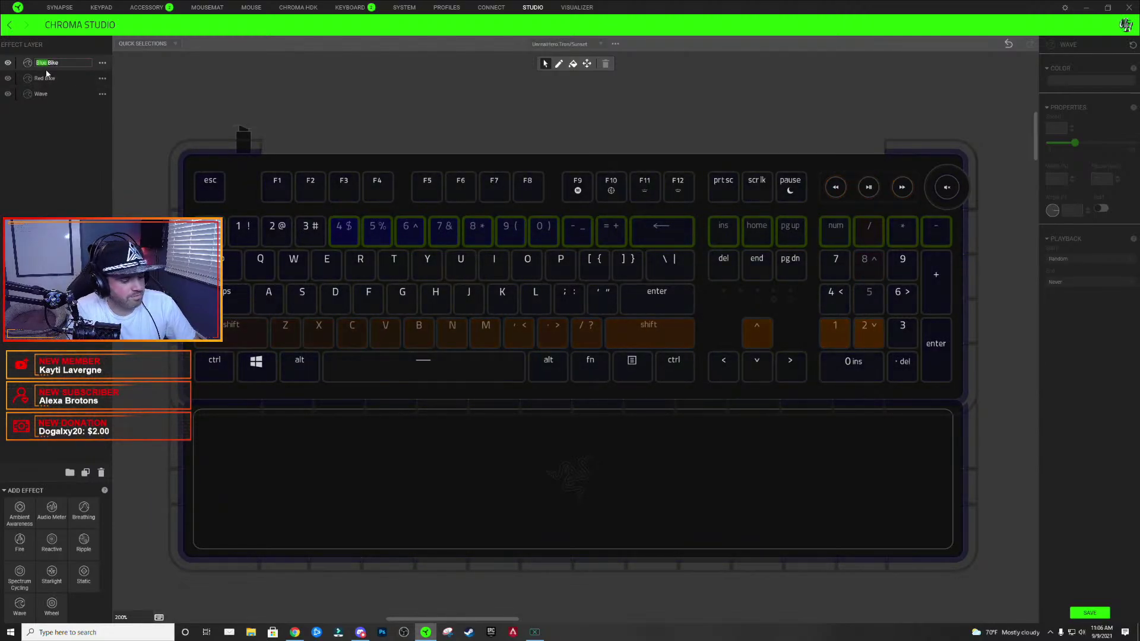
type("White")
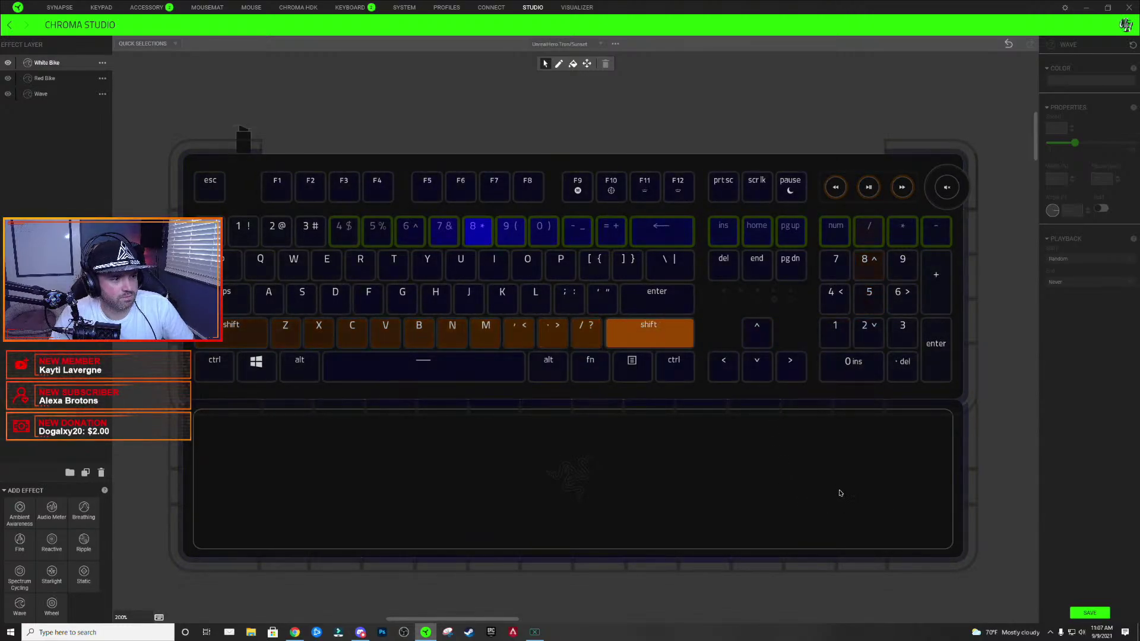
- Recolor the White Bike number row's gradient from blue to white FFFFFF, with a darker gray middle stop
left_click(485, 235)
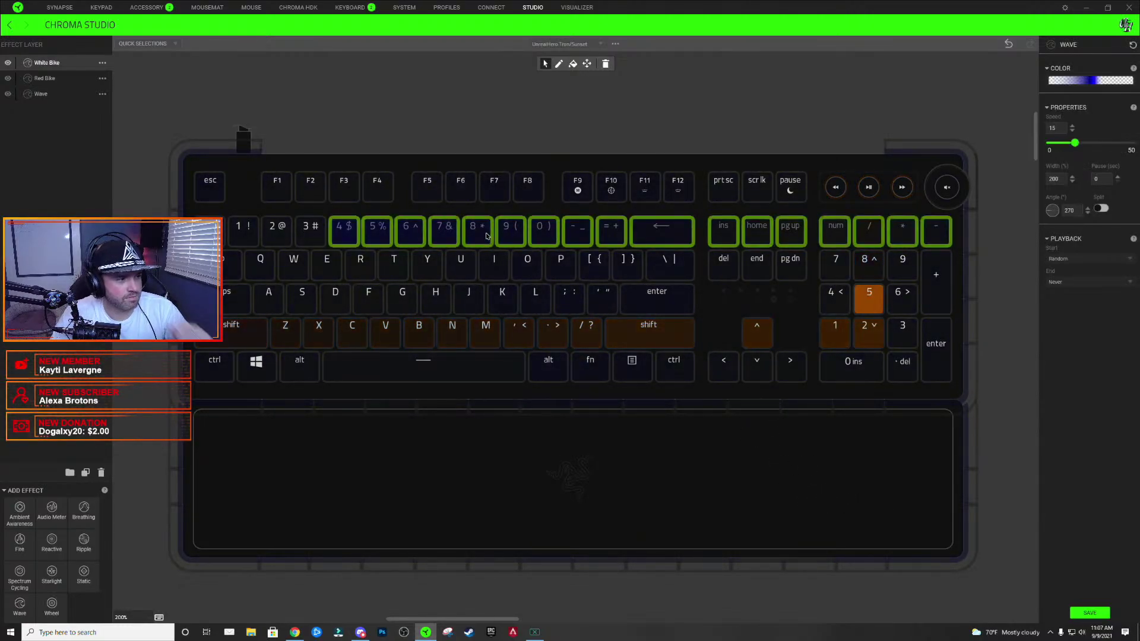
left_click(1107, 84)
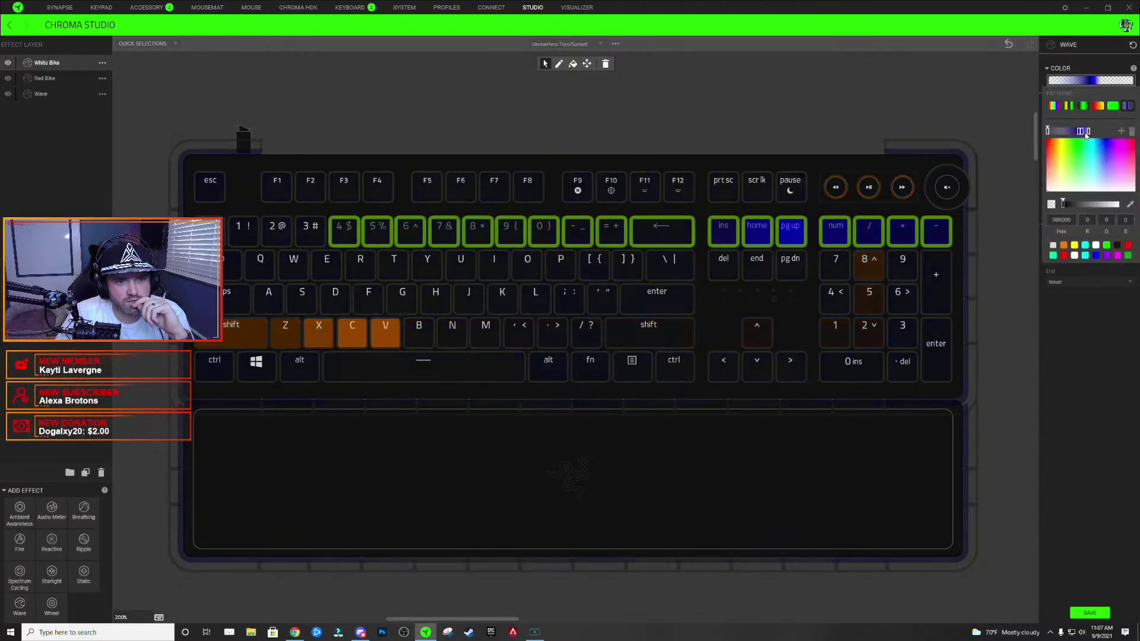
left_click(1073, 256)
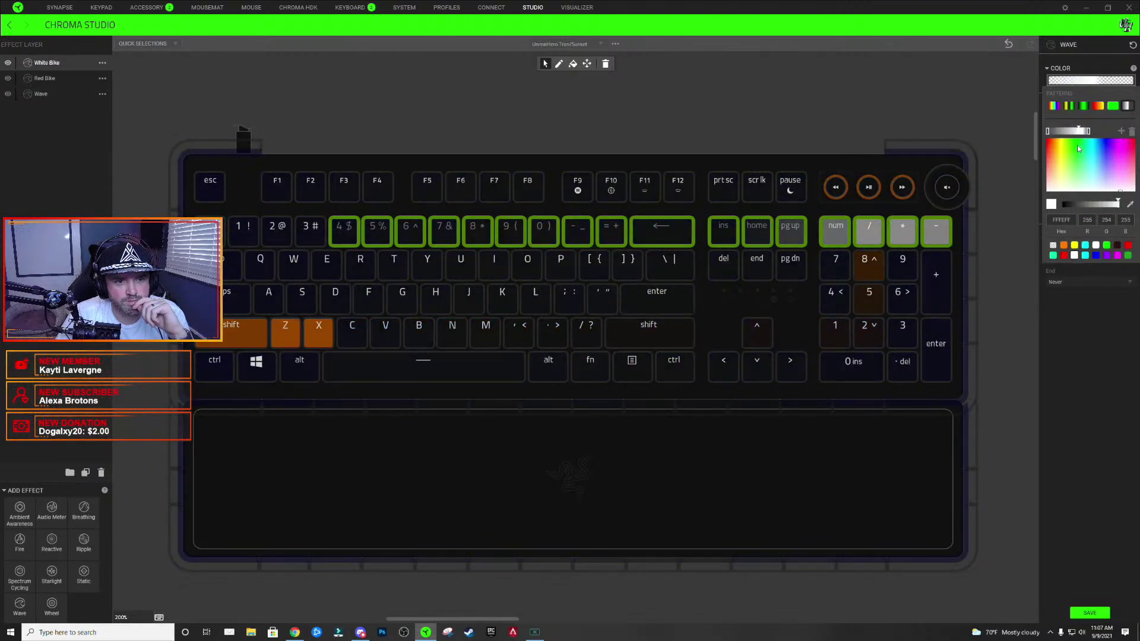
left_click(1085, 204)
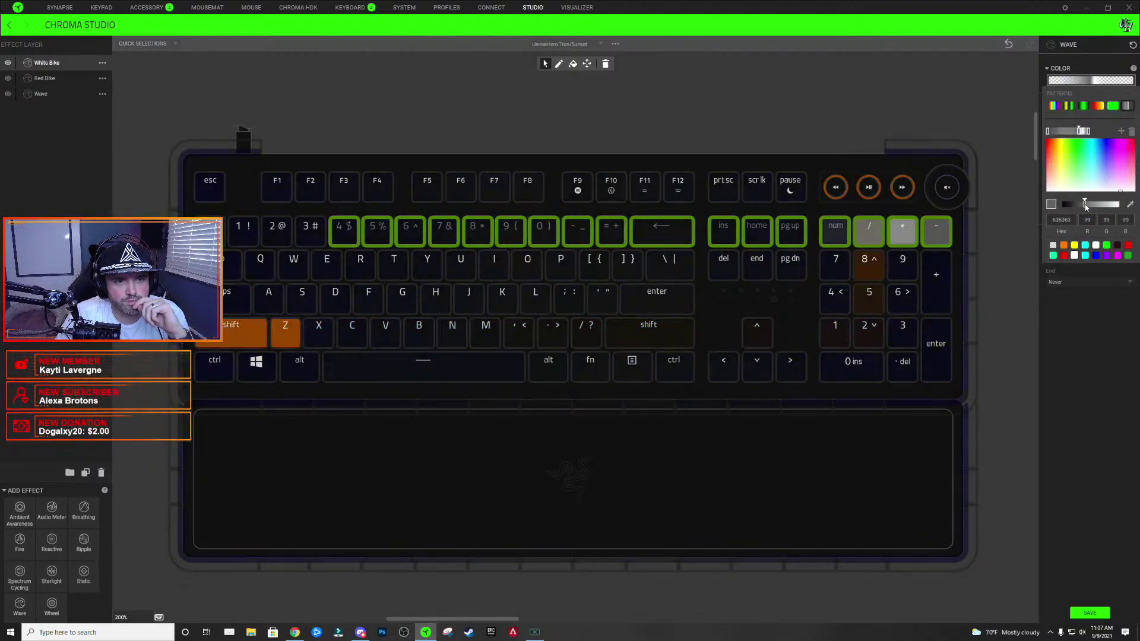
- Lighten the gray stop of the White Bike number row's gradient to RGB 132,132,132 and bring its white and transparent stops closer together
left_click_drag(1085, 204, 1091, 204)
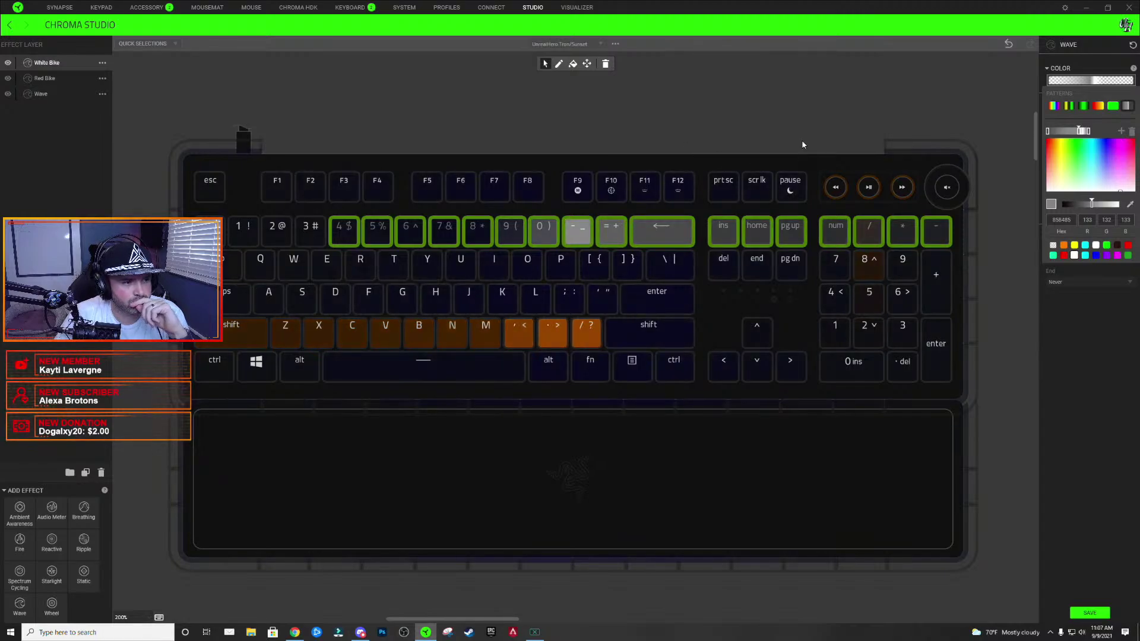
left_click(716, 393)
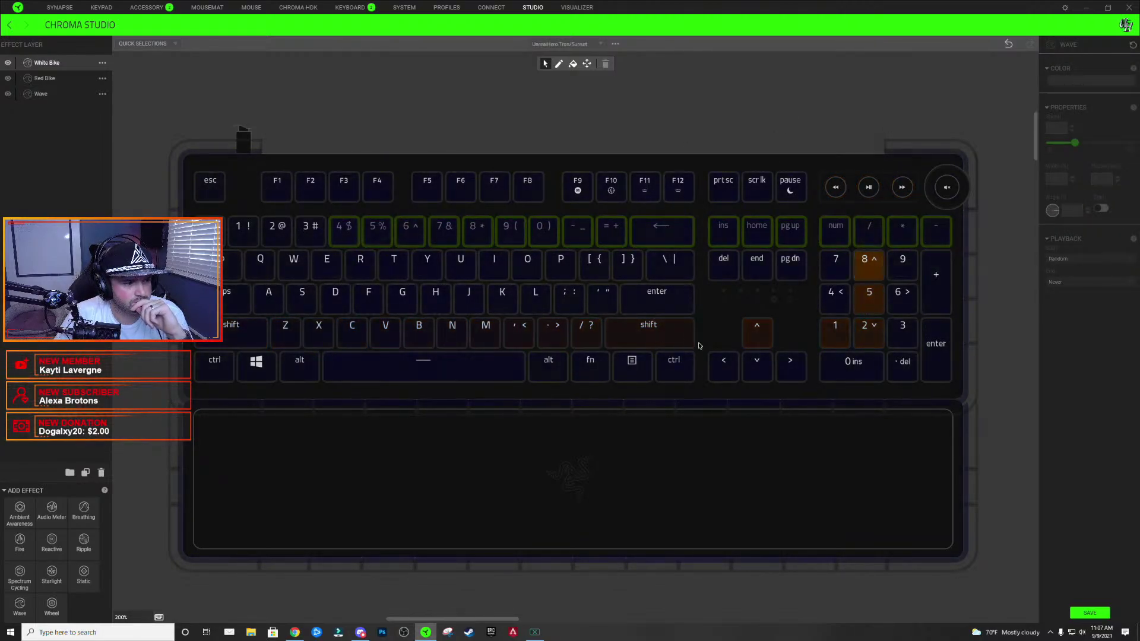
left_click(662, 234)
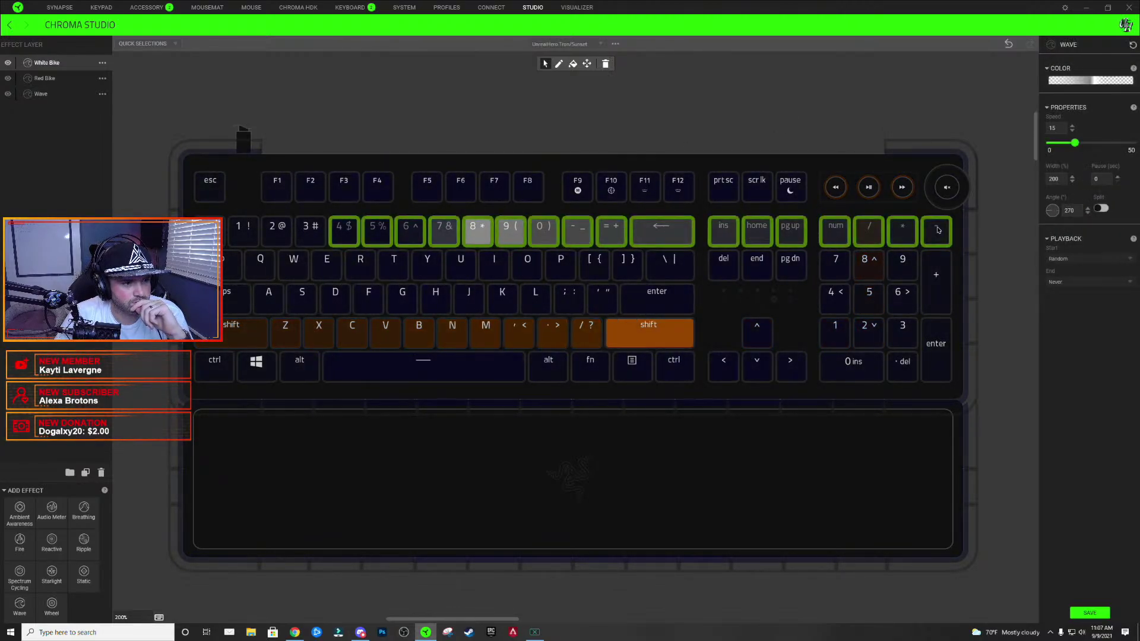
left_click(1101, 81)
left_click(1084, 131)
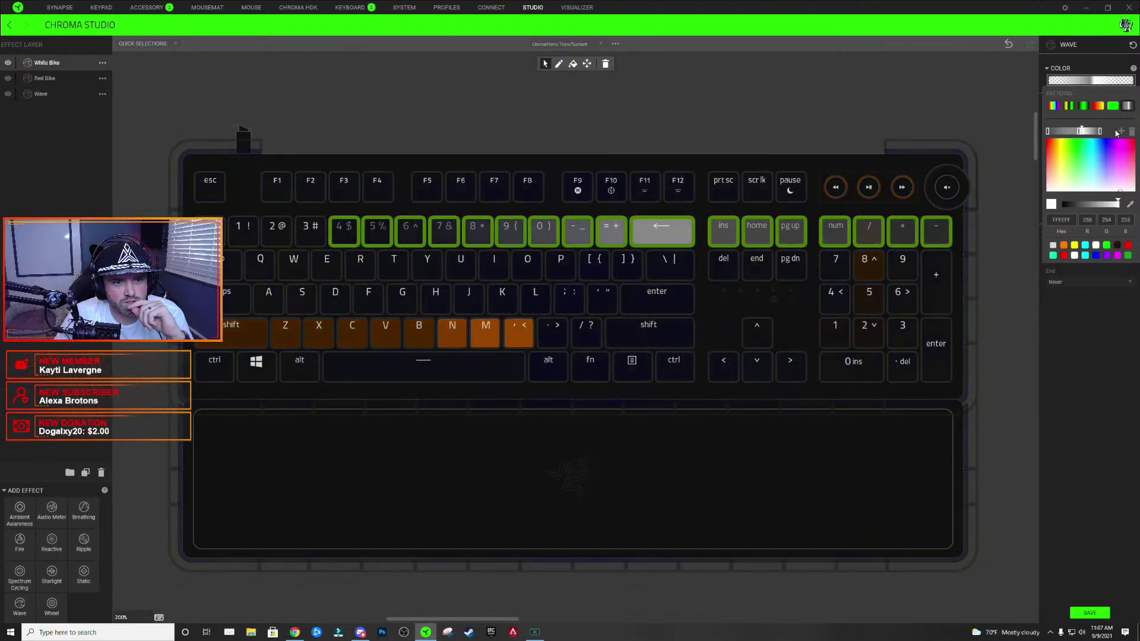
left_click_drag(1084, 133, 1083, 132)
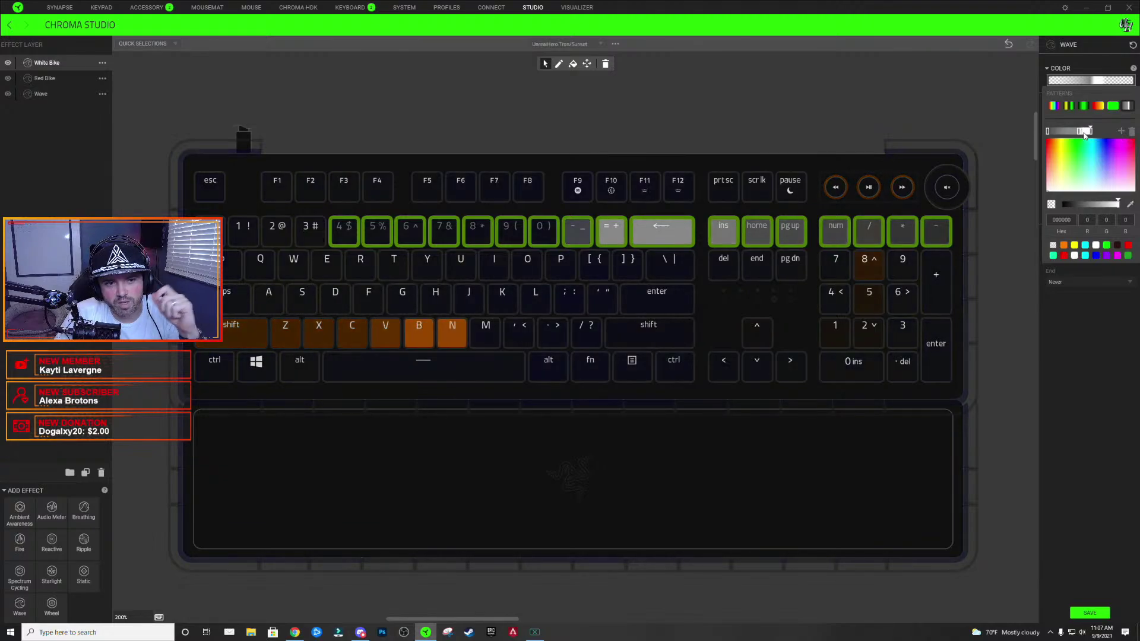
left_click(1087, 132)
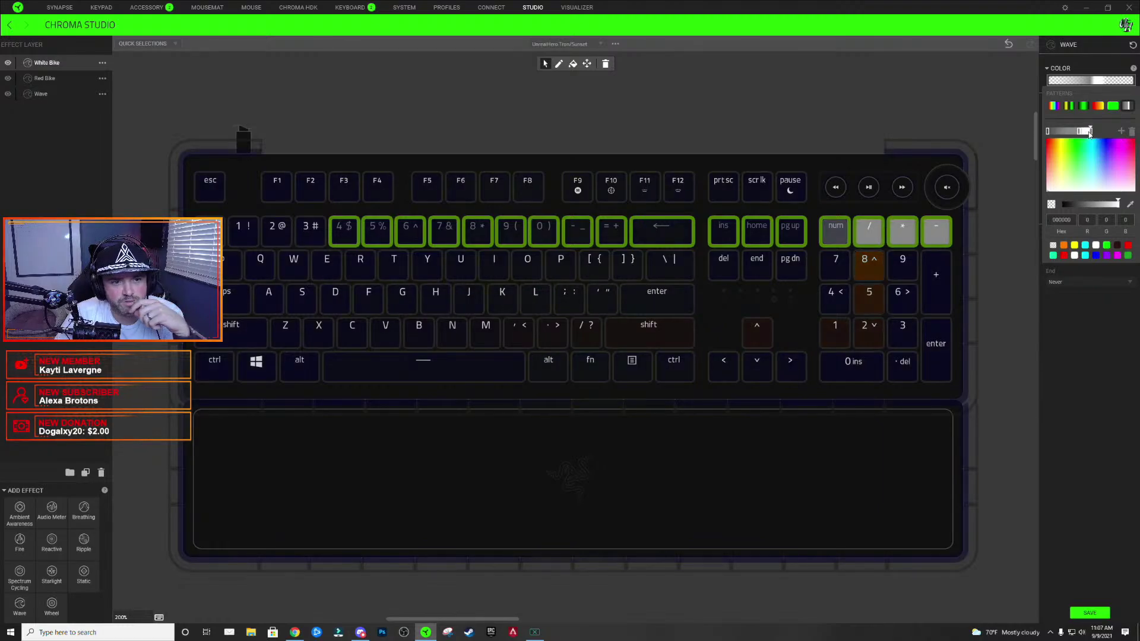
left_click(1088, 131)
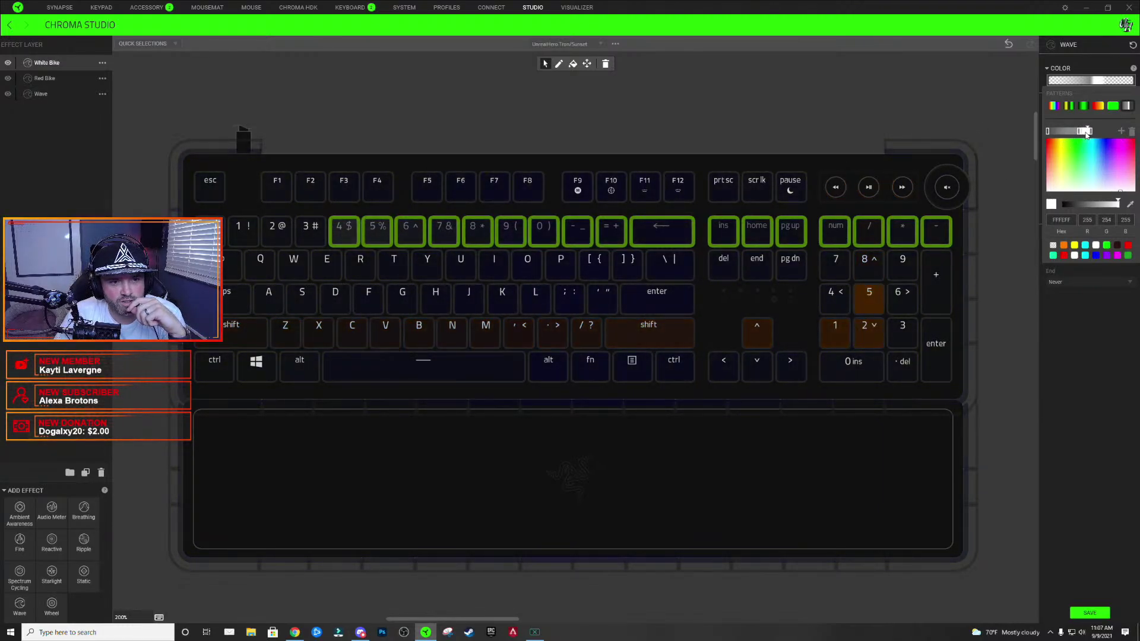
left_click(1086, 133)
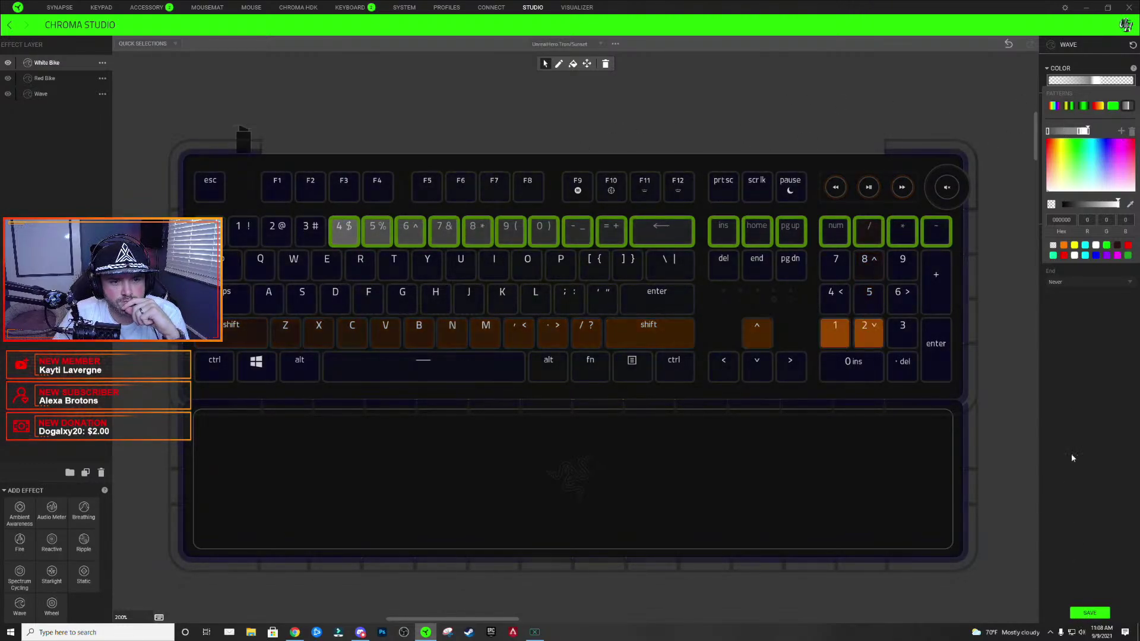
left_click(1102, 596)
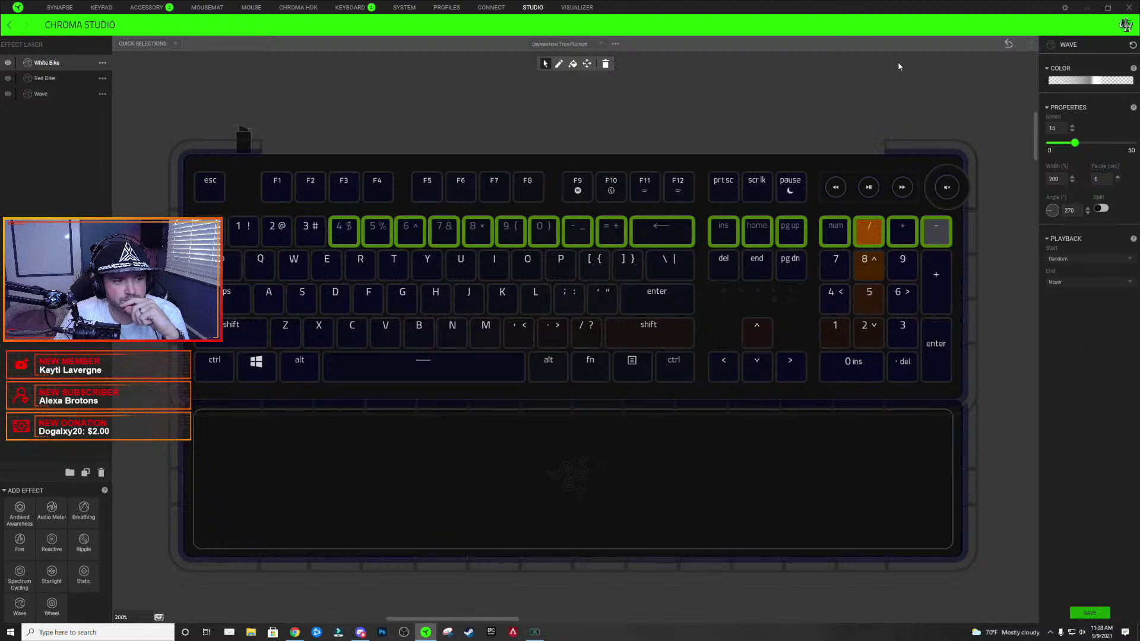
- On the Red Bike layer, recolor the shift row's gradient from orange to red FF0000 with a dark red 630000 middle stop
double_click(49, 78)
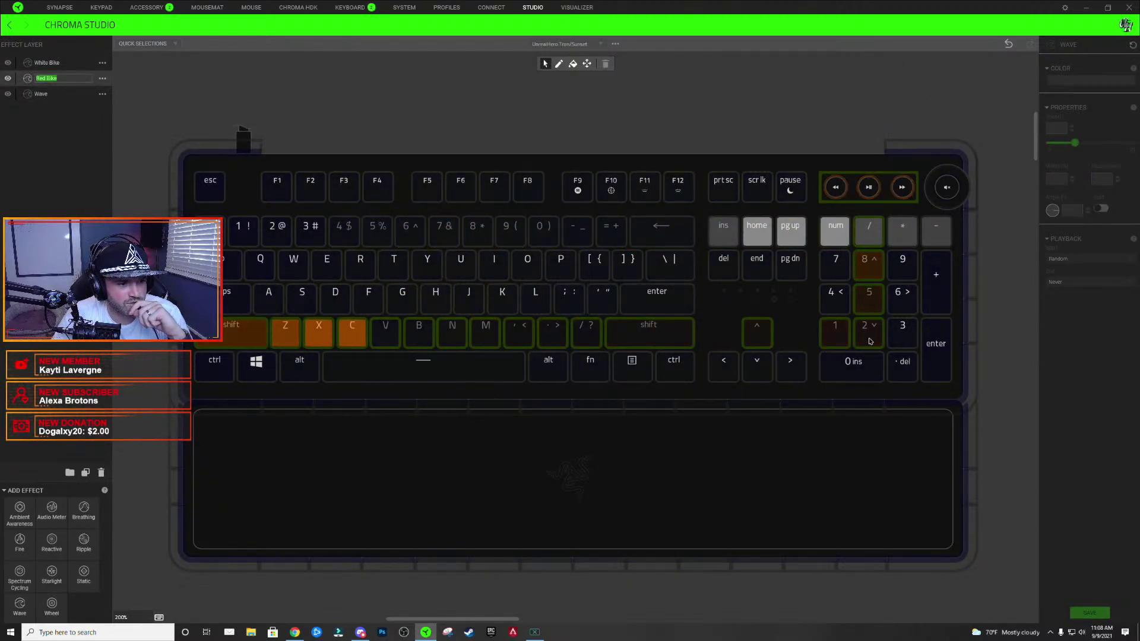
key("Return")
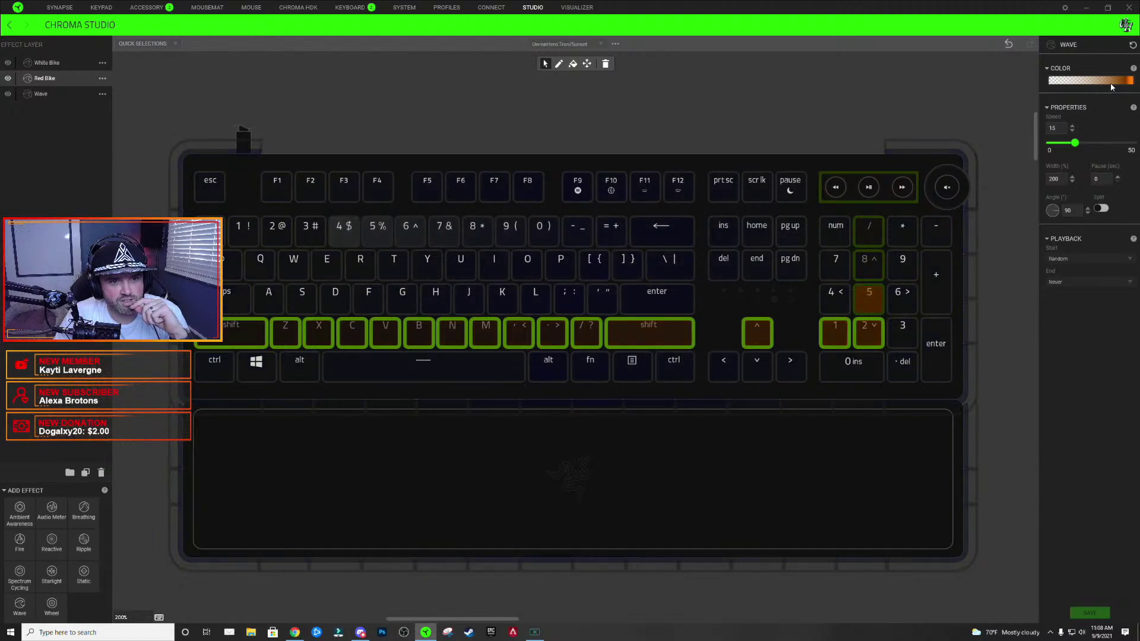
left_click(1092, 80)
left_click(1108, 131)
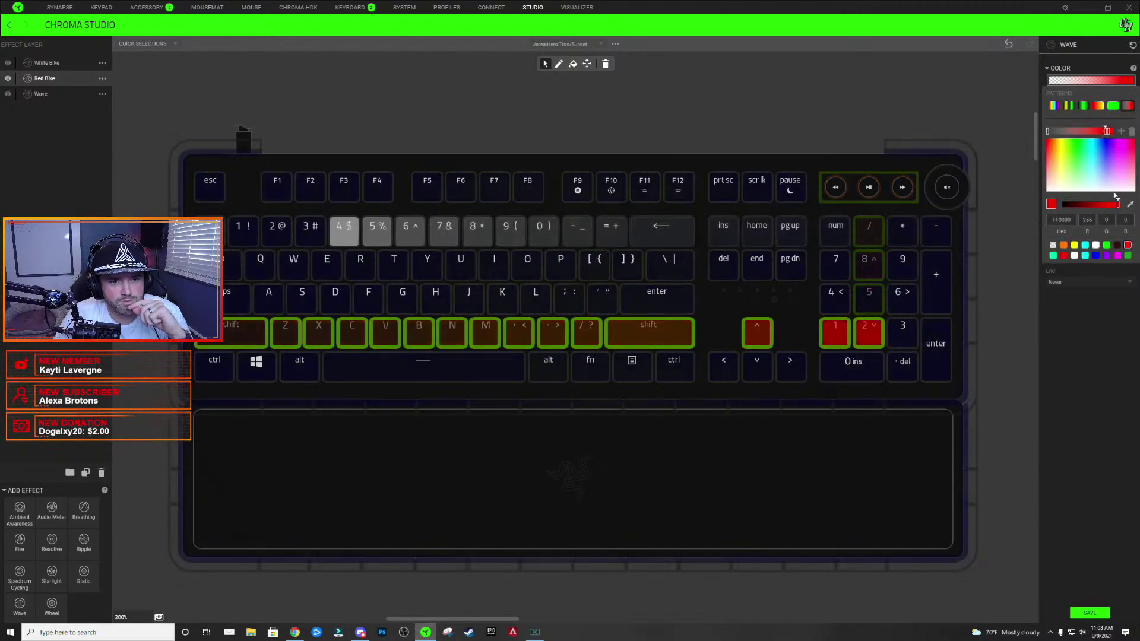
left_click_drag(1118, 204, 1085, 205)
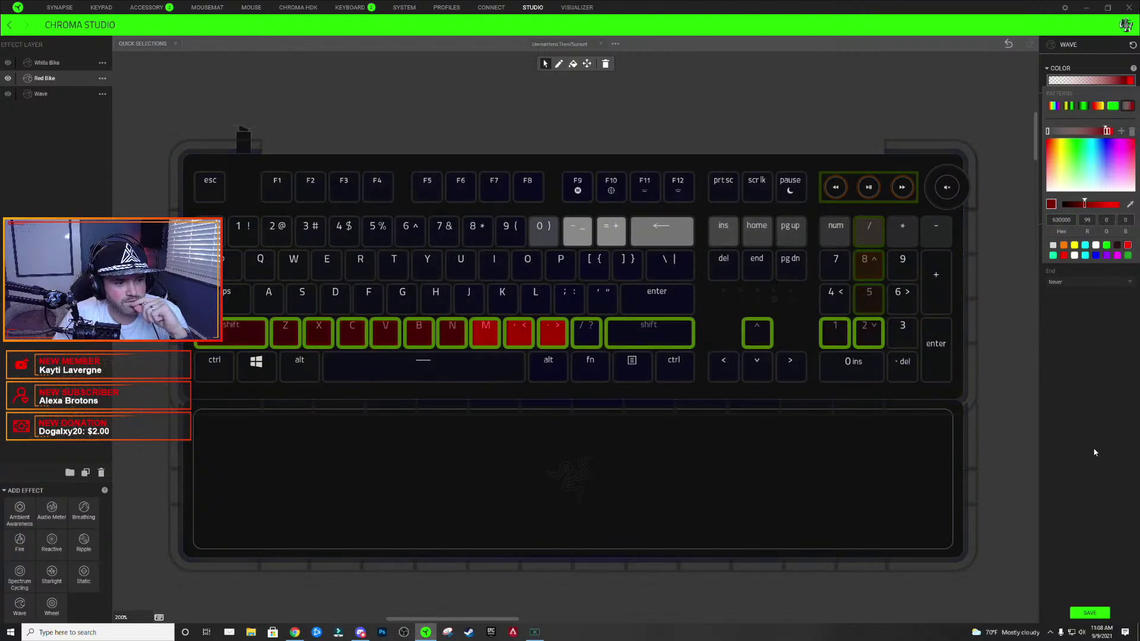
left_click(825, 168)
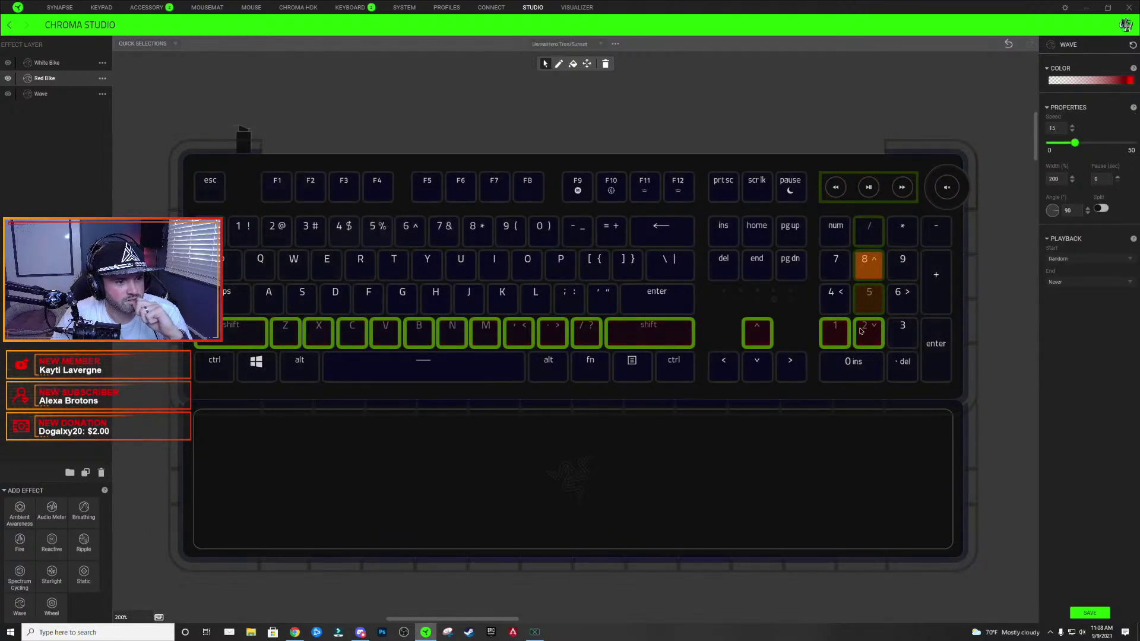
- Recolor the Red Bike gradient on the media keys and numpad /, 8 and 5 keys to red with a darker red middle stop, and save
left_click(1098, 80)
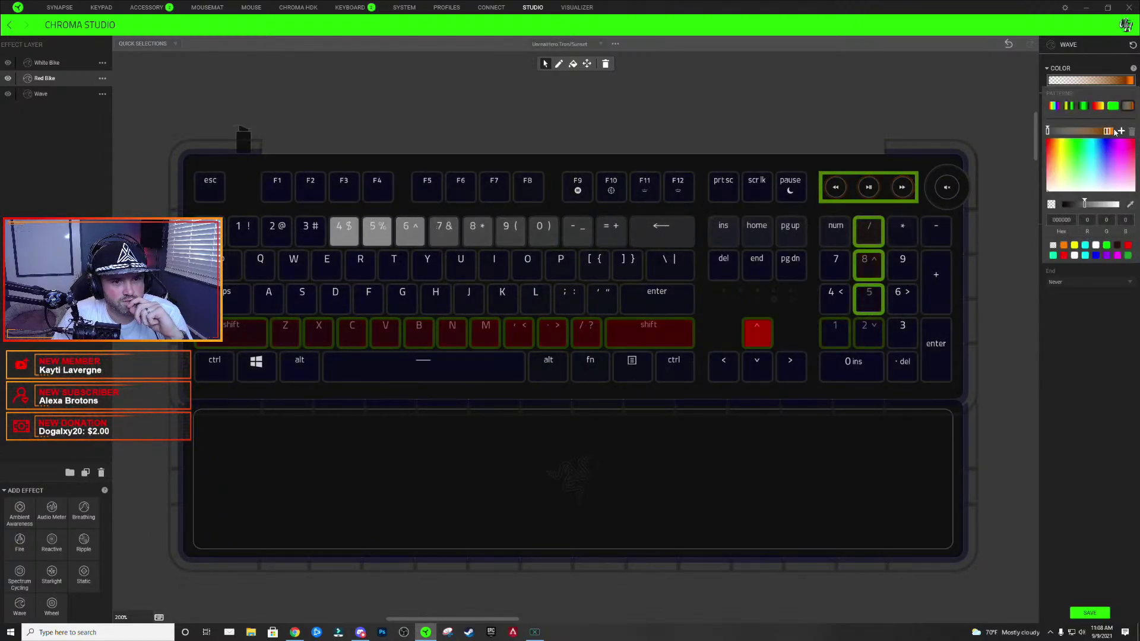
left_click(1108, 132)
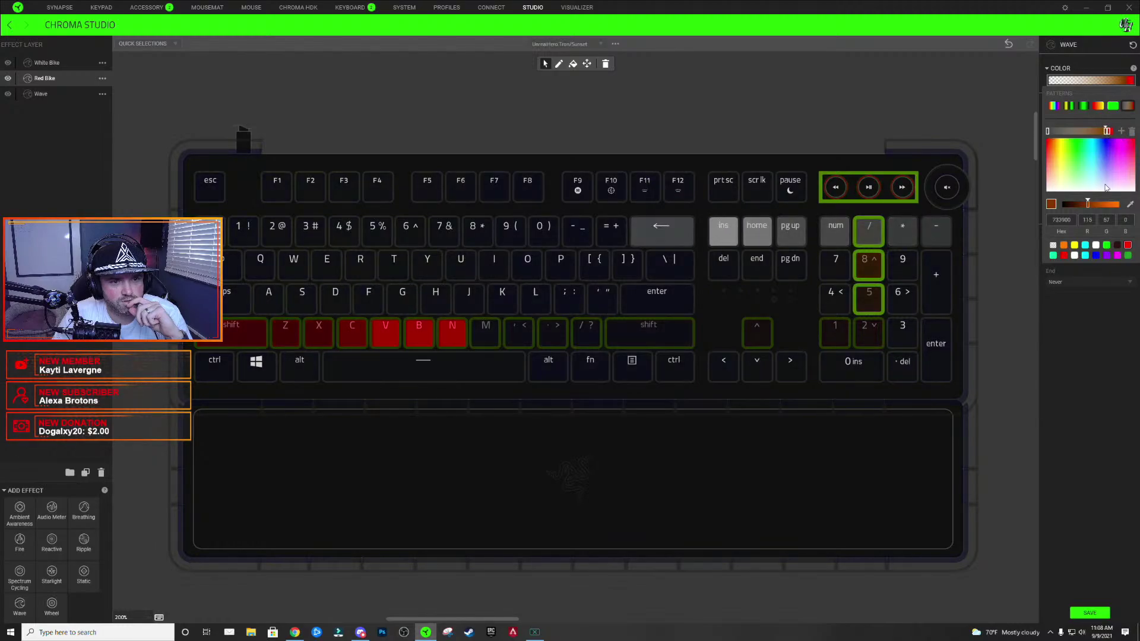
left_click_drag(1117, 203, 1100, 203)
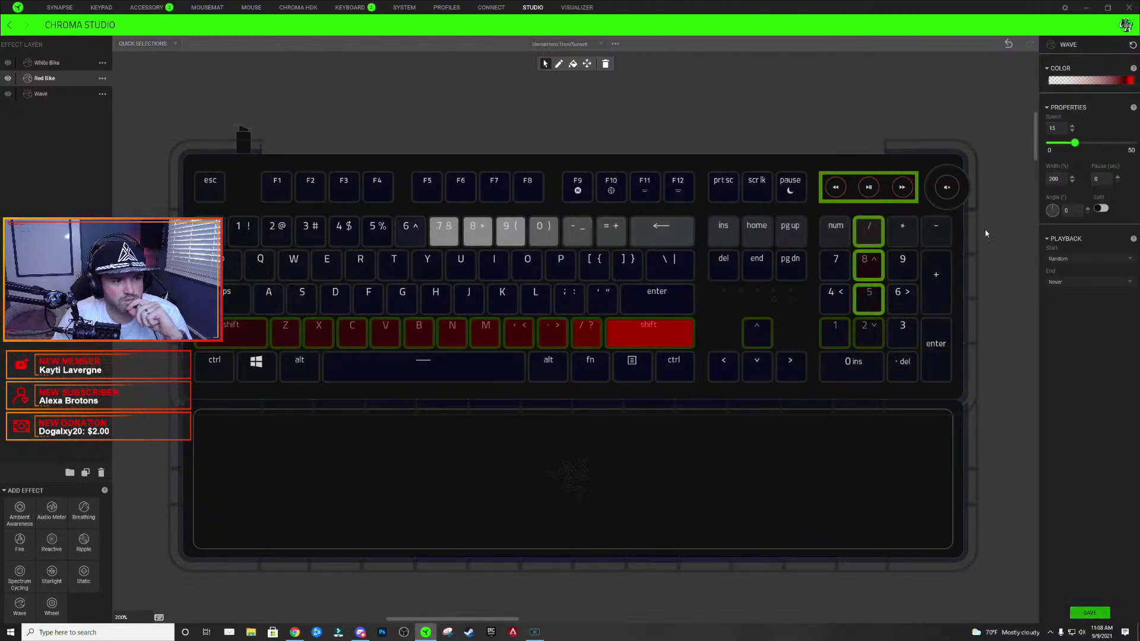
left_click(1090, 613)
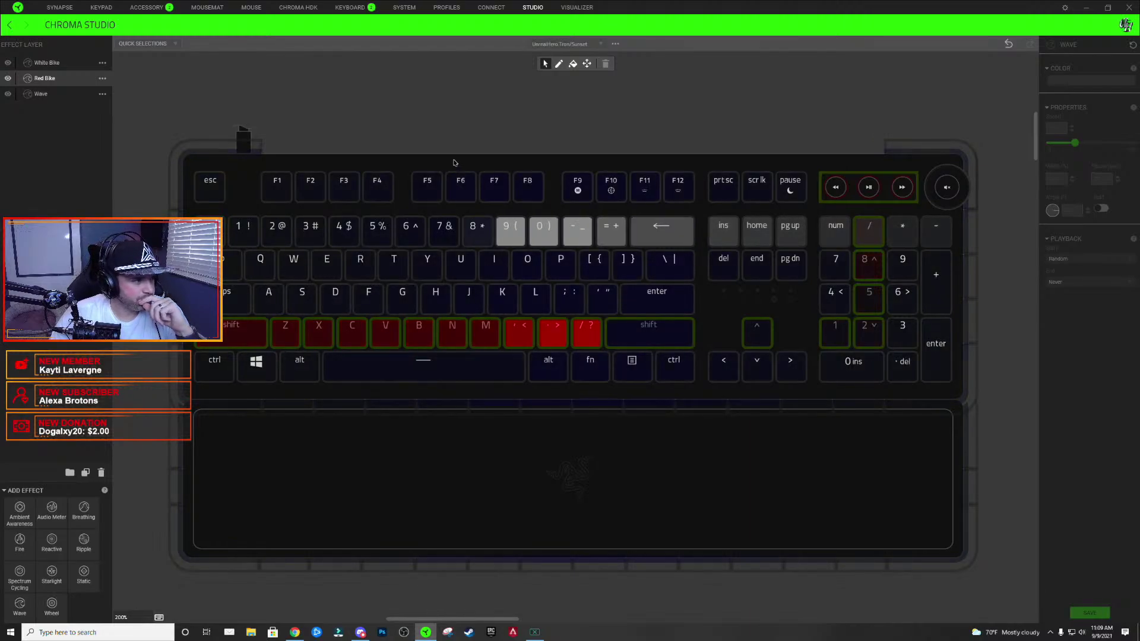
left_click(537, 271)
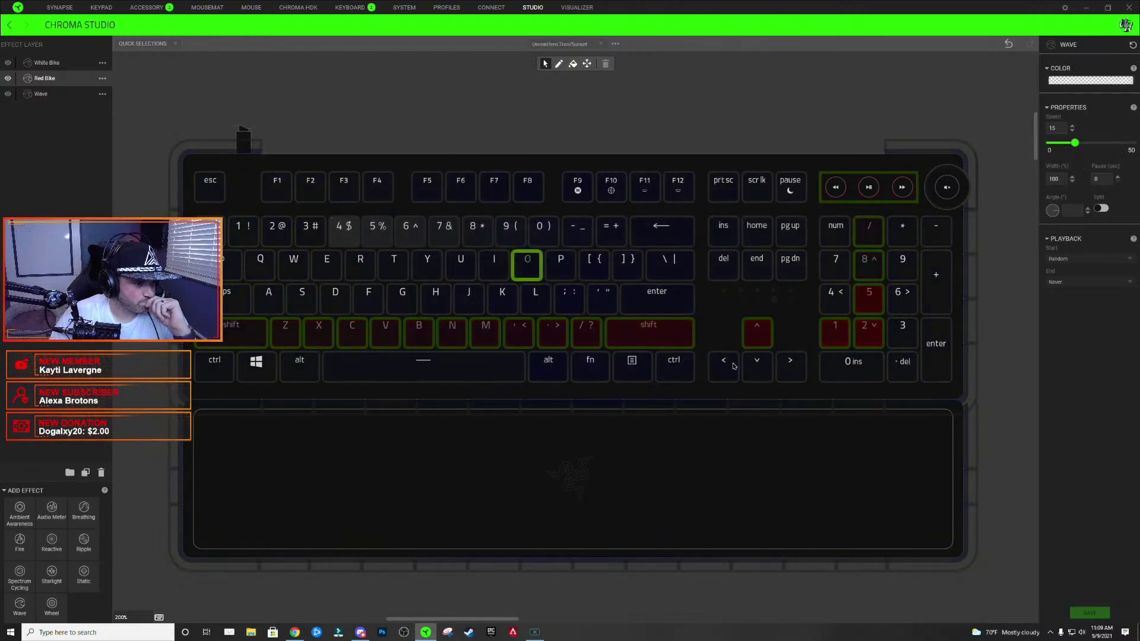
left_click(859, 326)
left_click(867, 266)
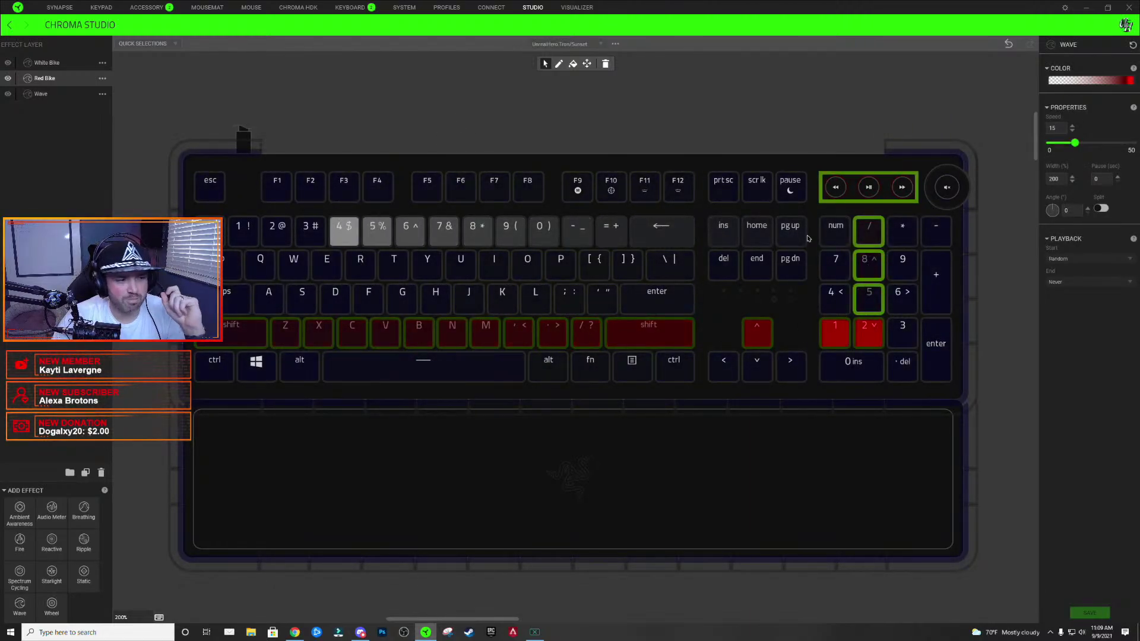
- Remove the white wave effect from the number row on the White Bike layer
left_click(55, 63)
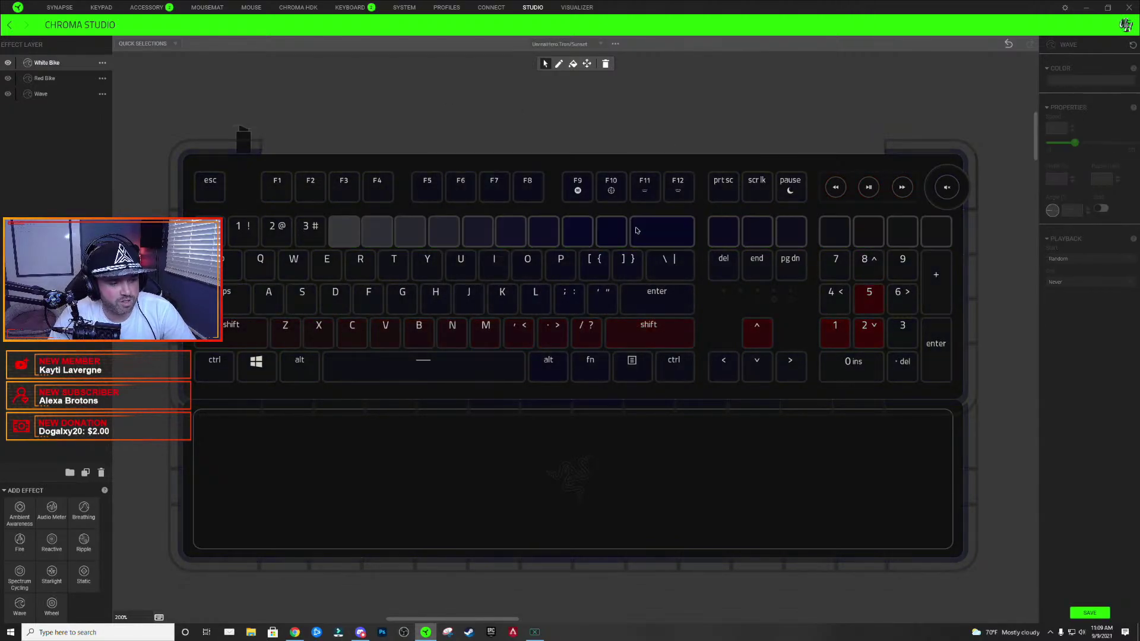
left_click(723, 264)
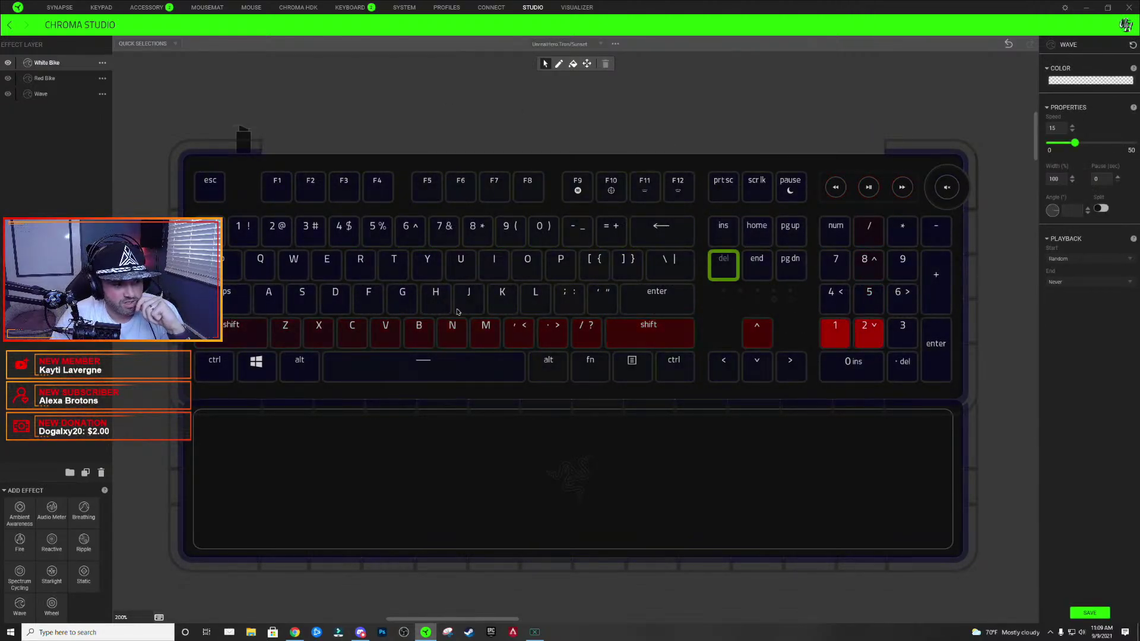
left_click(357, 131)
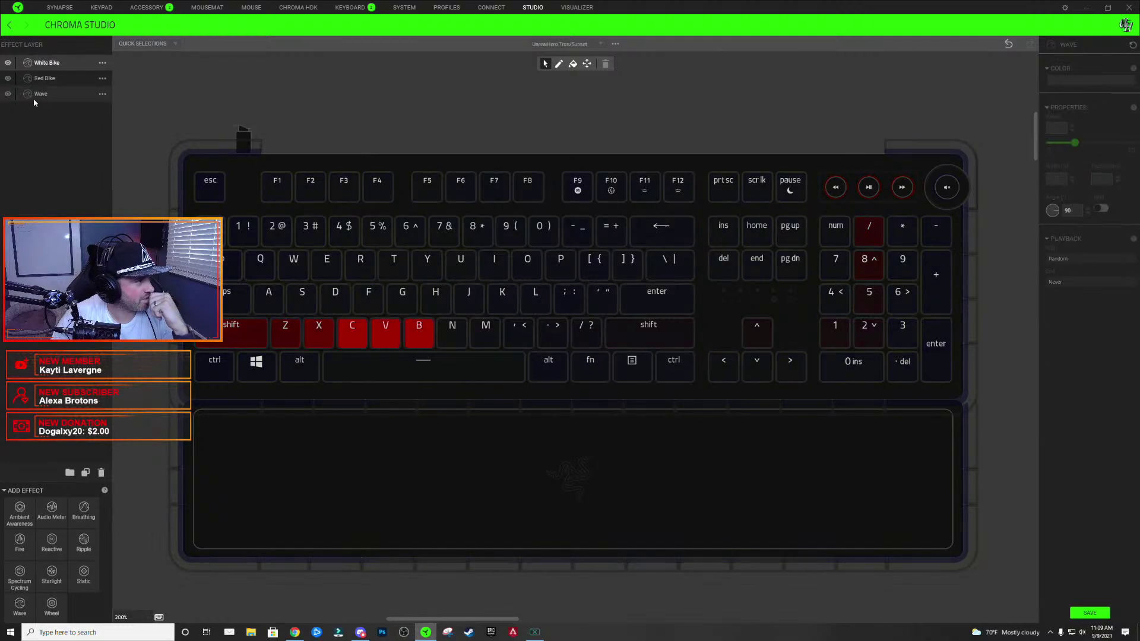
- Copy the shift row's red wave from the Red Bike layer onto the caps-to-enter row of the White Bike layer
left_click(44, 81)
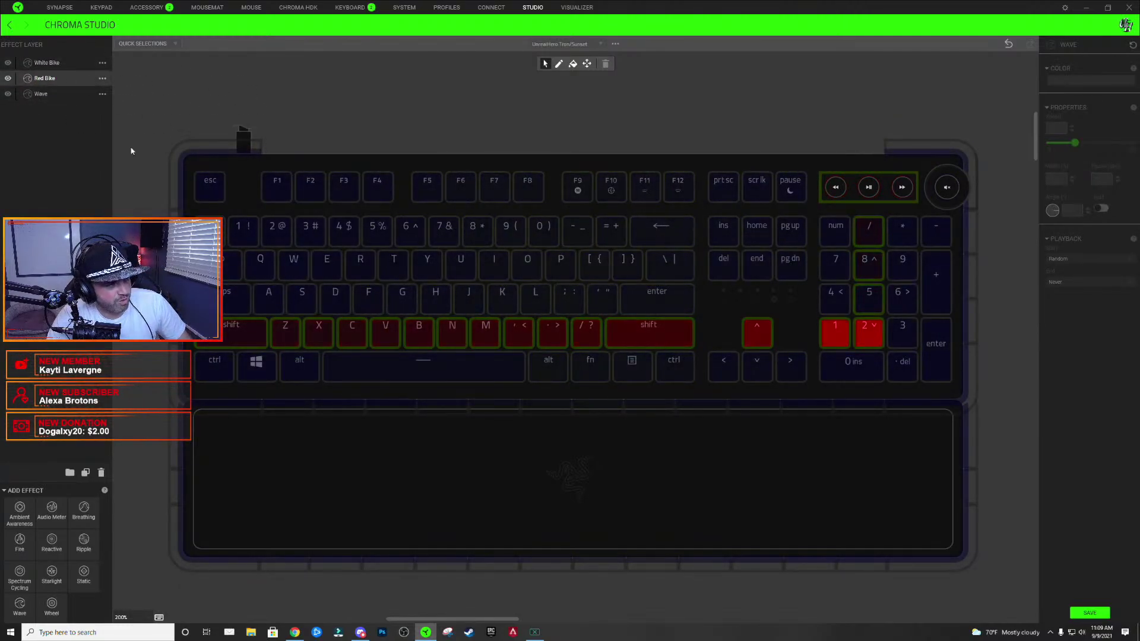
left_click(416, 343)
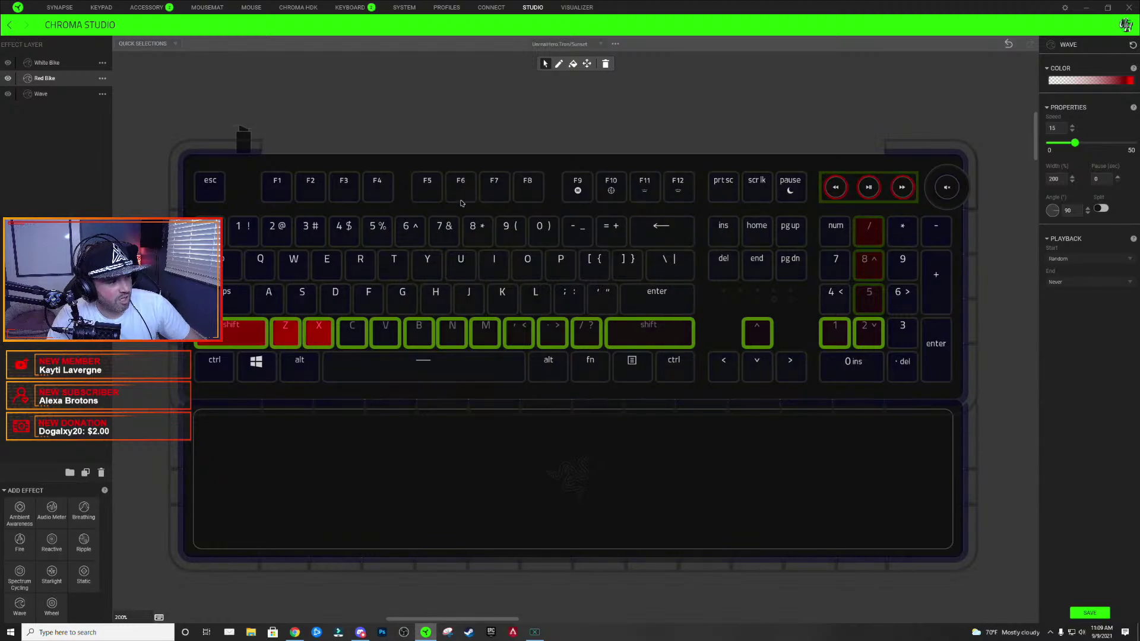
left_click(347, 104)
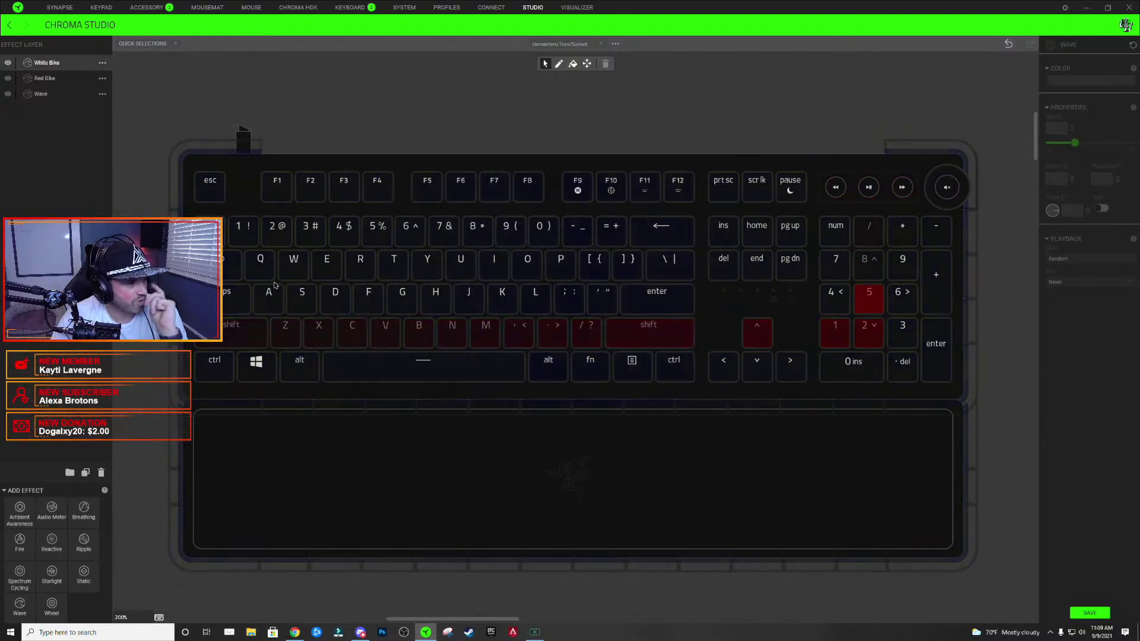
left_click_drag(227, 300, 776, 307)
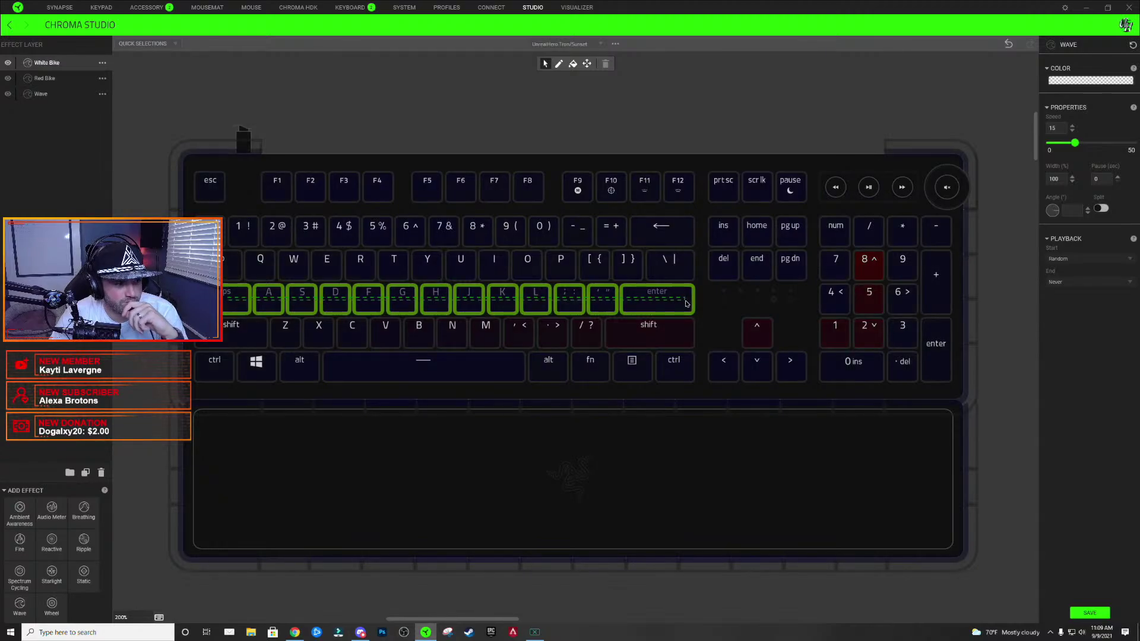
left_click_drag(687, 303, 677, 308)
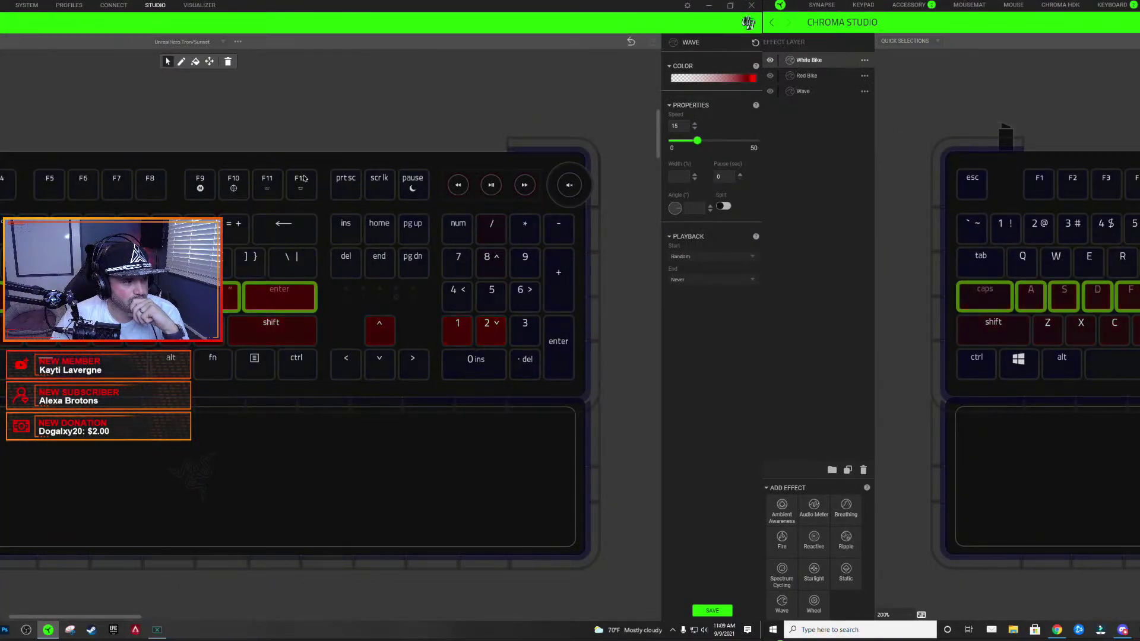
- Set the wave width of the White Bike caps-to-enter row to 400%
mouse_move(304, 178)
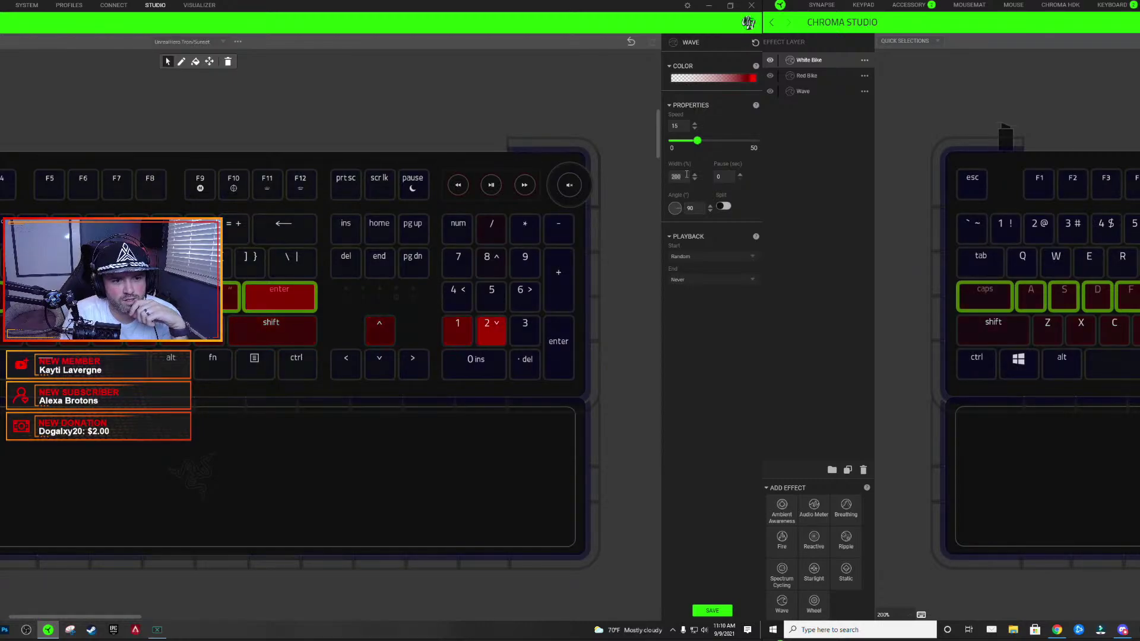
double_click(687, 174)
type("400")
key("Tab")
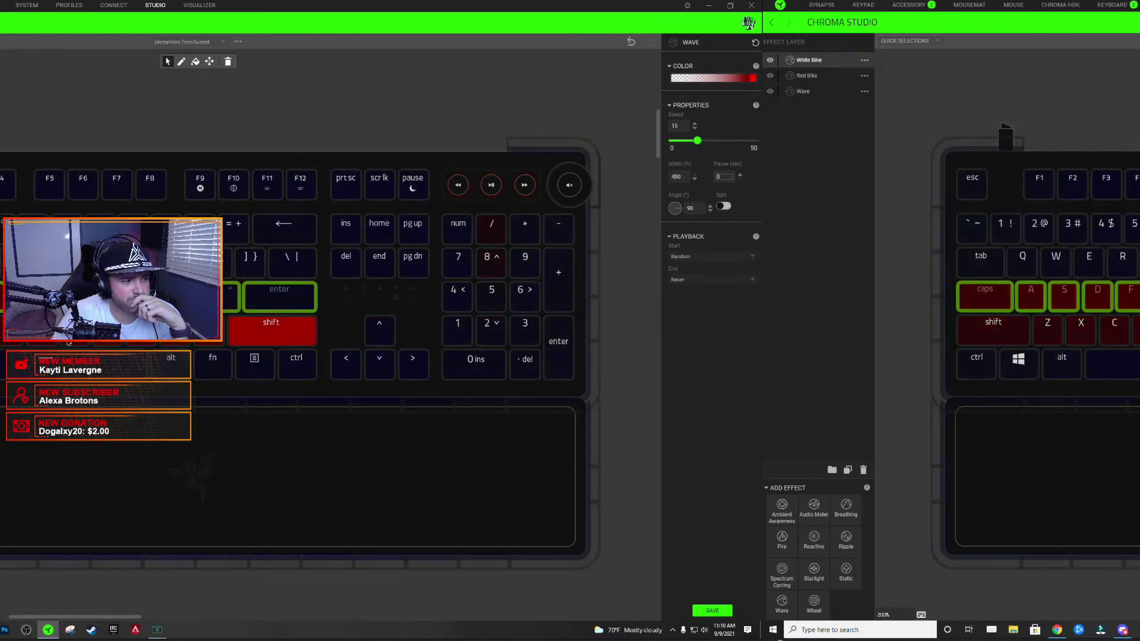
- On the Red Bike layer, set the wave width to 400% for the shift row and for the numpad column with the media keys
left_click(818, 80)
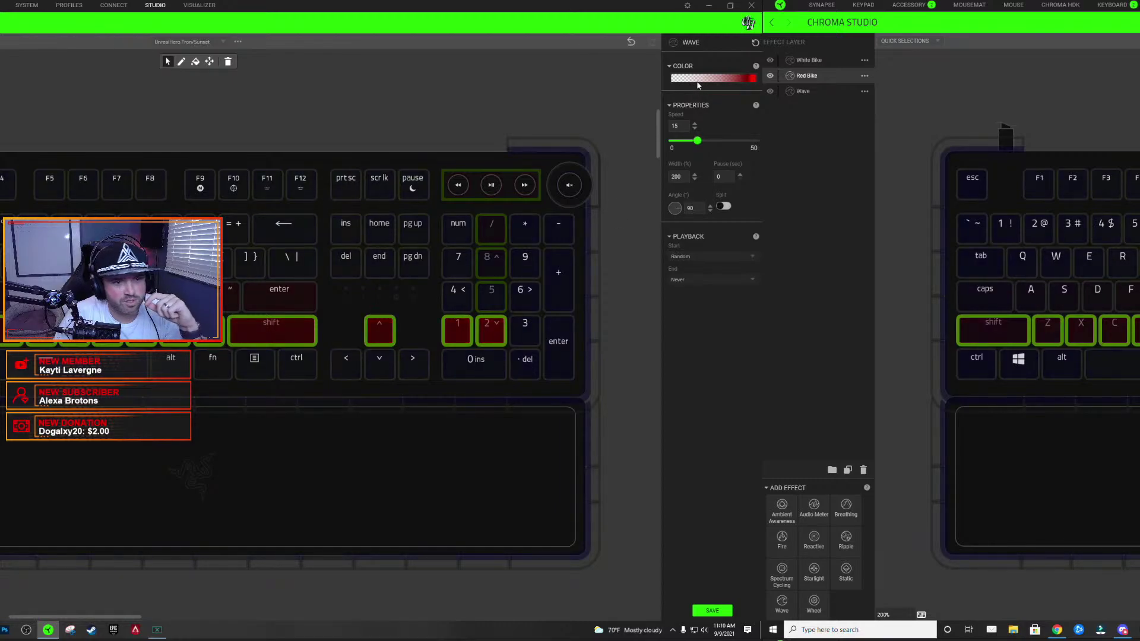
double_click(676, 177)
type("400")
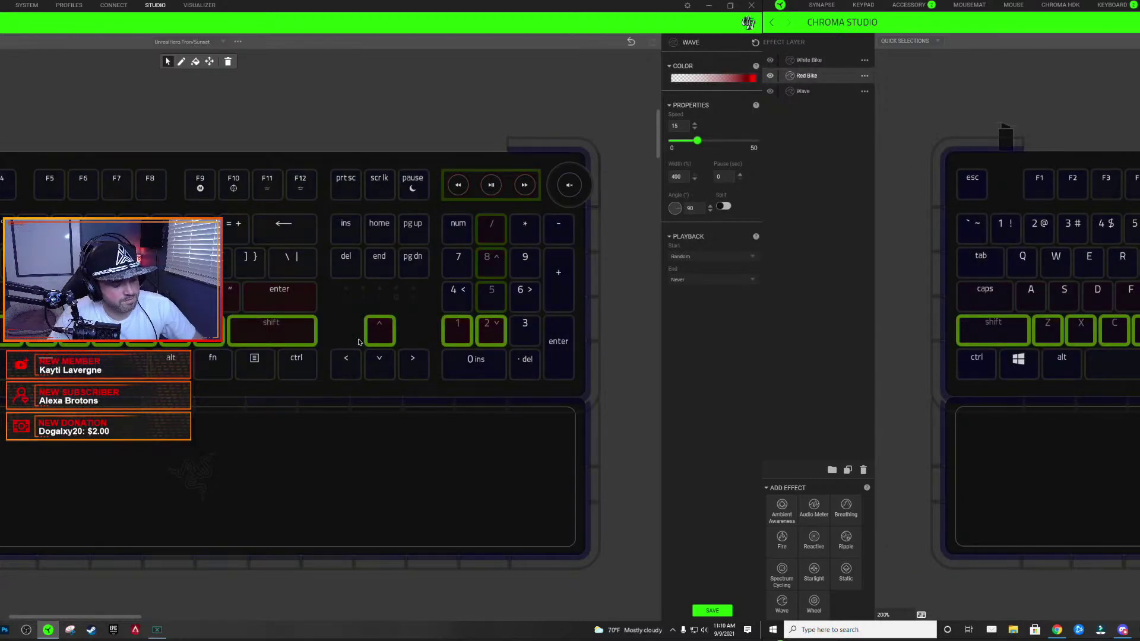
double_click(684, 176)
type("400")
key("Tab")
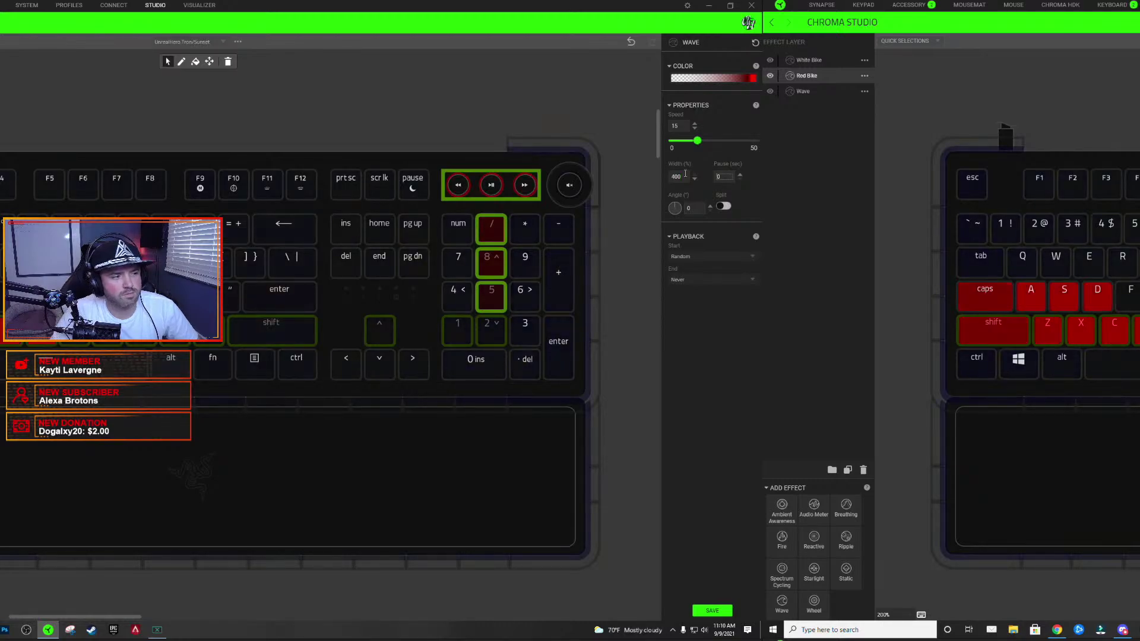
left_click(821, 57)
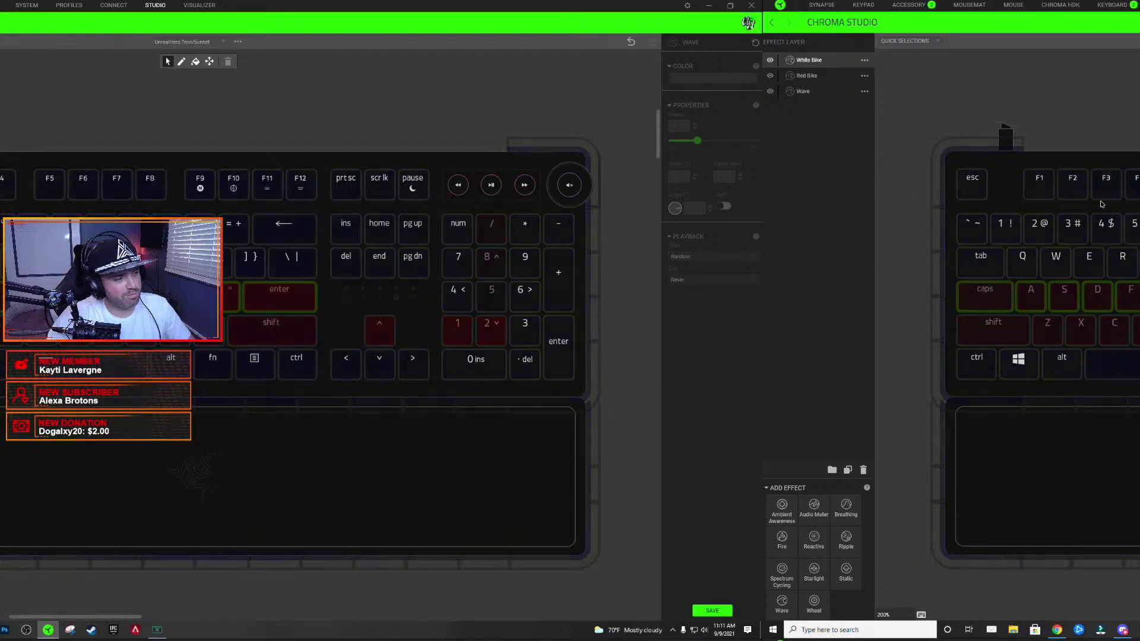
left_click(822, 91)
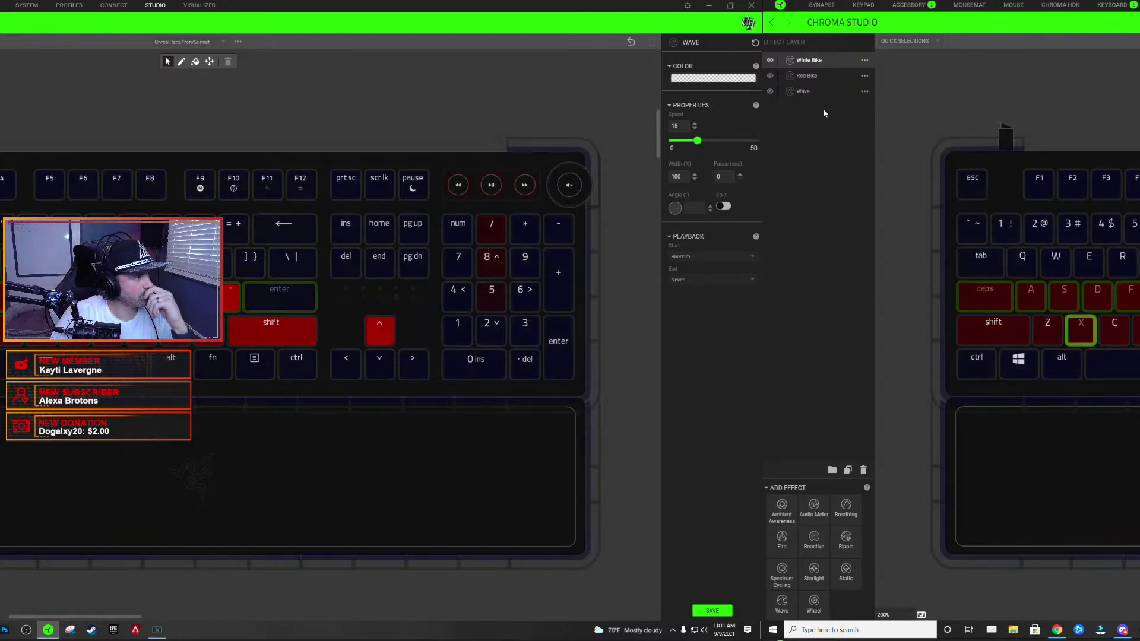
- Recolor the White Bike caps-to-enter wave as a transparent-to-white gradient with a grey 666666 stop before the white
left_click(813, 75)
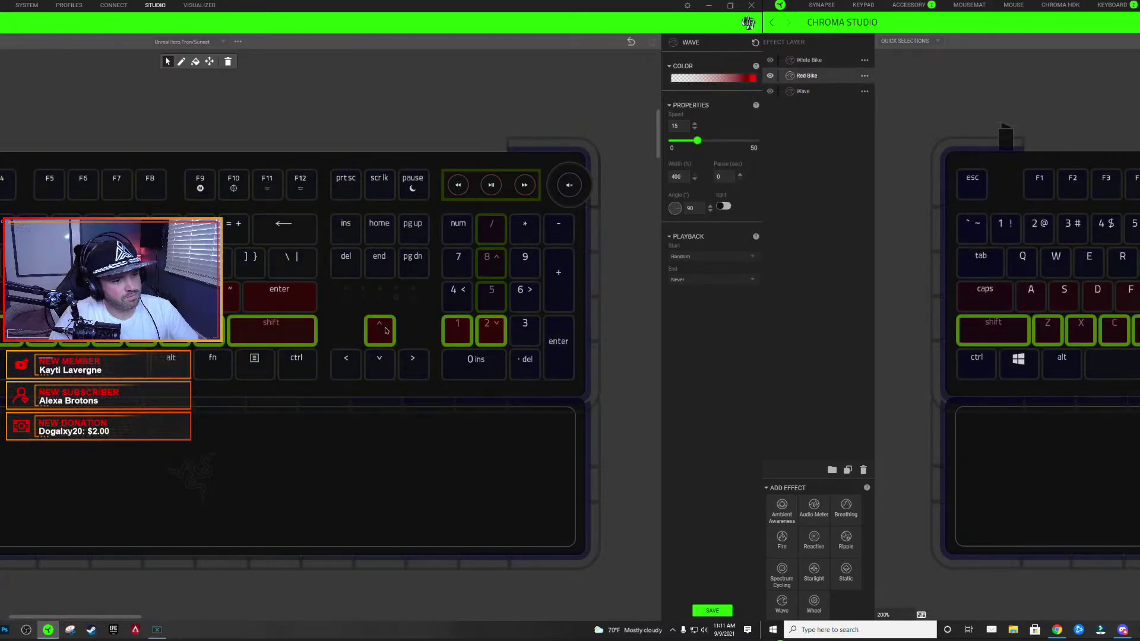
left_click(497, 303)
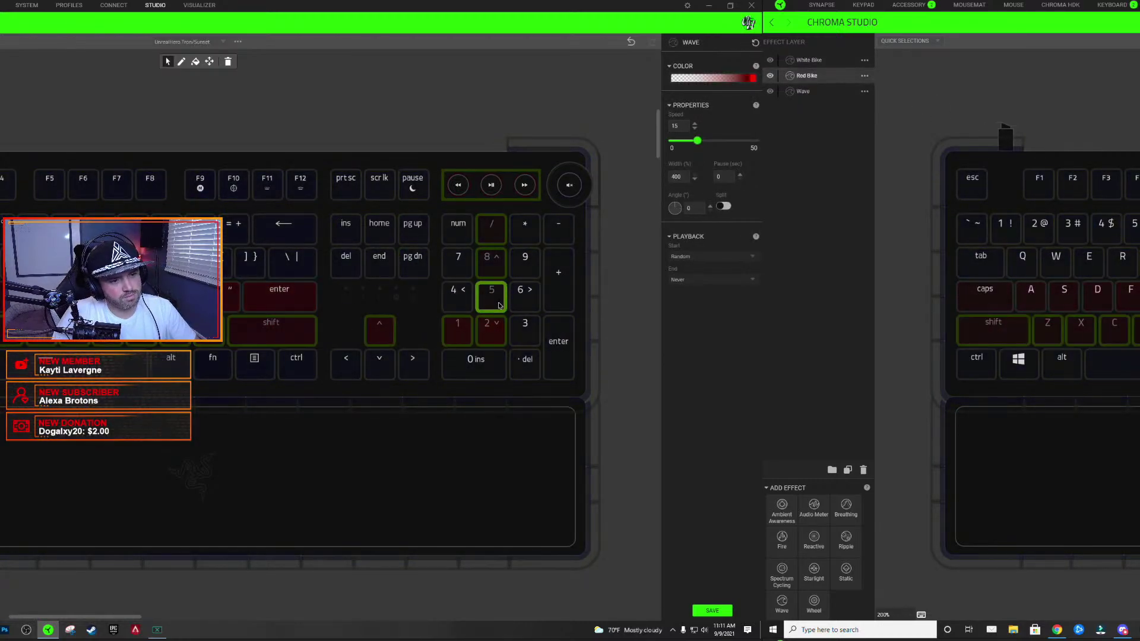
left_click(814, 60)
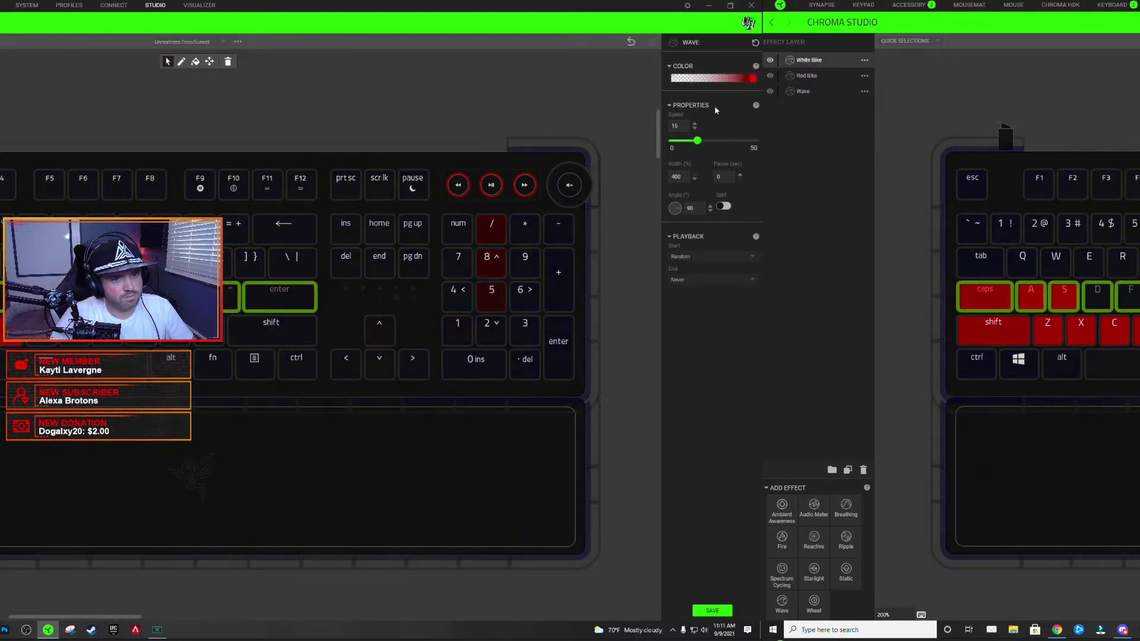
left_click(729, 78)
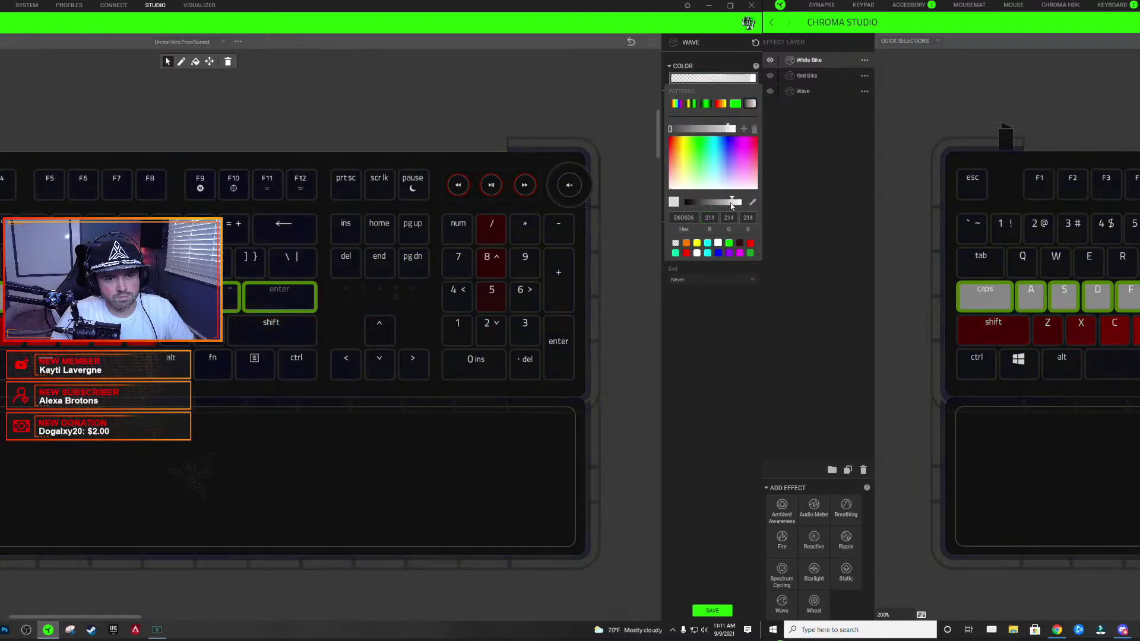
left_click_drag(738, 201, 707, 201)
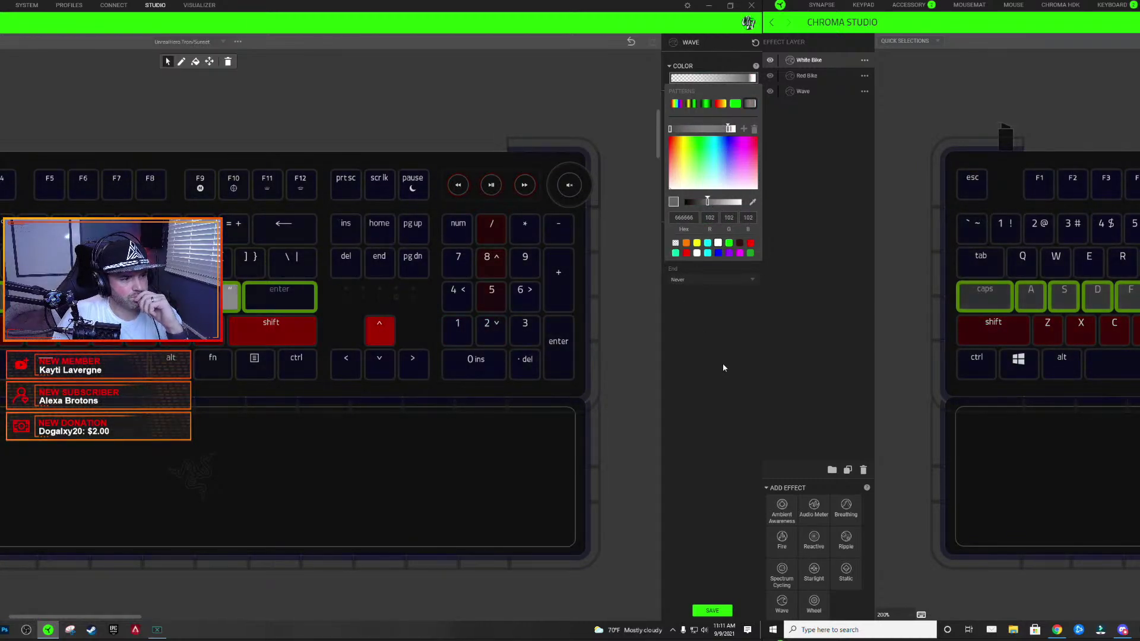
- On the White Bike layer, give the backslash and backspace keys a wave with 400% width and an angle of 0°
left_click(302, 301)
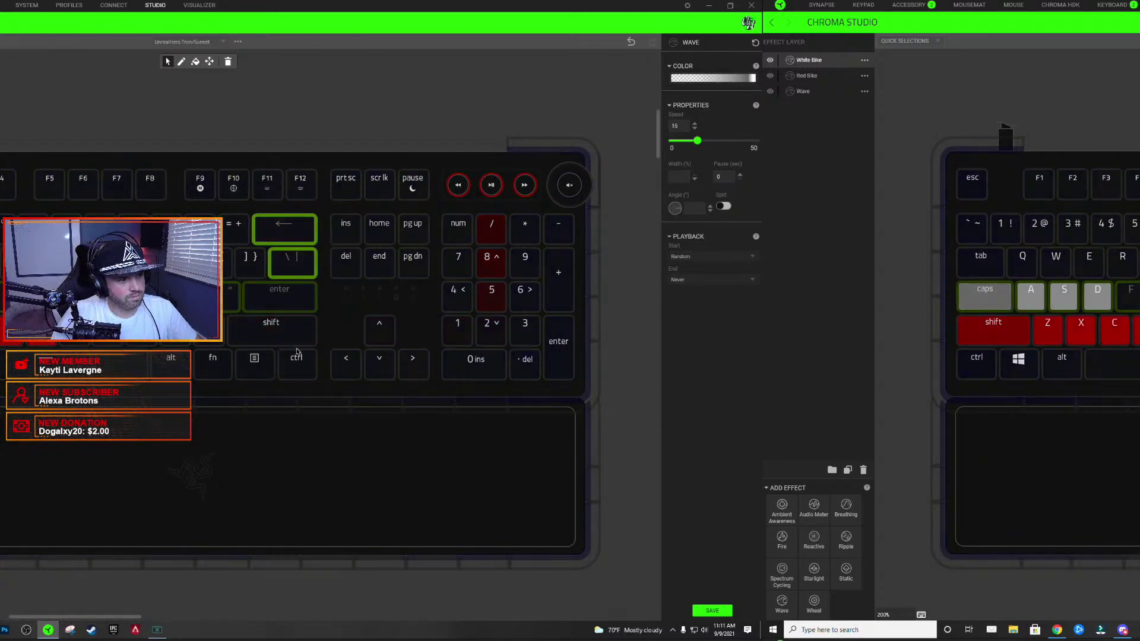
double_click(695, 208)
type("0")
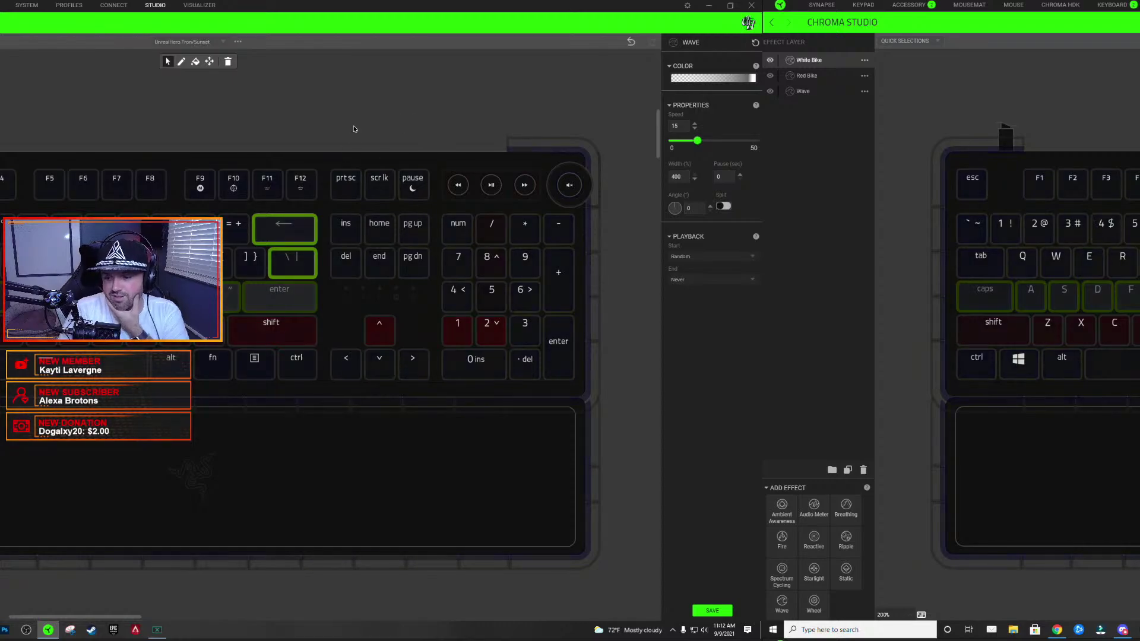
left_click(306, 137)
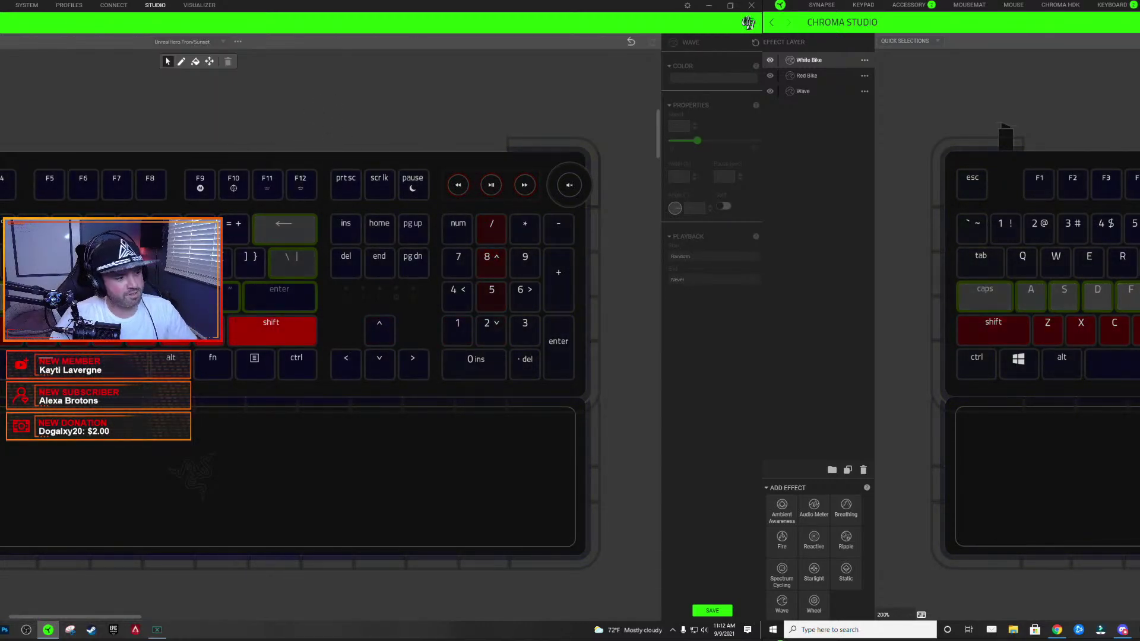
- Extend the White Bike wave across the number row from the tilde to the equals key and set its angle to 270°
left_click(804, 60)
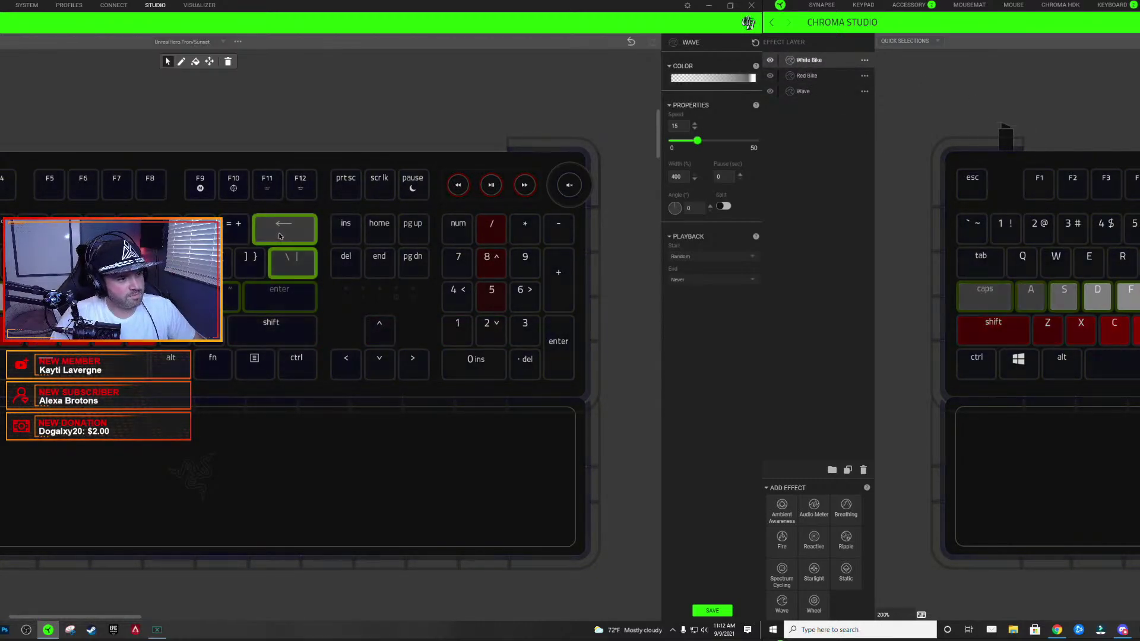
left_click_drag(239, 230, 978, 227)
left_click_drag(1124, 216, 1124, 218)
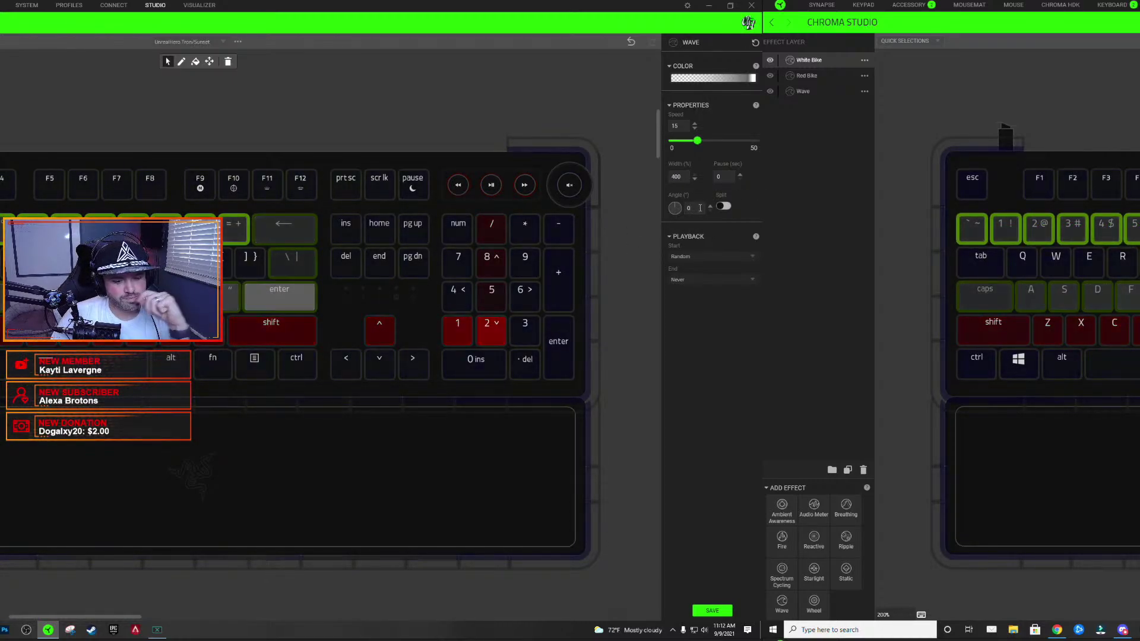
scroll(700, 208, "down", 1)
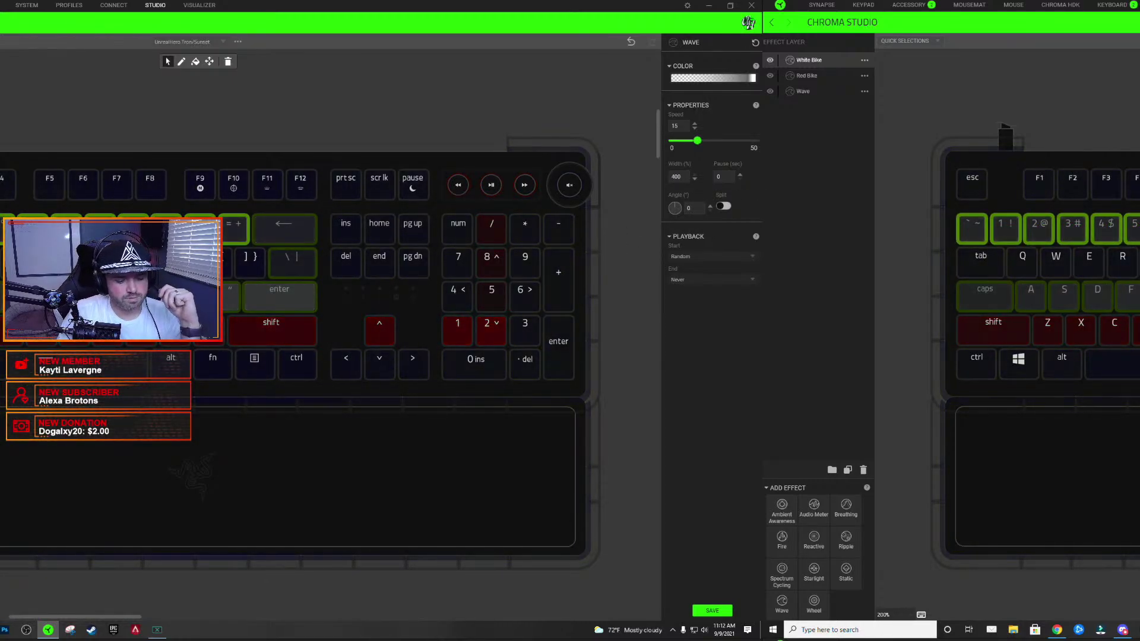
double_click(692, 208)
type("270")
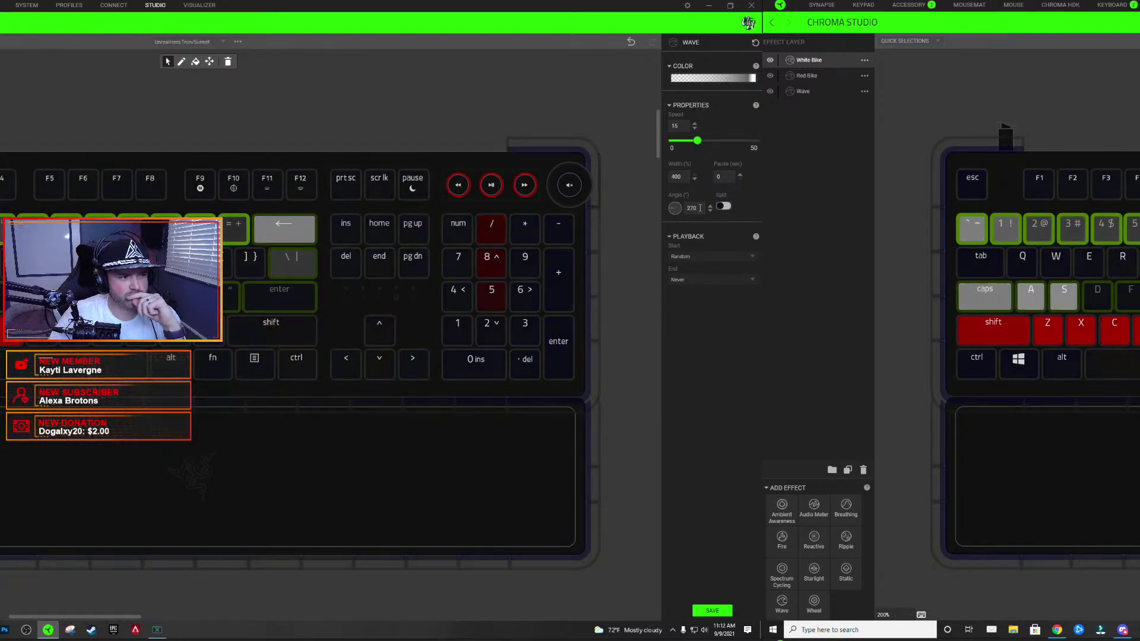
left_click(574, 217)
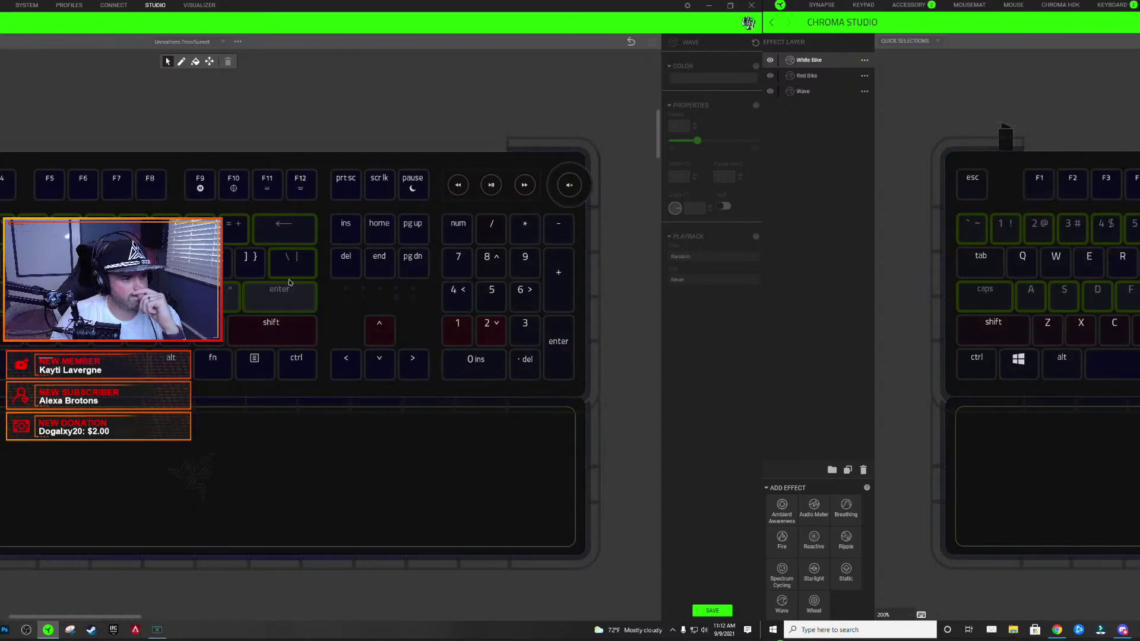
- Set the White Bike wave width to 300% for the caps-to-enter row, the backslash and backspace keys, and the number row
left_click(277, 298)
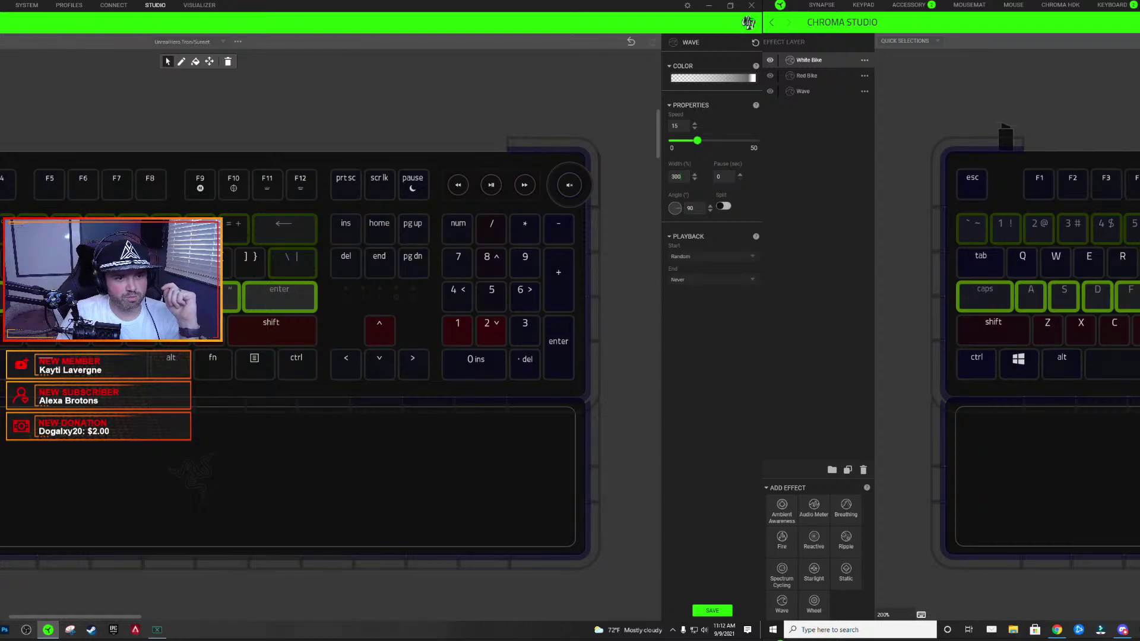
left_click(290, 261)
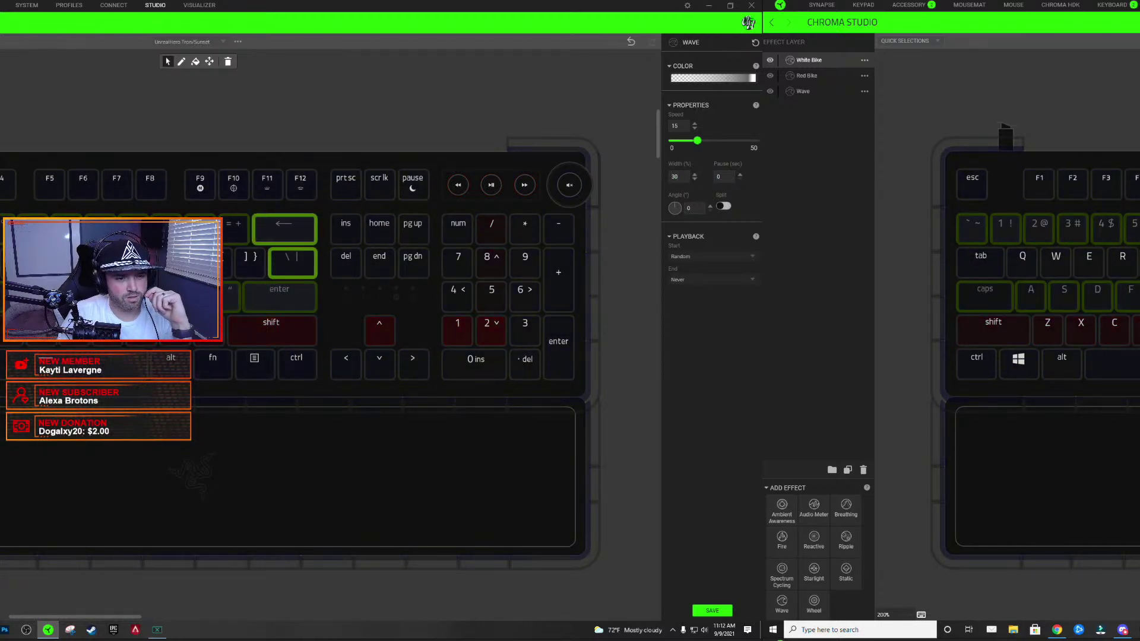
type("0")
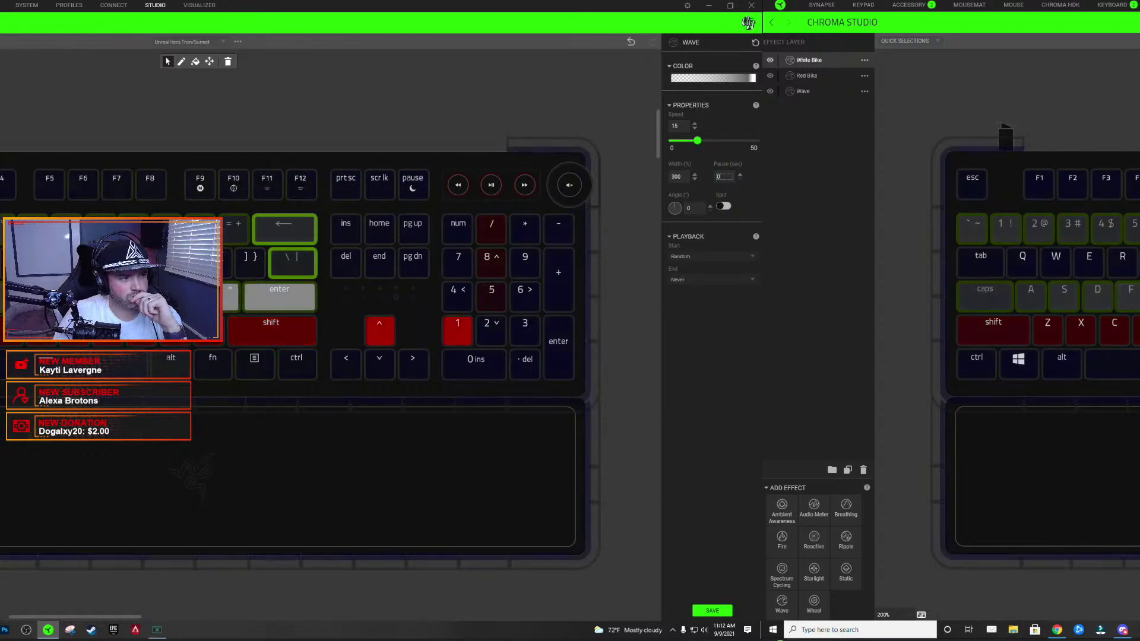
left_click(234, 229)
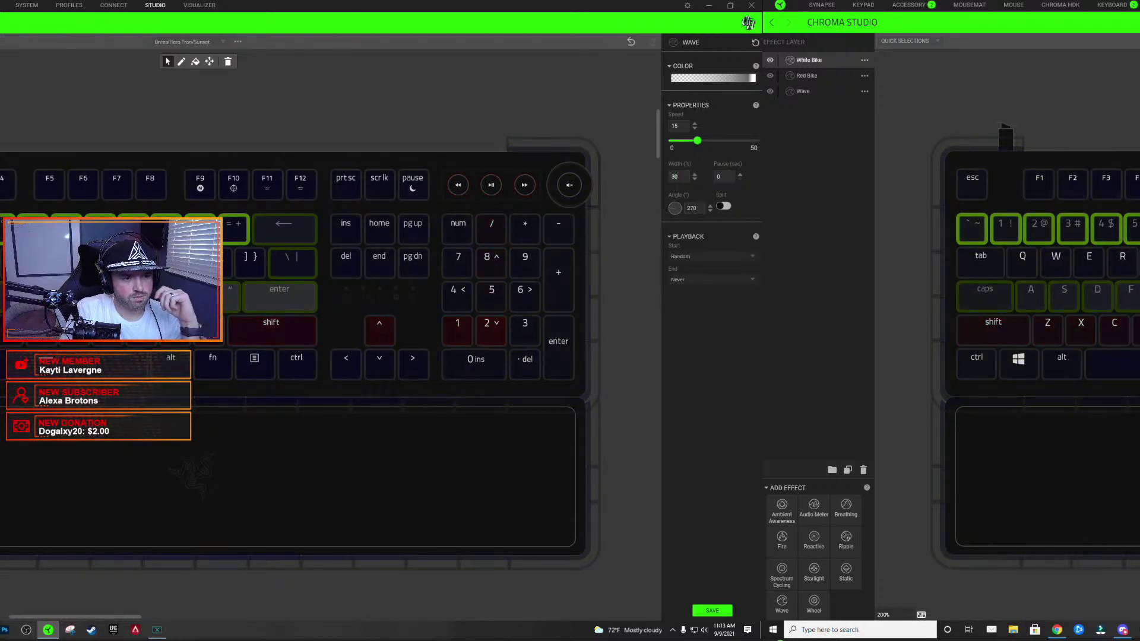
left_click(628, 310)
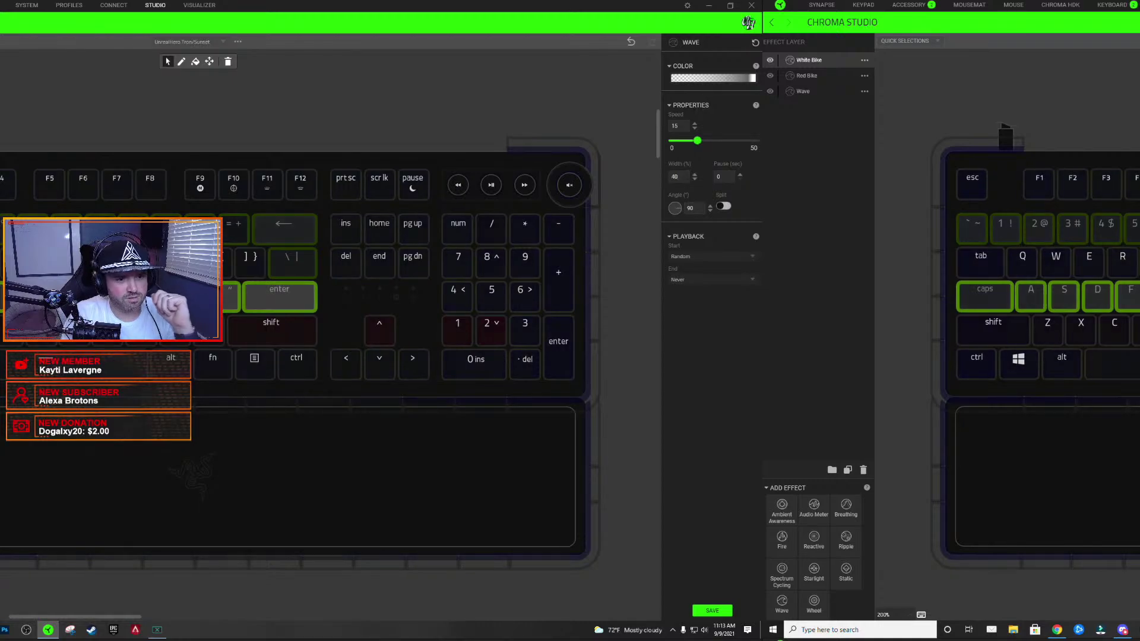
- Set the wave width to 400% for all three White Bike groups: caps-to-enter row, backslash with backspace, and number row
double_click(676, 176)
type("300")
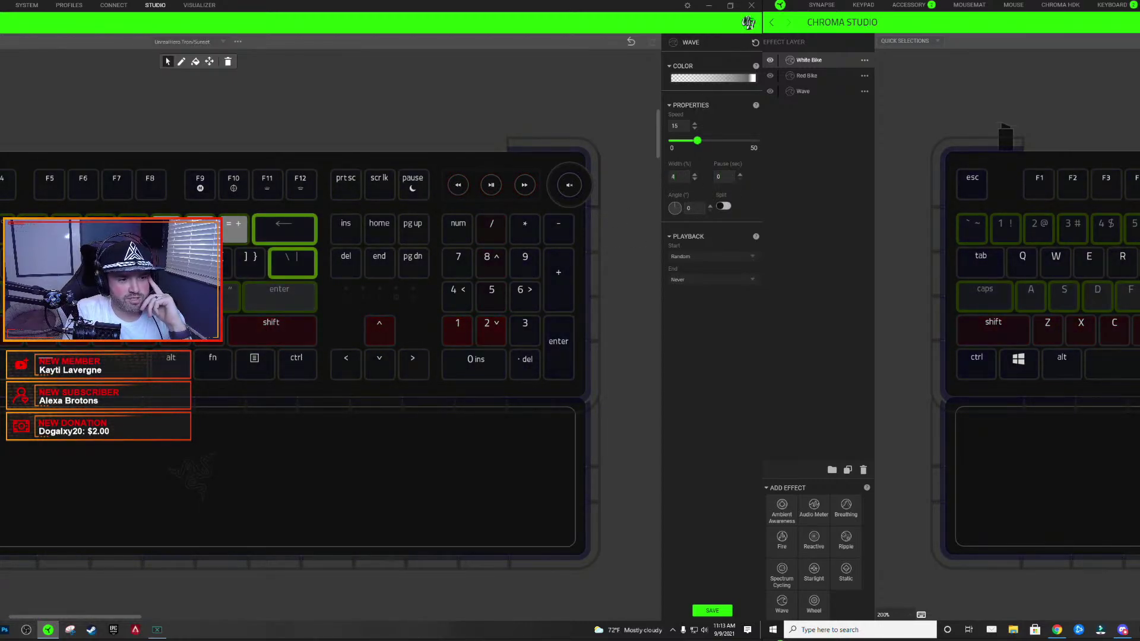
key("Return")
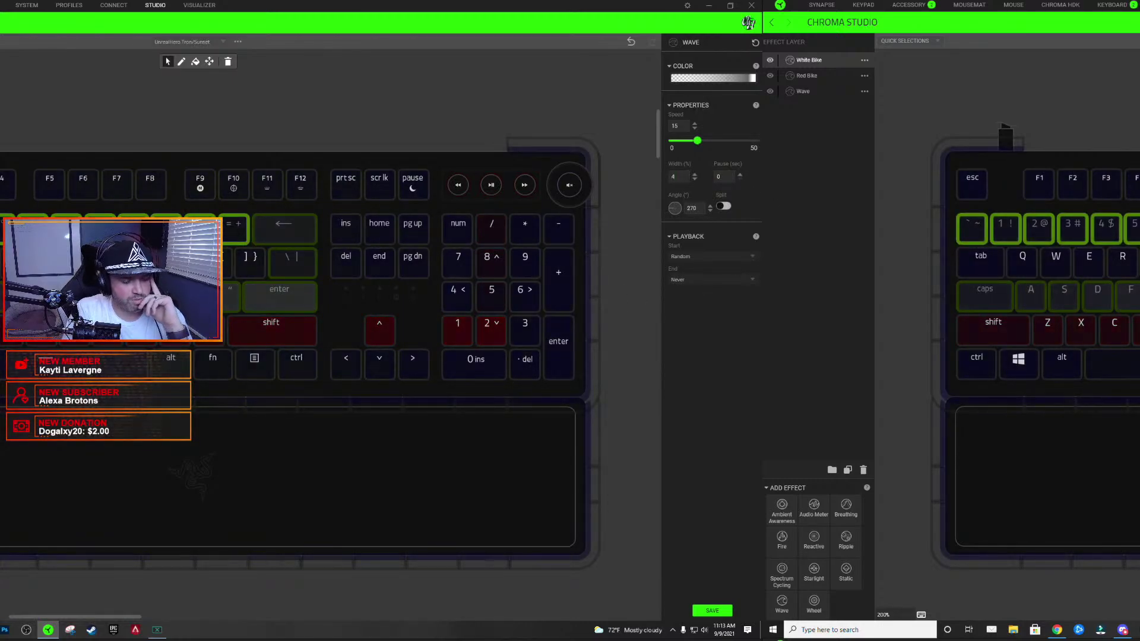
type("00")
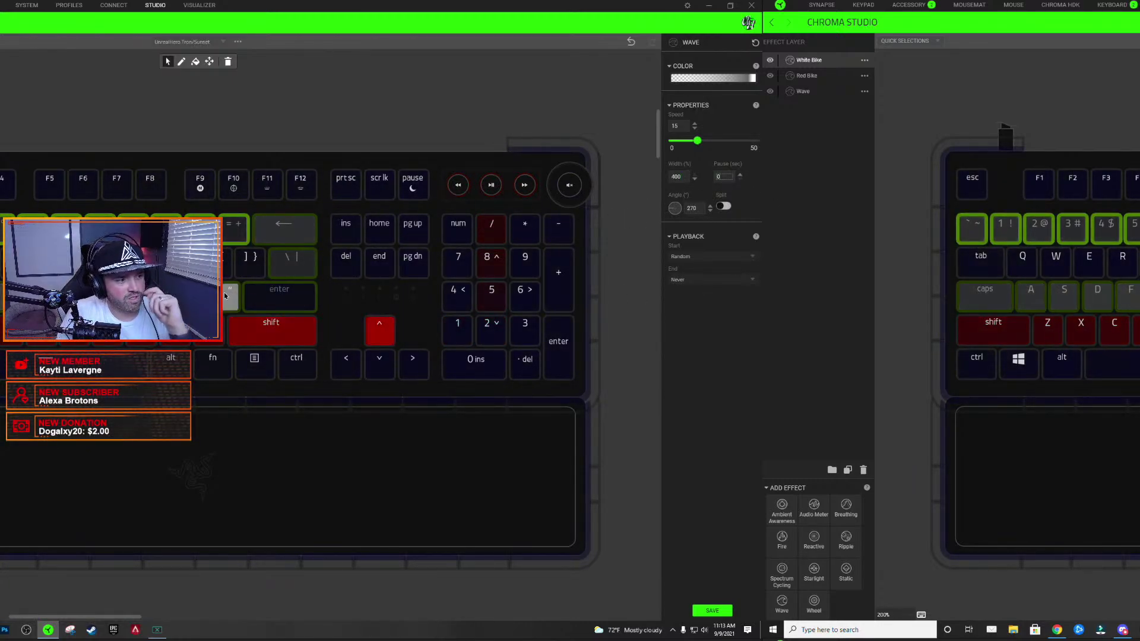
- Split the enter key from the White Bike caps row and group it with backslash and backspace at an angle of 0°
left_click(1003, 283)
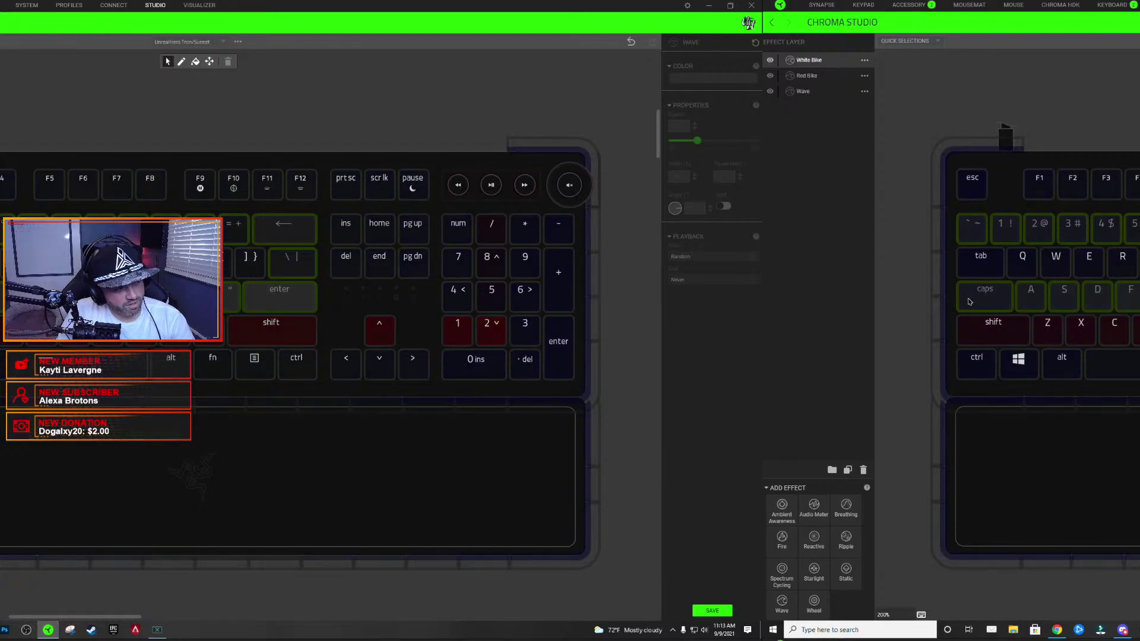
left_click_drag(990, 299, 257, 306)
left_click(1017, 288)
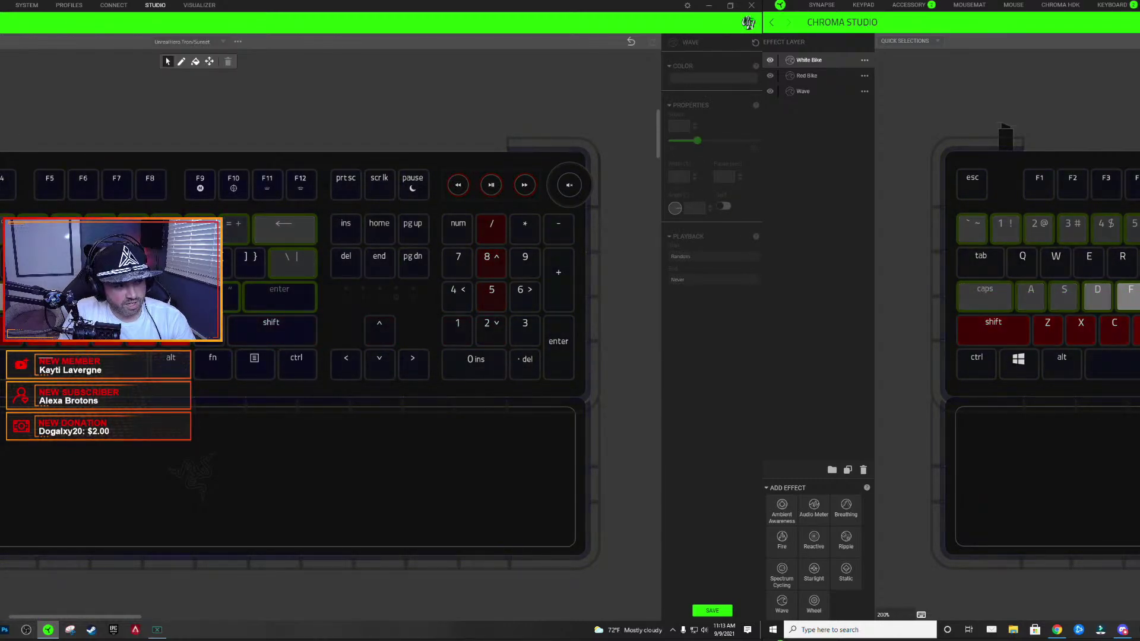
left_click(304, 296)
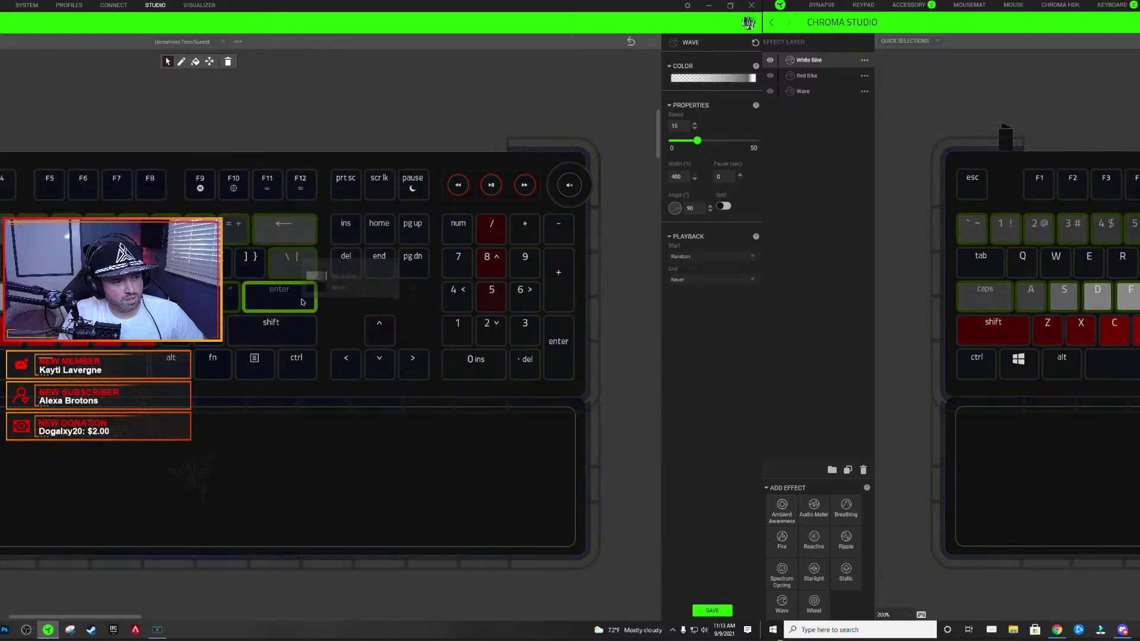
left_click(344, 378)
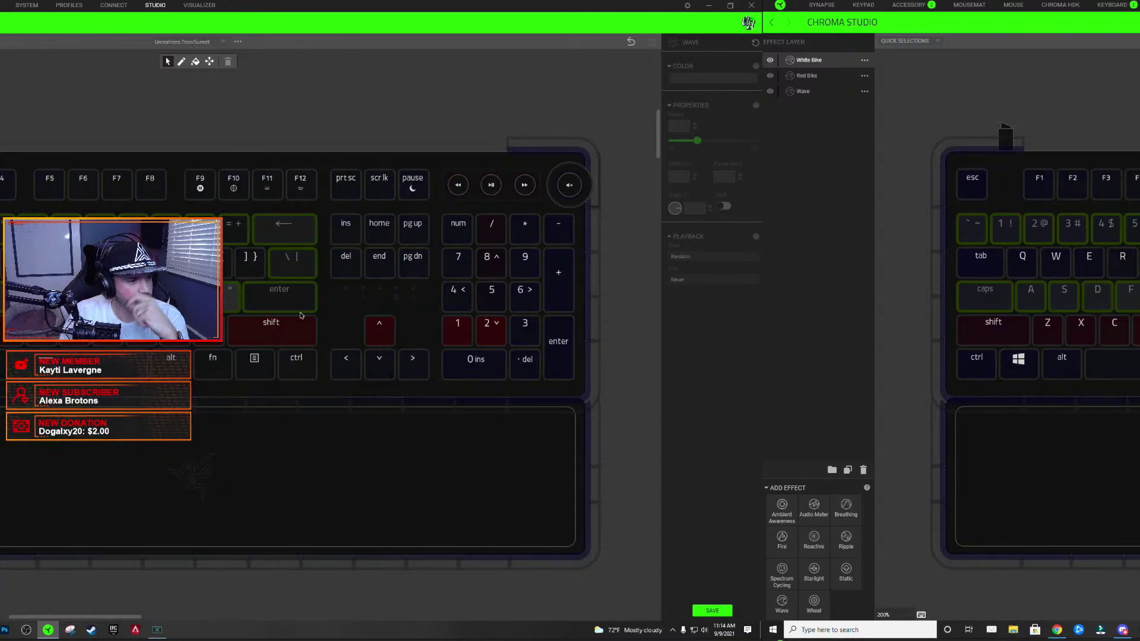
mouse_move(298, 301)
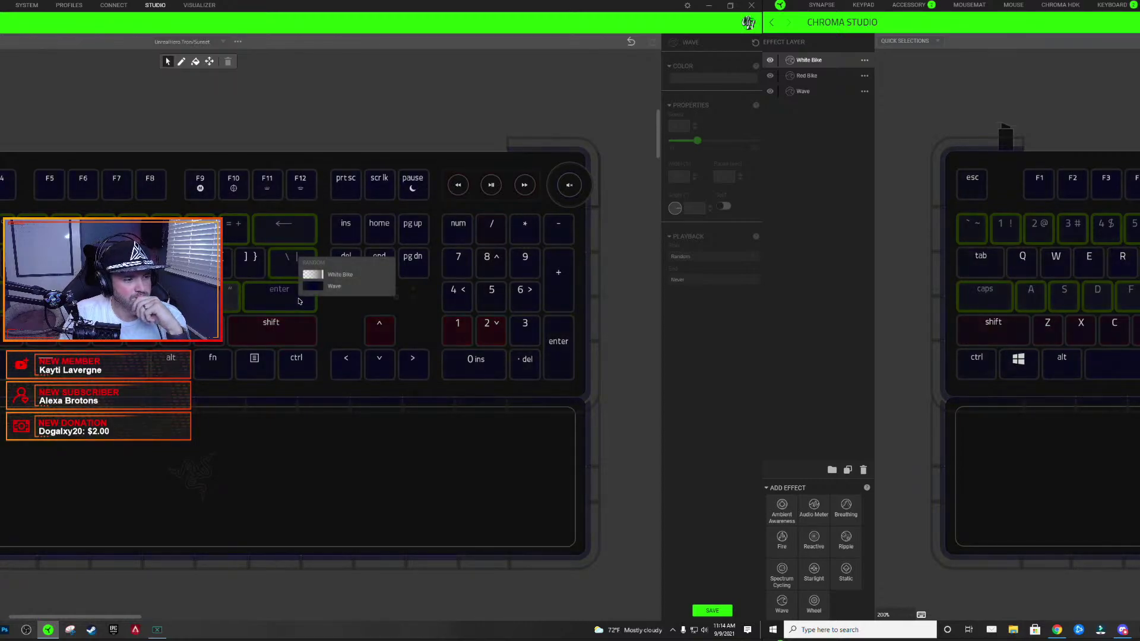
left_click(266, 300)
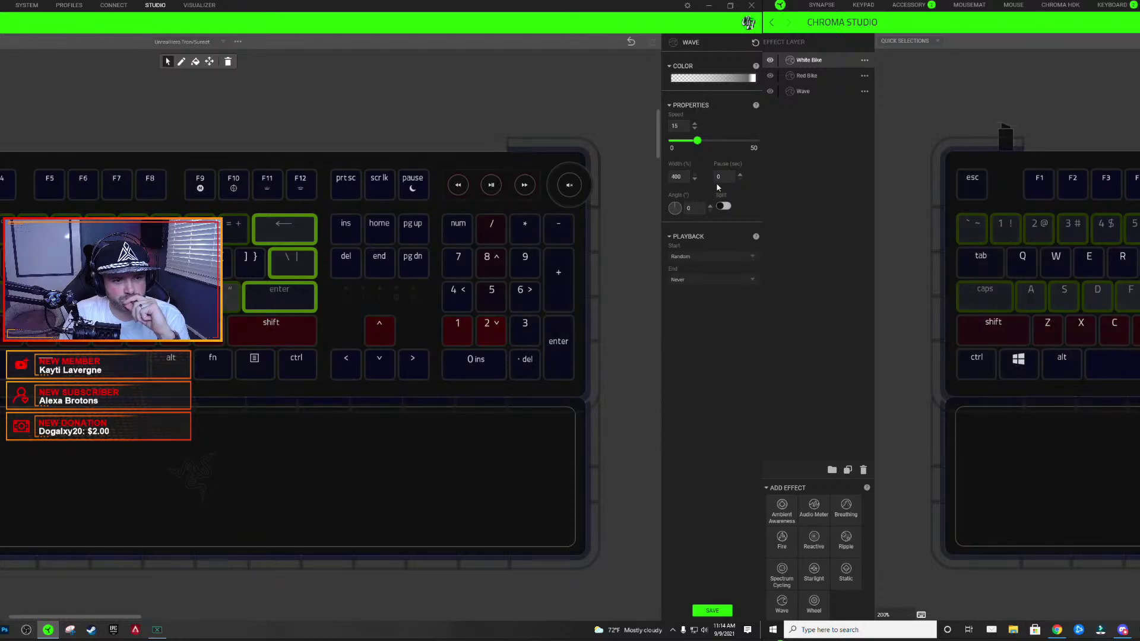
- Reshape the enter, backslash and backspace gradient with grey 666666 near the middle, white FFFFFF after it, and a transparent end
left_click(750, 79)
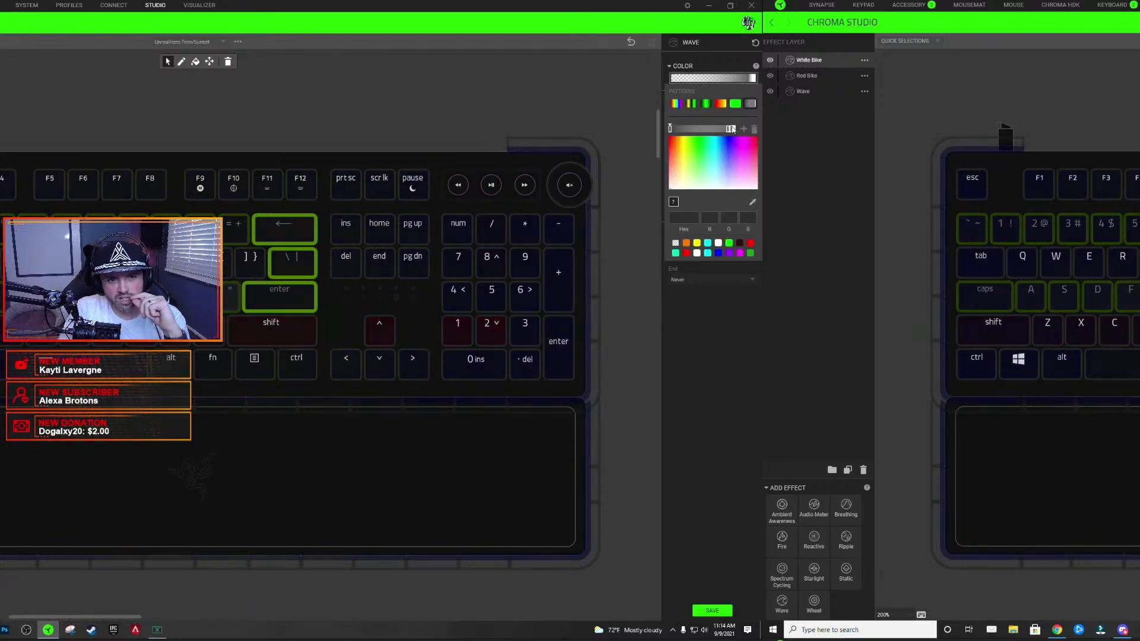
left_click_drag(730, 129, 703, 129)
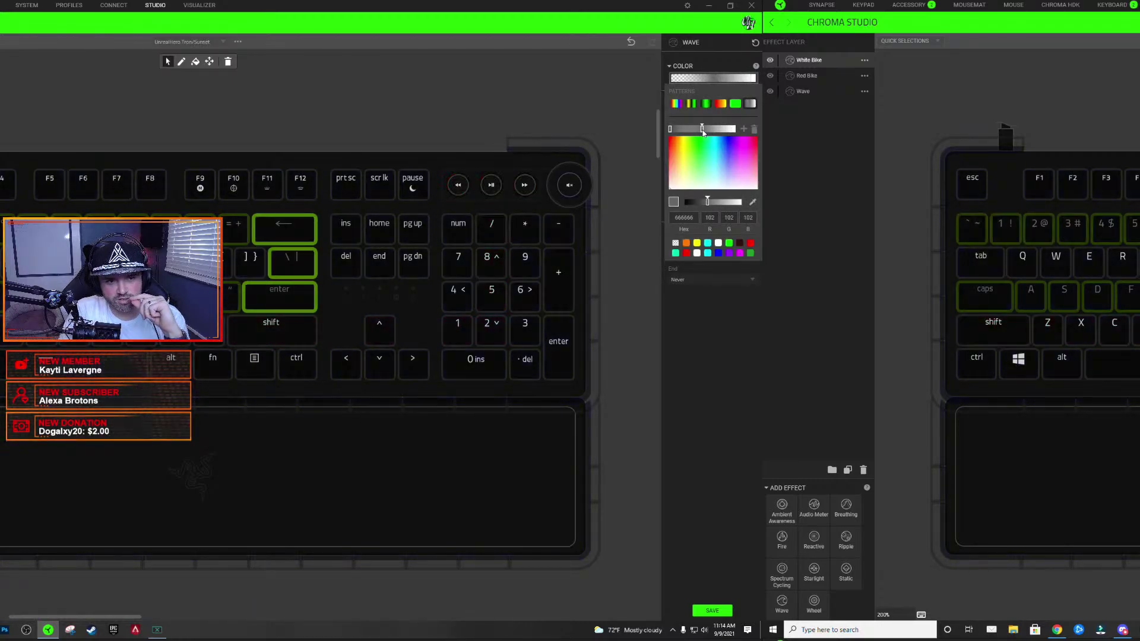
left_click(734, 129)
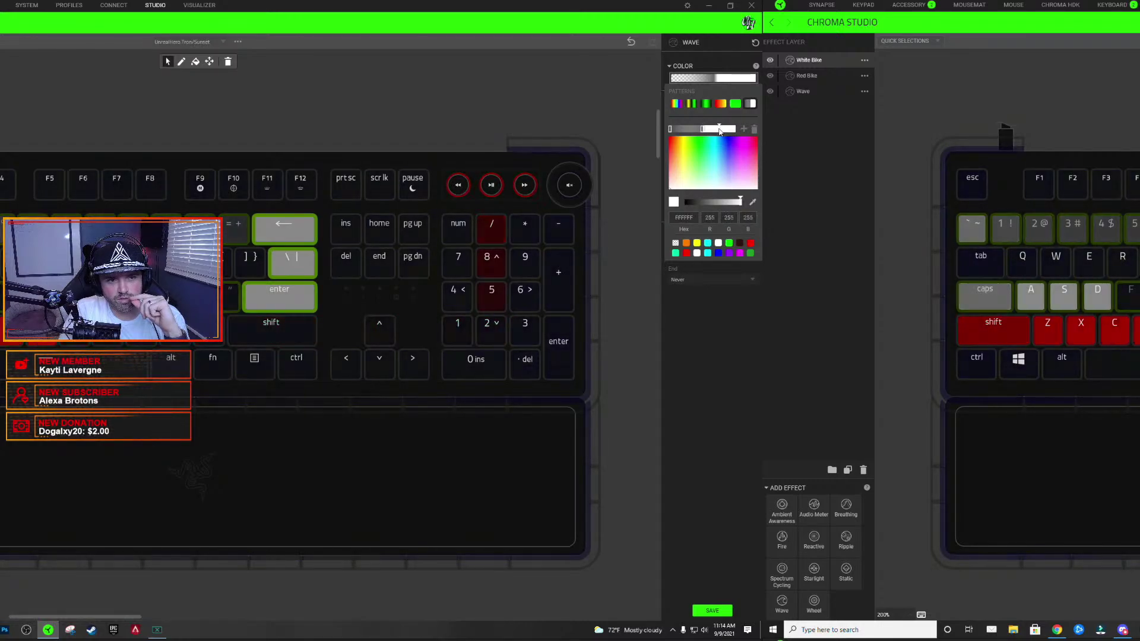
left_click(721, 129)
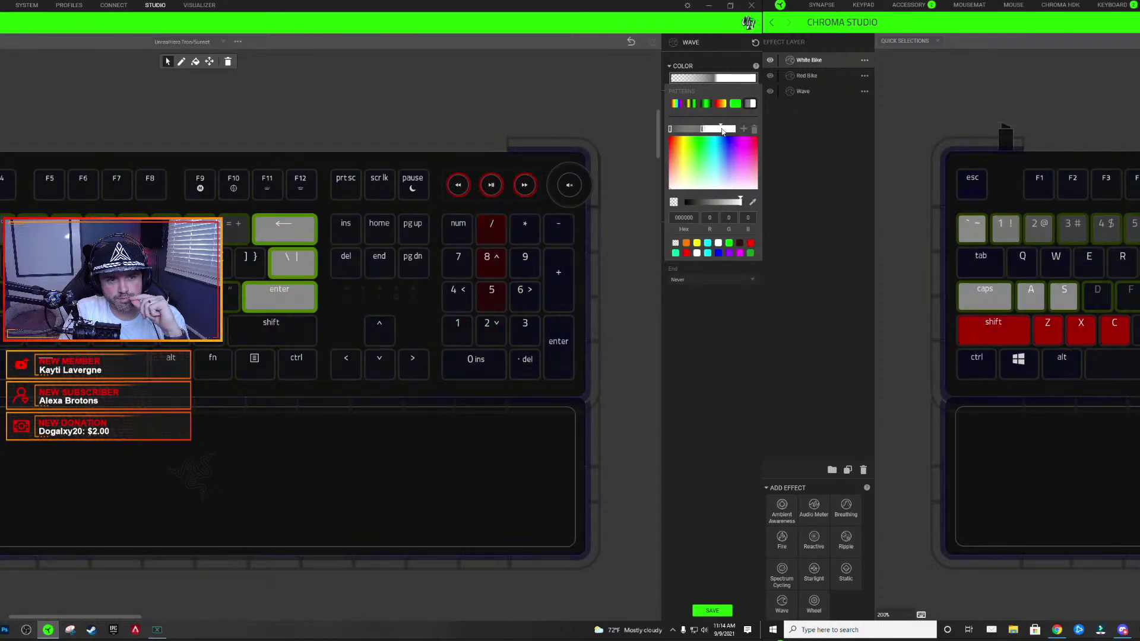
left_click(682, 265)
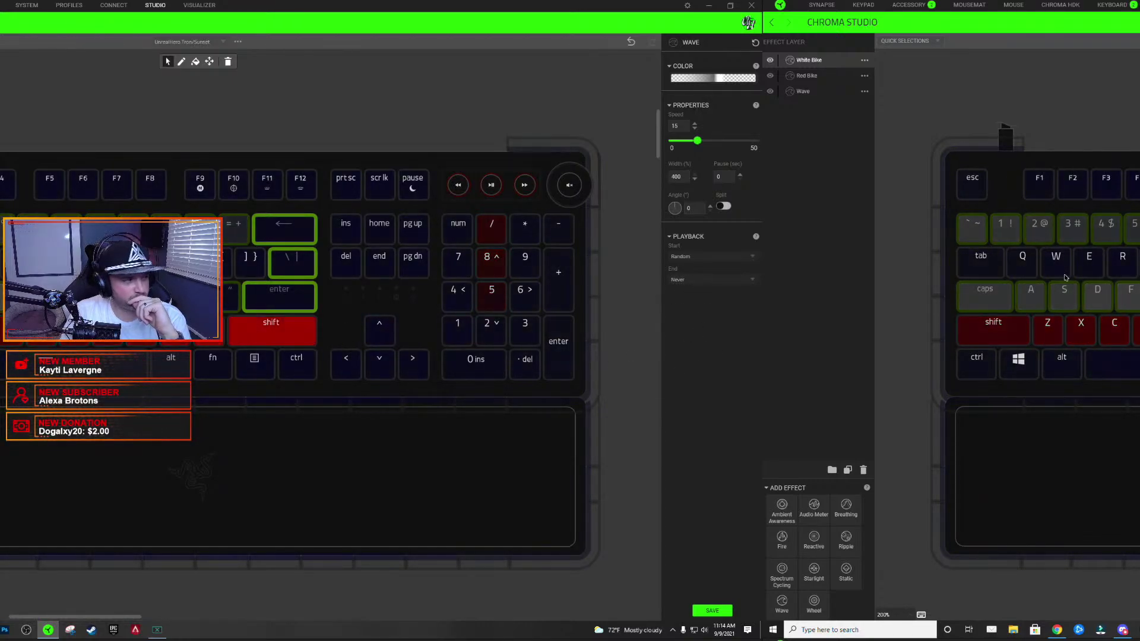
- On the Red Bike layer, move the horizontal red wave from the shift row to the bottom ctrl-and-space row
left_click(812, 91)
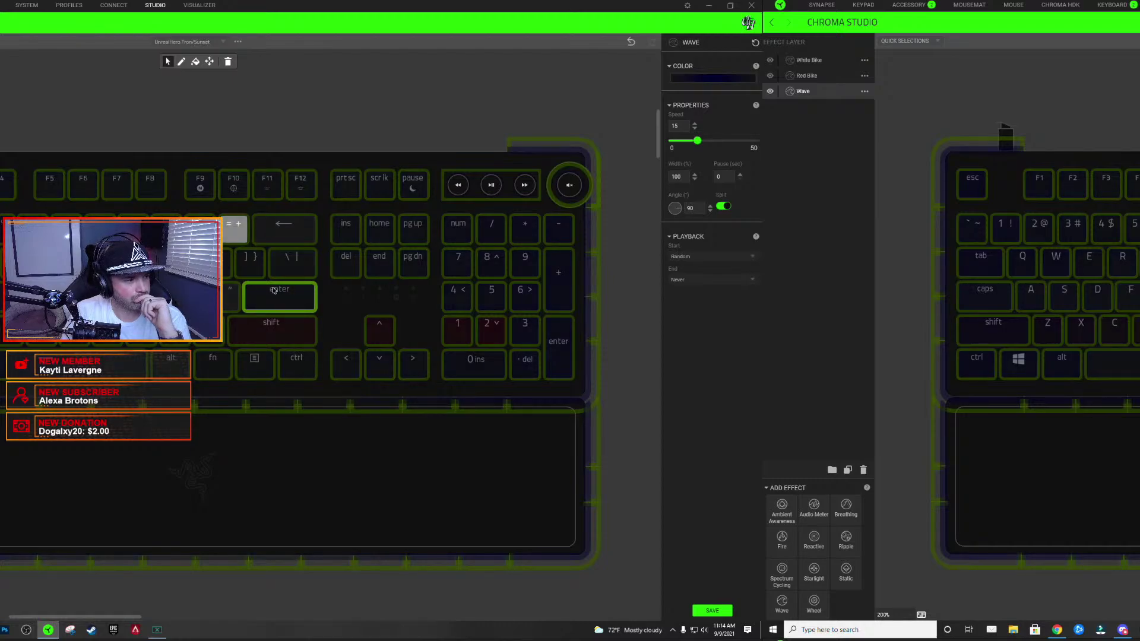
left_click(323, 159)
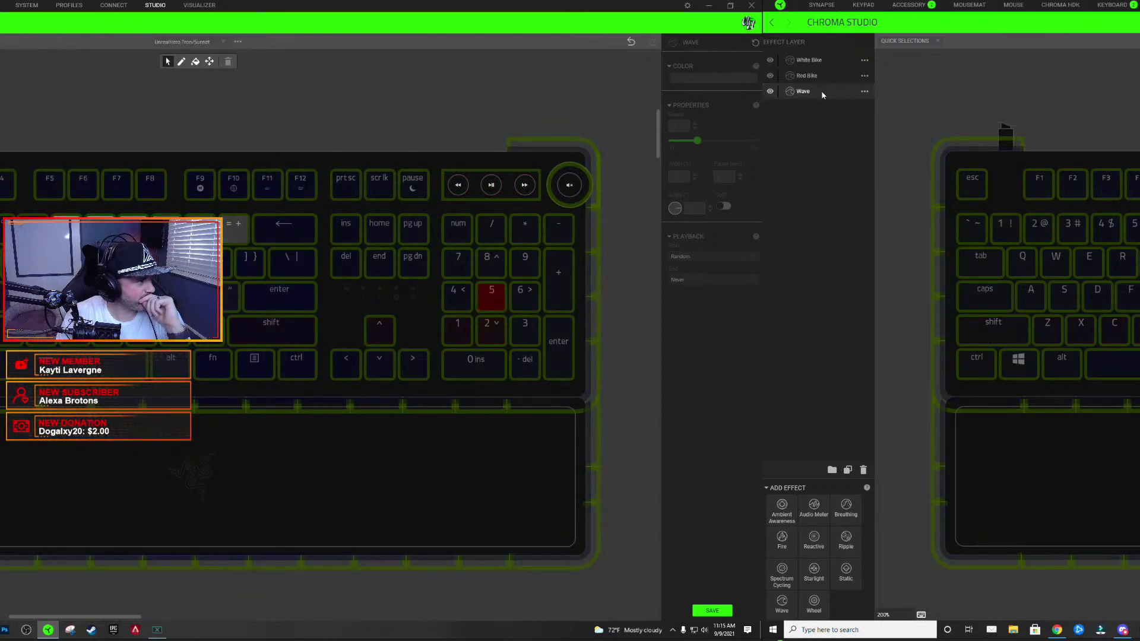
left_click(813, 76)
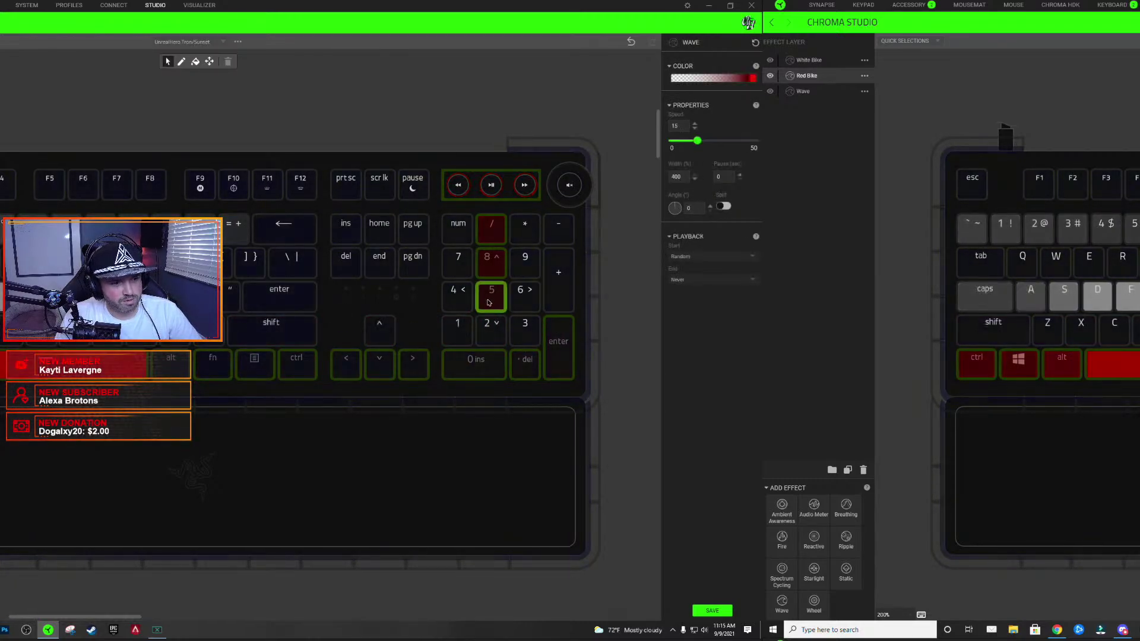
- Move the Red Bike vertical wave to the numpad's enter, plus and minus keys and the volume dial, clearing the 5-8-slash column and media keys
left_click(488, 303)
left_click_drag(569, 320, 572, 200)
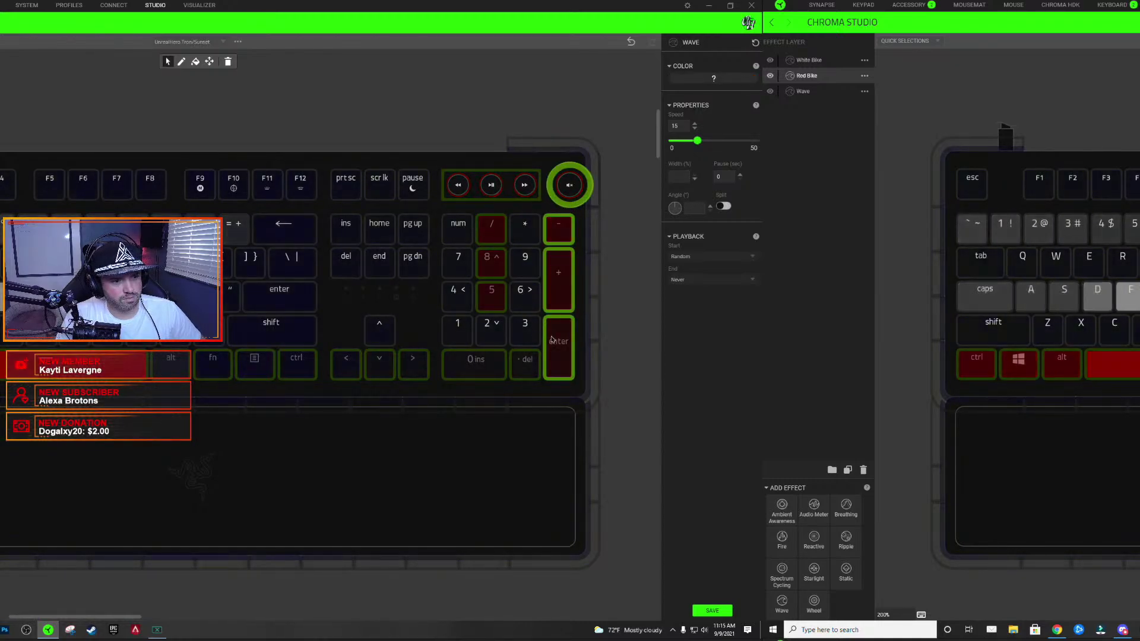
left_click_drag(492, 296, 488, 194)
key("Delete")
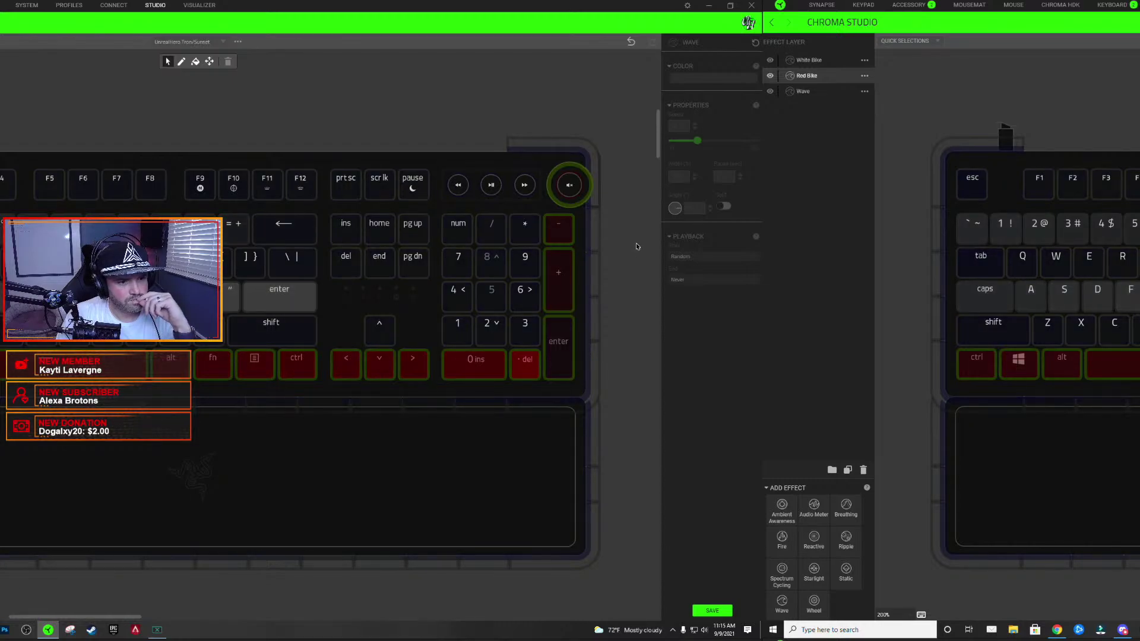
- Set the Red Bike wave width for the bottom row to 200%, adjust it for the rightmost numpad column, and save the effect
left_click(539, 370)
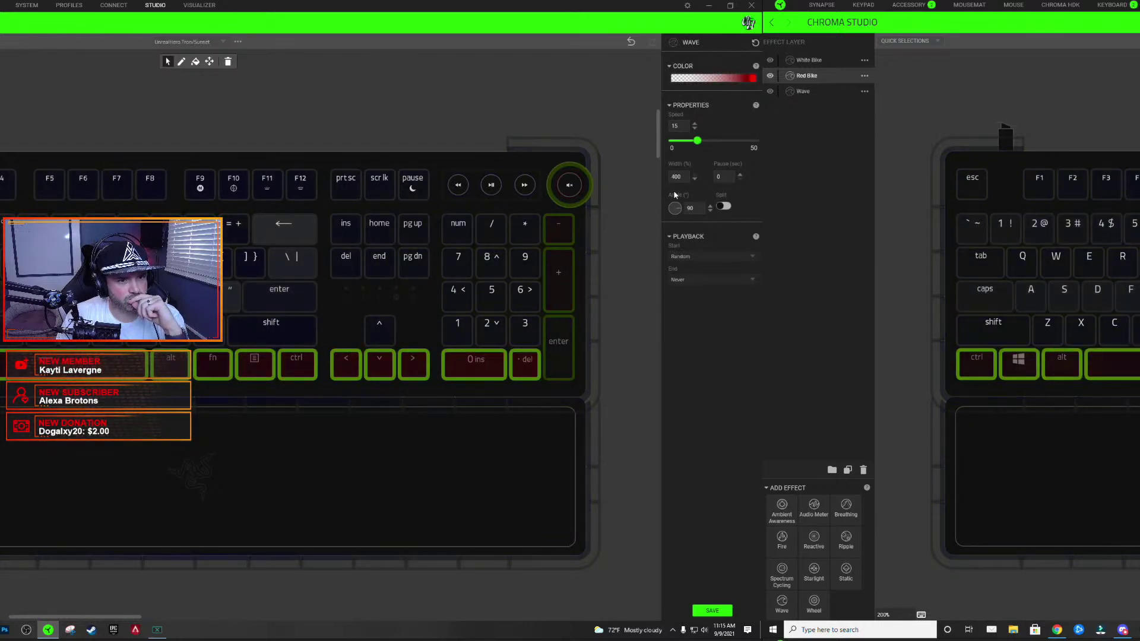
type("00")
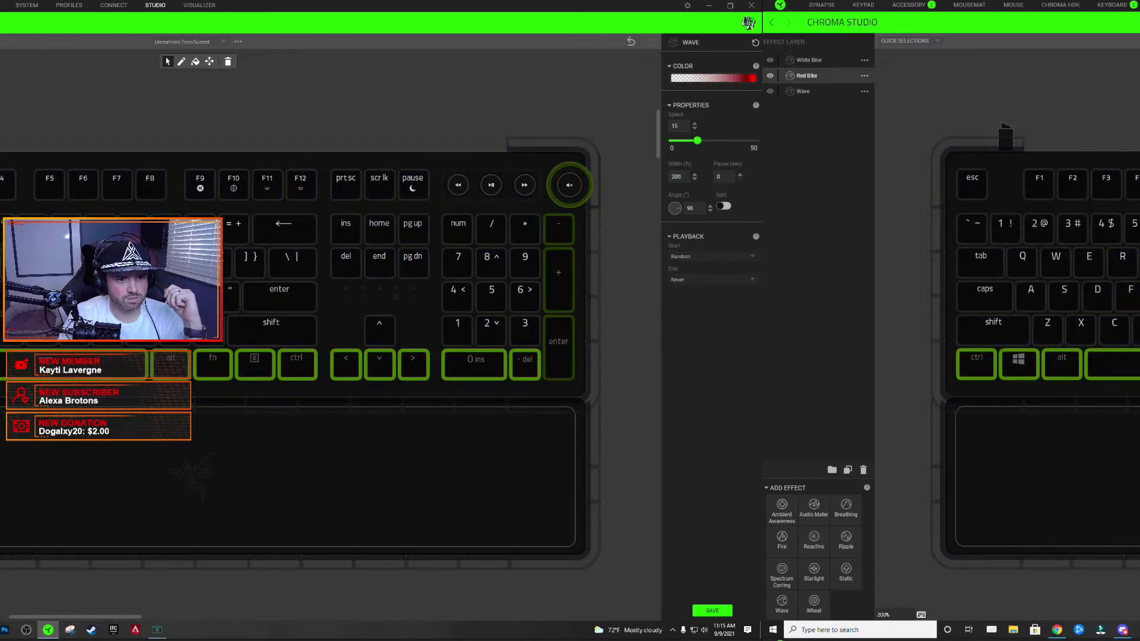
left_click(560, 340)
left_click(576, 177)
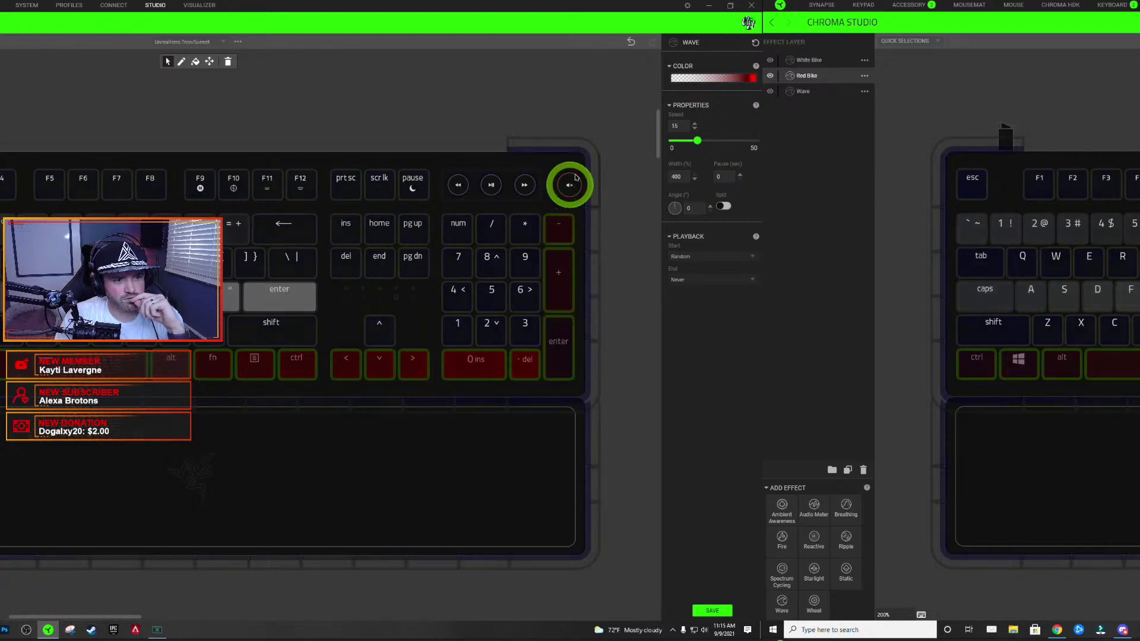
left_click(546, 350)
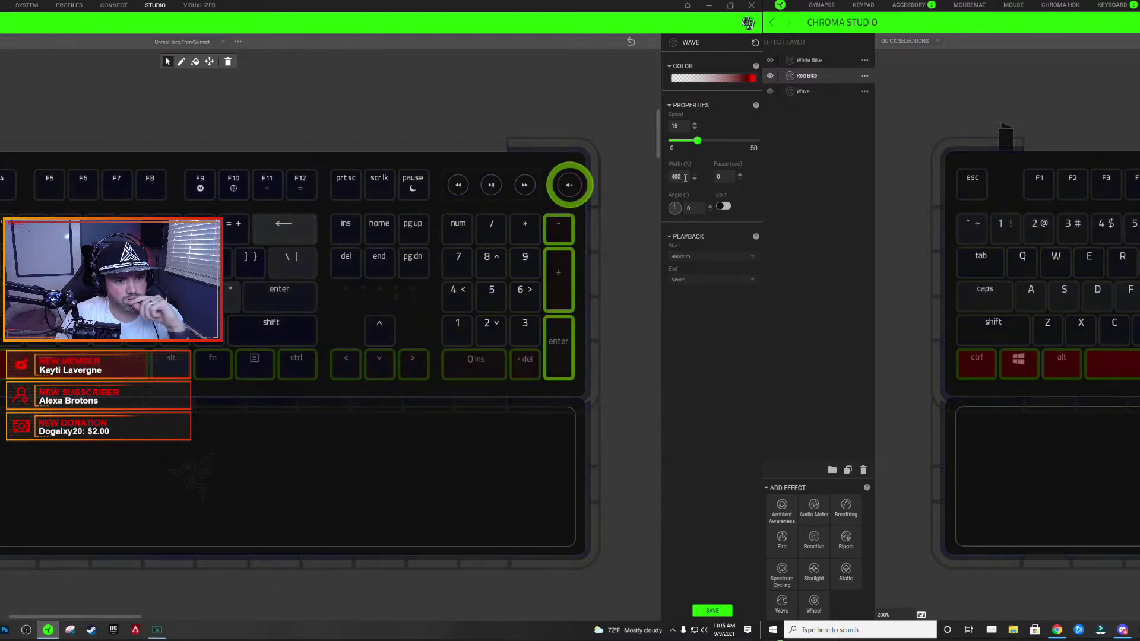
type("90")
left_click(520, 240)
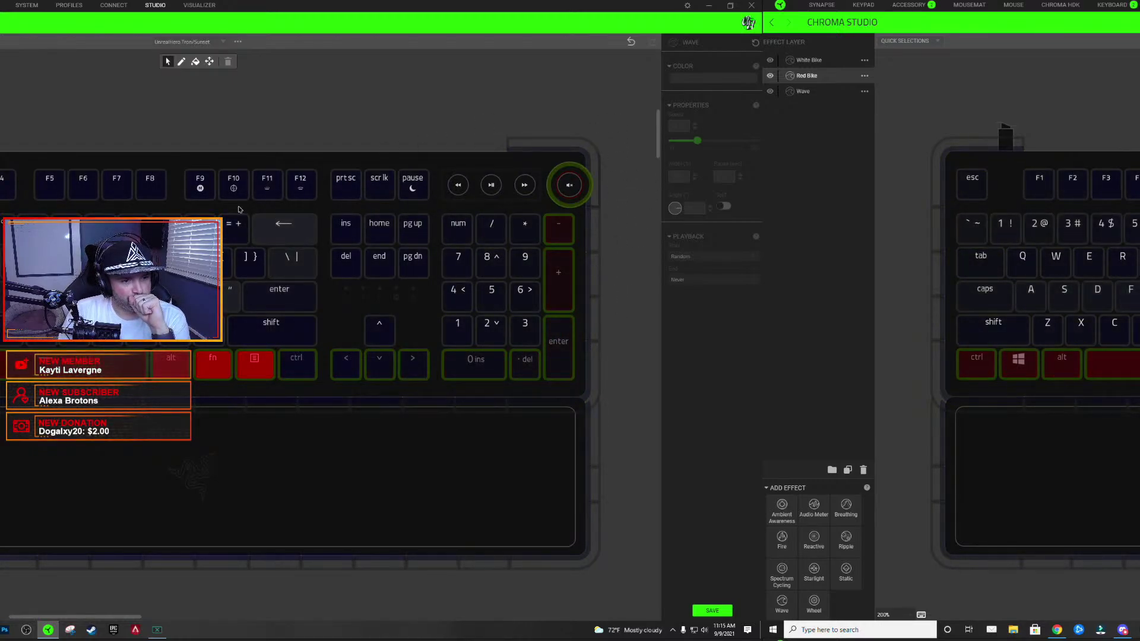
left_click(724, 610)
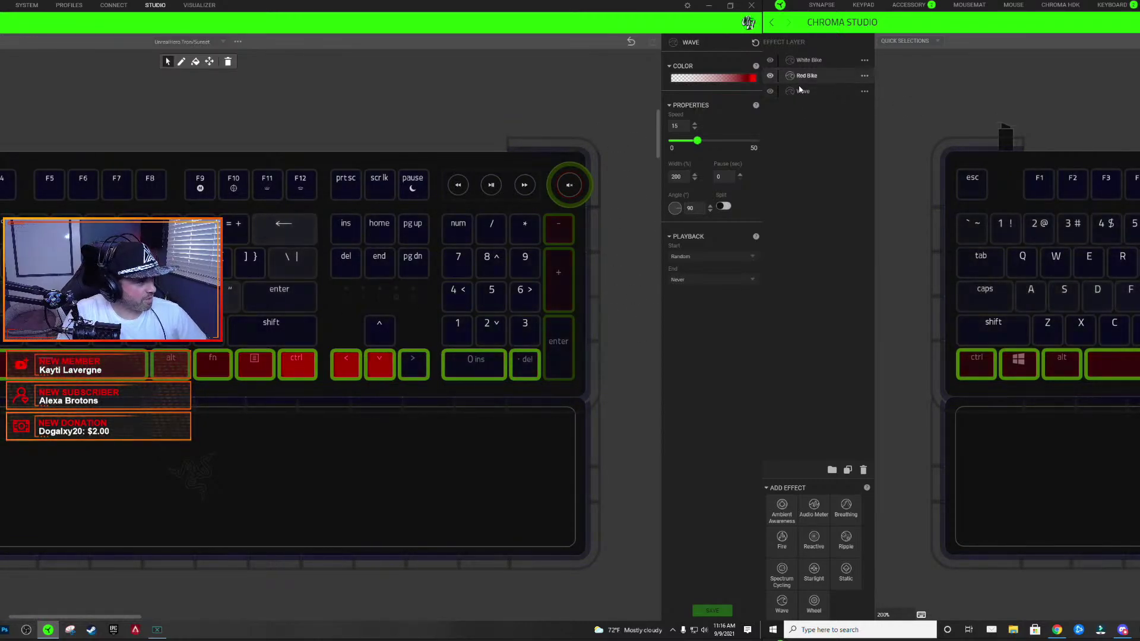
- On the White Bike layer, apply the wave to the function row from esc to the volume dial and clear the number row
double_click(810, 60)
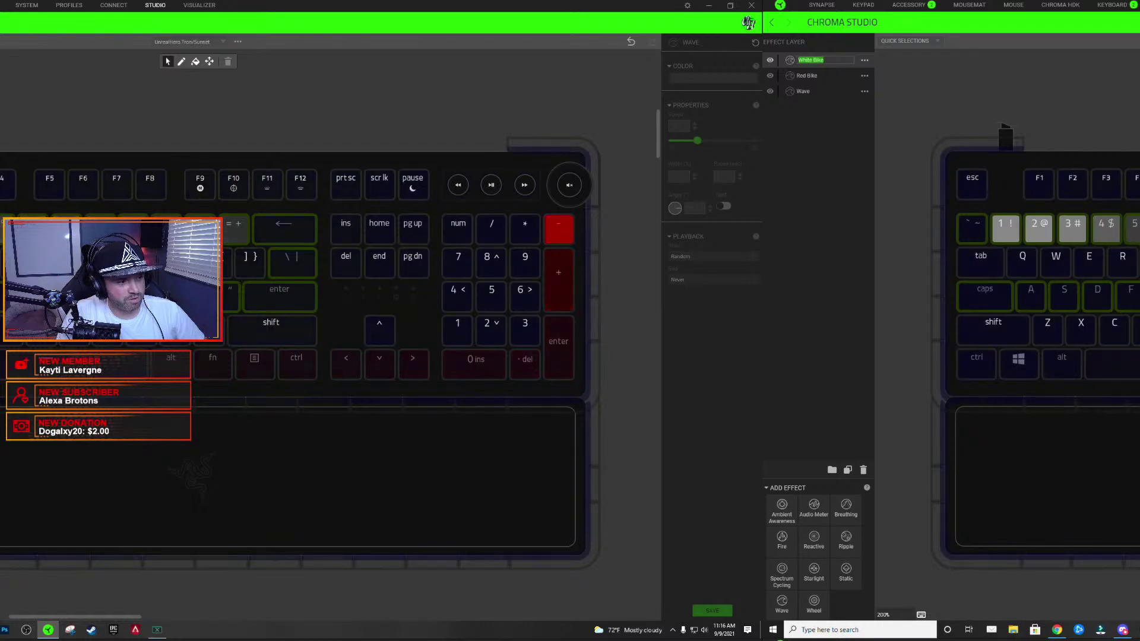
key("Return")
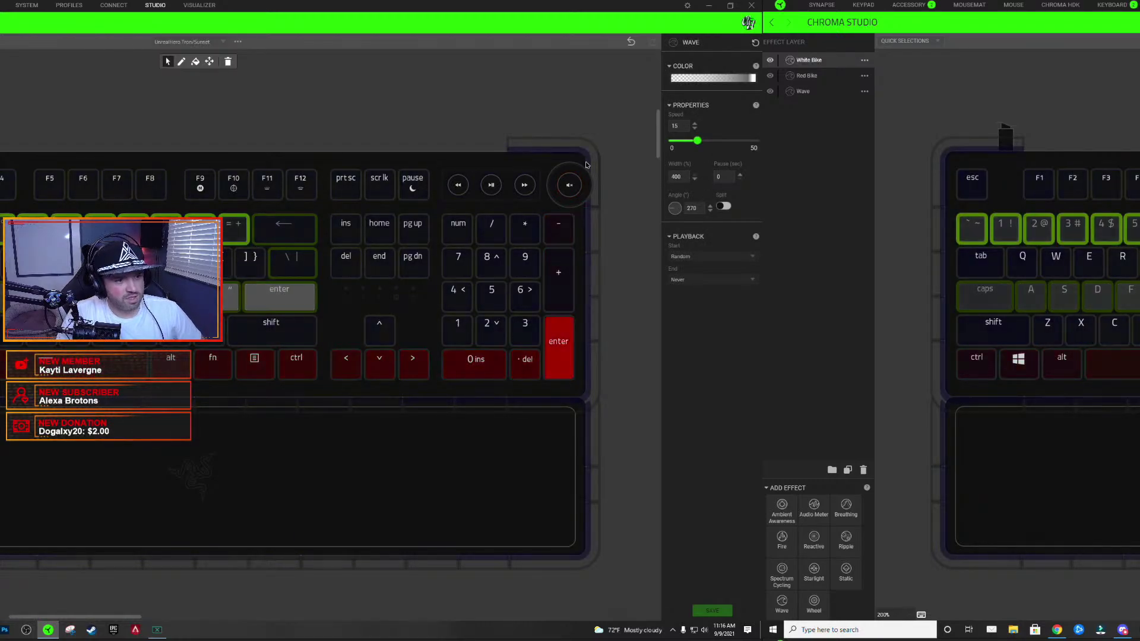
left_click(965, 186)
key("Delete")
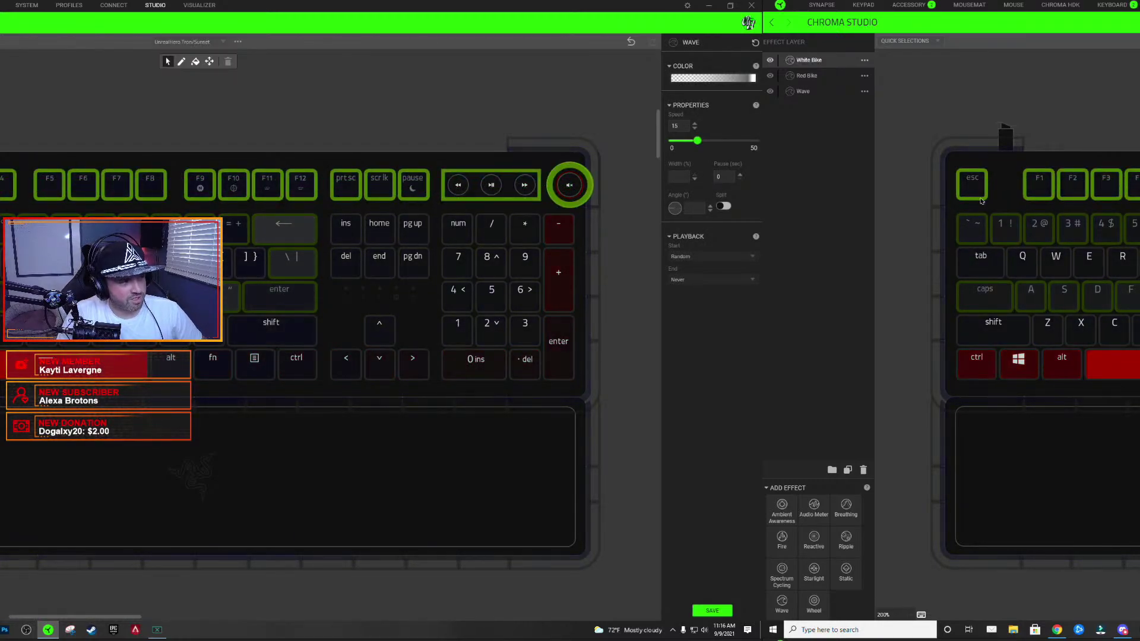
left_click(982, 225)
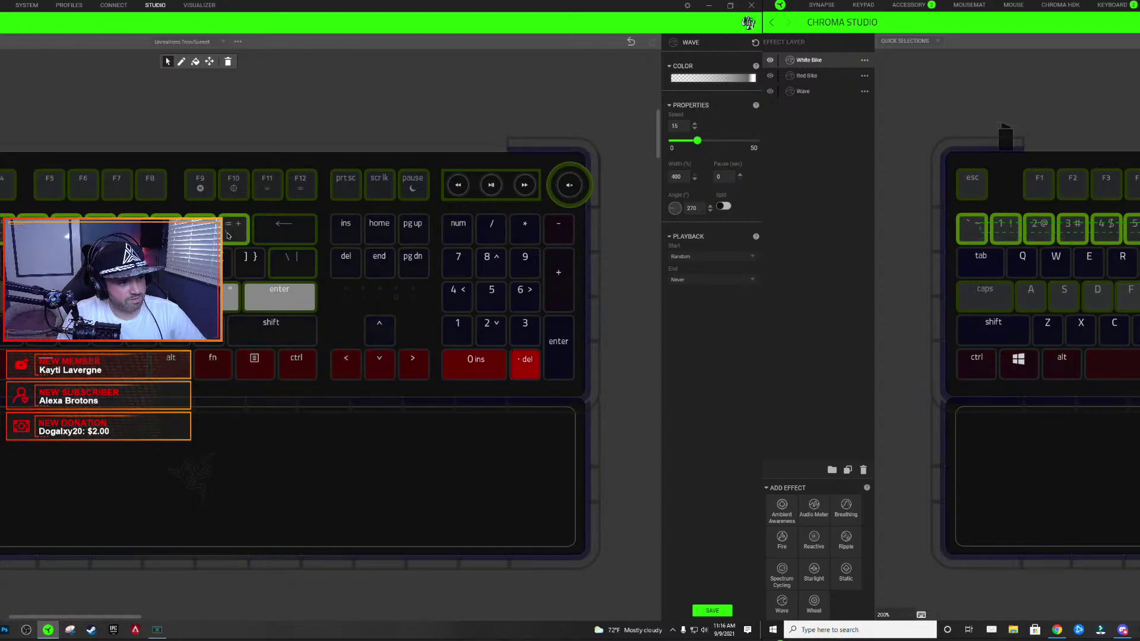
key("Delete")
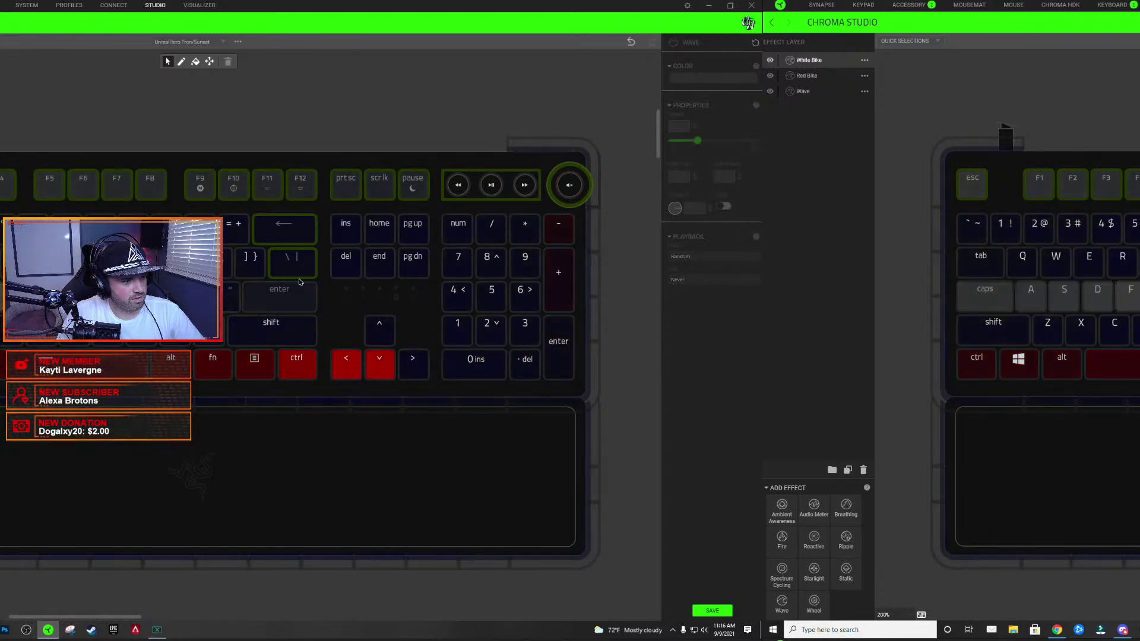
- Set the width of the White Bike function-row wave to 200%
left_click(415, 186)
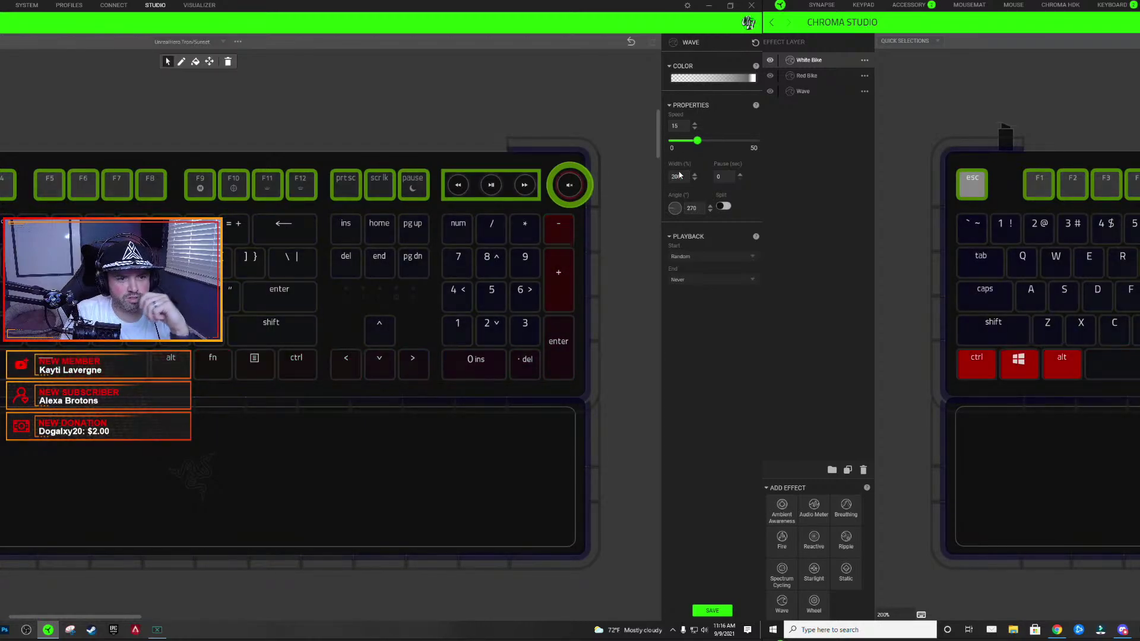
left_click(650, 150)
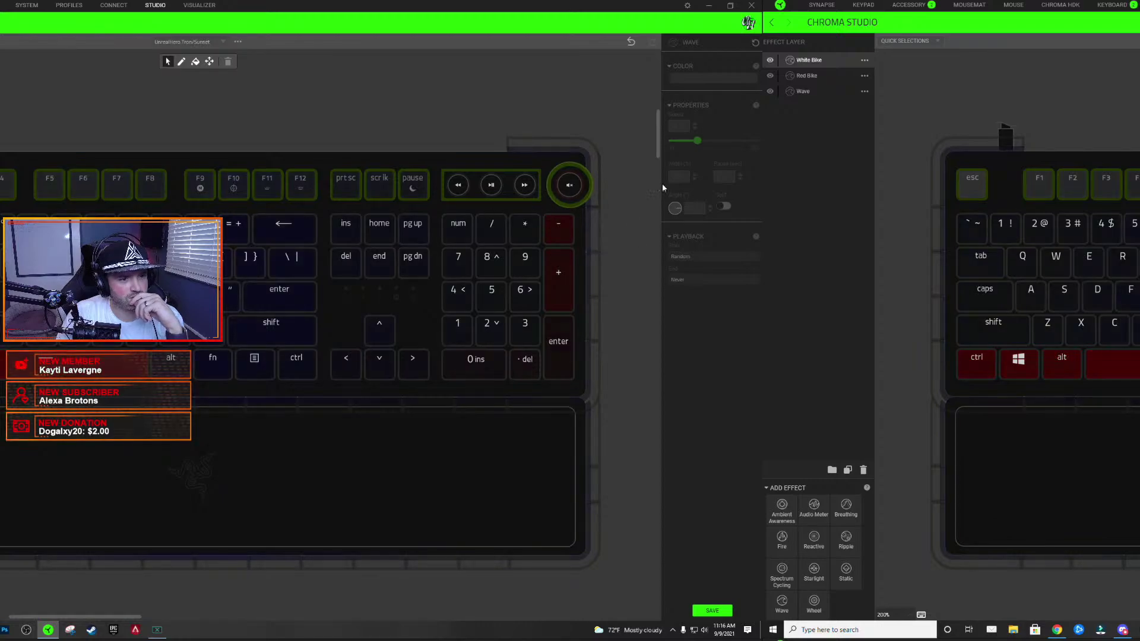
left_click(473, 197)
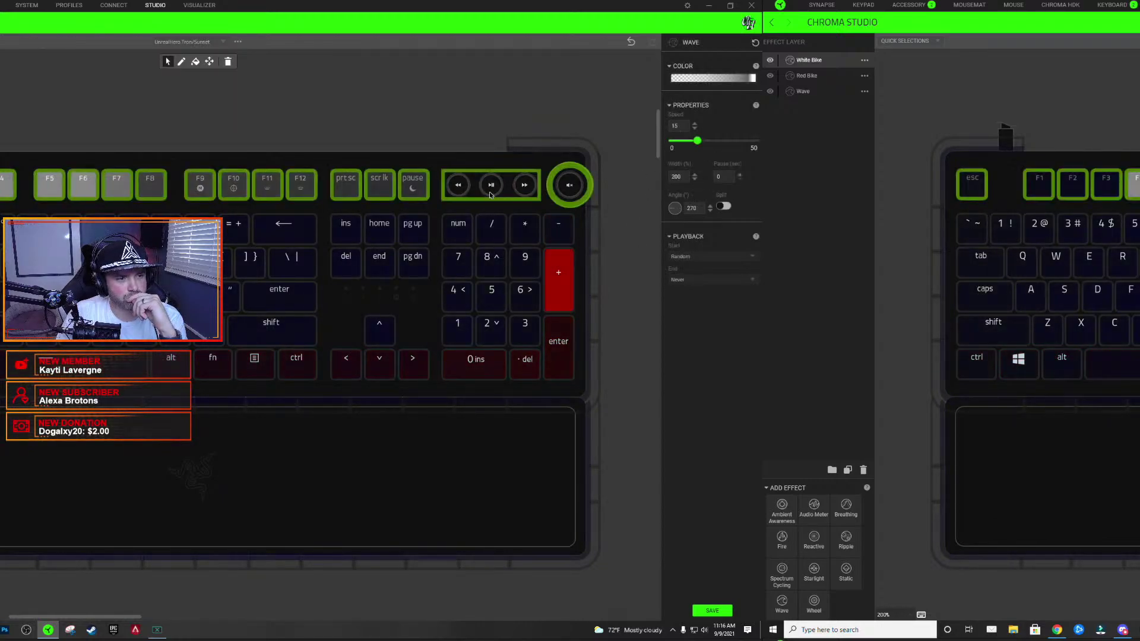
left_click(715, 80)
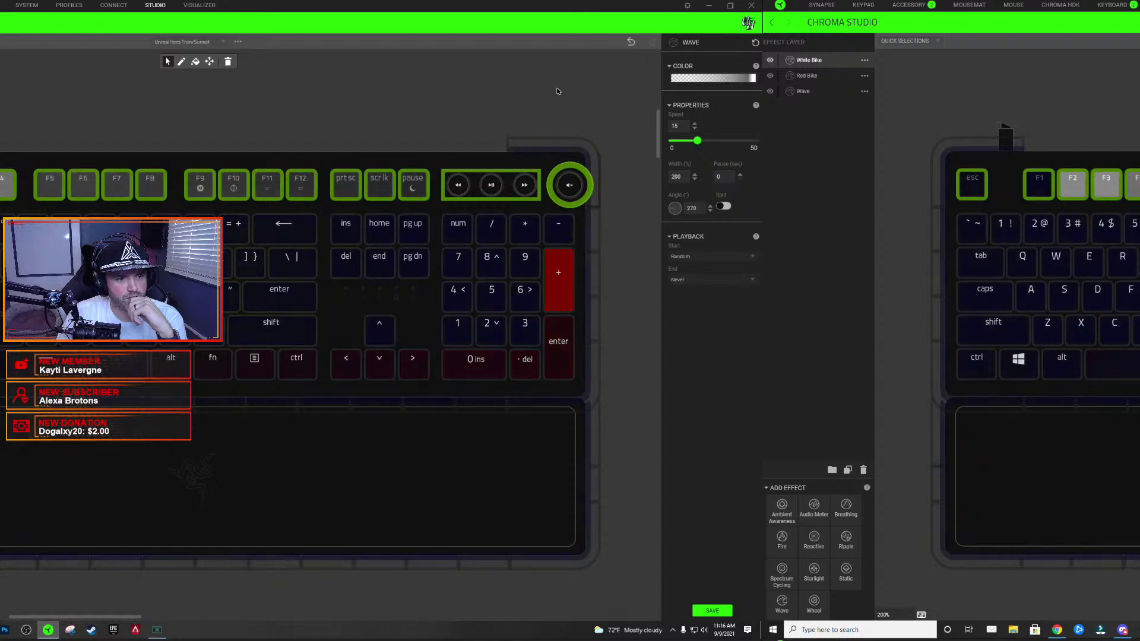
left_click(253, 229)
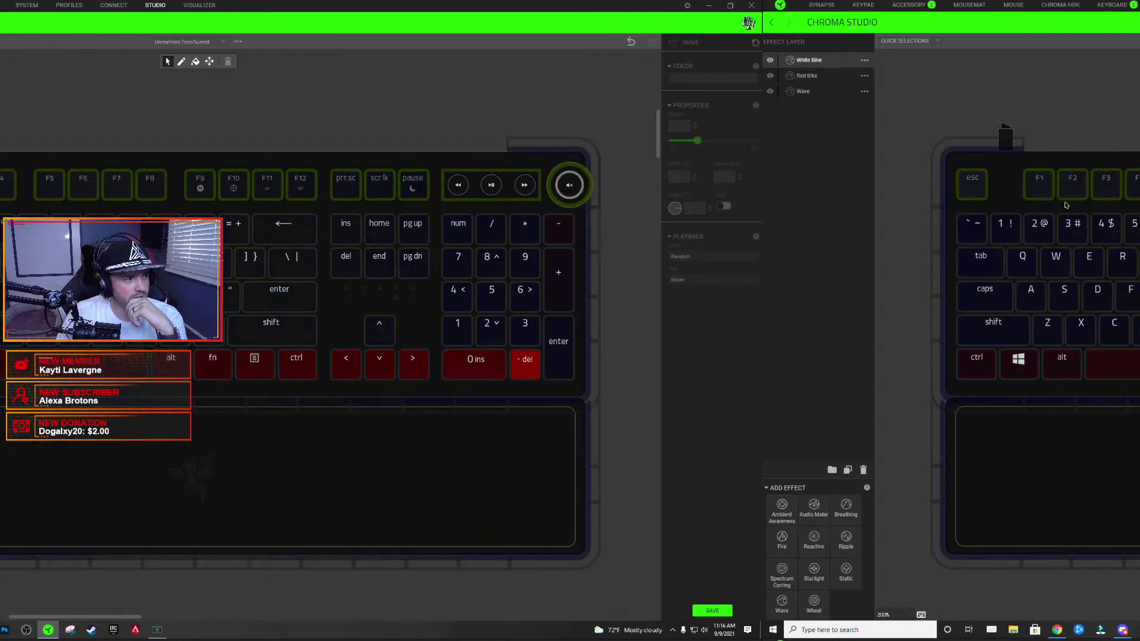
- Add the White Bike wave to the tilde, tab, caps, shift and ctrl keys with a 200% width and a 180° angle
left_click(979, 196)
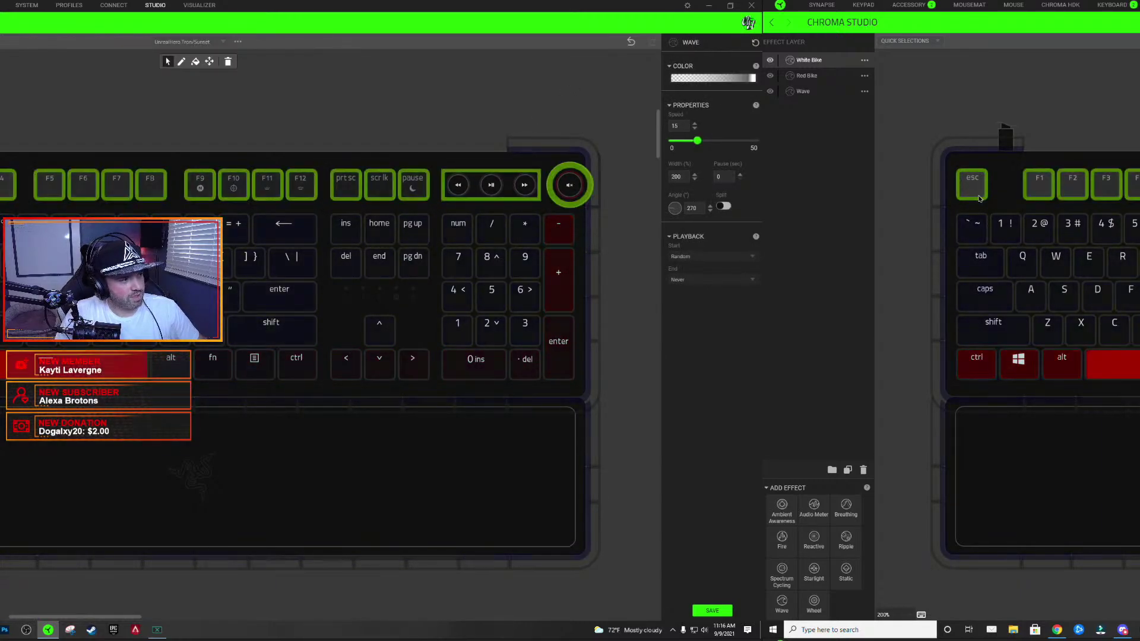
left_click_drag(974, 232, 973, 377)
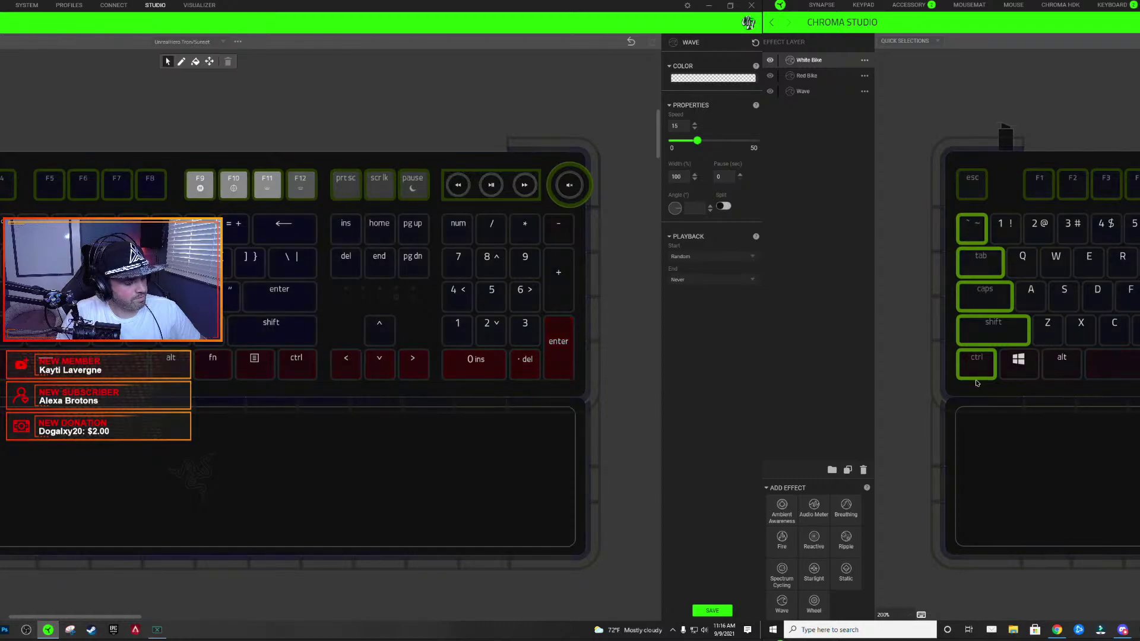
left_click(181, 201)
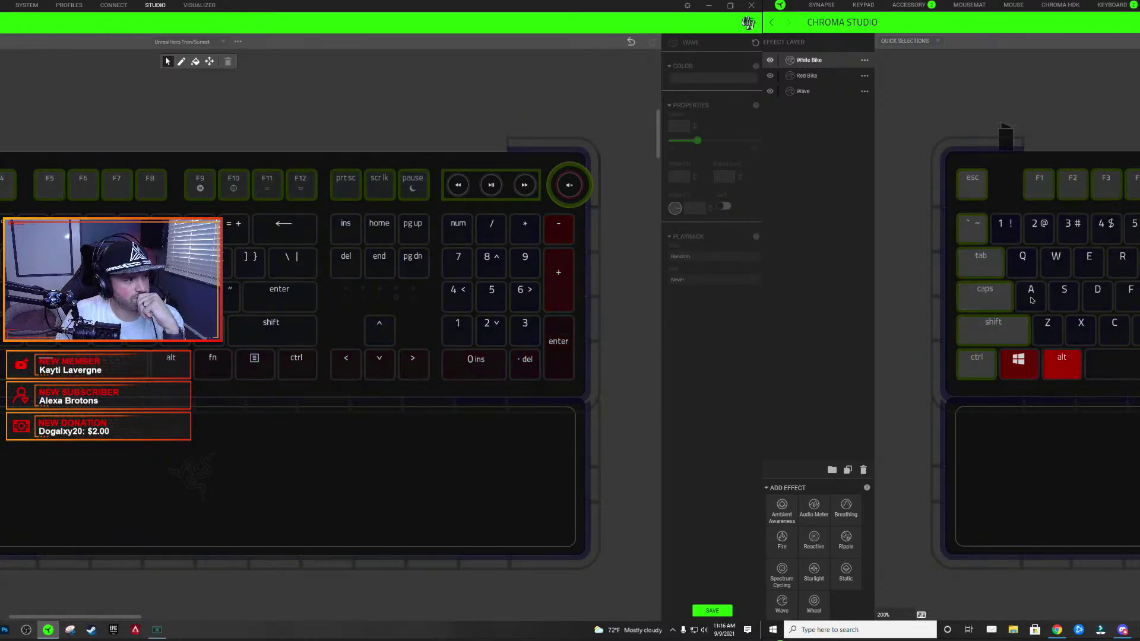
left_click(809, 60)
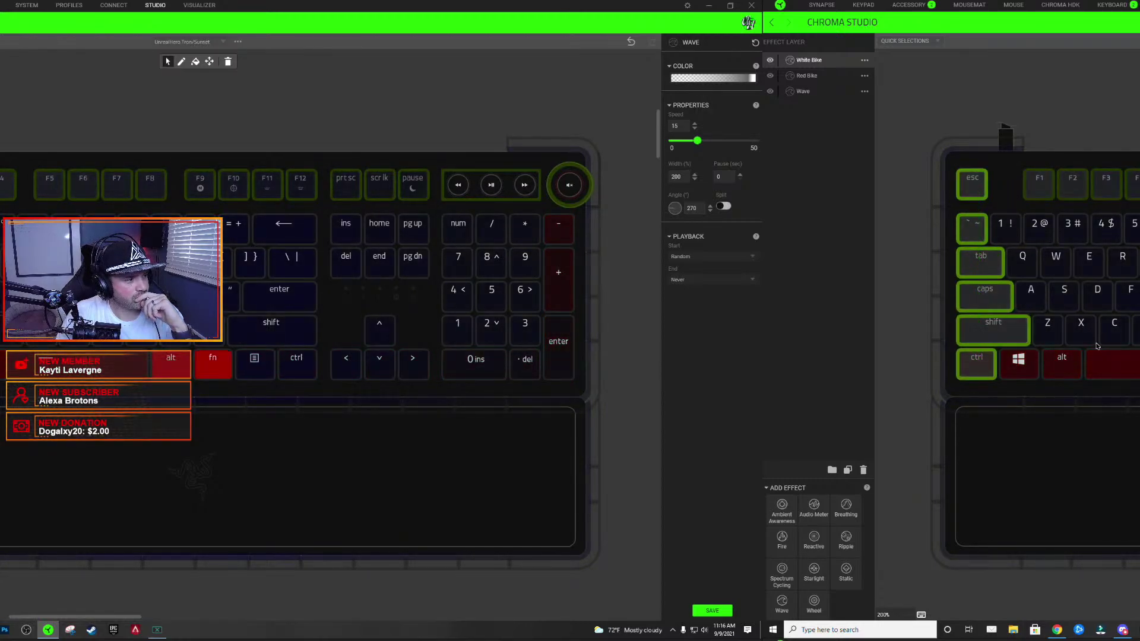
left_click(677, 206)
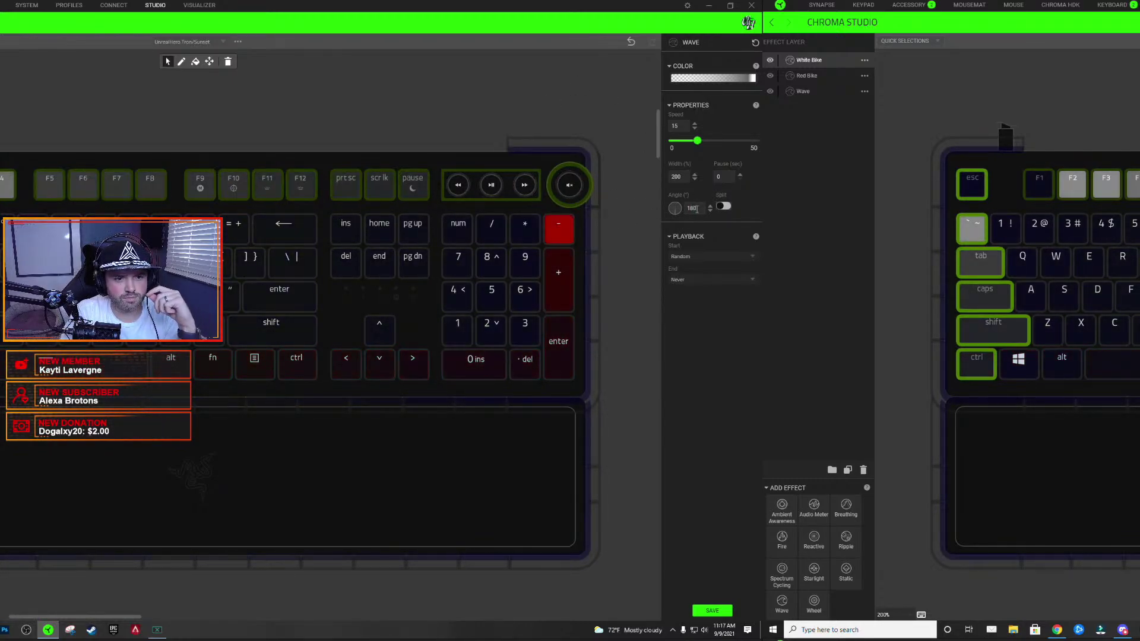
left_click(377, 123)
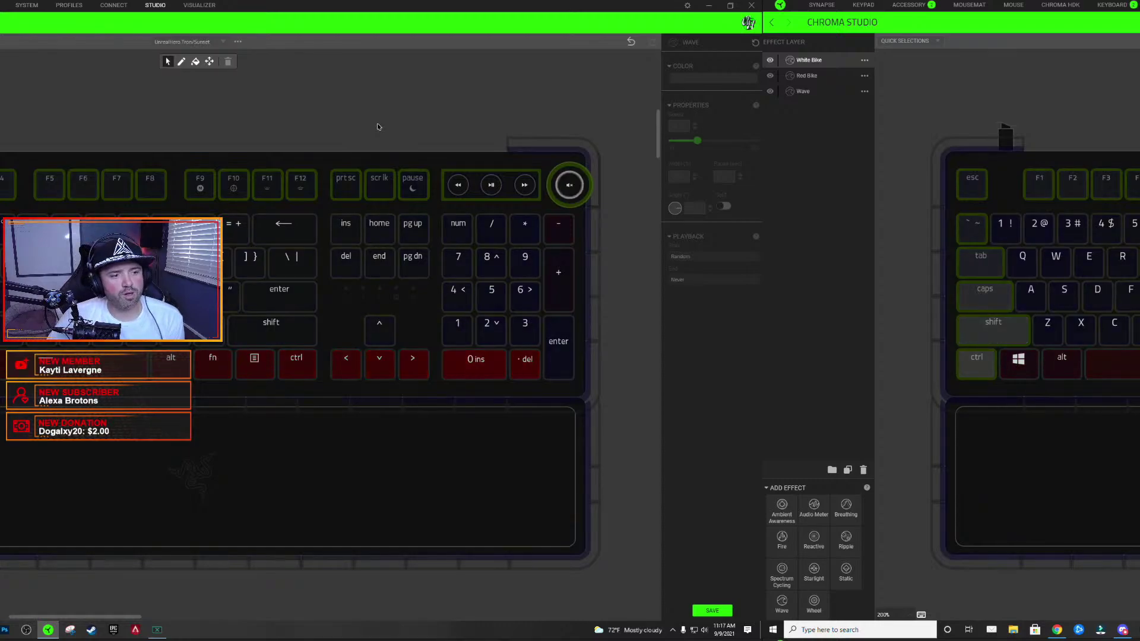
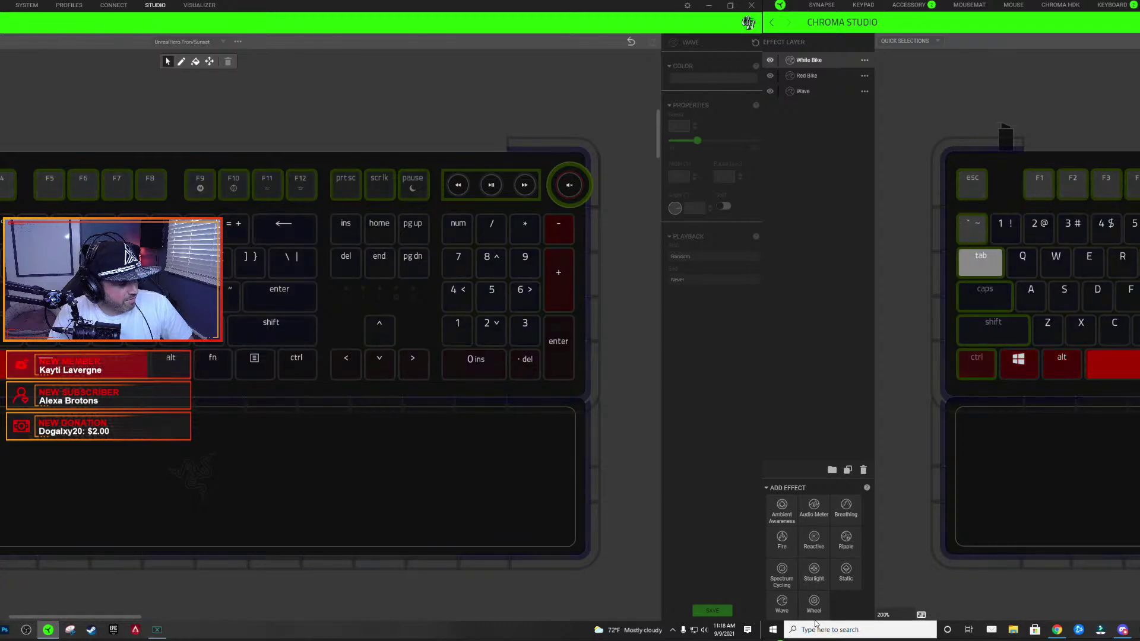
- Add a new Wave effect layer and name it "Tron" in quotation marks
left_click(788, 616)
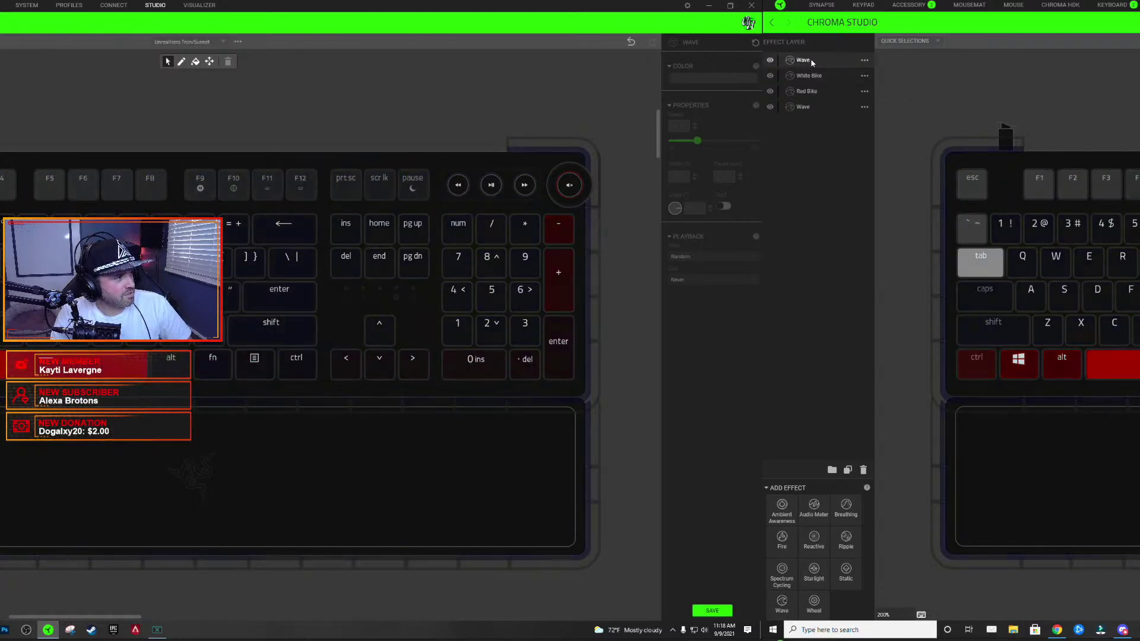
double_click(812, 59)
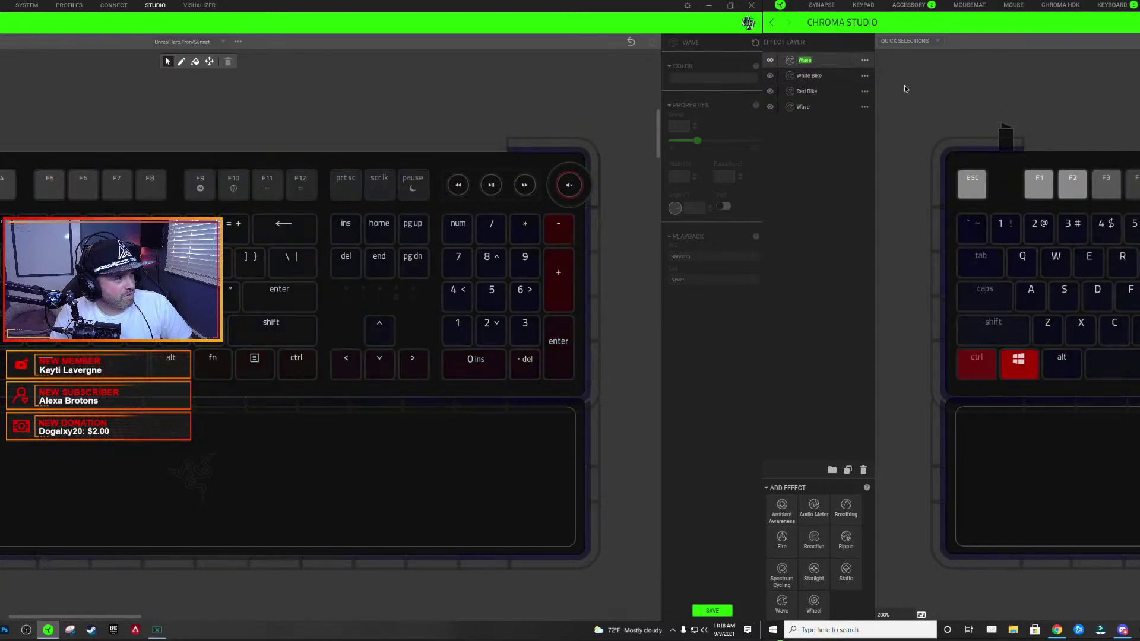
type("1Tr")
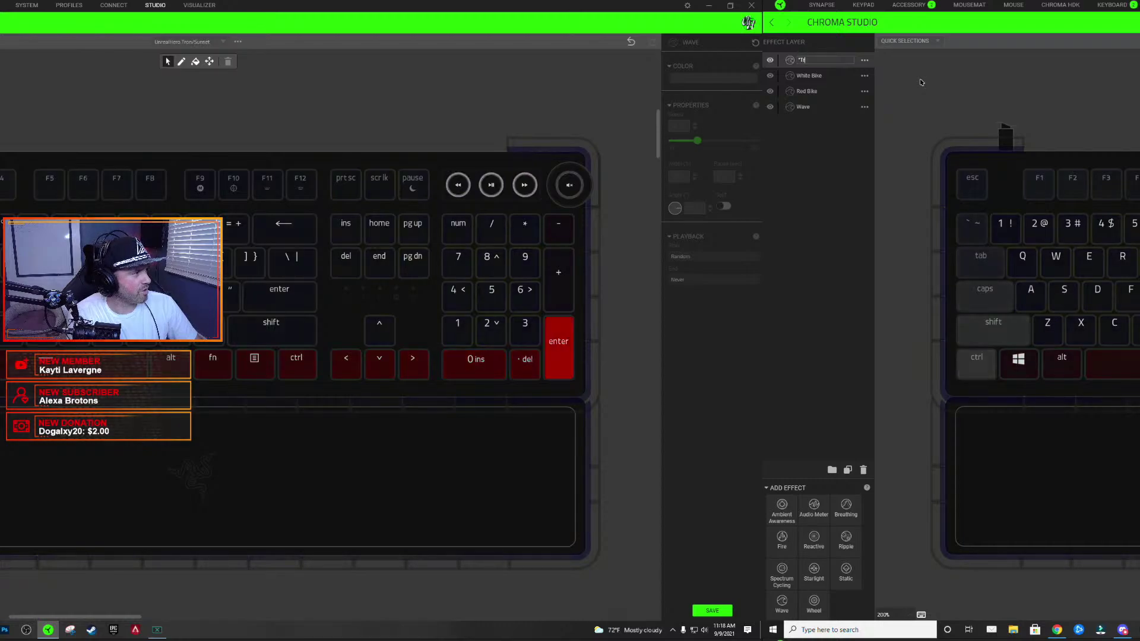
type("on\"")
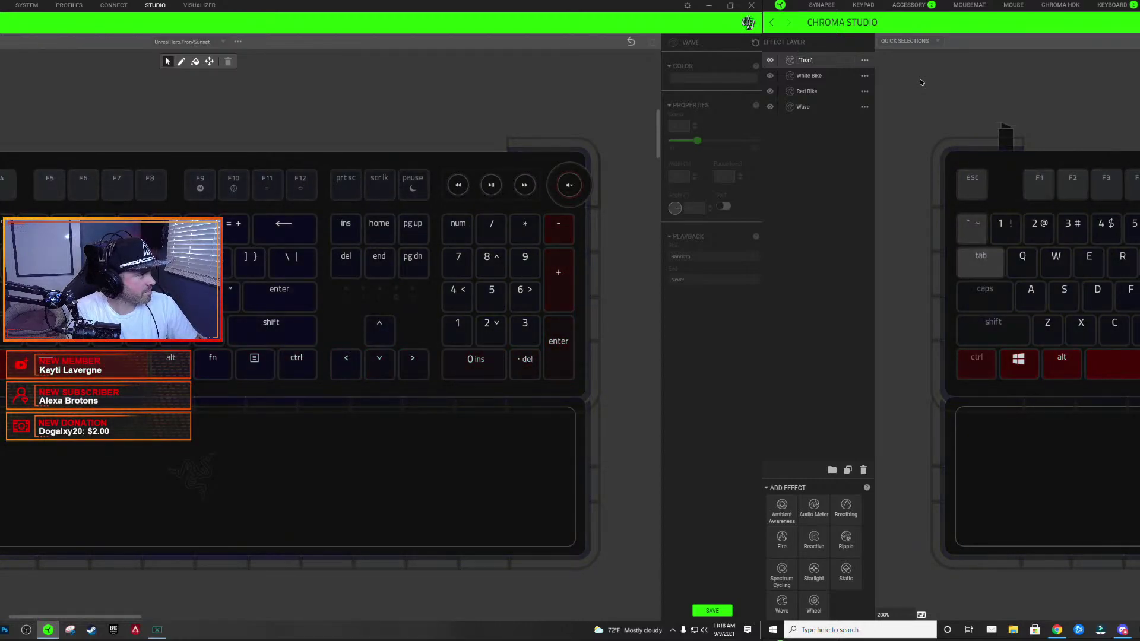
key("Return")
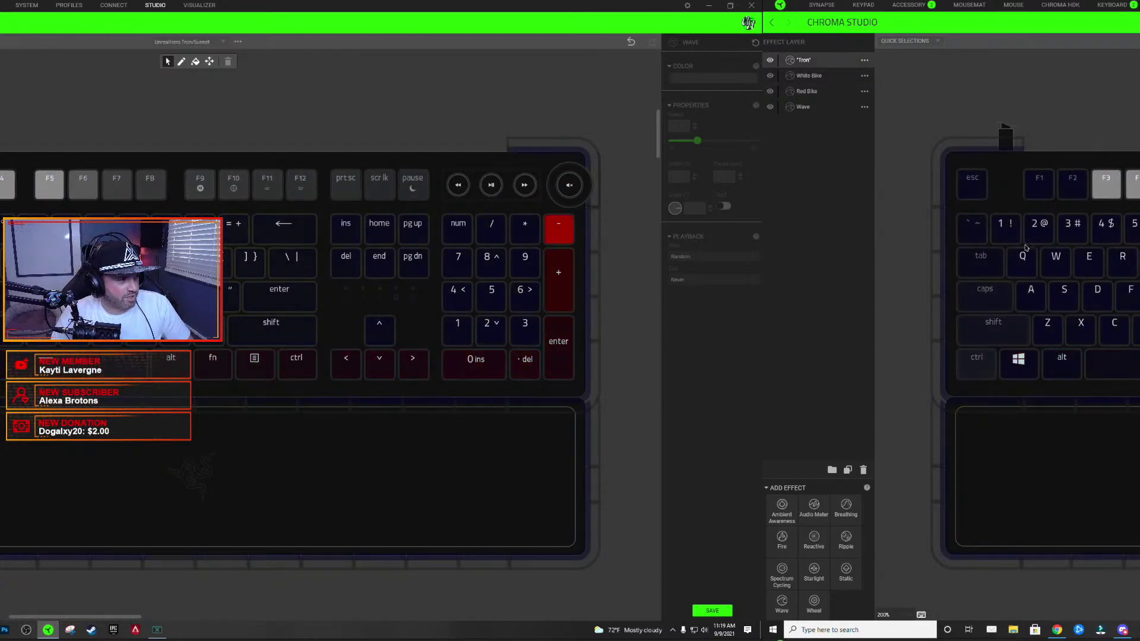
- Apply the "Tron" wave to the keys 1 to 4, W, S and Z to form a letter T
left_click_drag(1026, 247, 1131, 234)
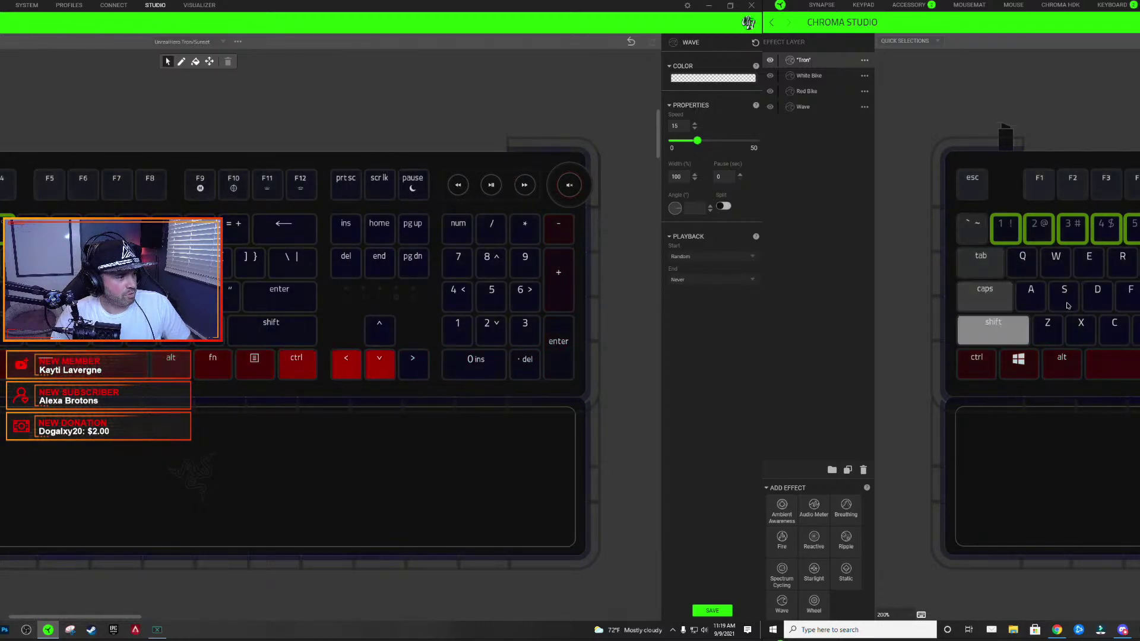
left_click(1133, 231)
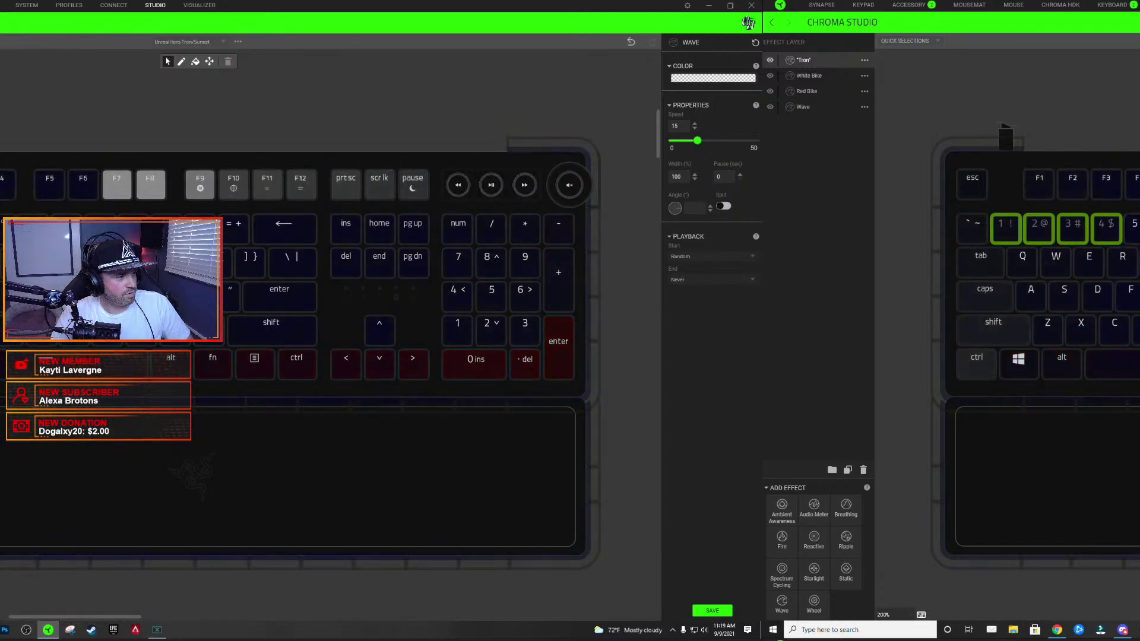
left_click(1059, 265)
left_click(1062, 297)
left_click(1049, 330)
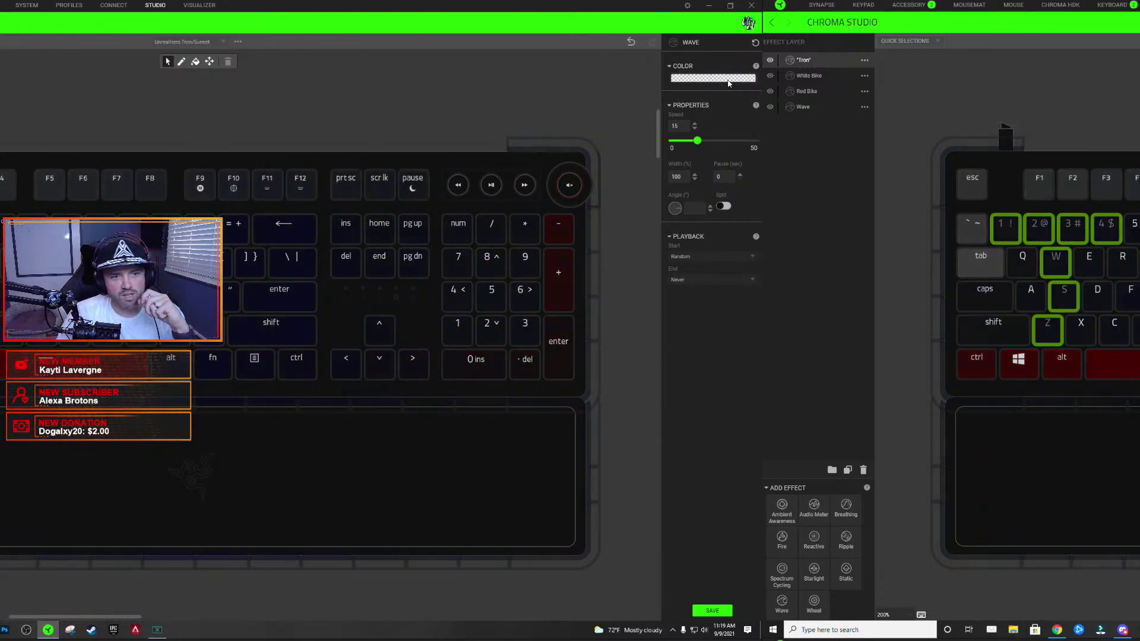
- Give the T keys a five-stop wave gradient with the first four stops transparent and the last one white
left_click(705, 79)
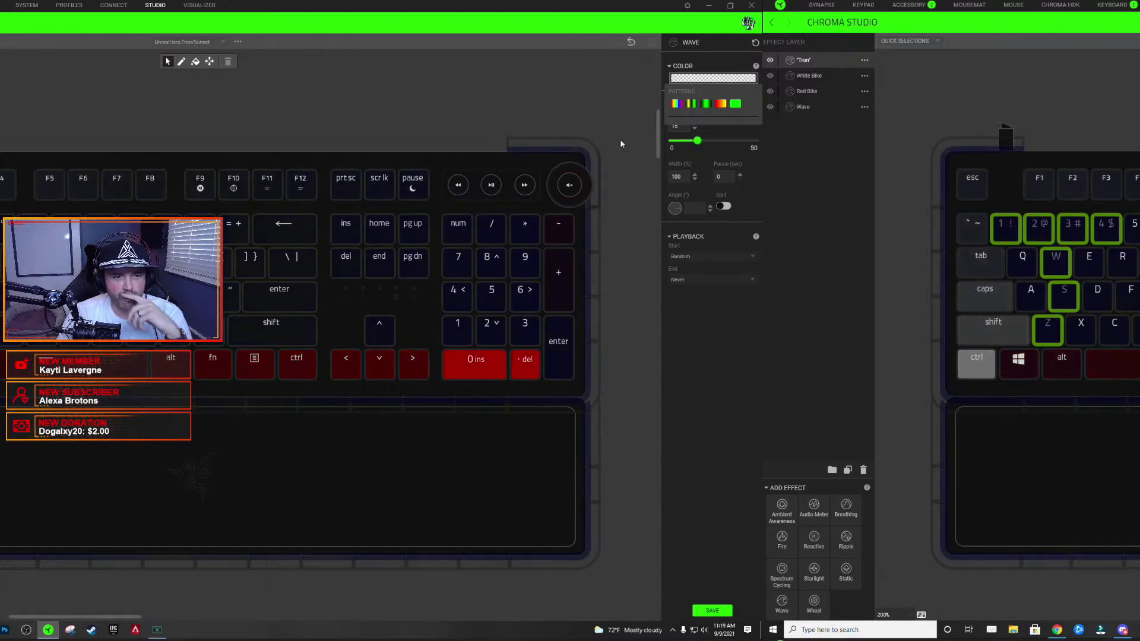
left_click(714, 79)
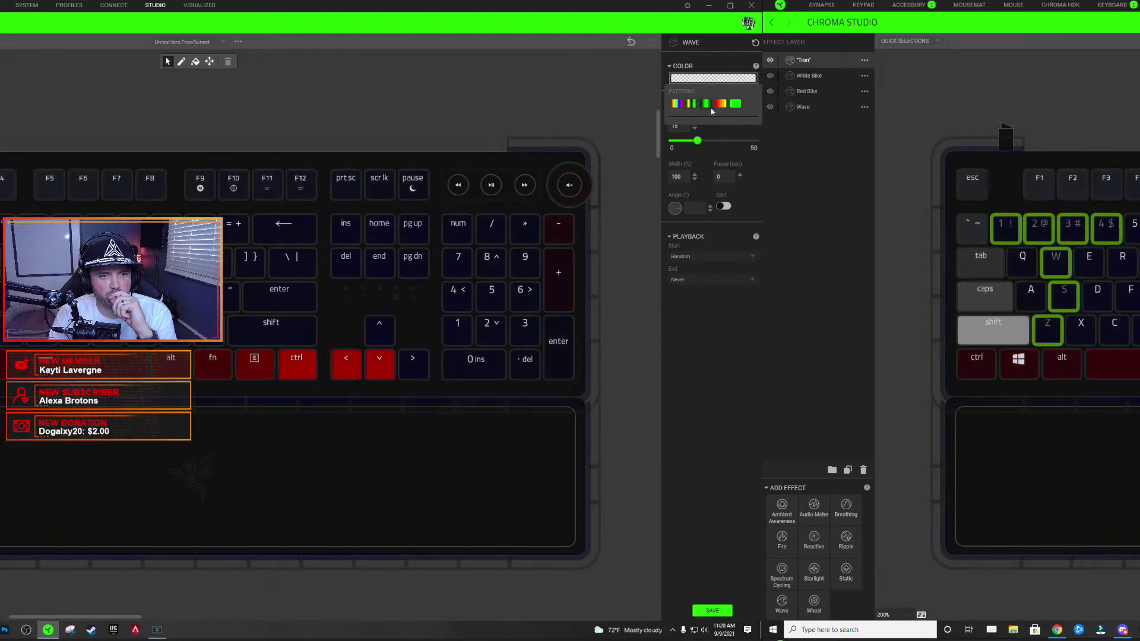
left_click(704, 103)
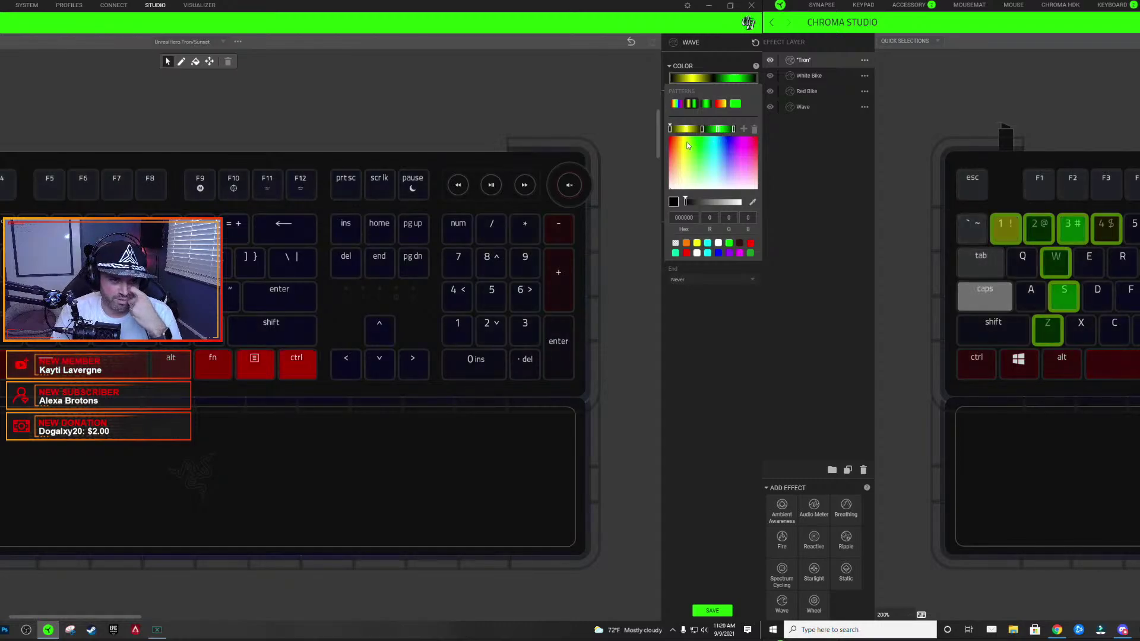
left_click(675, 244)
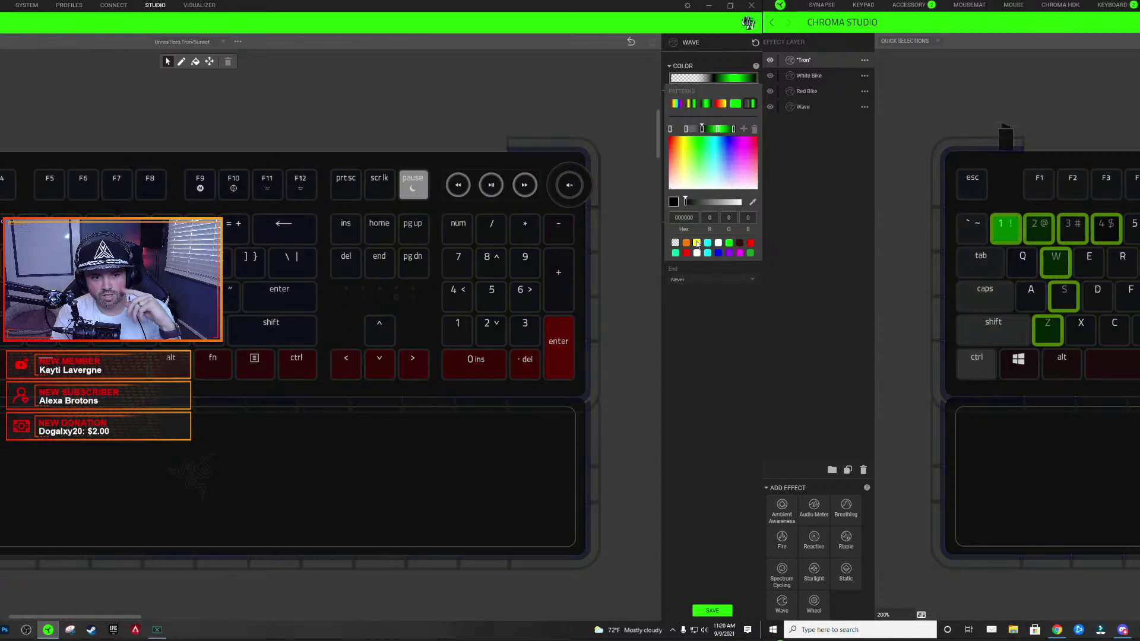
left_click(675, 243)
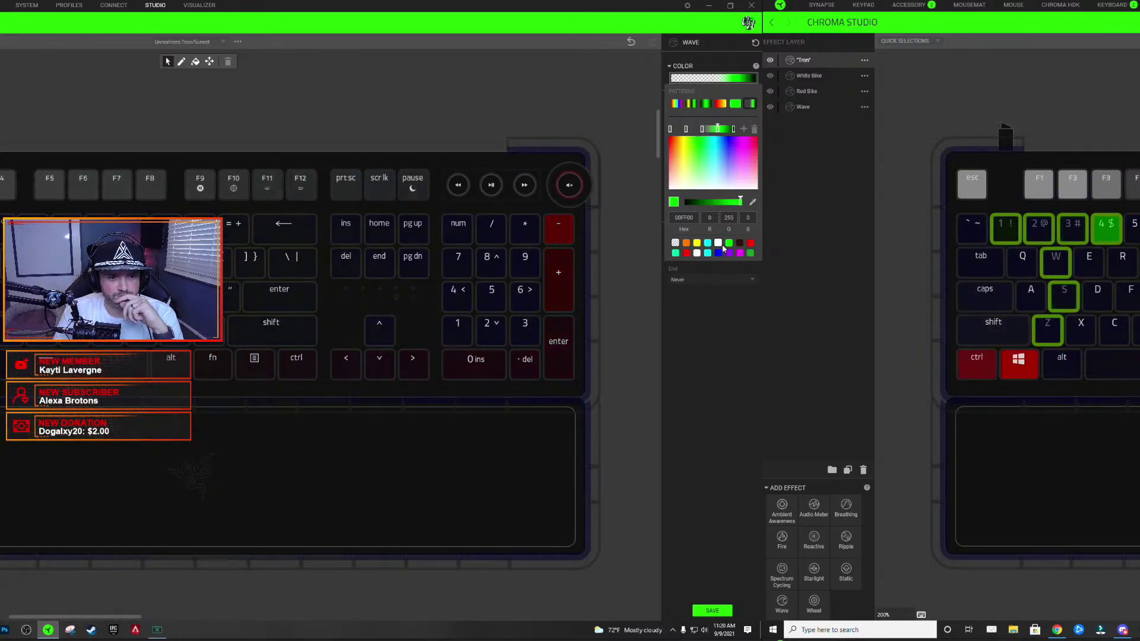
left_click(675, 242)
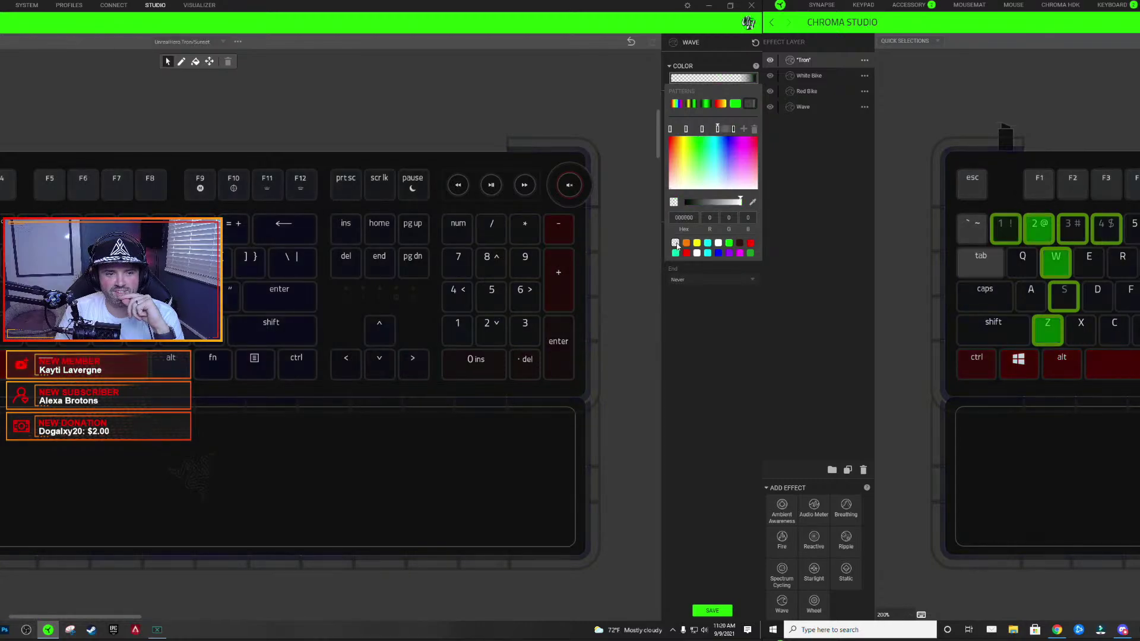
left_click(733, 130)
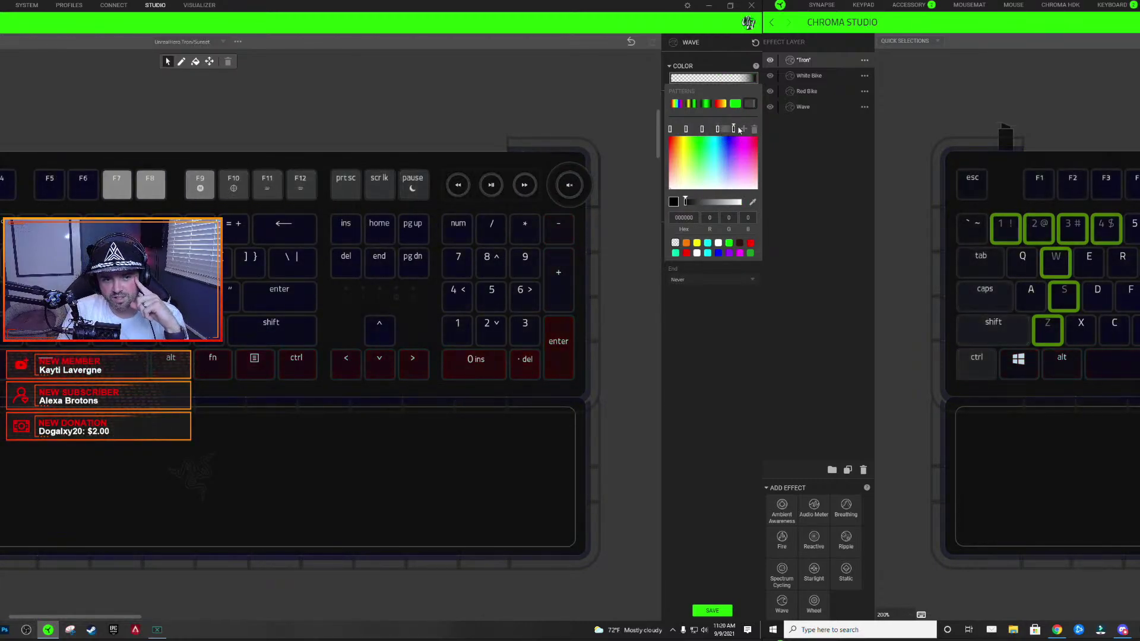
left_click(717, 243)
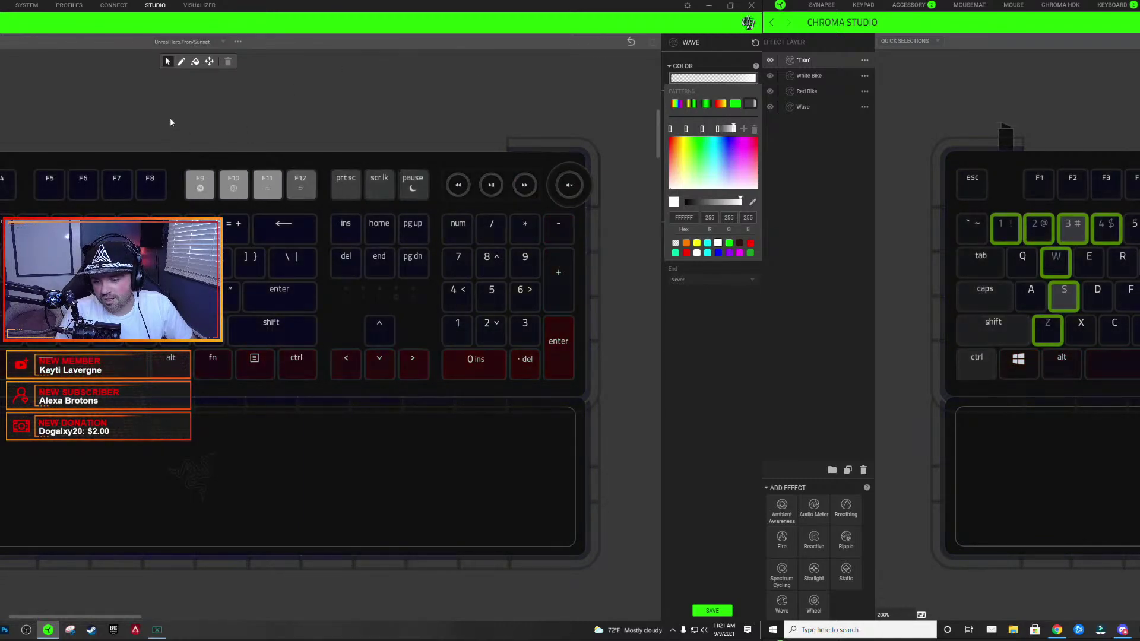
- Set the T keys' wave angle to 180° and width to 200%
left_click(1131, 73)
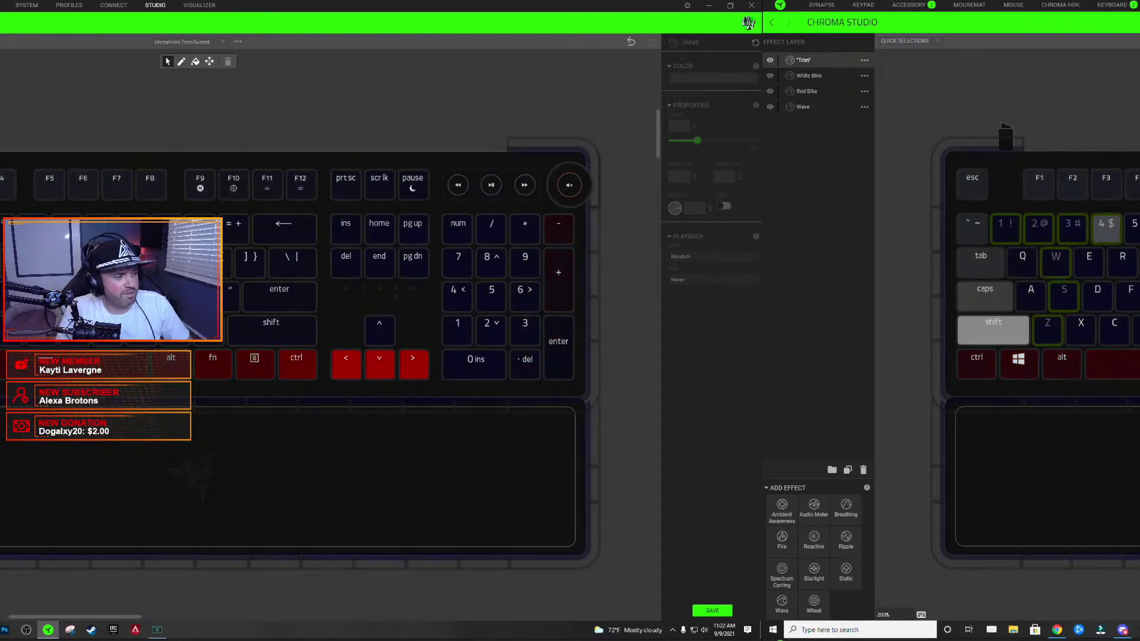
left_click(1041, 235)
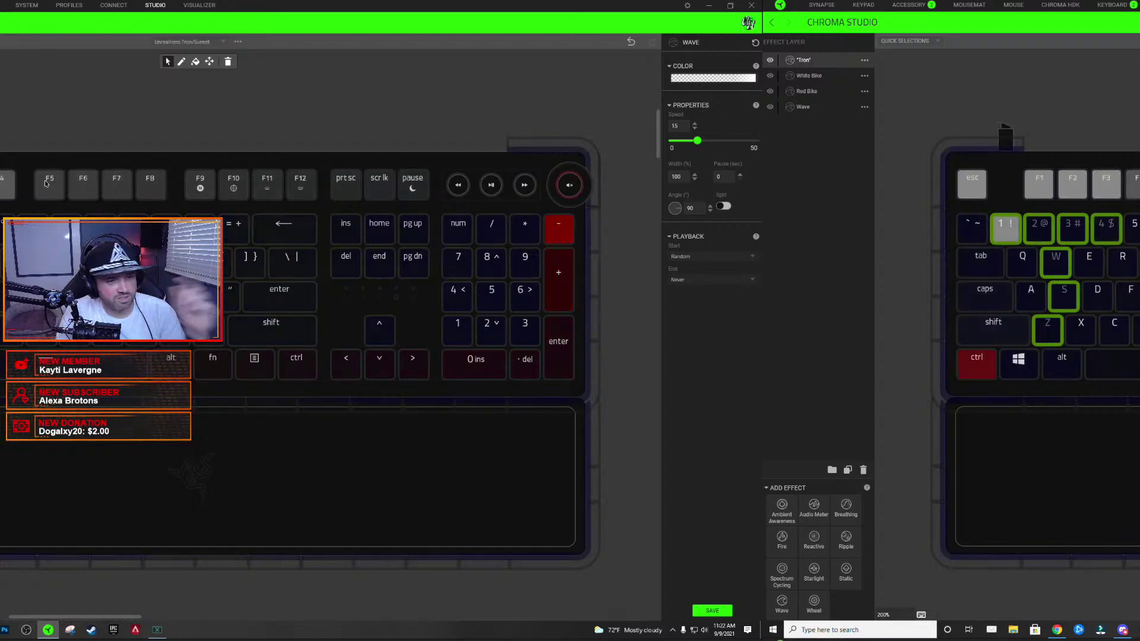
left_click(728, 80)
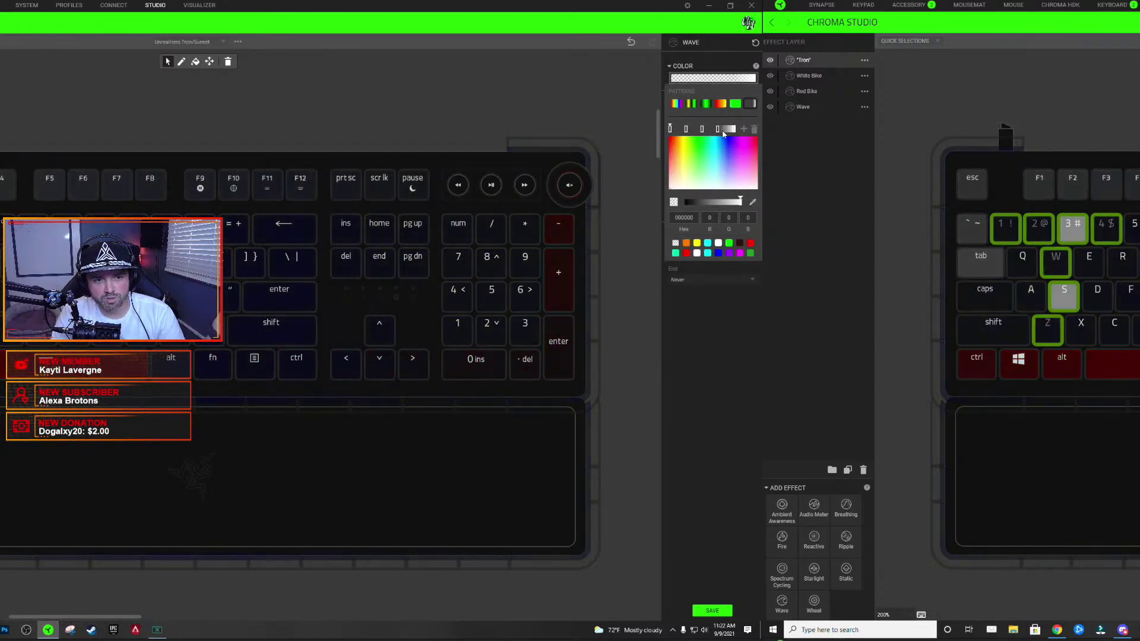
left_click(712, 350)
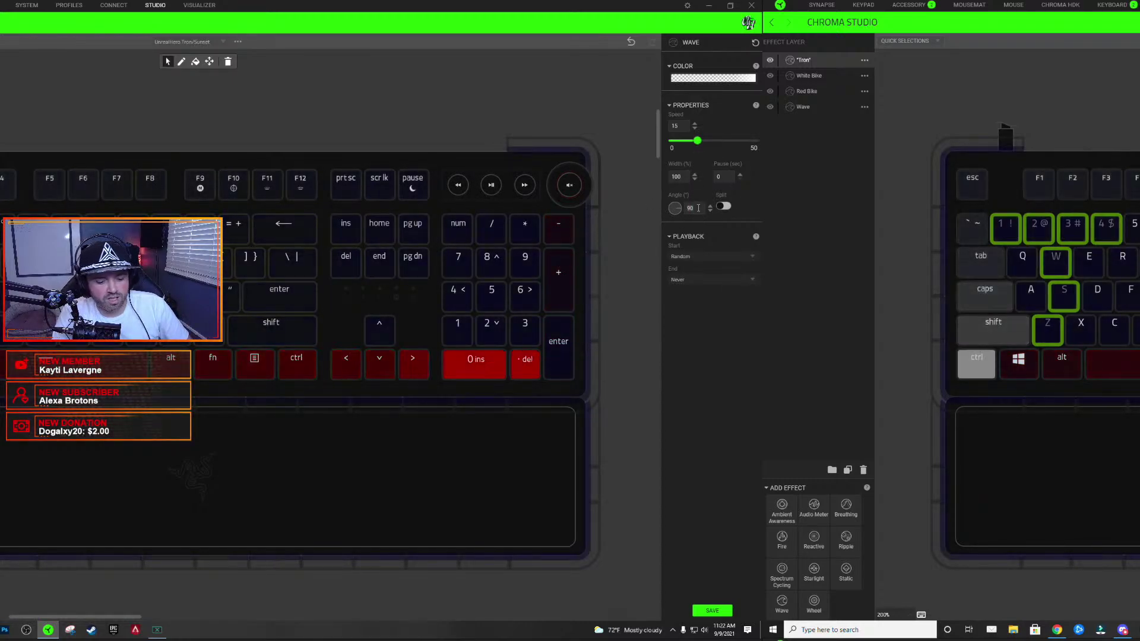
type("0")
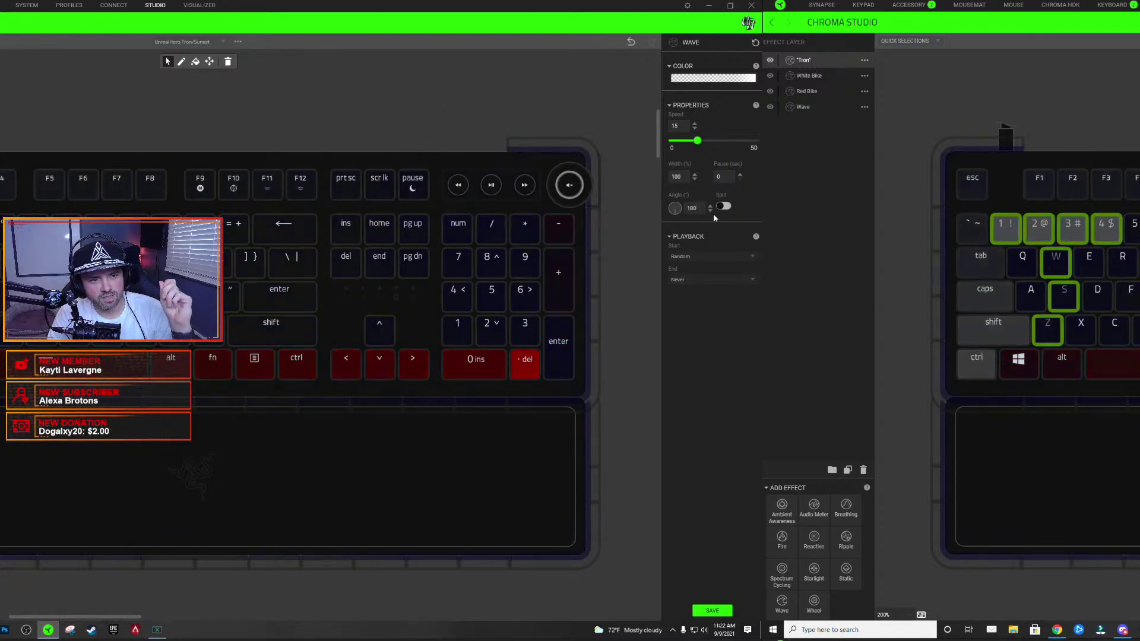
double_click(678, 177)
type("200")
key("Tab")
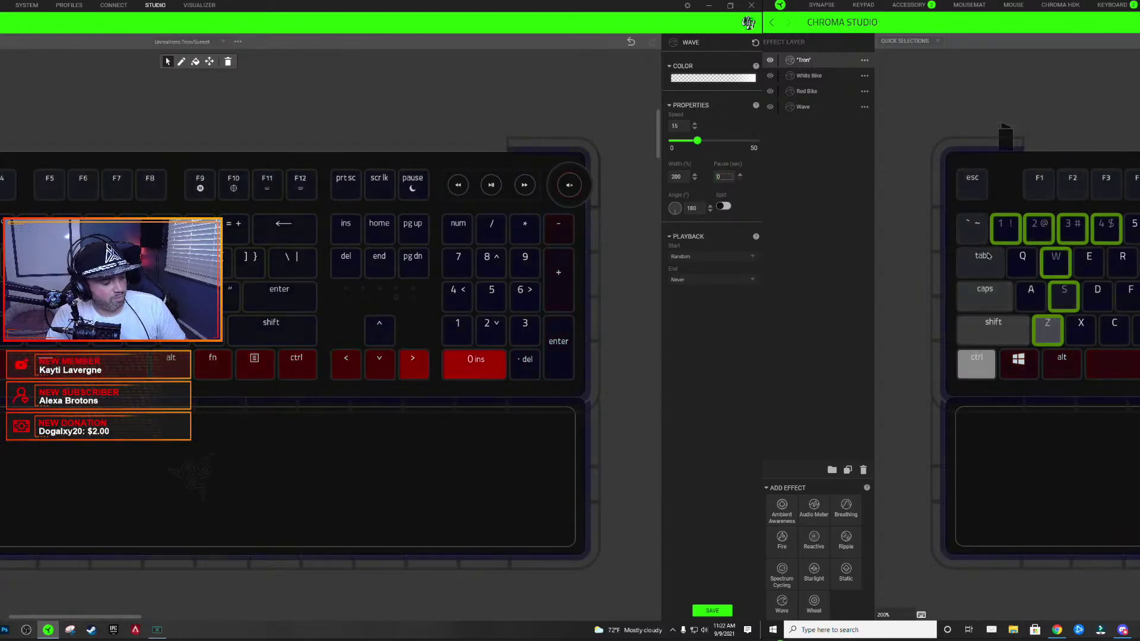
- Set the last colour stop of the T keys' wave gradient to hex FEFEFE
left_click(719, 78)
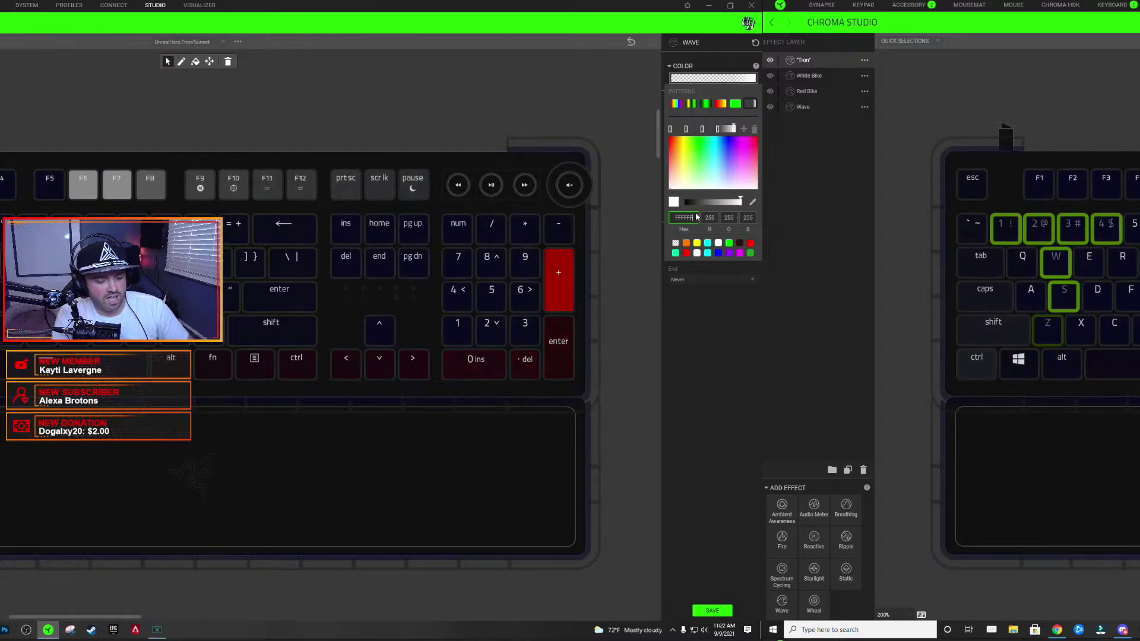
left_click(684, 189)
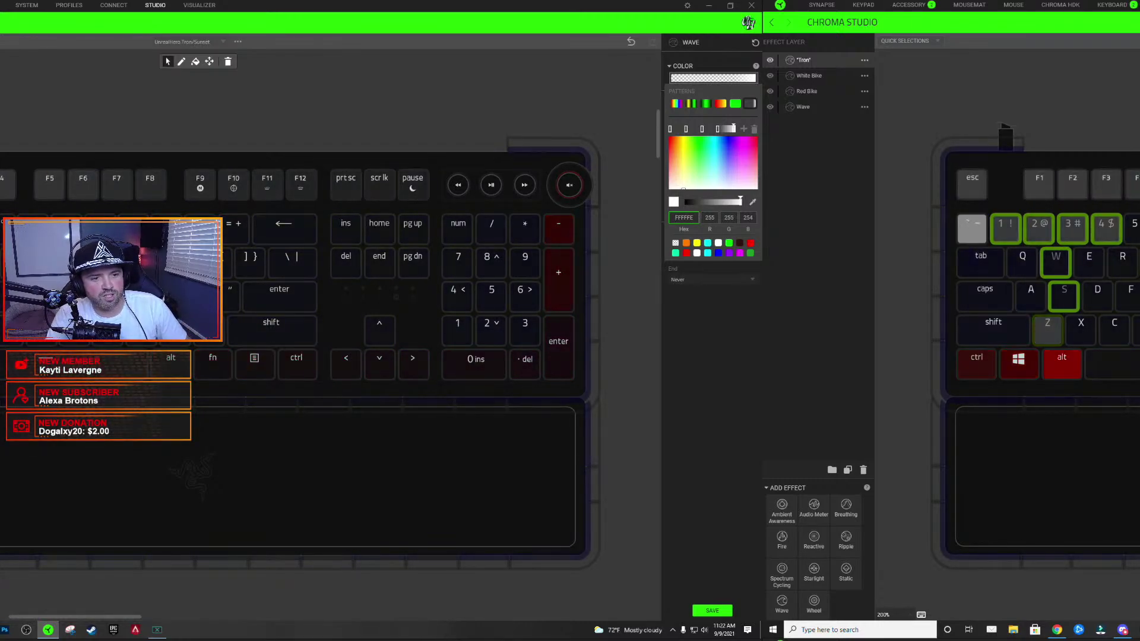
left_click(722, 363)
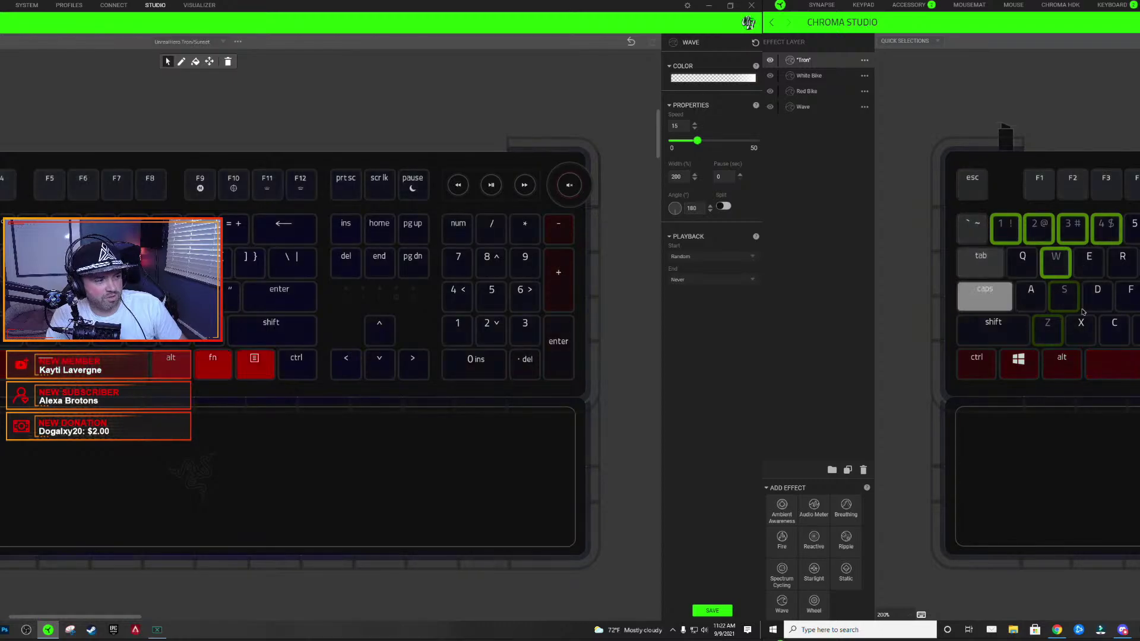
left_click(751, 81)
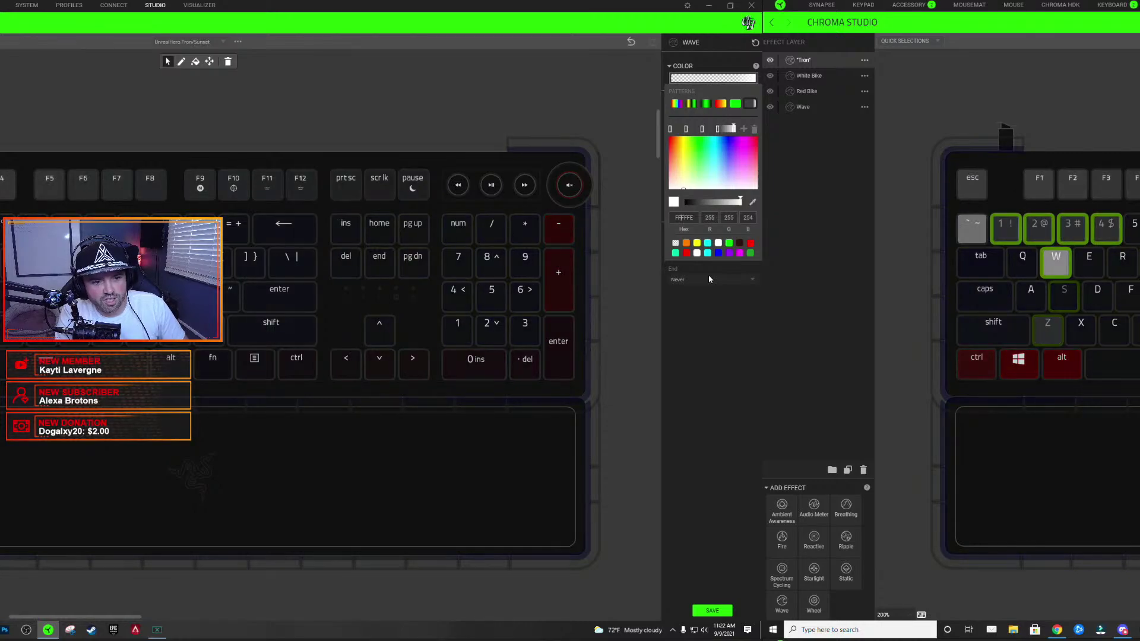
type("E")
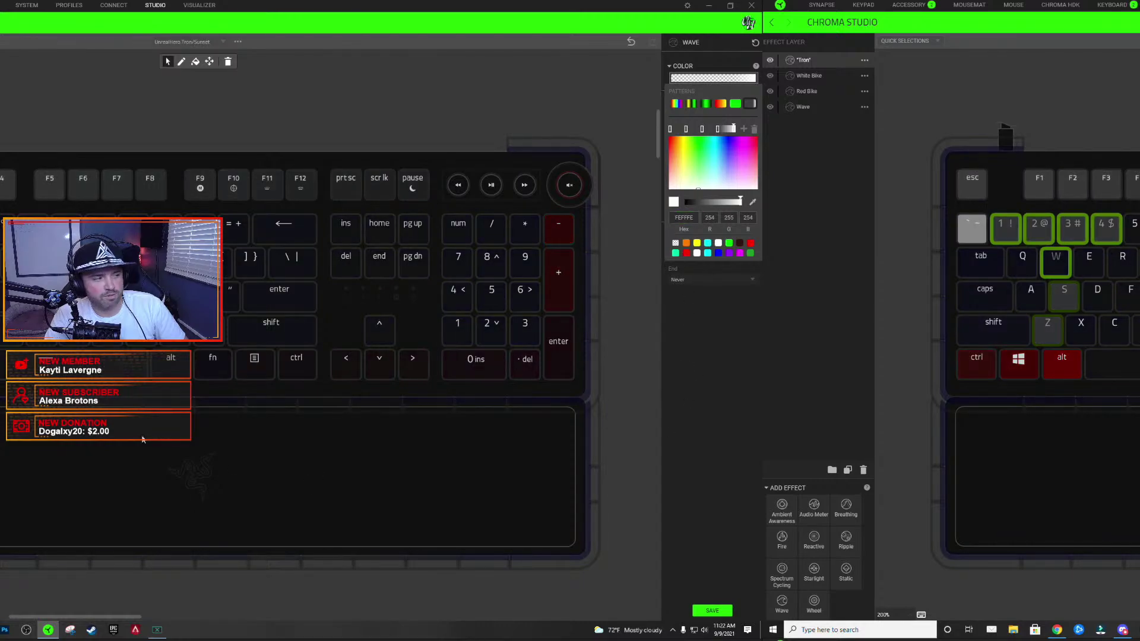
left_click(736, 67)
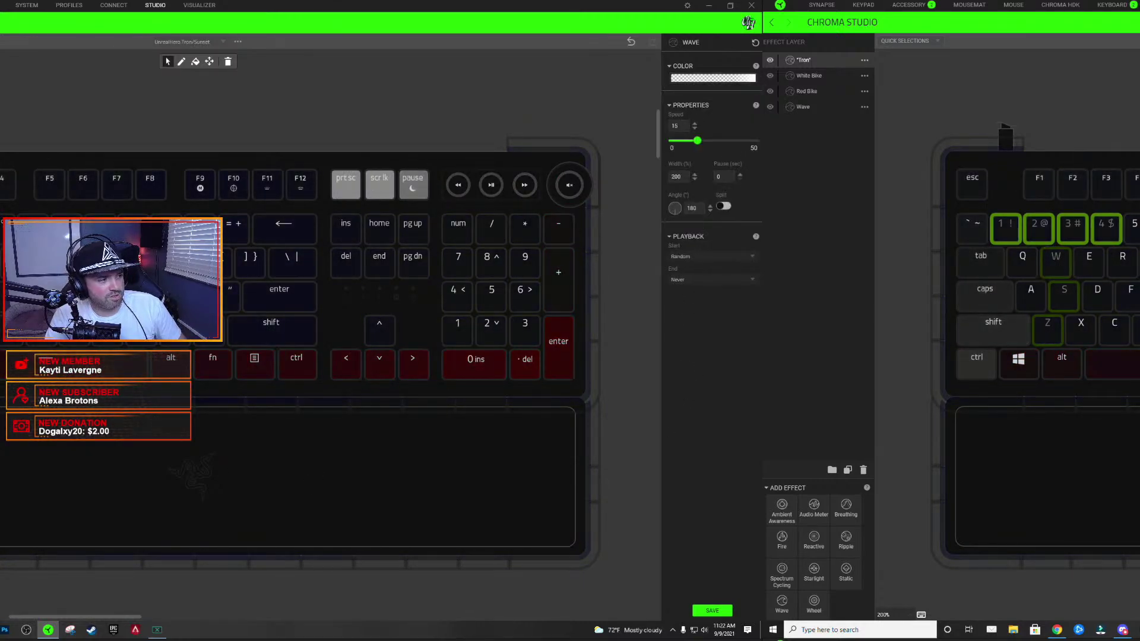
left_click(735, 77)
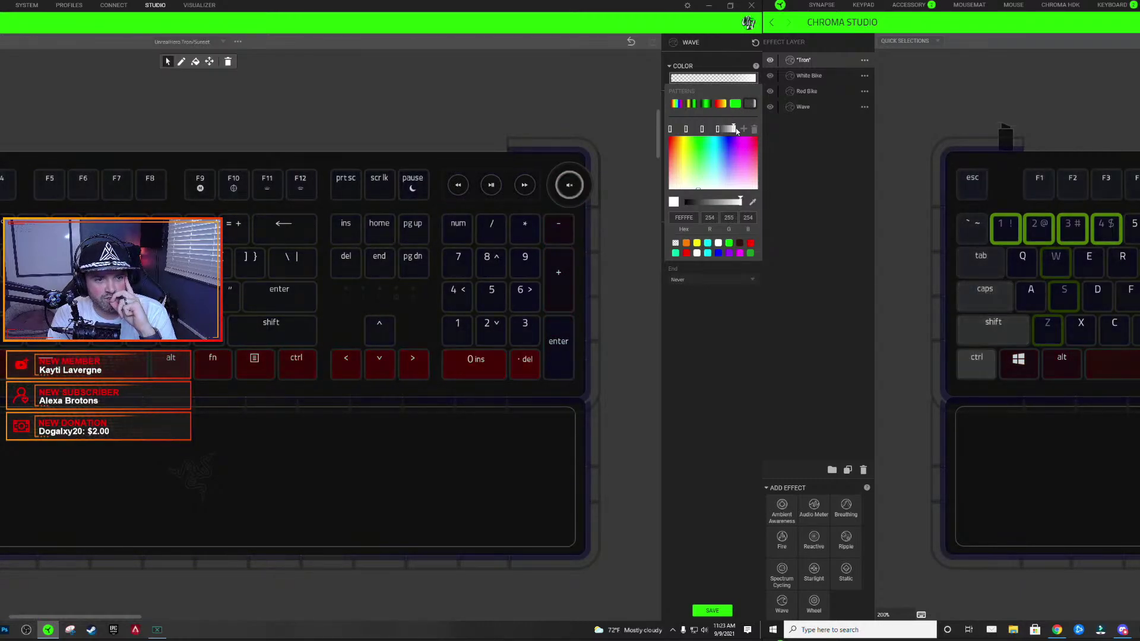
left_click(697, 253)
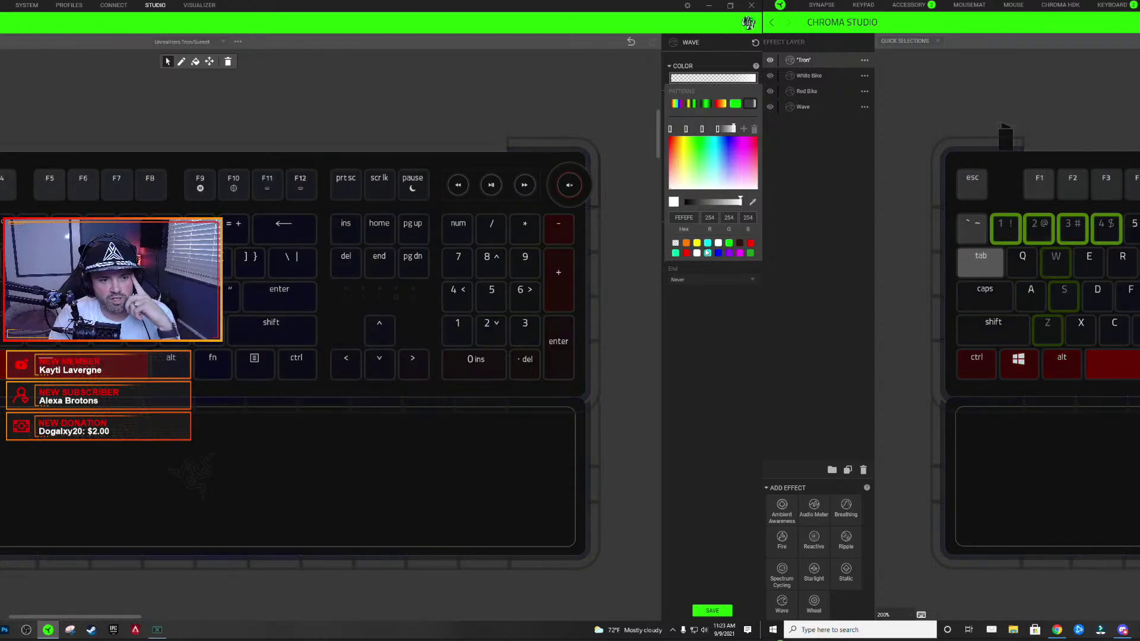
left_click(686, 219)
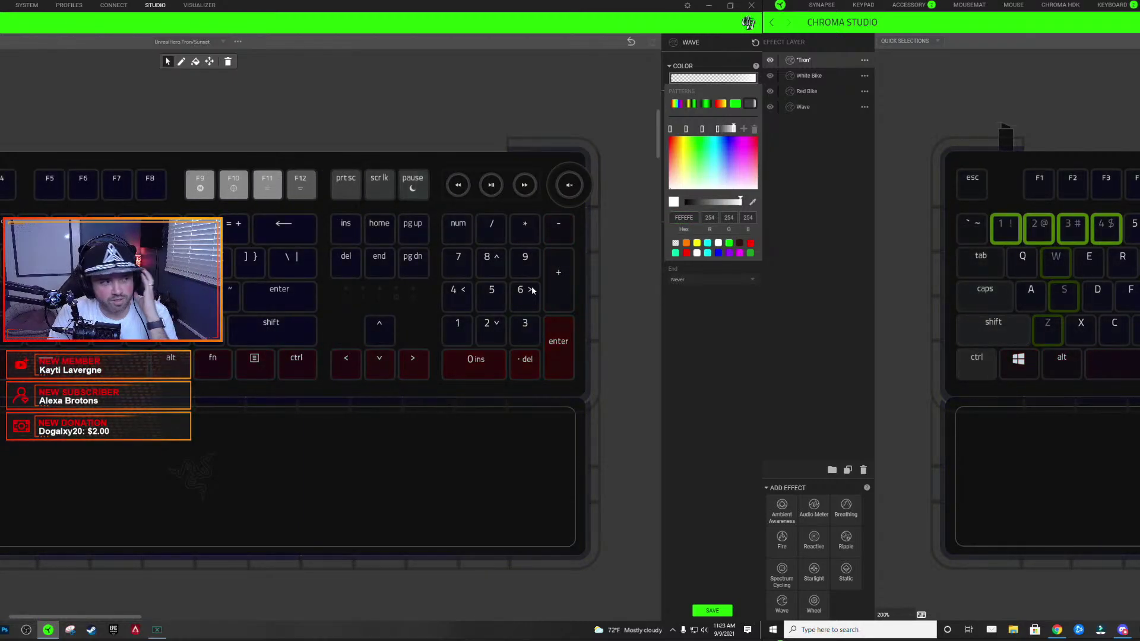
left_click(697, 344)
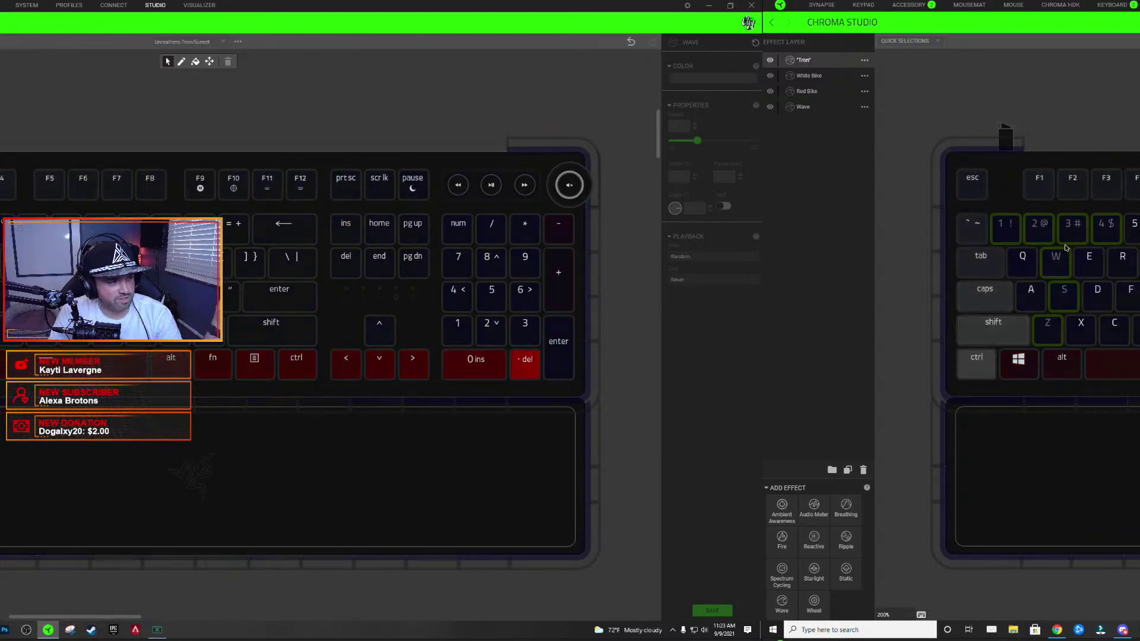
- Change the fourth colour stop of the wave on keys 1 to 4 to white
left_click(156, 113)
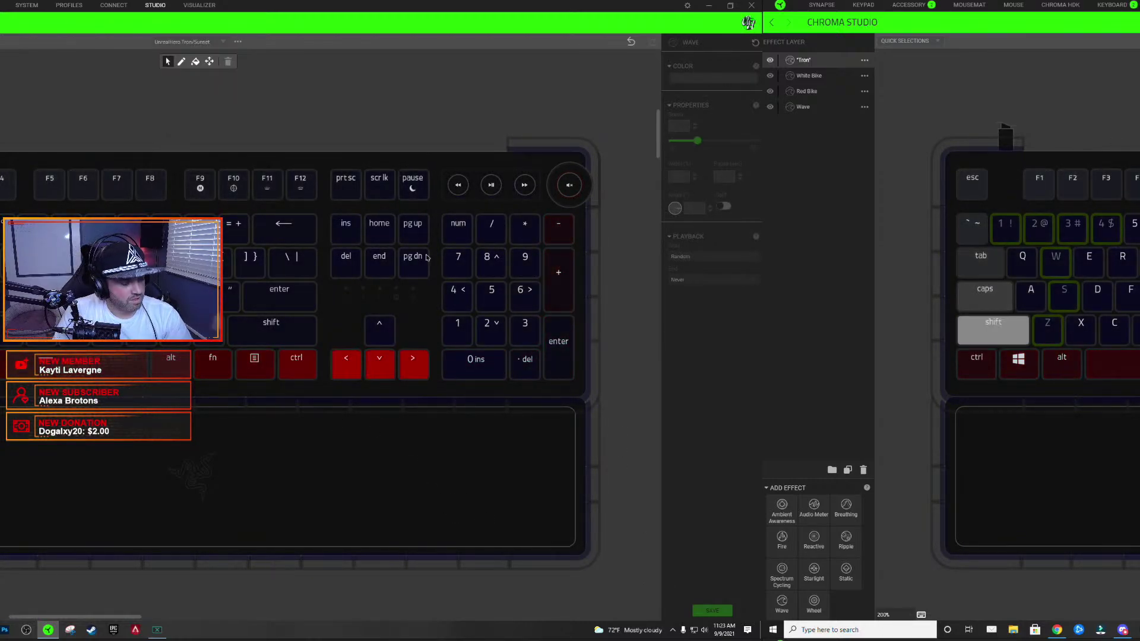
left_click_drag(1111, 230, 1005, 230)
left_click(712, 78)
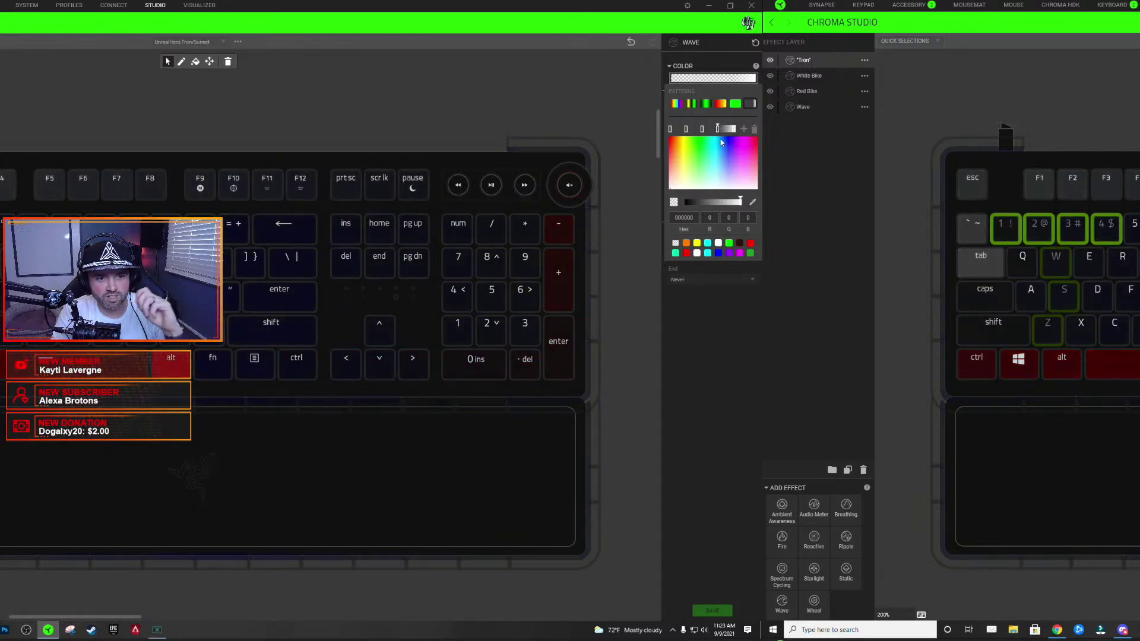
left_click(718, 242)
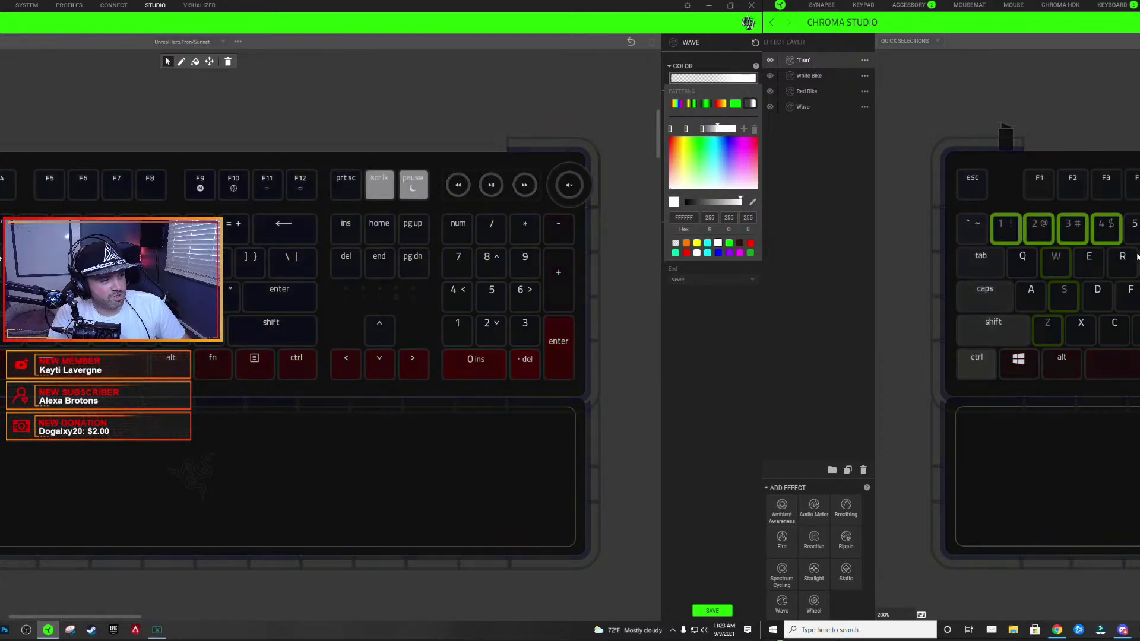
- Compare the wave colour settings of the W, S and Z keys with those of keys 1 to 4
left_click_drag(1058, 259, 1051, 335)
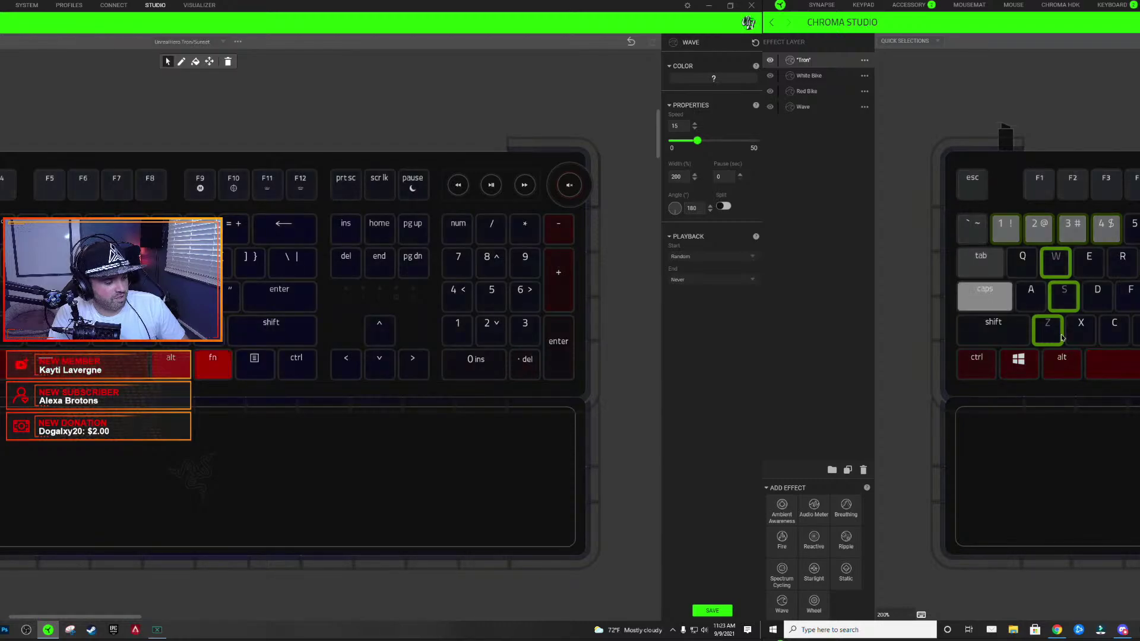
left_click(1062, 268)
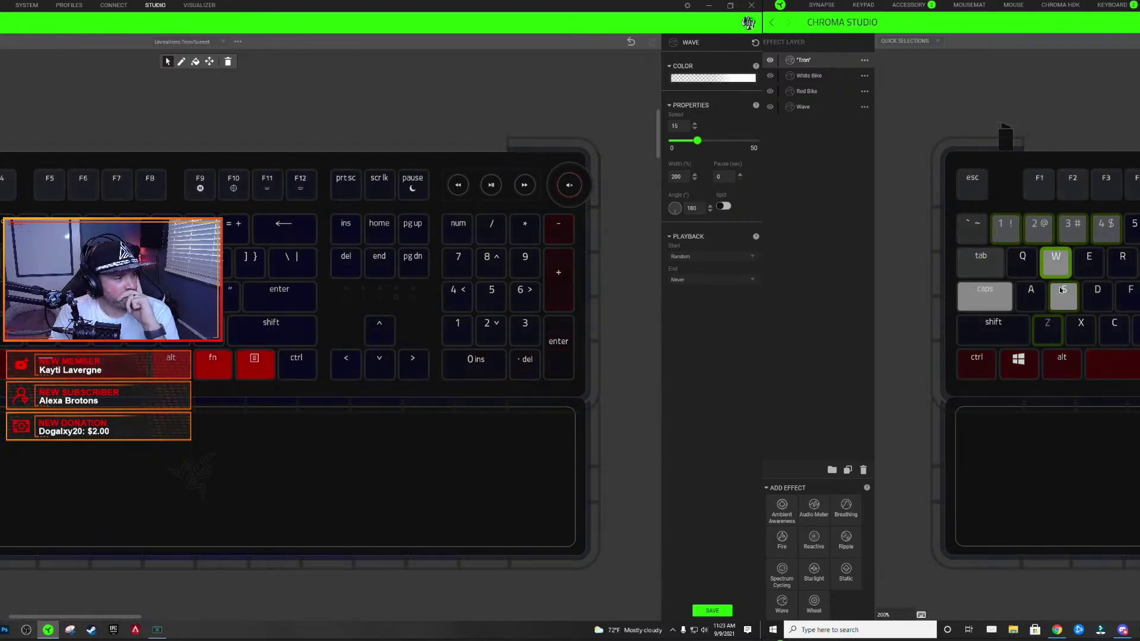
left_click(1047, 329)
double_click(1013, 229)
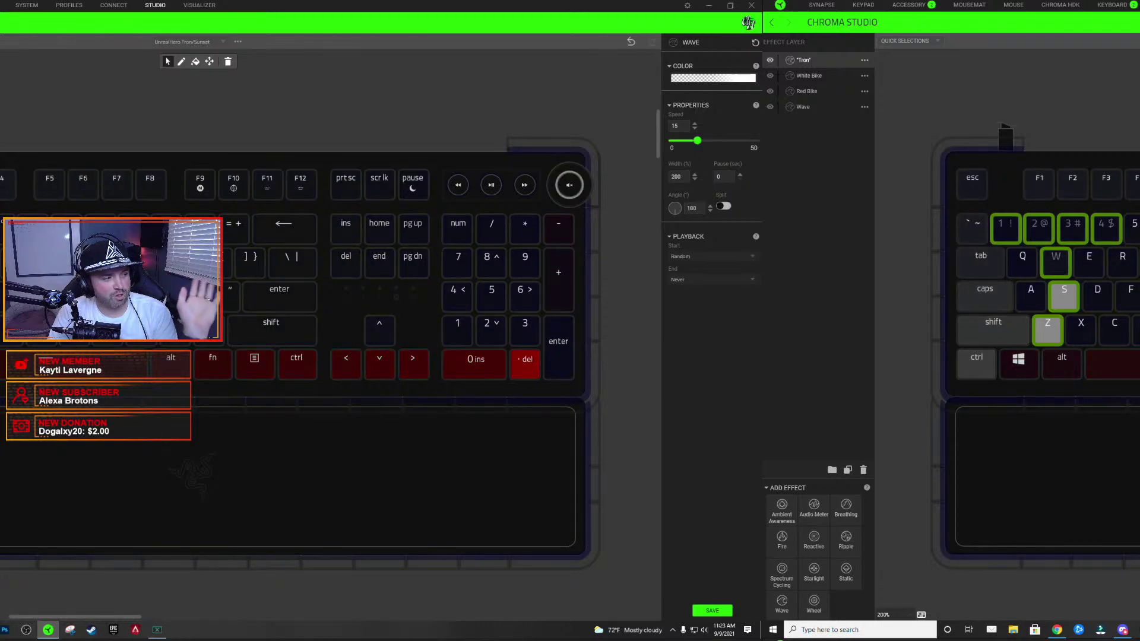
left_click(677, 78)
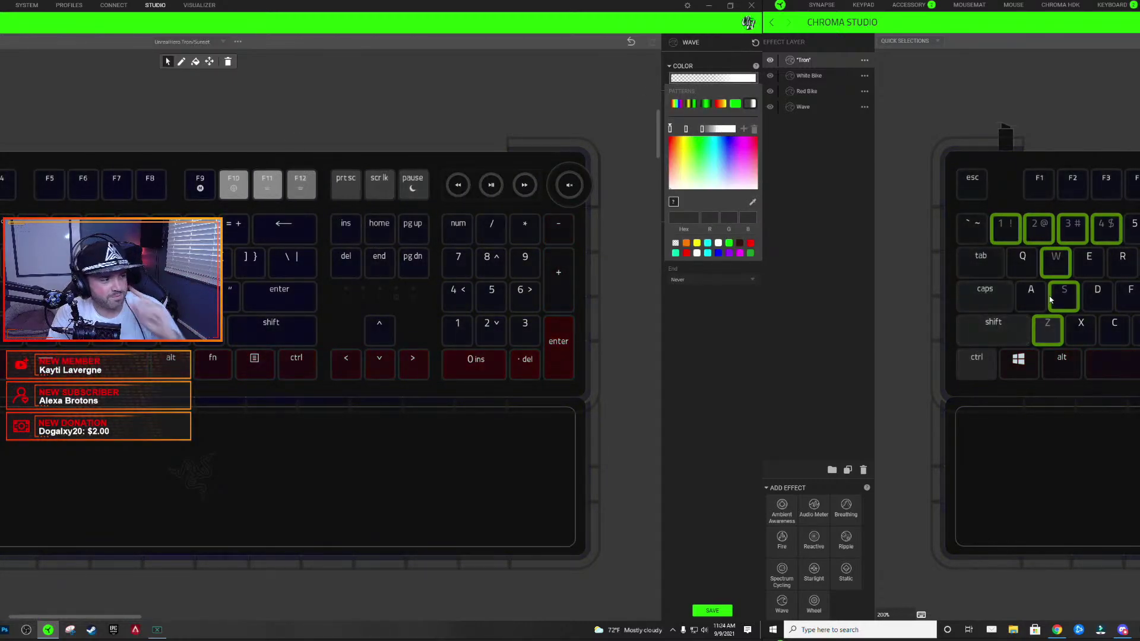
left_click(1049, 336)
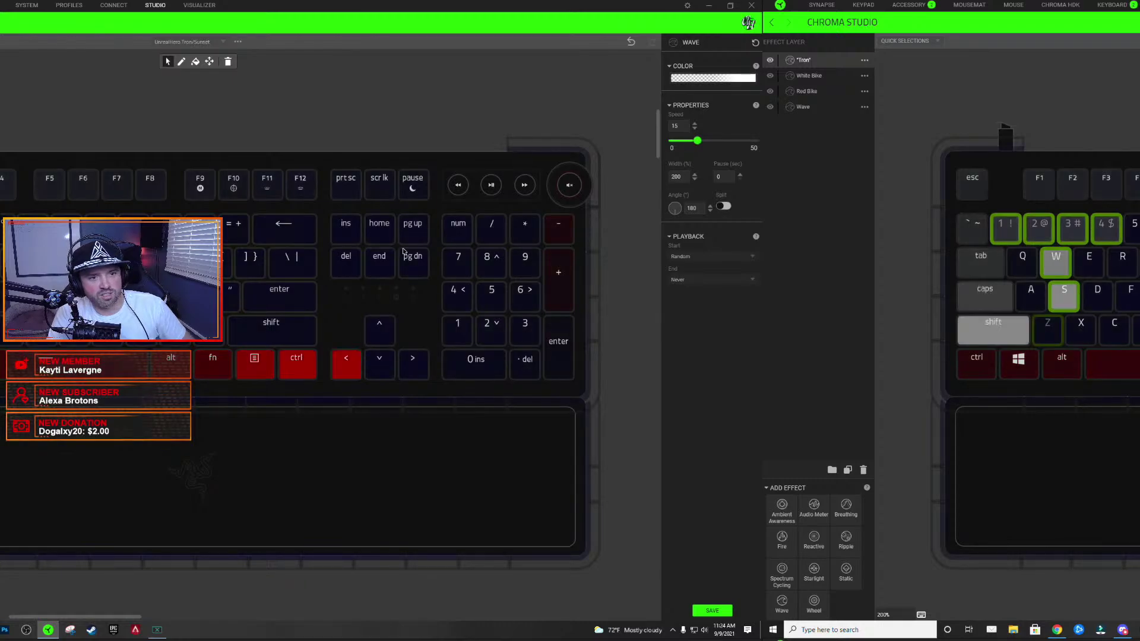
- Inspect the first and fourth colour stops of the wave gradient on the T keys
left_click(728, 78)
left_click(720, 129)
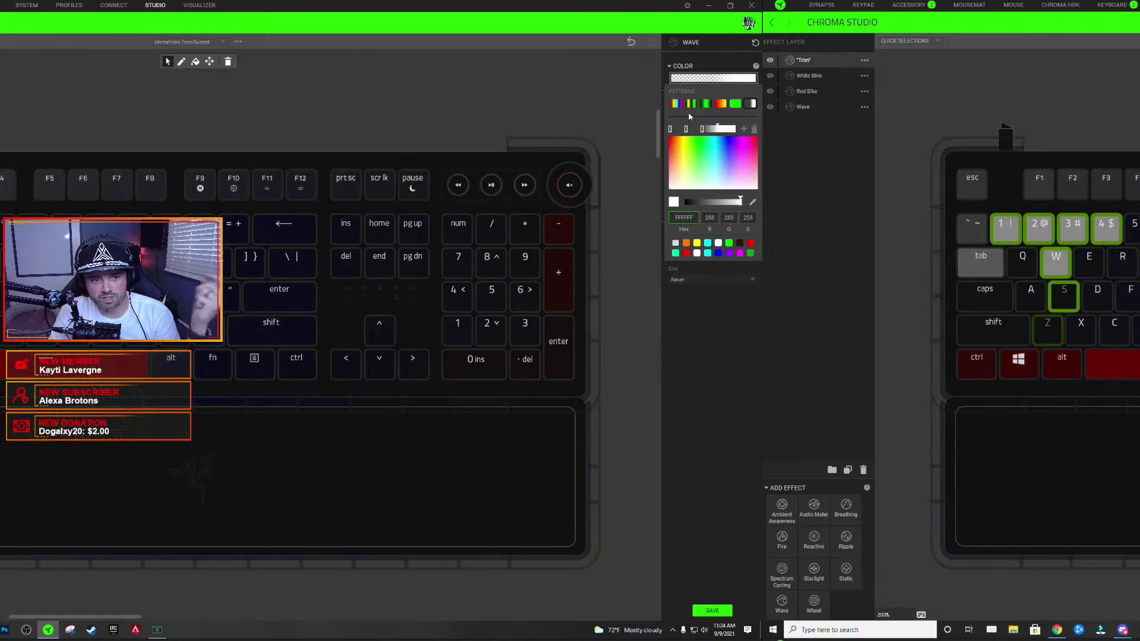
left_click(670, 128)
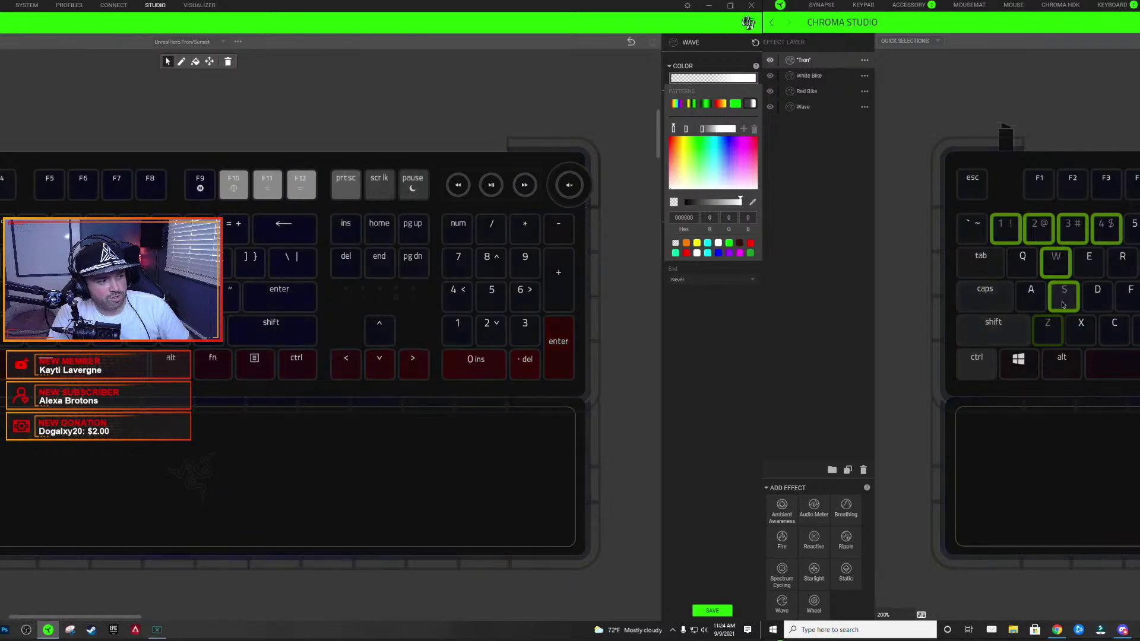
left_click(700, 79)
left_click(701, 79)
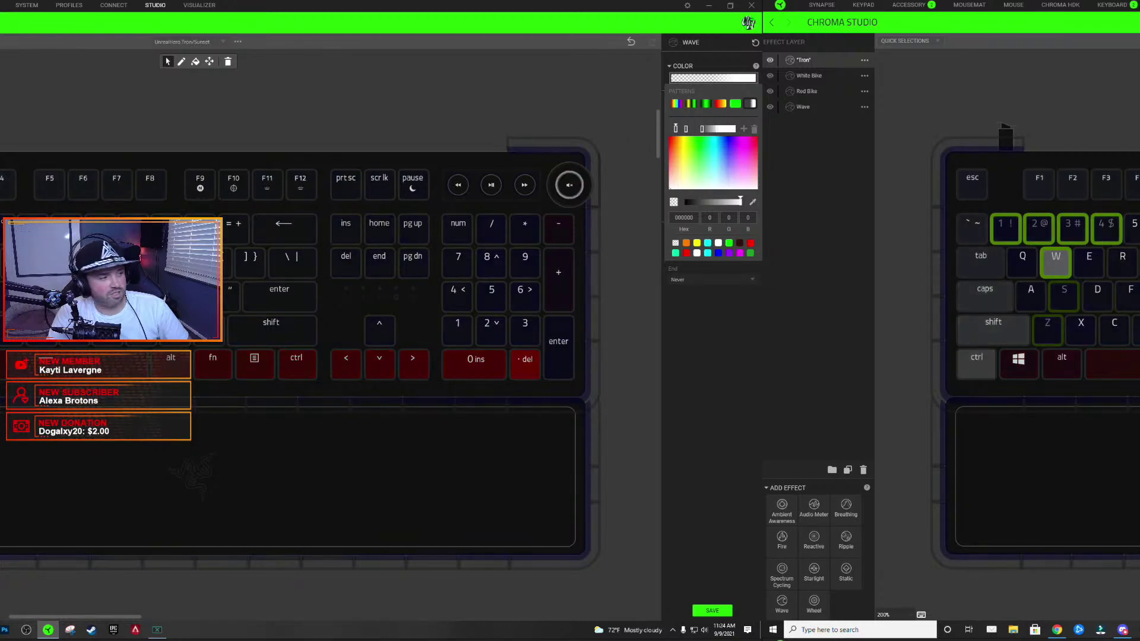
left_click(1056, 264)
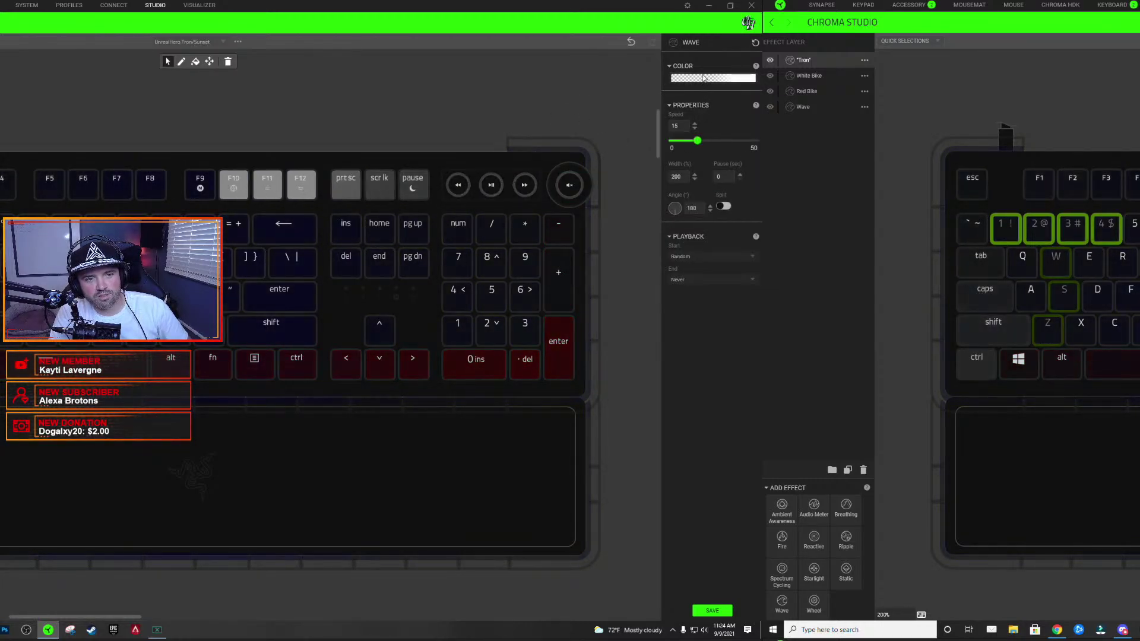
left_click(682, 77)
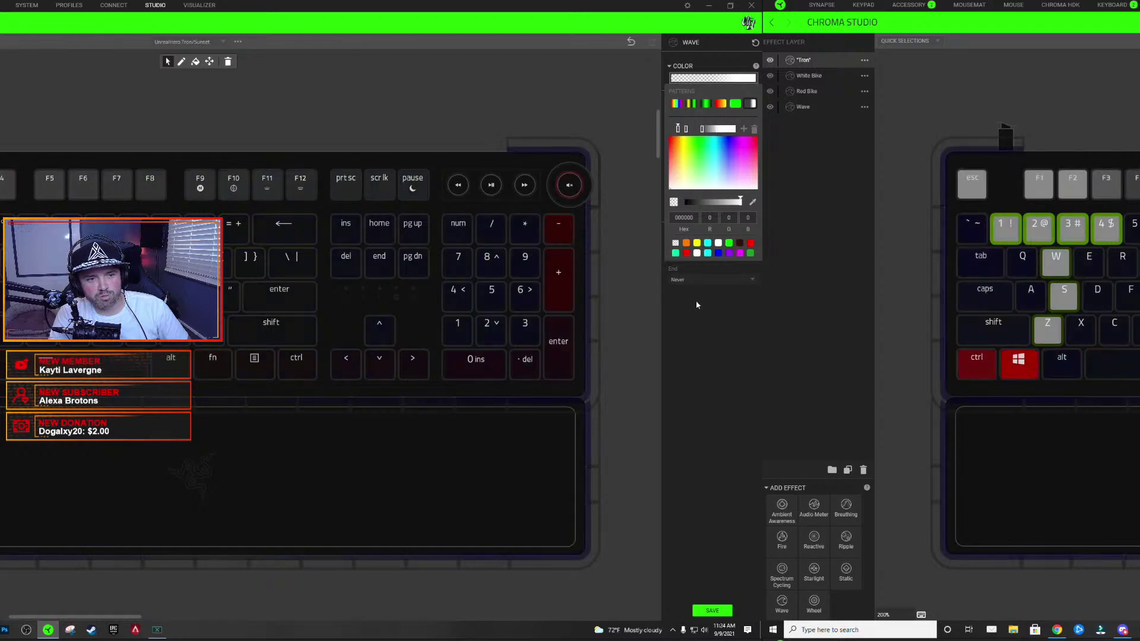
left_click(714, 353)
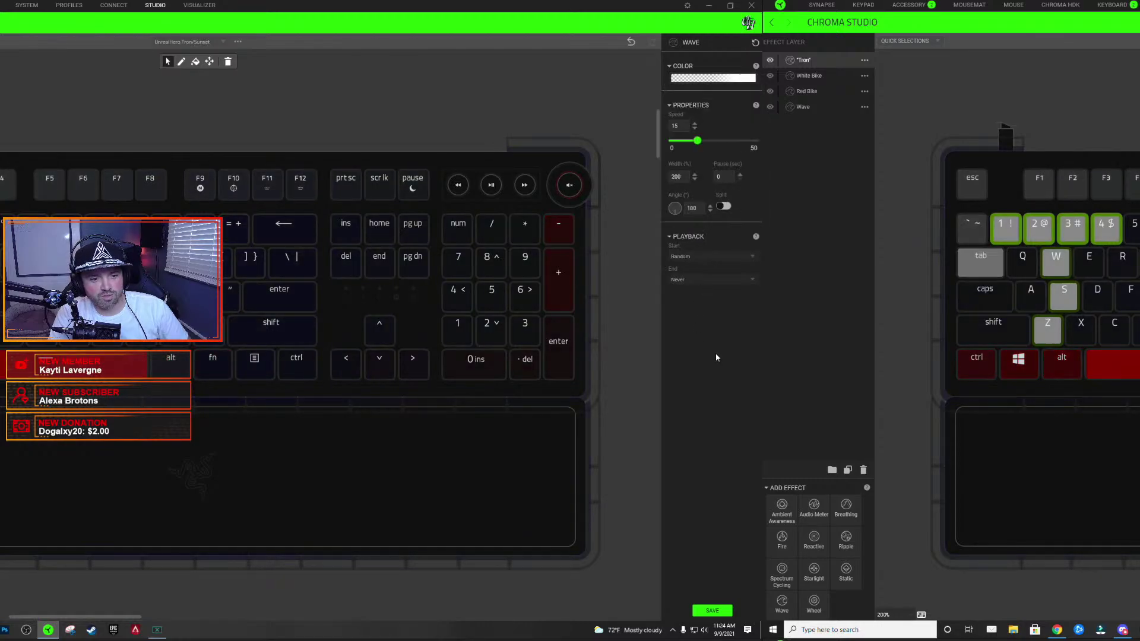
left_click(582, 102)
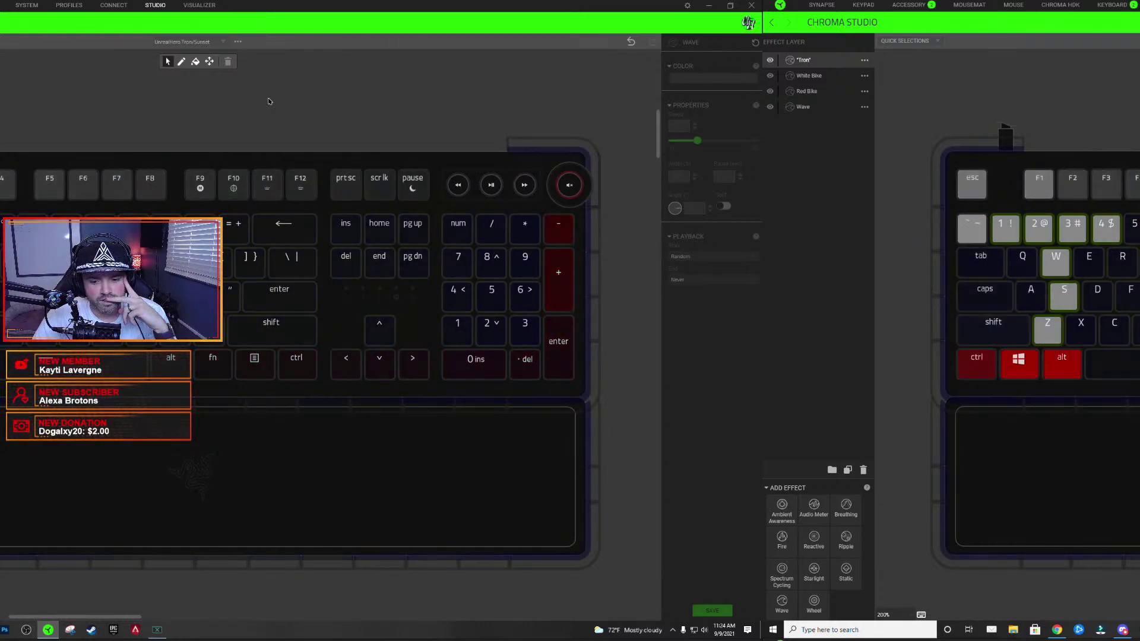
- Switch to Discord and browse the profile posts in the live channel
left_click(1122, 630)
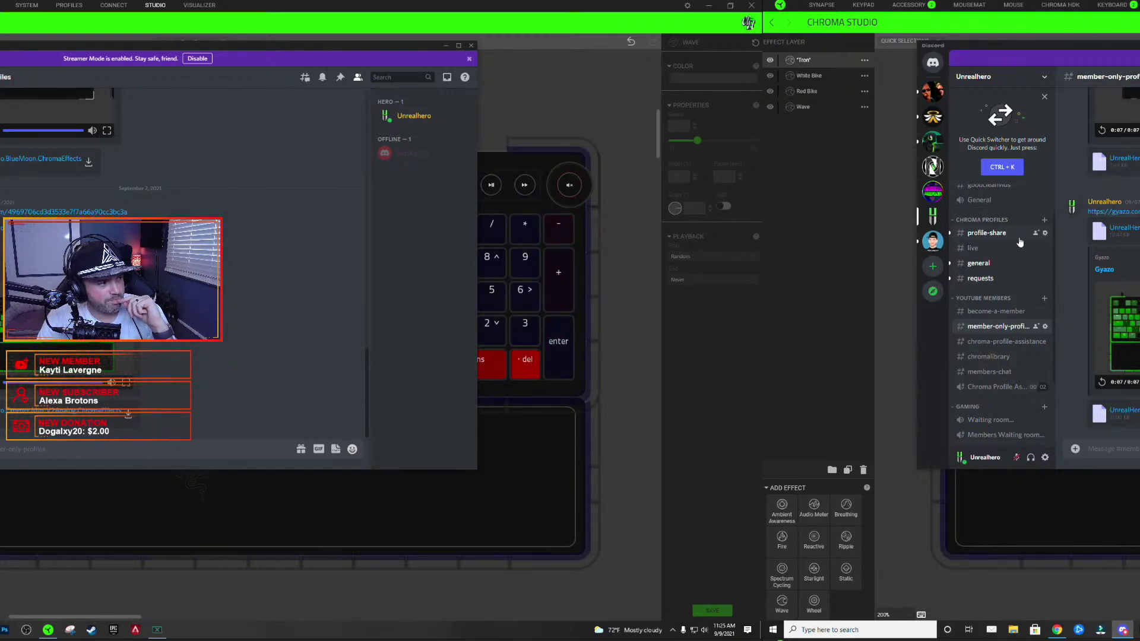
left_click(983, 249)
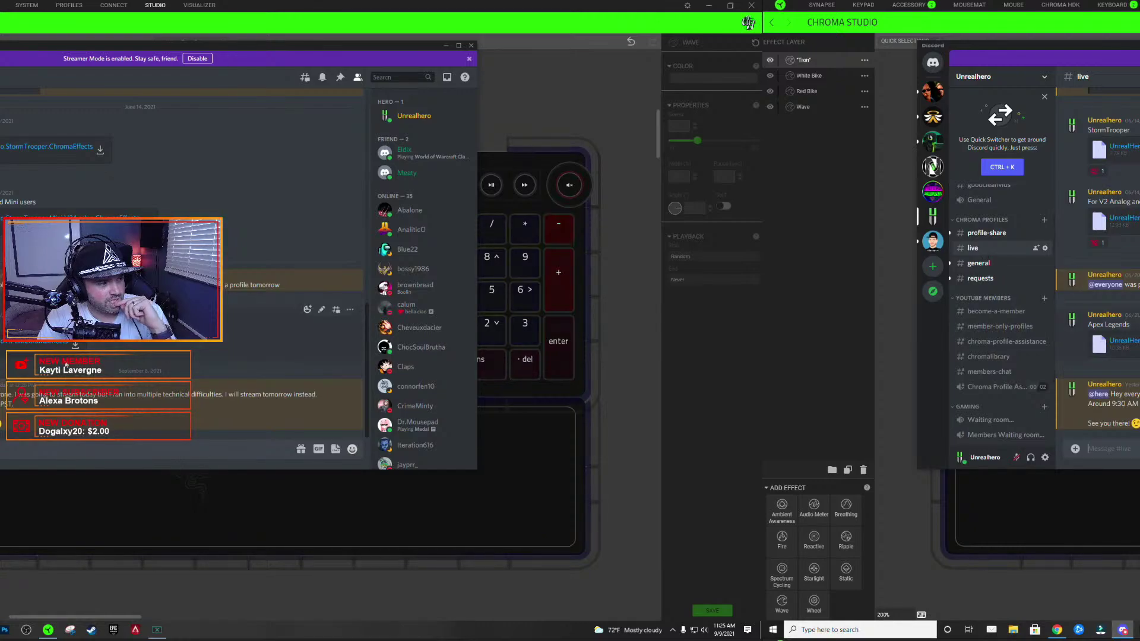
scroll(243, 242, "up", 5)
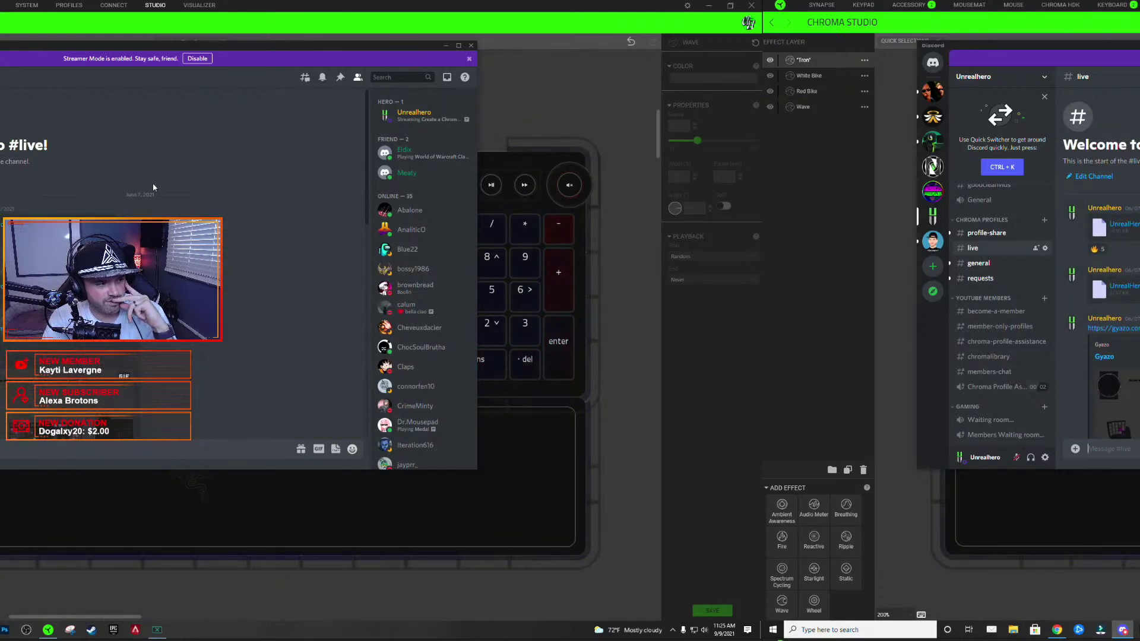
scroll(153, 187, "down", 3)
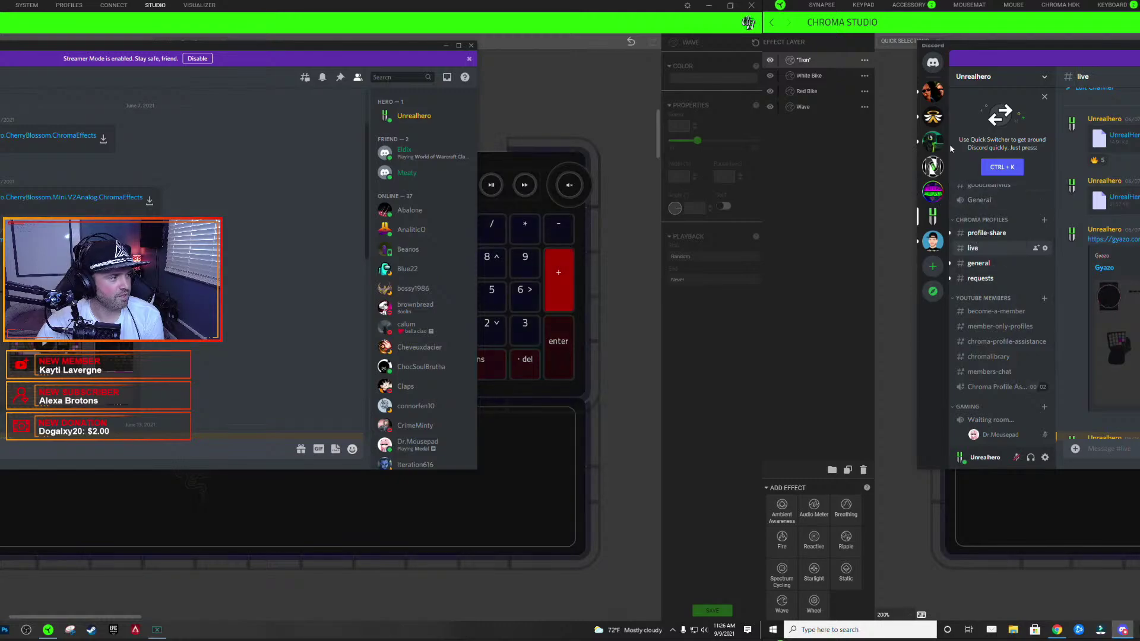
- Open the Chroma Profiles server and look through its member list
left_click(934, 200)
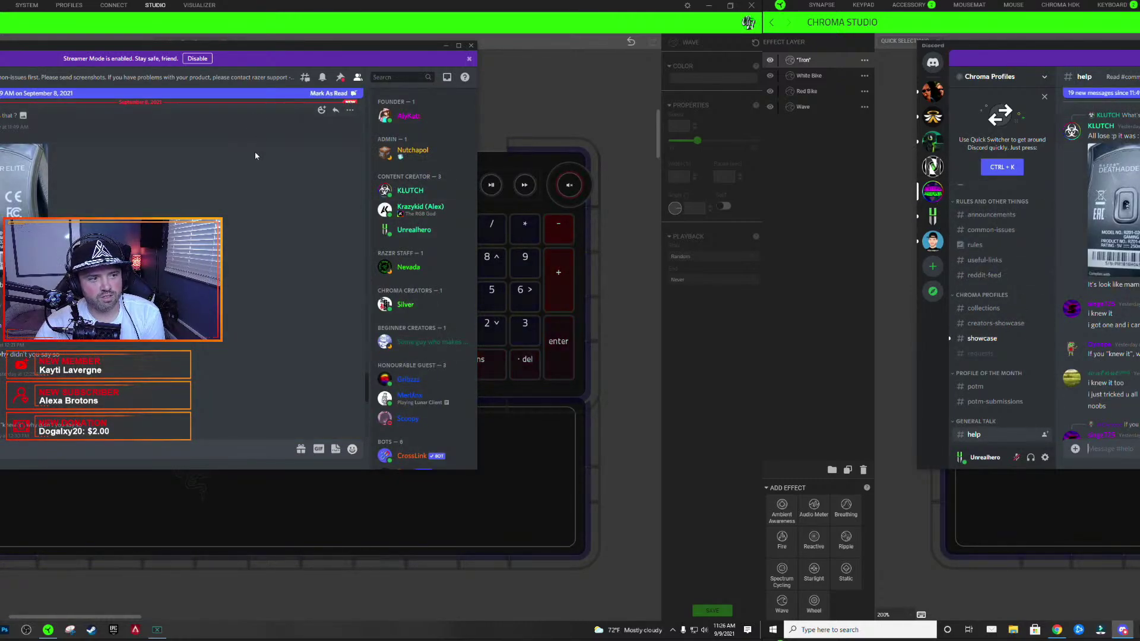
scroll(447, 326, "down", 3)
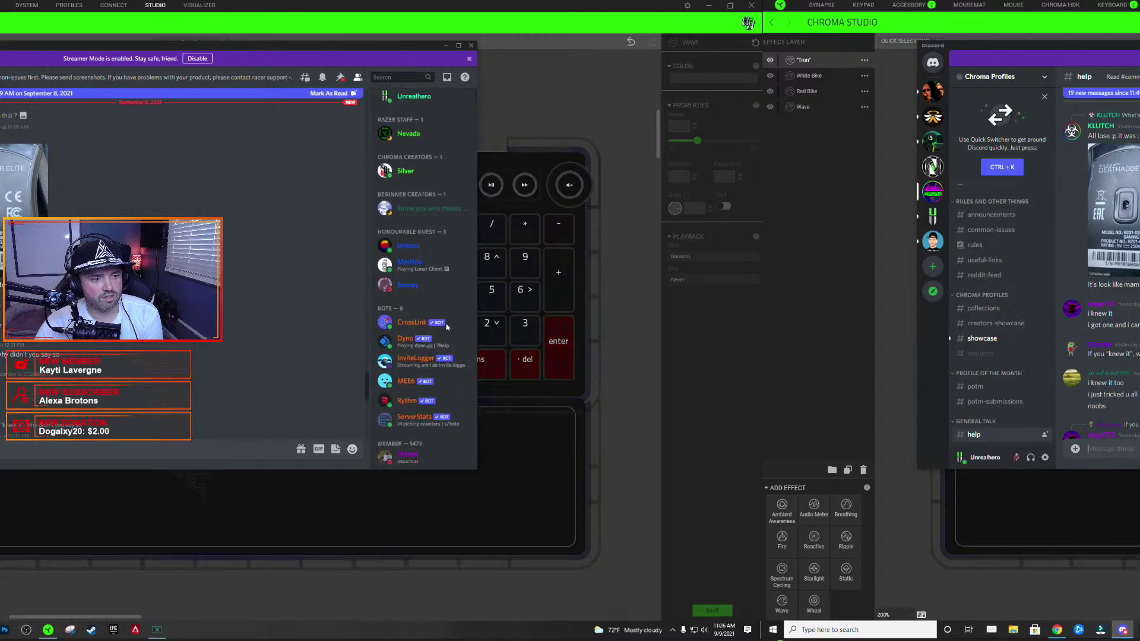
scroll(446, 329, "down", 2)
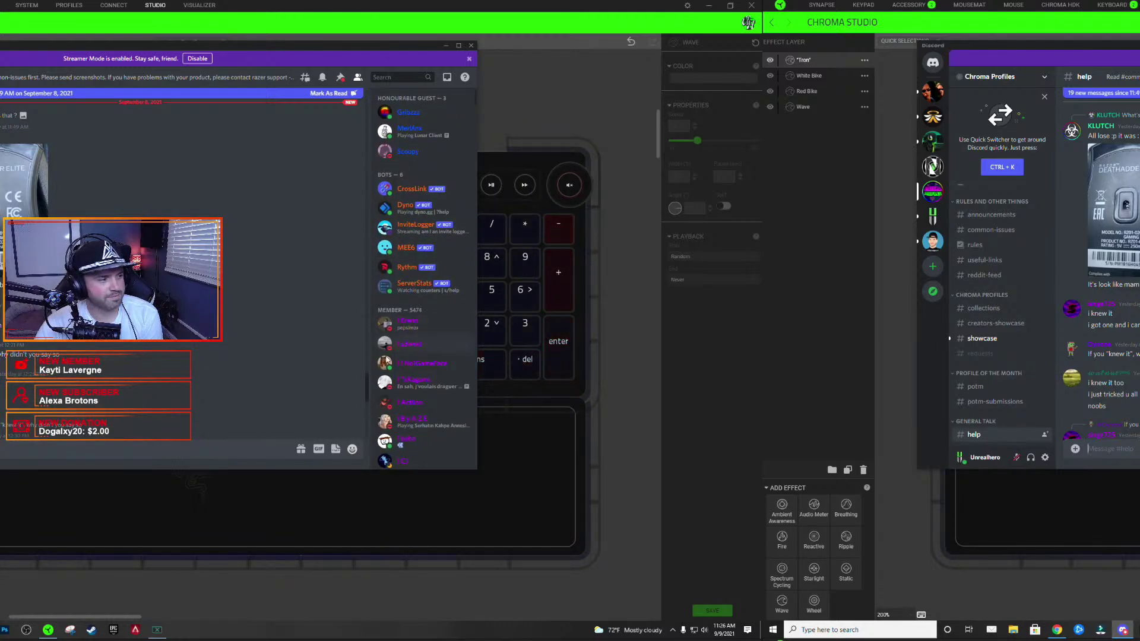
scroll(438, 336, "up", 5)
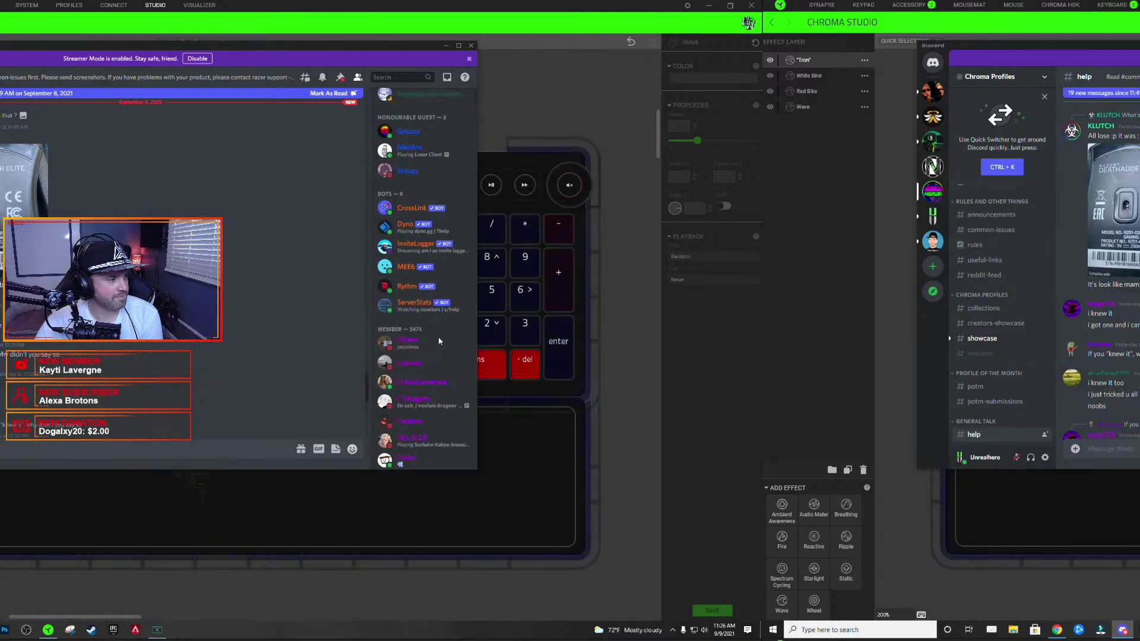
- Return to the live channel of the previous server, view its earliest posts, and minimise Discord
left_click(933, 217)
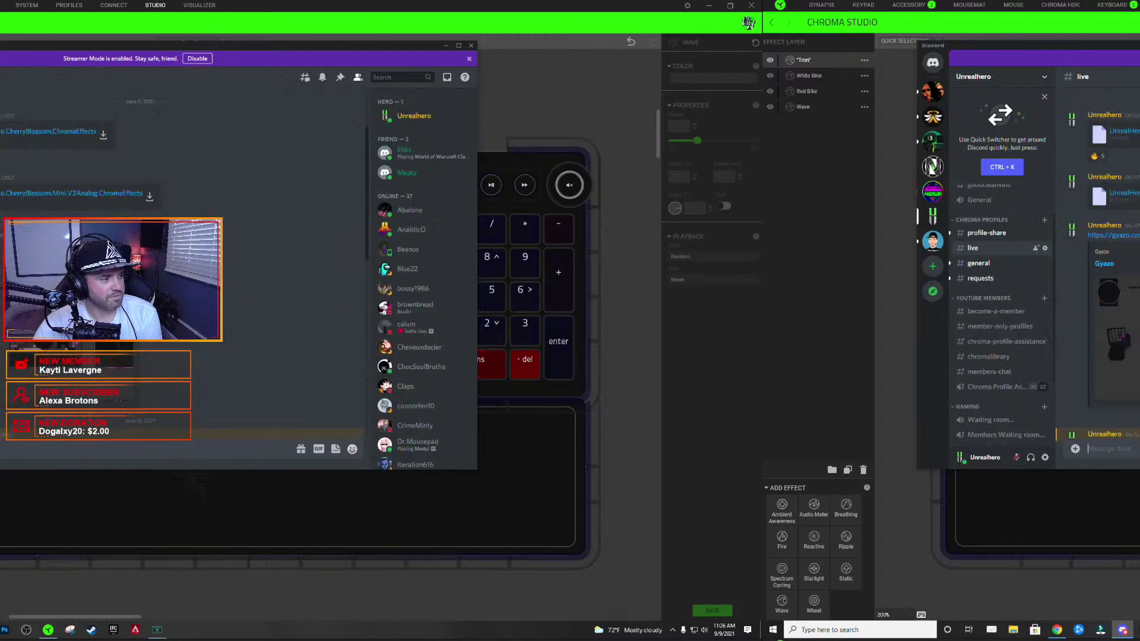
scroll(296, 319, "down", 2)
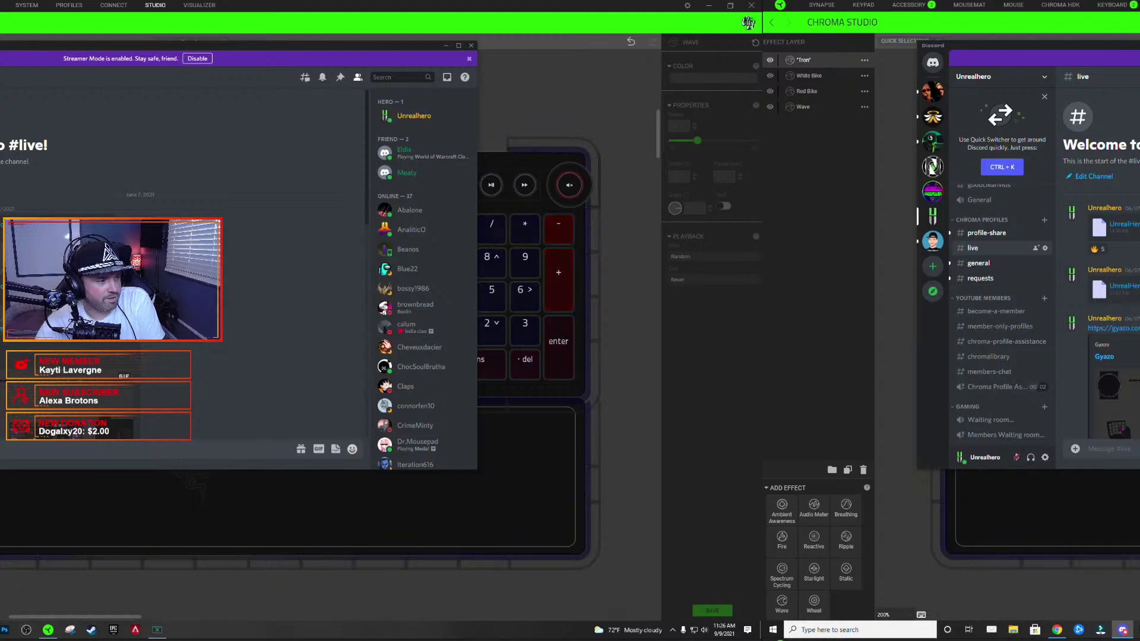
left_click(447, 47)
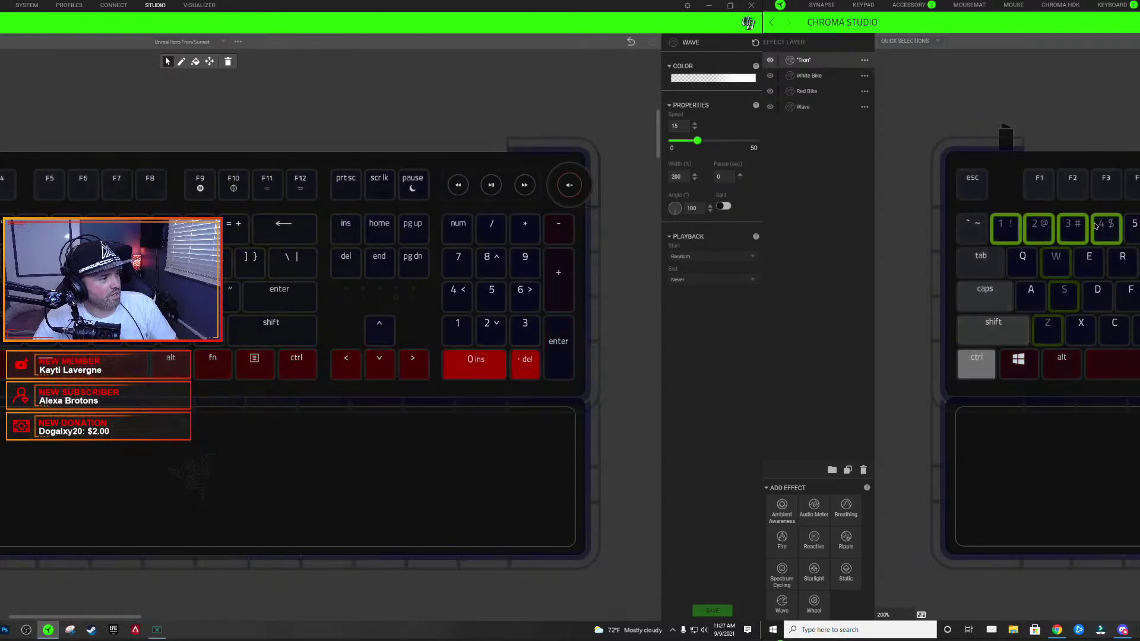
- Rename the "Tron" wave layer as "Tron"1
mouse_move(1095, 227)
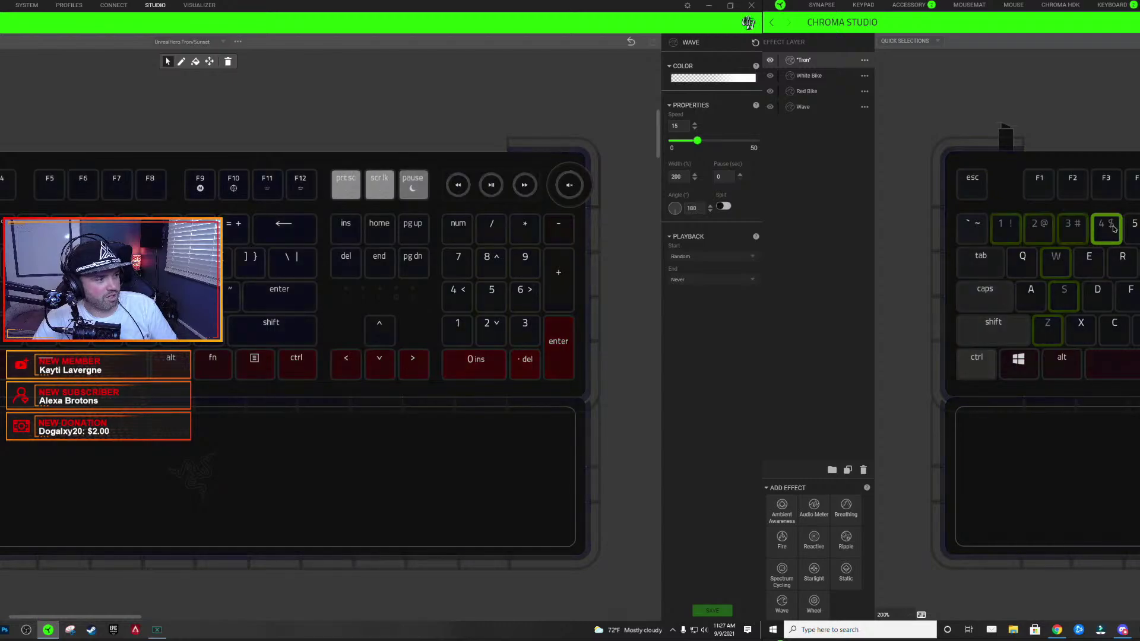
double_click(821, 60)
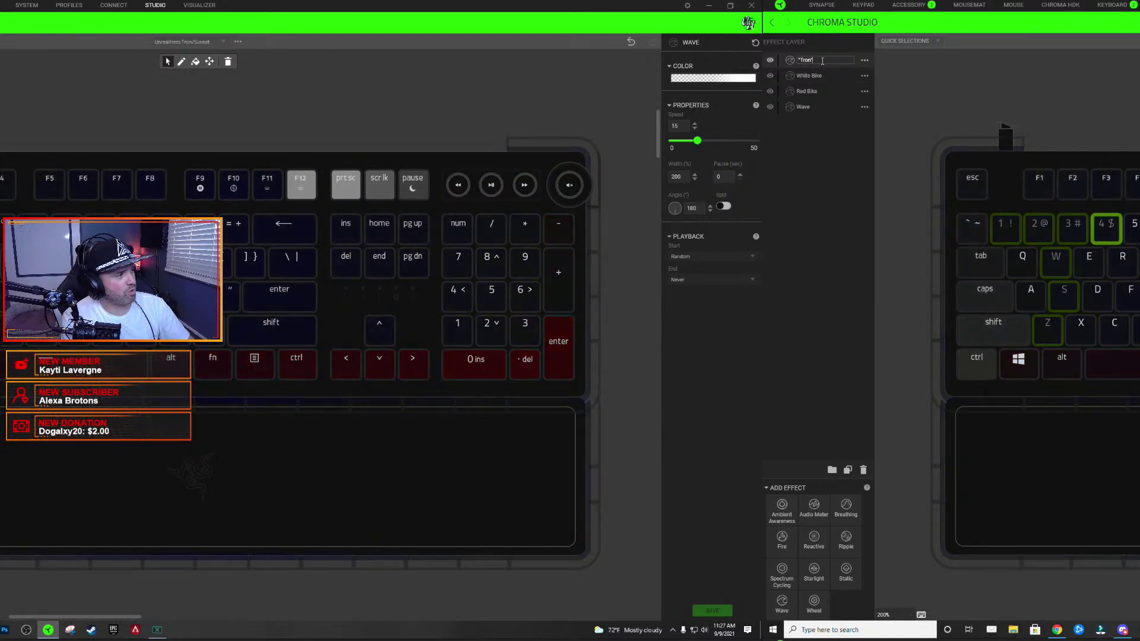
key("Return")
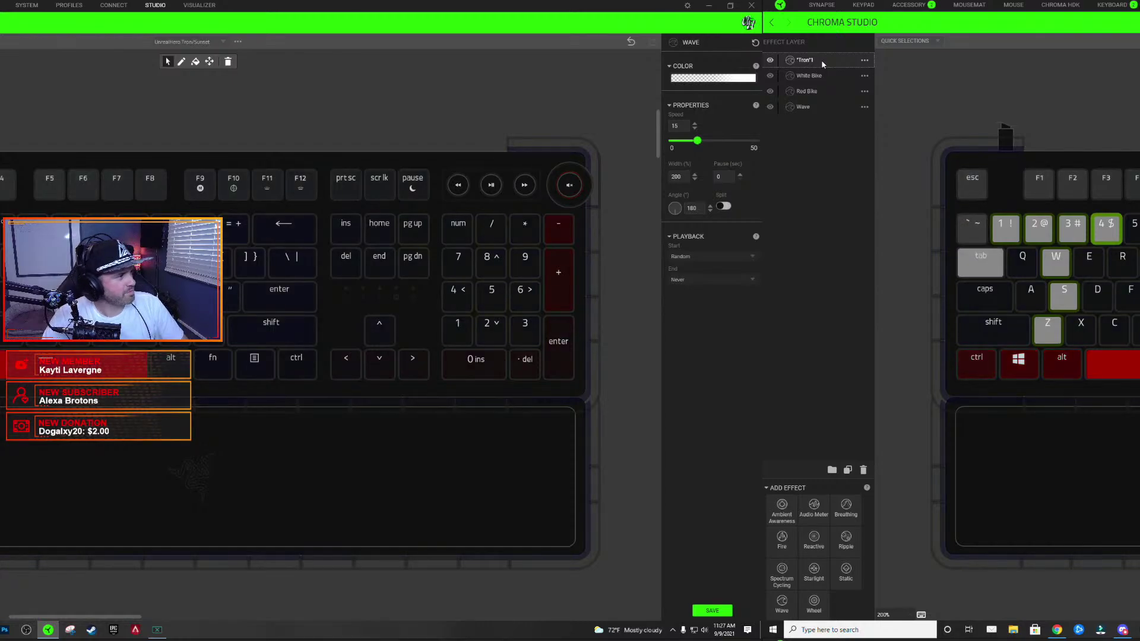
- Duplicate the "Tron"1 layer and rename the upper copy as "Tron"2
right_click(821, 59)
left_click(849, 81)
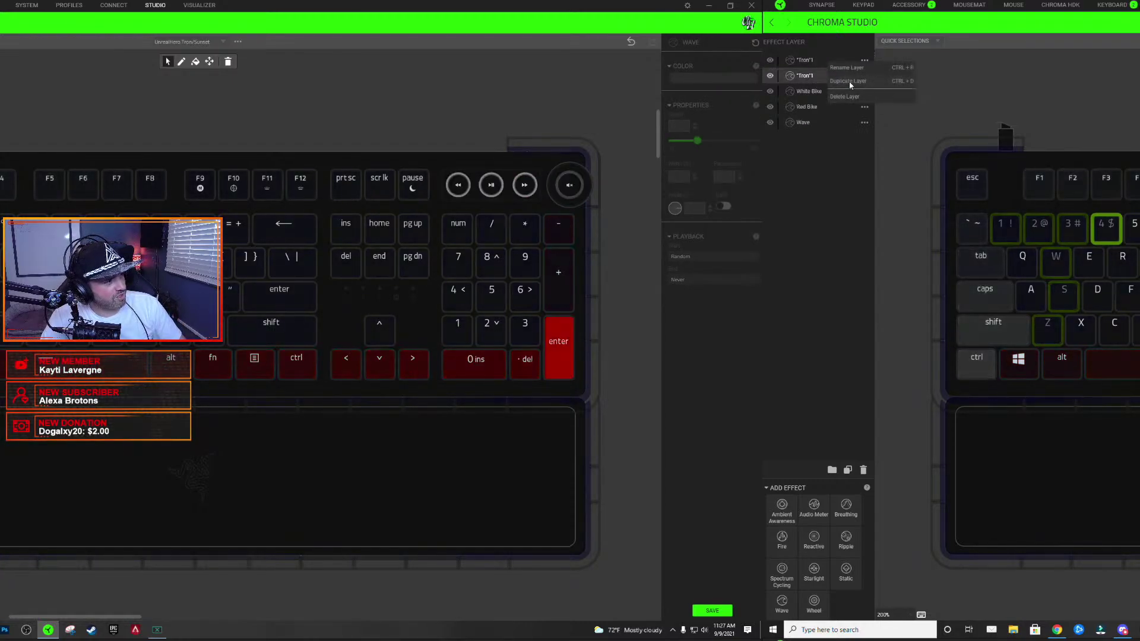
left_click(809, 62)
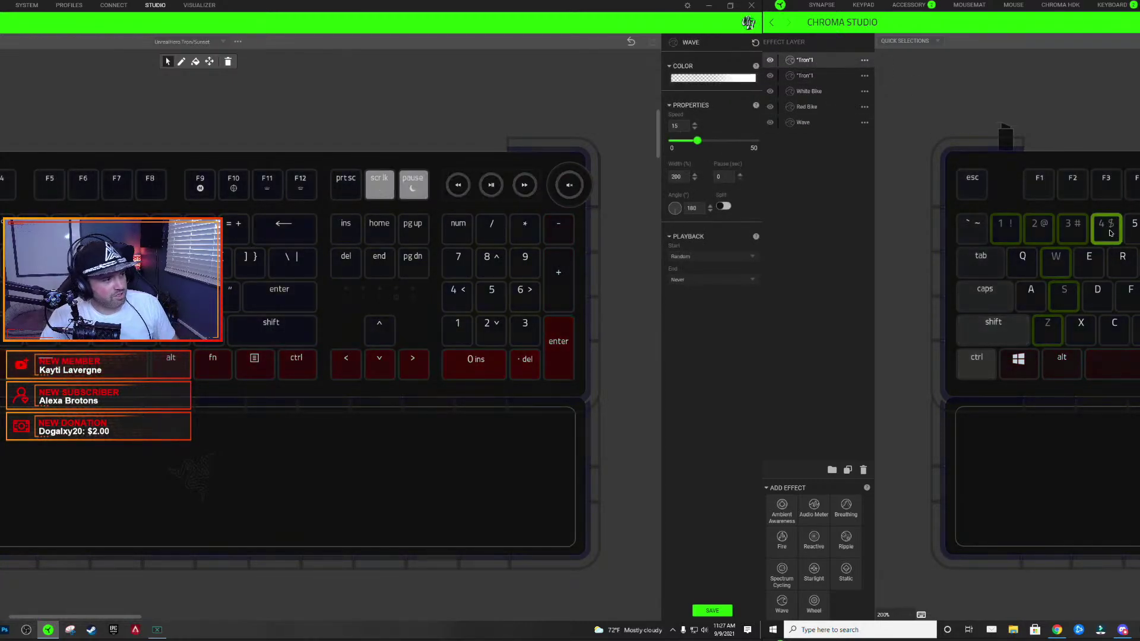
double_click(820, 60)
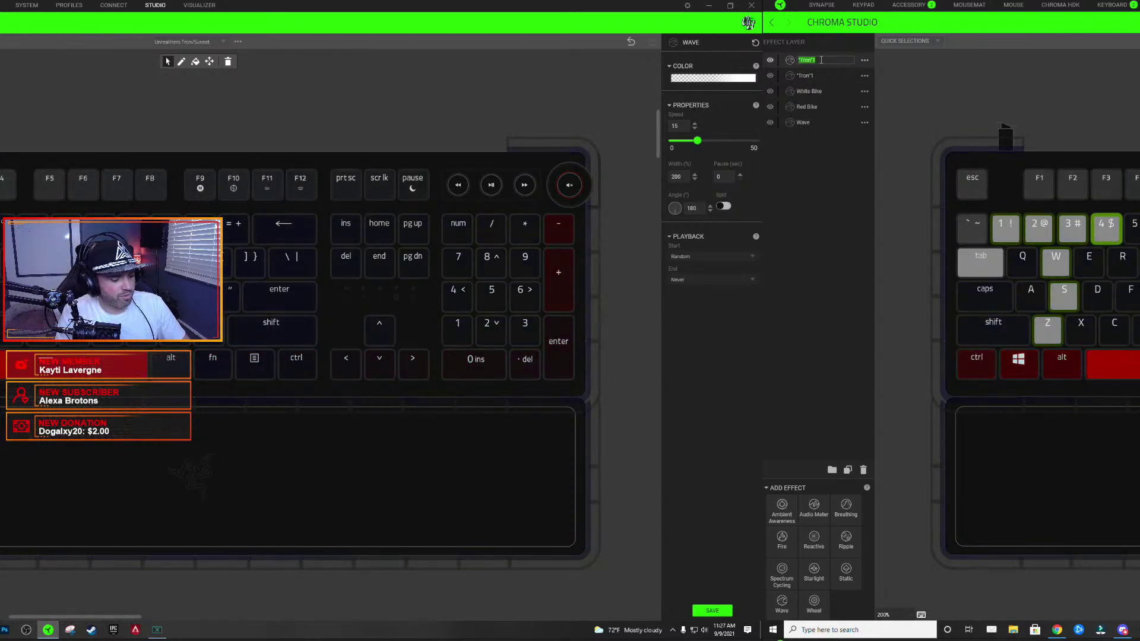
key("End")
key("BackSpace")
type("2")
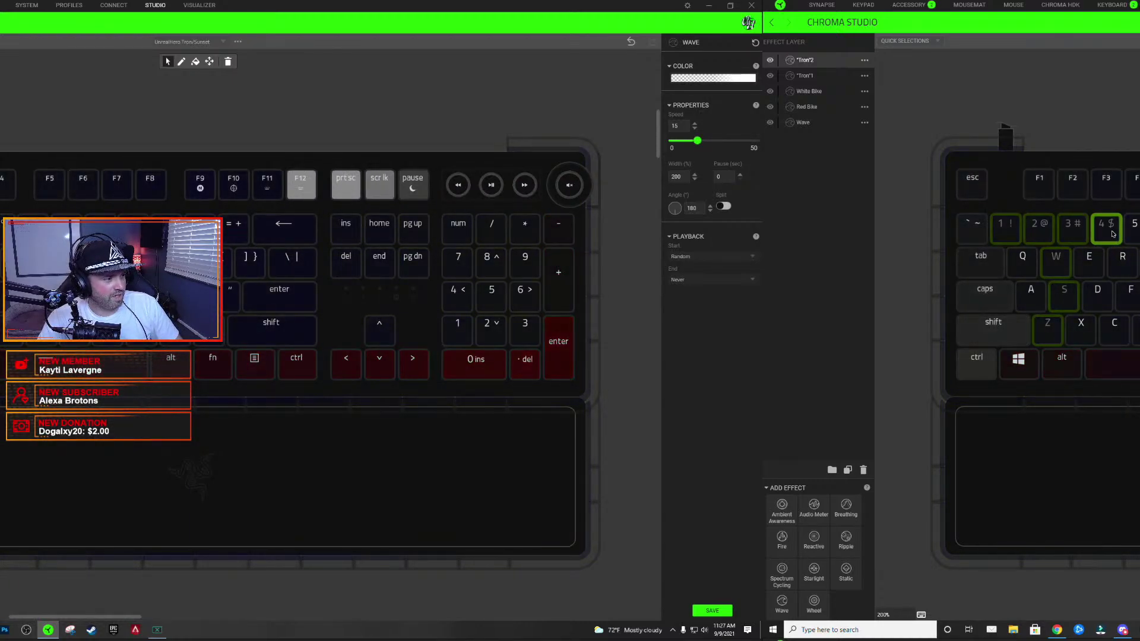
- Select the R-shaped keys, including 4, 5, R, F and C, for "Tron"2 and make their wave gradient white with transparent ends
left_click_drag(1112, 233, 1134, 335)
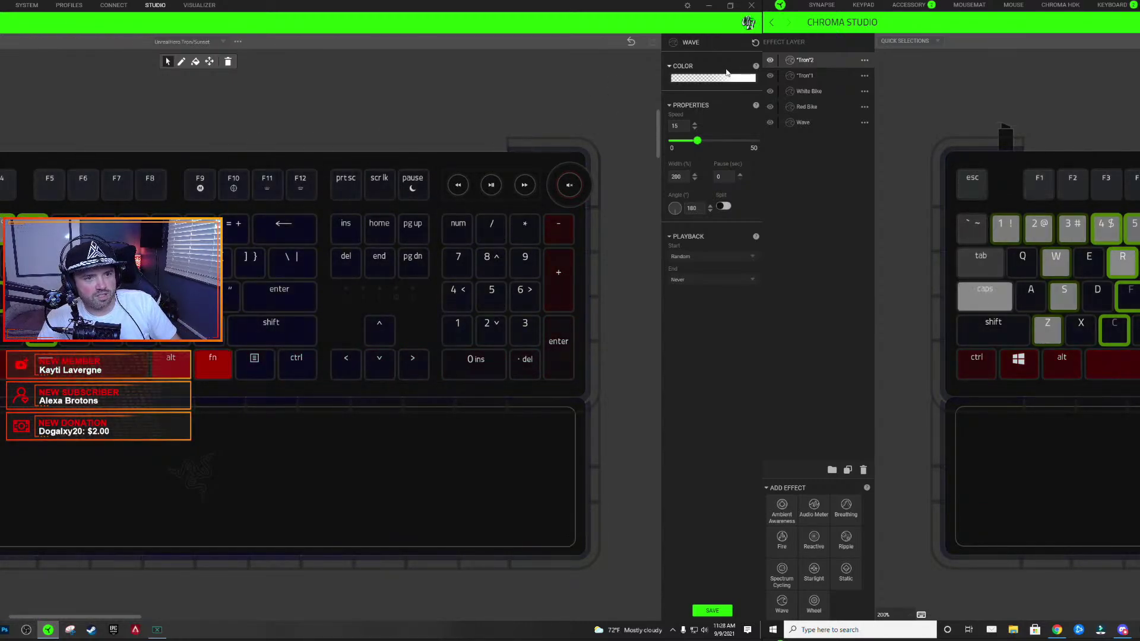
left_click(747, 79)
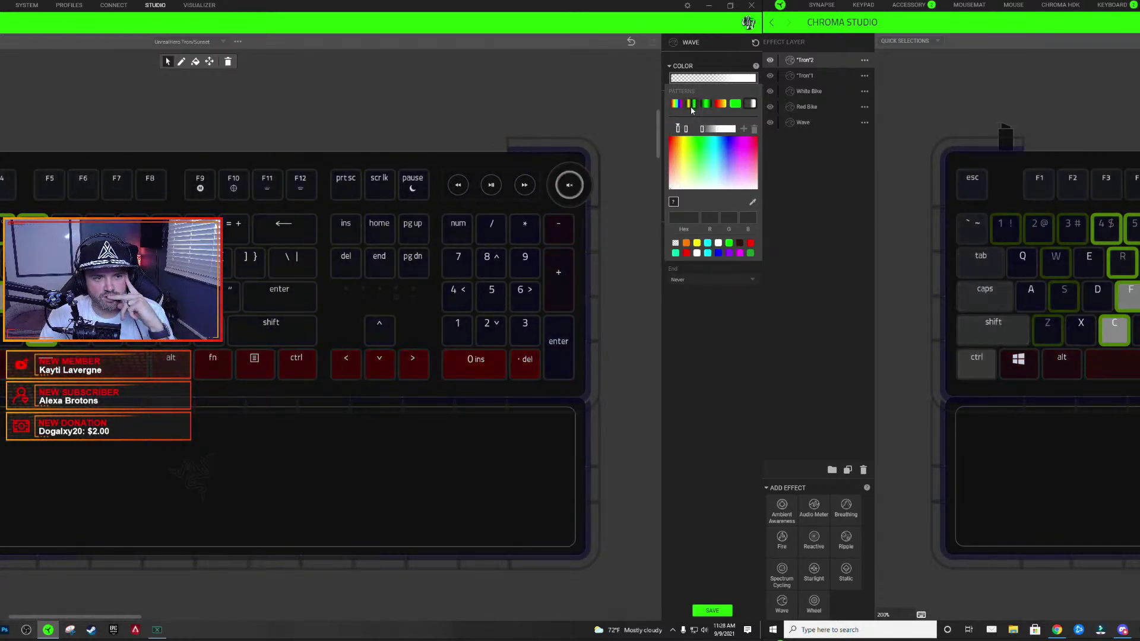
left_click(718, 130)
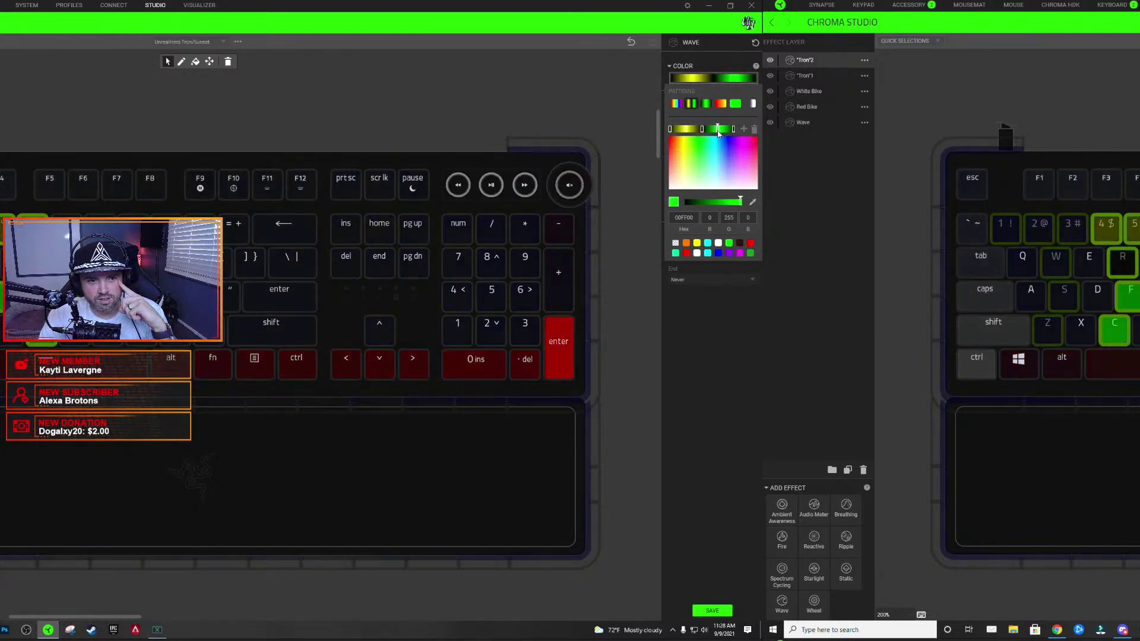
left_click(734, 130)
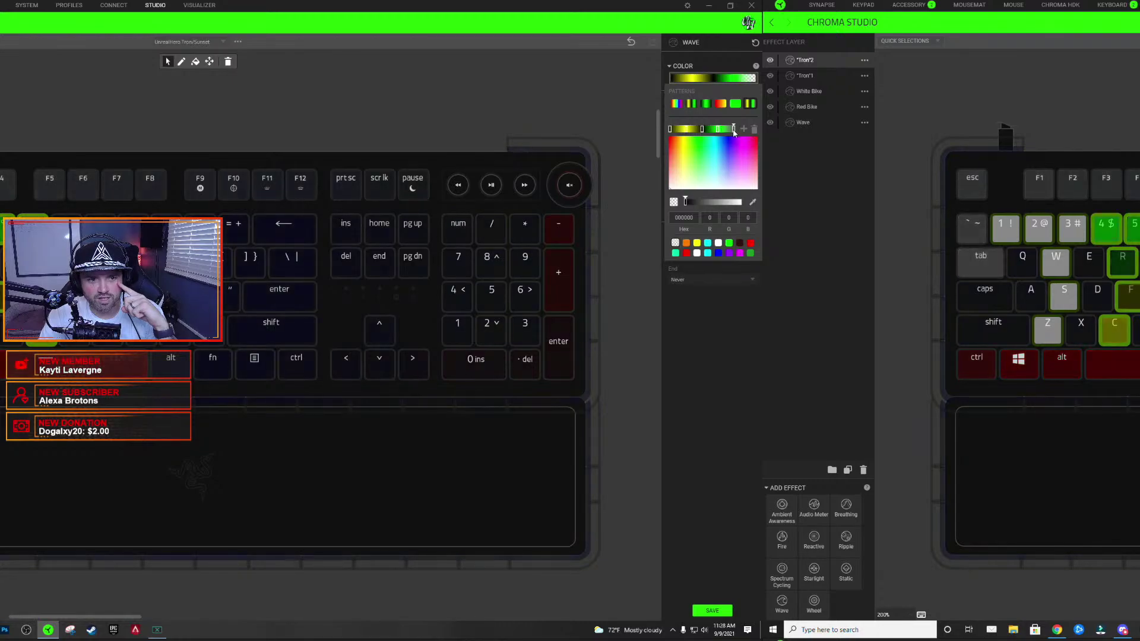
left_click(702, 130)
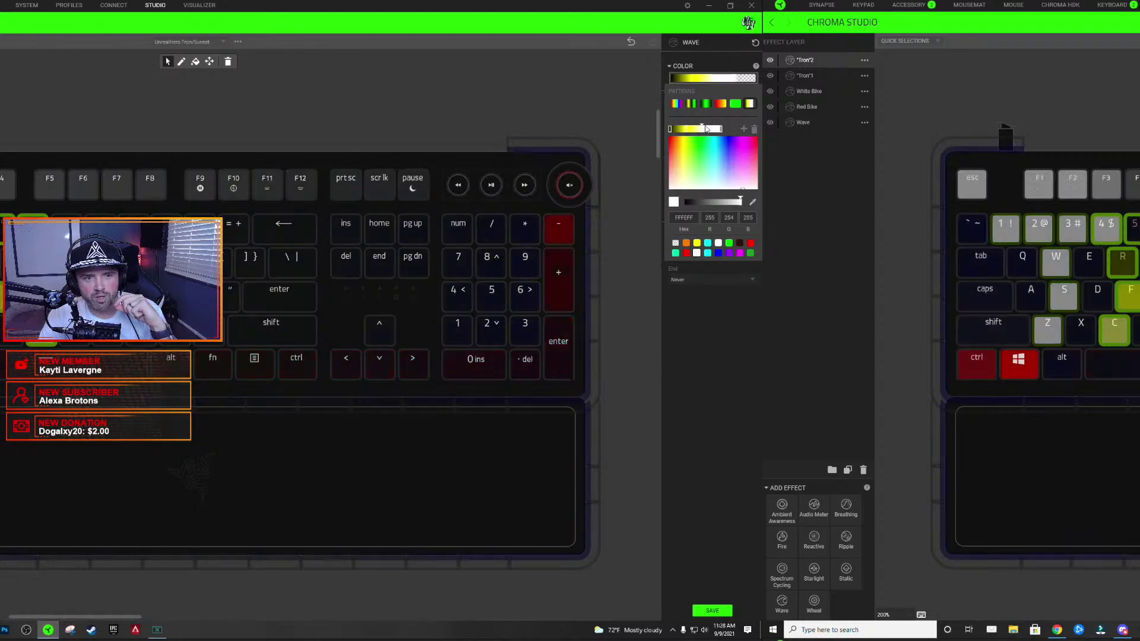
left_click(684, 132)
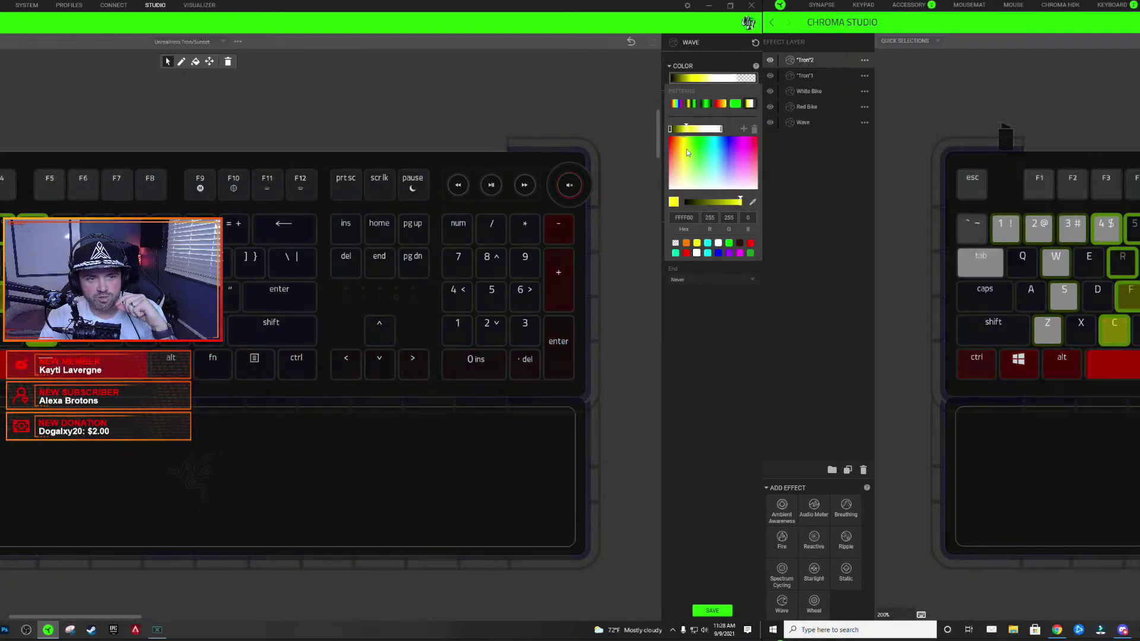
left_click(675, 242)
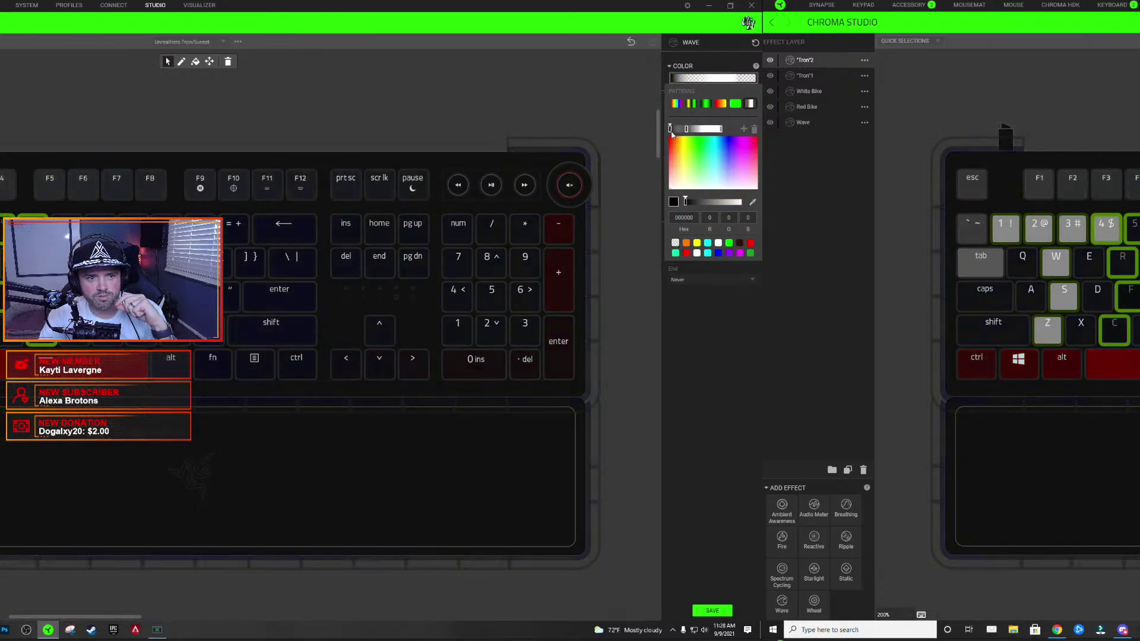
left_click(703, 340)
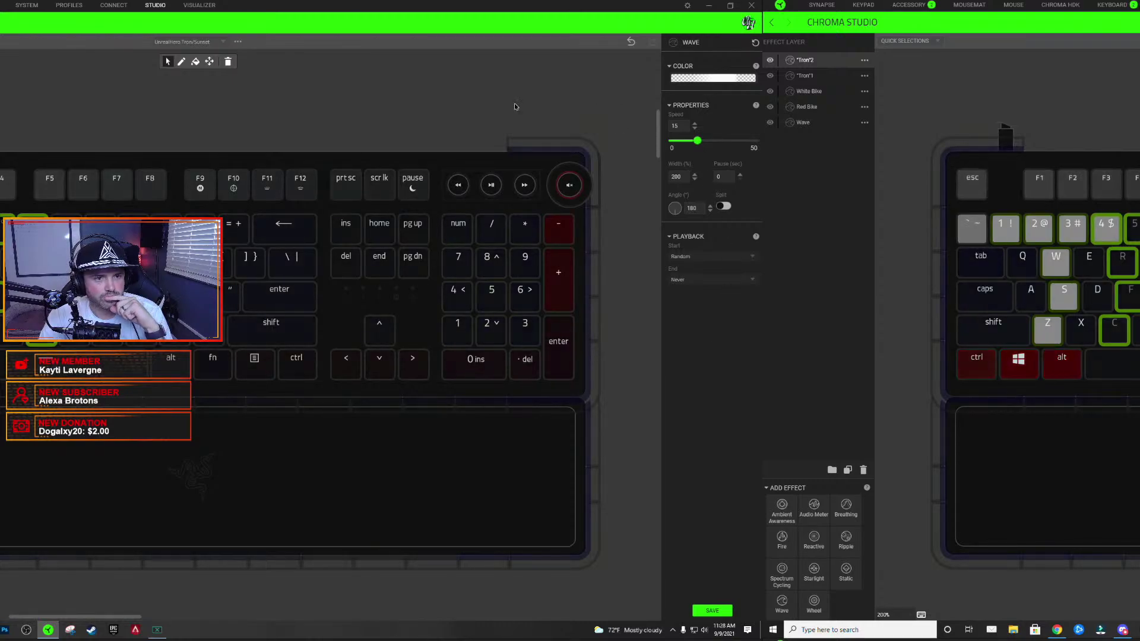
left_click(43, 119)
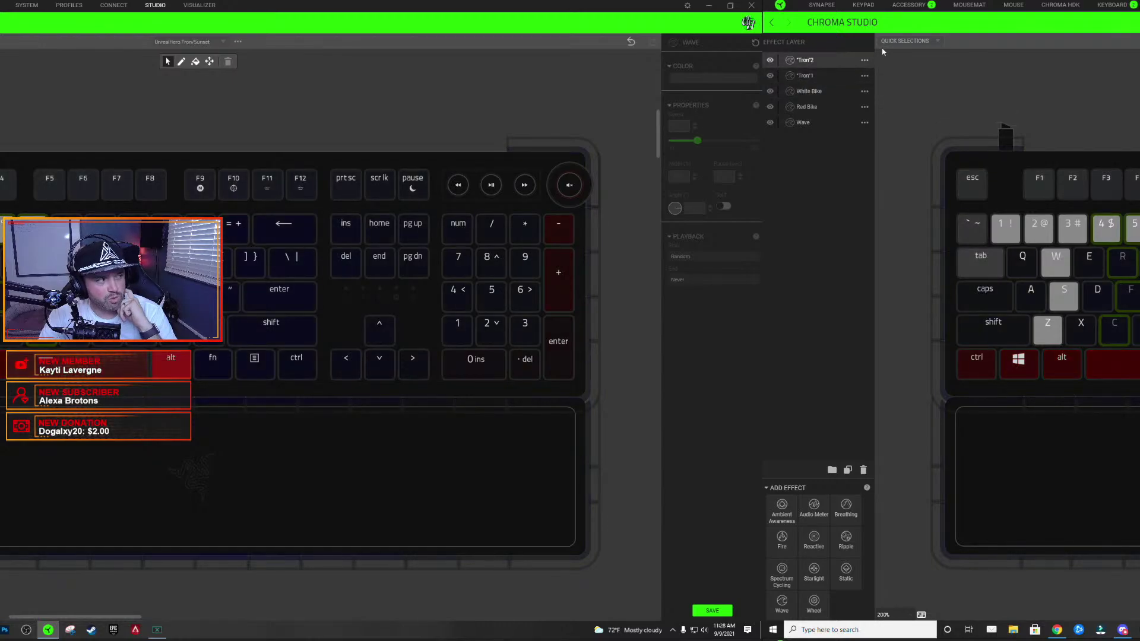
- Compare the keys of "Tron"1 with "Tron"2 and set the white gradient stop of "Tron"2 to hex FFFEFE
left_click(867, 76)
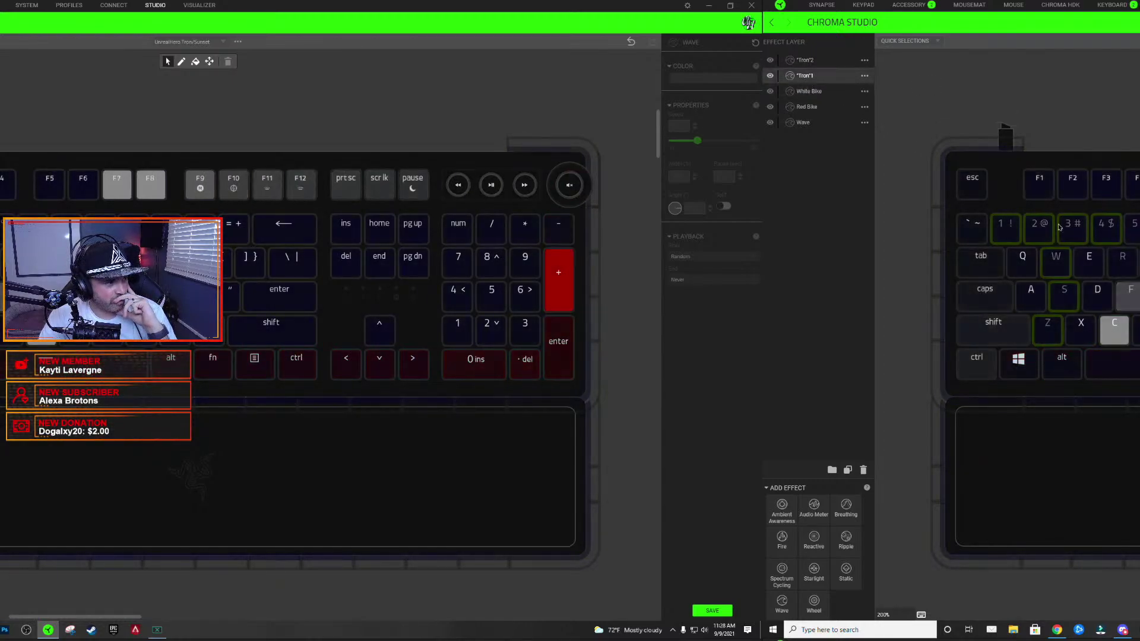
left_click(867, 60)
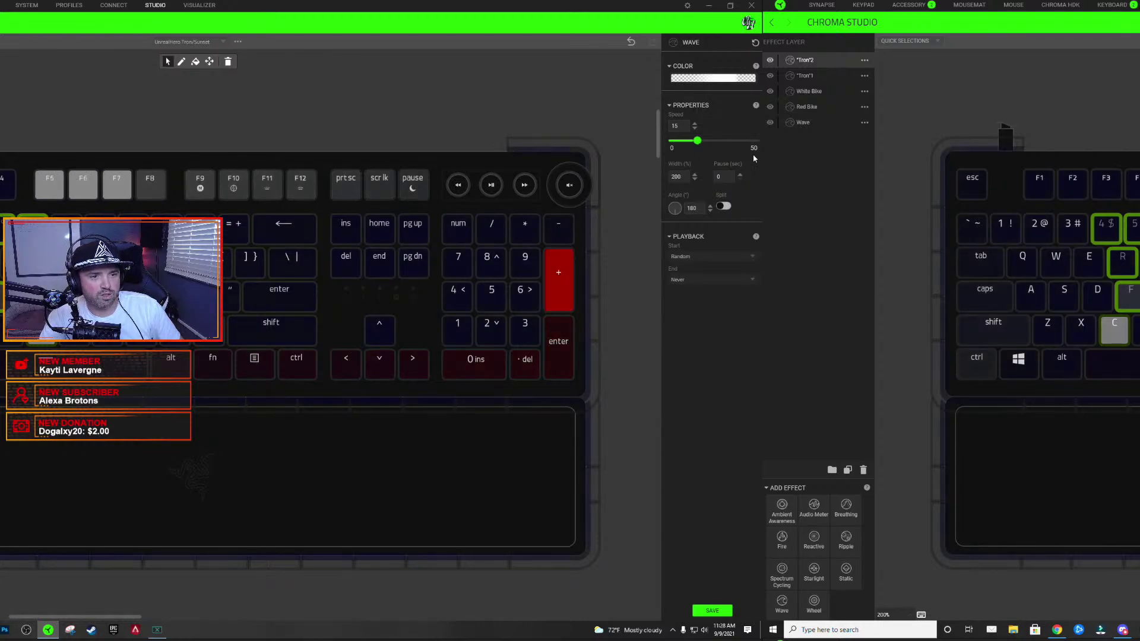
left_click(712, 78)
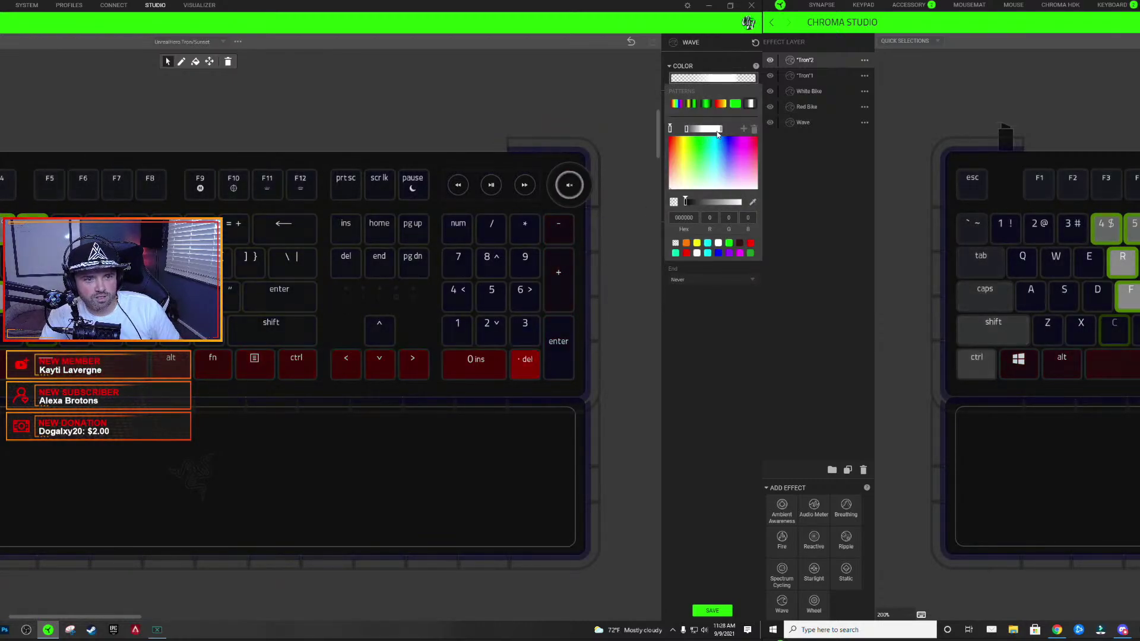
left_click(719, 130)
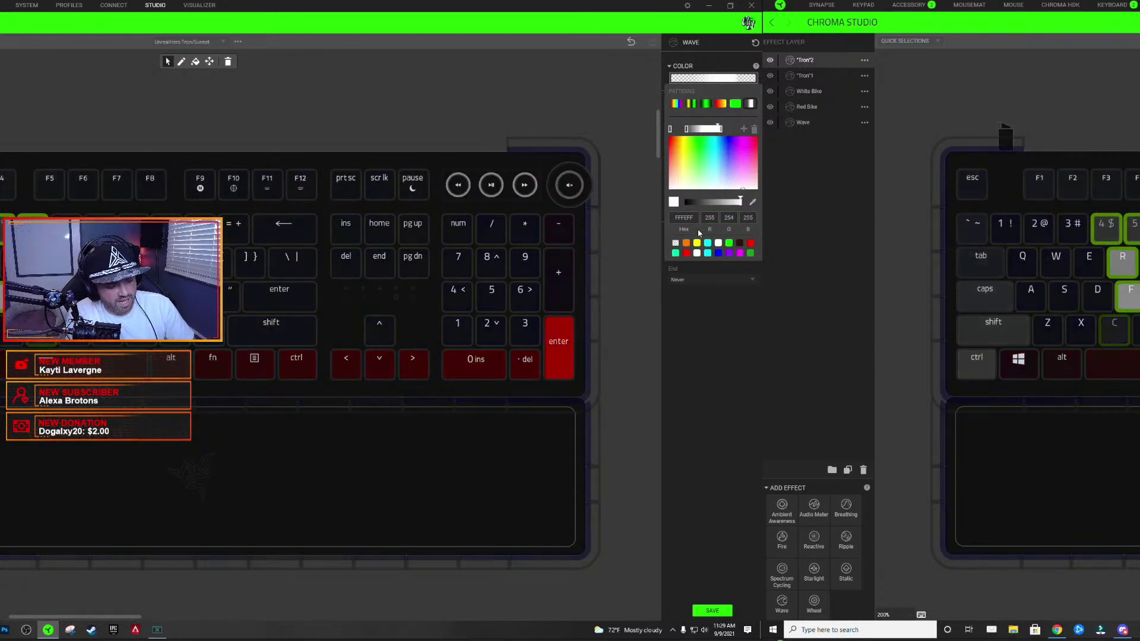
key("BackSpace")
type("E")
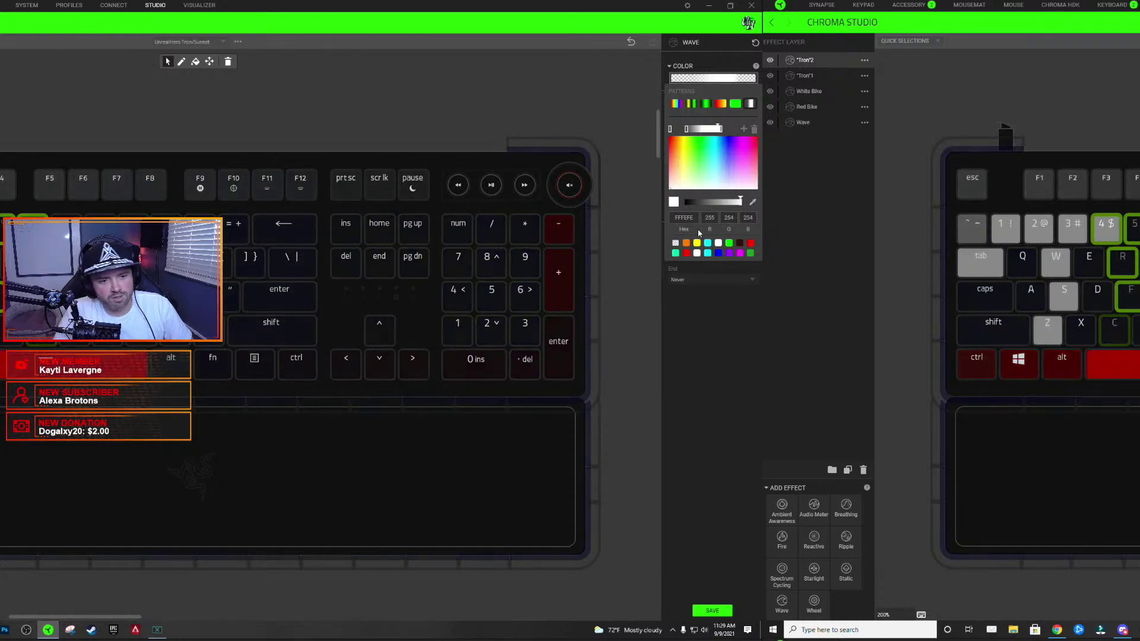
left_click(692, 383)
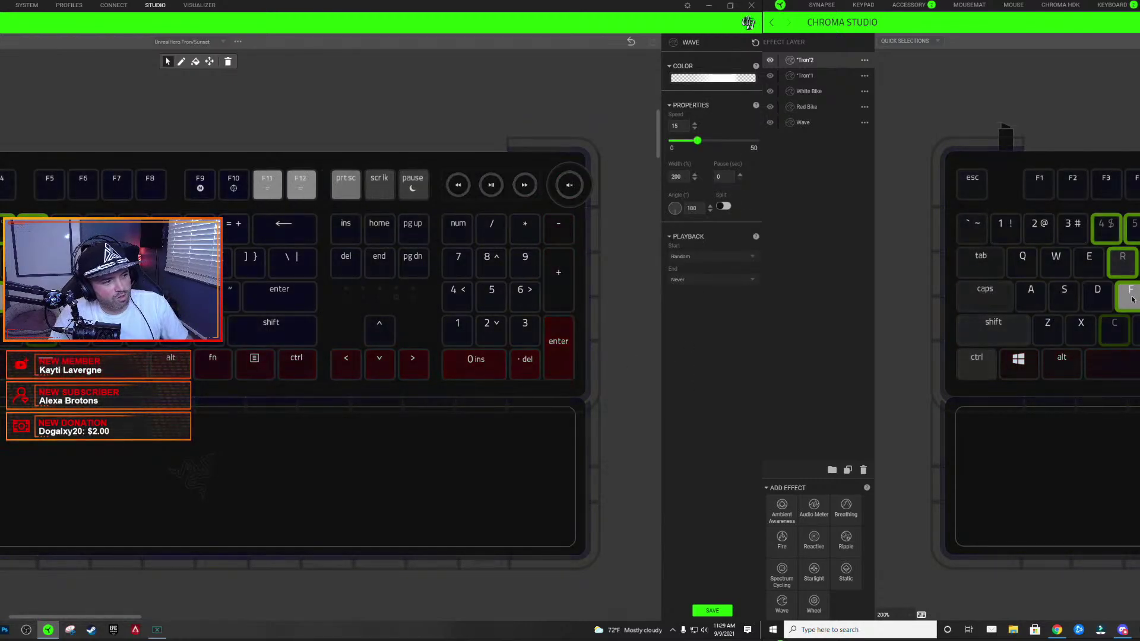
- Move the leading transparent stop of the "Tron"2 gradient slightly inward and save the effect
left_click(712, 78)
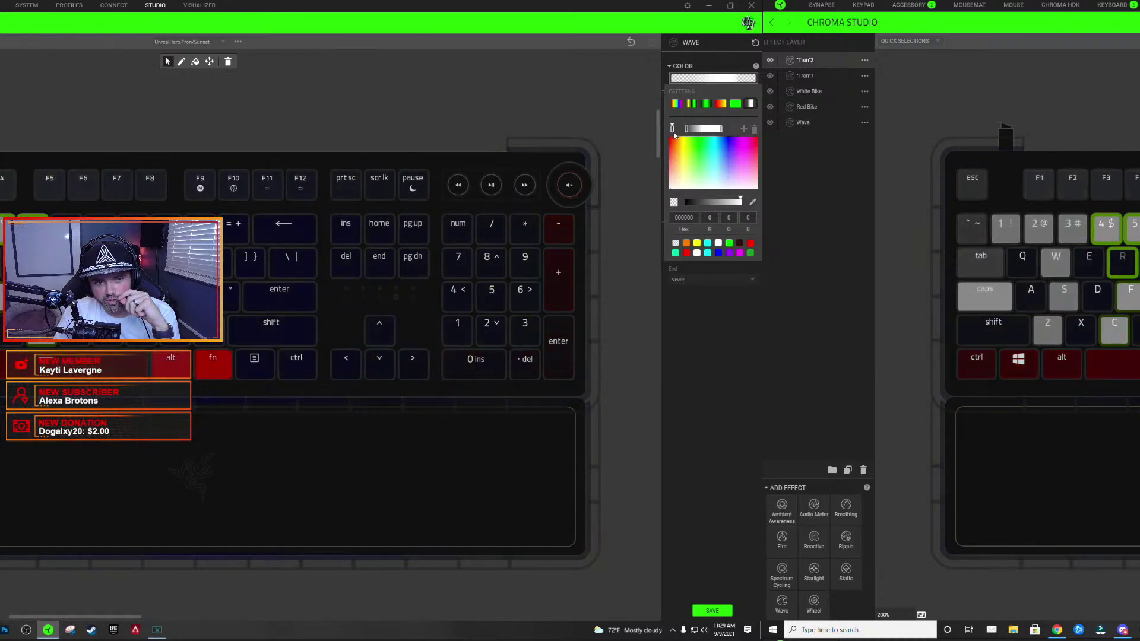
left_click(1121, 270)
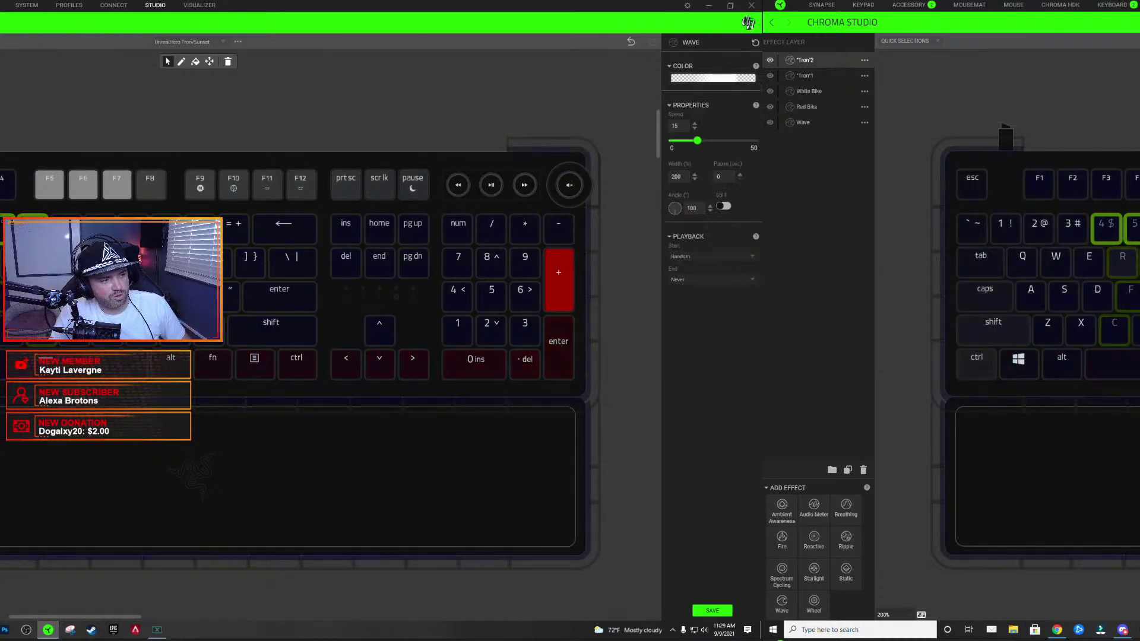
left_click(714, 79)
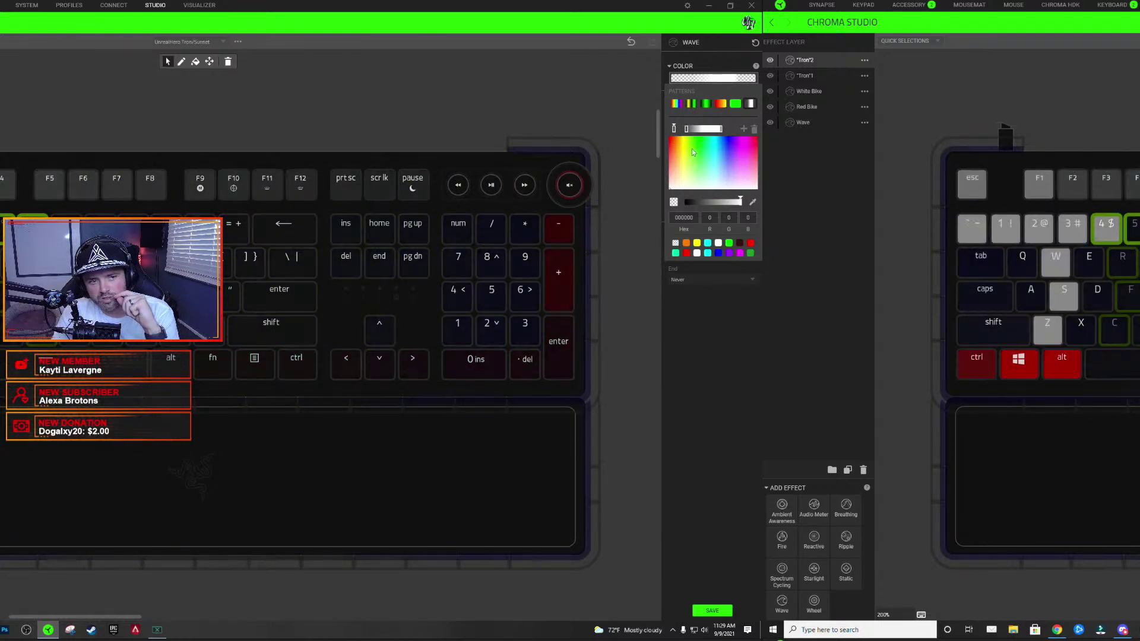
left_click(724, 610)
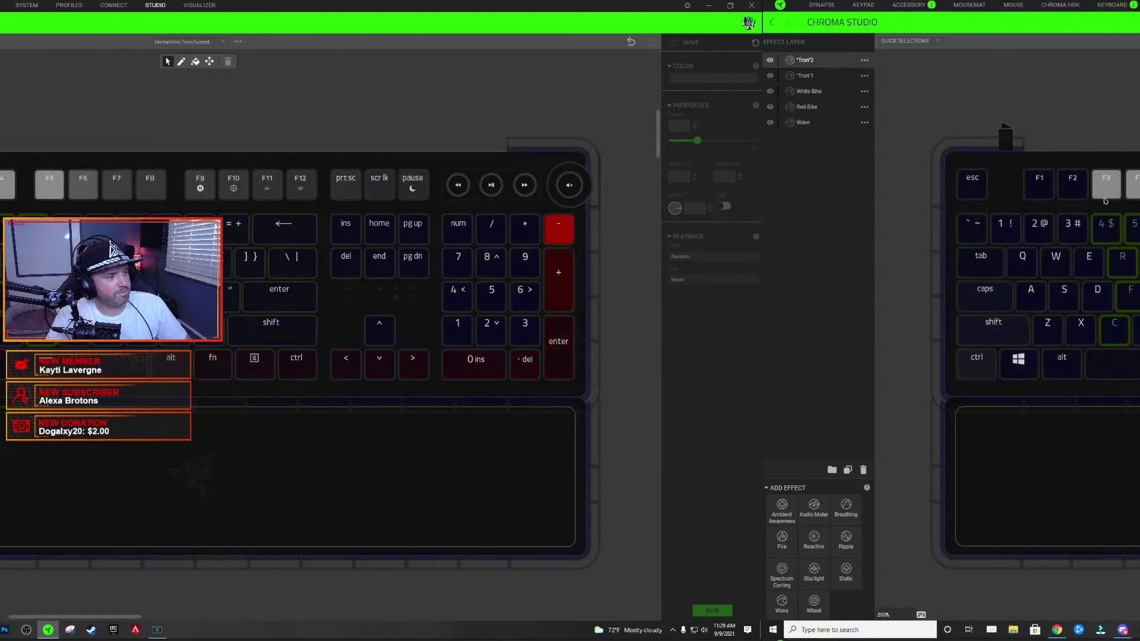
- Duplicate the "Tron"2 layer and rename the upper copy as "Tron"3
left_click(1131, 259)
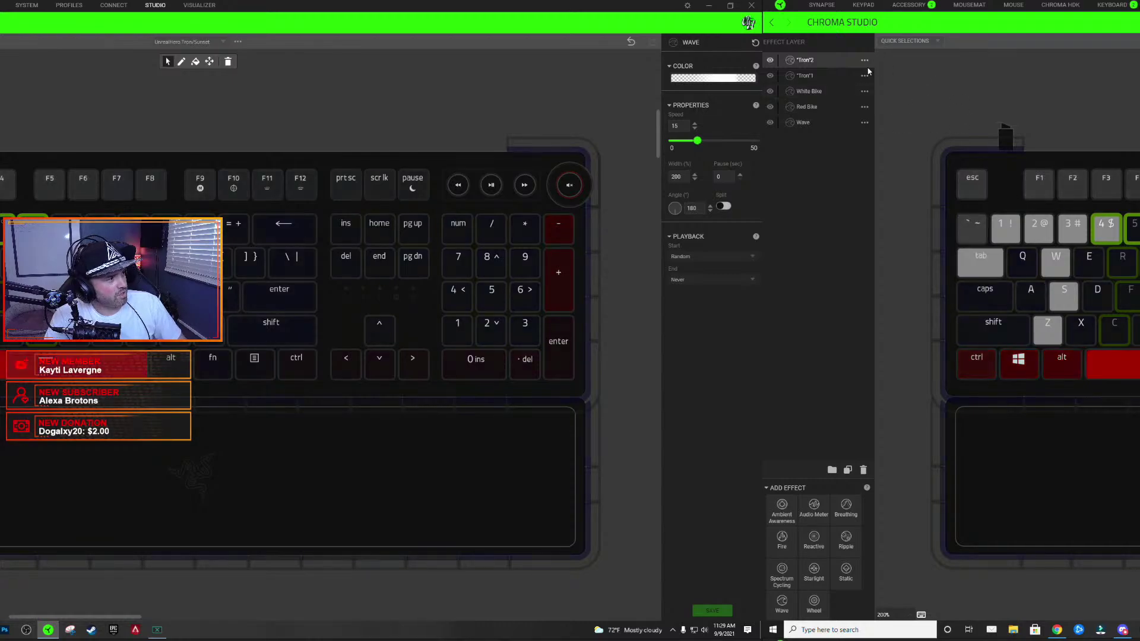
right_click(811, 62)
left_click(833, 85)
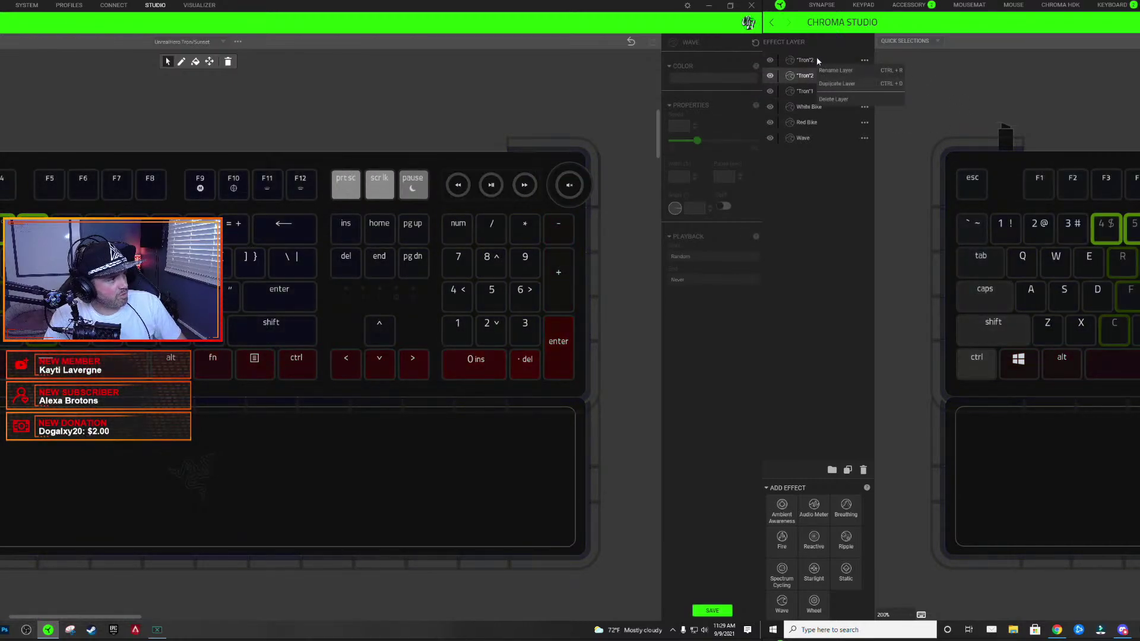
double_click(816, 59)
key("BackSpace")
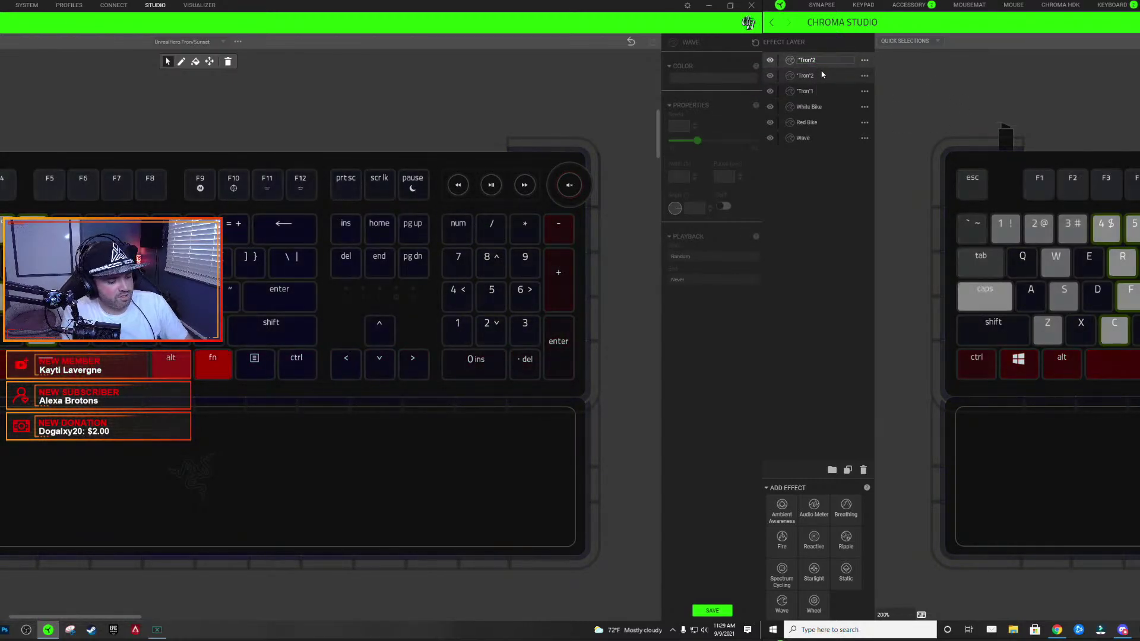
left_click(932, 84)
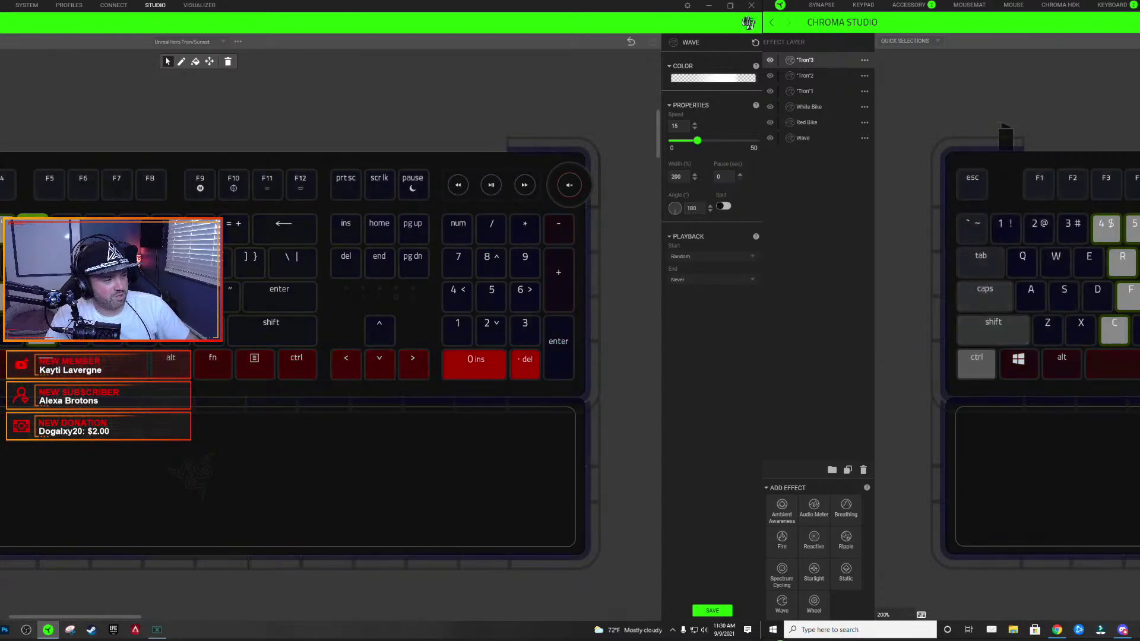
- Rework the "Tron"3 gradient with white in its first half and transparent stops from the middle onward
left_click(805, 59)
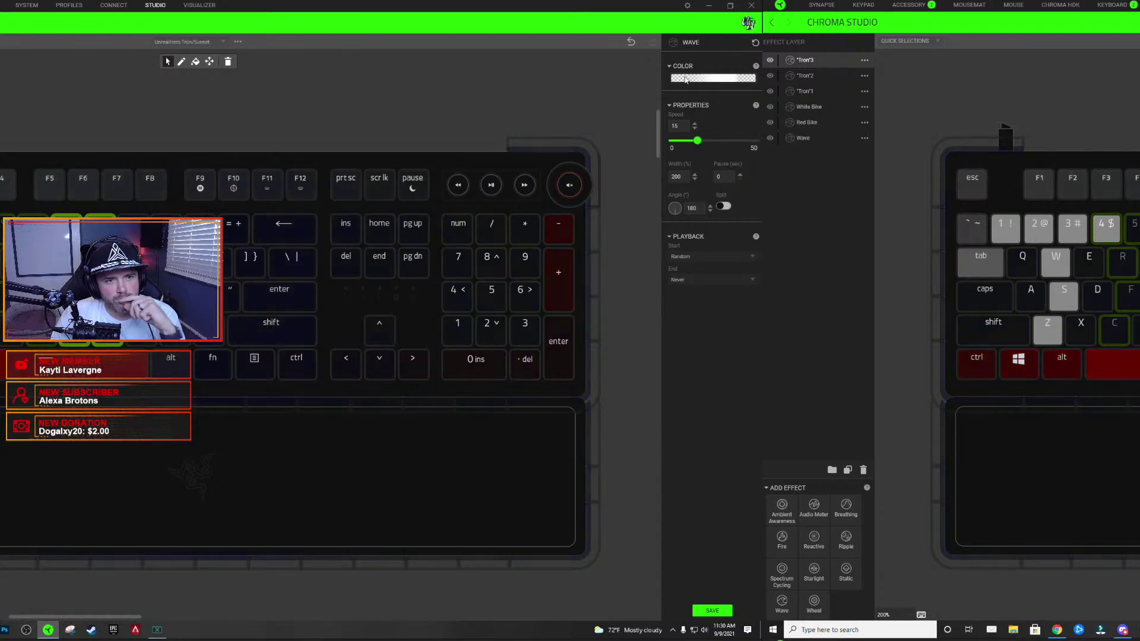
left_click(707, 78)
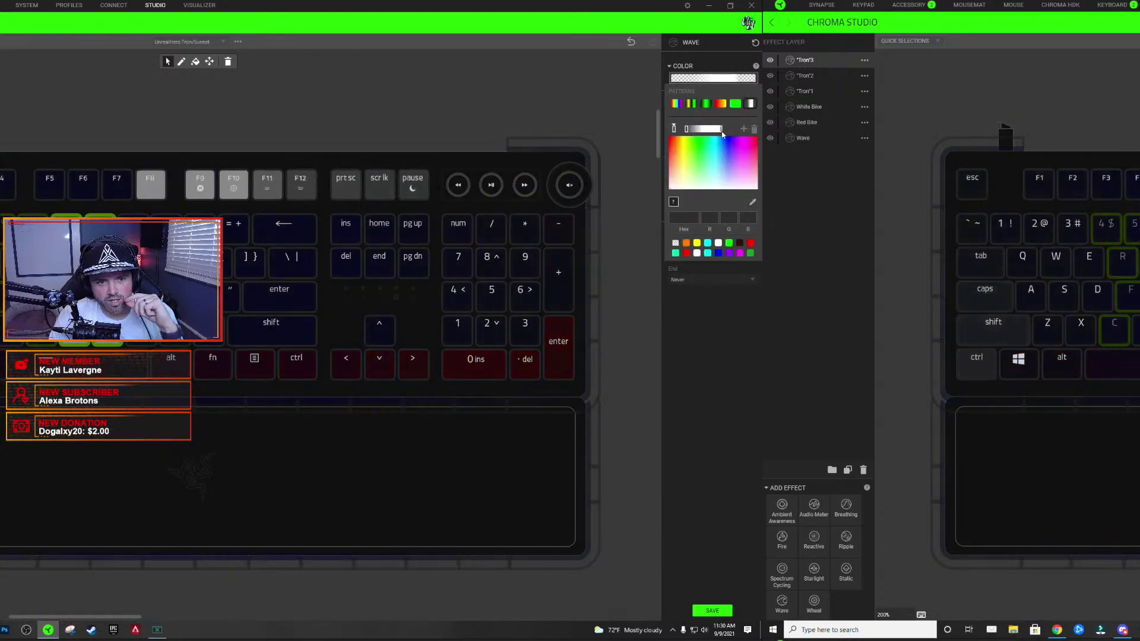
left_click(721, 130)
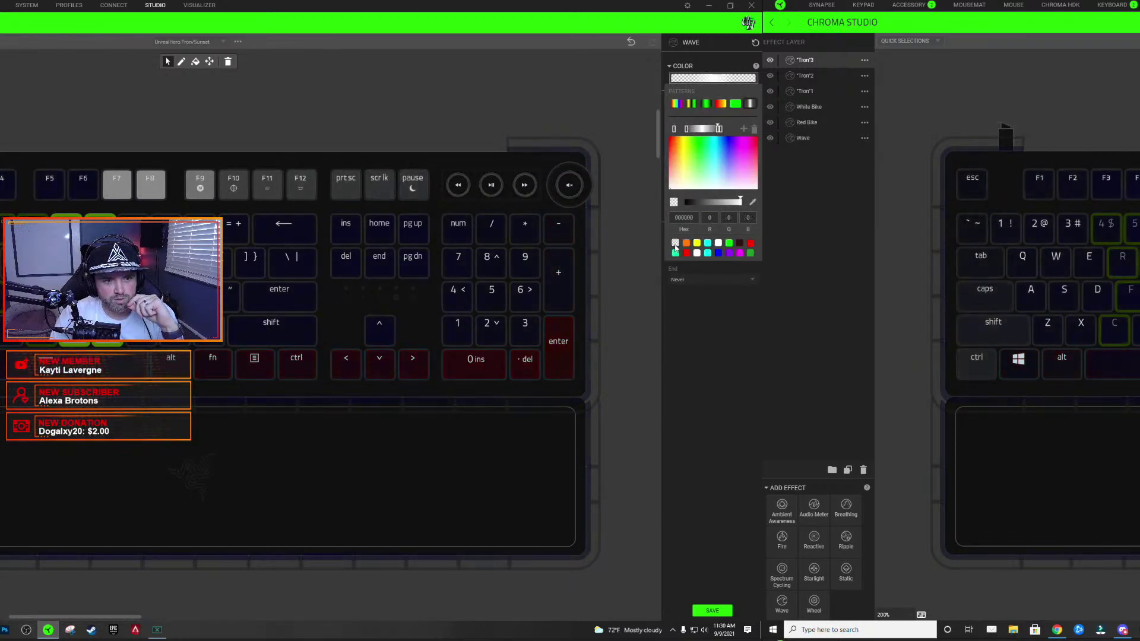
left_click(719, 130)
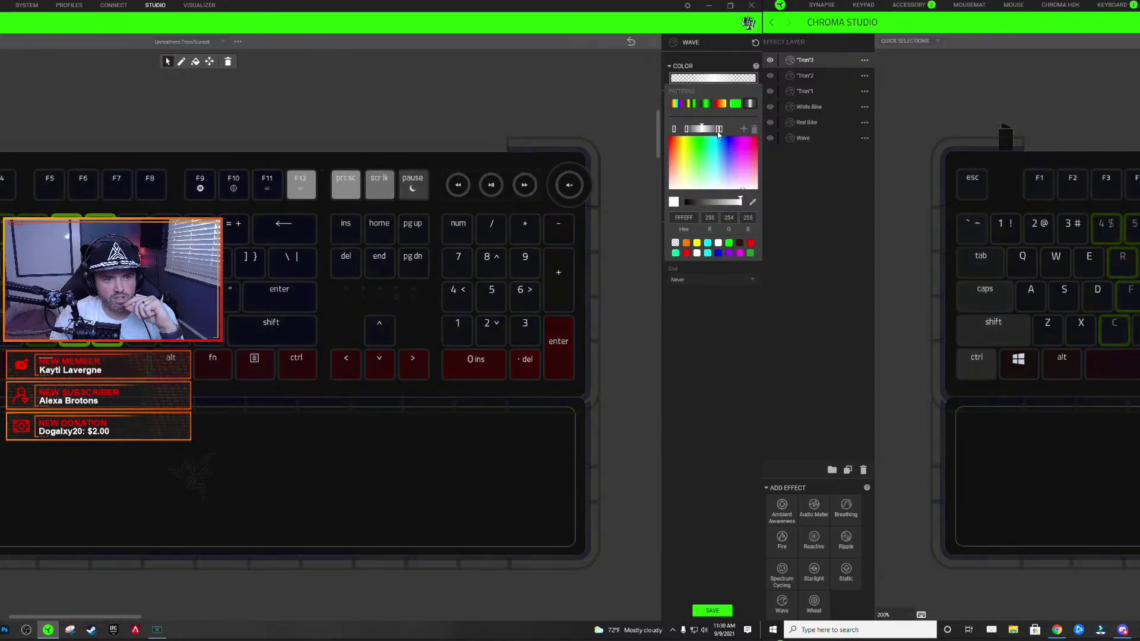
left_click_drag(719, 130, 704, 130)
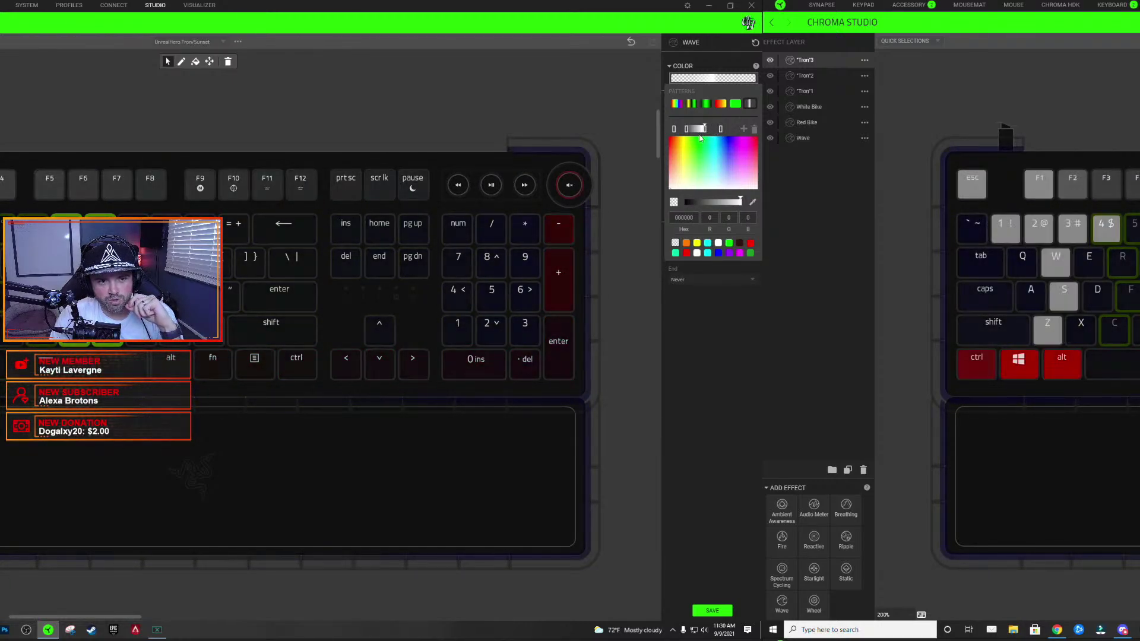
left_click(697, 253)
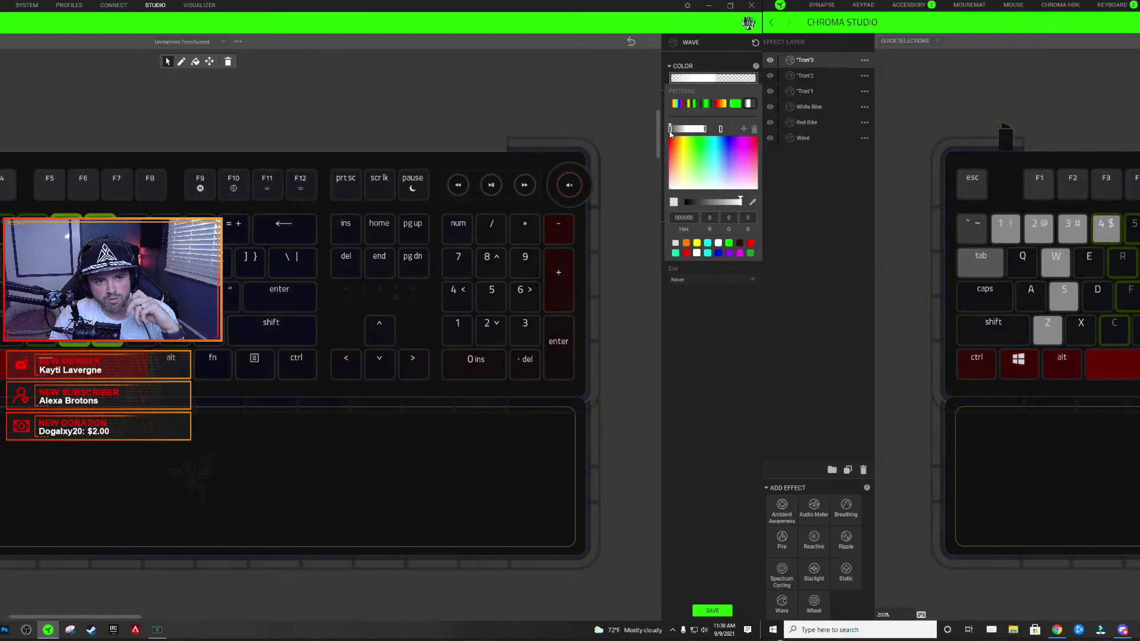
left_click(59, 148)
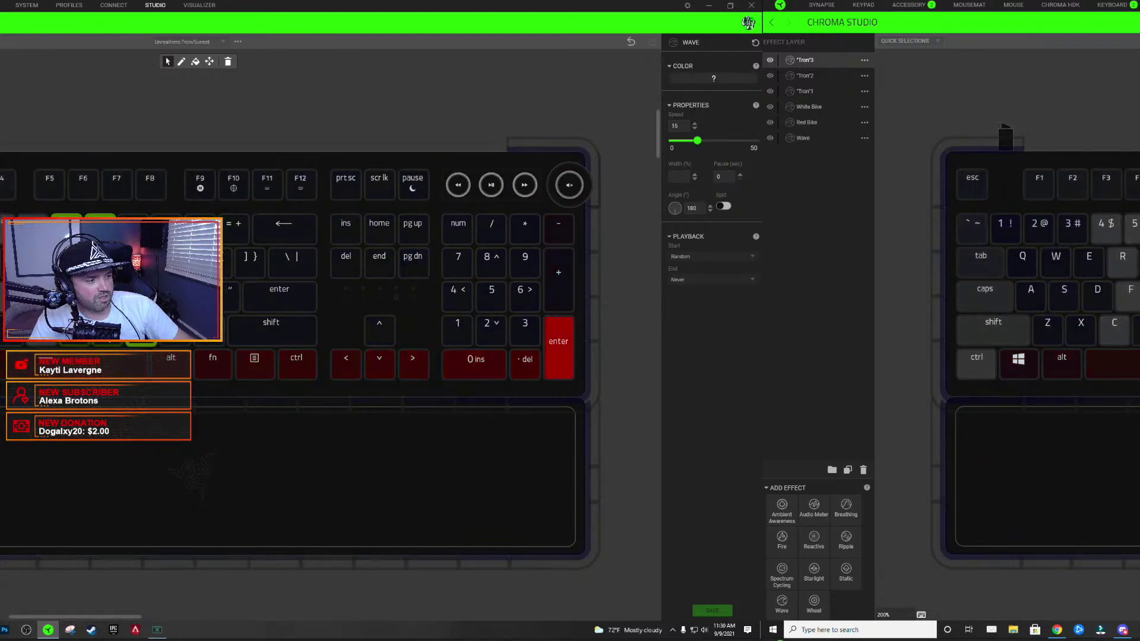
- Edit the hex code of the white stop near the middle of the "Tron"3 gradient
left_click(739, 79)
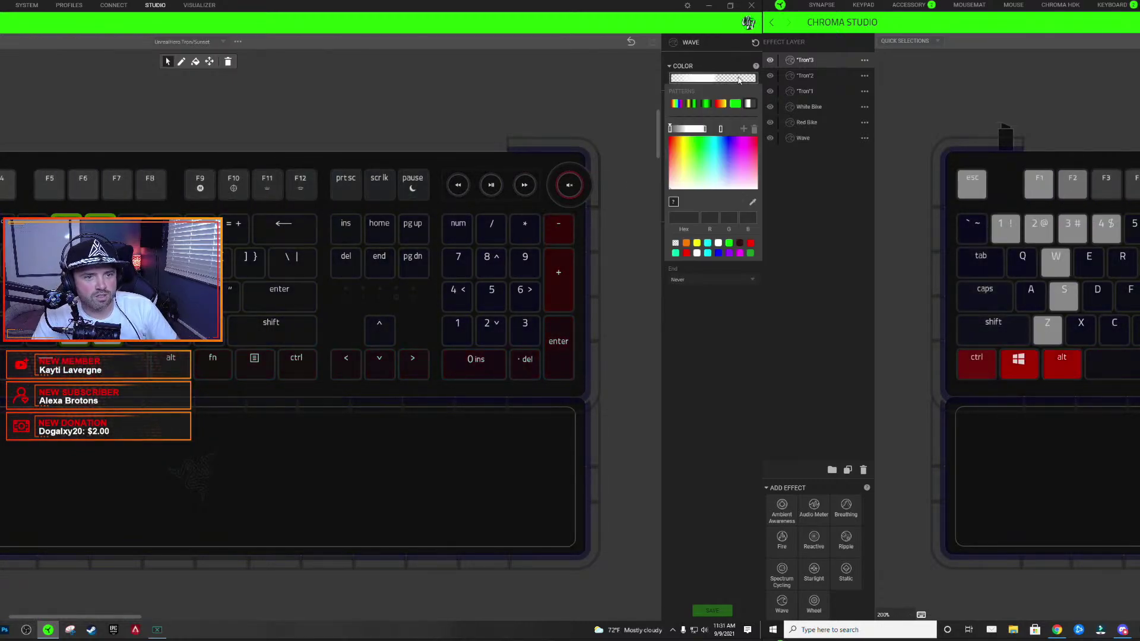
left_click(703, 129)
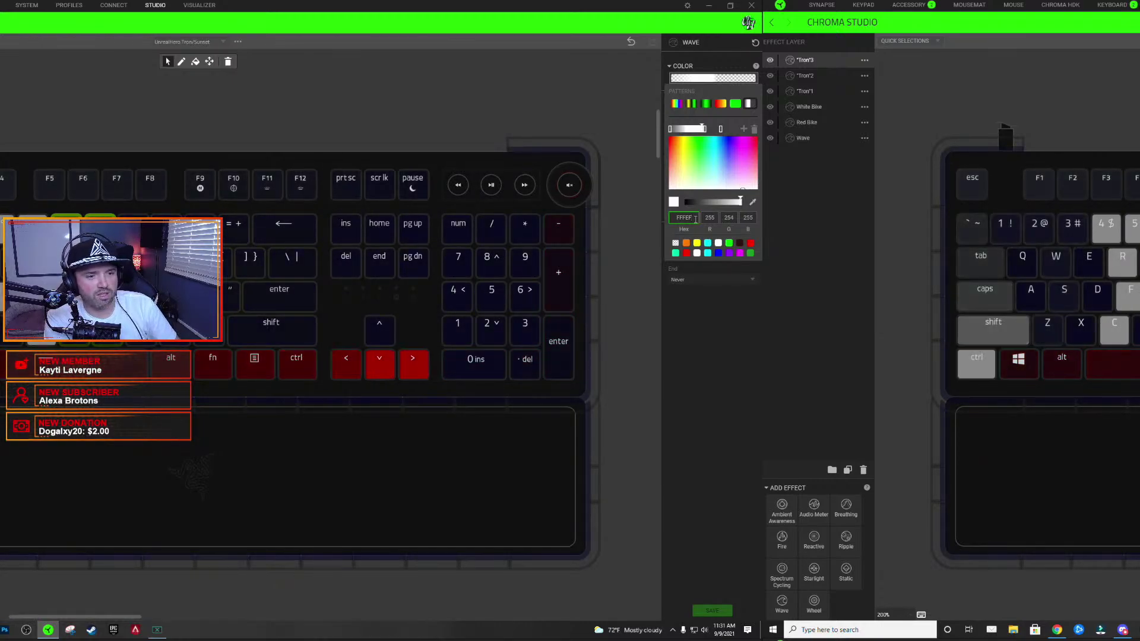
key("BackSpace")
key("BackSpace")
type("FFF")
key("Return")
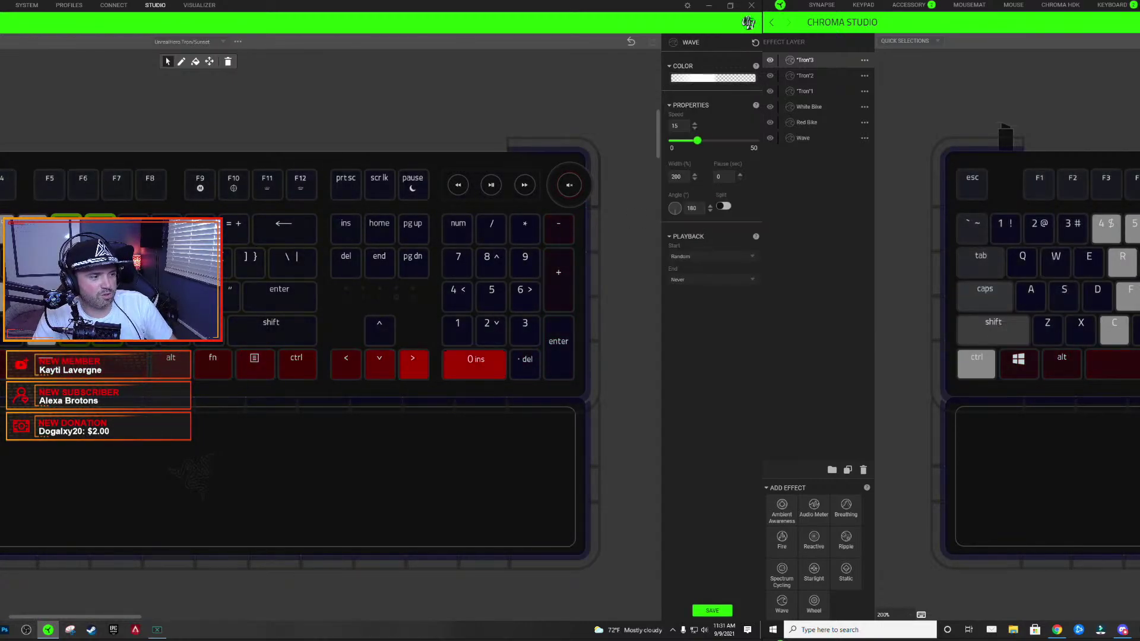
- Move the last transparent stop of the "Tron"3 gradient slightly inward and save the effect
left_click(696, 83)
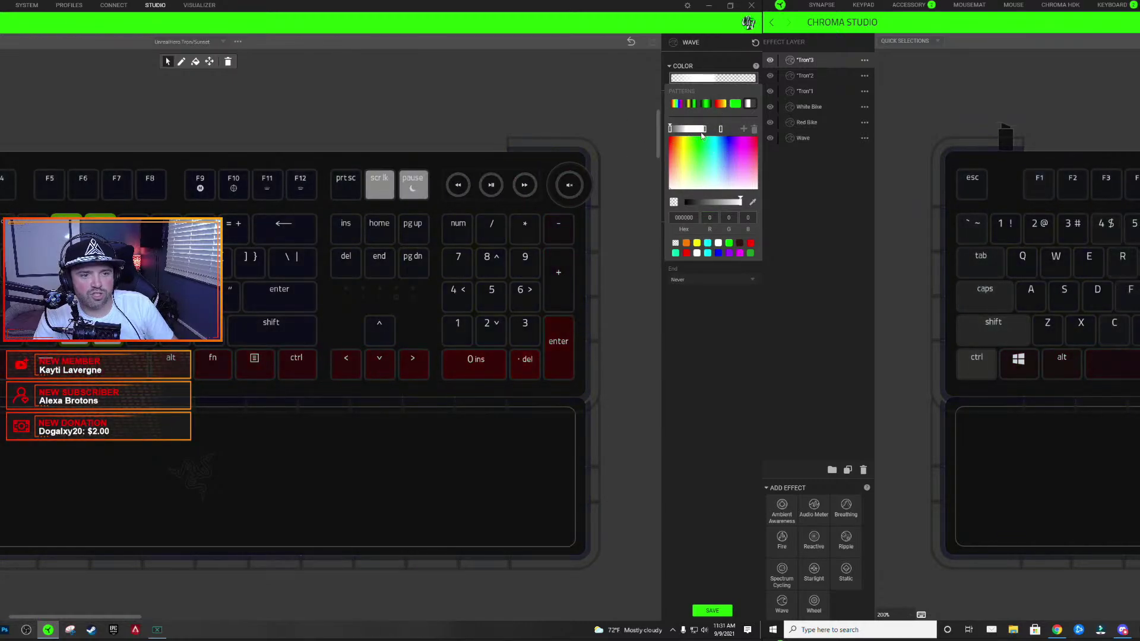
left_click_drag(720, 130, 716, 130)
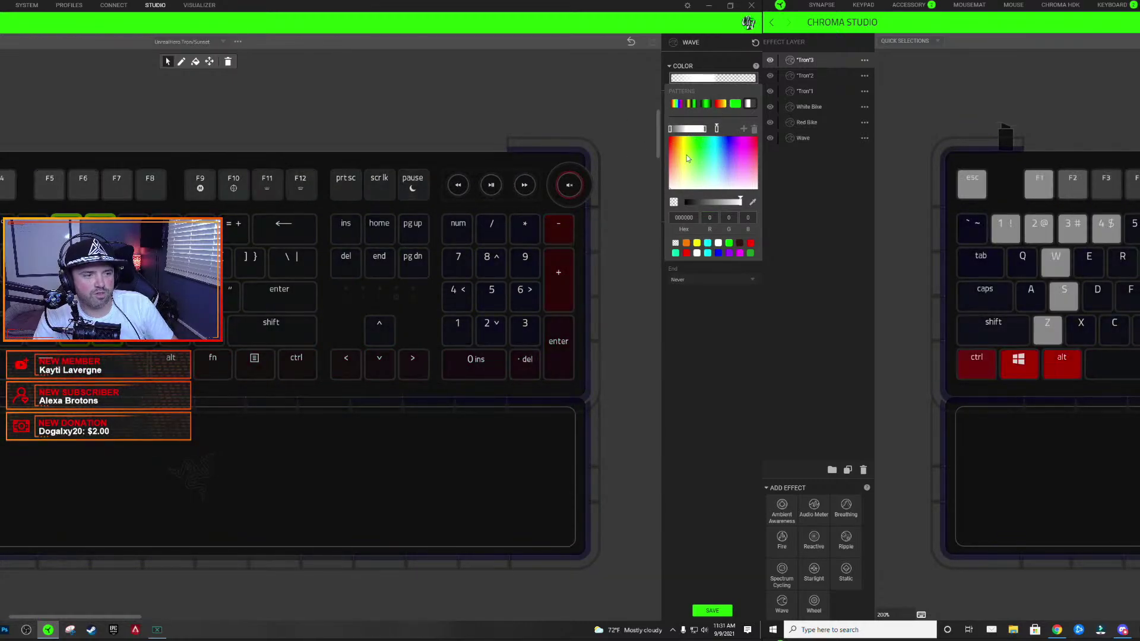
left_click(633, 93)
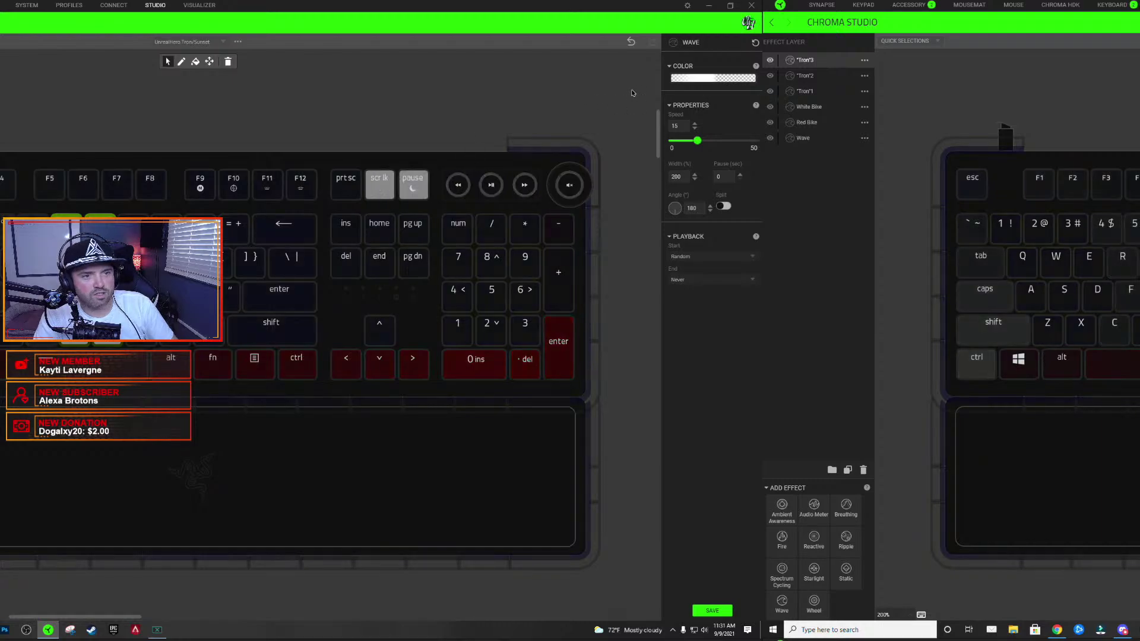
left_click(694, 77)
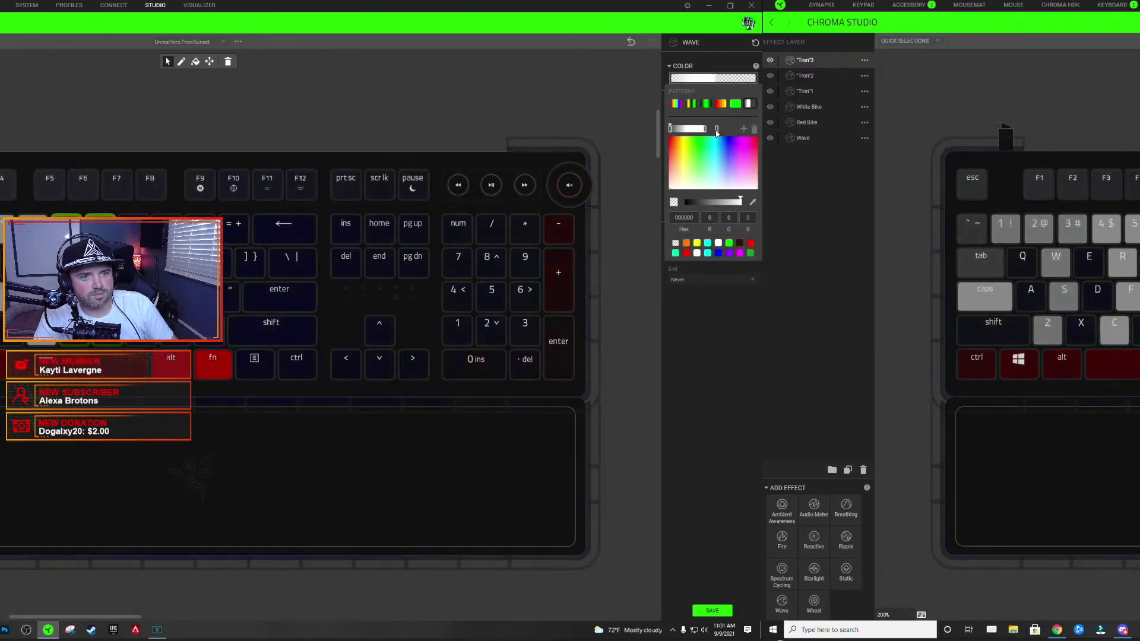
left_click(700, 611)
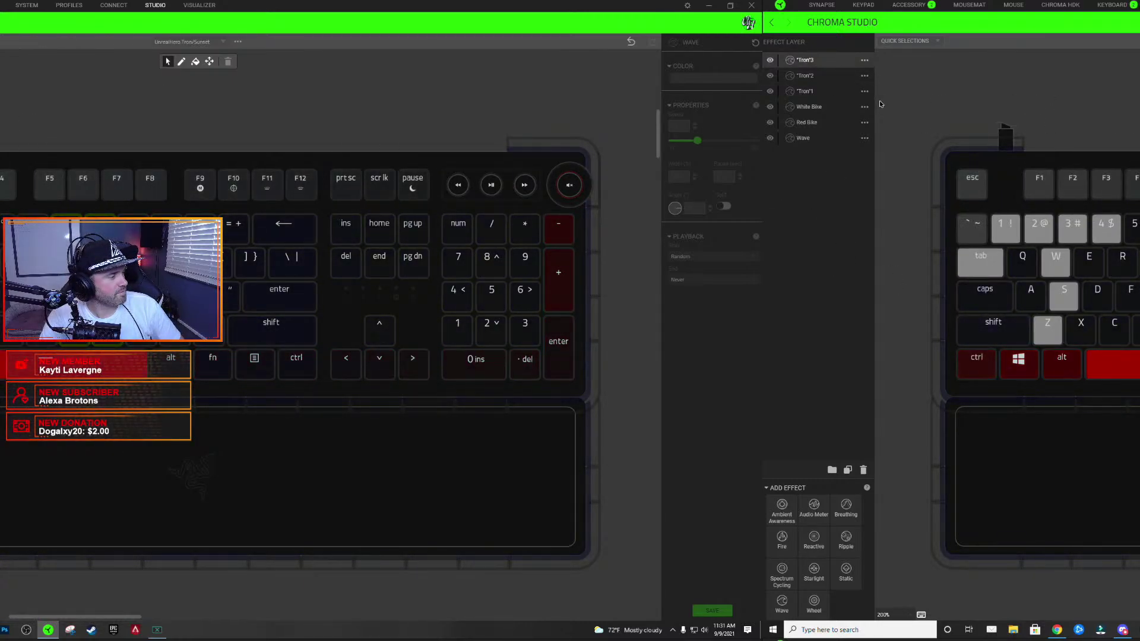
- Duplicate the "Tron"3 layer and rename the upper copy as "Tron"4
right_click(813, 60)
left_click(845, 81)
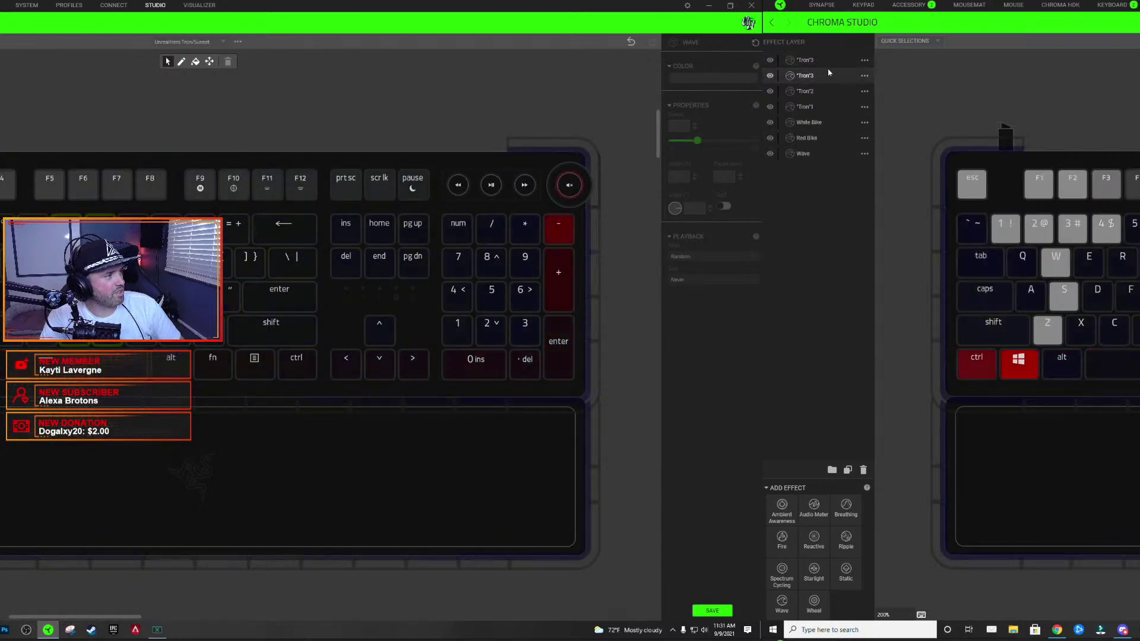
double_click(814, 59)
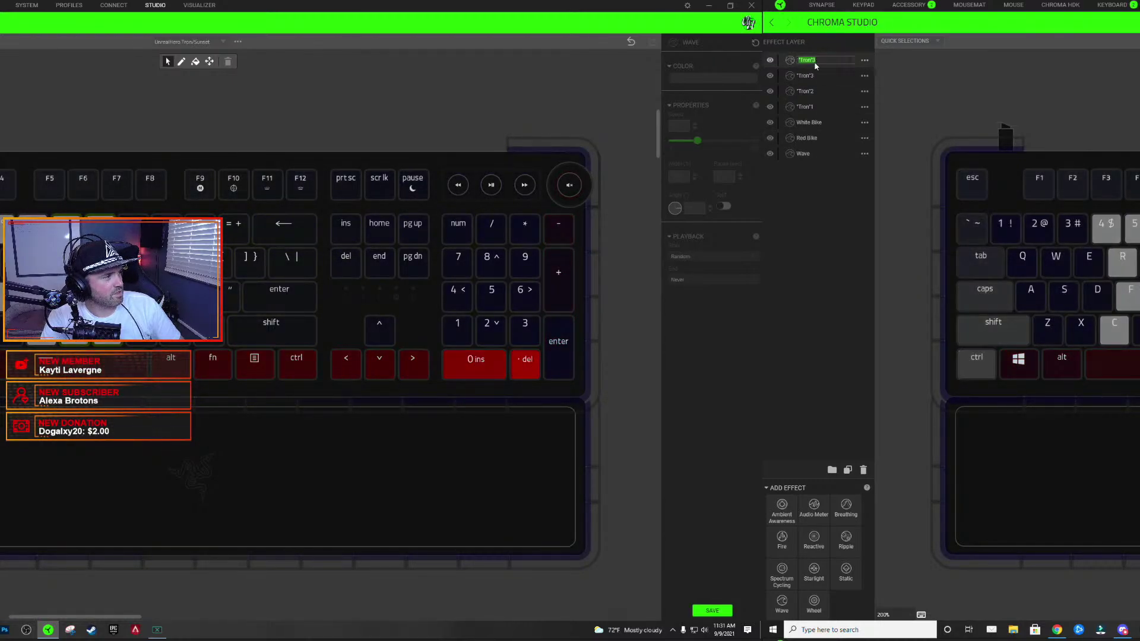
key("BackSpace")
type("4")
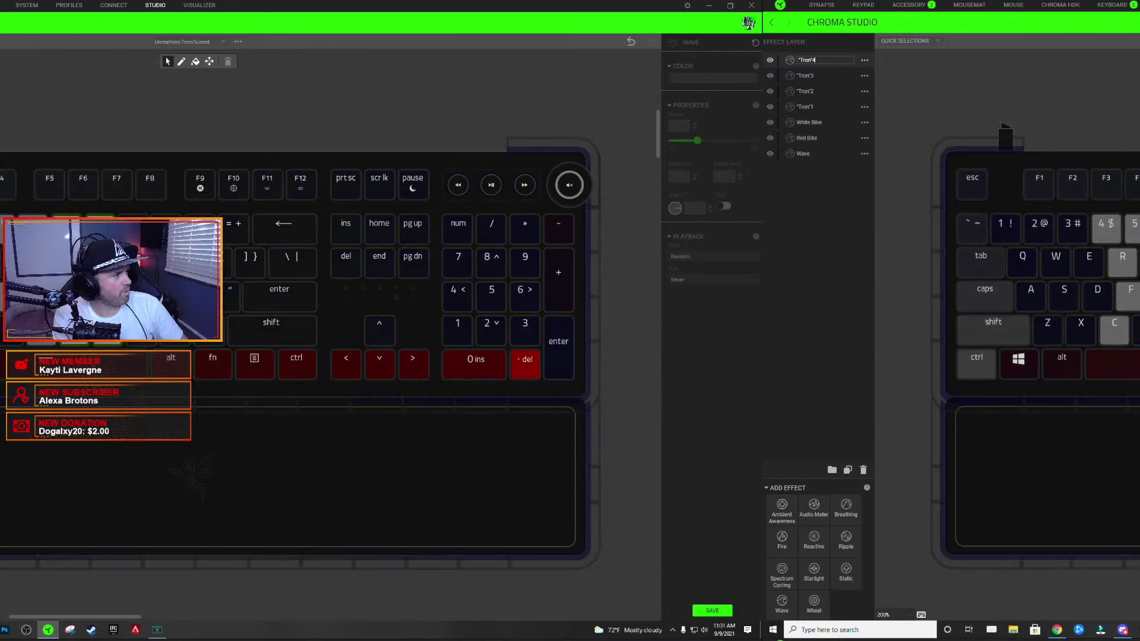
key("Return")
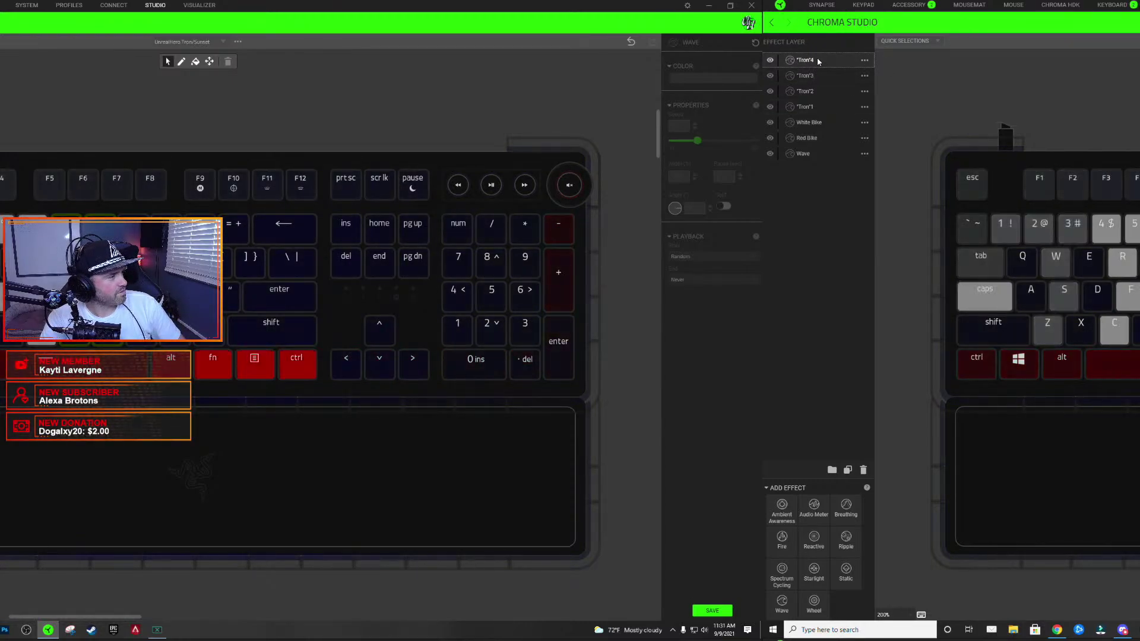
- Rename the four "Tron" layers from "Tron"1 up to "Tron"4 as t, r, o and n
double_click(818, 108)
type("T")
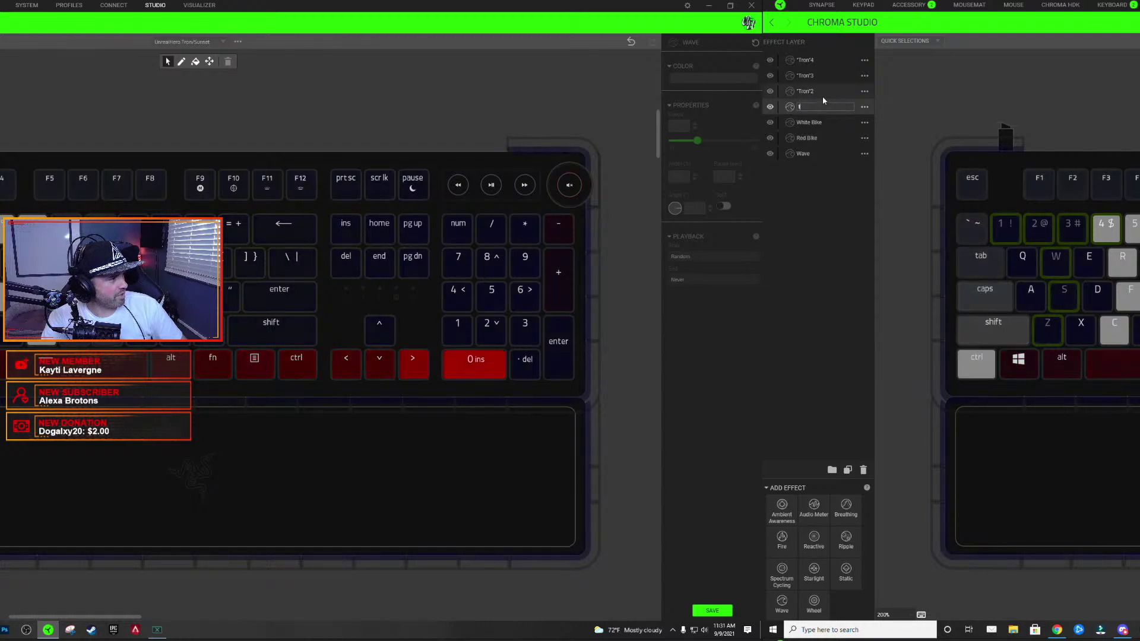
double_click(818, 92)
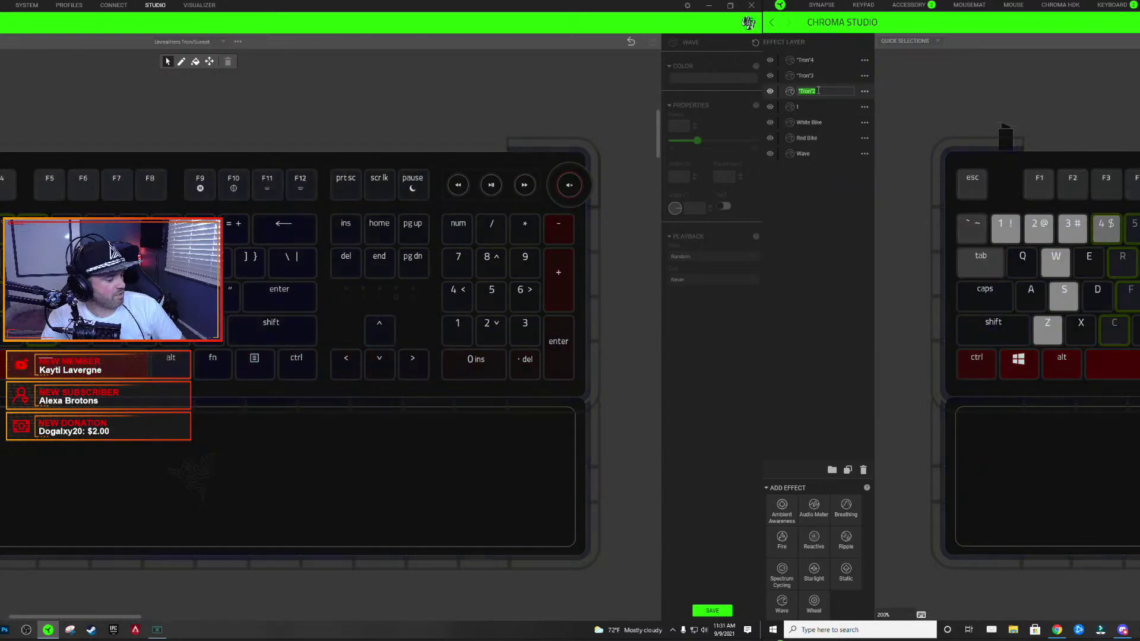
type("r")
double_click(814, 77)
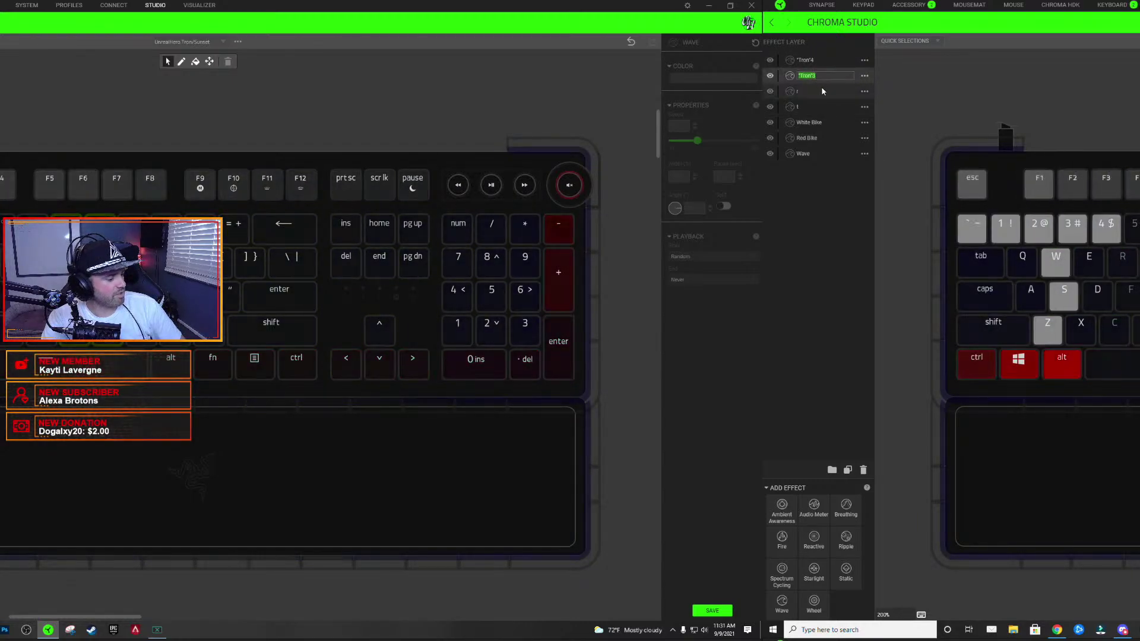
type("o")
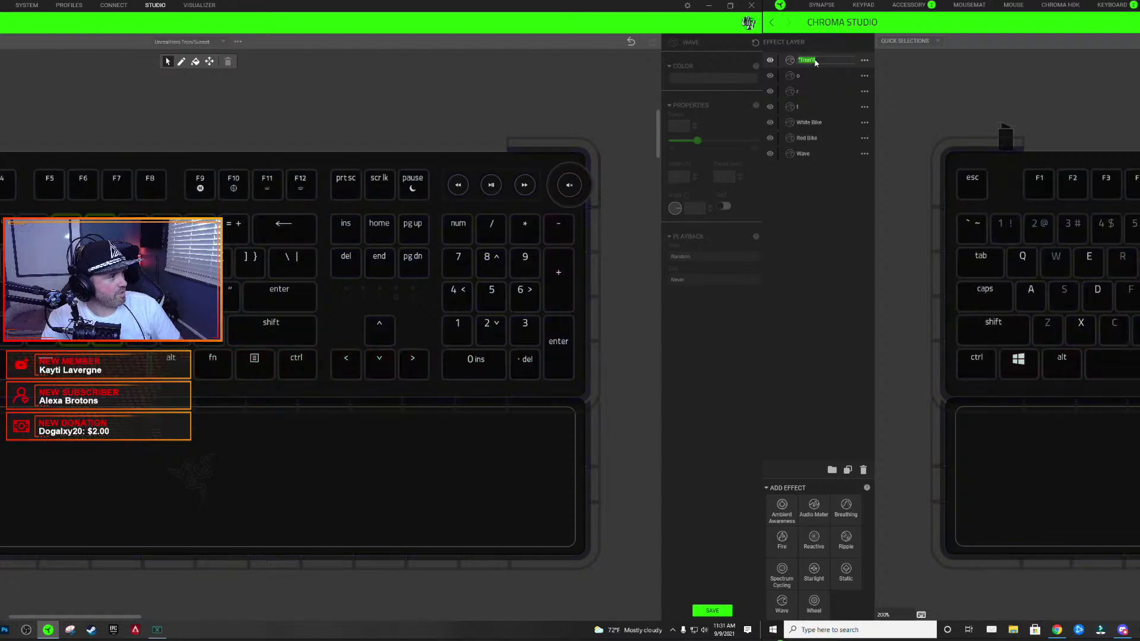
type("n")
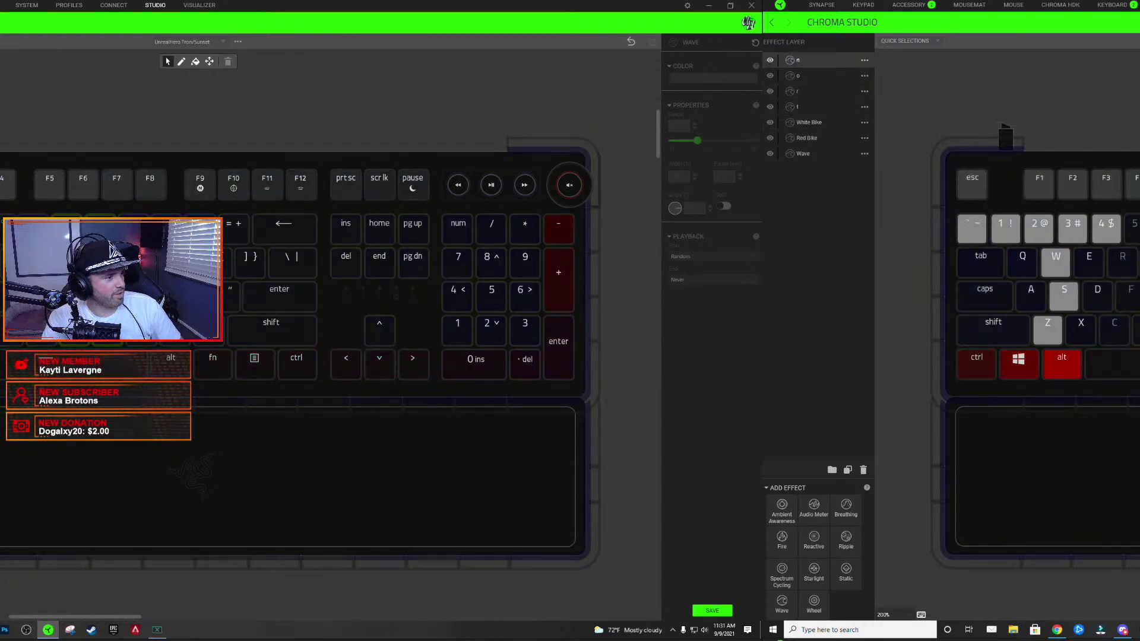
key("Return")
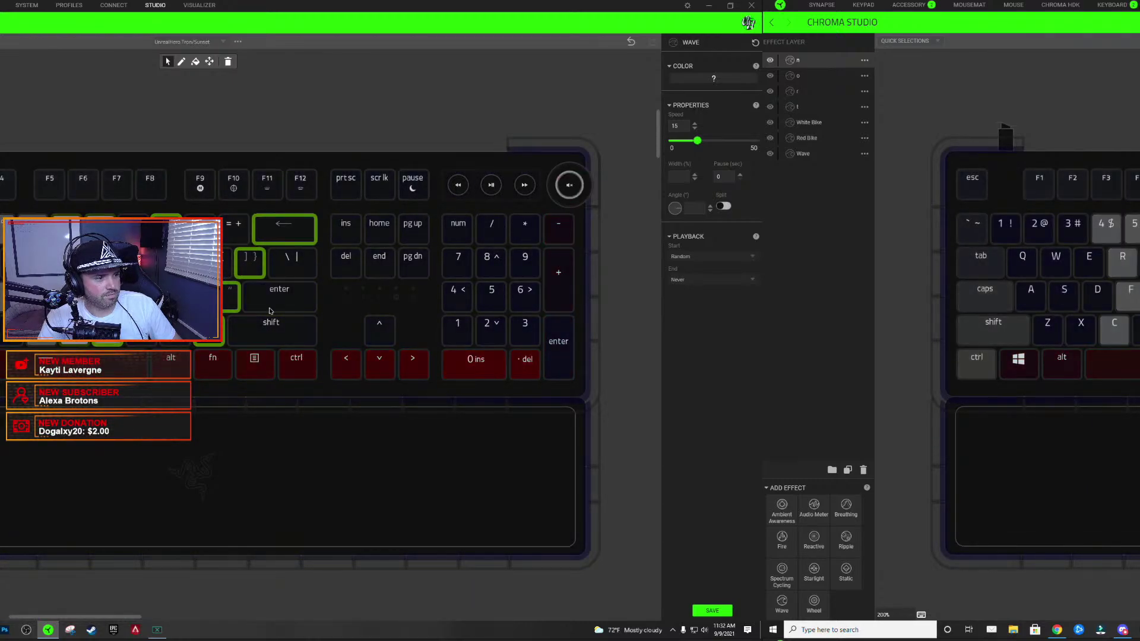
- Rework the "n" layer's wave gradient with white in the first quarter, transparency through the middle and a white final stop
mouse_move(264, 362)
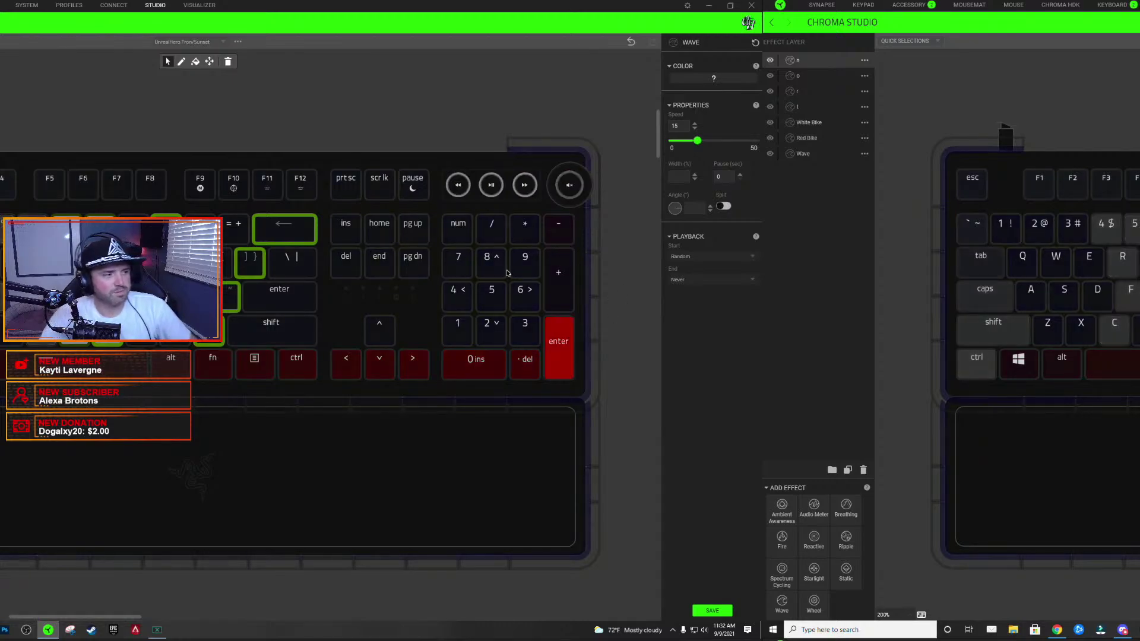
left_click(239, 209)
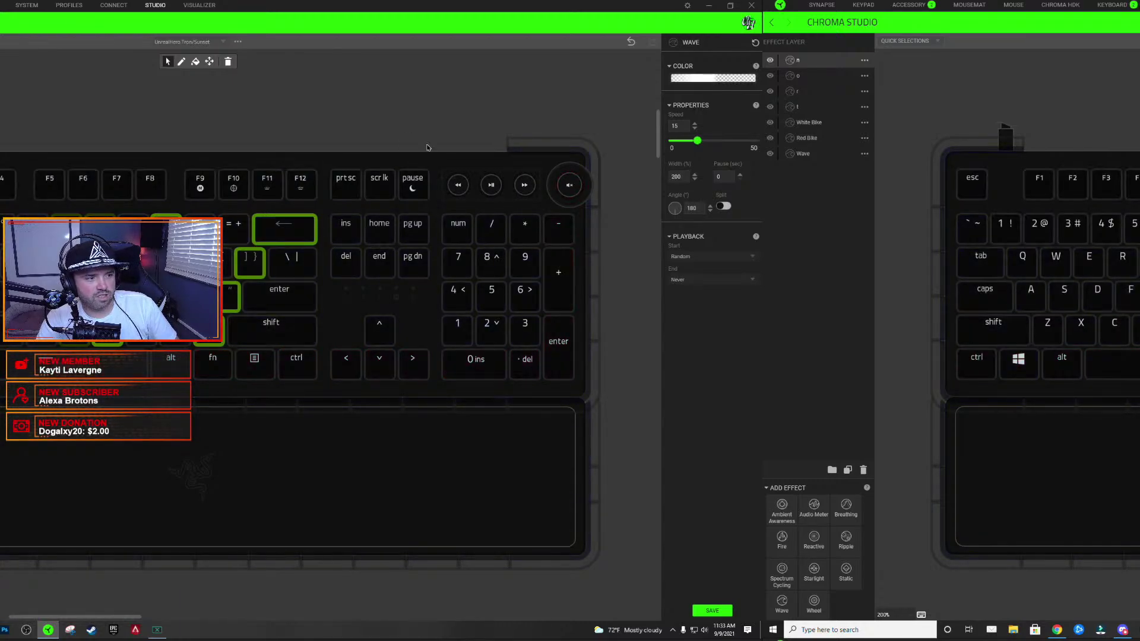
left_click(677, 77)
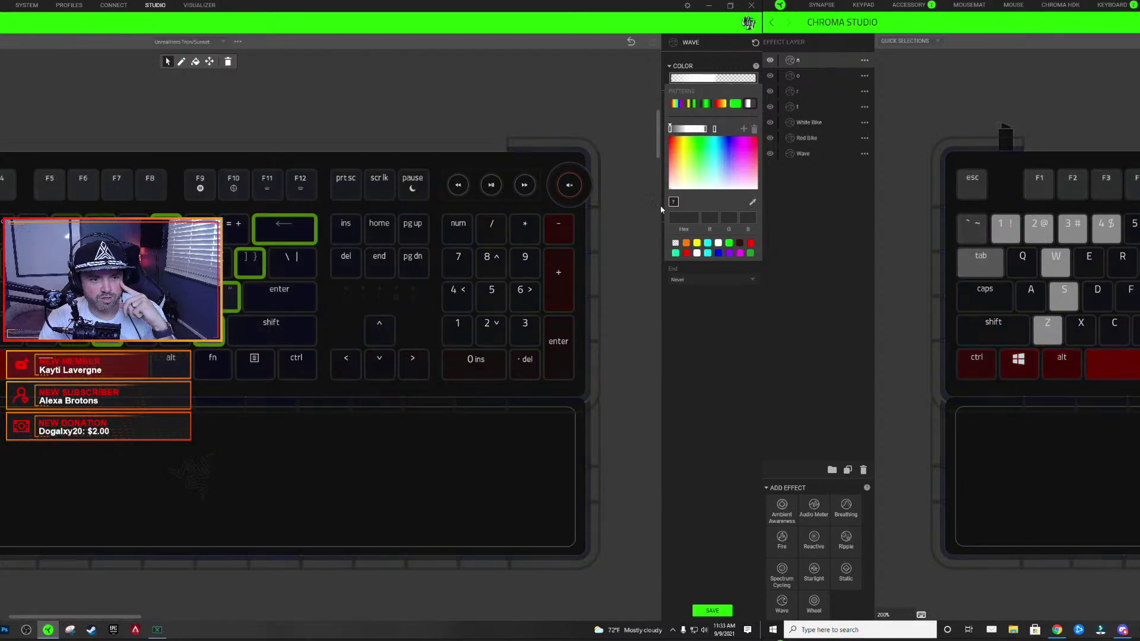
left_click(697, 253)
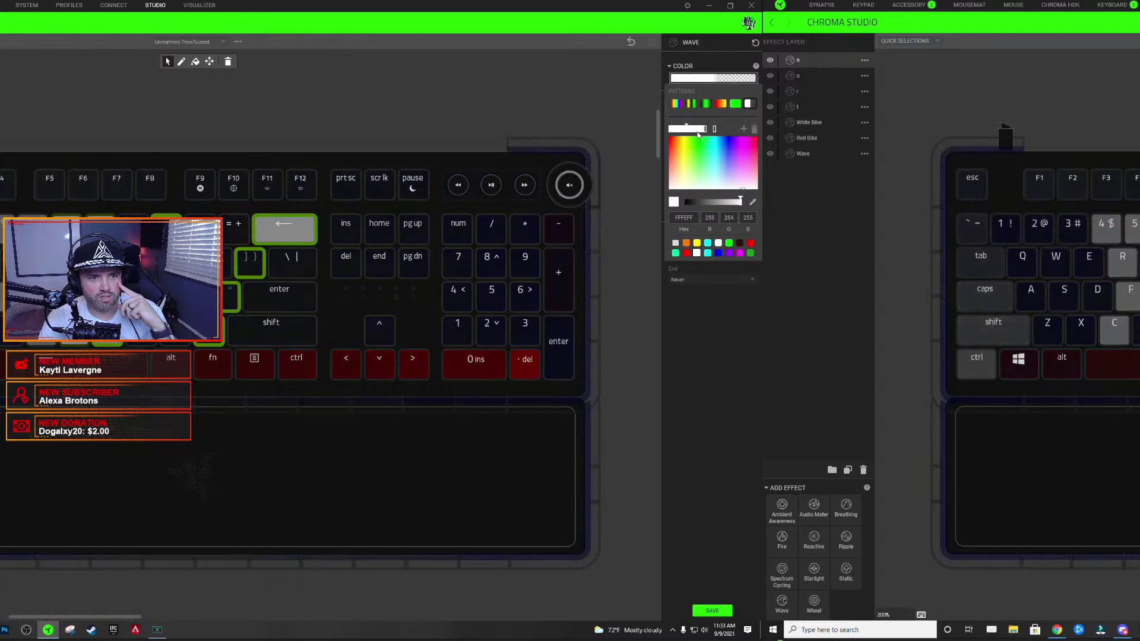
left_click(703, 131)
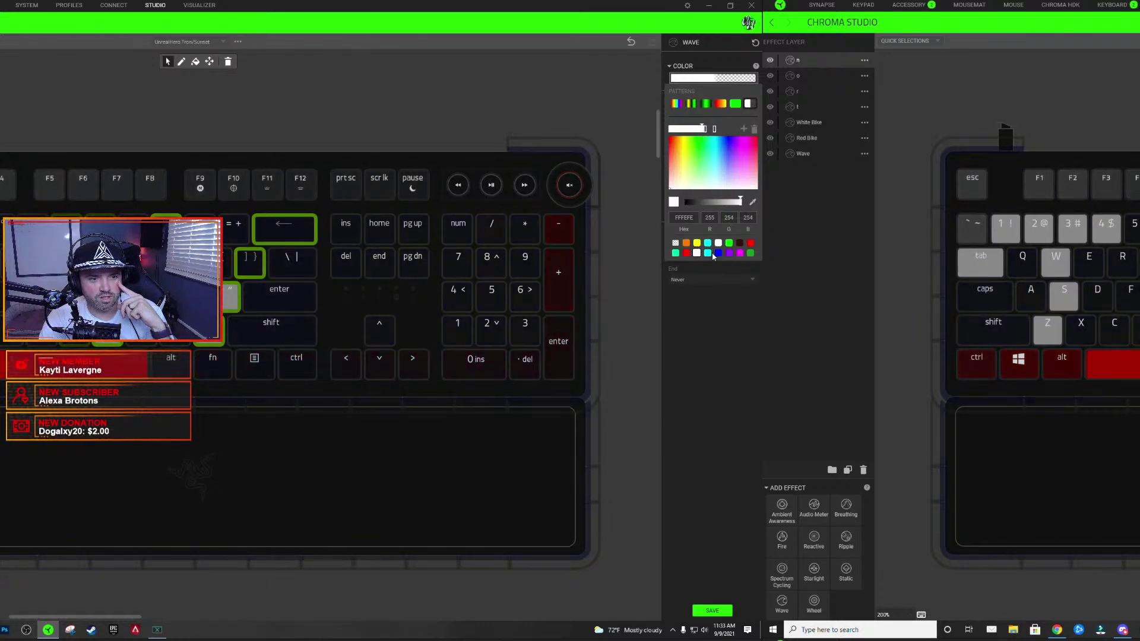
left_click(703, 130)
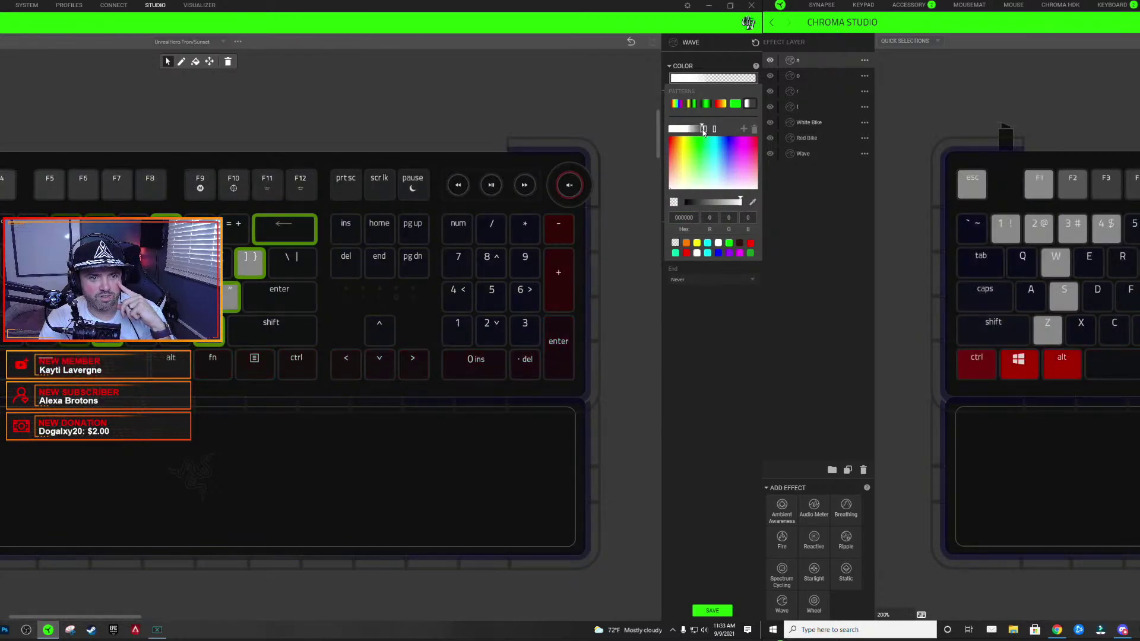
left_click(688, 131)
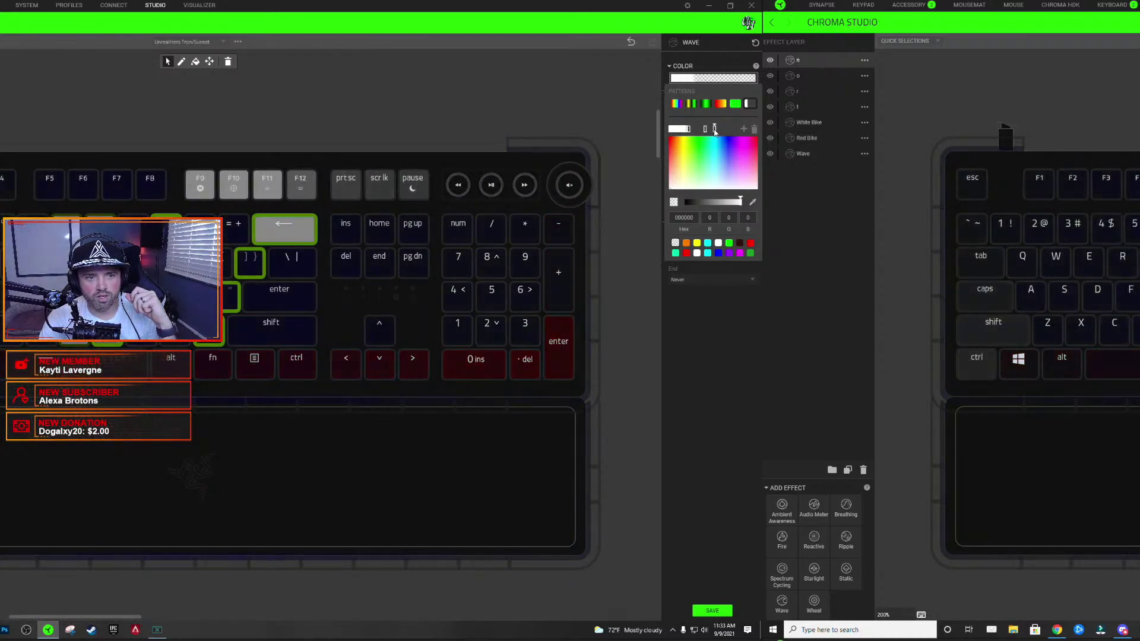
left_click(697, 252)
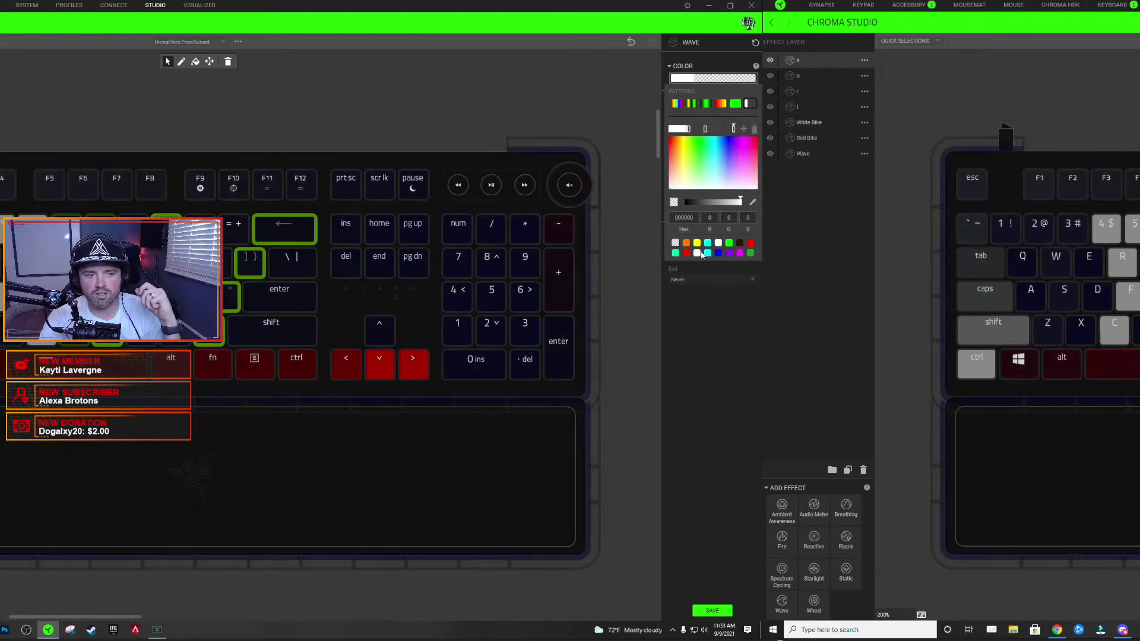
left_click(719, 129)
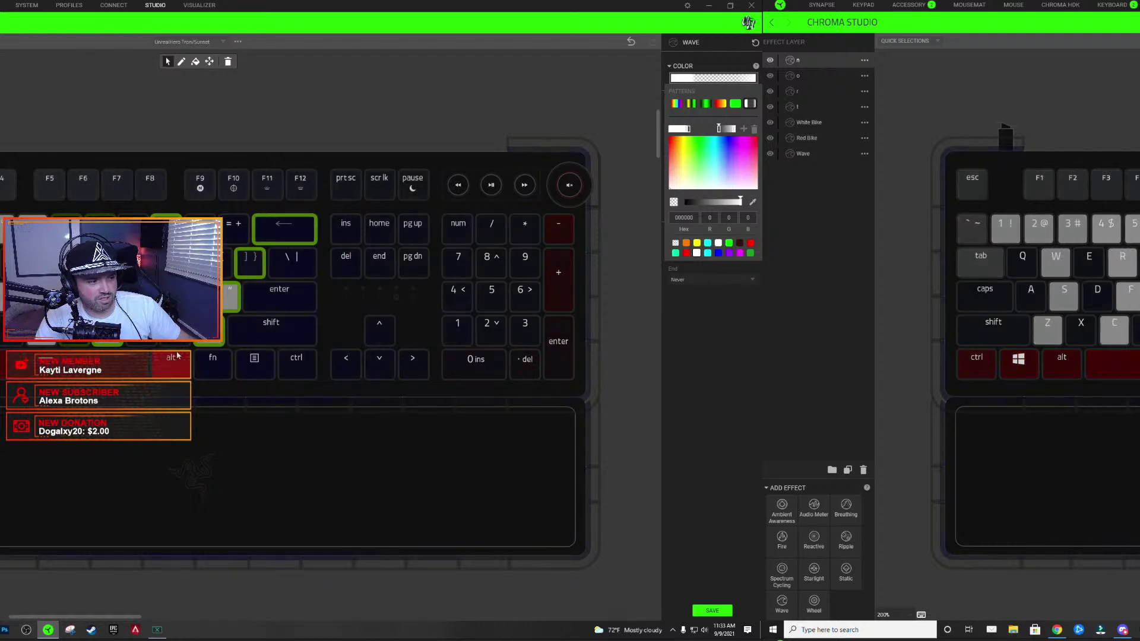
- Add a transparent stop near the middle of the "n" layer's gradient and nudge it slightly toward the end
left_click(356, 268)
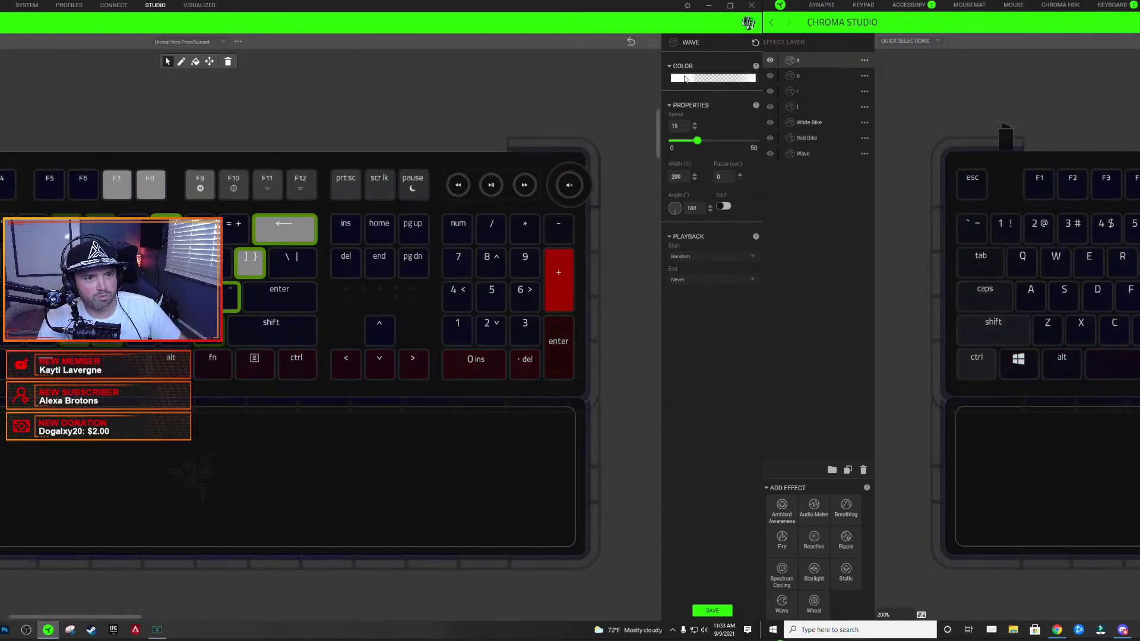
left_click(706, 78)
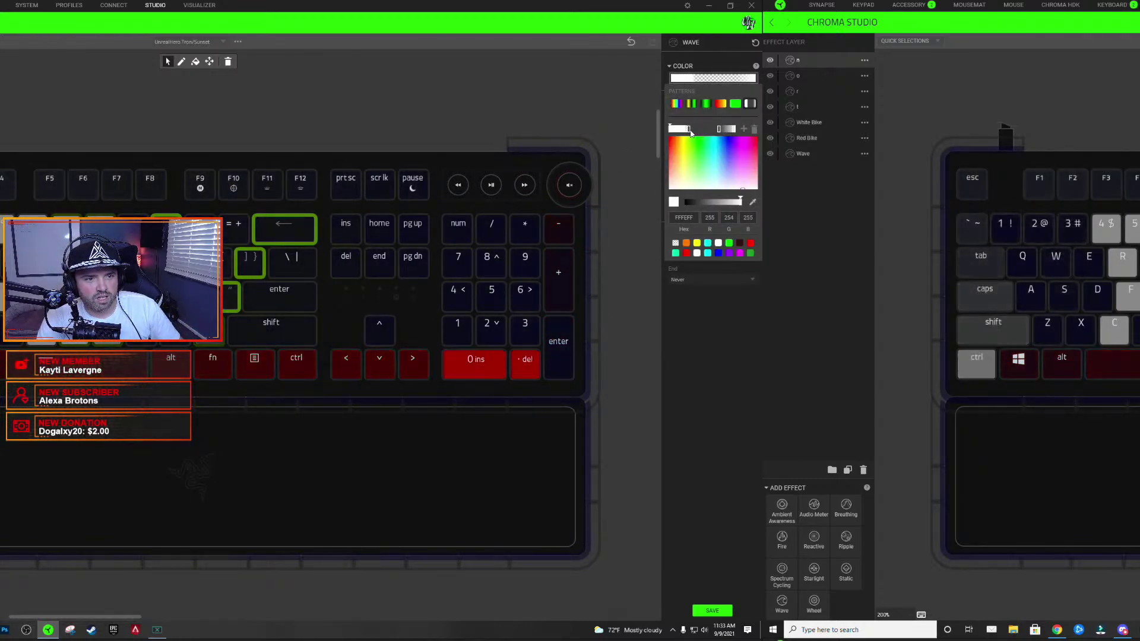
left_click(744, 130)
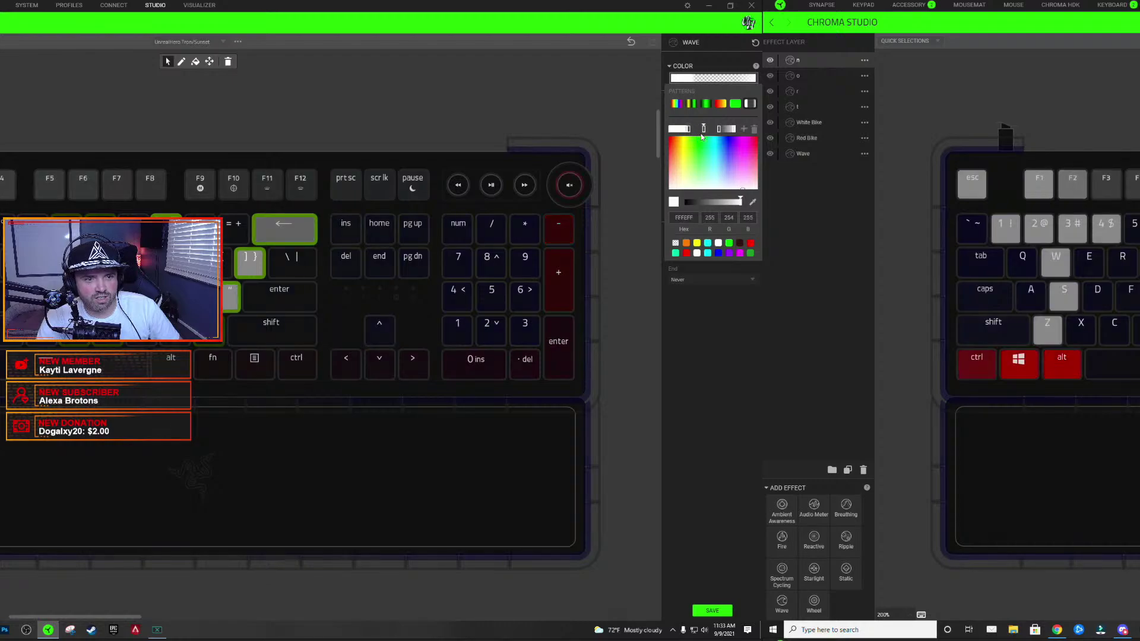
left_click(704, 129)
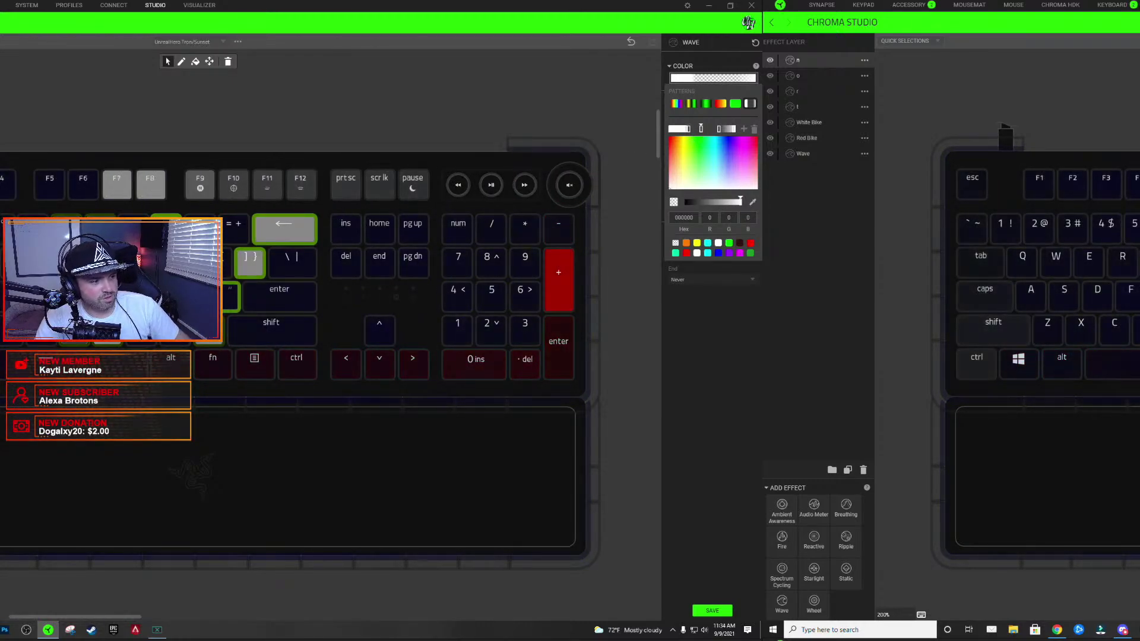
left_click(701, 76)
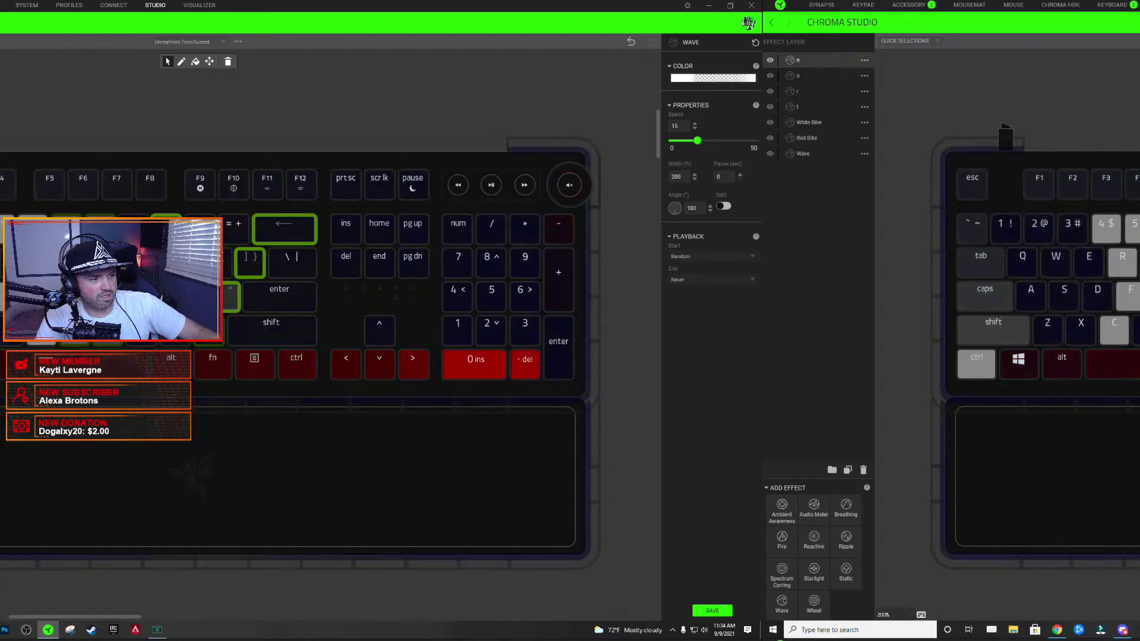
left_click(695, 78)
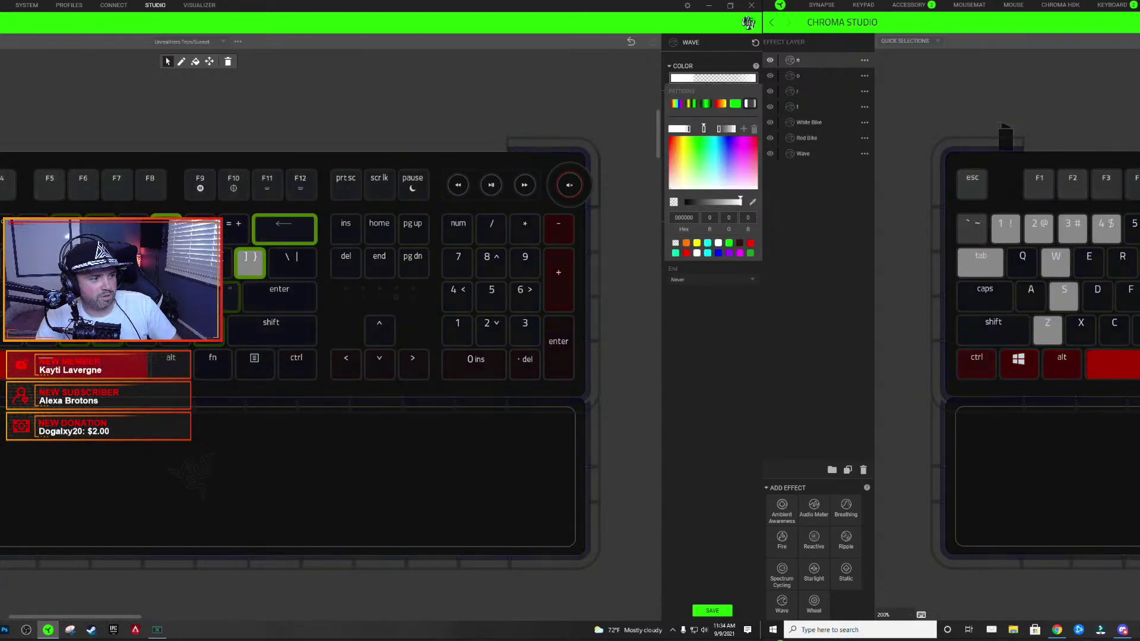
left_click(712, 77)
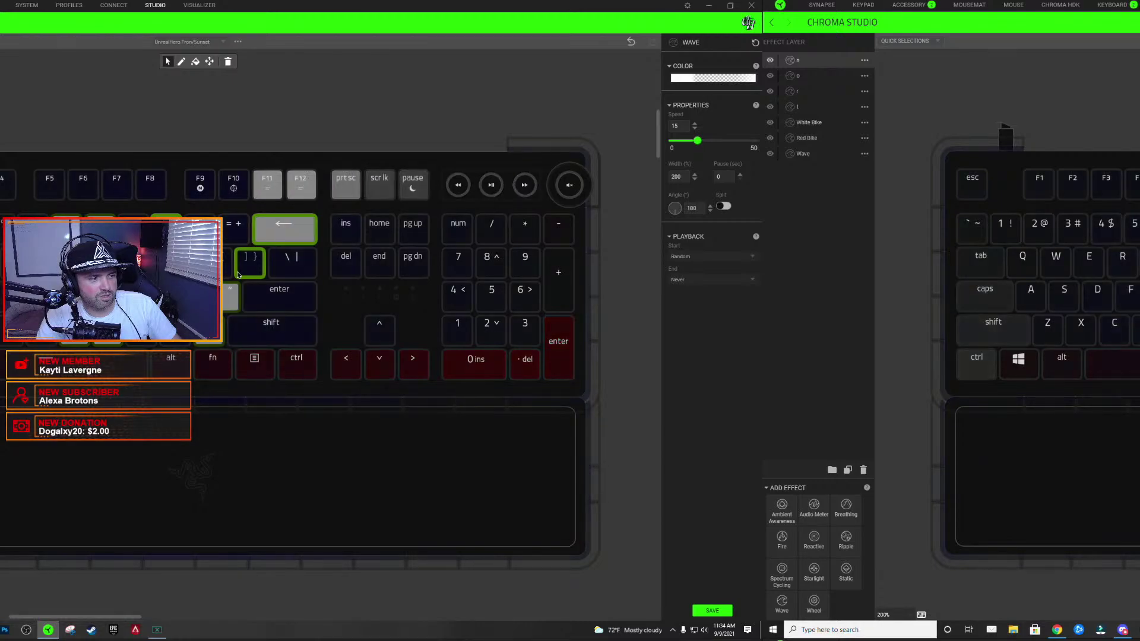
left_click(712, 78)
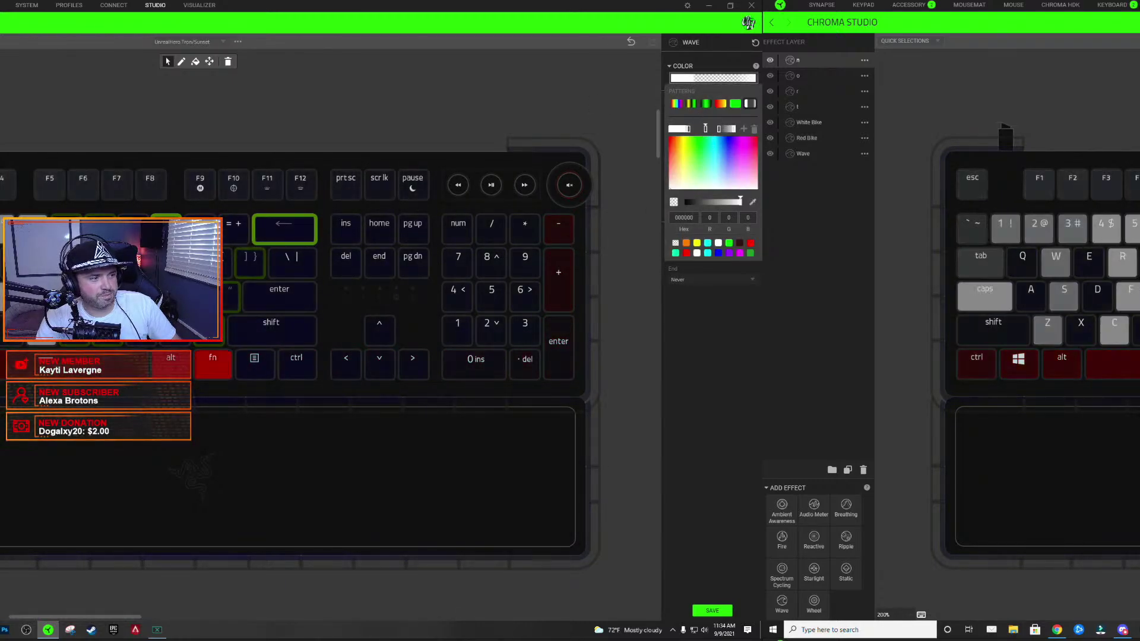
- Save the effect and set the t layer's wave pause to 3 seconds
left_click(728, 611)
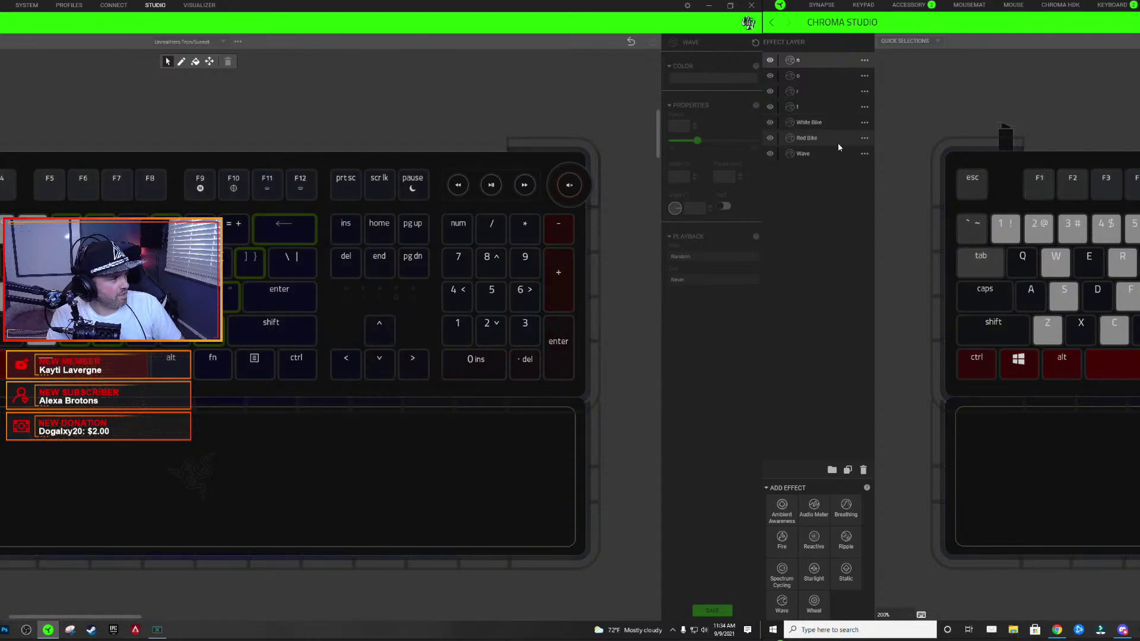
left_click(813, 105)
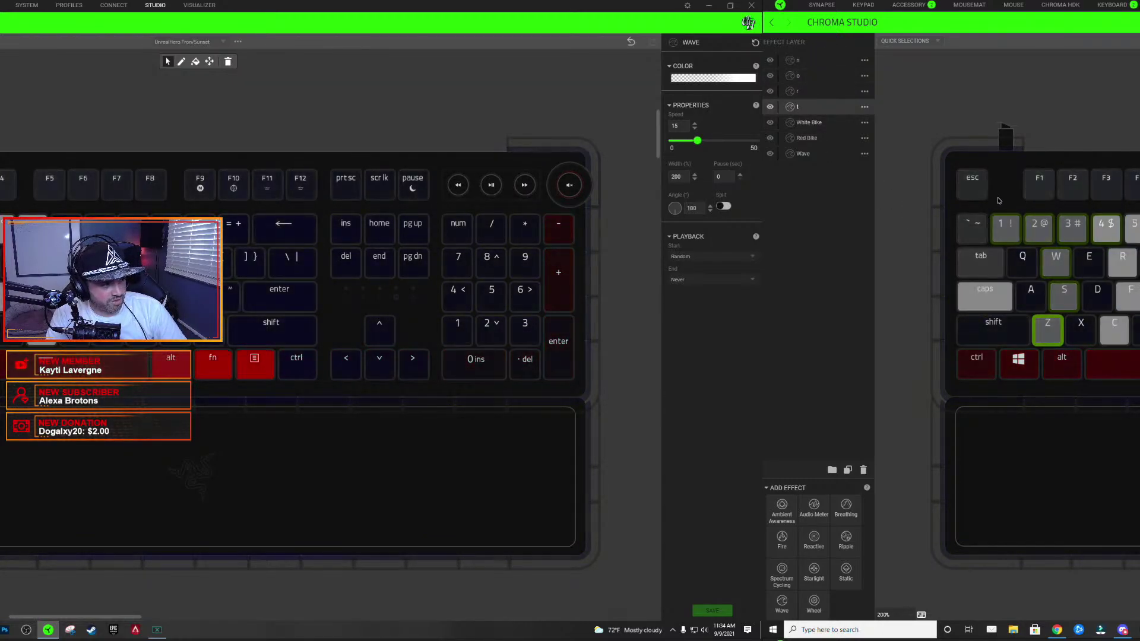
double_click(725, 178)
type("3")
key("Return")
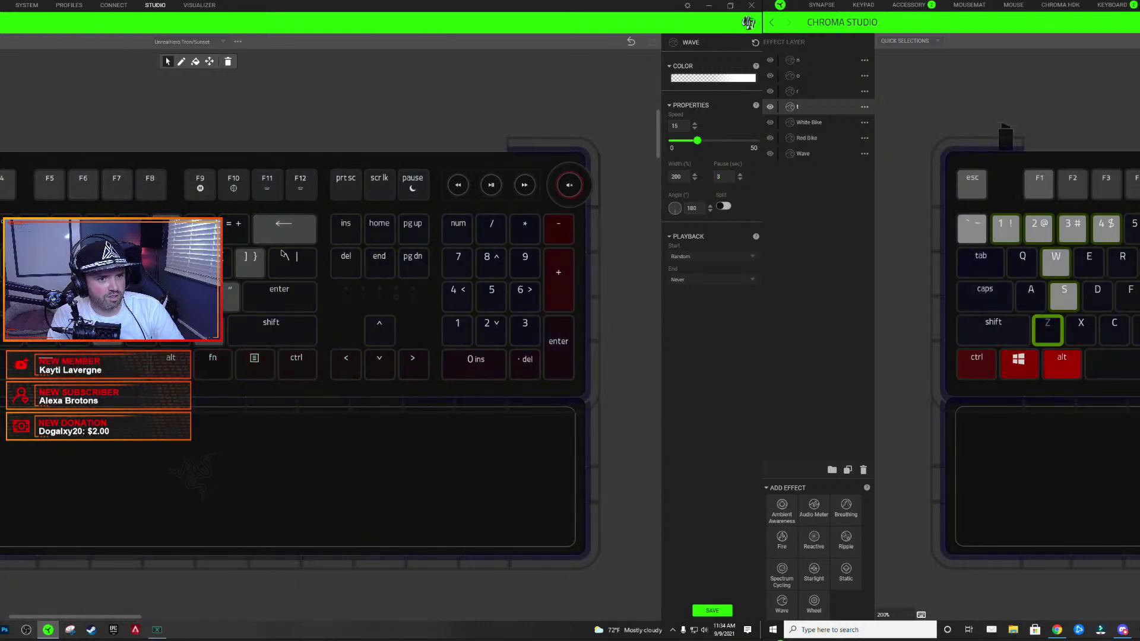
- Retime the t layer's wave by alternating its pause between 0 and 3 seconds, ending on 3 seconds
double_click(724, 177)
type("0")
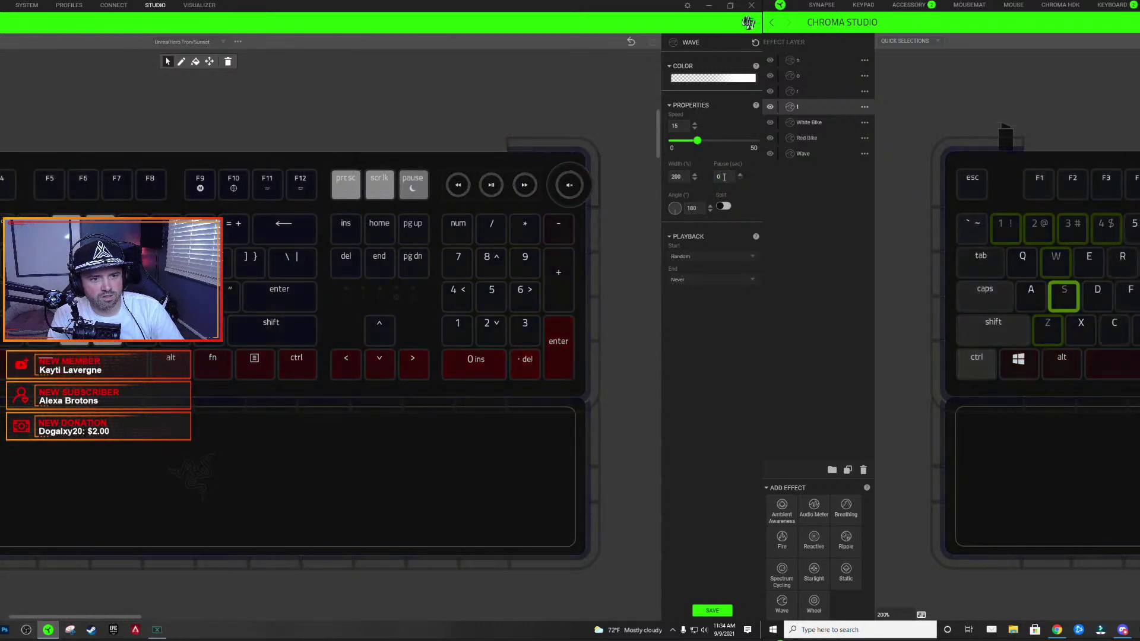
double_click(724, 177)
type("3")
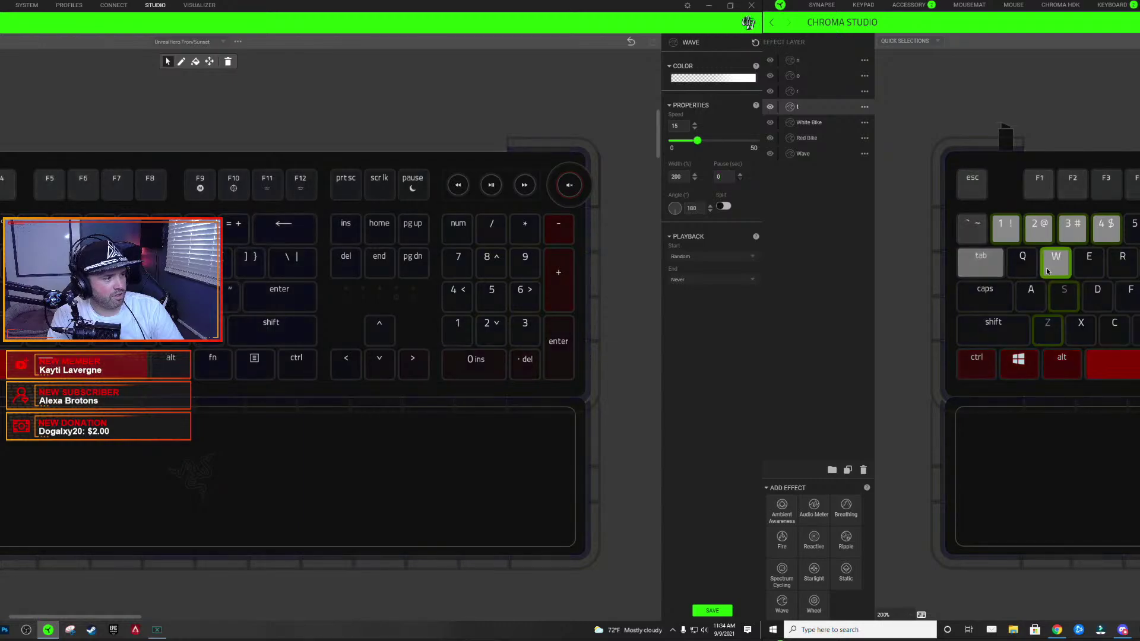
double_click(724, 177)
type("0")
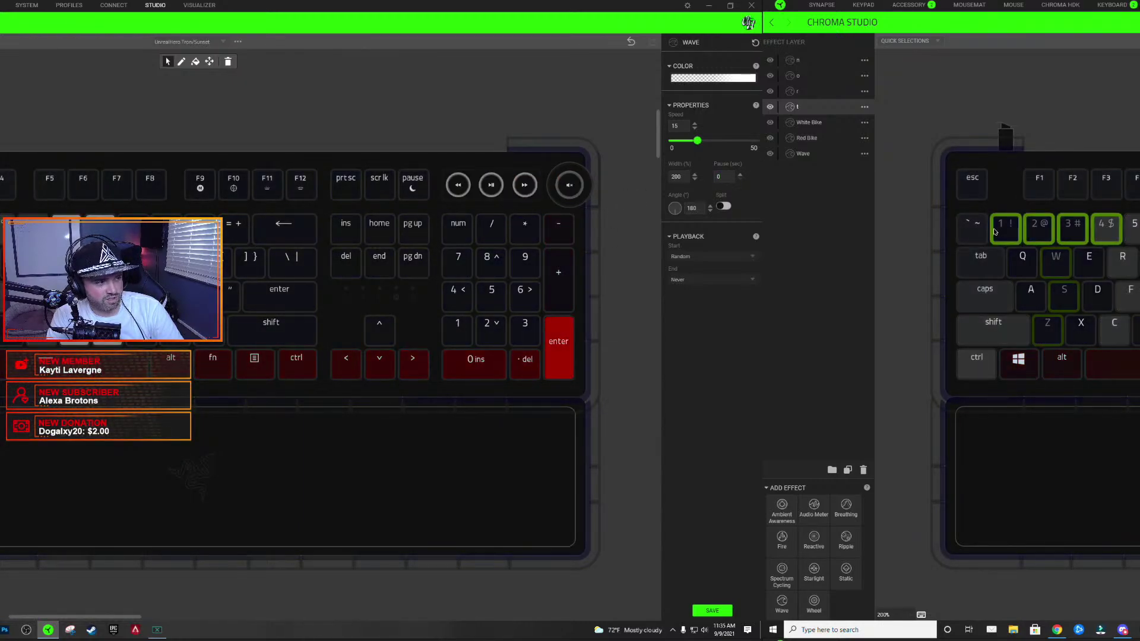
double_click(724, 176)
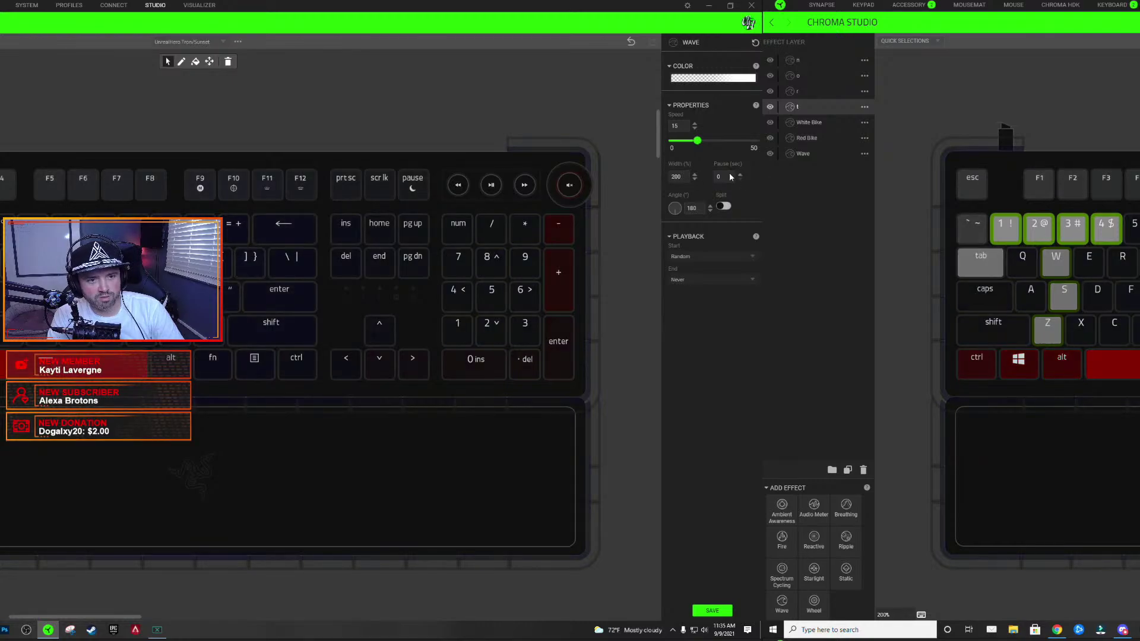
type("3")
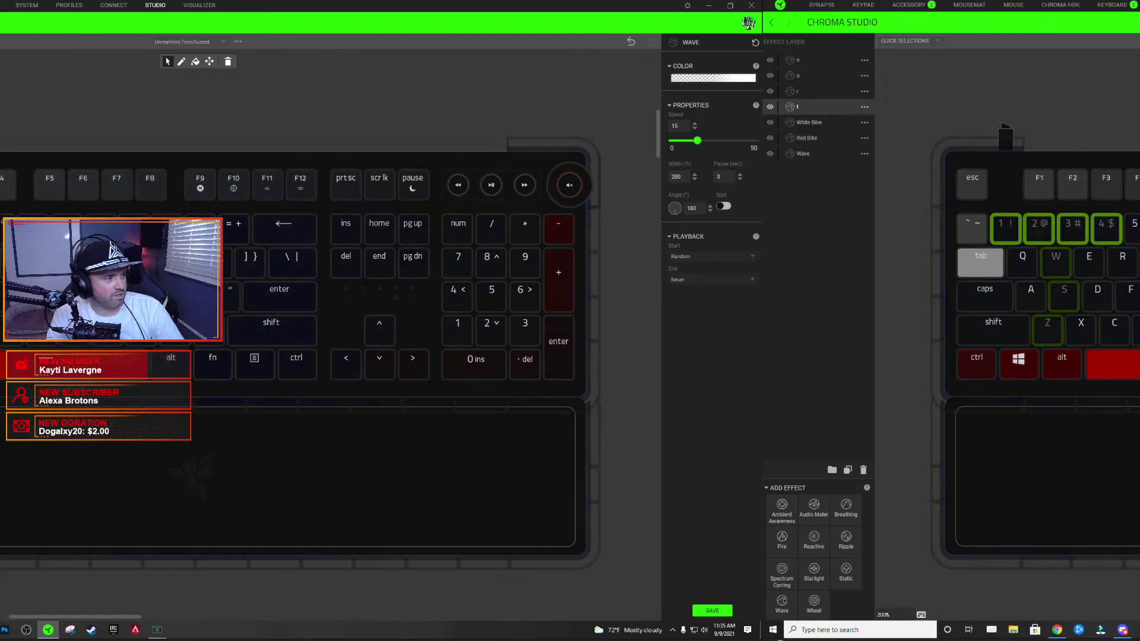
- Set the r layer's wave pause to 3 seconds
left_click(809, 92)
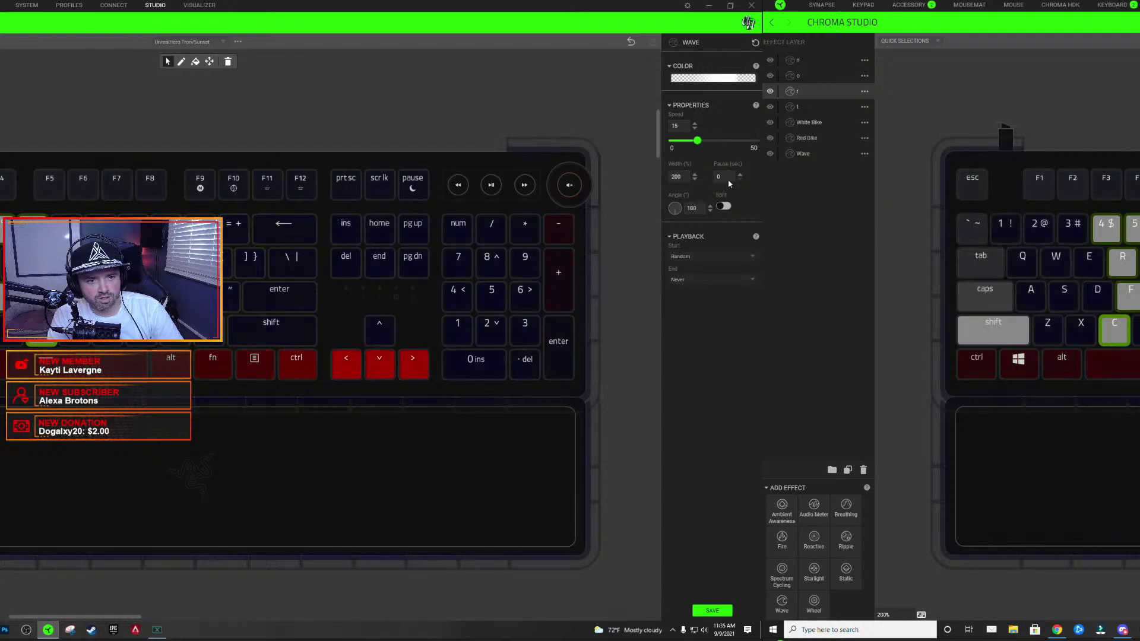
left_click_drag(728, 176, 705, 198)
type("3")
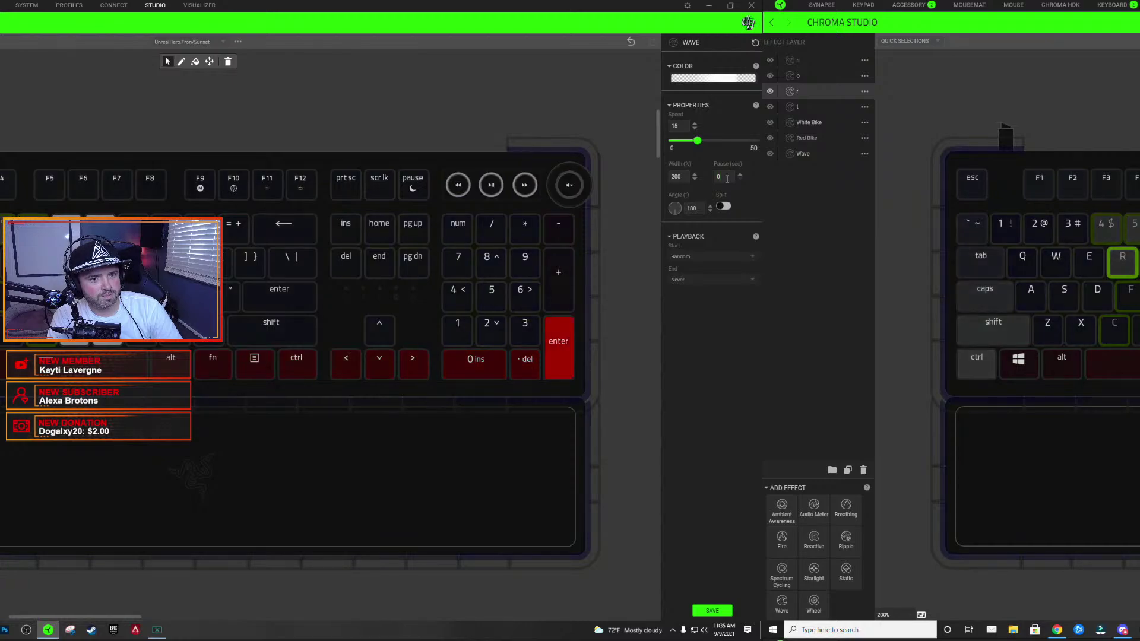
type("3")
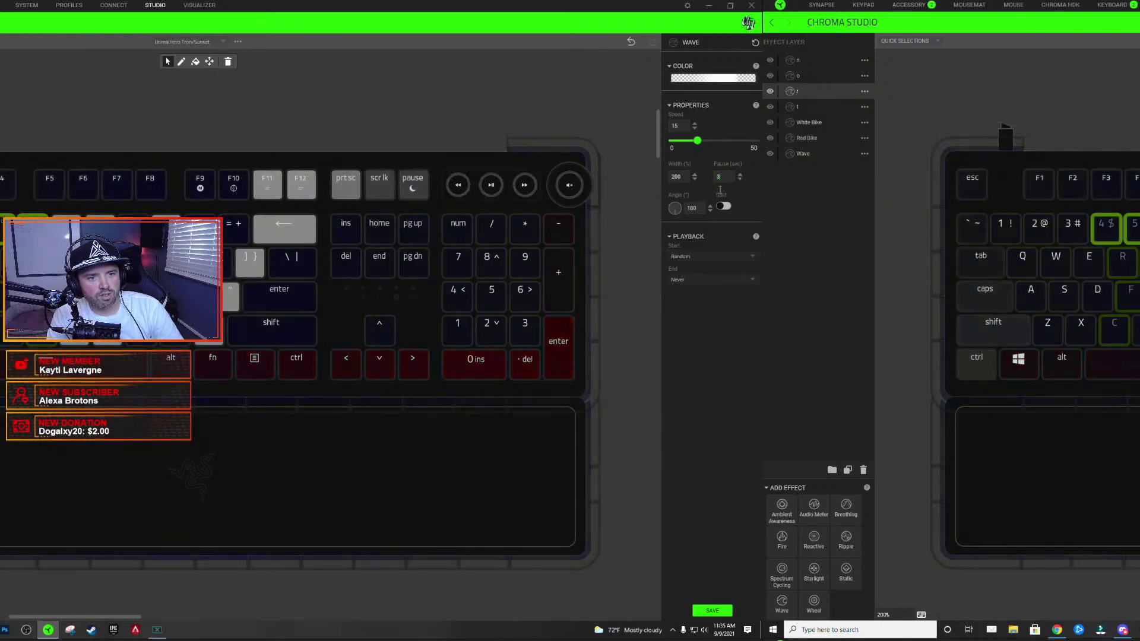
- Set the o layer's wave pause to 3 seconds
left_click(792, 75)
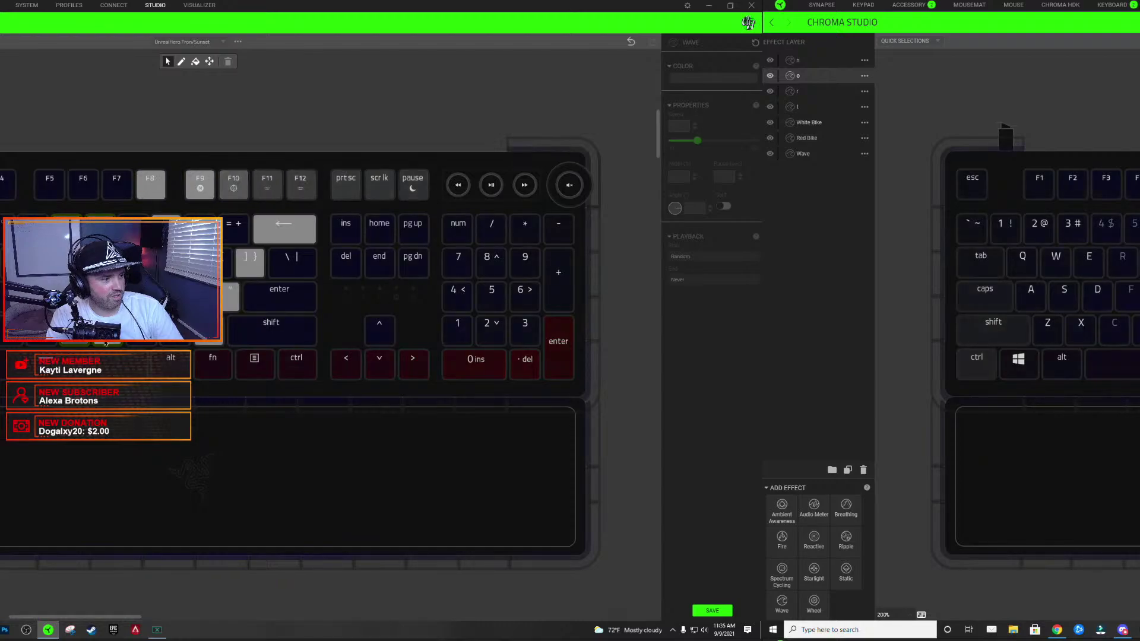
double_click(731, 178)
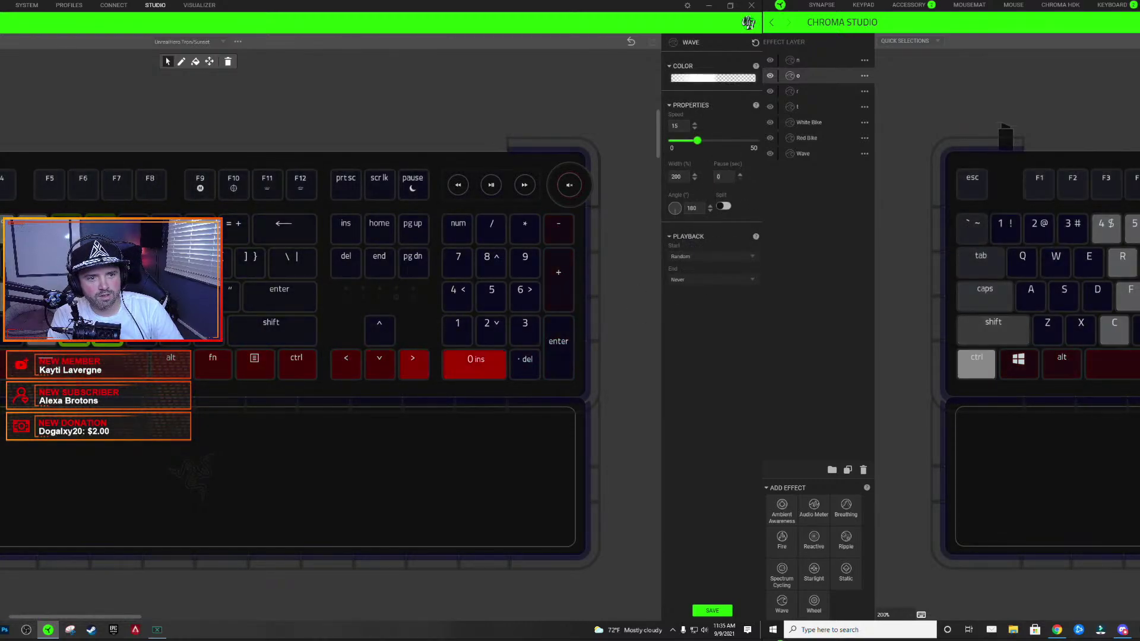
type("3")
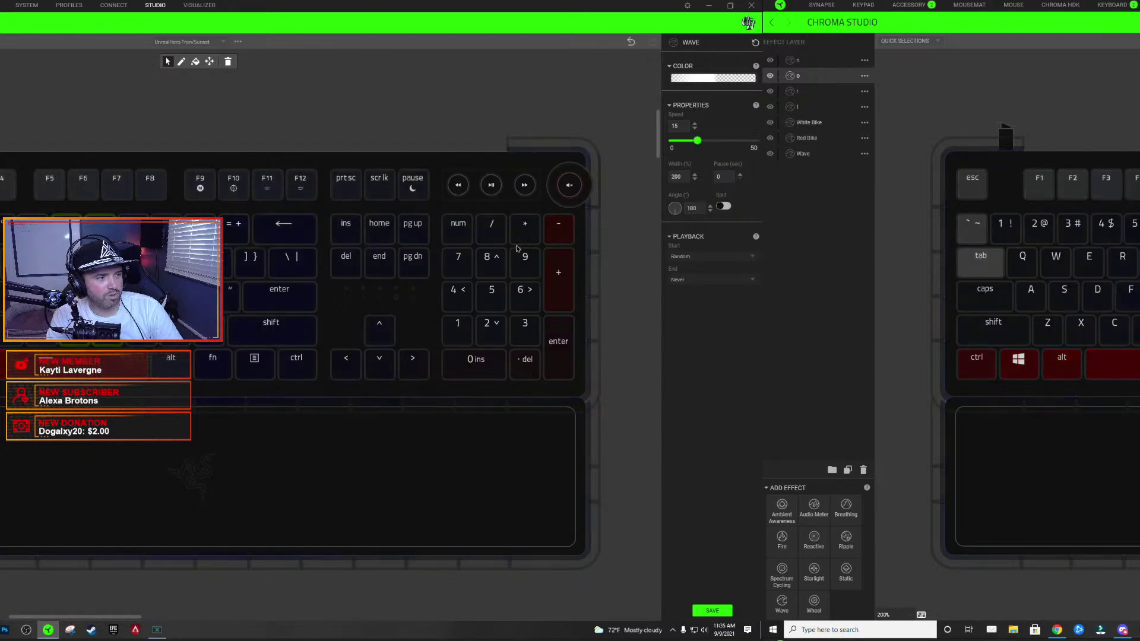
double_click(722, 177)
type("0")
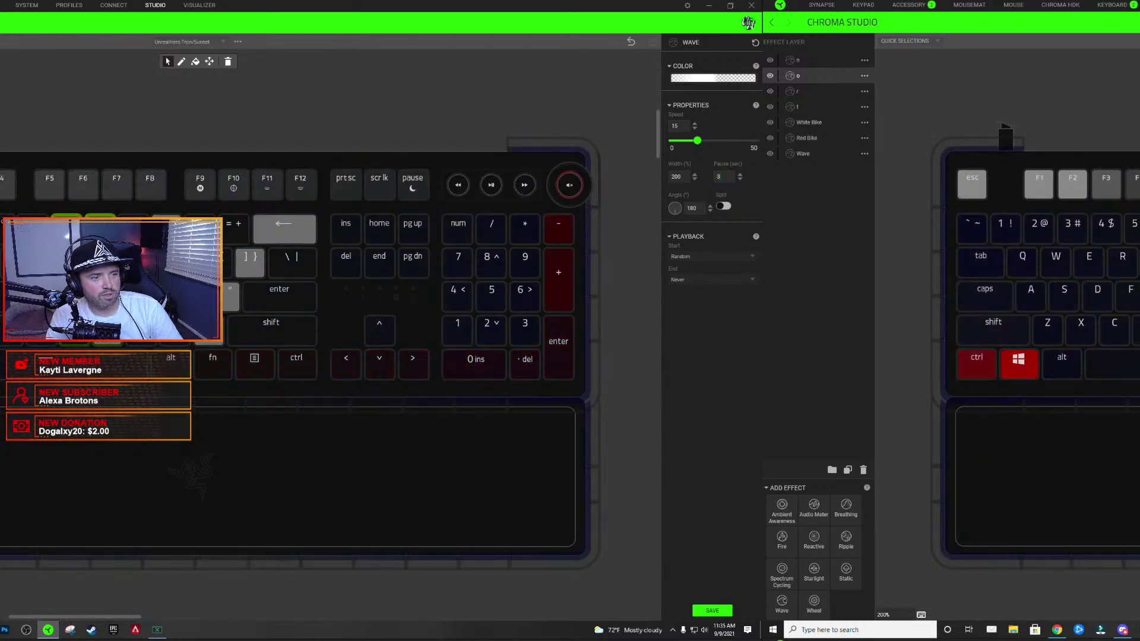
type("3")
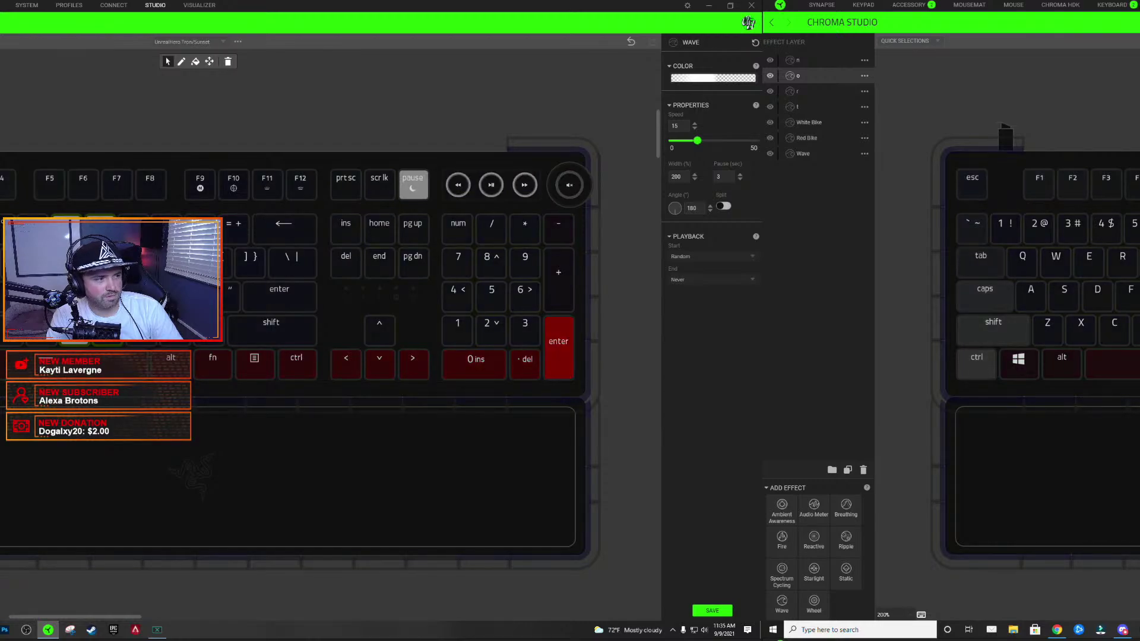
- Set the n layer's wave pause to 0 seconds and save the effect
left_click(824, 60)
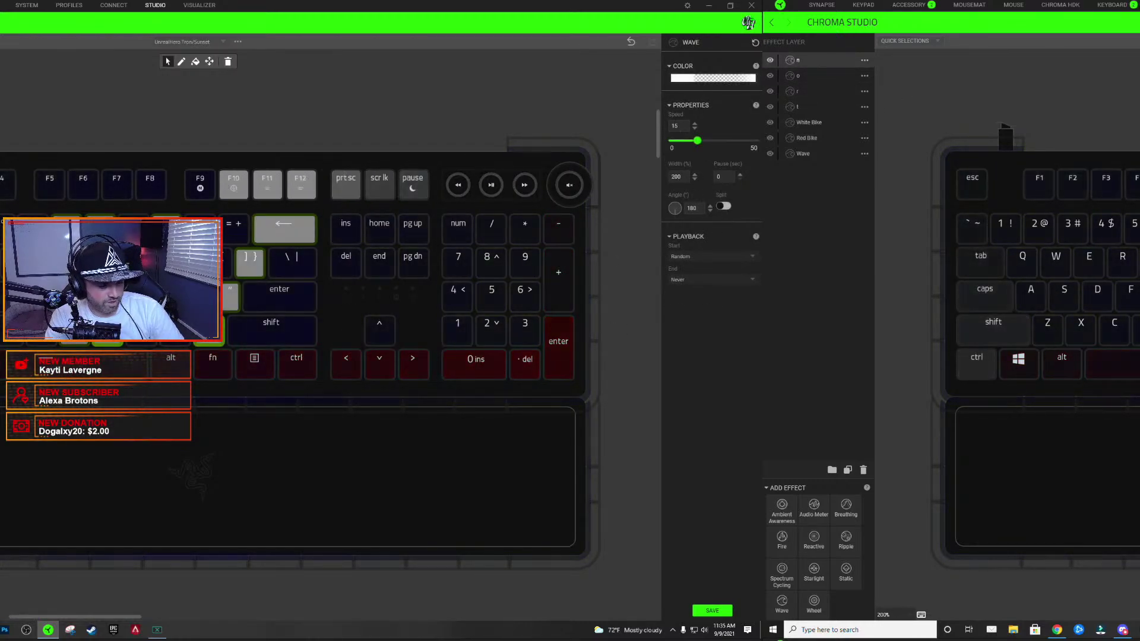
key("Delete")
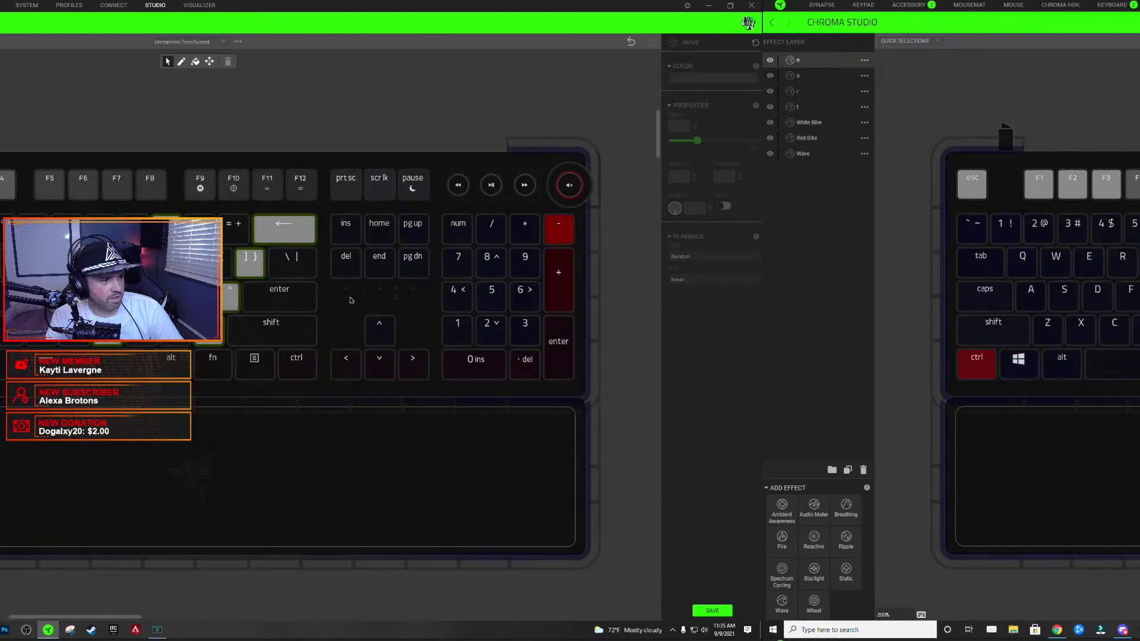
key("ctrl+z")
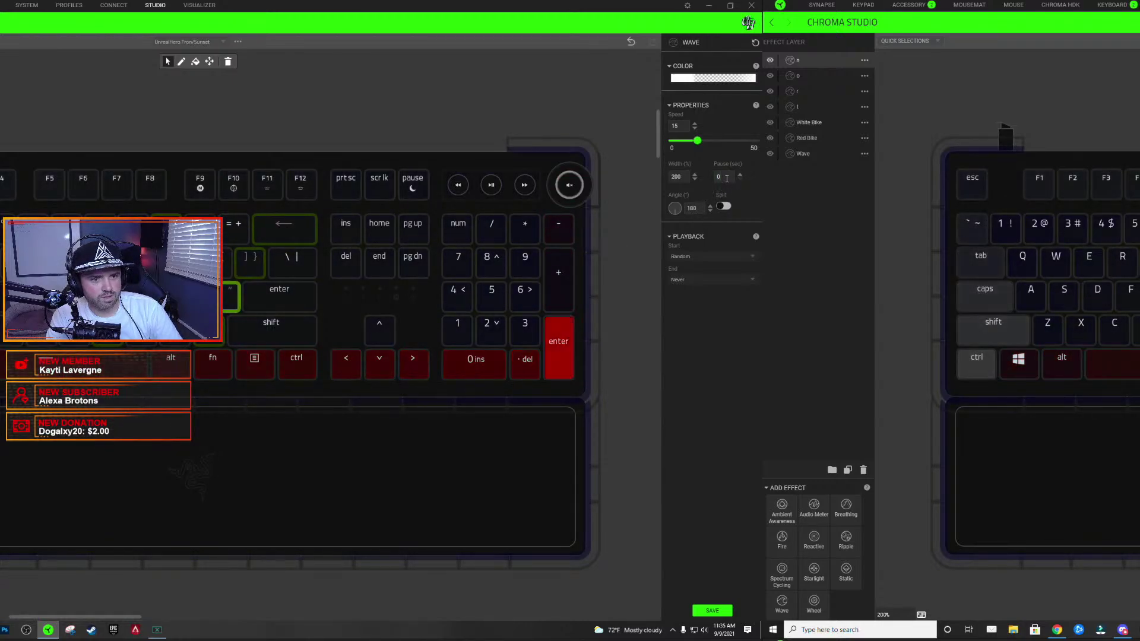
double_click(725, 175)
type("0")
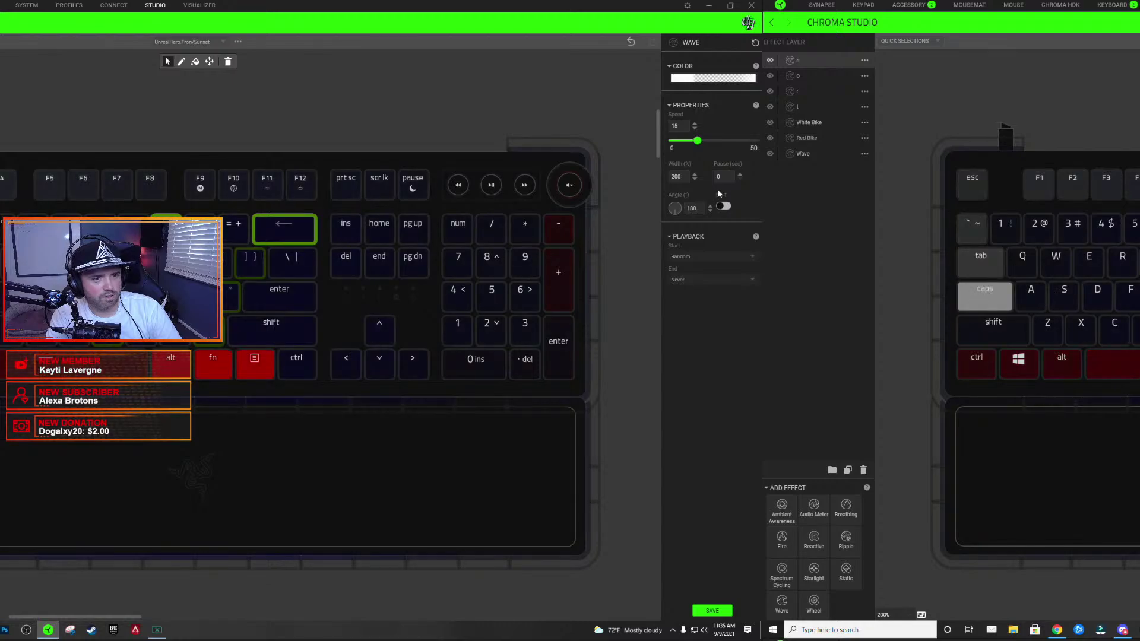
left_click(701, 611)
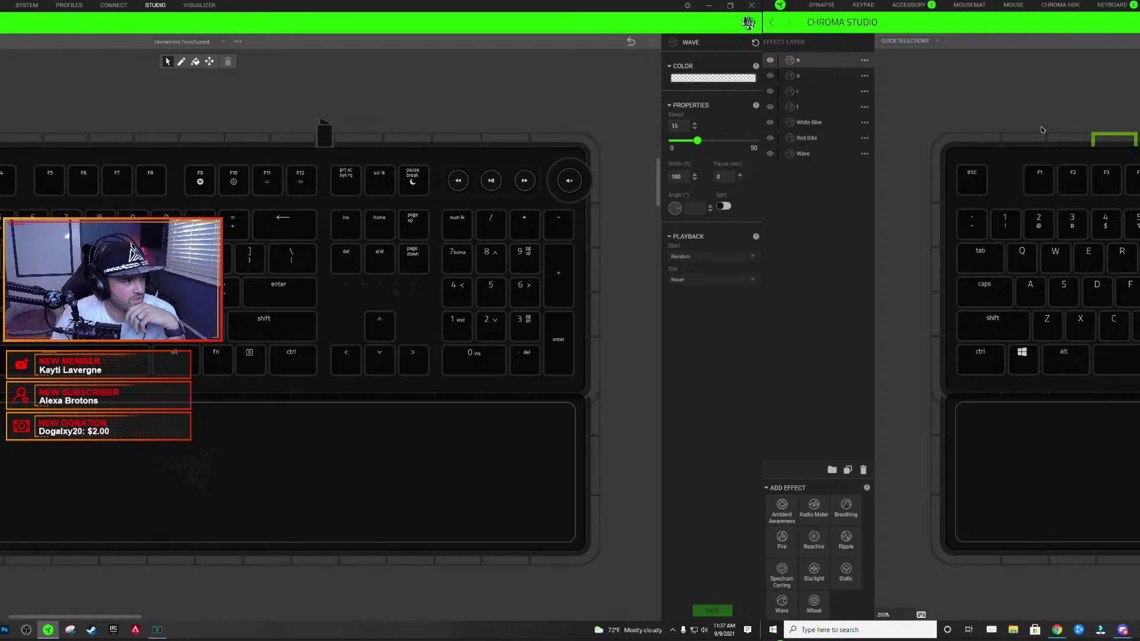
- Select the base Wave layer and examine the lighting playing on the upper keyboard
left_click(802, 154)
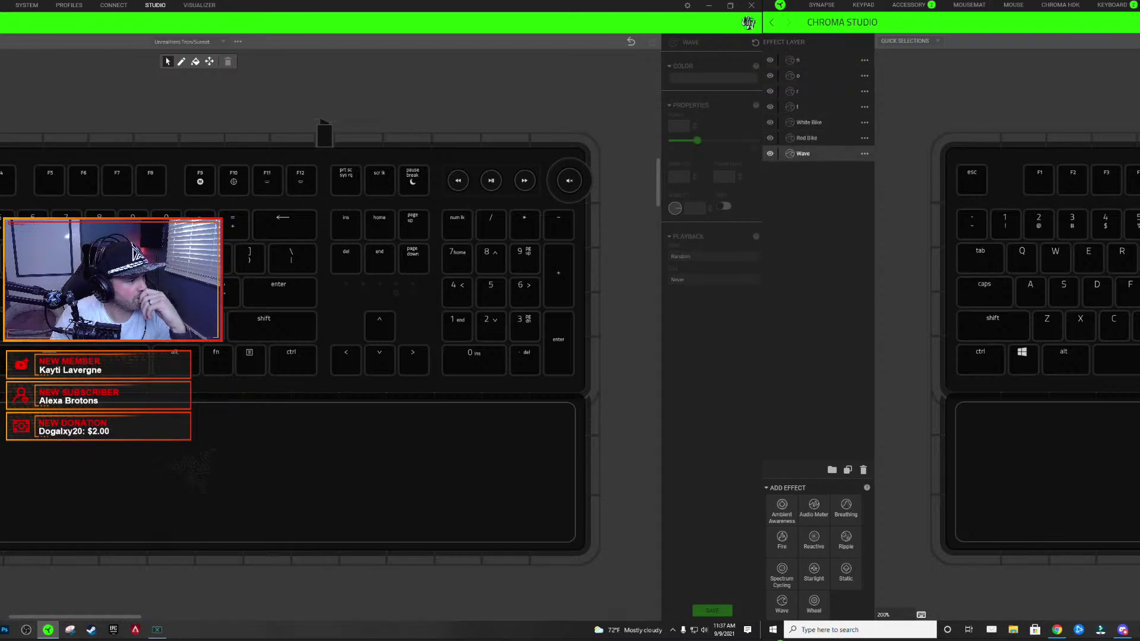
left_click(259, 135)
scroll(259, 135, "down", 2)
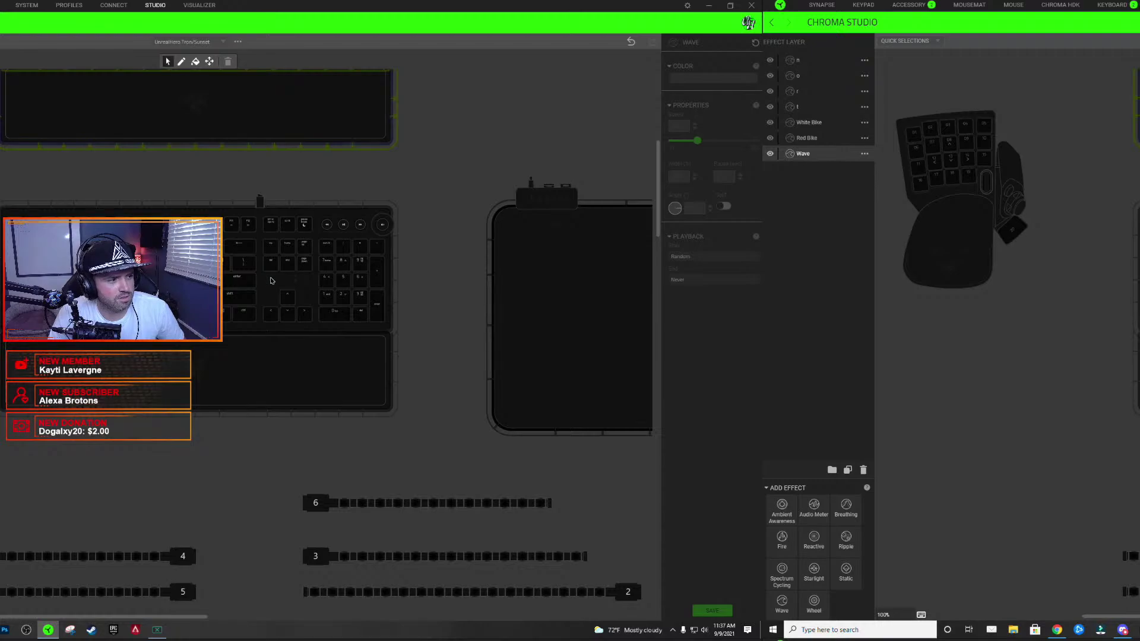
scroll(271, 281, "up", 2)
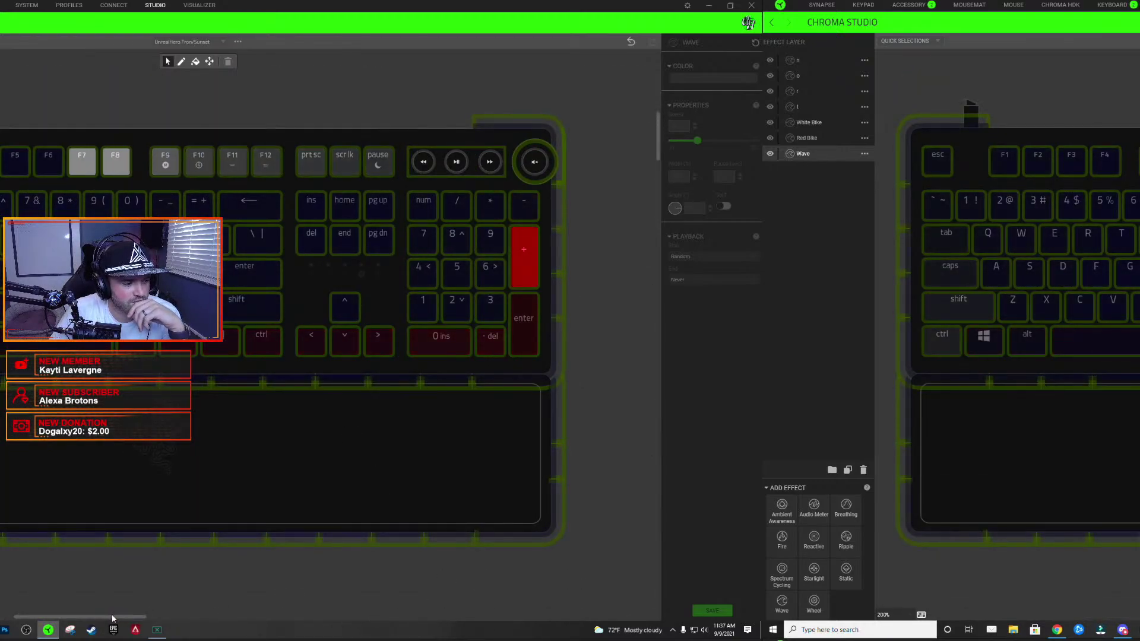
left_click_drag(112, 616, 107, 617)
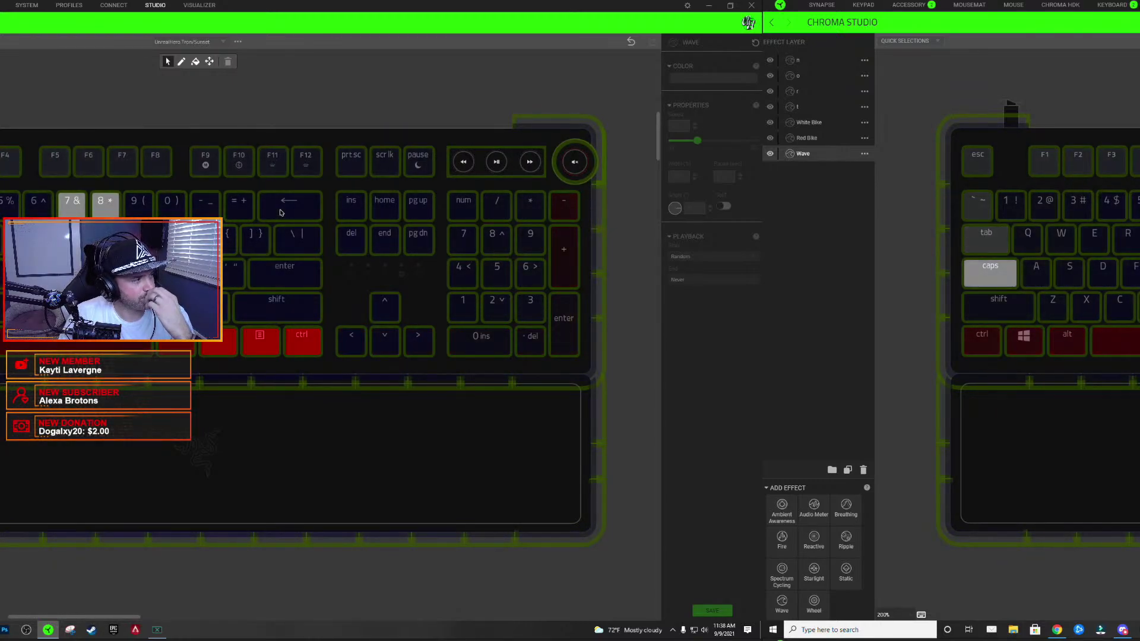
mouse_move(281, 213)
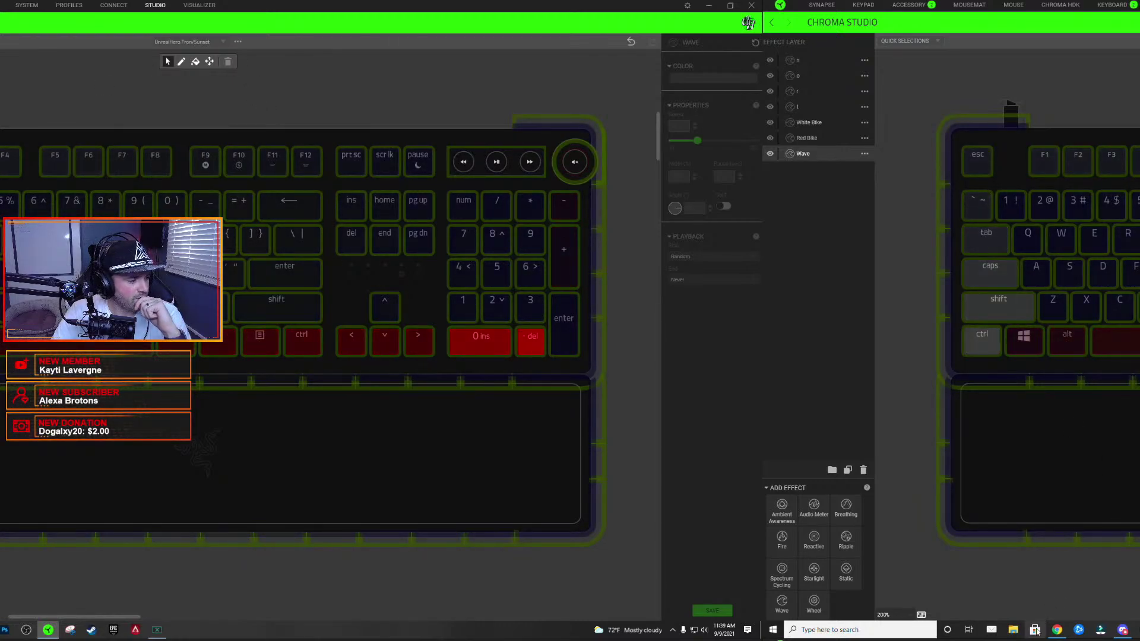
- Switch to Chrome to browse the tron graphics image results for inspiration, and return to Razer Synapse
left_click(1057, 630)
scroll(950, 356, "down", 1)
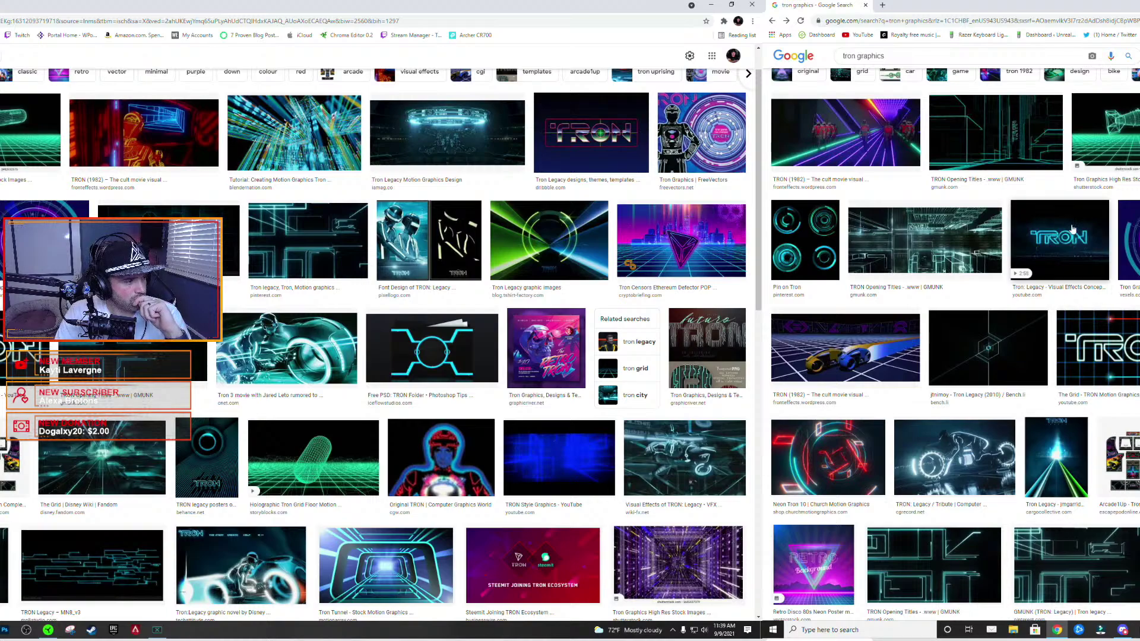
scroll(178, 231, "up", 1)
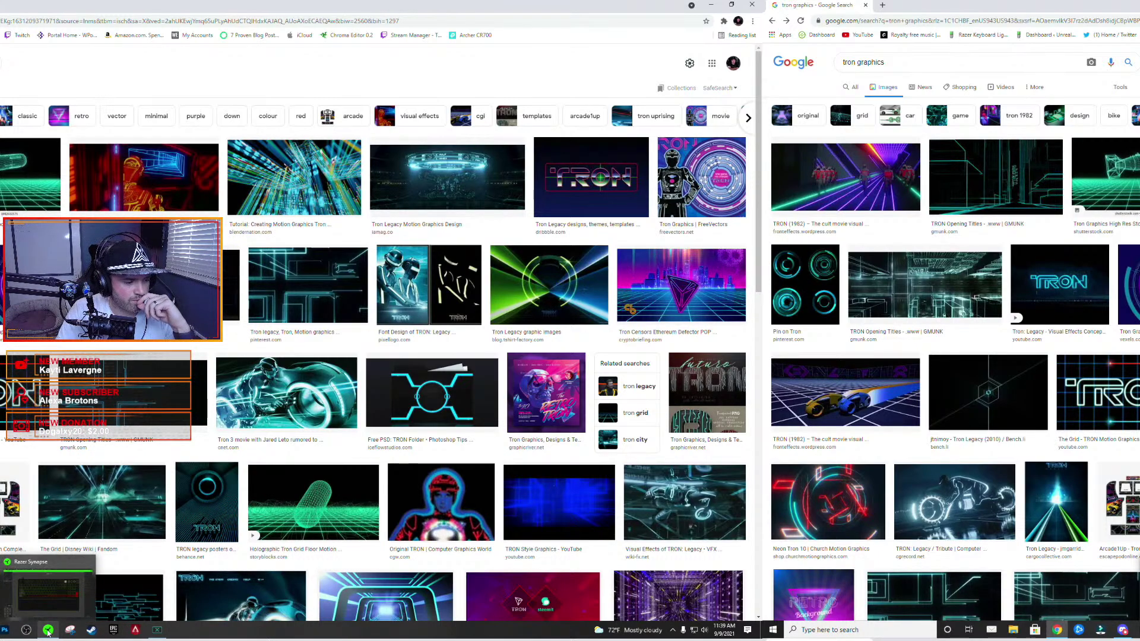
left_click(149, 584)
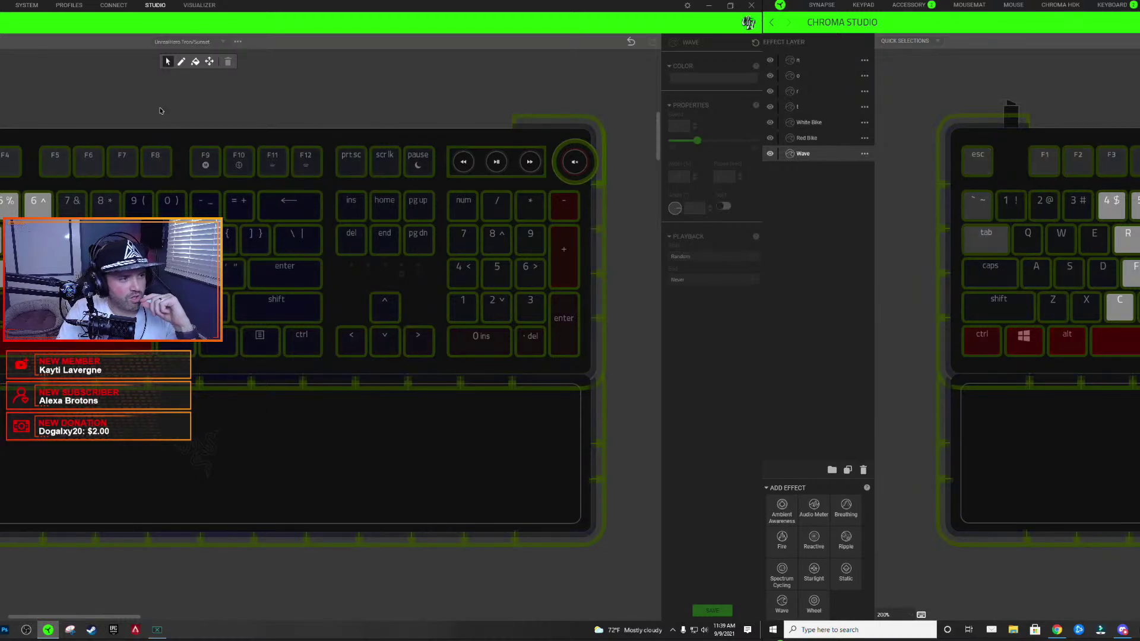
- Add a Starlight effect as a new layer above the n, o, r and t layers
scroll(123, 110, "down", 5)
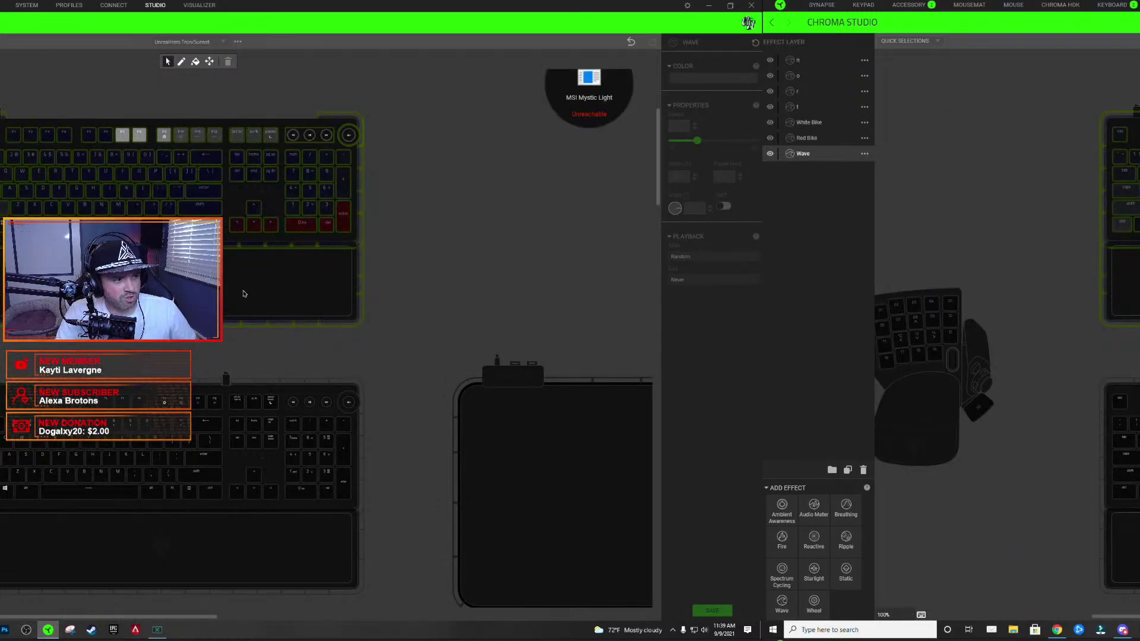
scroll(178, 332, "down", 1)
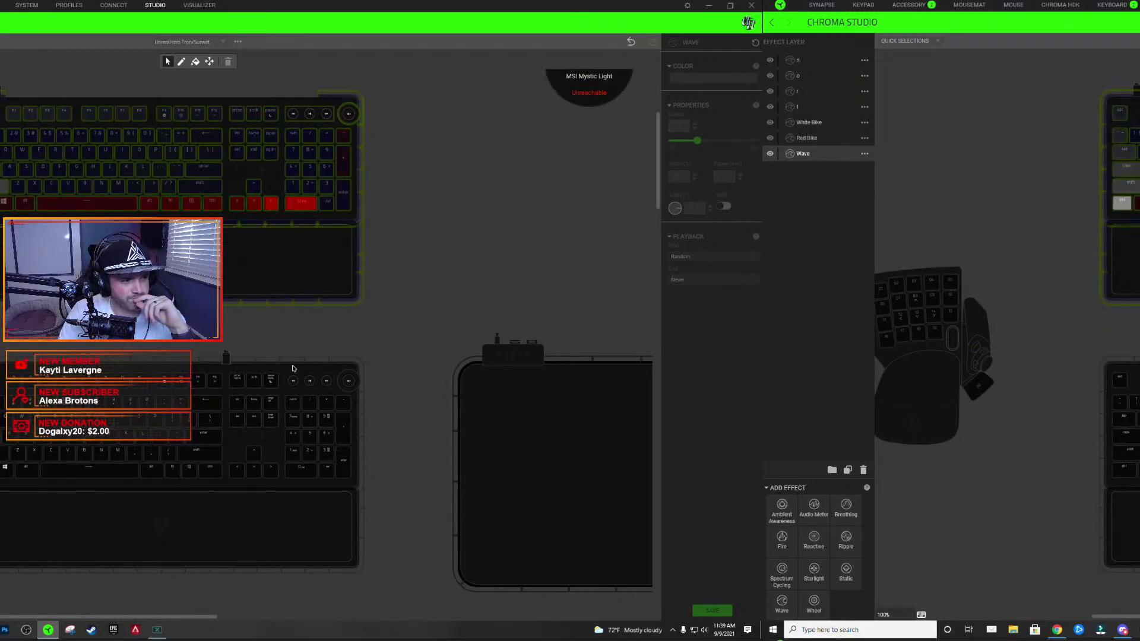
scroll(310, 313, "up", 1)
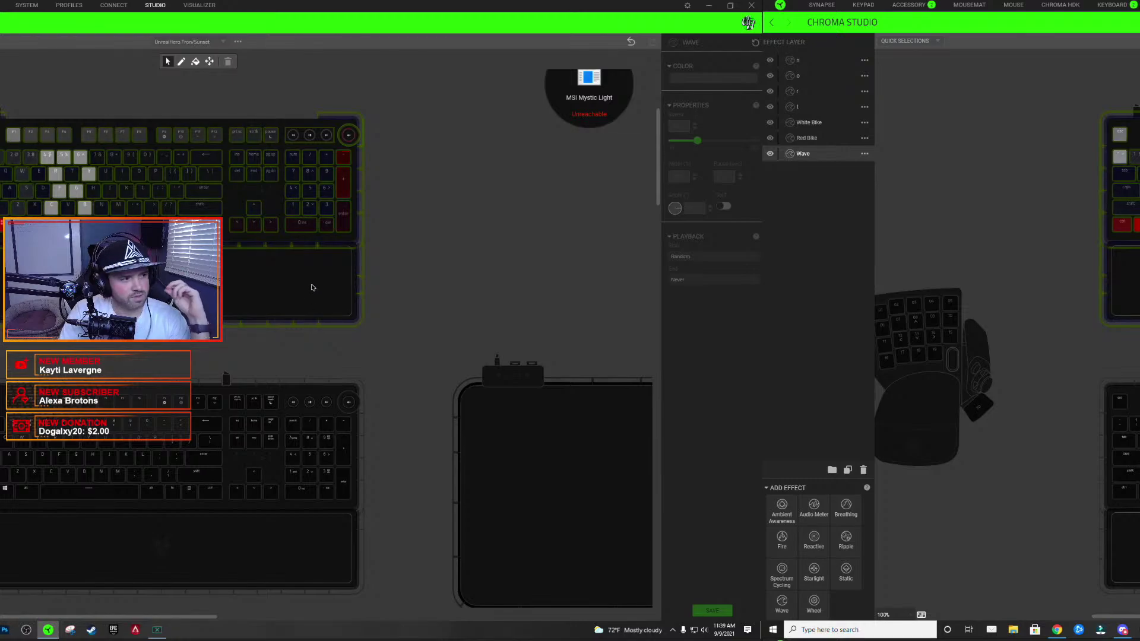
scroll(140, 196, "up", 4)
scroll(383, 461, "up", 5)
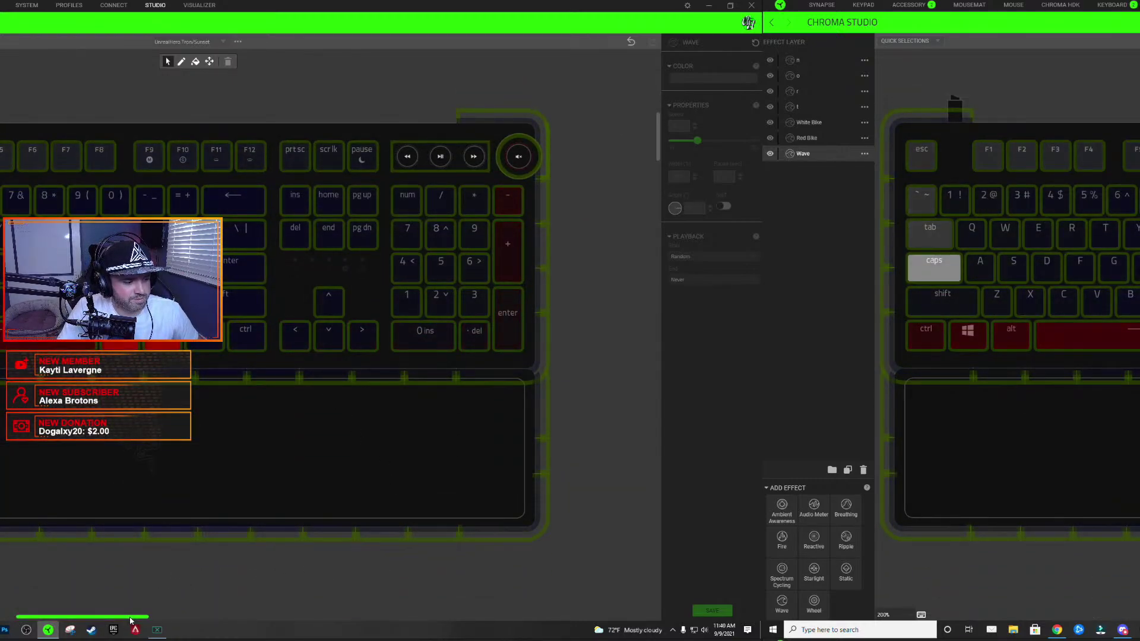
left_click_drag(130, 621, 155, 584)
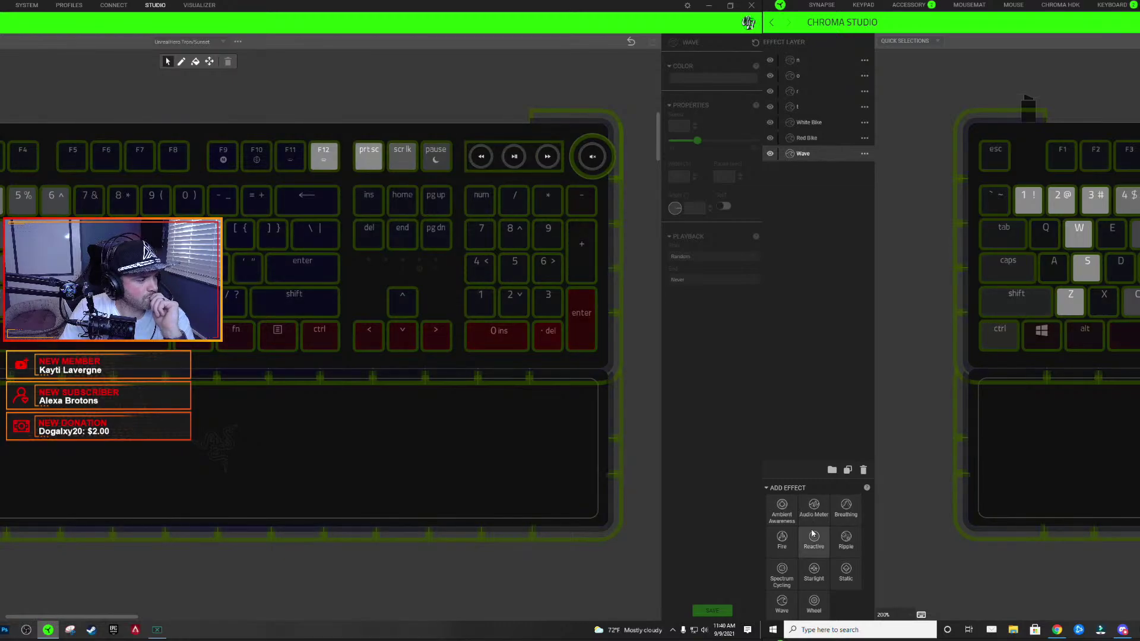
left_click(813, 570)
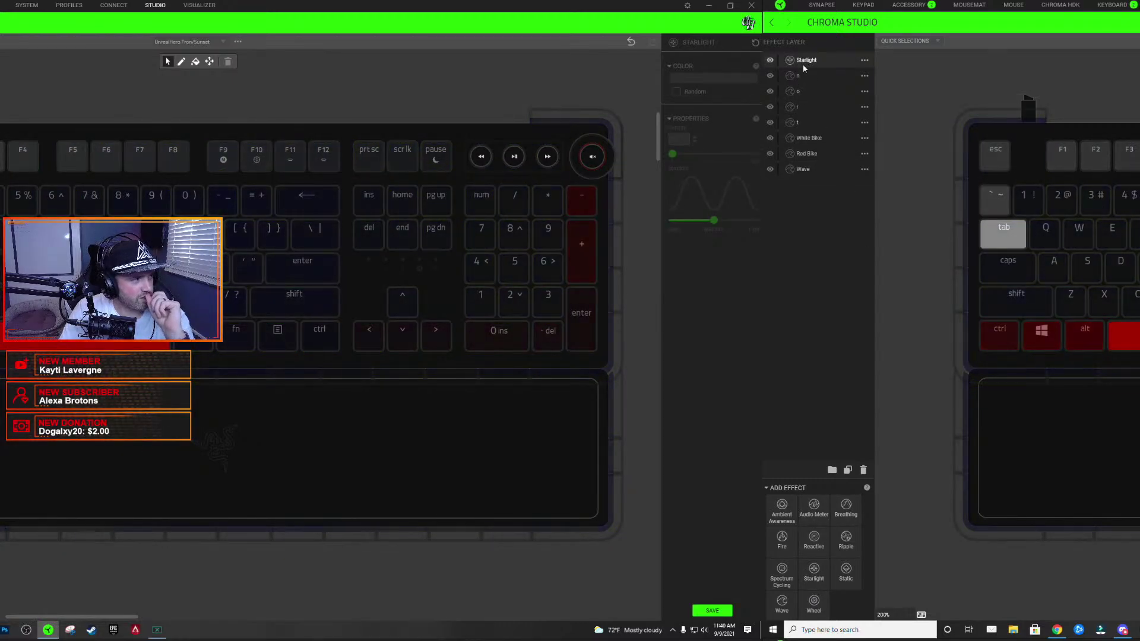
- Assign the Starlight layer to all the keys and set its color to a darkened cyan
left_click(803, 62)
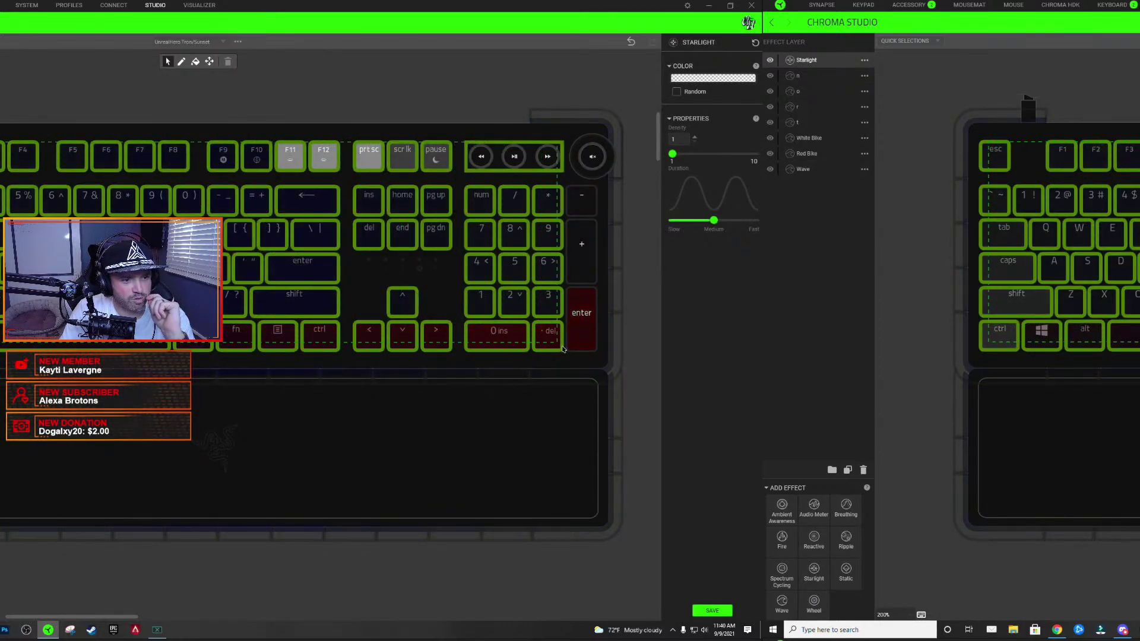
left_click(739, 78)
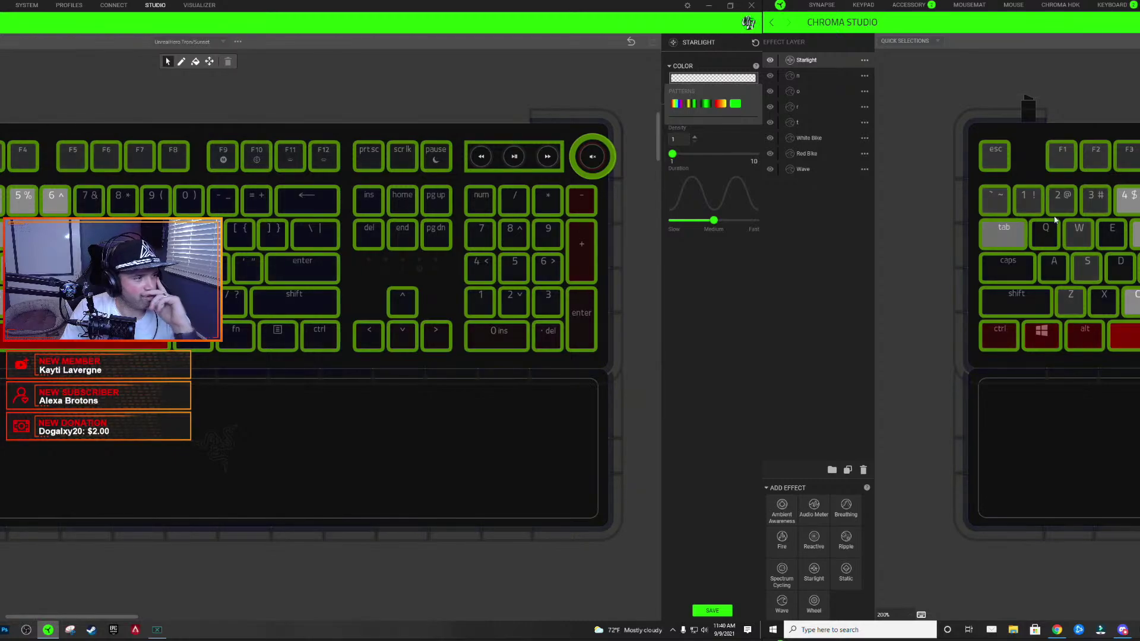
left_click(821, 62)
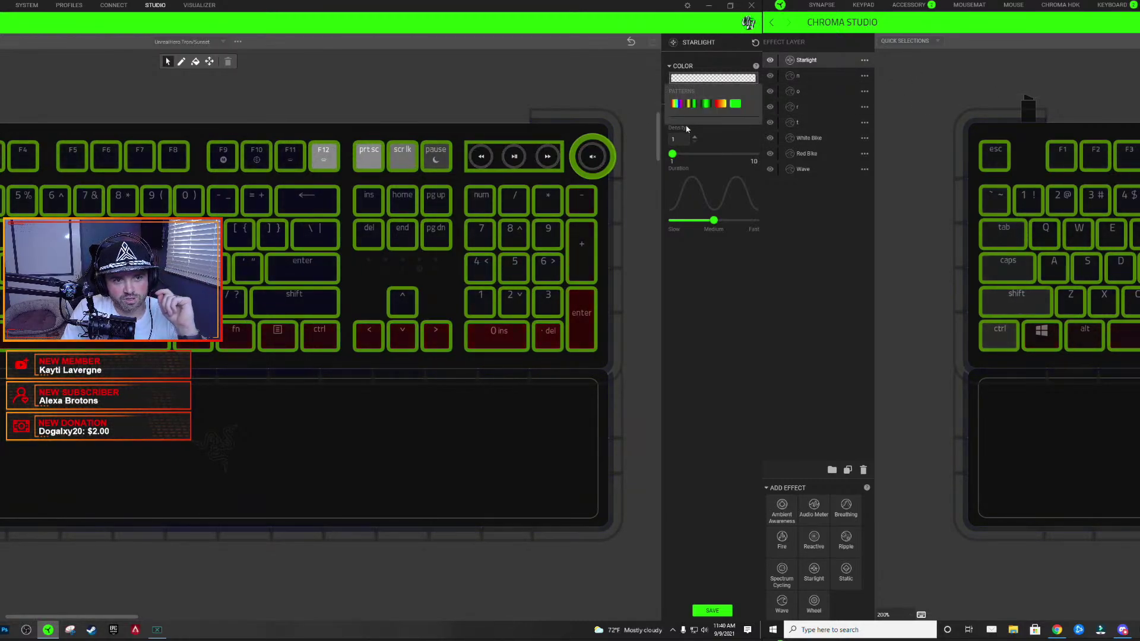
left_click(735, 103)
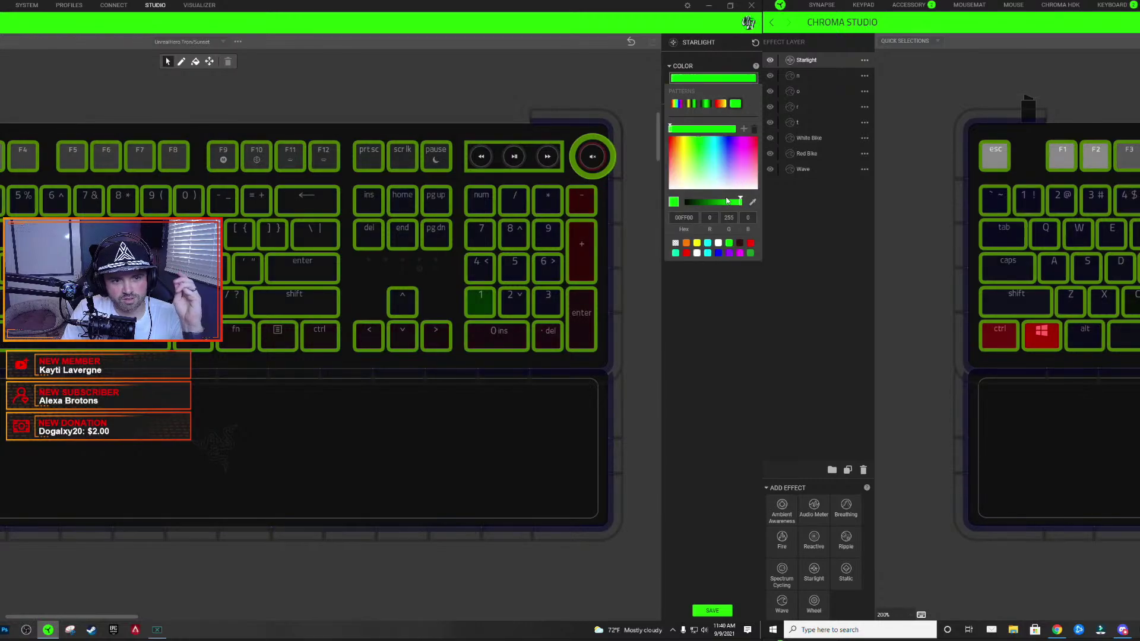
left_click(707, 243)
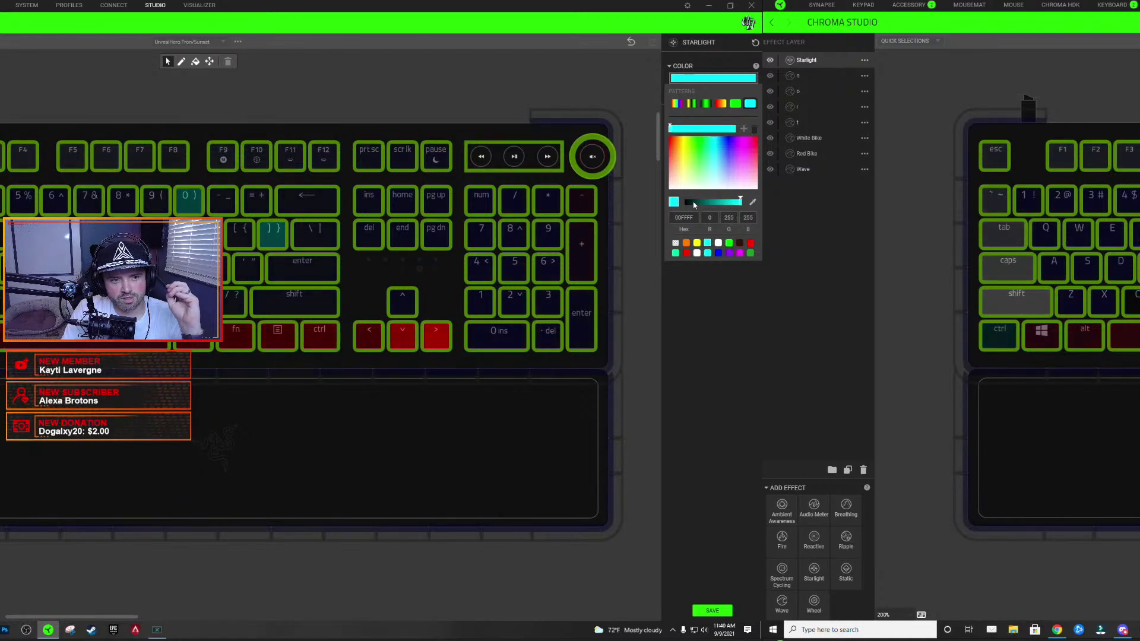
left_click(722, 378)
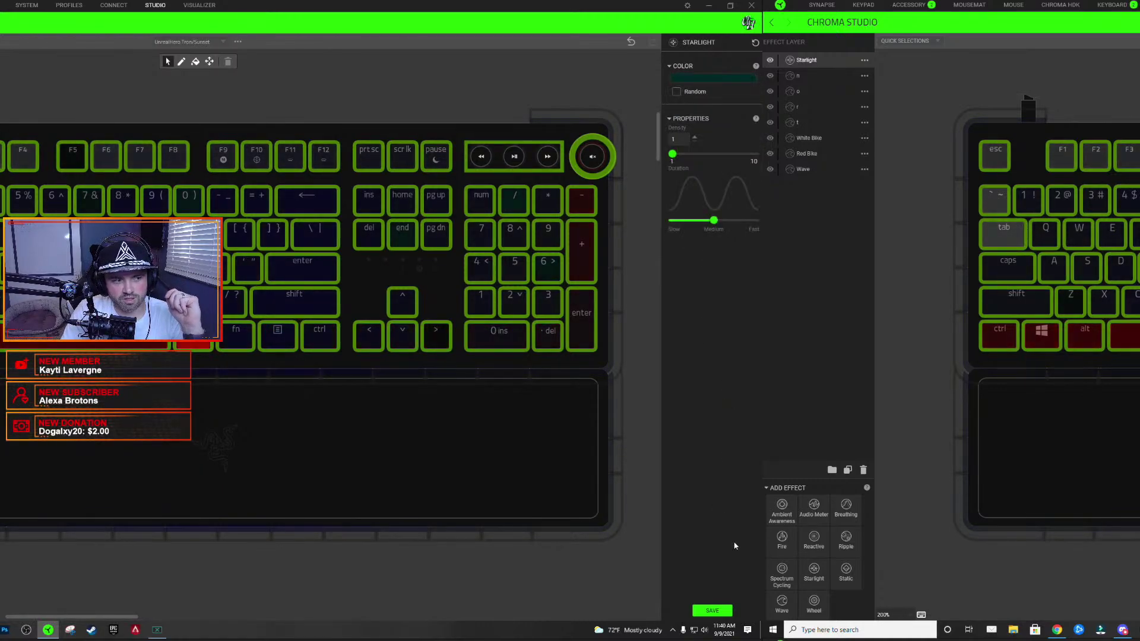
- Move the Starlight layer below the t layer, directly above White Bike
left_click(474, 104)
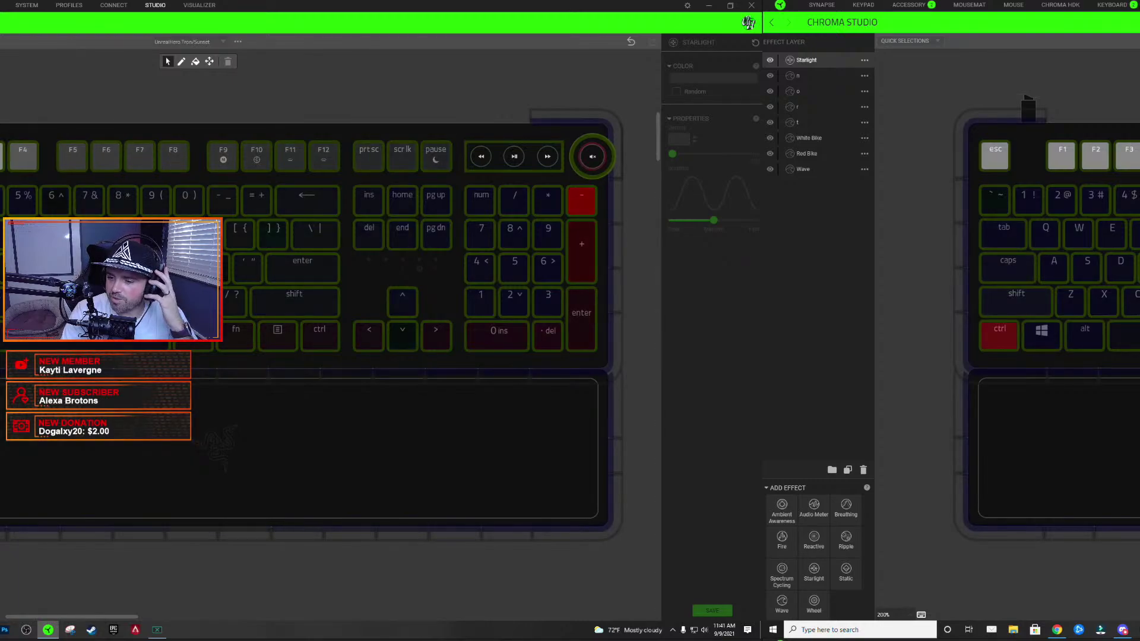
mouse_move(1059, 167)
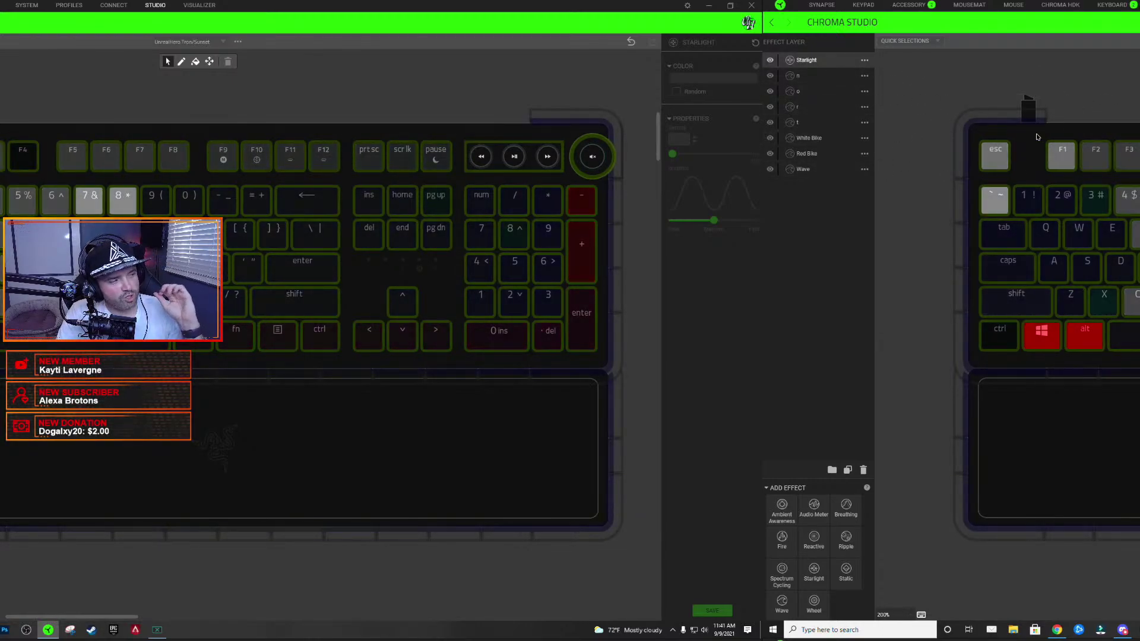
left_click_drag(827, 63, 834, 136)
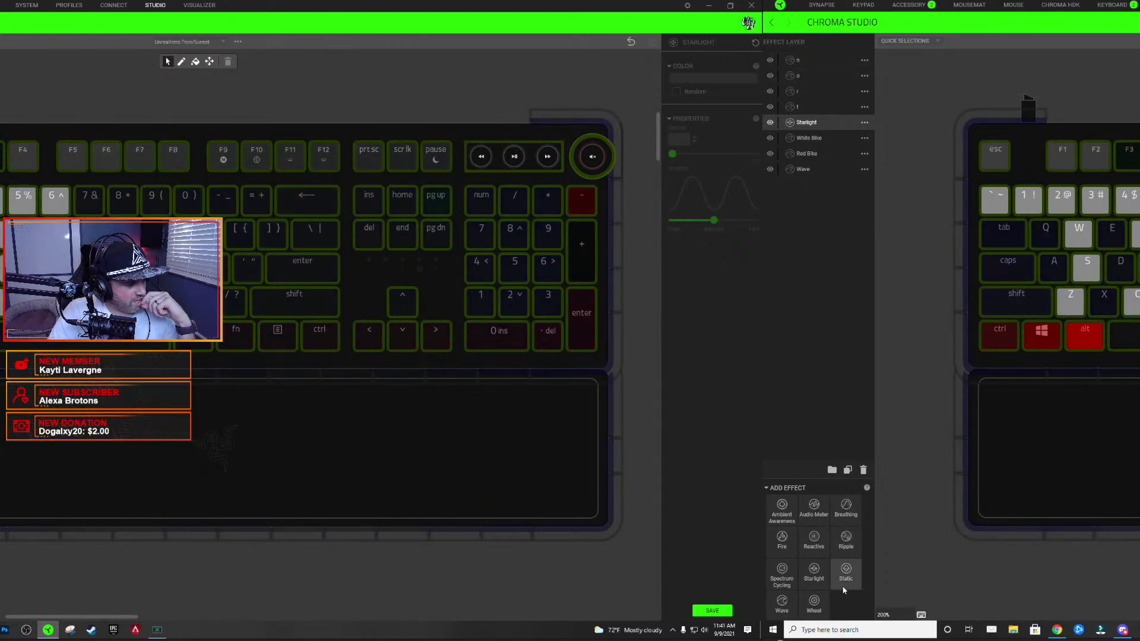
- Add a Reactive effect layer on all the keys in orange FF8000 with its duration set to Slow
left_click(814, 539)
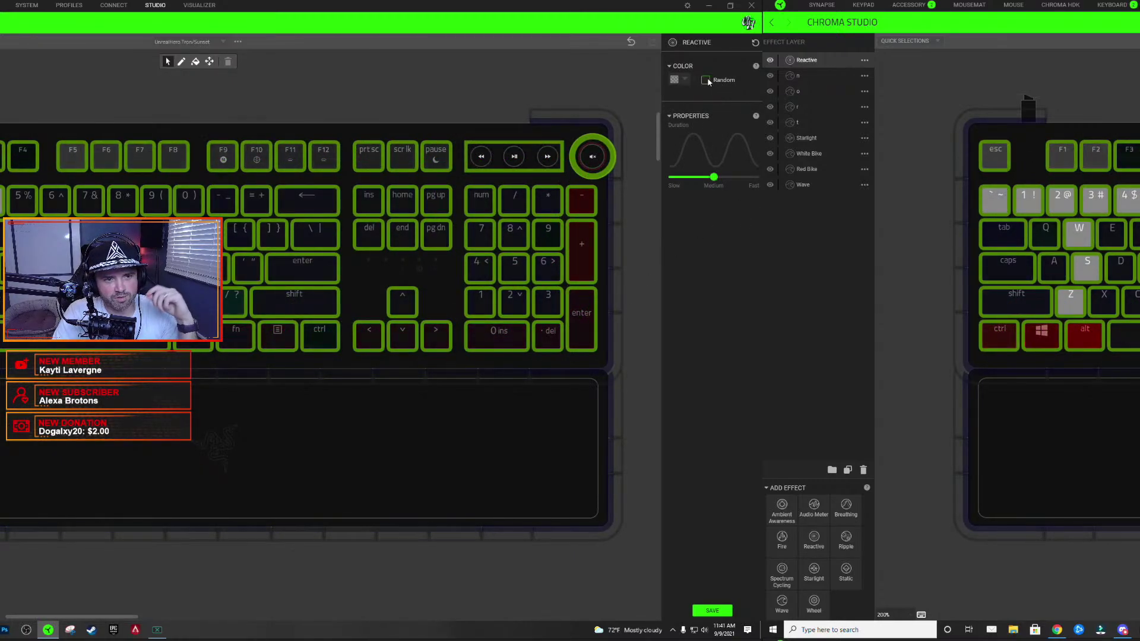
left_click(675, 79)
left_click(686, 194)
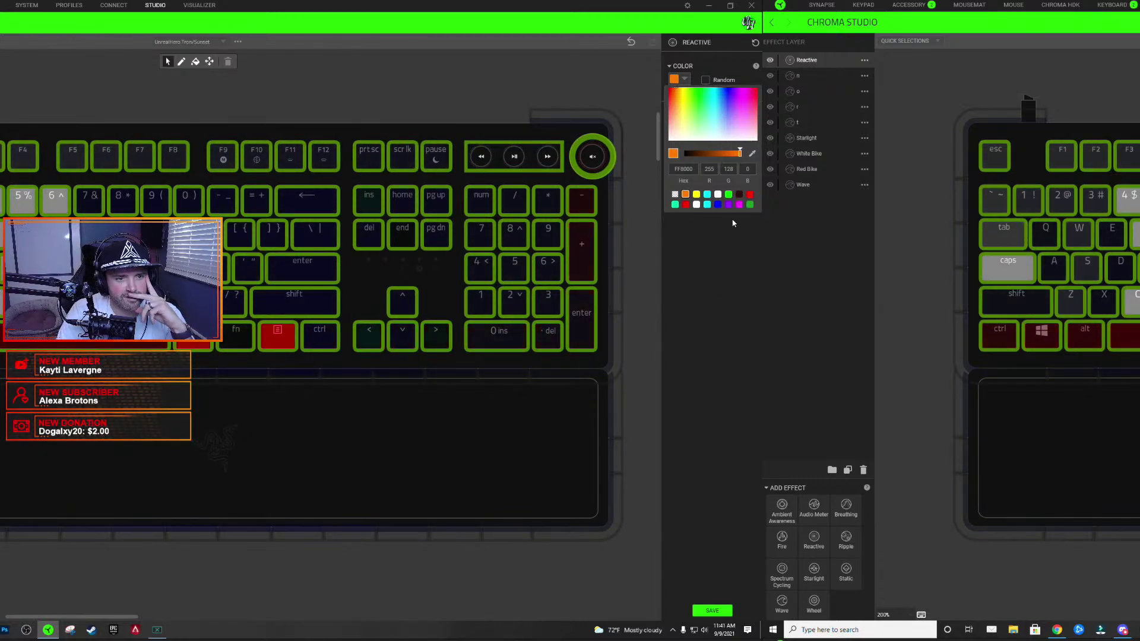
left_click(704, 81)
left_click_drag(713, 178, 672, 177)
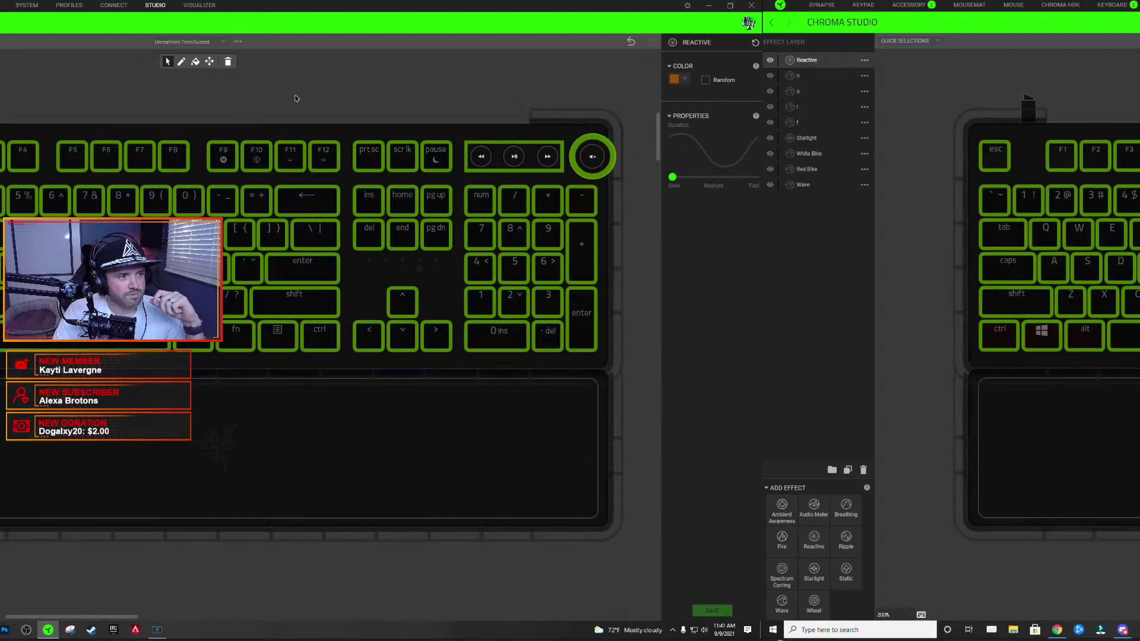
left_click(225, 109)
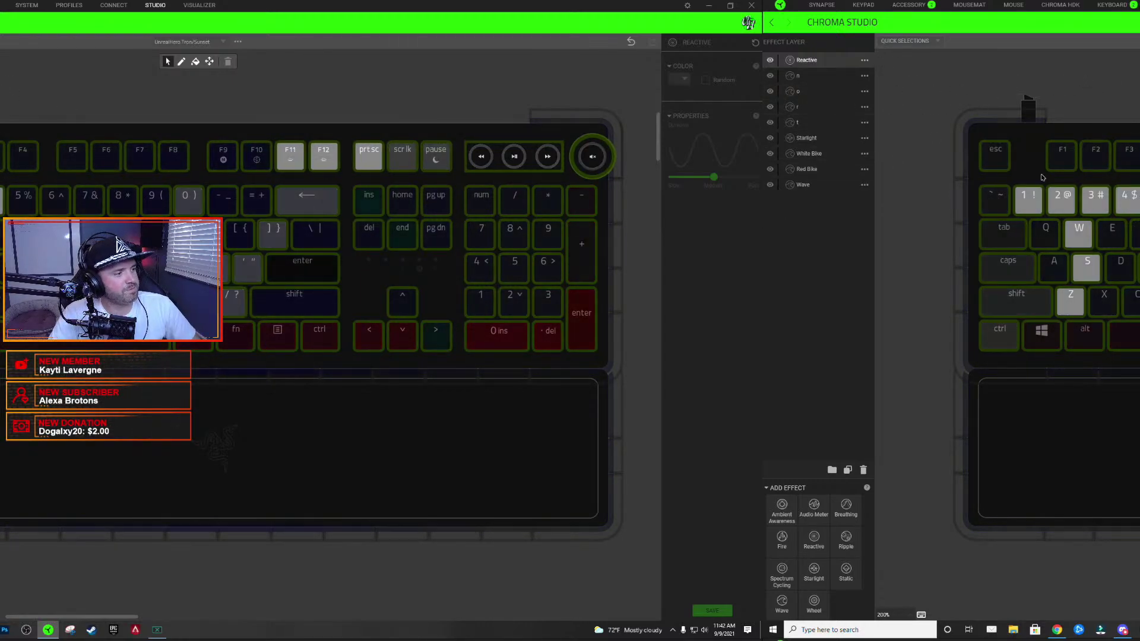
- Delete the Reactive layer from the effect
left_click_drag(971, 126, 653, 557)
left_click(638, 565)
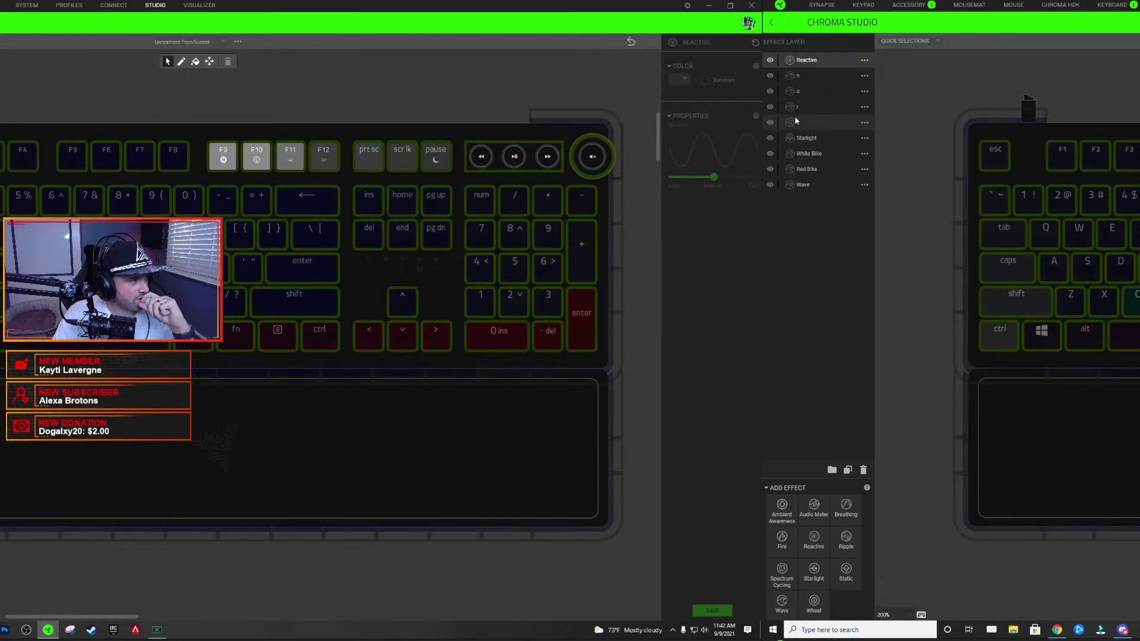
type("t")
left_click(824, 59)
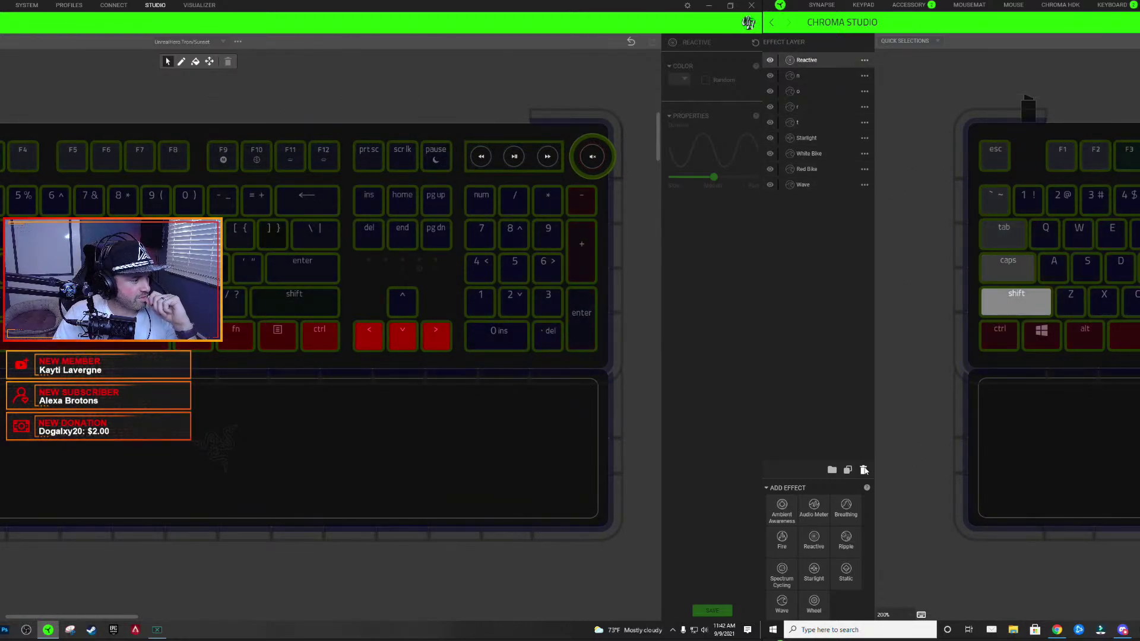
key("Delete")
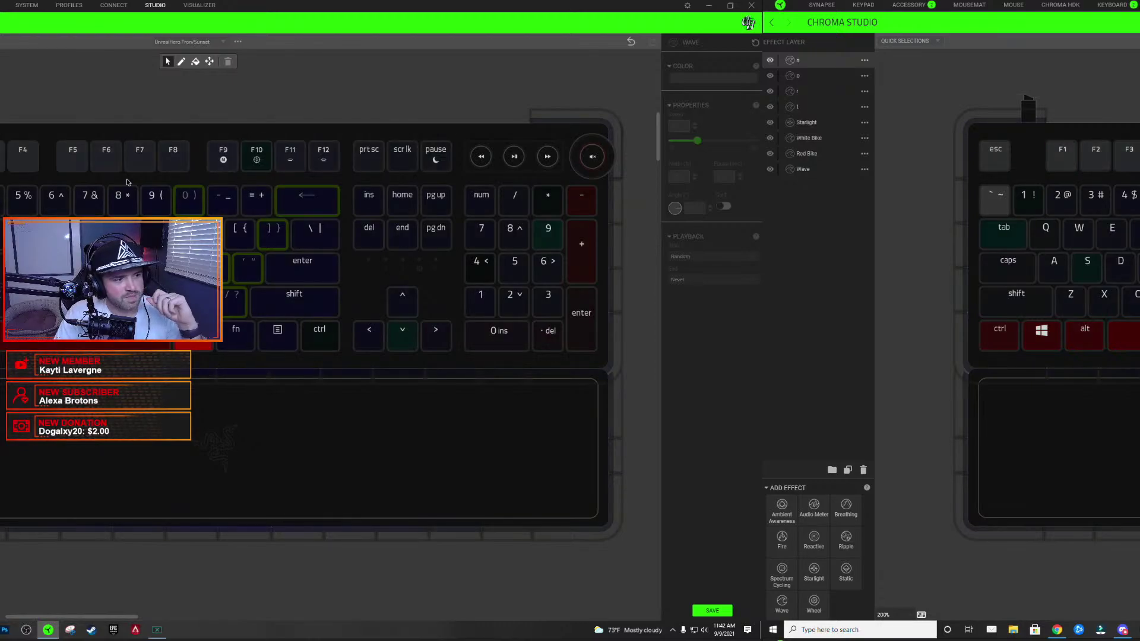
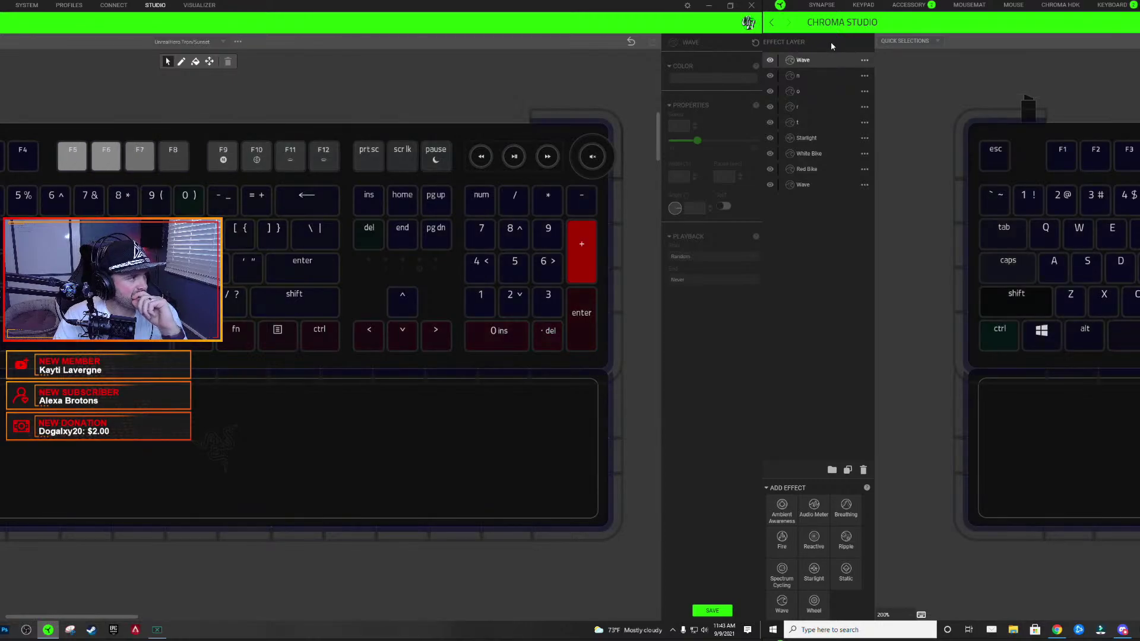
- Rename the lowest Wave layer as Background
double_click(803, 185)
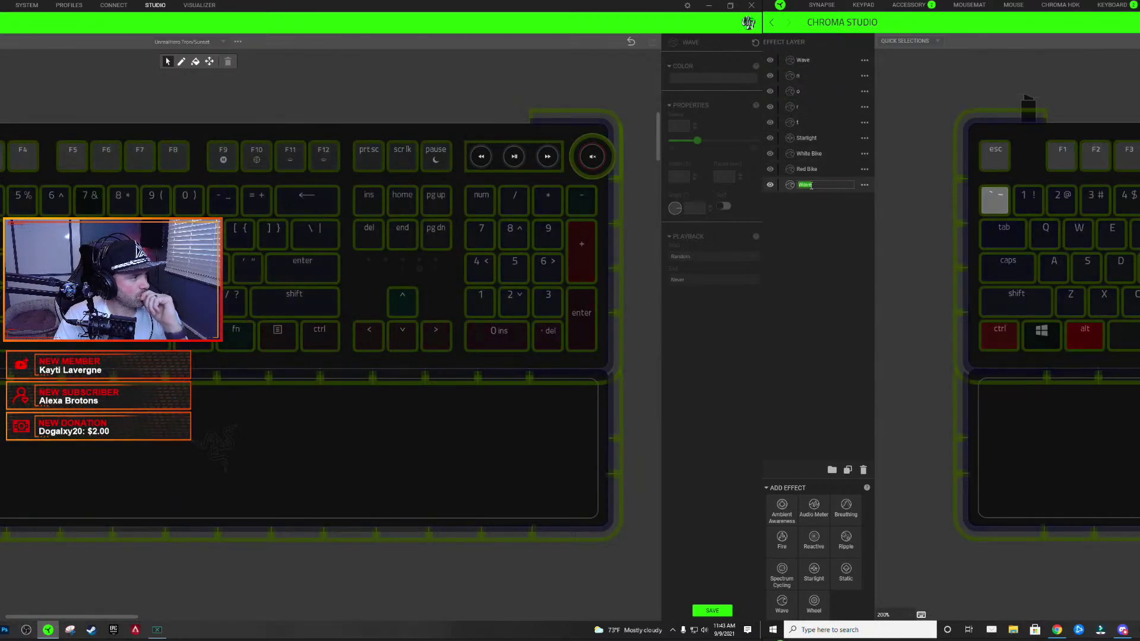
type("Background")
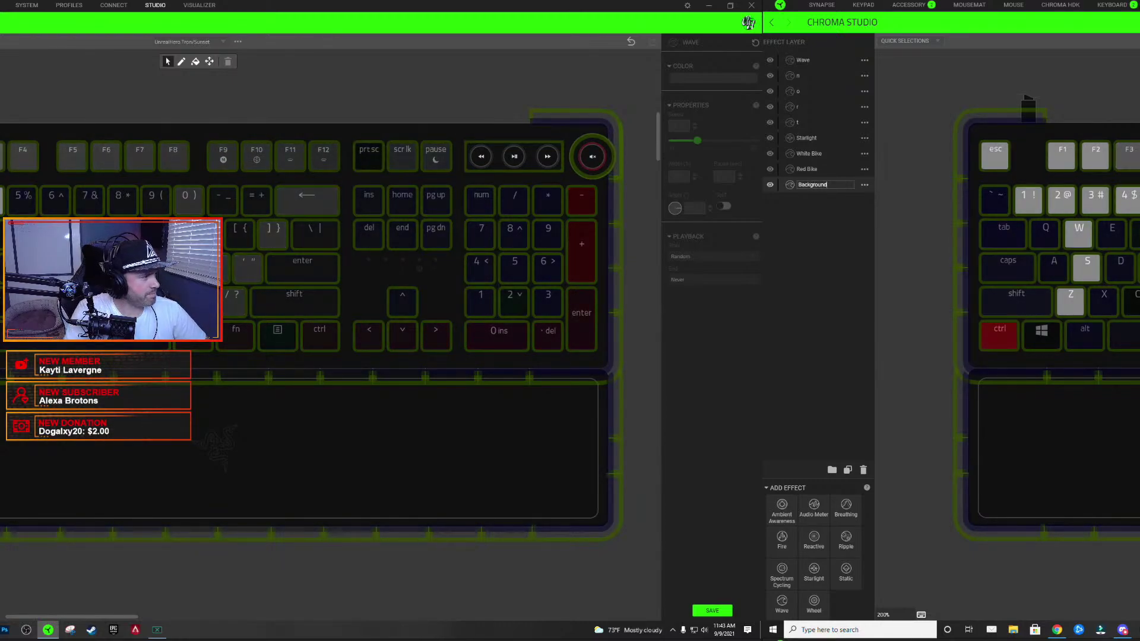
key("Return")
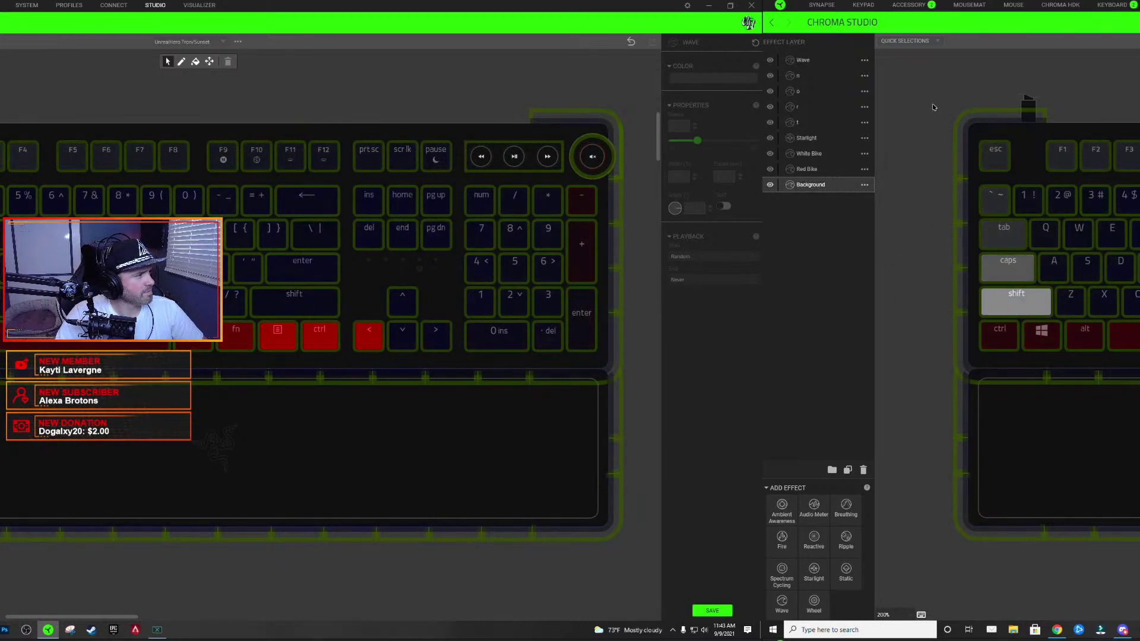
- Move the new Wave layer to just above Background and delete the Background layer
left_click_drag(803, 60, 820, 177)
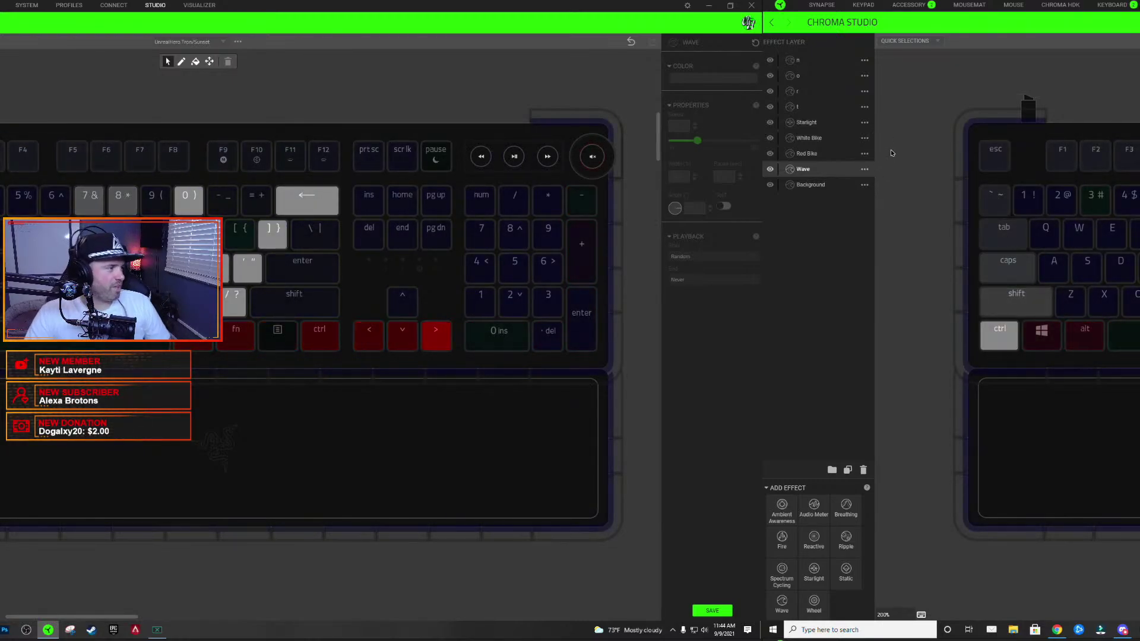
left_click(839, 184)
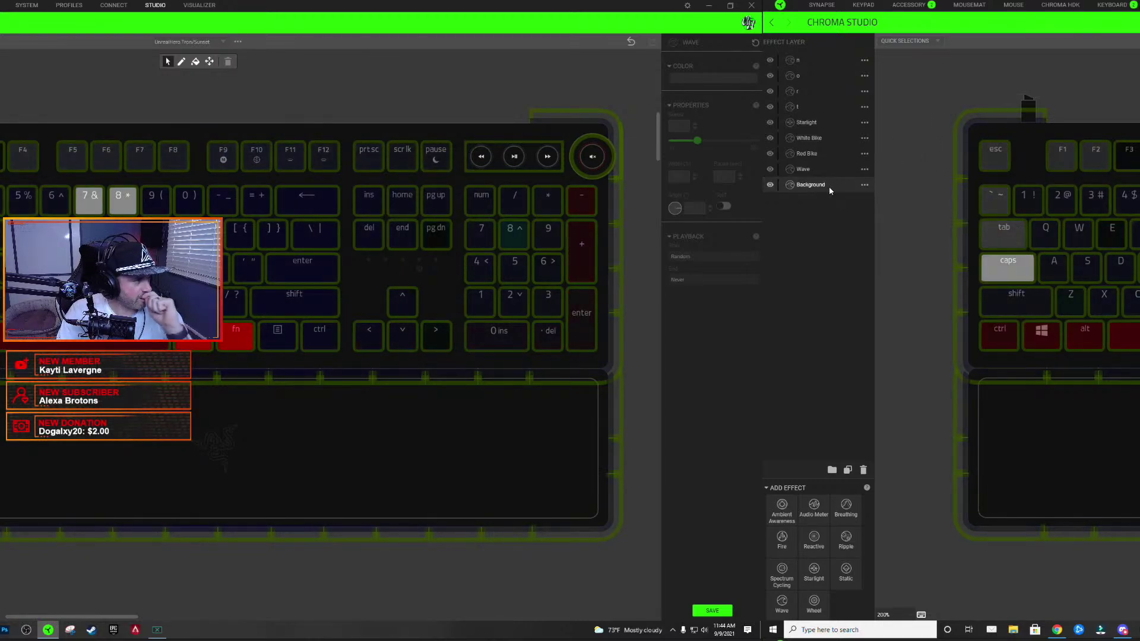
key("Delete")
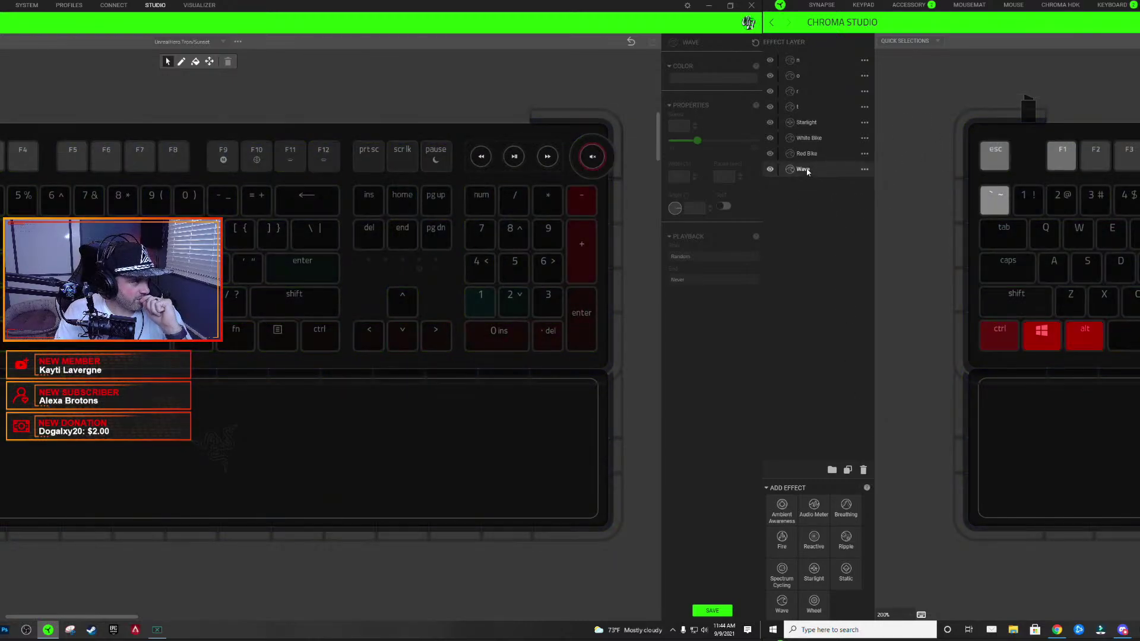
- Assign the Wave layer to all the keys and give it the full rainbow spectrum pattern
left_click(800, 170)
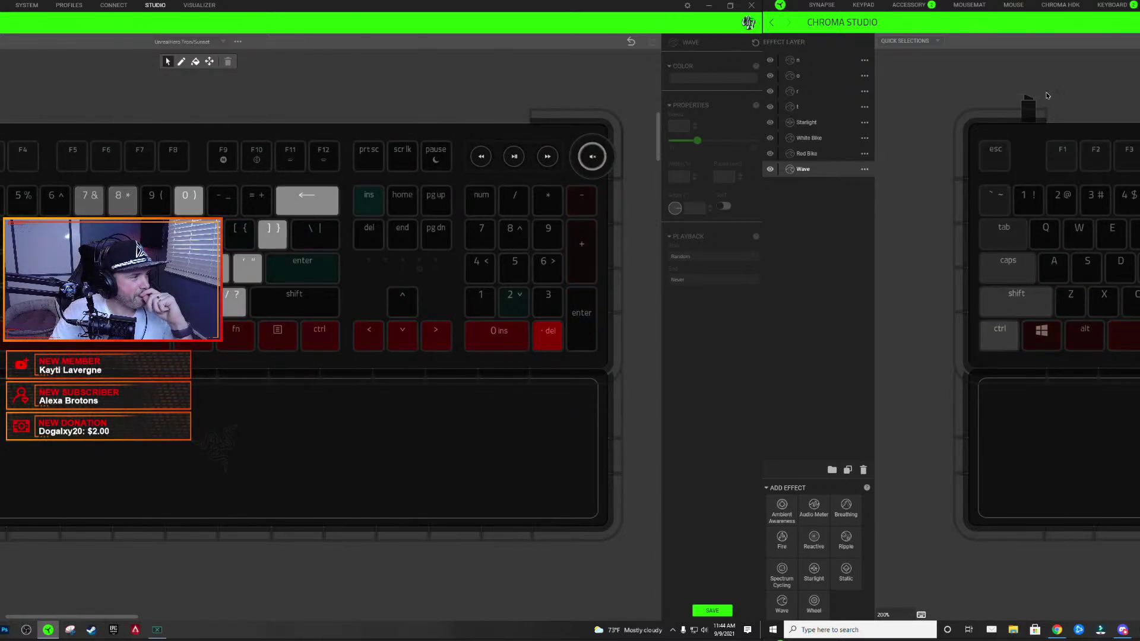
left_click_drag(987, 148, 591, 344)
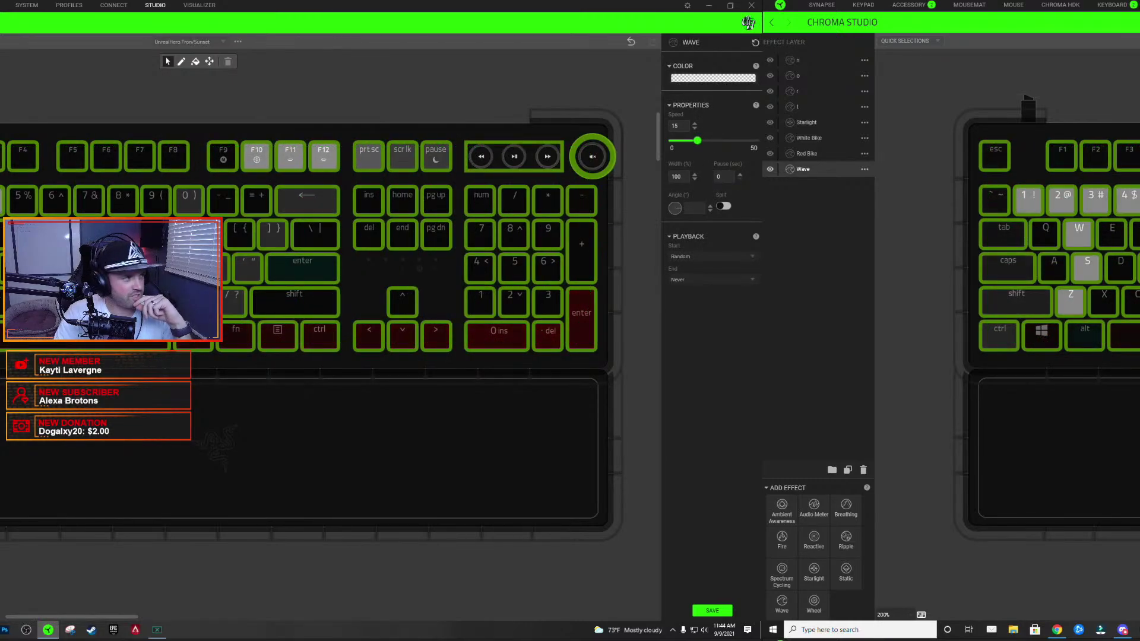
left_click(688, 78)
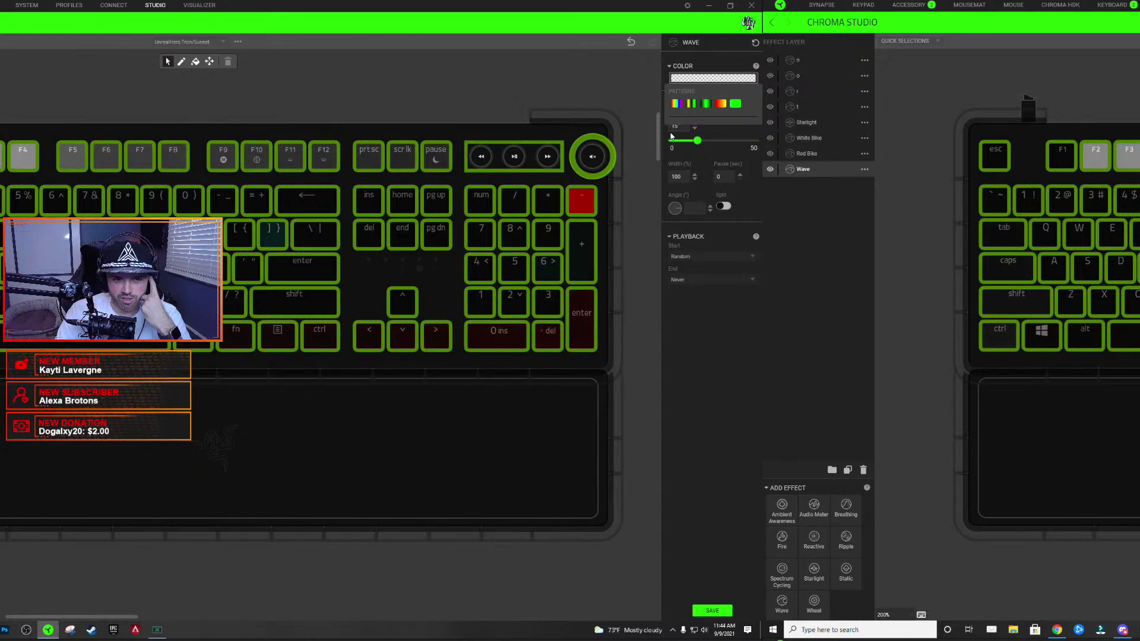
left_click(707, 104)
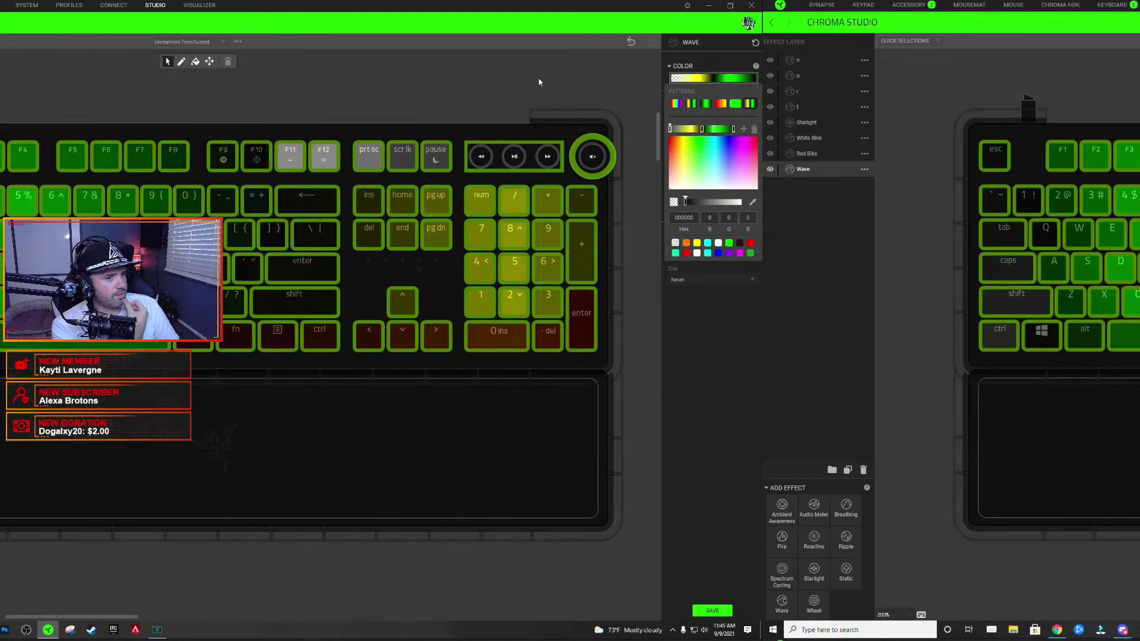
left_click(677, 105)
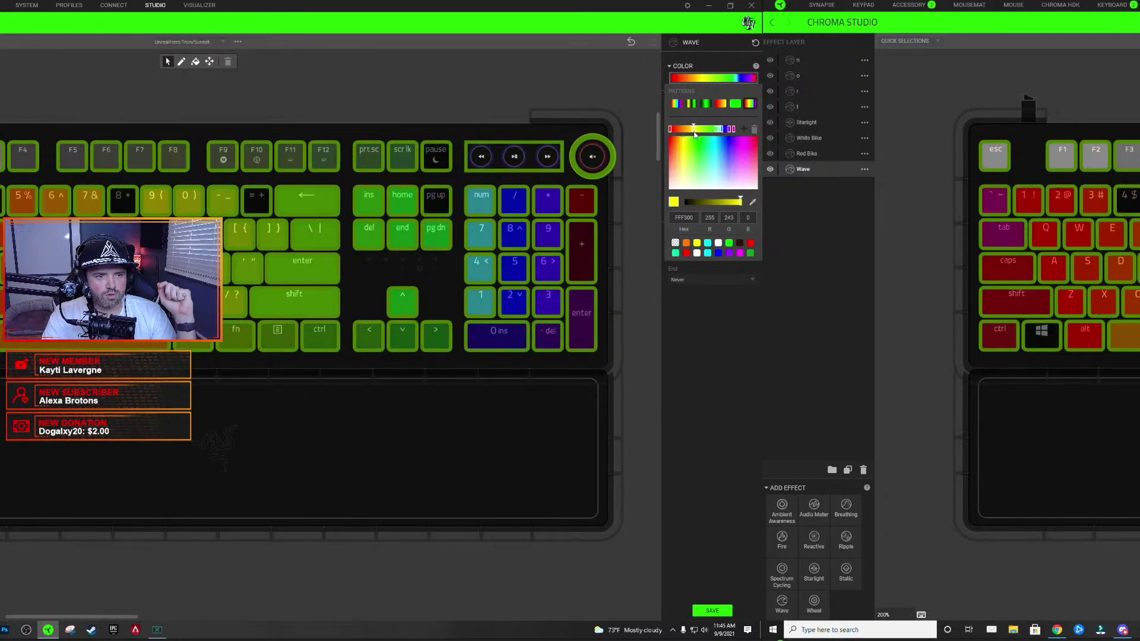
left_click(903, 191)
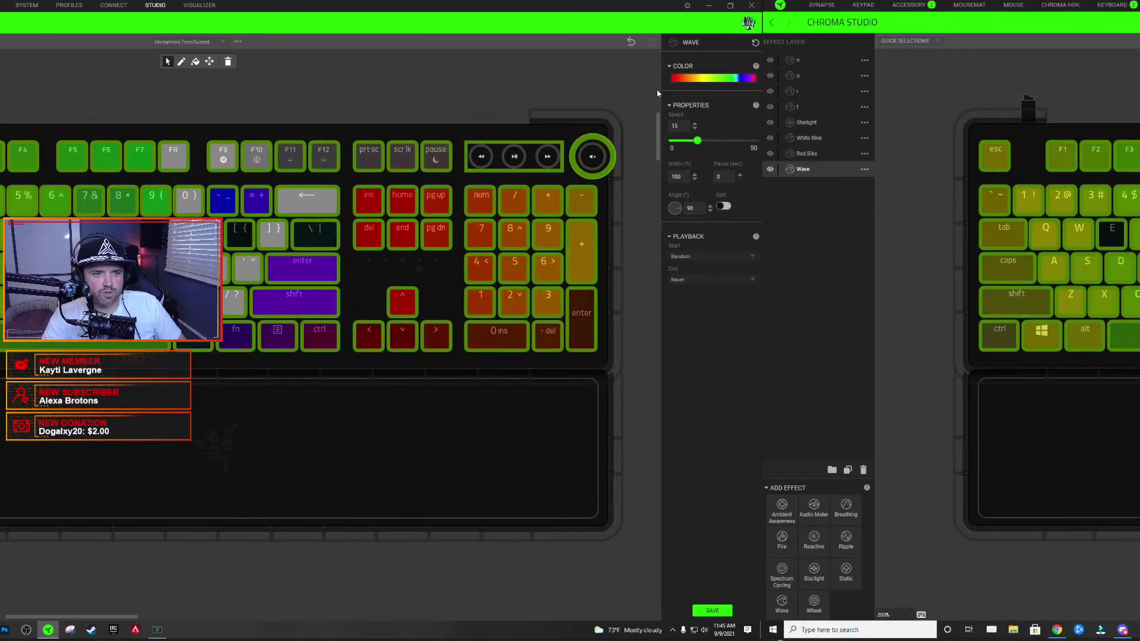
- Make the first two color stops of the Wave layer's rainbow gradient transparent
left_click(673, 78)
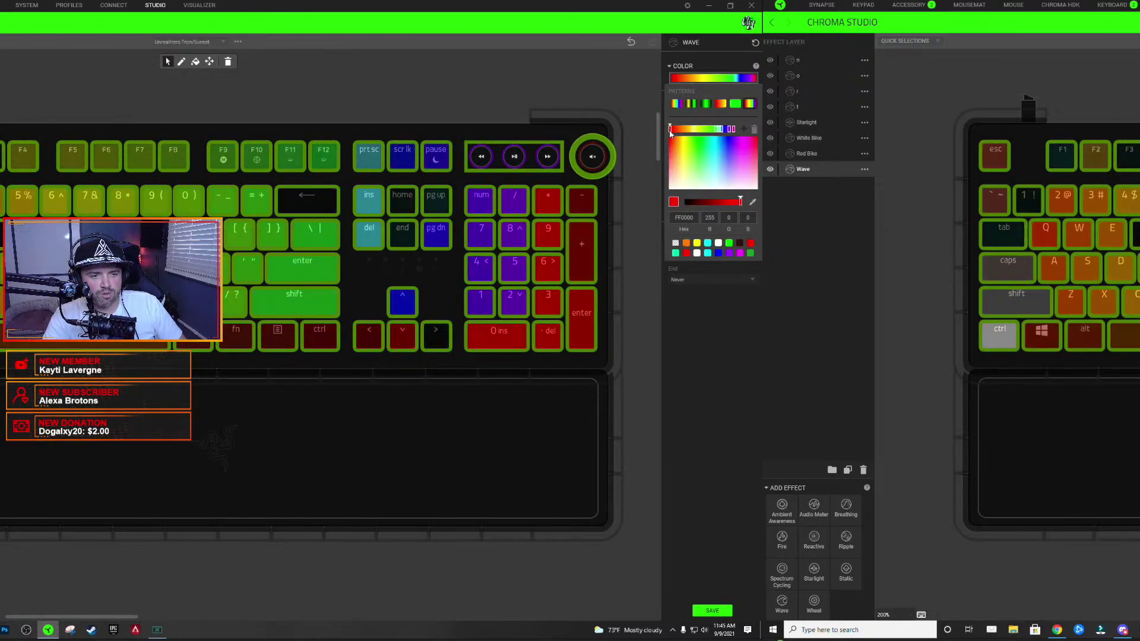
left_click(675, 244)
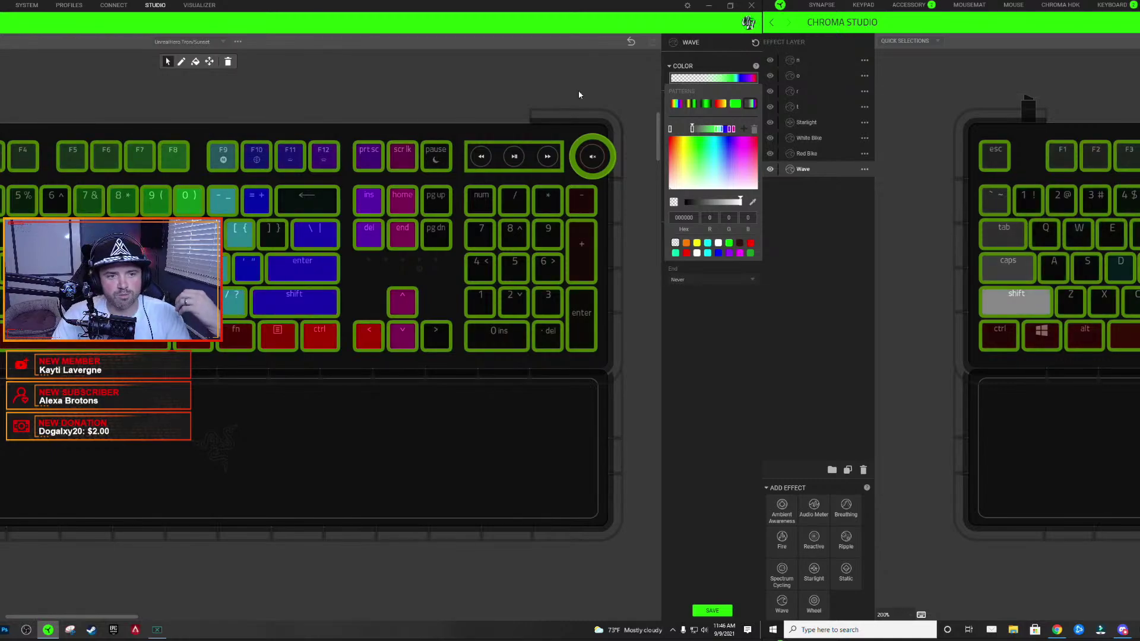
left_click(628, 84)
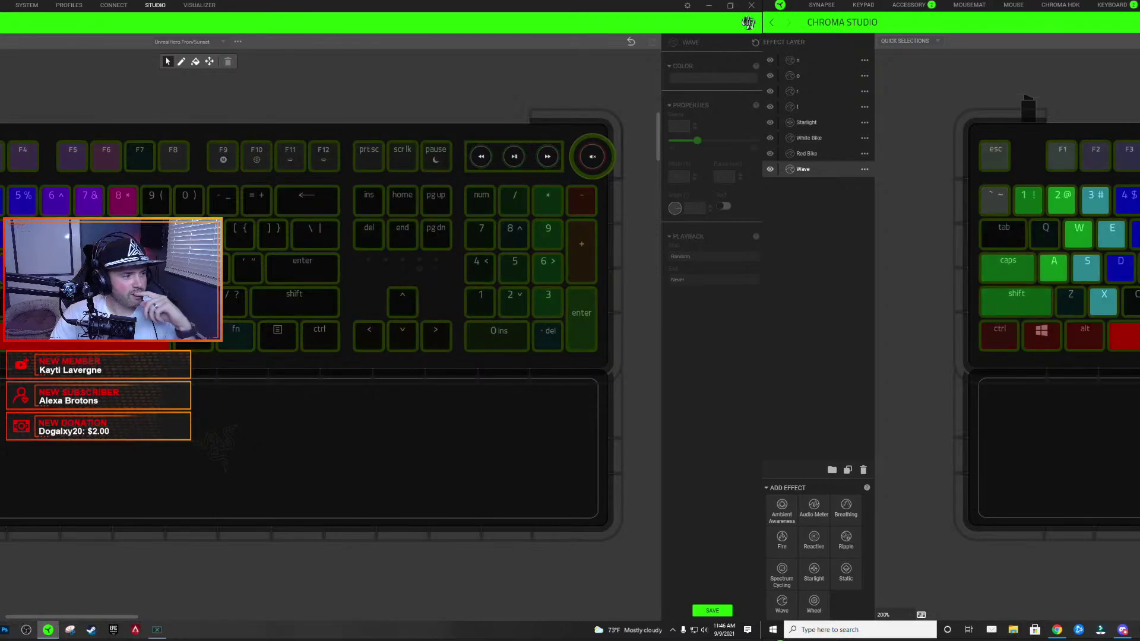
- Reselect all the keys and set the Wave layer's width to 400% and its speed to 3
key("ctrl+a")
left_click(716, 78)
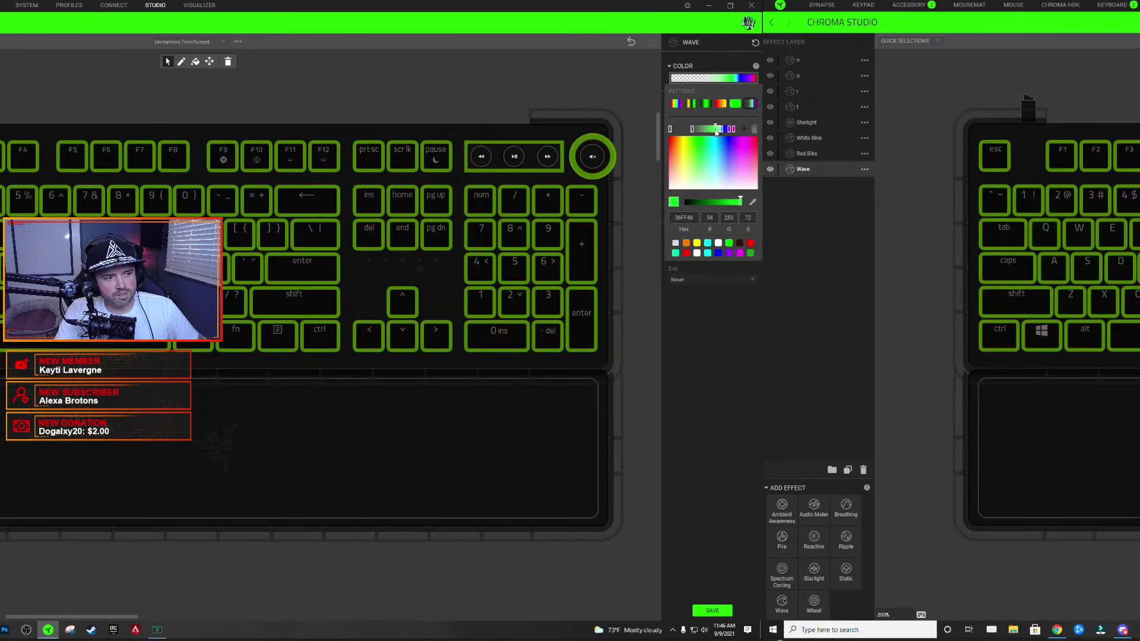
left_click(713, 331)
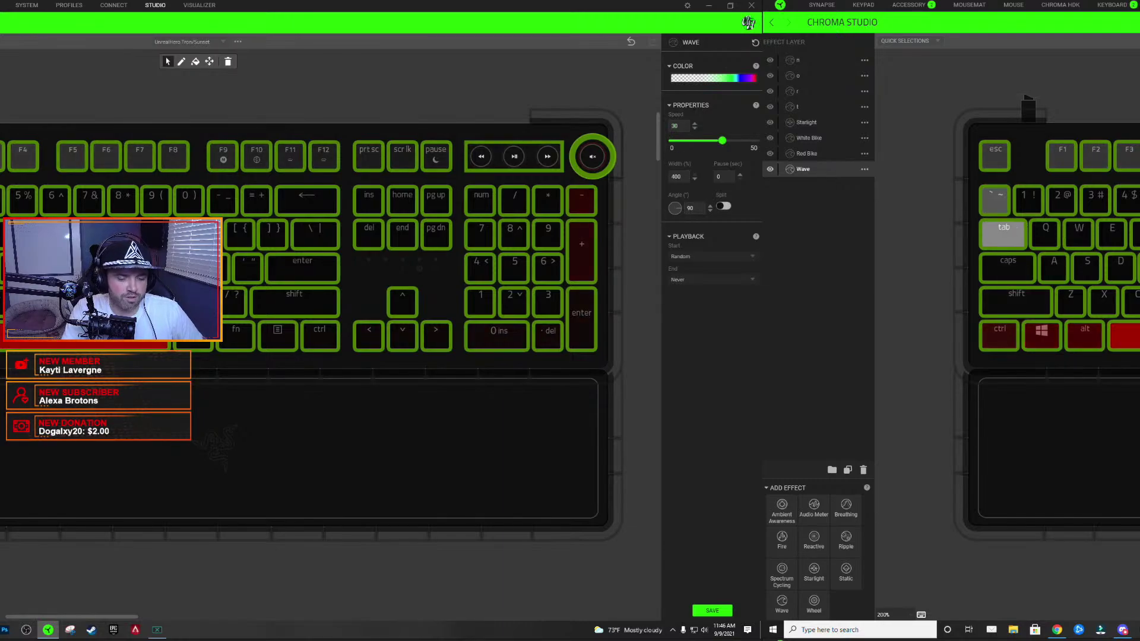
key("BackSpace")
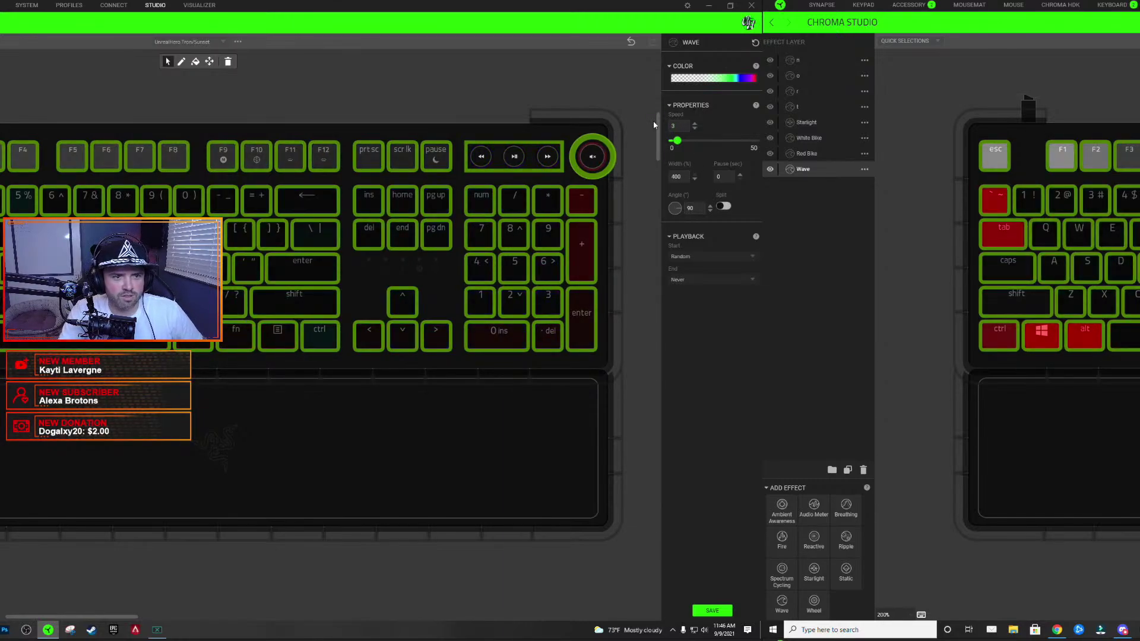
- Set the Wave layer's angle to 180° and recolor the green stop of its gradient cyan
double_click(701, 209)
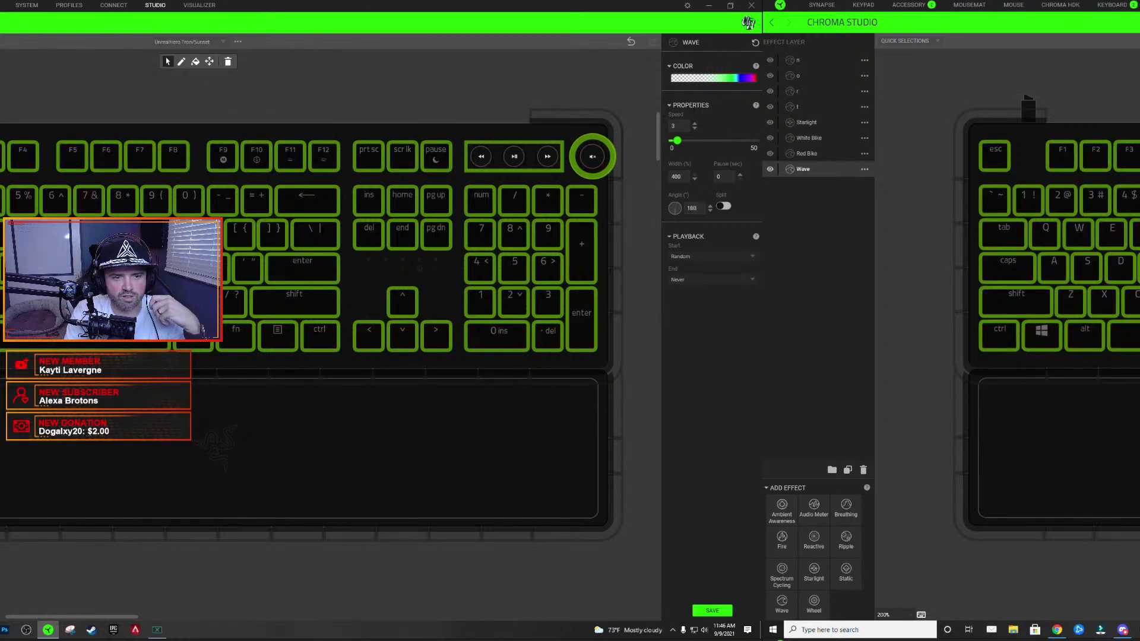
type("180")
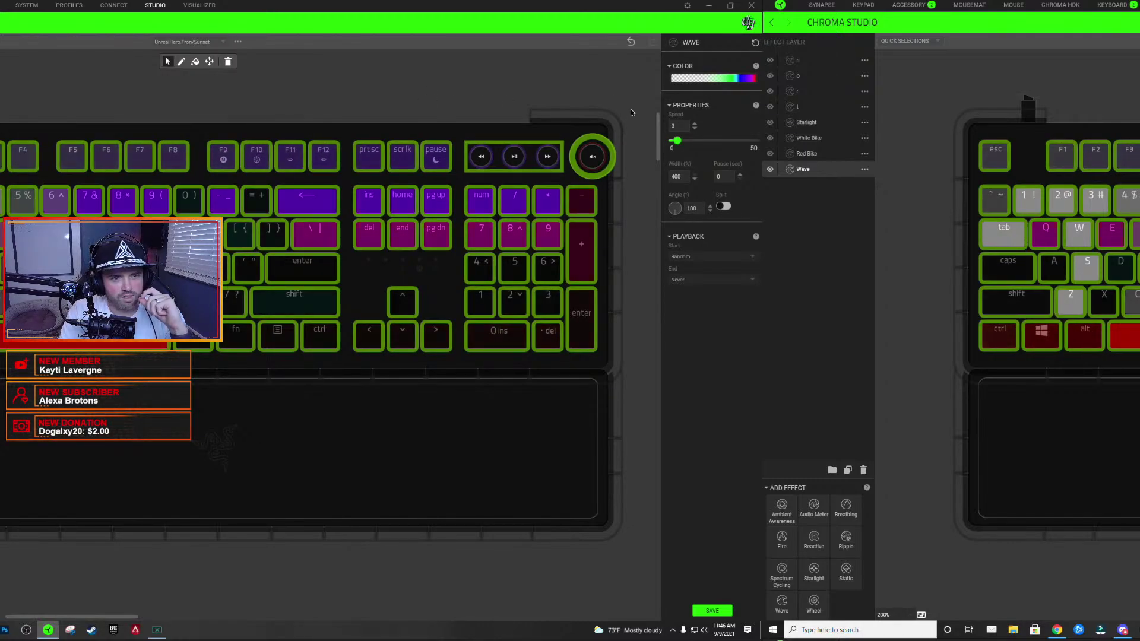
left_click(730, 79)
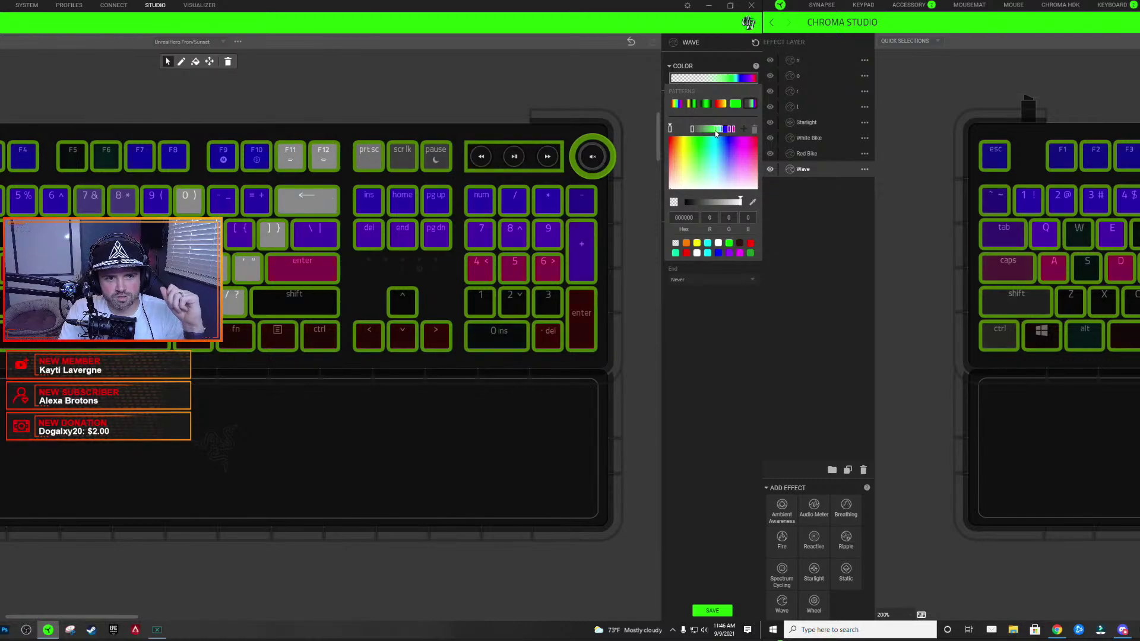
left_click(715, 131)
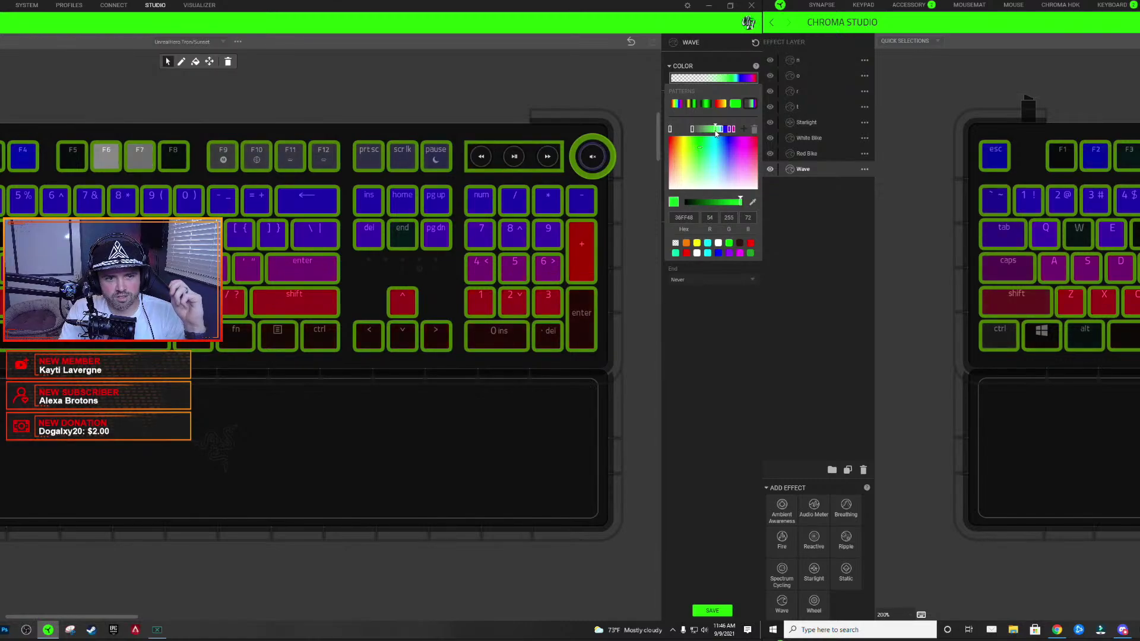
left_click(707, 242)
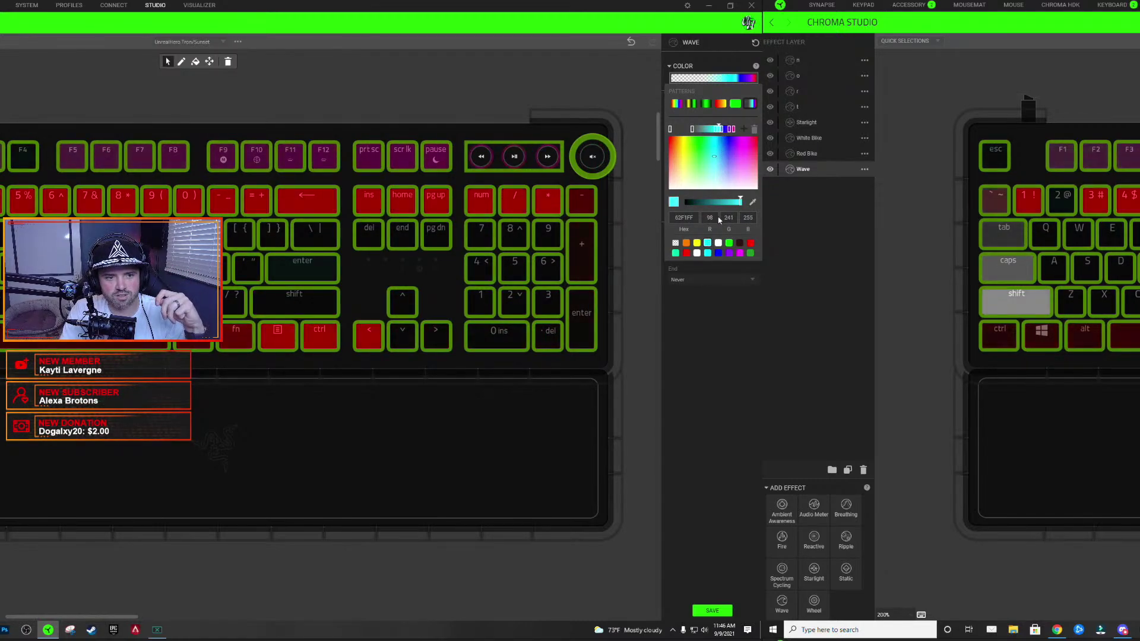
- Recolor the Wave gradient's blue stop yellow and its purple stop cyan (00FFFF)
left_click(728, 129)
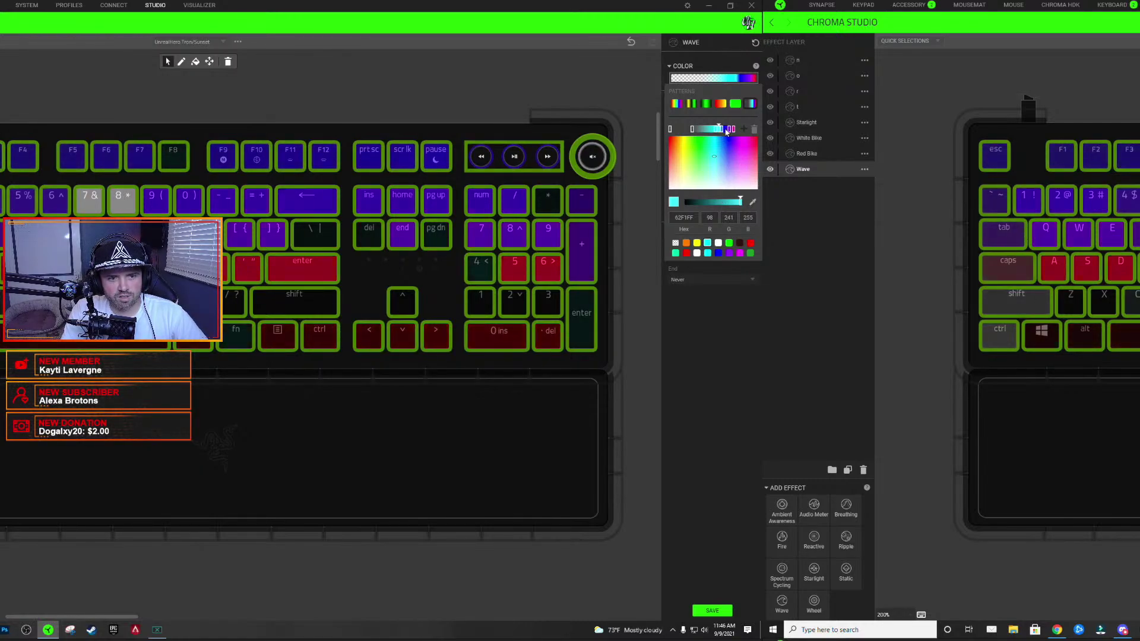
left_click(724, 130)
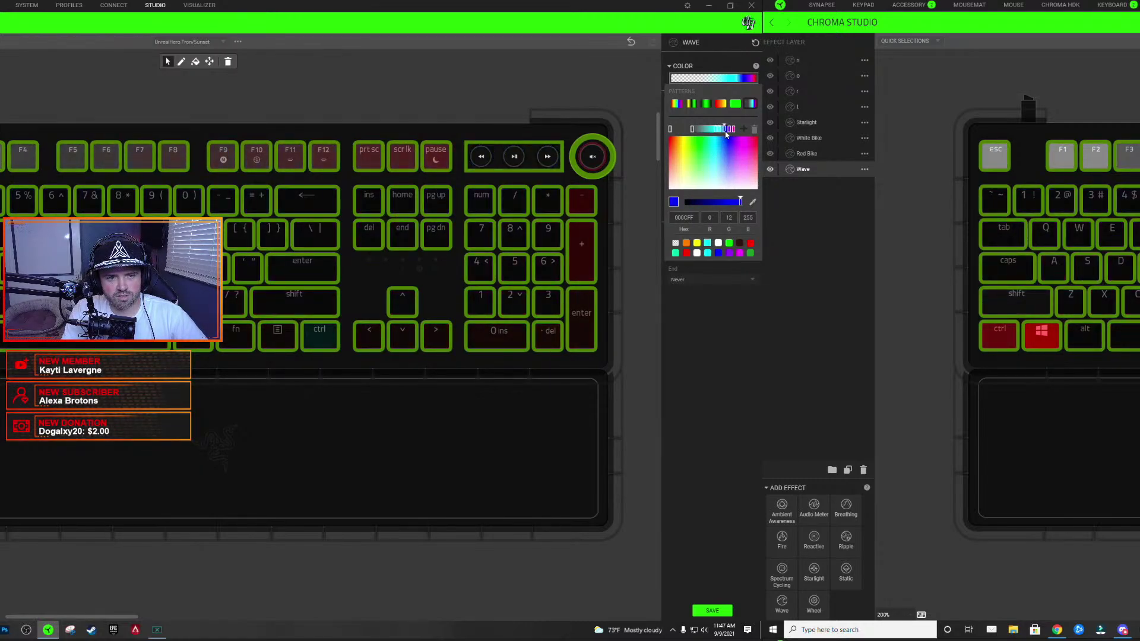
left_click(696, 243)
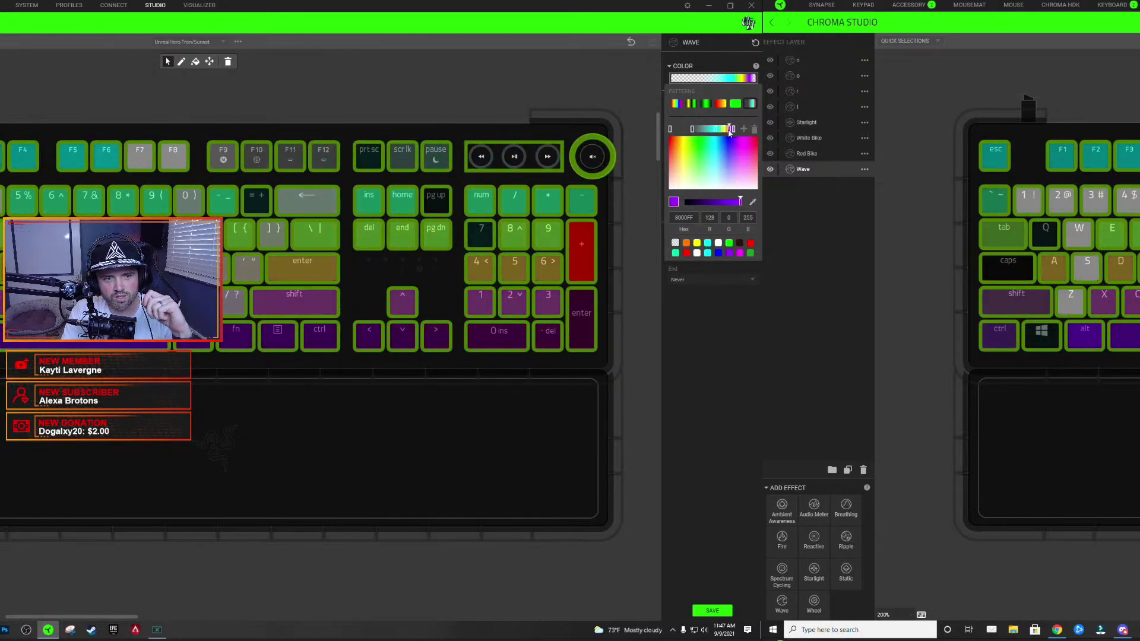
left_click(707, 243)
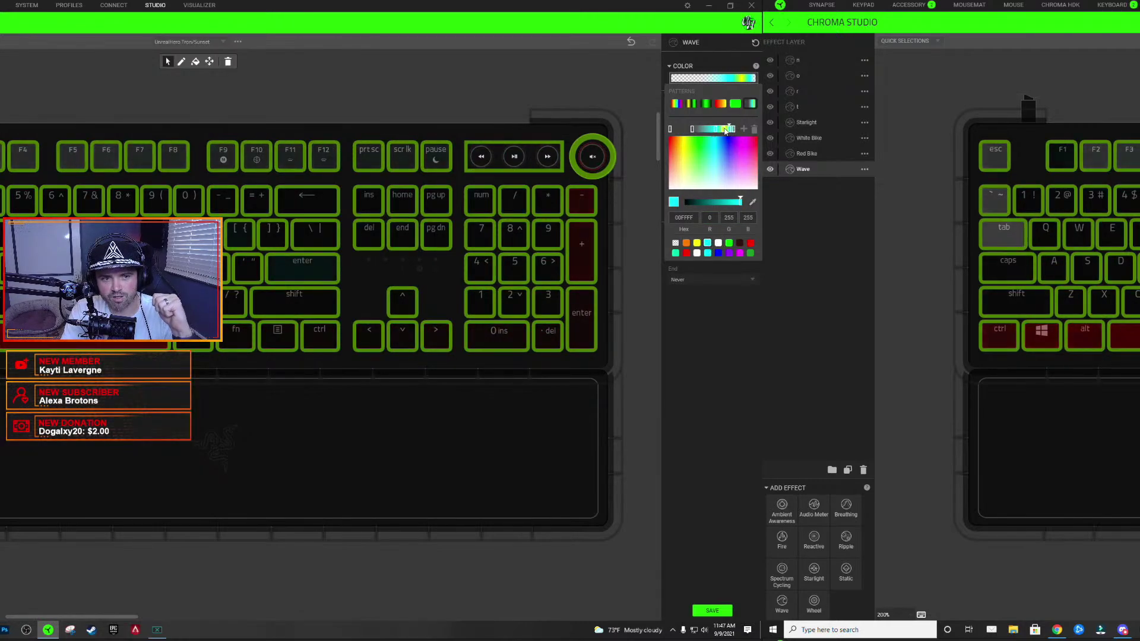
- Recolor the cyan stop before the yellow one violet-blue (6212FF) and store that color as a custom swatch
left_click(712, 128)
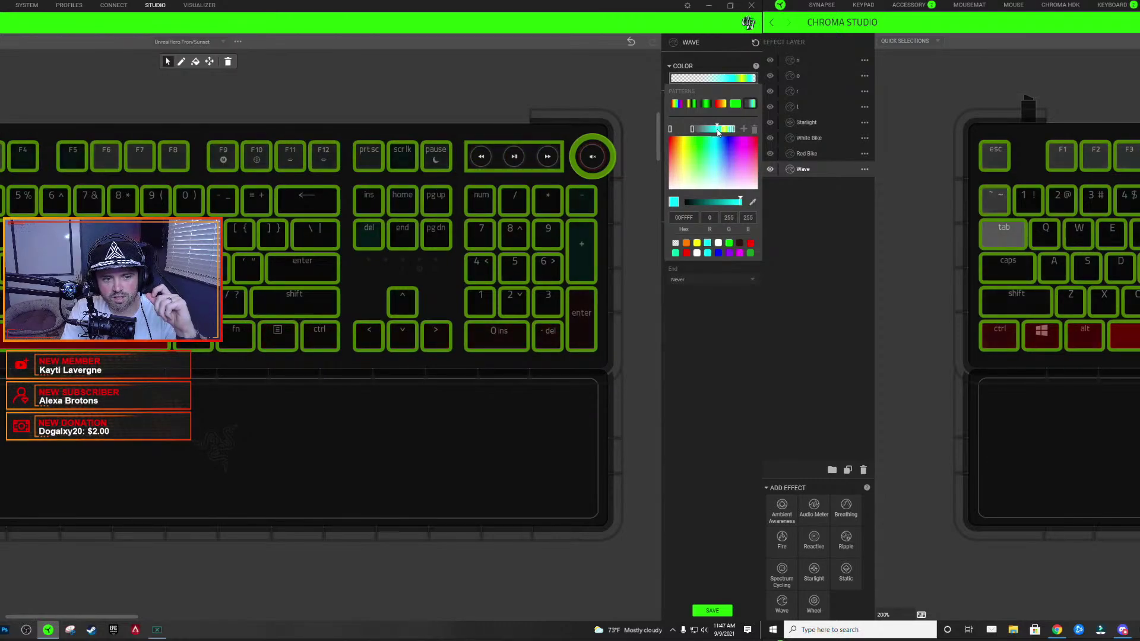
left_click(718, 253)
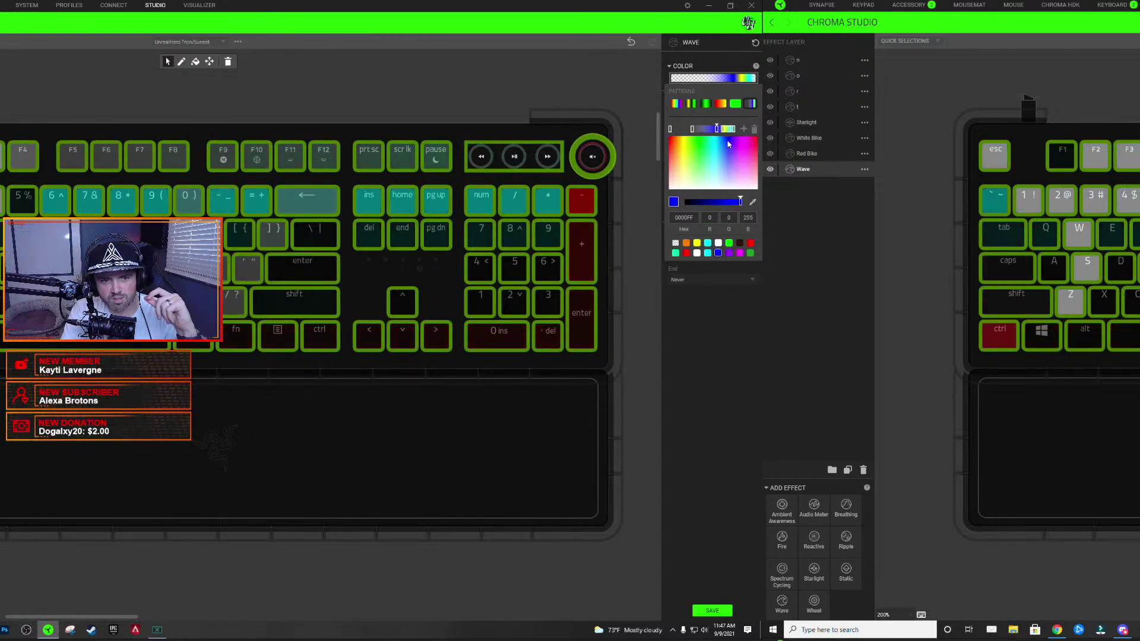
left_click_drag(728, 141, 732, 143)
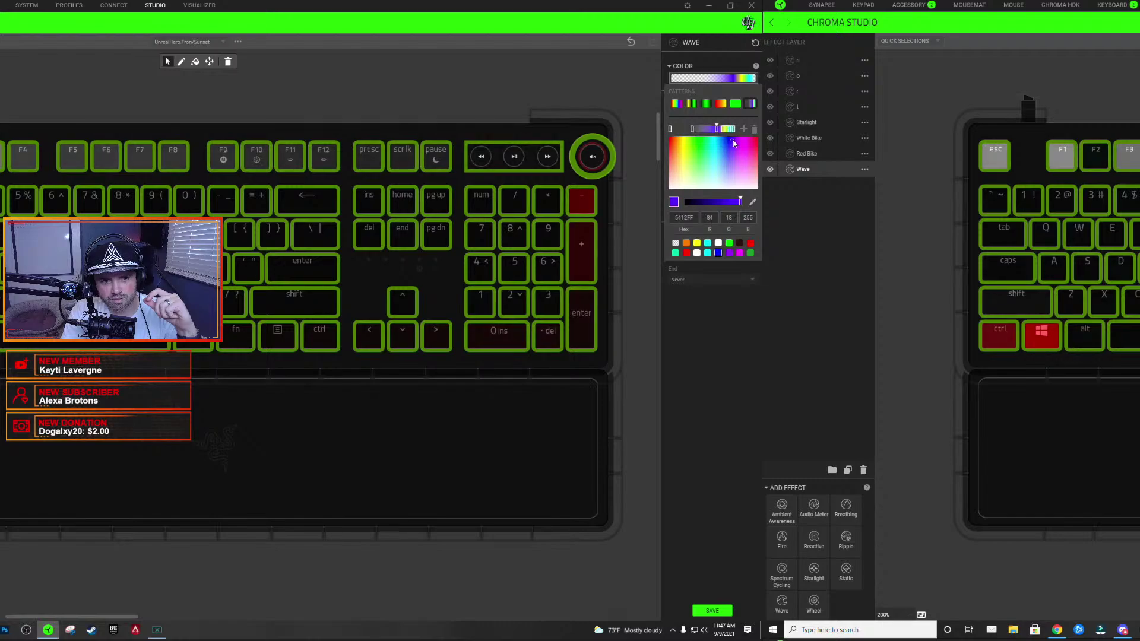
left_click(750, 254)
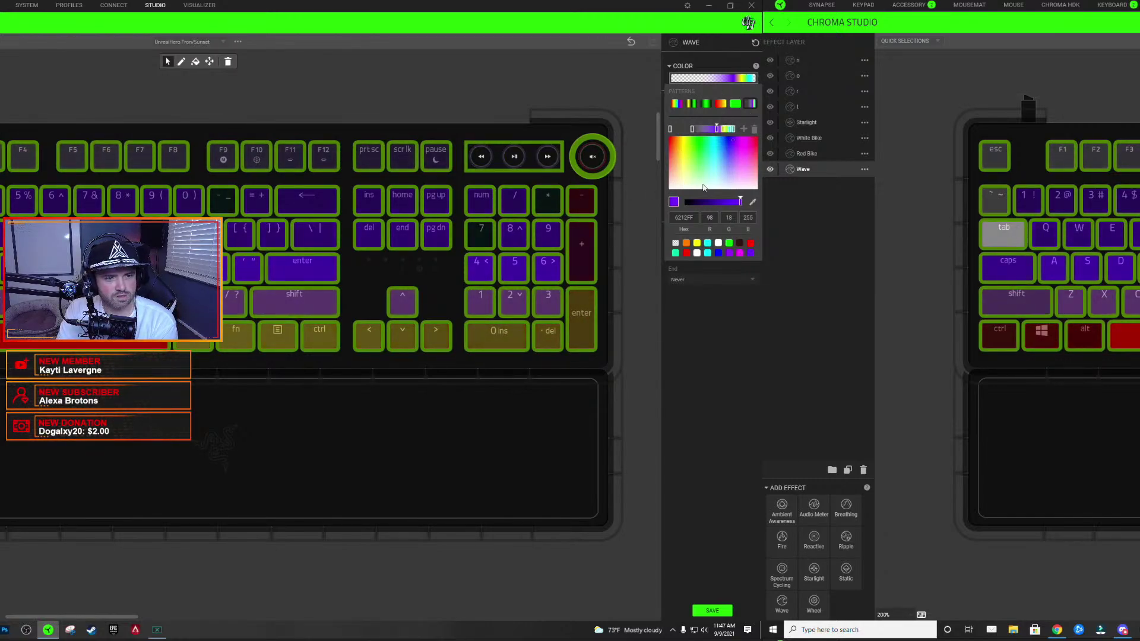
- Add a gradient stop right beside the second transparent stop and color it with the stored violet, darkened to 11032E
left_click(693, 129)
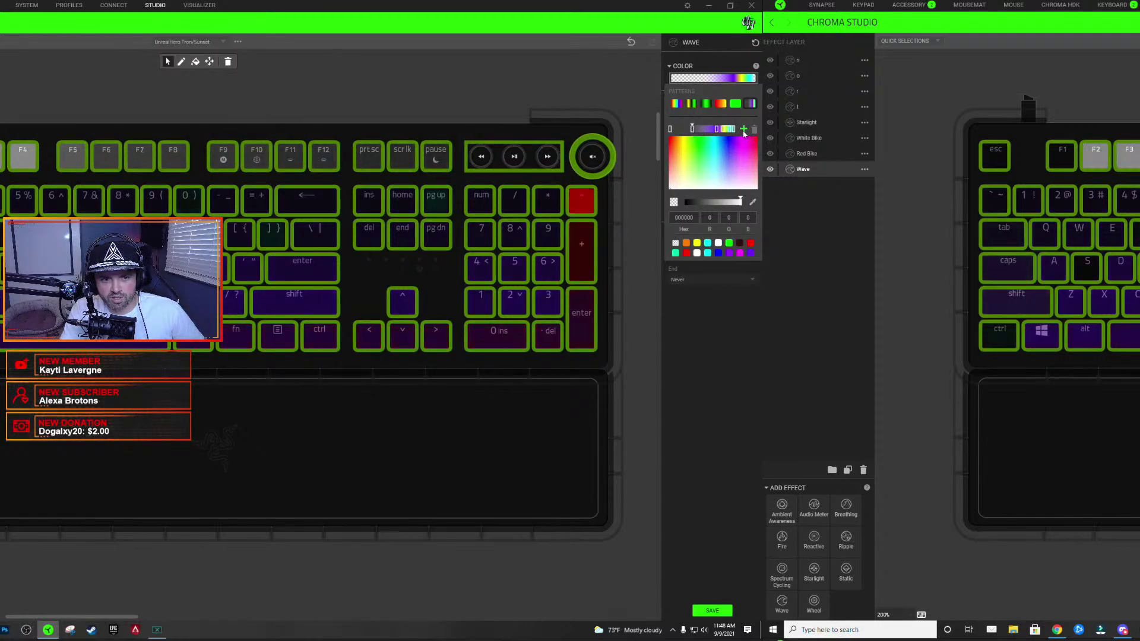
left_click_drag(703, 130, 696, 136)
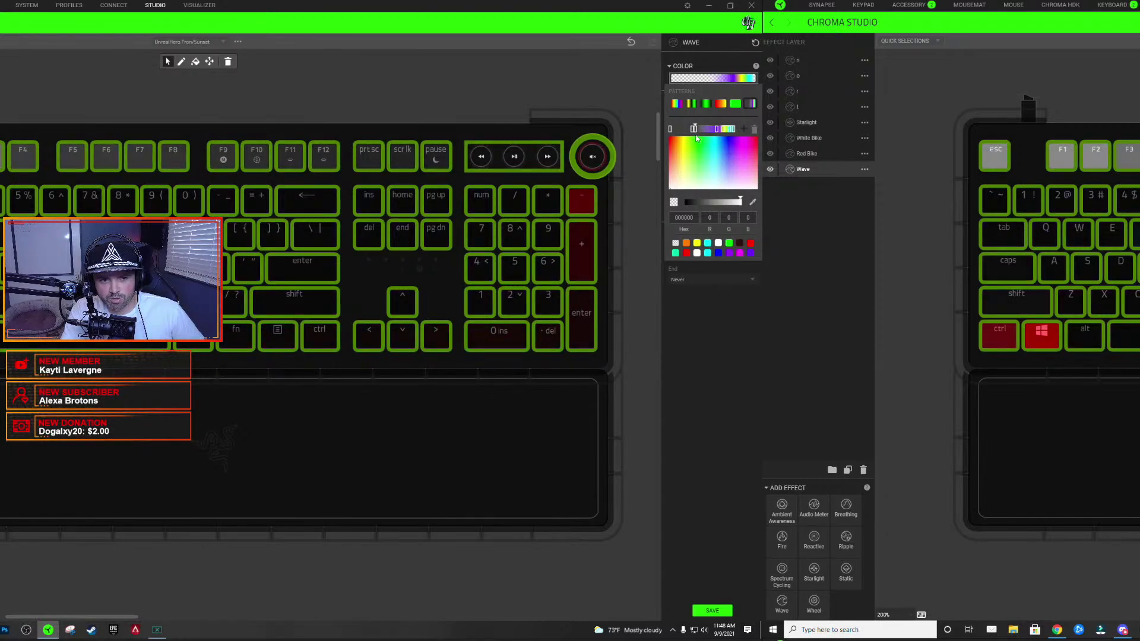
left_click(751, 253)
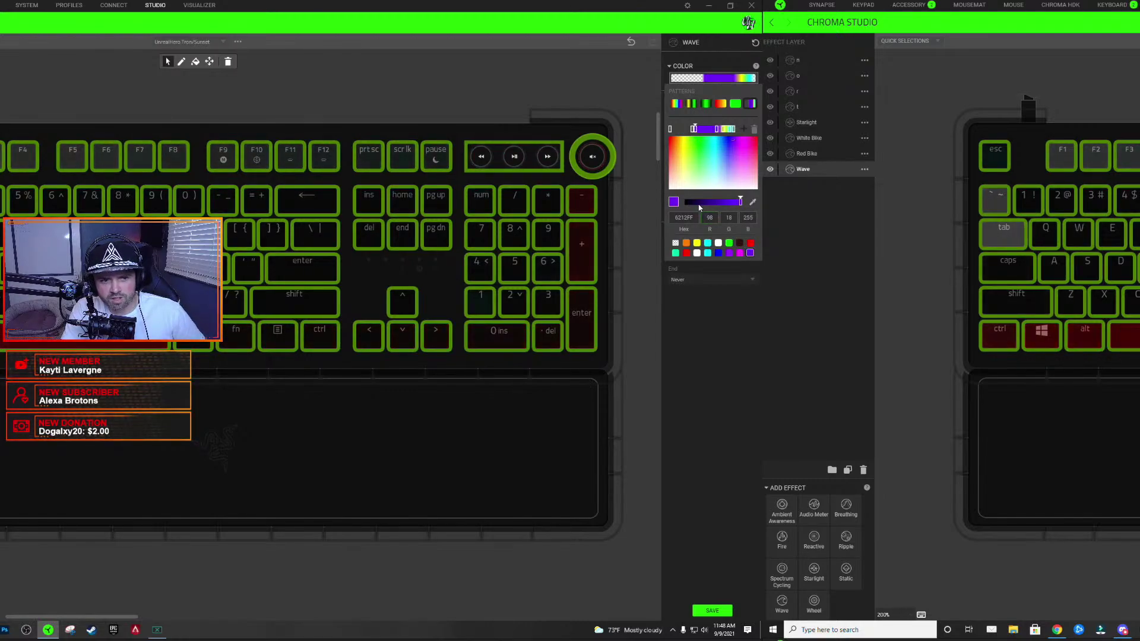
left_click_drag(694, 204, 697, 205)
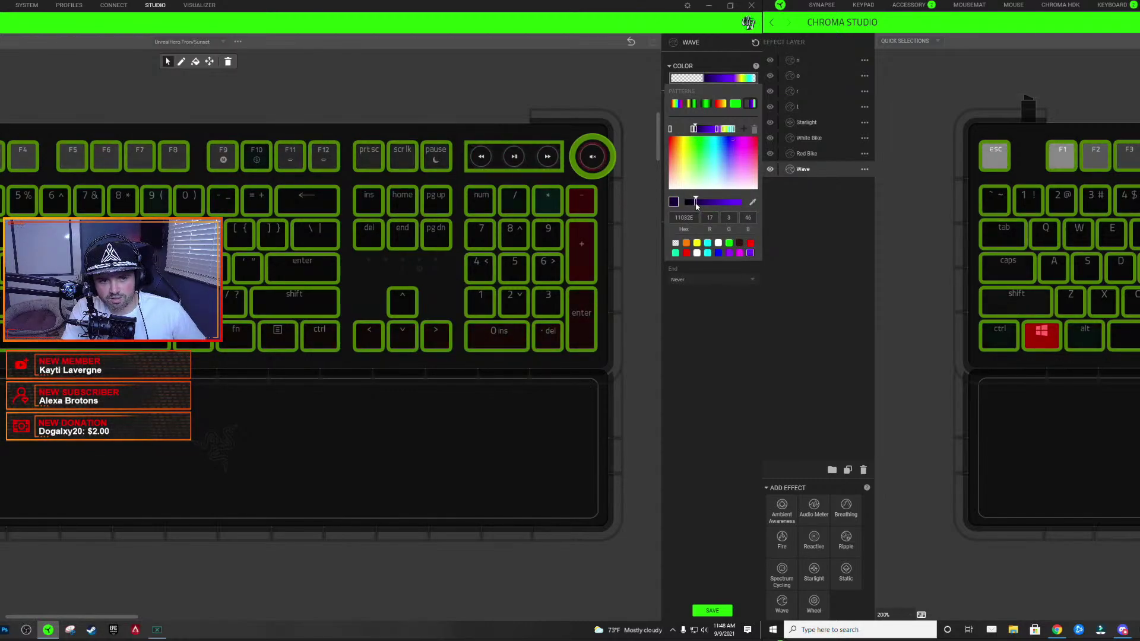
left_click(706, 375)
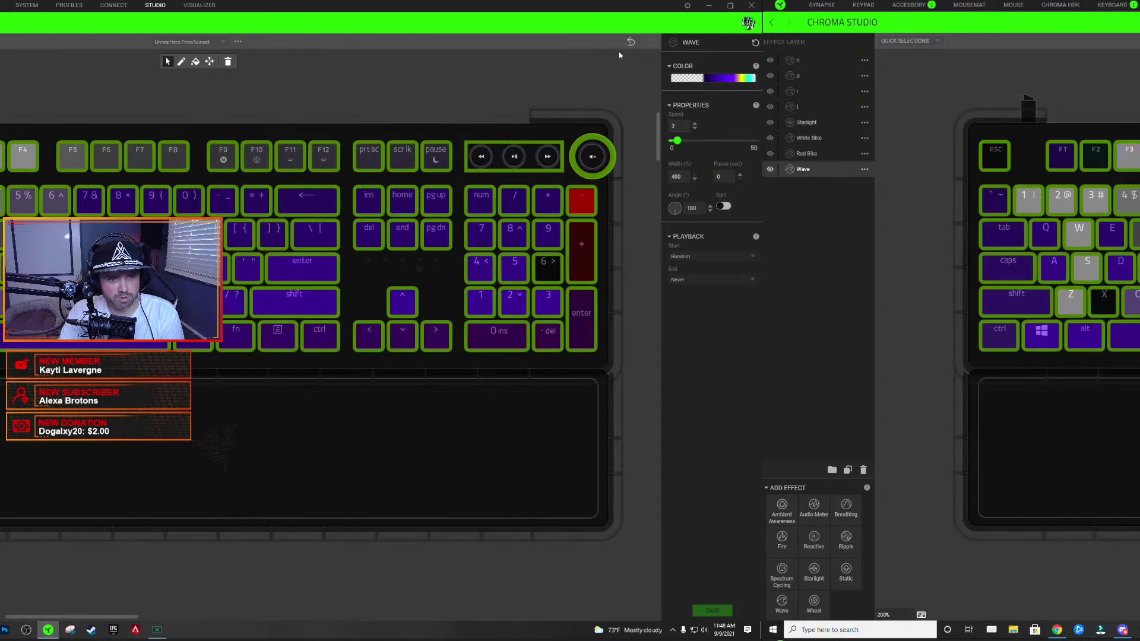
- Change the violet stop before the yellow one to blue 2901FF and store that color as a custom swatch
left_click(720, 76)
left_click(717, 128)
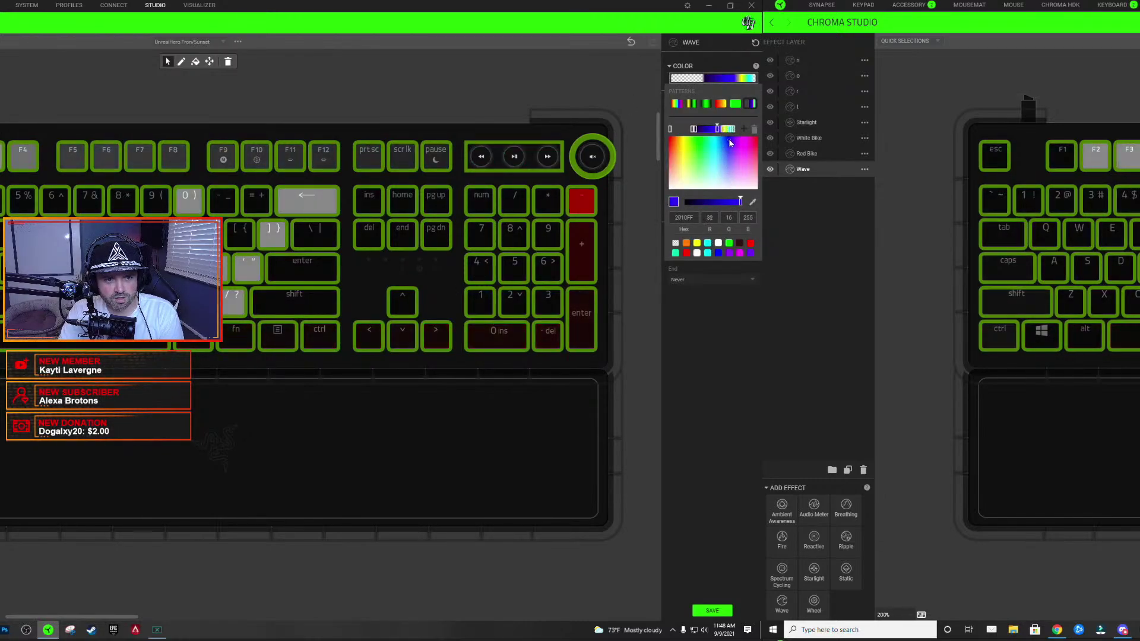
left_click(732, 140)
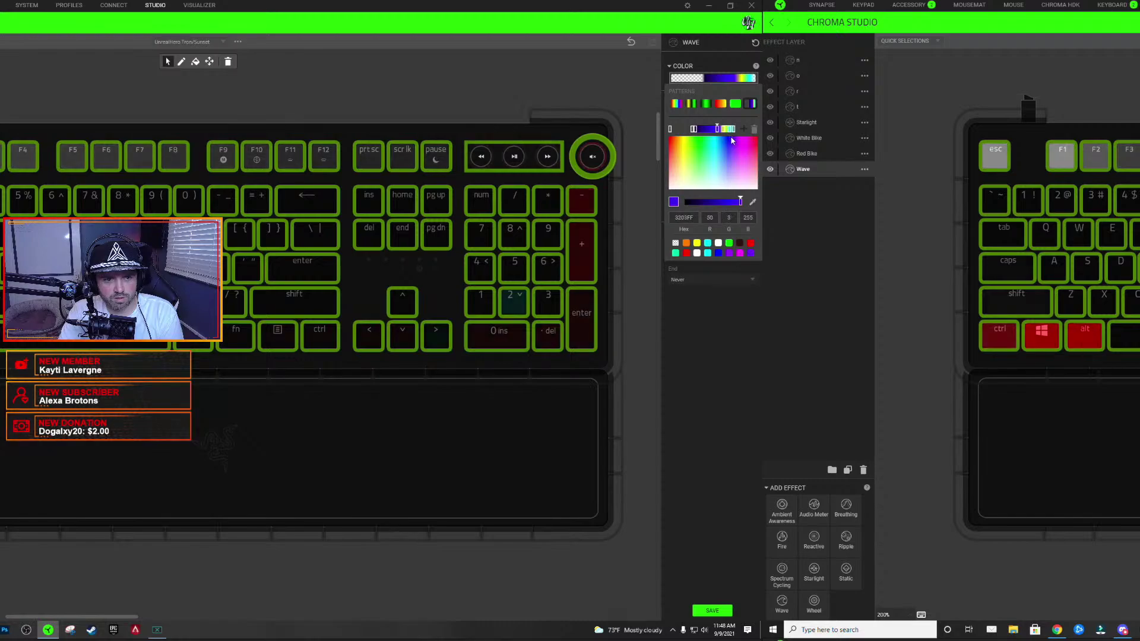
left_click(715, 253)
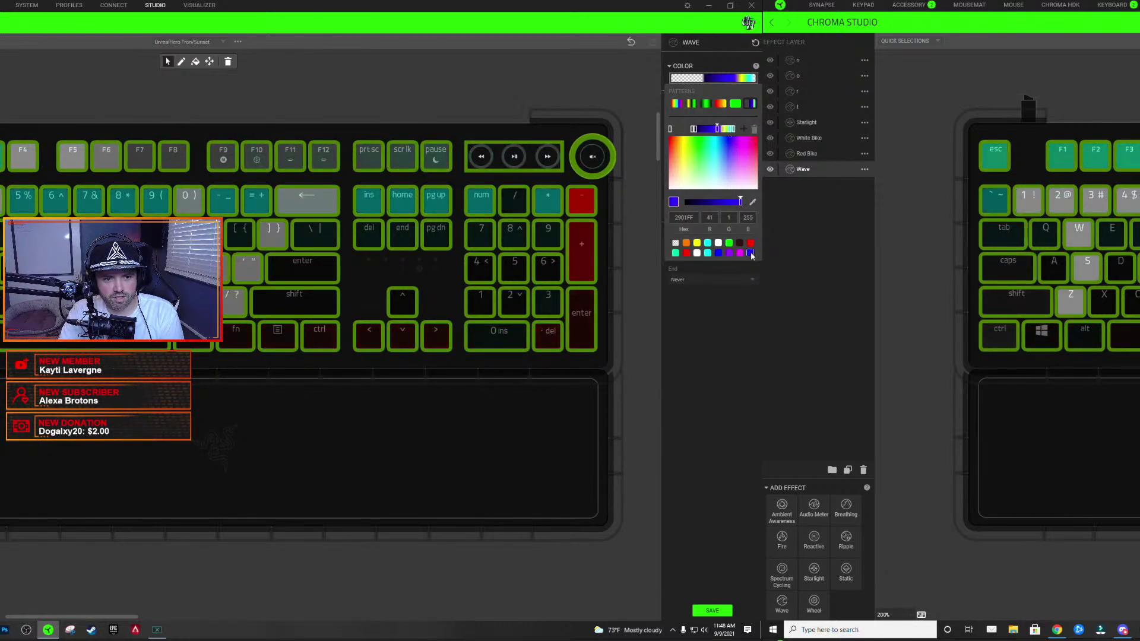
- Recolor the dark violet stop beside the transparent one with the stored blue and darken it
left_click(694, 129)
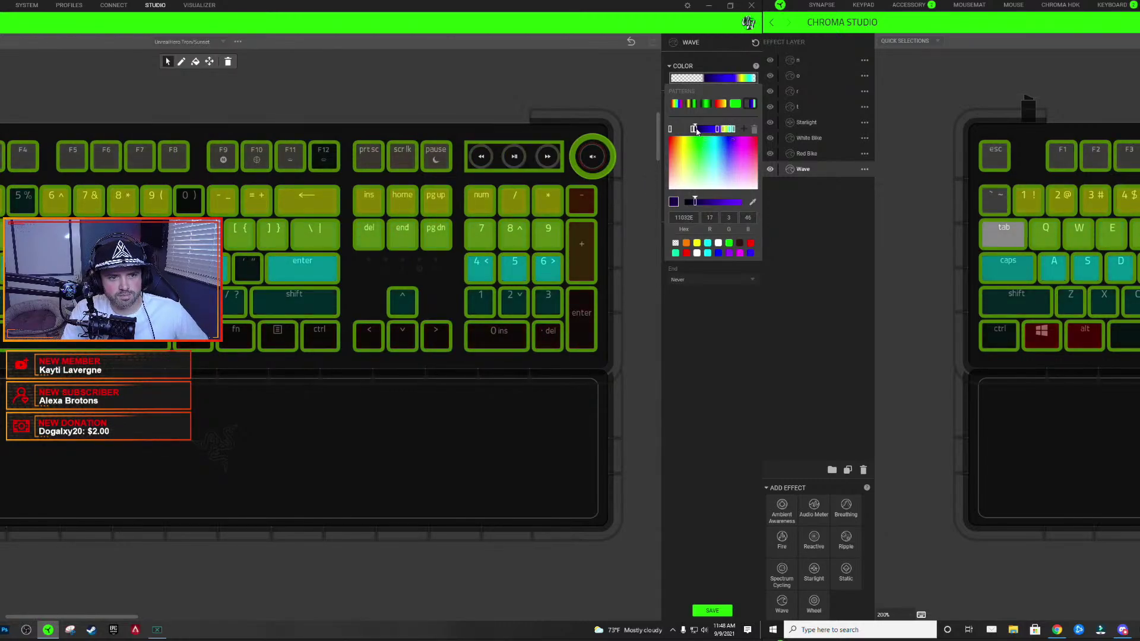
left_click(750, 253)
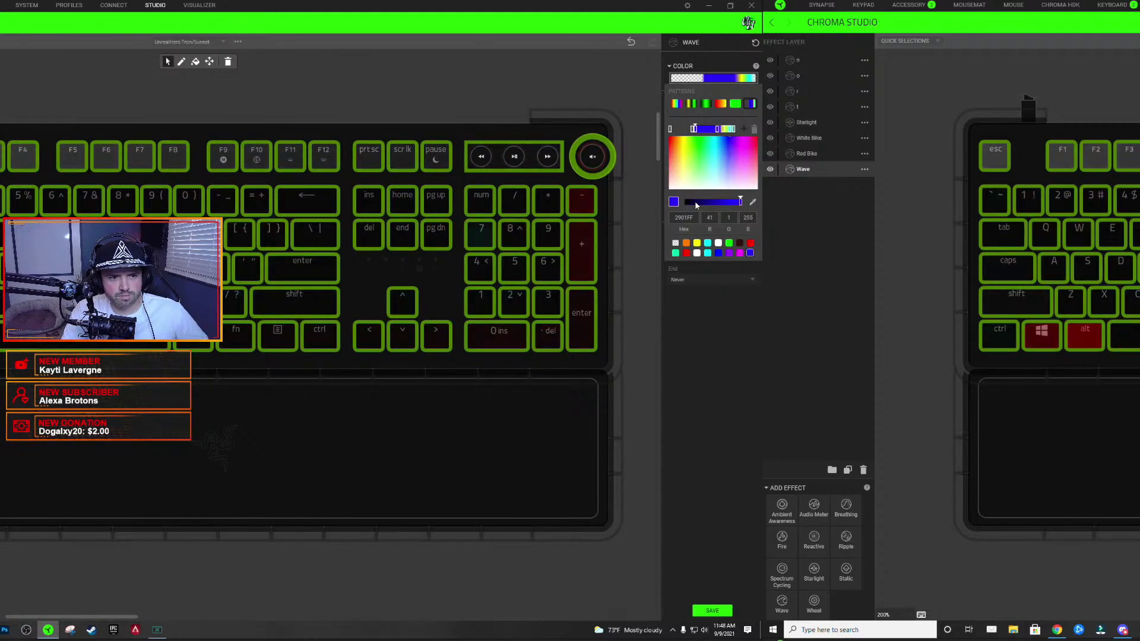
left_click(721, 306)
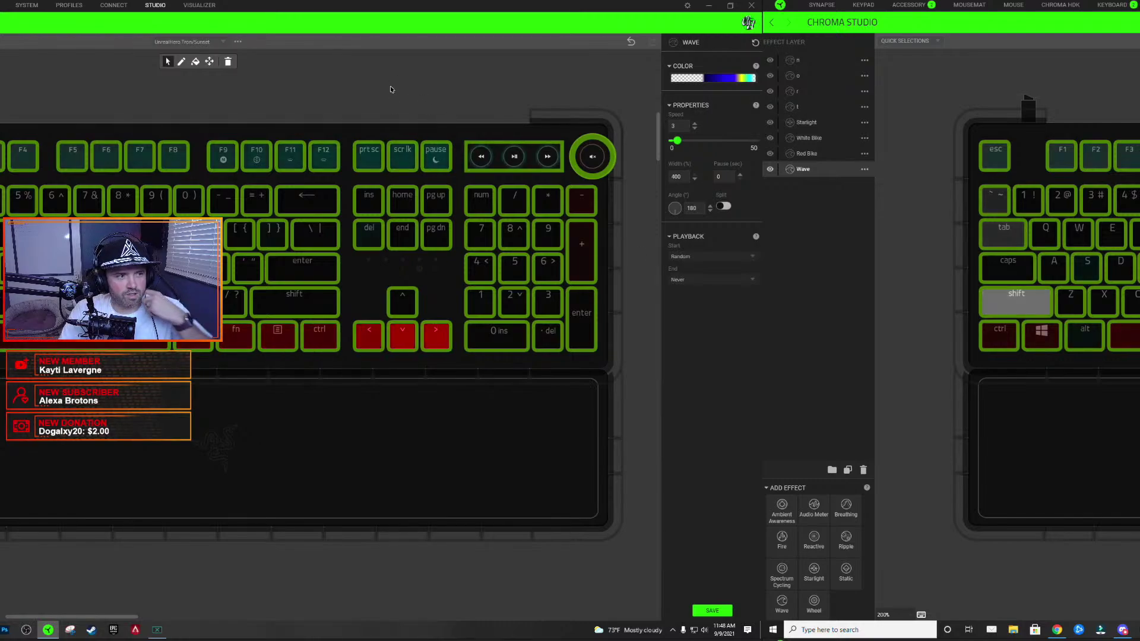
- Remove the dark blue stop from the Wave layer's gradient so the transparent part fades straight into blue
left_click(389, 109)
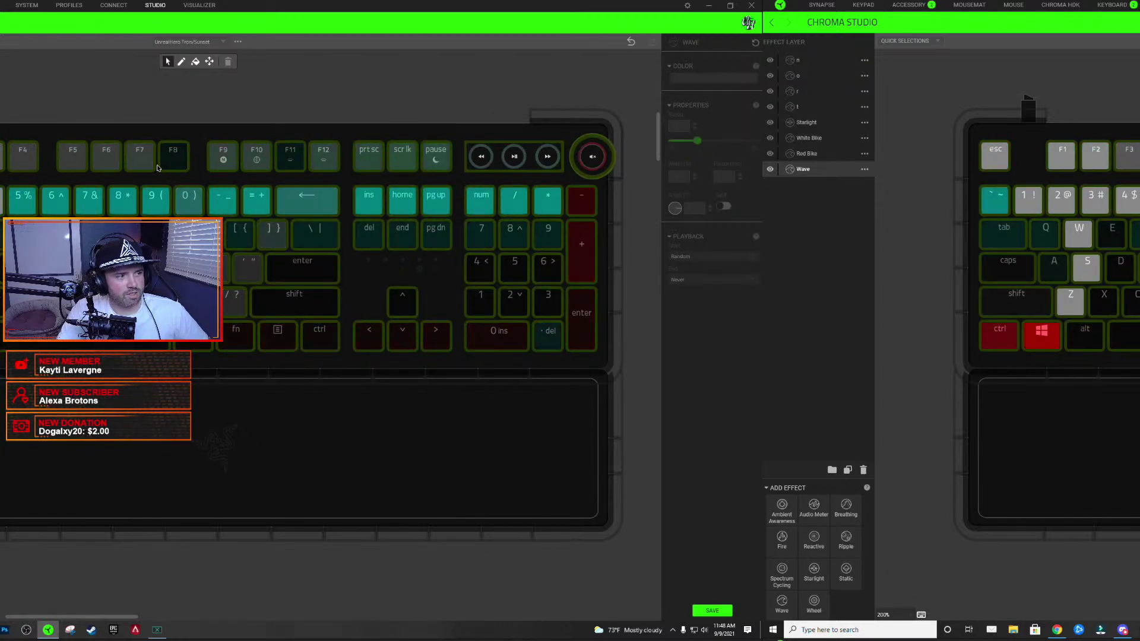
left_click(386, 373)
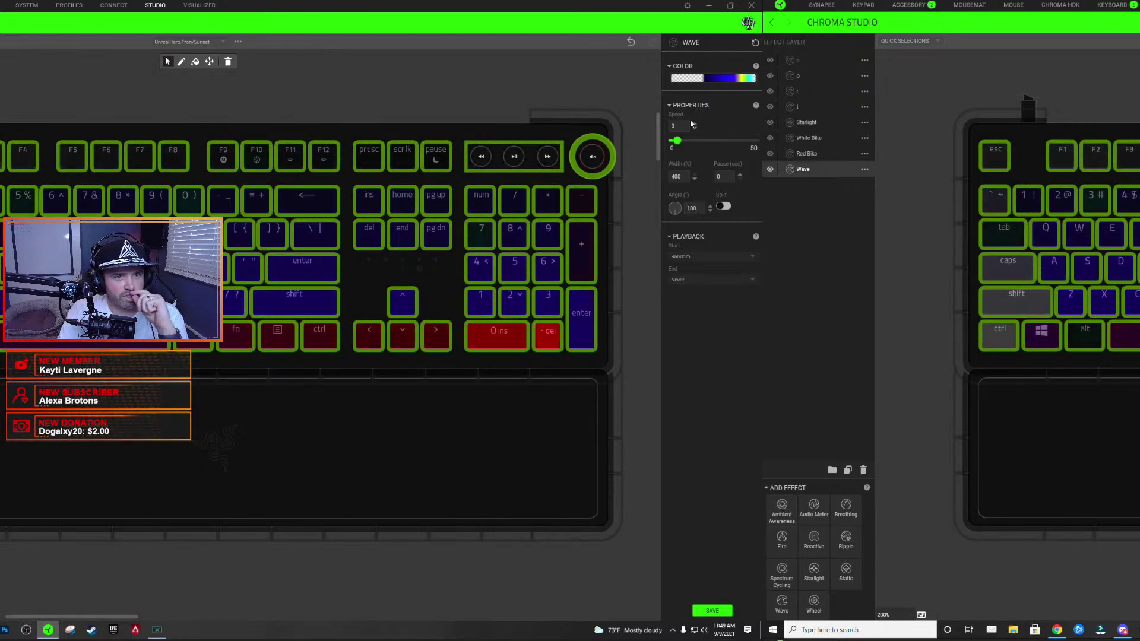
left_click(703, 79)
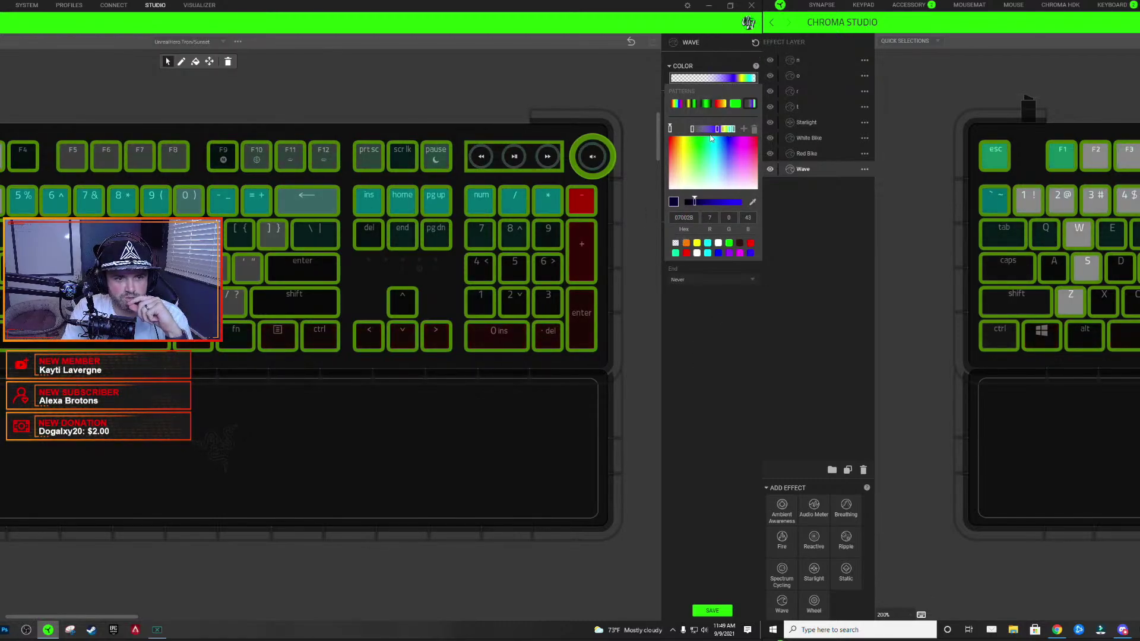
left_click(706, 366)
left_click(736, 78)
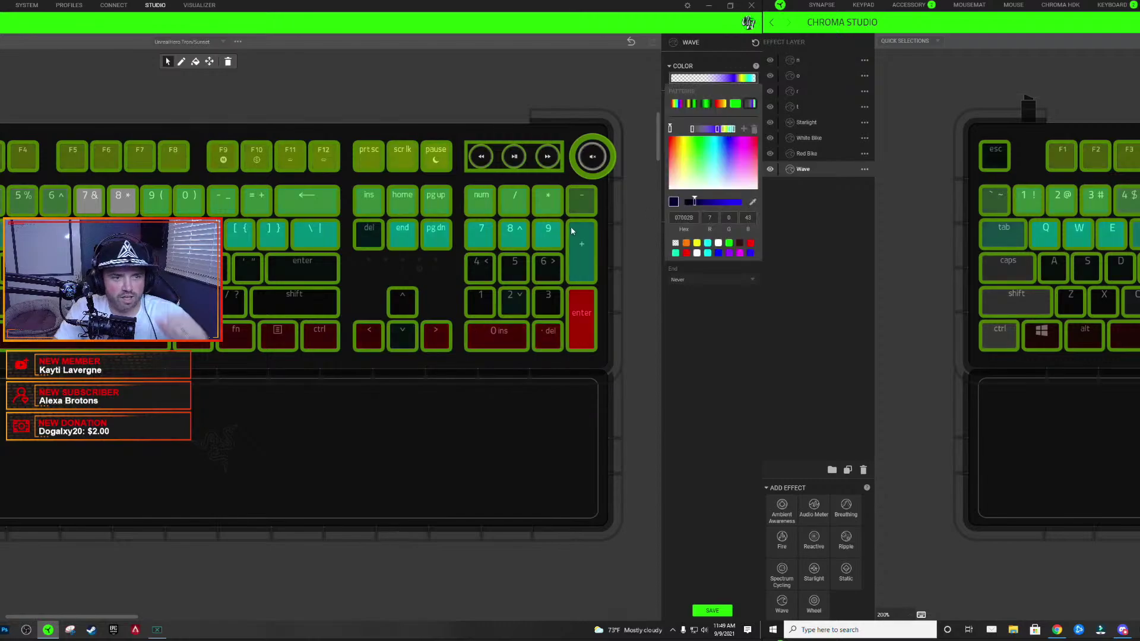
- Add a Static effect layer and move it below the Wave layer
left_click(870, 225)
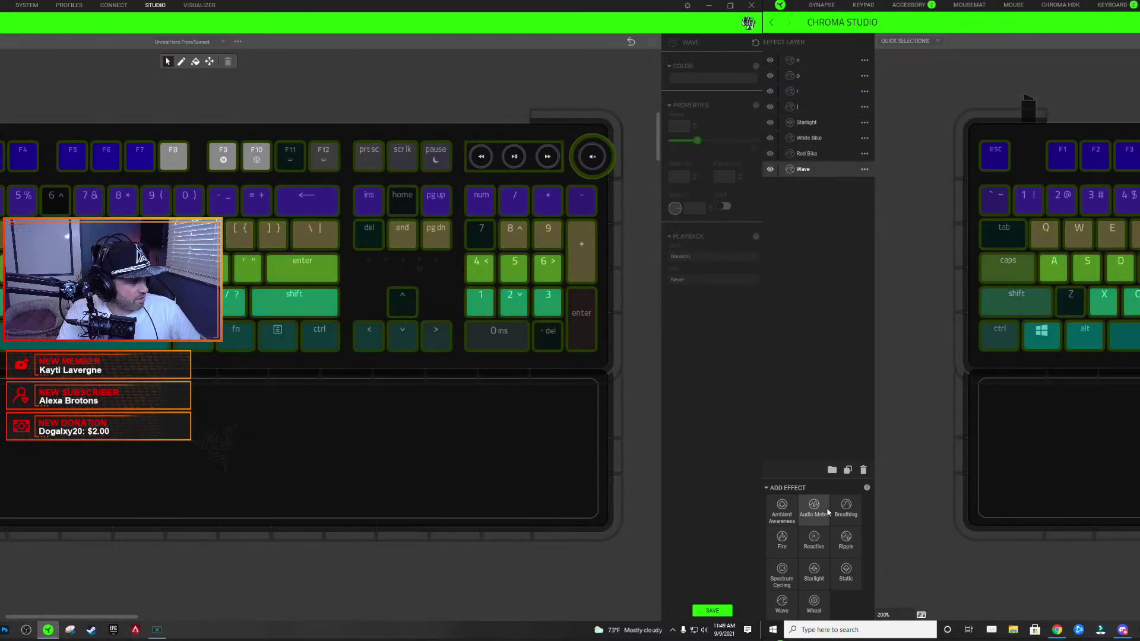
left_click_drag(800, 60, 812, 61)
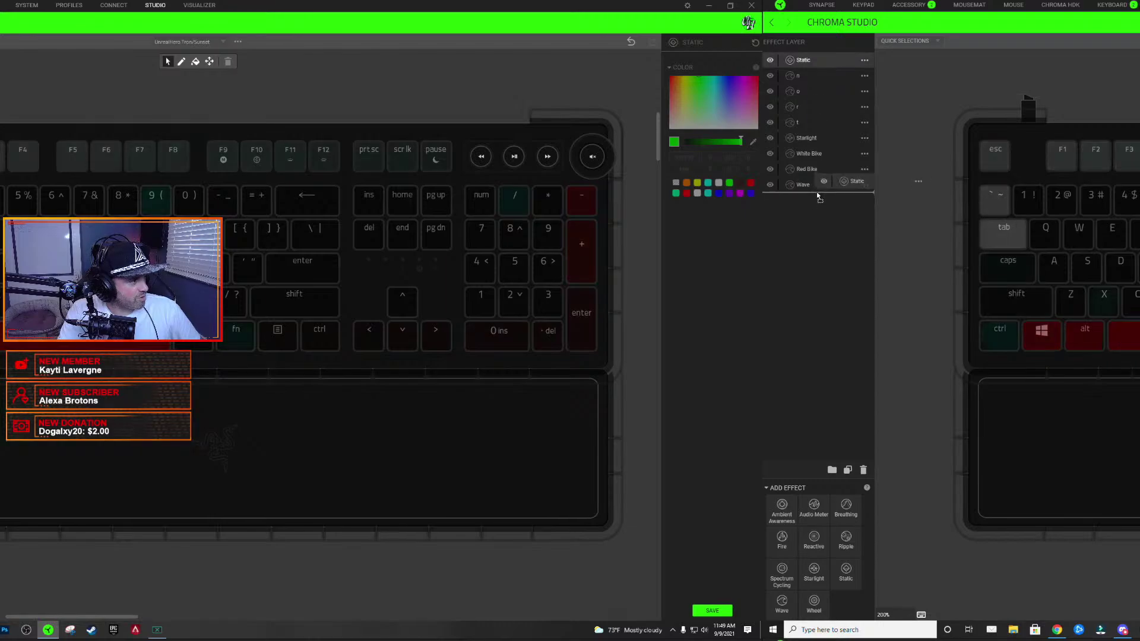
left_click_drag(828, 179, 821, 187)
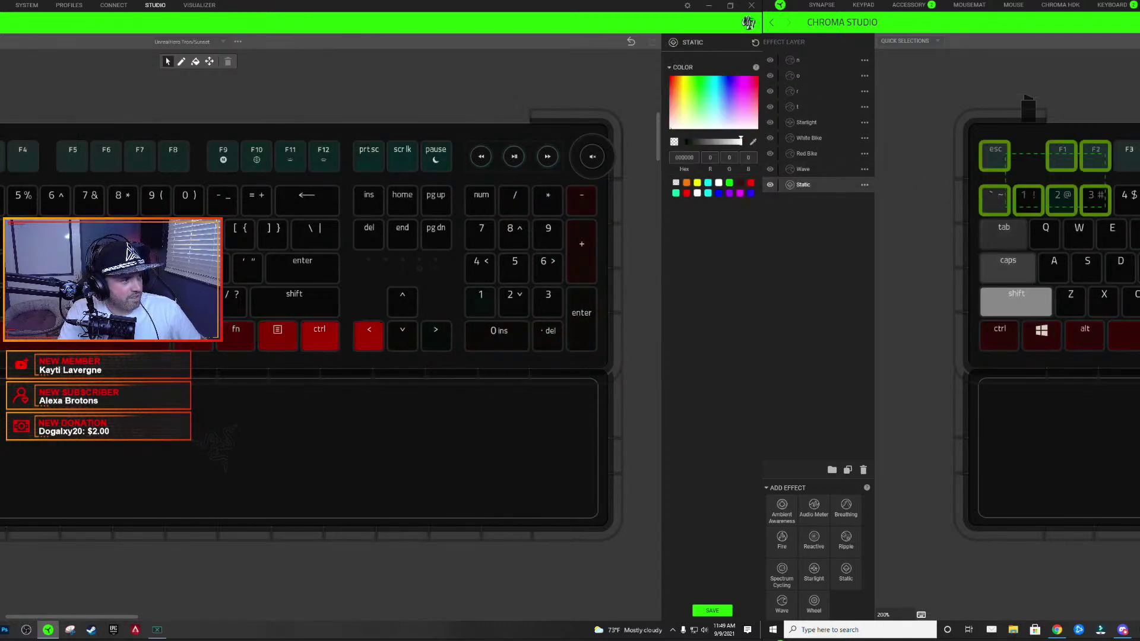
- Assign the Static layer to all the keys and set its color to a very dark blue, 00001A
left_click_drag(475, 337, 571, 334)
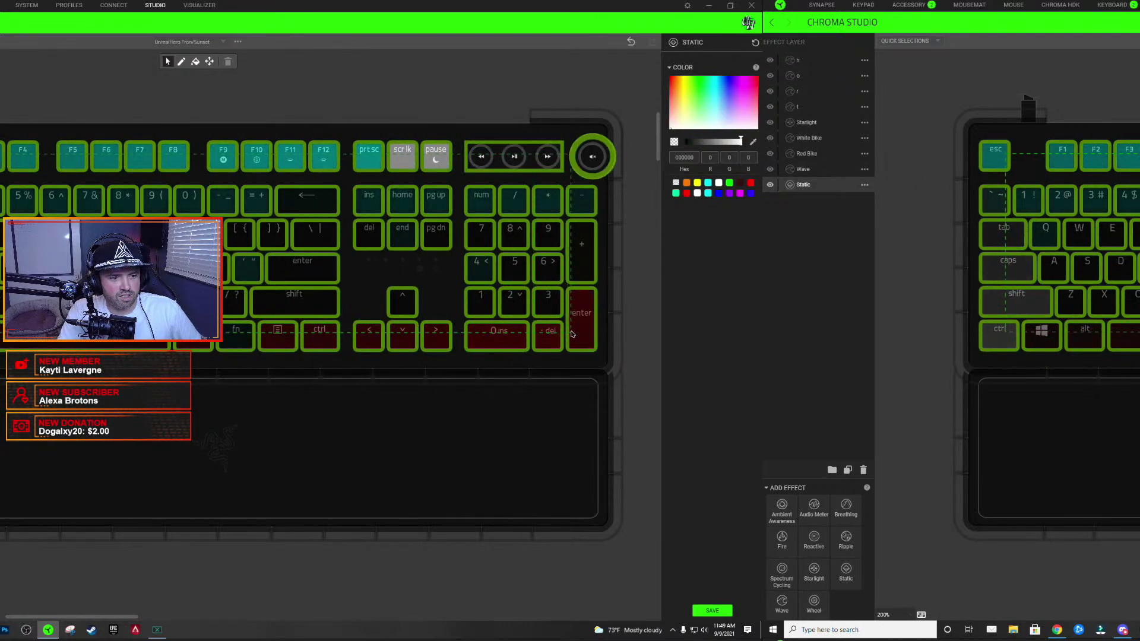
left_click(718, 193)
left_click(690, 142)
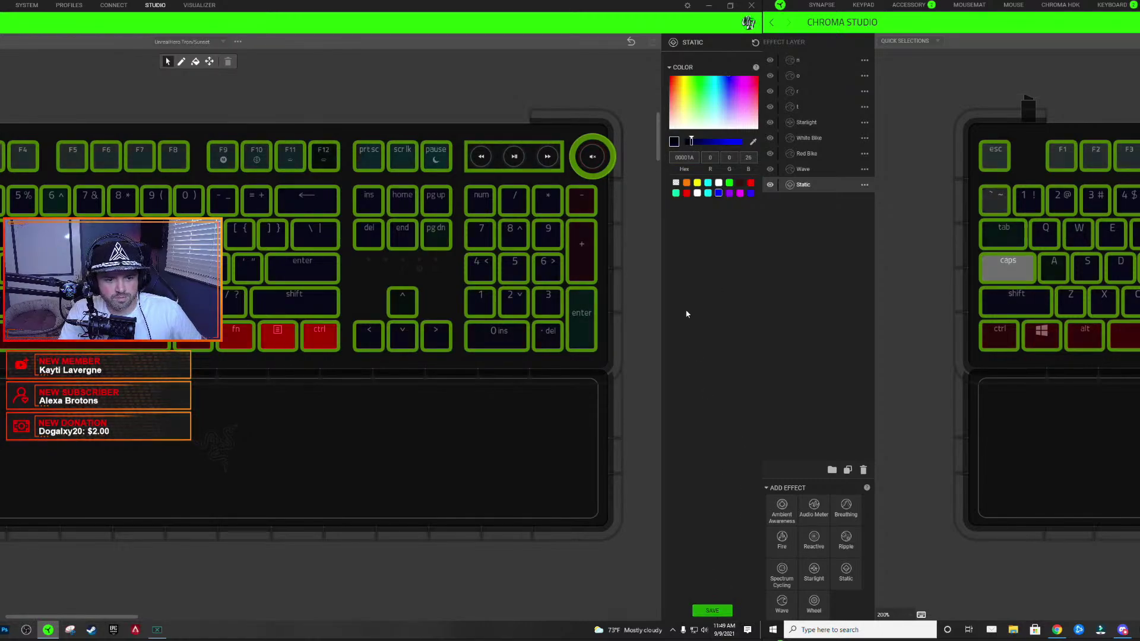
left_click(552, 102)
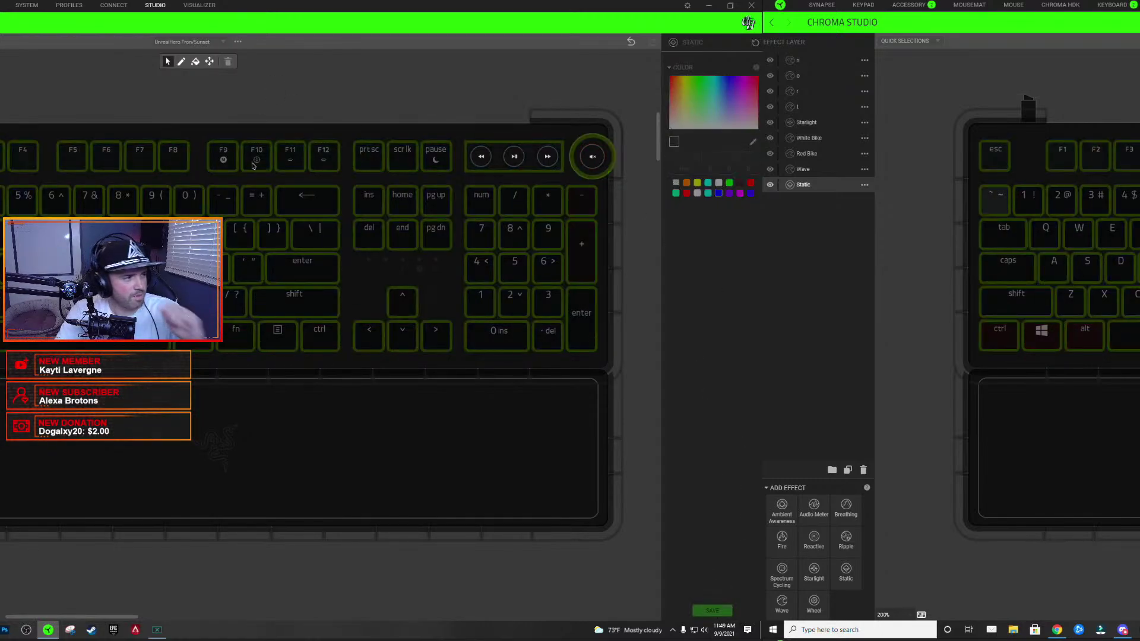
- Rename the Wave layer above the Static layer as Sunset
left_click(802, 170)
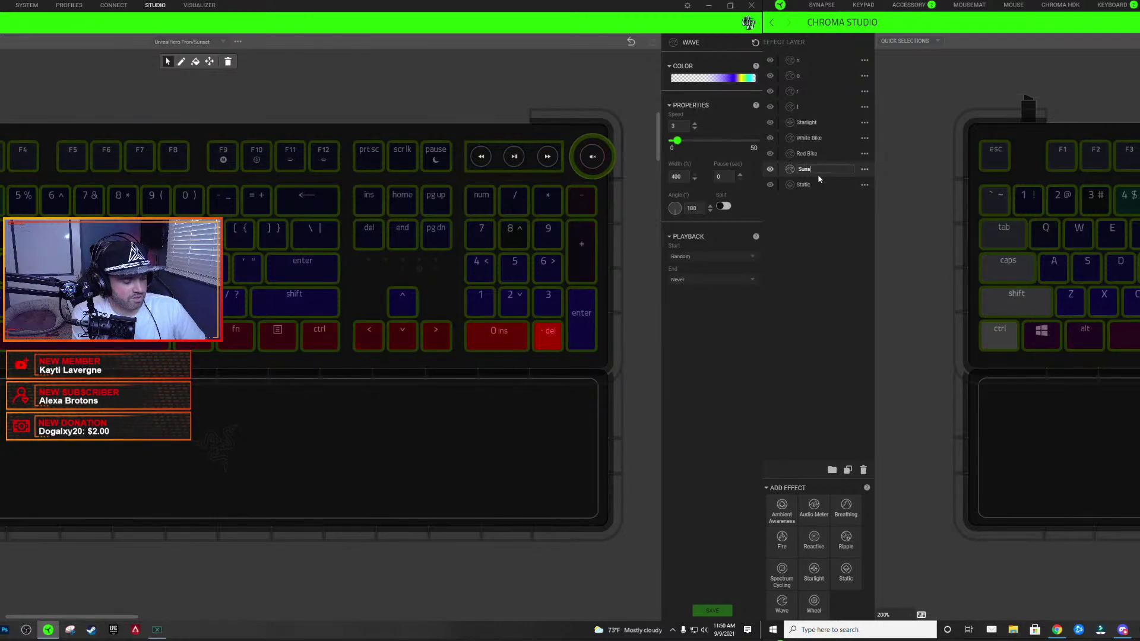
type("et")
key("Return")
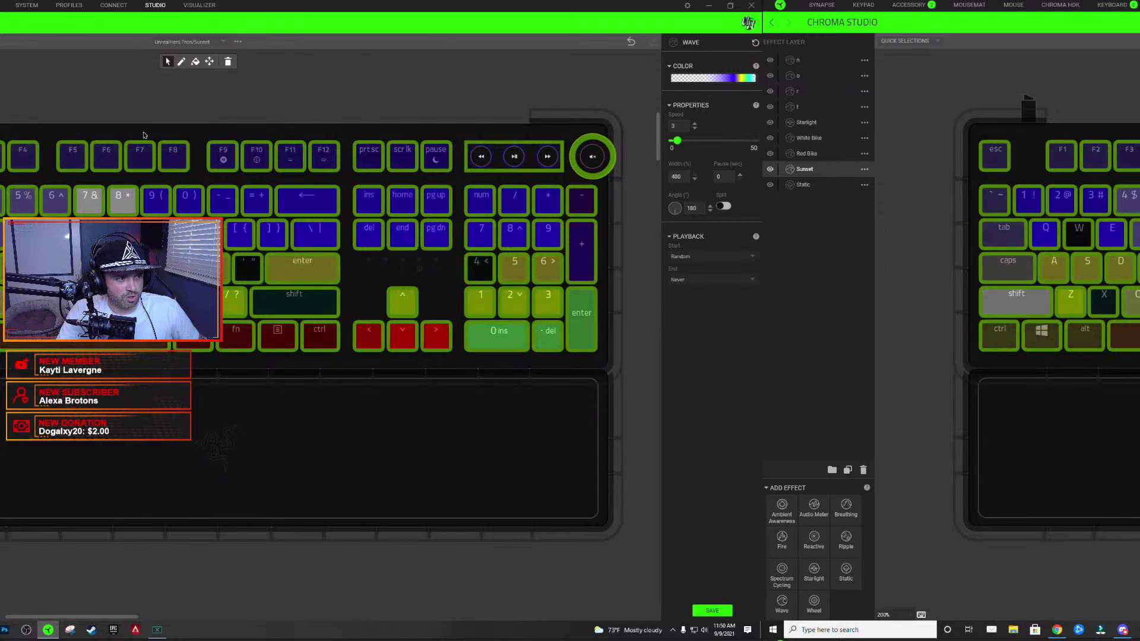
- Select diagonal bands of keys starting at F5–F6 and F11–F12 and shift their Sunset gradient's blue stop closer to the yellow
left_click_drag(143, 124, 235, 376)
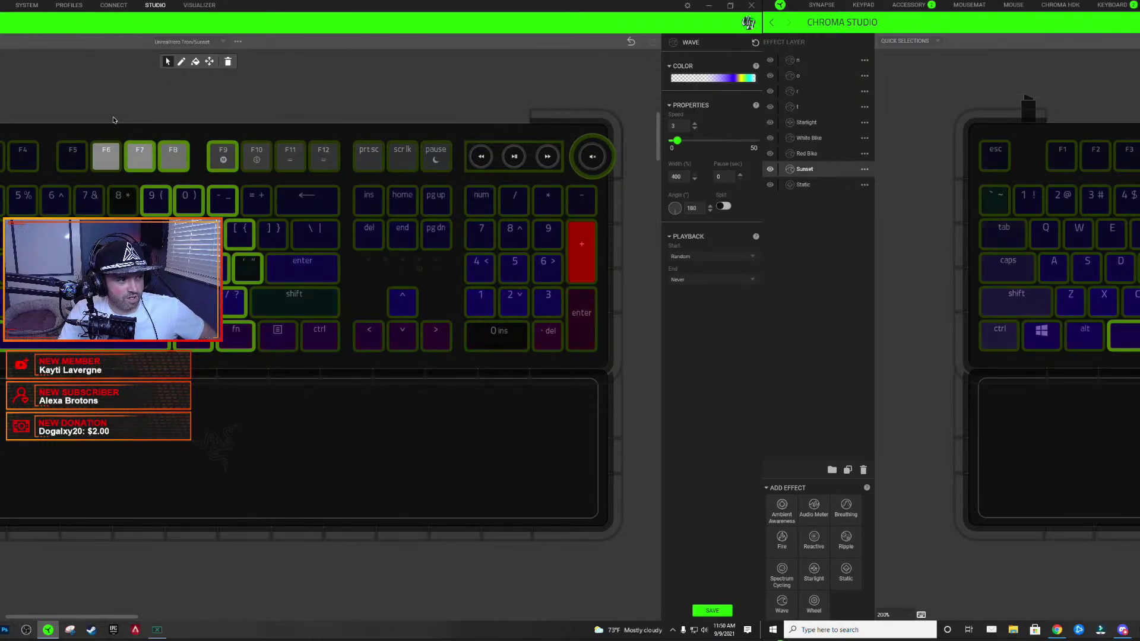
left_click_drag(112, 117, 71, 213)
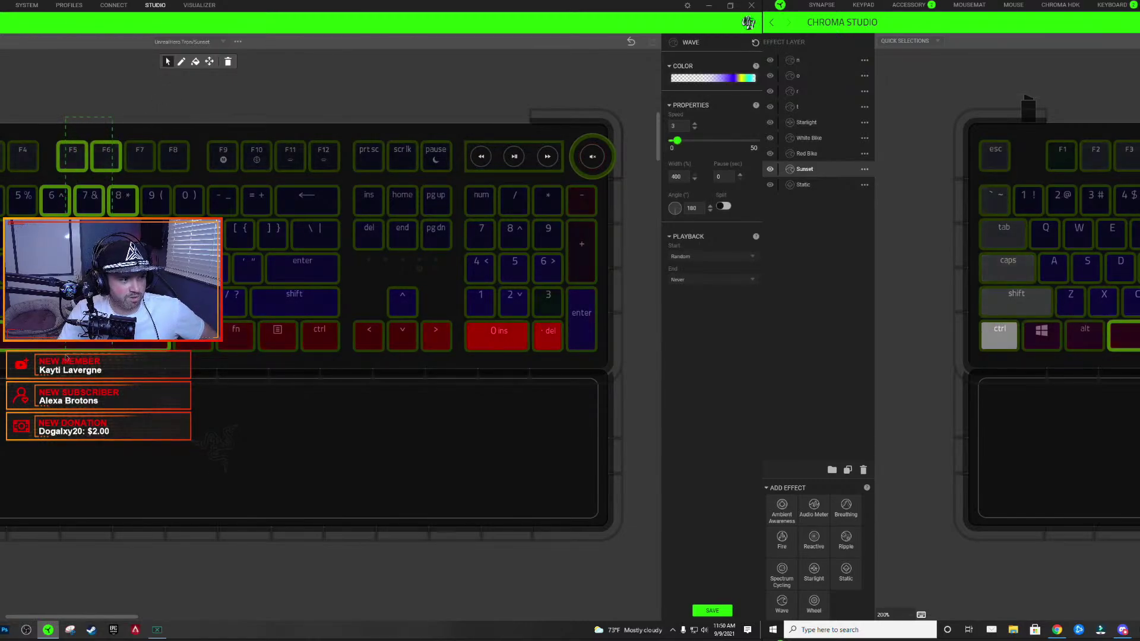
left_click(739, 79)
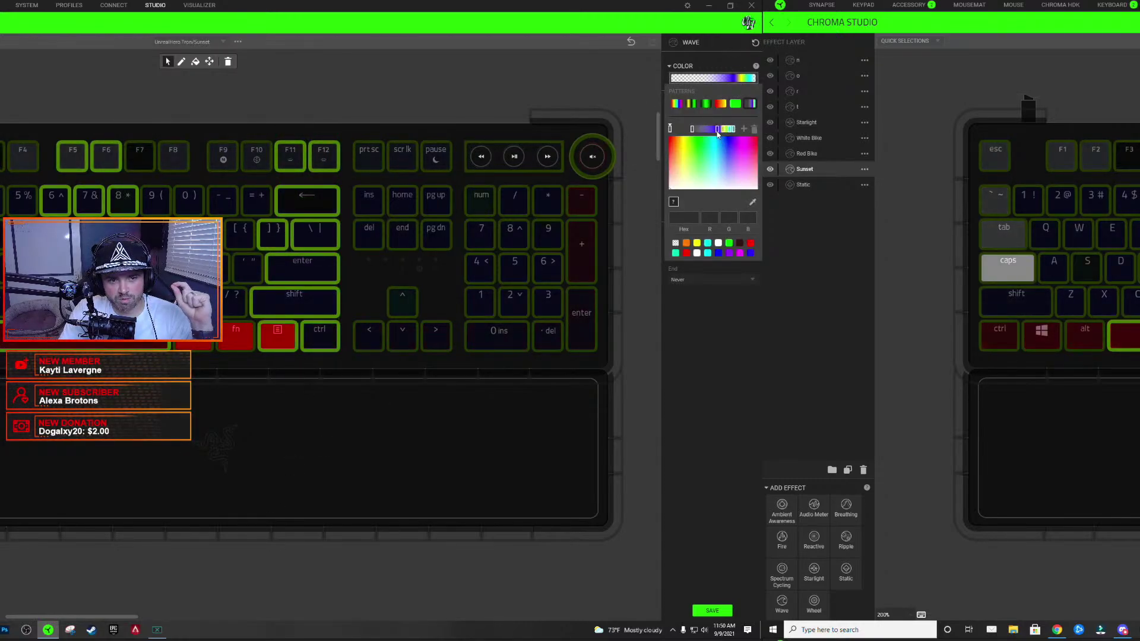
left_click(717, 132)
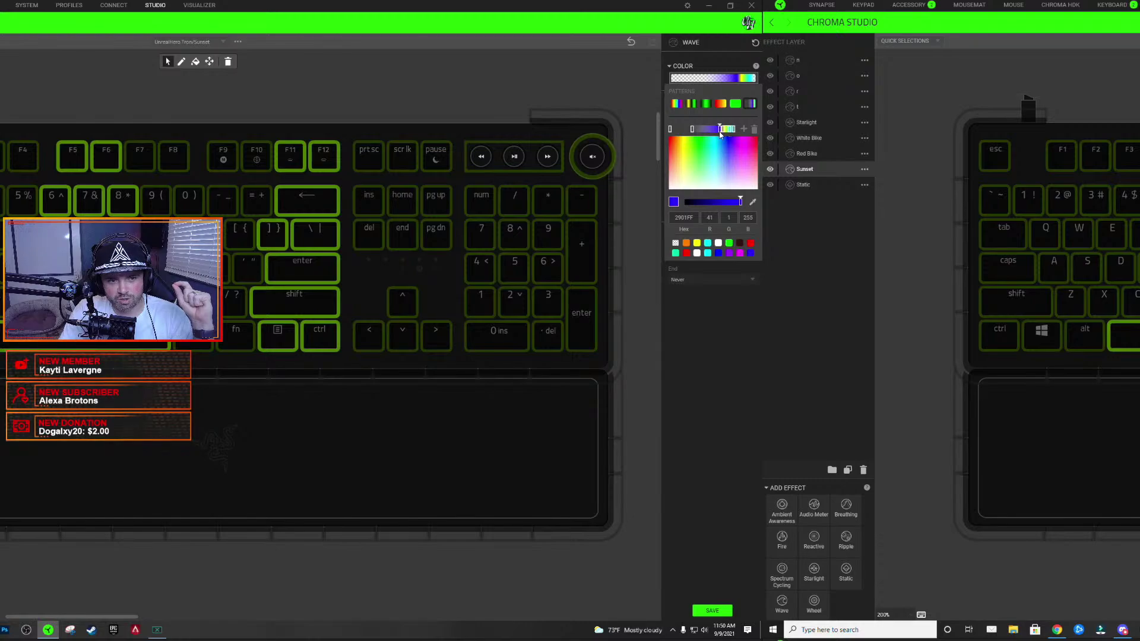
left_click(724, 132)
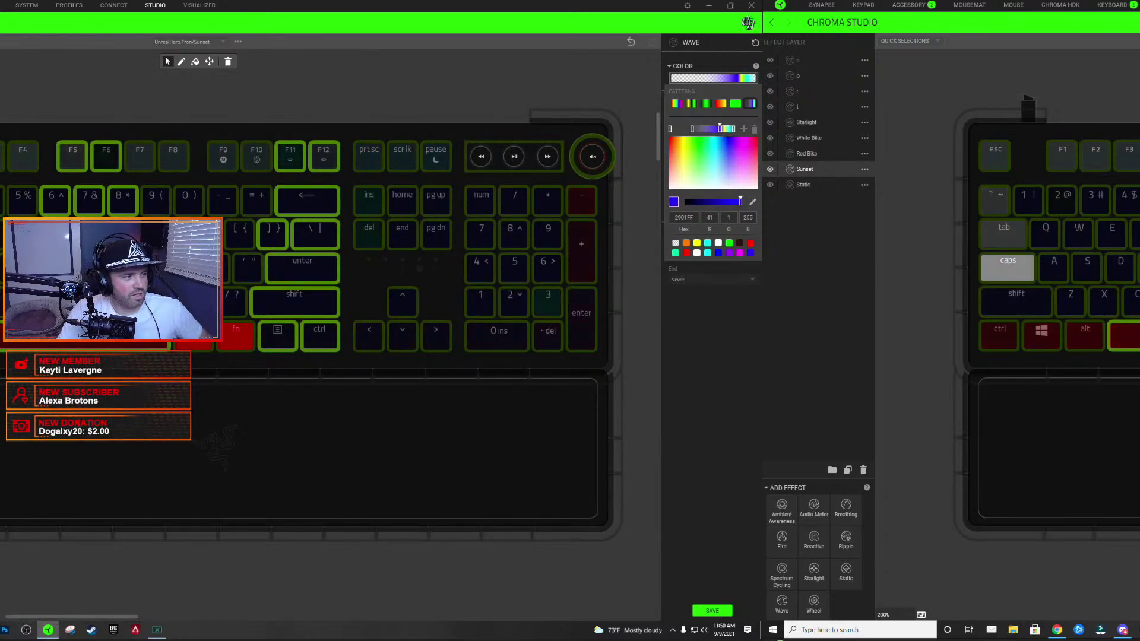
left_click(95, 212)
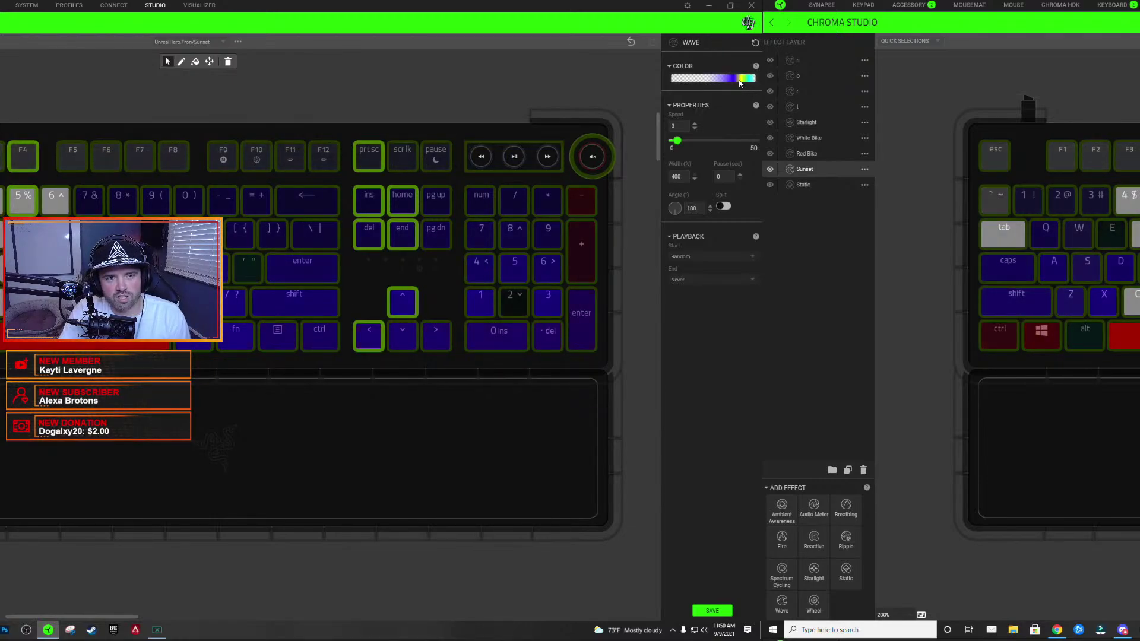
- For the selected band through F4 and print screen, remove yellow from the Sunset gradient so blue fades straight into cyan, 00FFFF; save the effect
left_click(739, 80)
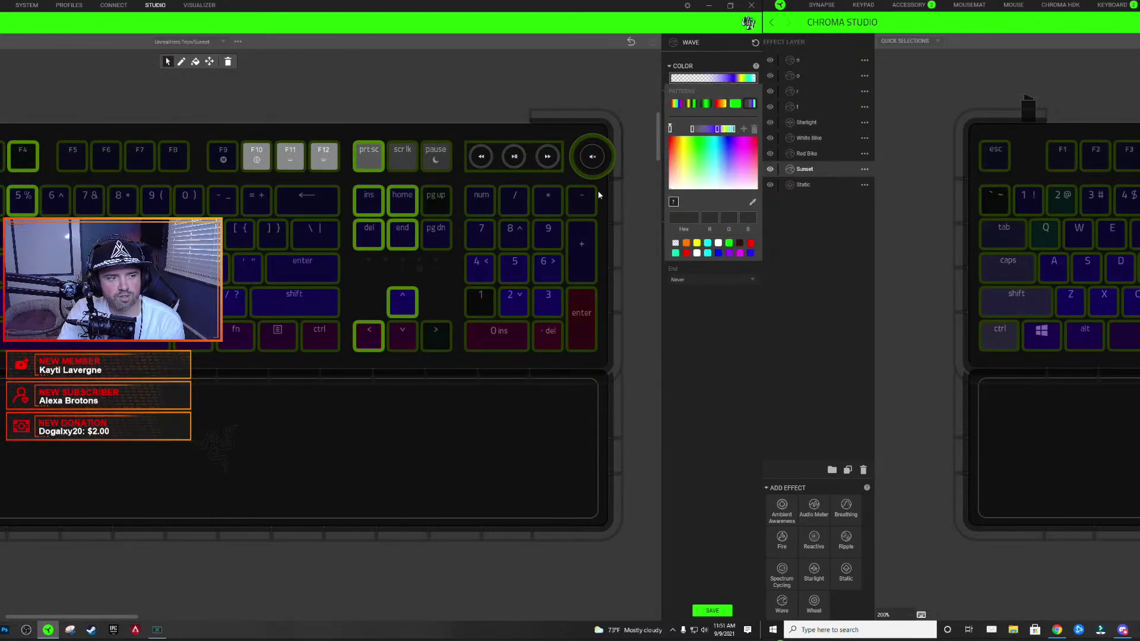
left_click(314, 169)
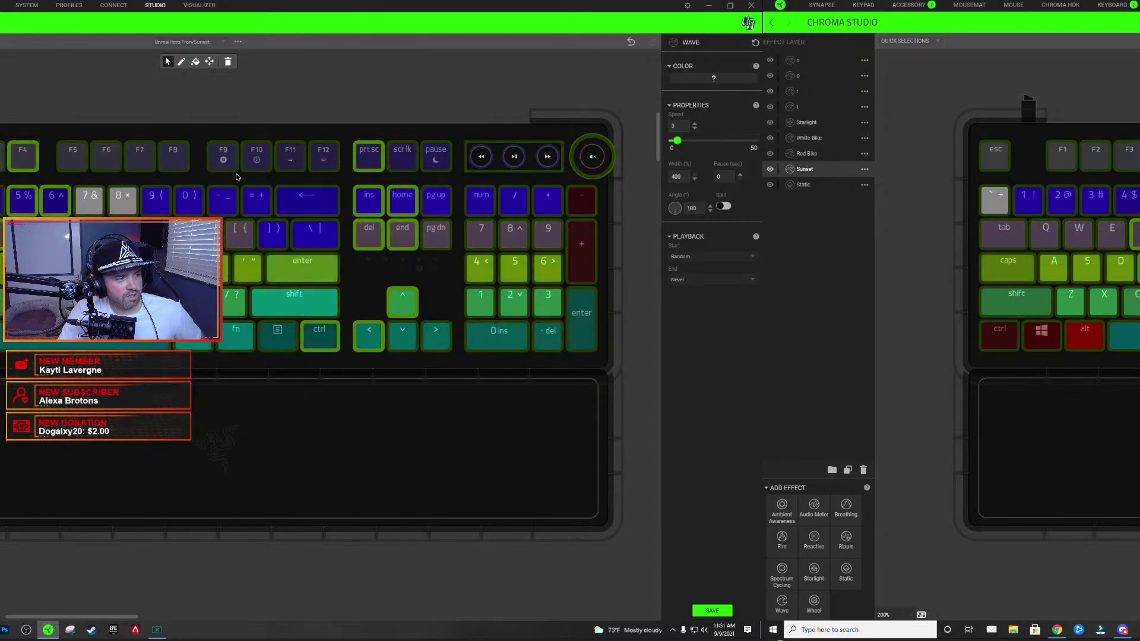
right_click(305, 167)
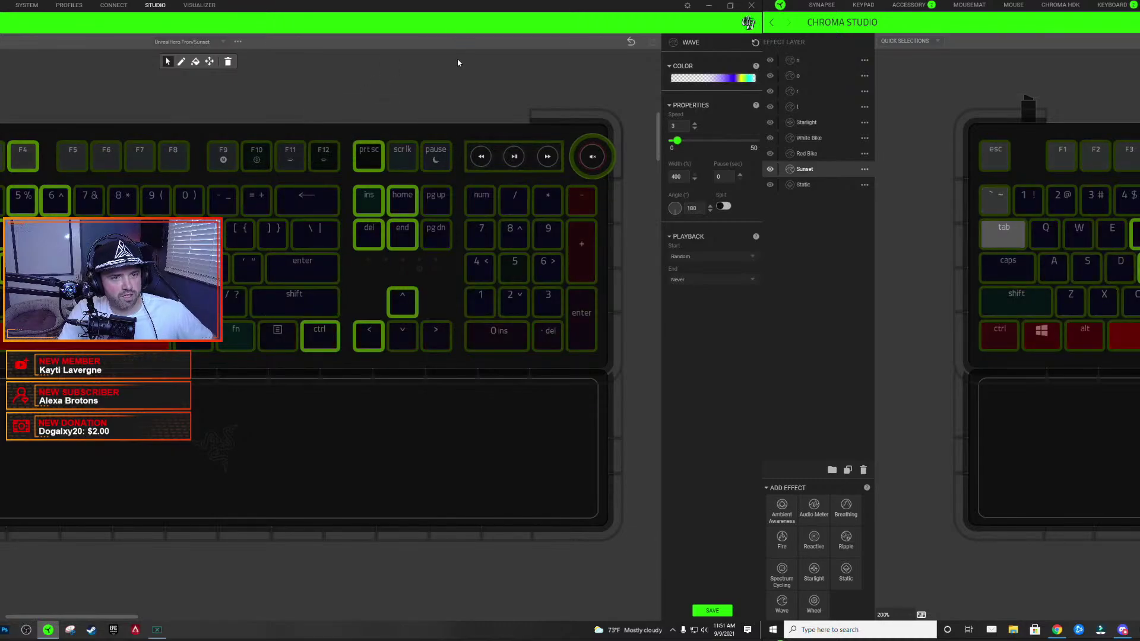
left_click(732, 78)
left_click(725, 129)
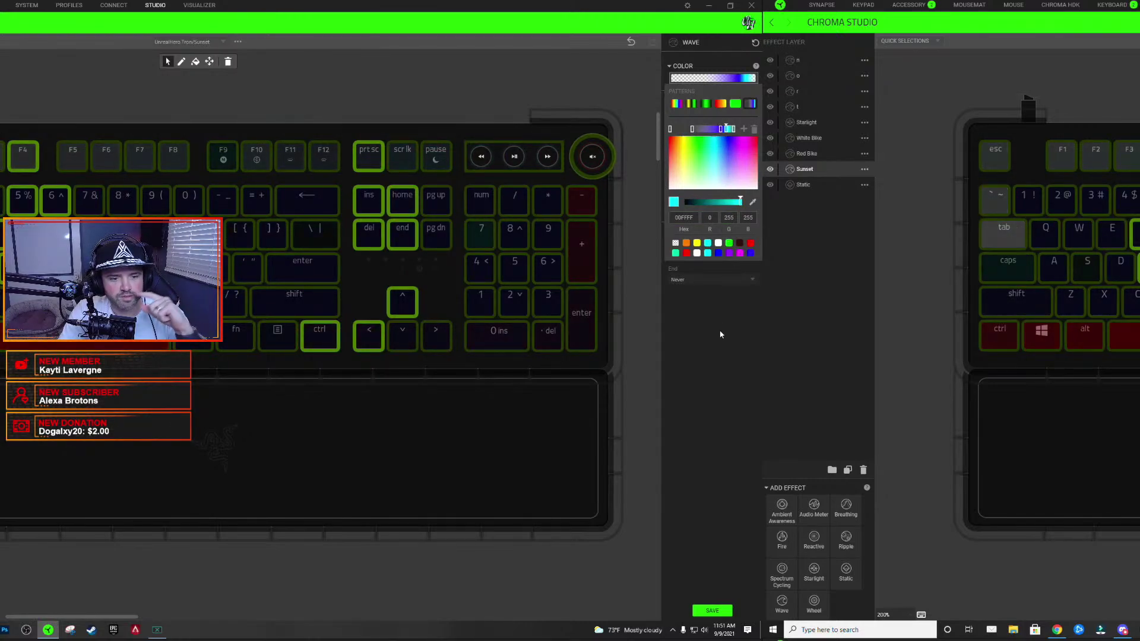
left_click(716, 486)
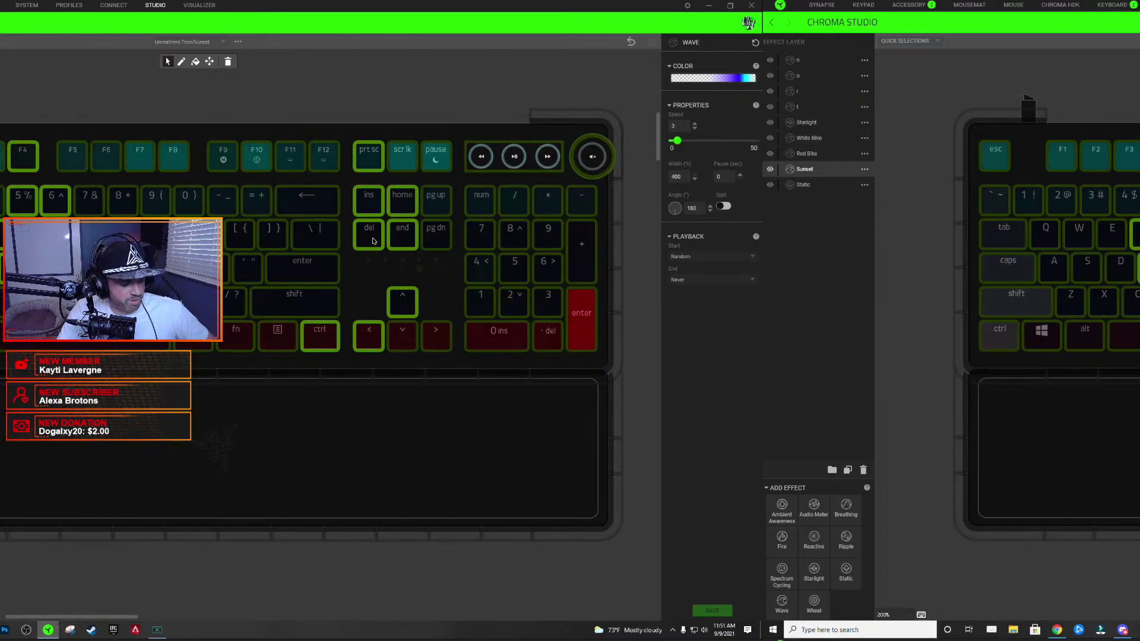
- Select all the keys in the Sunset layer and save the effect
left_click_drag(991, 153, 1138, 351)
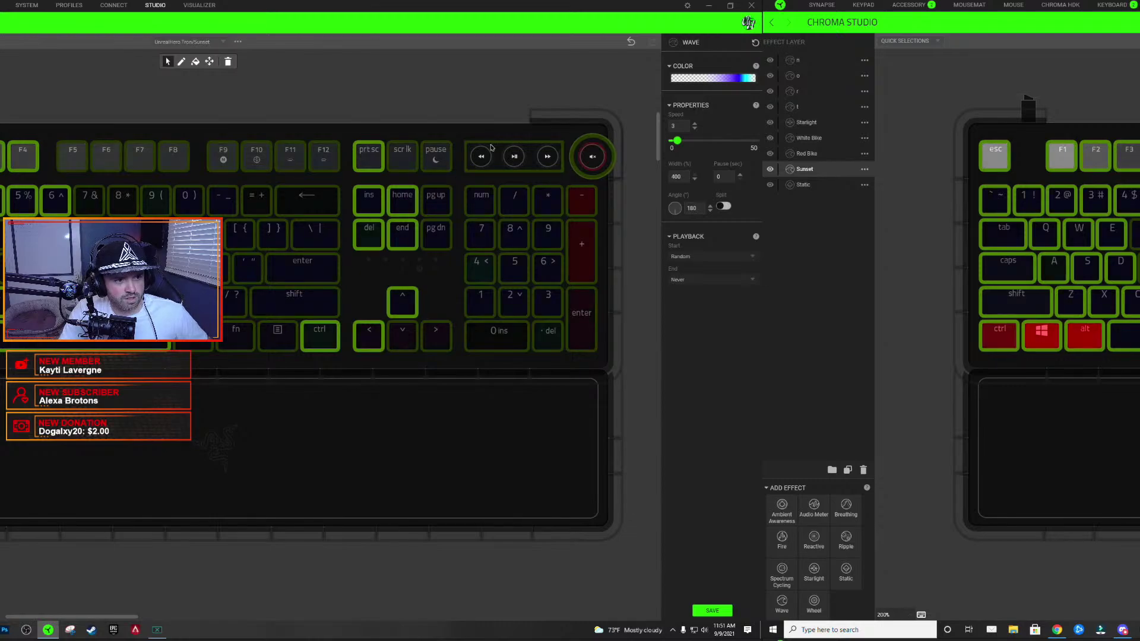
key("ctrl+a")
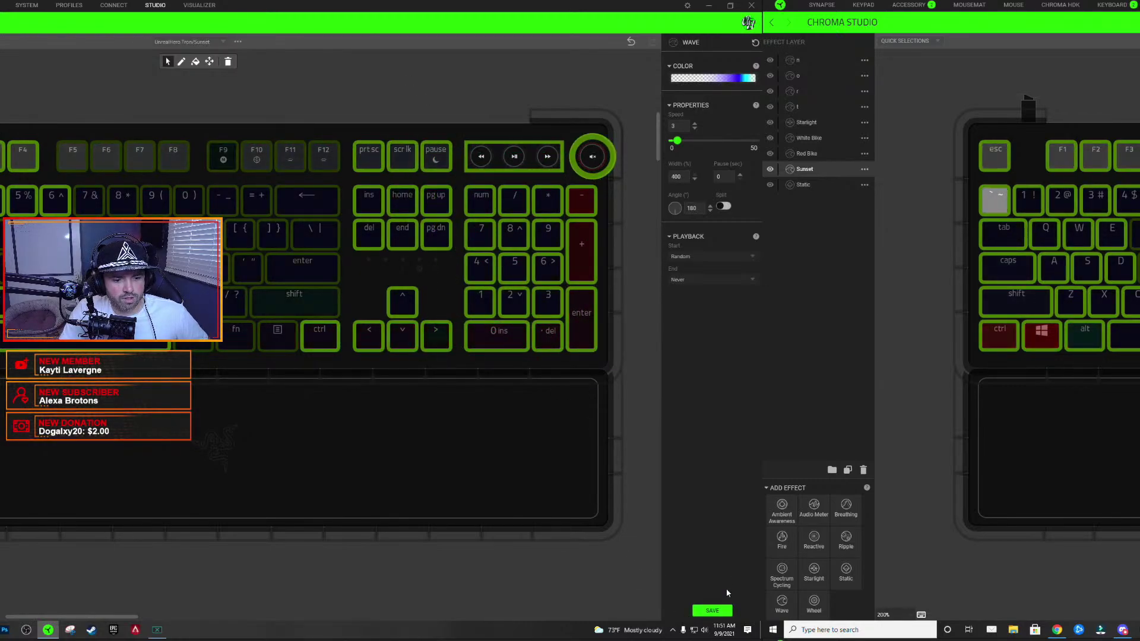
left_click(722, 610)
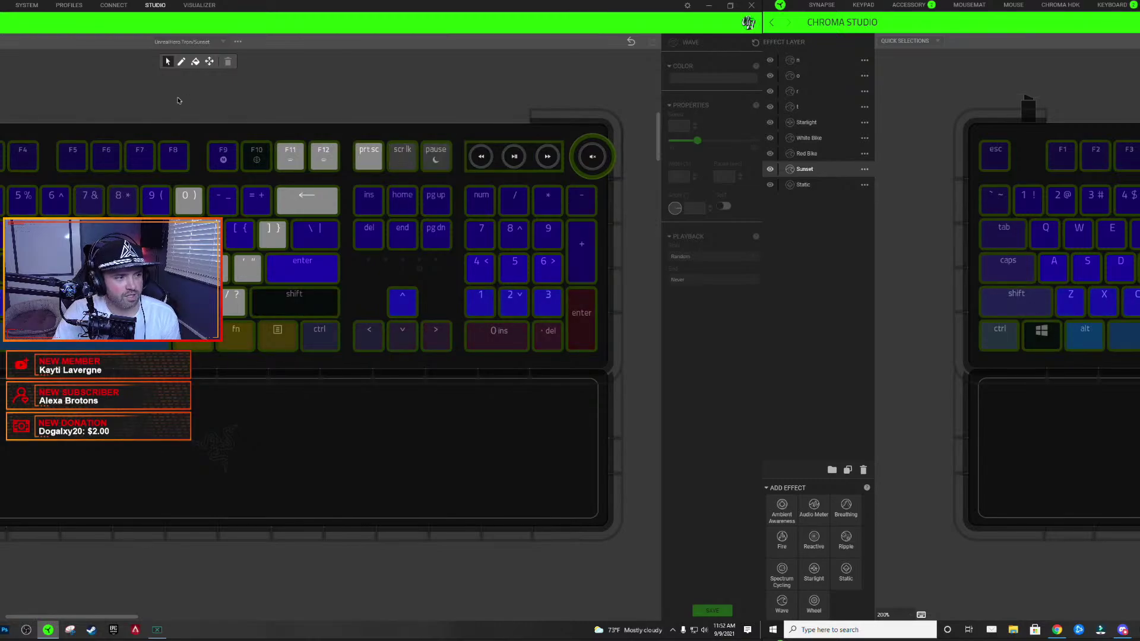
- Select the diagonal band of keys from F7–F10 downward, widen the yellow FFFF00 part of their Sunset gradient, and save the effect
left_click(174, 164)
left_click_drag(174, 164, 233, 304)
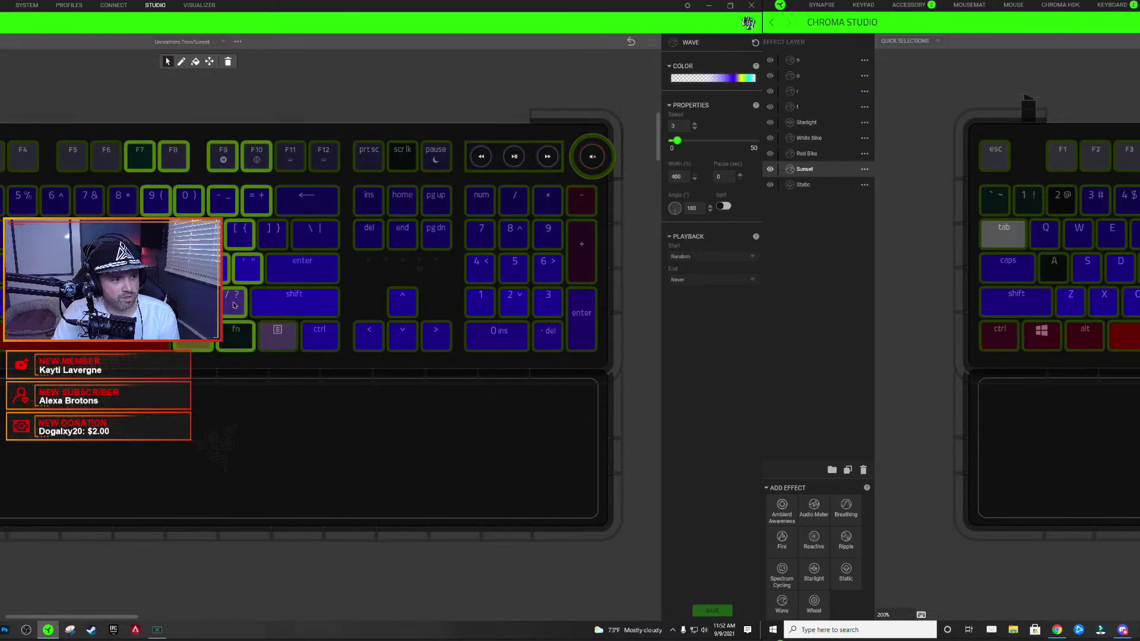
left_click(691, 78)
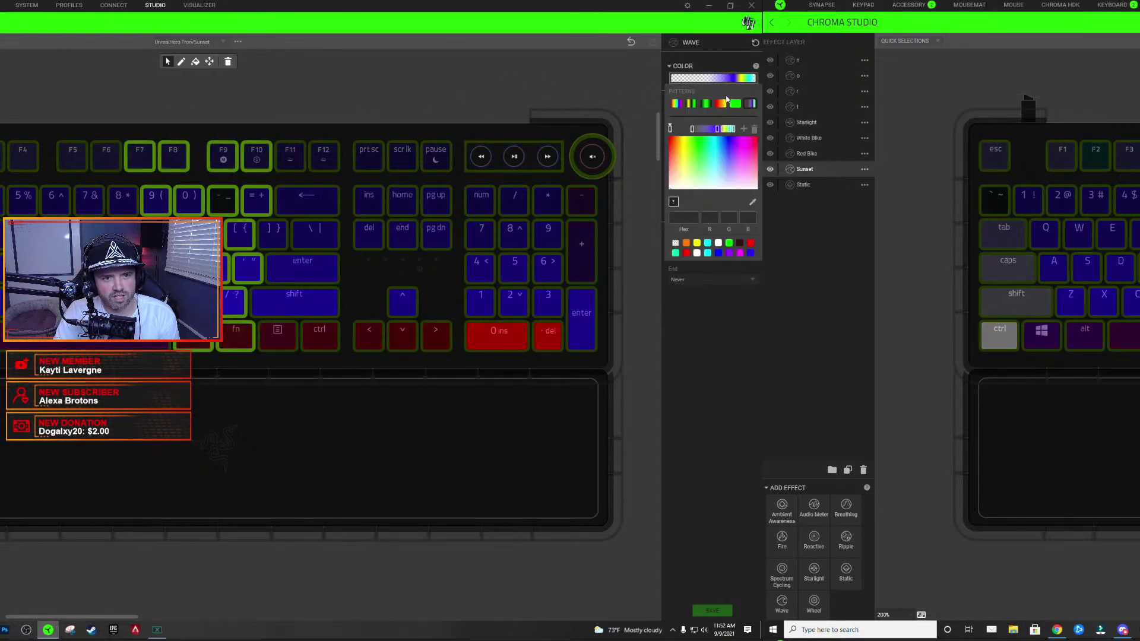
left_click(719, 129)
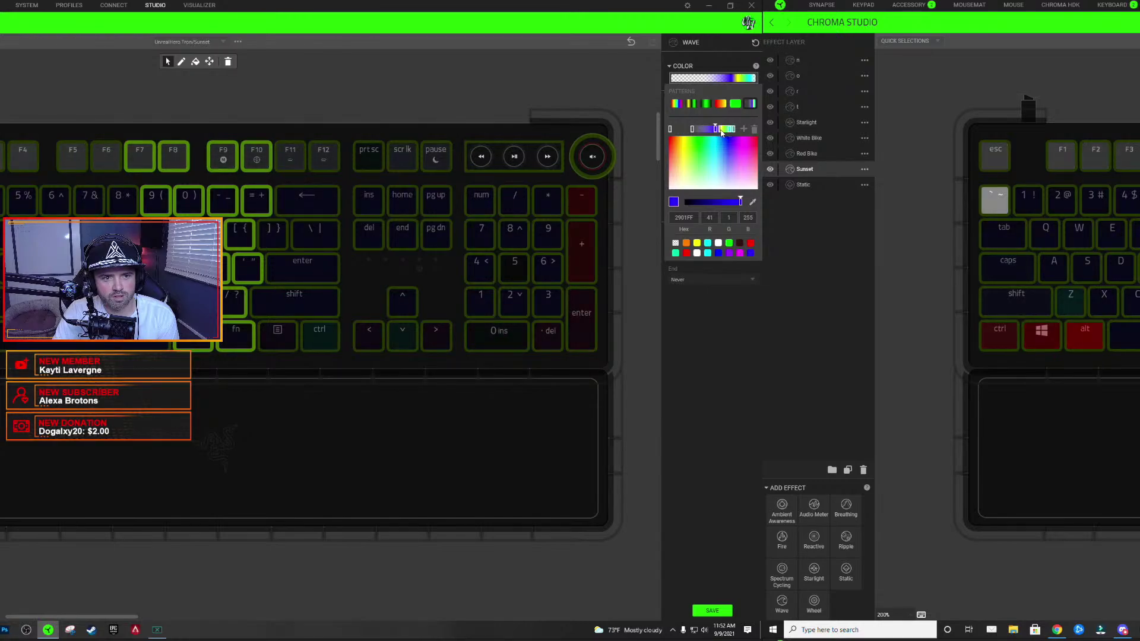
left_click(727, 130)
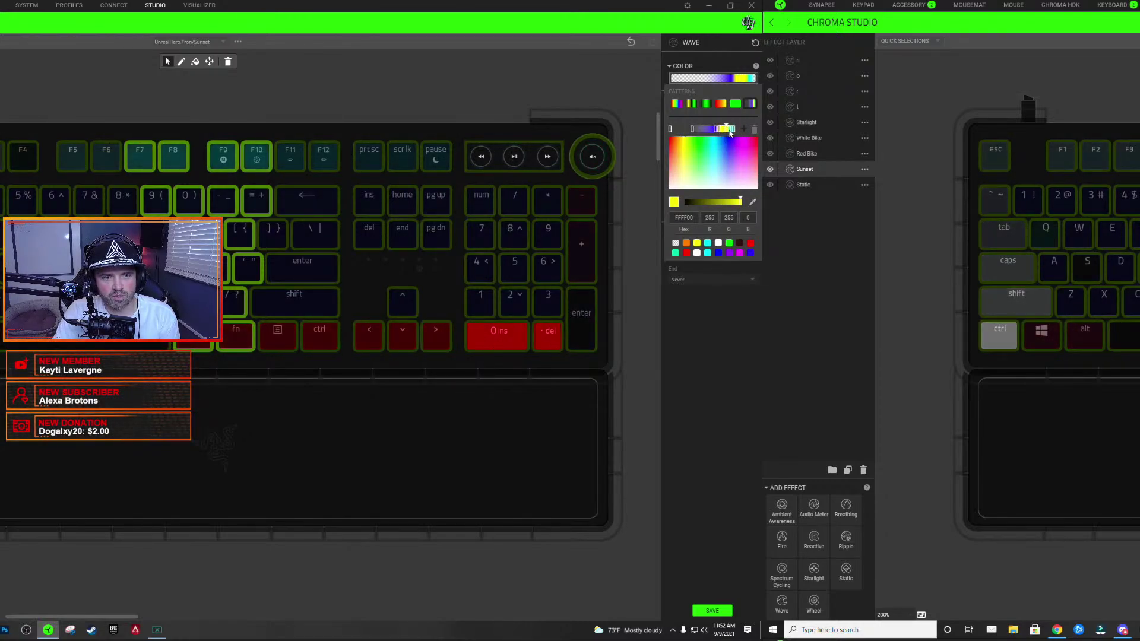
left_click(684, 506)
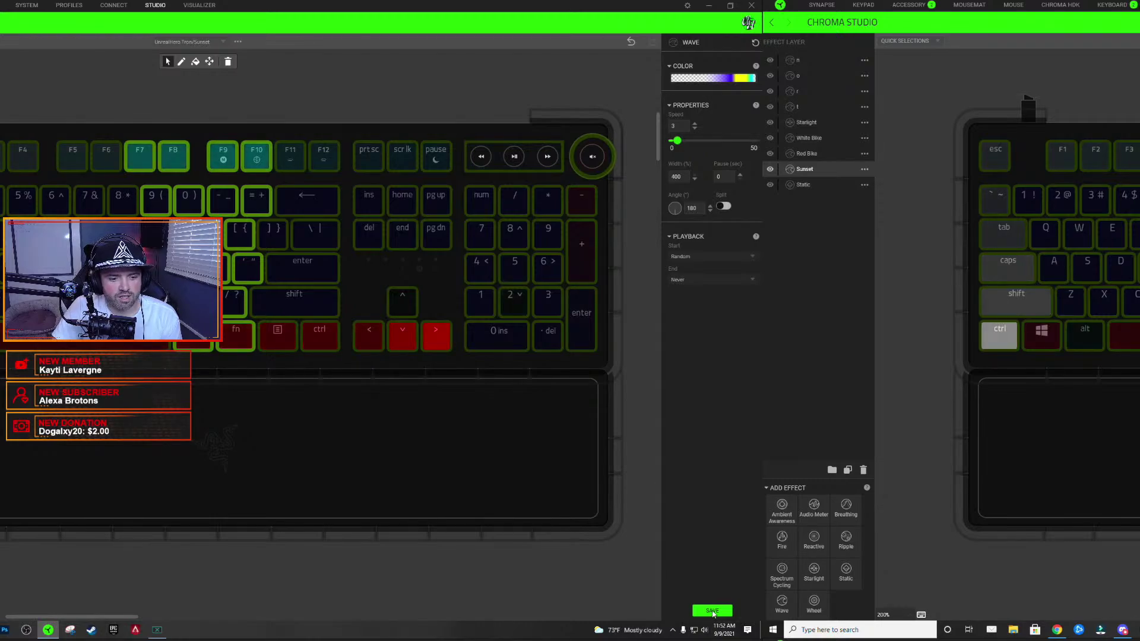
left_click(522, 69)
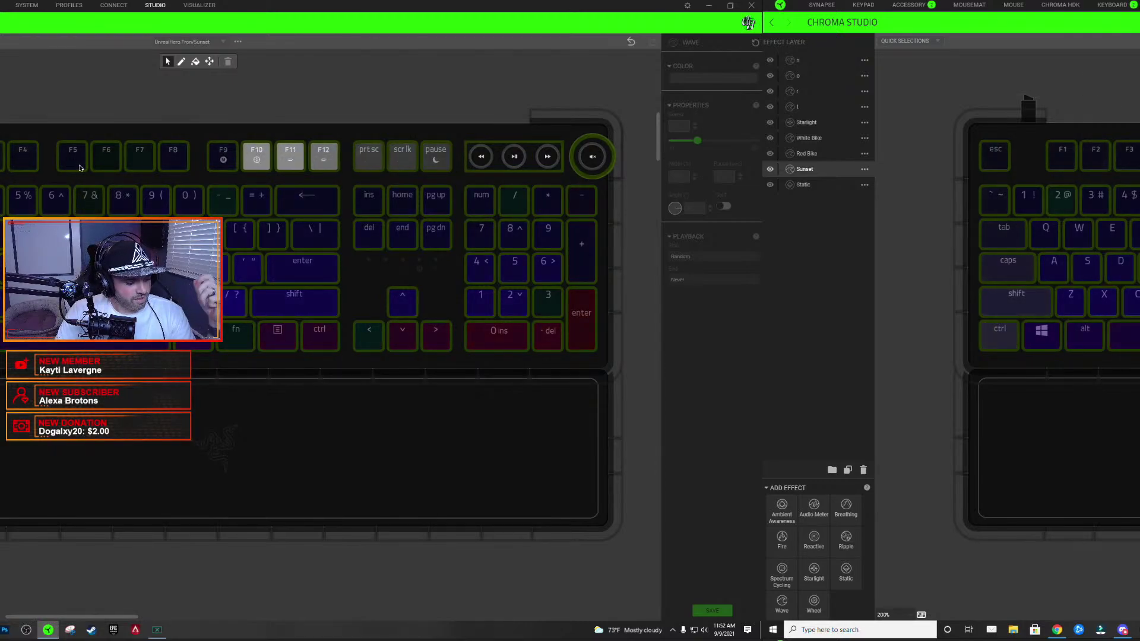
- In the t wave layer, turn the last two gradient stops black for the keys surrounding the letter
mouse_move(79, 168)
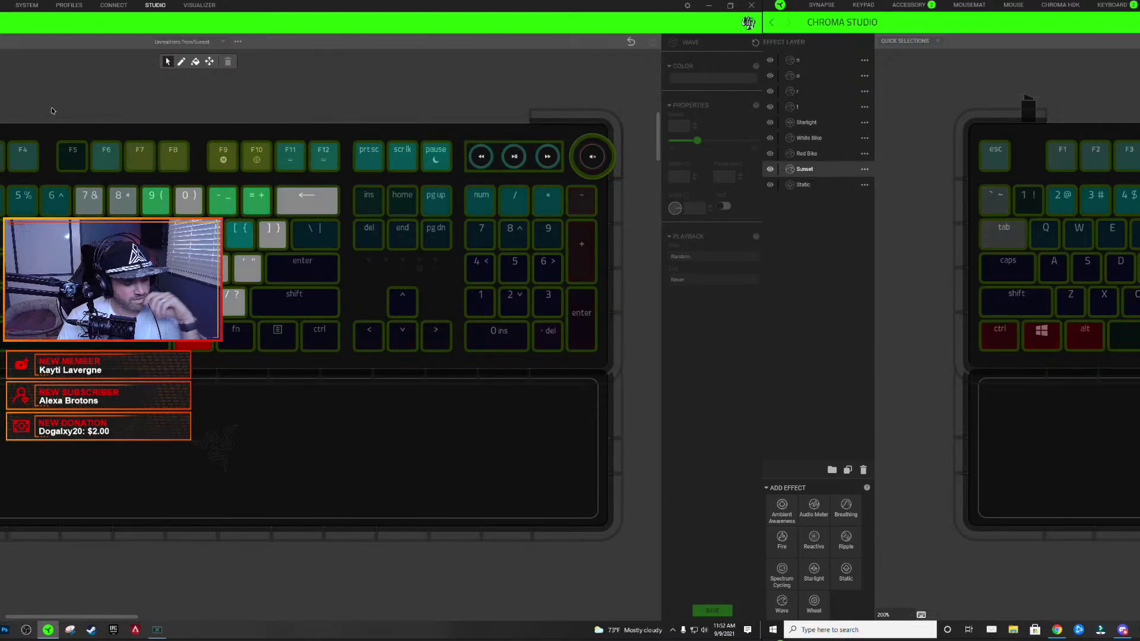
scroll(326, 332, "down", 5)
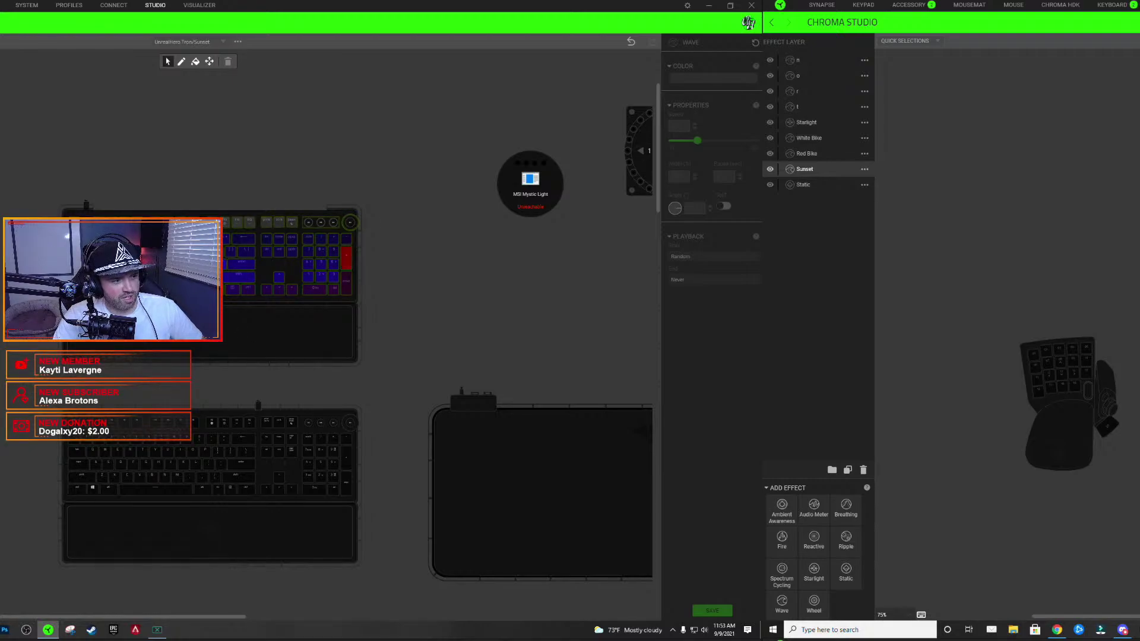
left_click(813, 107)
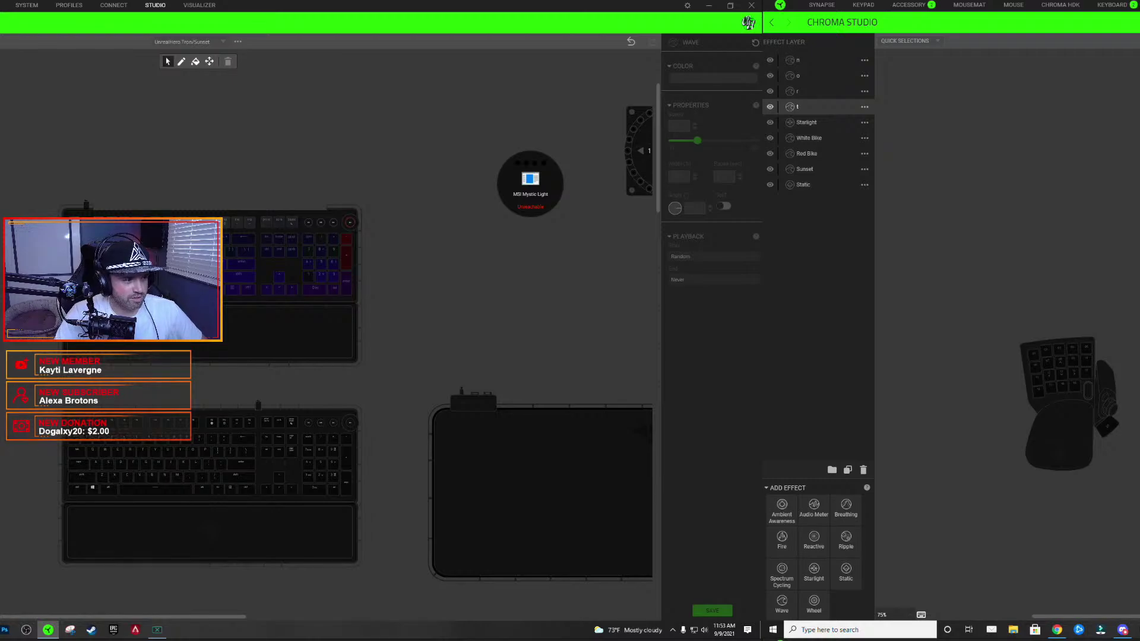
scroll(89, 273, "up", 6)
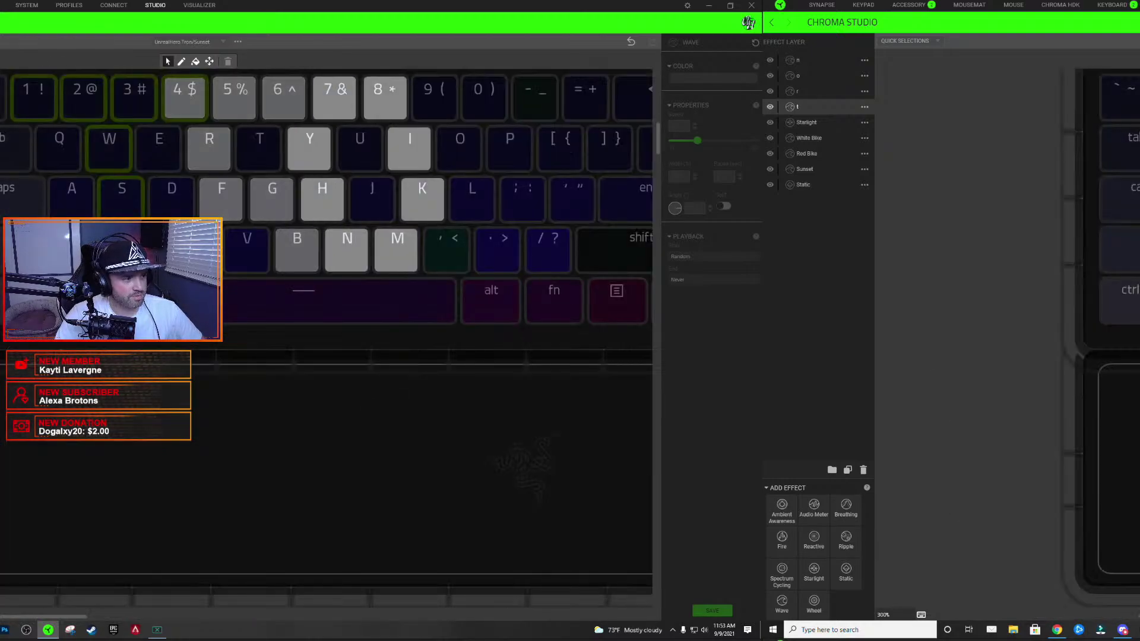
scroll(327, 320, "up", 3)
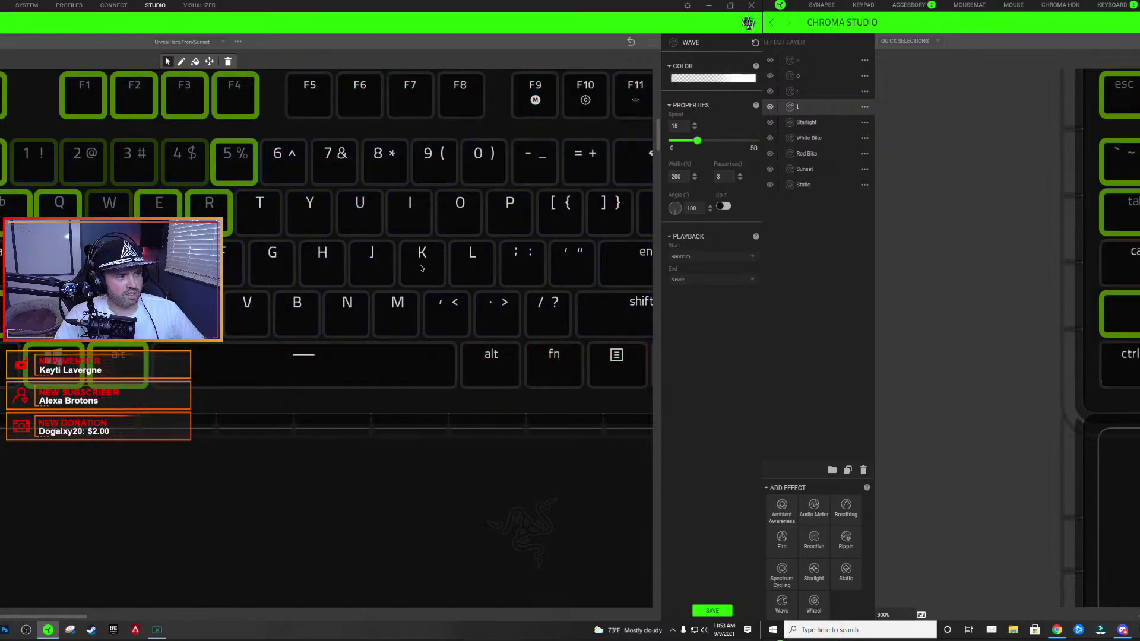
left_click(736, 78)
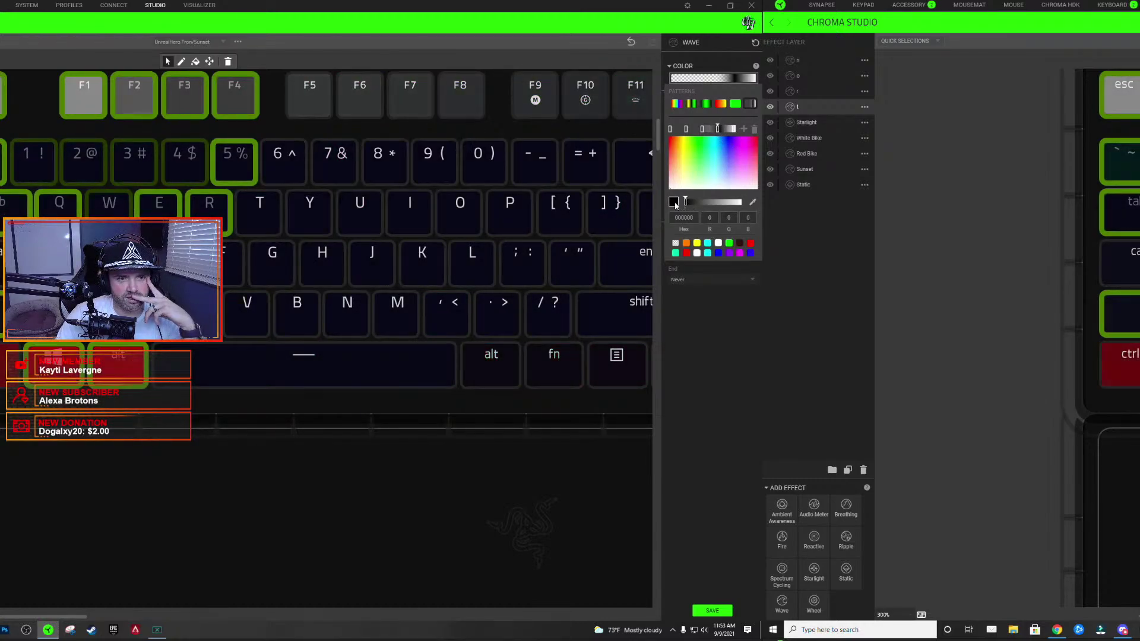
left_click(732, 129)
left_click(690, 203)
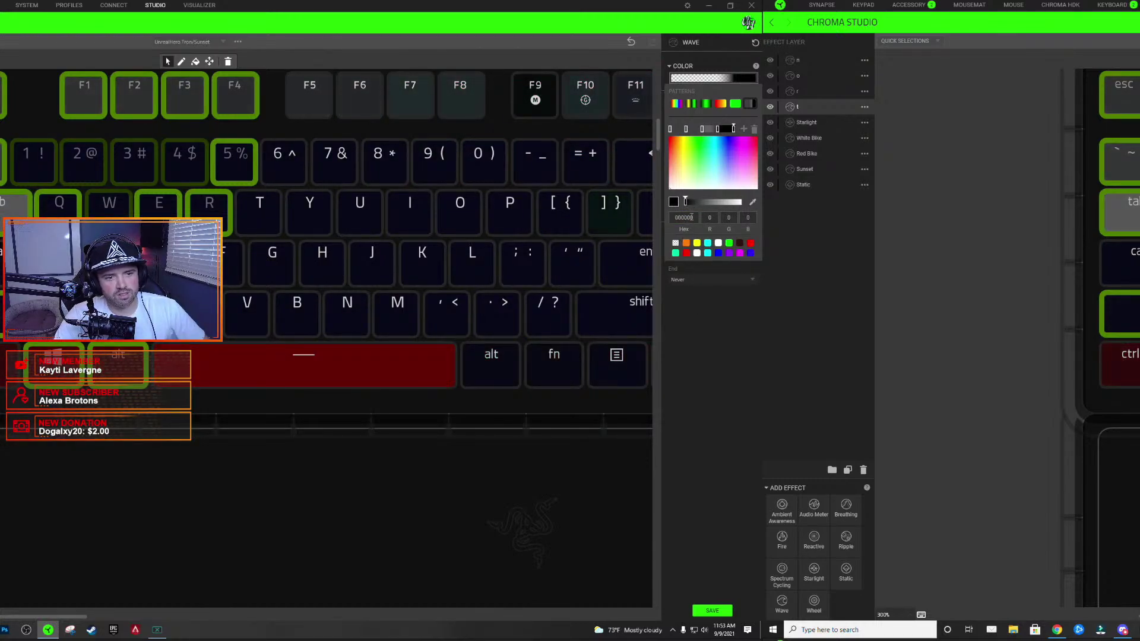
- Set the two black stops of the t layer's gradient to hex 000001
left_click(693, 218)
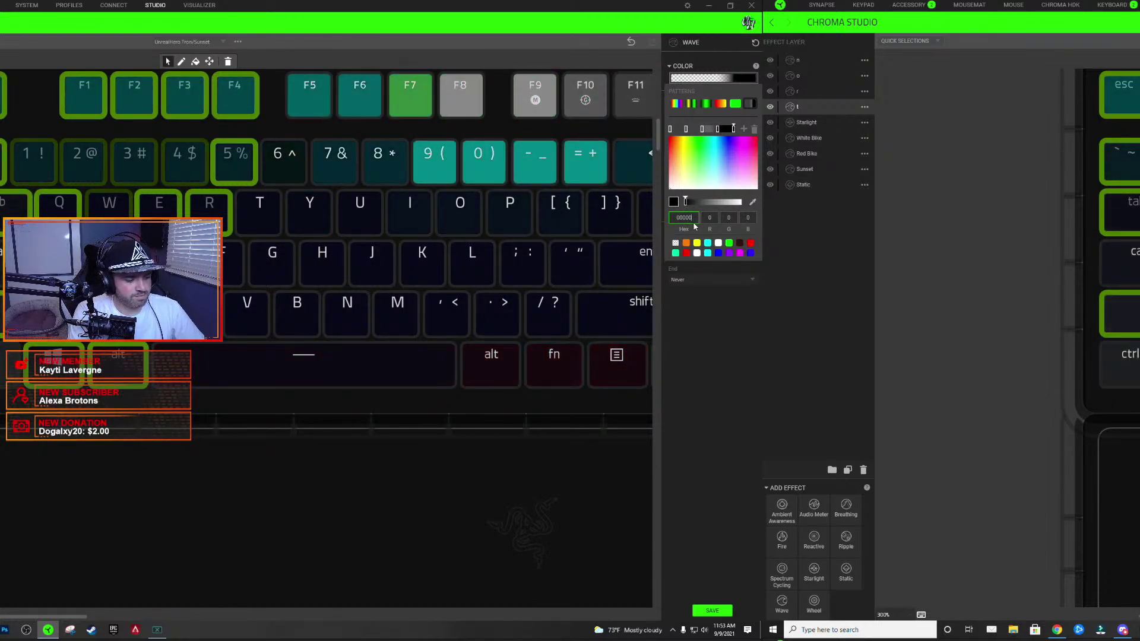
type("1")
key("Return")
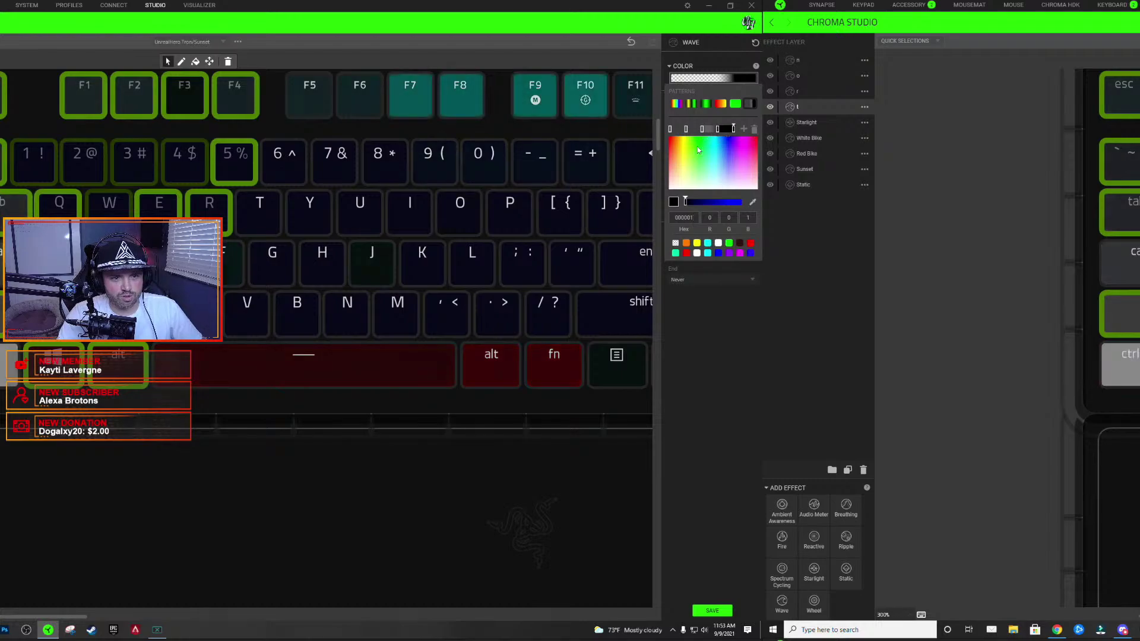
left_click(688, 218)
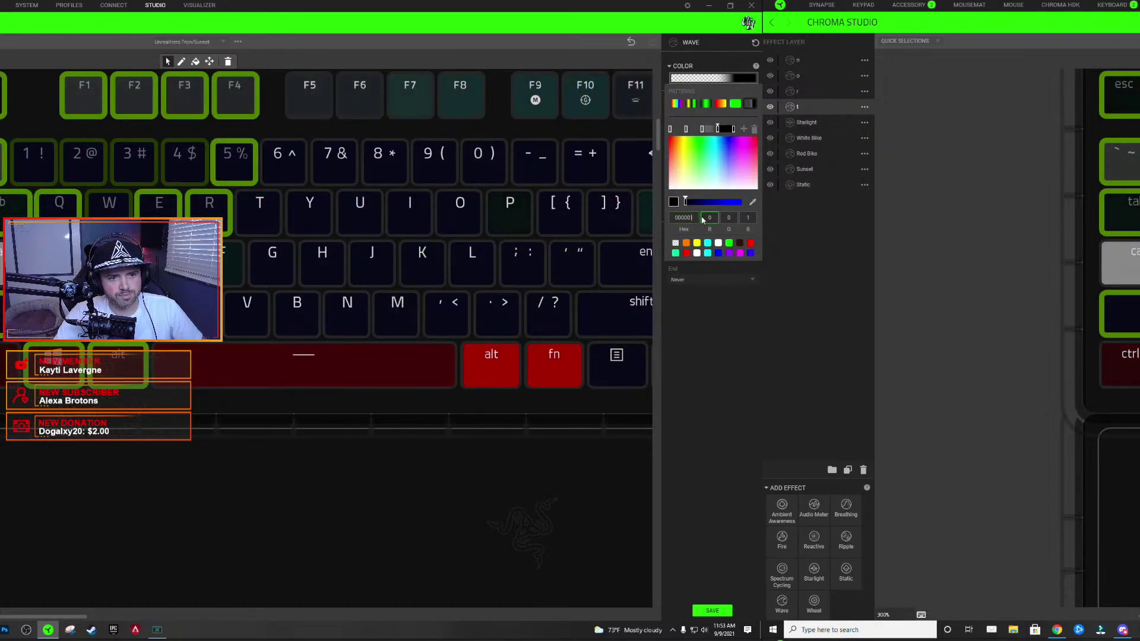
- Delete a stored color swatch and store the near-black 000001 as the last swatch
right_click(739, 253)
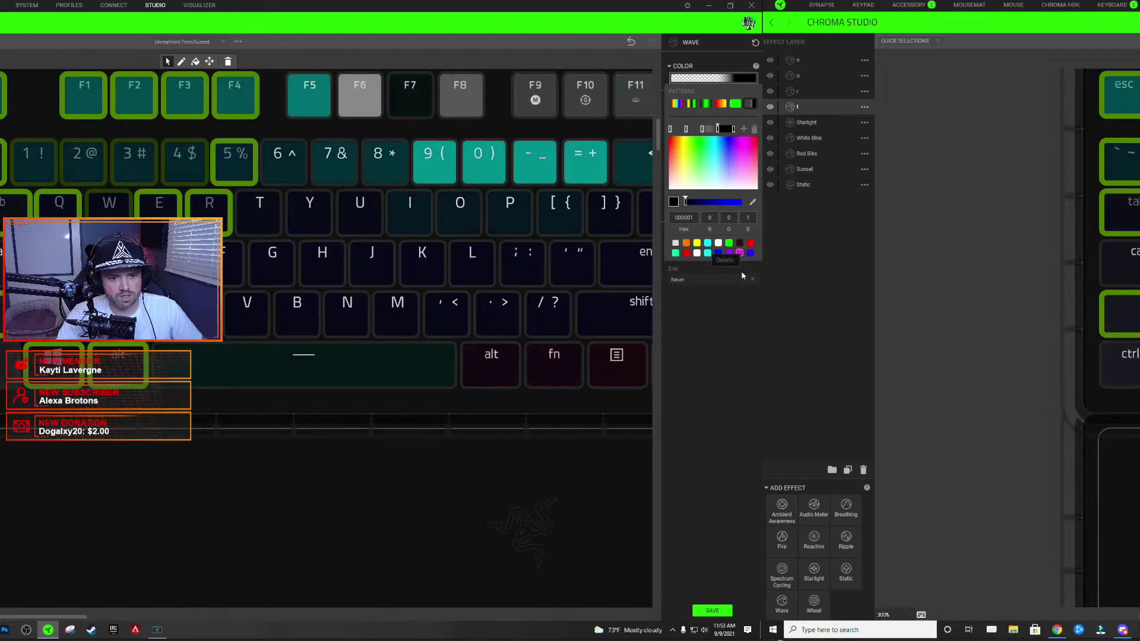
left_click(737, 267)
left_click(750, 253)
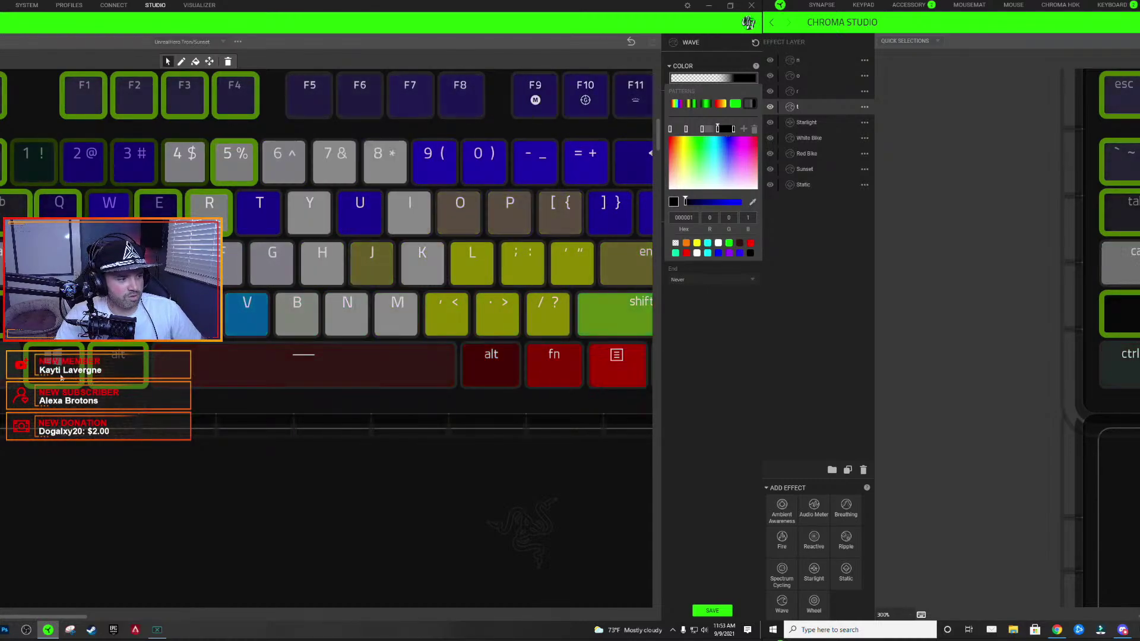
left_click(130, 375)
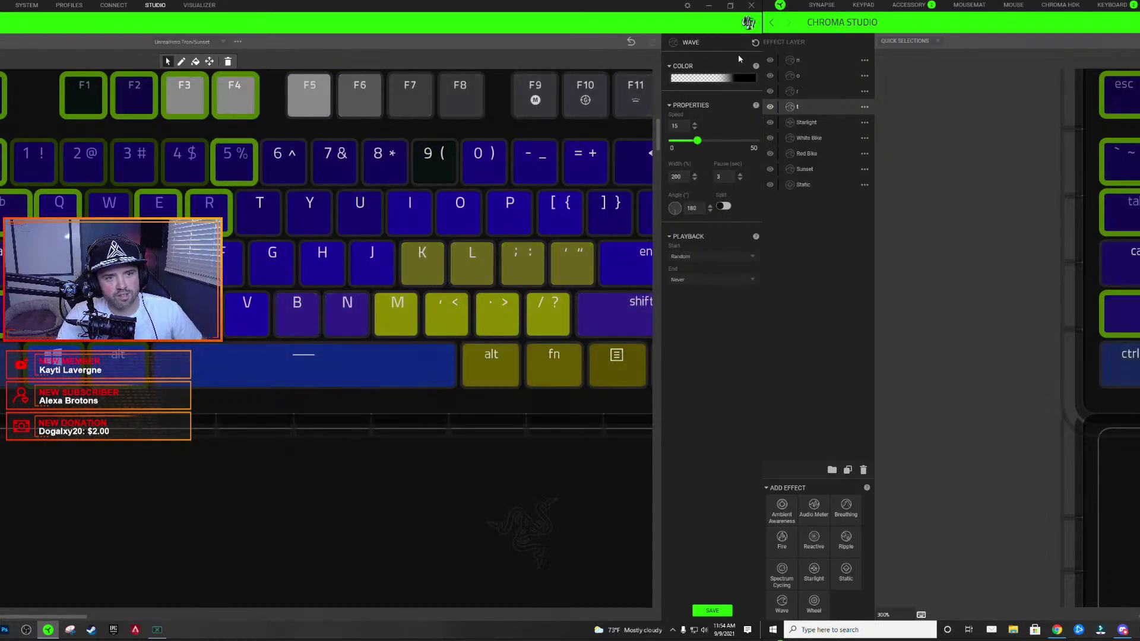
- Shift the first transparent stop of the t layer's gradient in small increments toward the second stop, checking the wave between adjustments
left_click(701, 78)
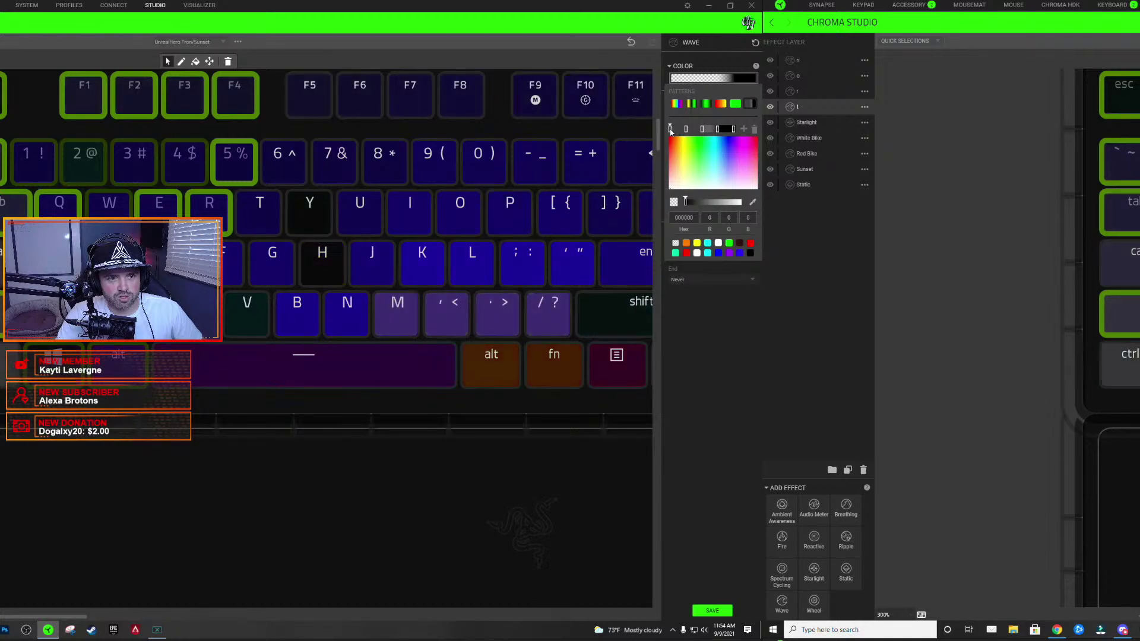
left_click(695, 76)
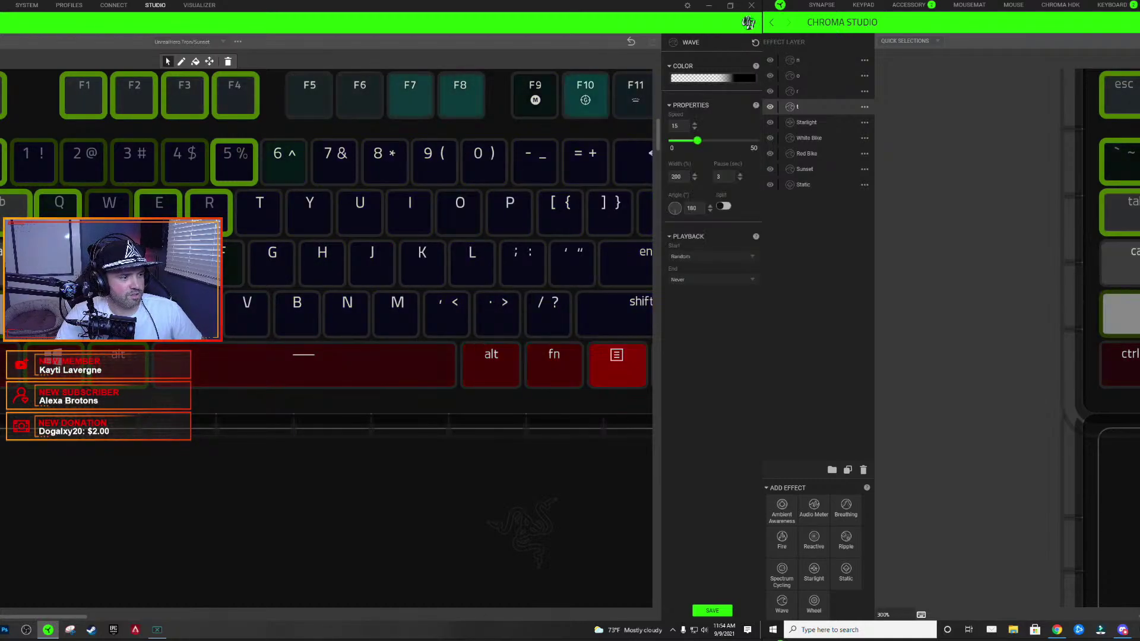
left_click(694, 76)
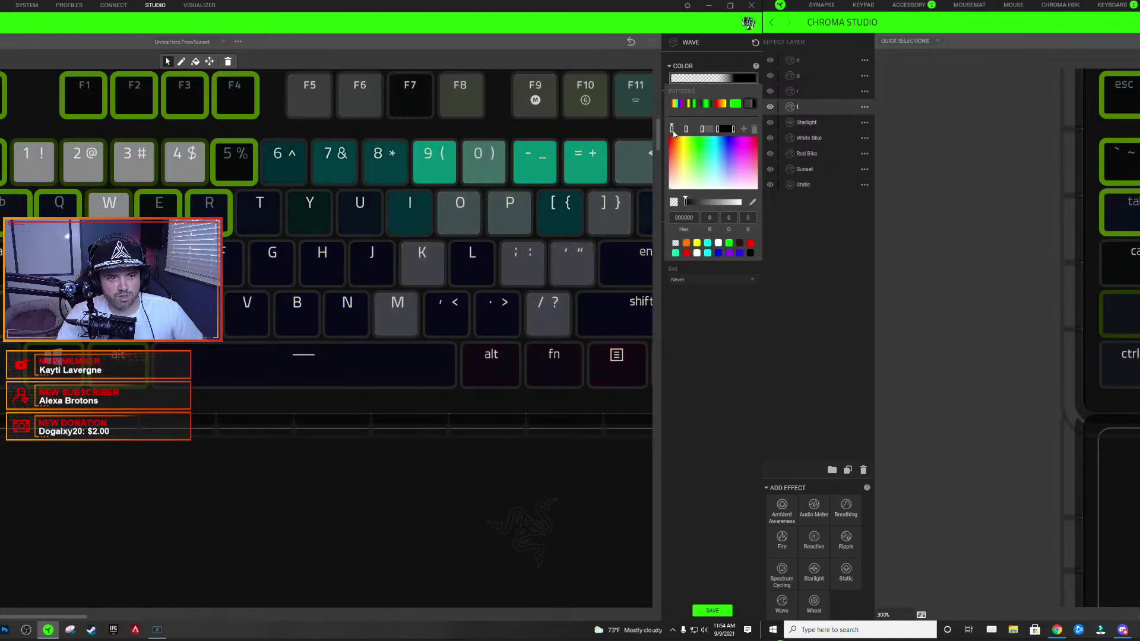
left_click(623, 85)
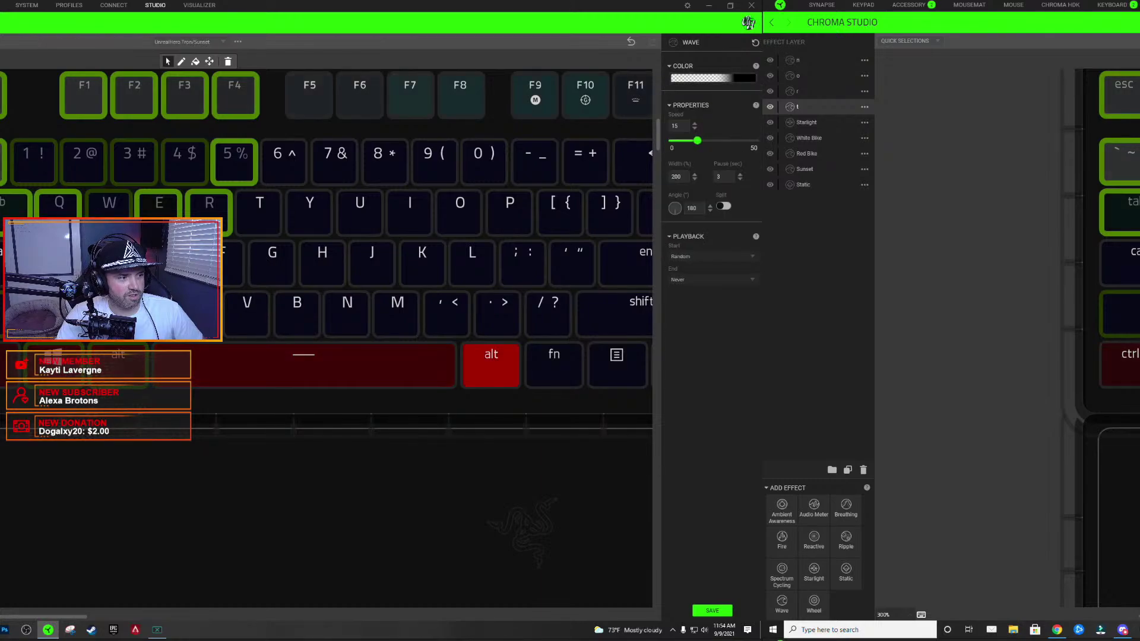
left_click(694, 76)
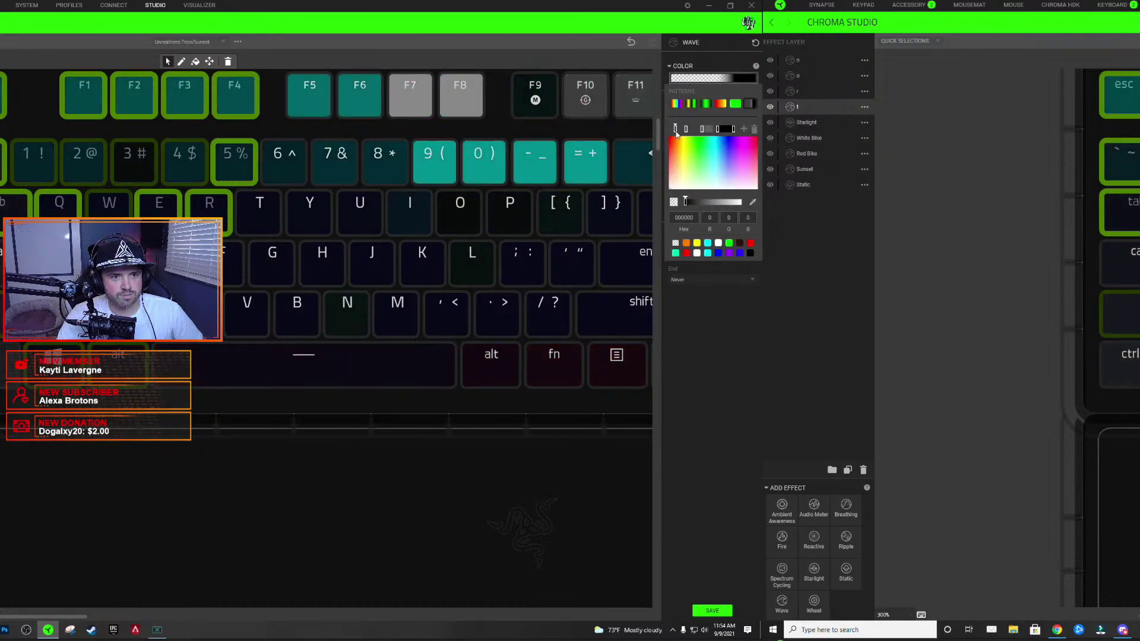
left_click(702, 78)
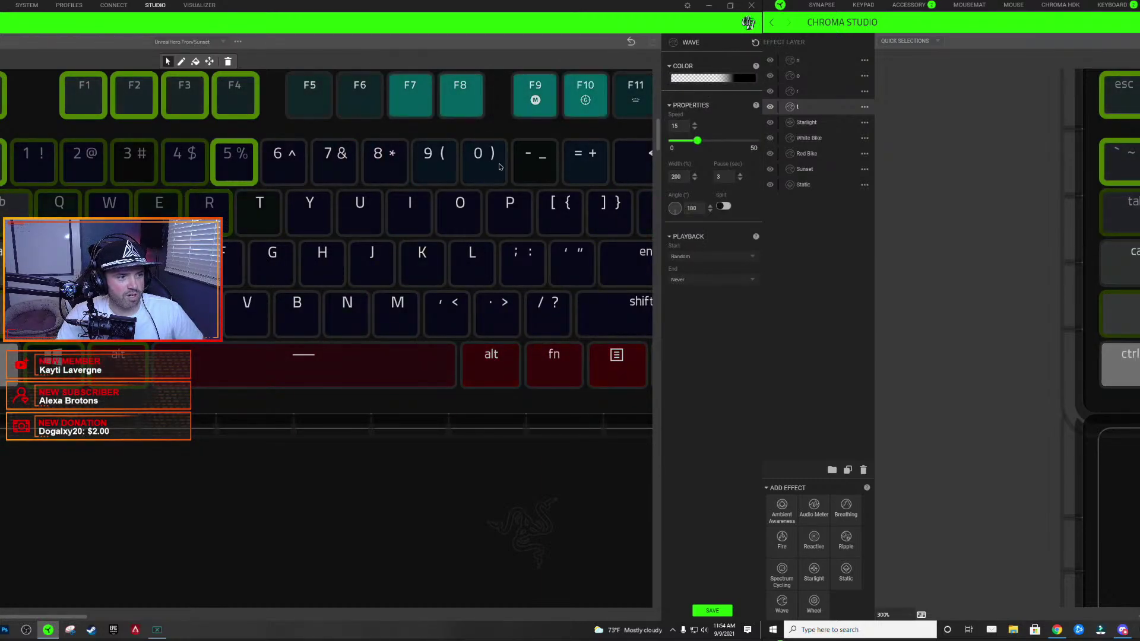
left_click(702, 79)
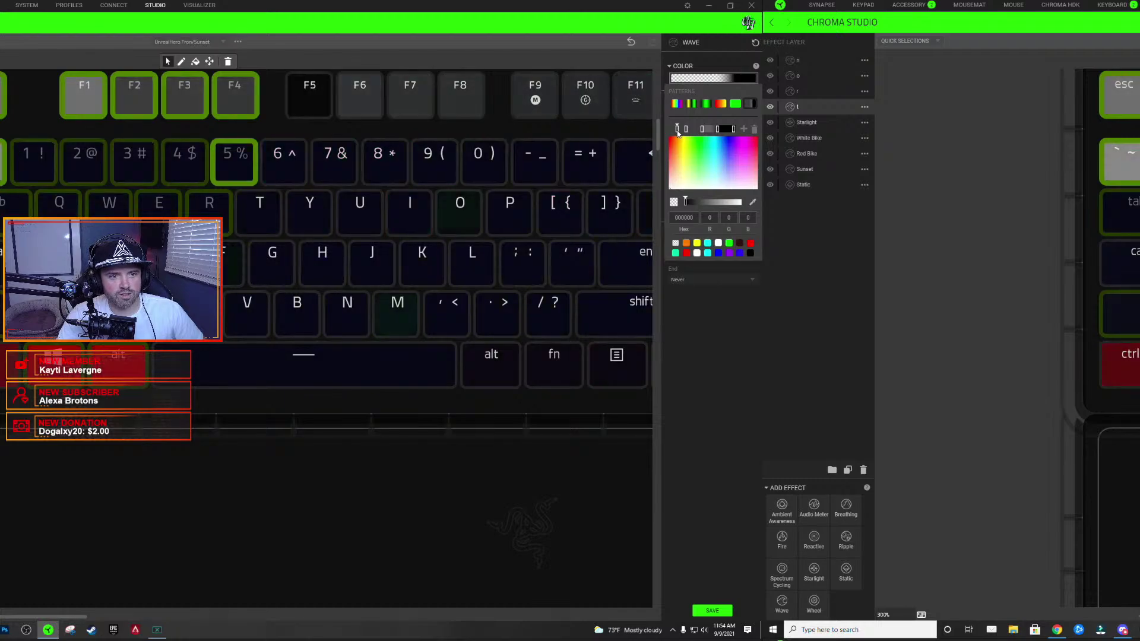
left_click(702, 79)
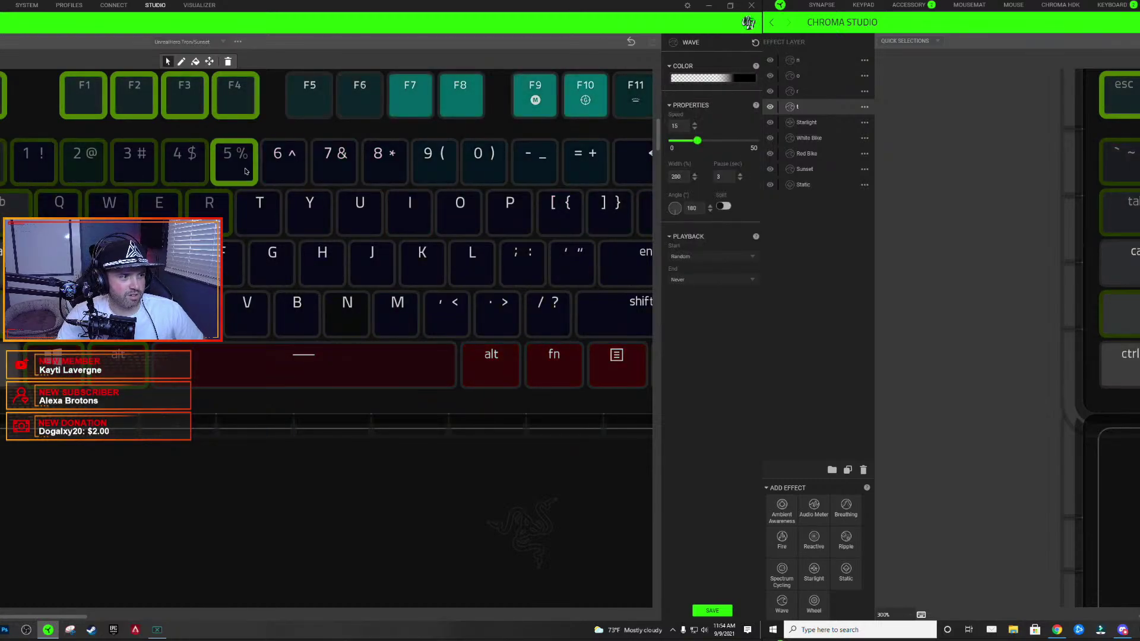
left_click(702, 79)
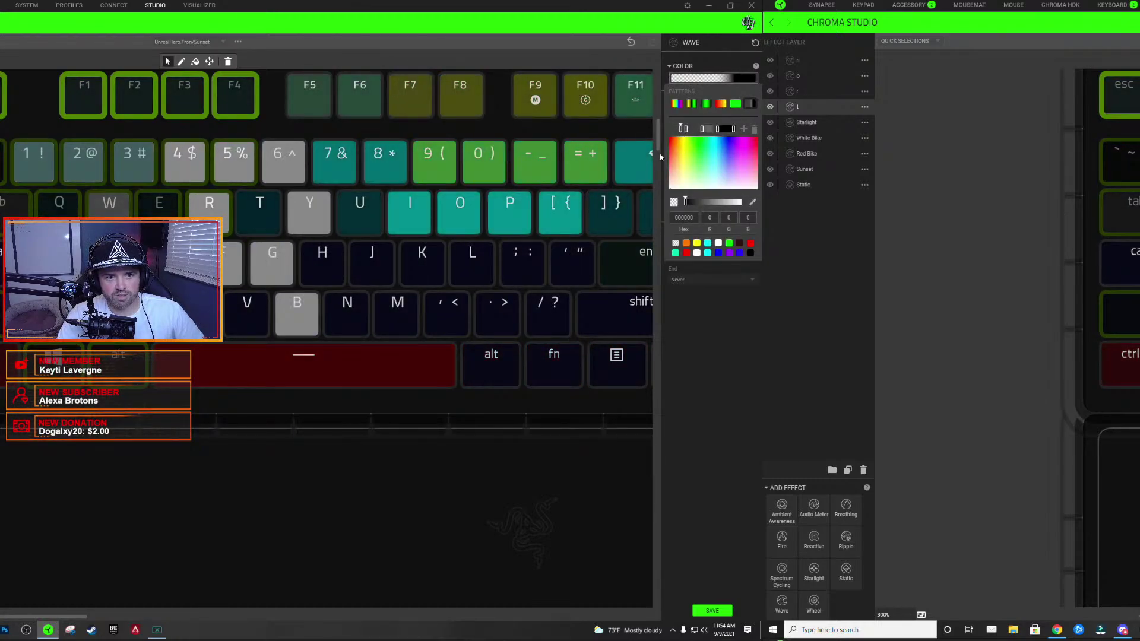
left_click(429, 497)
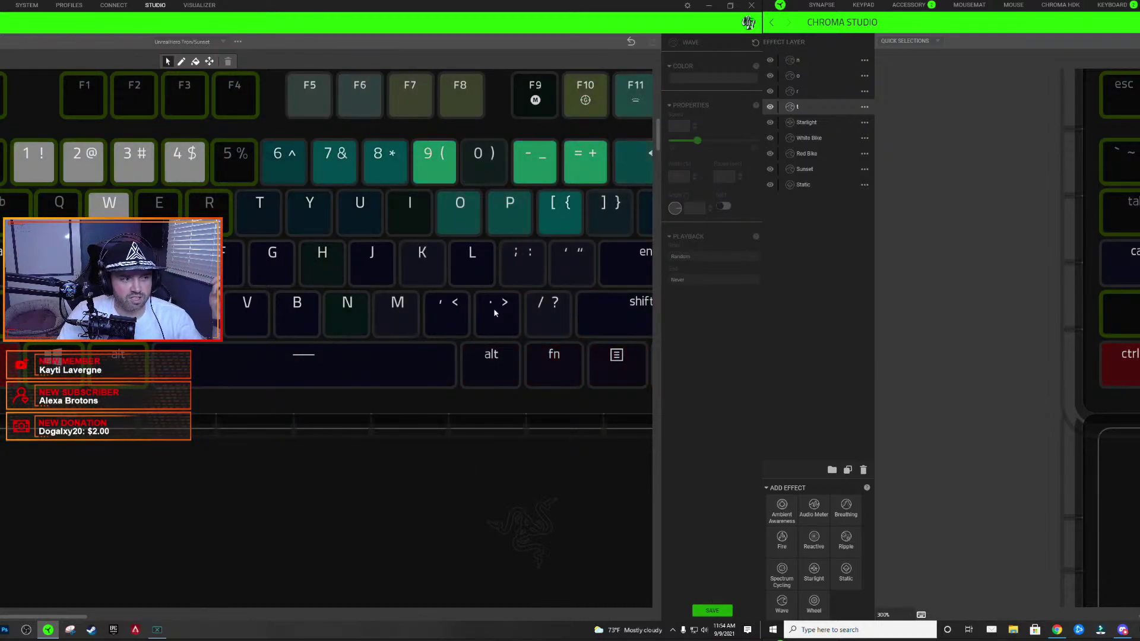
- Select the r wave layer and change the white stops of its gradient to the near-black 000001
scroll(41, 511, "down", 5)
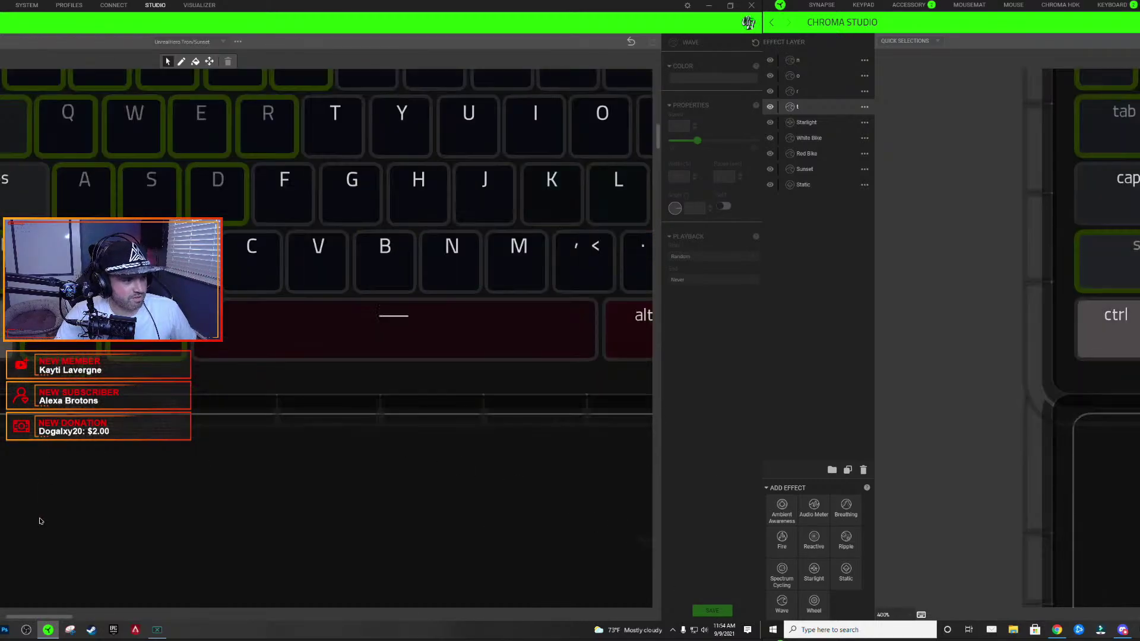
scroll(938, 303, "down", 3)
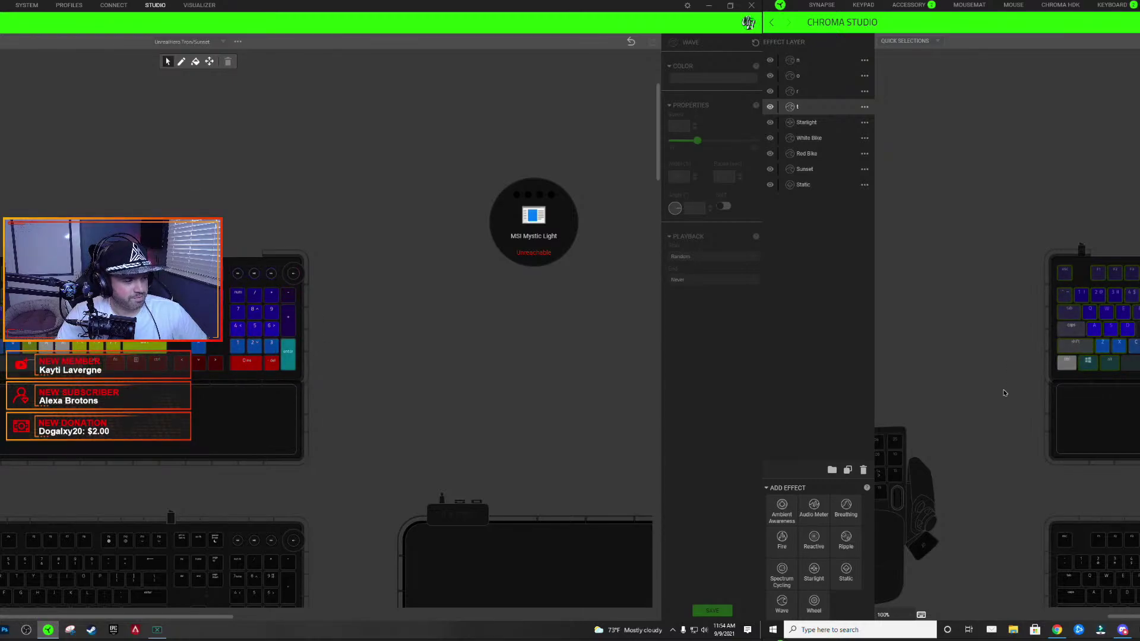
scroll(15, 350, "up", 3)
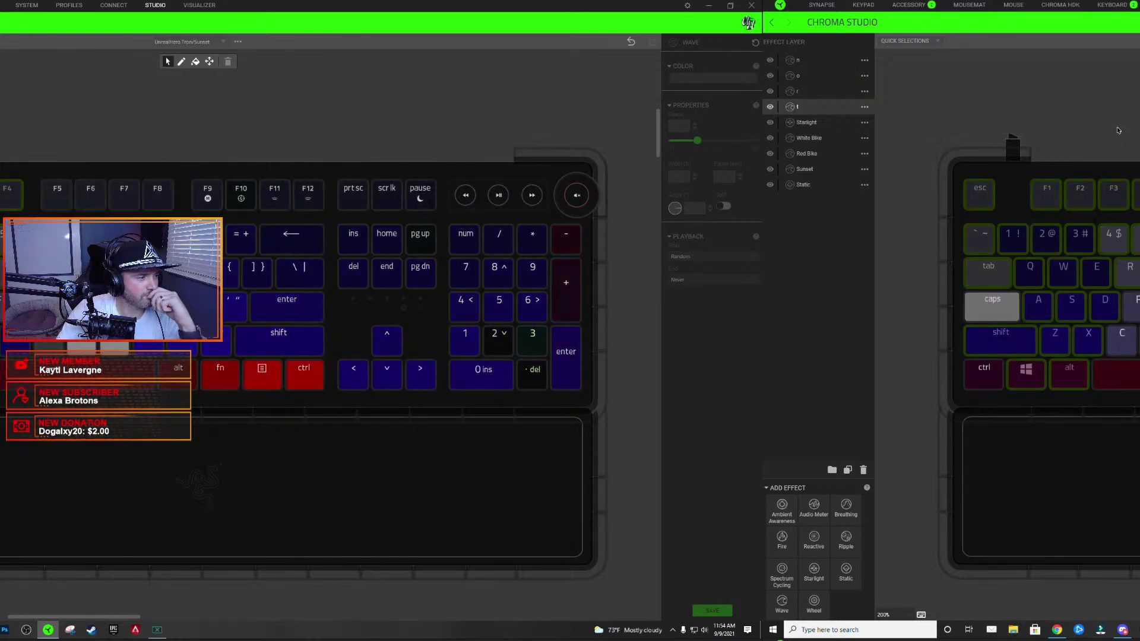
left_click(800, 92)
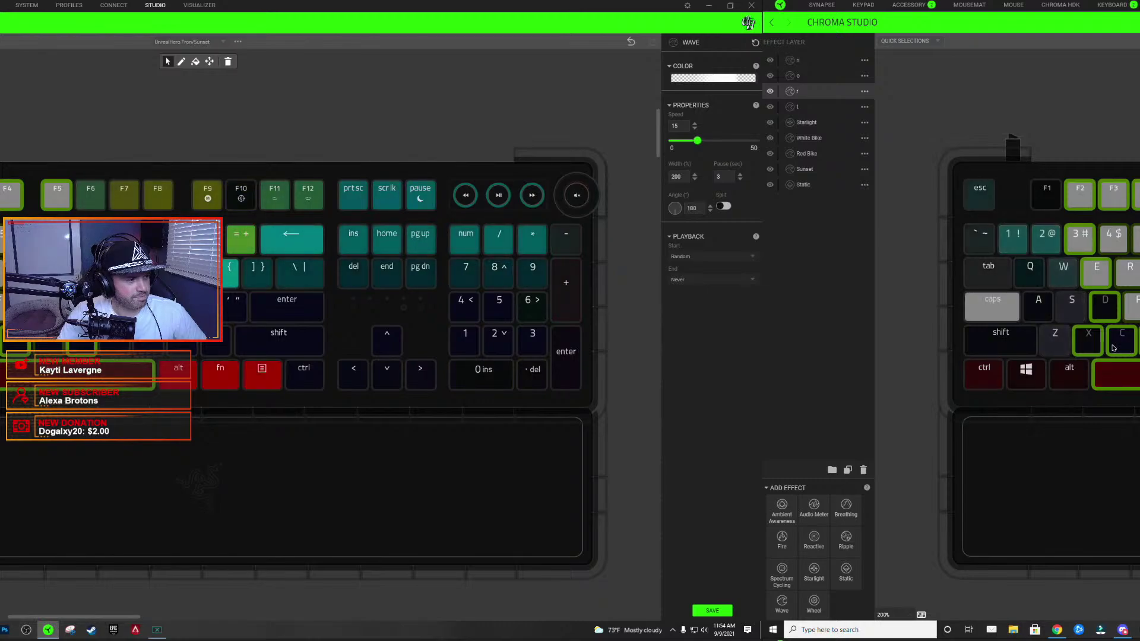
left_click(745, 79)
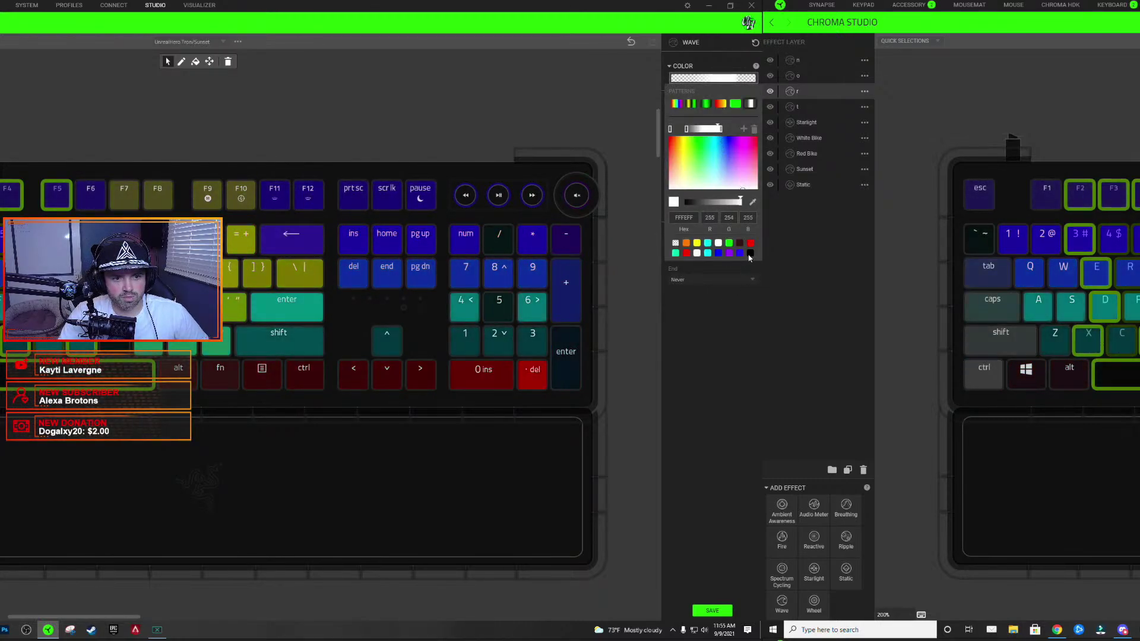
left_click(686, 128)
left_click(750, 254)
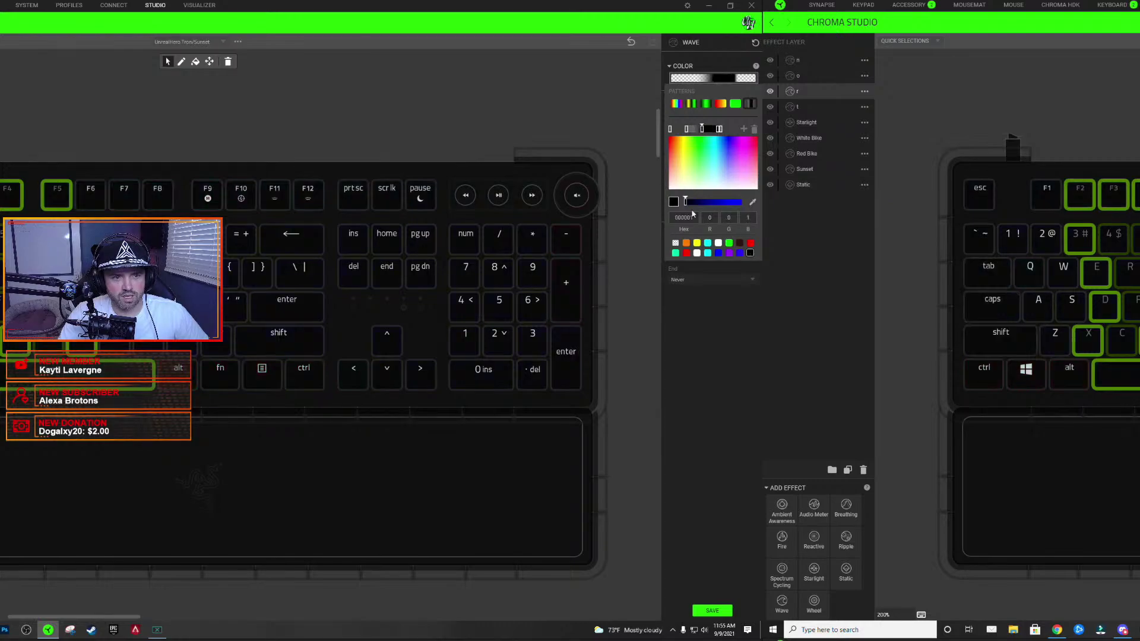
- Nudge the first transparent stop of the r layer's gradient gradually toward the second stop, checking the letter wave after each change
left_click(366, 261)
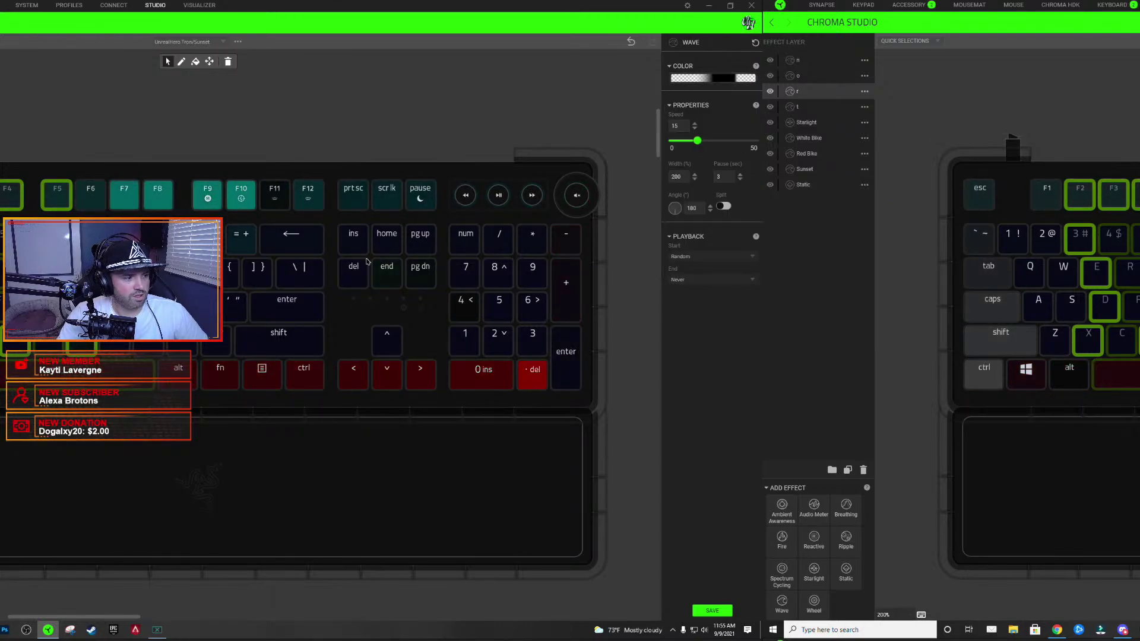
left_click(710, 78)
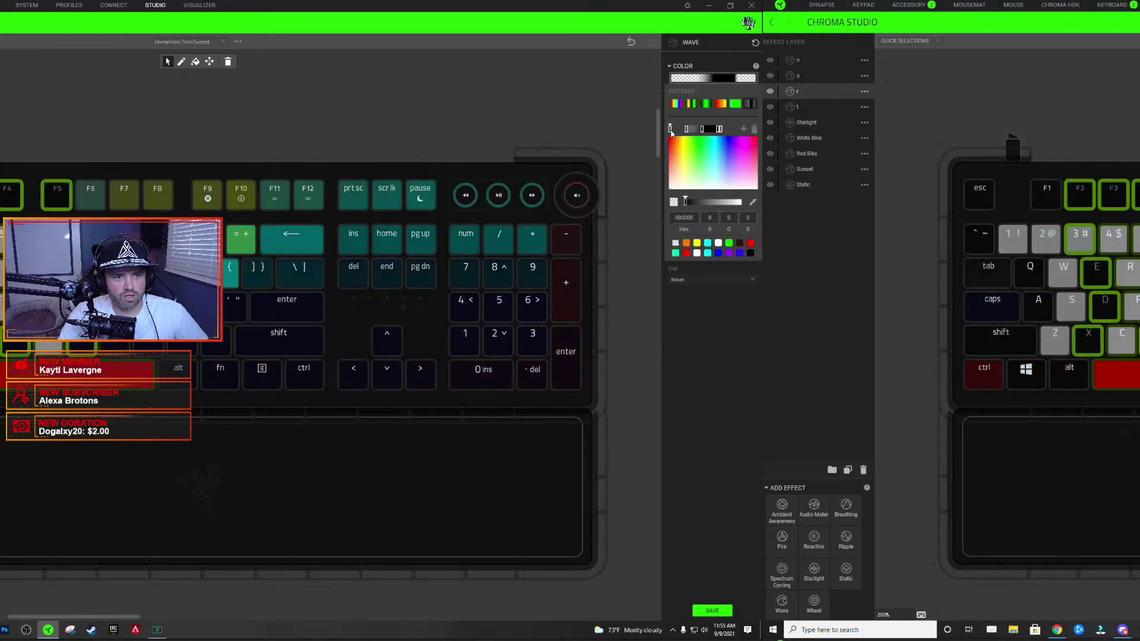
left_click(20, 357)
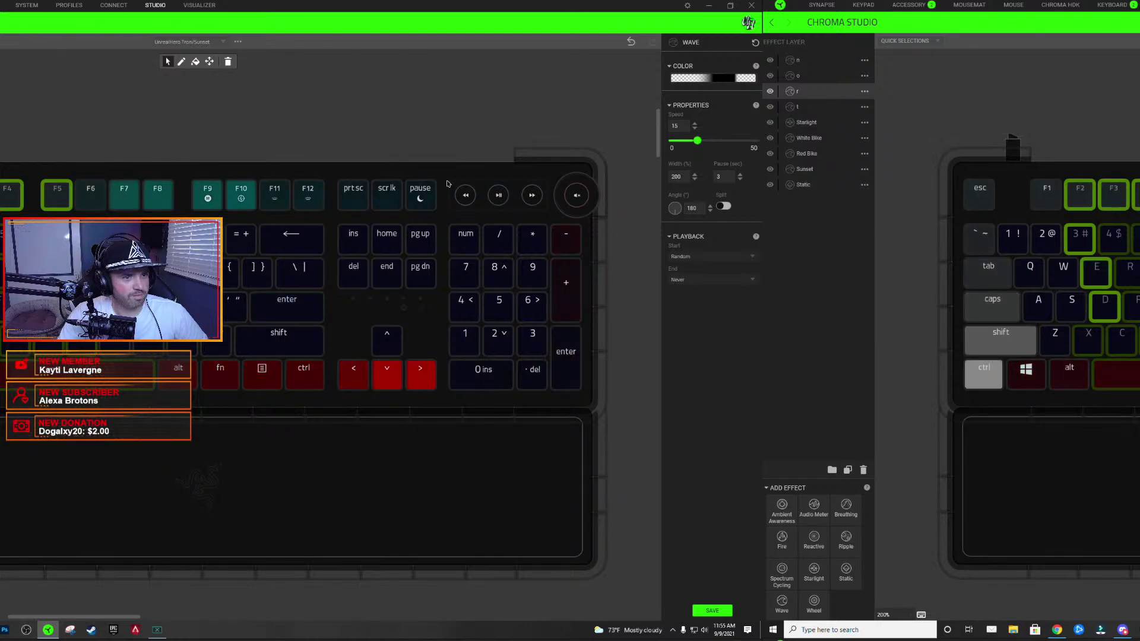
left_click(685, 78)
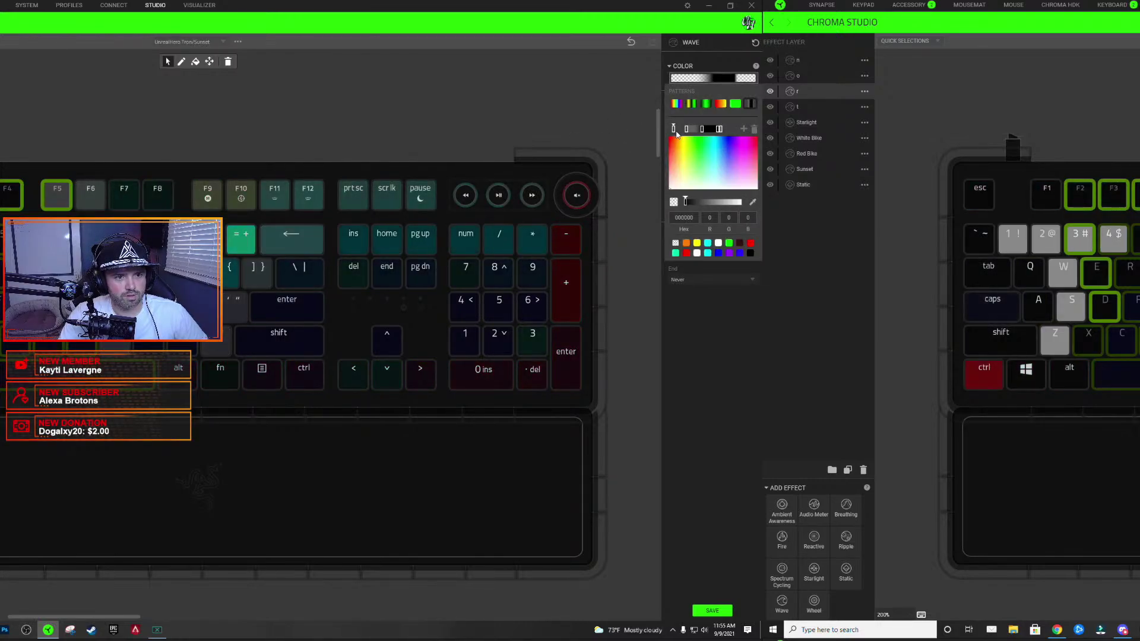
left_click(113, 285)
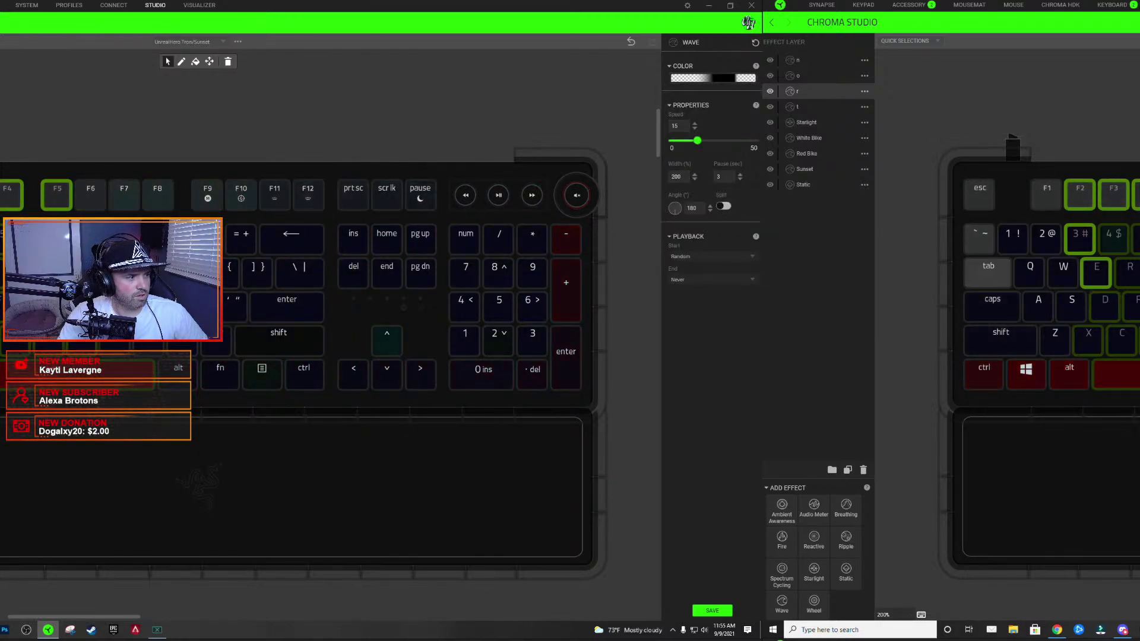
left_click(681, 78)
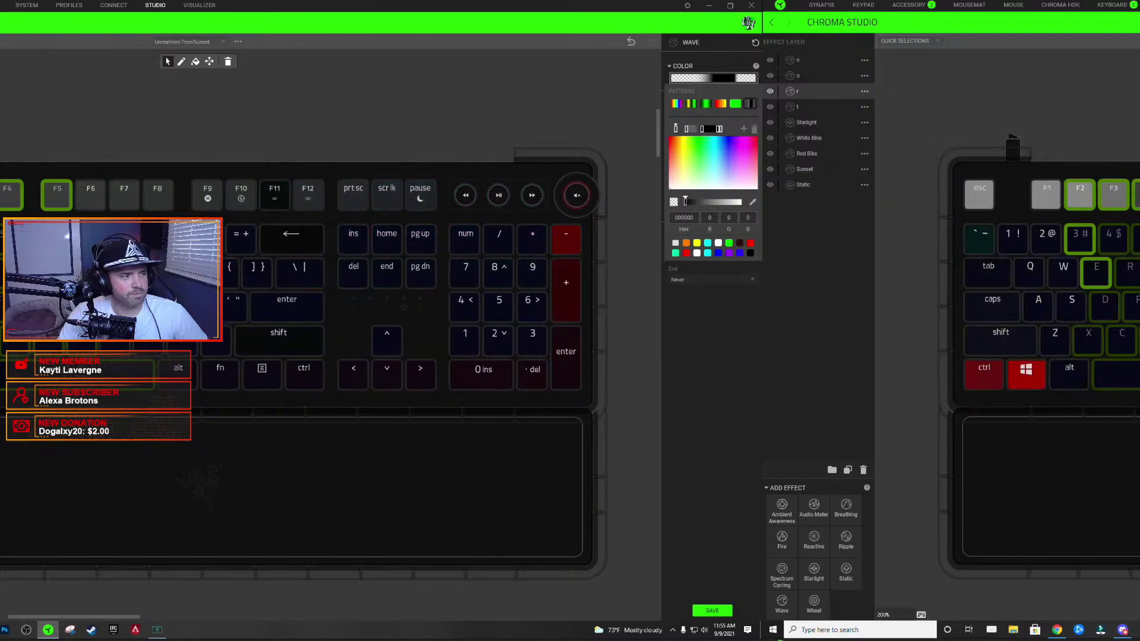
left_click(1103, 281)
left_click(695, 78)
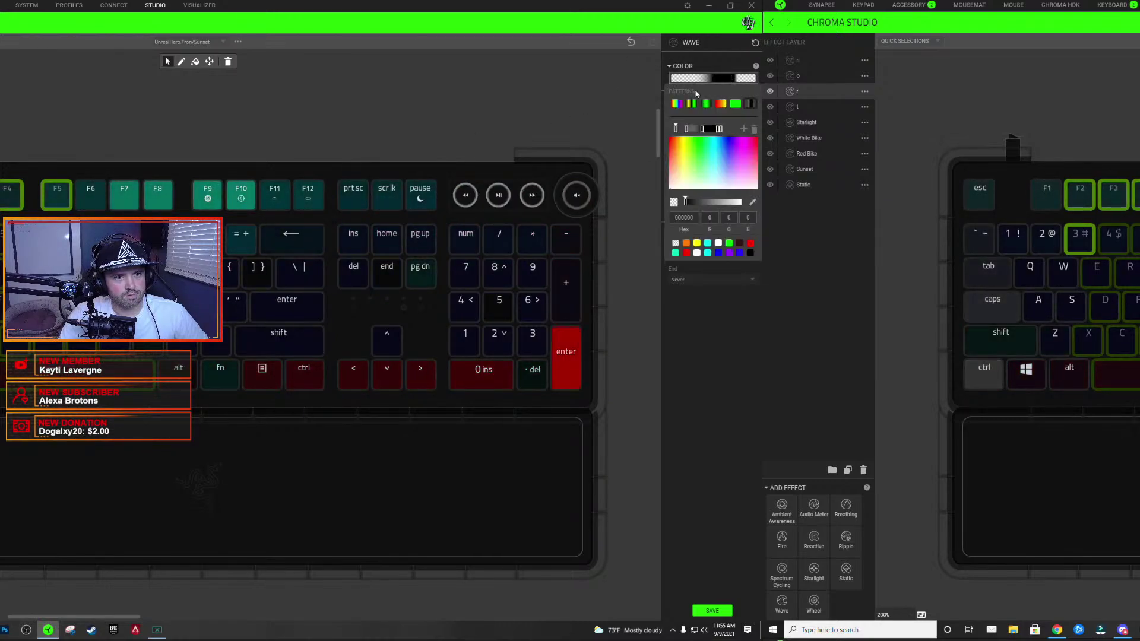
left_click(1072, 270)
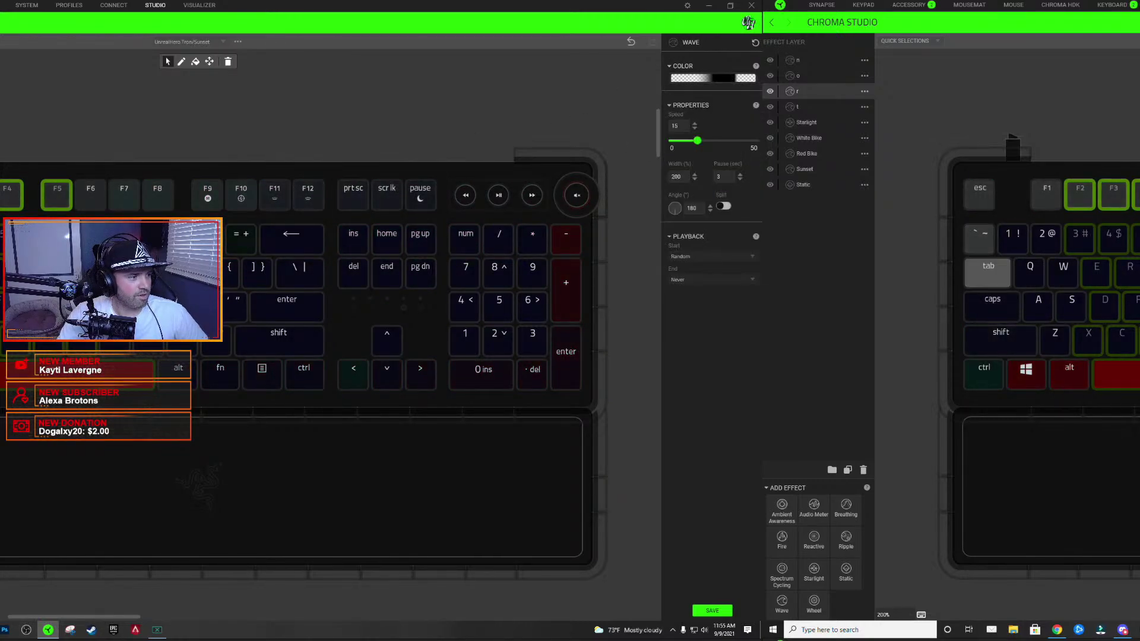
left_click(695, 77)
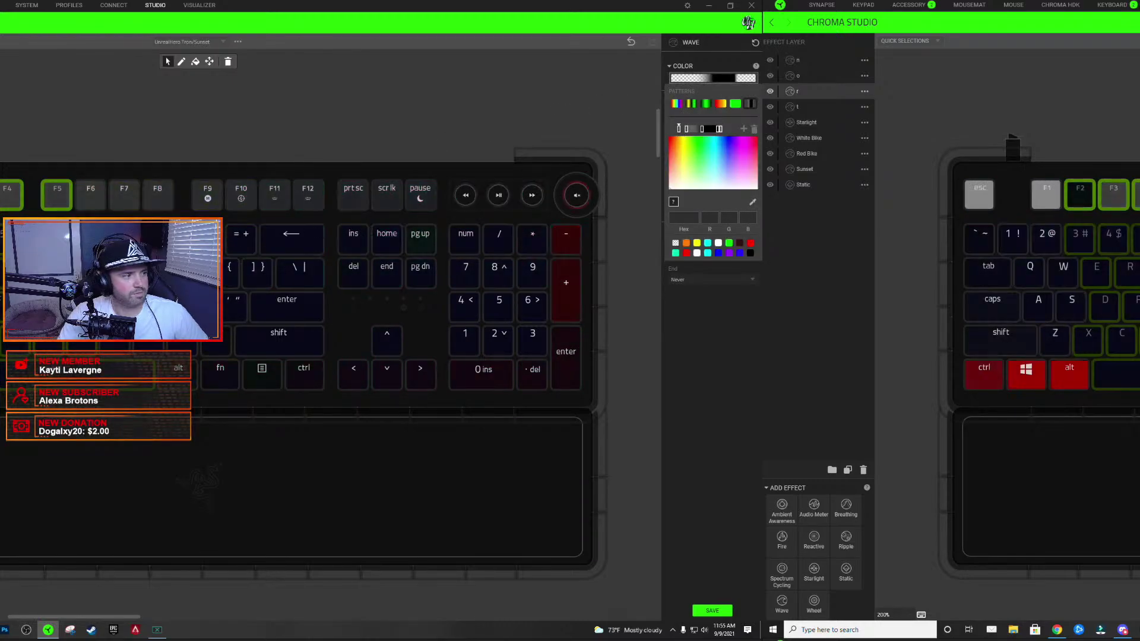
left_click(28, 107)
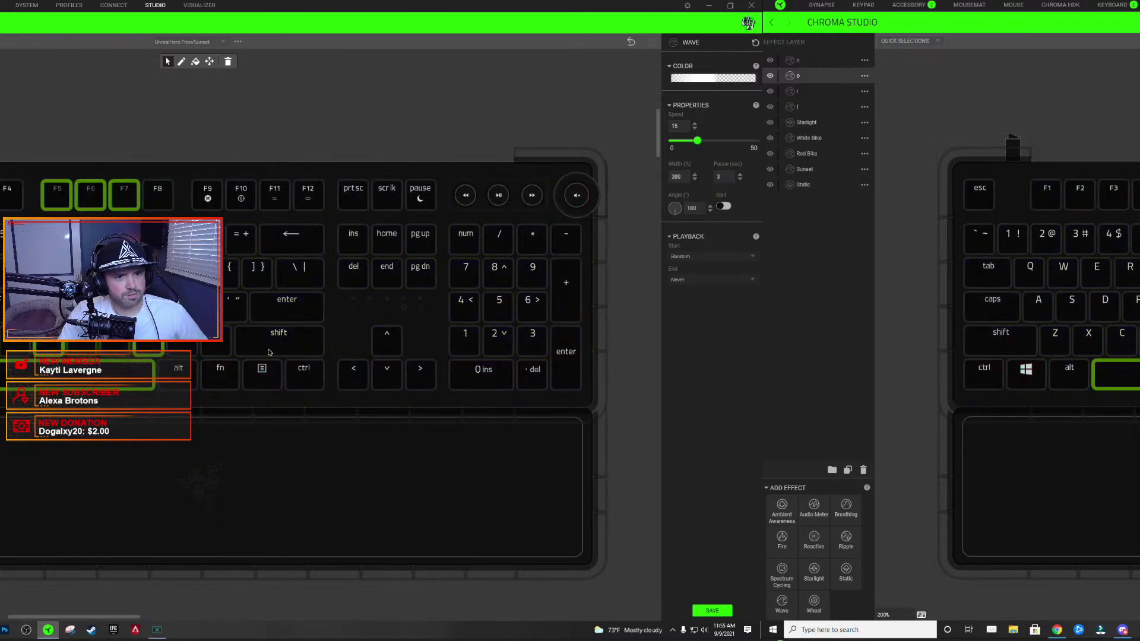
- Change the two white stops of the o layer's gradient to the near-black 000001
left_click(719, 81)
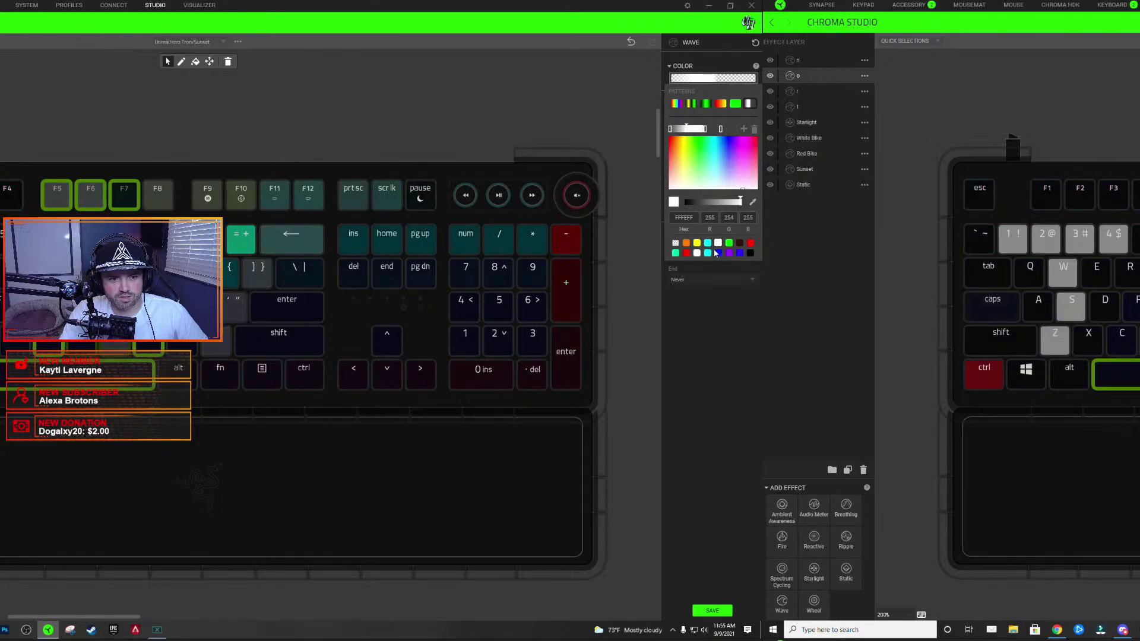
left_click(703, 130)
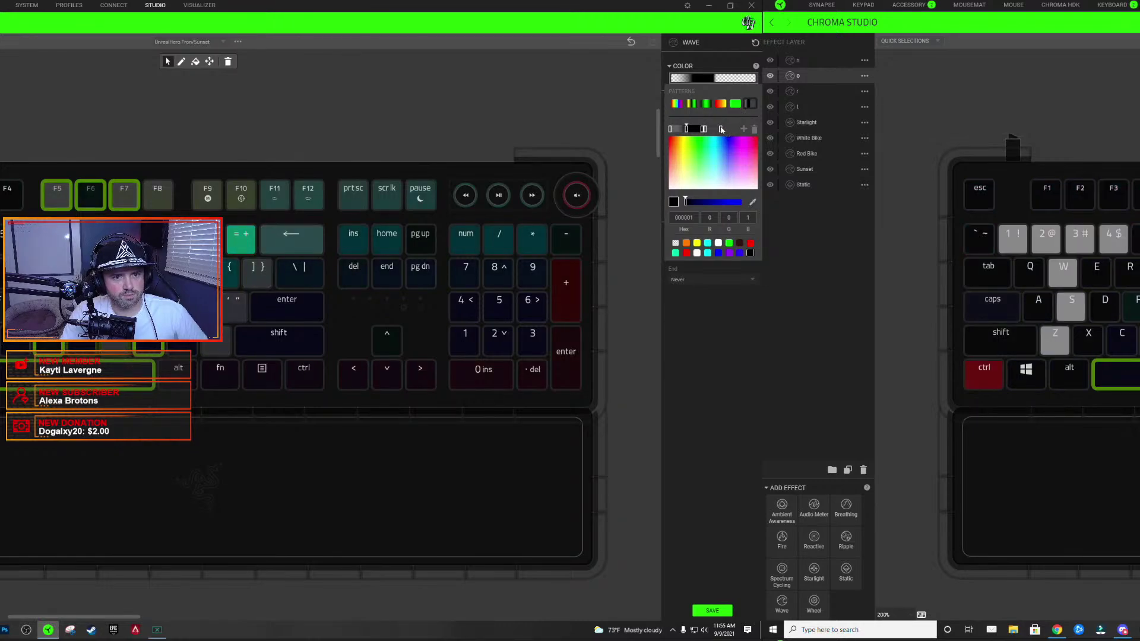
left_click(273, 297)
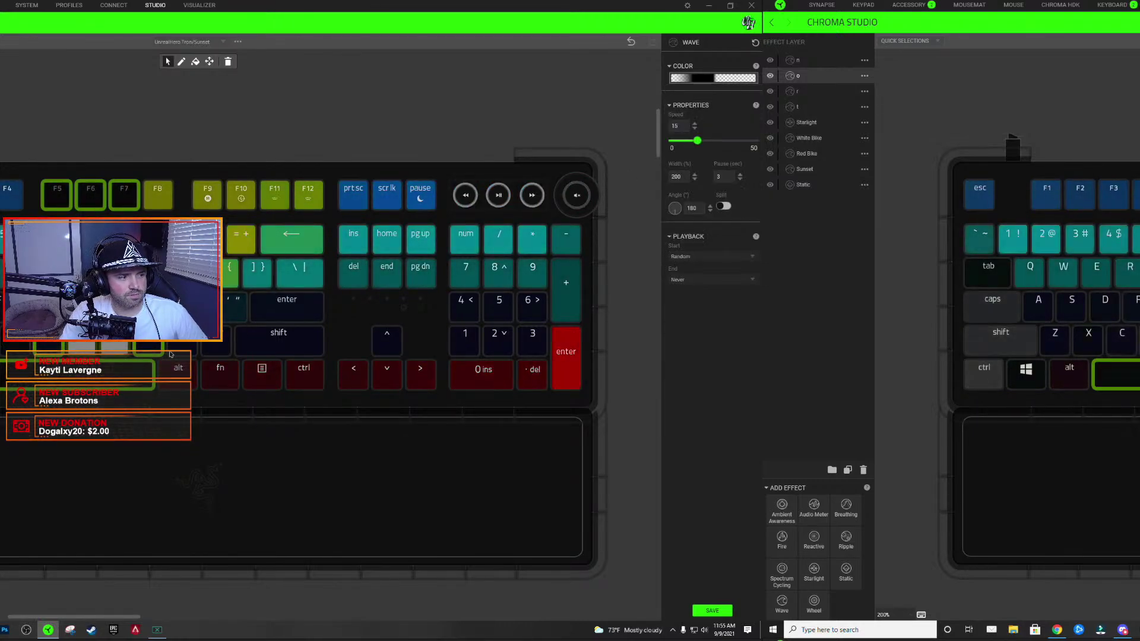
- Move the last transparent stop of the o layer's gradient gradually away from the near-black stops, checking the letter wave between adjustments
left_click(743, 76)
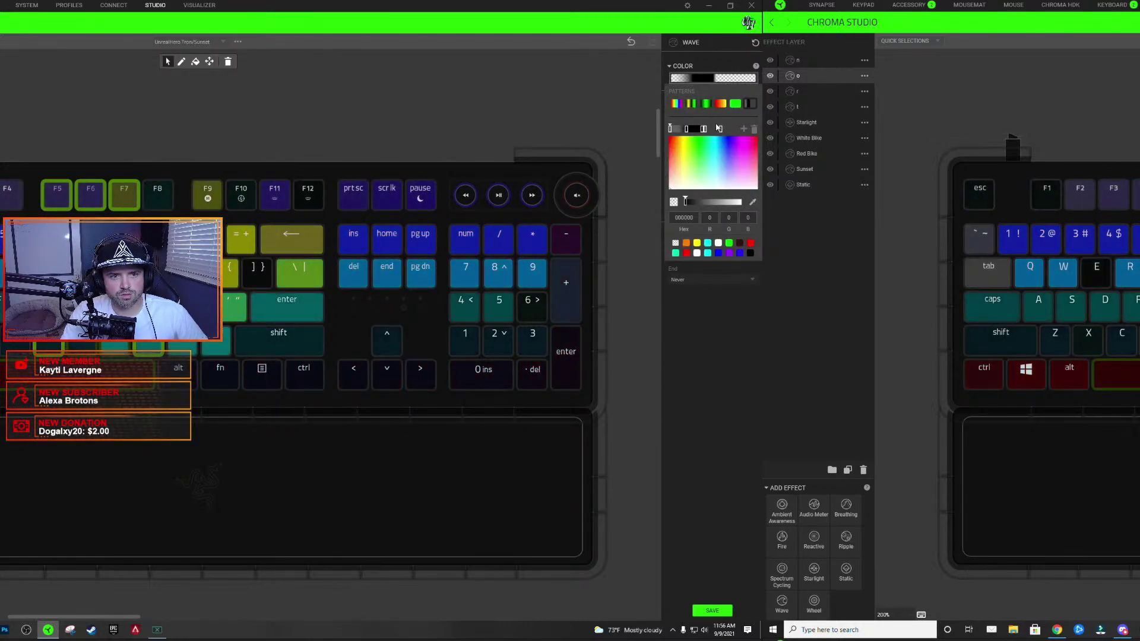
left_click(144, 353)
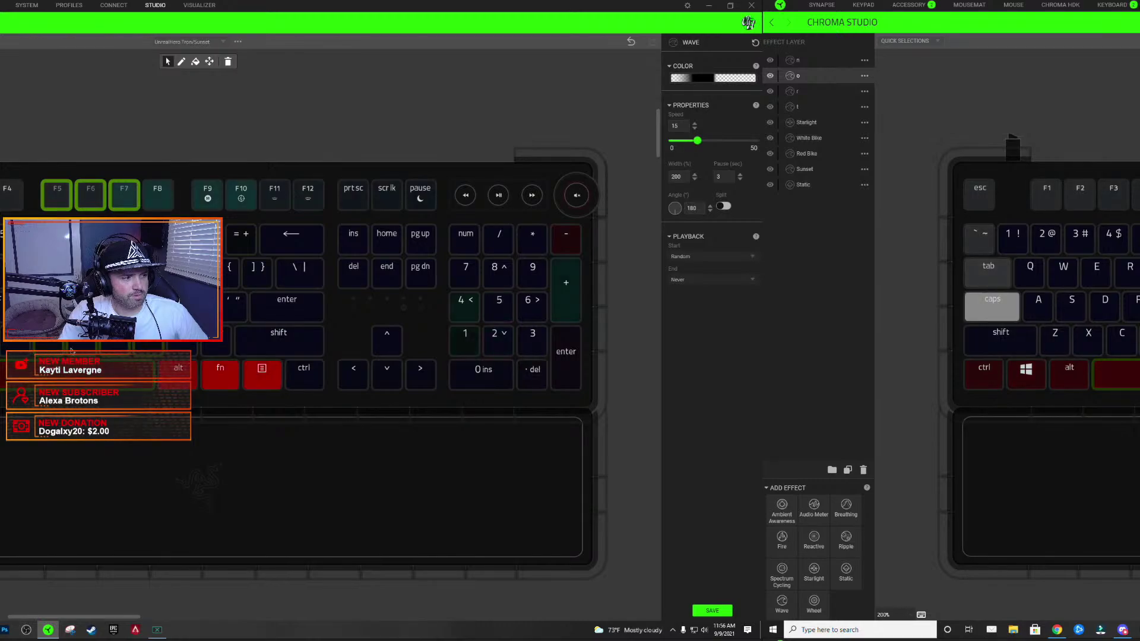
left_click(702, 78)
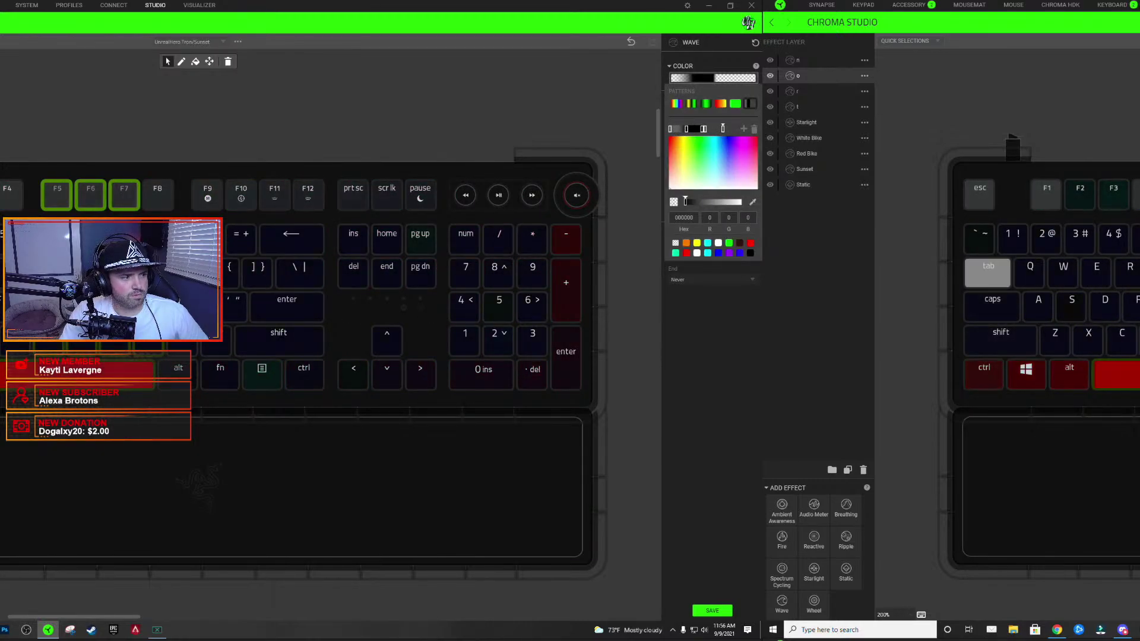
left_click(148, 332)
left_click(713, 78)
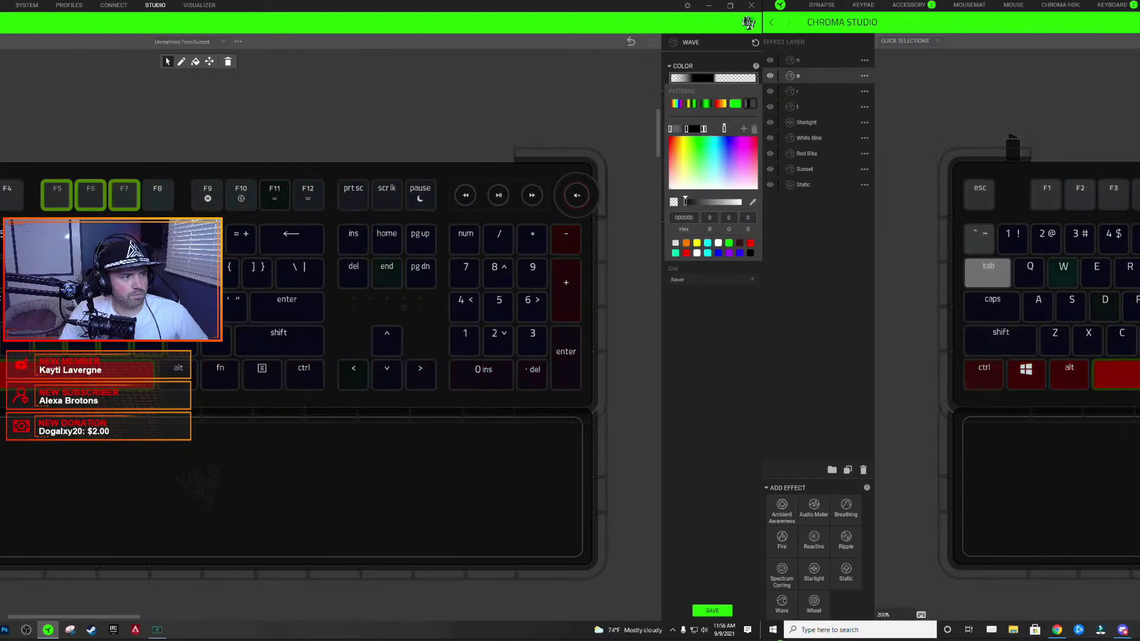
left_click(707, 309)
left_click(798, 60)
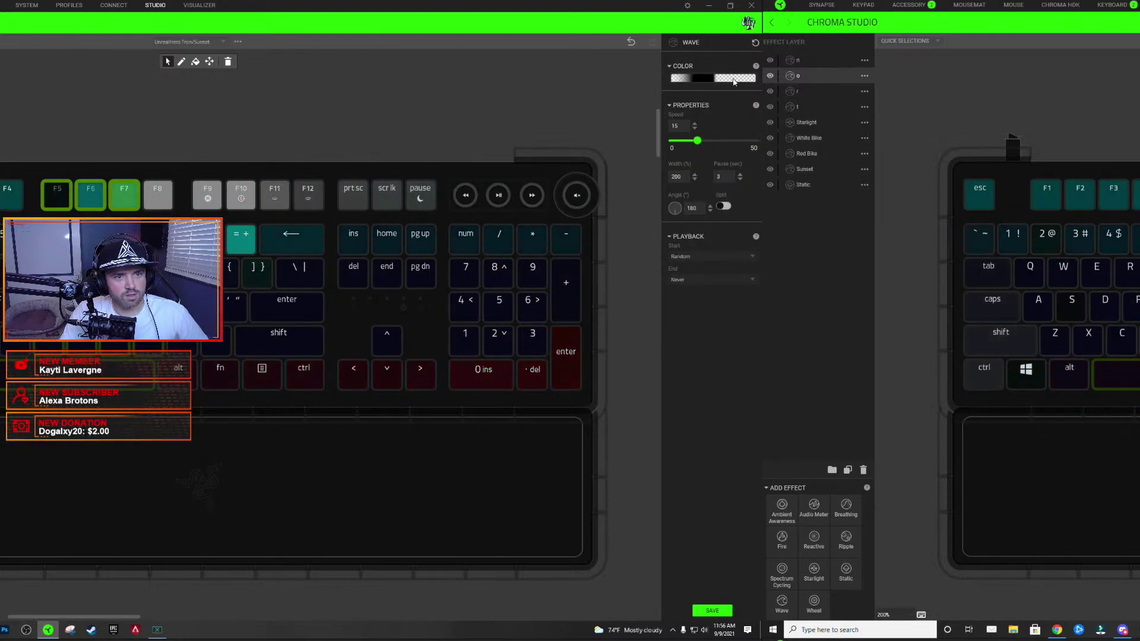
left_click(712, 77)
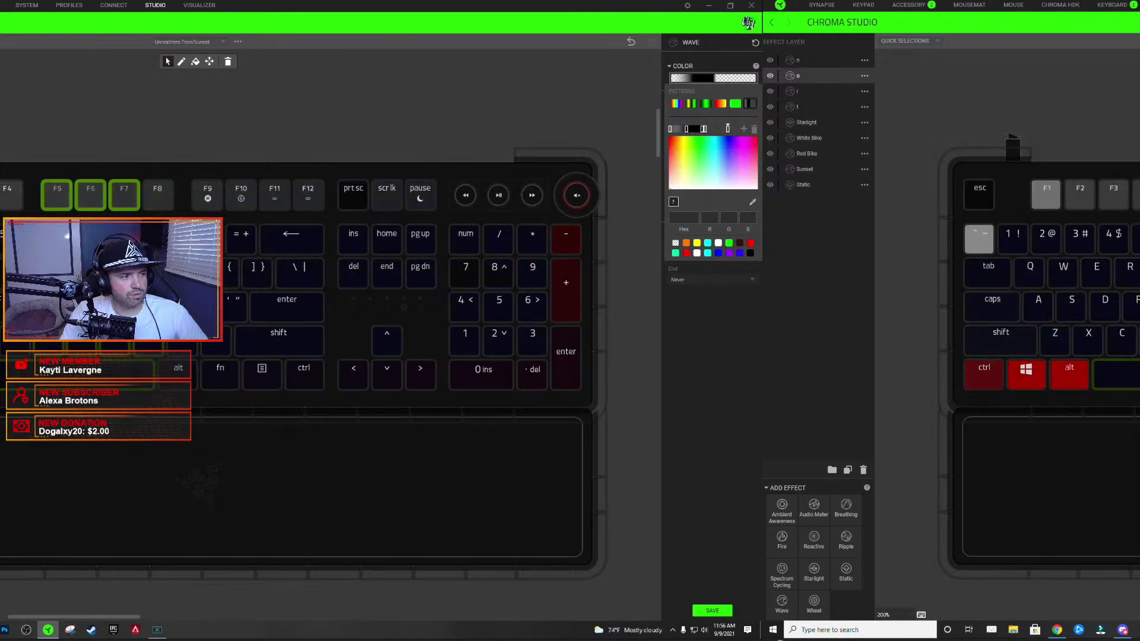
- Check the o layer's letter wave on the keyboard against its gradient stops and deselect the effect
left_click(709, 321)
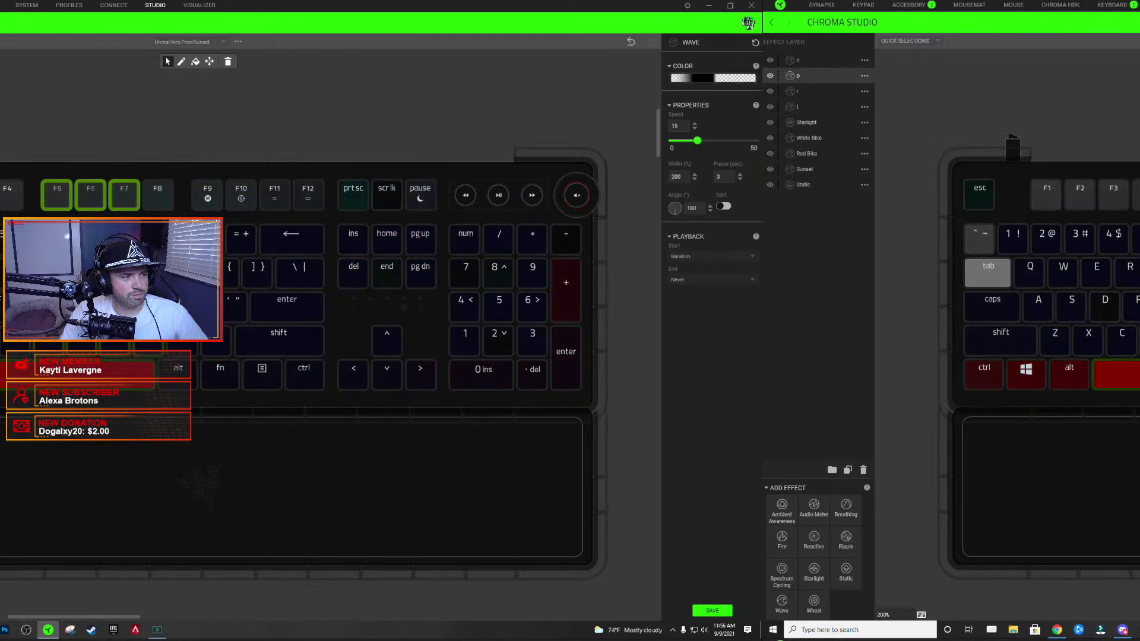
left_click(718, 79)
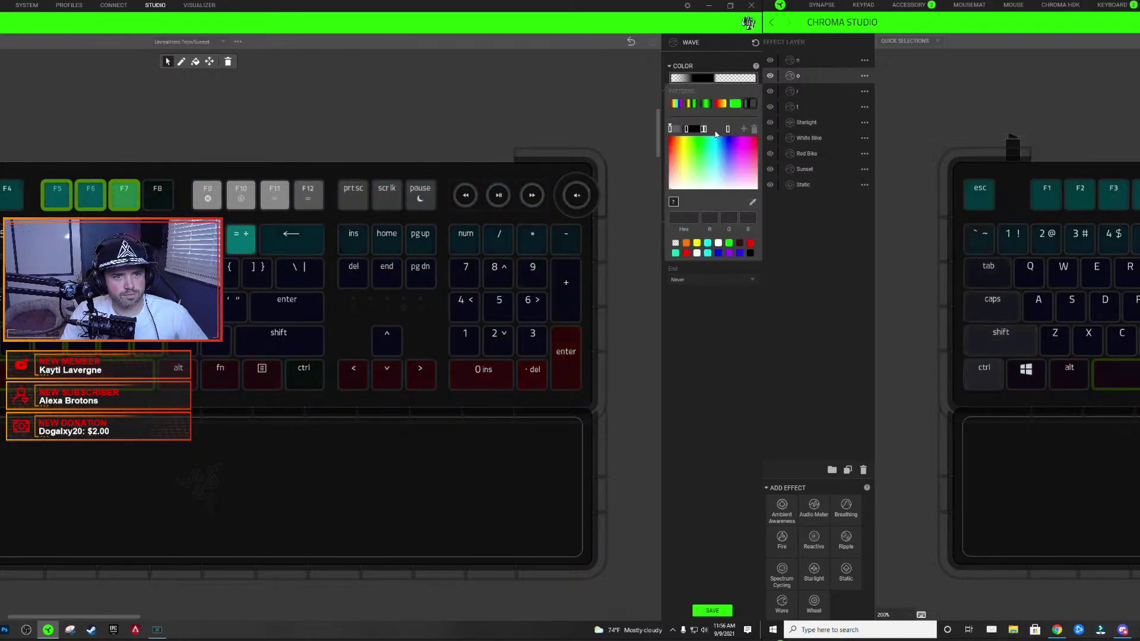
left_click(77, 202)
left_click(197, 118)
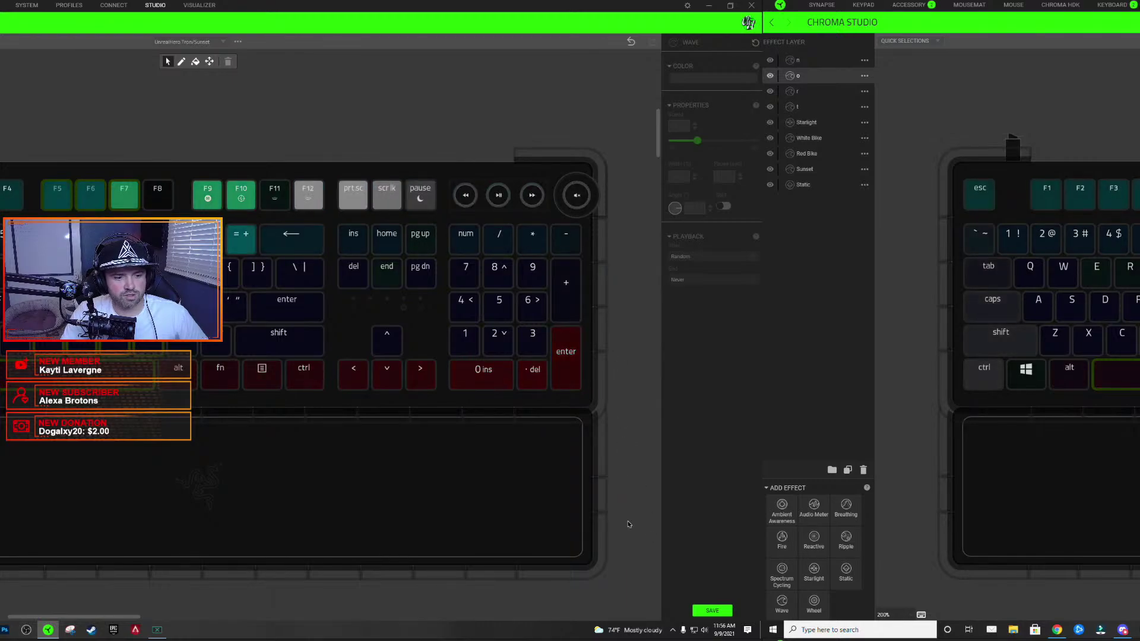
- Select the n wave layer and change the white stops of its gradient to the near-black 000001
left_click(813, 59)
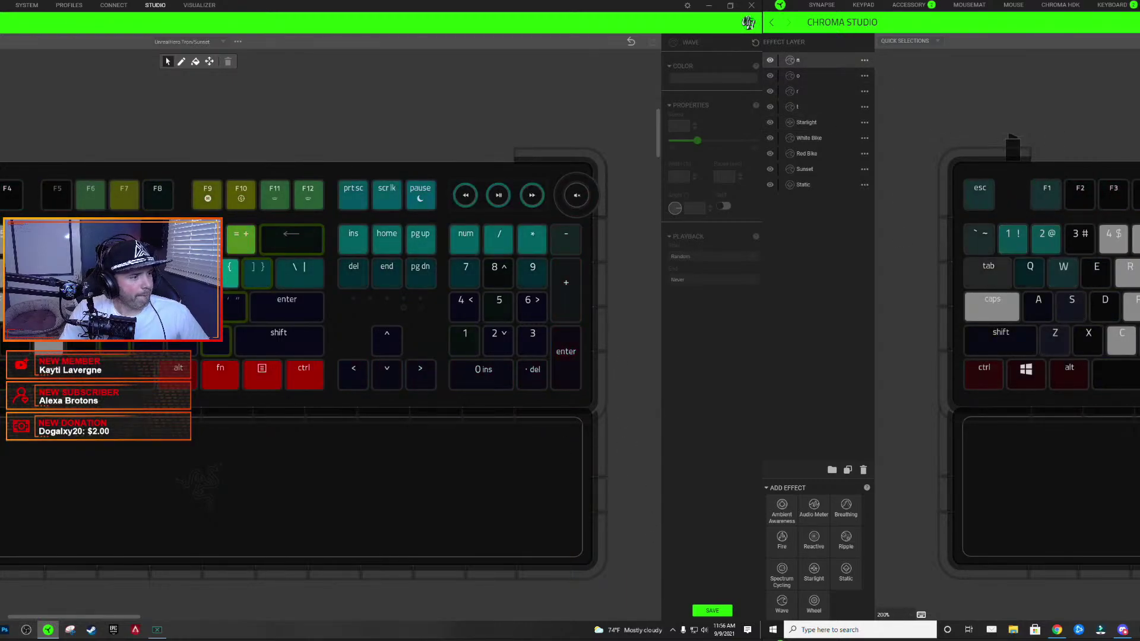
left_click(122, 349)
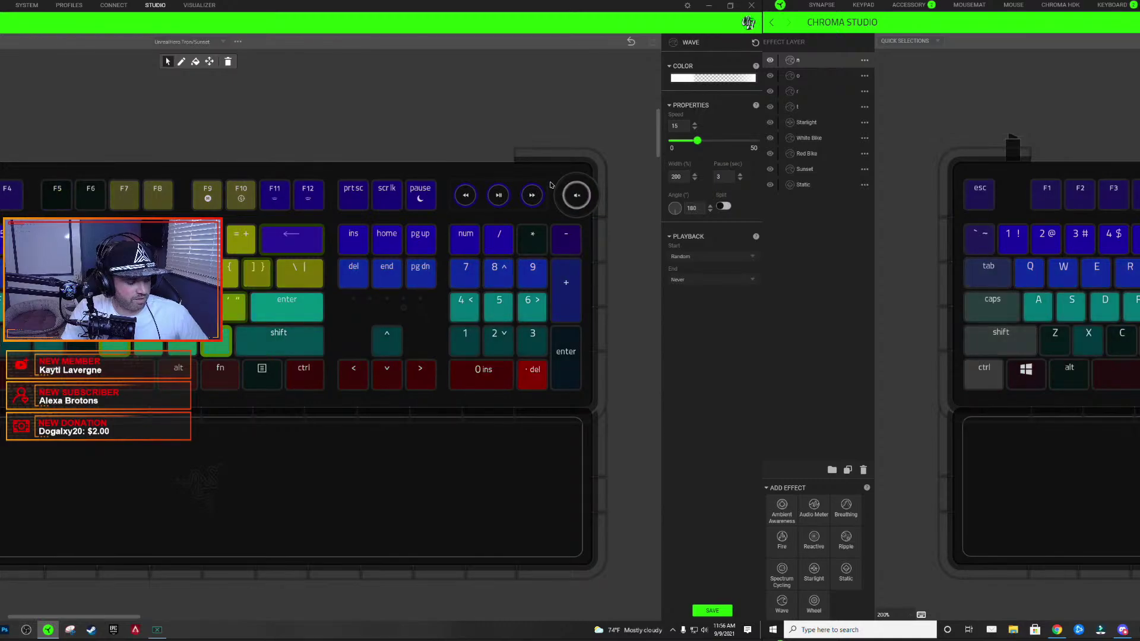
left_click(145, 356)
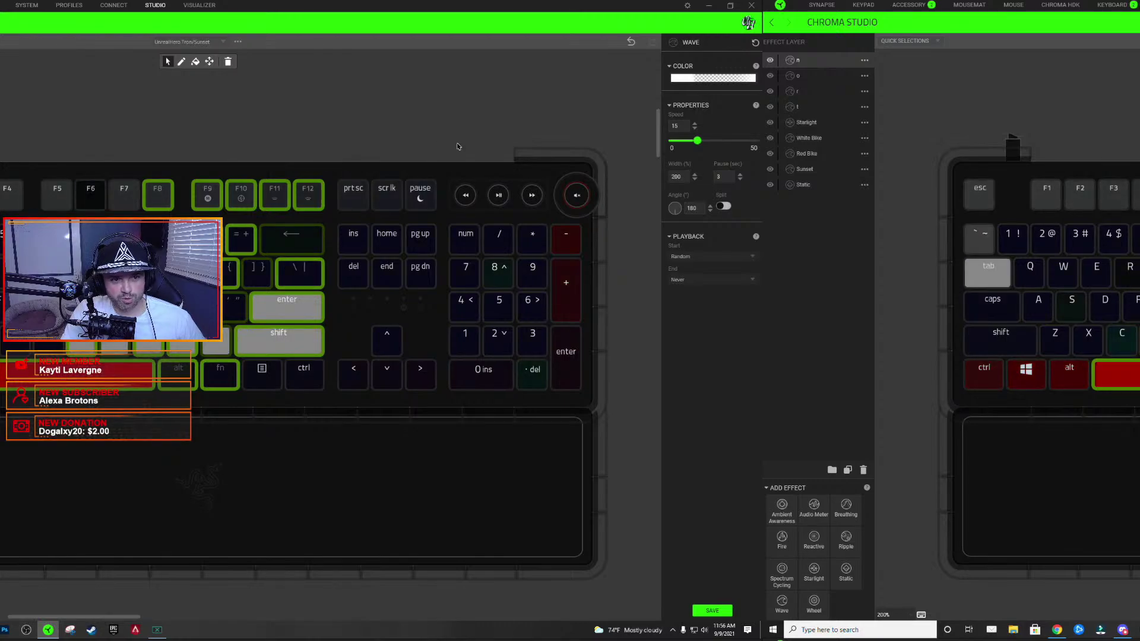
left_click(723, 80)
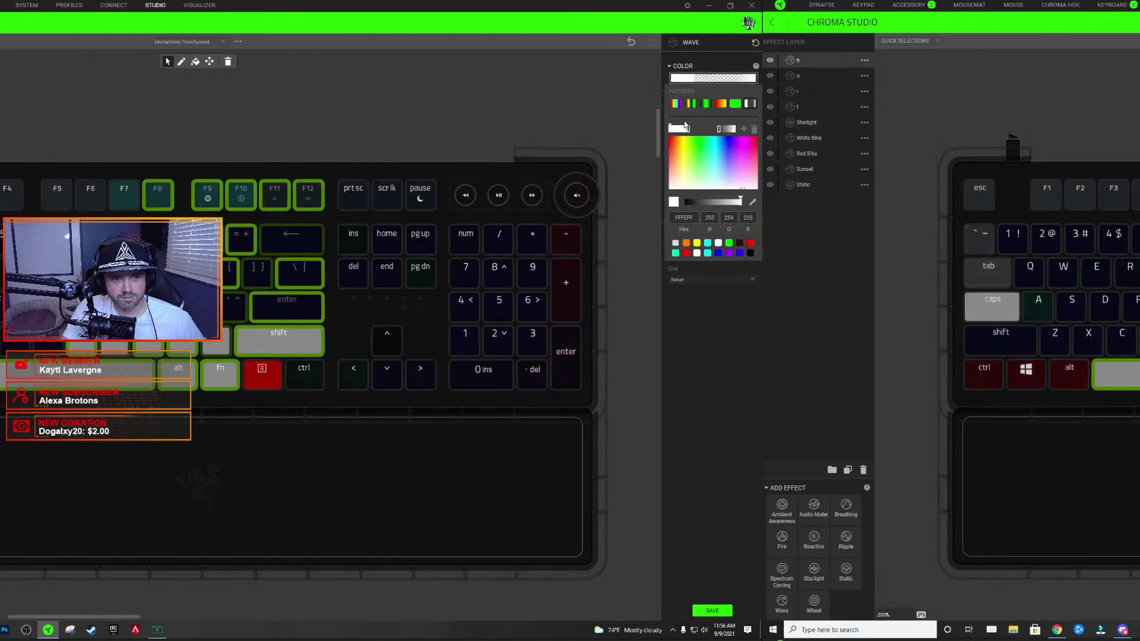
left_click(687, 129)
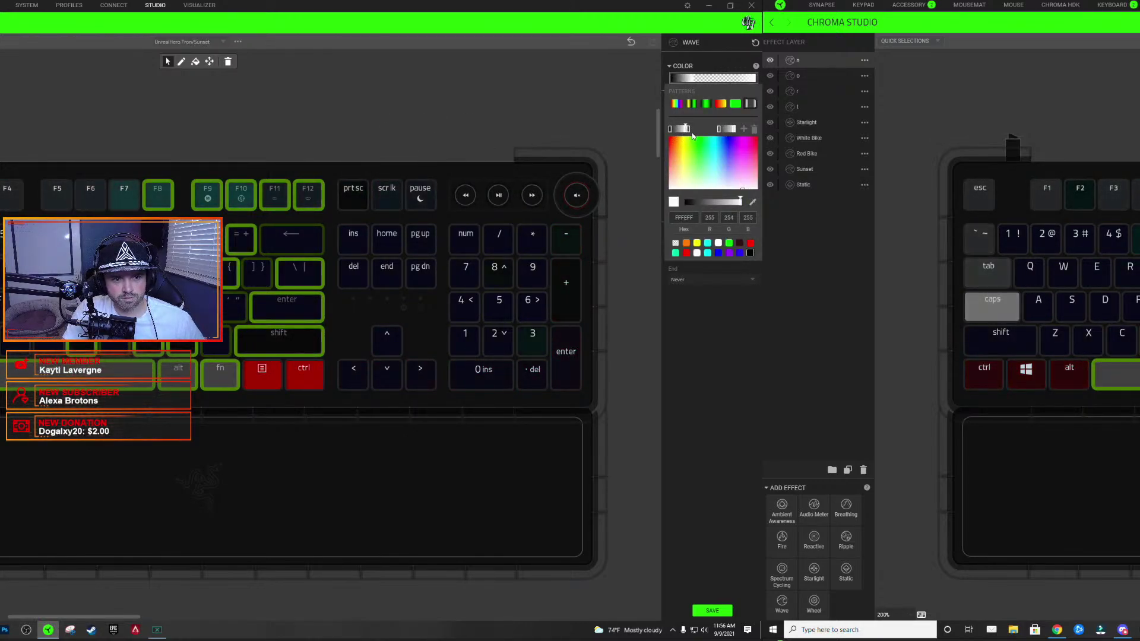
left_click(749, 252)
left_click(734, 129)
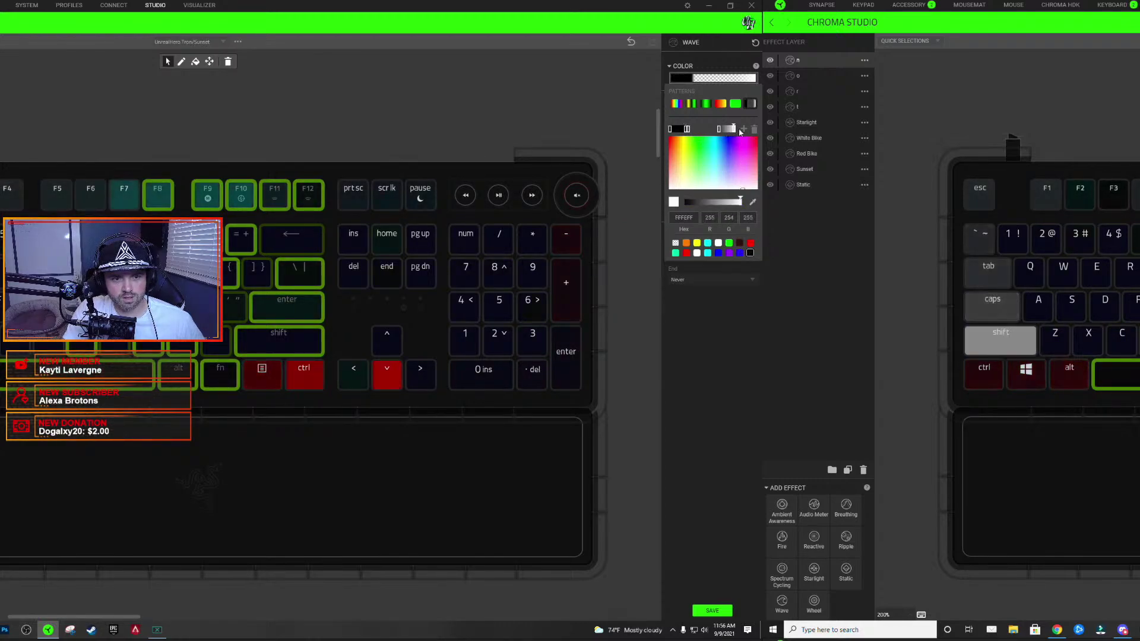
left_click(750, 252)
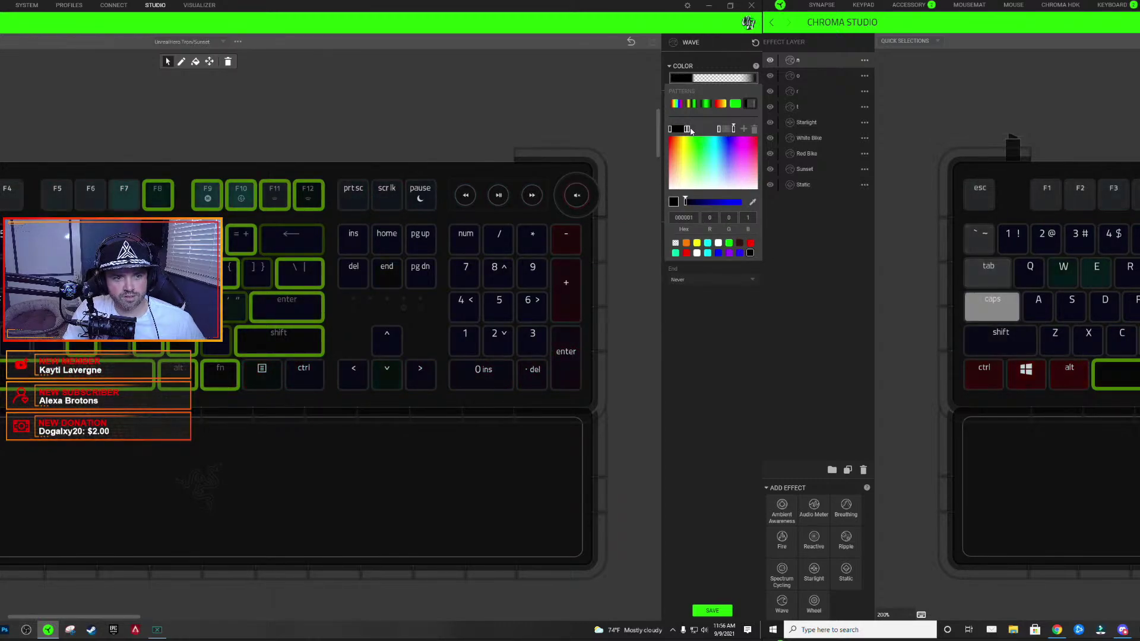
- Move the transparent stop beside the n layer's second near-black stop gradually away from it, checking the letter wave between adjustments
left_click(689, 130)
left_click(743, 131)
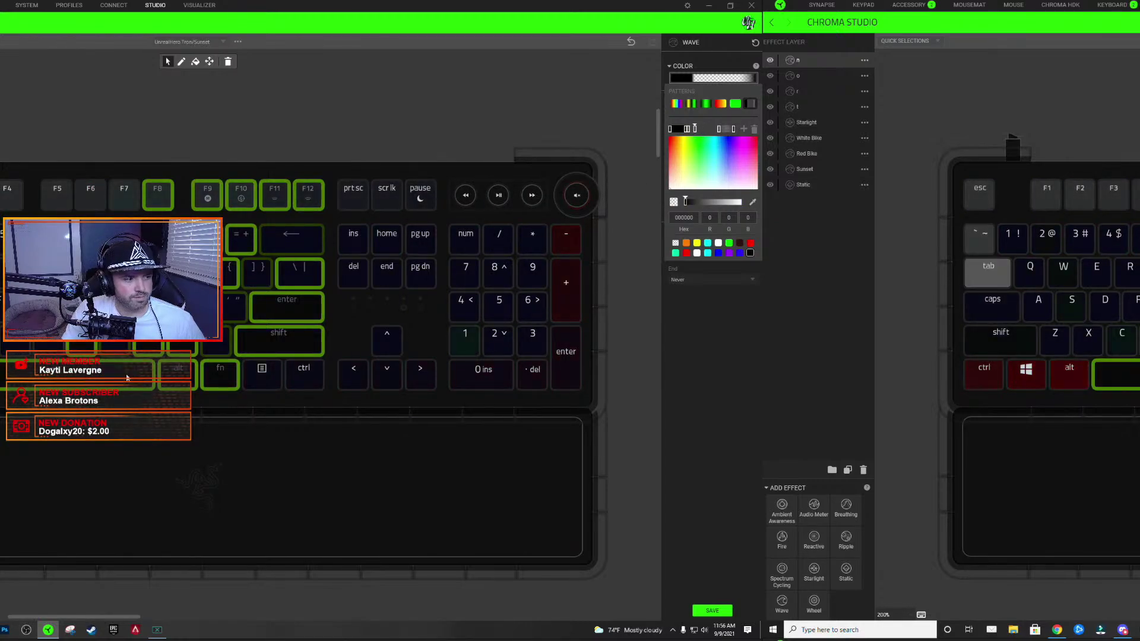
left_click(694, 78)
left_click(695, 78)
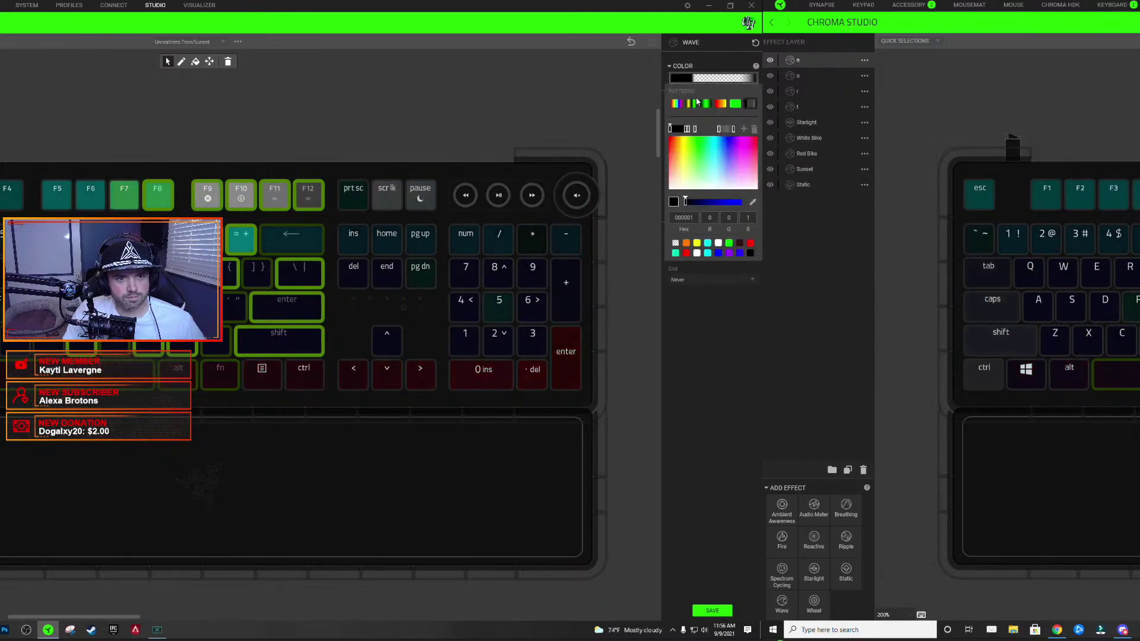
left_click(706, 79)
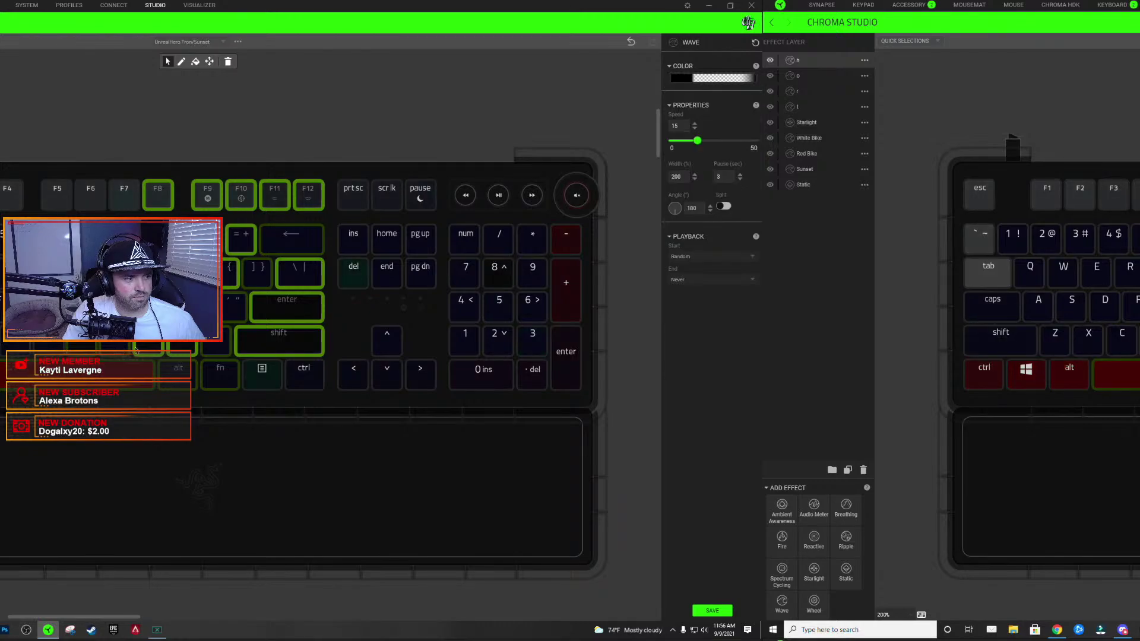
left_click(706, 79)
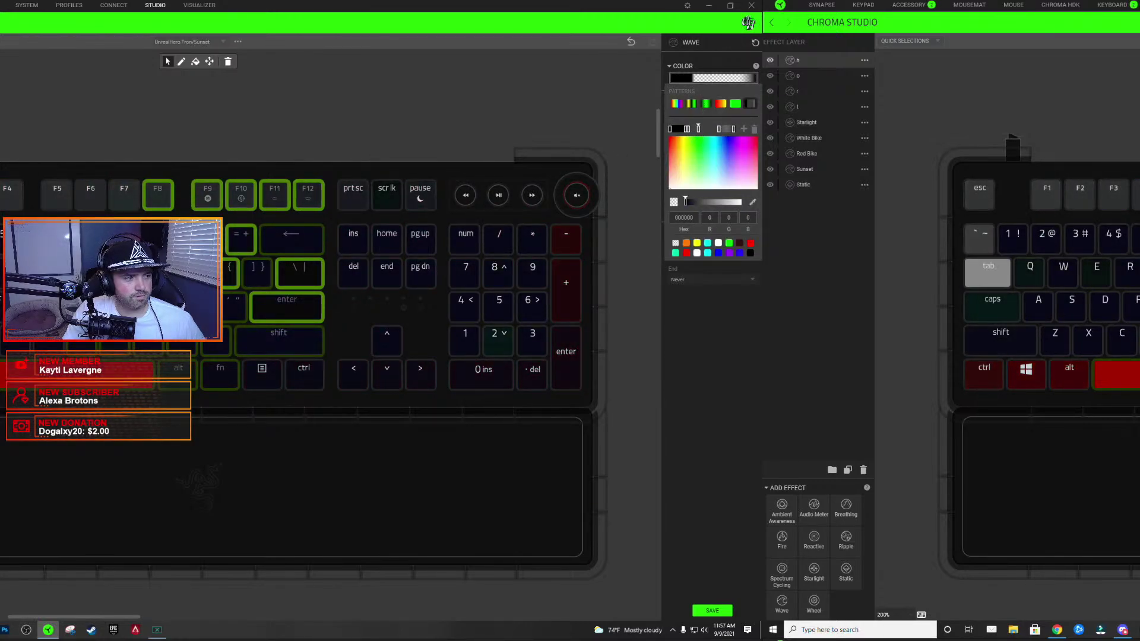
left_click(714, 79)
left_click(714, 79)
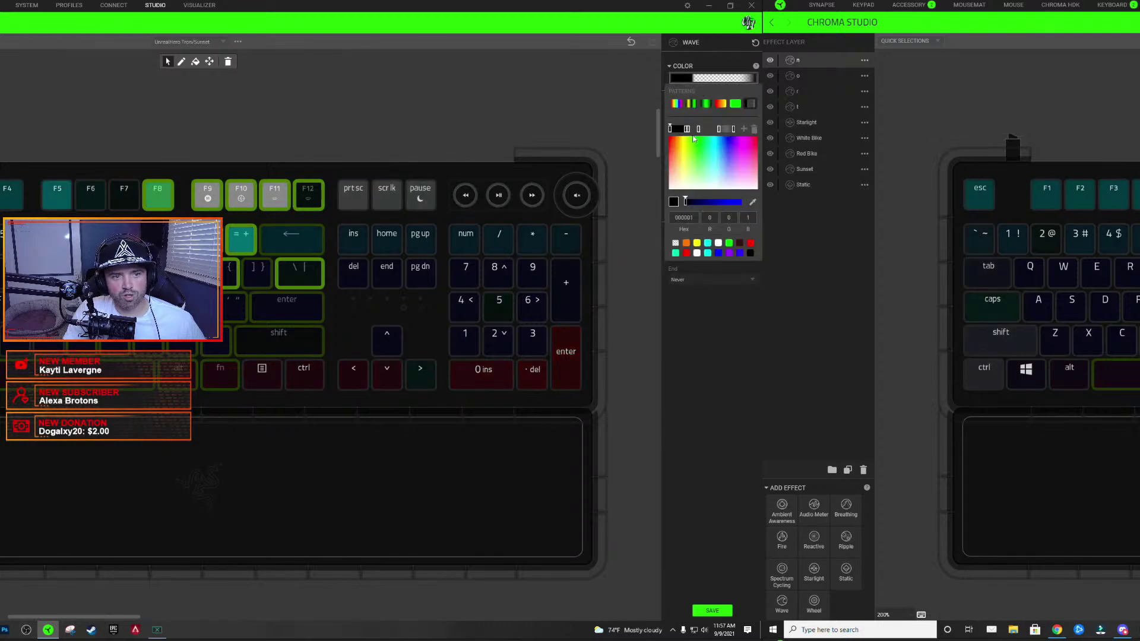
left_click(726, 79)
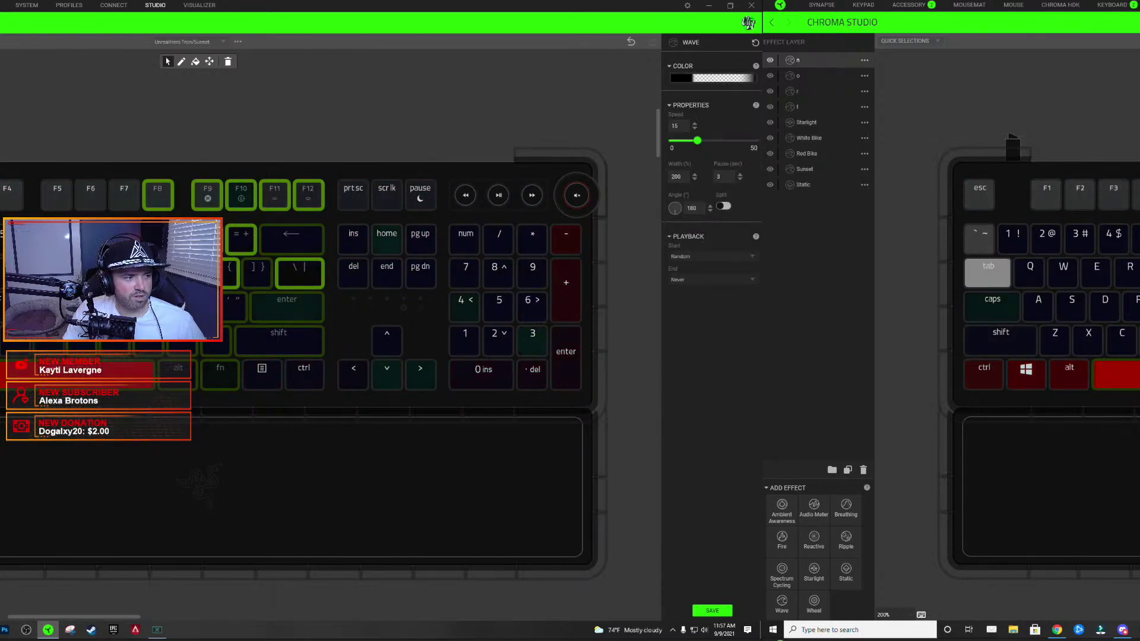
left_click(727, 80)
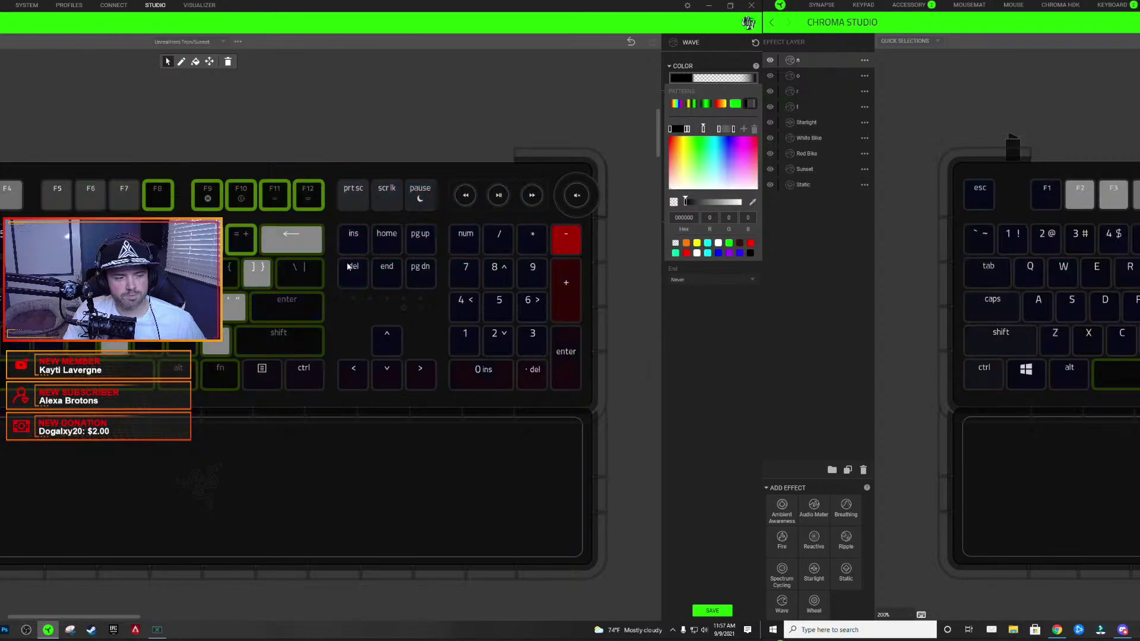
left_click(726, 79)
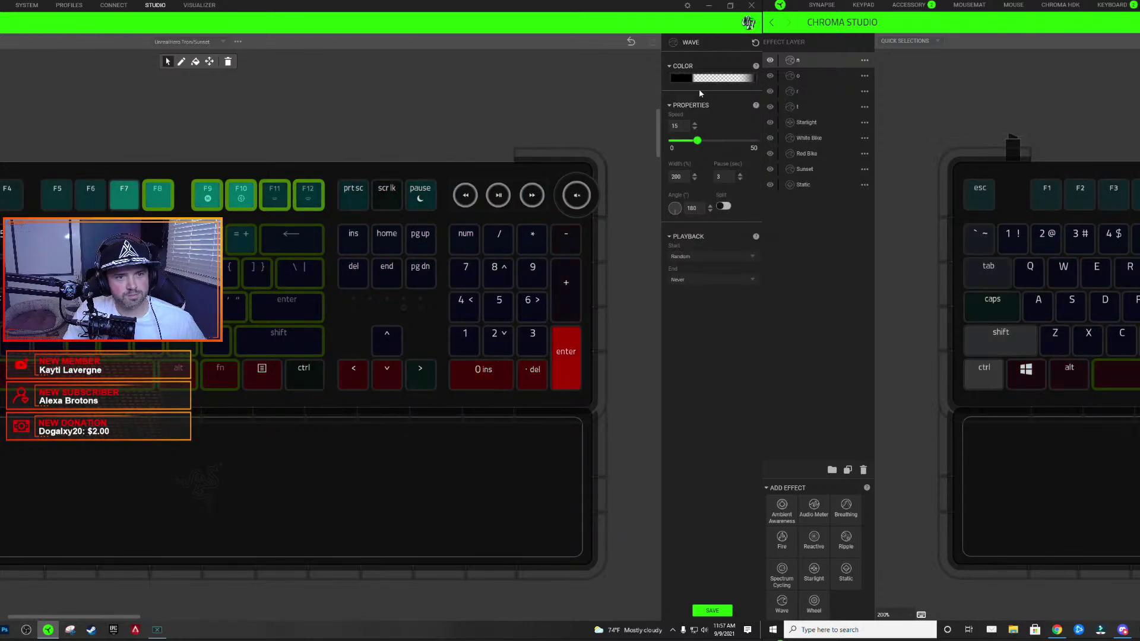
left_click(724, 78)
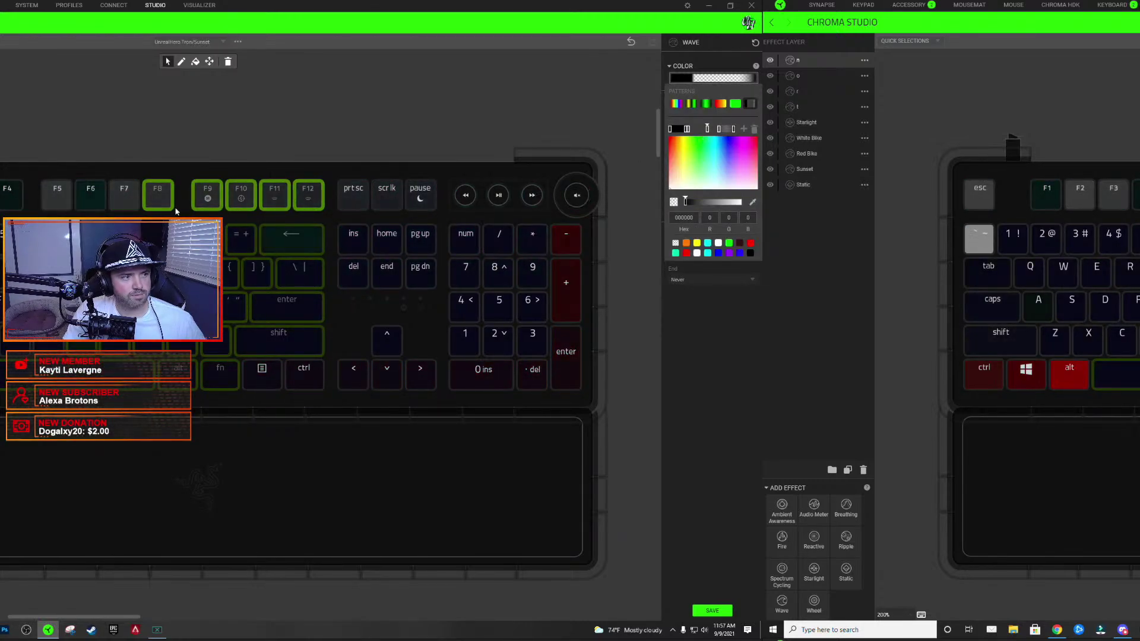
- Save the effect and move the White Bike and Red Bike layers above all the letter layers, with White Bike on top
left_click(249, 198)
left_click(714, 612)
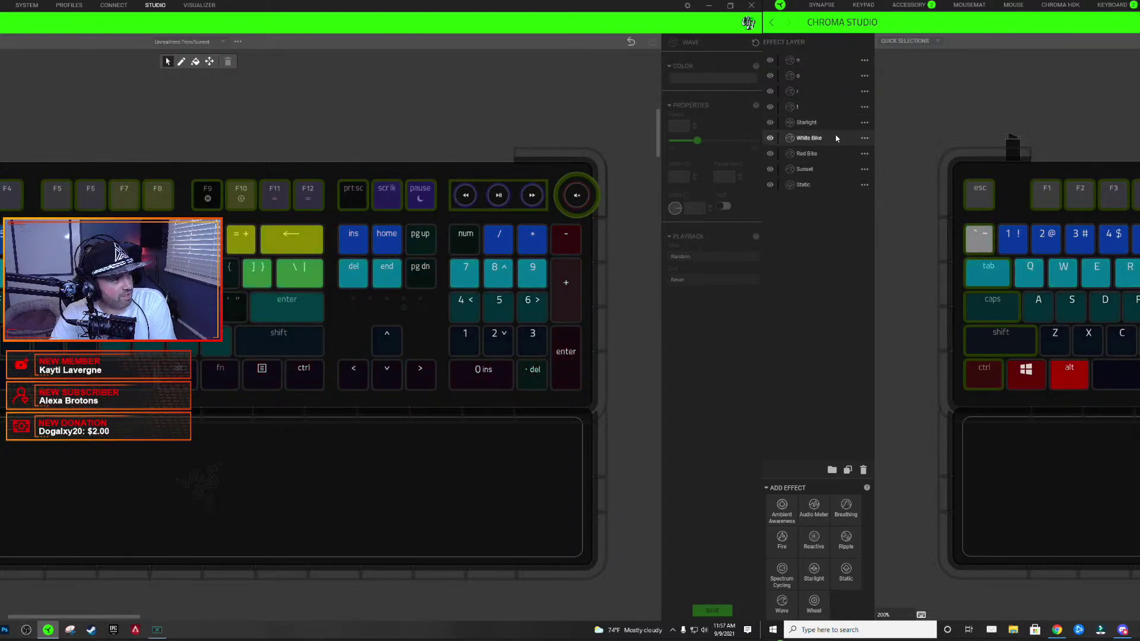
left_click_drag(836, 139, 825, 53)
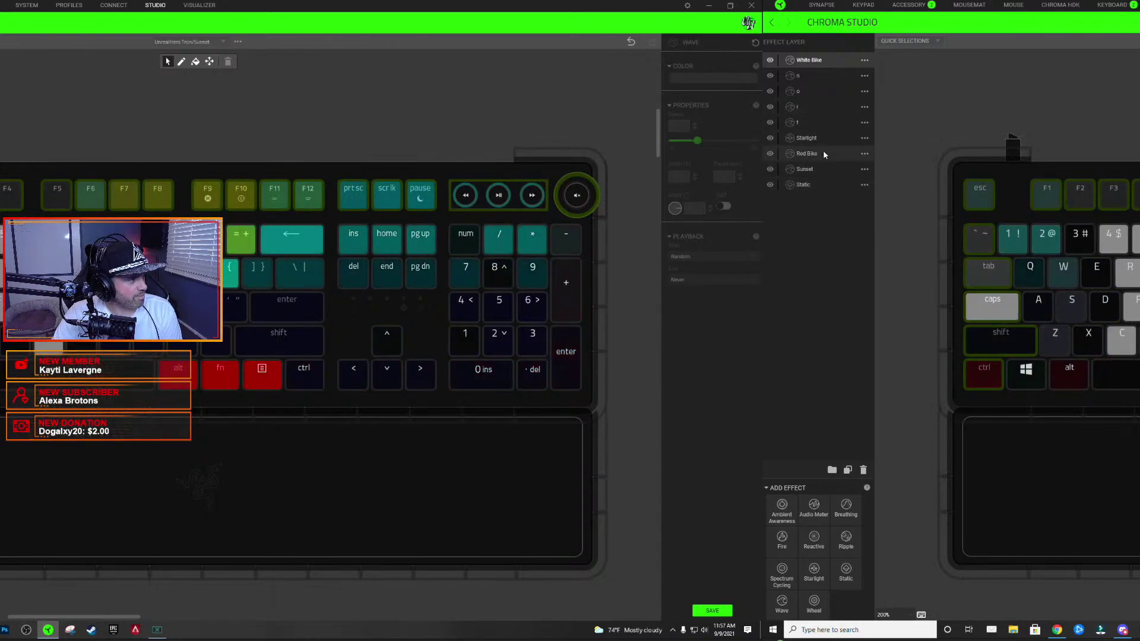
left_click_drag(823, 153, 824, 77)
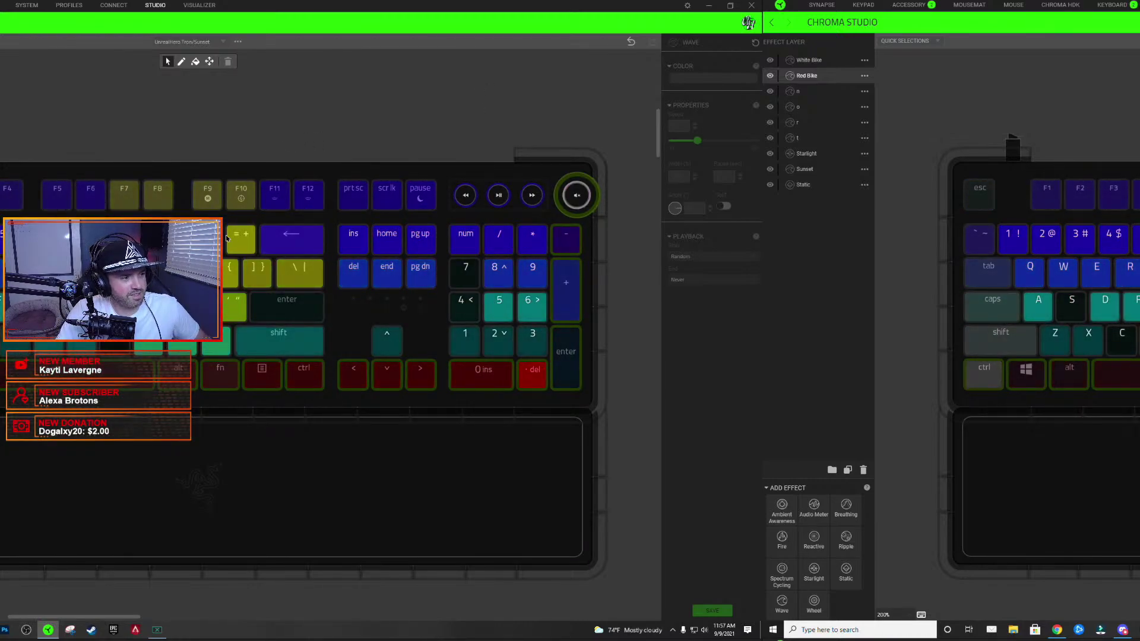
scroll(308, 128, "down", 3)
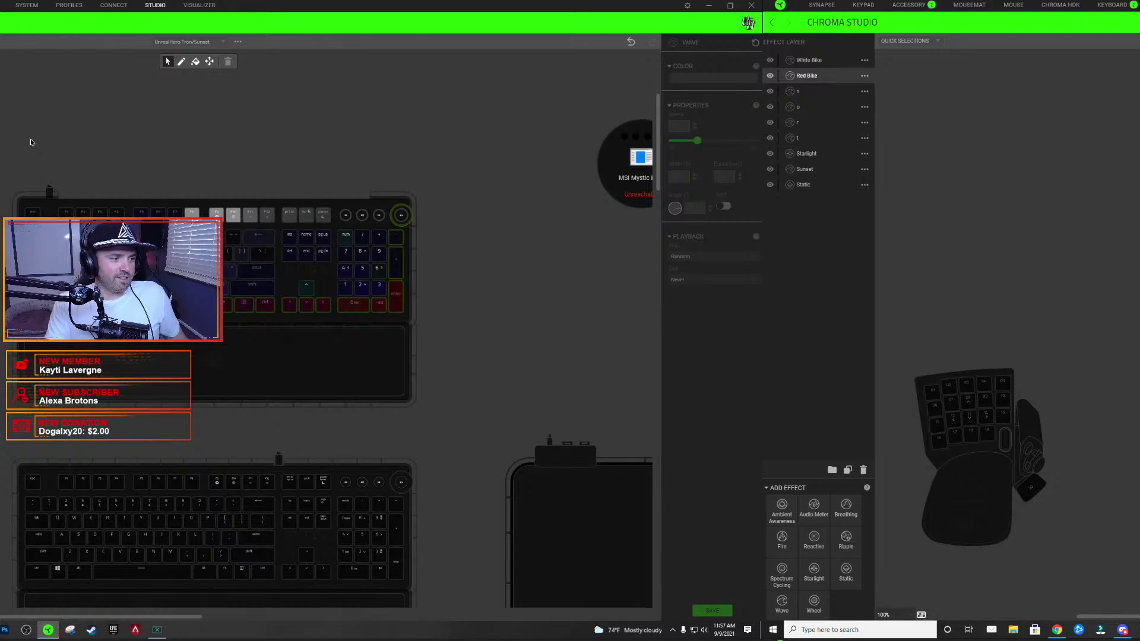
scroll(79, 505, "down", 1)
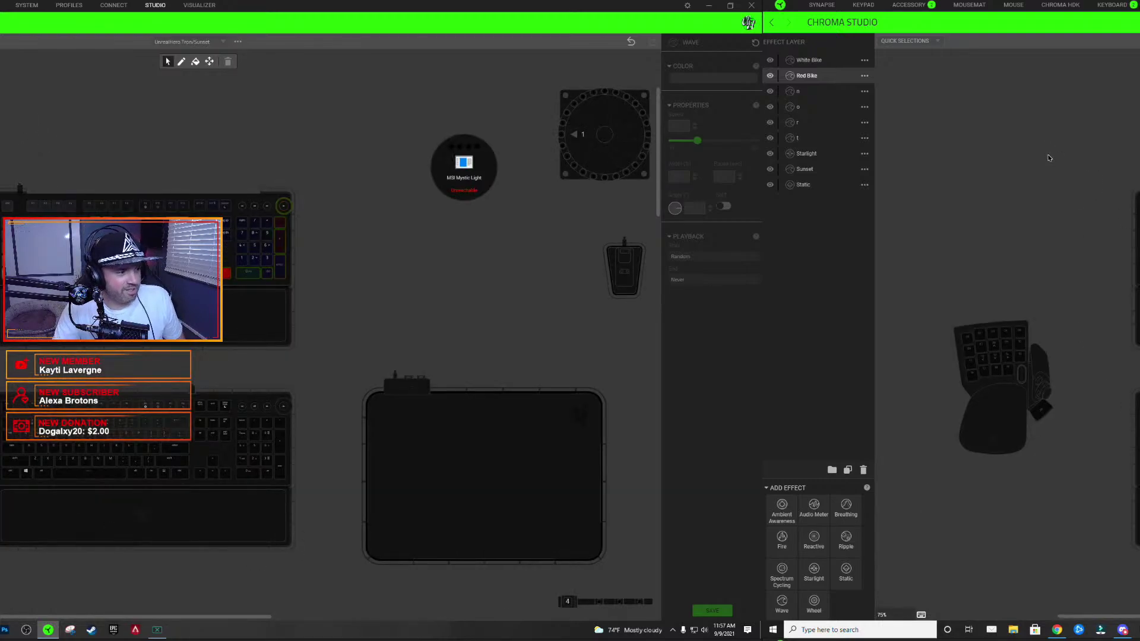
scroll(145, 383, "down", 1)
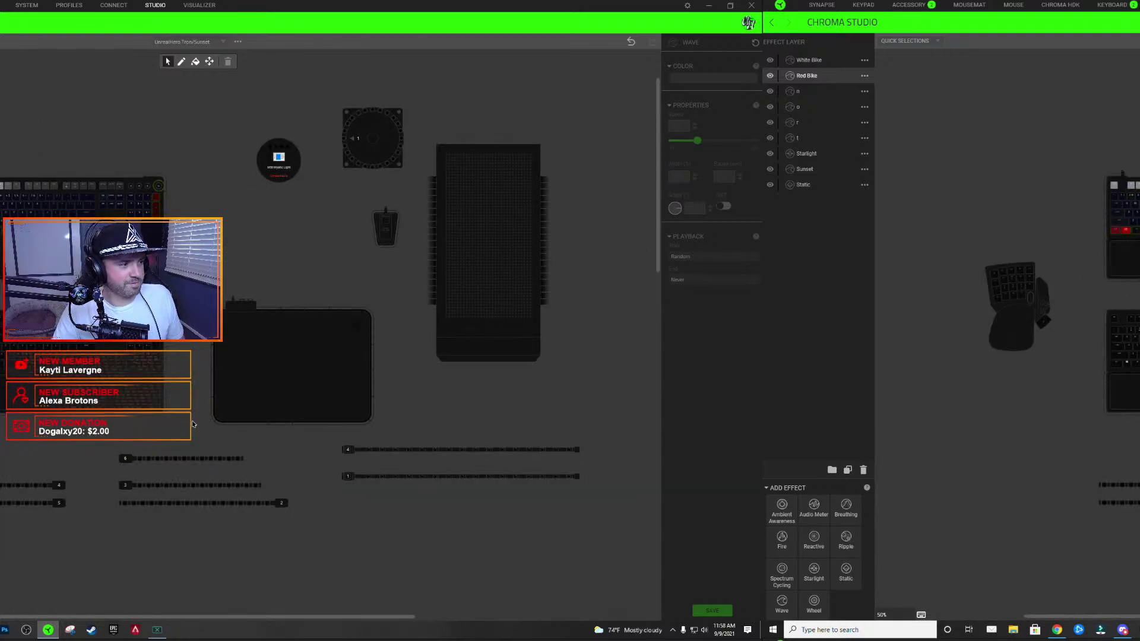
scroll(193, 423, "up", 1)
scroll(216, 414, "up", 2)
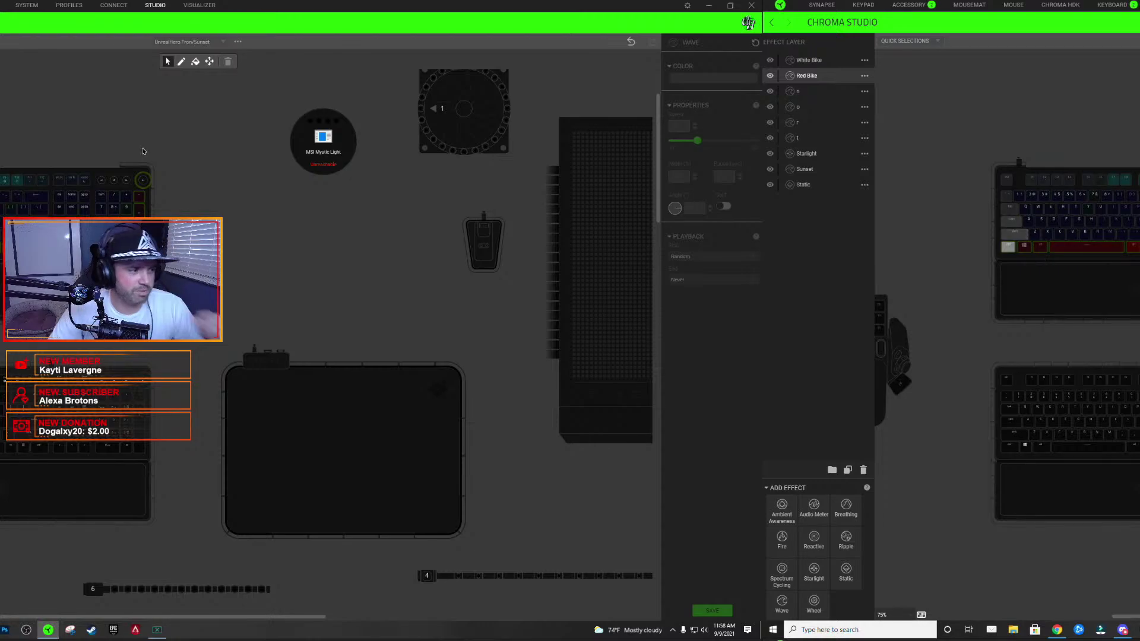
scroll(31, 458, "down", 2)
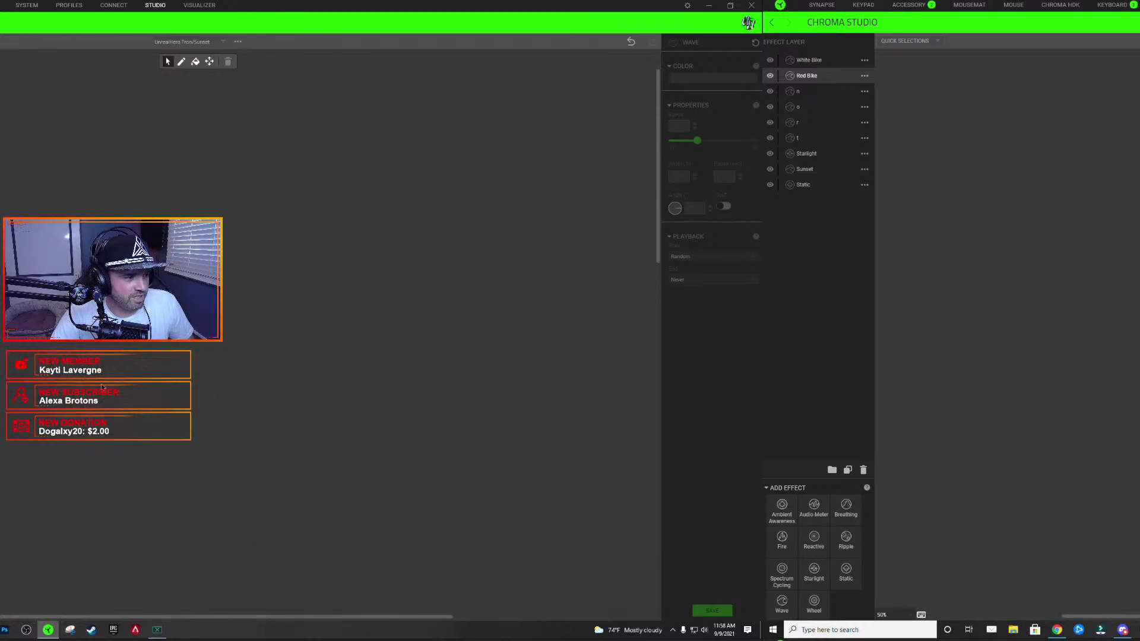
scroll(150, 448, "down", 2)
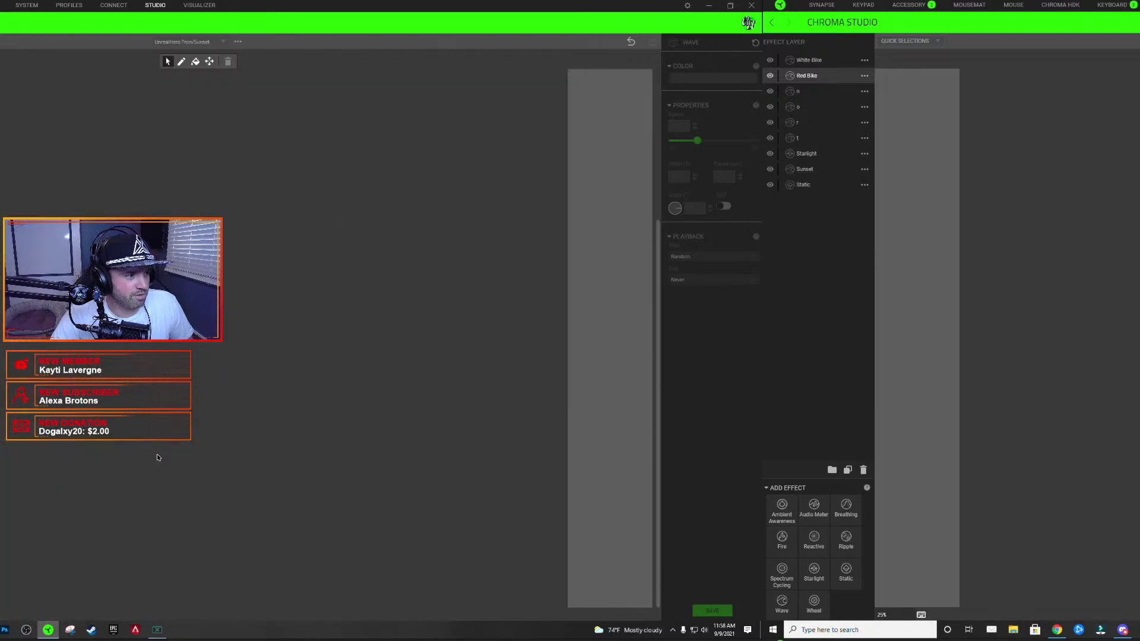
- Switch to the TrickorTreat effect and back to the Tron/Sunset effect
left_click(215, 43)
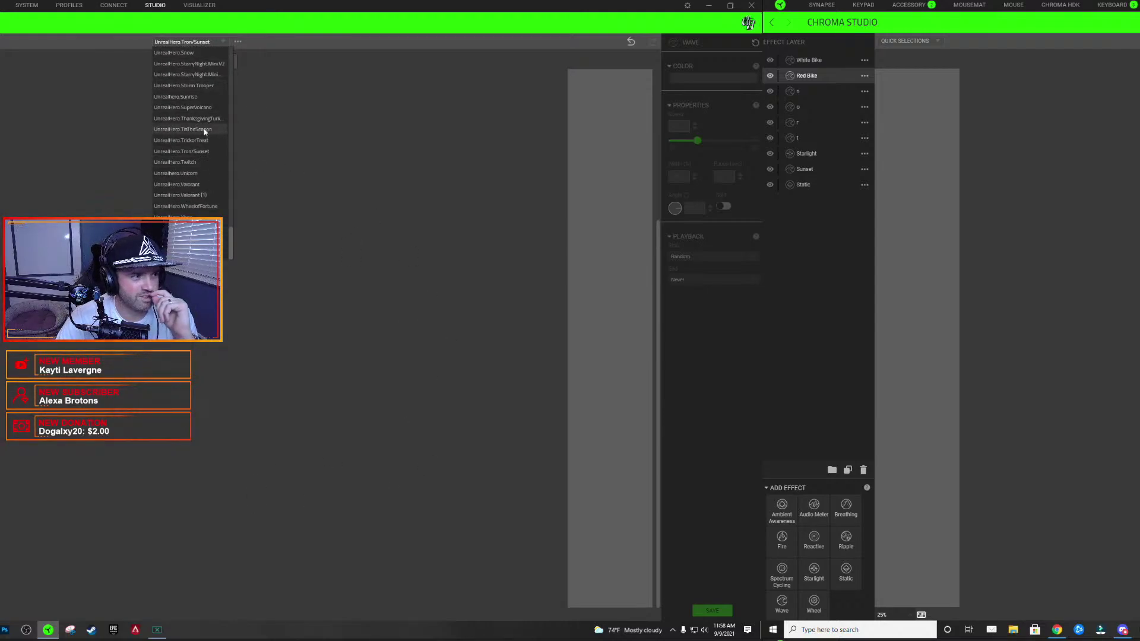
left_click(184, 152)
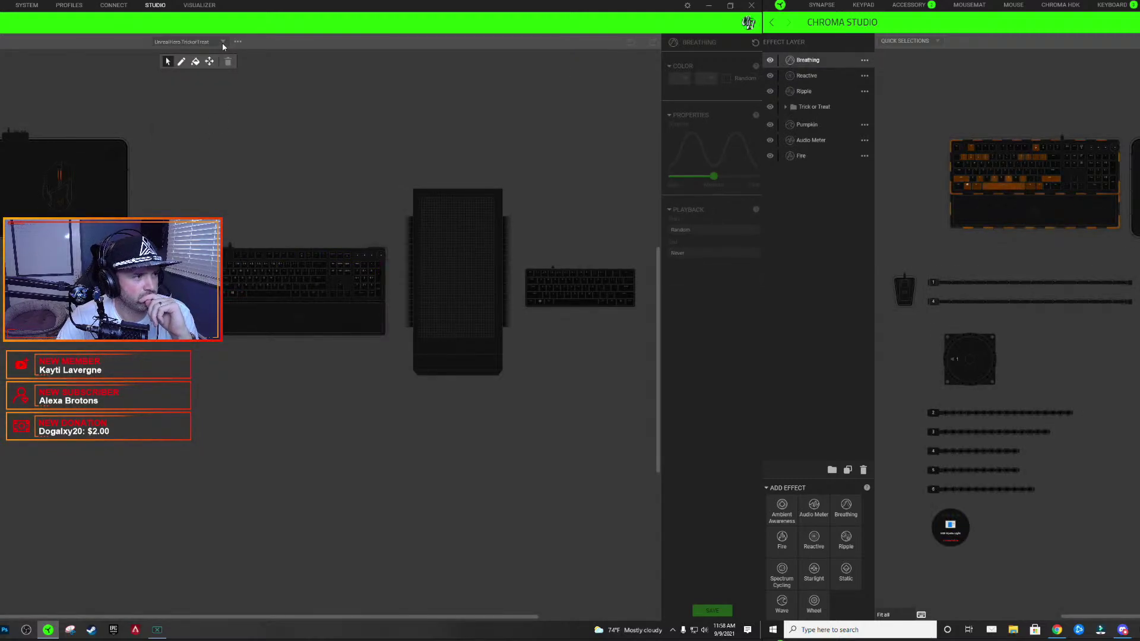
left_click(222, 43)
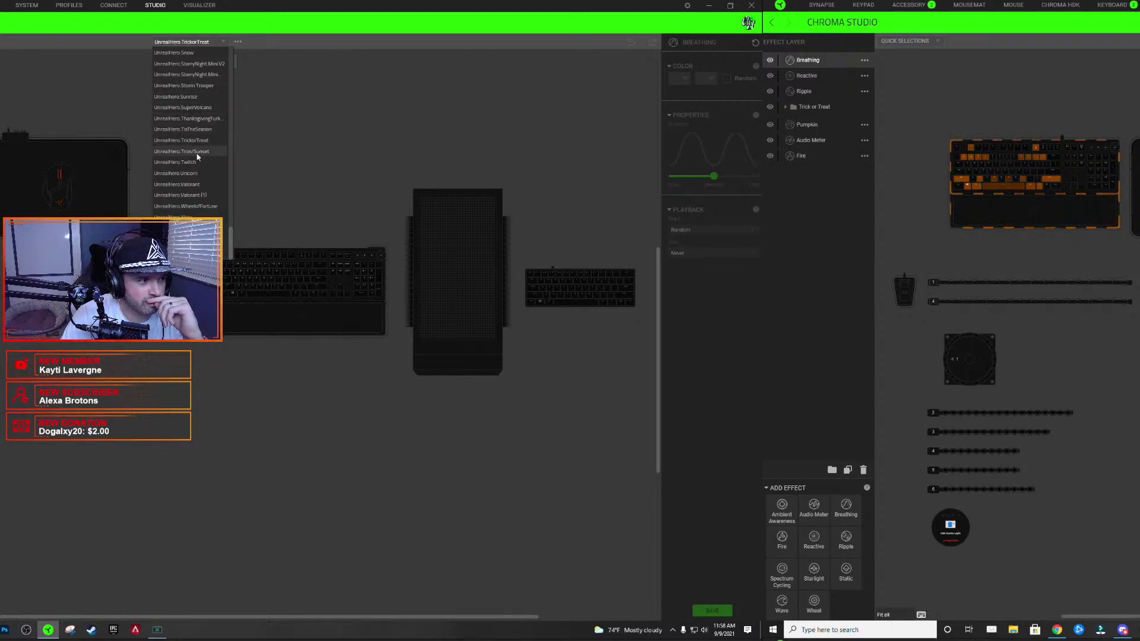
left_click(284, 140)
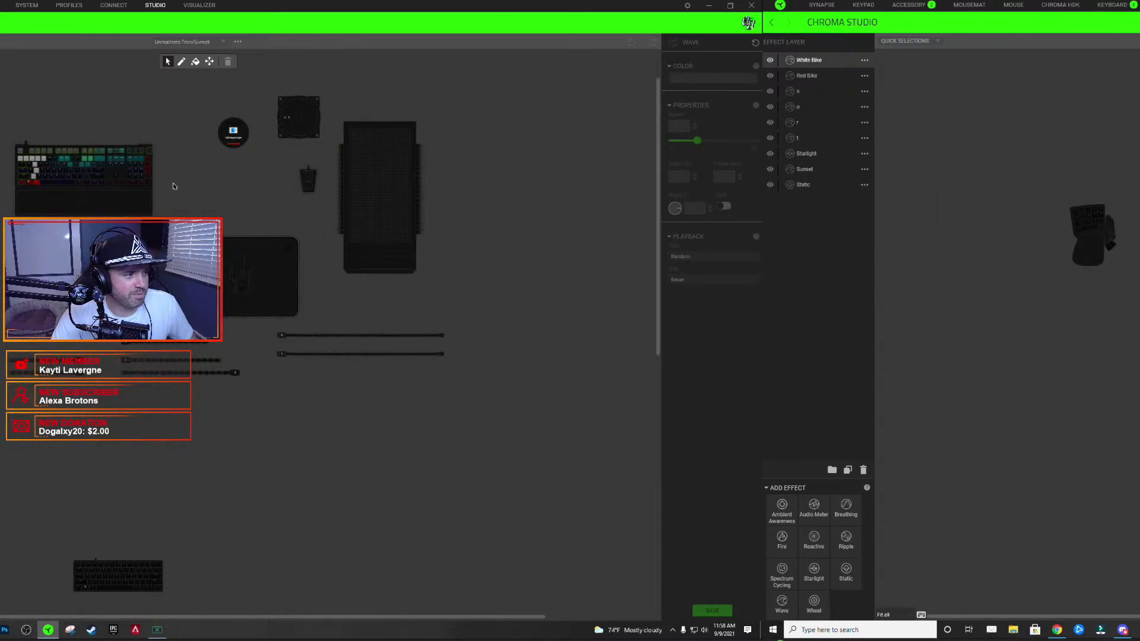
- Examine the bike and letter waves of the Tron/Sunset effect on the keyboard with the new layer order
scroll(173, 186, "up", 3)
scroll(295, 348, "up", 1)
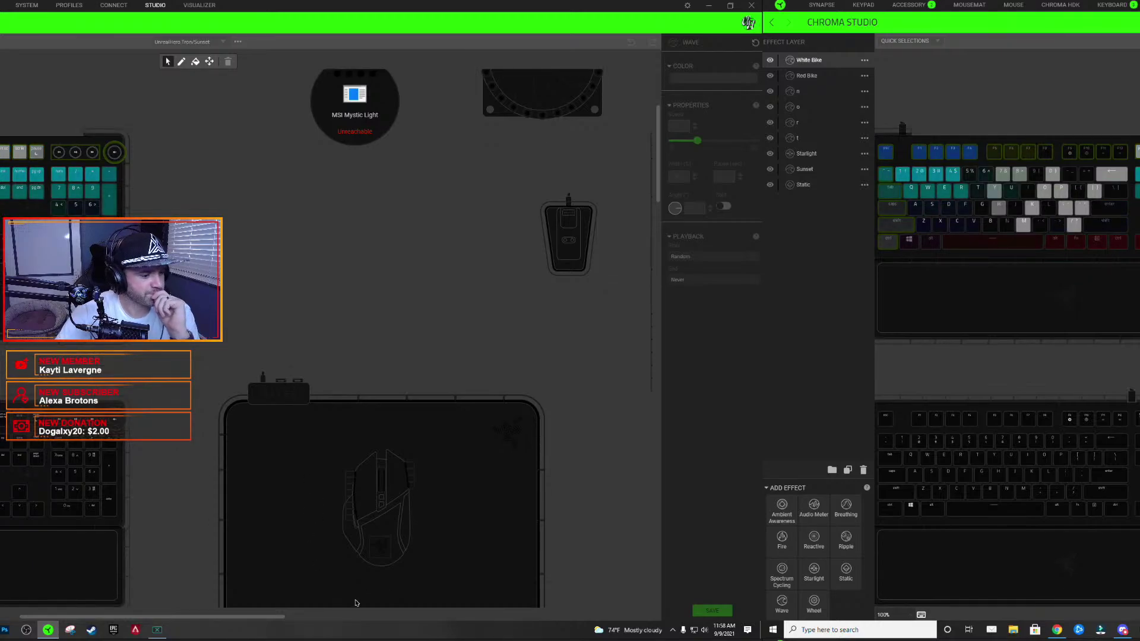
left_click_drag(274, 617, 257, 618)
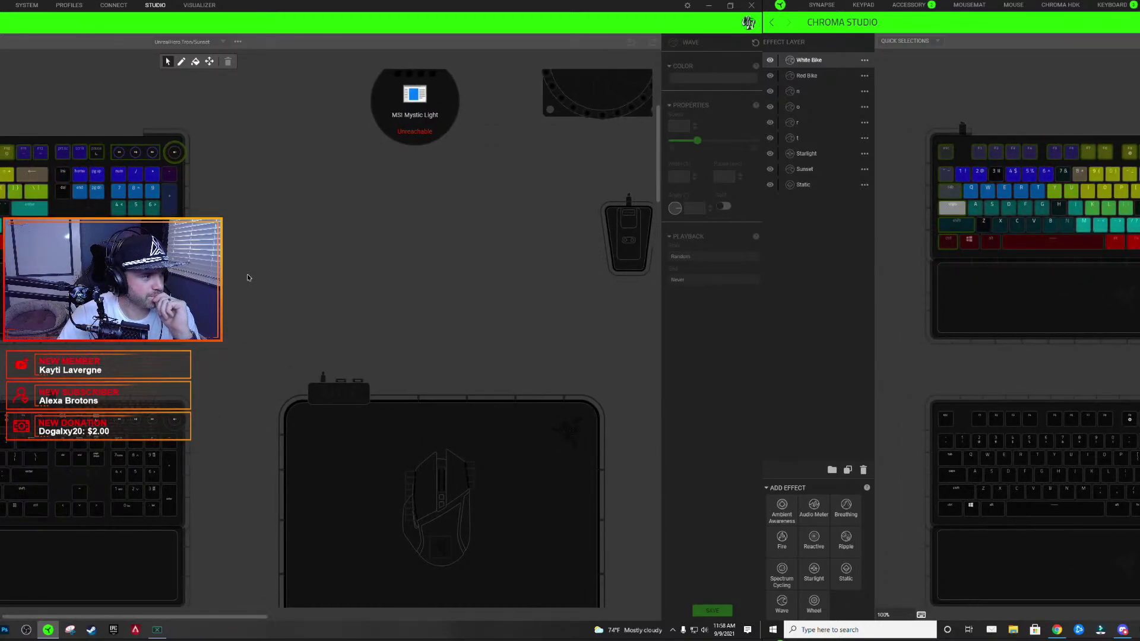
scroll(248, 277, "down", 1)
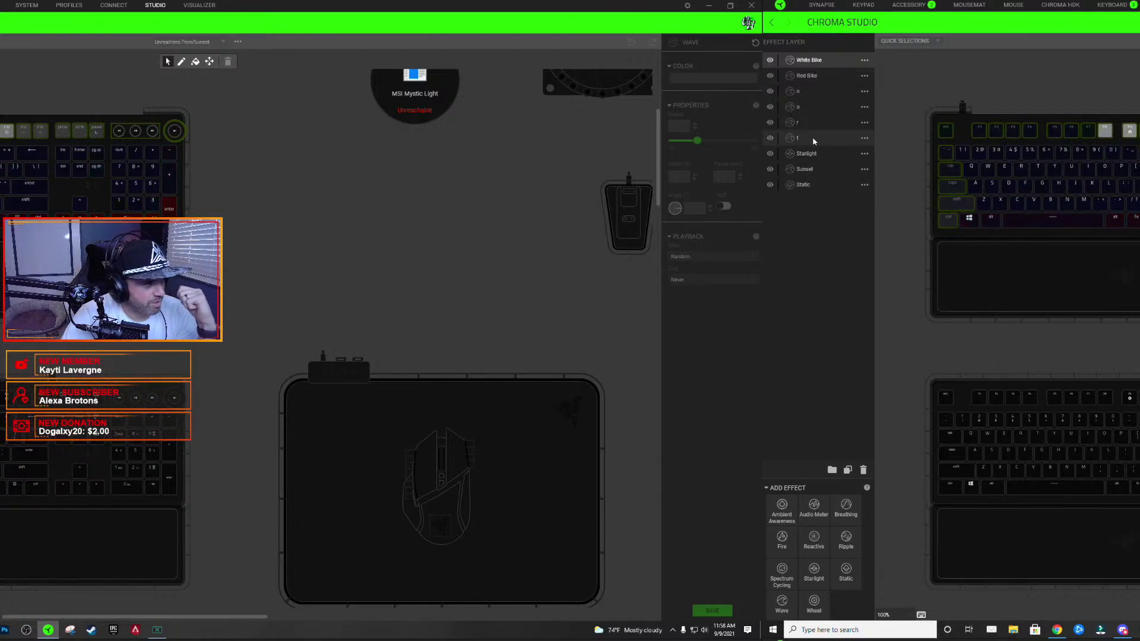
- Adjust the transparent stop in the t layer's wave gradient
left_click(796, 138)
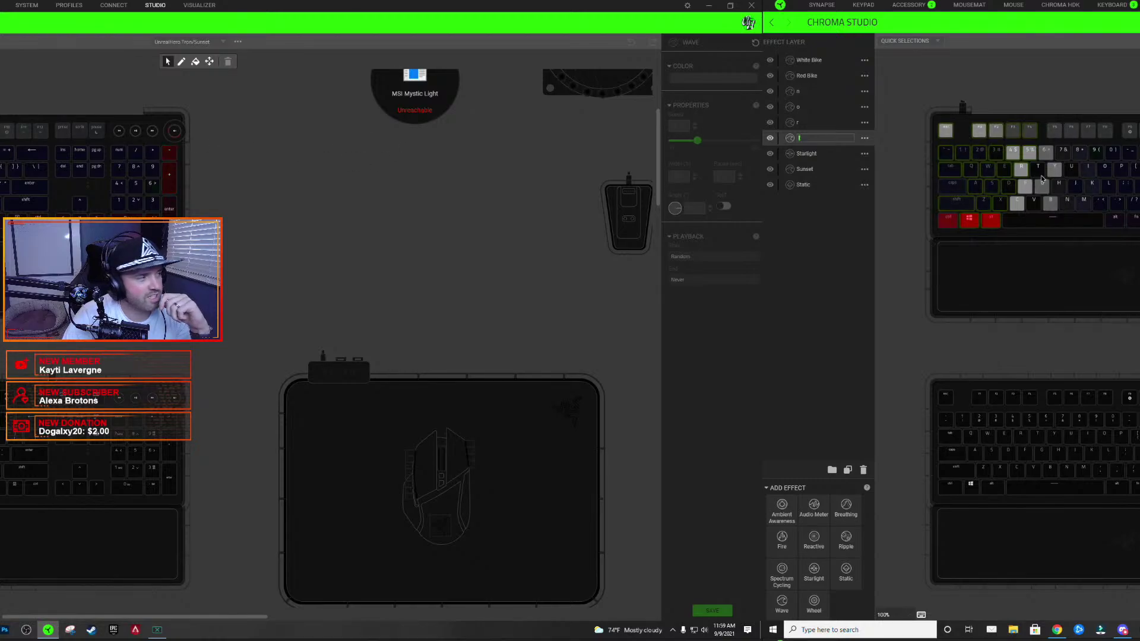
key("Return")
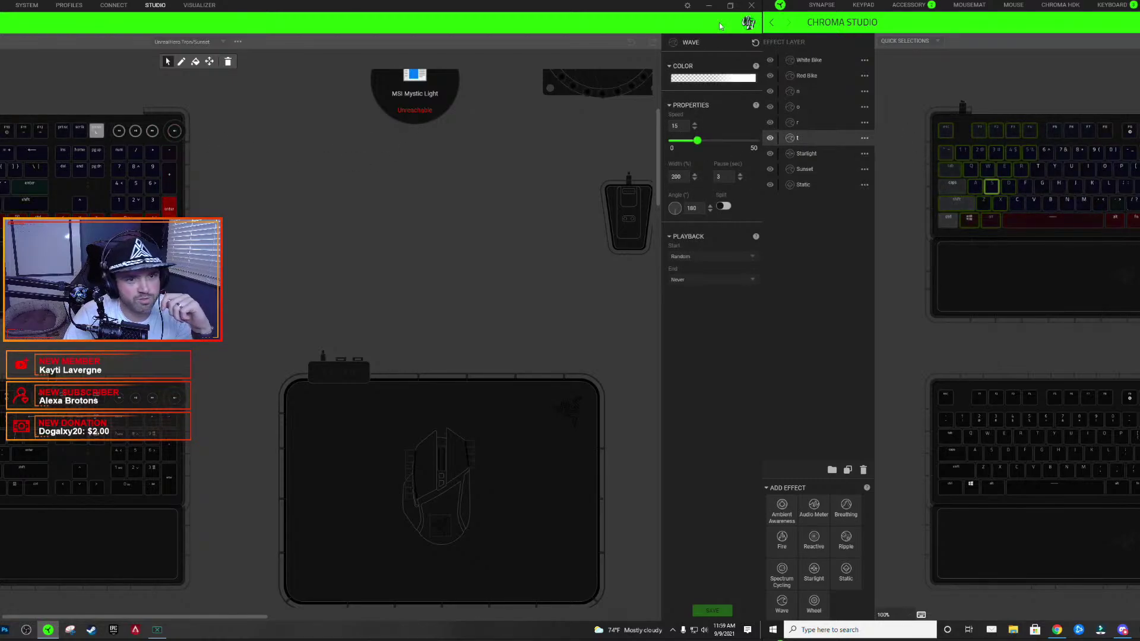
left_click(746, 78)
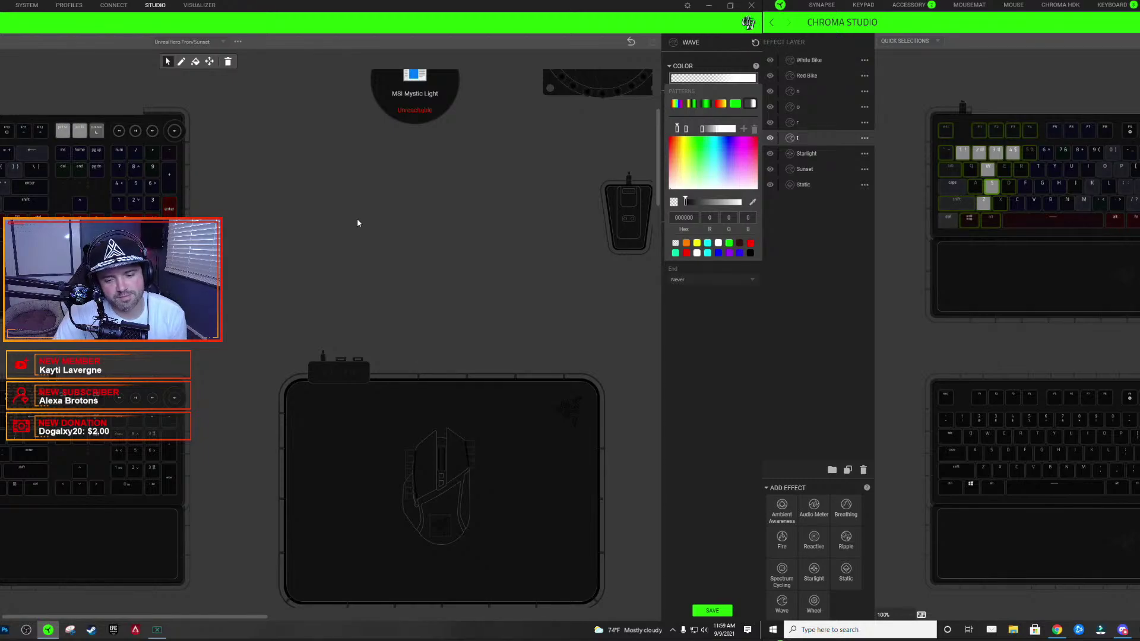
left_click(75, 100)
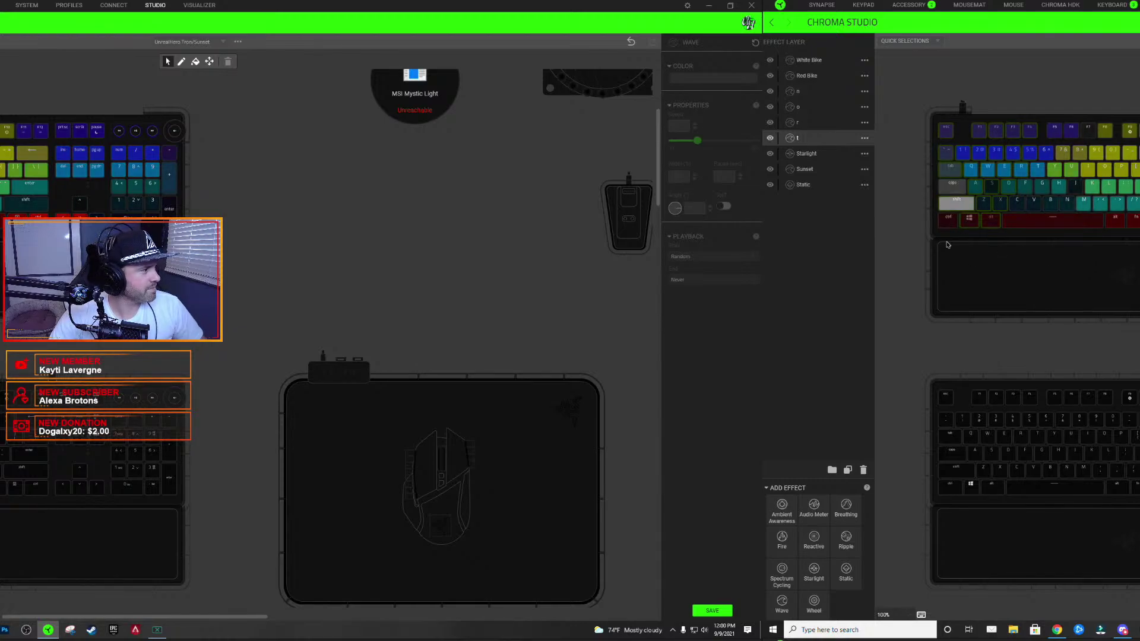
- Move the compact keyboard into the free space above the mouse mat, between the full-size keyboard and the mouse dock
scroll(290, 274, "down", 1)
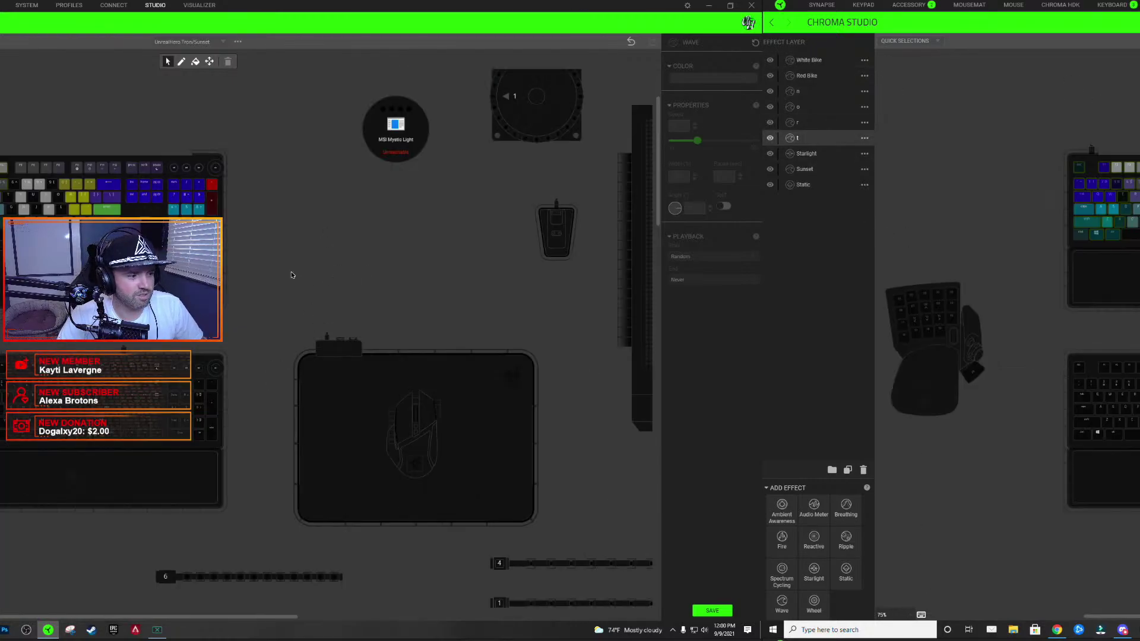
scroll(290, 274, "down", 2)
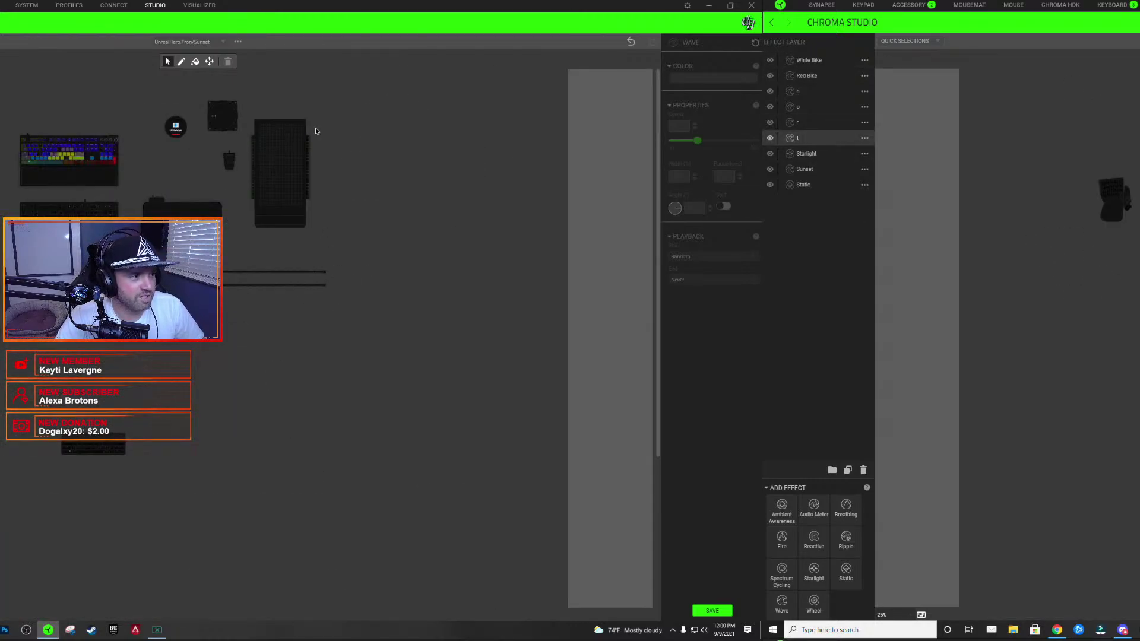
left_click_drag(120, 406, 99, 452)
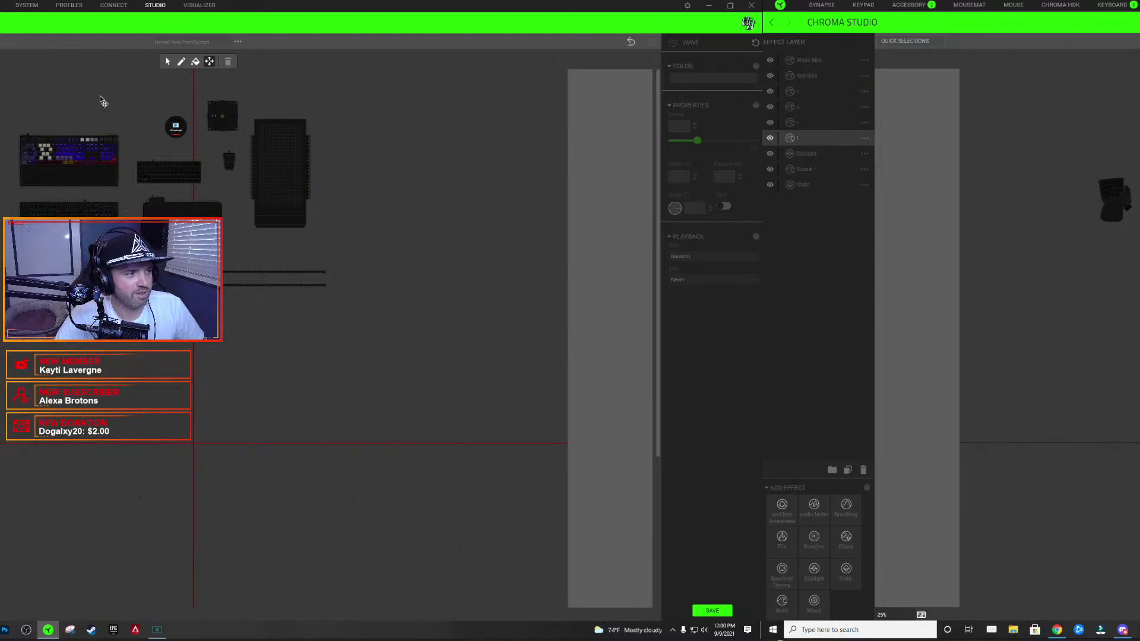
left_click_drag(201, 128, 202, 128)
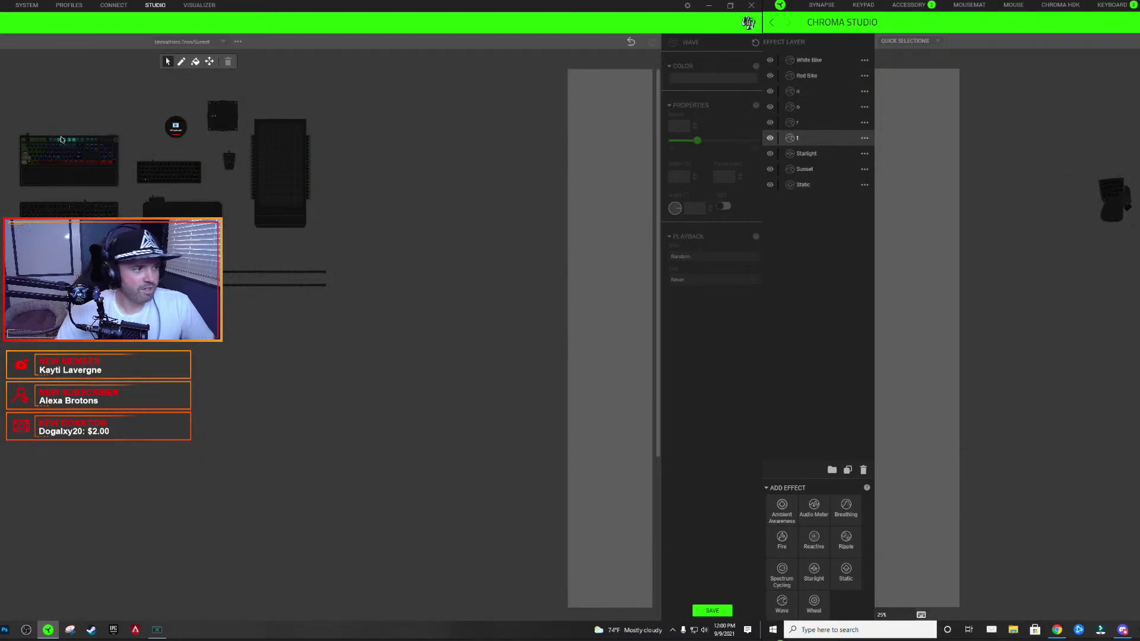
scroll(69, 213, "up", 2)
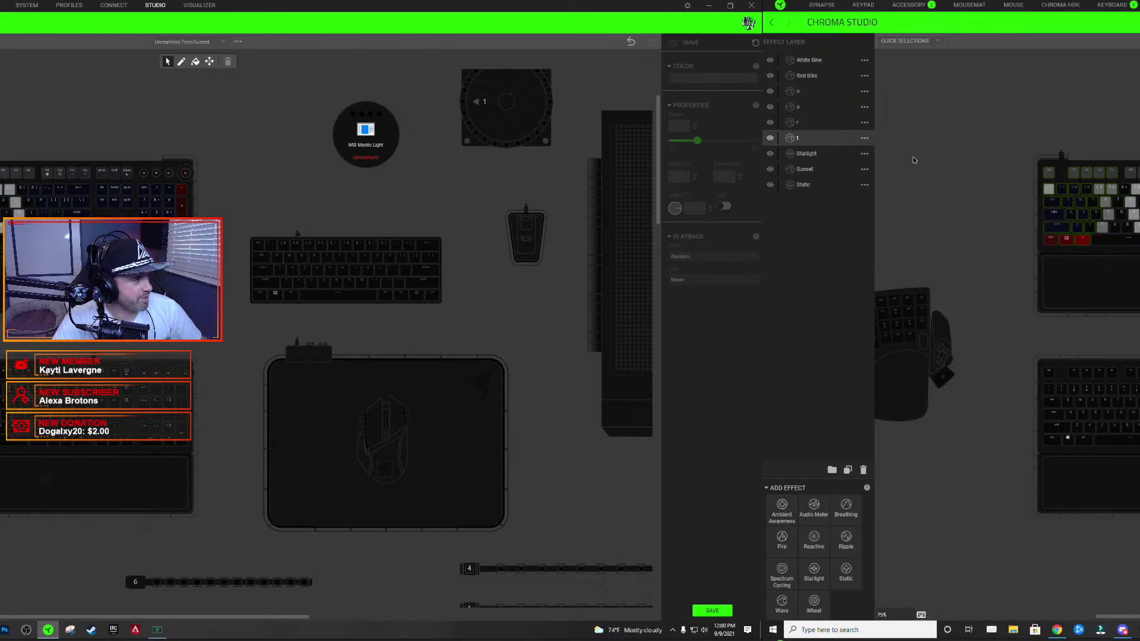
- Apply the Static layer's 00001A colour to every device in the layout
left_click(819, 185)
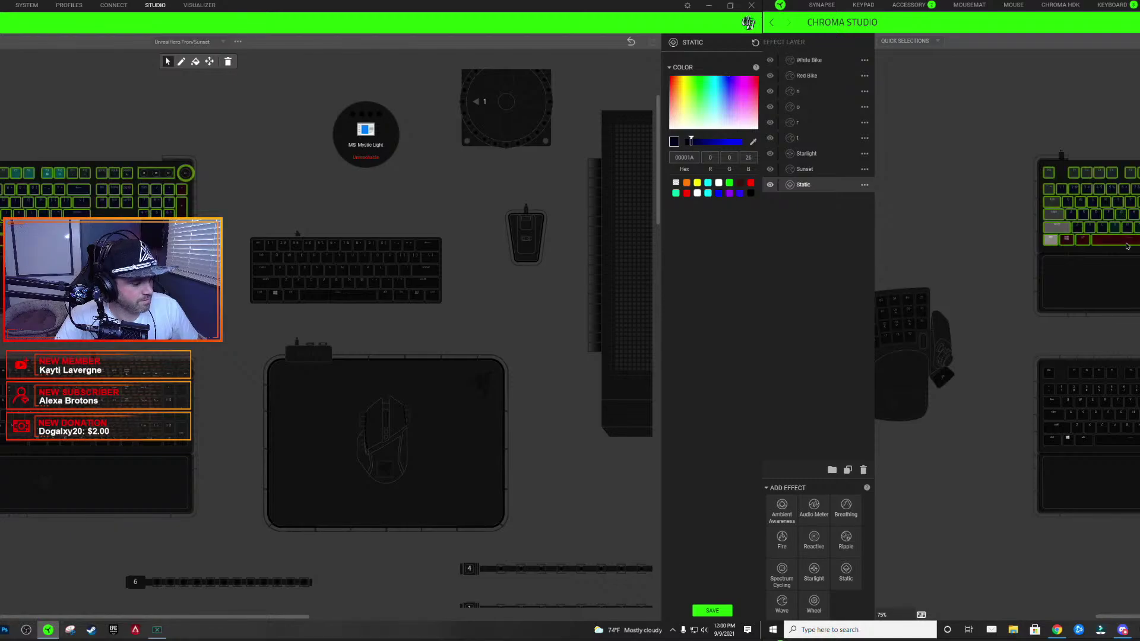
scroll(1013, 262, "down", 1)
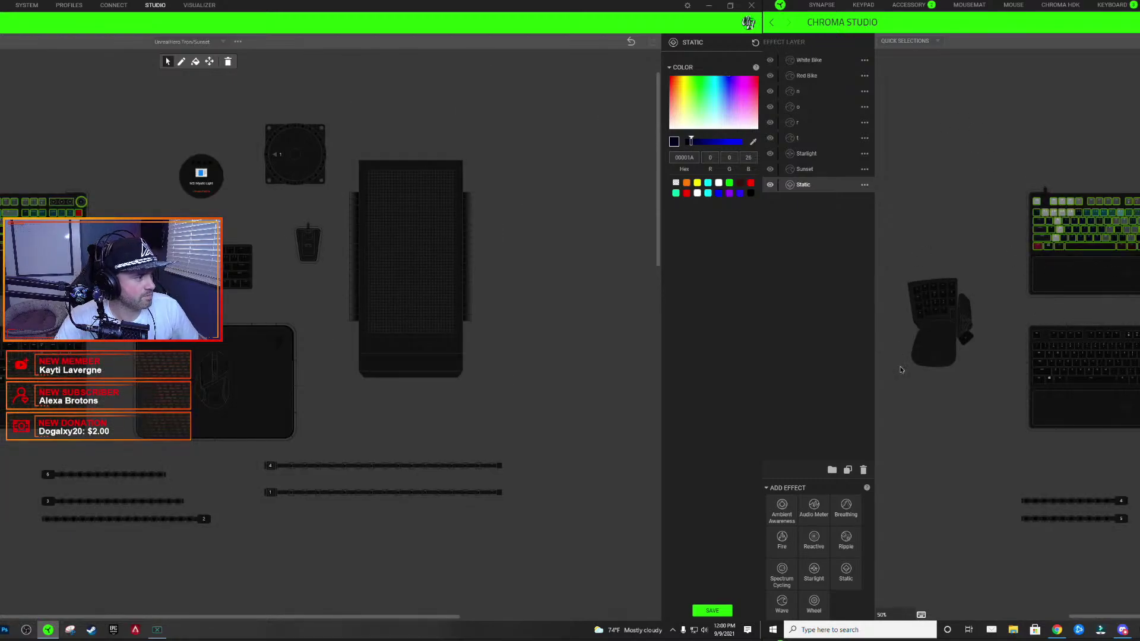
key("ctrl+a")
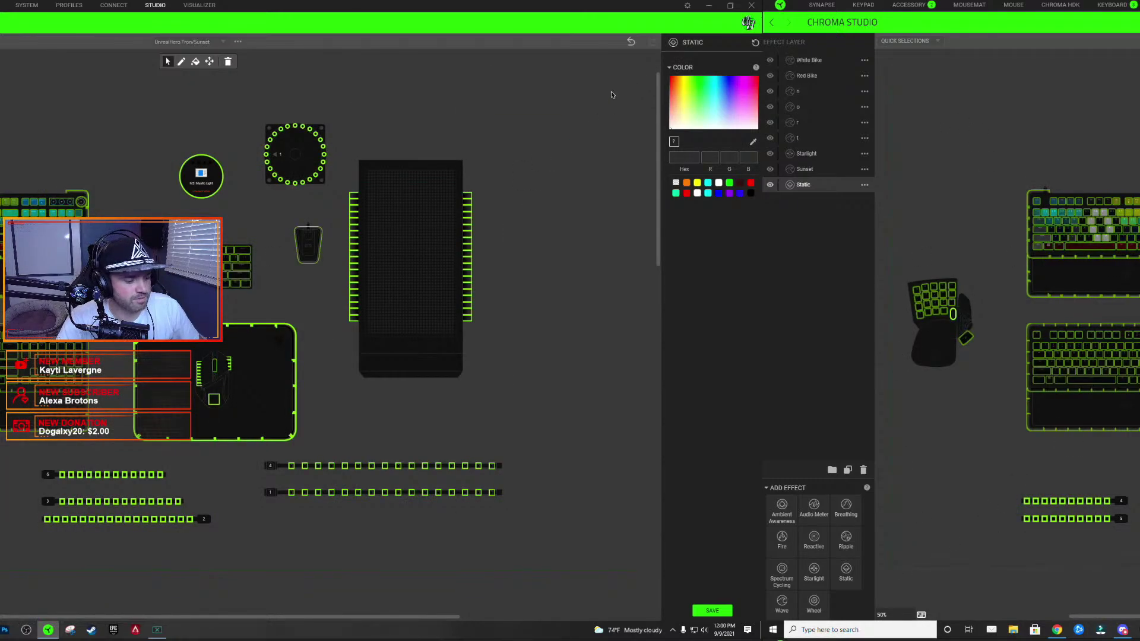
- On the Sunset layer, set up the compact keyboard's central key block and space bar with the wave at speed 3, width 400% and angle 180°
key("Up")
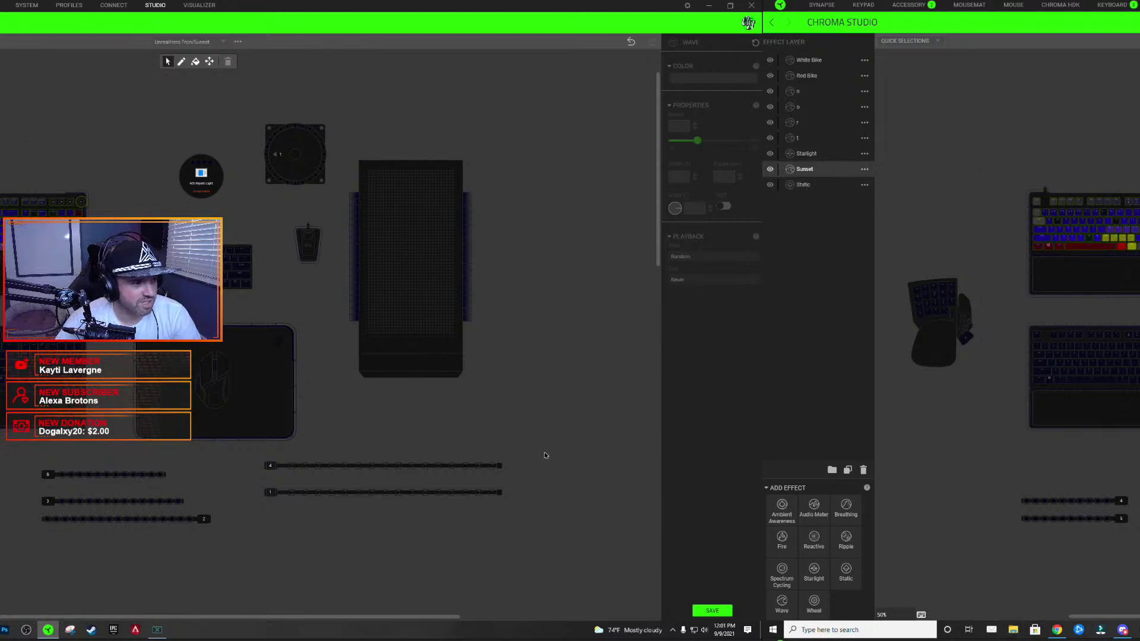
left_click(823, 173)
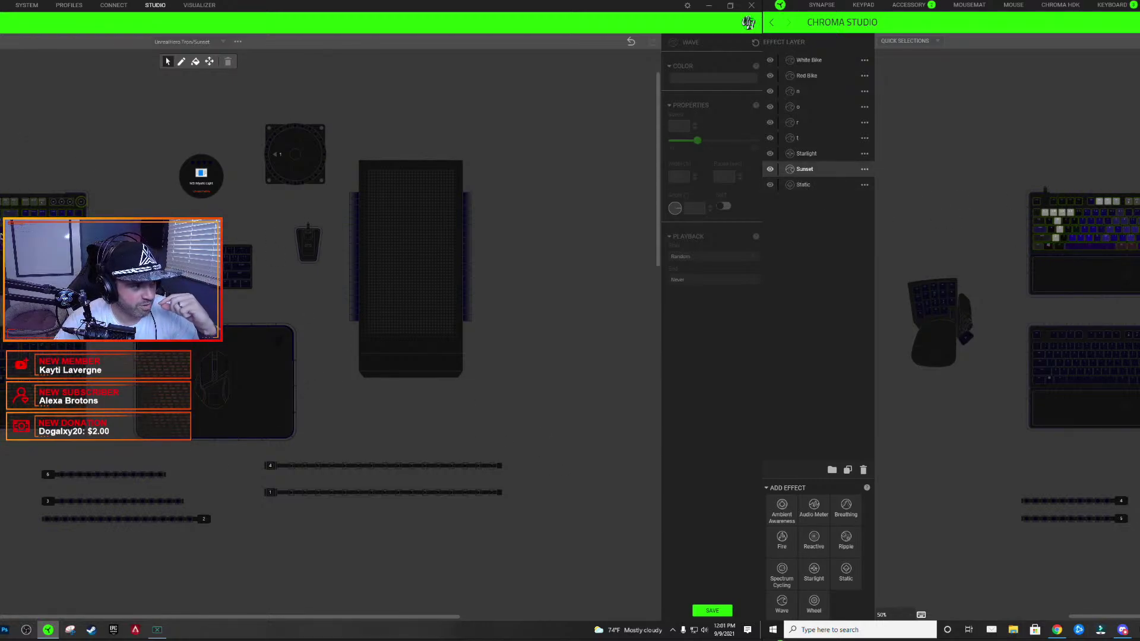
left_click(75, 190)
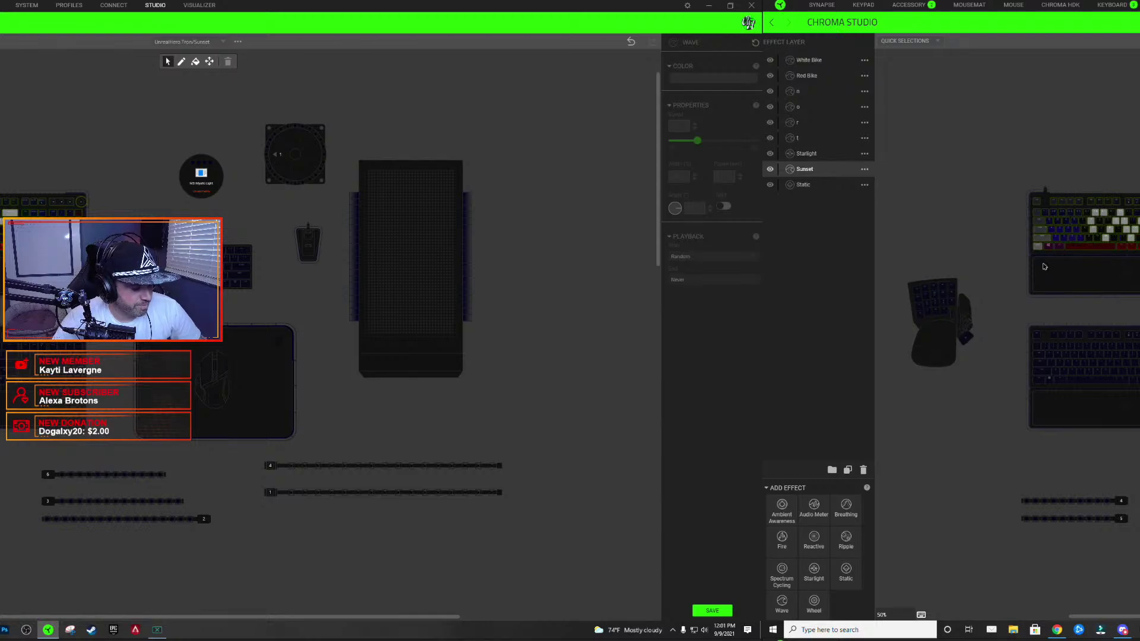
scroll(989, 261, "up", 1)
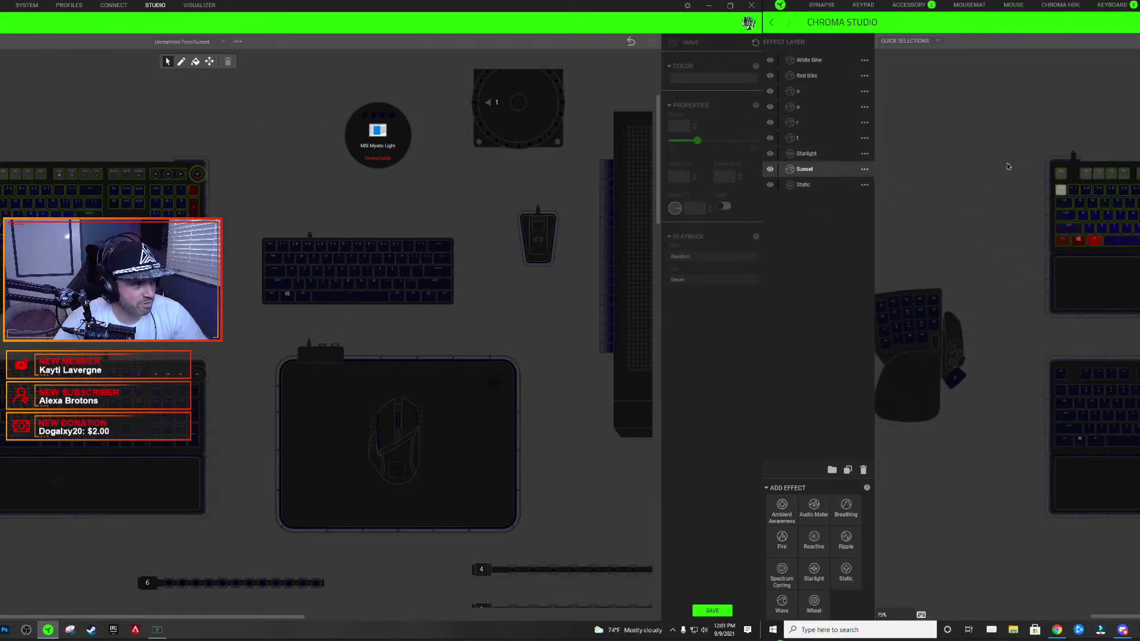
scroll(1016, 152, "up", 1)
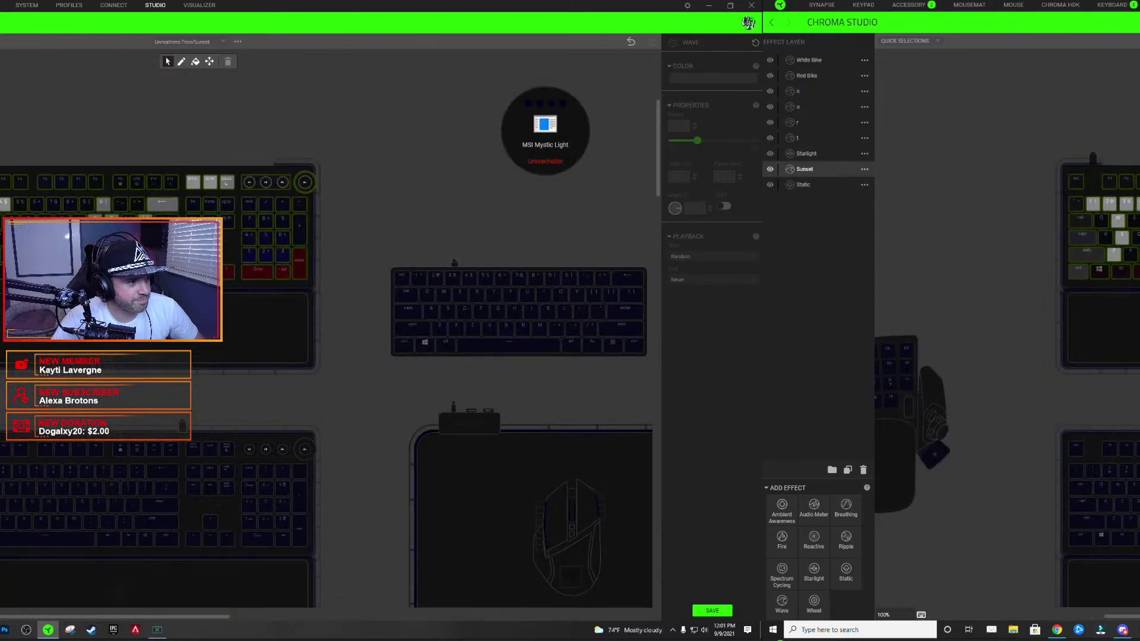
scroll(287, 296, "down", 1)
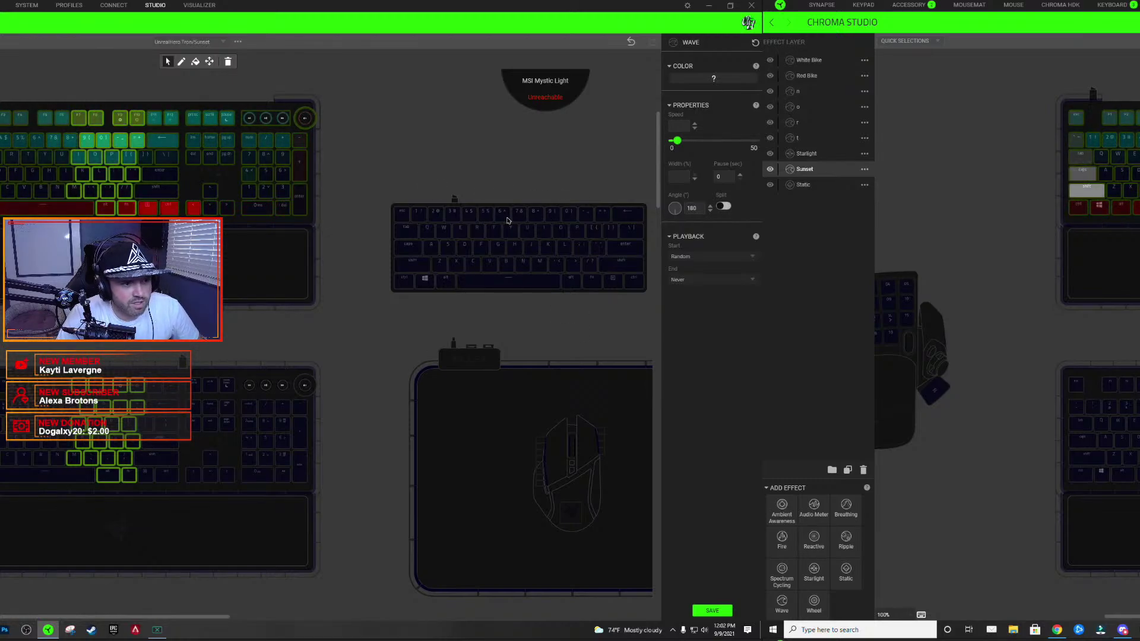
mouse_move(490, 219)
left_mouse_down()
mouse_move(538, 220)
mouse_move(523, 262)
left_mouse_up()
left_click(508, 281)
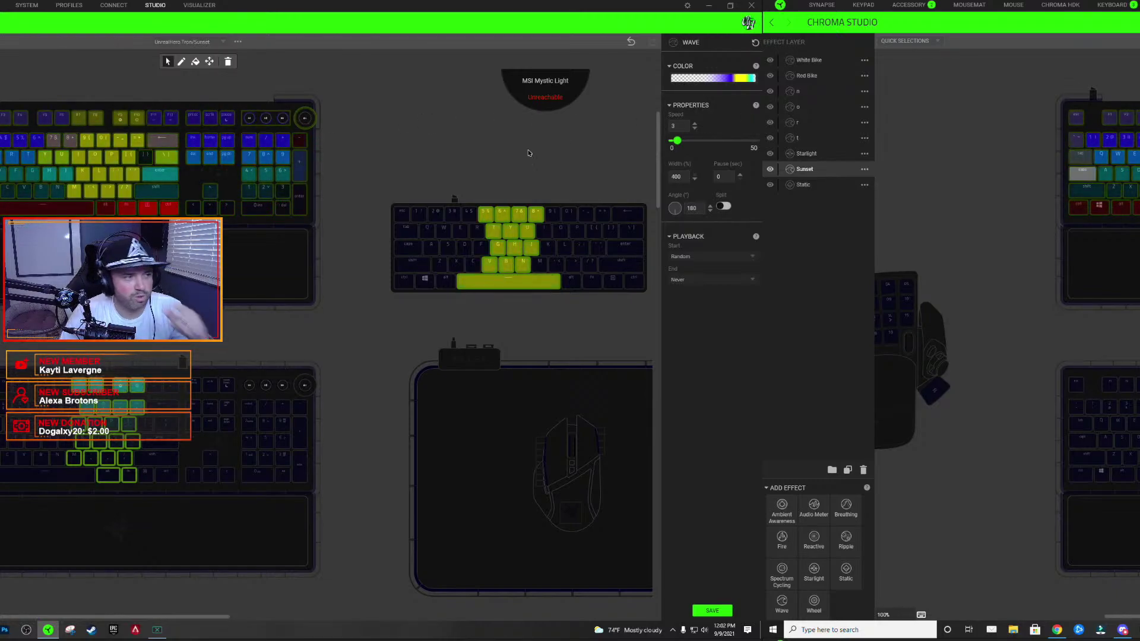
- Offset the first Sunset gradient stop for the compact keyboard's space bar and the central keys above it
left_click(717, 77)
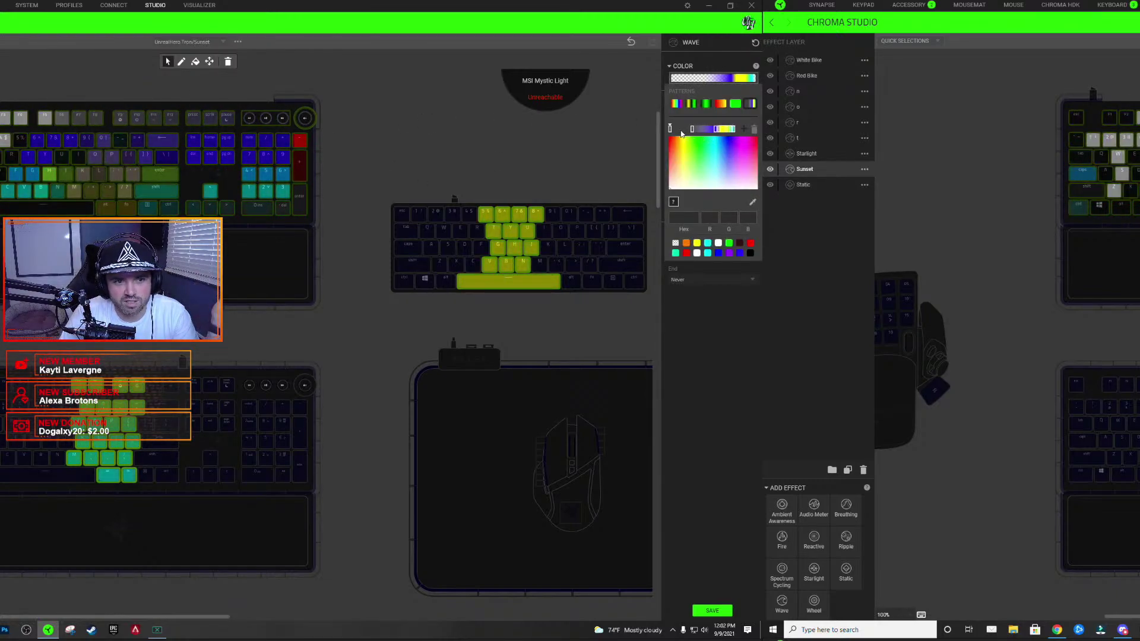
left_click(484, 284)
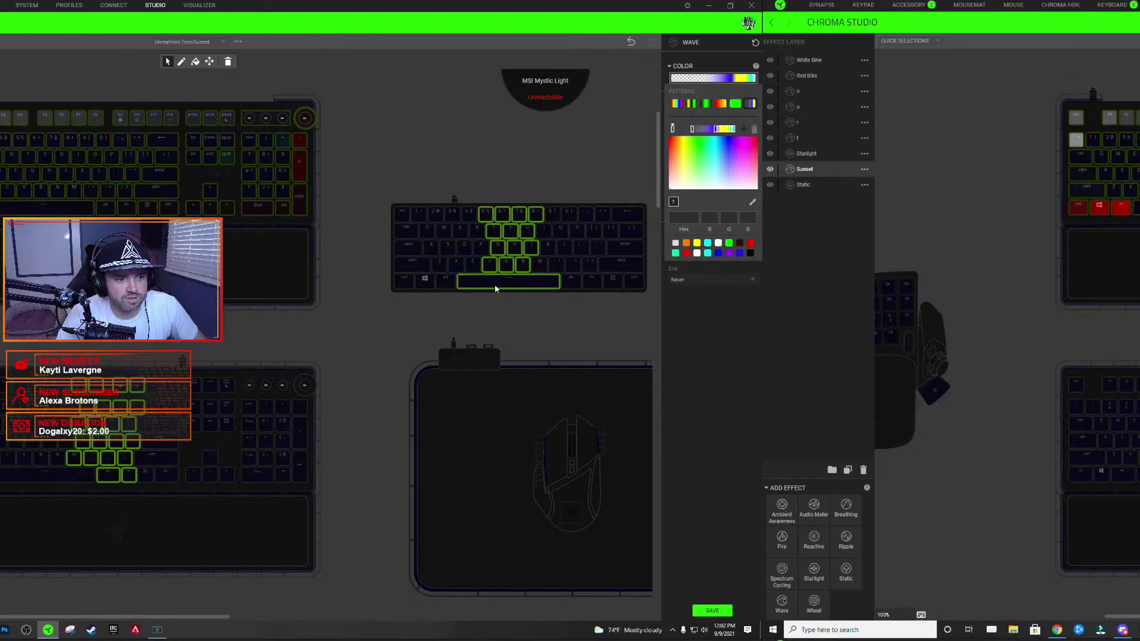
mouse_move(494, 270)
left_mouse_down()
mouse_move(522, 266)
mouse_move(494, 233)
mouse_move(518, 227)
left_mouse_up()
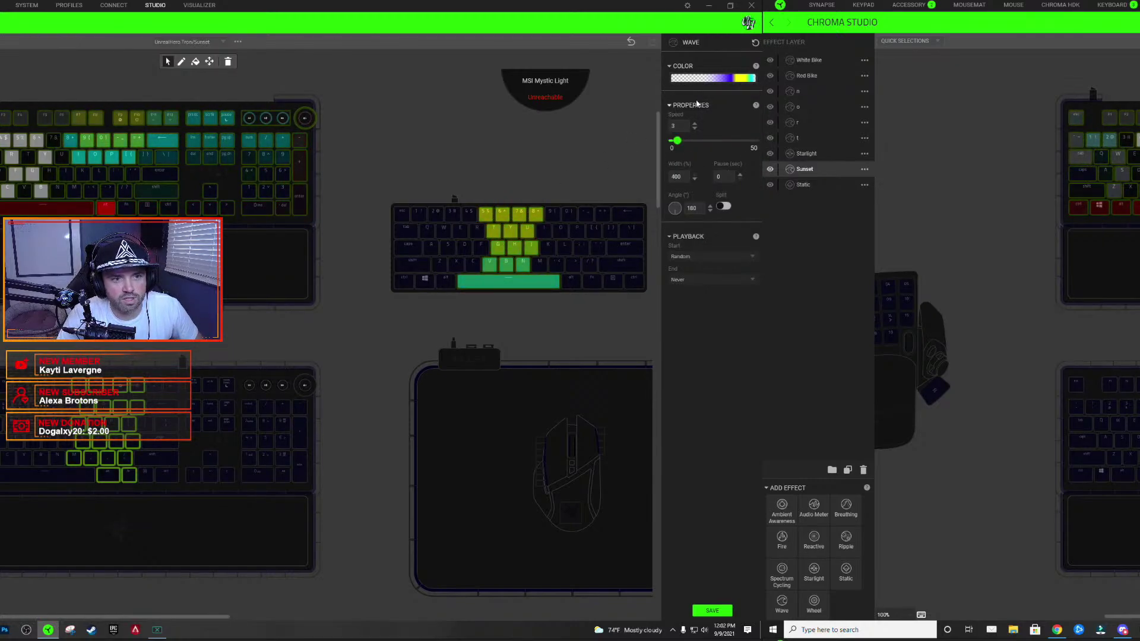
left_click(712, 77)
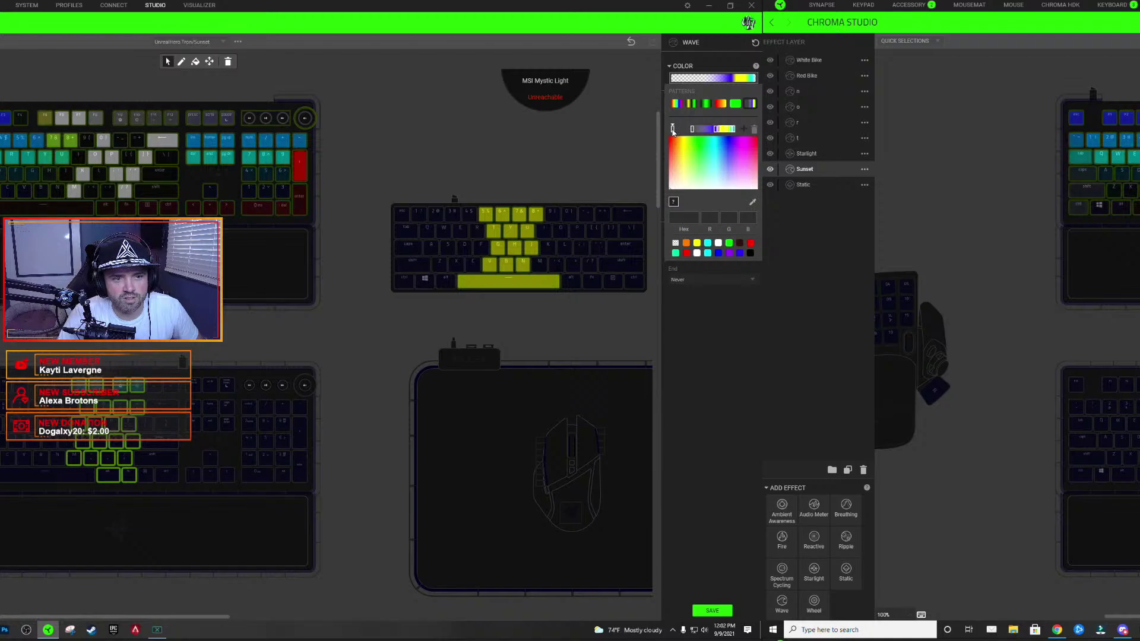
left_click(457, 138)
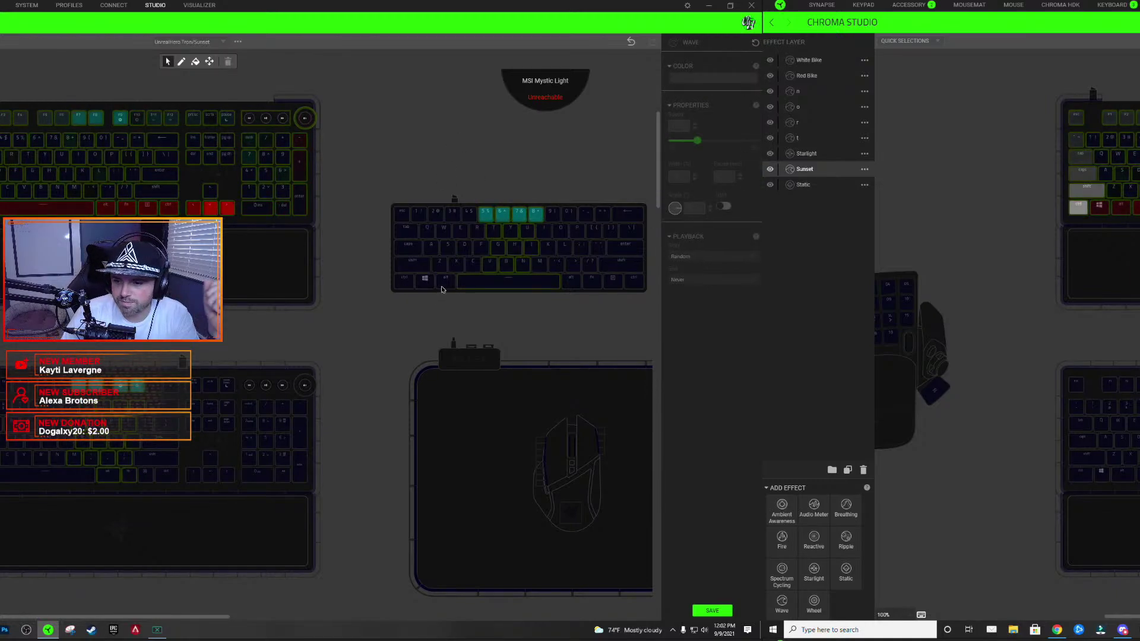
- Widen the Sunset wave to the keys flanking the compact keyboard's central block and offset their first gradient stop row by row
mouse_move(441, 289)
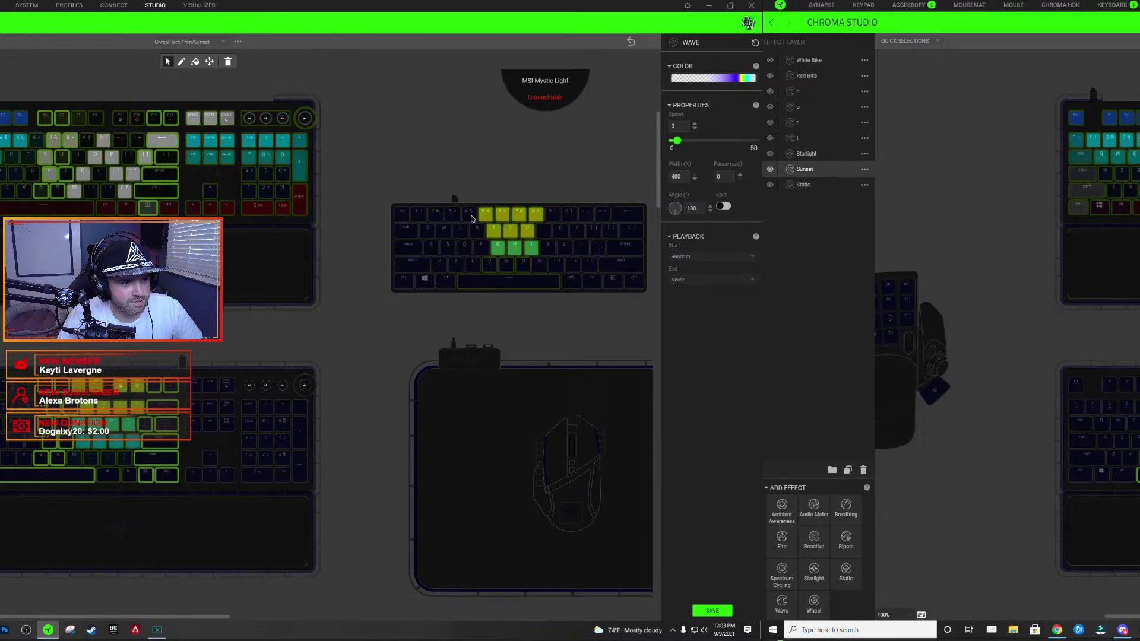
mouse_move(471, 218)
left_mouse_down()
mouse_move(457, 250)
mouse_move(477, 267)
mouse_move(551, 256)
mouse_move(552, 212)
left_mouse_up()
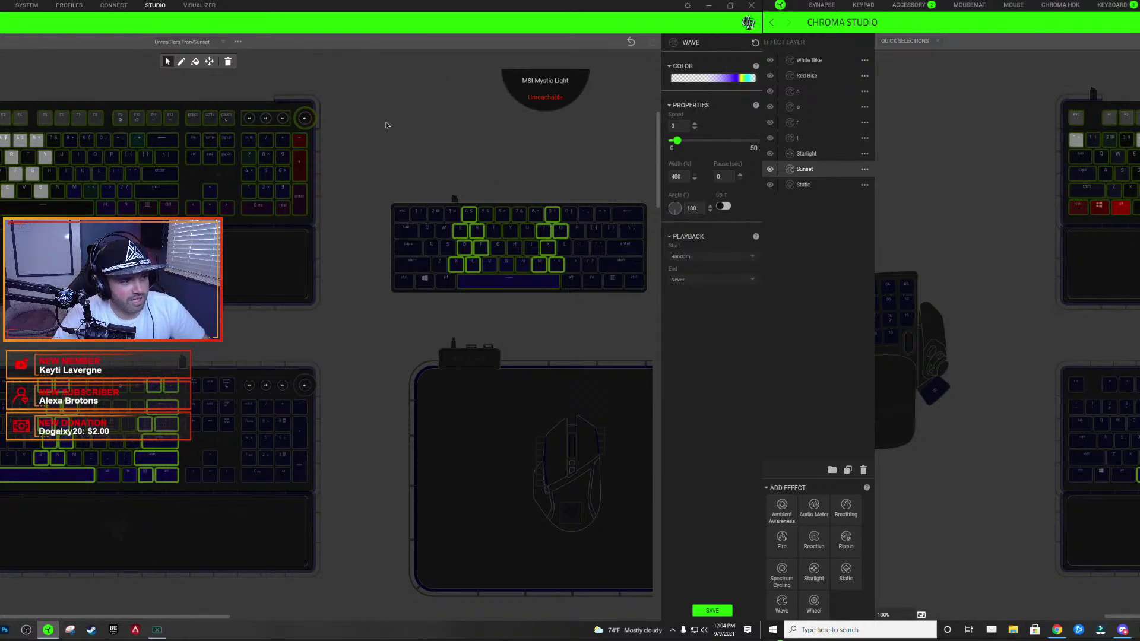
left_click(705, 79)
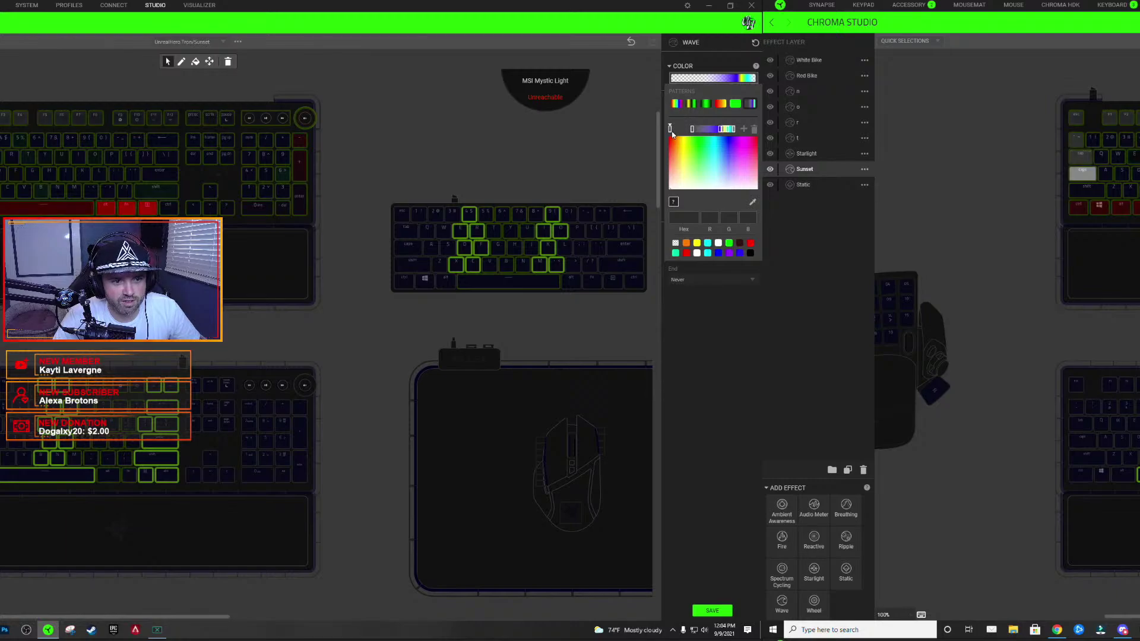
left_click(474, 265)
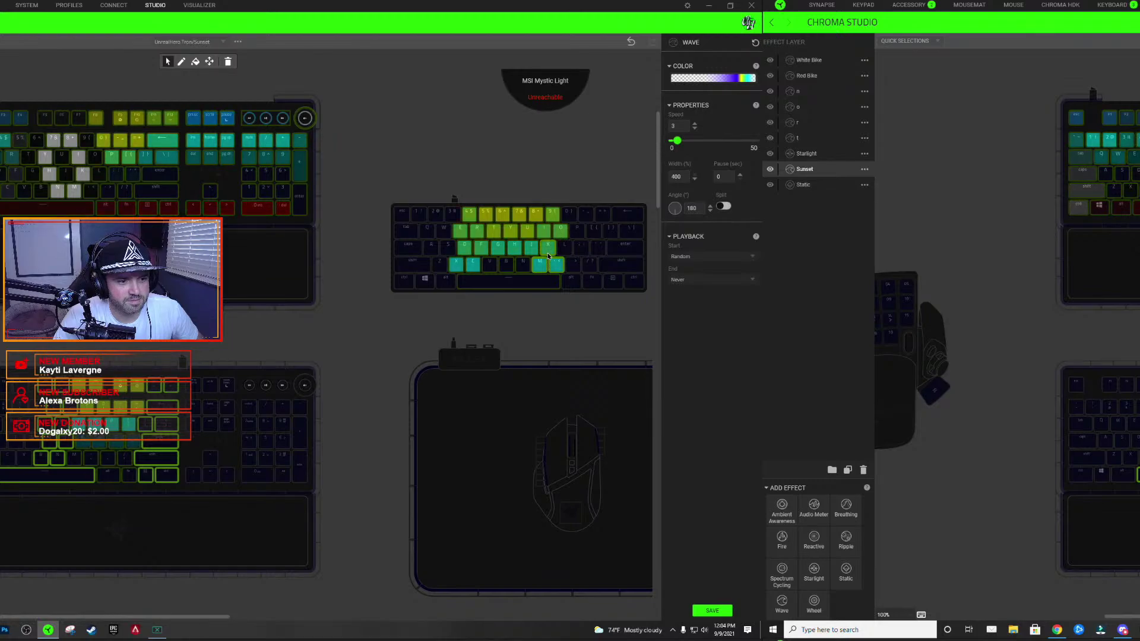
left_click(697, 78)
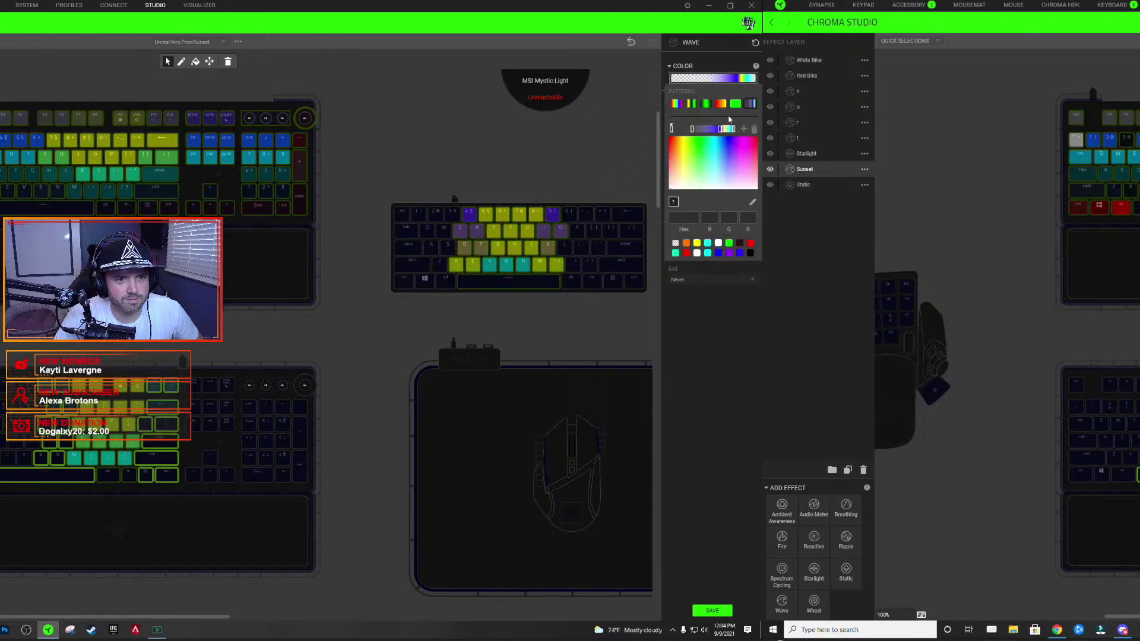
left_click(358, 327)
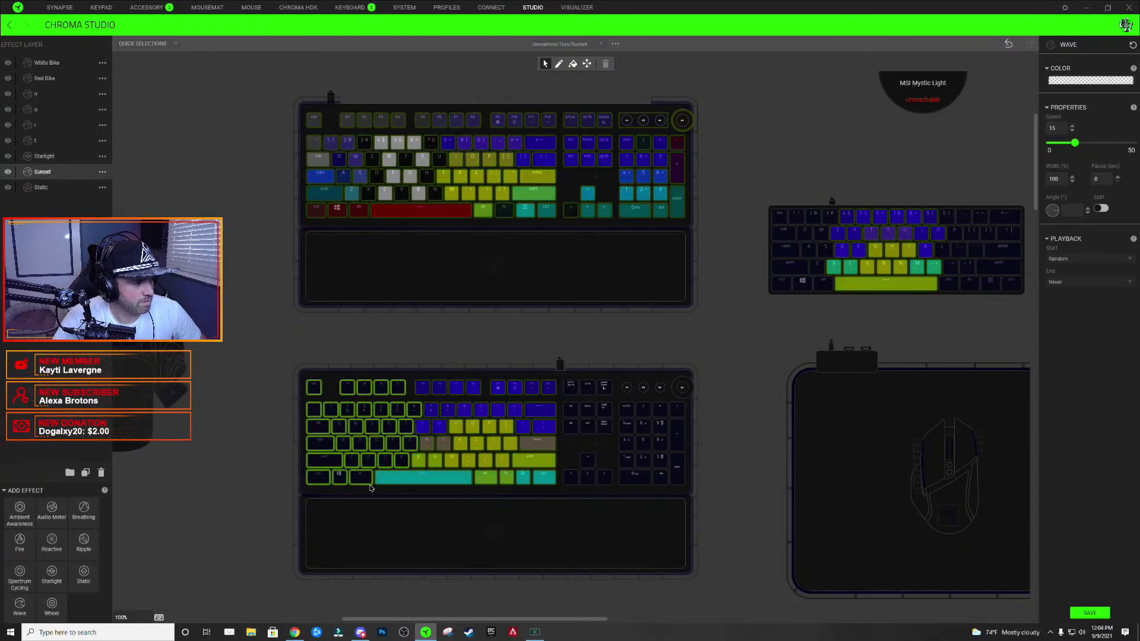
- Add the lower full-size keyboard's navigation keys, number pad and entire lighting border to the Sunset layer selection
left_click_drag(567, 384, 716, 593)
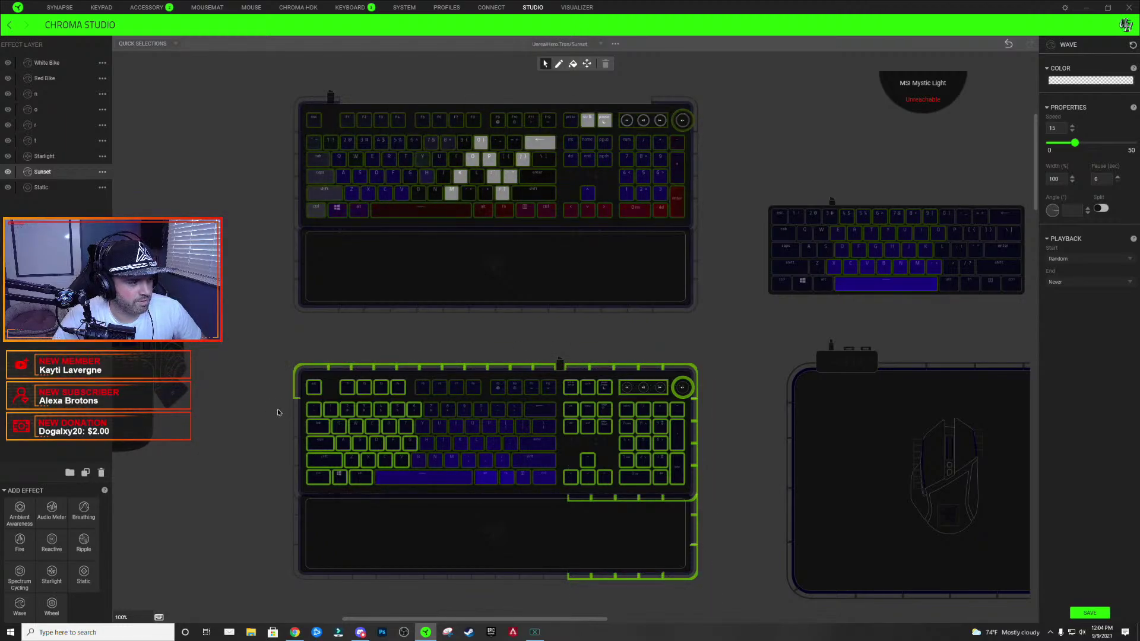
left_click_drag(277, 412, 291, 537)
left_click_drag(307, 589, 323, 593)
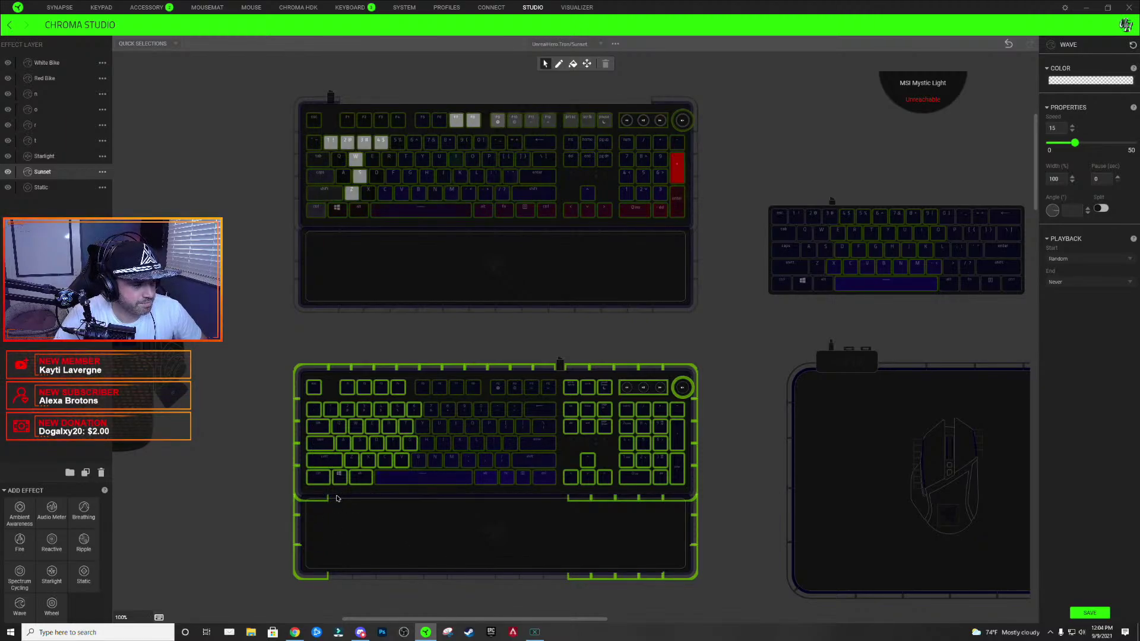
left_click_drag(529, 597, 548, 610)
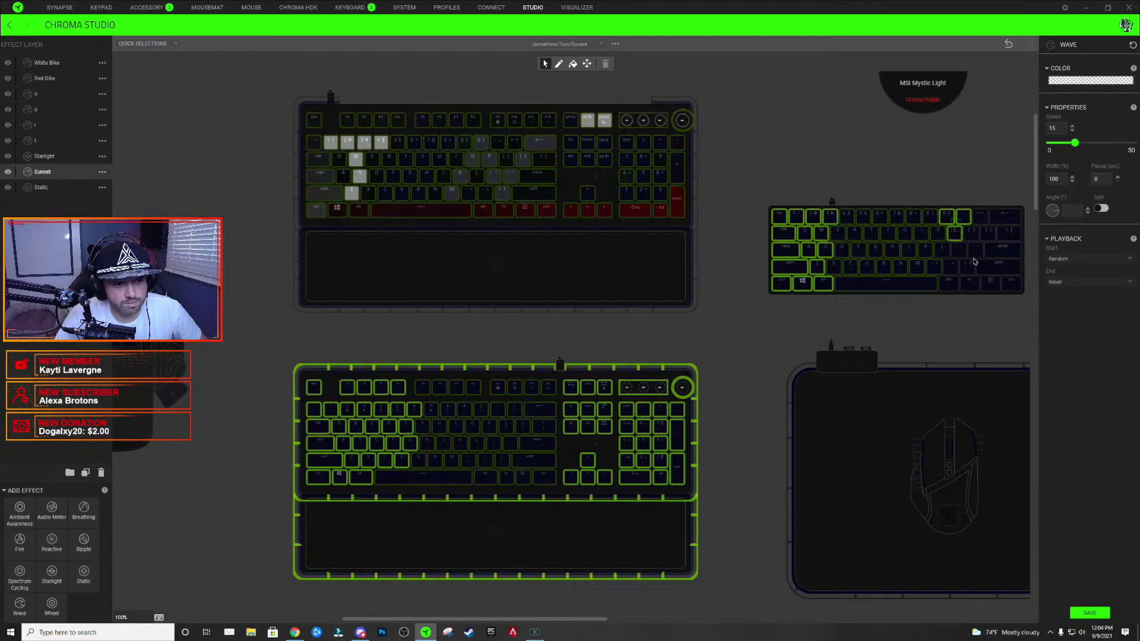
- Give the compact keyboard's outer keys and the selected lower-keyboard areas the Sunset wave at speed 3, width 400%, angle 180°, matching their gradient stops by row
left_click_drag(973, 262, 1008, 323)
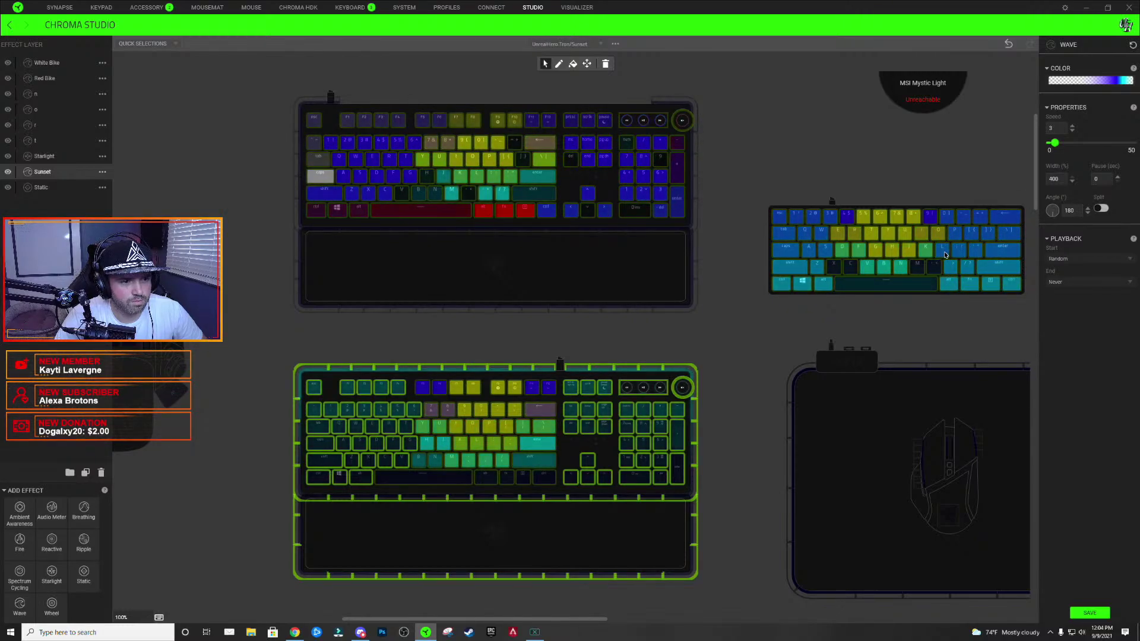
left_click(1068, 80)
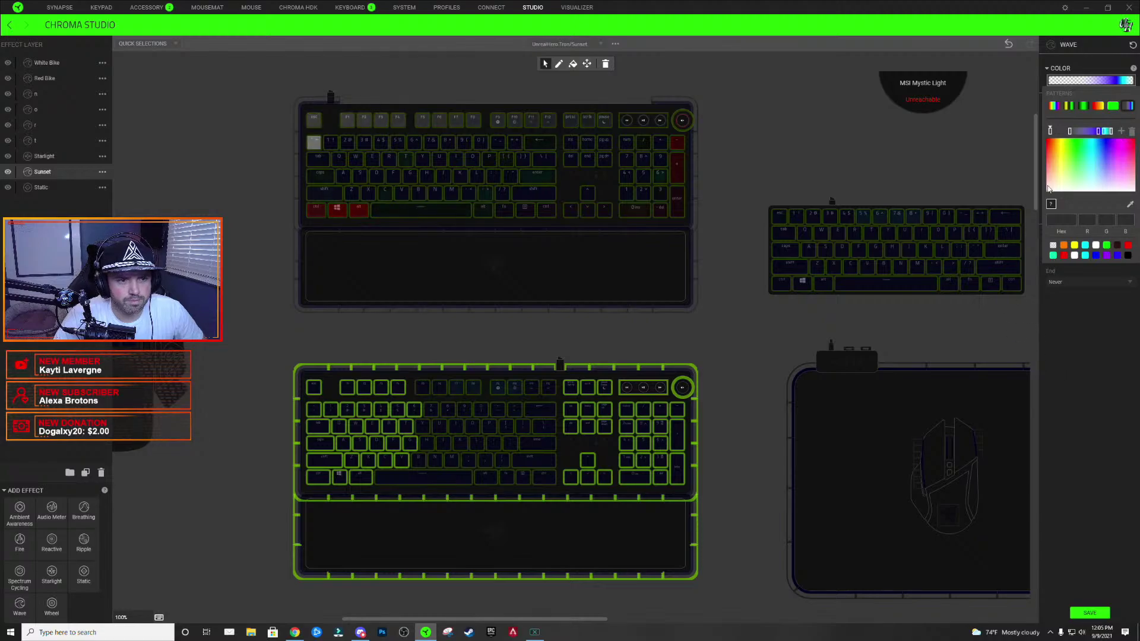
left_click(790, 258)
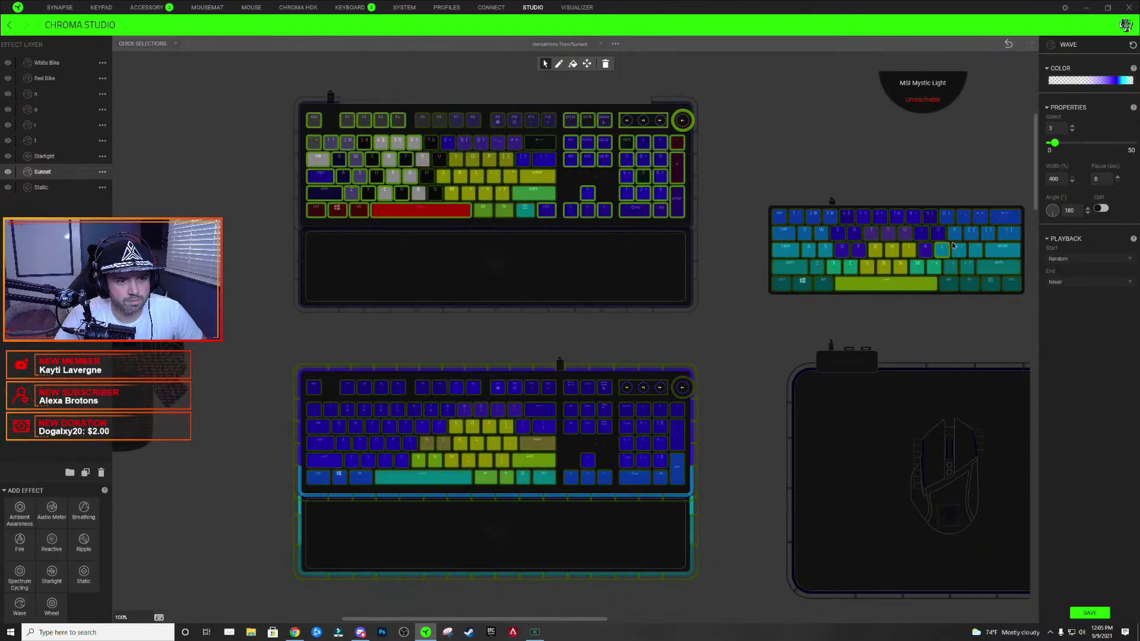
left_click(1098, 81)
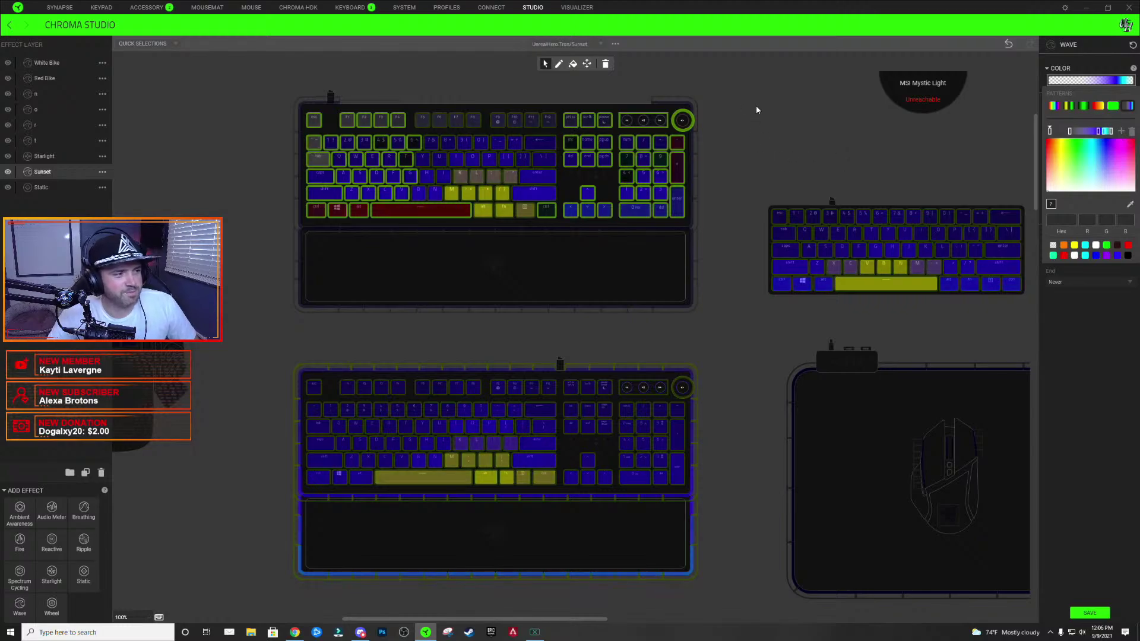
left_click(445, 343)
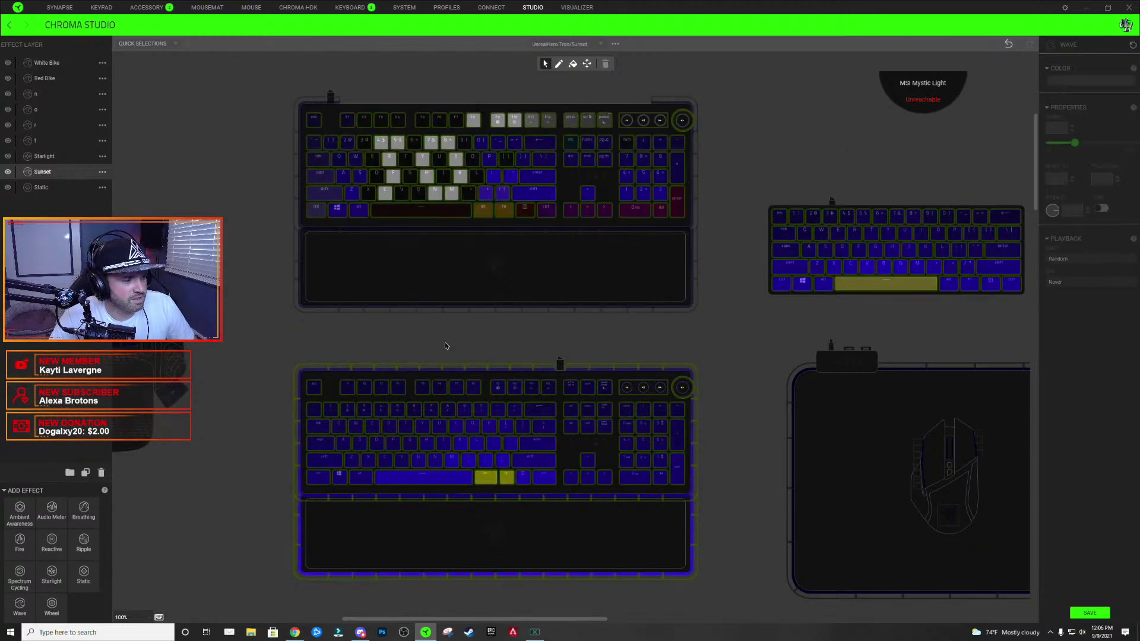
- Review the Sunset wave on the keys flanking the central block of the keyboards and save the effect
left_click(569, 428)
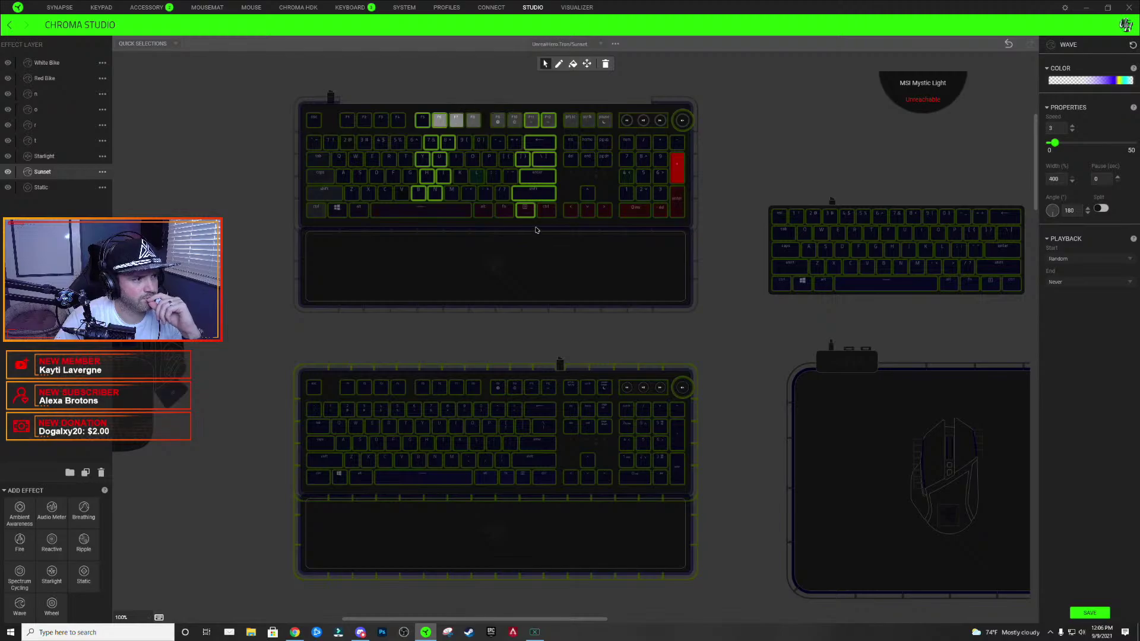
left_click(766, 297)
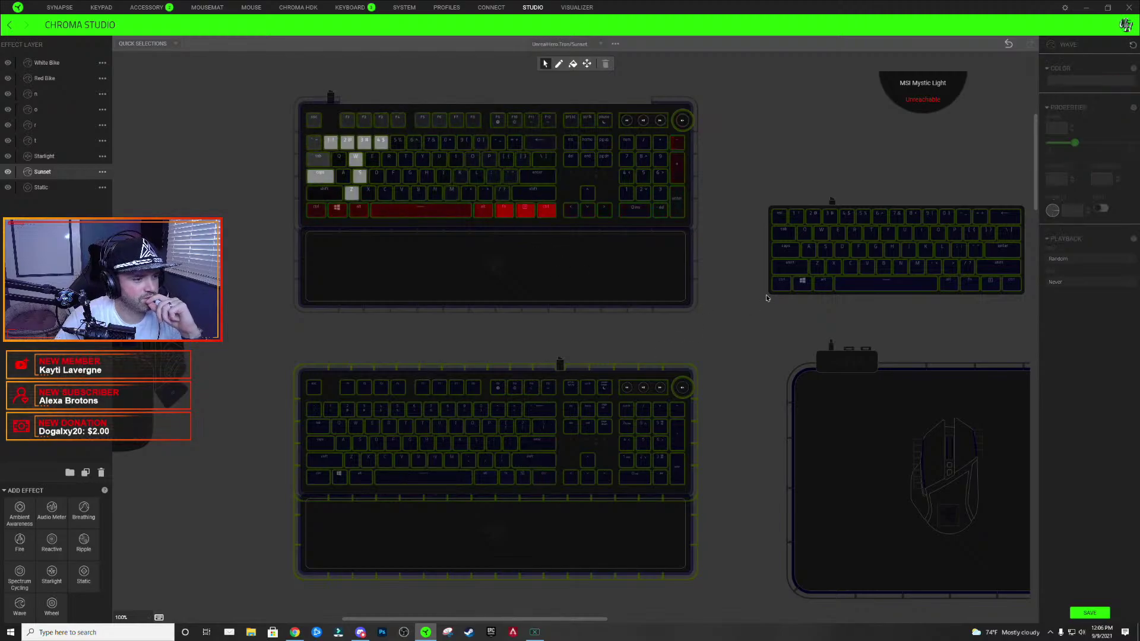
left_click(593, 445)
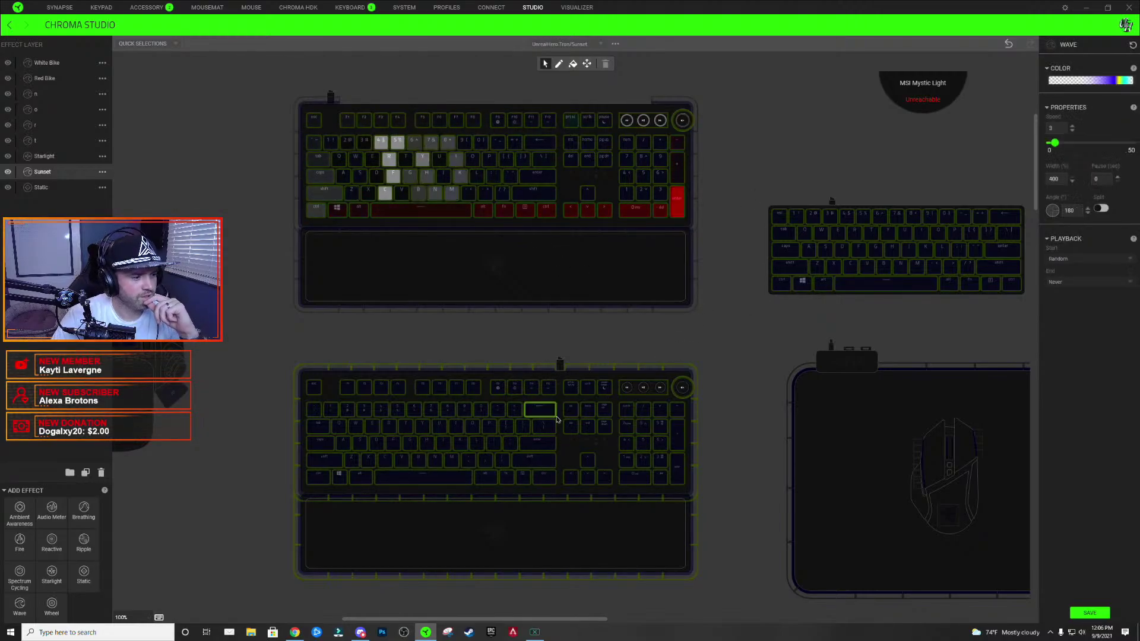
left_click(757, 269)
double_click(804, 234)
left_click(885, 249)
double_click(926, 248)
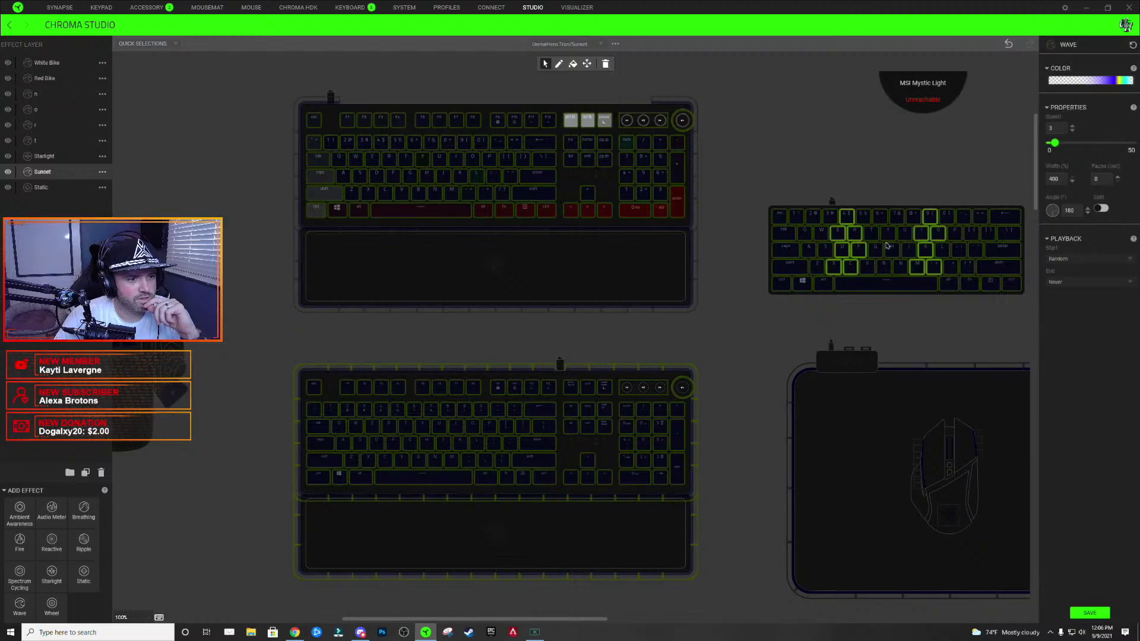
left_click(920, 321)
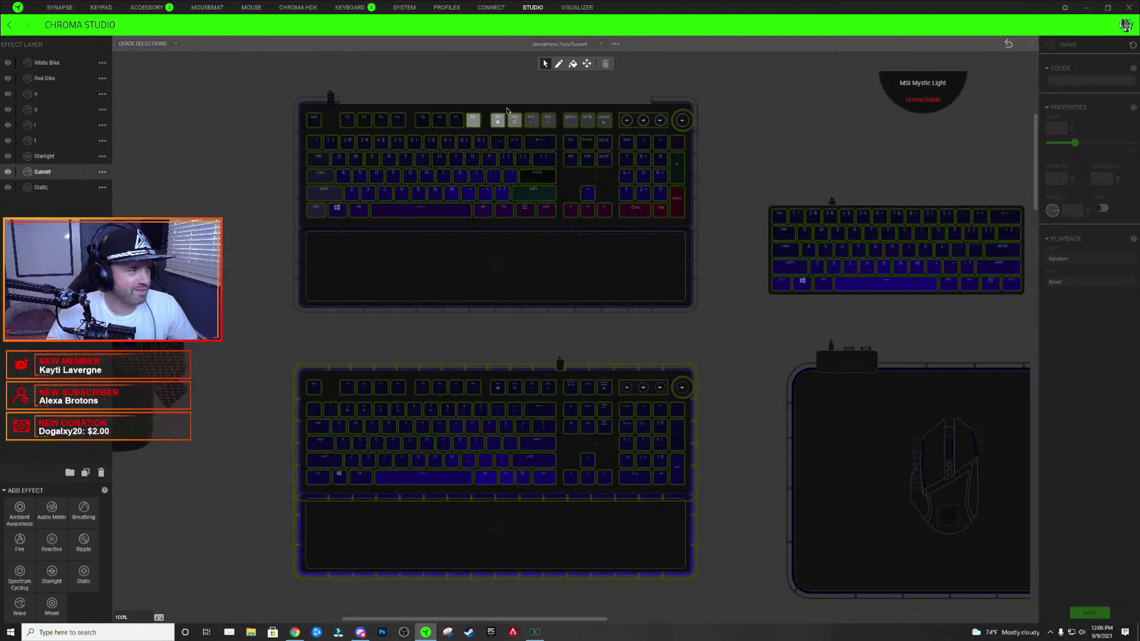
- Extend the Starlight layer to all lights on every device, using dark teal, density 1, medium duration and no random colors
left_click(44, 155)
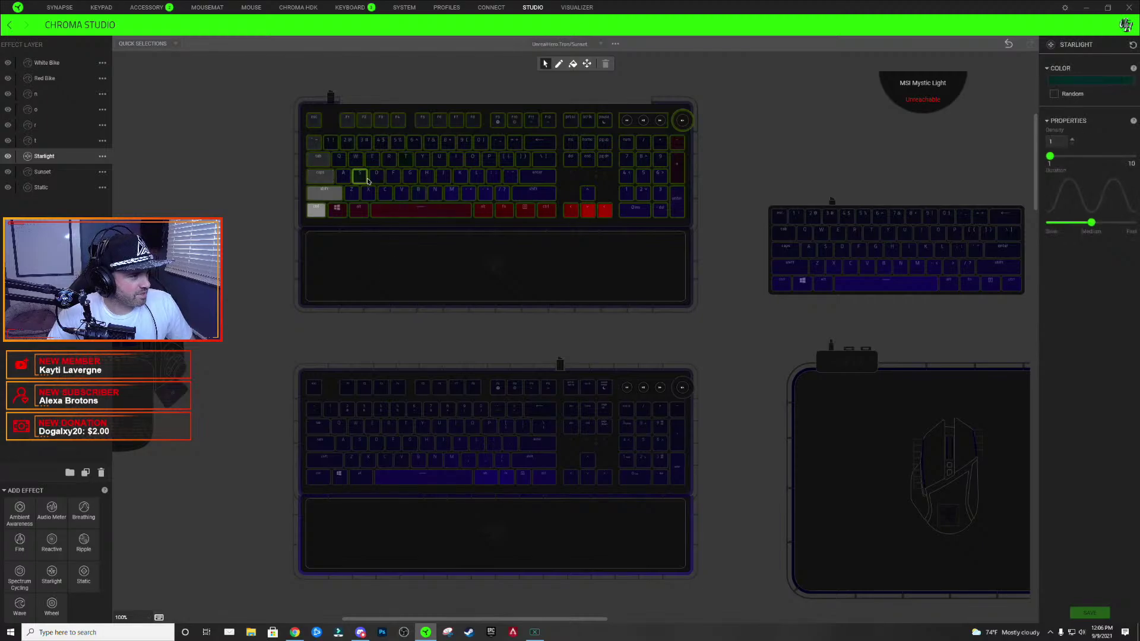
scroll(730, 170, "down", 5)
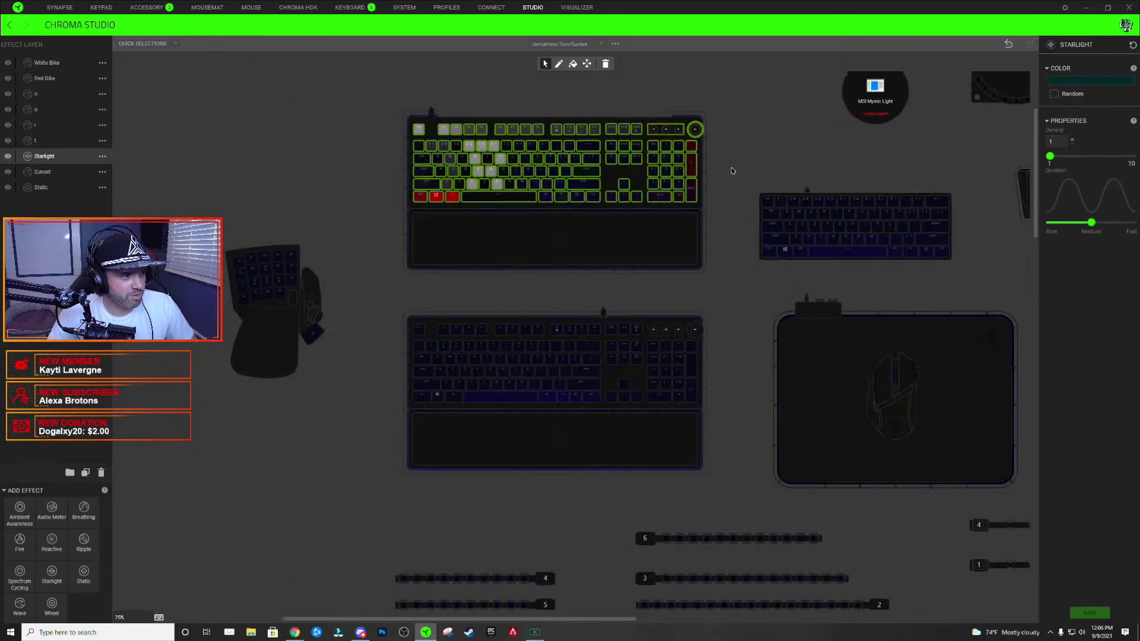
scroll(276, 394, "down", 3)
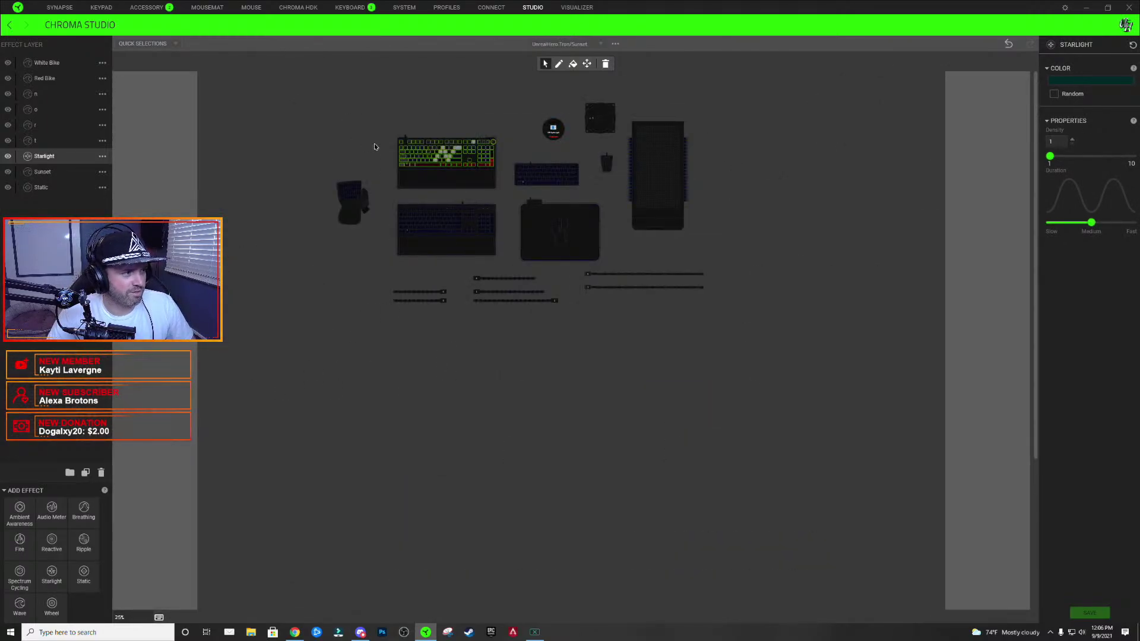
scroll(347, 161, "up", 3)
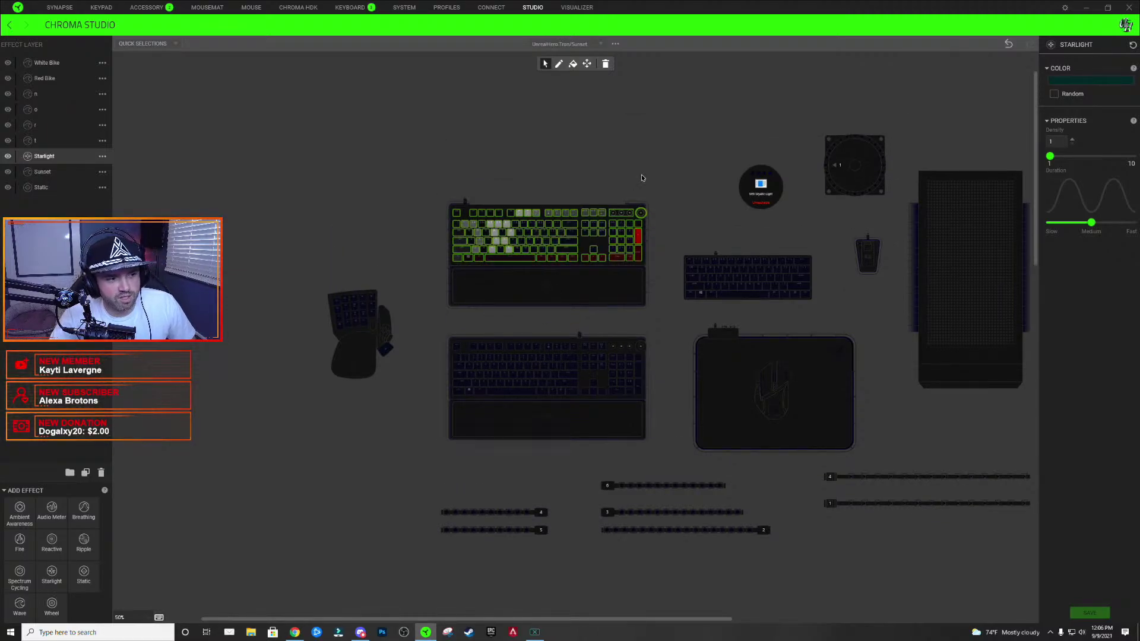
scroll(642, 178, "down", 3)
scroll(535, 375, "up", 3)
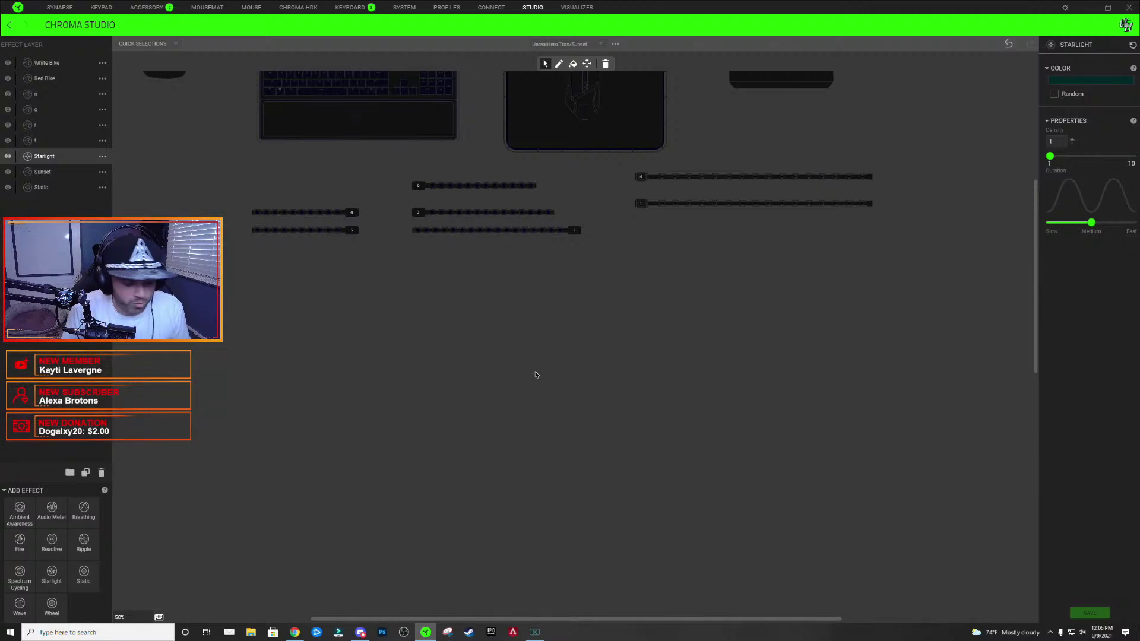
scroll(535, 374, "up", 1)
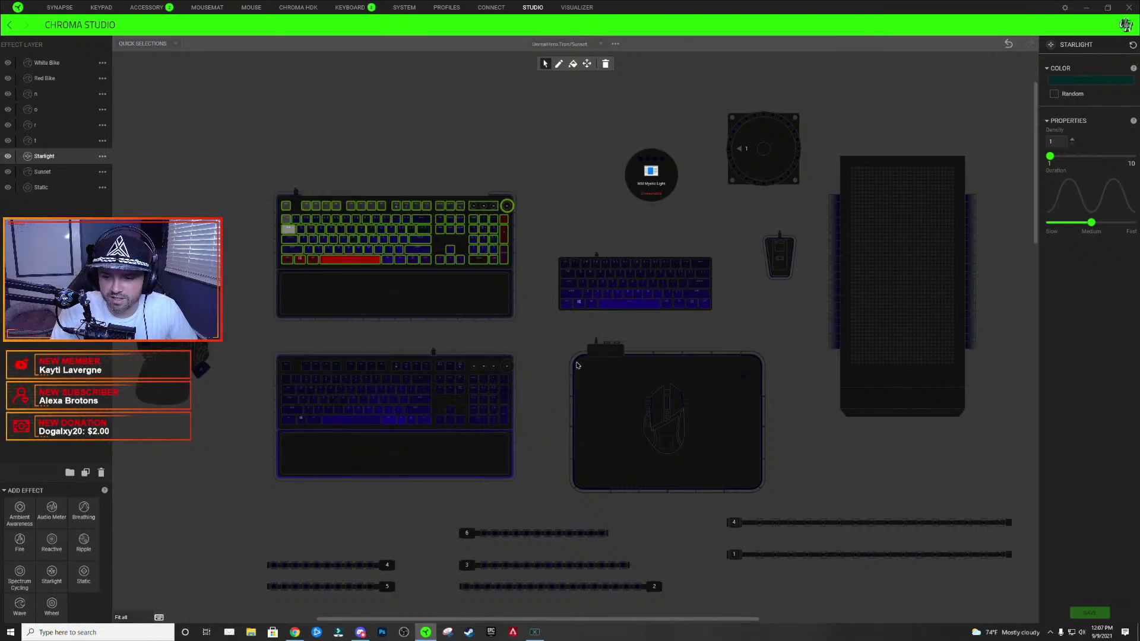
left_click(281, 171)
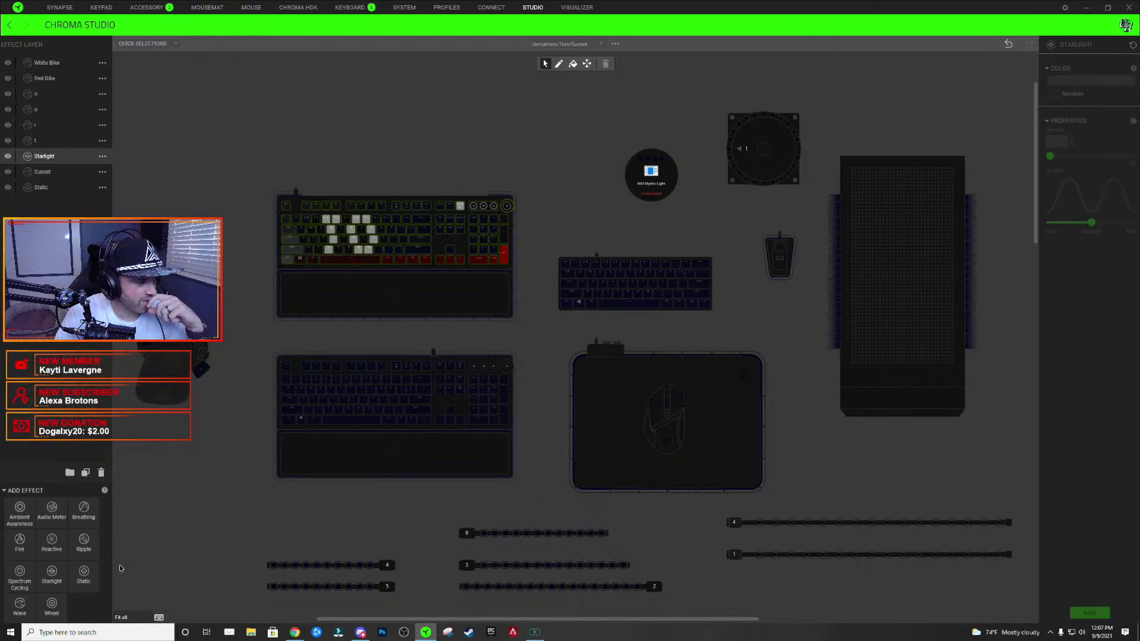
key("ctrl+a")
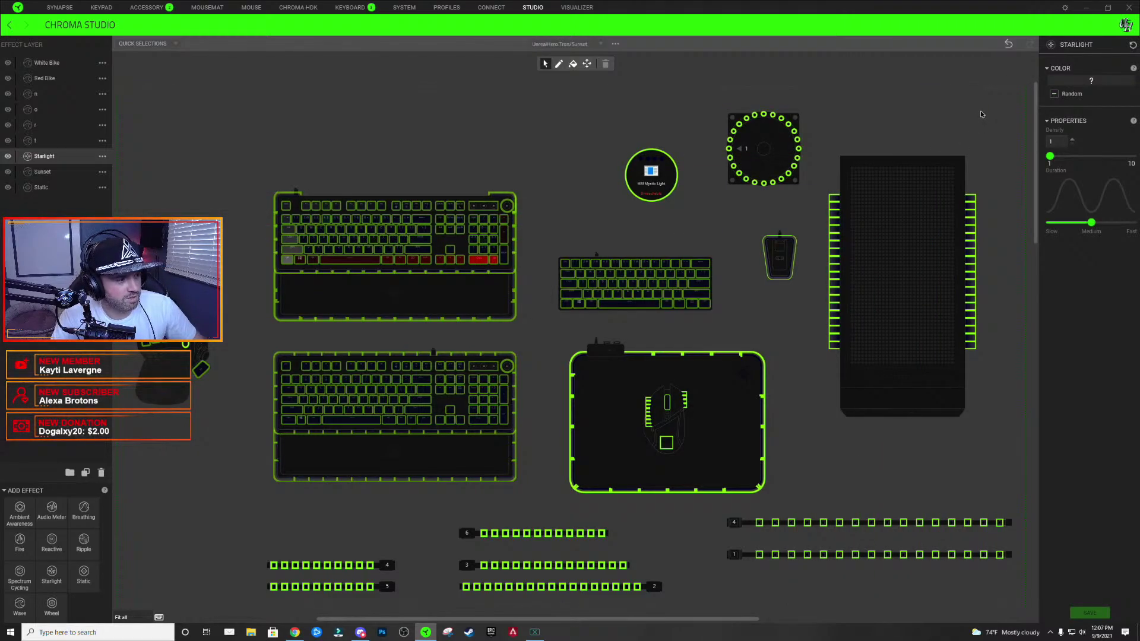
left_click(567, 173)
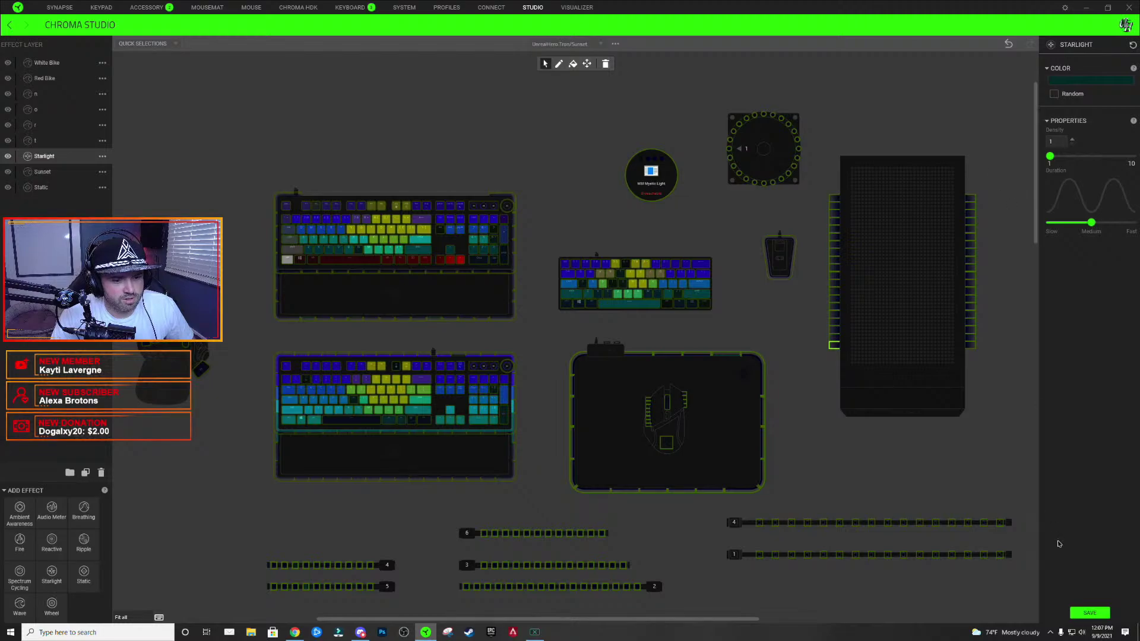
left_click(676, 150)
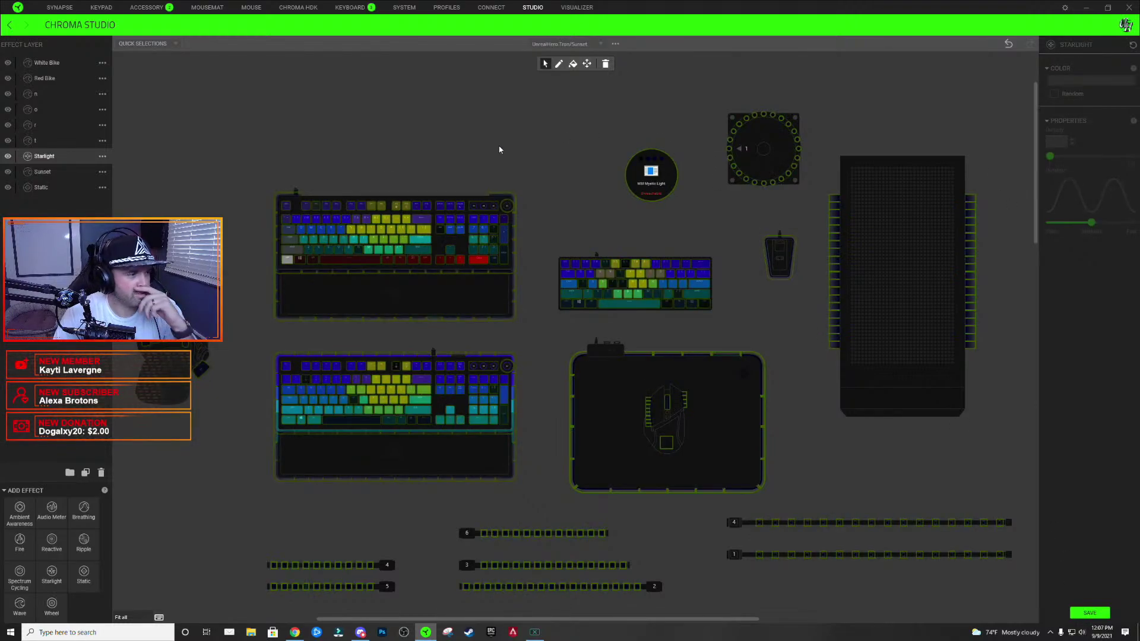
- On the T layer, add the lower and compact keyboards' Z keys with the upper keyboard's speed 15, width 200%, 3-second pause, 180° wave and gradient stops
left_click(51, 141)
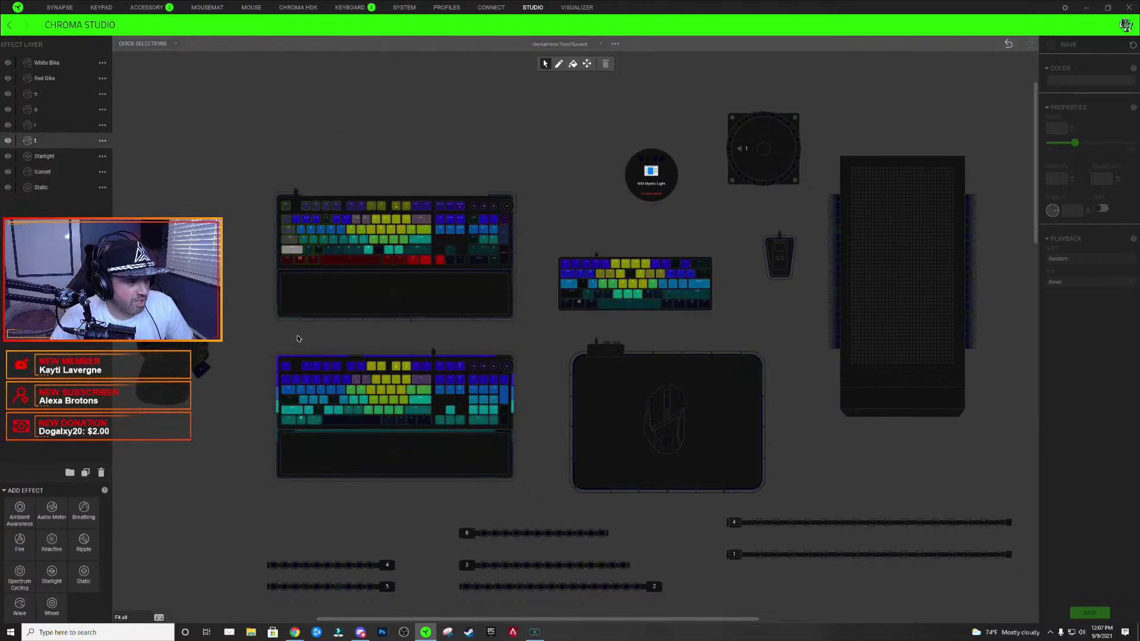
scroll(301, 344, "up", 3)
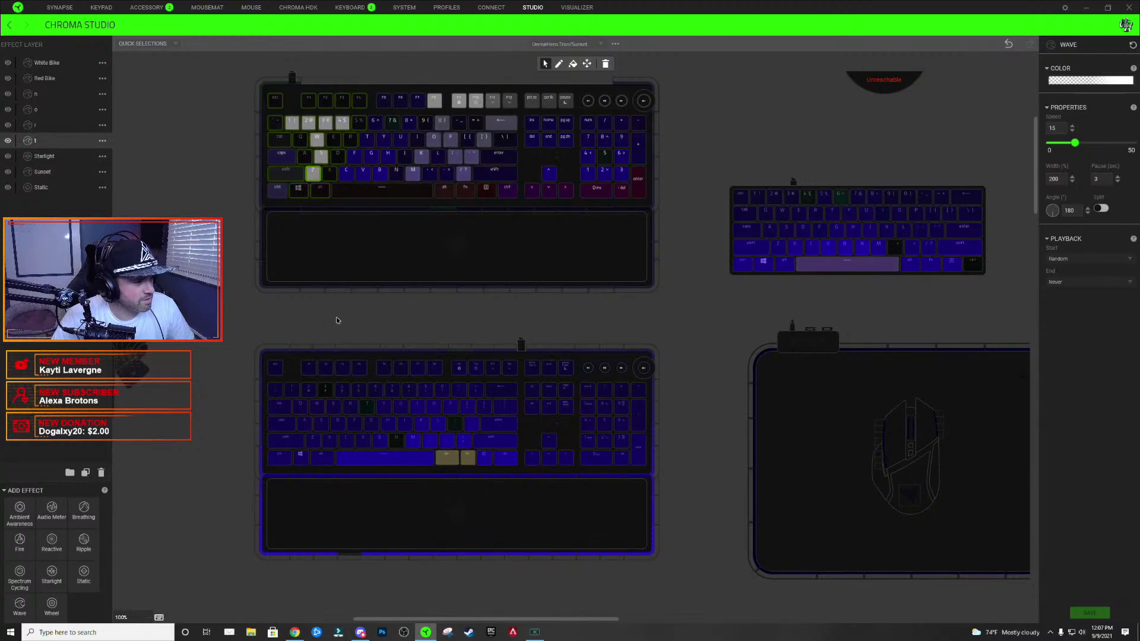
left_click(313, 440)
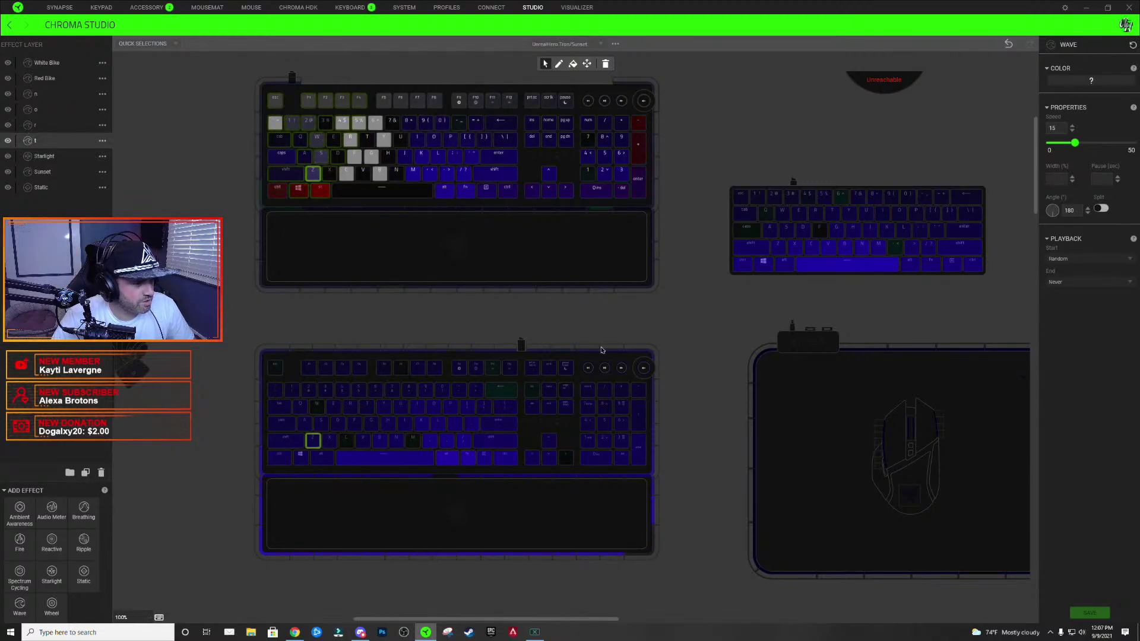
left_click(777, 246)
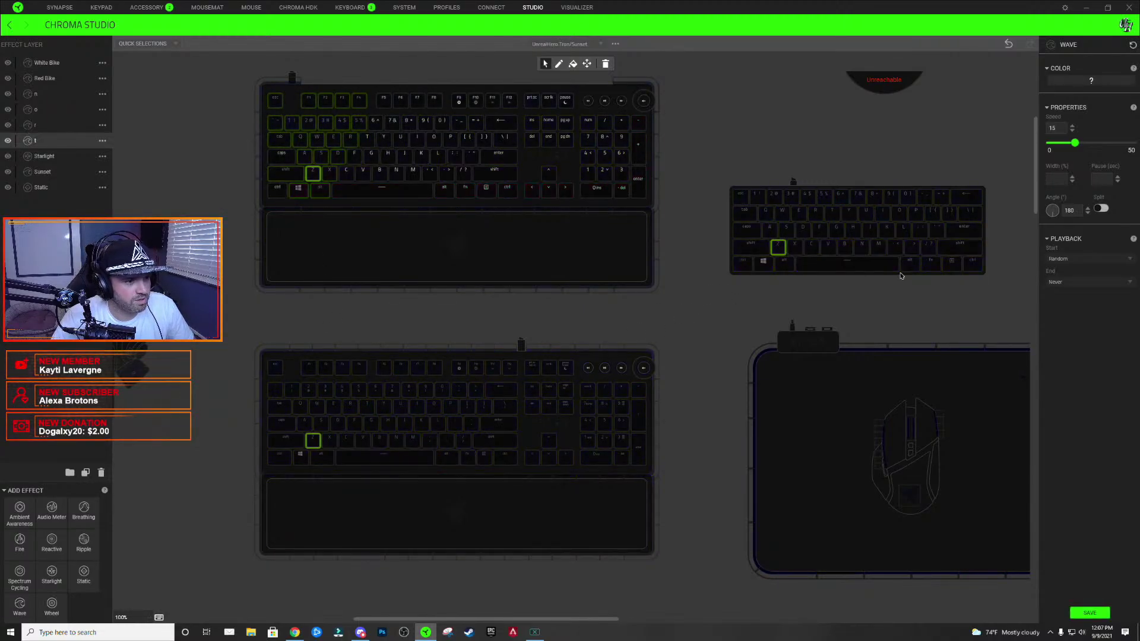
left_click(1090, 80)
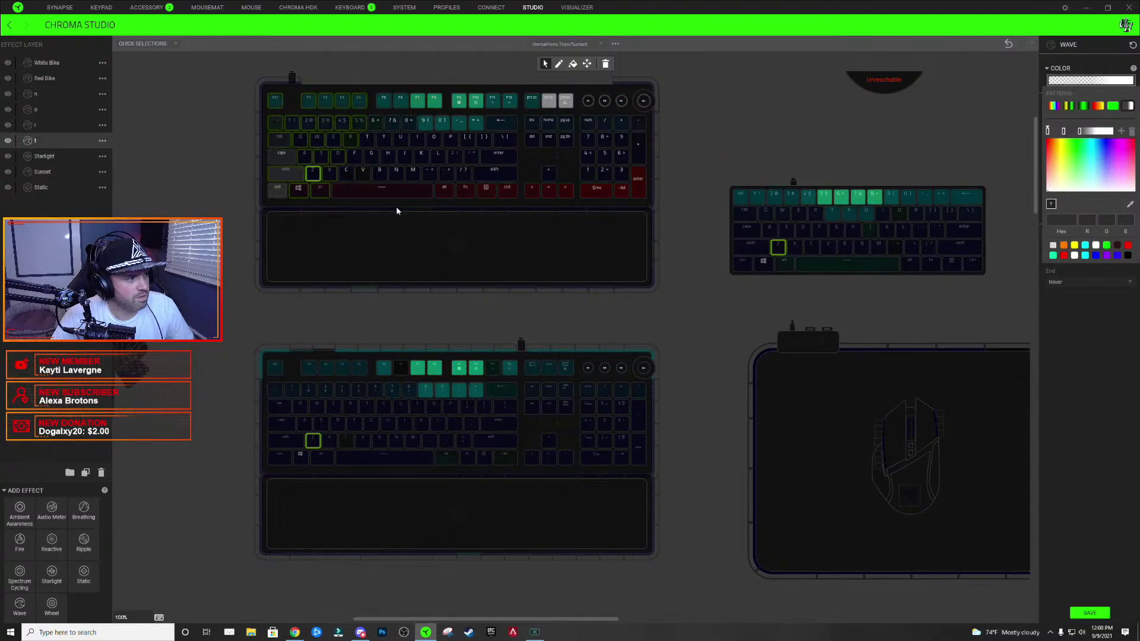
left_click(1089, 80)
left_click(1091, 80)
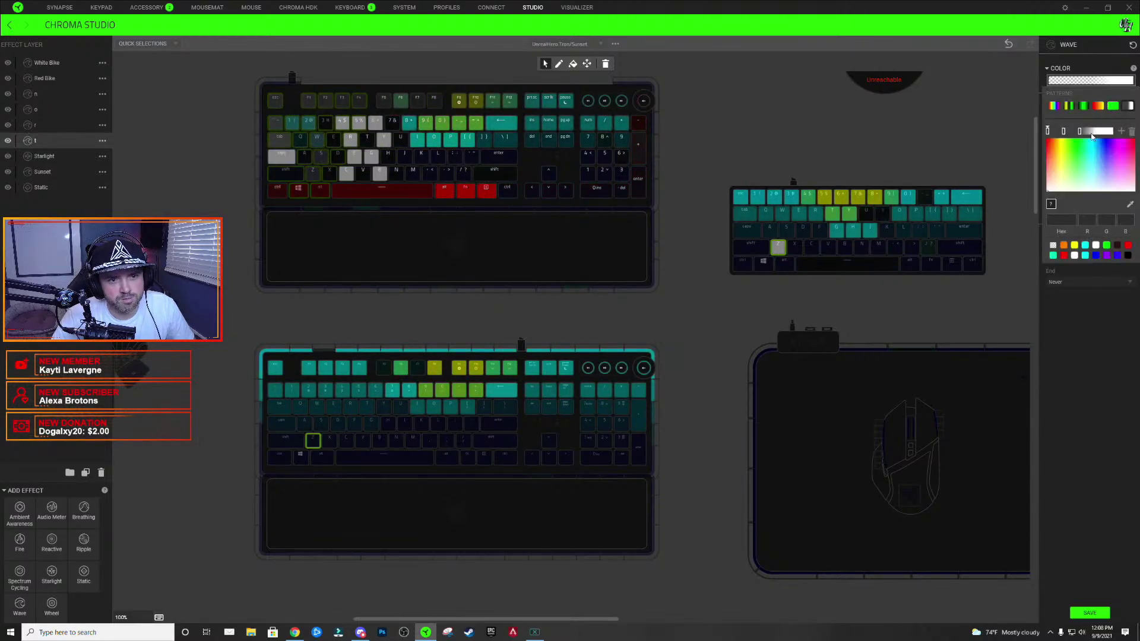
left_click(1048, 133)
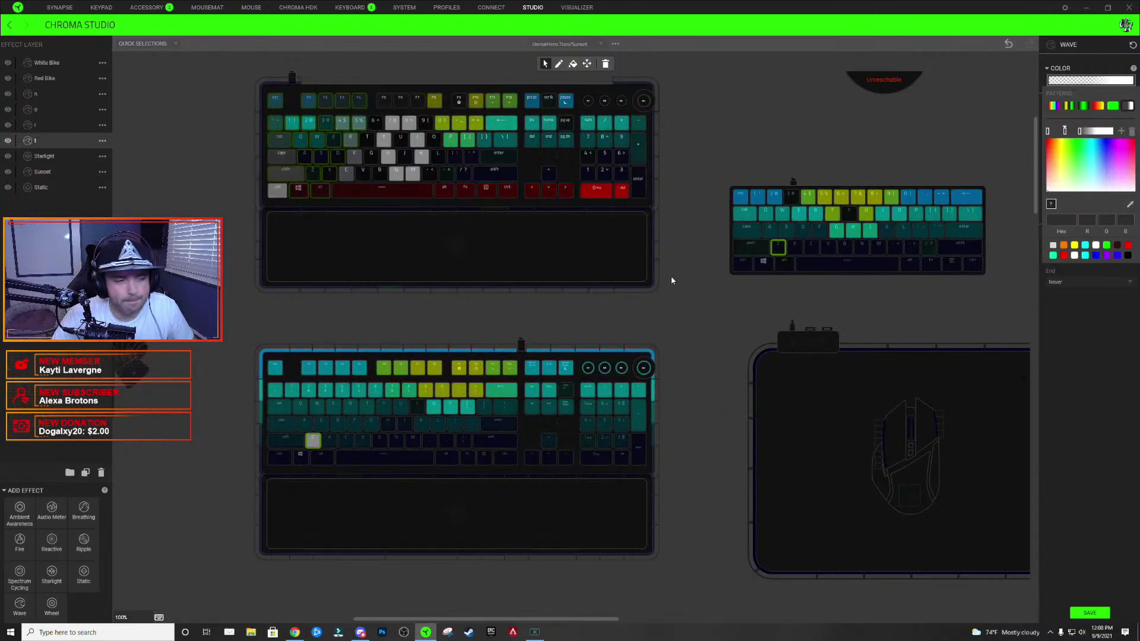
left_click(1107, 82)
left_click(1107, 82)
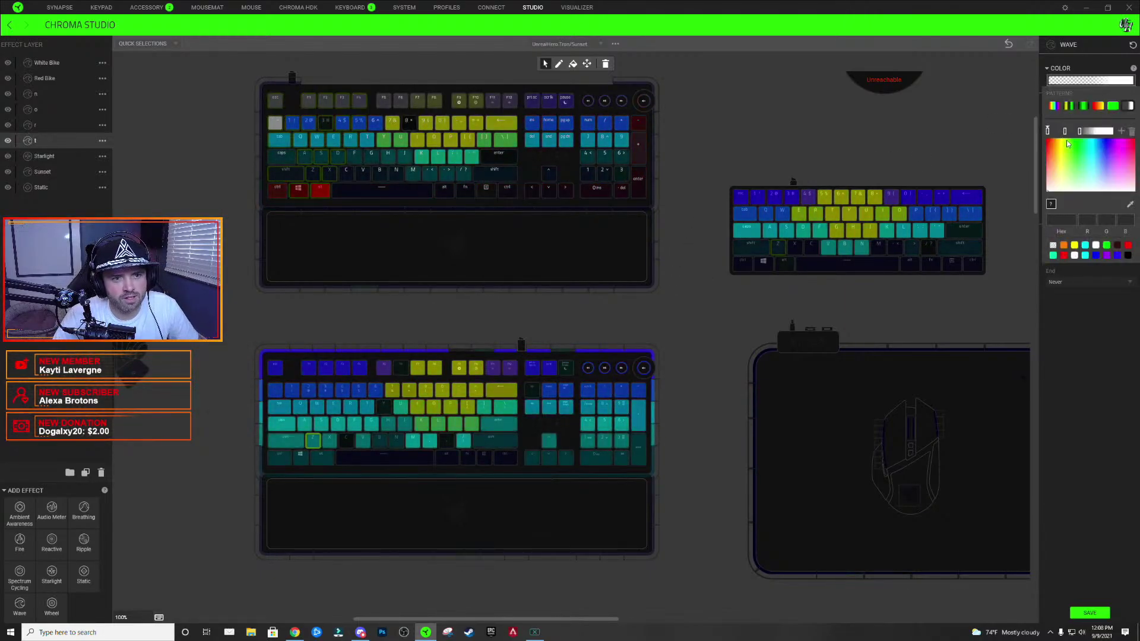
- Add the lower and compact keyboards' S keys to the T layer with the same wave settings and offset the first two gradient stops
left_click(308, 444)
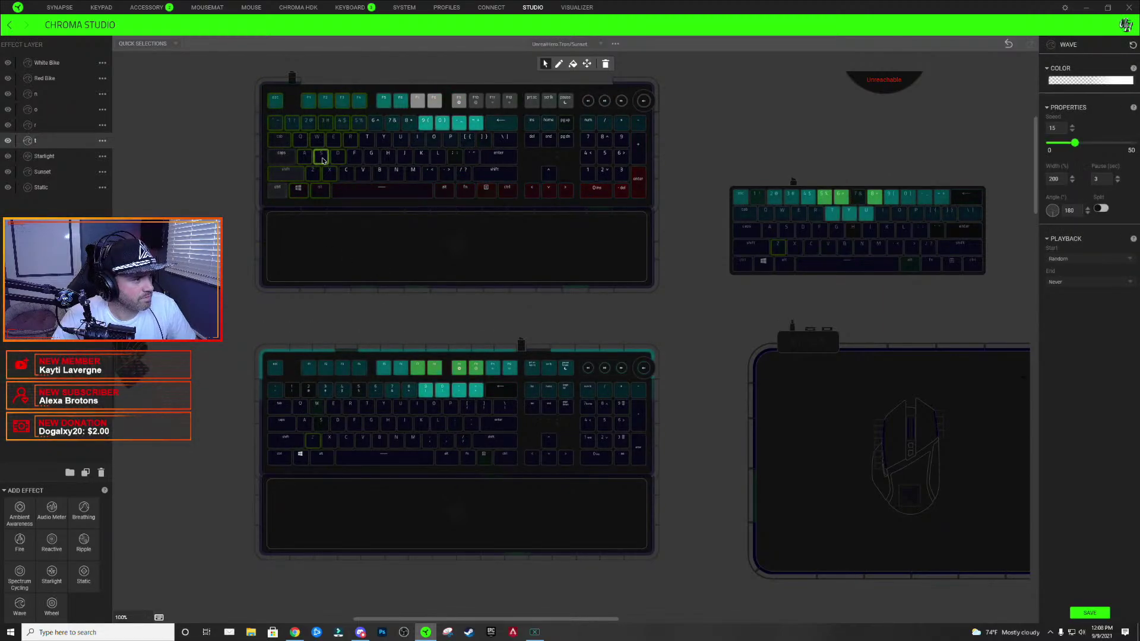
left_click(761, 263)
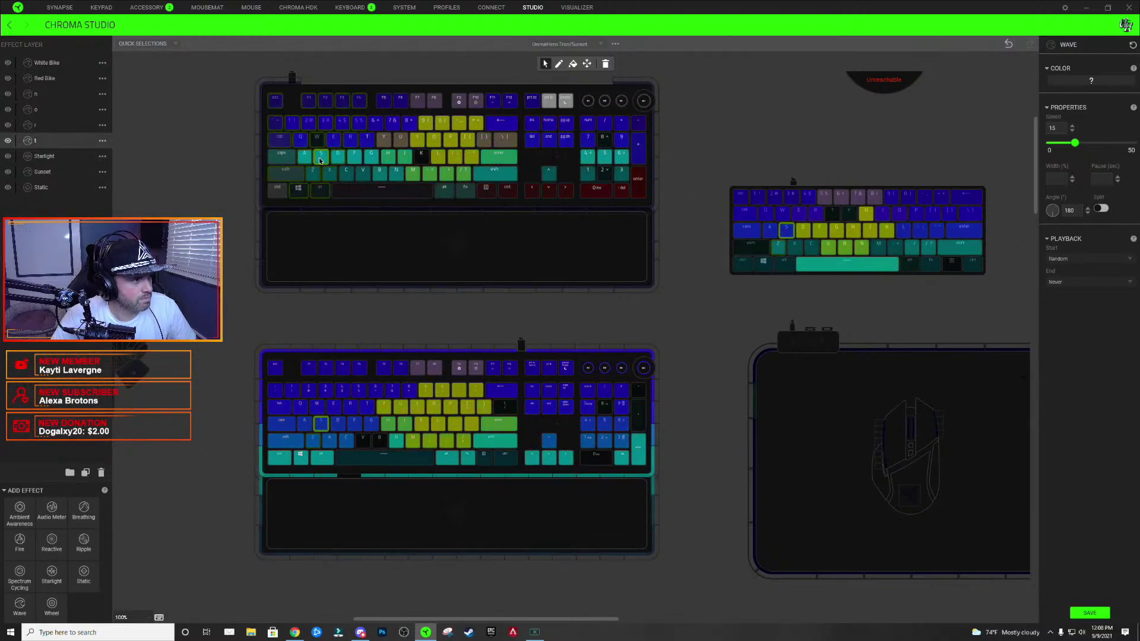
left_click(1090, 80)
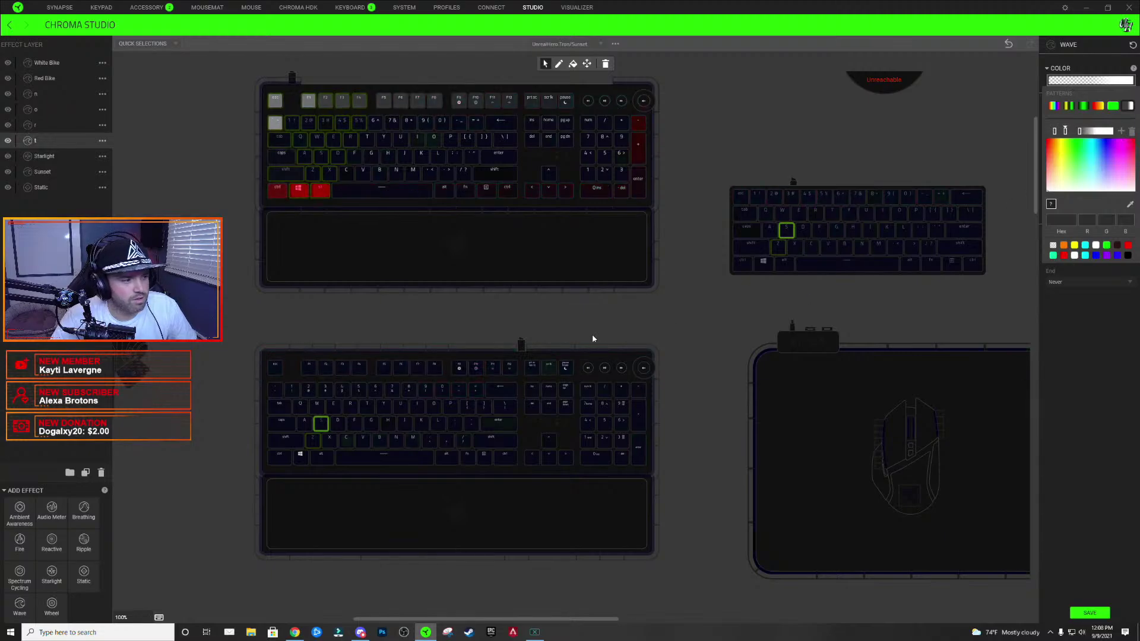
left_click(1086, 78)
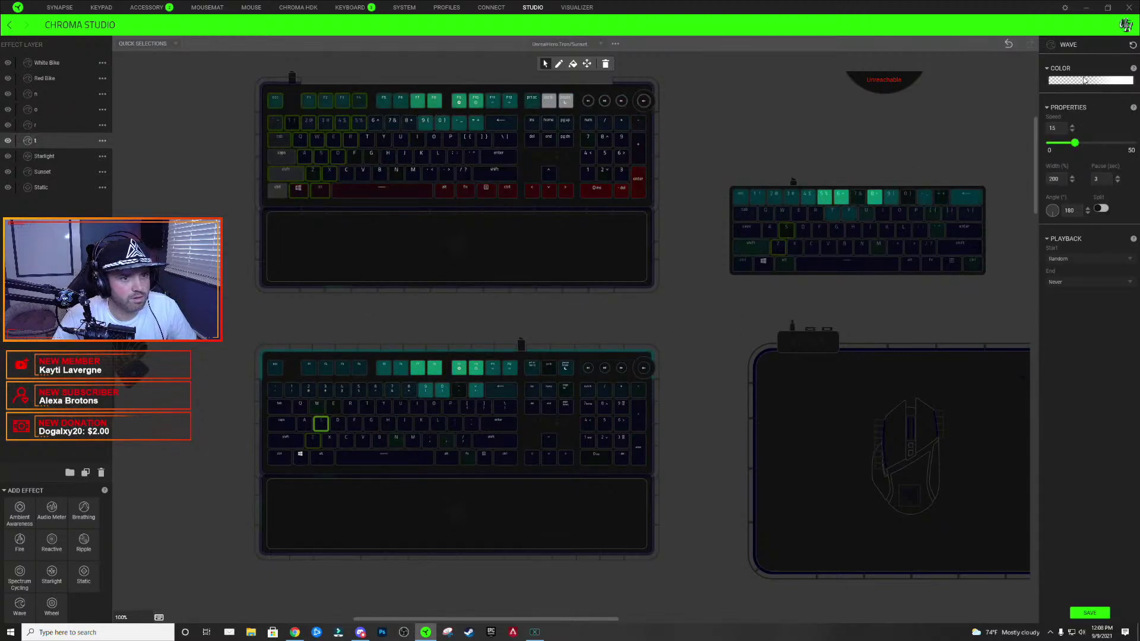
left_click(1088, 80)
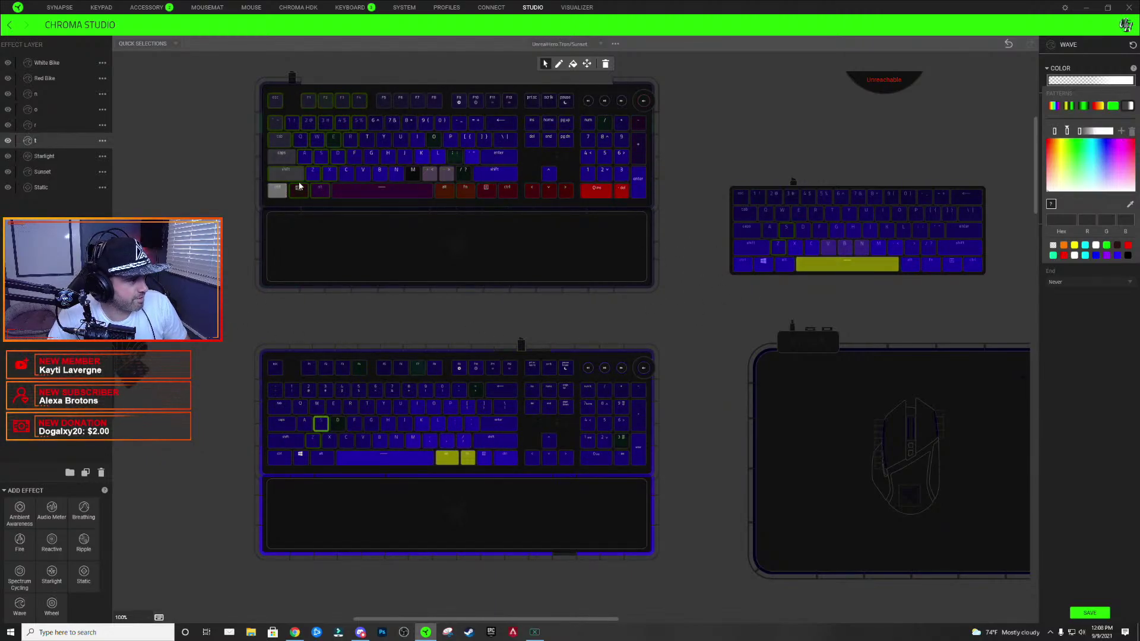
- Add the lower and compact keyboards' W keys to the T layer with the upper W key's wave settings and offset the first gradient stops
left_click(320, 142)
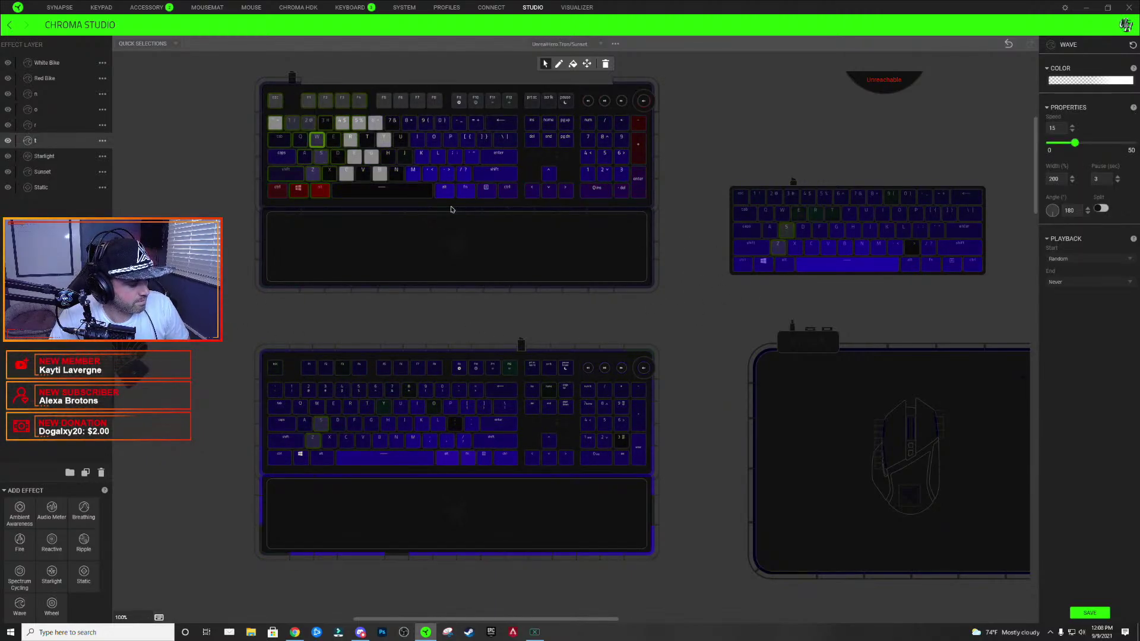
left_click(323, 408)
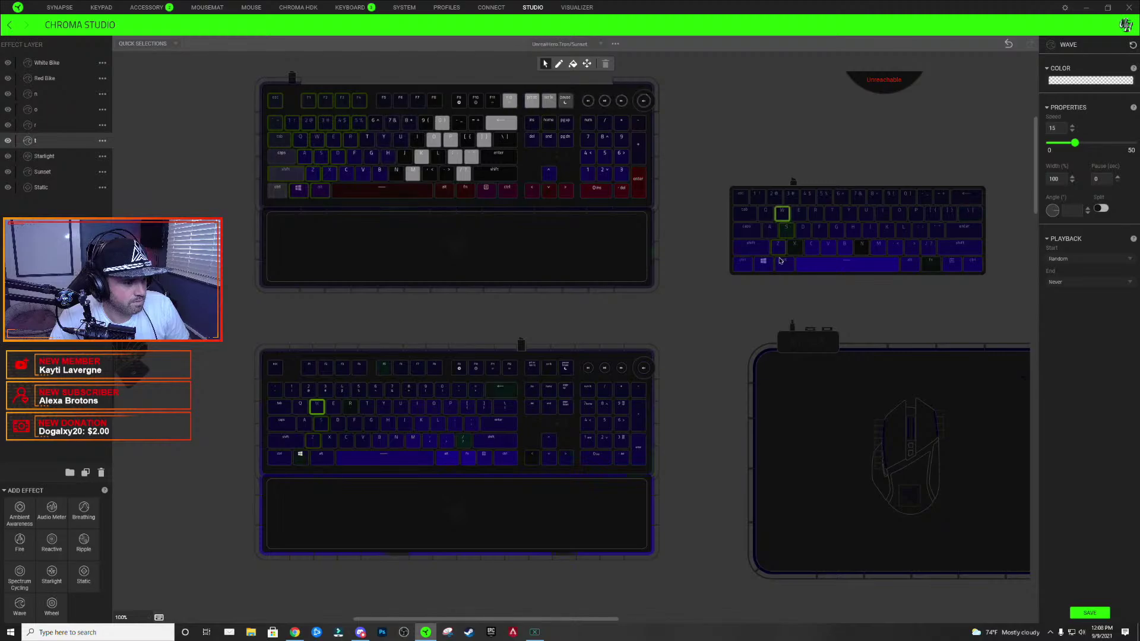
left_click(1098, 82)
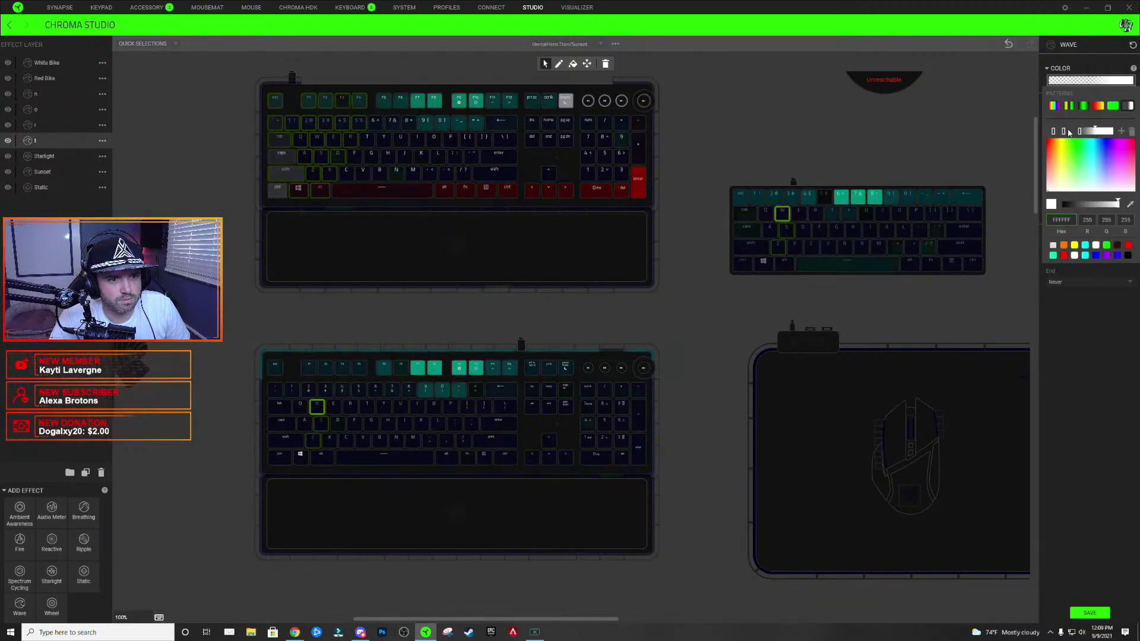
left_click(1065, 130)
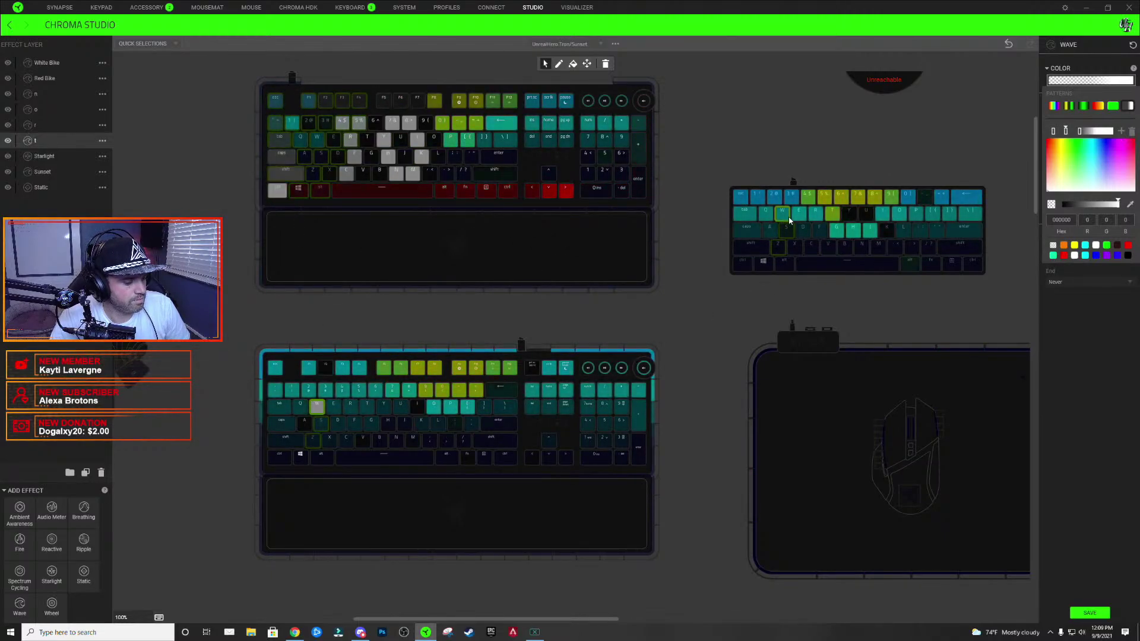
left_click(1091, 81)
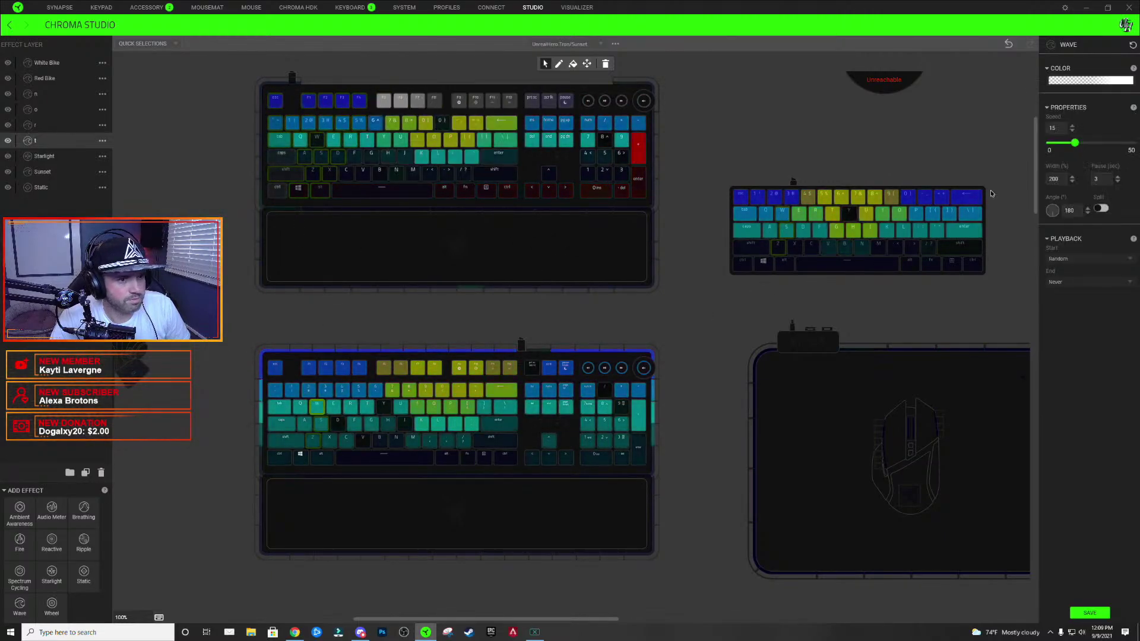
left_click(1090, 83)
left_click(361, 310)
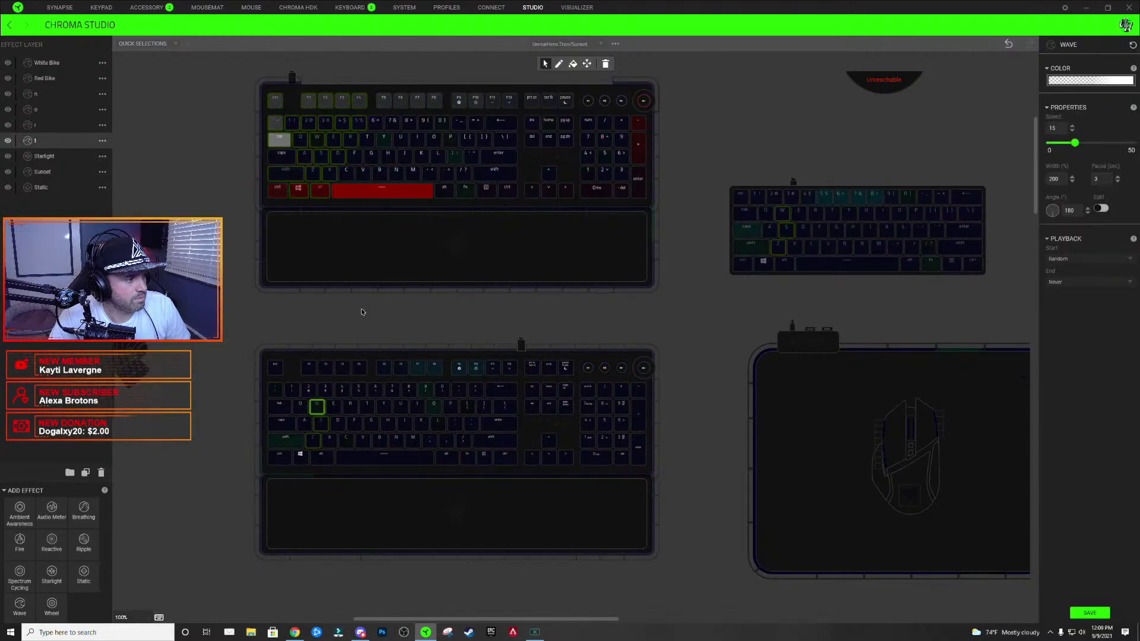
left_click(600, 272)
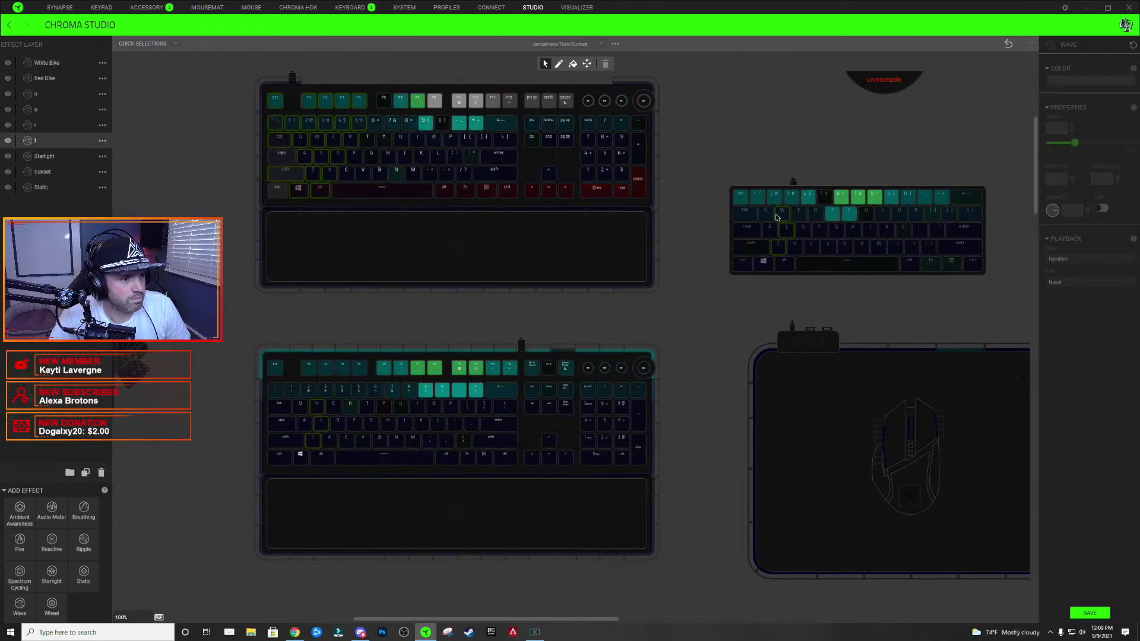
left_click(777, 217)
left_click(692, 228)
left_click(316, 138)
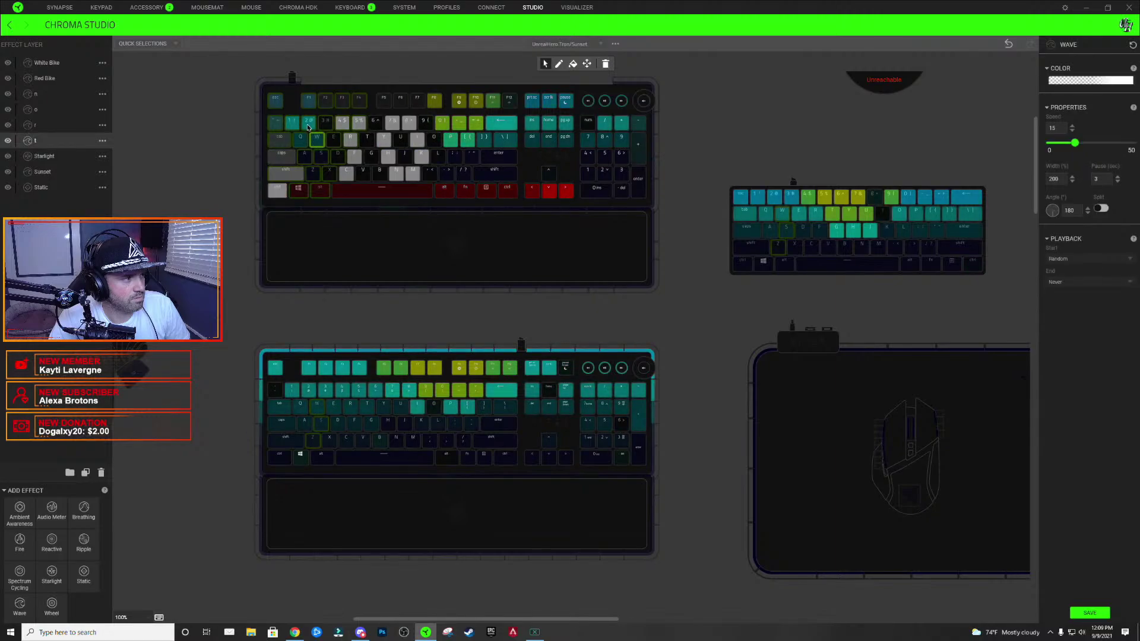
- Add number keys 1 to 4 on the compact and lower keyboards to the T layer's 180° wave and shift their first two gradient stops
left_click(756, 198)
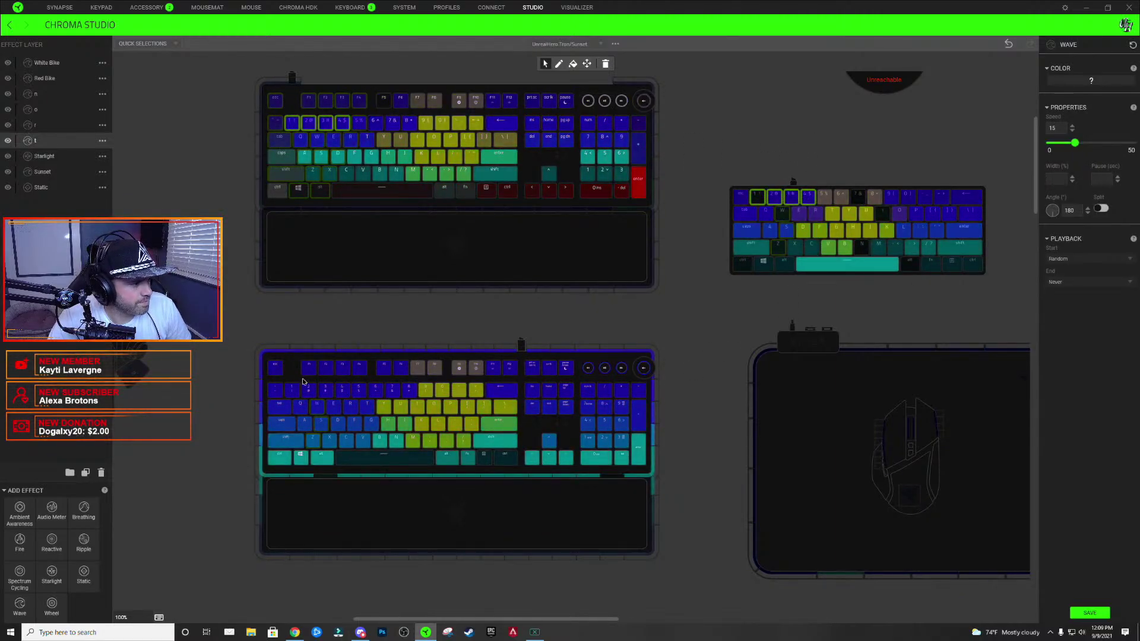
left_click_drag(289, 387, 343, 391)
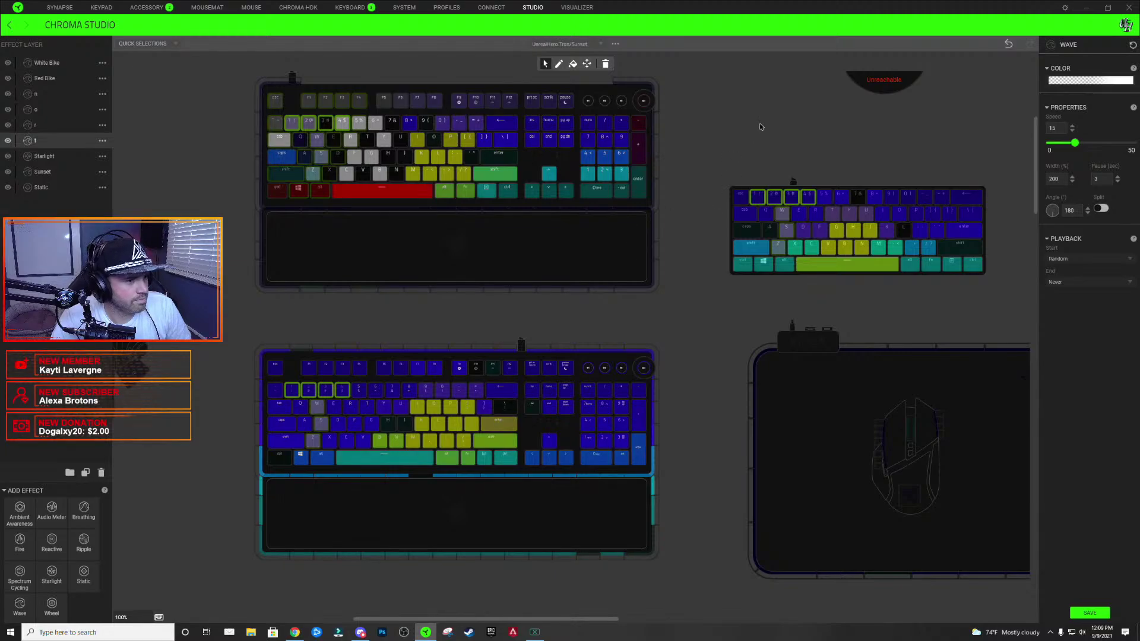
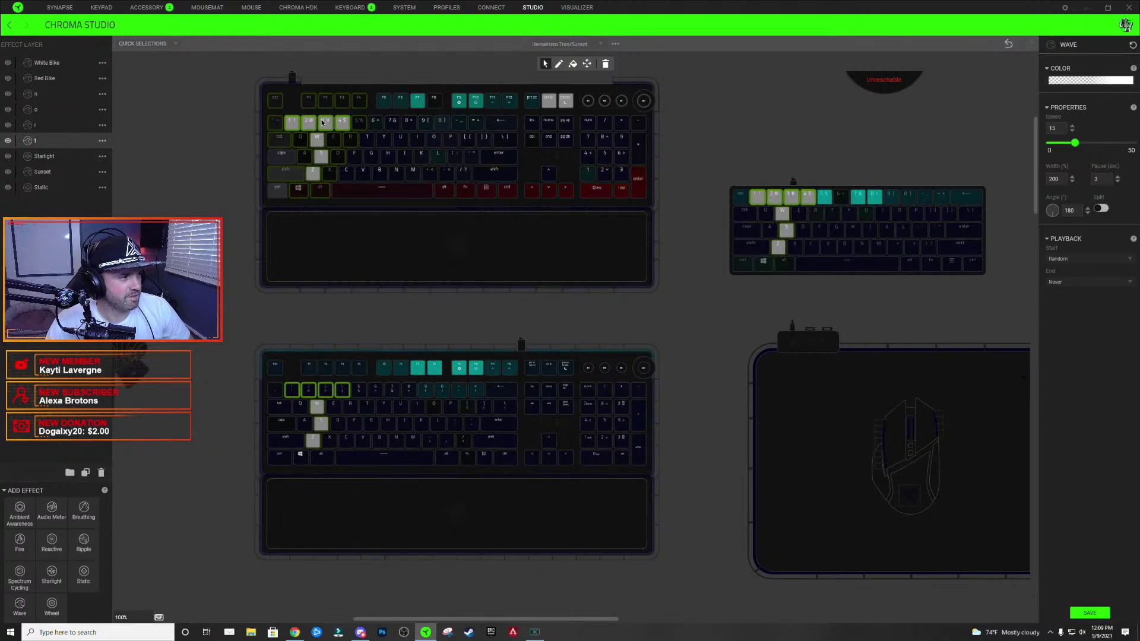
left_click(685, 116)
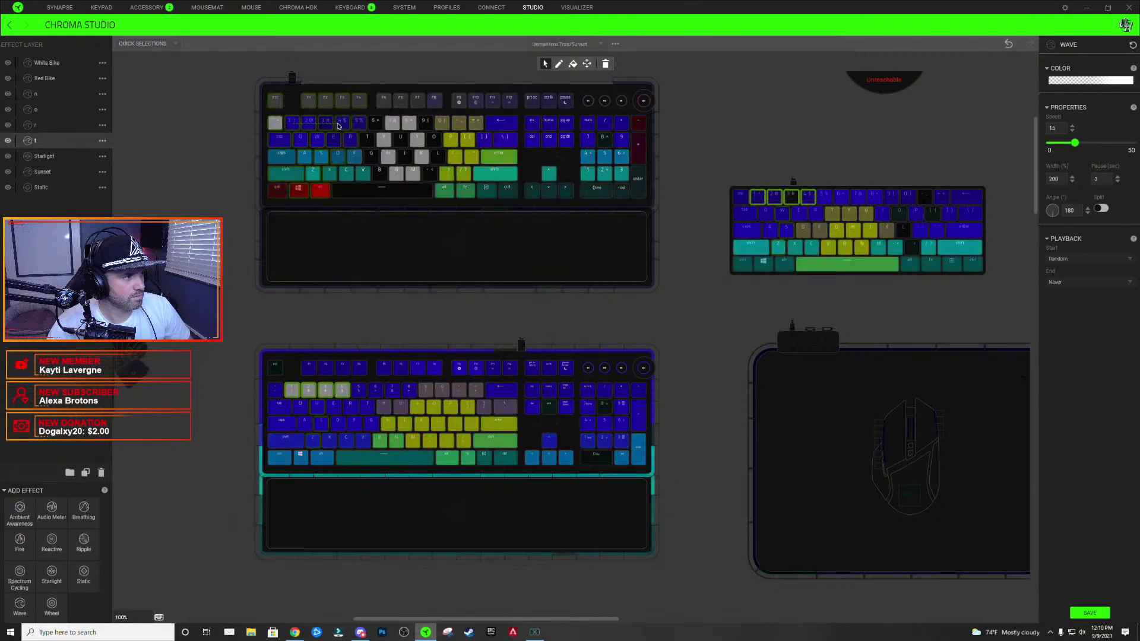
left_click(1098, 81)
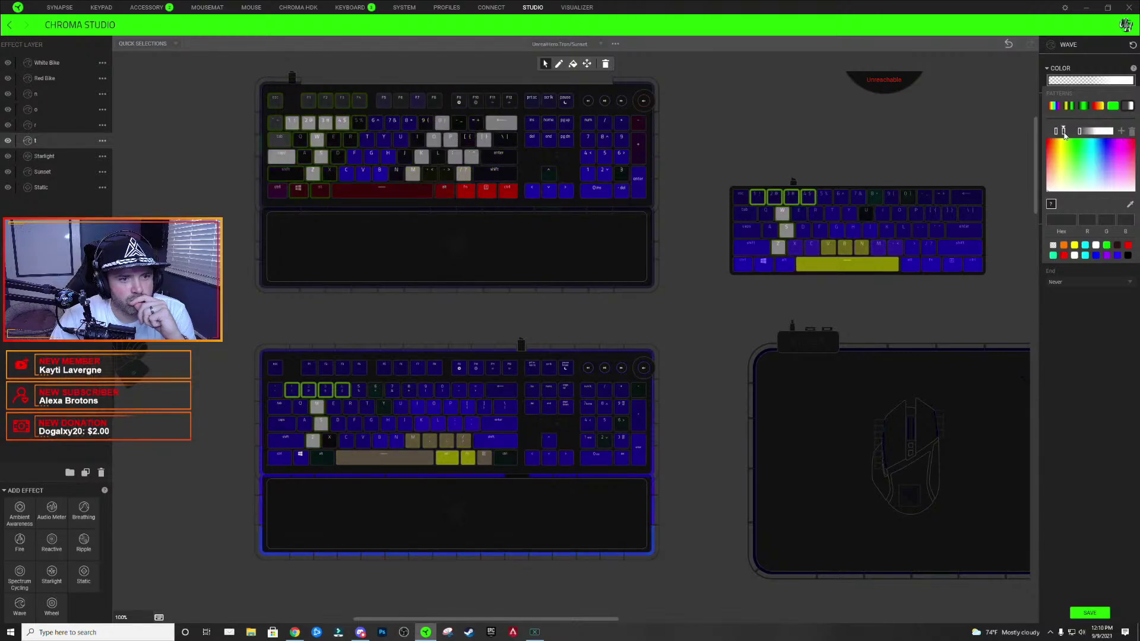
left_click(759, 202)
left_click(1089, 80)
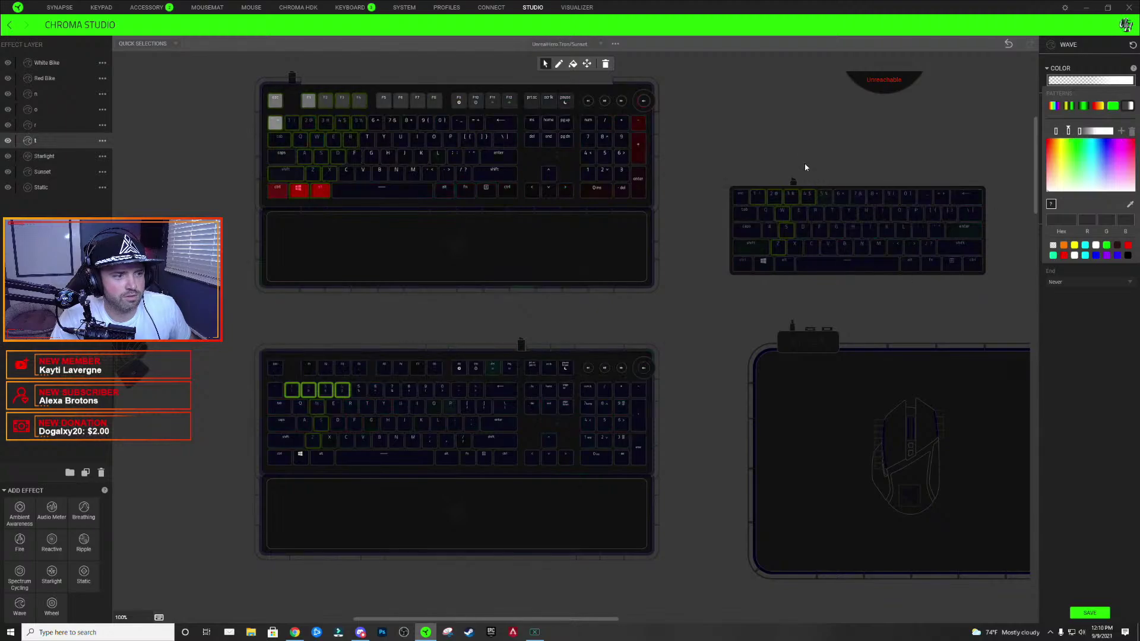
left_click(355, 126)
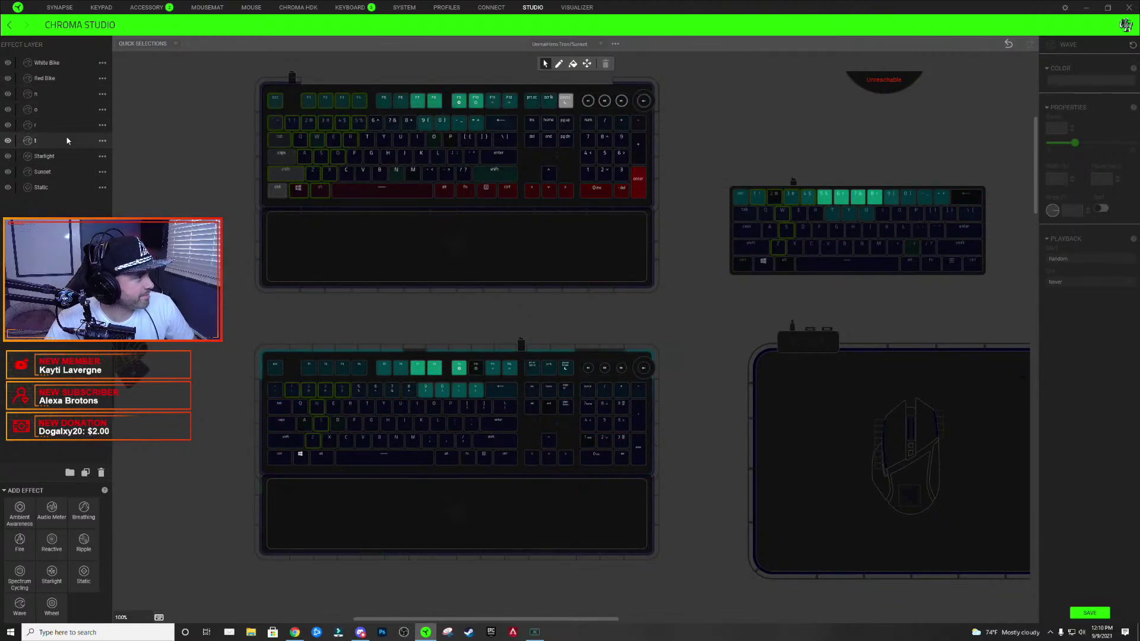
left_click(65, 125)
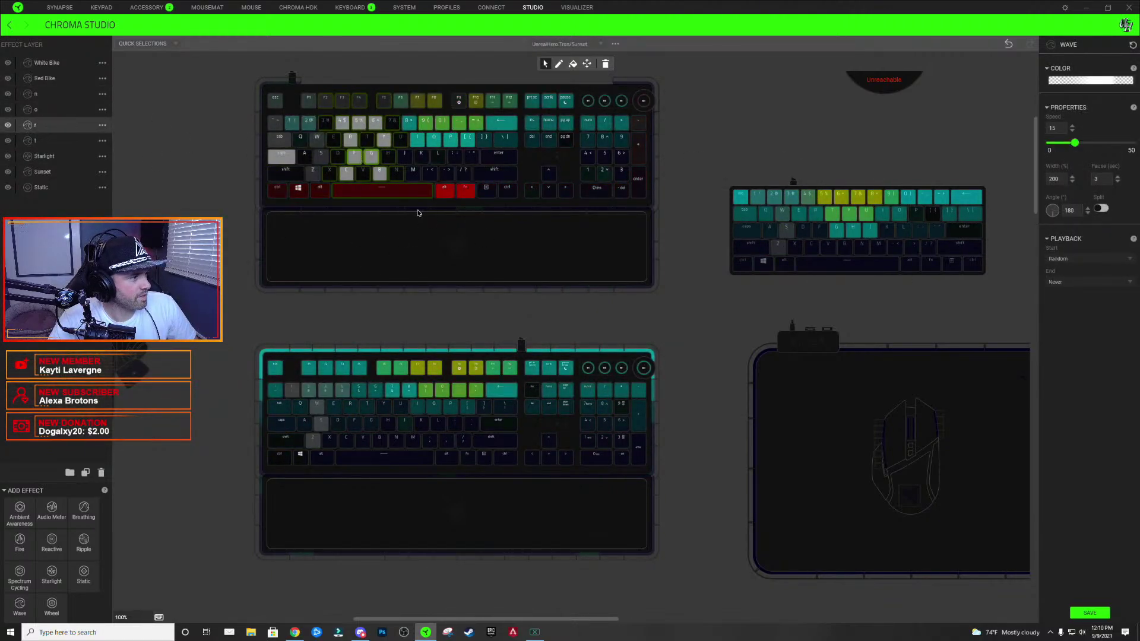
left_click(38, 111)
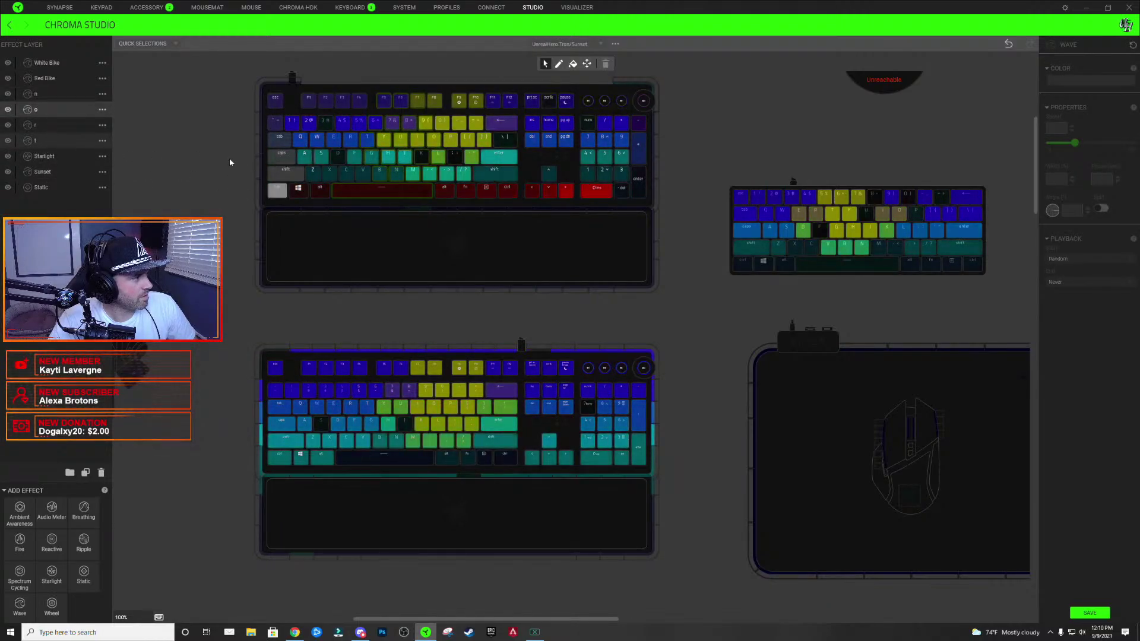
key("Down")
key("Down")
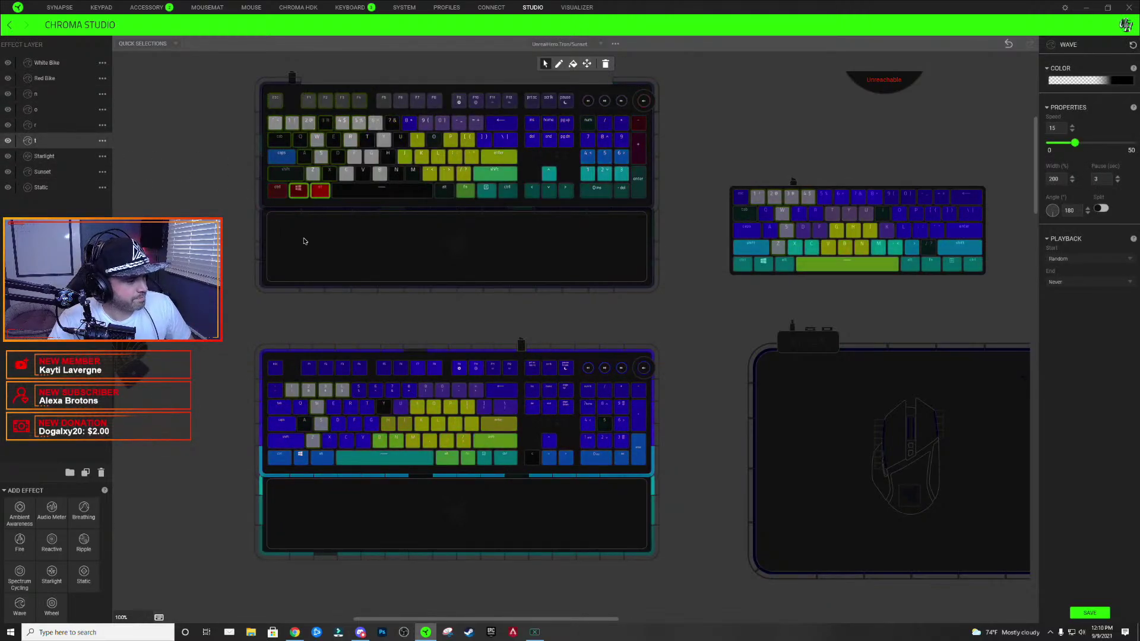
- Add the lower and compact keyboards' Windows and left Alt keys to the T layer's black-ended wave and shift the second gradient stop
left_click(300, 456)
left_click(322, 456)
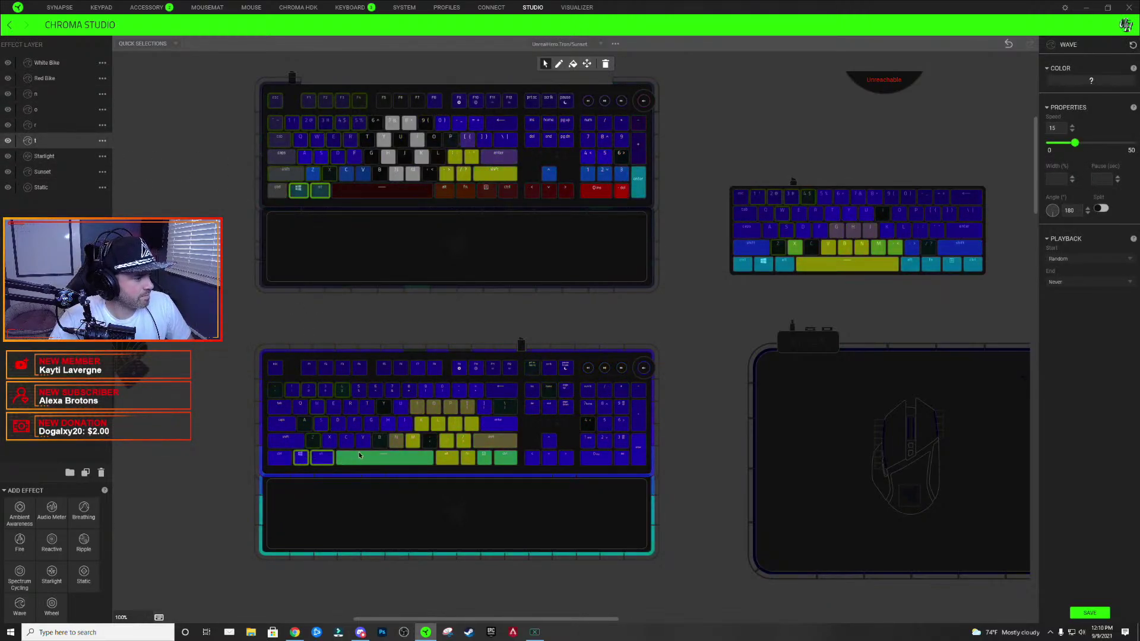
left_click(785, 266)
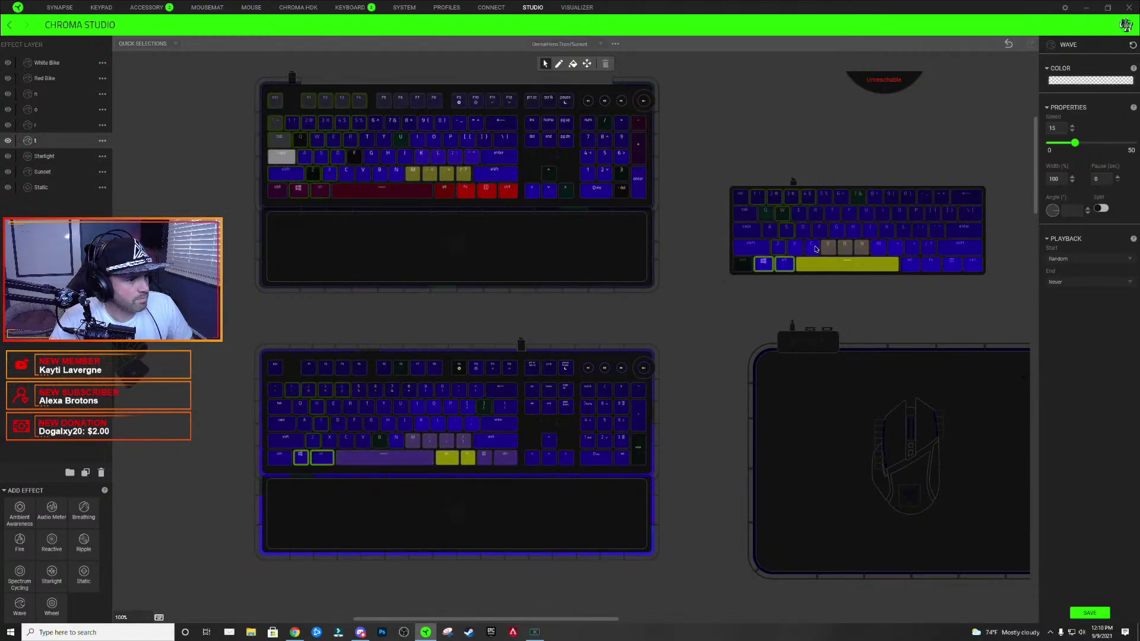
left_click(1088, 81)
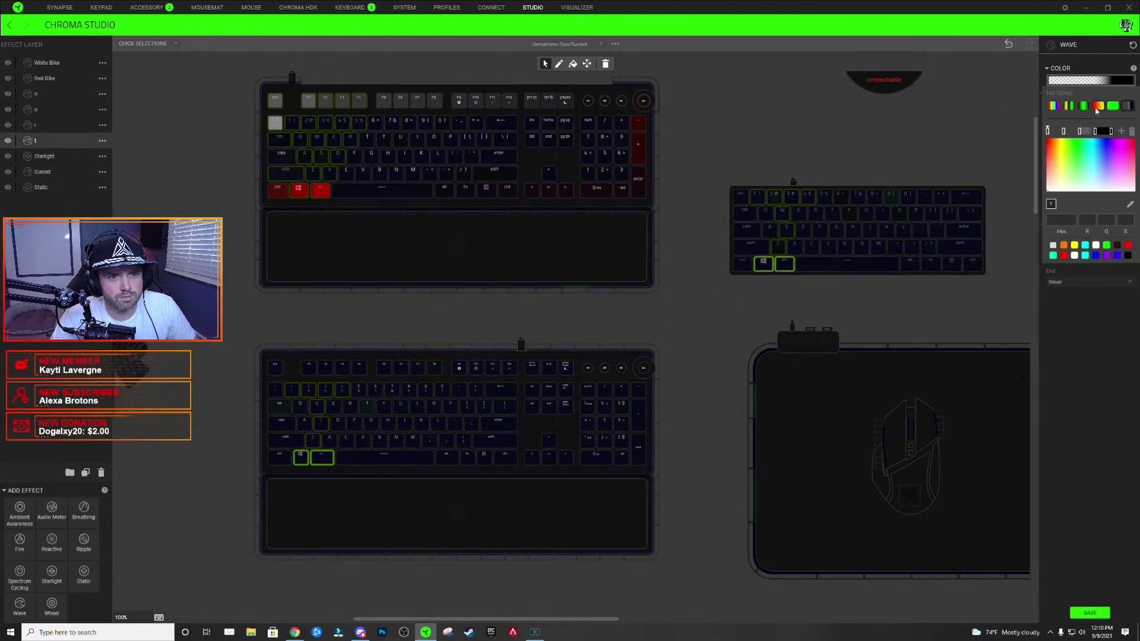
left_click(1063, 132)
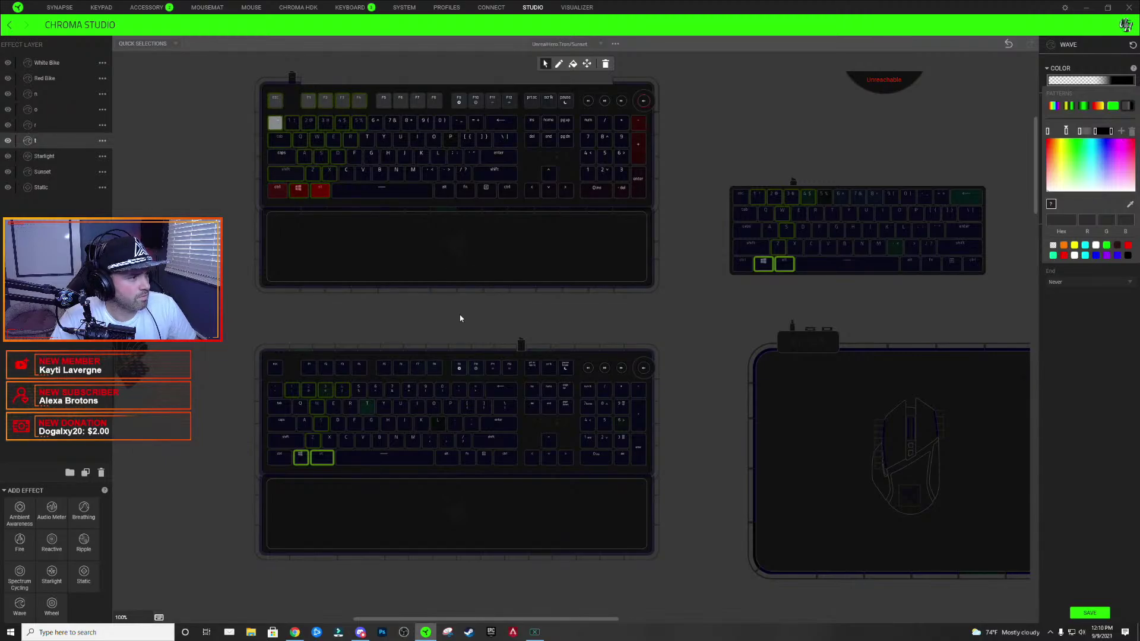
left_click(779, 268)
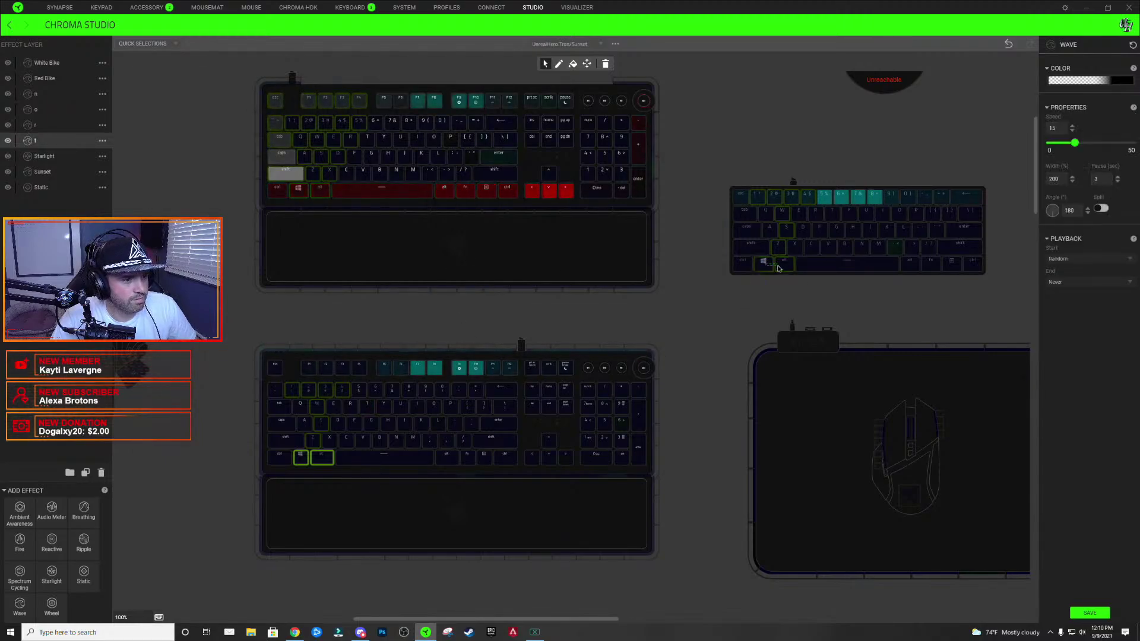
left_click(1064, 83)
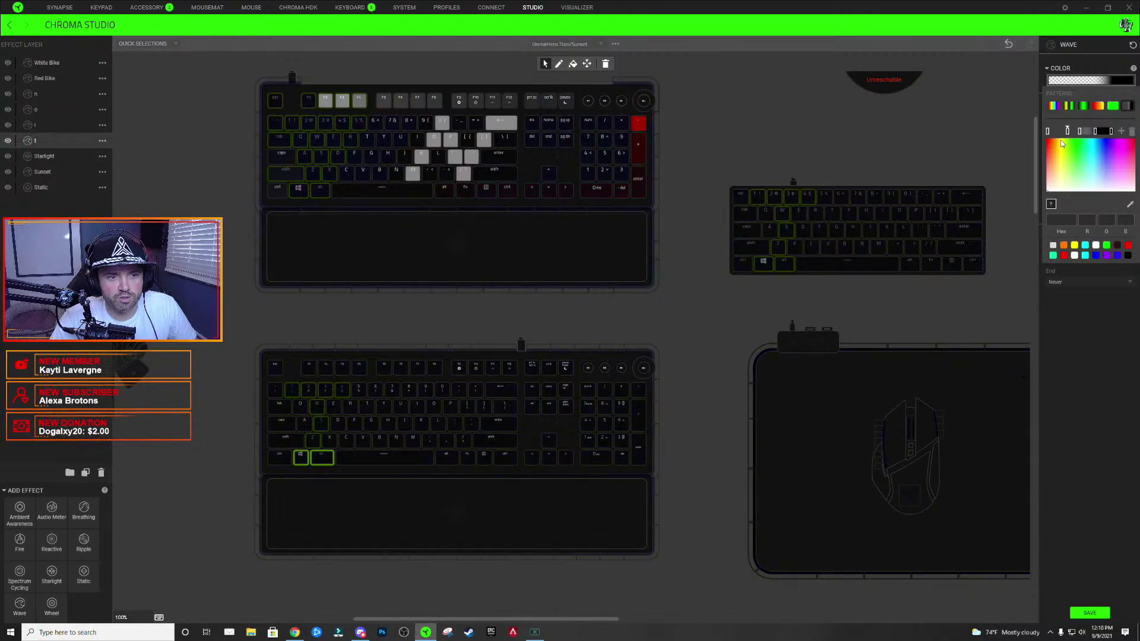
left_click(767, 236)
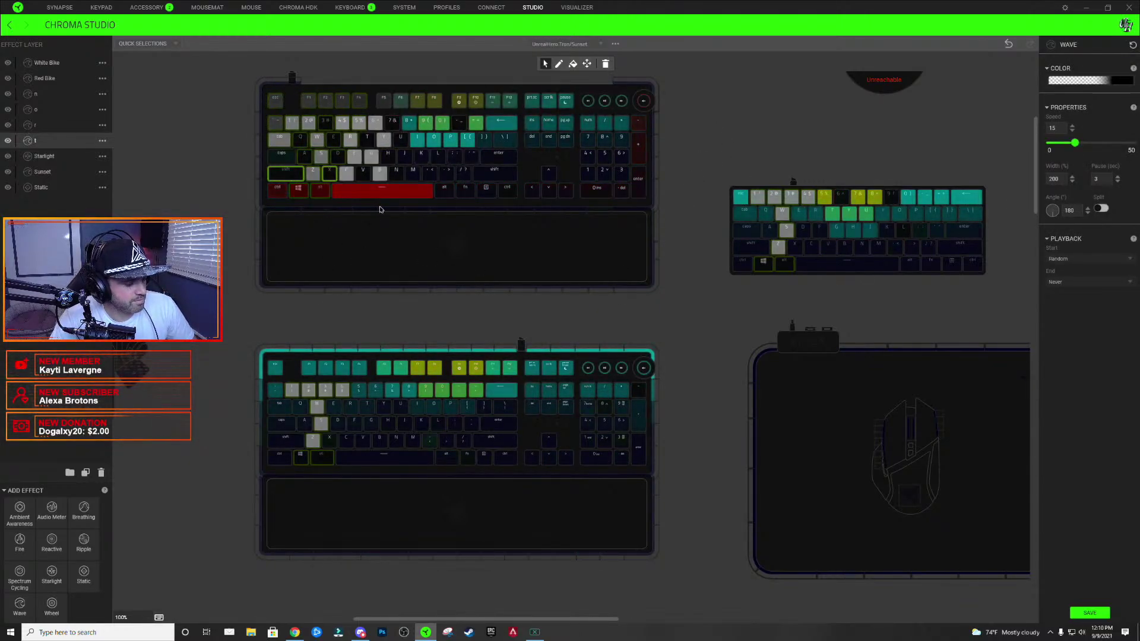
- Add the left Shift and X keys on the lower and compact keyboards to the T layer's black-ended wave and offset the first two gradient stops
left_click(761, 248)
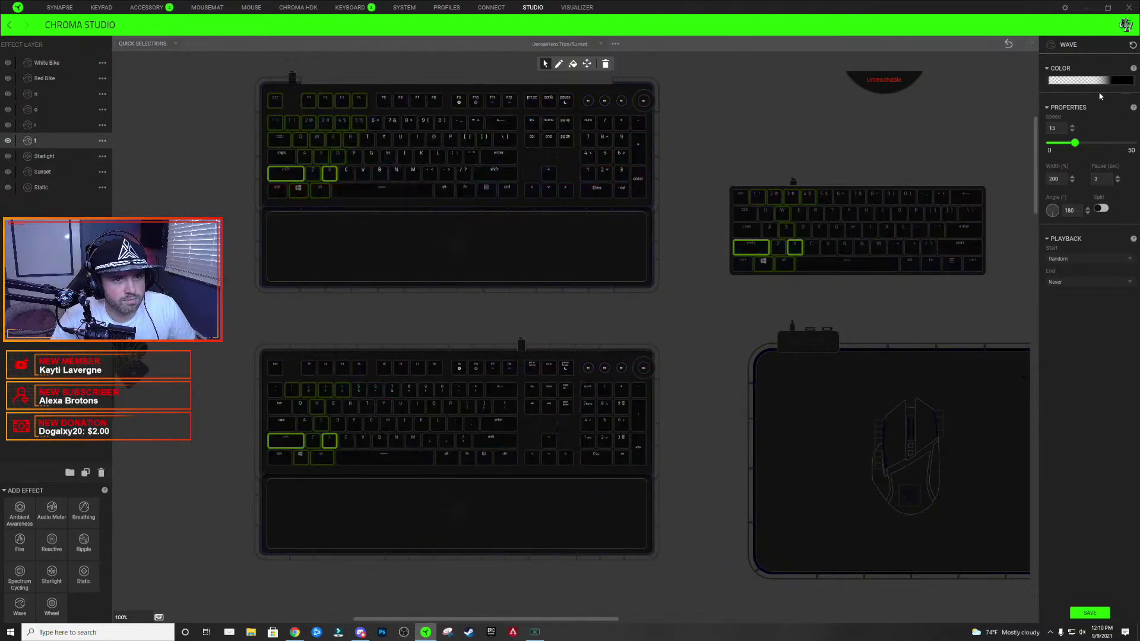
left_click(1097, 84)
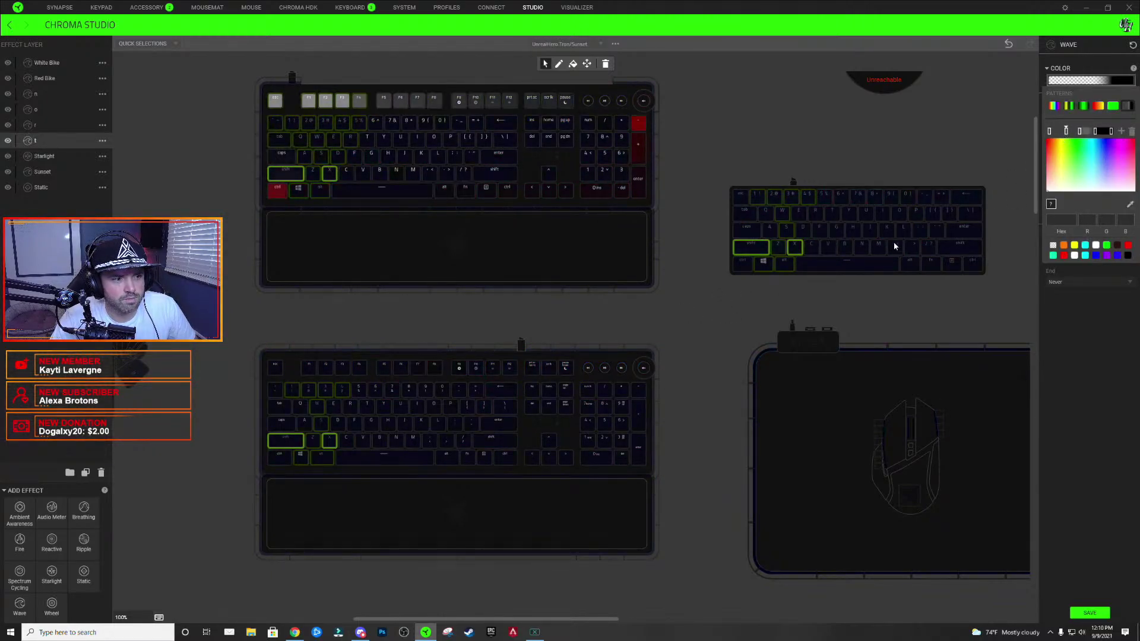
left_click(753, 253)
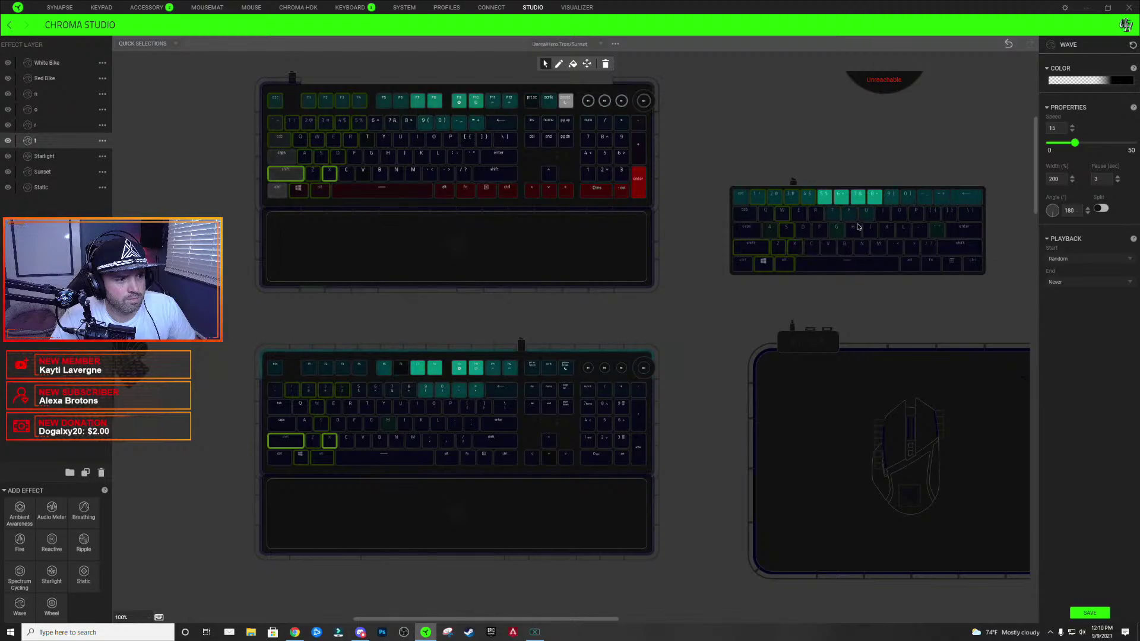
left_click(1079, 84)
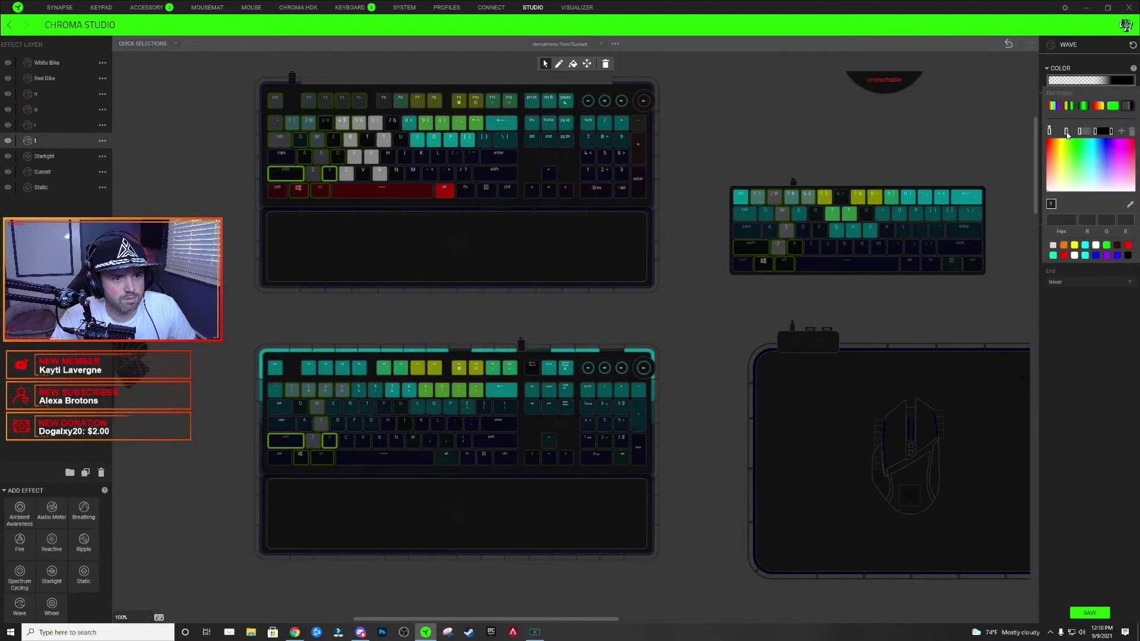
left_click(327, 177)
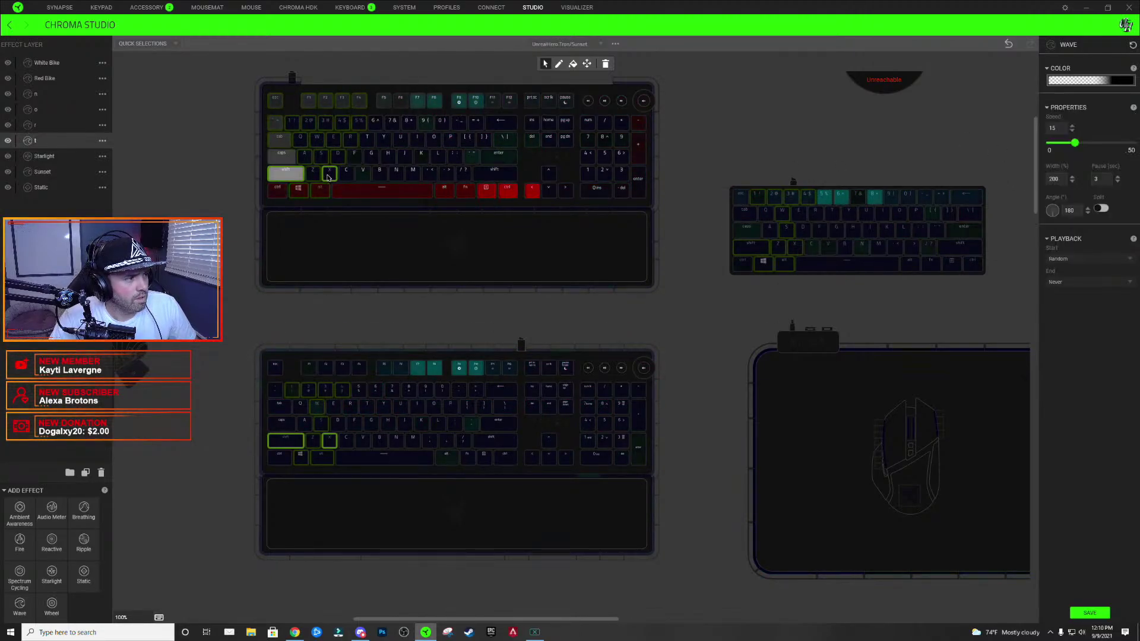
left_click(1072, 80)
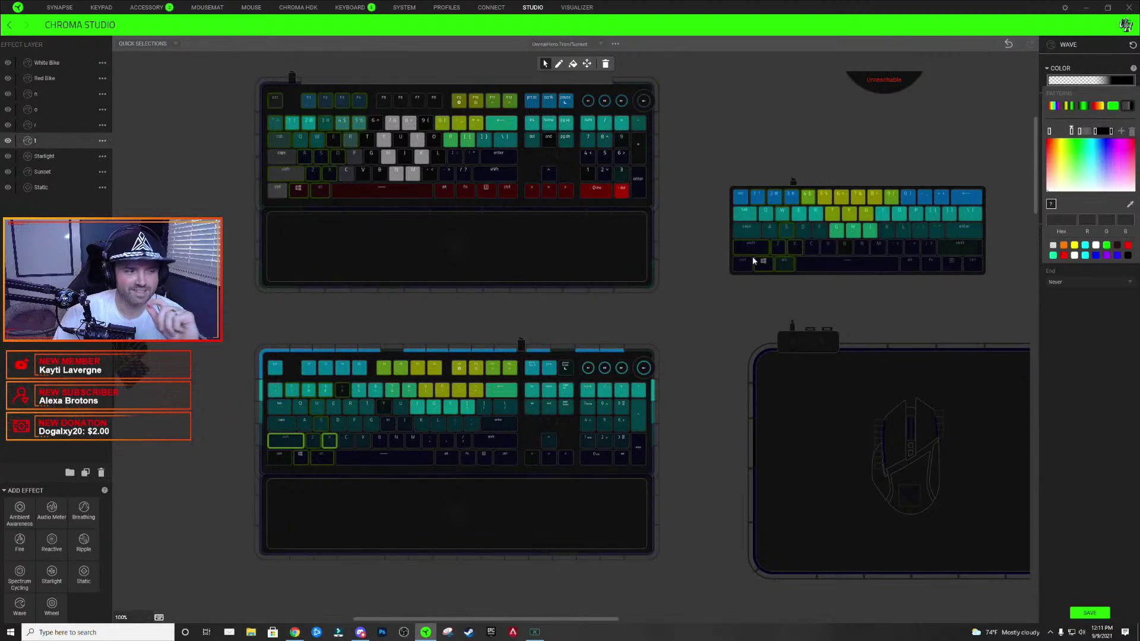
left_click(712, 175)
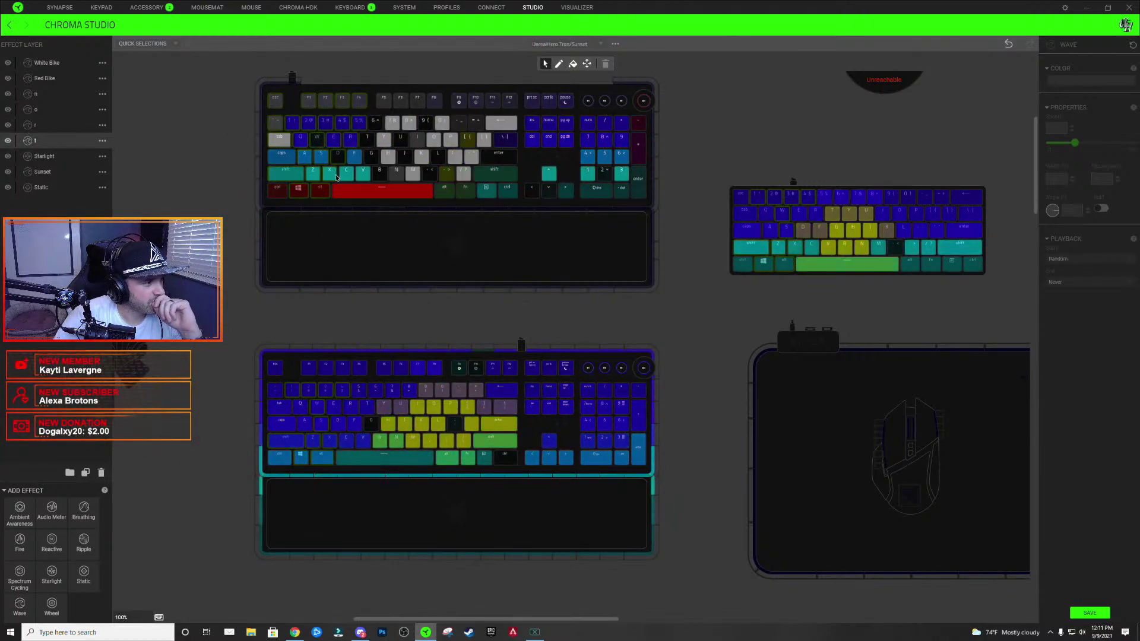
- Add the A and D keys on the lower and compact keyboards to the T layer's 180° black-ended wave and shift the second gradient stop
left_click(291, 161)
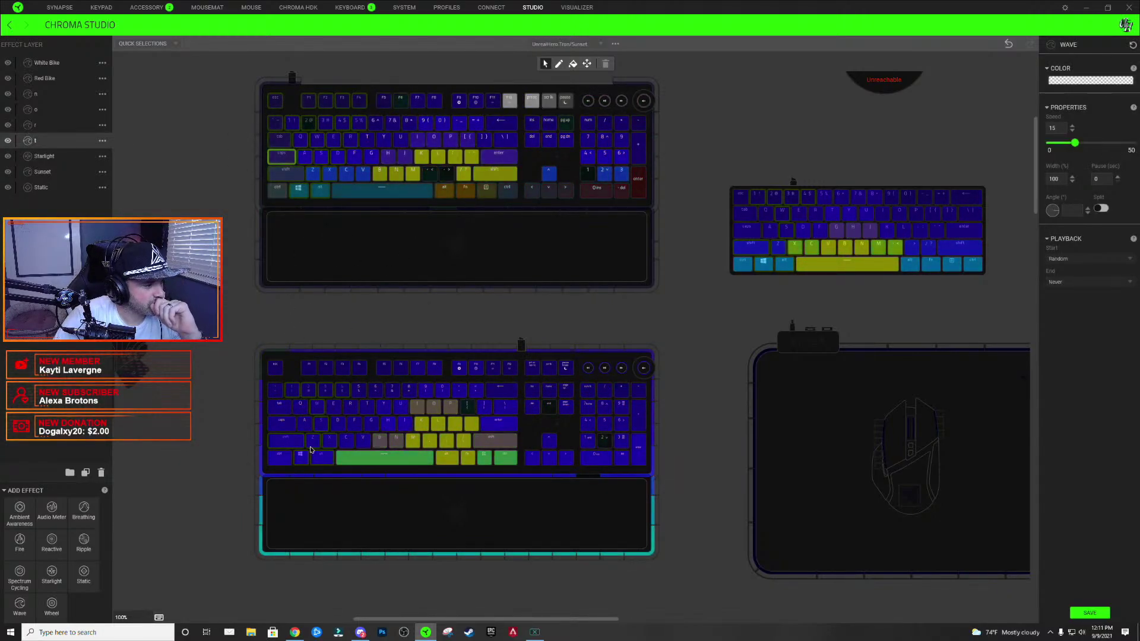
left_click(297, 444)
left_click(287, 159)
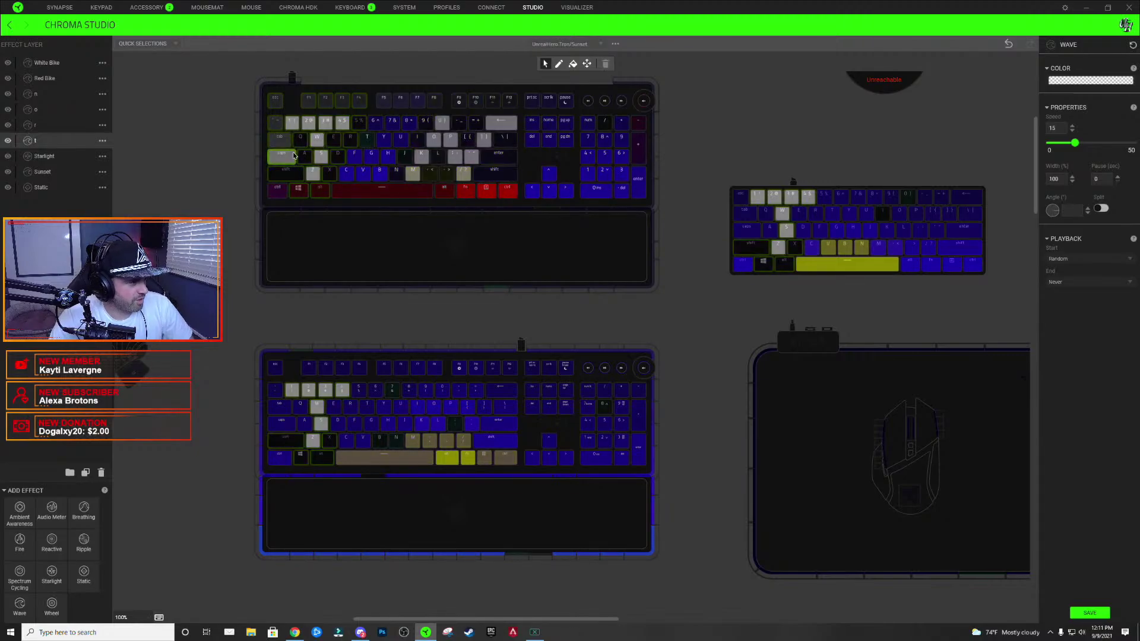
left_click(337, 156)
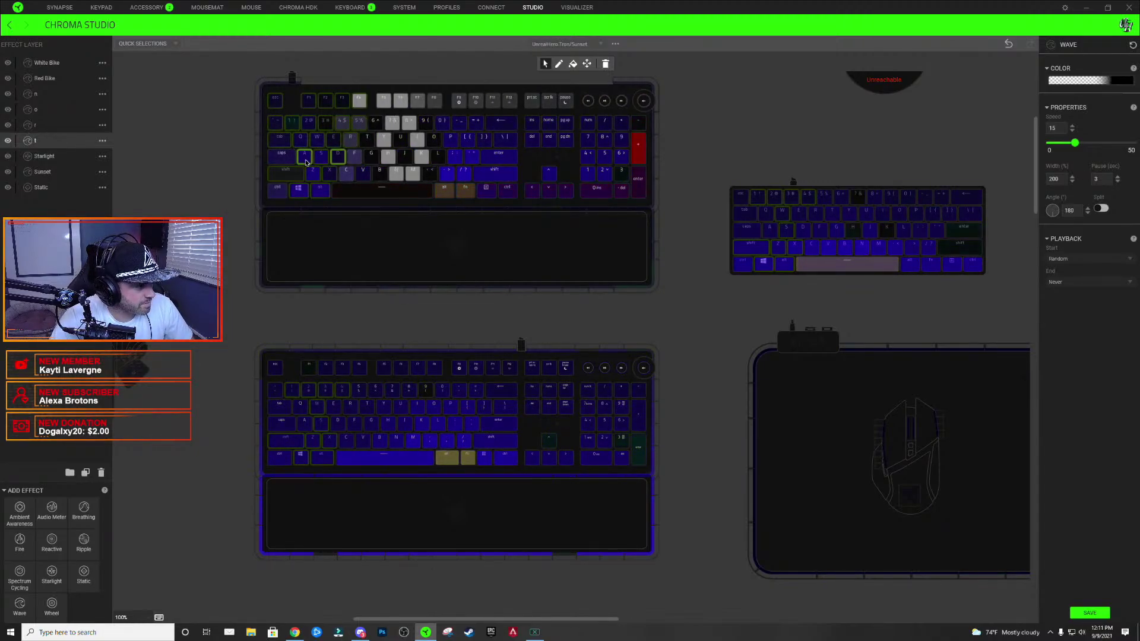
key("super+c")
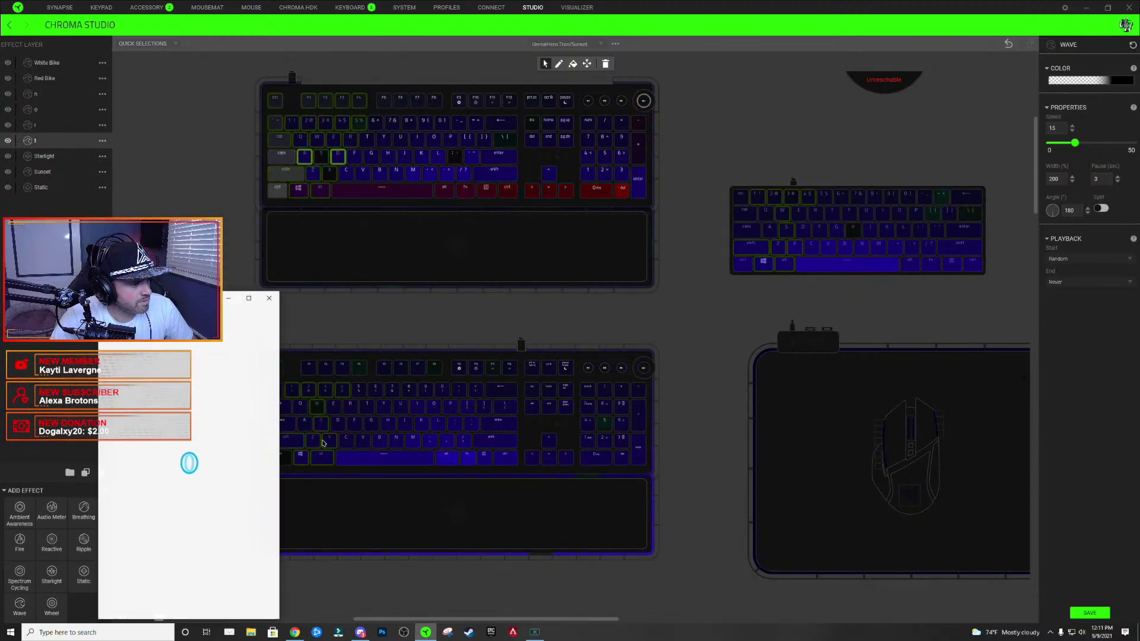
left_click(270, 298)
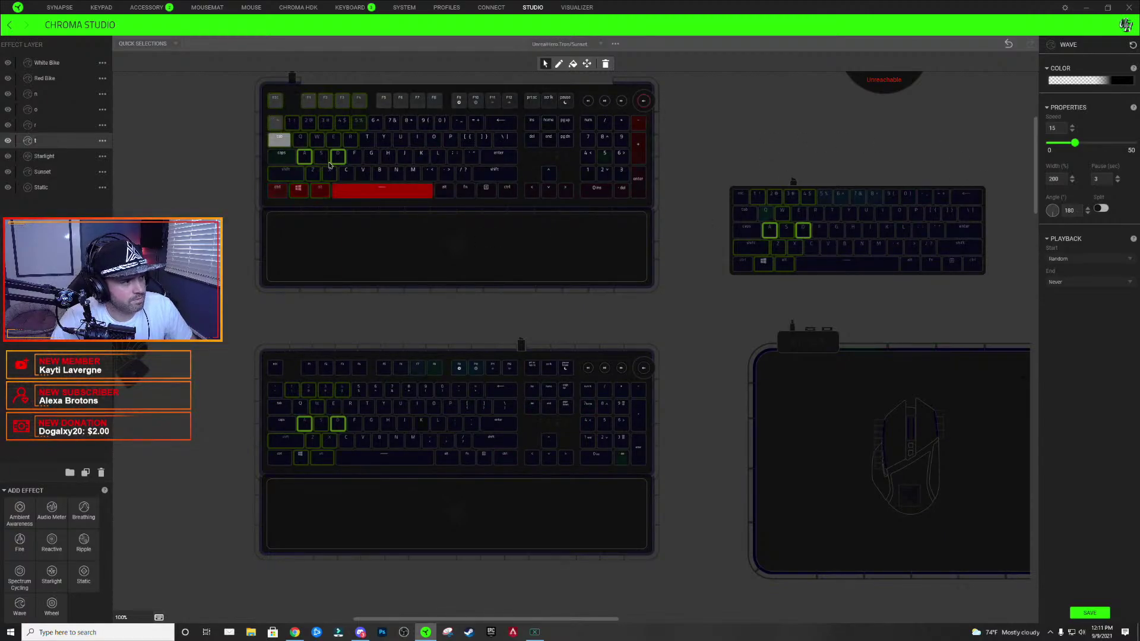
left_click(1069, 80)
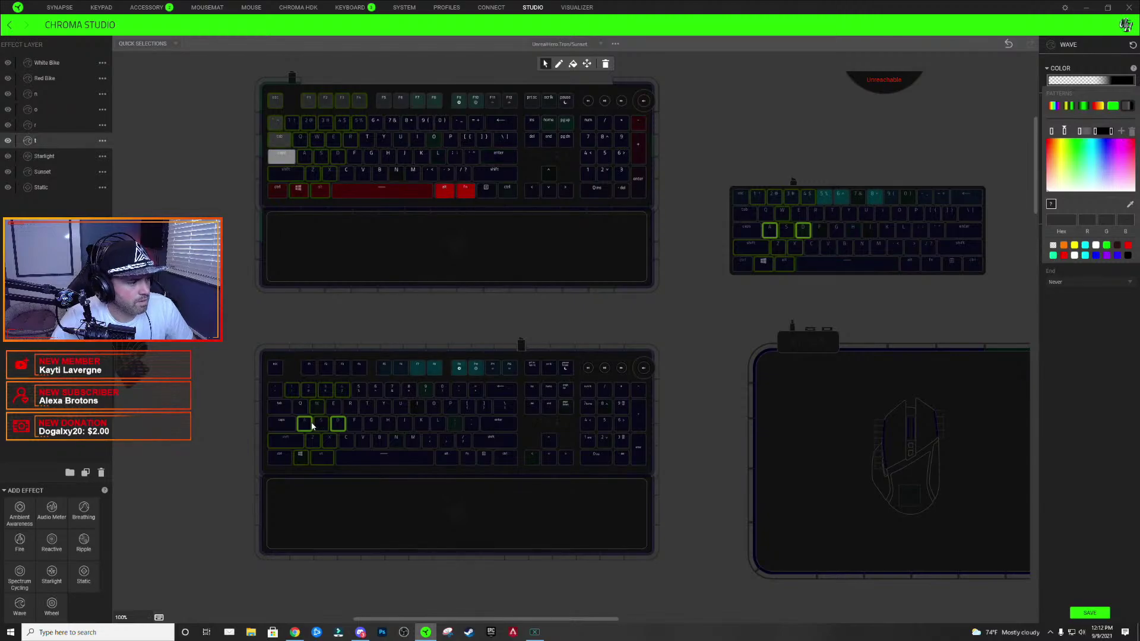
left_click(338, 426)
left_click(1077, 80)
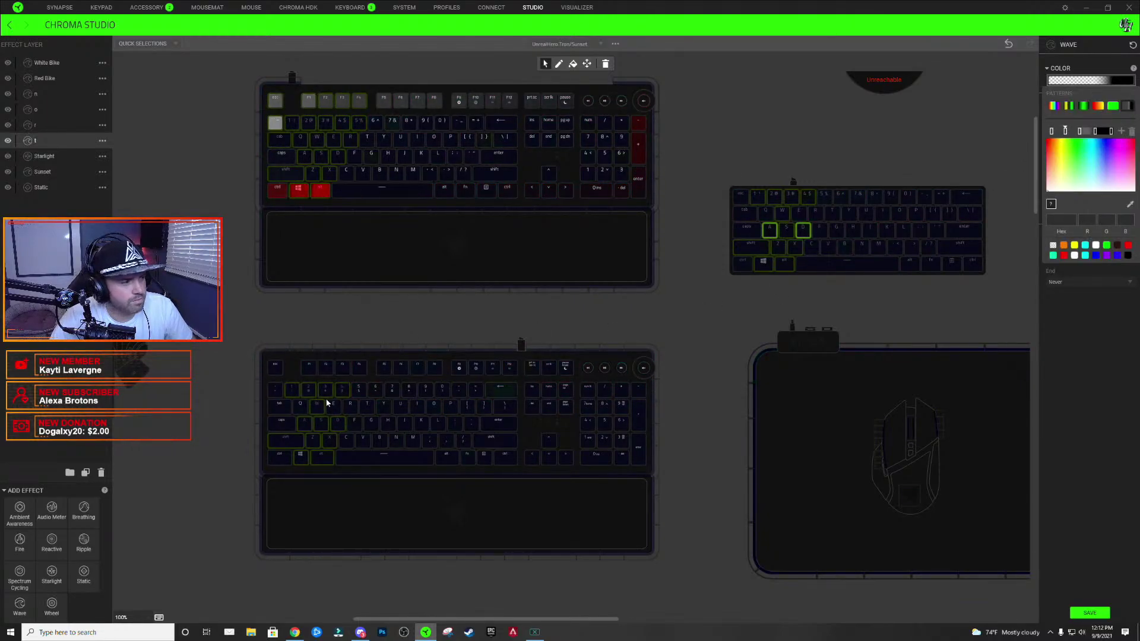
left_click(359, 340)
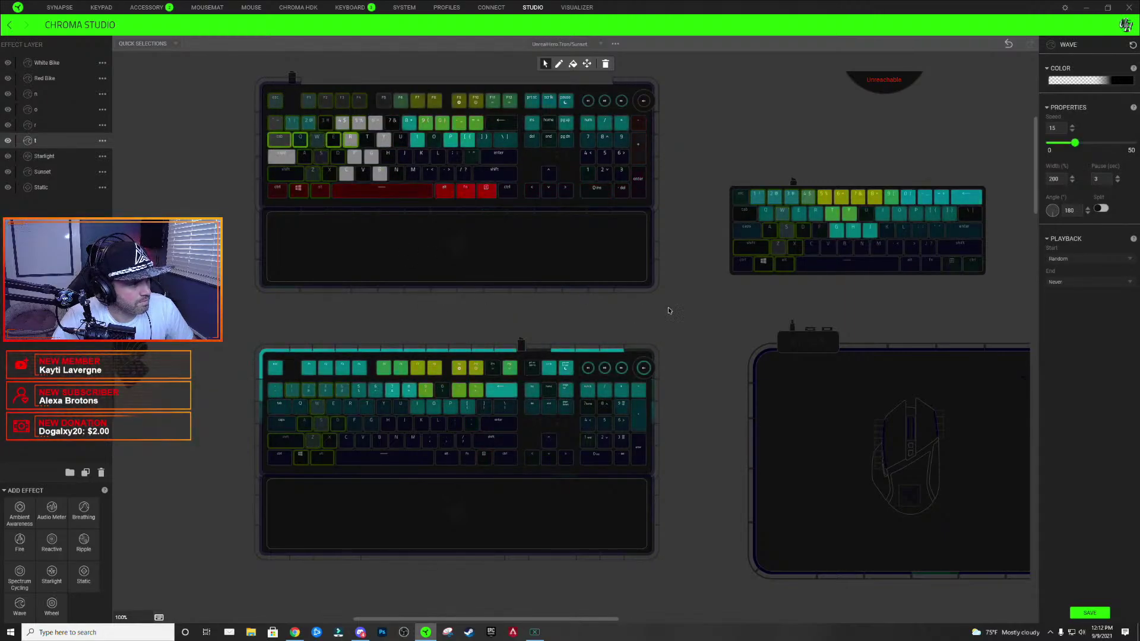
- Add the Tab, Q, E and R keys on the compact and lower keyboards to the T layer's black-ended wave and offset the first two gradient stops
left_click(746, 219)
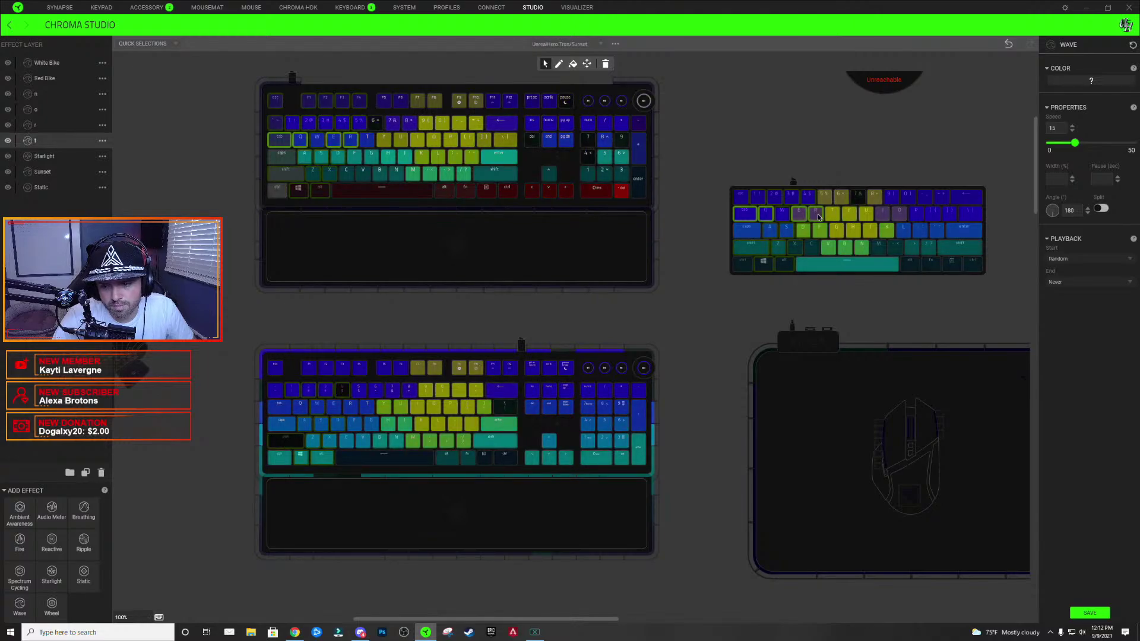
mouse_move(818, 218)
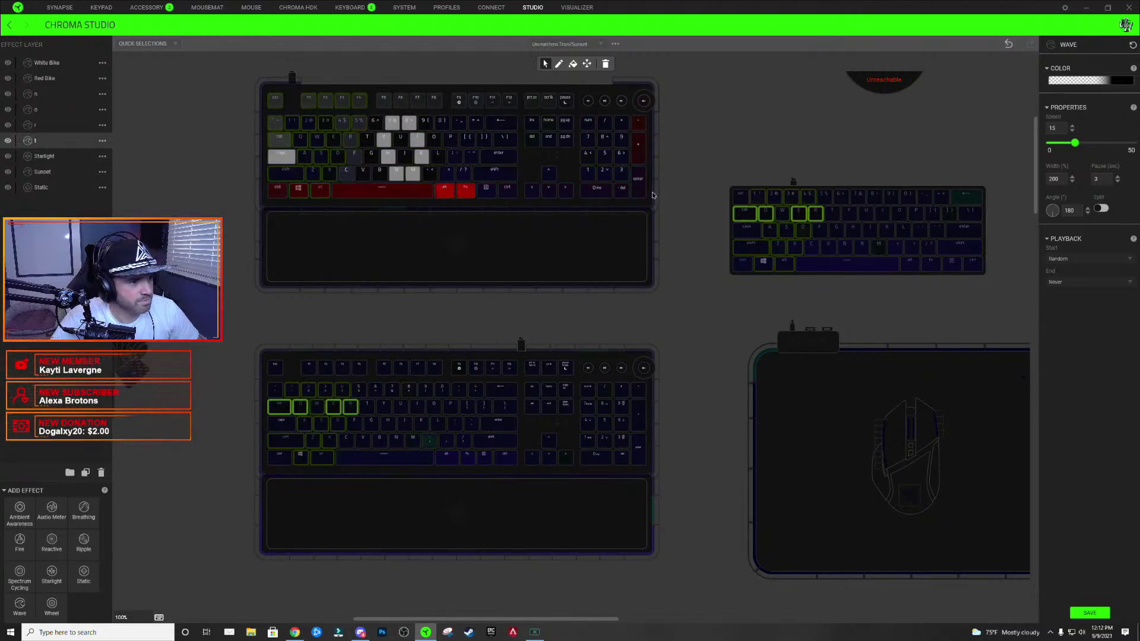
left_click(1099, 83)
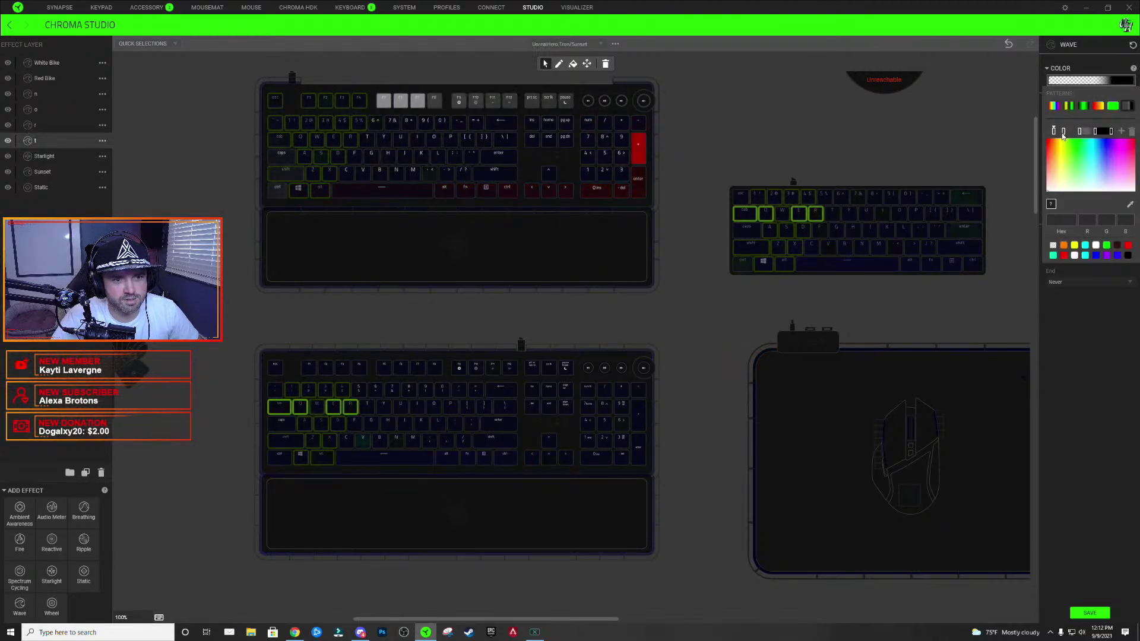
left_click(761, 218)
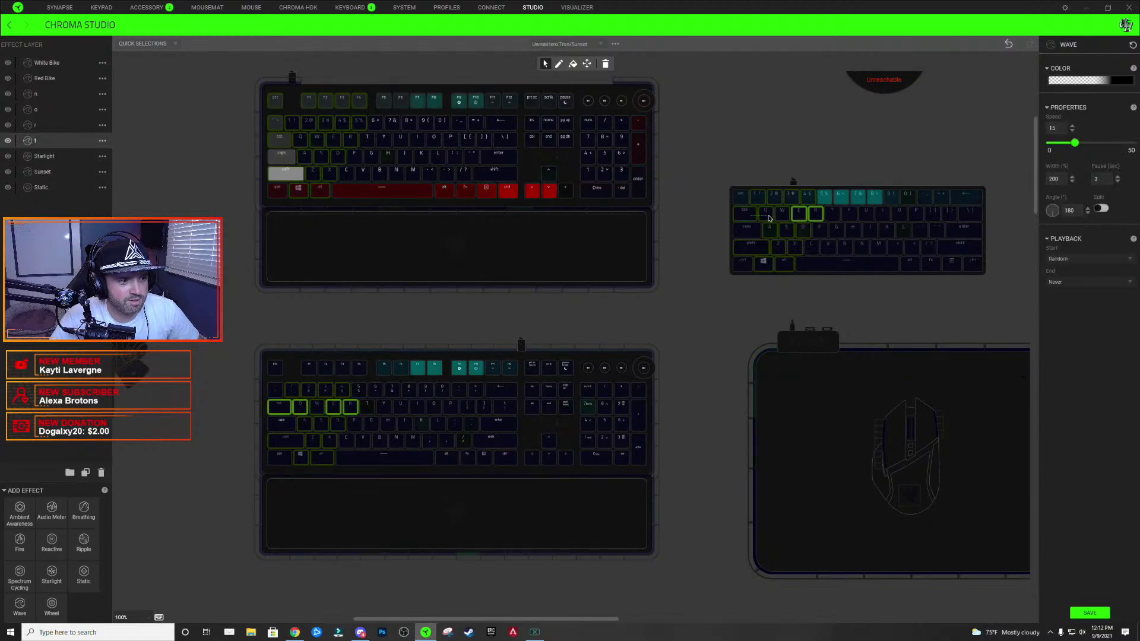
left_click(1089, 81)
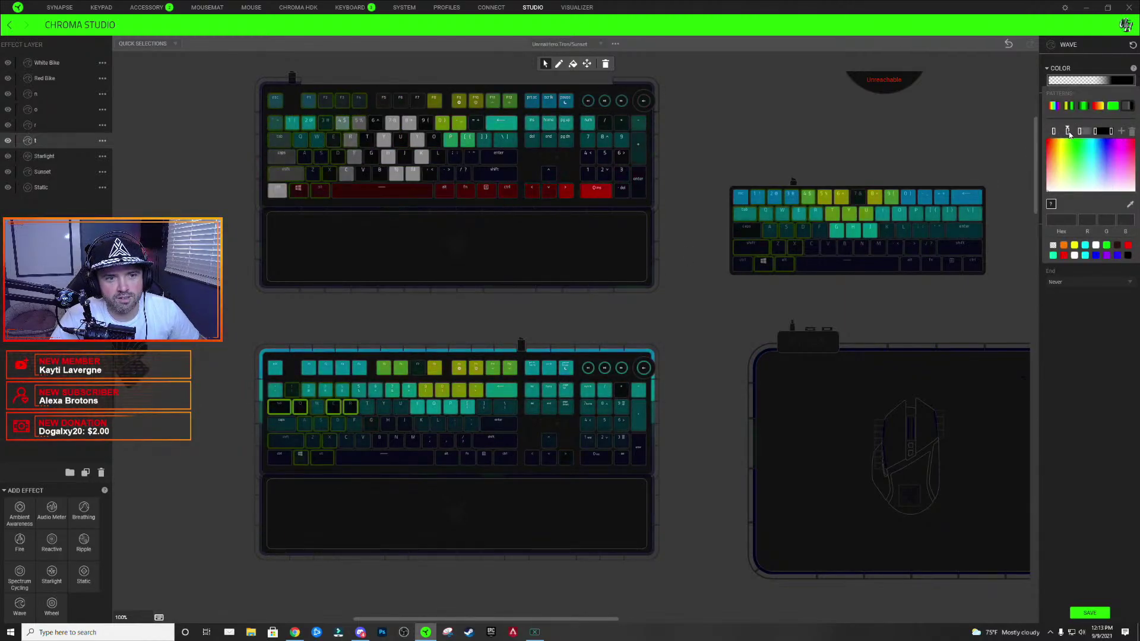
left_click(328, 316)
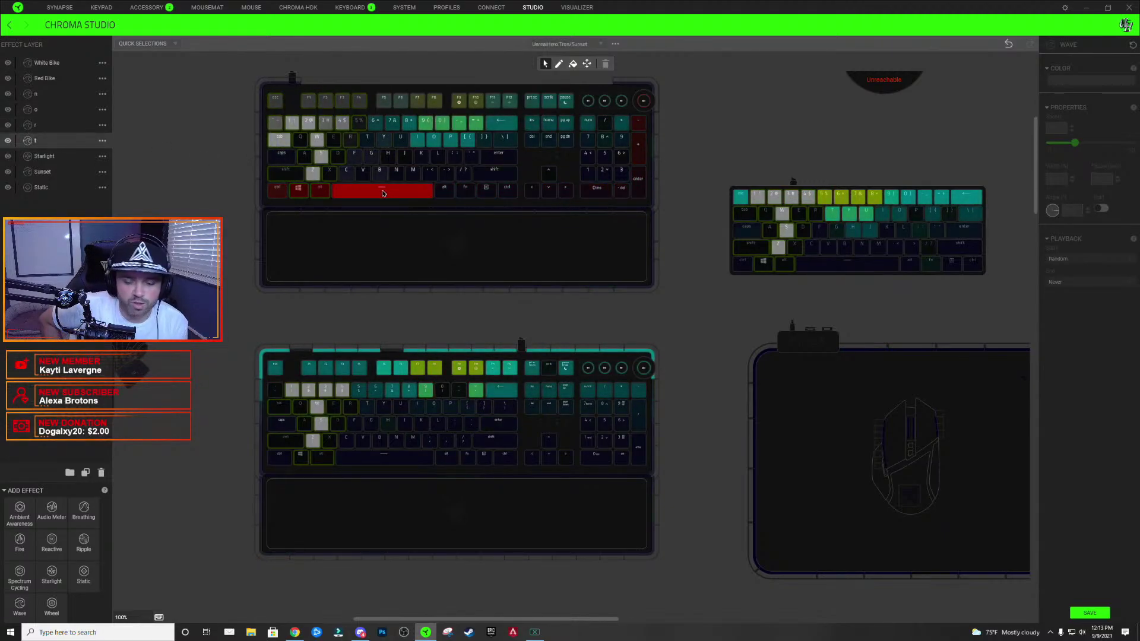
- Add the compact keyboard's Esc and 5 keys and the lower keyboard's backtick and 5 keys to the T layer's wave, shifting the first gradient stops
mouse_move(382, 193)
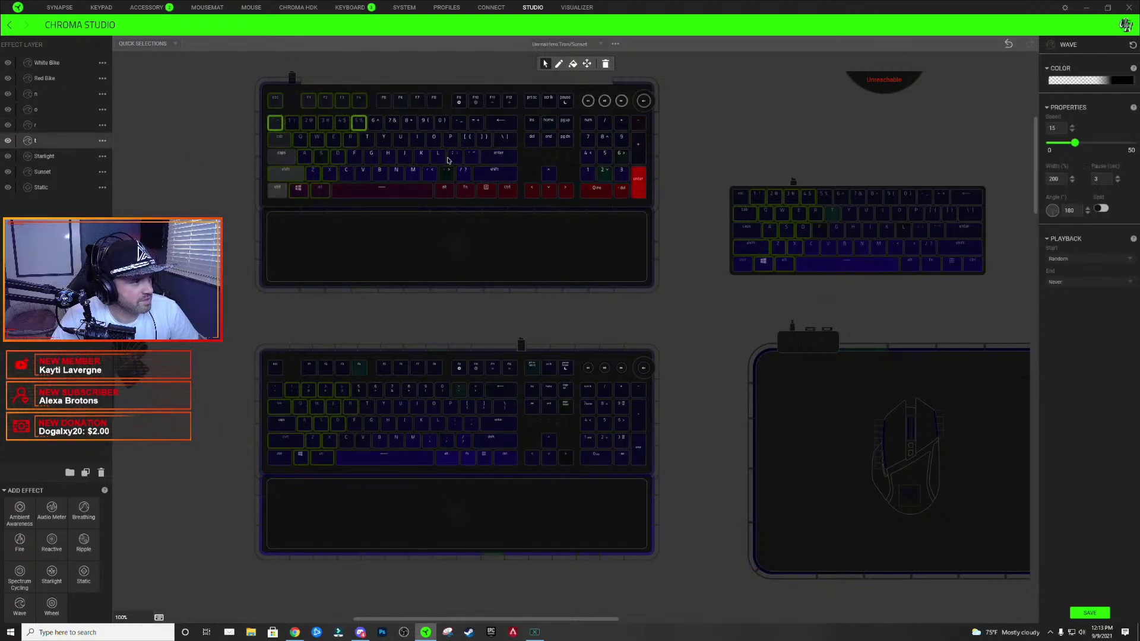
left_click(745, 199)
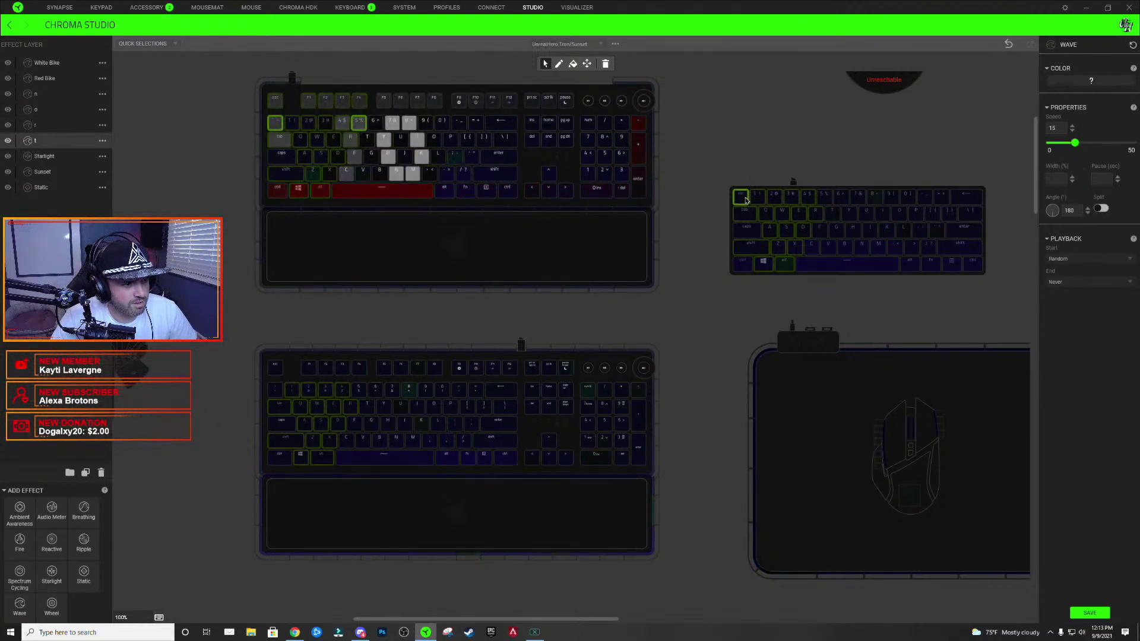
left_click(825, 198, "ctrl")
left_click(274, 390)
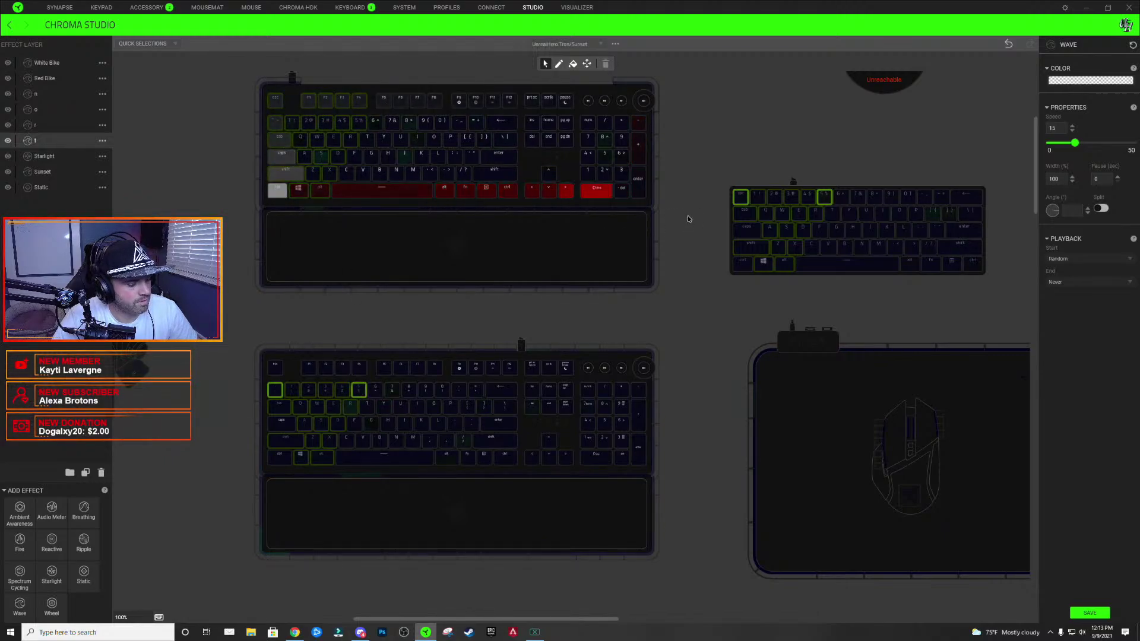
left_click(1090, 82)
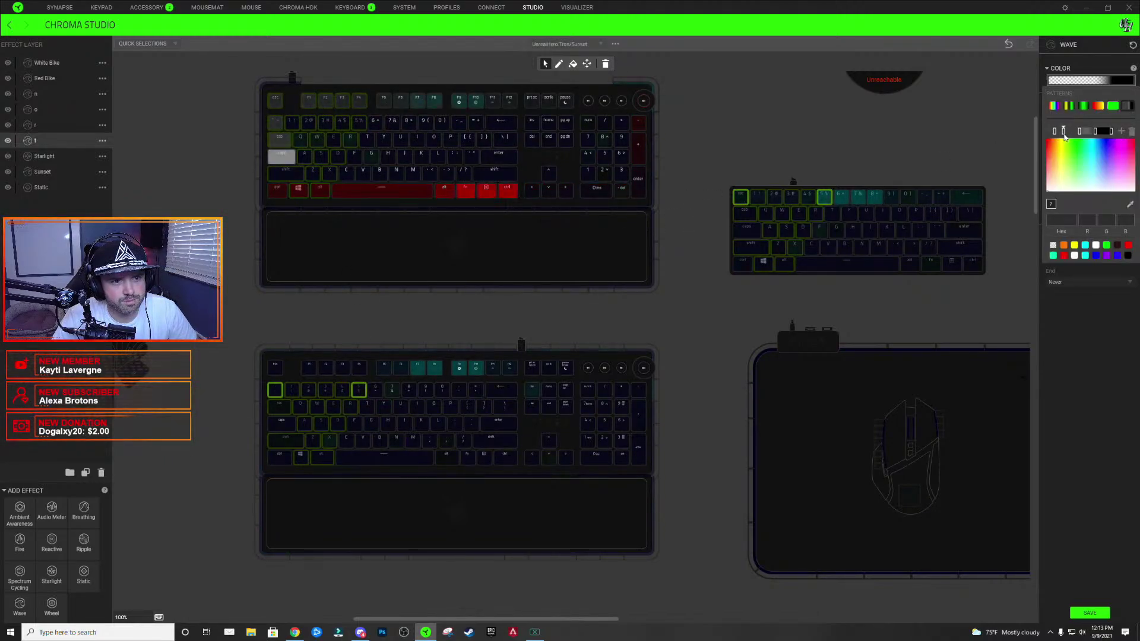
left_click(745, 204)
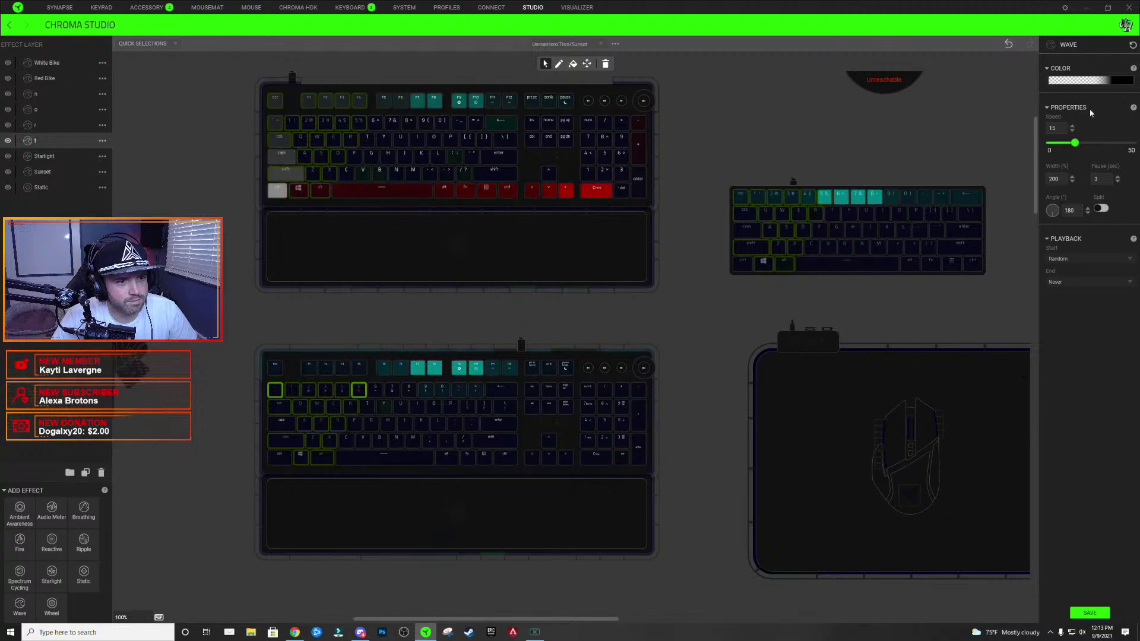
left_click(1090, 81)
left_click(832, 144)
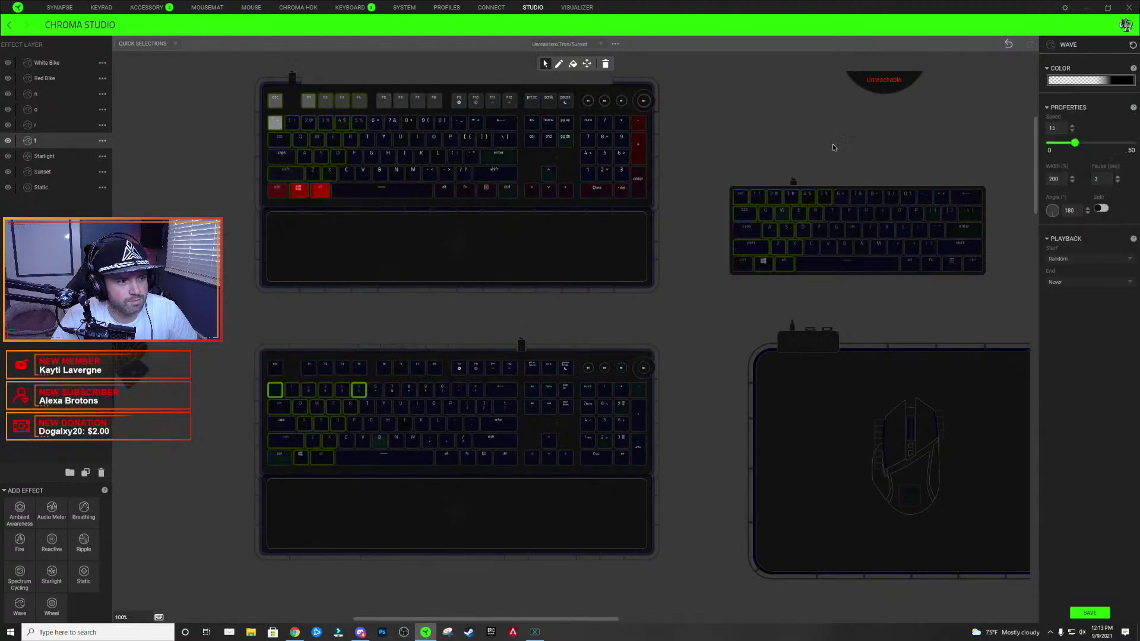
- Add the lower keyboard's Esc and F1 to F4 keys to the T layer's 180° wave and offset the first gradient stop
left_click(53, 124)
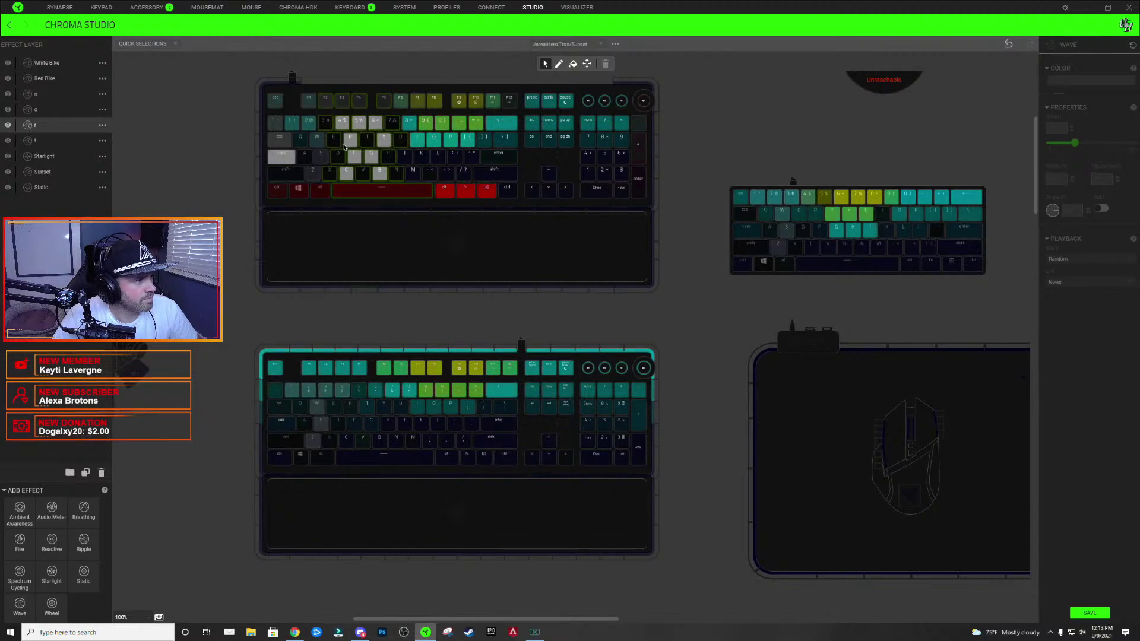
left_click(48, 140)
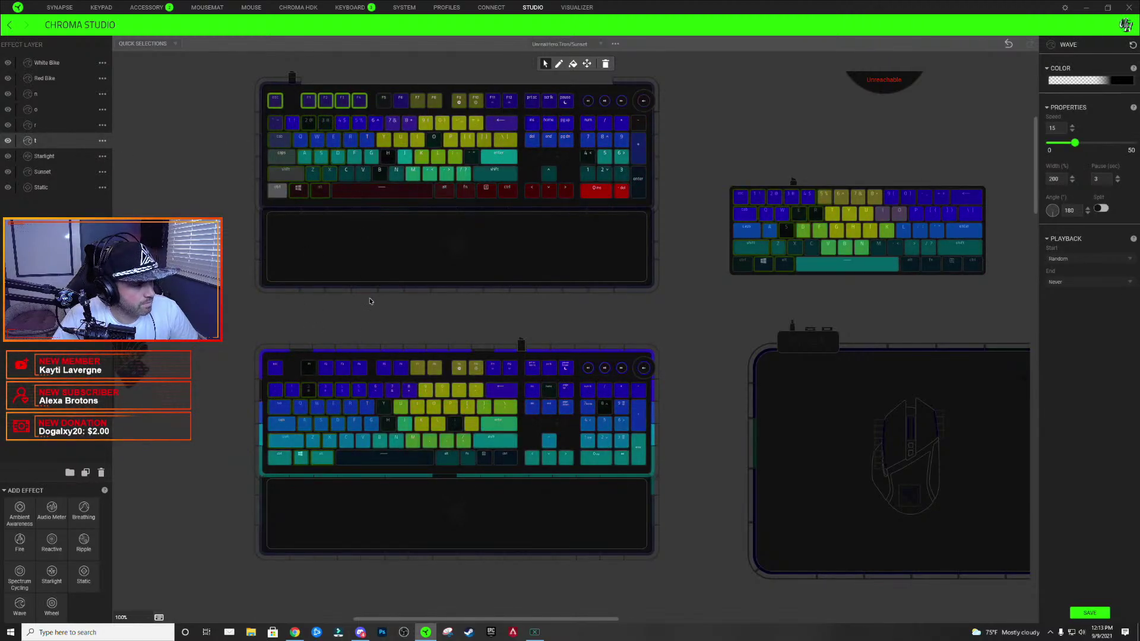
left_click(314, 368)
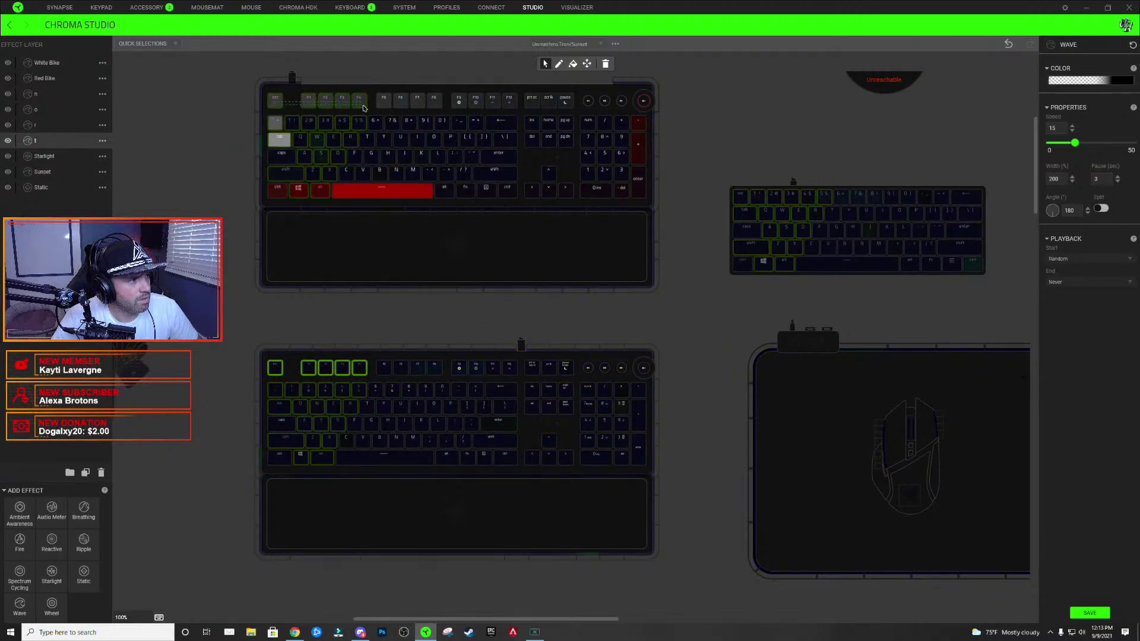
left_click(1075, 80)
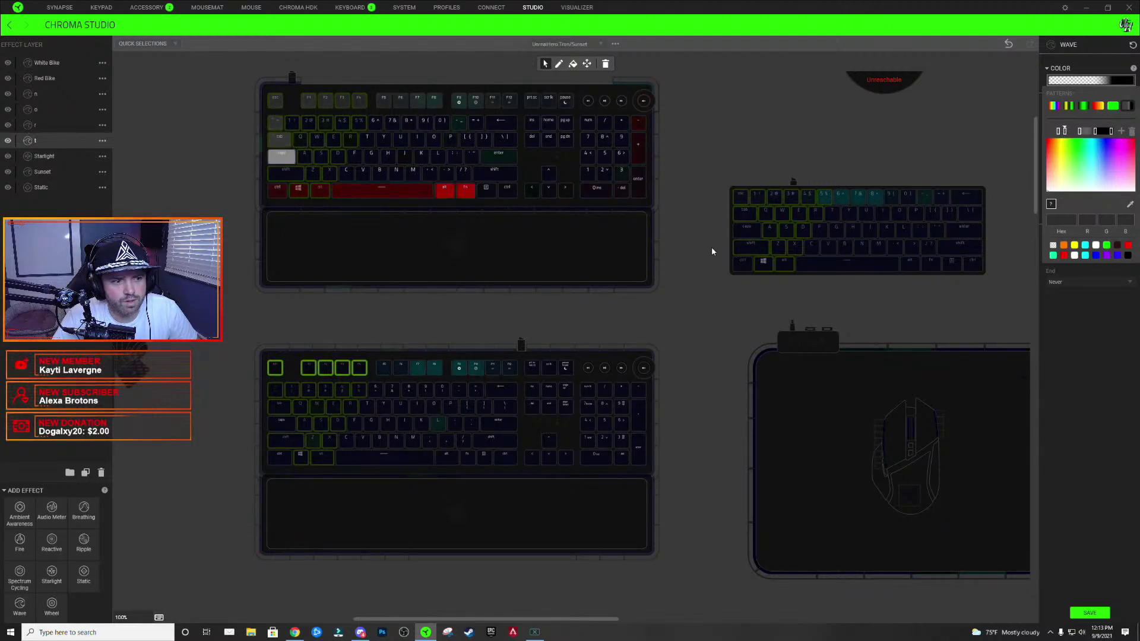
left_click(722, 382)
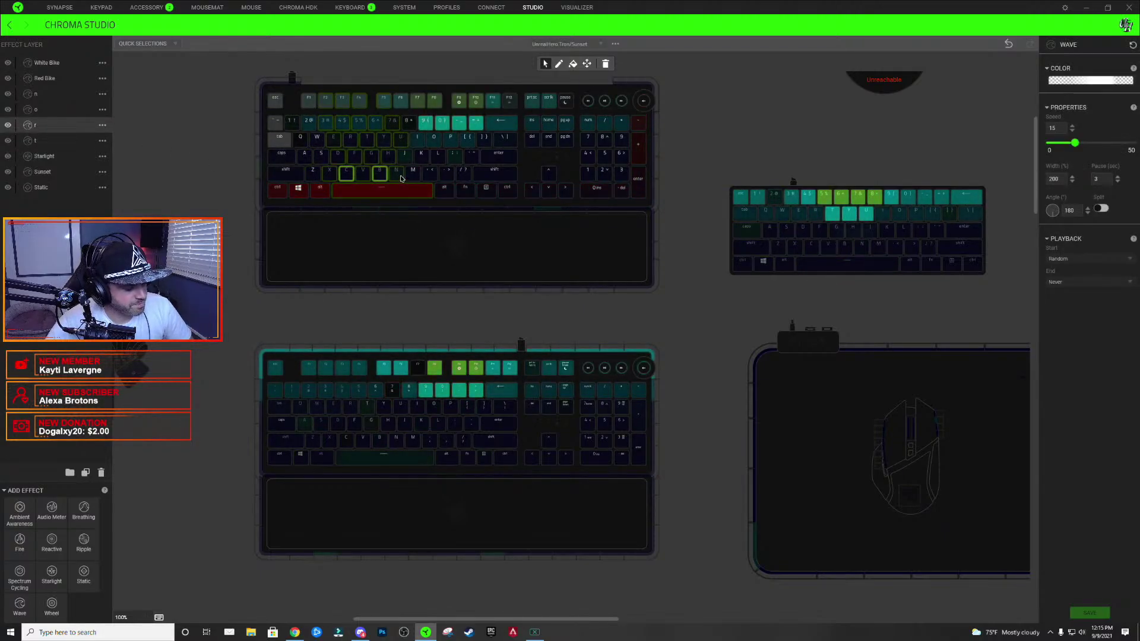
- Add the C and B keys on the lower and compact keyboards to the R layer's 180° white-ended wave and shift the last gradient stop
left_click(344, 442)
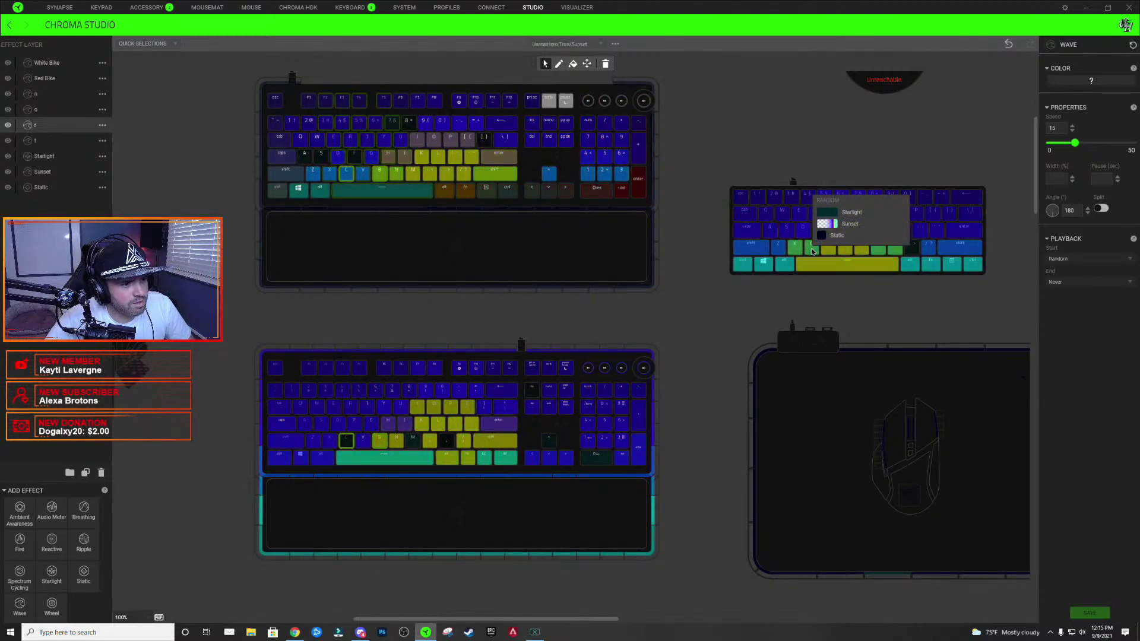
left_click(845, 248)
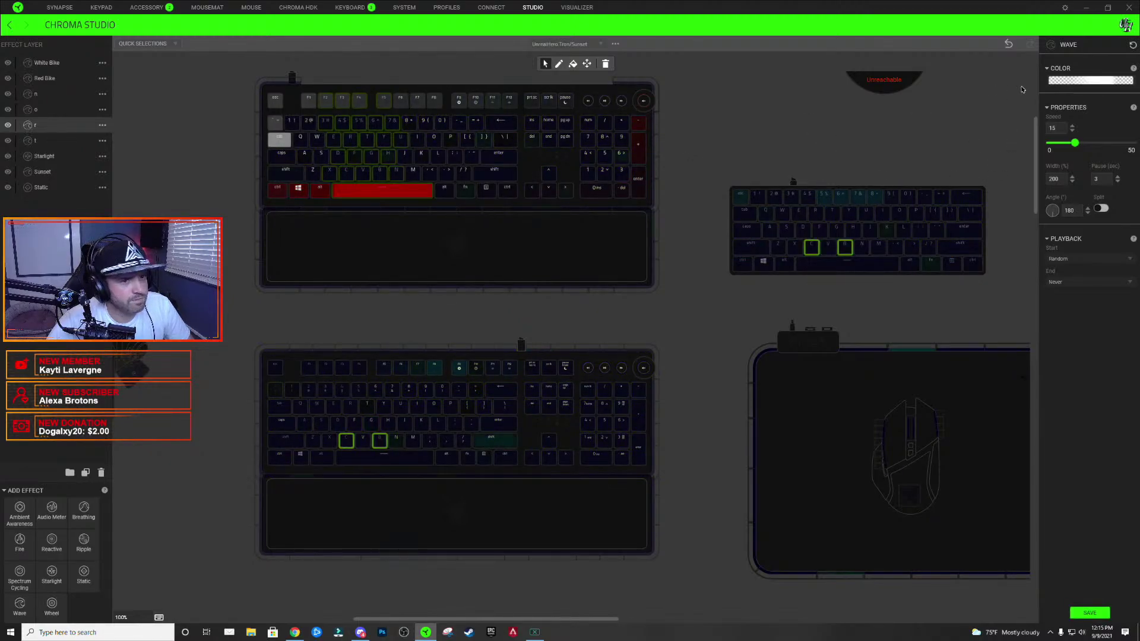
left_click(1063, 81)
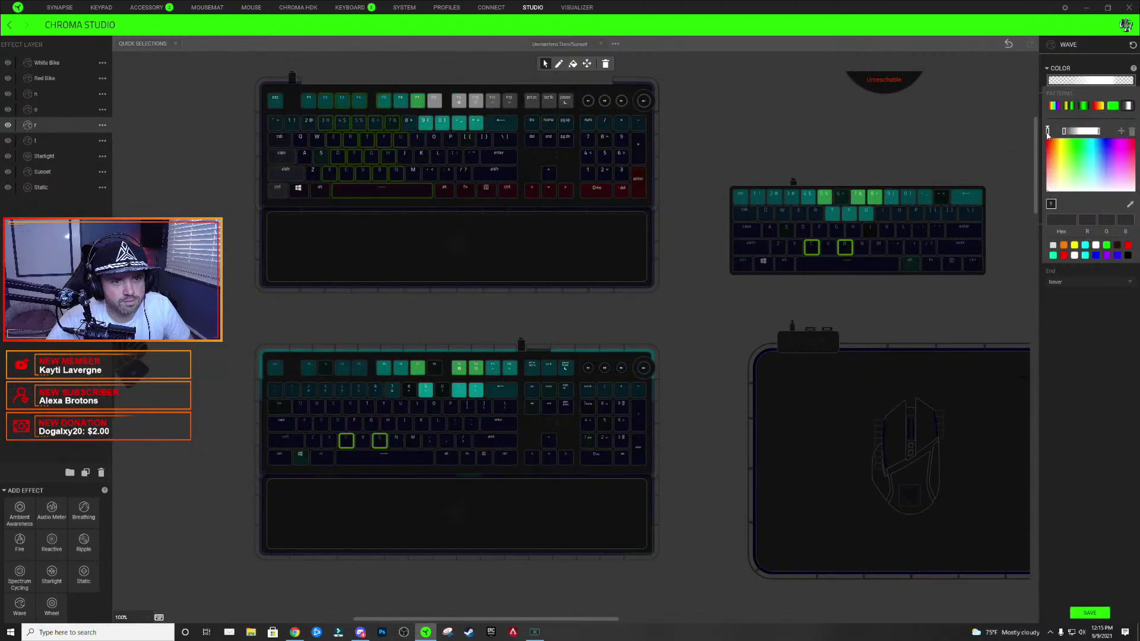
left_click(1104, 131)
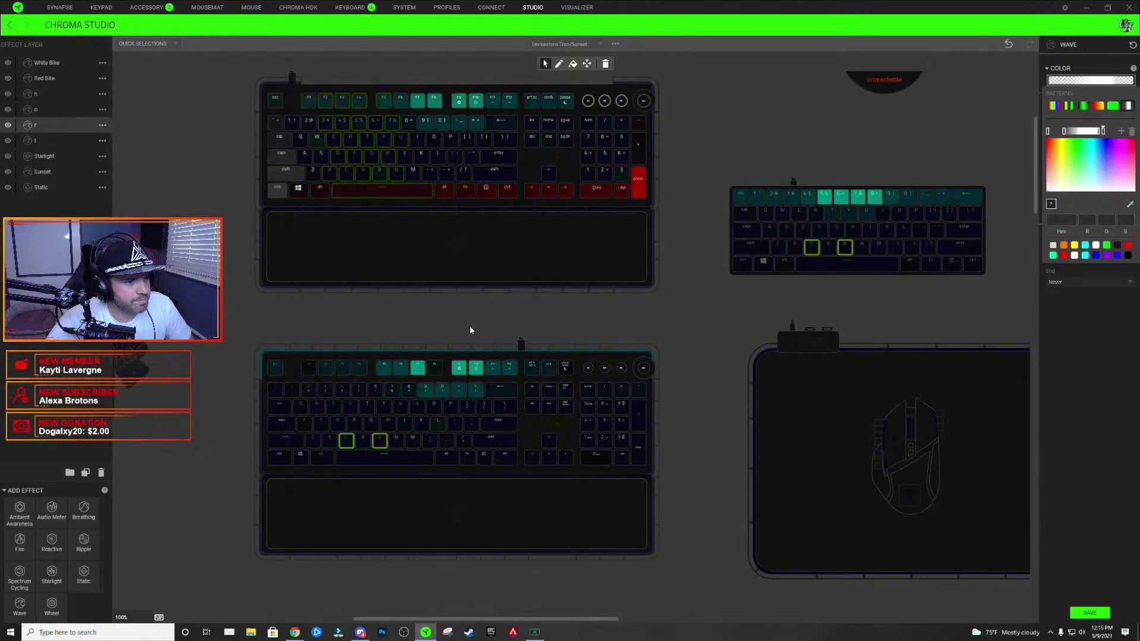
left_click(841, 251)
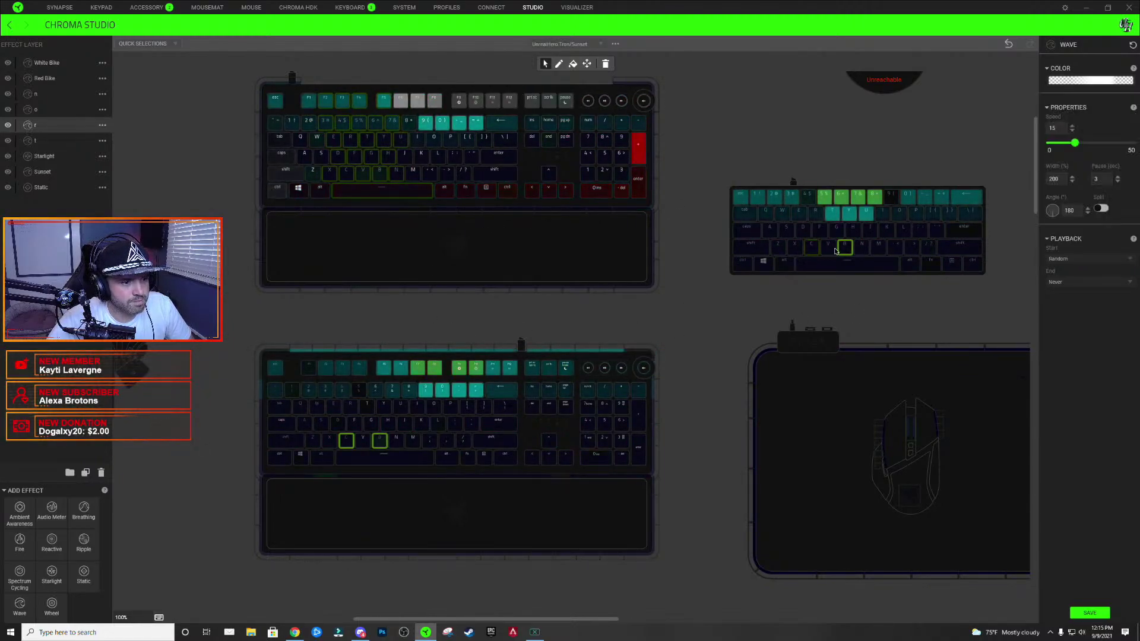
left_click(1098, 81)
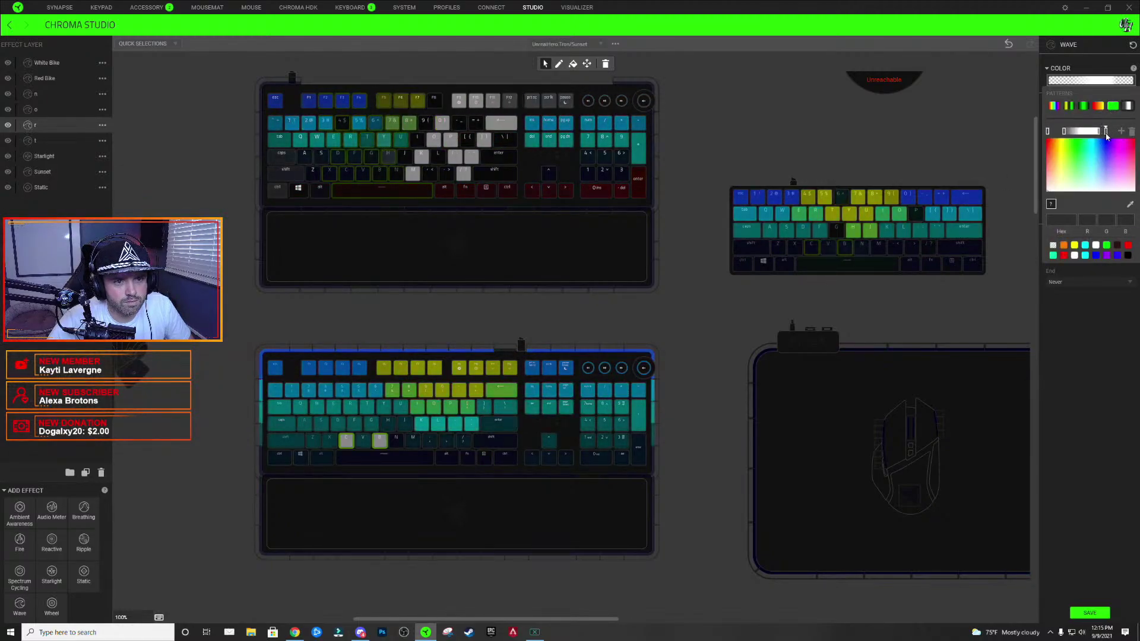
- Add the F and G keys on the lower and compact keyboards to the R layer's 180° wave and shift the last gradient stop
left_click(354, 157)
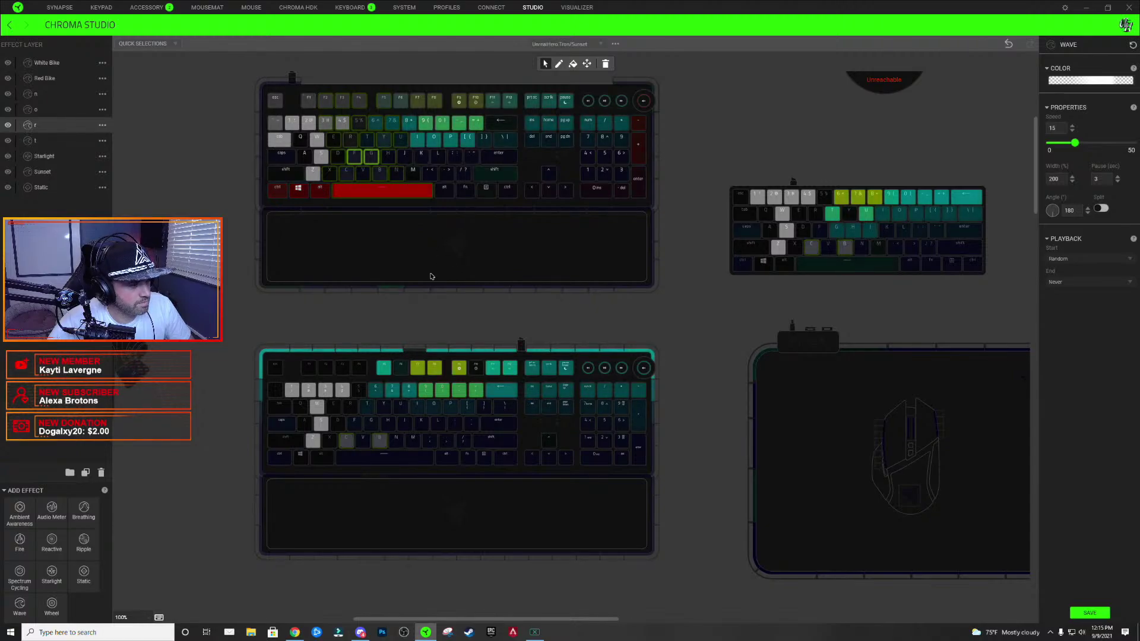
left_click(360, 425)
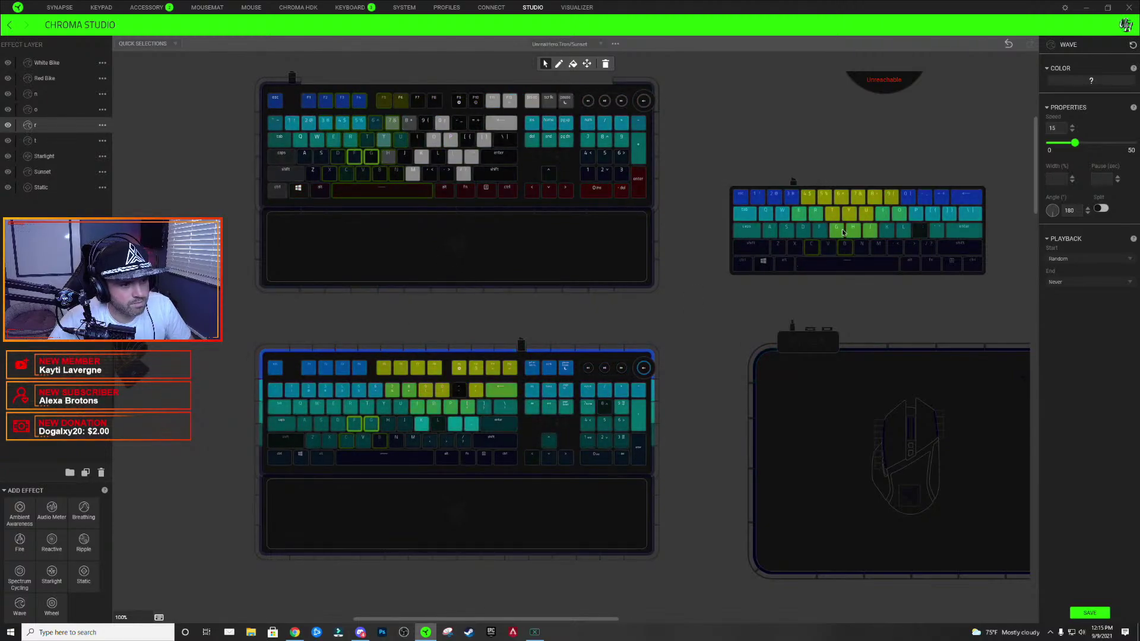
left_click(356, 165)
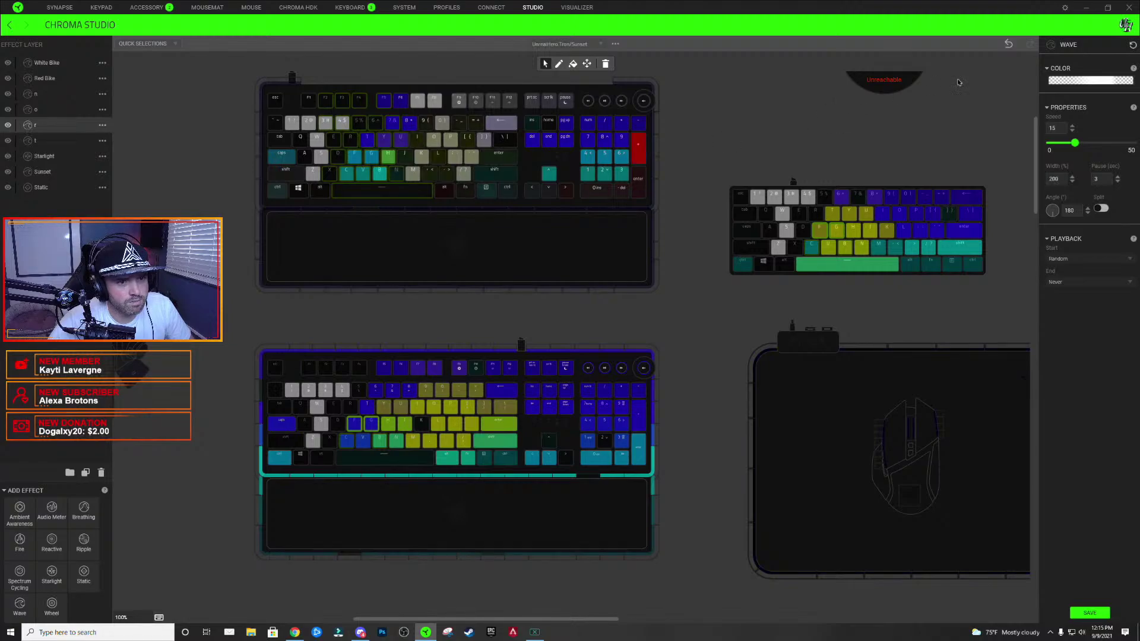
left_click(1090, 80)
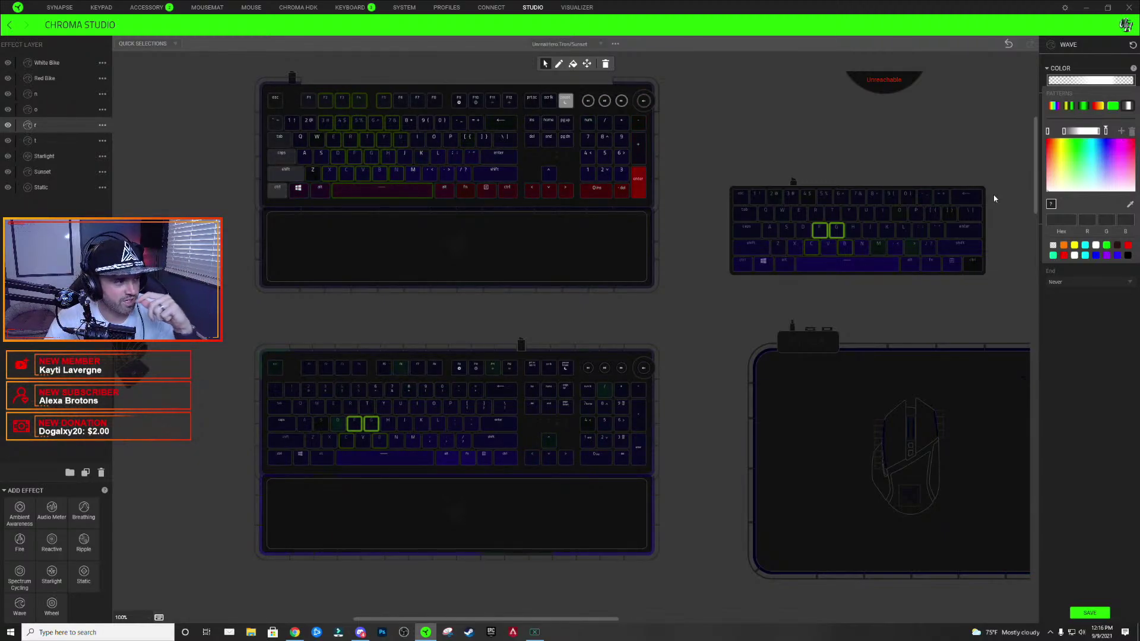
left_click(829, 236)
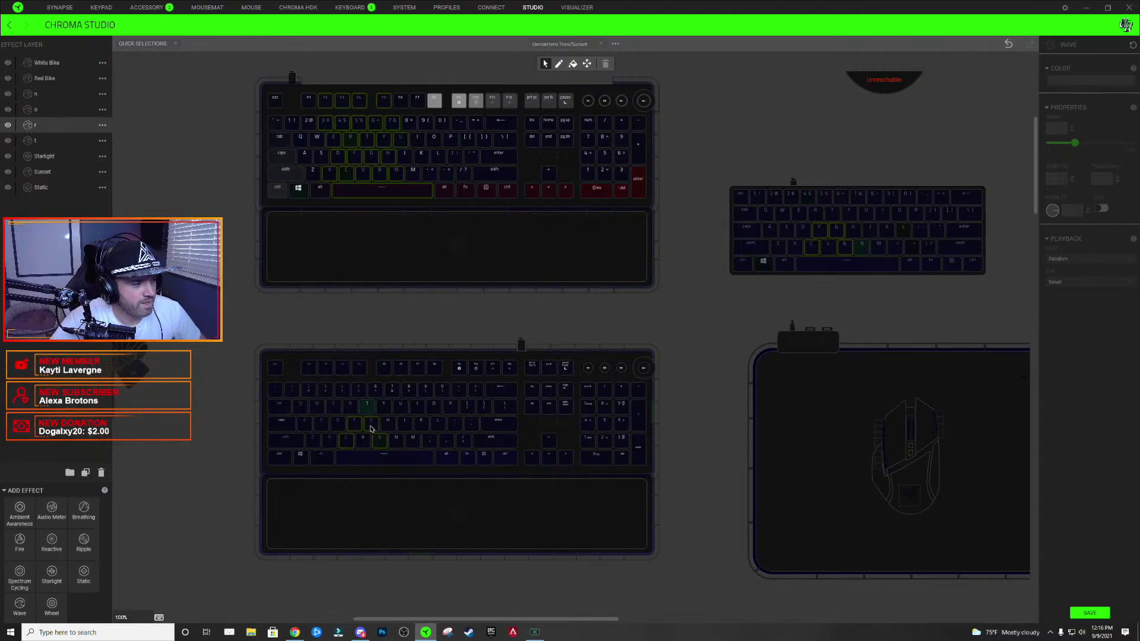
left_click(1084, 81)
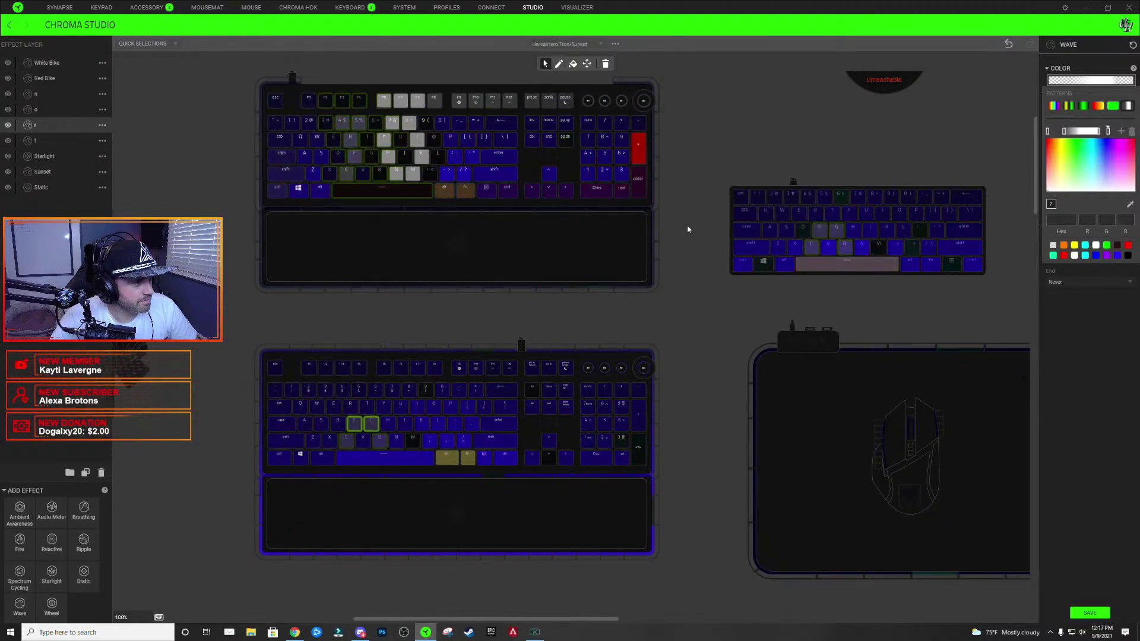
- Add the R and Y keys on the compact and lower keyboards to the R layer's wave and add a gradient stop near the end
left_click(814, 231)
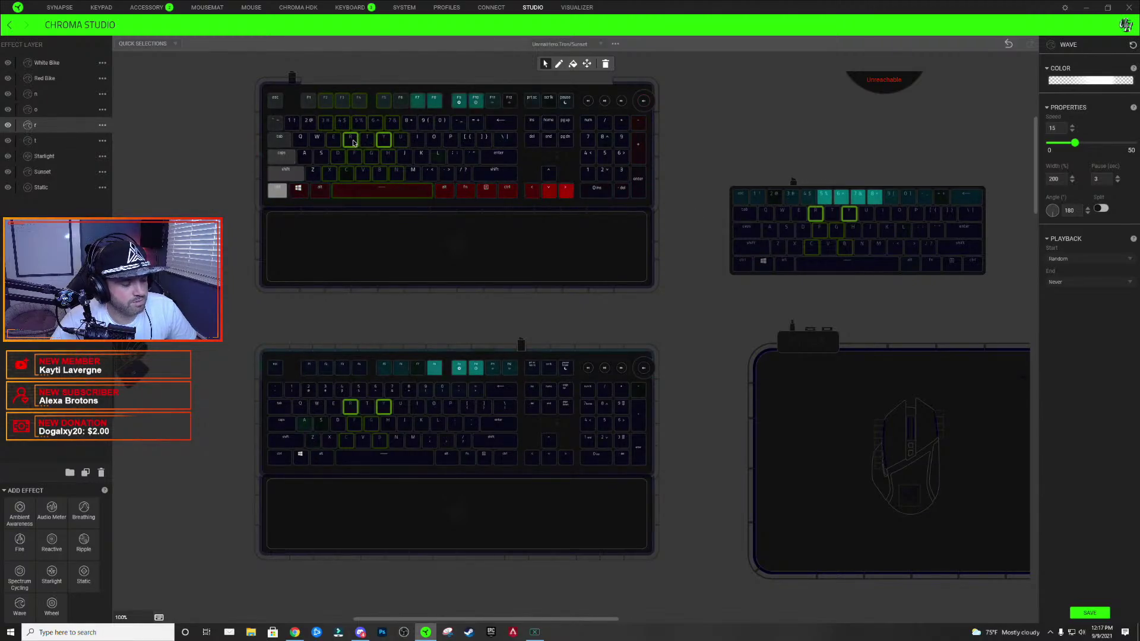
mouse_move(352, 143)
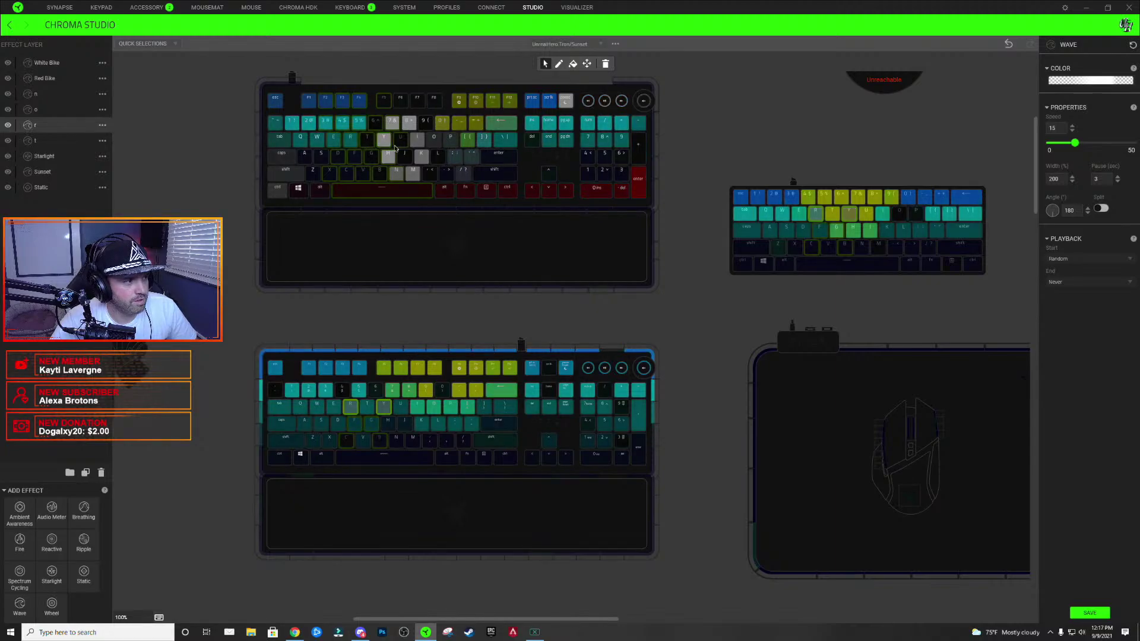
left_click(1089, 80)
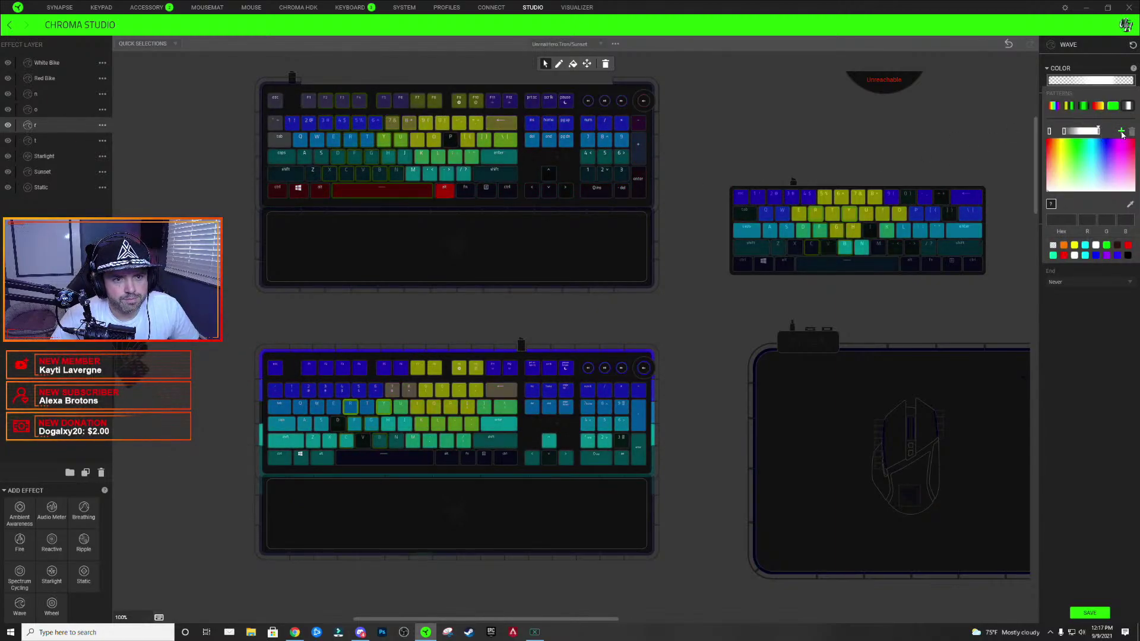
left_click(1121, 131)
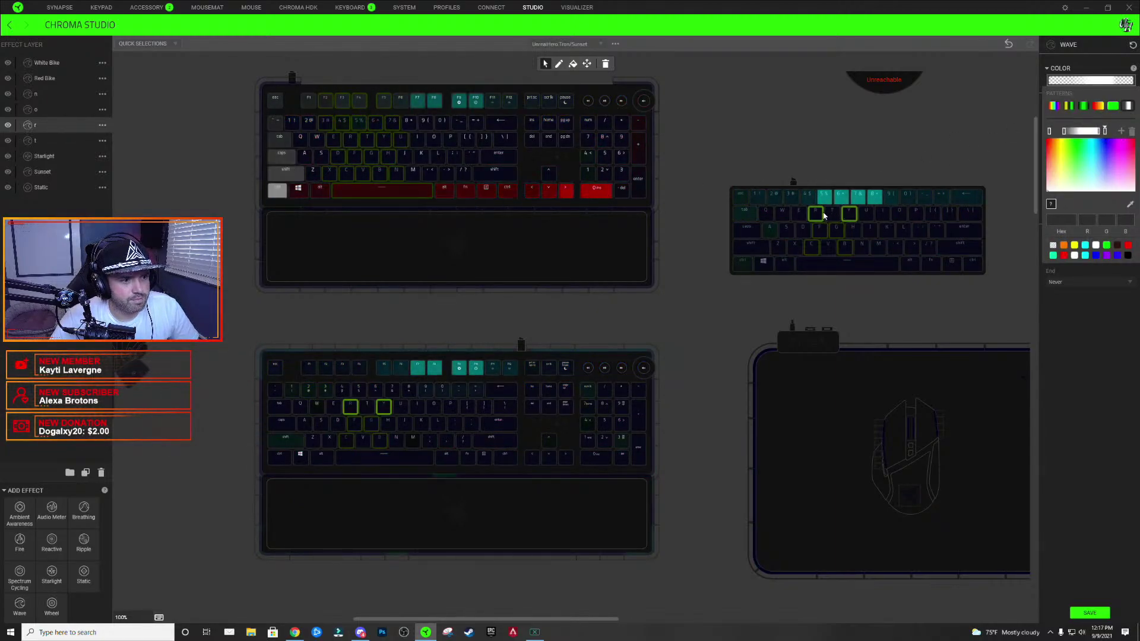
left_click(824, 216)
left_click(1099, 81)
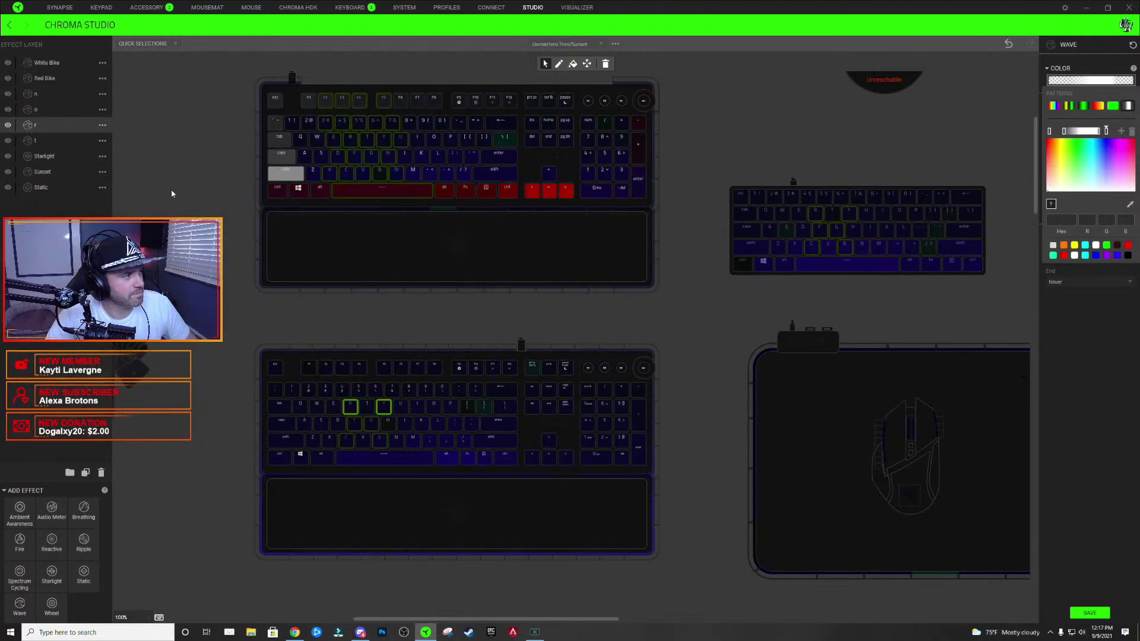
- Add the 4, 5 and 6 keys on the lower and compact keyboards to the R layer's wave and adjust the end gradient stops
left_click(46, 122)
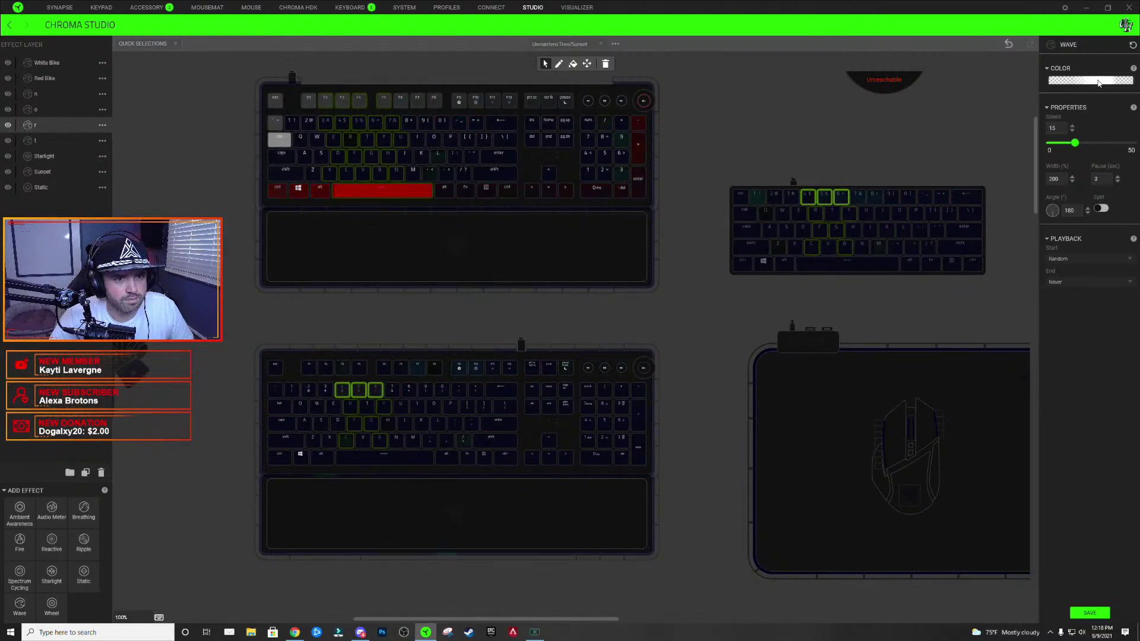
left_click(1097, 82)
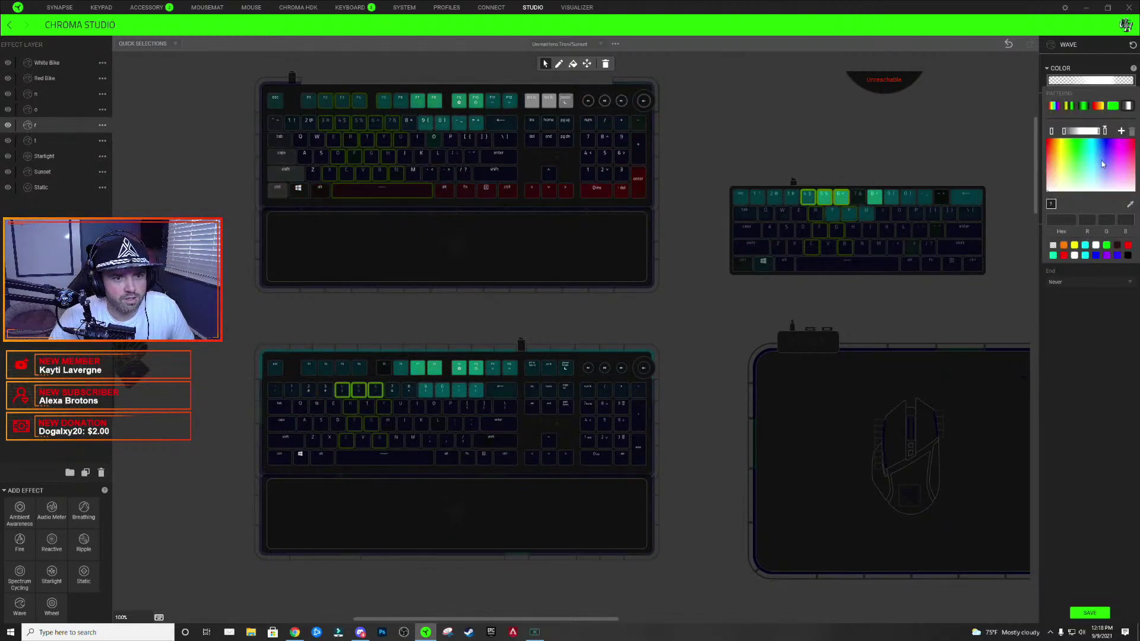
left_click(824, 202)
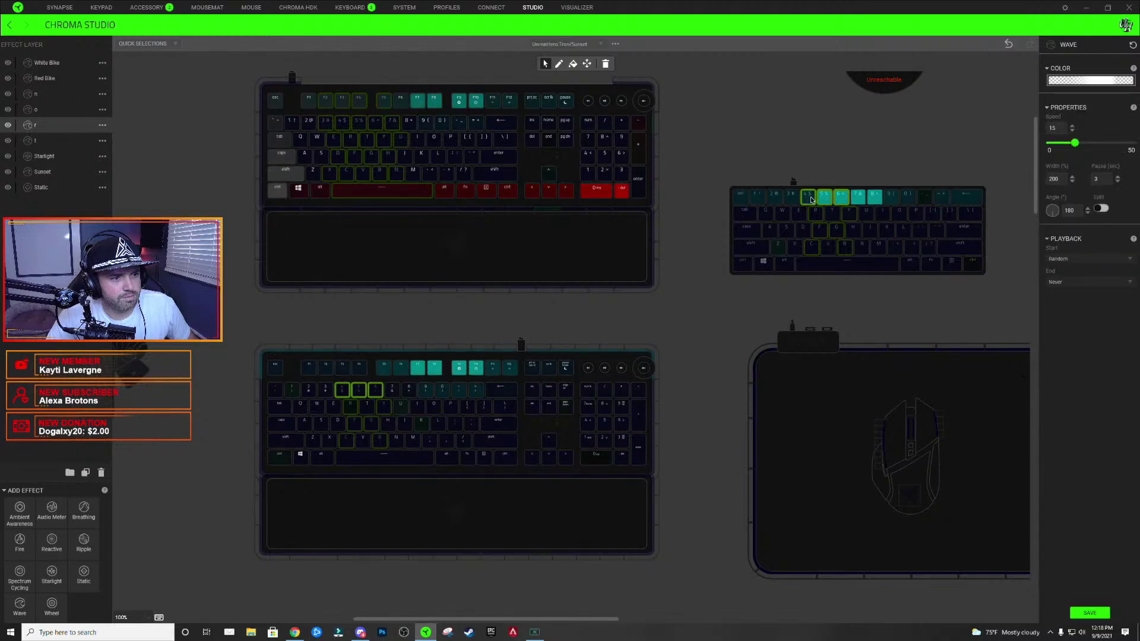
left_click(1088, 81)
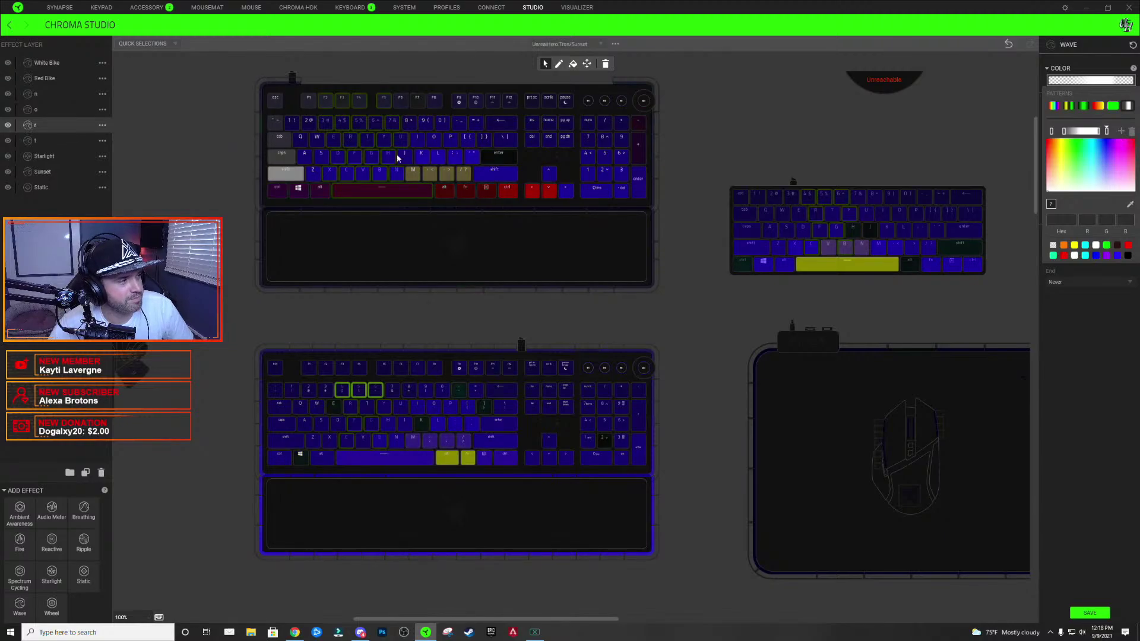
left_click(225, 143)
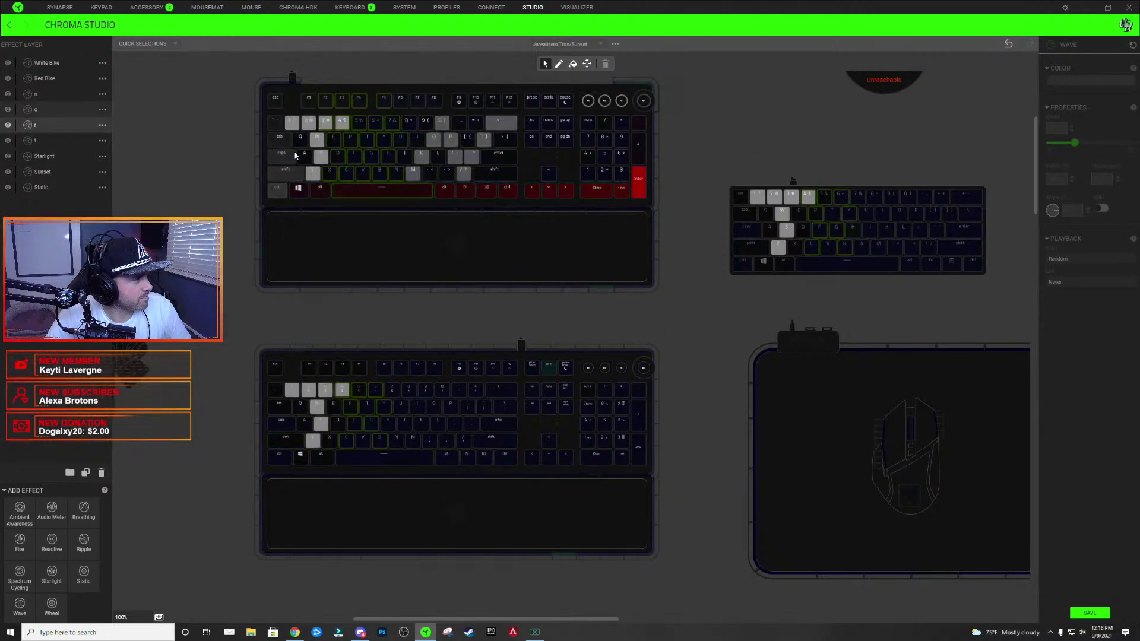
- Add the spacebars of the compact and lower keyboards to the O layer's 180° wave and adjust the last gradient stop
left_click(44, 110)
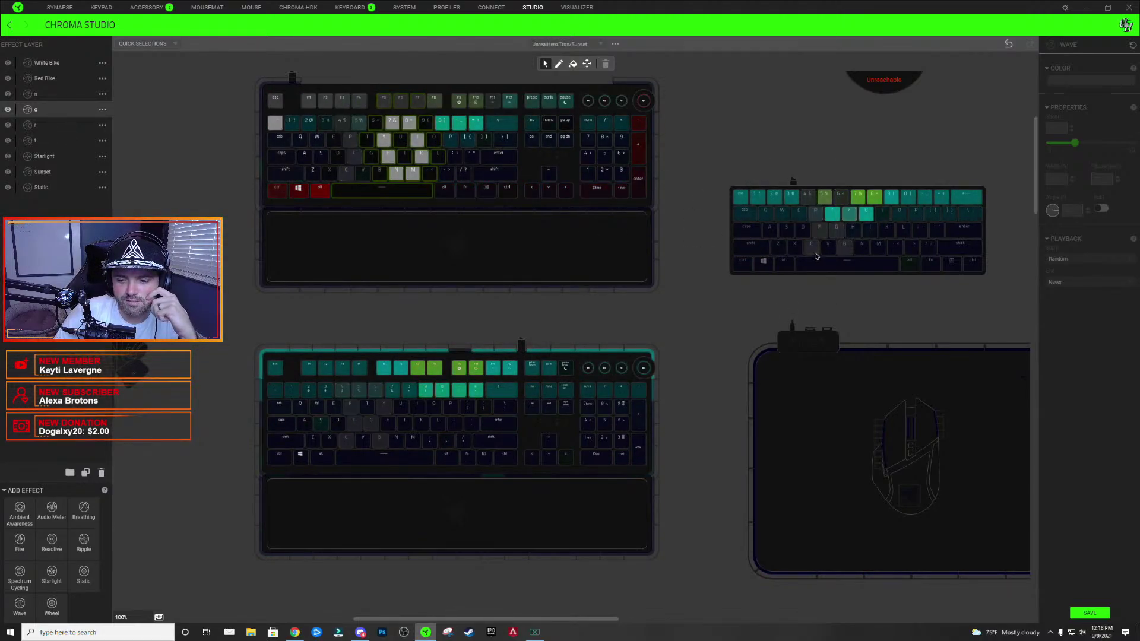
mouse_move(815, 256)
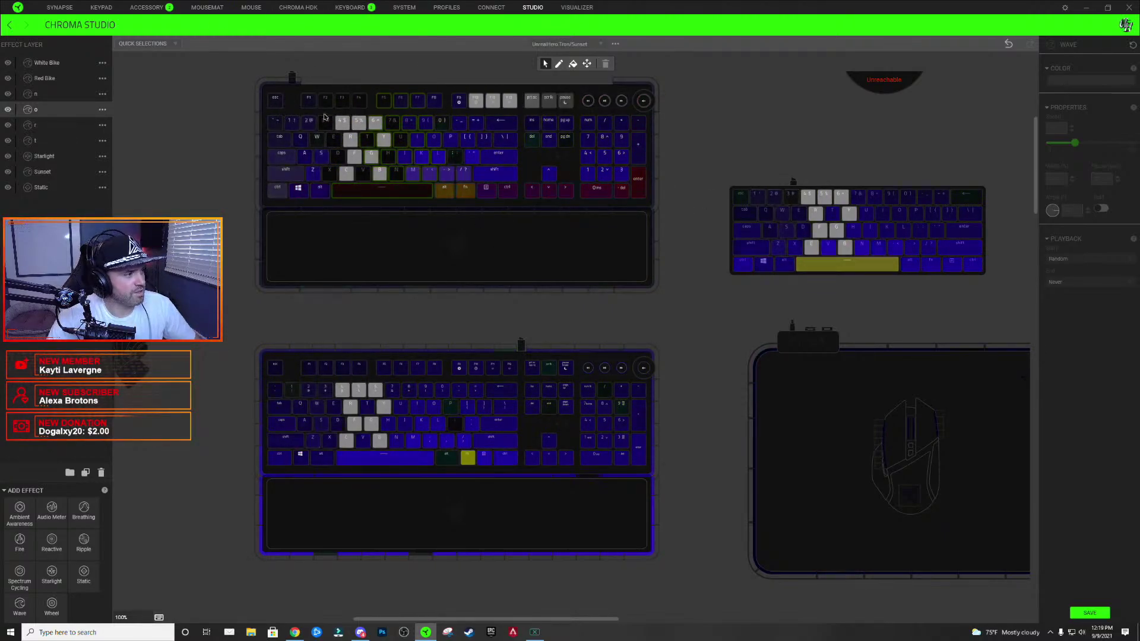
left_click(36, 110)
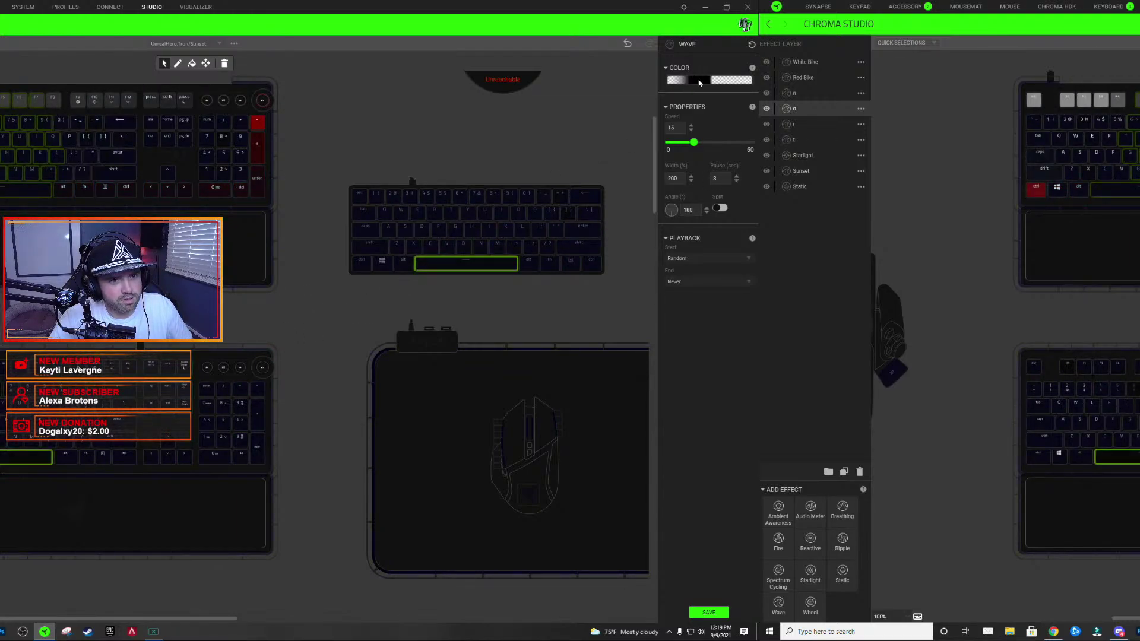
left_click(699, 83)
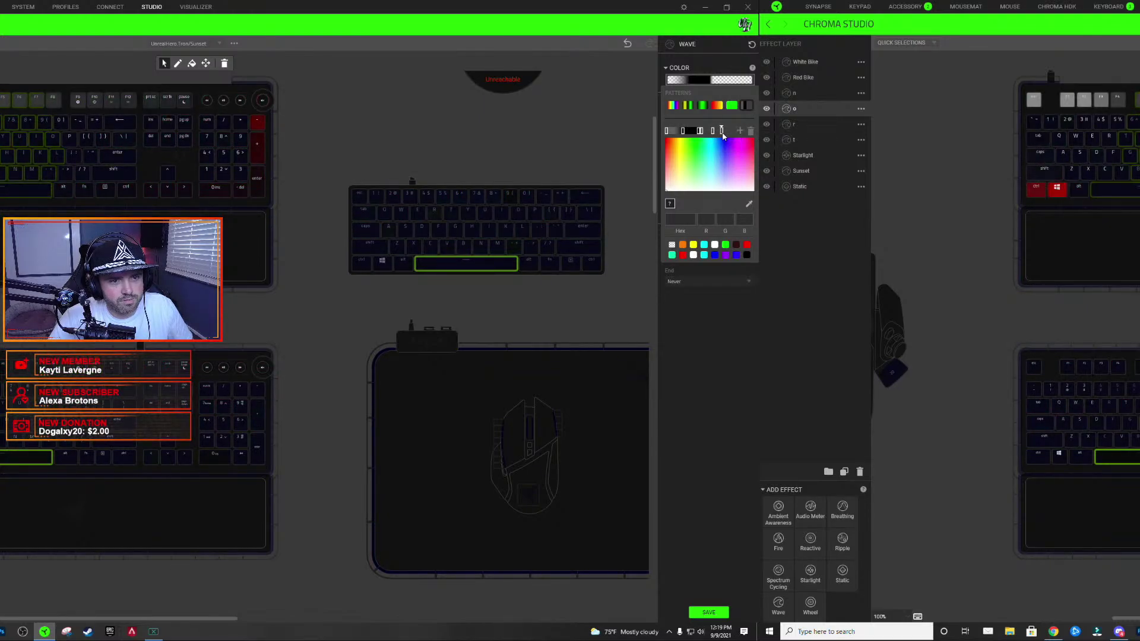
left_click(656, 179)
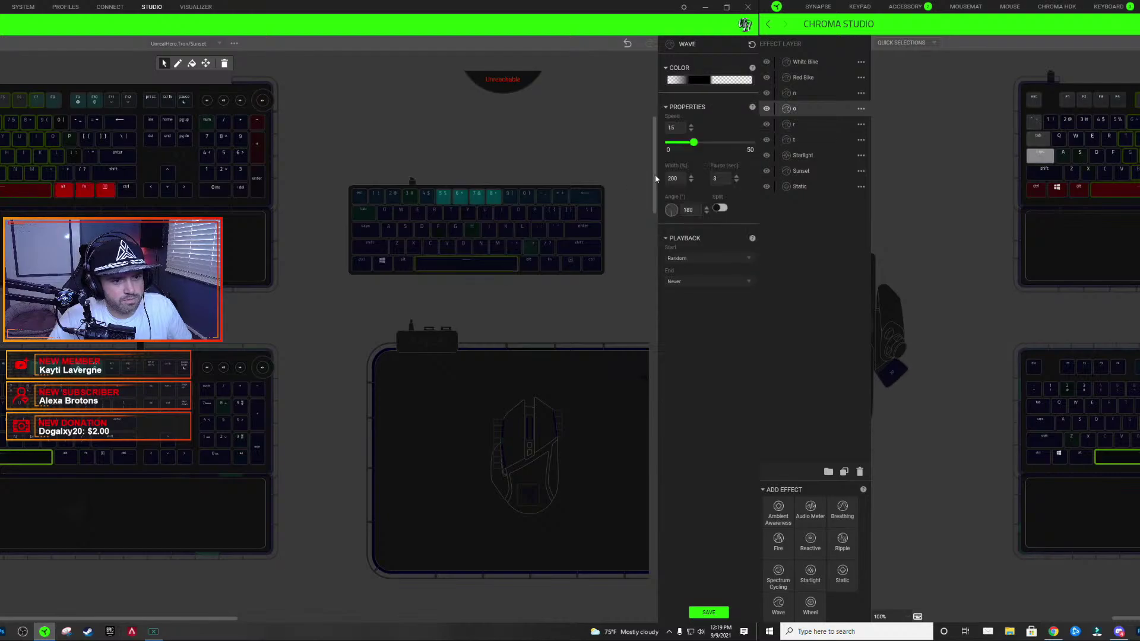
left_click(720, 79)
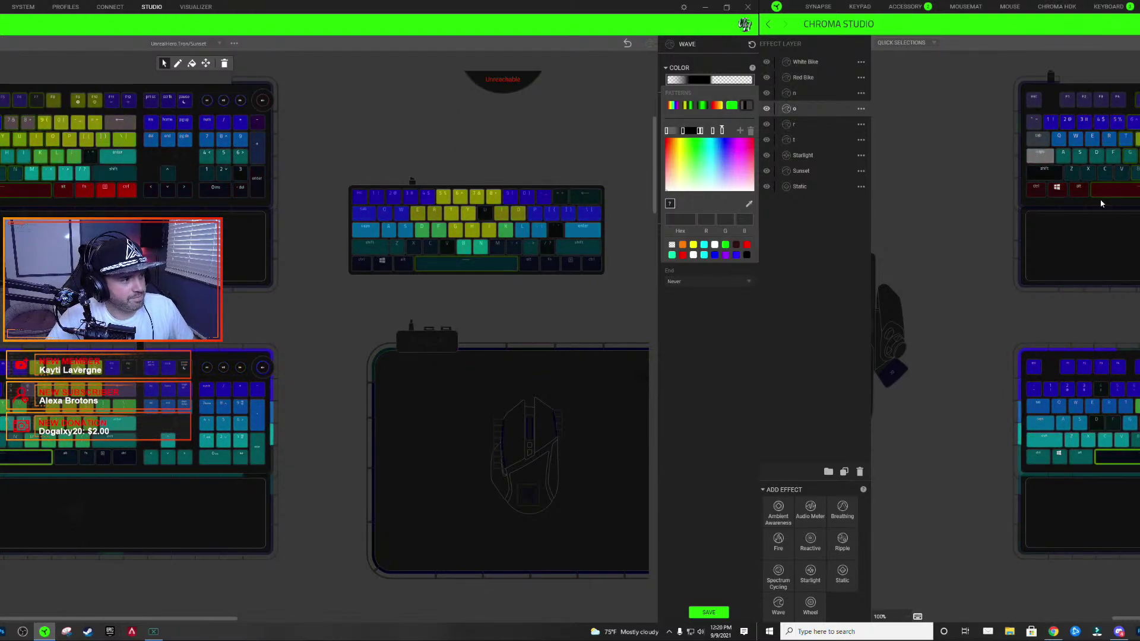
- Add the B and comma keys on the compact and lower keyboards to the O layer's 180° wave and adjust the last gradient stop
left_click(789, 108)
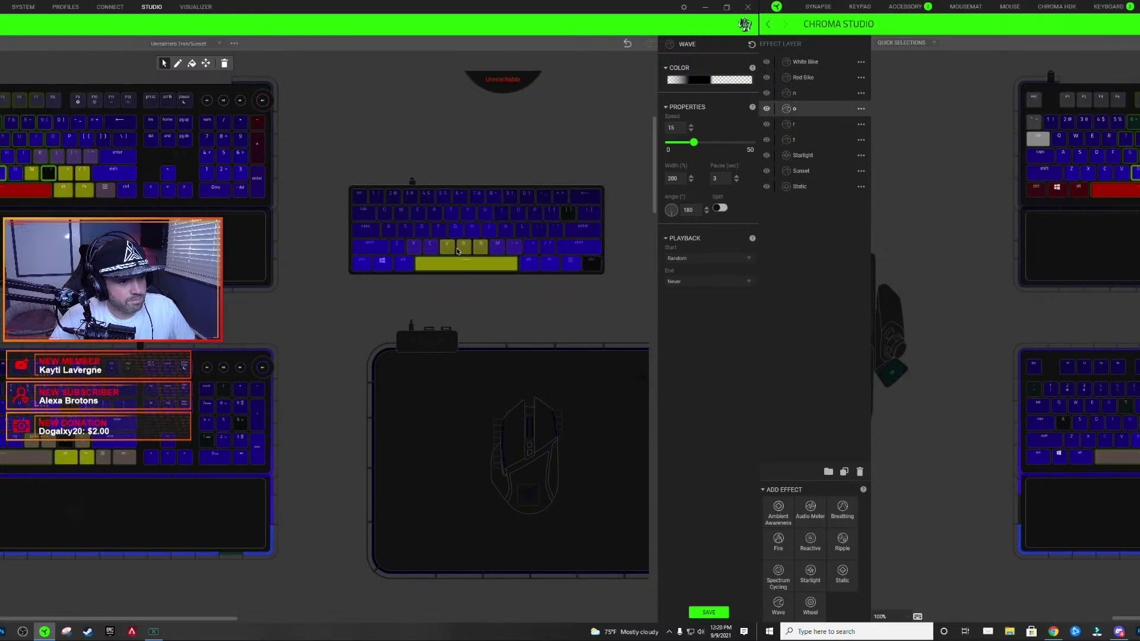
left_click(513, 249)
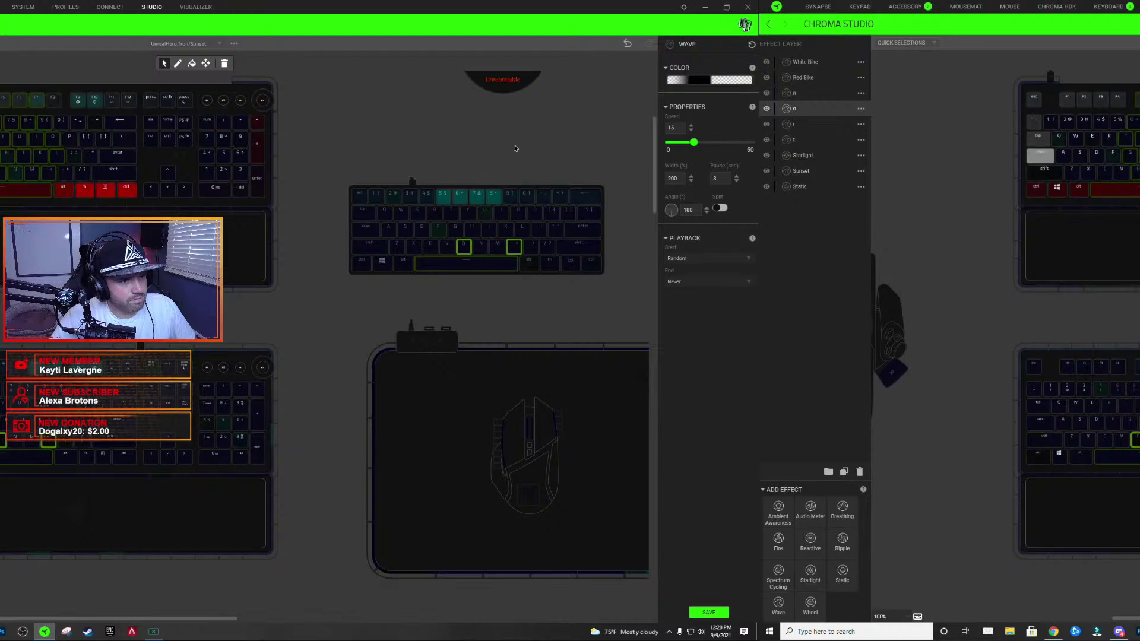
left_click(713, 81)
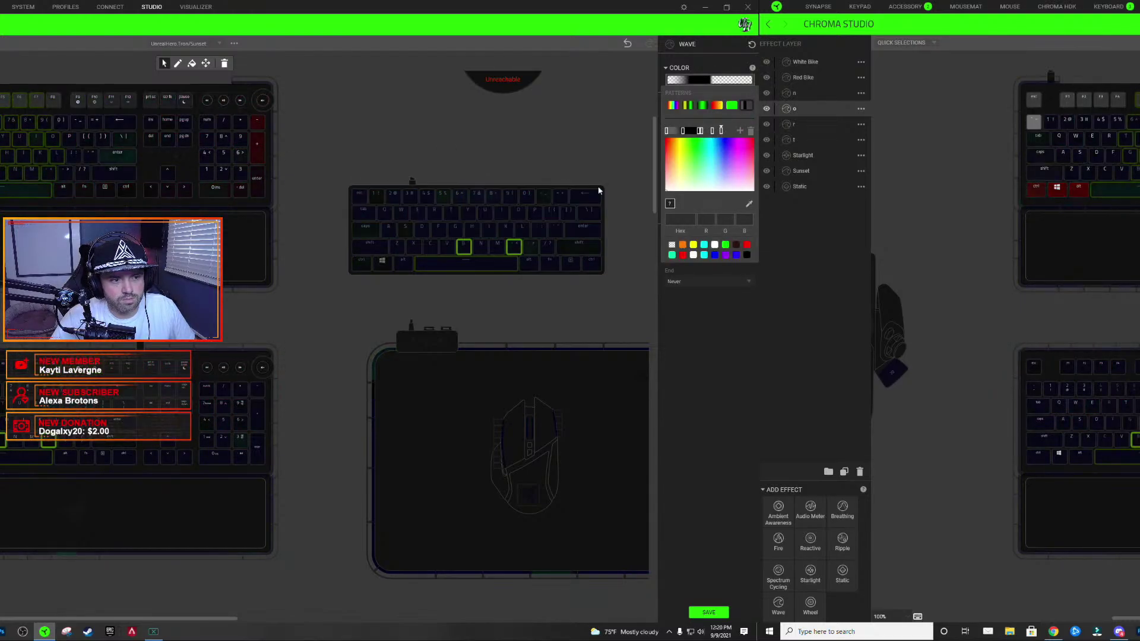
- Deselect the B key and fine-tune the position of the last transparent stop in the comma key's black-banded Wave gradient
left_click(465, 248)
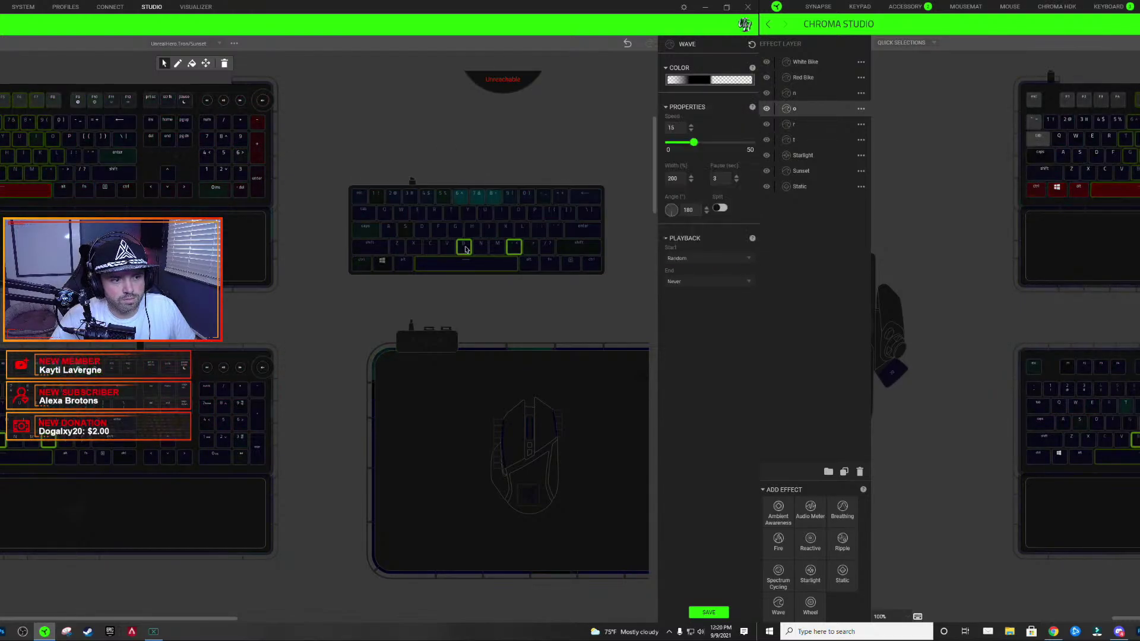
left_click(716, 81)
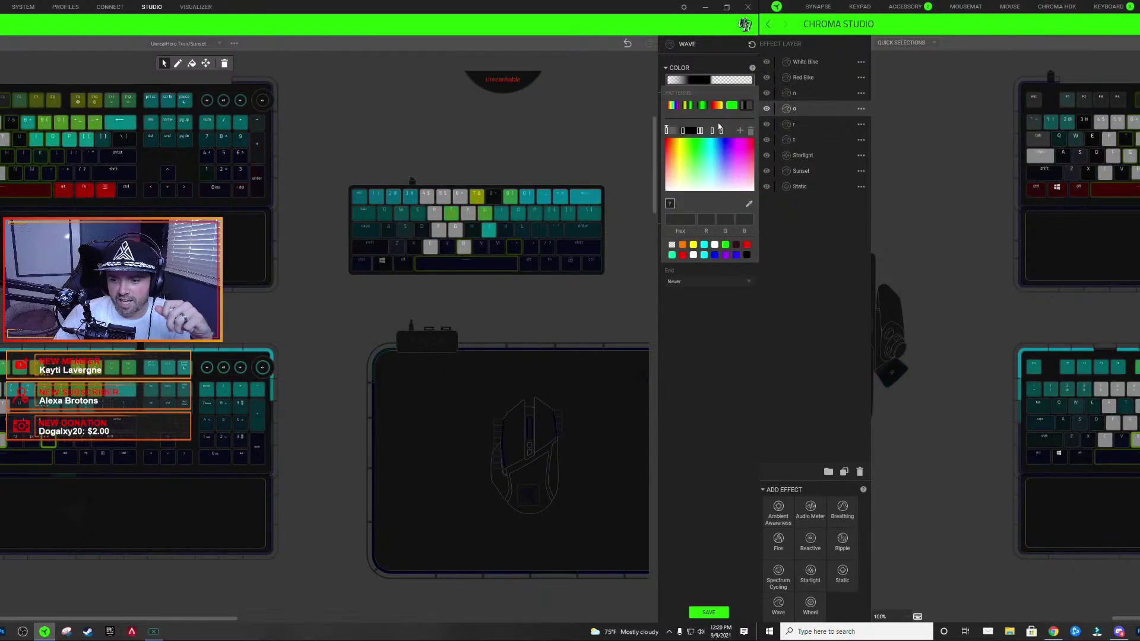
left_click(721, 131)
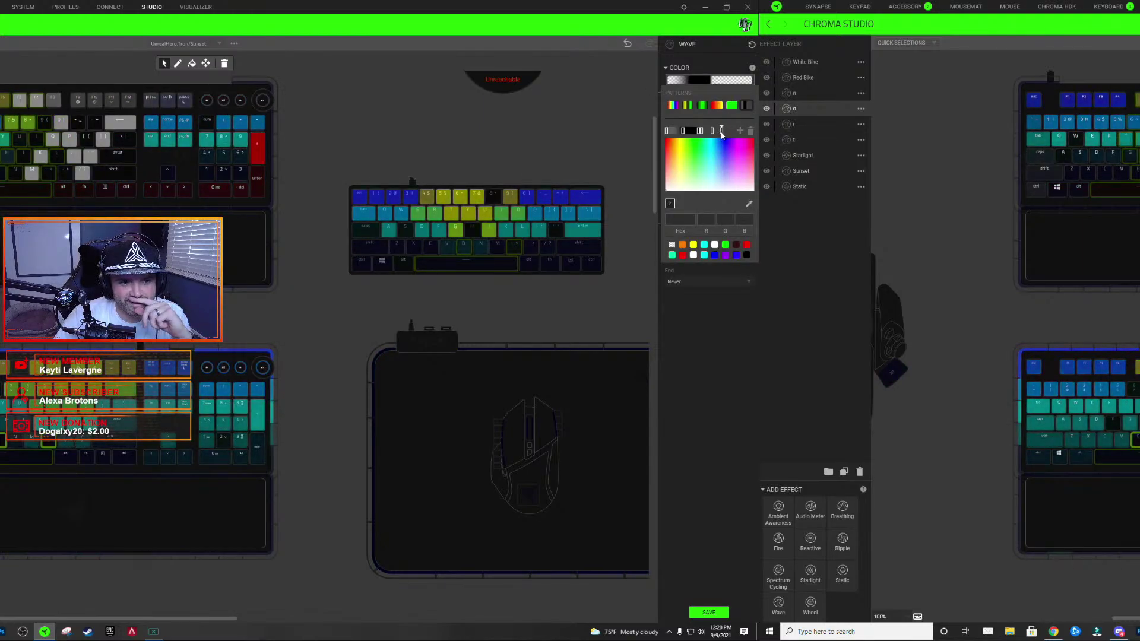
- Add a transparent stop near the end of the N and M keys' white Wave gradient, and shift it slightly for the M key alone
left_click(12, 178)
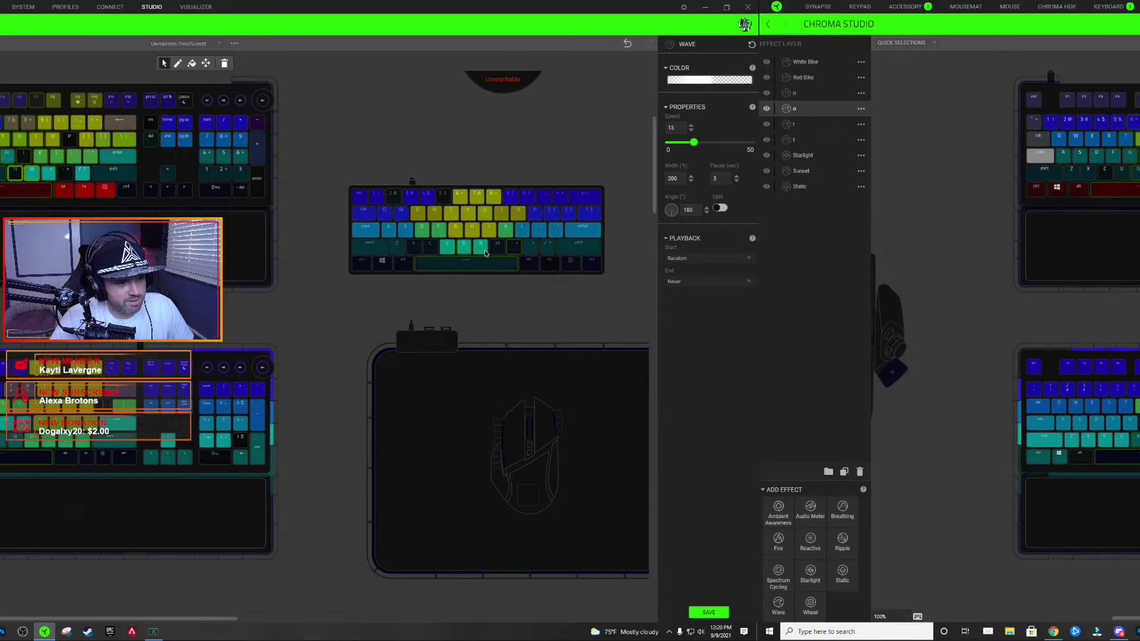
left_click(463, 271)
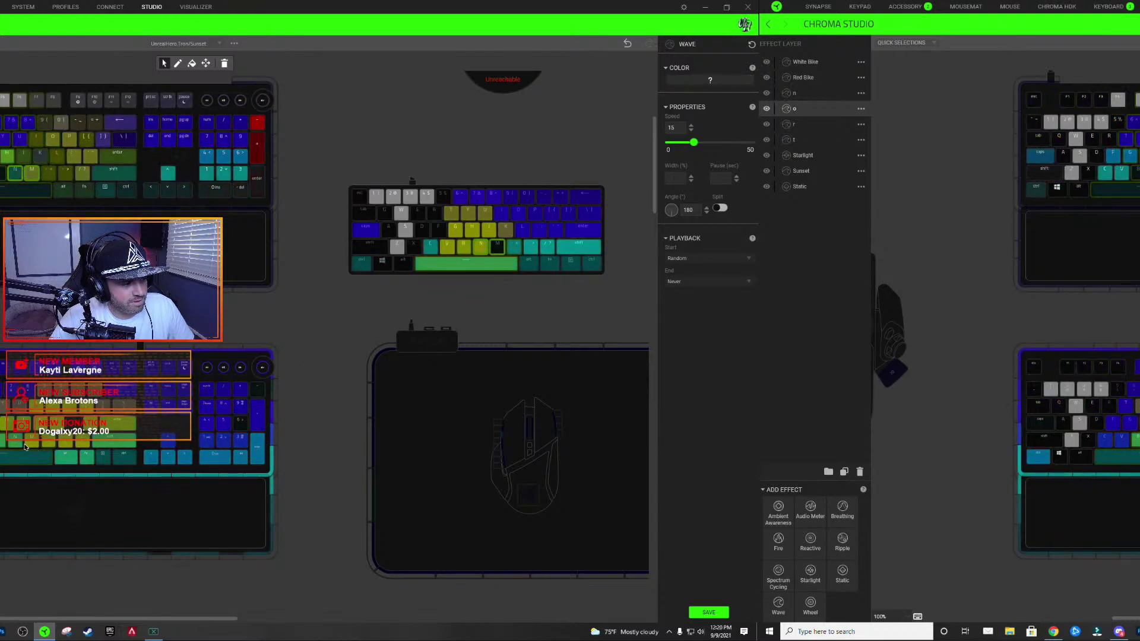
left_click(42, 197)
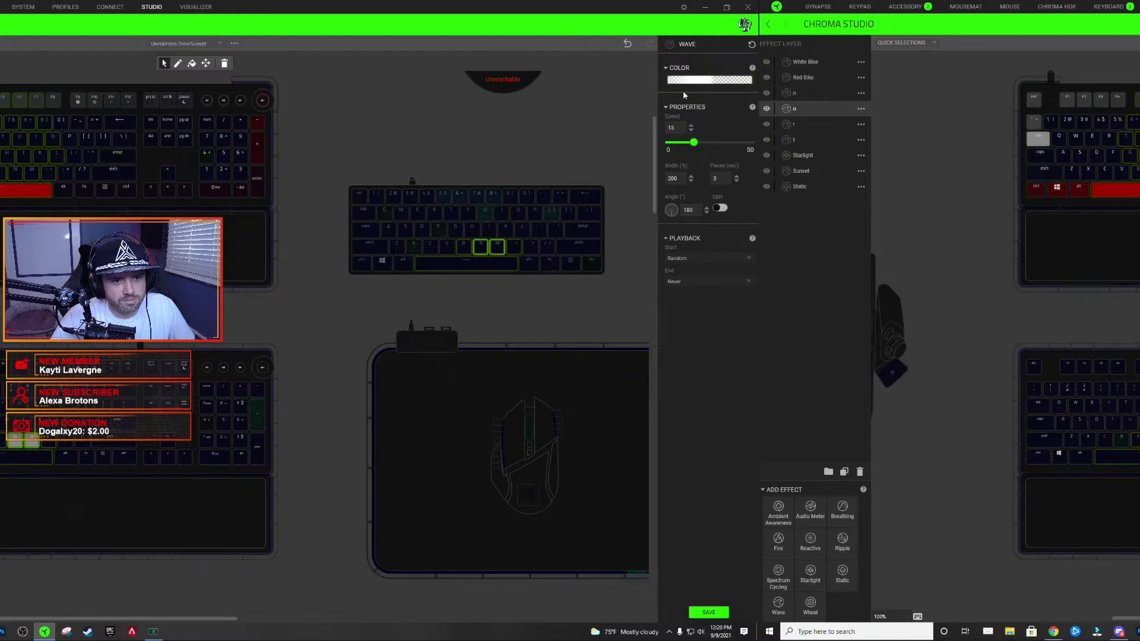
left_click(697, 82)
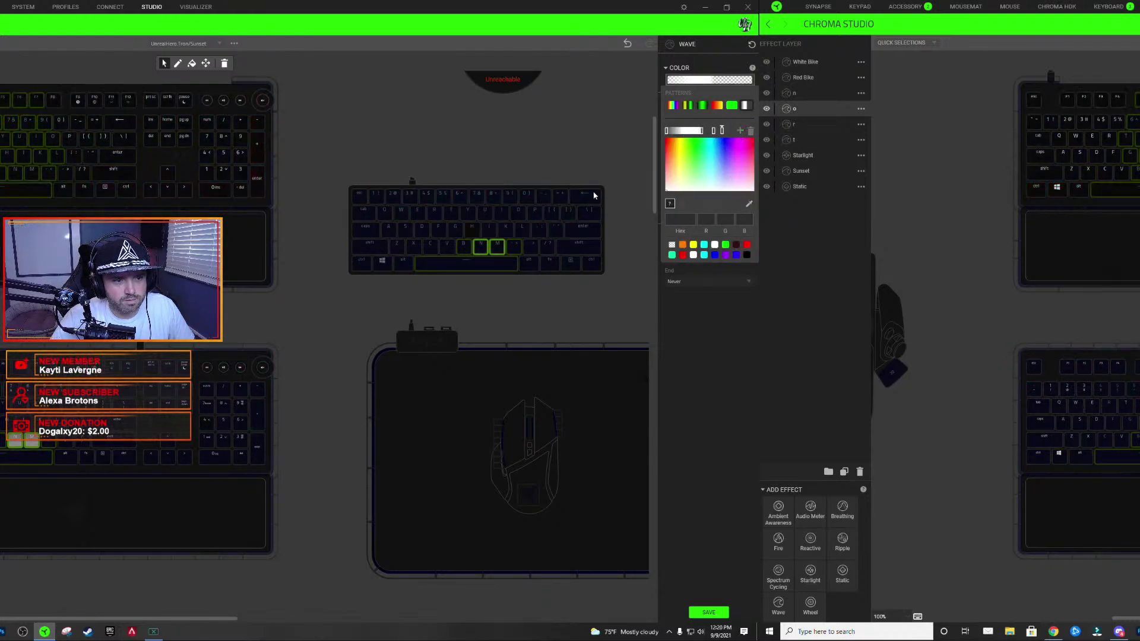
left_click(483, 249)
left_click(712, 88)
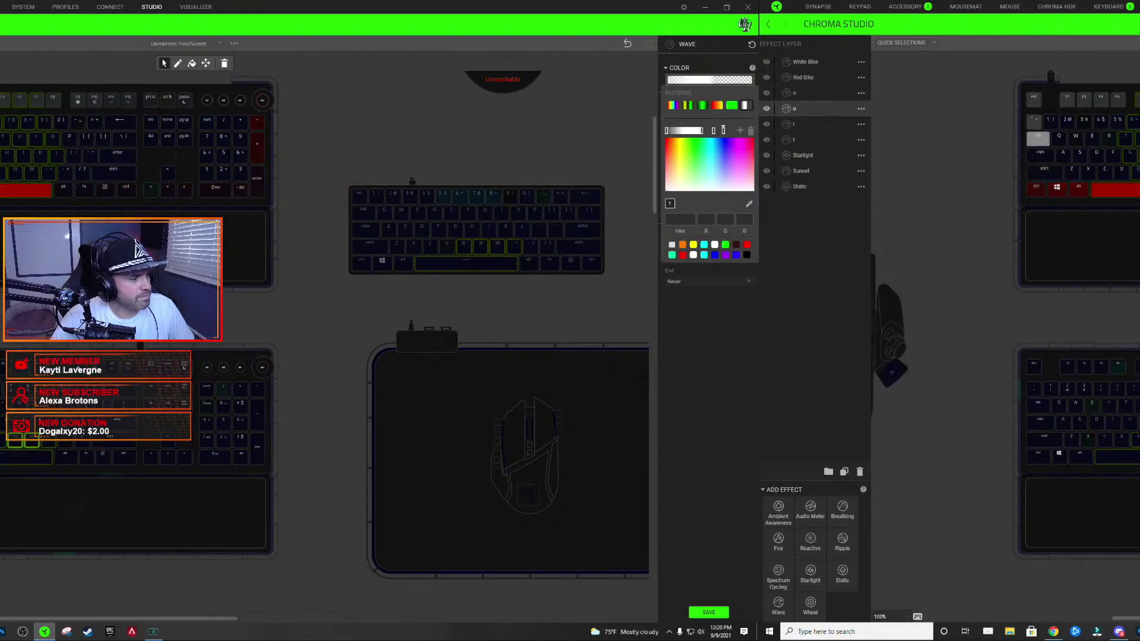
- Add a transparent stop near the end of the G, J and L keys' black-banded Wave gradient, and shift it outward with G deselected
left_click(12, 438)
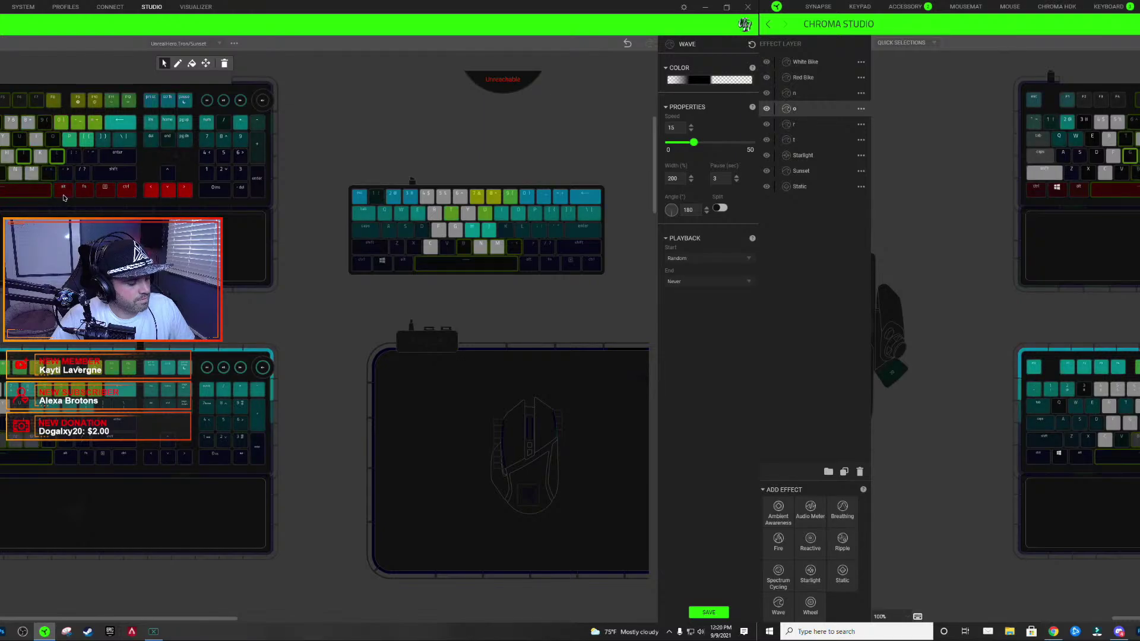
left_click(1130, 424)
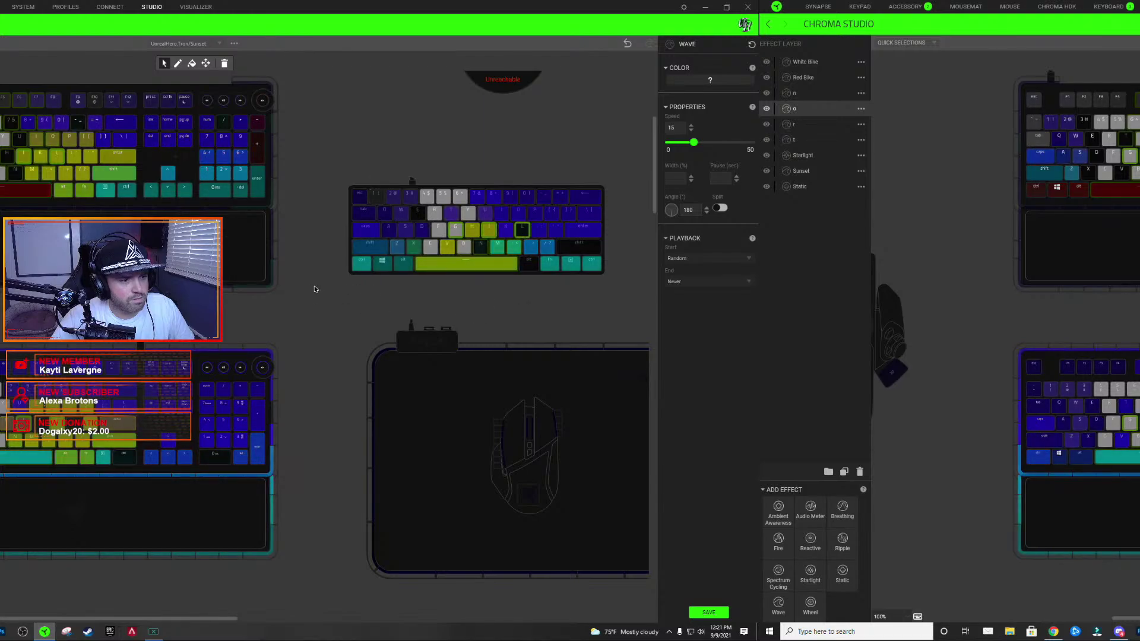
left_click(1127, 161)
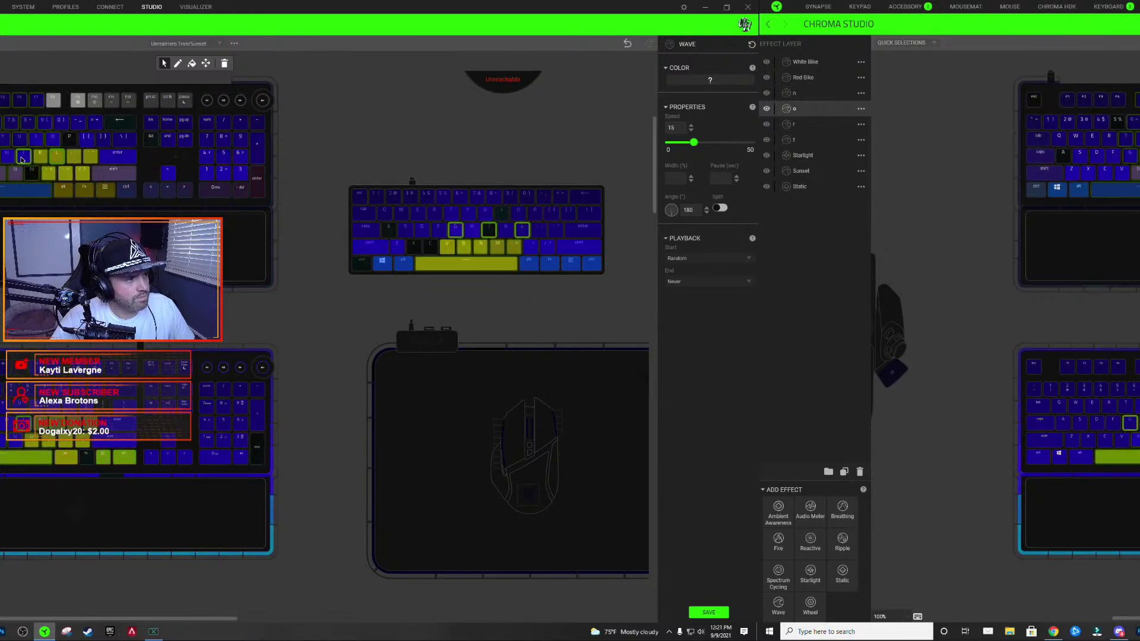
left_click(23, 156)
left_click(57, 156)
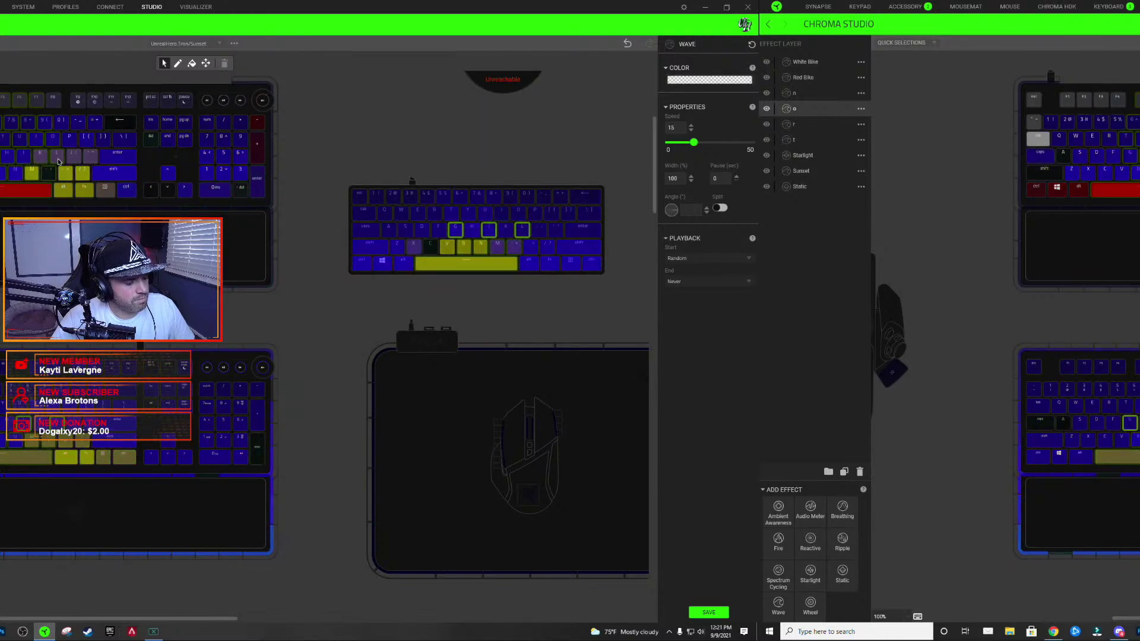
left_click(699, 79)
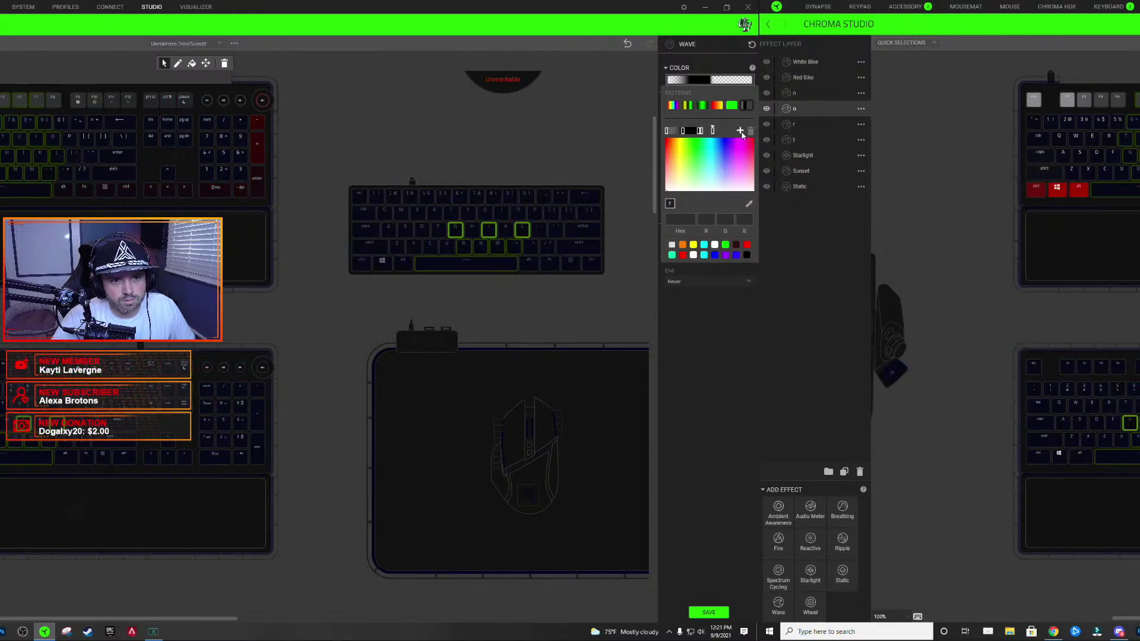
left_click(451, 232)
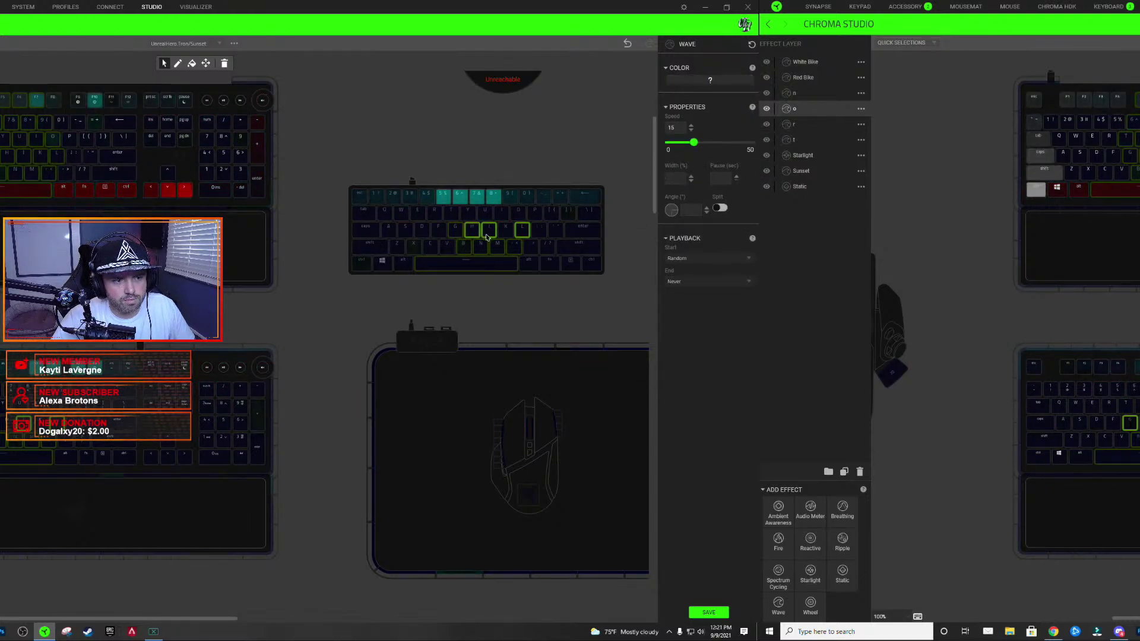
left_click(709, 80)
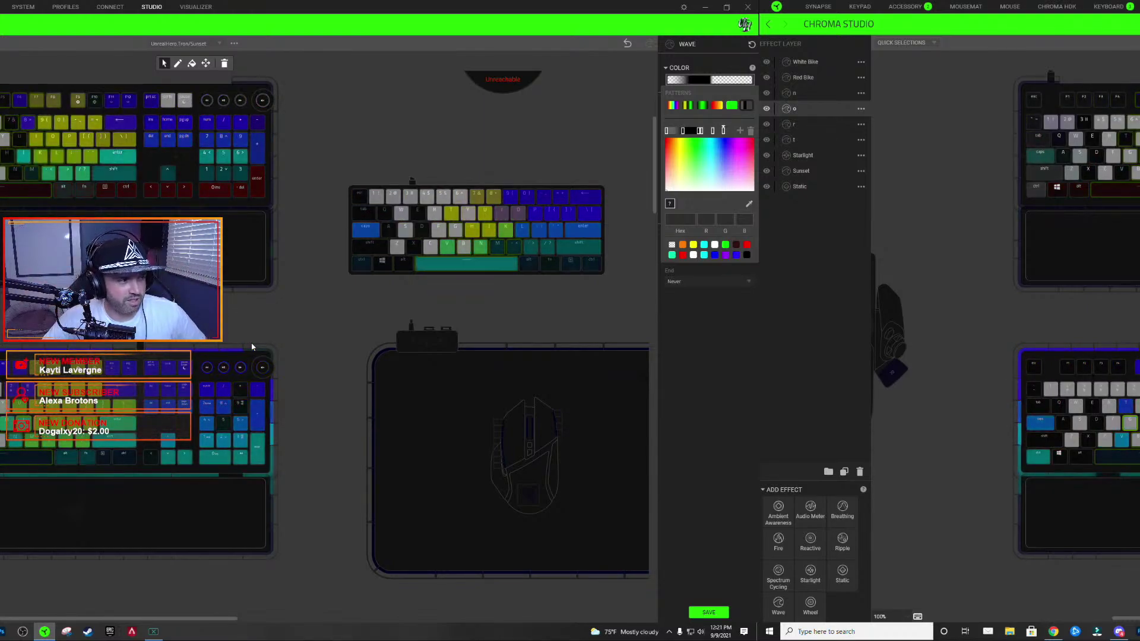
- Add a transparent stop near the end of the H and K keys' white Wave gradient, and shift it slightly with K deselected
left_click(490, 253)
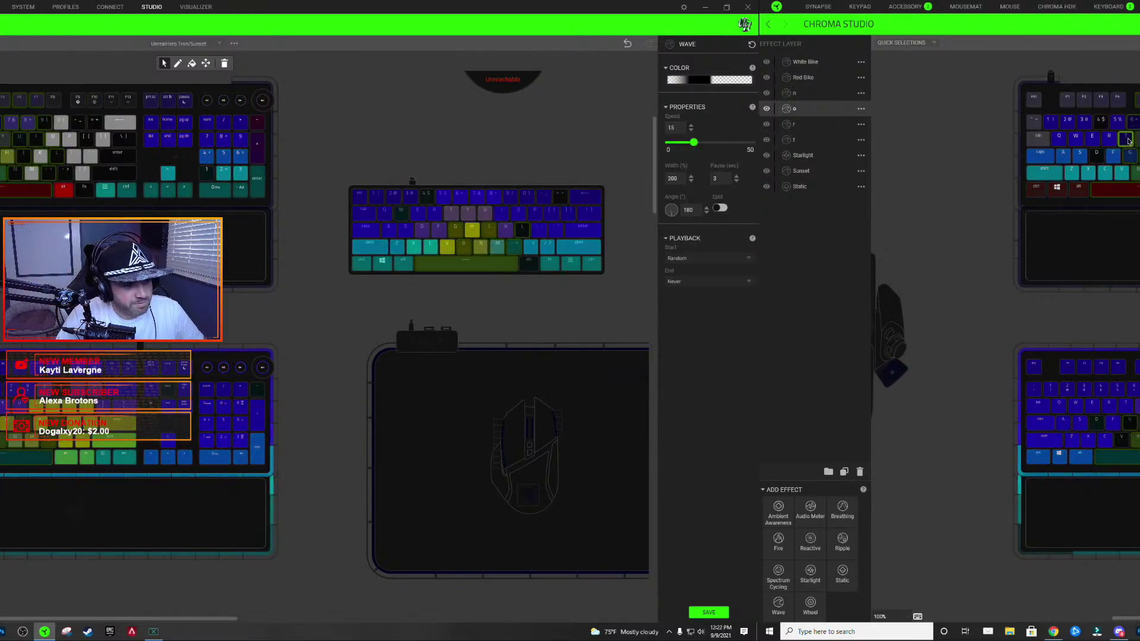
left_click(472, 230)
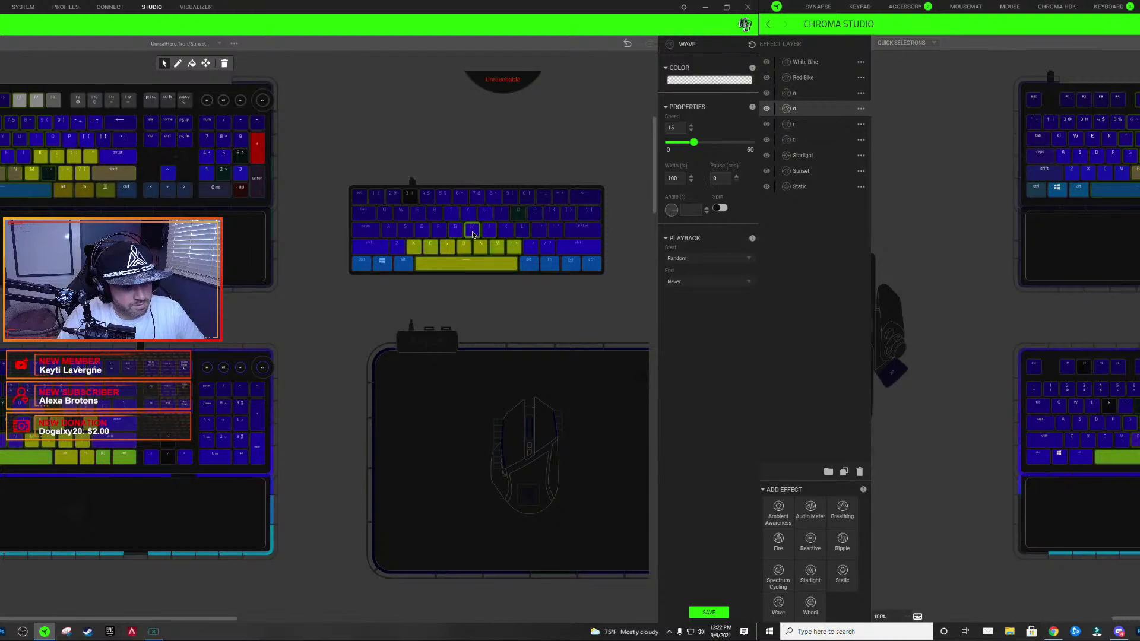
left_click(1128, 156)
left_click(39, 157)
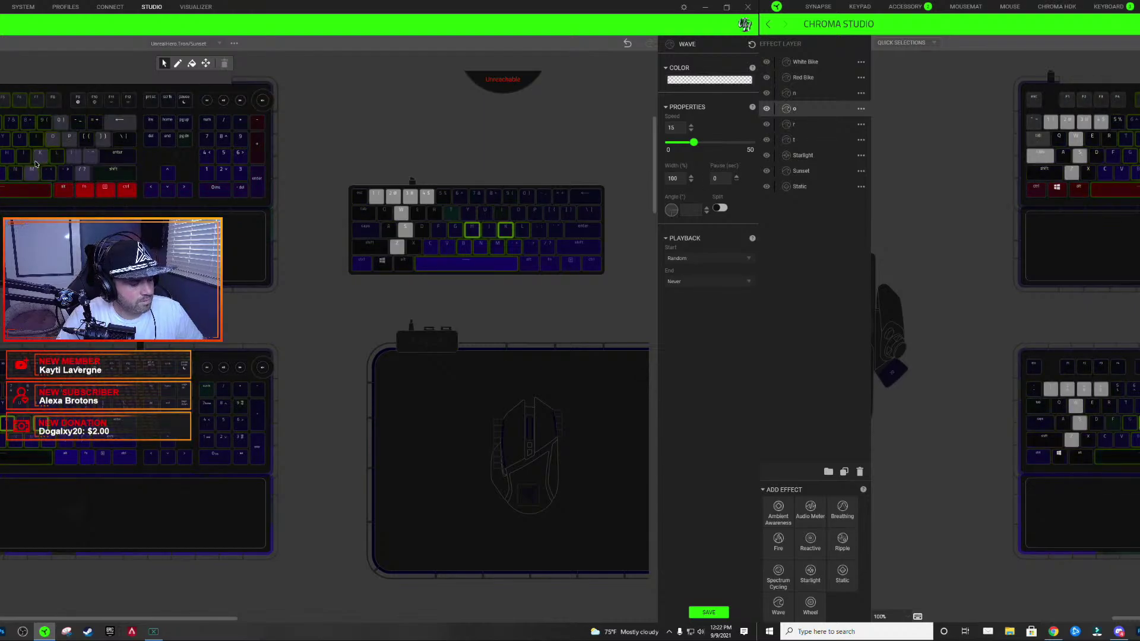
left_click(17, 170)
left_click(710, 80)
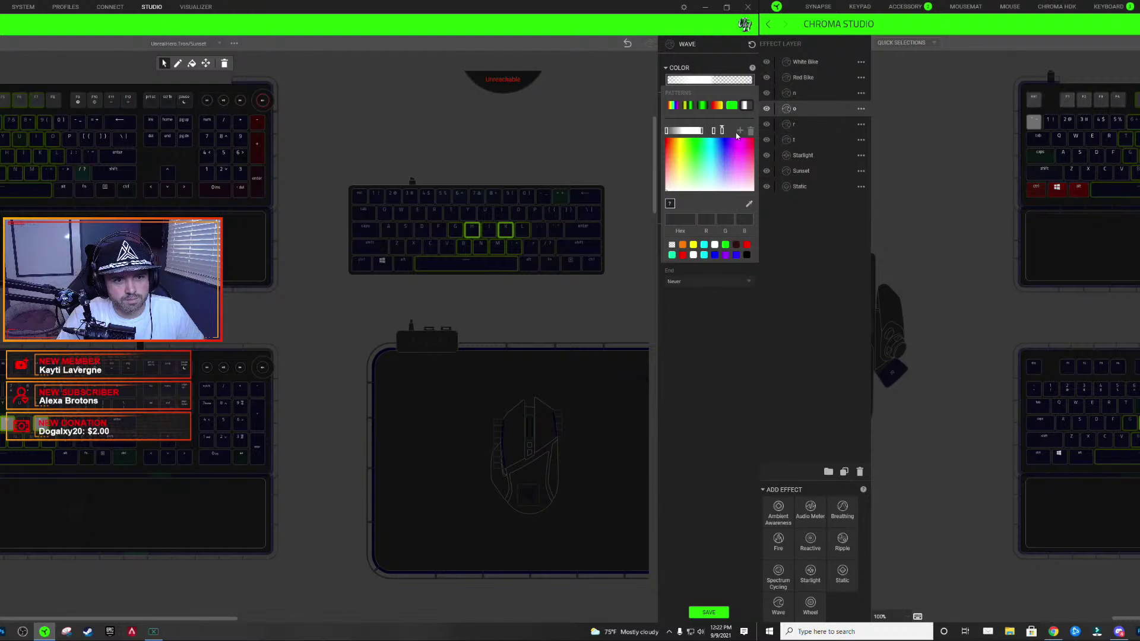
left_click(507, 235)
left_click(727, 80)
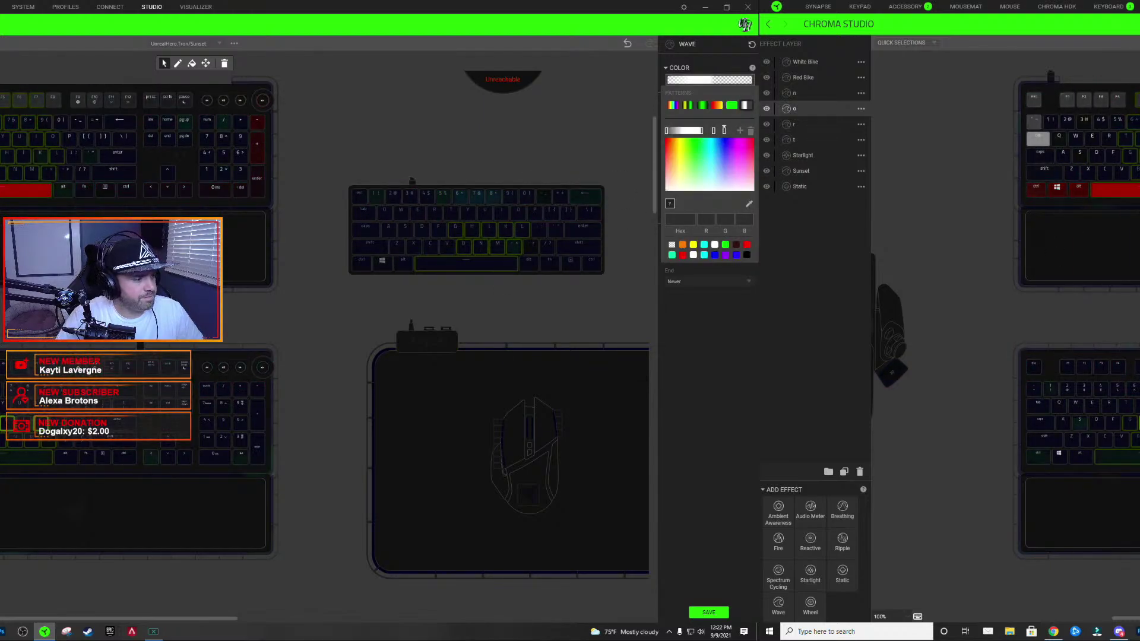
- Add a transparent stop to the T, U and O keys' black-banded Wave gradient, and shift it outward for the O key alone
left_click(1132, 141)
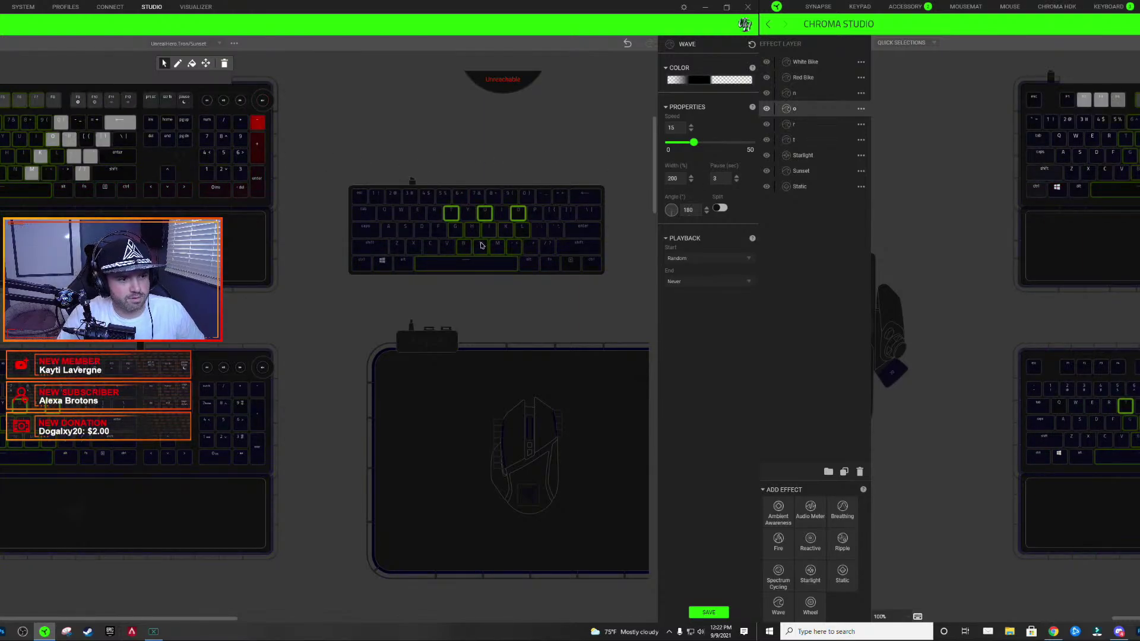
left_click(731, 81)
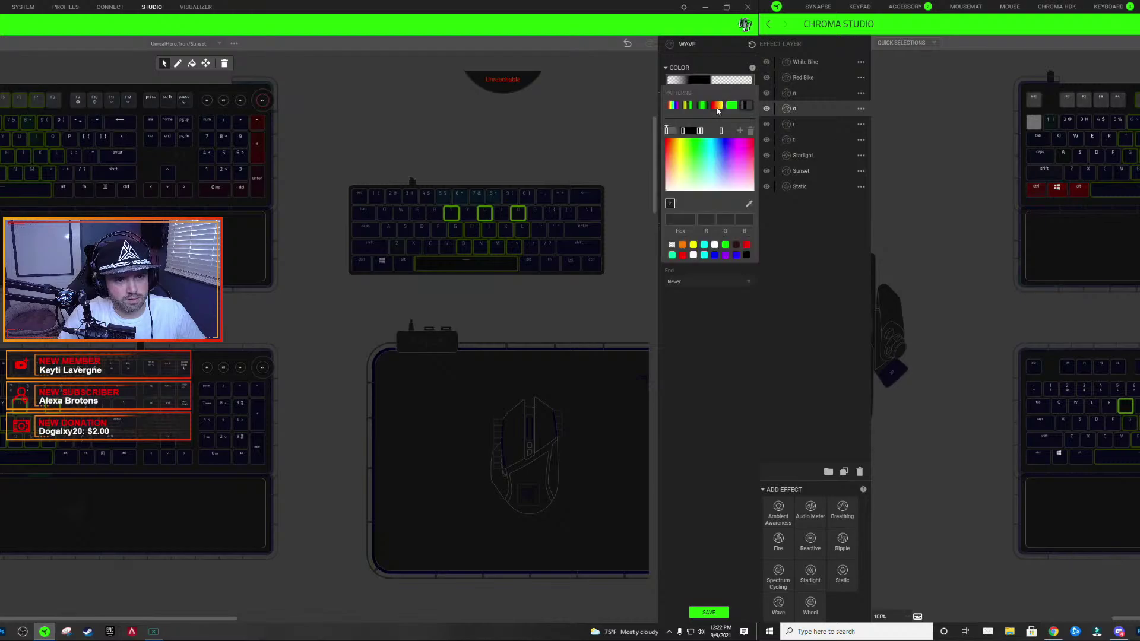
left_click(739, 131)
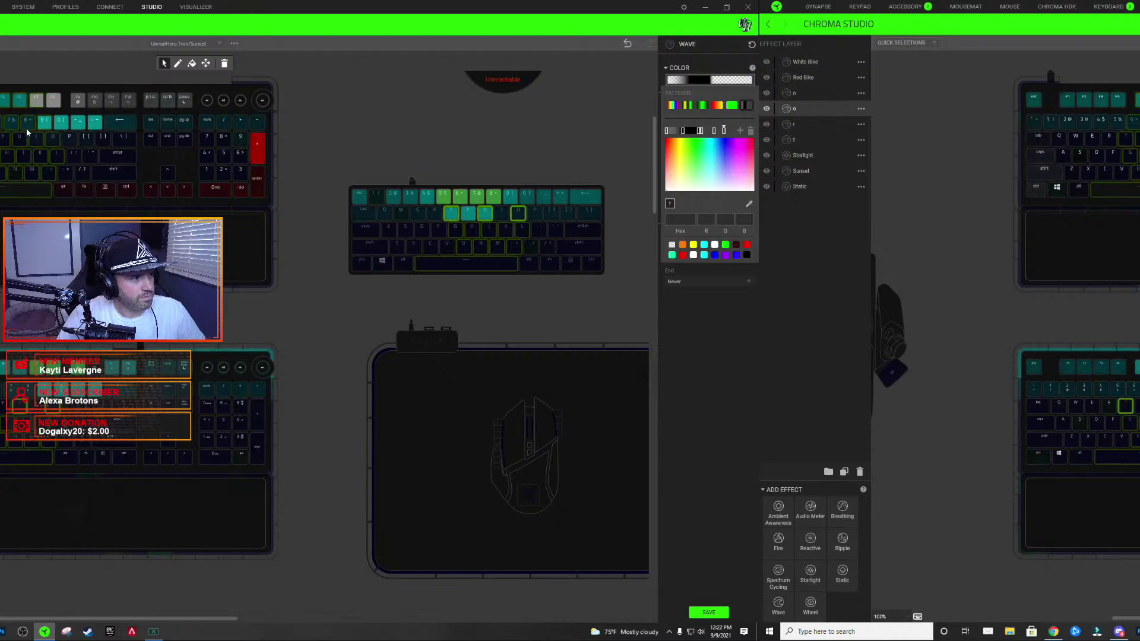
left_click(450, 217)
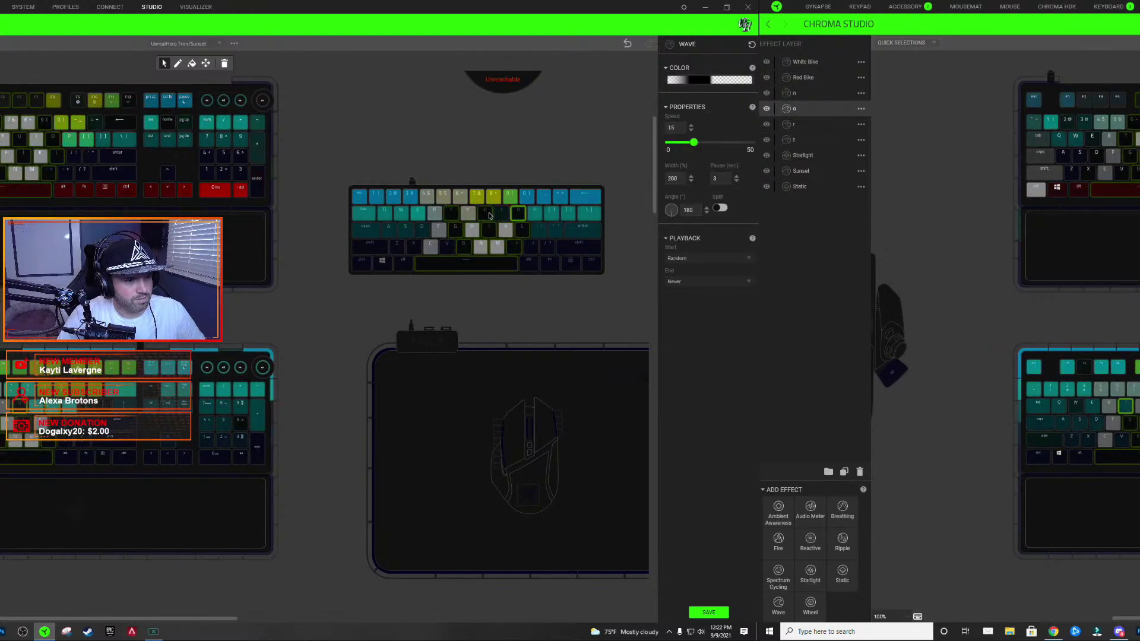
left_click(715, 79)
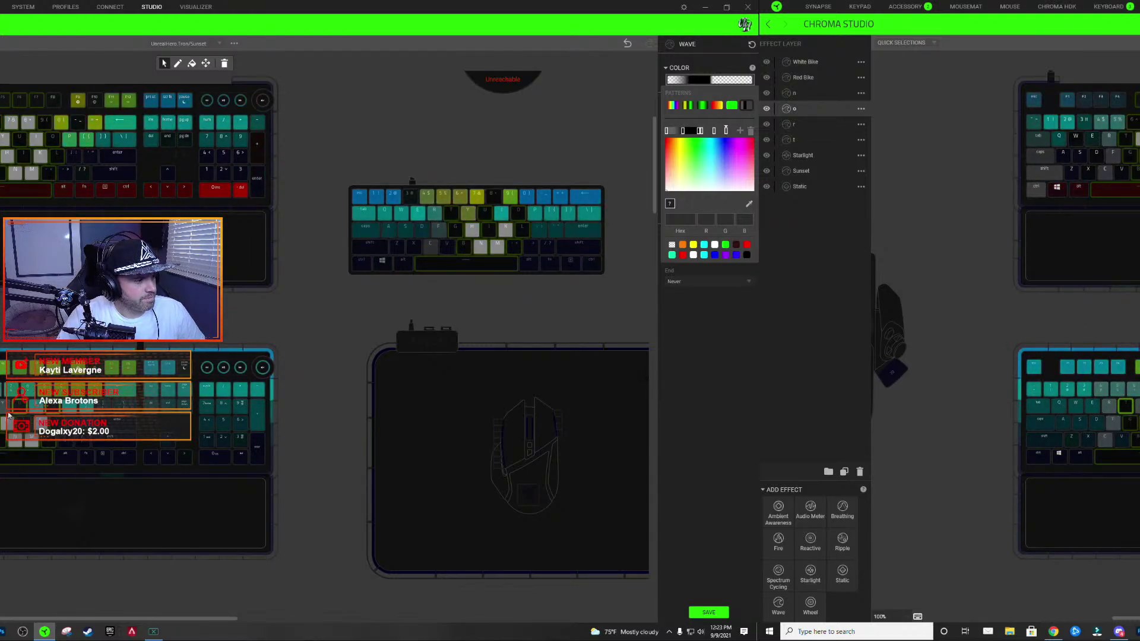
- Add a transparent stop to the Y and I keys' white Wave gradient, and adjust the last stop of the U key's black-banded gradient
left_click(3, 144)
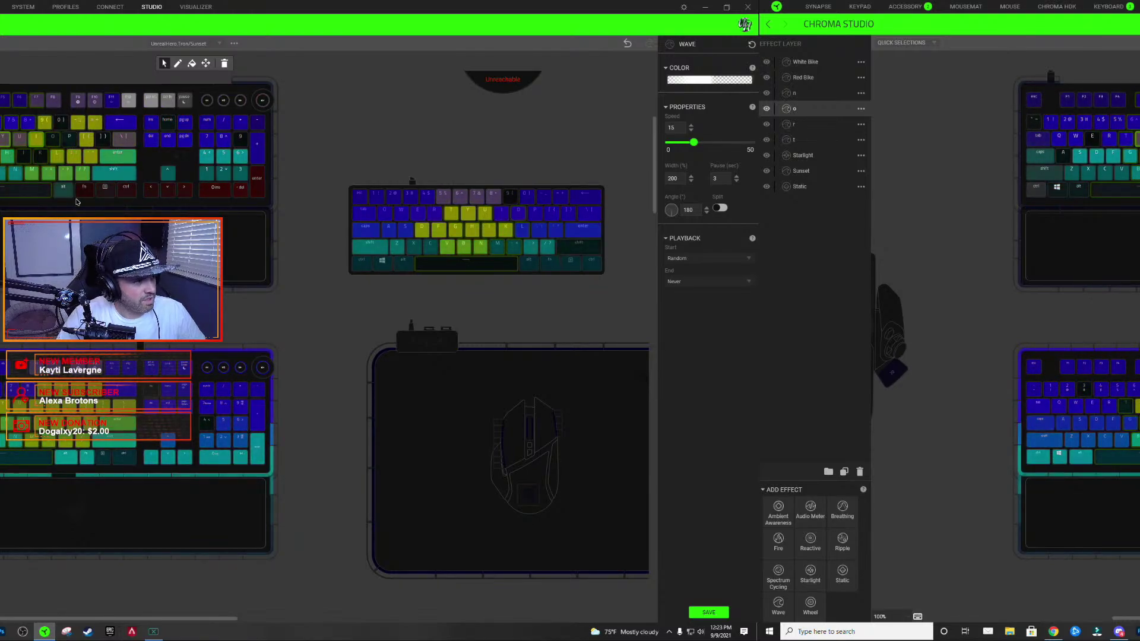
left_click(469, 218)
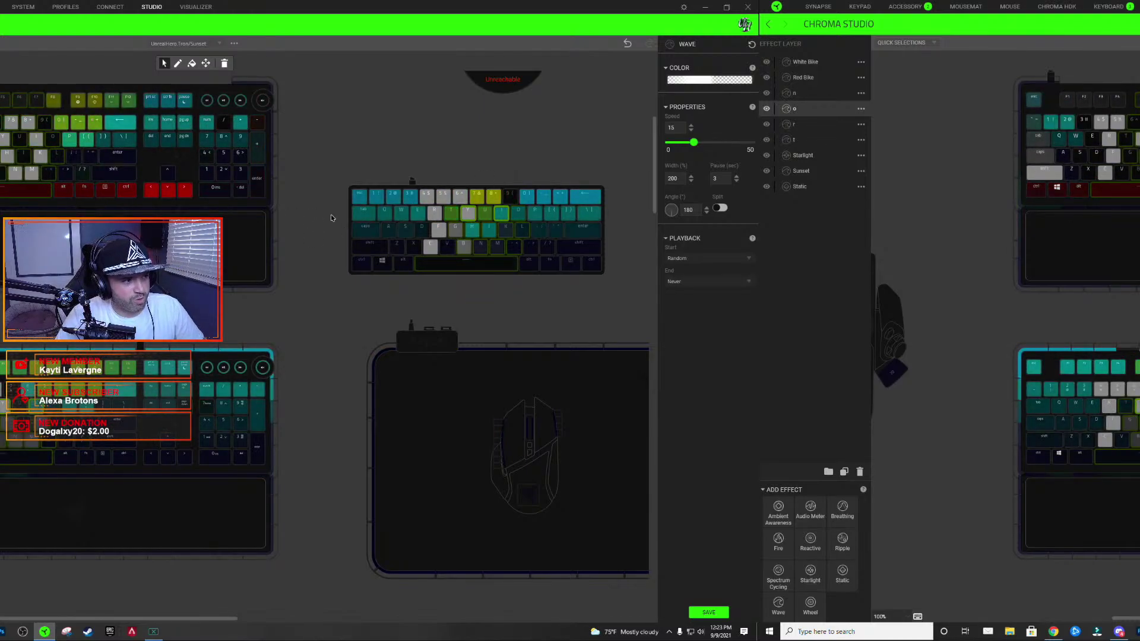
left_click(711, 80)
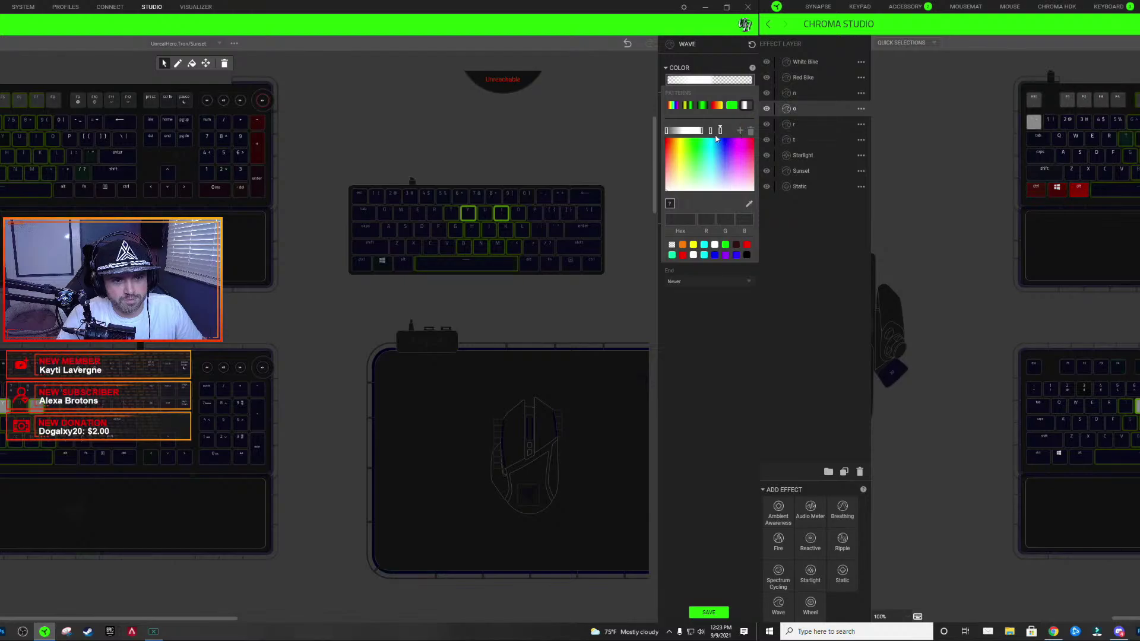
left_click(493, 218)
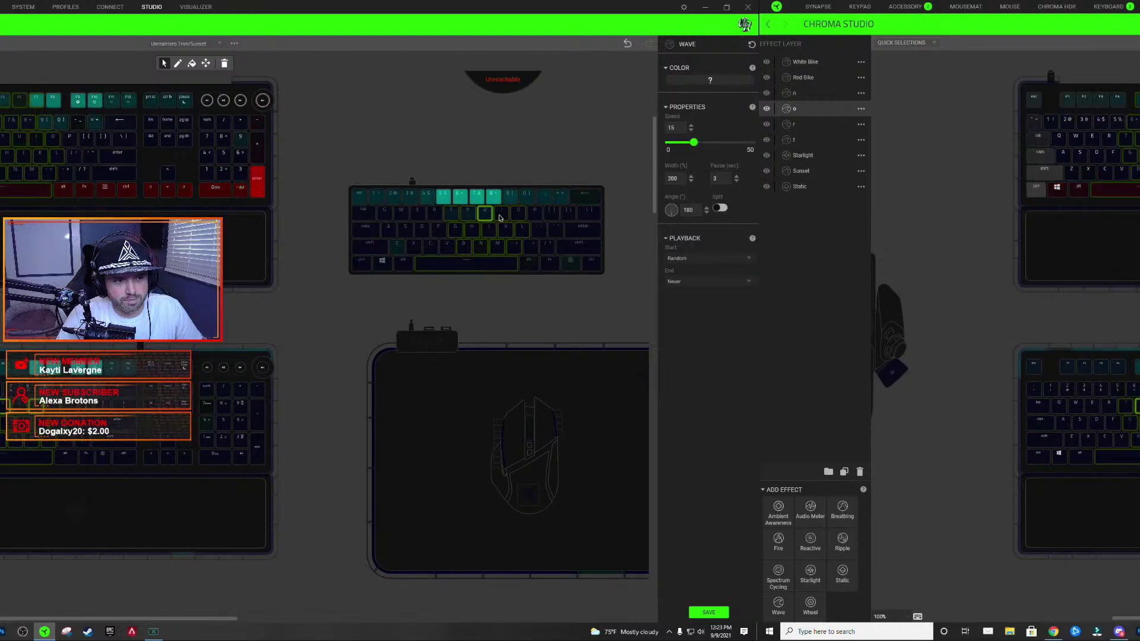
left_click(723, 80)
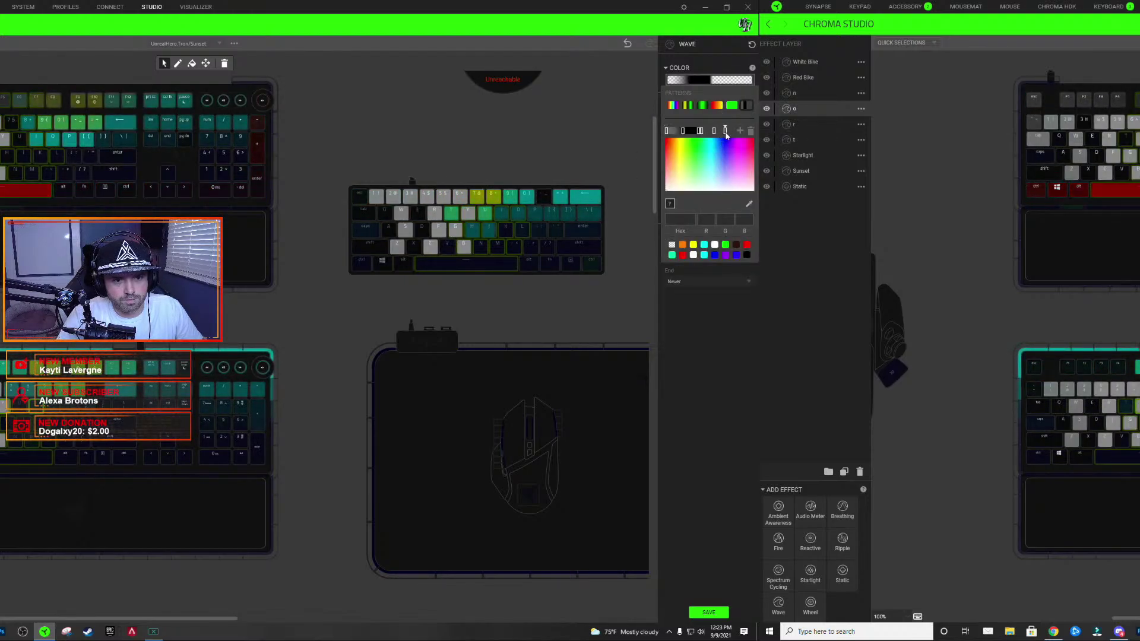
- Add a transparent stop to the 6 and 9 keys' black-banded Wave gradient, and shift it slightly with the 6 key deselected
left_click(343, 101)
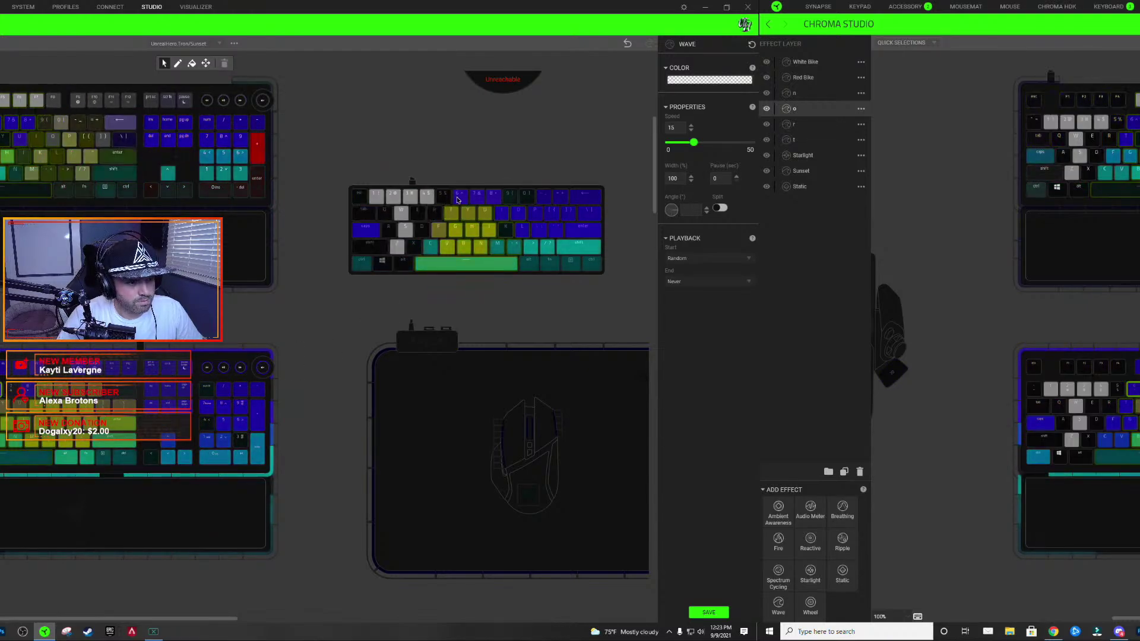
left_click(514, 202)
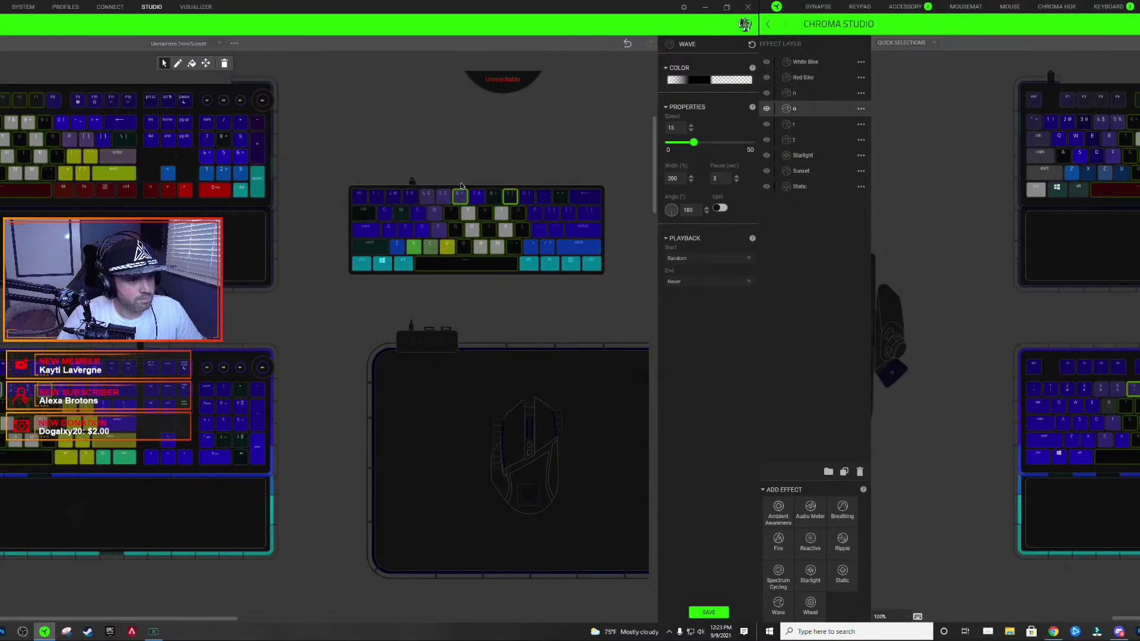
left_click(703, 79)
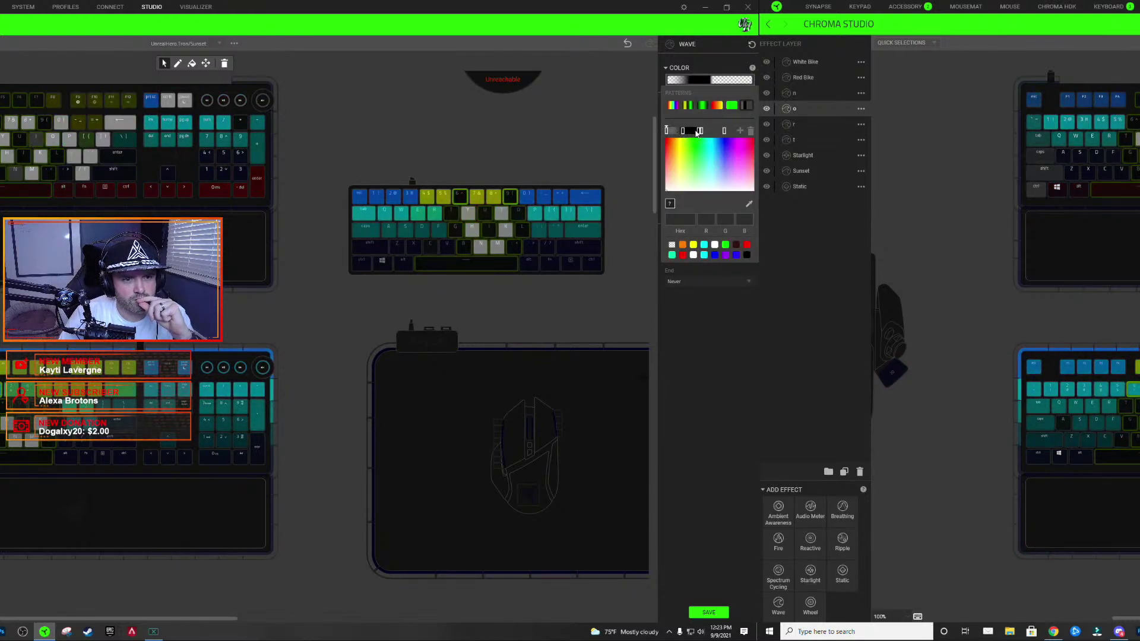
left_click(740, 131)
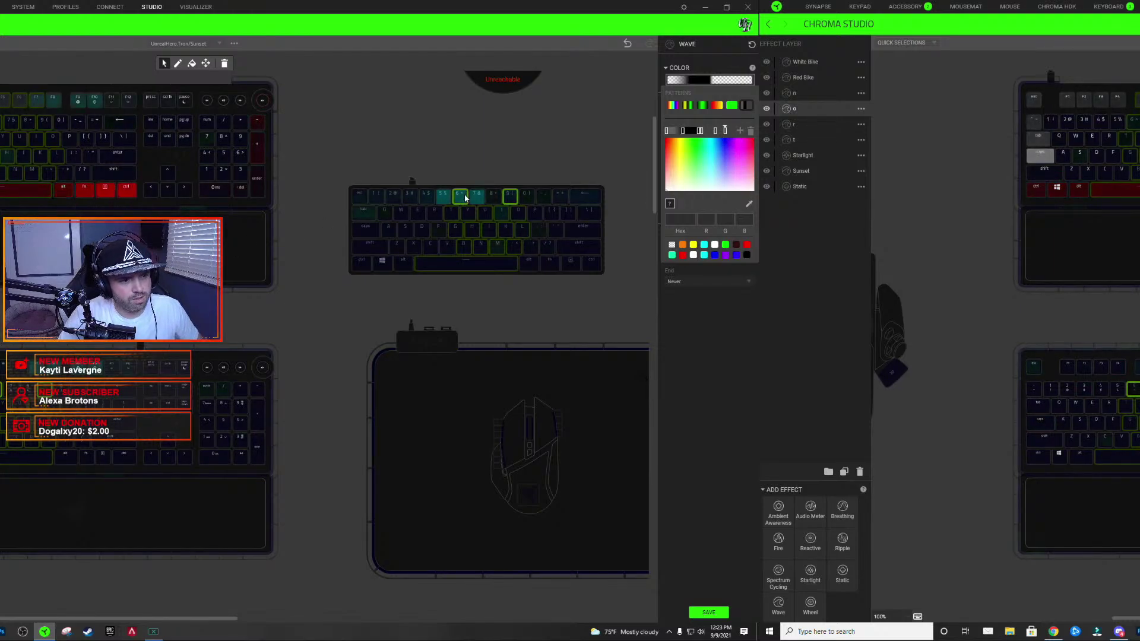
left_click(465, 198)
left_click(735, 79)
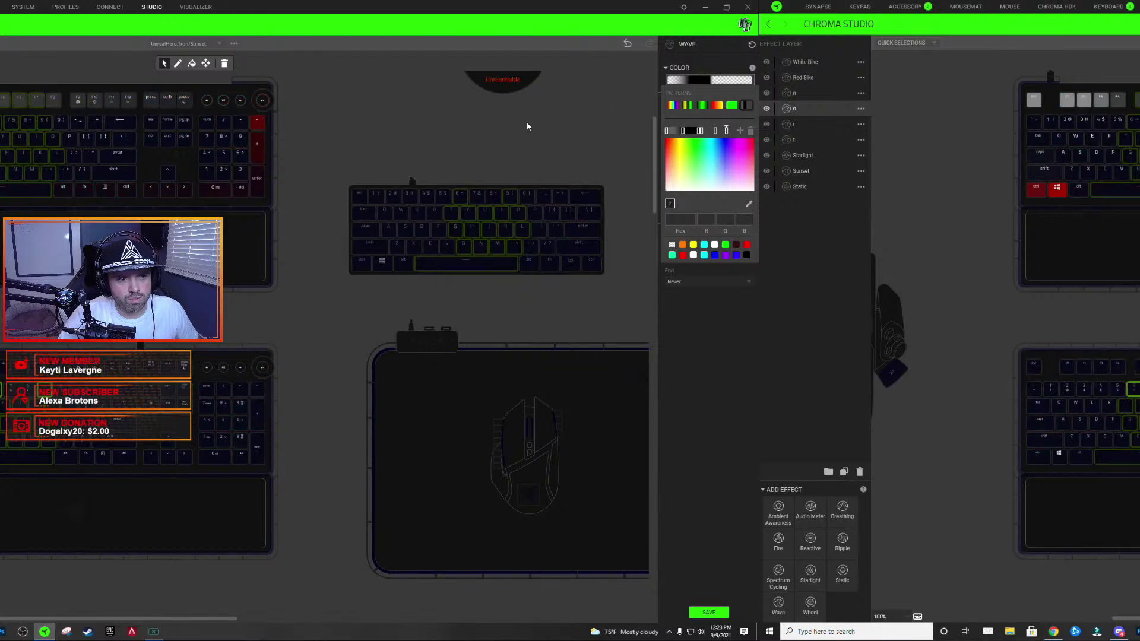
- Add a transparent stop near the end of the 7 and 8 keys' white Wave gradient, and deselect the keys on the compact keyboard
left_click(492, 197)
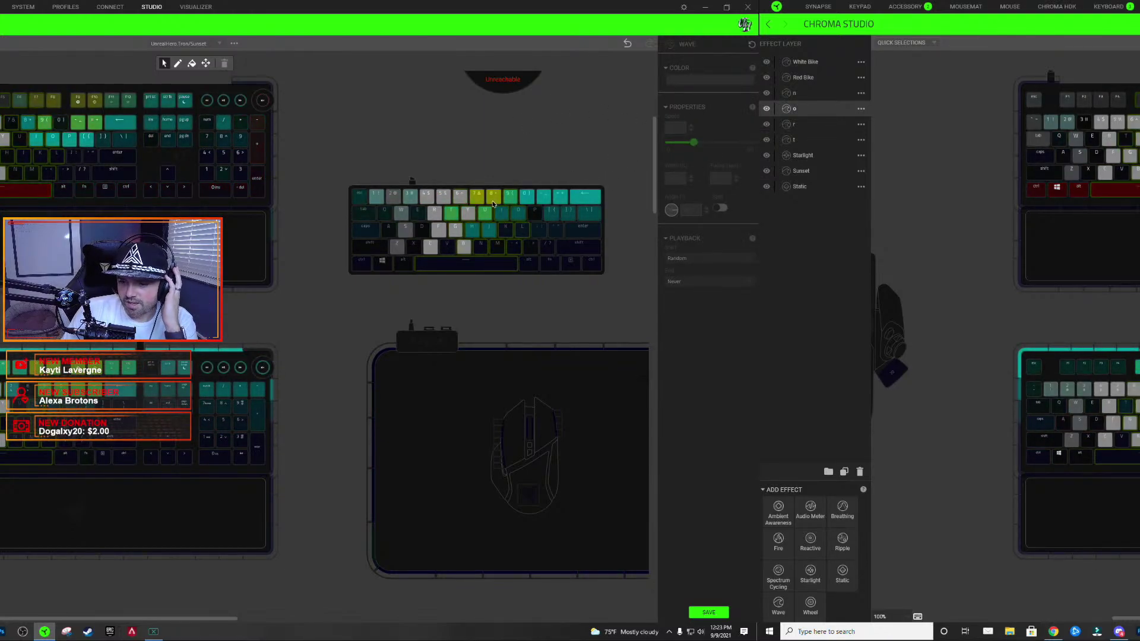
mouse_move(492, 203)
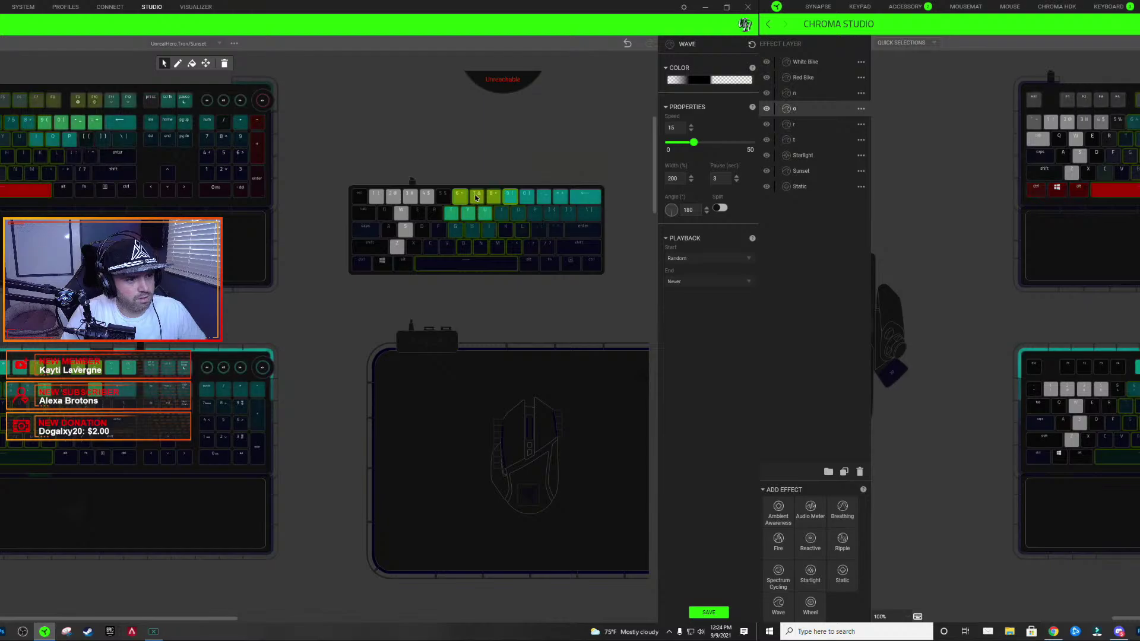
left_click(736, 80)
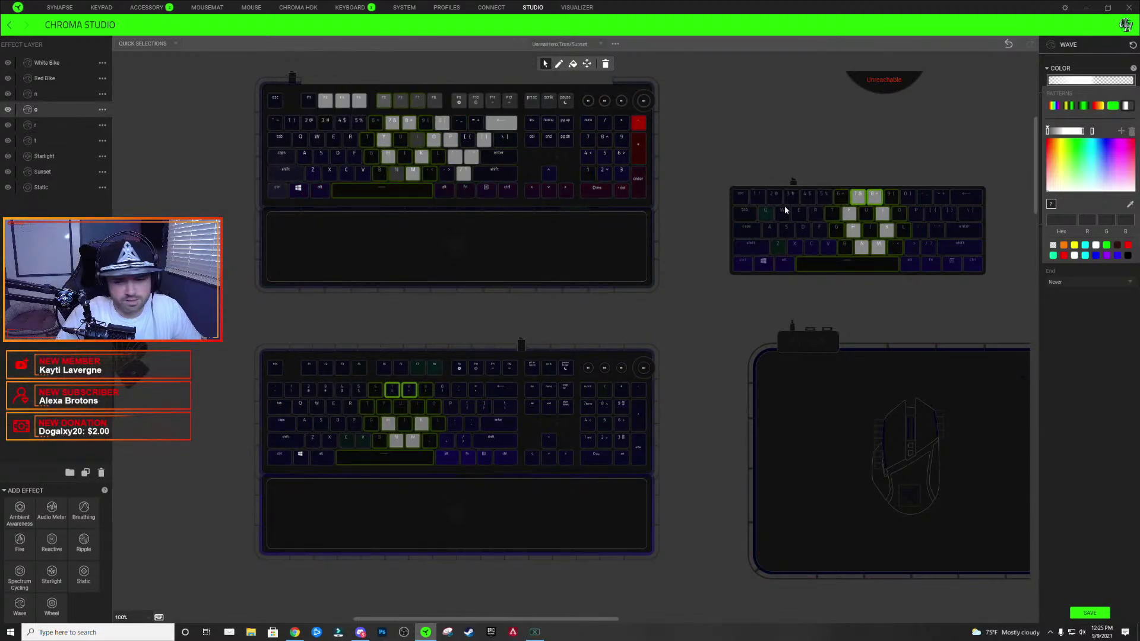
left_click(407, 393)
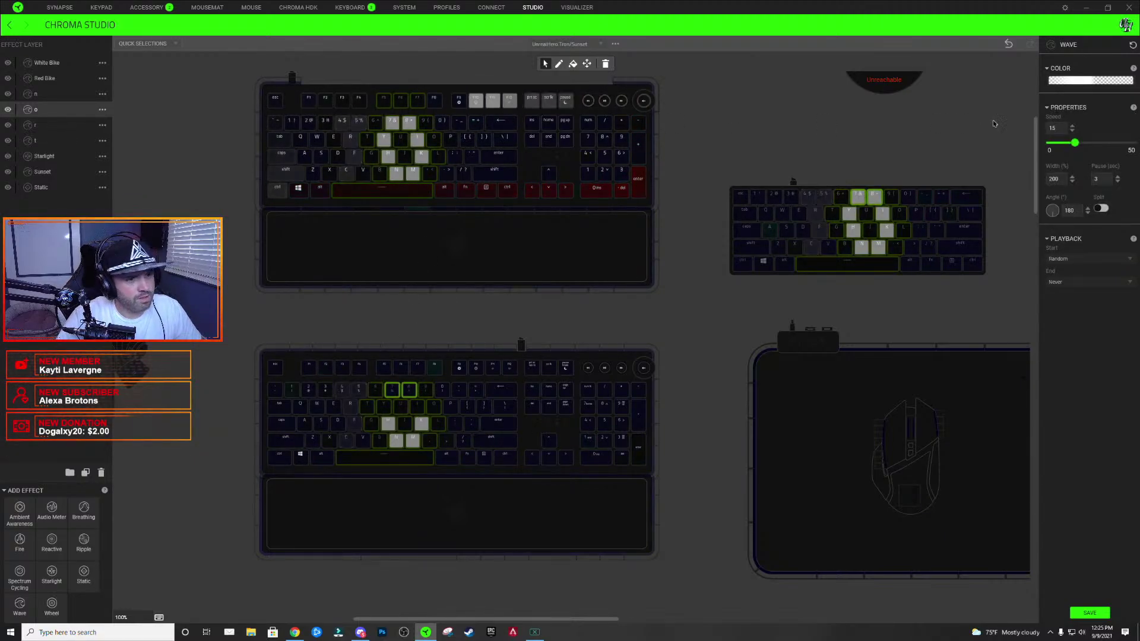
left_click(1090, 80)
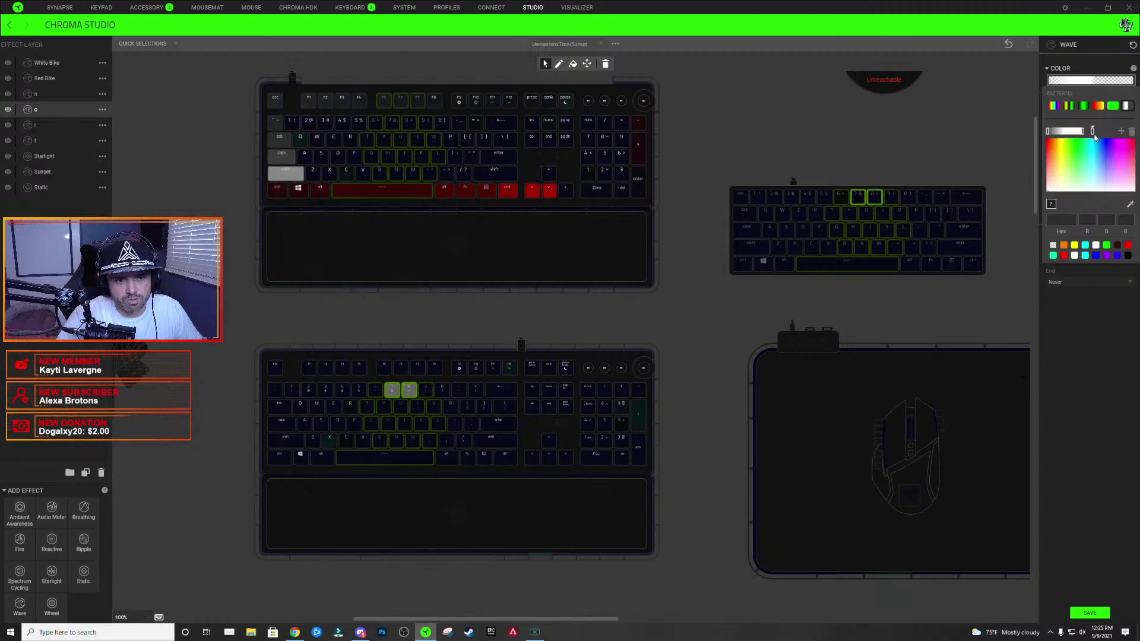
left_click(1120, 132)
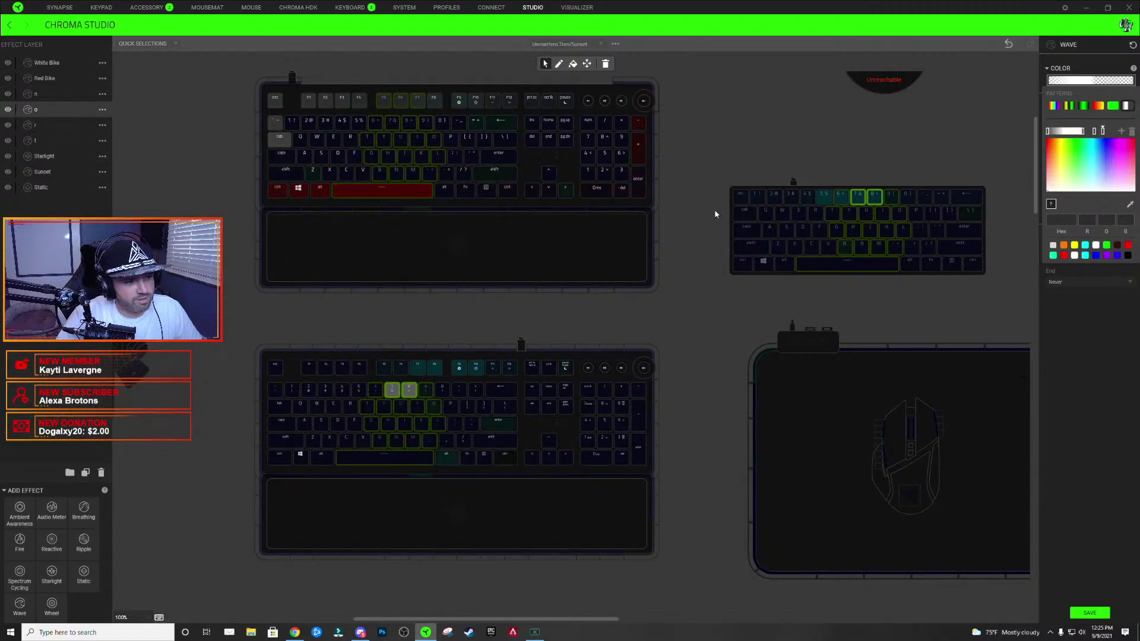
left_click(857, 202)
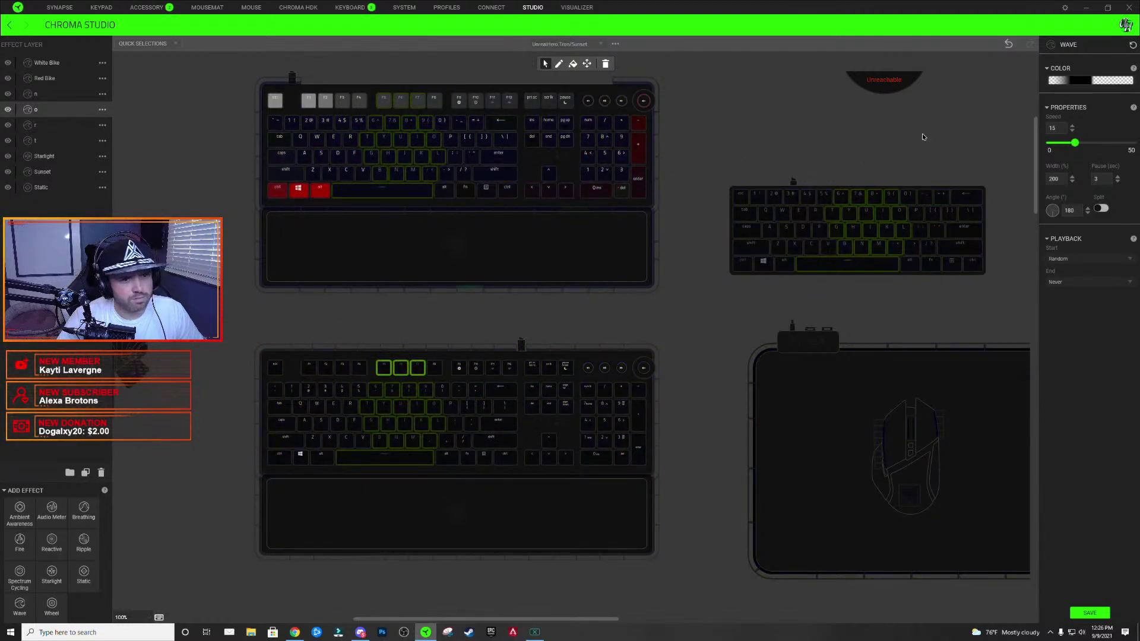
- Remove the stray second stop from the F5, F6 and F7 keys' black-banded Wave gradient, and add a transparent stop near its end
left_click(1056, 81)
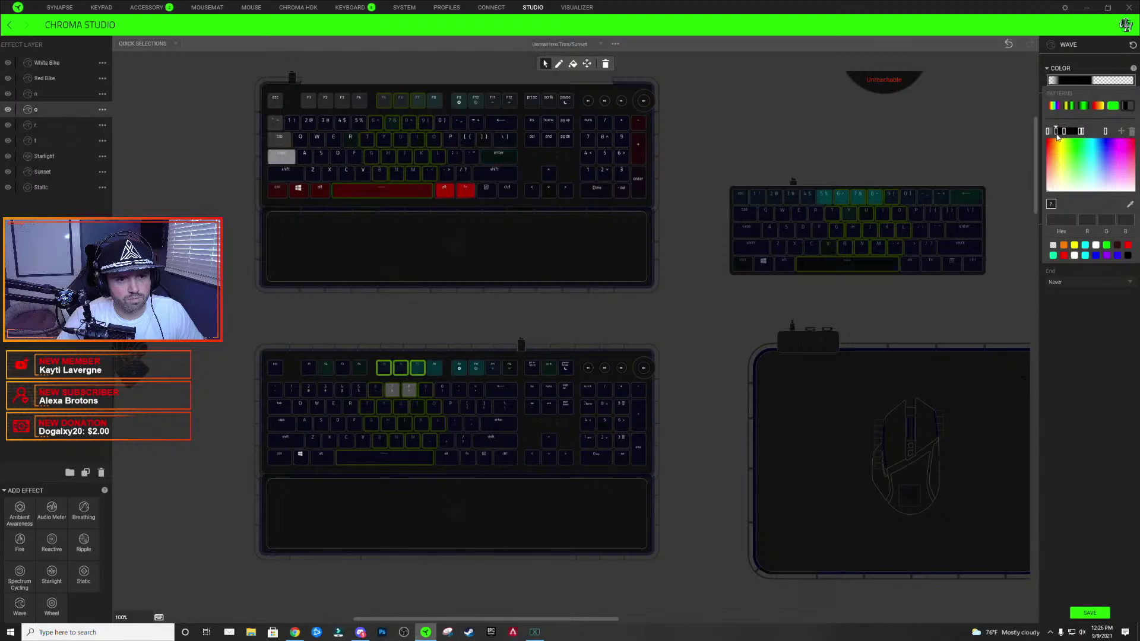
left_click(1133, 132)
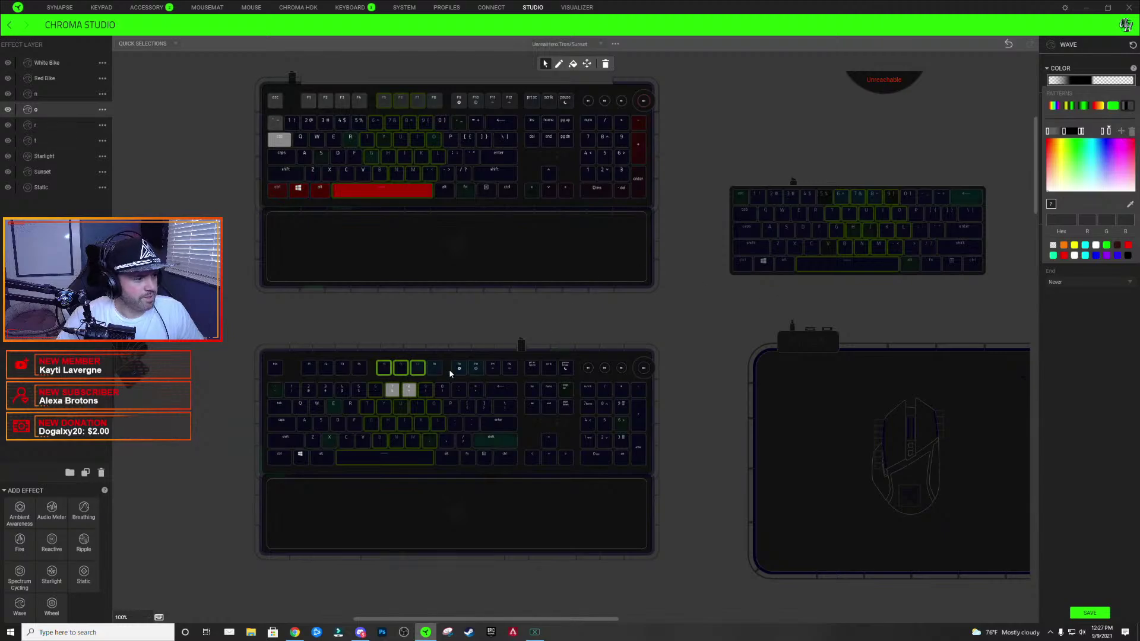
left_click(403, 200)
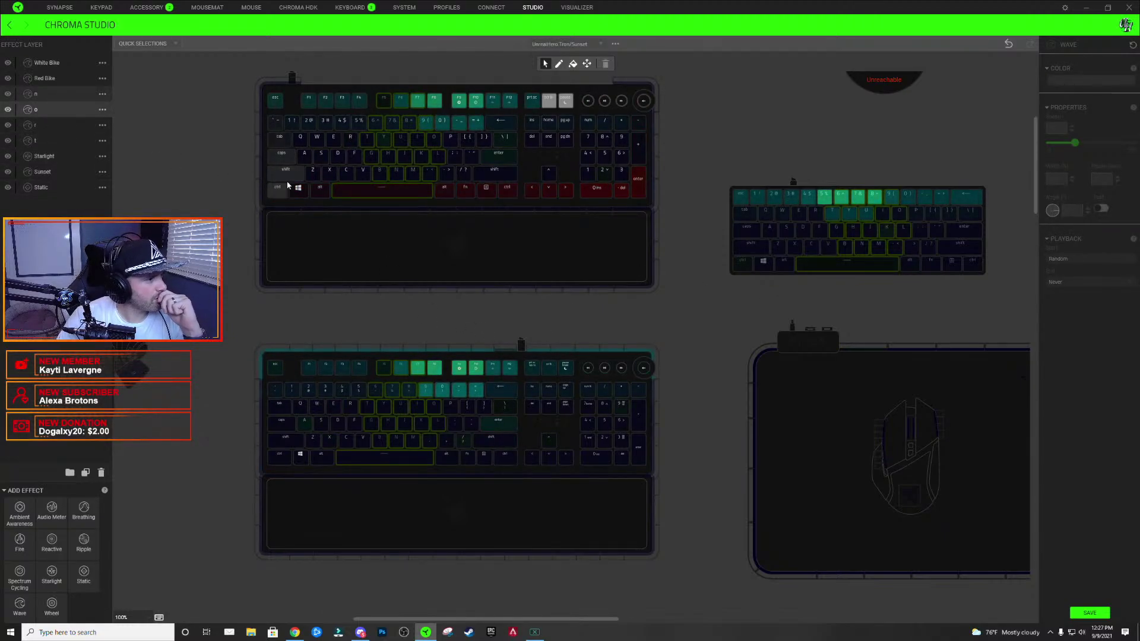
- On the r effect layer, add a transparent stop near the end of the spacebar's black-banded Wave gradient
left_click(54, 93)
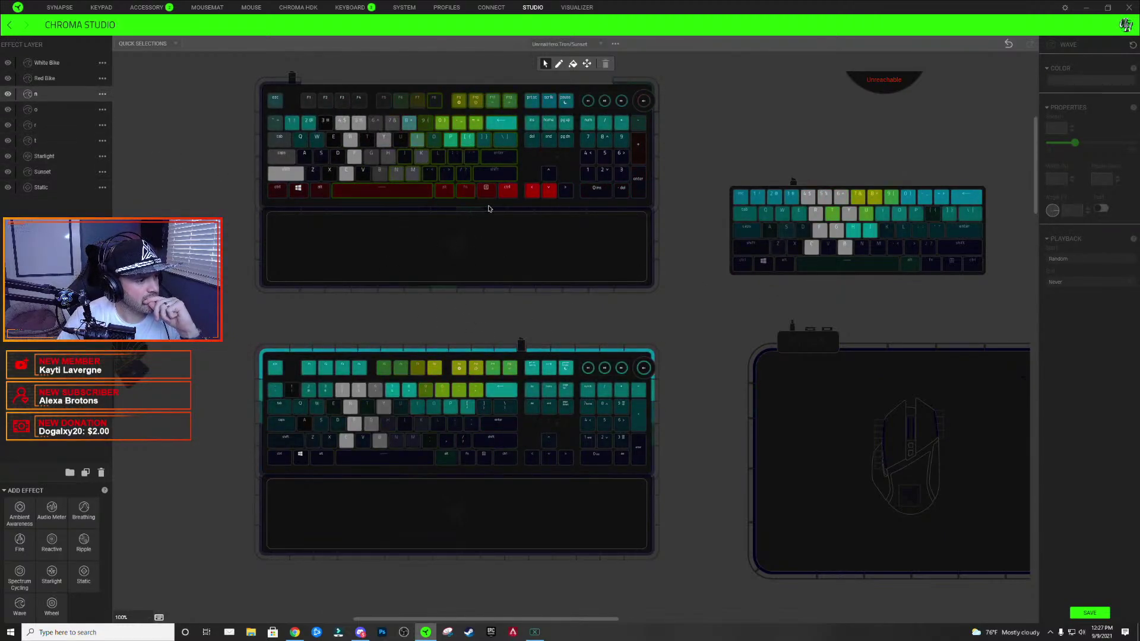
left_click(50, 132)
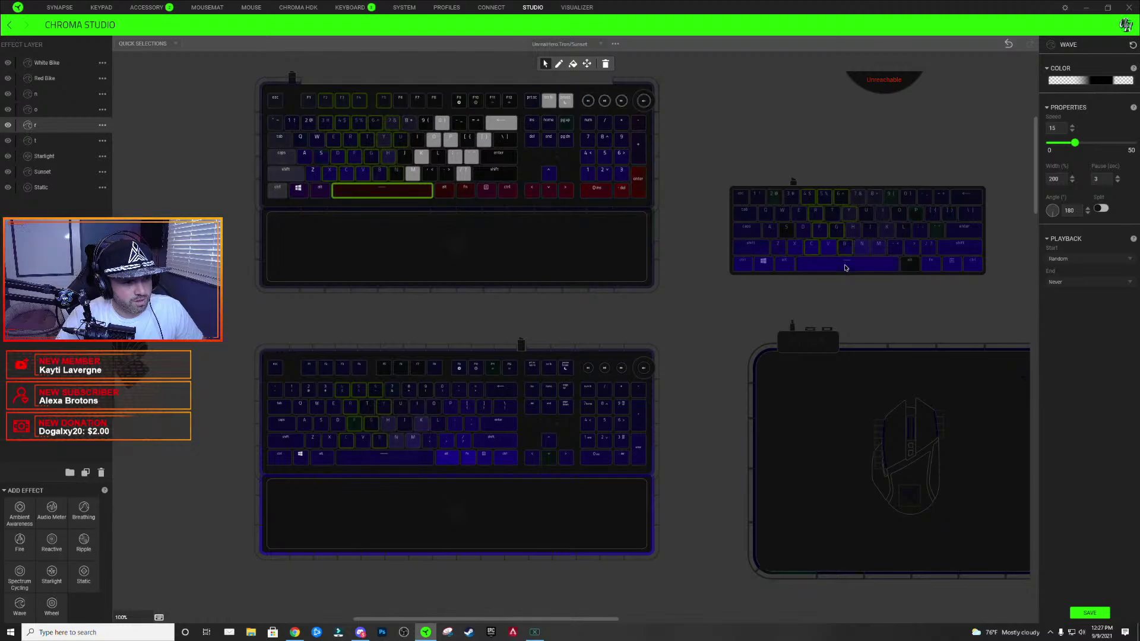
left_click(1097, 81)
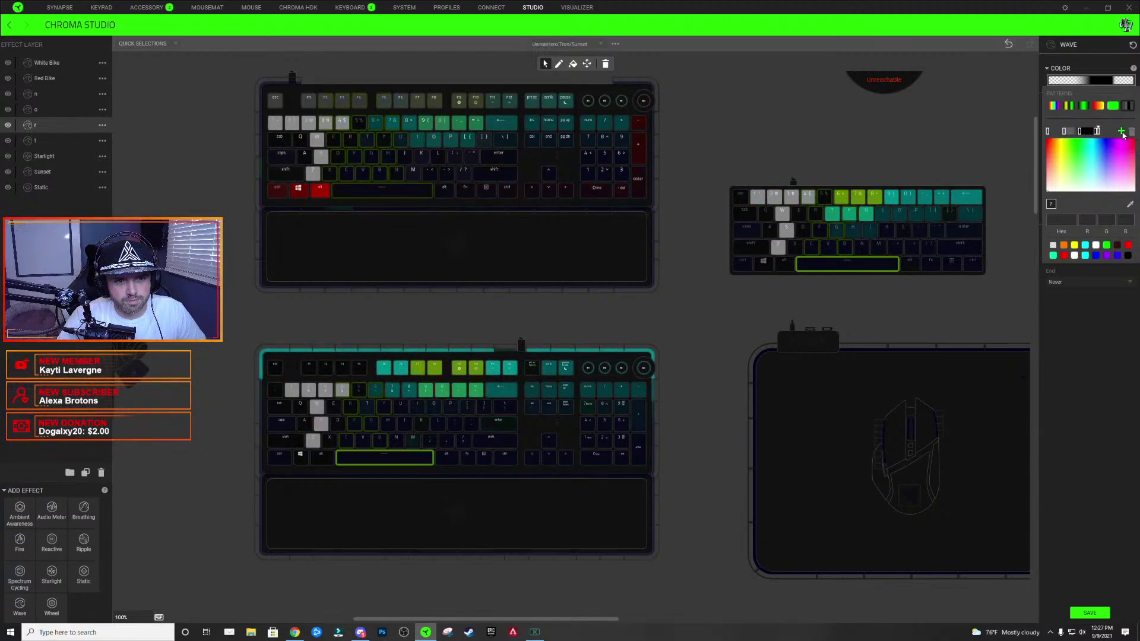
left_click(879, 256)
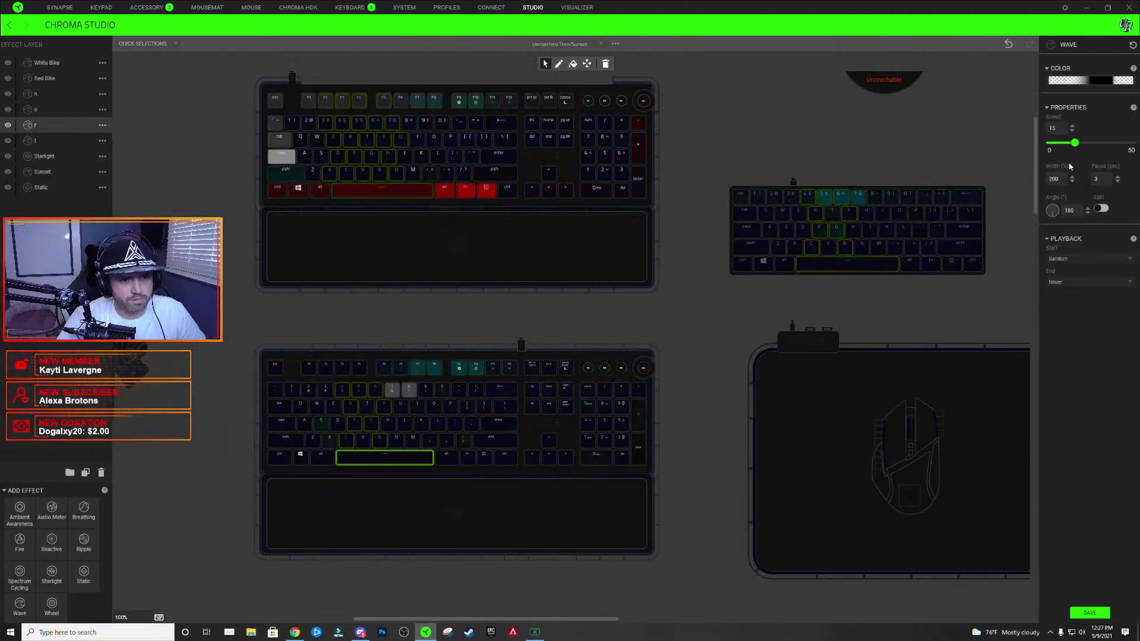
left_click(1111, 80)
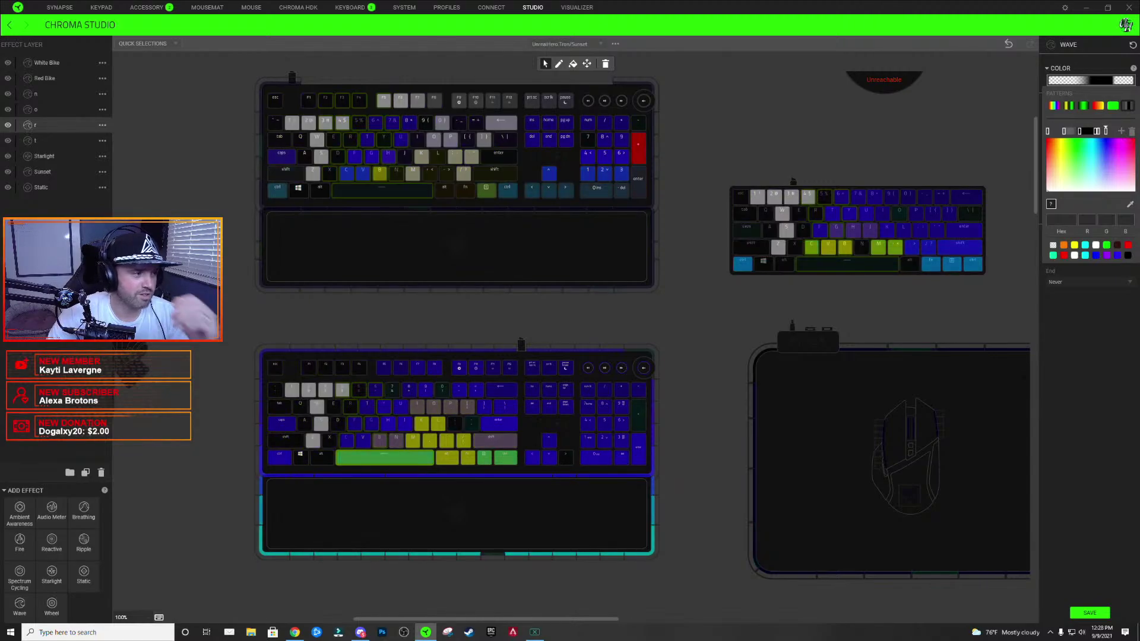
left_click(770, 101)
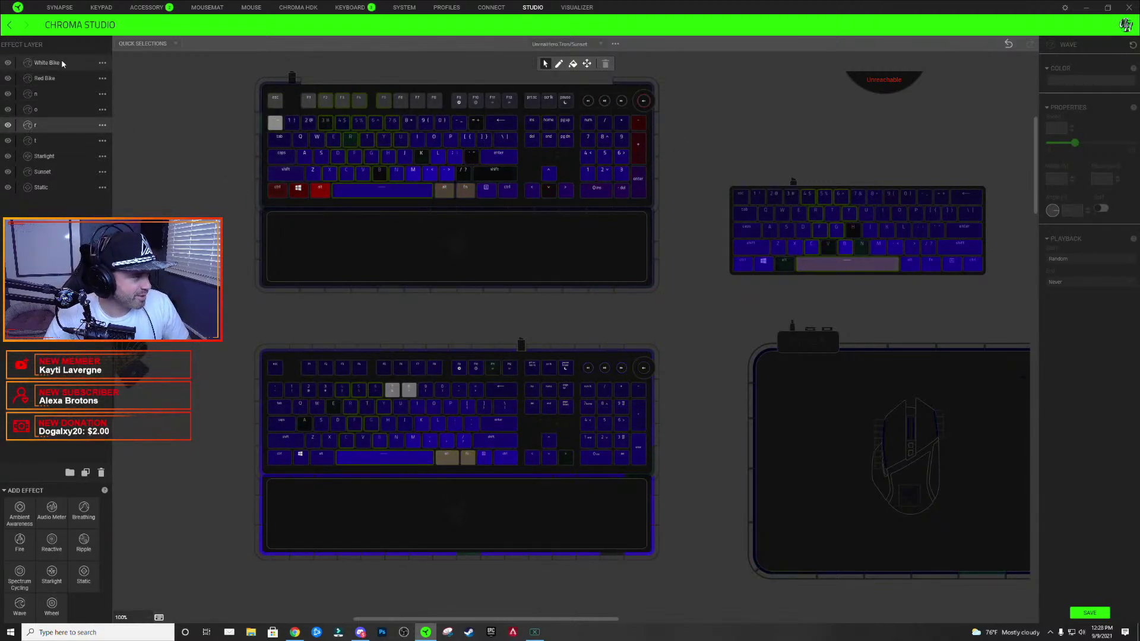
- Add a transparent stop to the X, V and N keys' black-banded Wave gradient, and shift it slightly outward on the lower full-size keyboard only
left_click(331, 176)
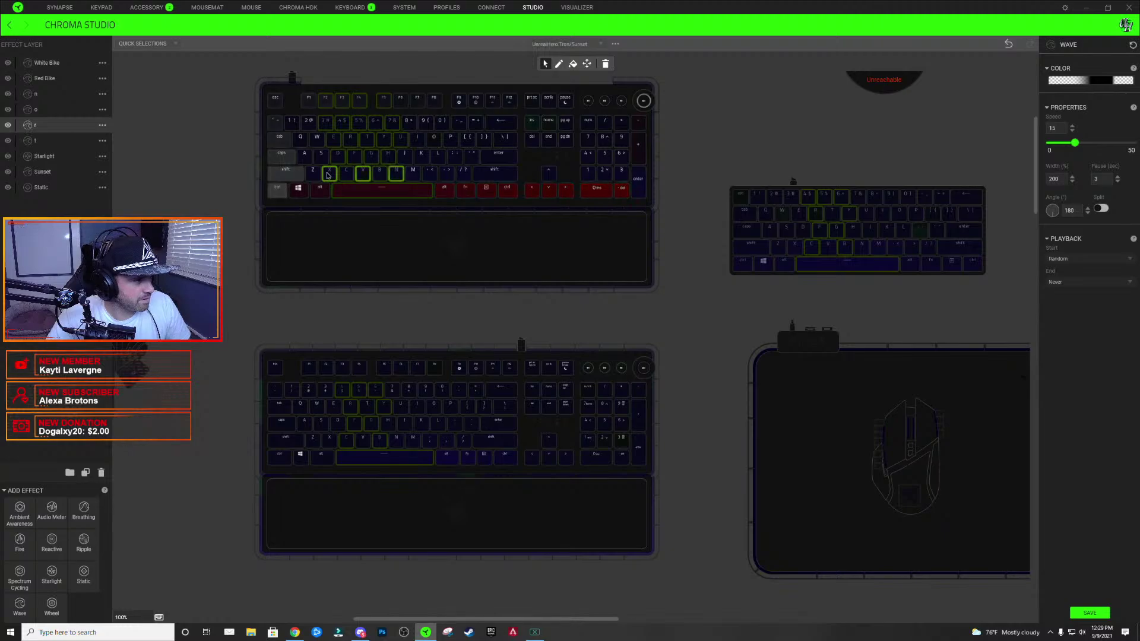
left_click(360, 463, "ctrl")
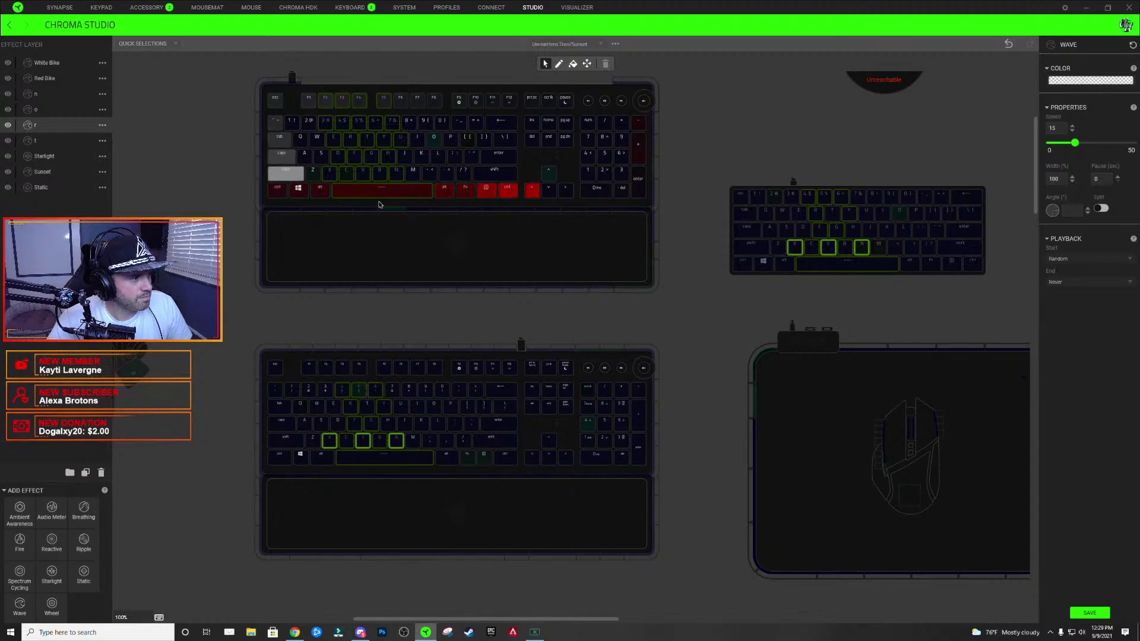
left_click(1089, 80)
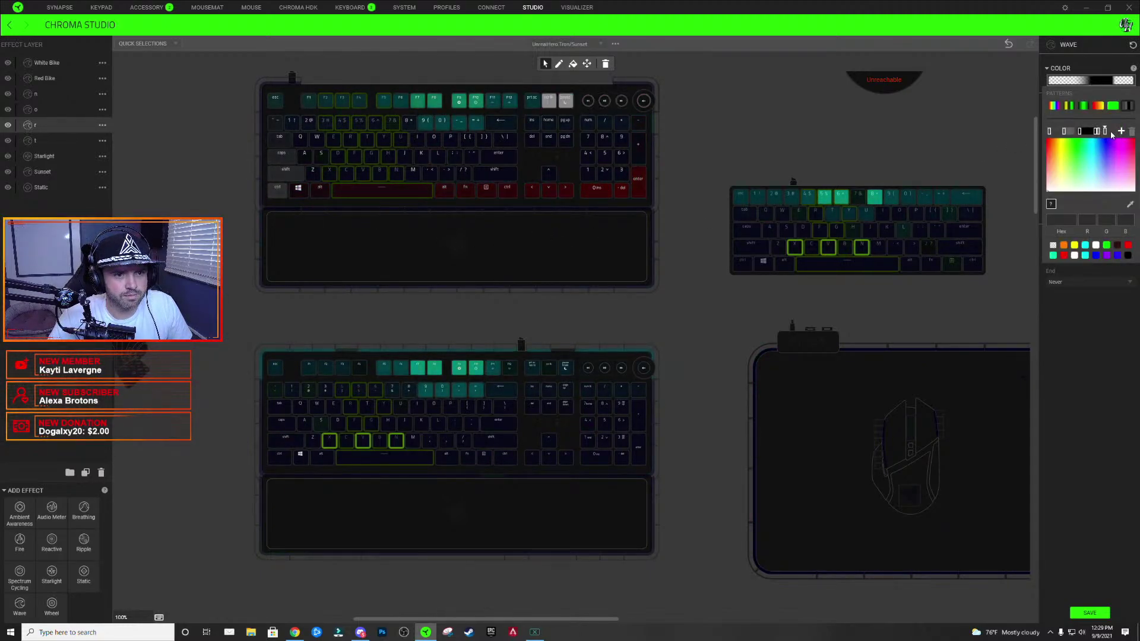
left_click(1103, 81)
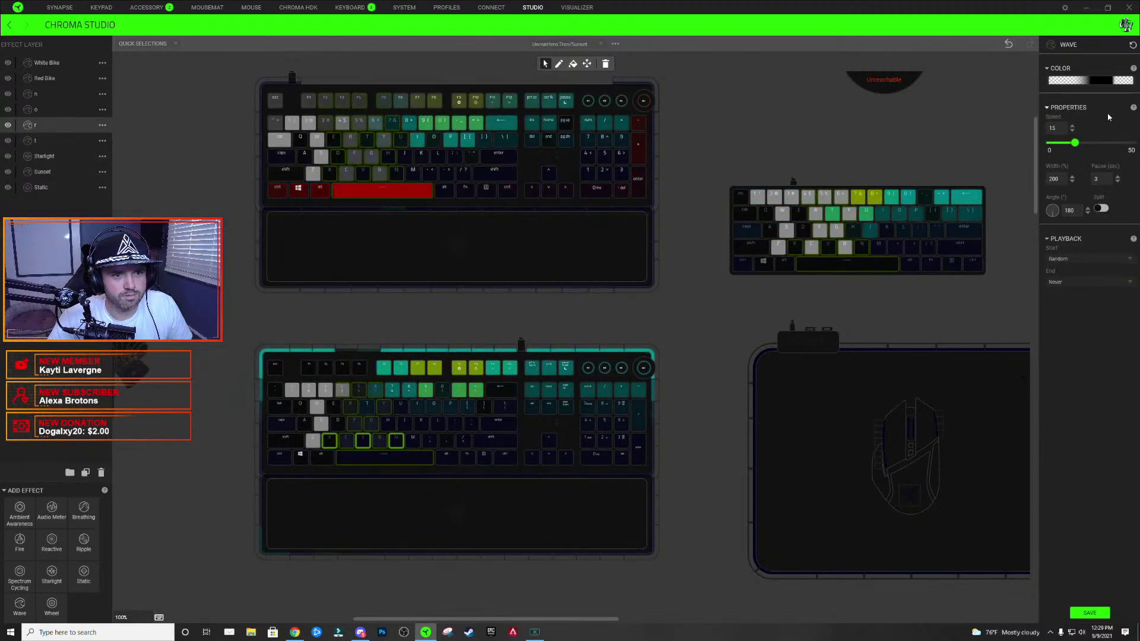
left_click(1103, 81)
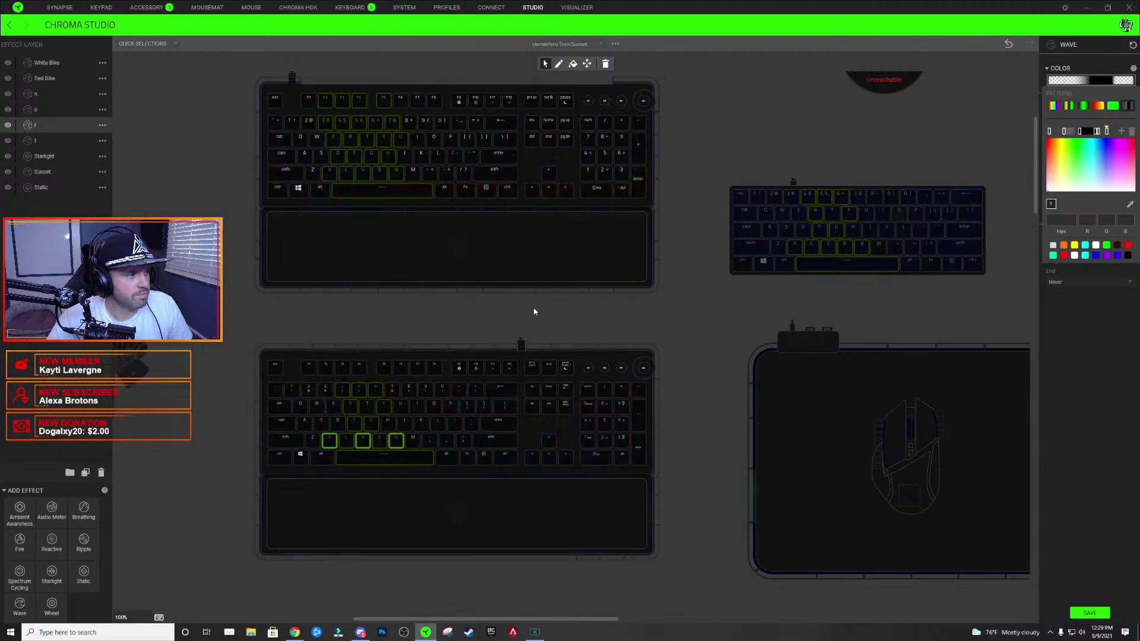
- Add a transparent stop to the D and H keys' black-banded Wave gradient, and shift it slightly outward on the compact keyboard only
left_click(337, 163)
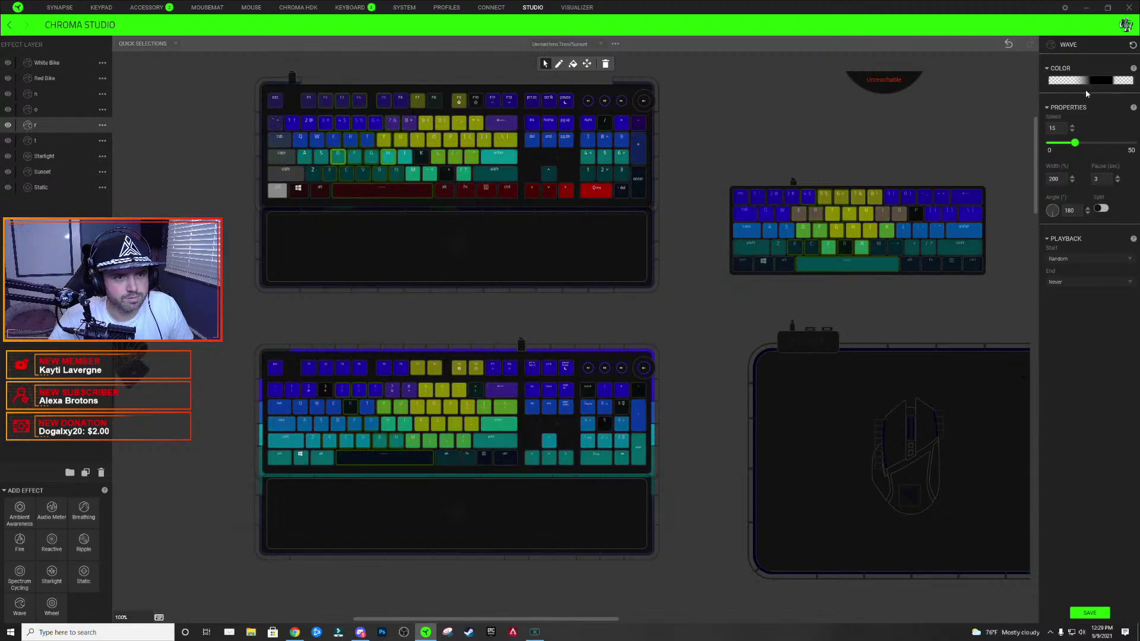
left_click(809, 230, "ctrl")
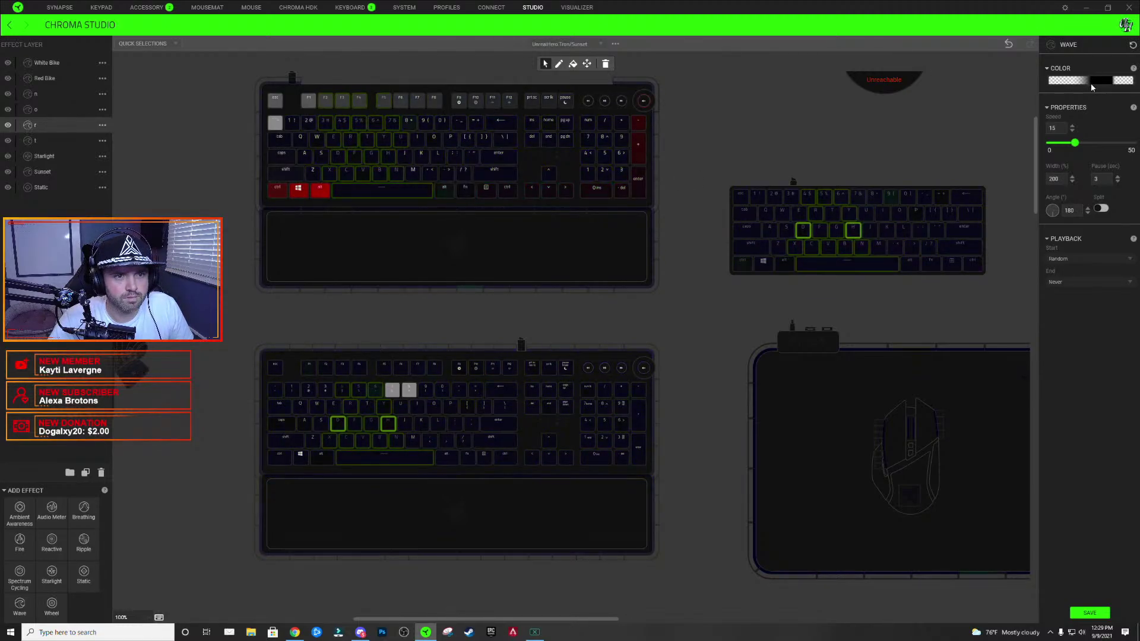
left_click(1091, 81)
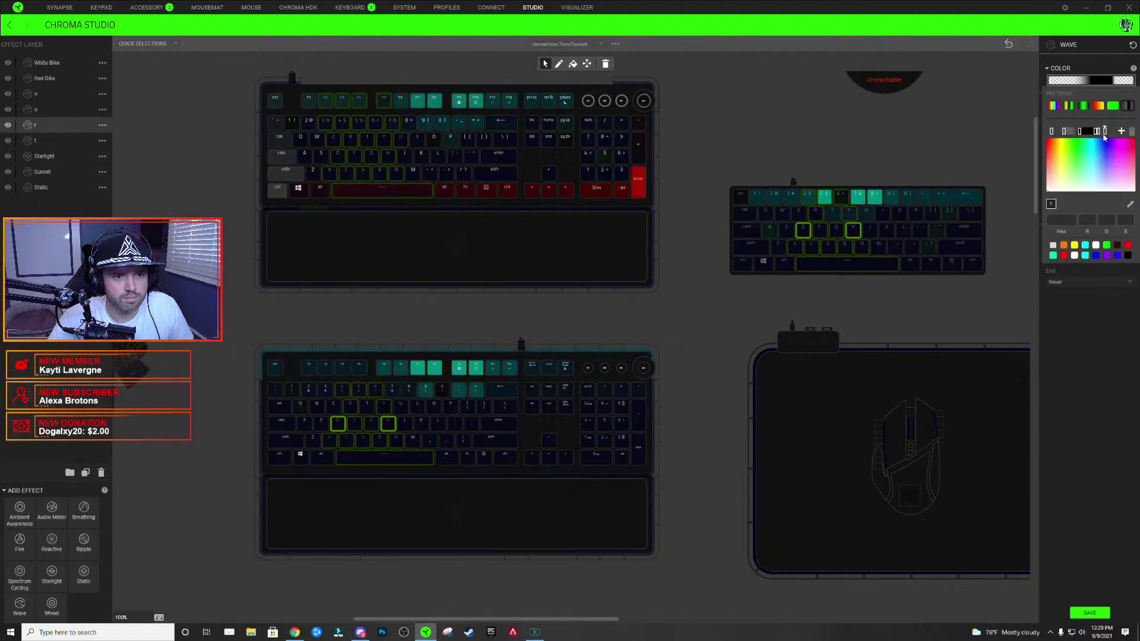
left_click(1104, 133)
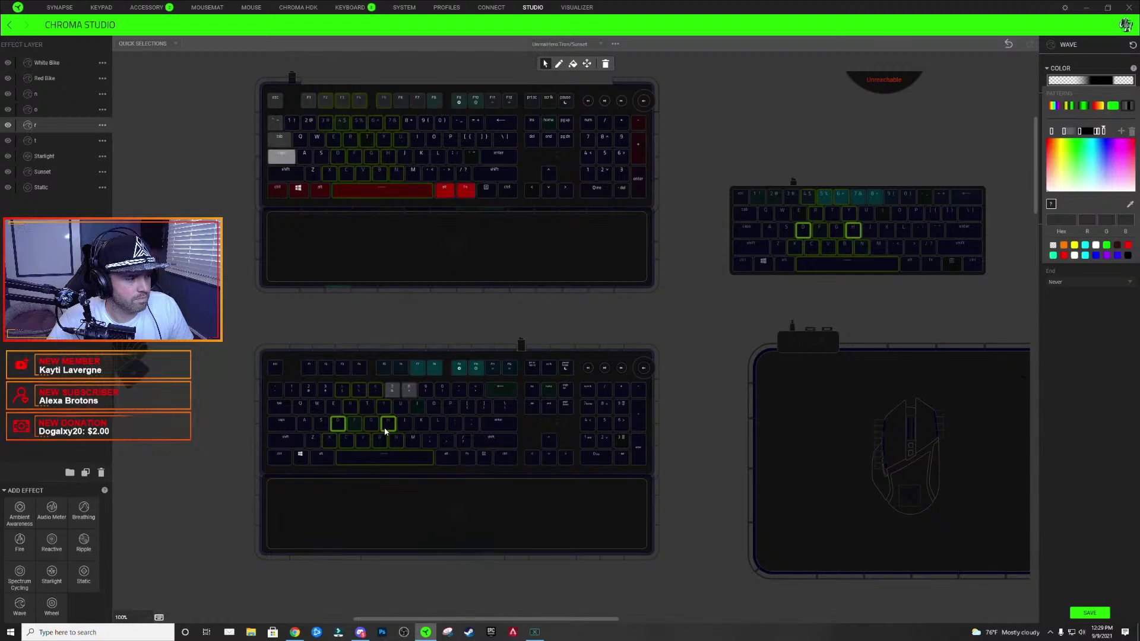
left_click(348, 426)
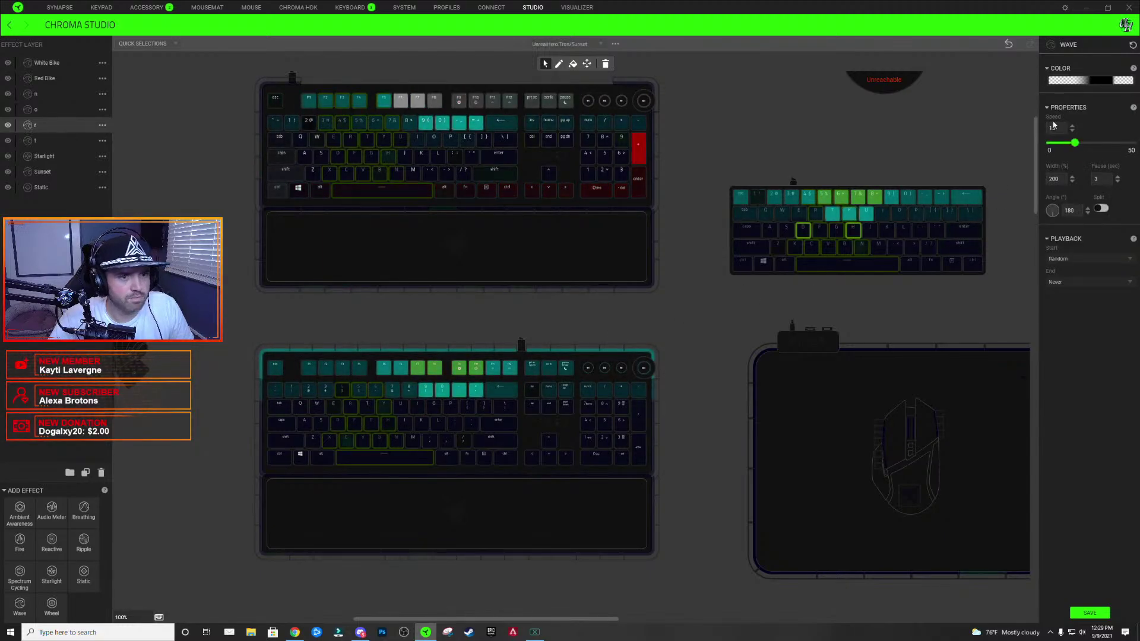
left_click(1091, 80)
left_click_drag(1104, 135, 1106, 136)
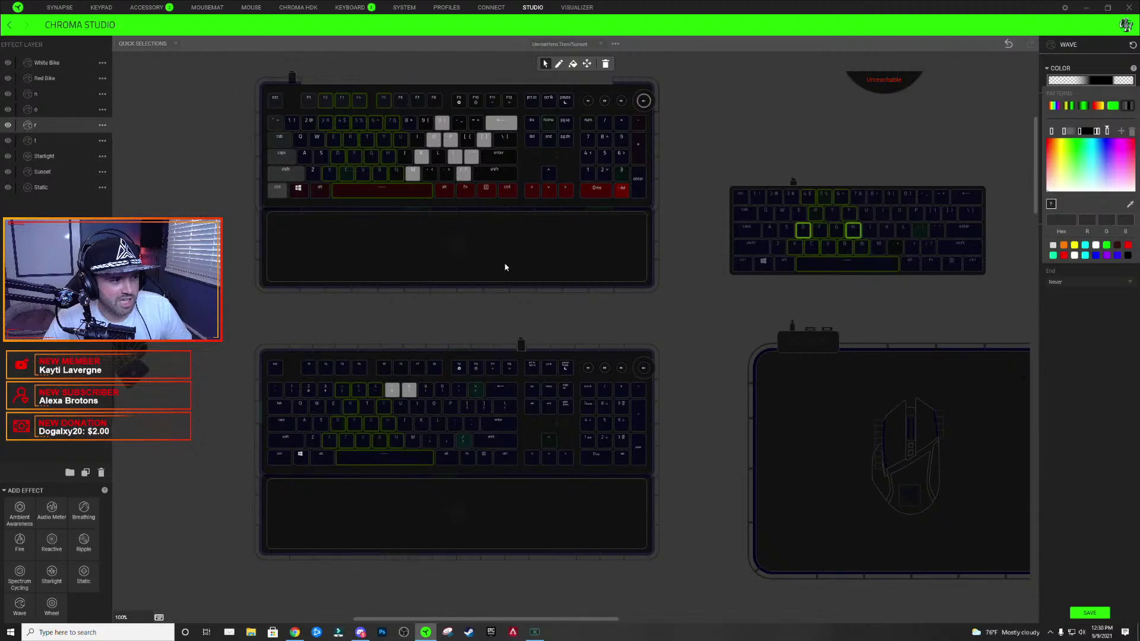
left_click(235, 80)
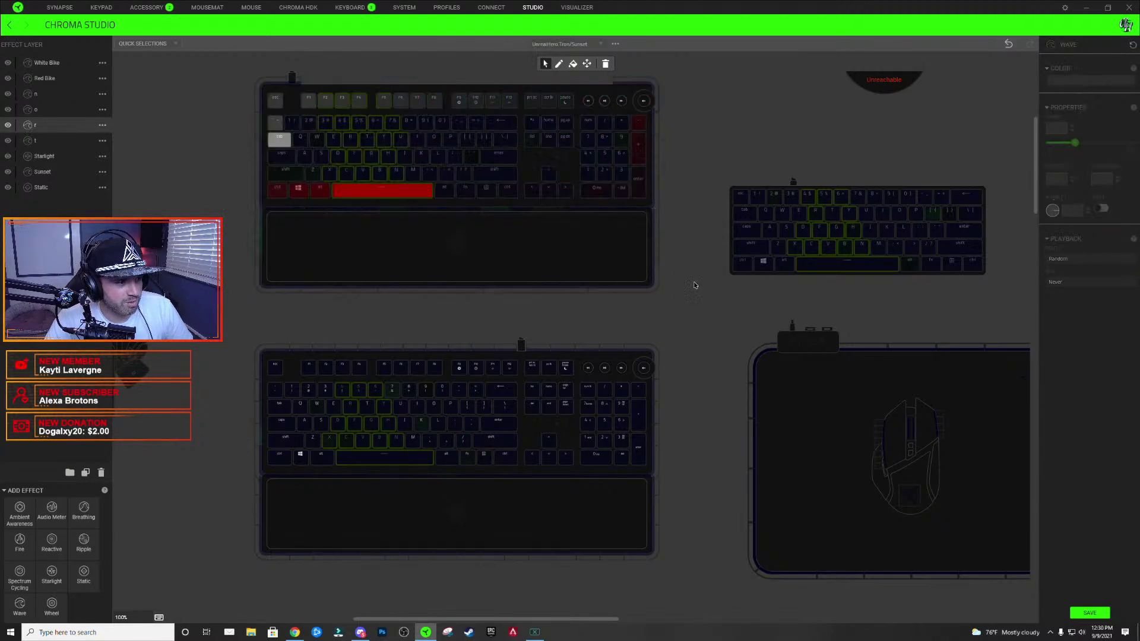
- Add a transparent stop near the end of the E, T and U keys' black-banded Wave gradient, and shift it slightly outward on the lower full-size keyboard only
scroll(712, 265, "up", 3)
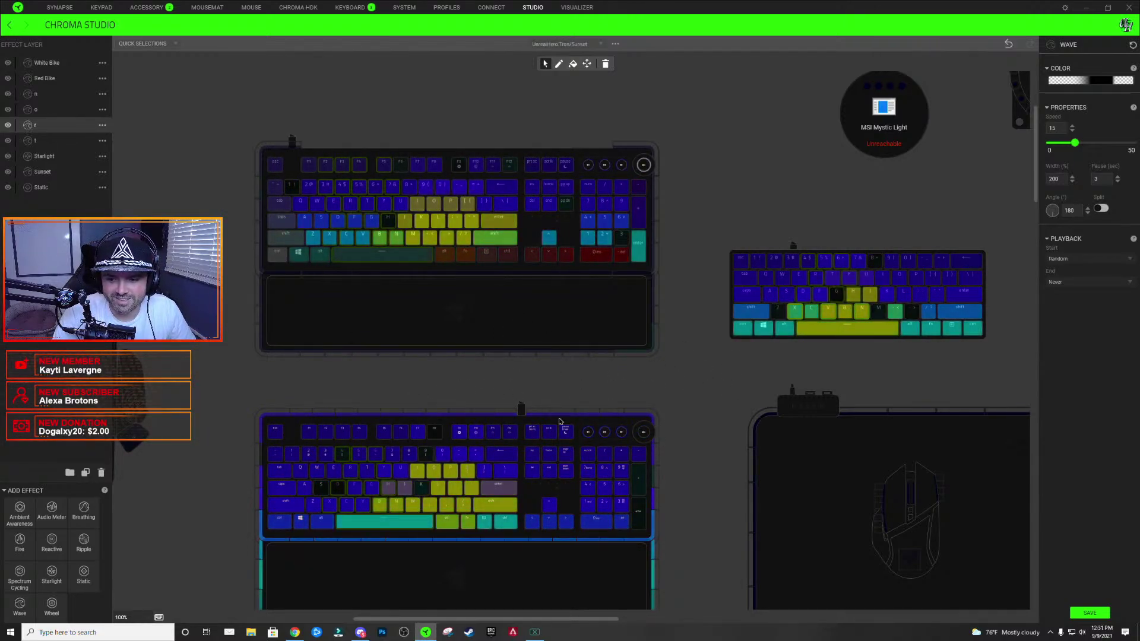
left_click(496, 380)
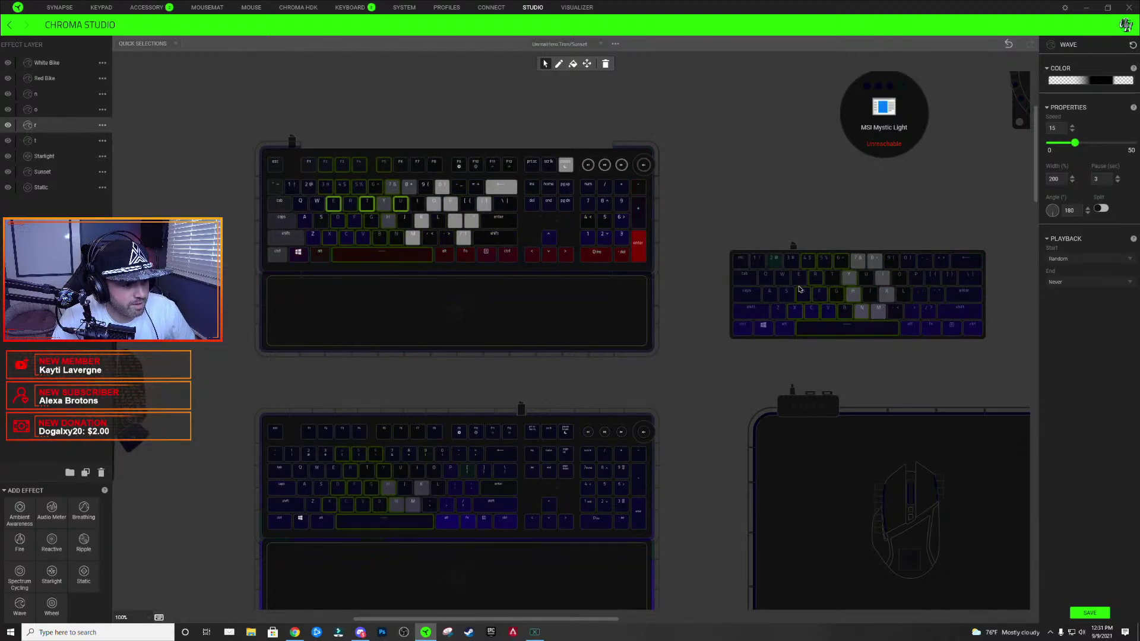
left_click(837, 279)
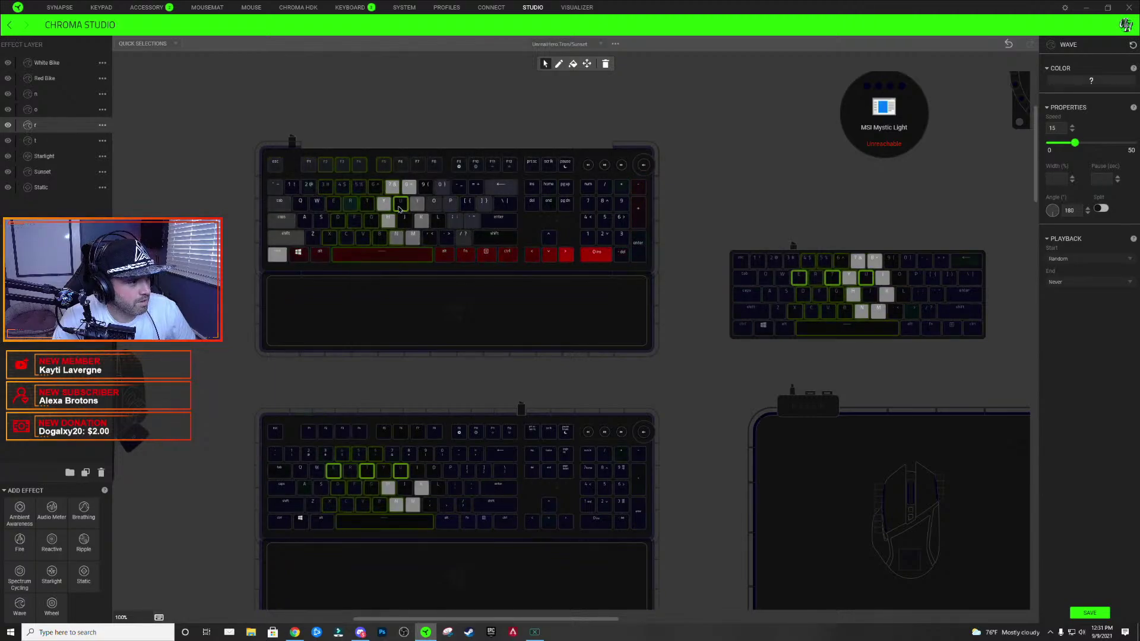
left_click(476, 287)
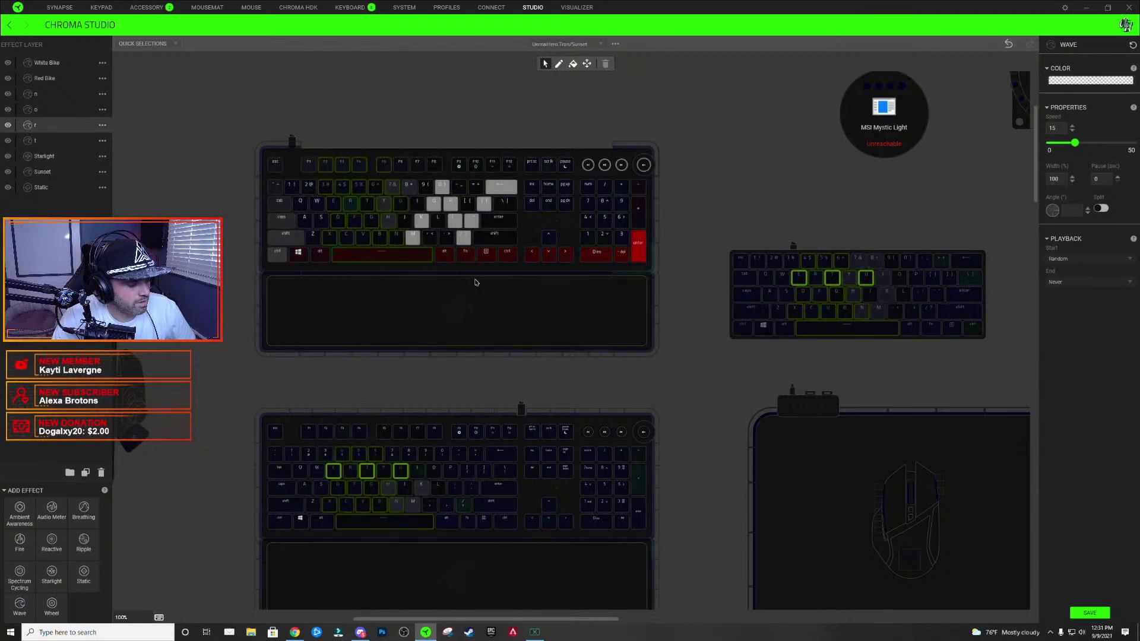
left_click(1098, 81)
left_click(1121, 132)
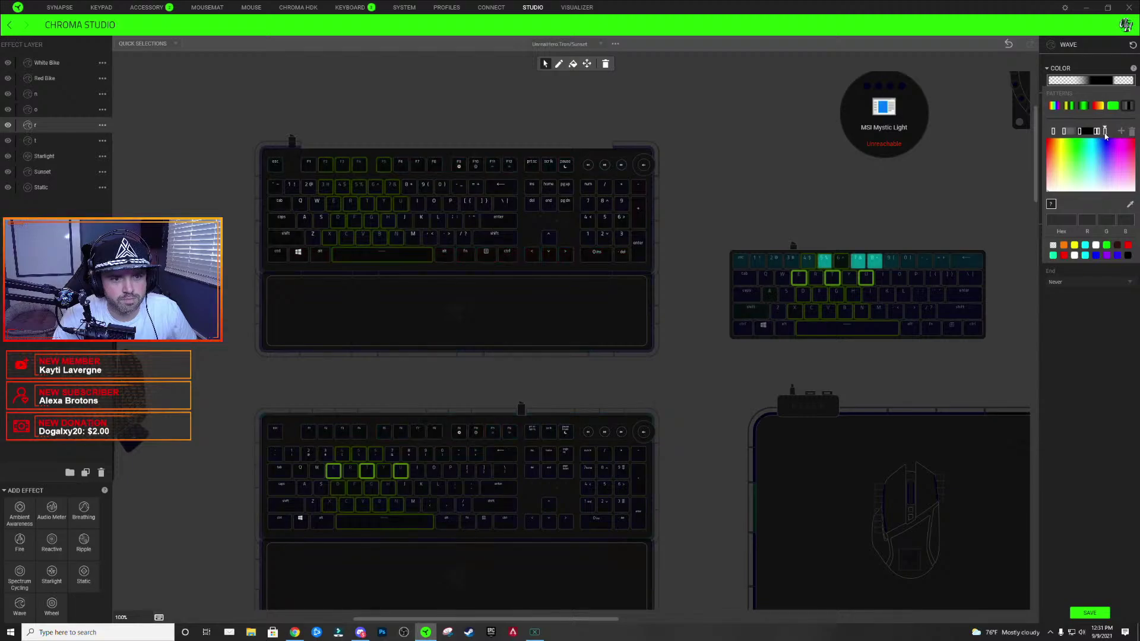
left_click(806, 280)
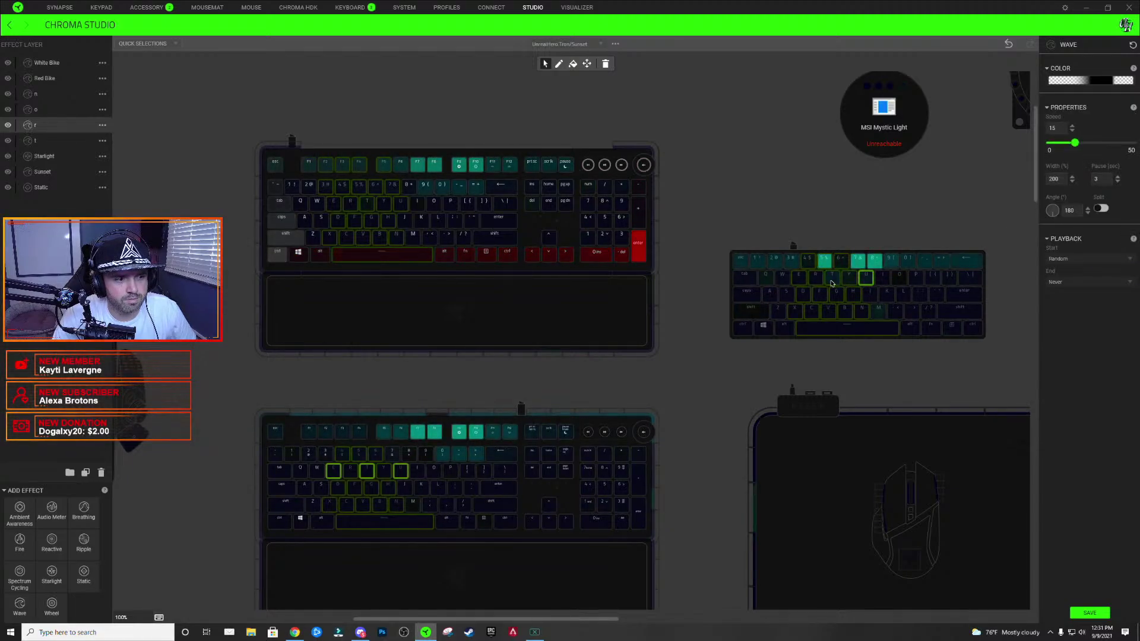
left_click(1103, 81)
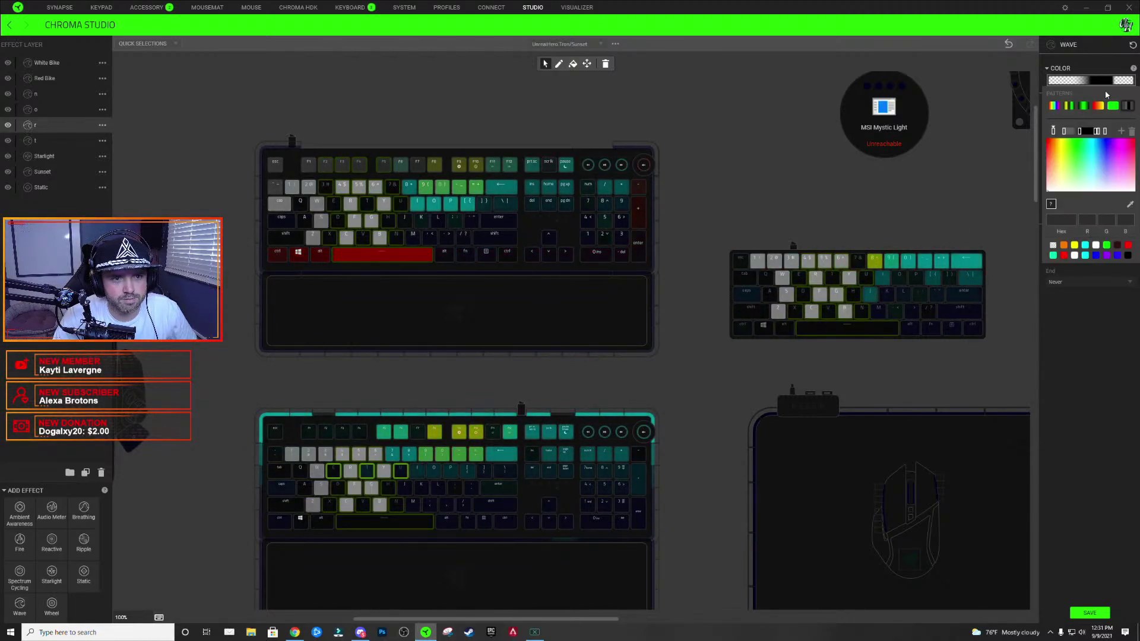
- Add a transparent stop near the end of the 3 and 7 keys' black-banded Wave gradient, and shift it slightly outward on the lower full-size keyboard only
left_click(385, 178)
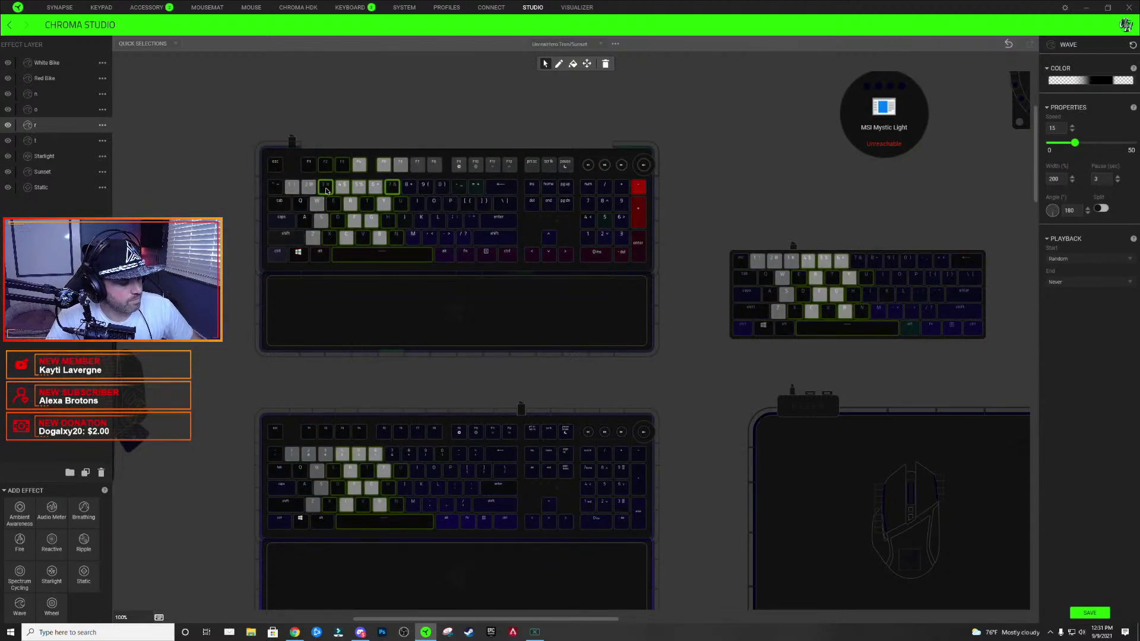
mouse_move(326, 190)
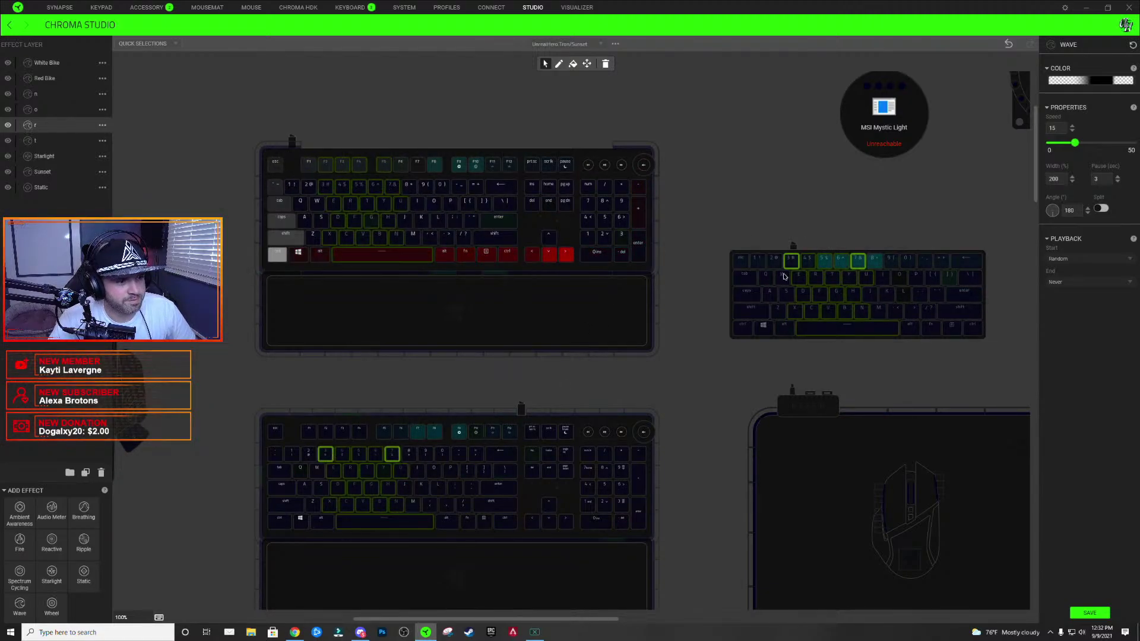
left_click(1118, 82)
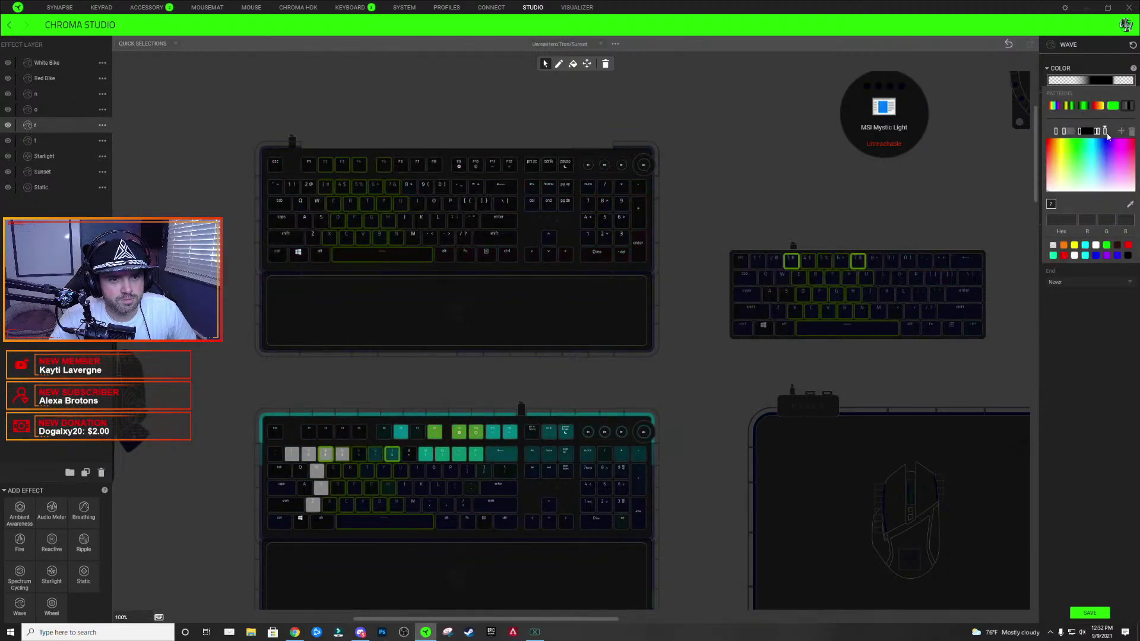
left_click(795, 267)
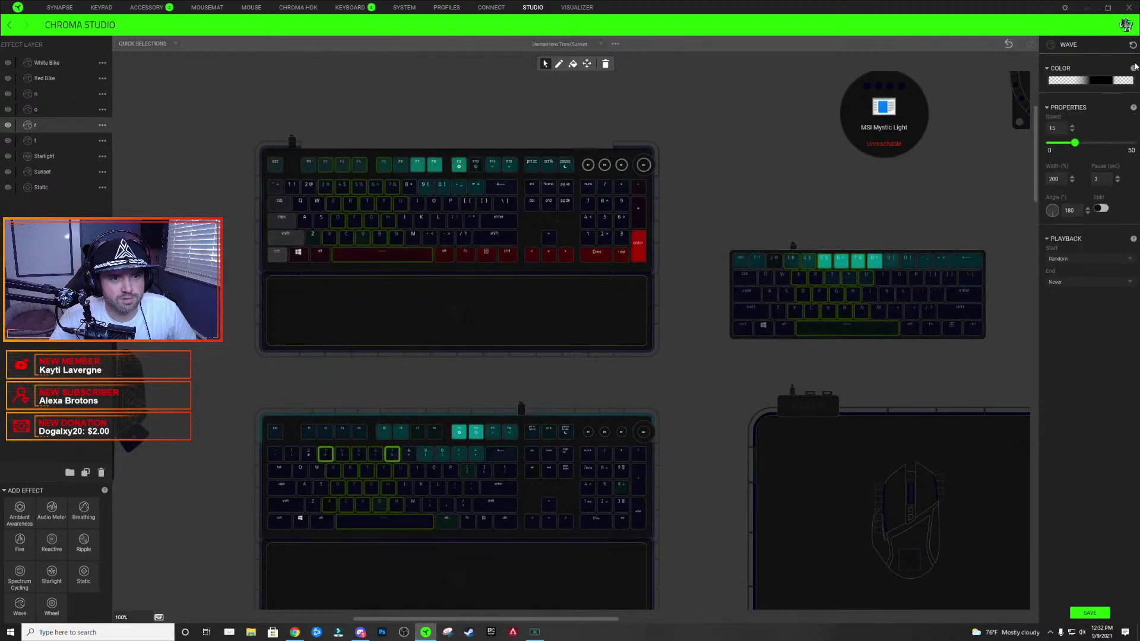
left_click(1122, 80)
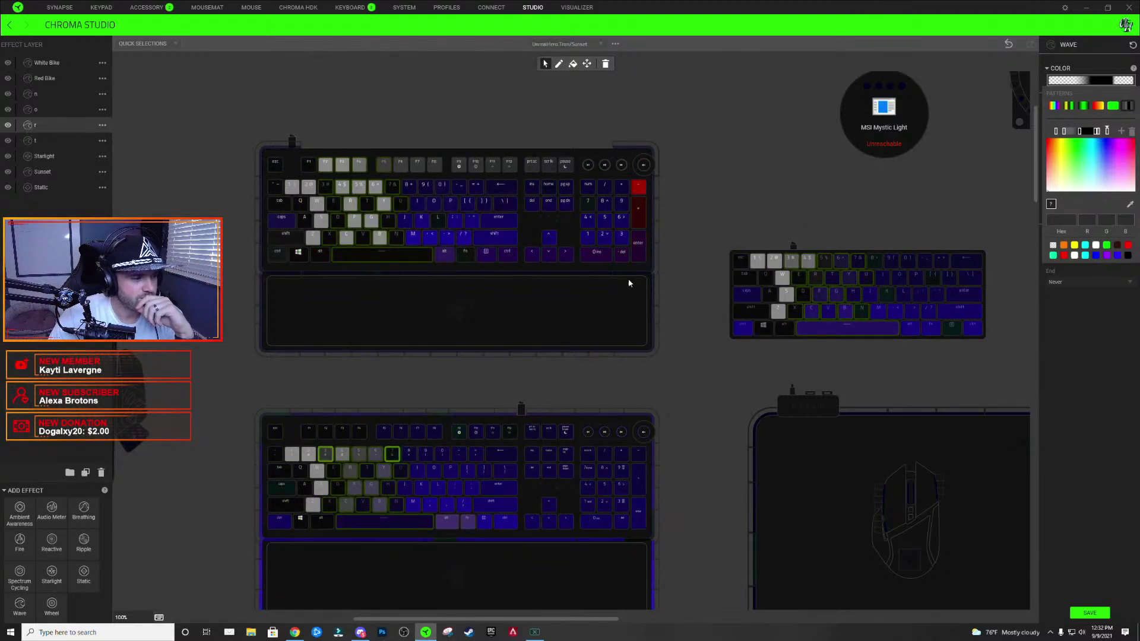
left_click(793, 266)
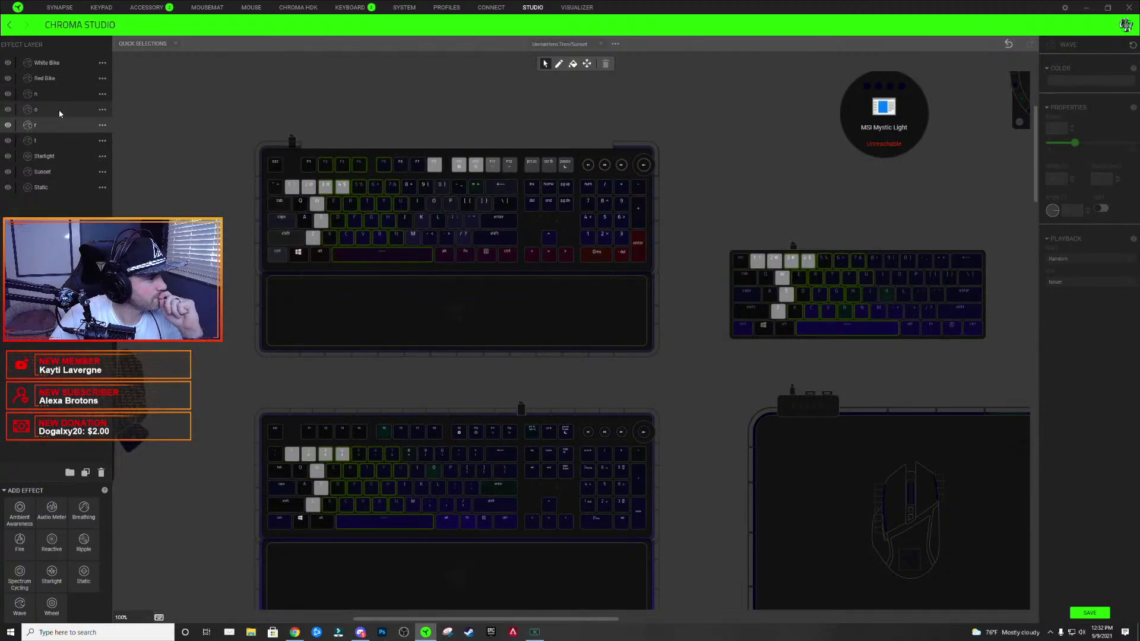
- On the lower full-size keyboard, add a transparent stop near the end of the F2 to F5 keys' black-banded Wave gradient, and save the effect
left_click(327, 167)
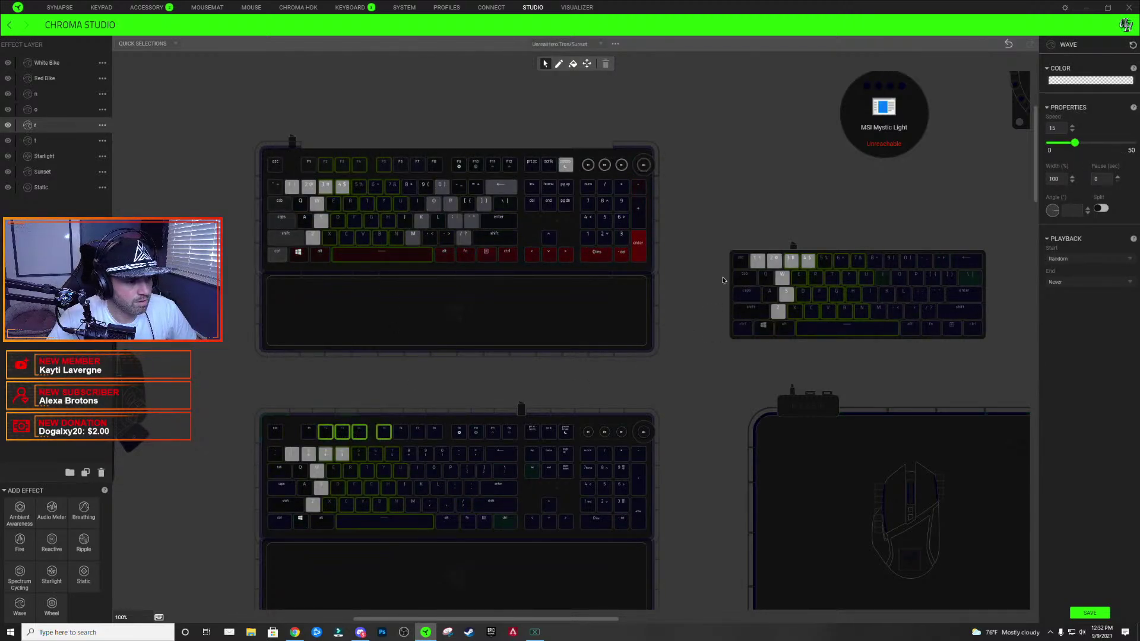
left_click(1069, 80)
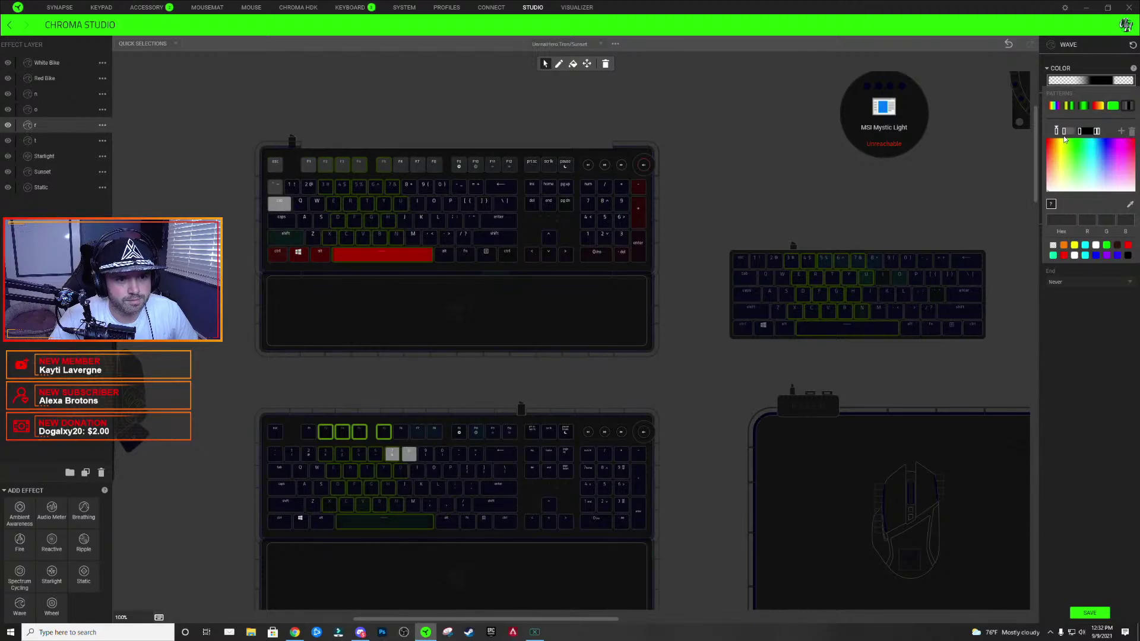
left_click(1120, 132)
left_click(759, 191)
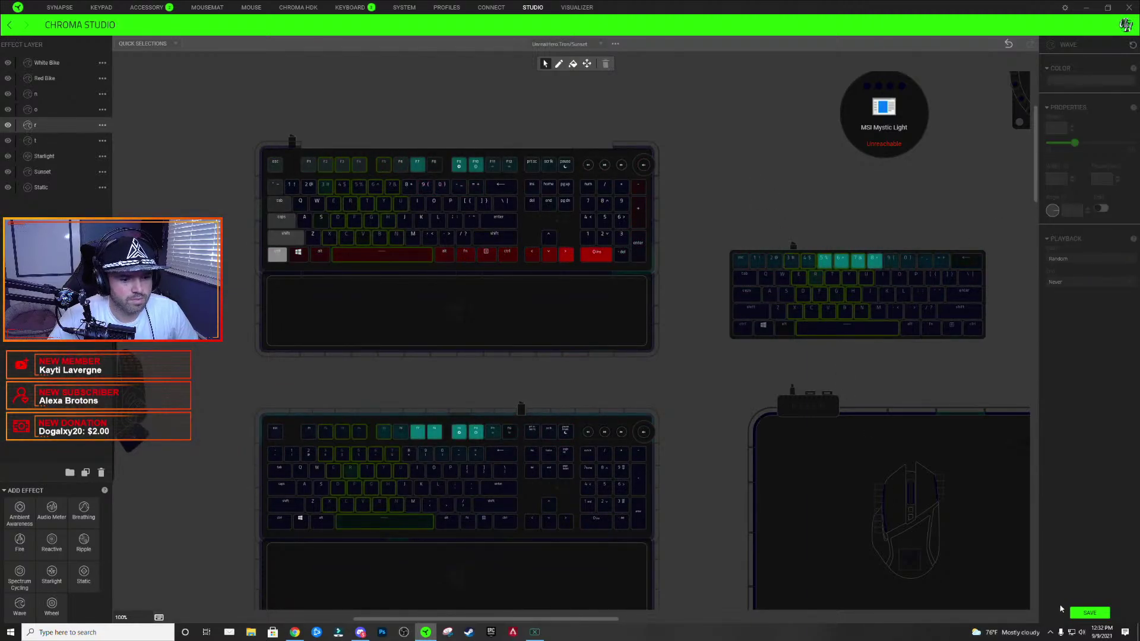
- On the n effect layer, add a transparent stop after the black band for the spacebar, right Alt and Fn keys, and adjust it on the lower keyboard
left_click(49, 110)
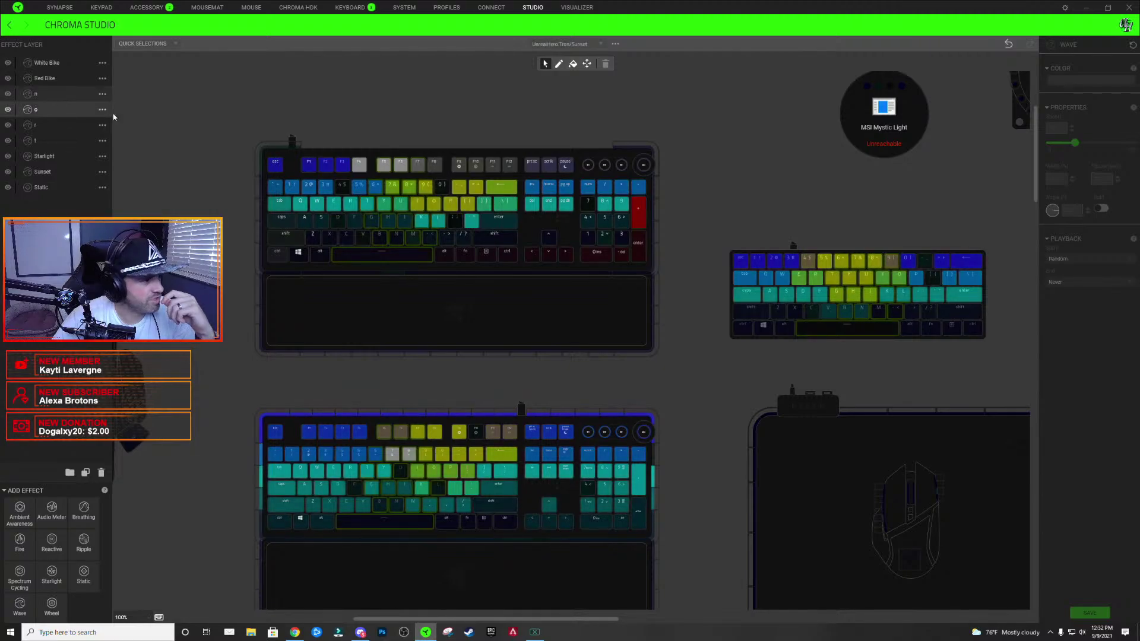
left_click(47, 93)
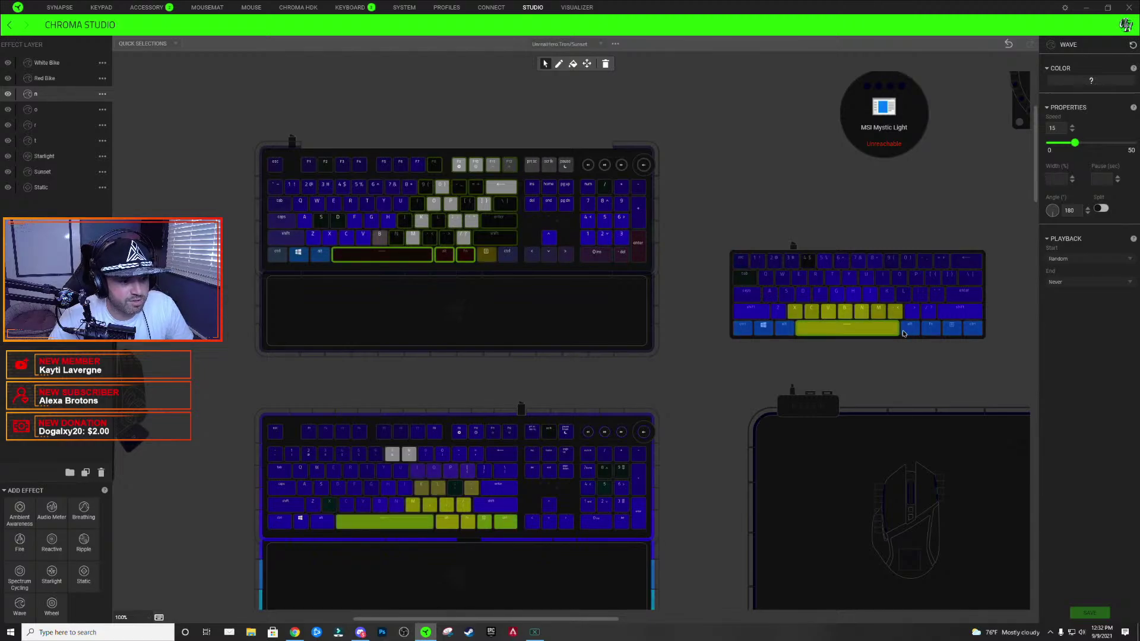
left_click(431, 526)
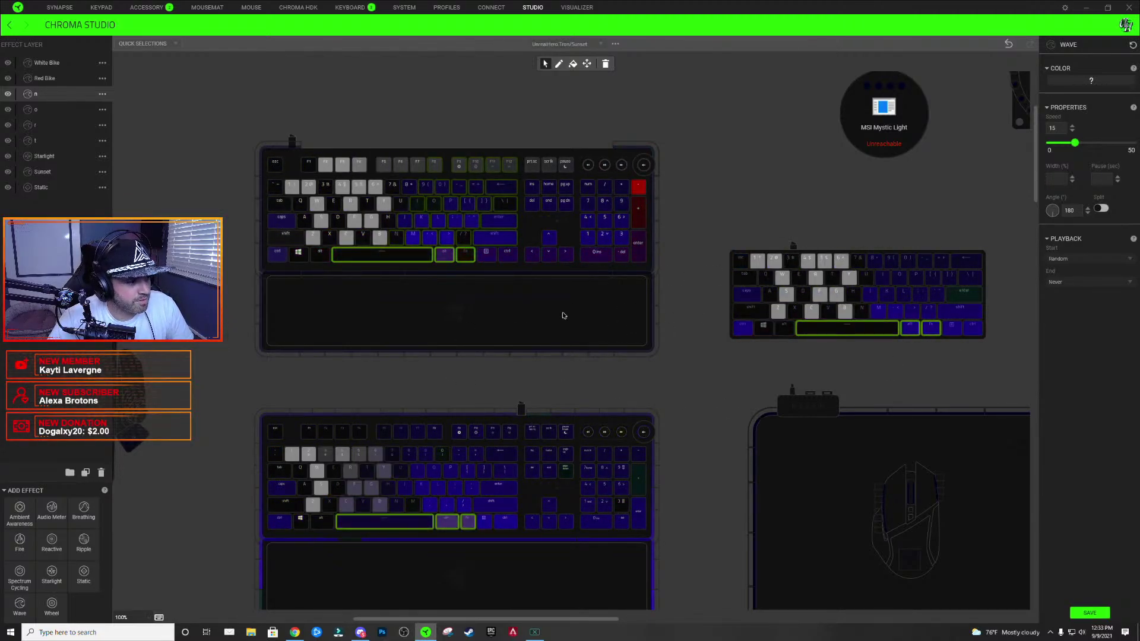
left_click(461, 259)
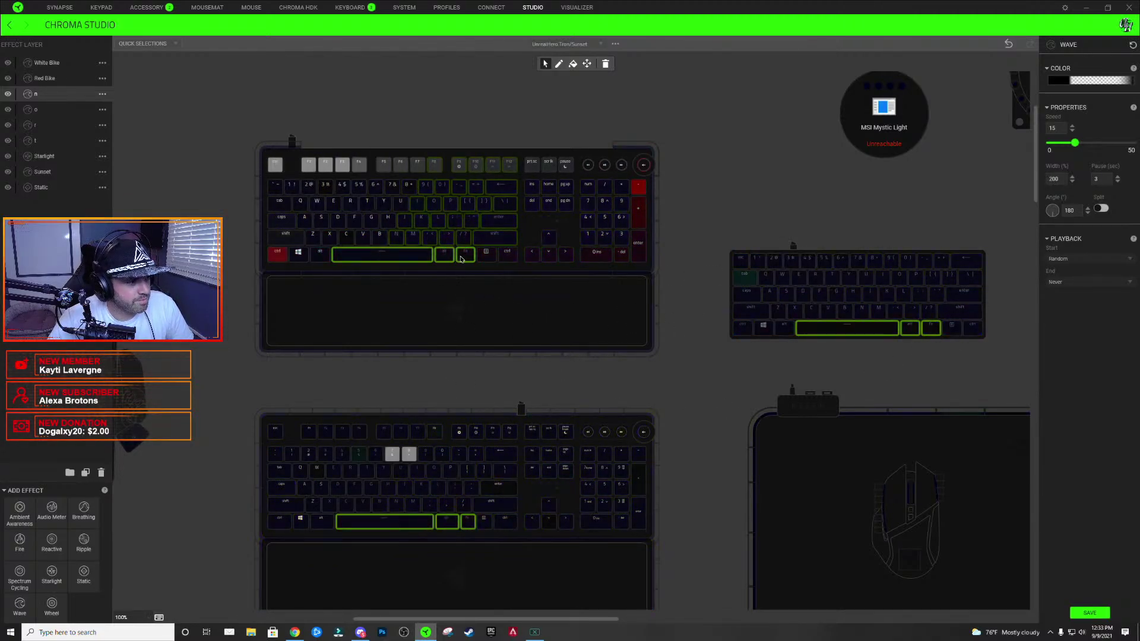
left_click(1091, 81)
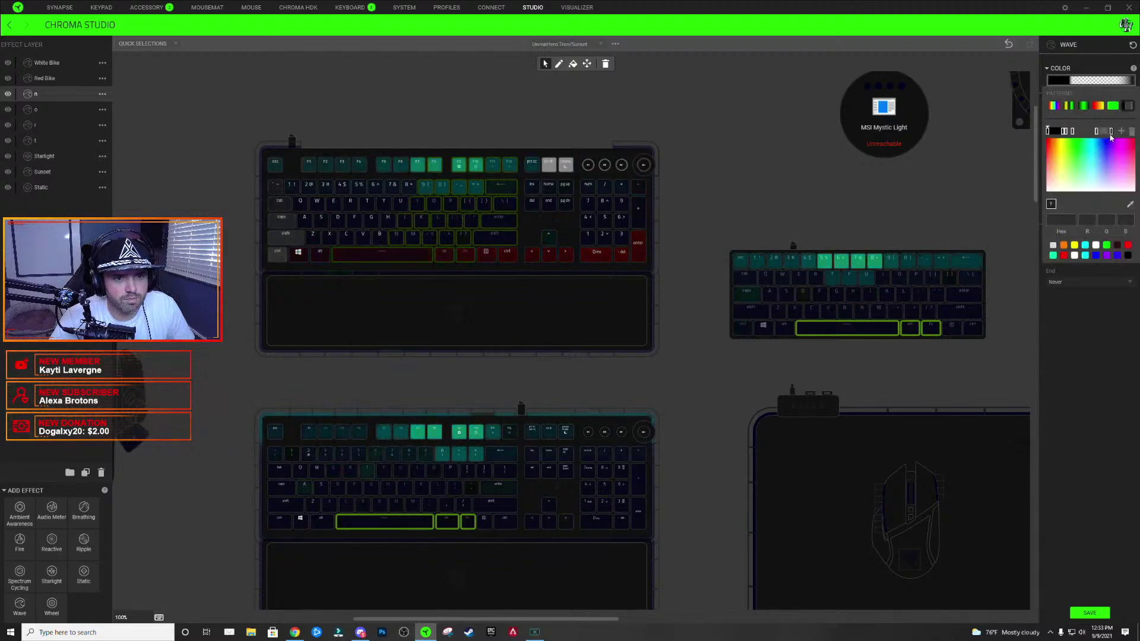
left_click(1072, 131)
left_click(1121, 131)
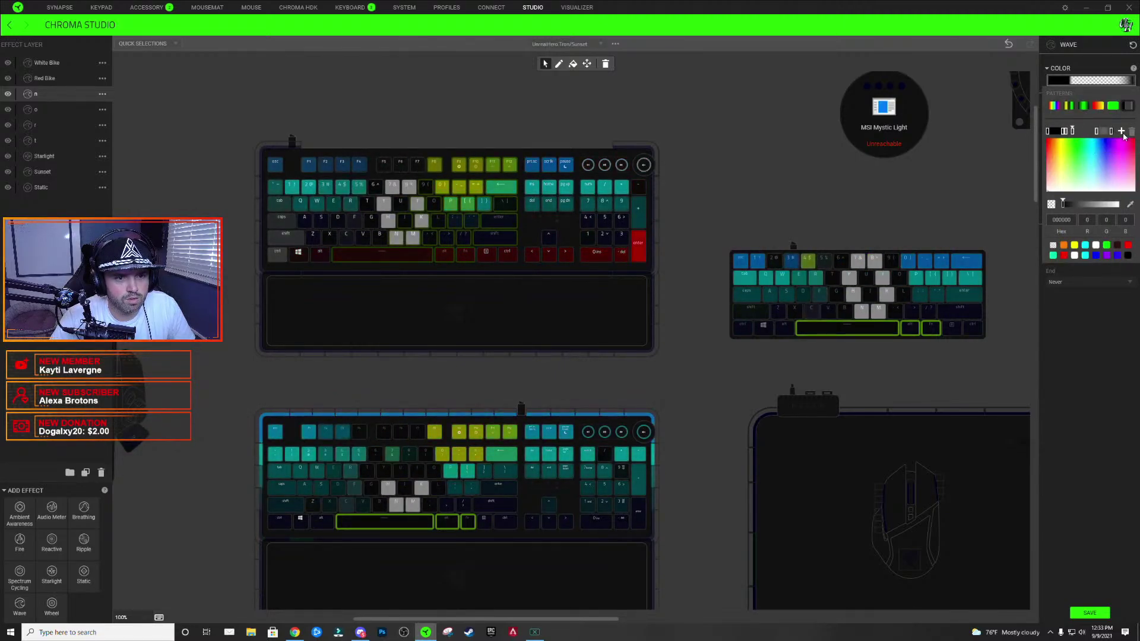
left_click(1127, 255)
left_click(923, 330)
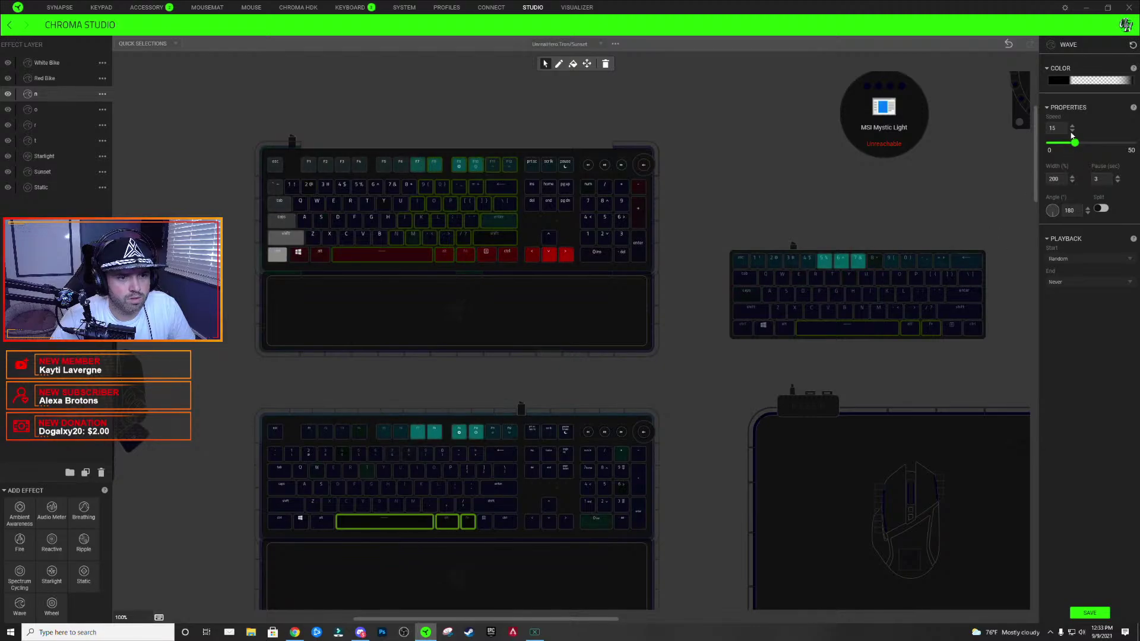
left_click(1083, 83)
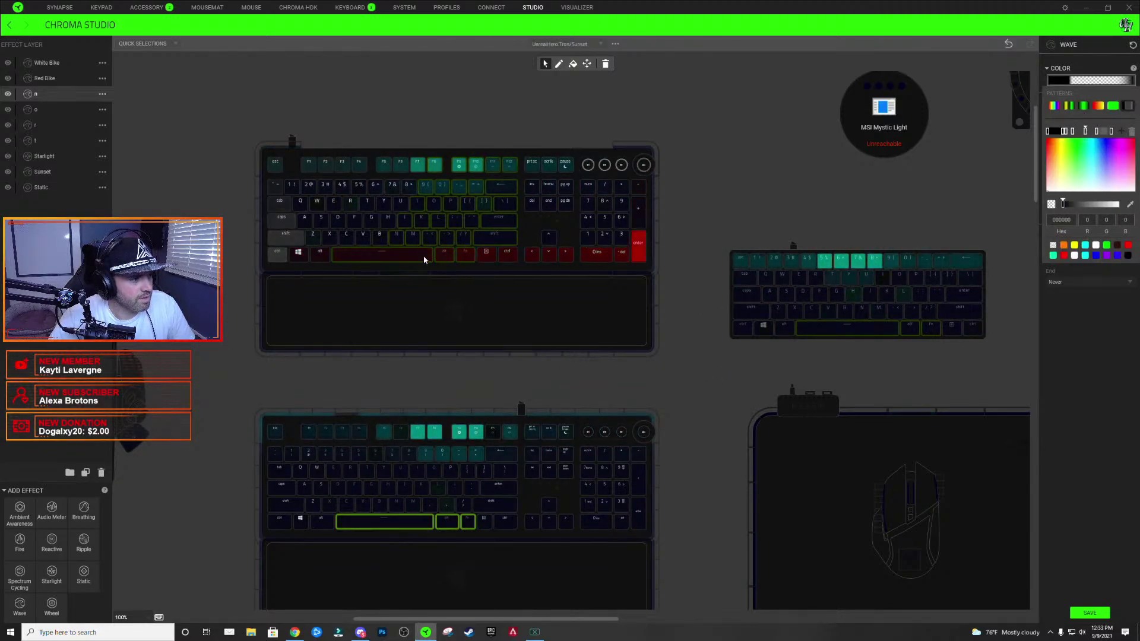
- Select the N, comma, period and right Shift keys of the n effect layer on all three keyboards
left_click(394, 240)
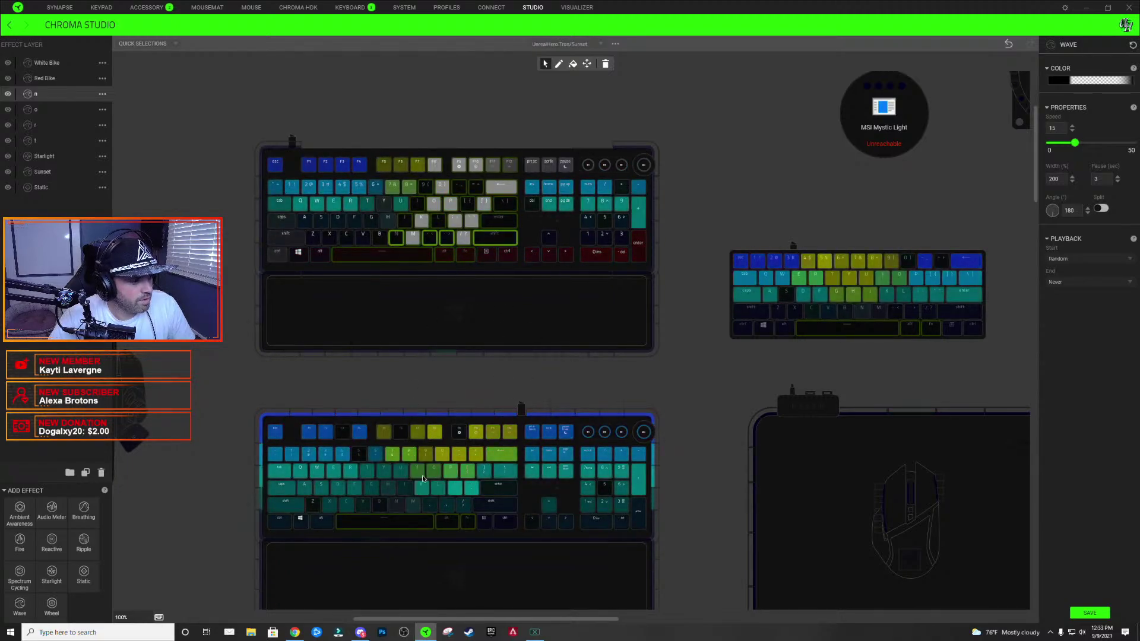
left_click(396, 506)
left_click(429, 507)
left_click(446, 506)
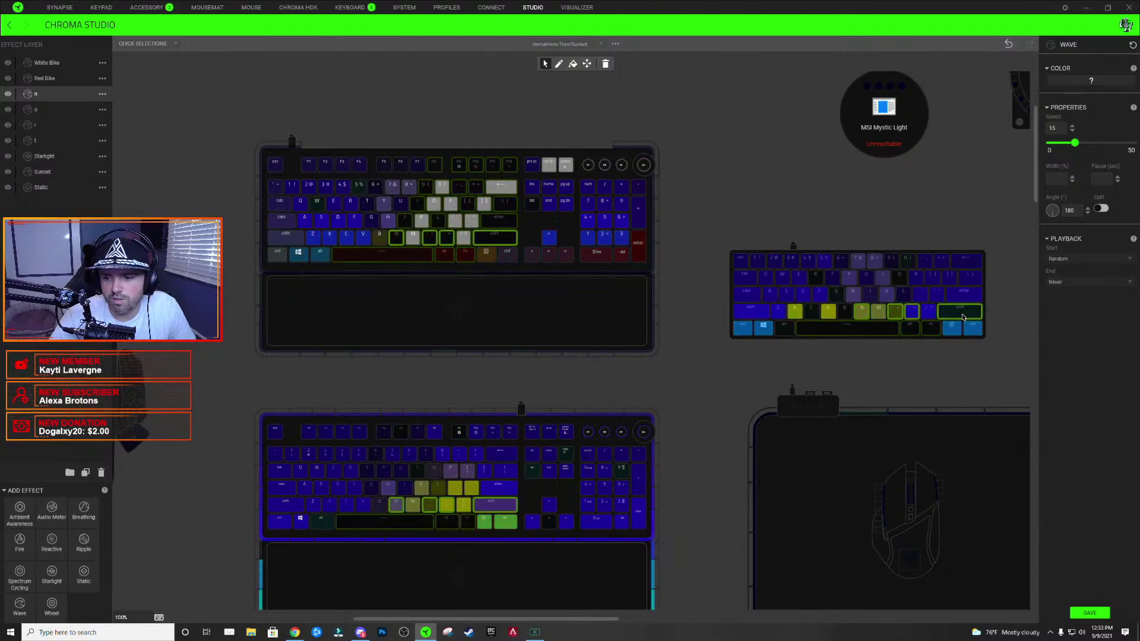
mouse_move(963, 317)
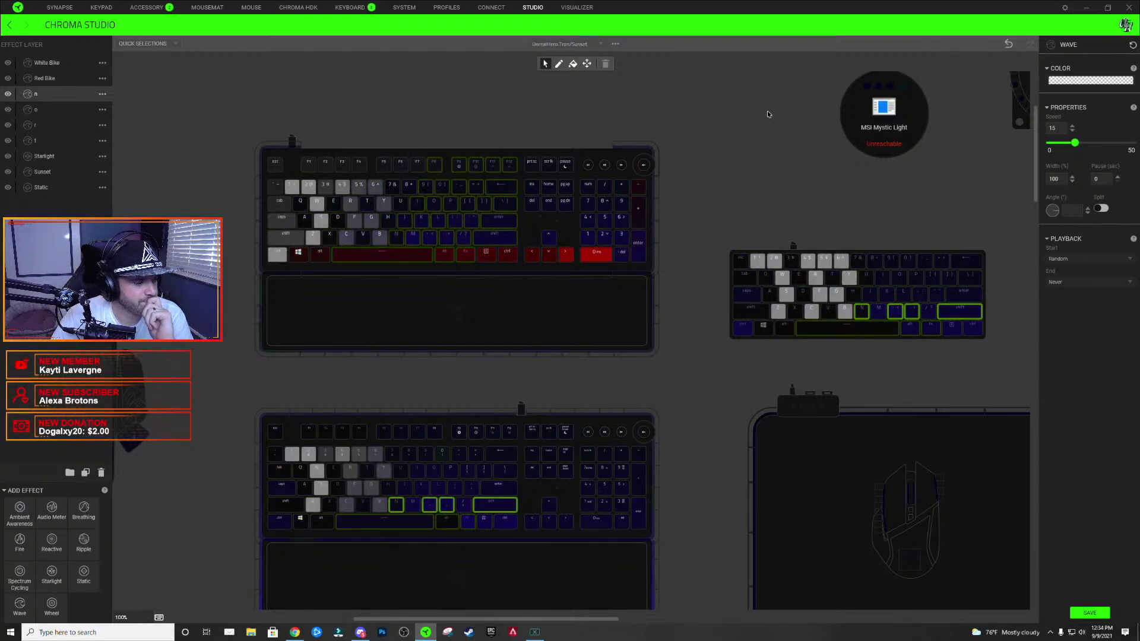
- Switch to Discord, look through the shared Chroma profiles in the server's #live channel, and return to Chroma Studio
left_click(360, 632)
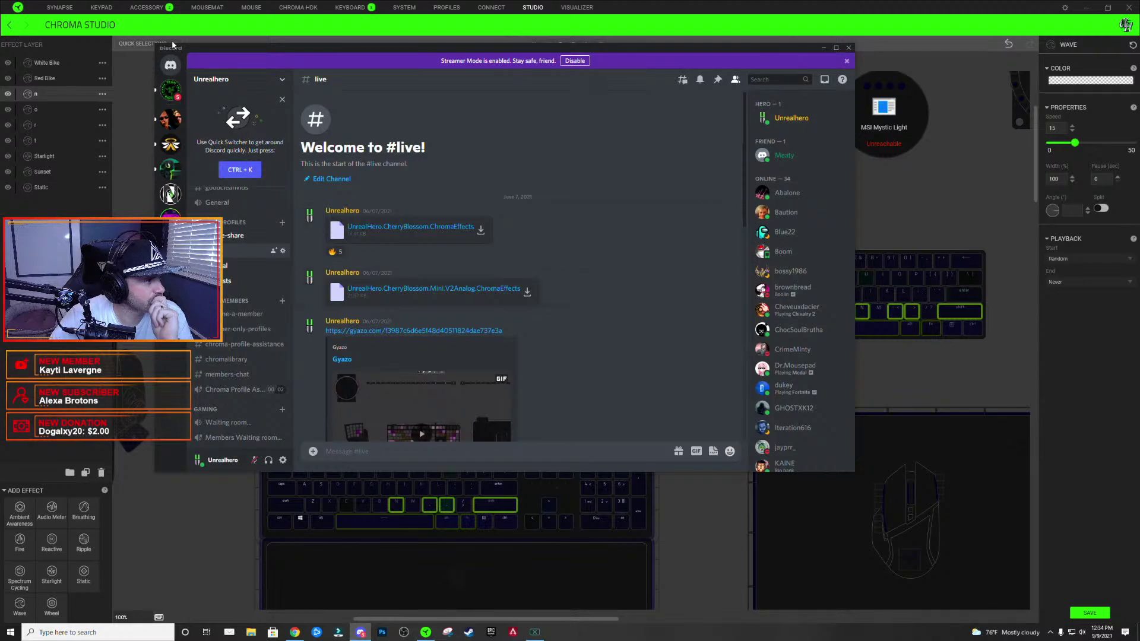
left_click(172, 92)
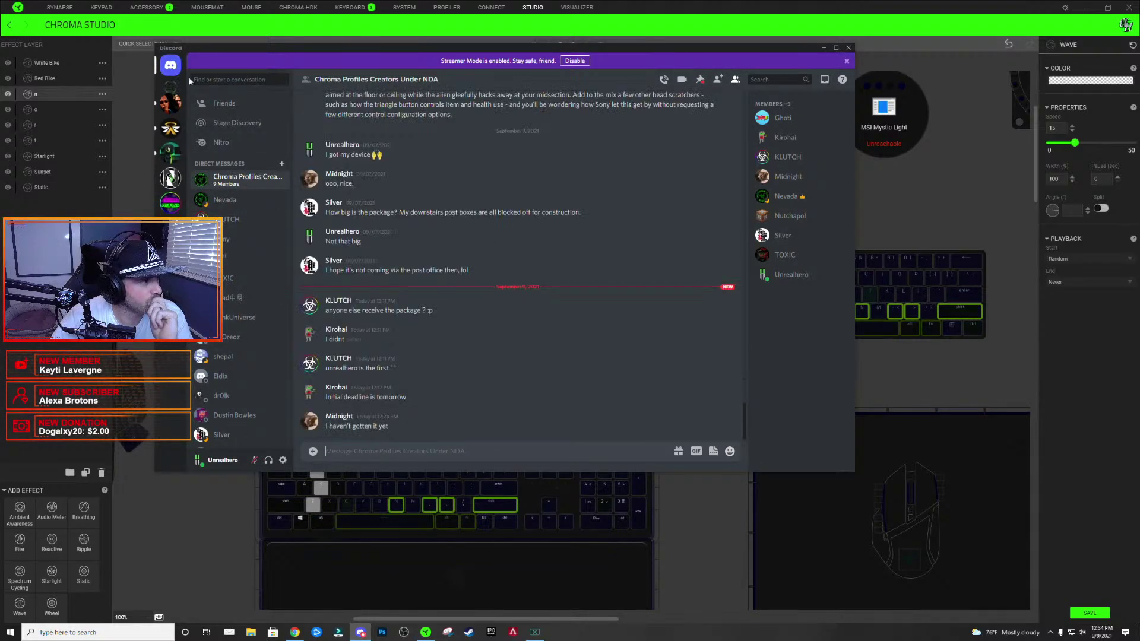
left_click(171, 215)
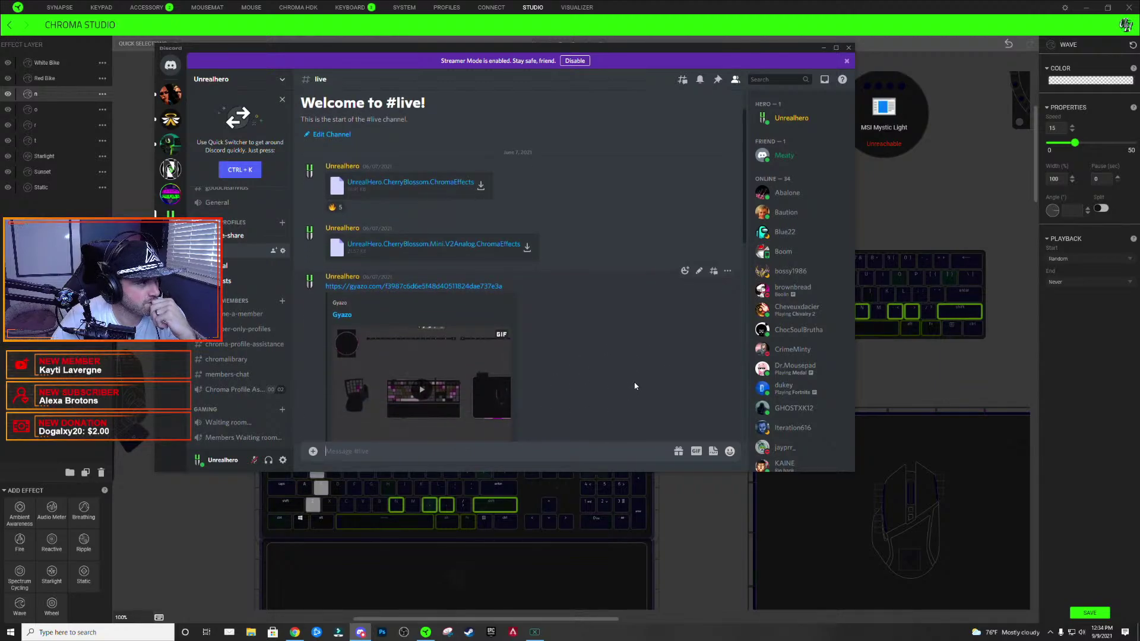
scroll(634, 386, "down", 1)
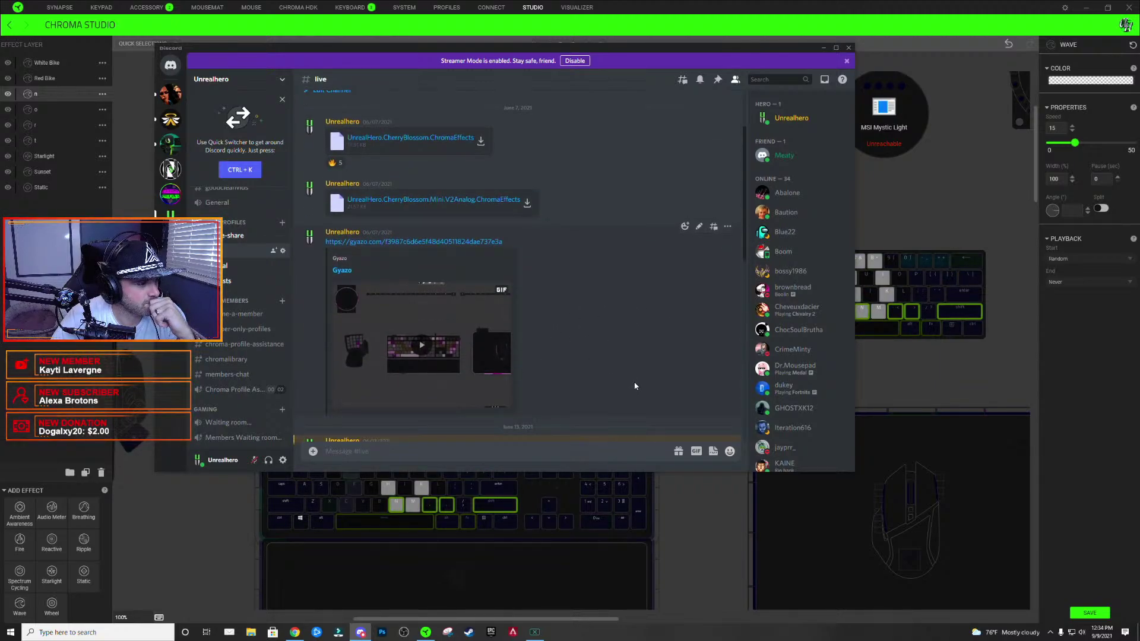
scroll(635, 386, "down", 5)
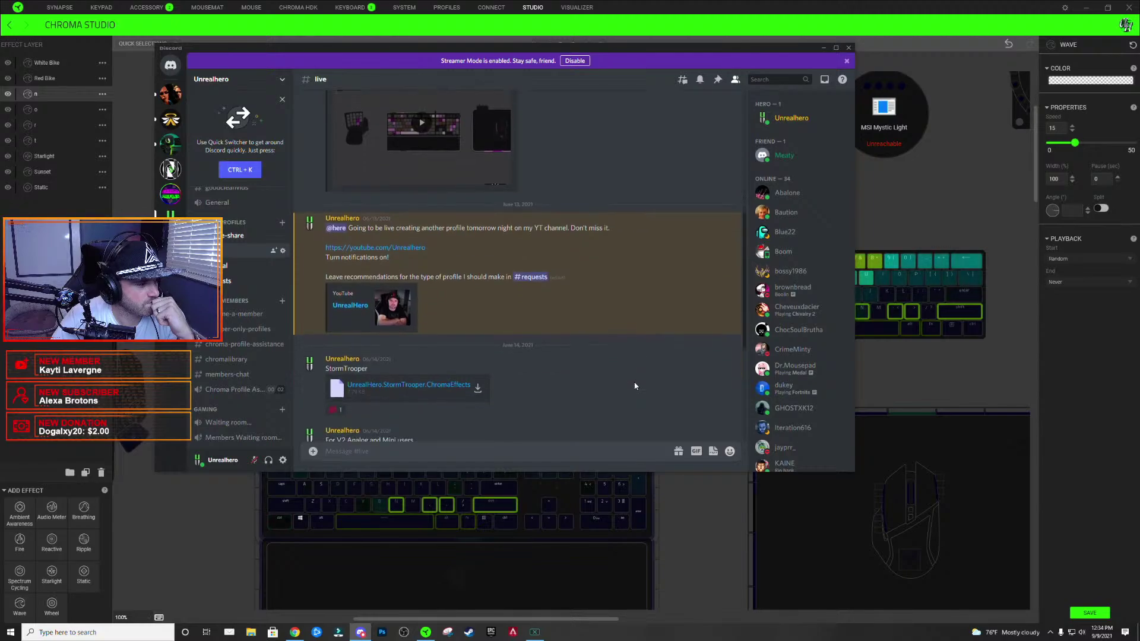
scroll(635, 386, "down", 4)
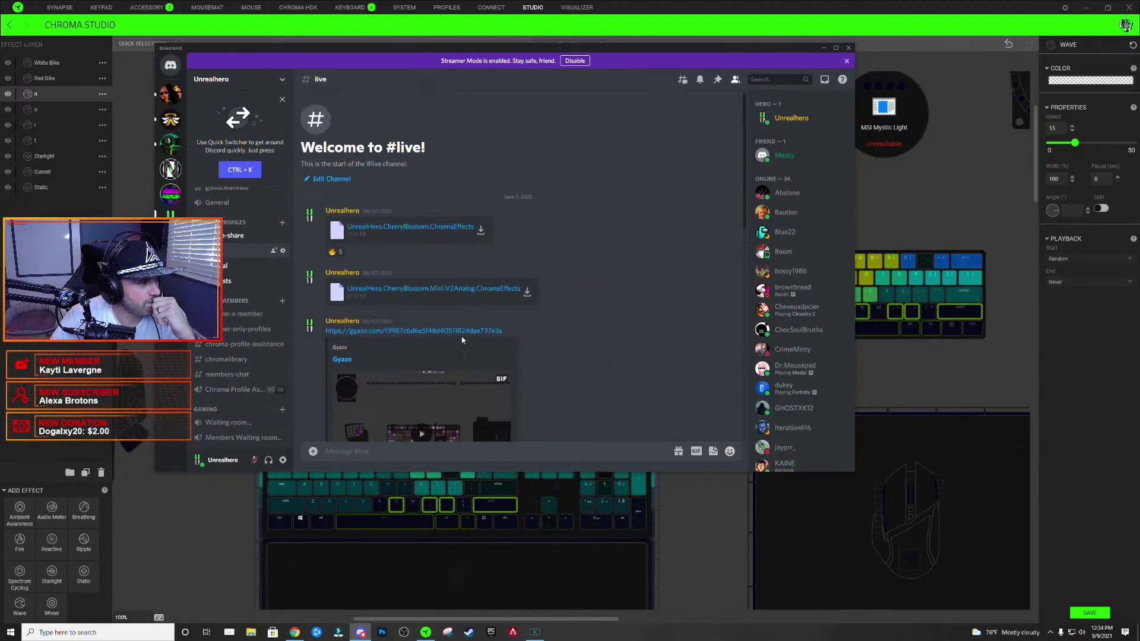
scroll(610, 326, "down", 2)
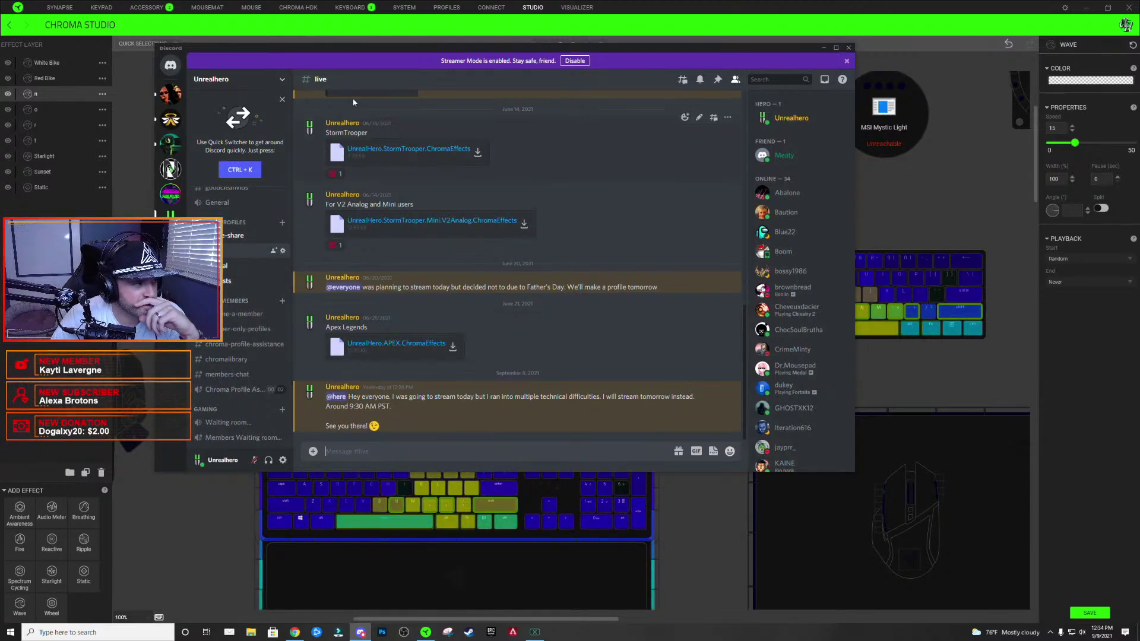
left_click(147, 138)
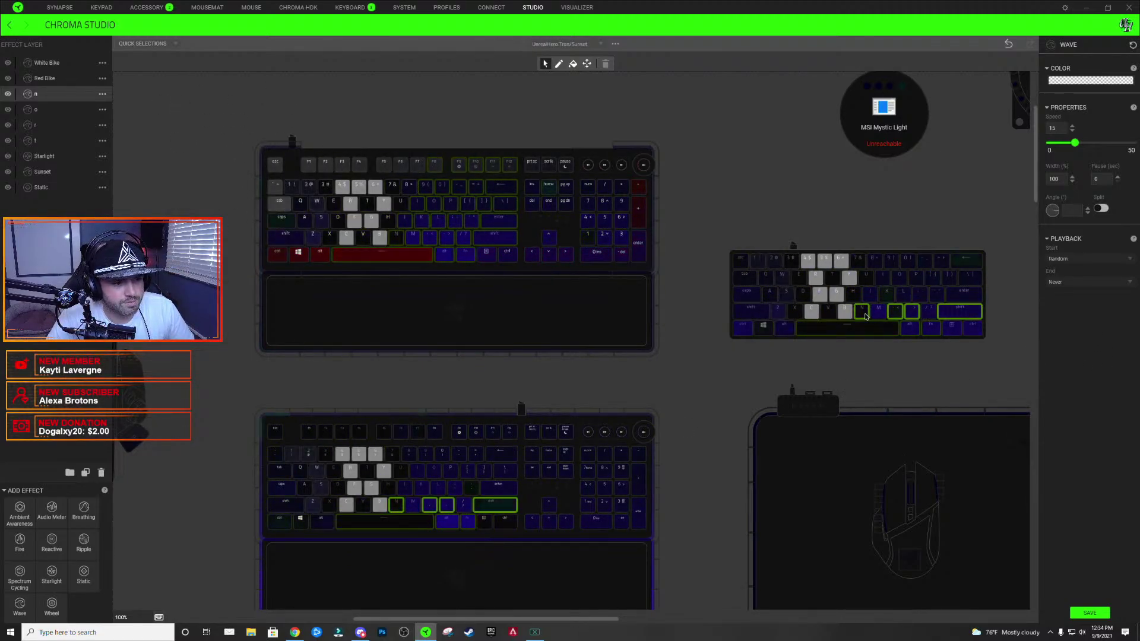
- Add a transparent stop after the black band in the Wave gradient of the selected N, comma, period and right Shift keys
left_click(1090, 80)
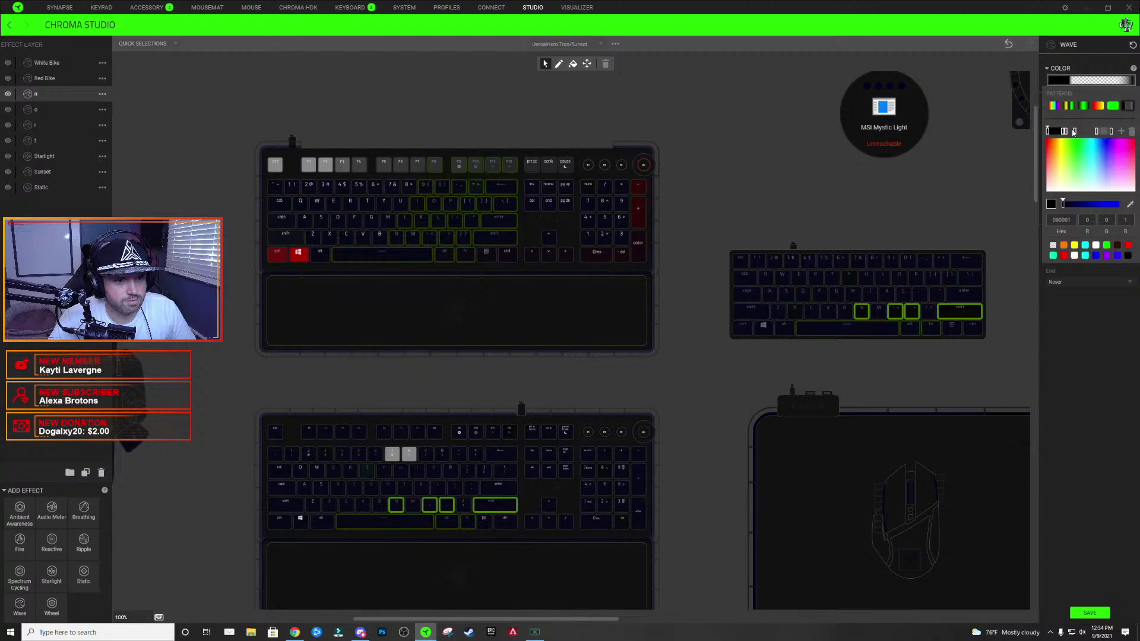
left_click(1121, 131)
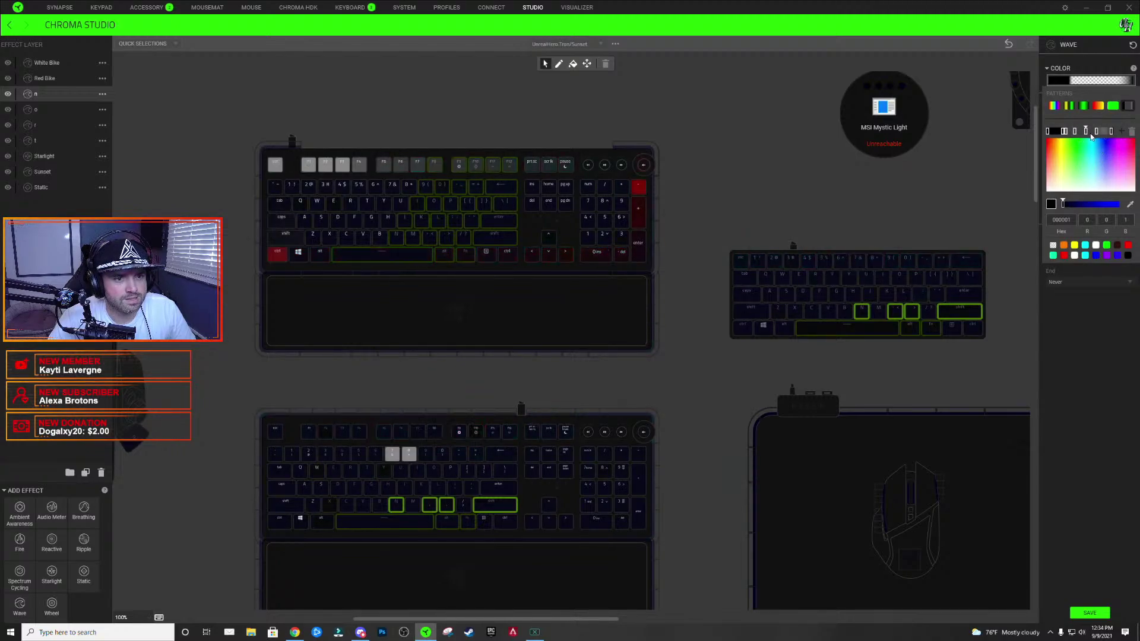
left_click(864, 314)
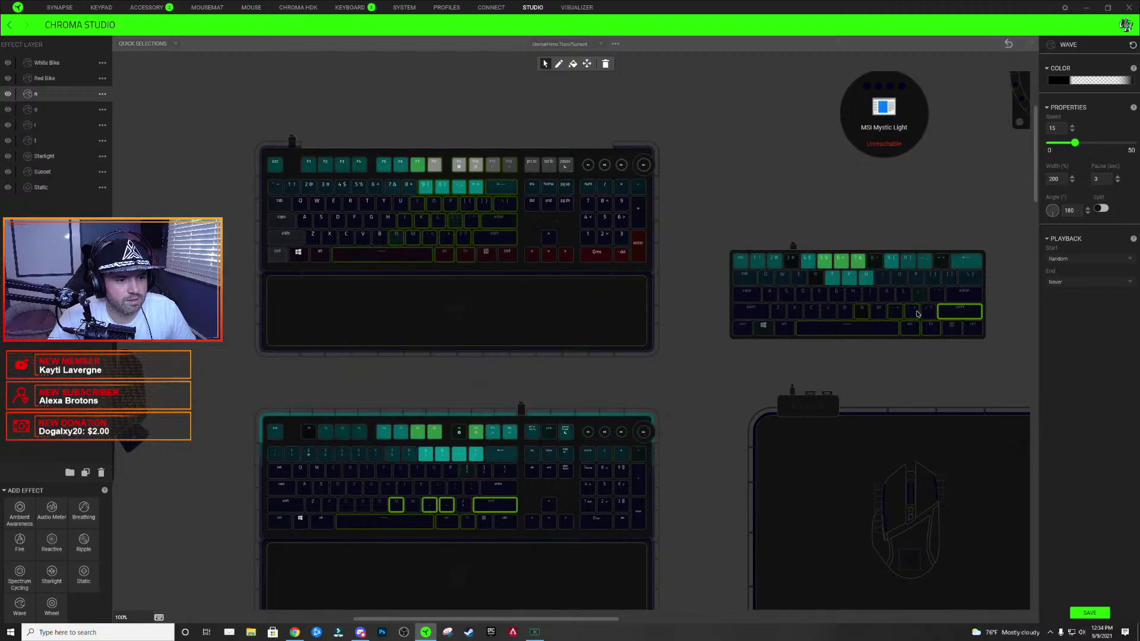
left_click(1089, 80)
left_click(1082, 131)
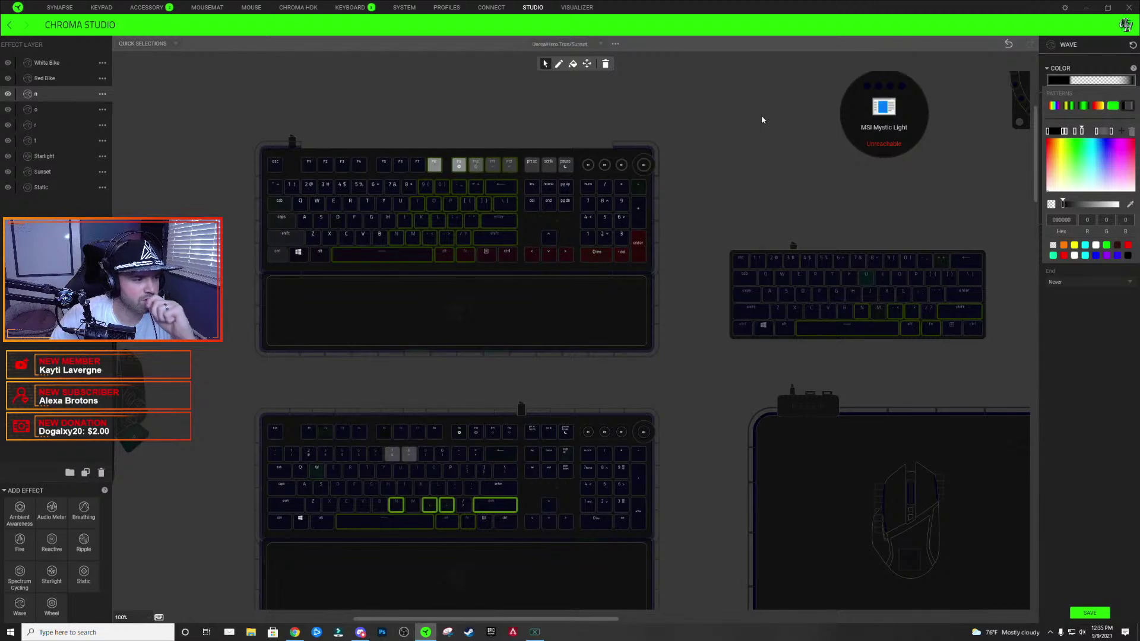
left_click(729, 206)
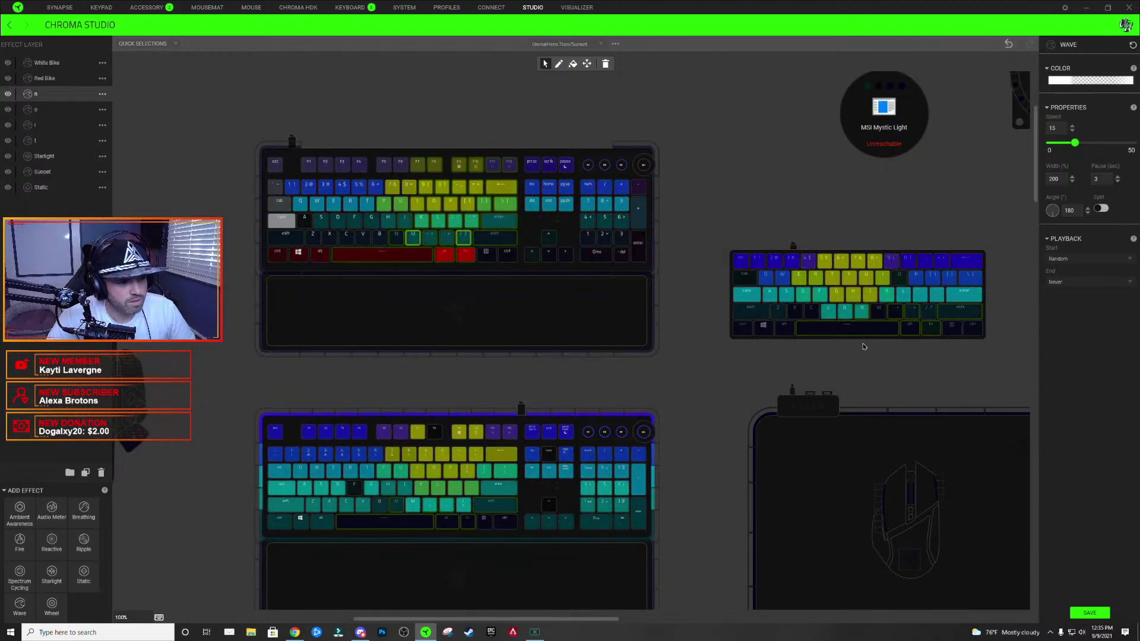
- Set a transparent stop after the white band in the M and slash keys' Wave gradient on all three keyboards
left_click(927, 315)
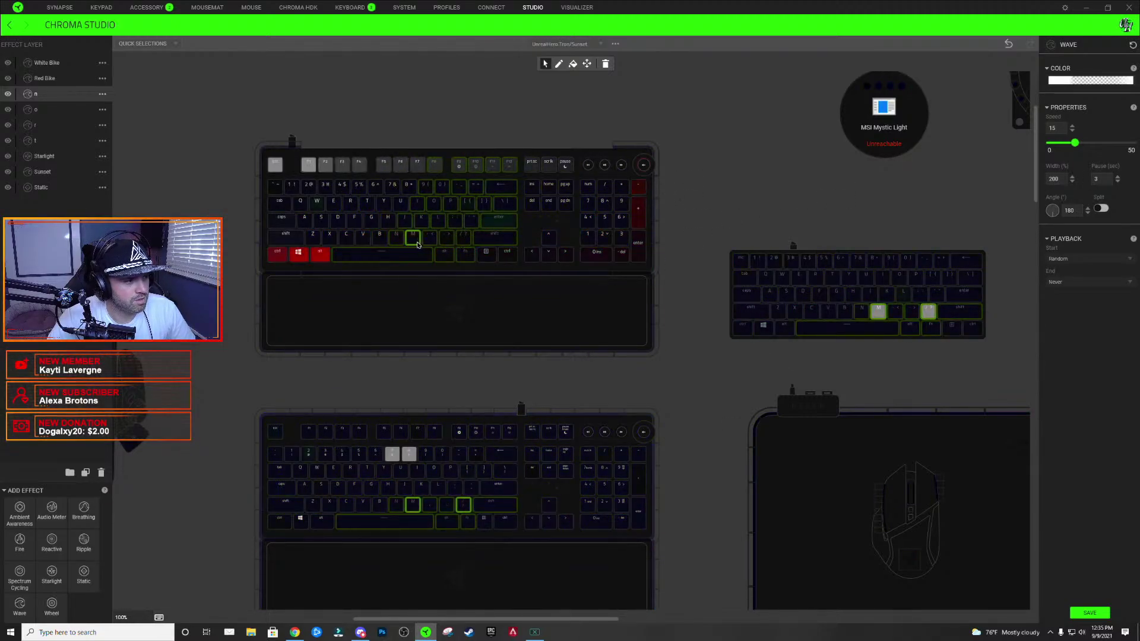
left_click(1099, 80)
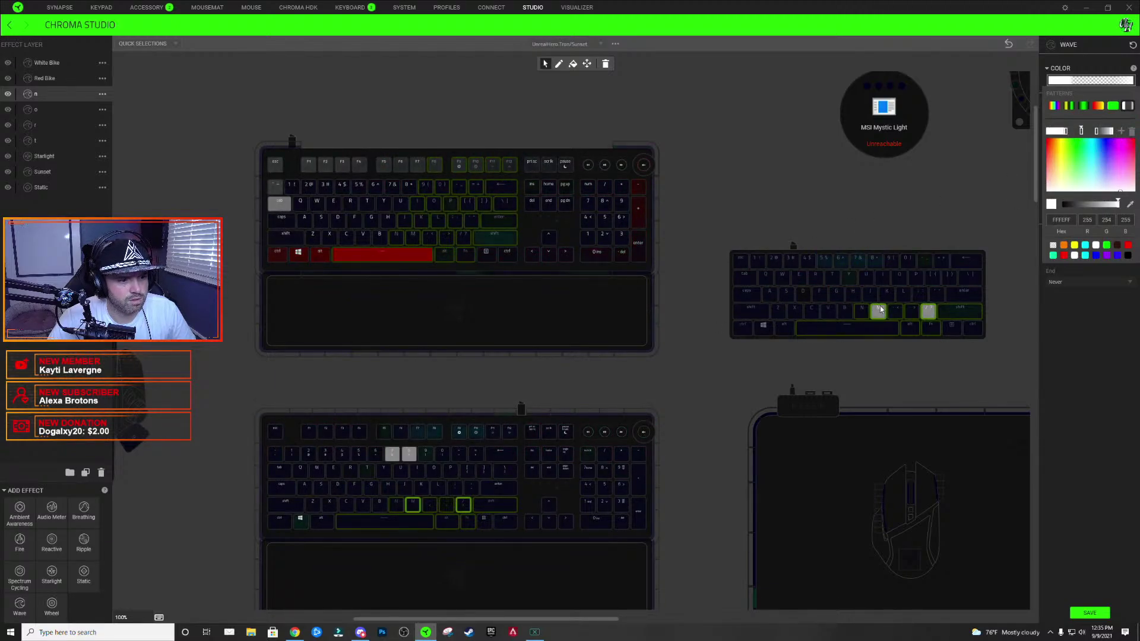
left_click(914, 315)
left_click(1109, 82)
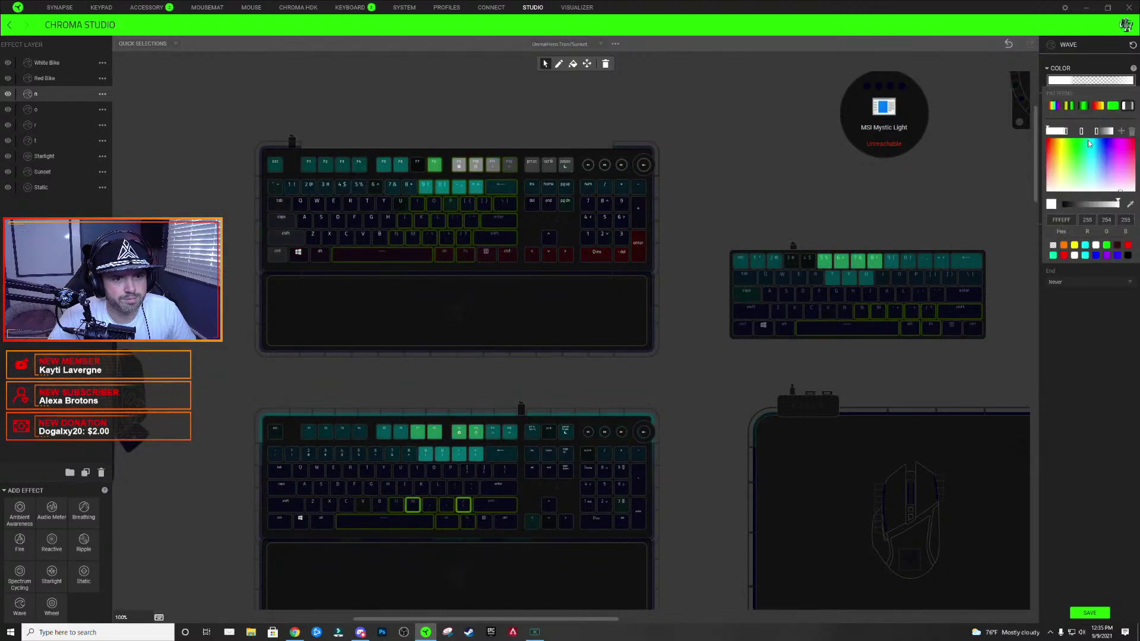
left_click(964, 136)
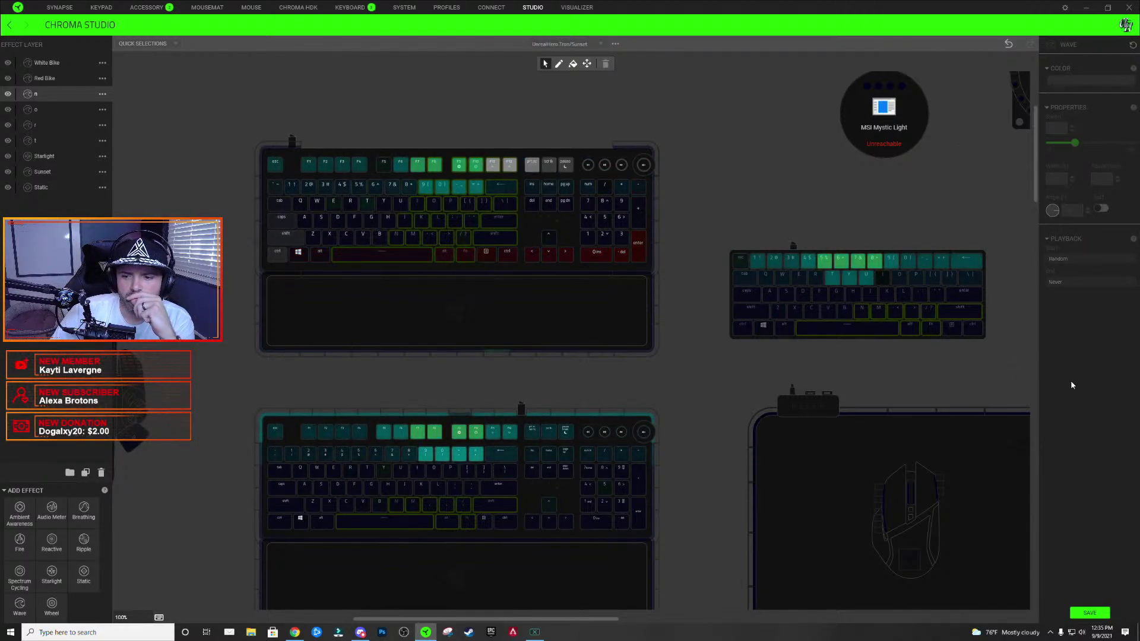
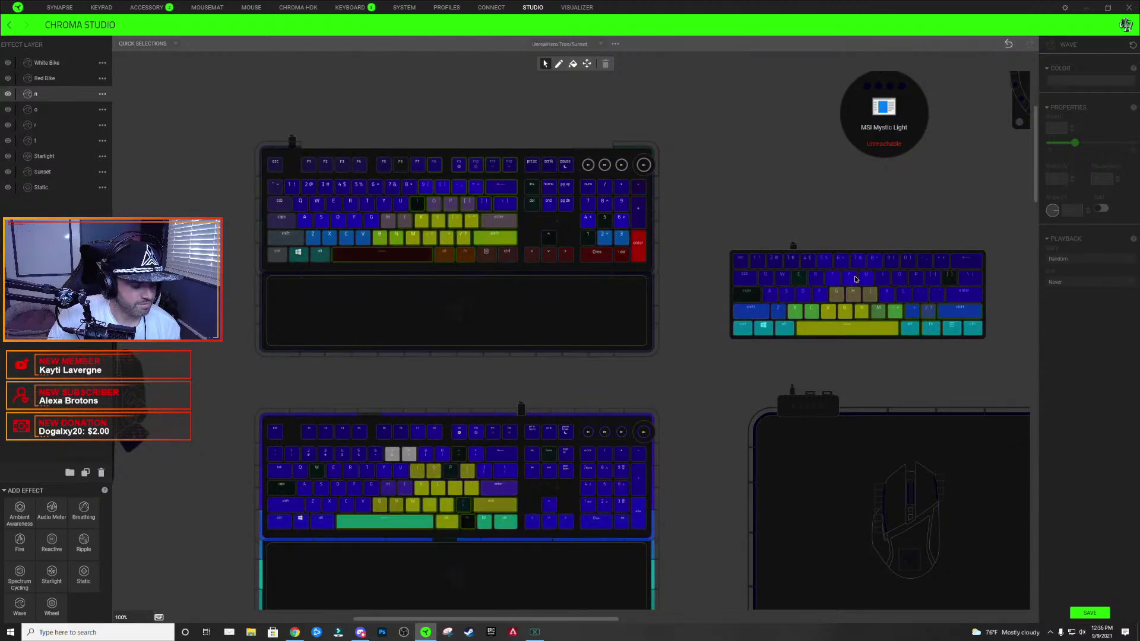
- Hide the White Bike, n, o, r, t, Sunset and Static effect layers
mouse_move(854, 279)
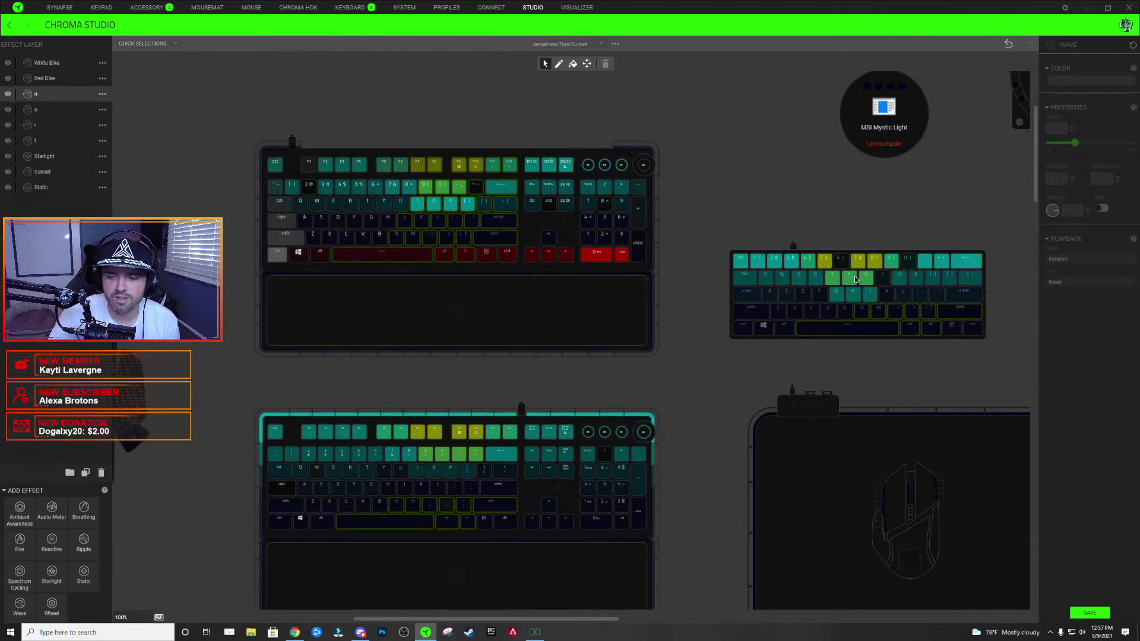
left_click(415, 509)
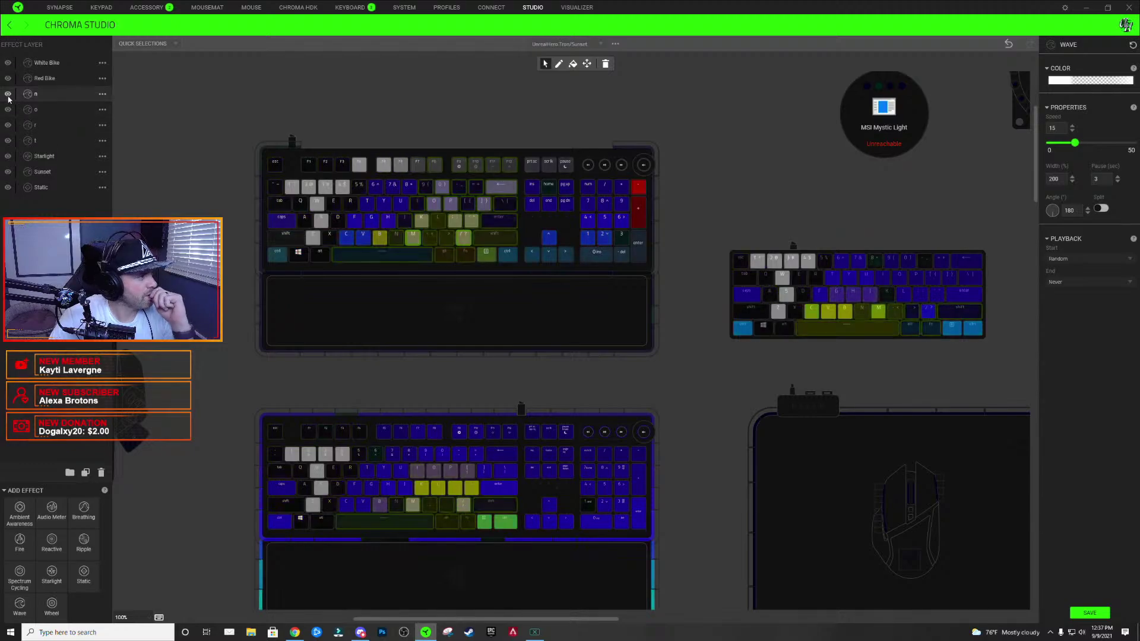
left_click(8, 63)
left_click(8, 94)
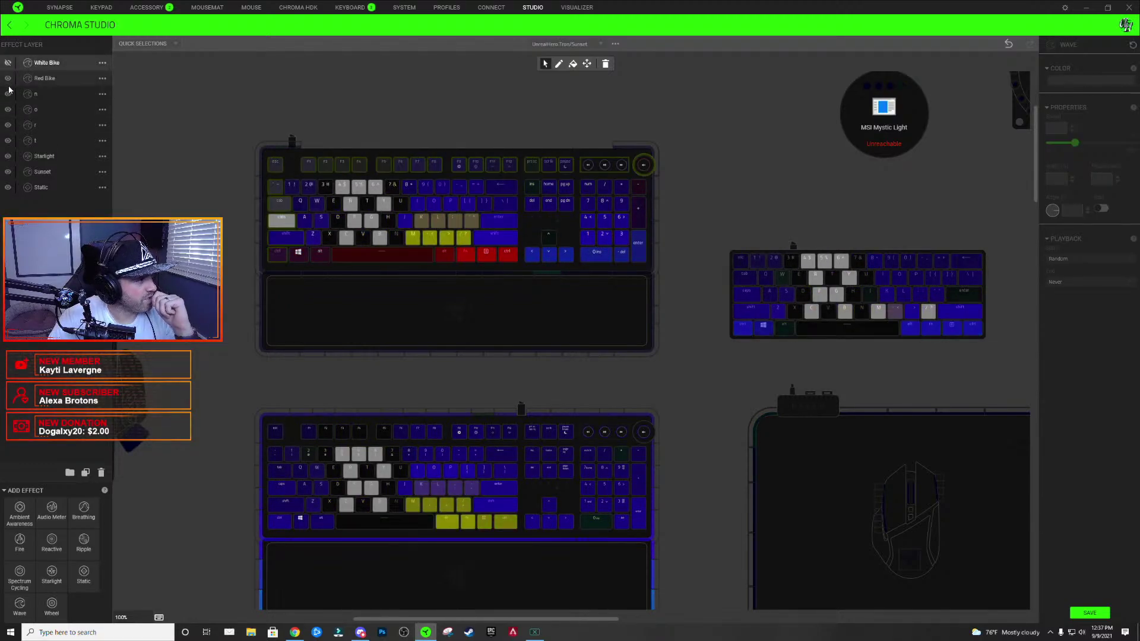
left_click(8, 109)
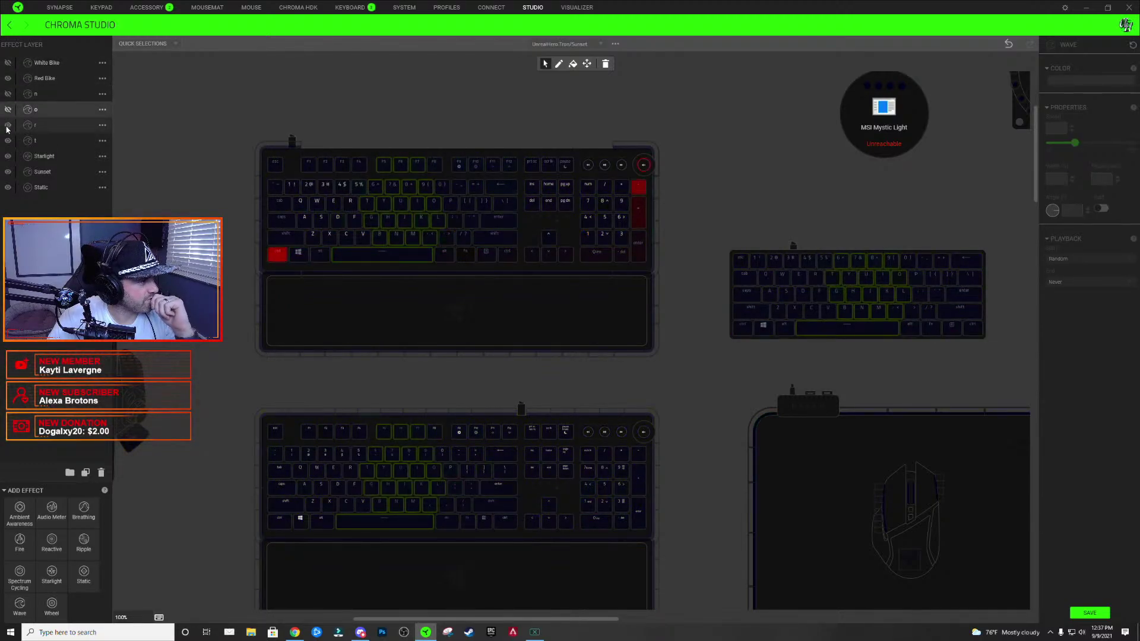
left_click(8, 140)
left_click(8, 172)
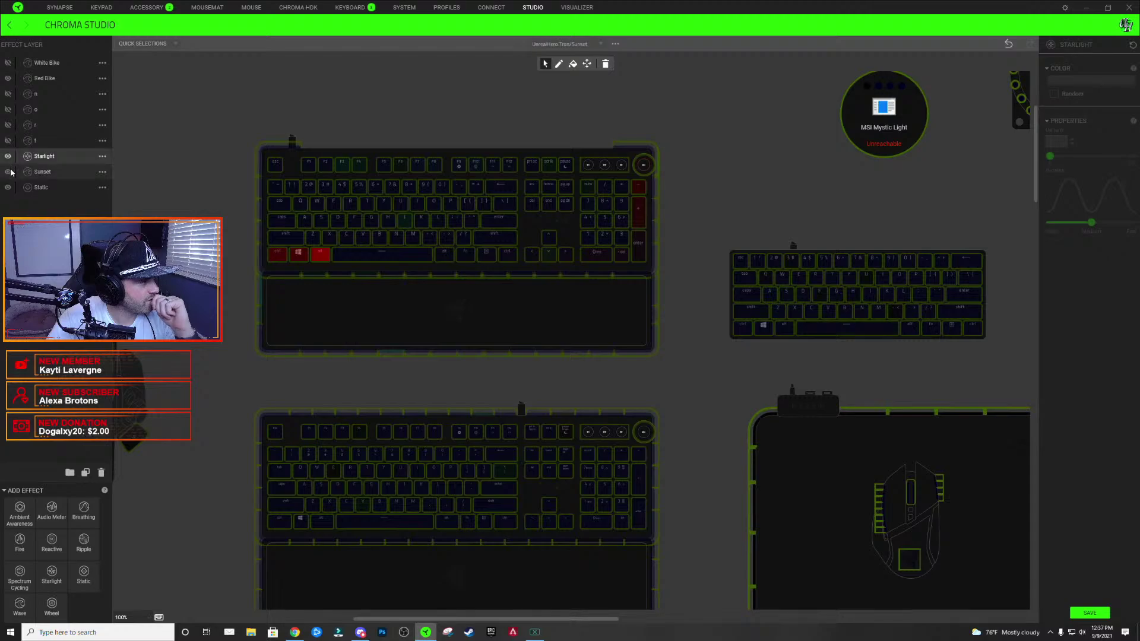
left_click(8, 187)
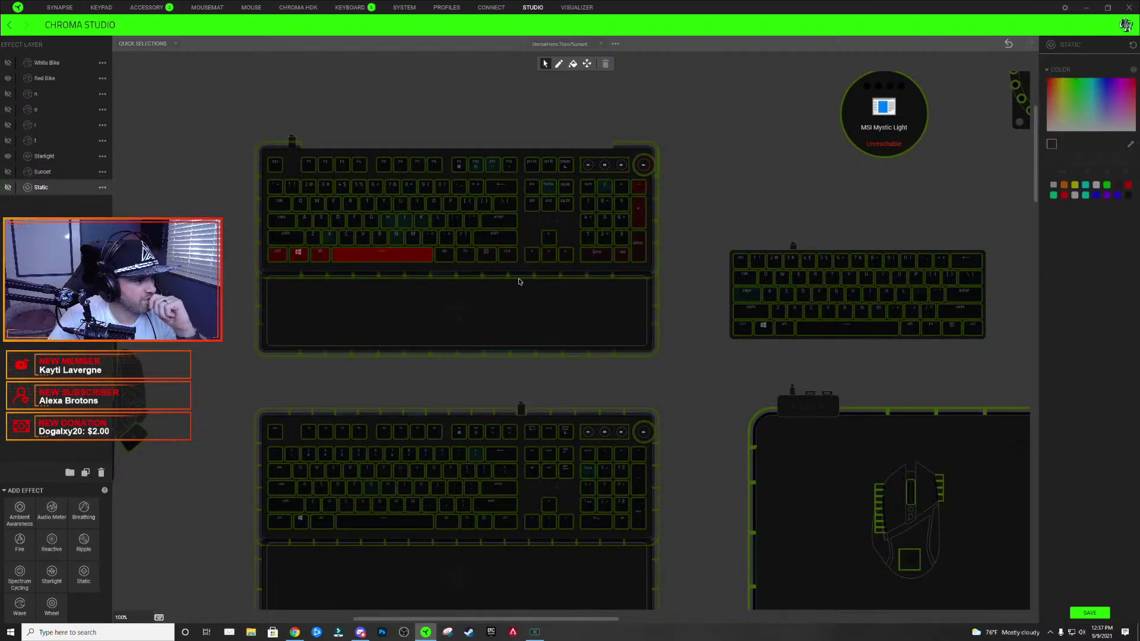
- On the n effect layer, add a transparent stop after the black band for the J, L and Enter keys on all three keyboards
left_click(59, 94)
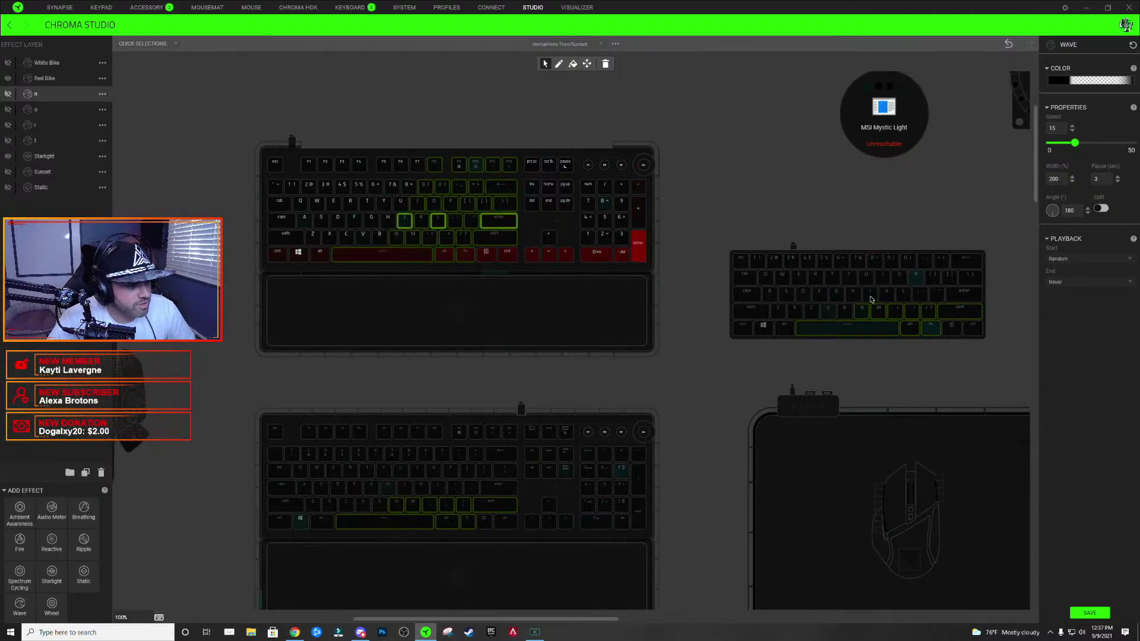
left_click_drag(869, 298, 965, 298)
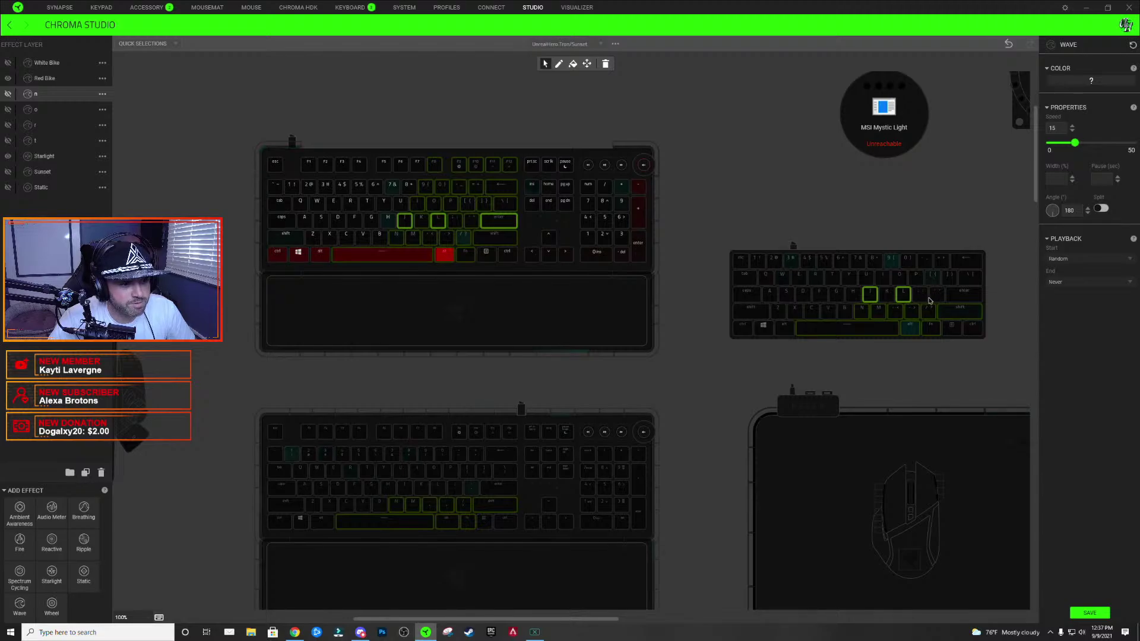
left_click(965, 298, "ctrl")
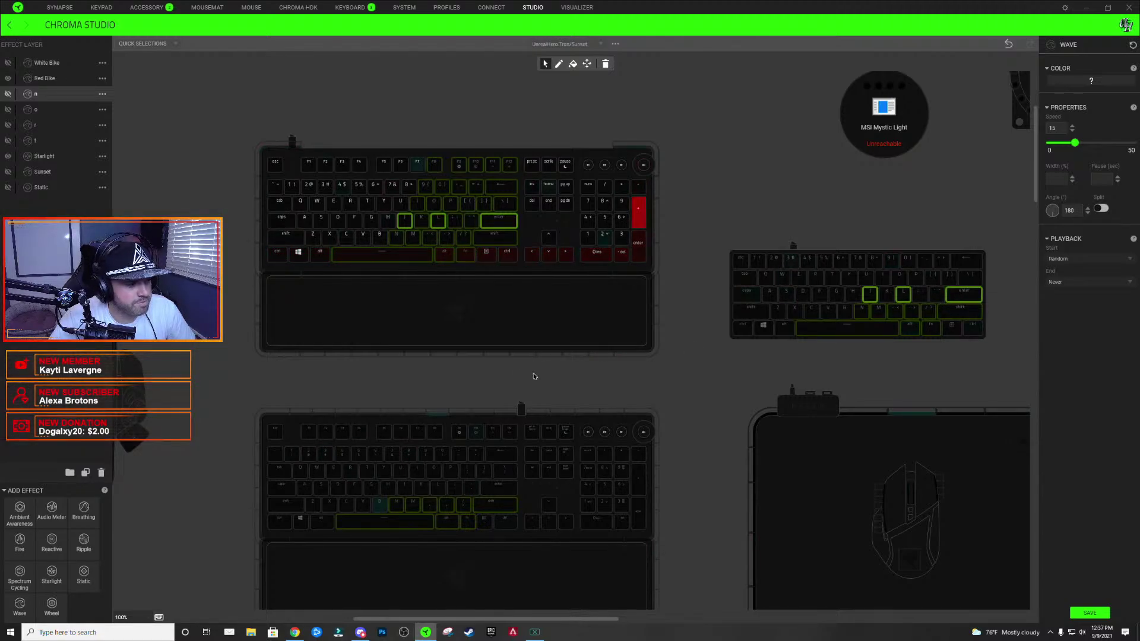
left_click(405, 488)
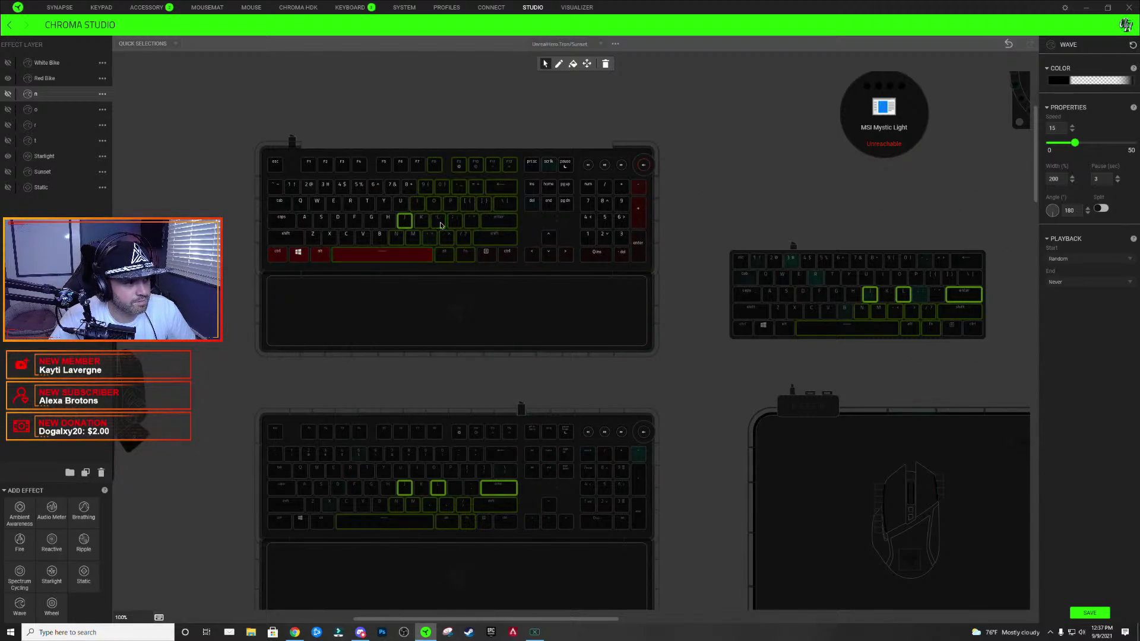
left_click(1095, 81)
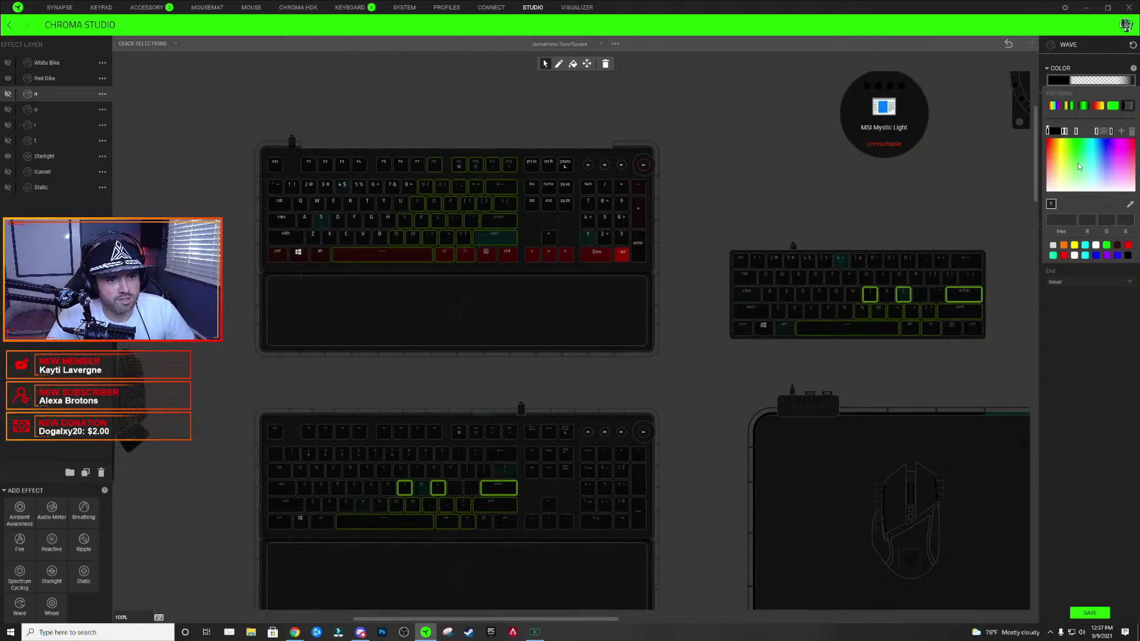
left_click(1075, 130)
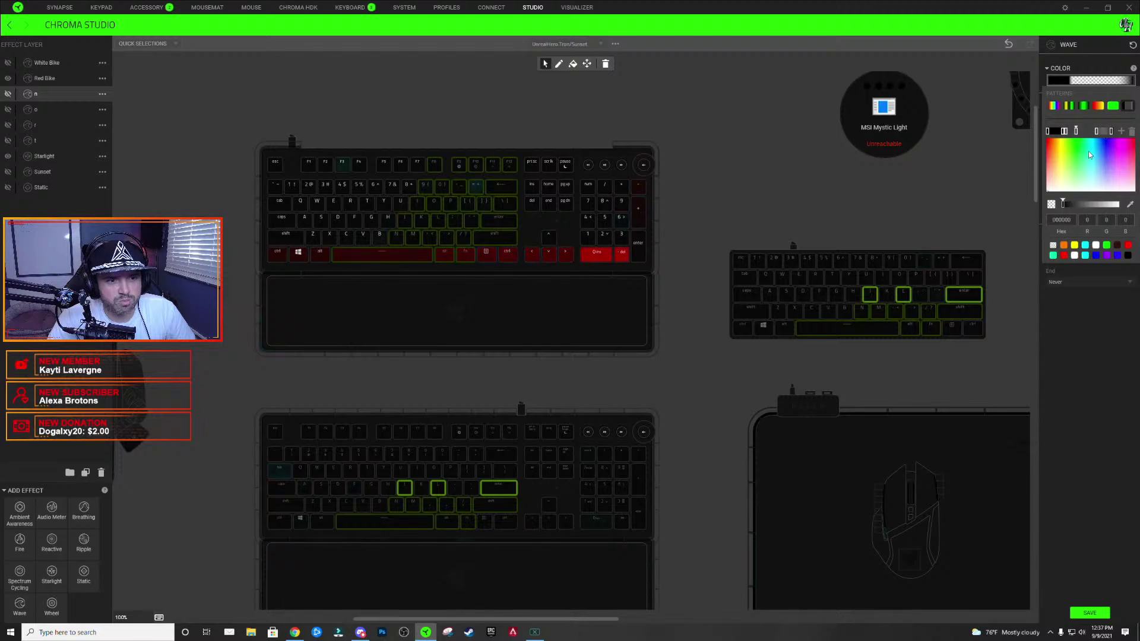
left_click(1121, 132)
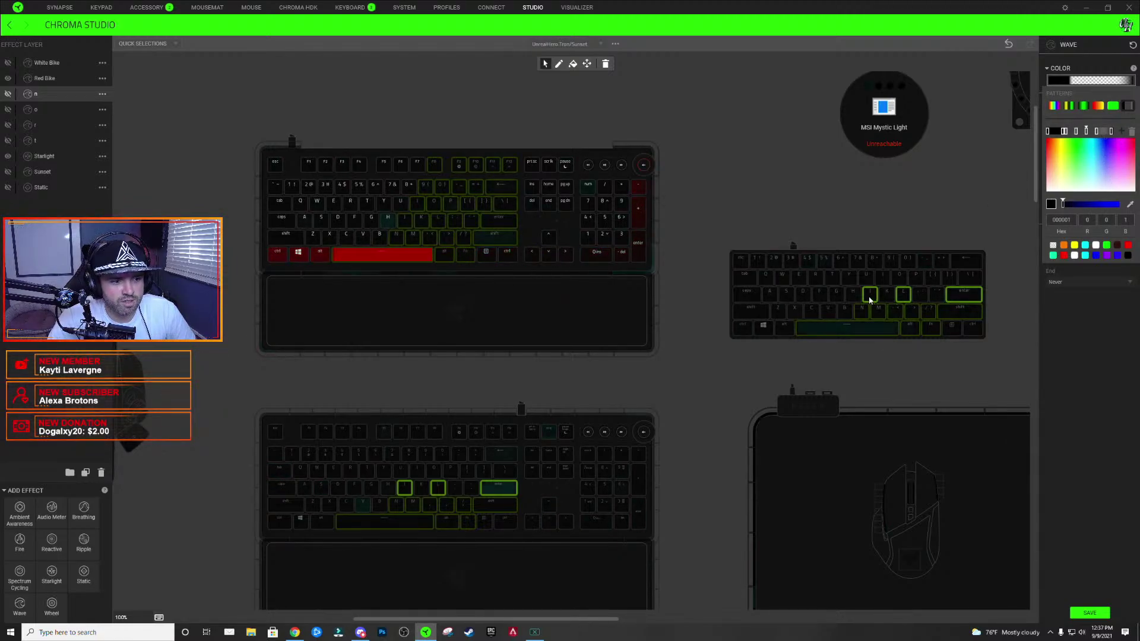
left_click(944, 285)
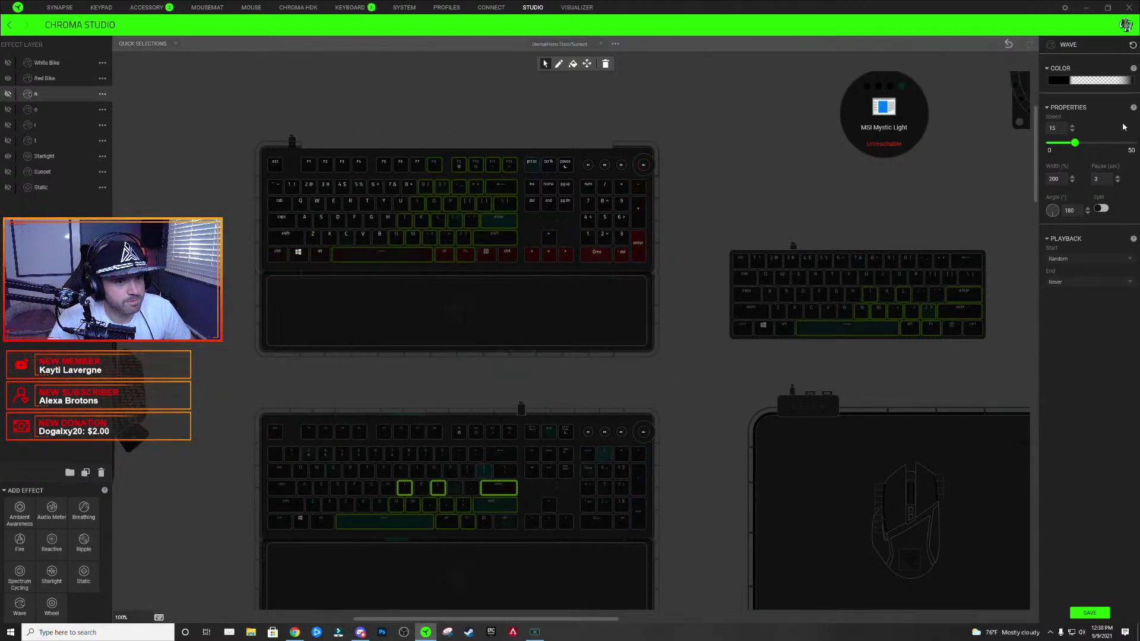
left_click(1086, 80)
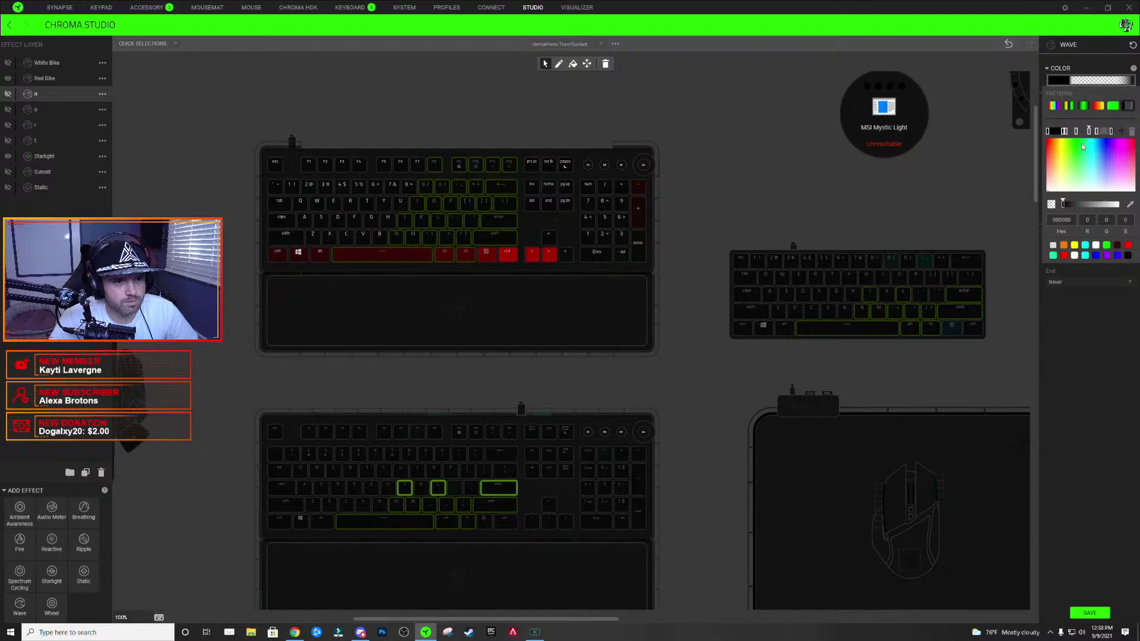
left_click(454, 479)
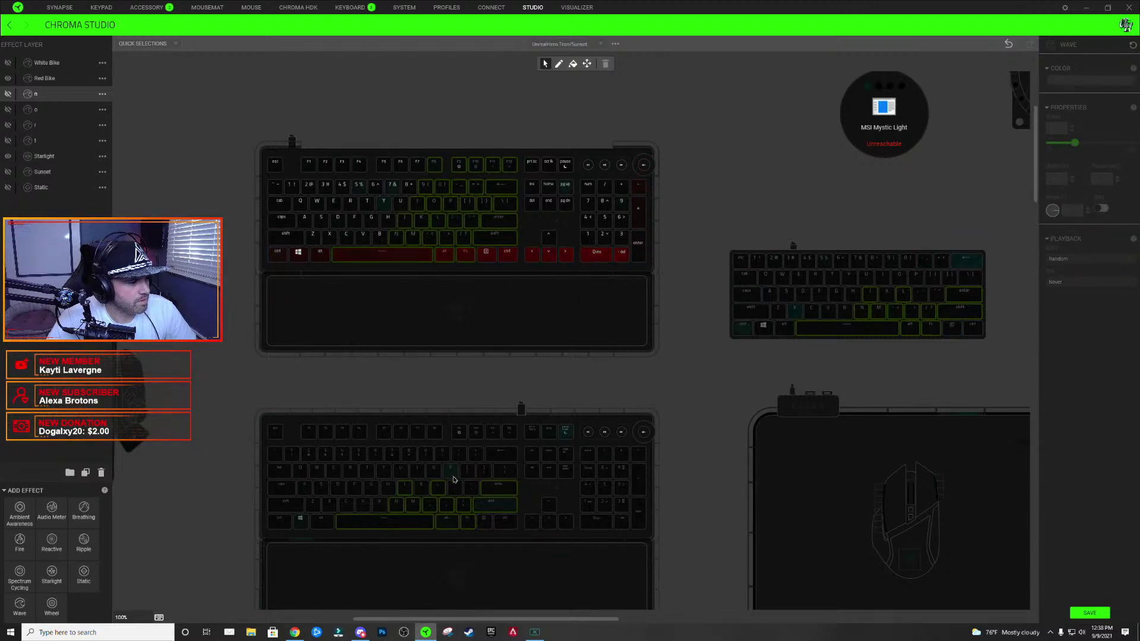
- Add a transparent stop after the white band in the K, semicolon and apostrophe keys' Wave gradient on all three keyboards
left_click(431, 222)
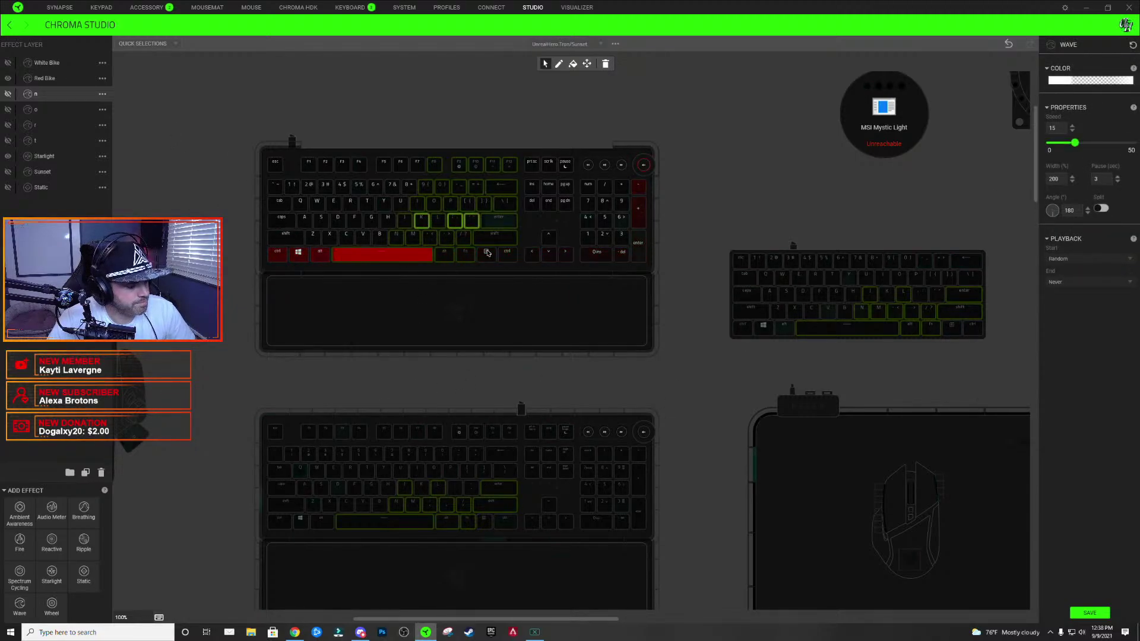
left_click(419, 491)
left_click(883, 300)
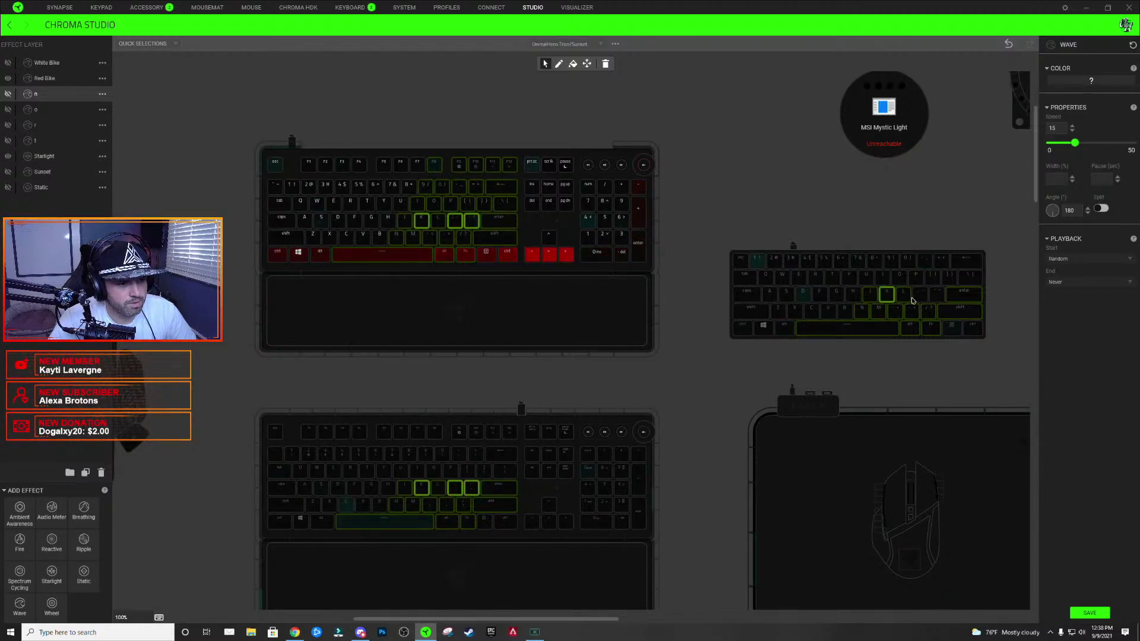
left_click_drag(917, 300, 936, 299)
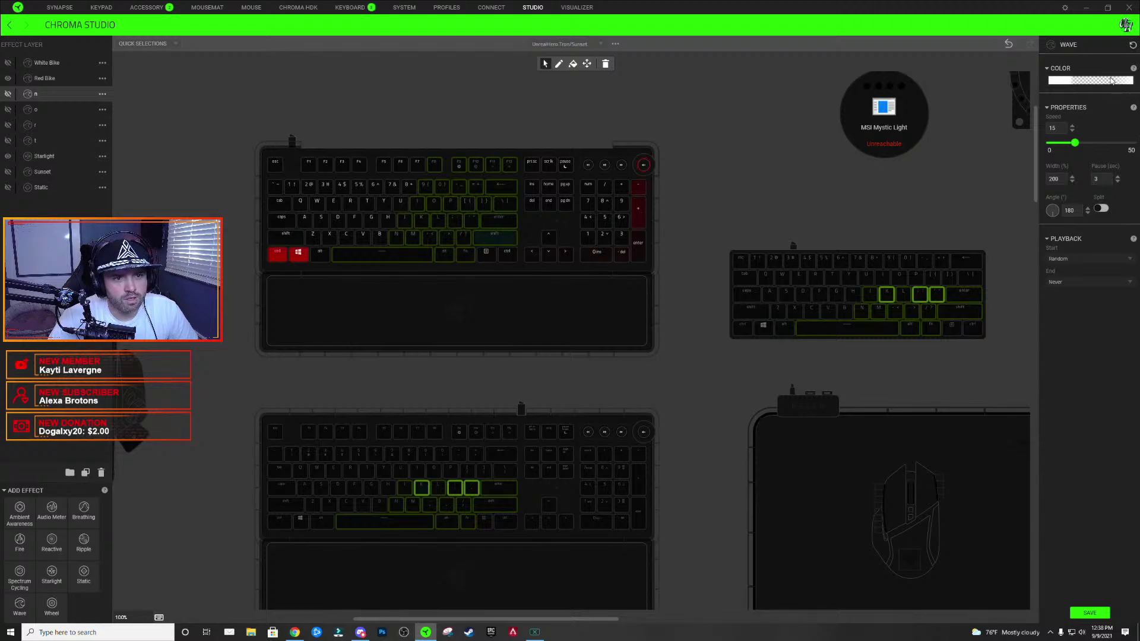
left_click(1112, 80)
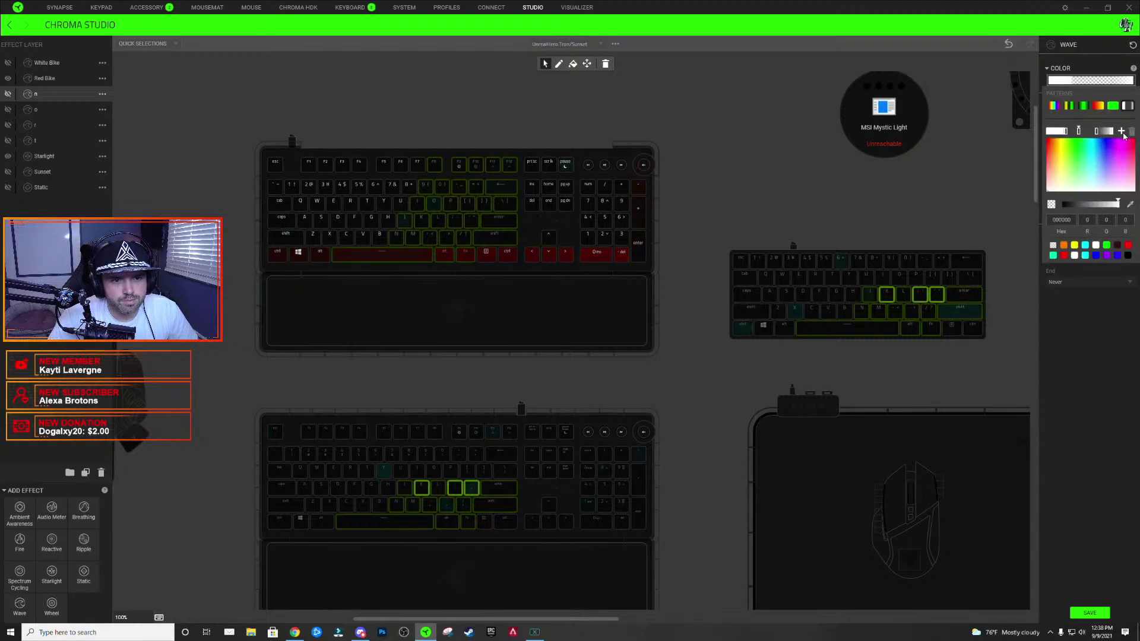
left_click(889, 316)
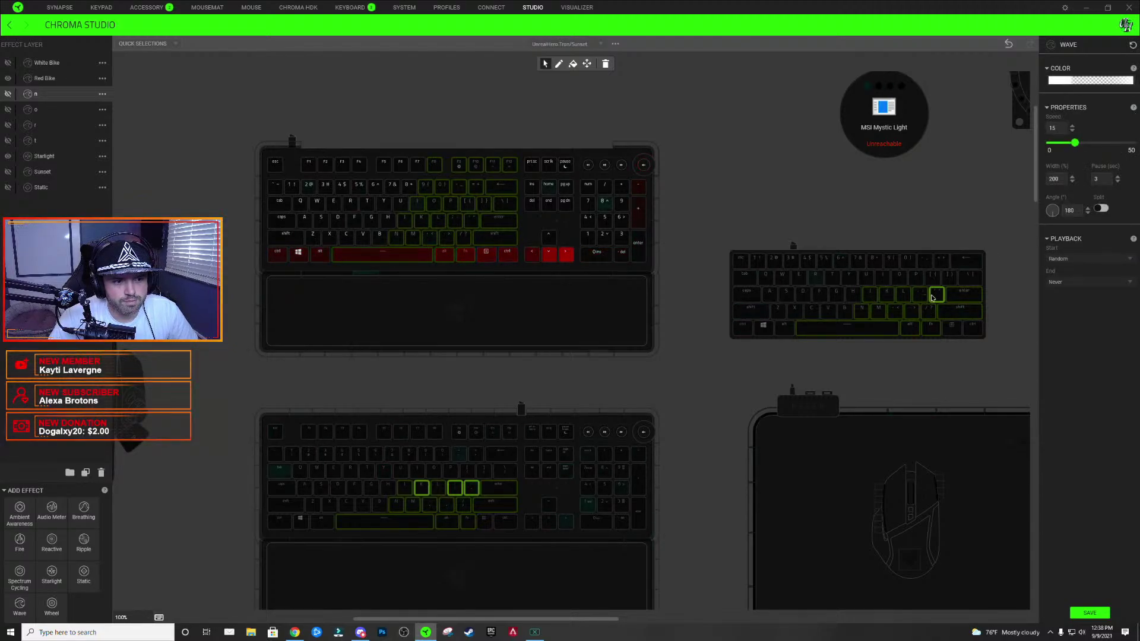
left_click(1071, 80)
left_click(1087, 132)
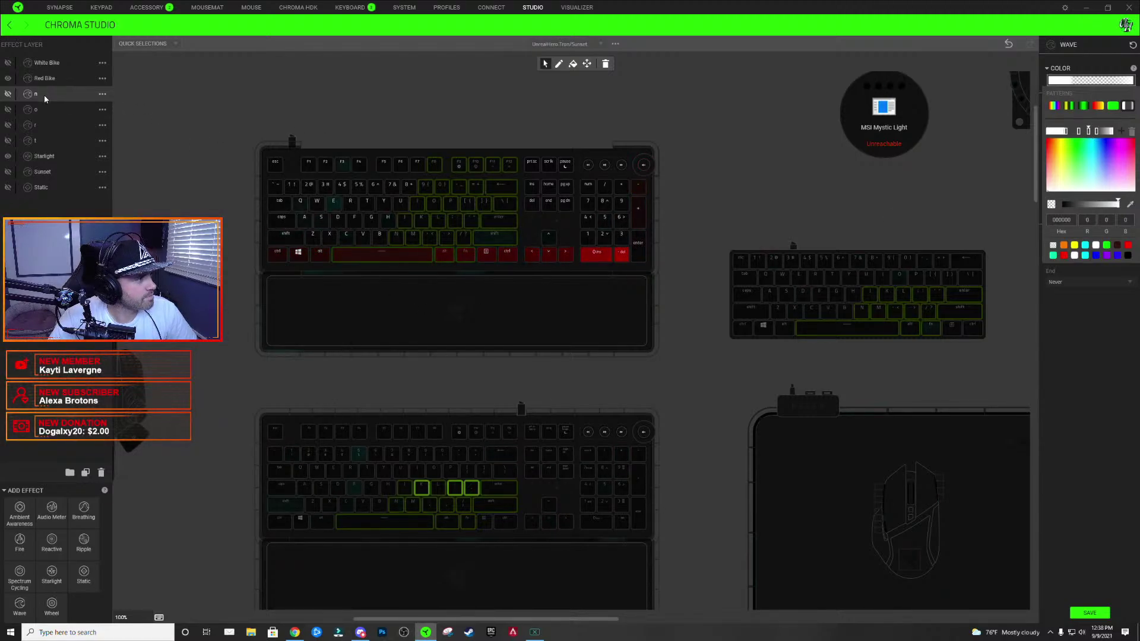
- On the n effect layer, add a transparent stop after the black band for the I, left bracket and backslash keys on all three keyboards
left_click(439, 239)
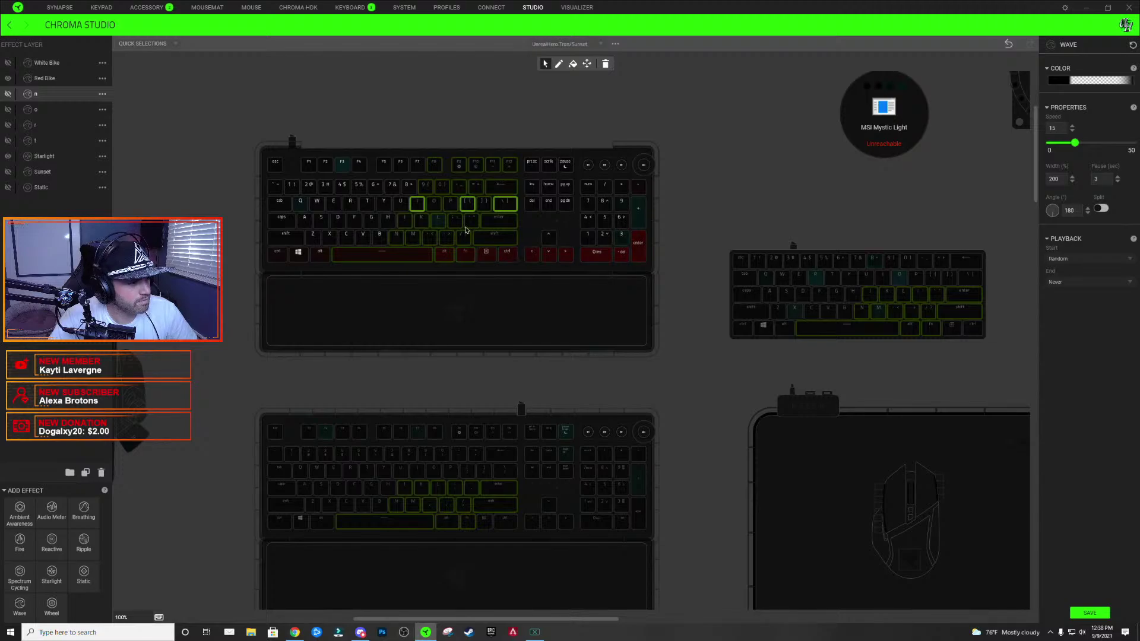
left_click(419, 474, "ctrl")
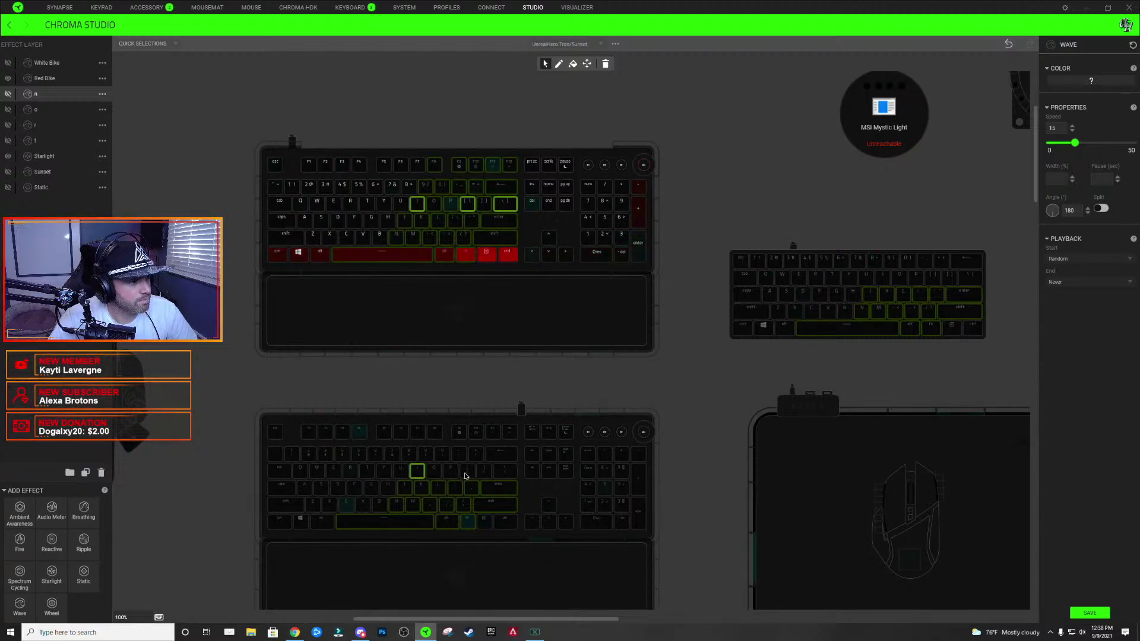
left_click(467, 474, "ctrl")
left_click(514, 474, "ctrl")
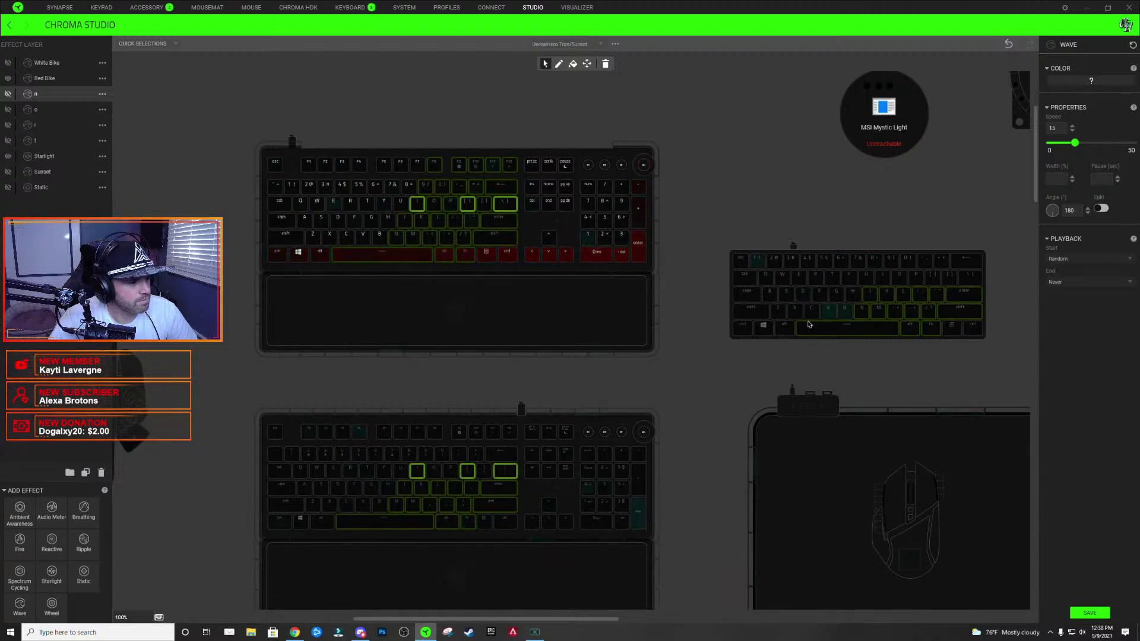
left_click(883, 279, "ctrl")
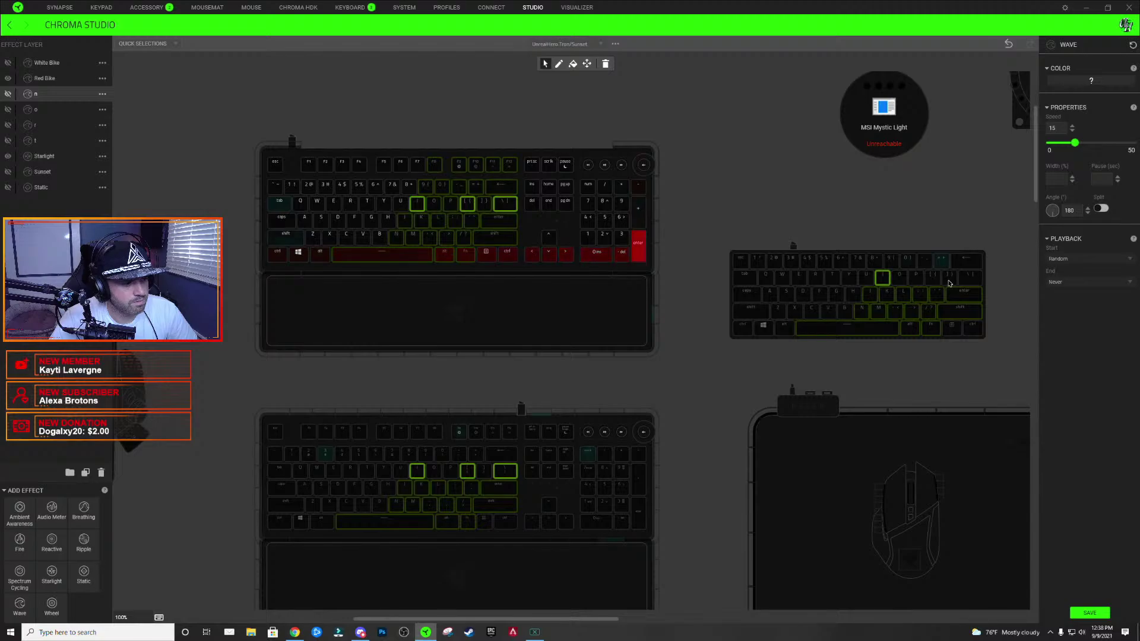
left_click(933, 278, "ctrl")
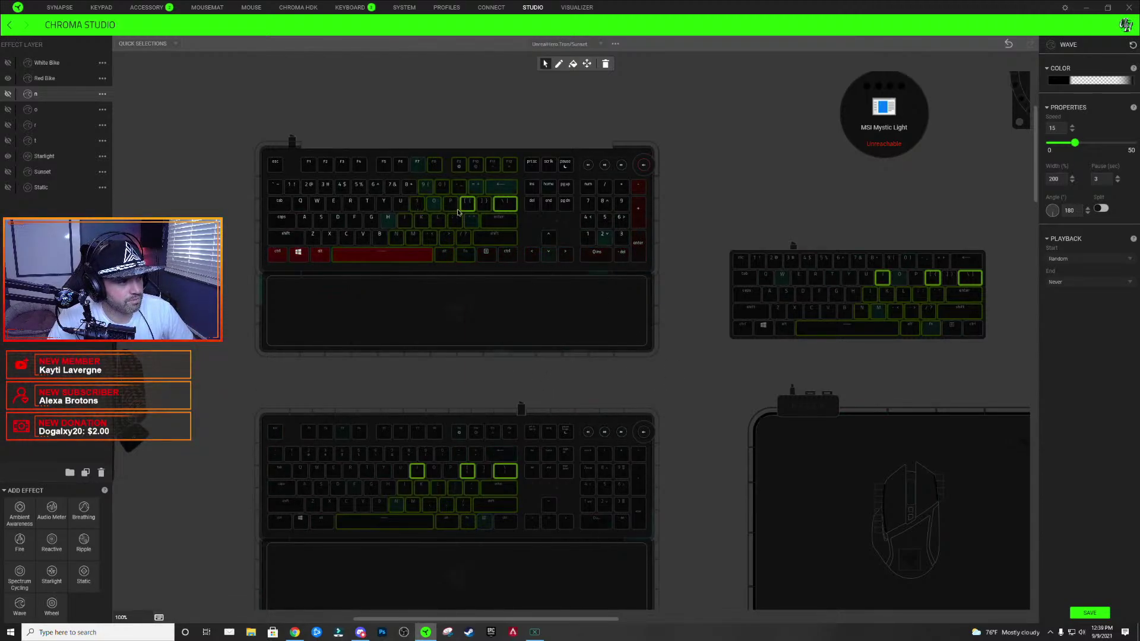
left_click(1098, 80)
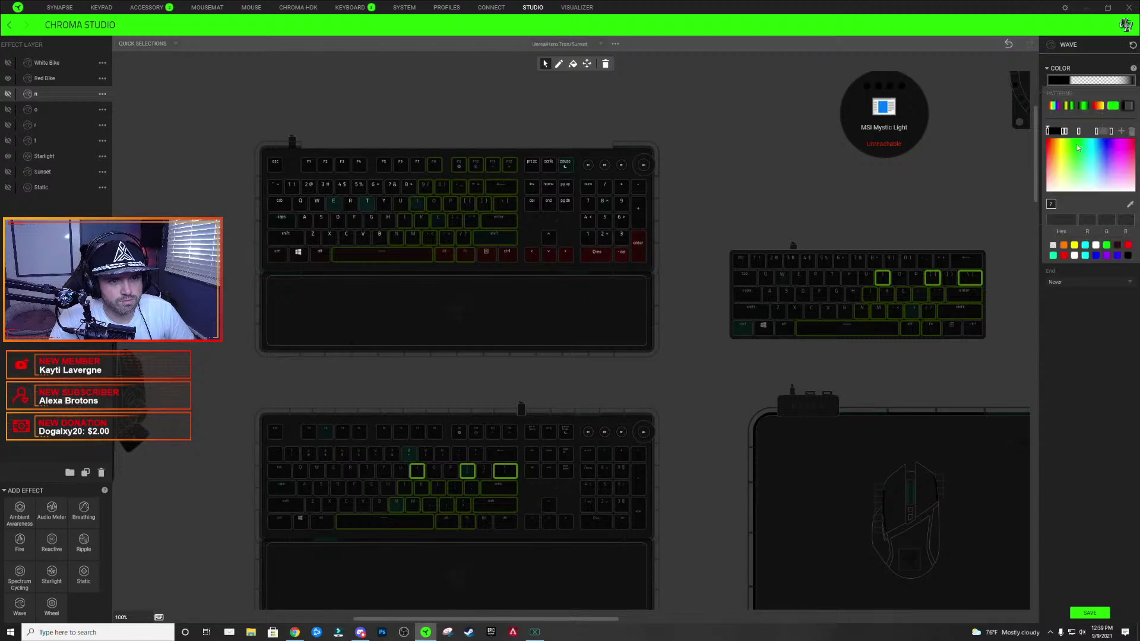
left_click(1087, 132)
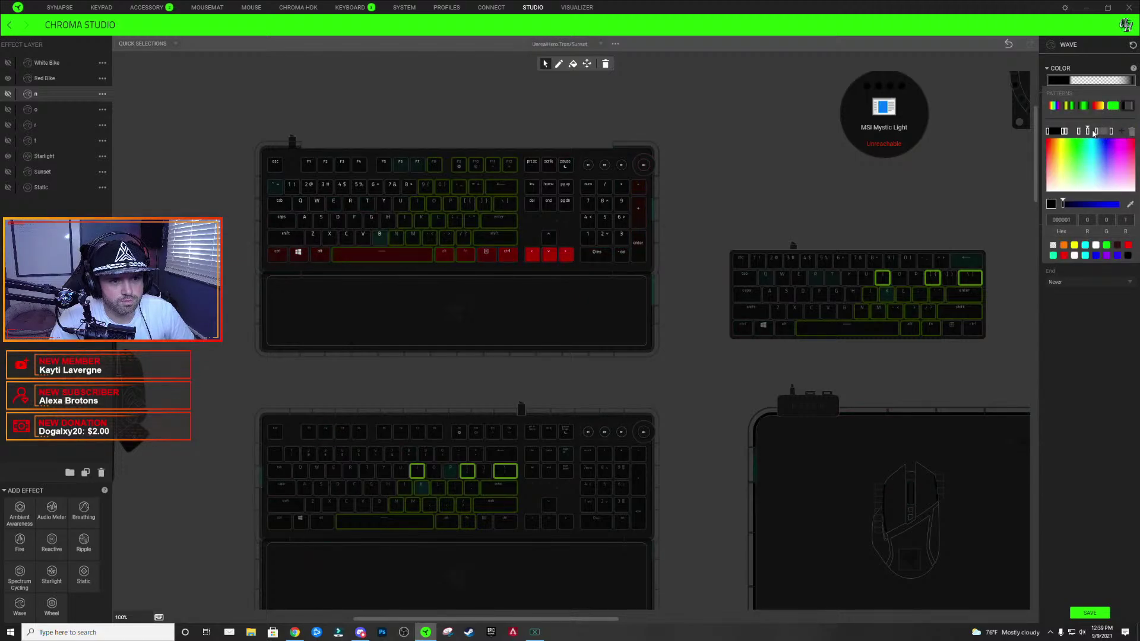
left_click(884, 279)
left_click(932, 280)
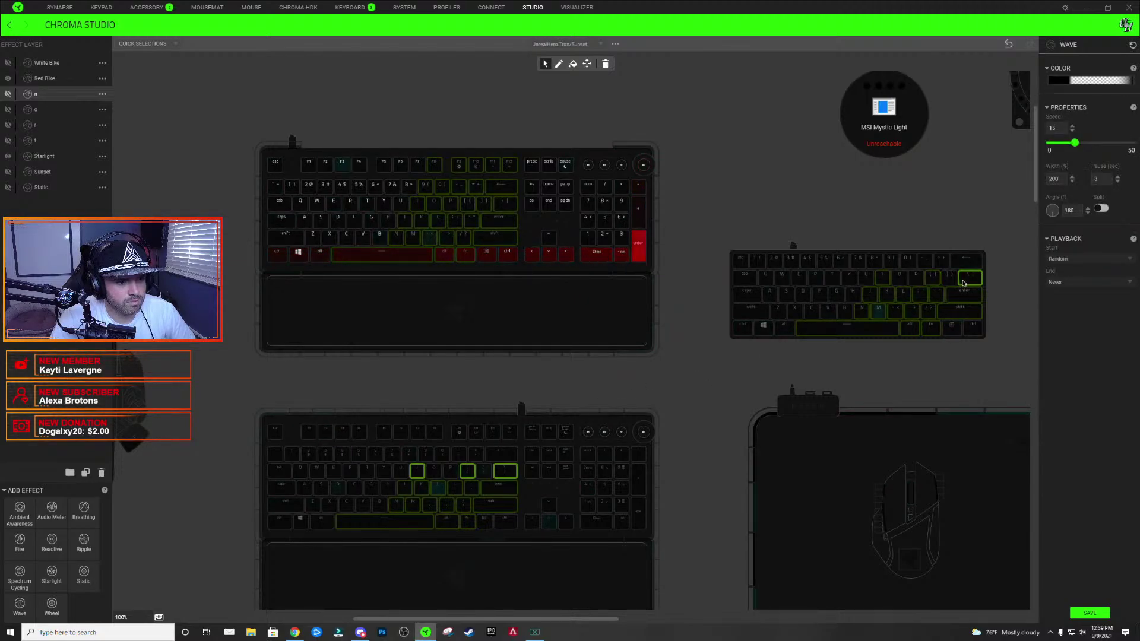
left_click(1077, 80)
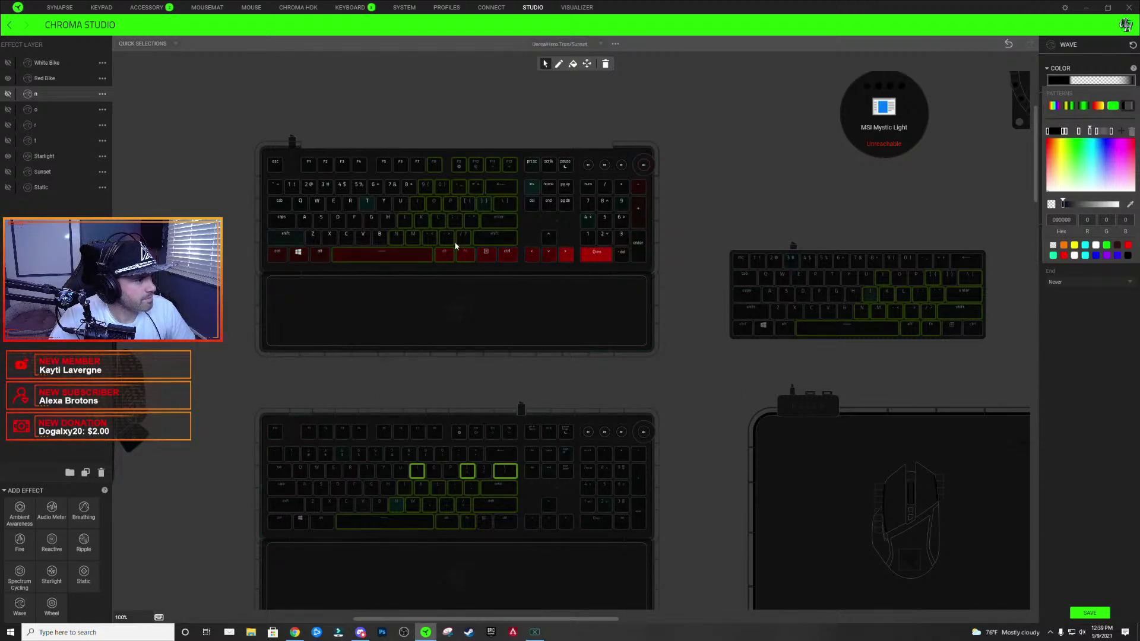
- Add a transparent stop after the white band in the O, P and right bracket keys' Wave gradient on all three keyboards
left_click(437, 207)
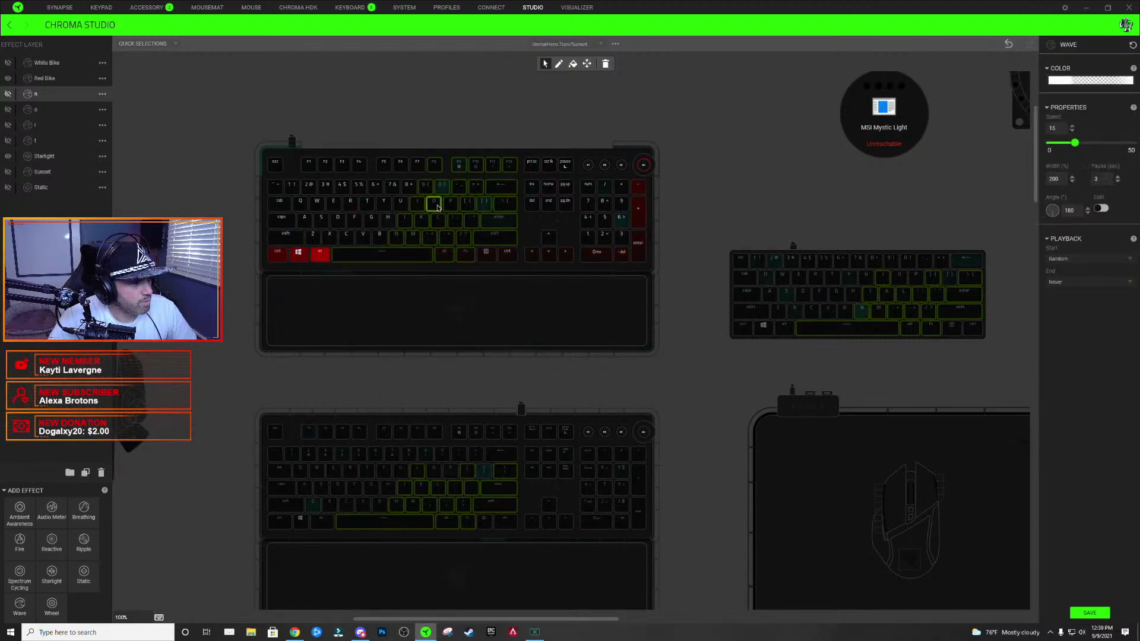
left_click(440, 474)
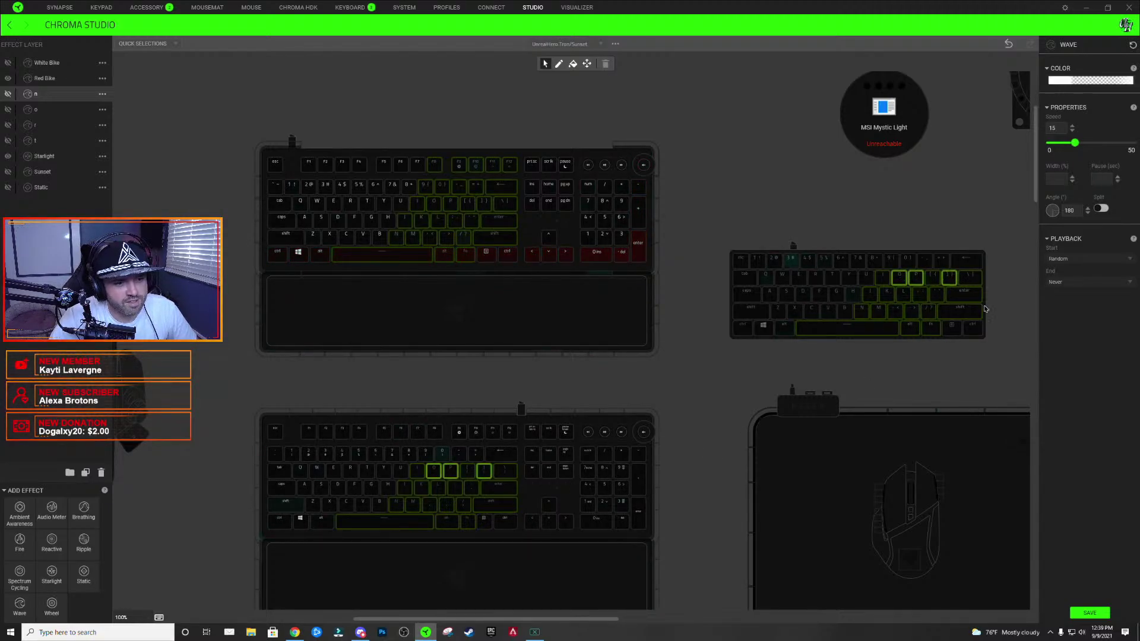
left_click(1092, 82)
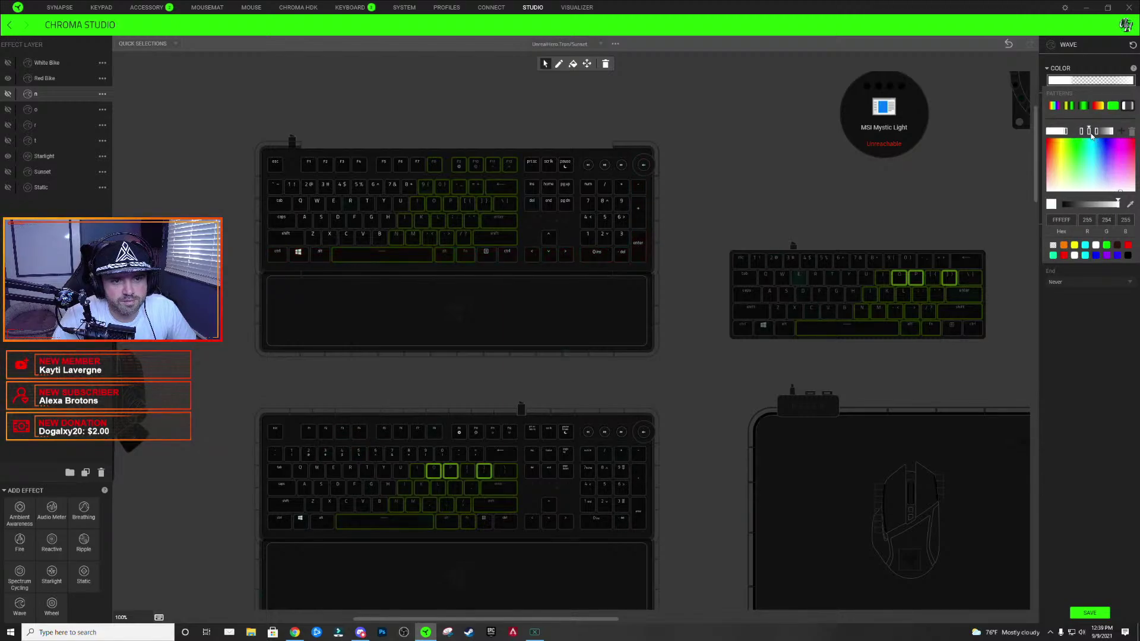
left_click(914, 284)
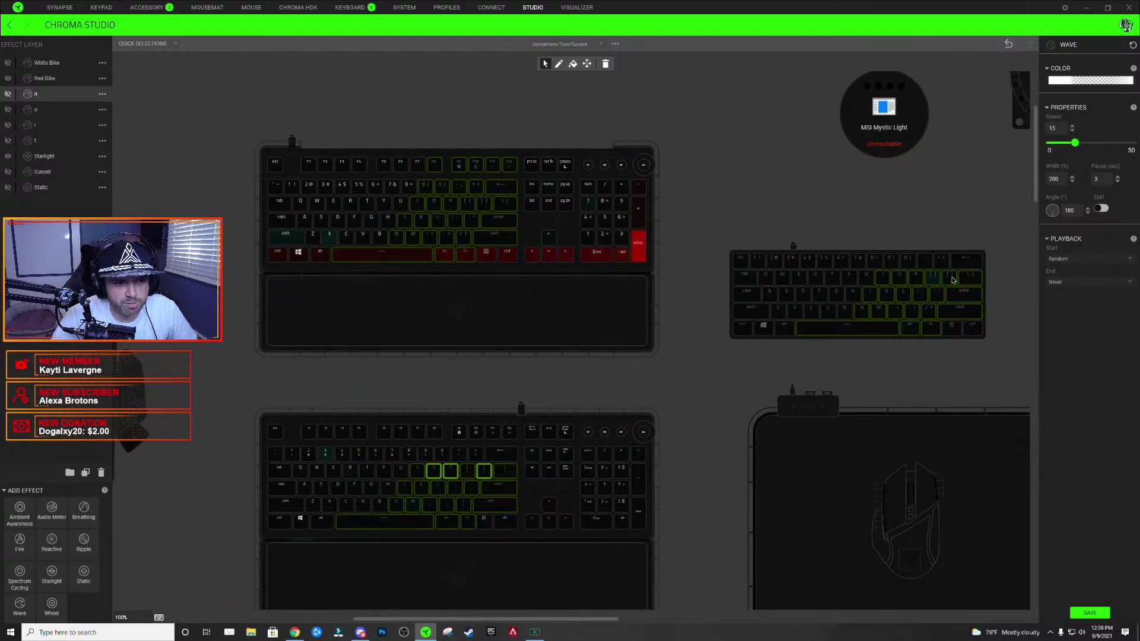
left_click(1072, 81)
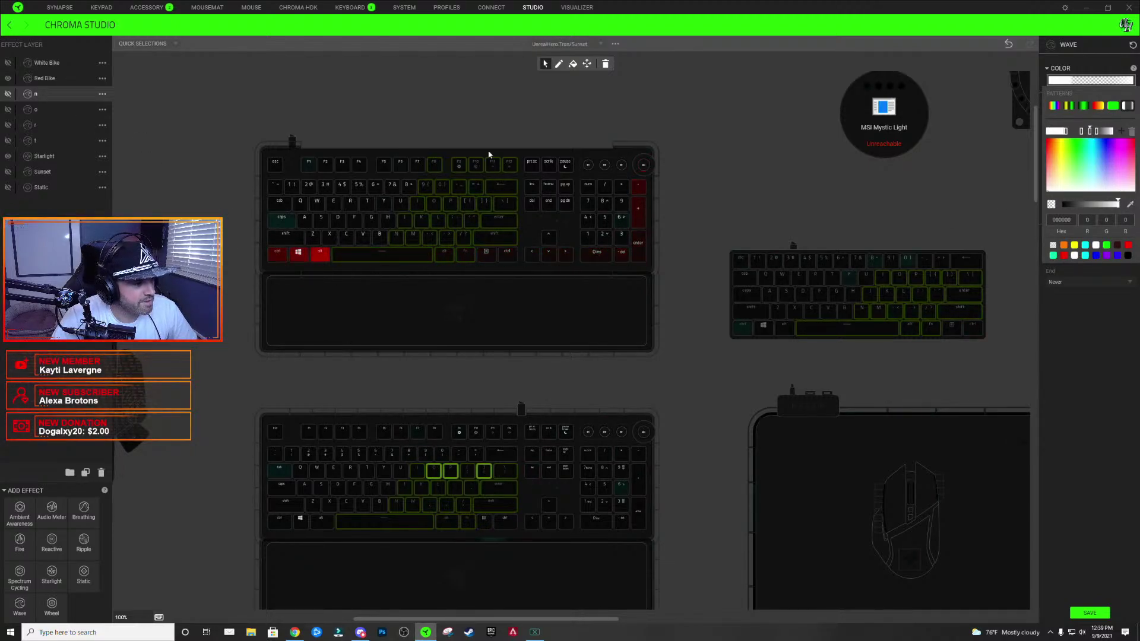
- Add a transparent stop after the black band in the 9, minus and equals keys' Wave gradient on all three keyboards
left_click(426, 189)
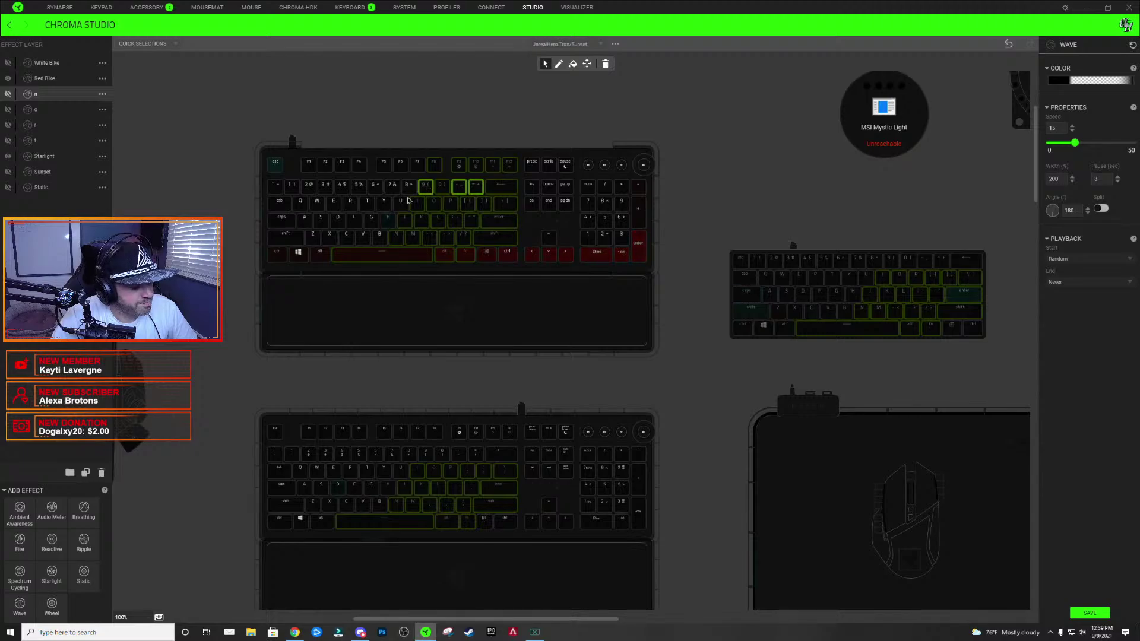
left_click(425, 456)
left_click(461, 456)
left_click(475, 456)
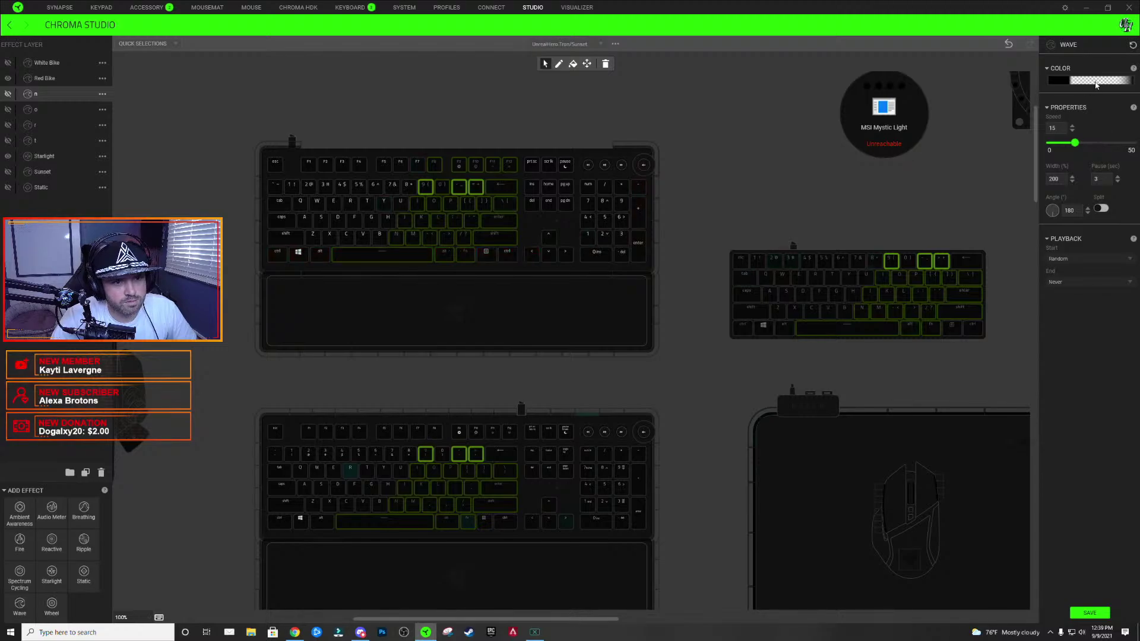
left_click(1097, 81)
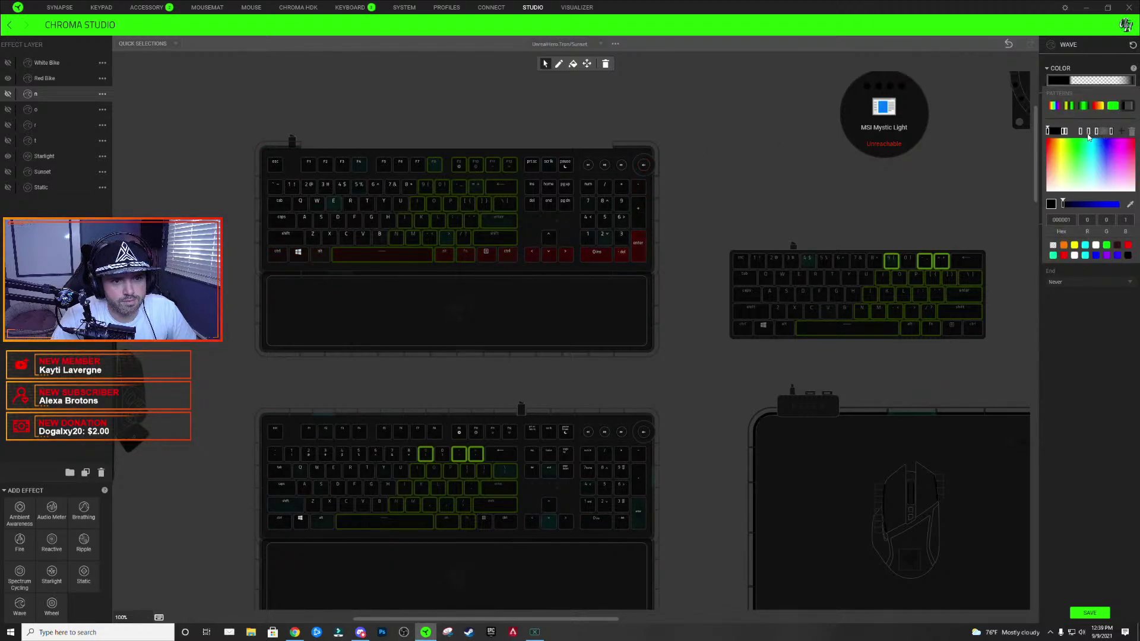
left_click(899, 262)
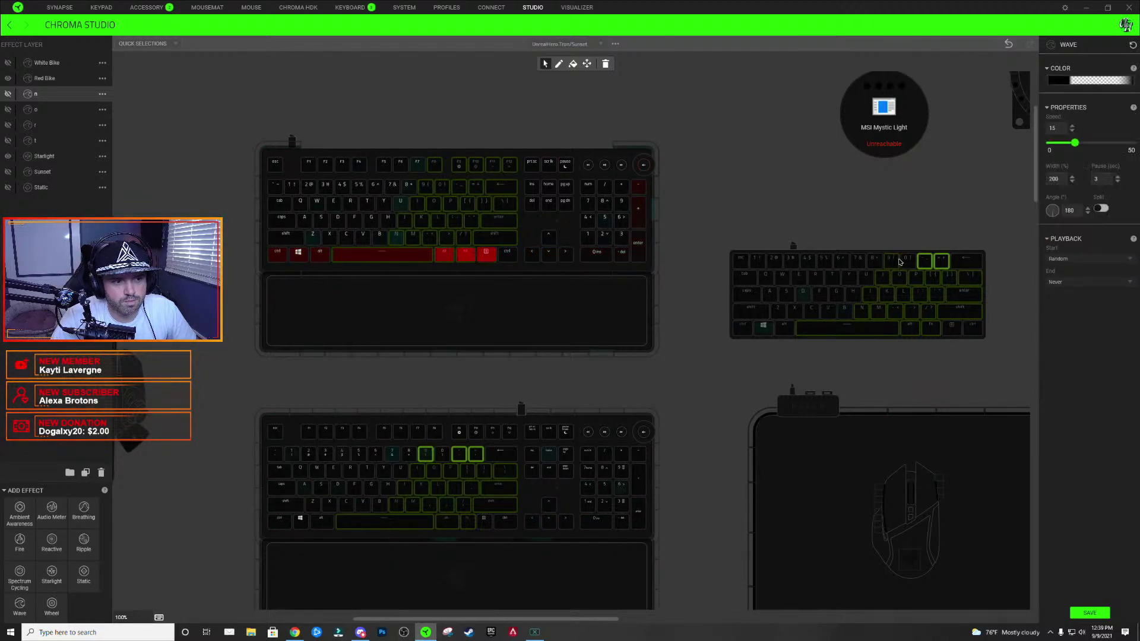
left_click(1107, 82)
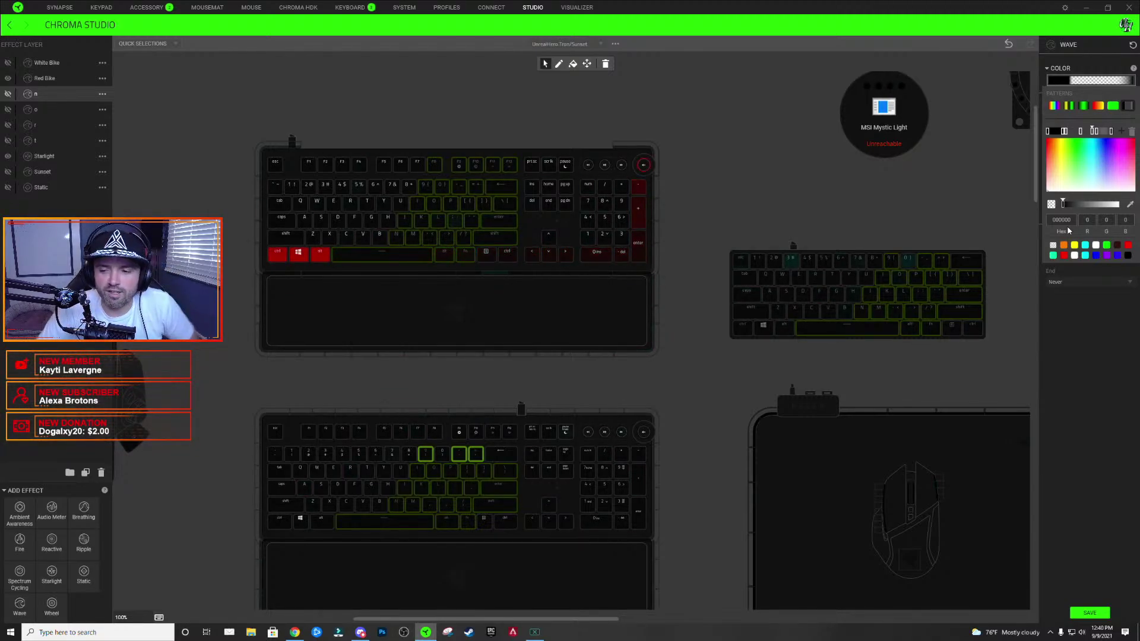
left_click(741, 158)
left_click(427, 459)
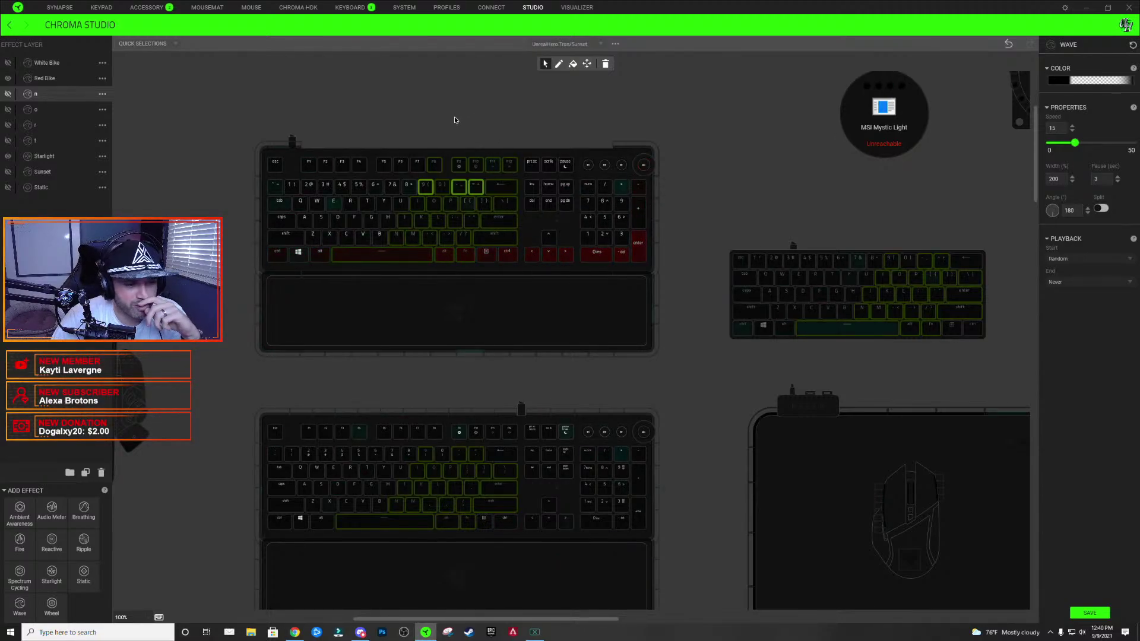
left_click(425, 108)
- Add a transparent stop after the white band in the 0 and Backspace keys' Wave gradient on all three keyboards
left_click(426, 187)
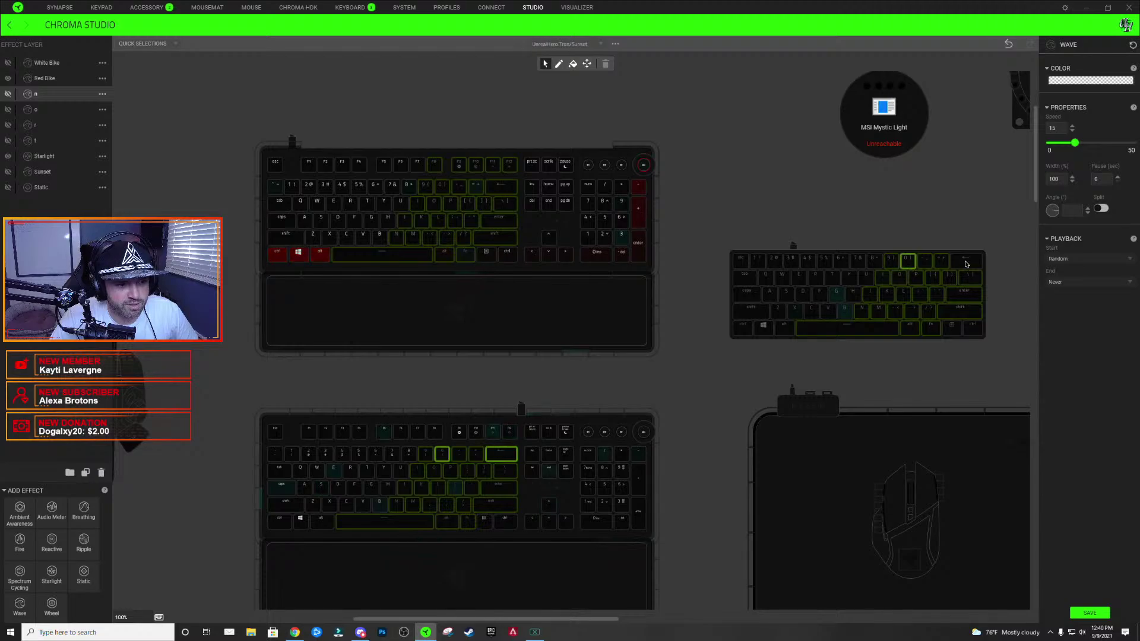
left_click(1091, 81)
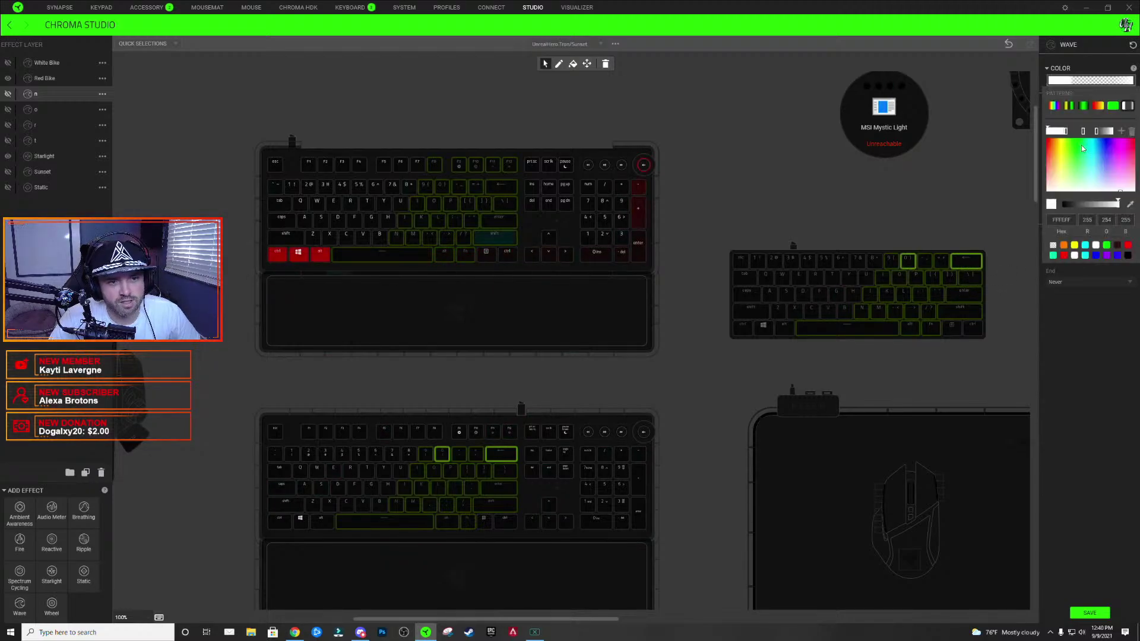
left_click(1118, 132)
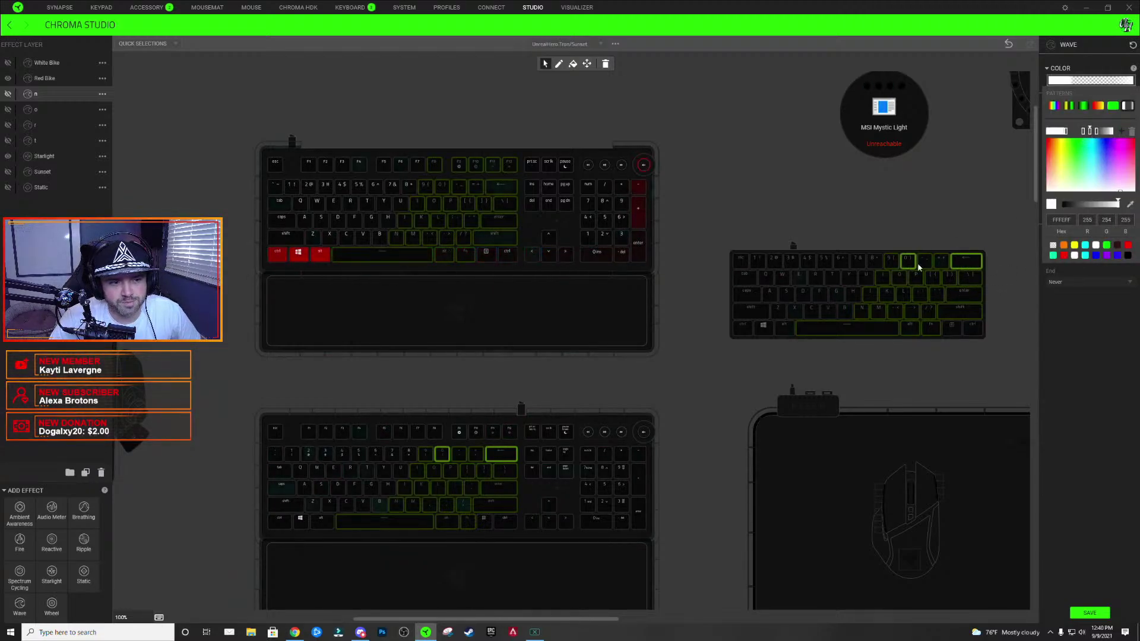
left_click(959, 263)
left_click(1101, 83)
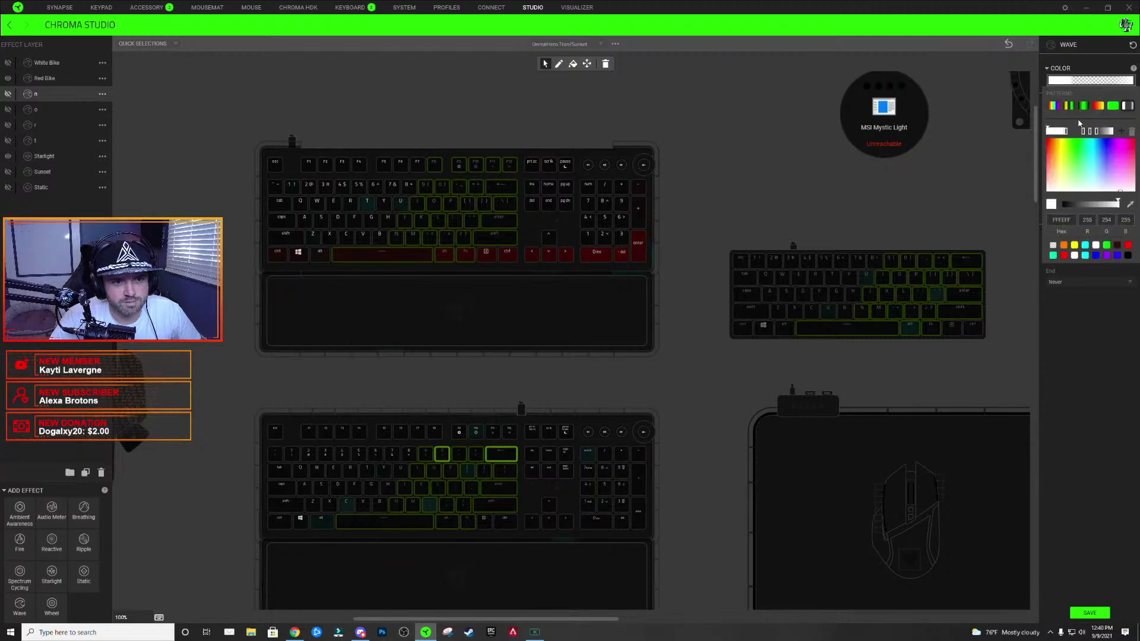
left_click(697, 161)
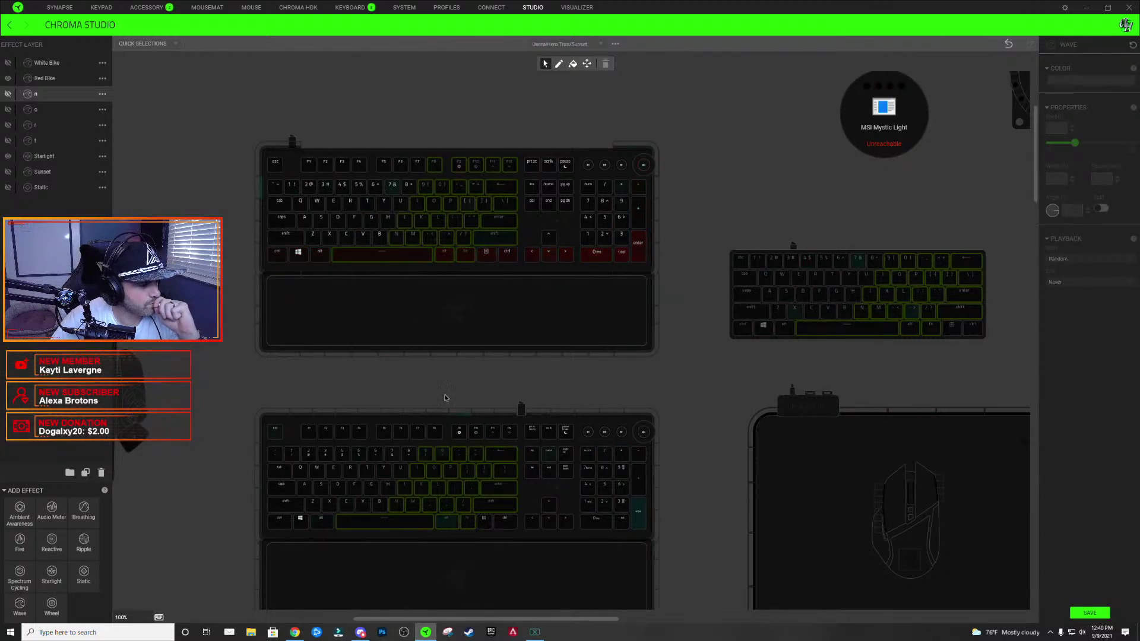
- Add a transparent stop after the black band in the F8 to F12 keys' Wave gradient on both full-size keyboards
left_click(433, 167)
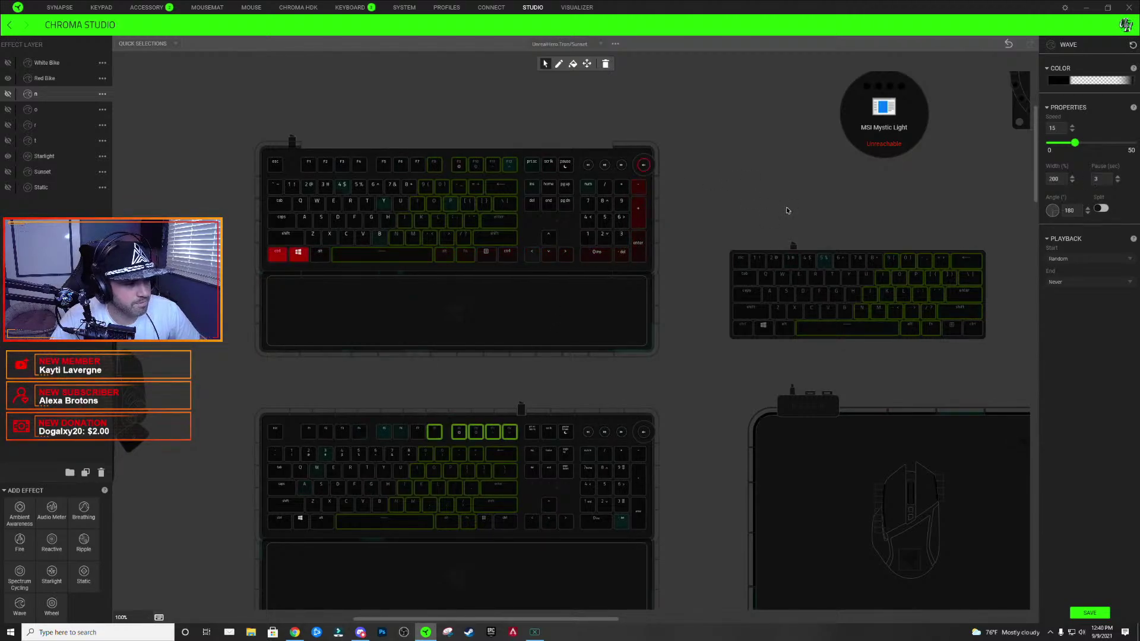
left_click(1086, 81)
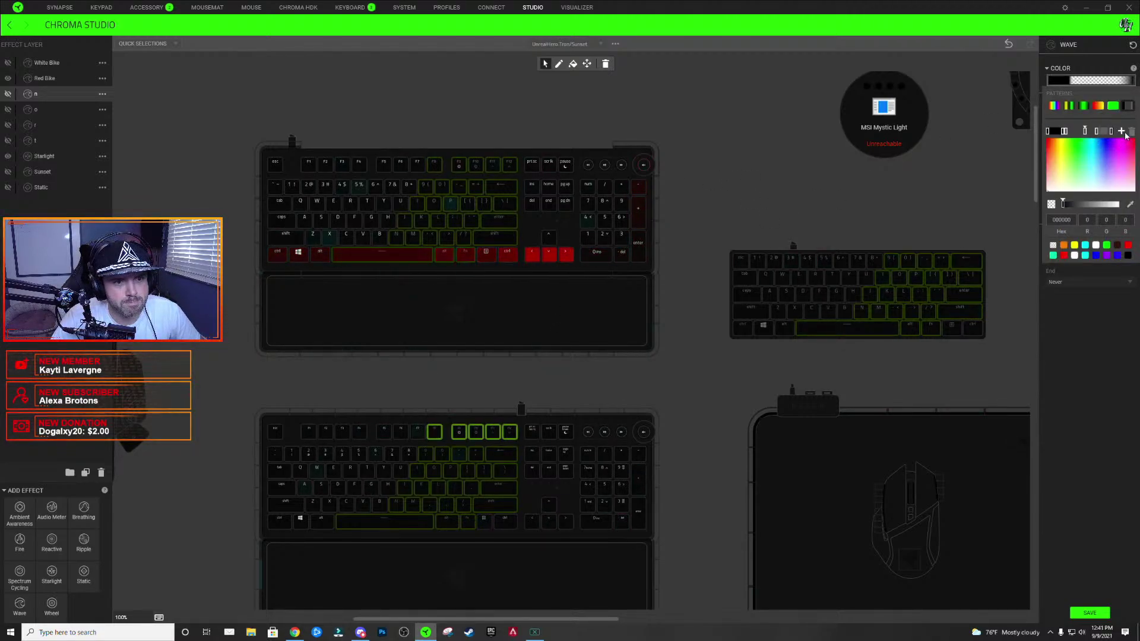
left_click(890, 179)
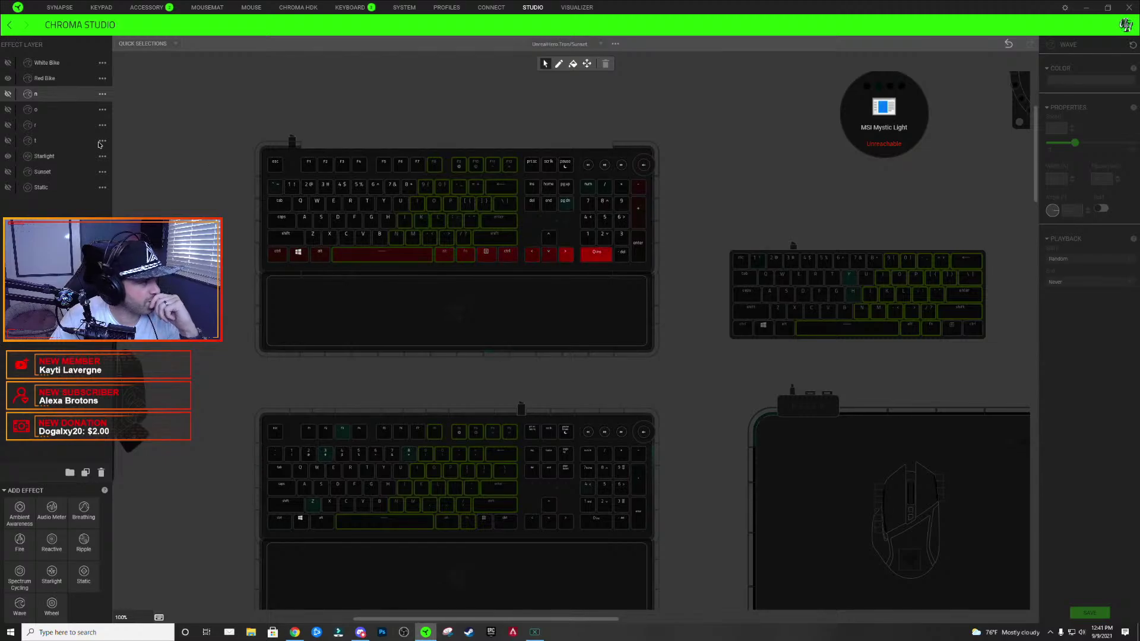
- Make all effect layers visible, including White Bike, Red Bike, n, o, r, t, Starlight, Sunset and Static
left_click(8, 94)
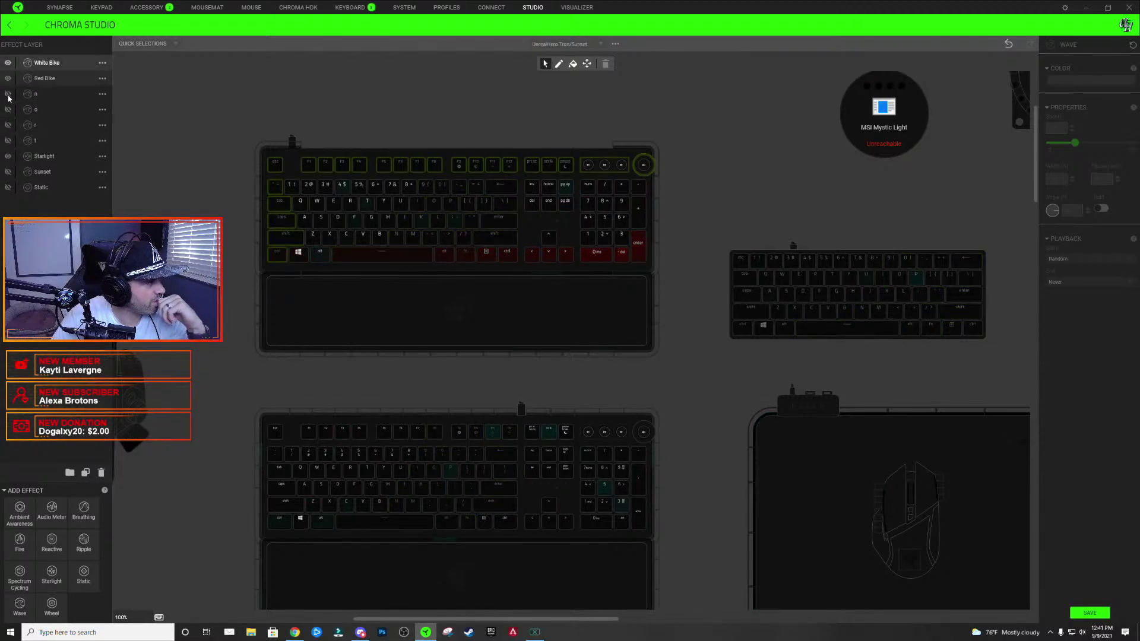
left_click(8, 109)
left_click(7, 125)
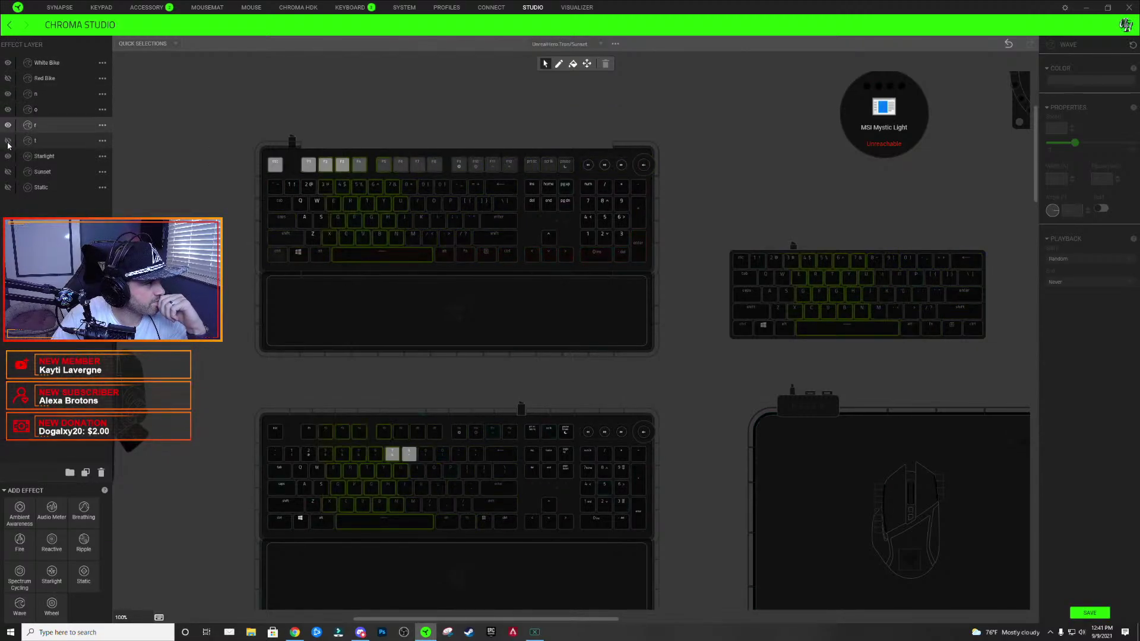
left_click(7, 140)
left_click(8, 172)
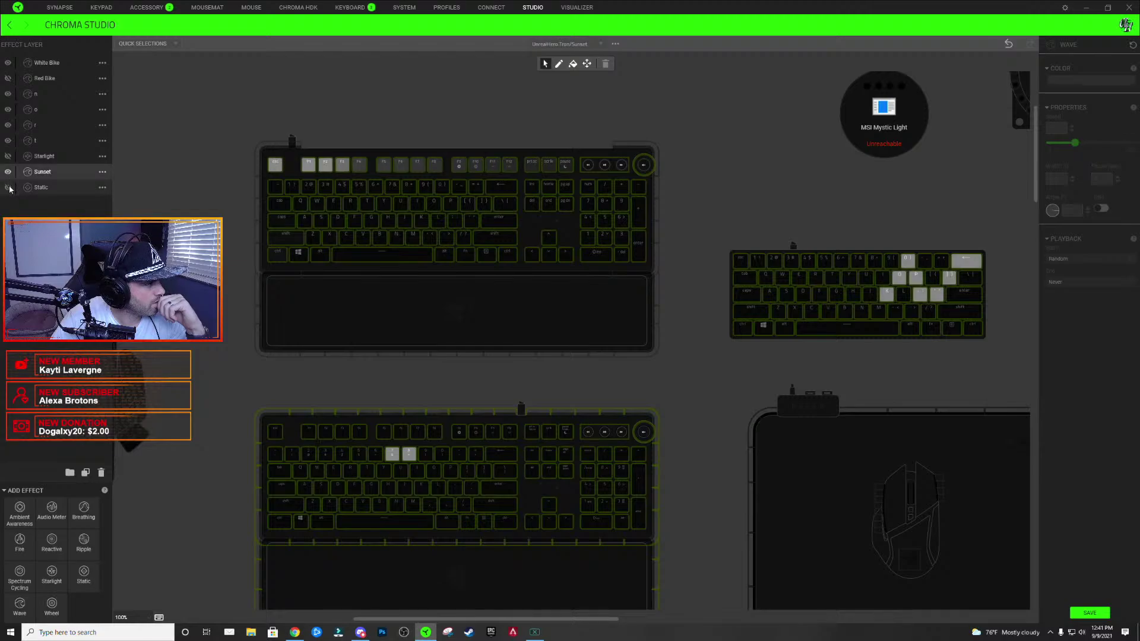
left_click(8, 187)
left_click(8, 155)
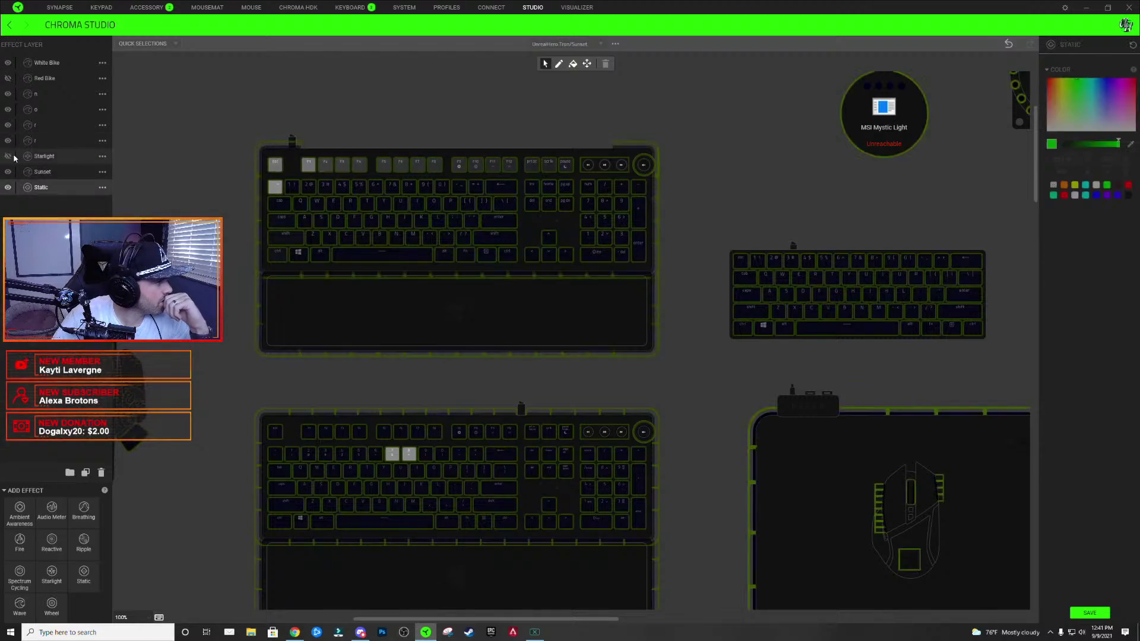
left_click(8, 77)
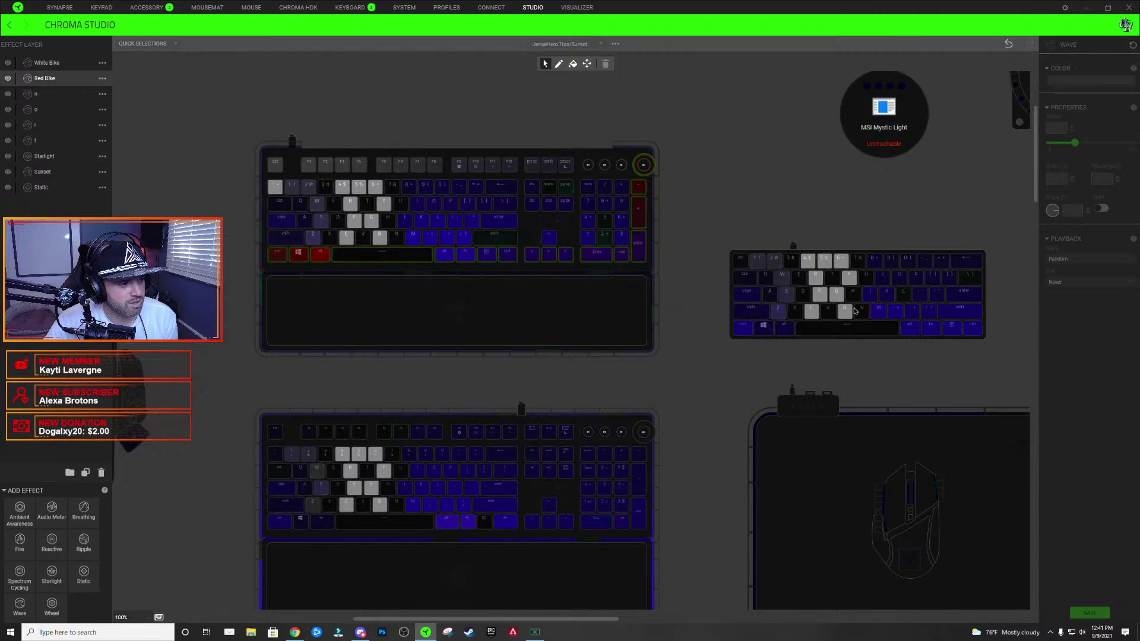
- Adjust the Wave gradient stops of the compact keyboard's M and slash keys in the n layer
mouse_move(854, 310)
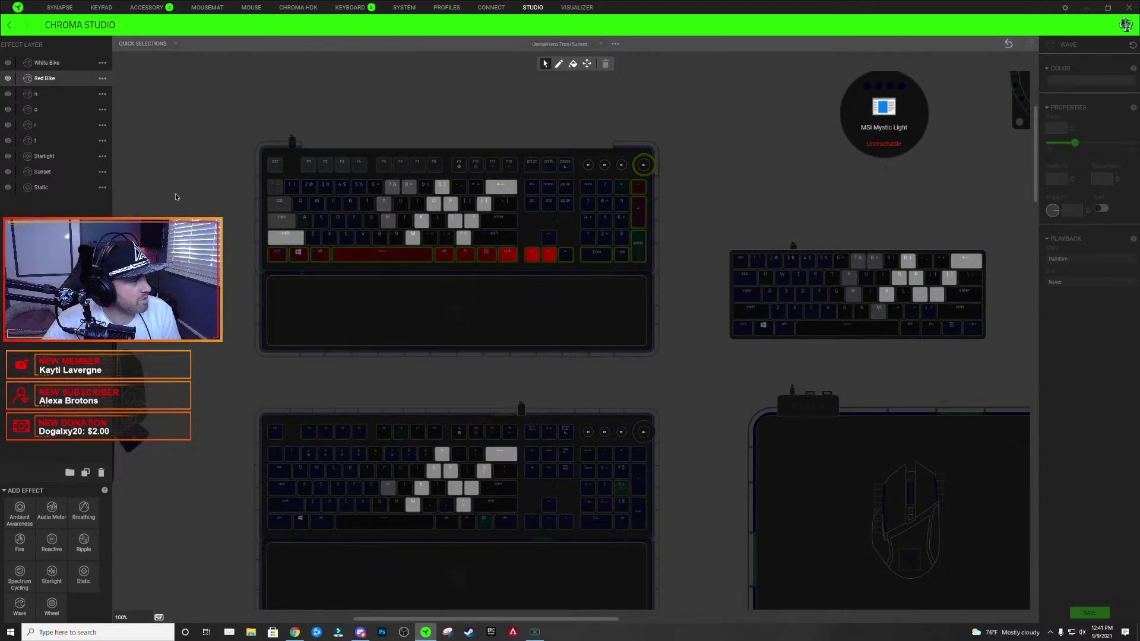
left_click(45, 97)
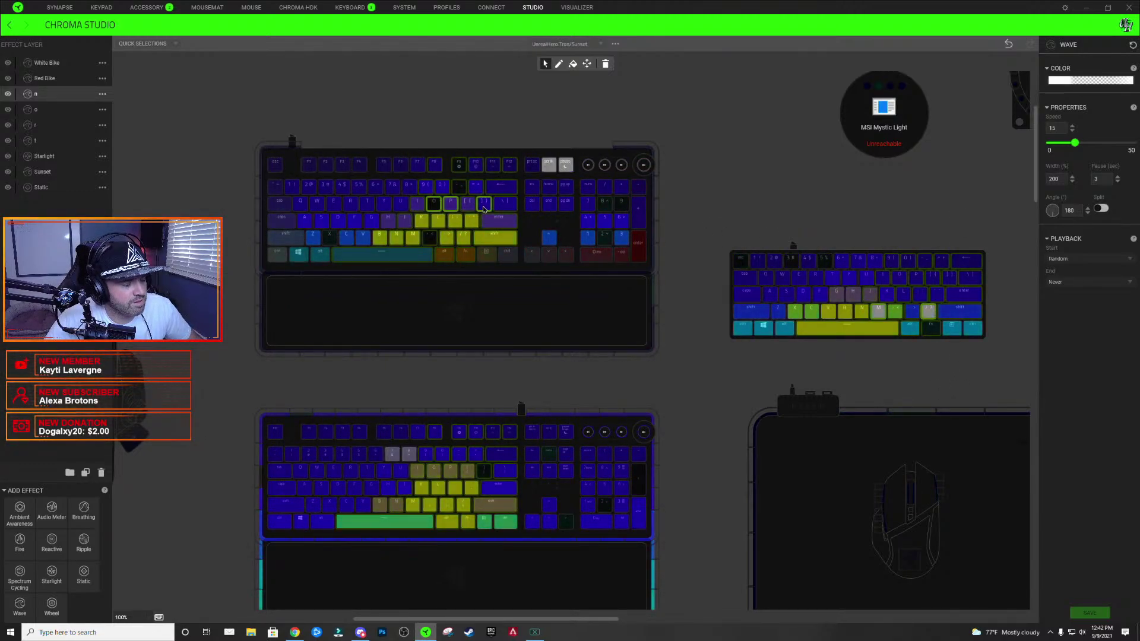
left_click(1088, 80)
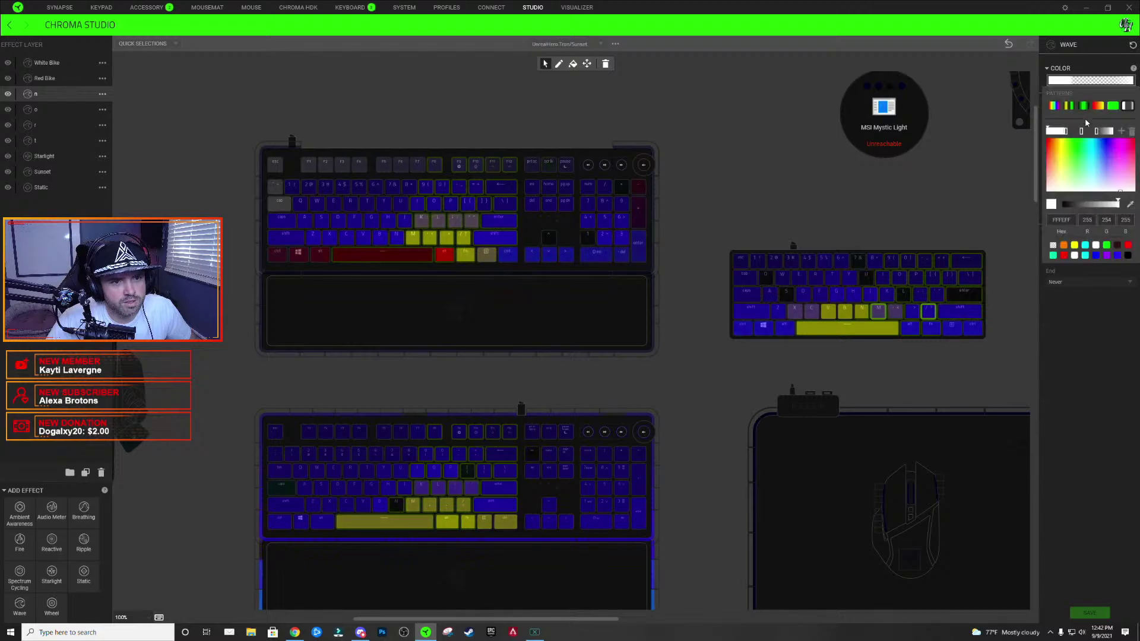
left_click(734, 157)
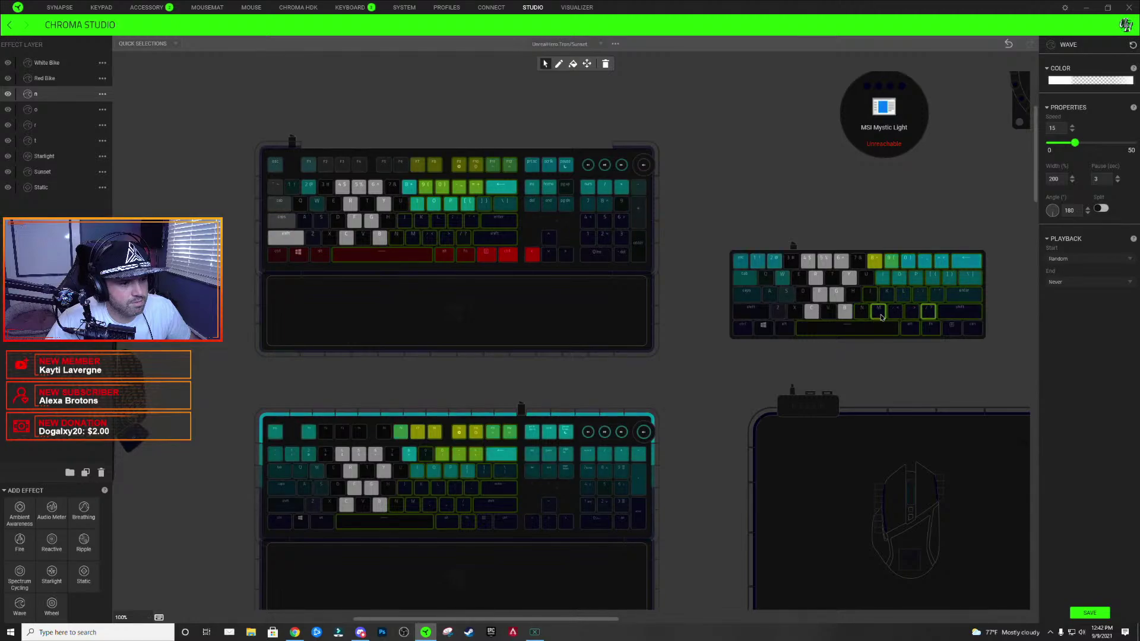
left_click(760, 244)
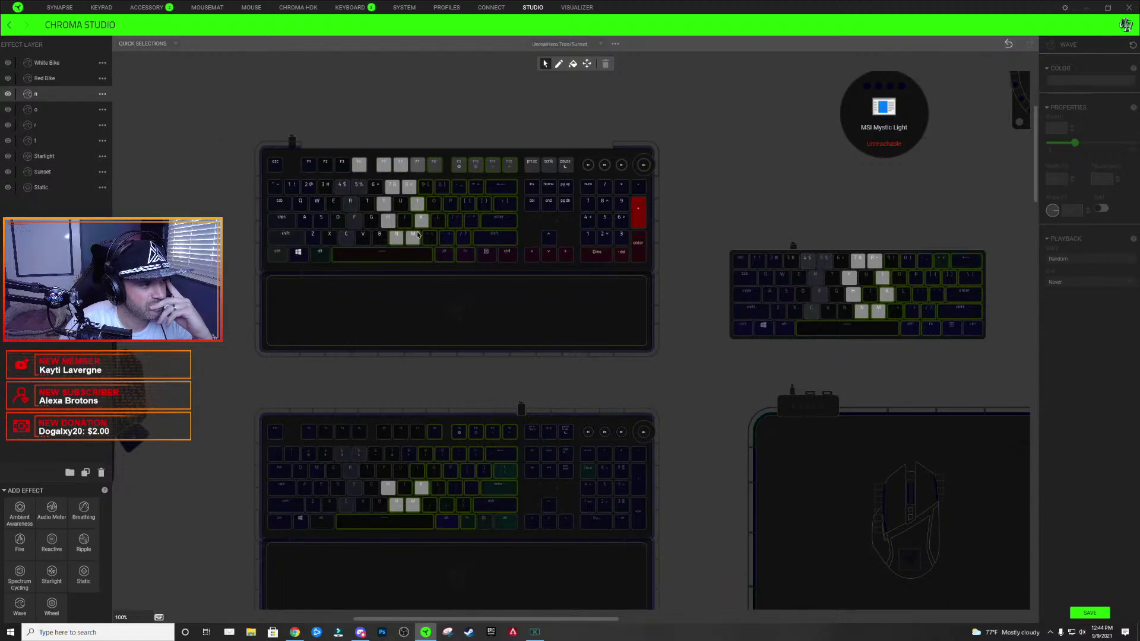
- Examine the Wave gradients of the compact keyboard's number-row keys in the n layer and the lower keyboard's middle keys in the o layer
left_click(851, 283)
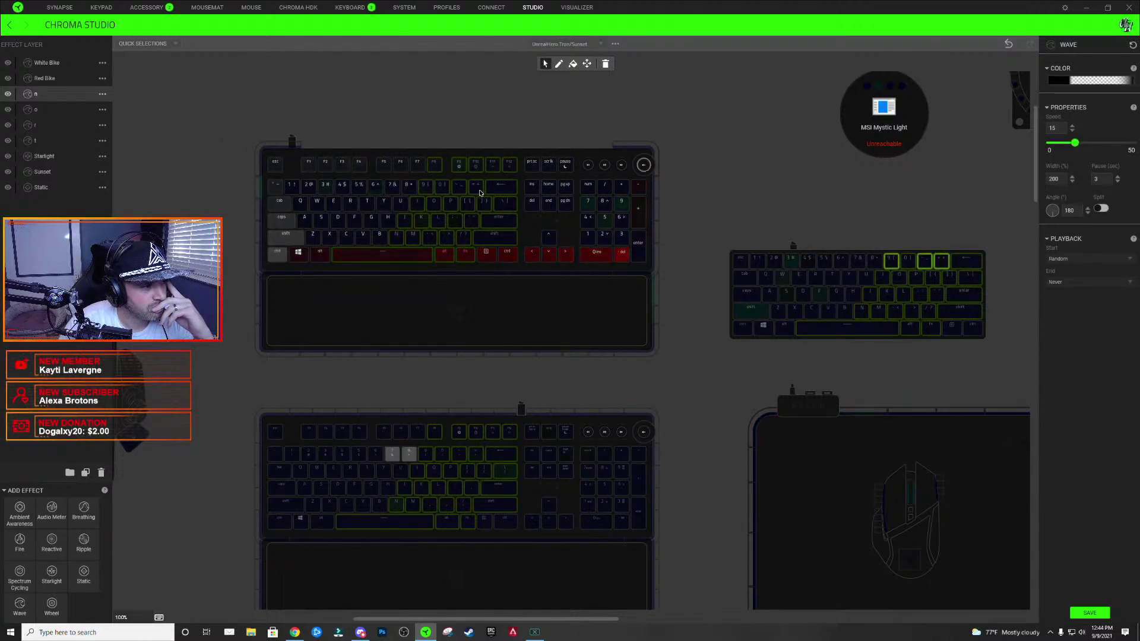
left_click(393, 122)
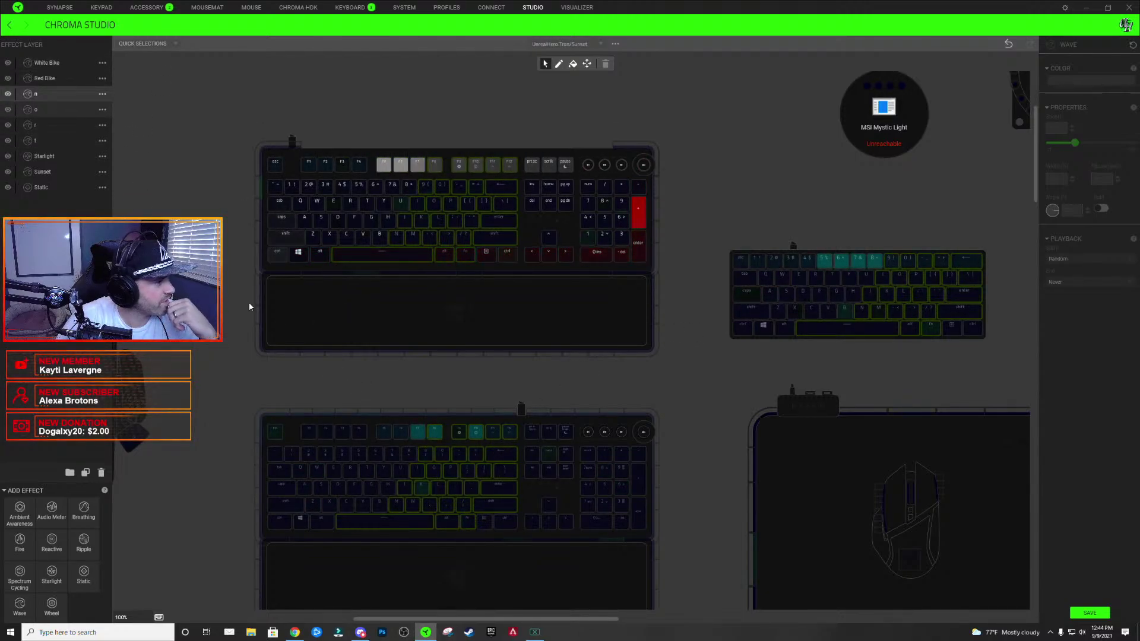
left_click(47, 110)
left_click(417, 471)
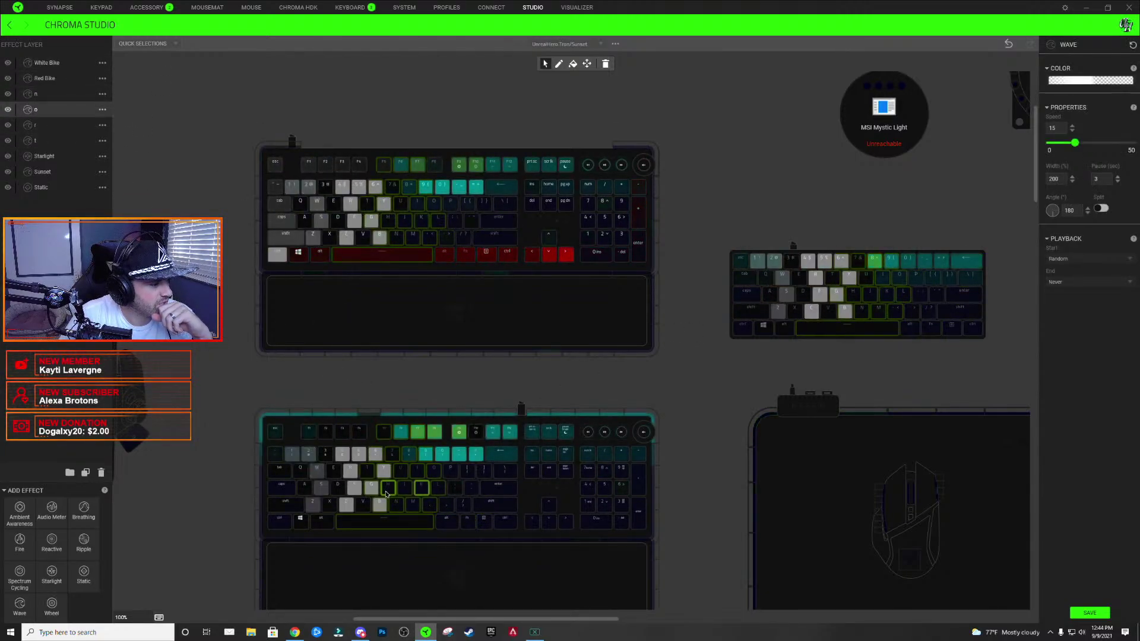
left_click(393, 455)
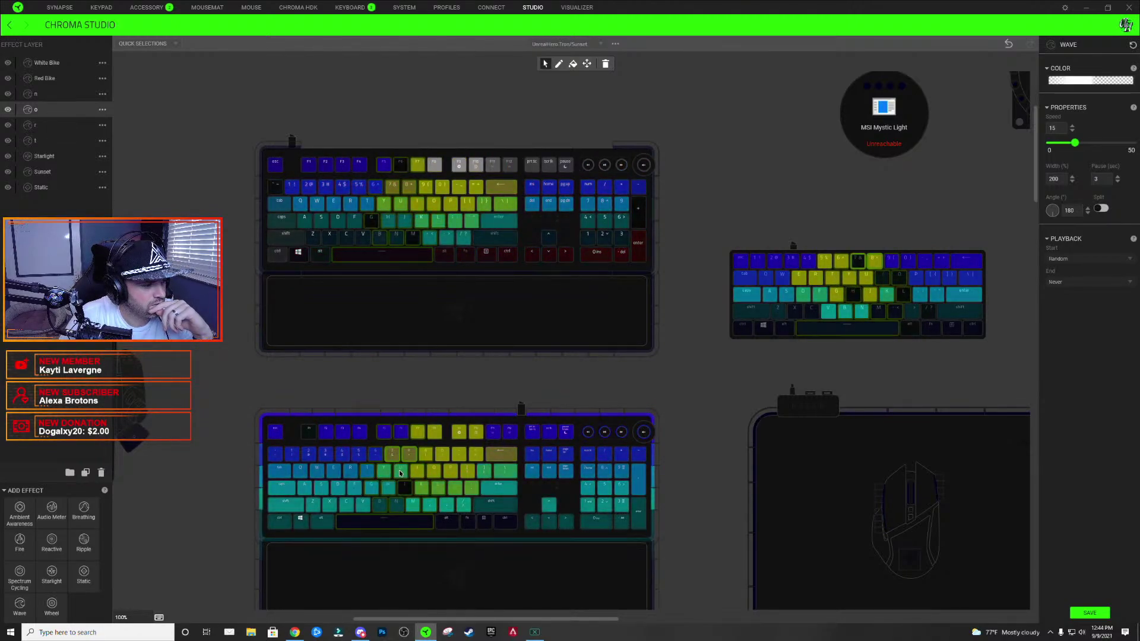
left_click(383, 471)
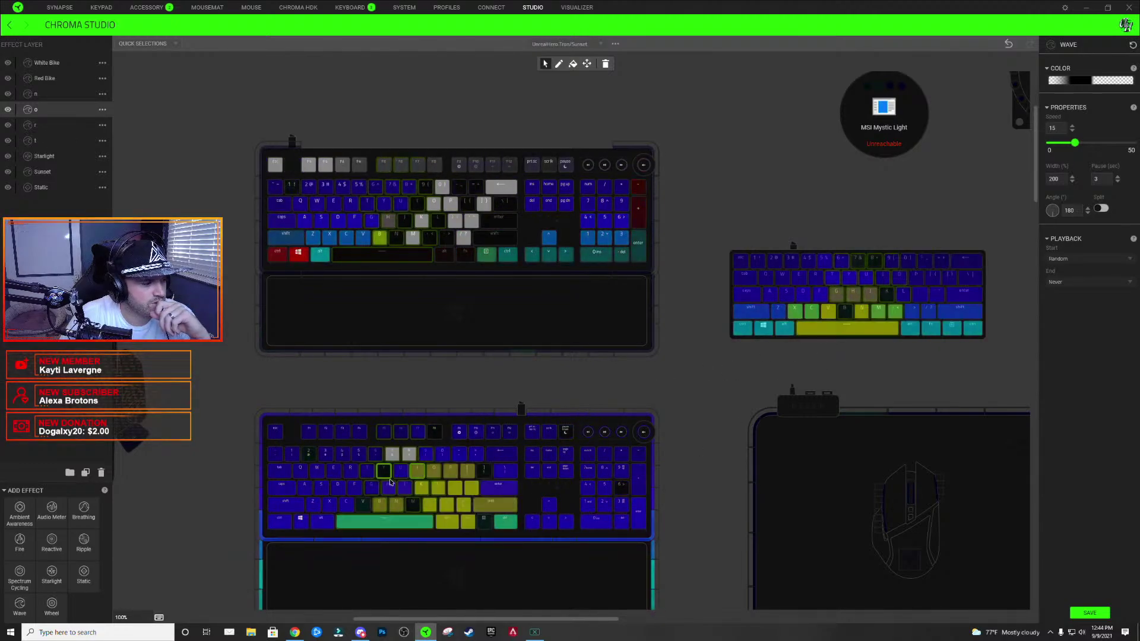
left_click(388, 489)
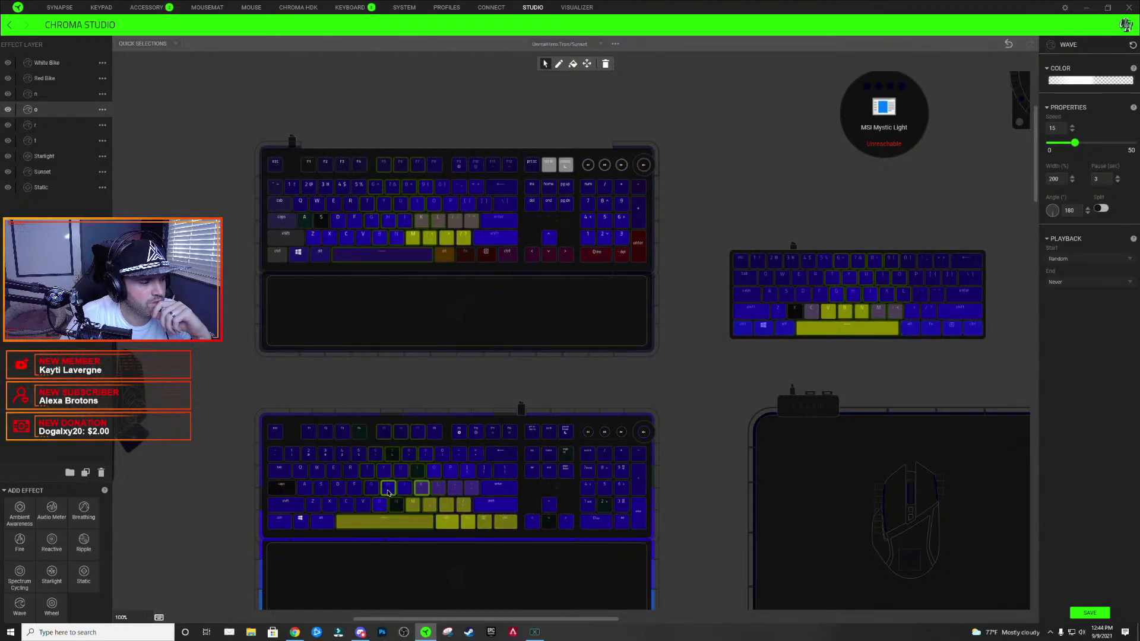
- Fine-tune the transparent stops in the o layer's Wave gradients for the Y, I, 7 and 8 keys on the lower full-size keyboard
left_click(378, 474)
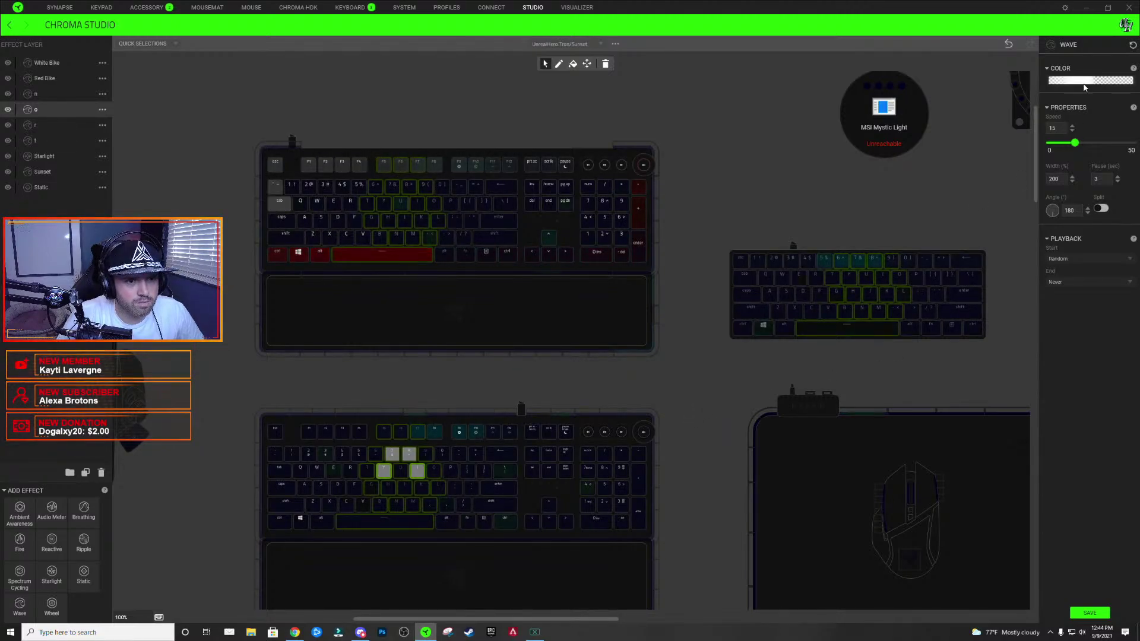
left_click(1084, 81)
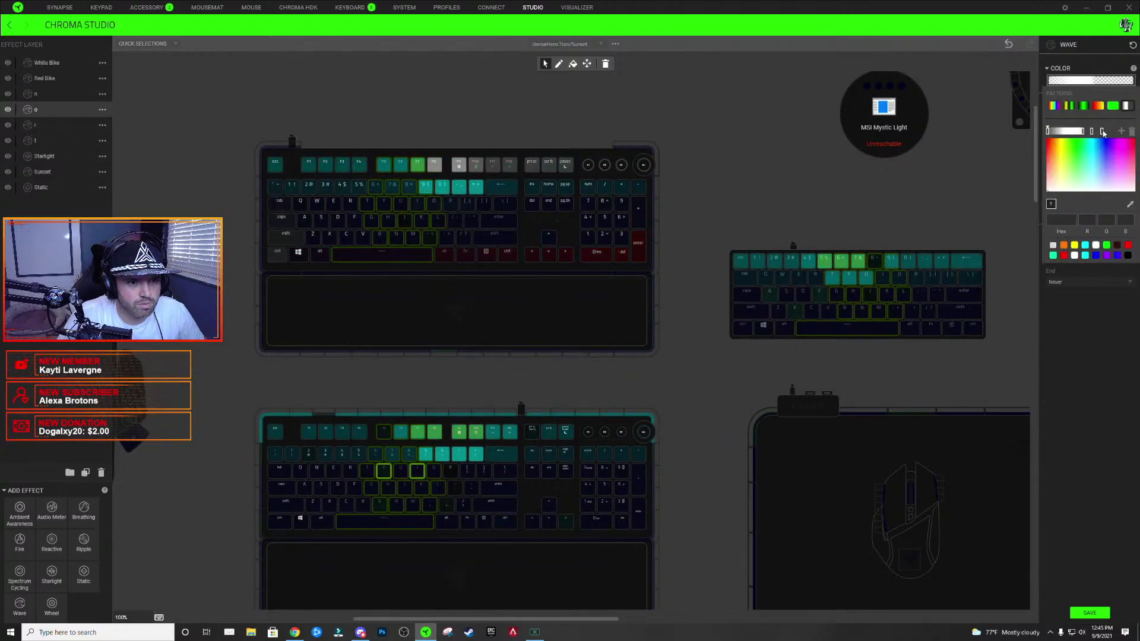
left_click(400, 458)
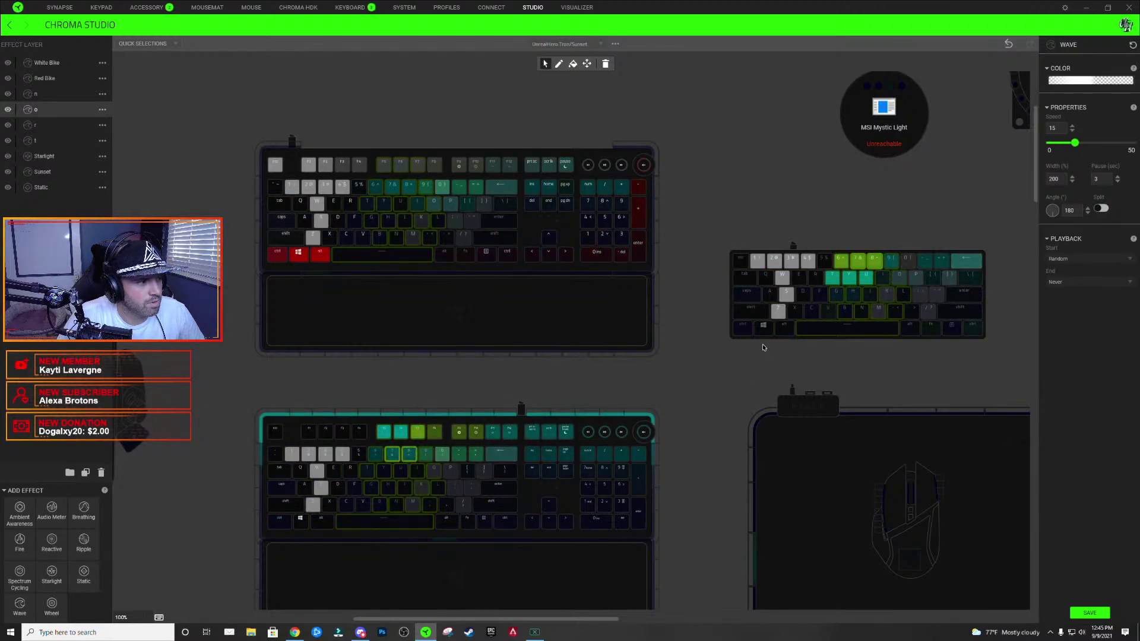
left_click(1107, 81)
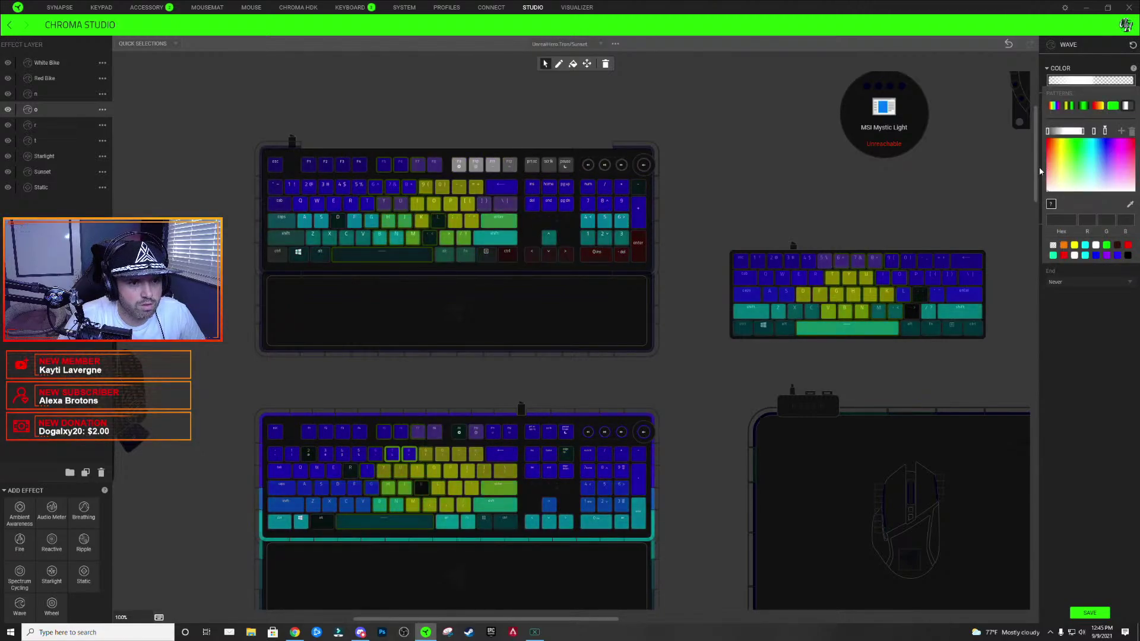
left_click(1039, 171)
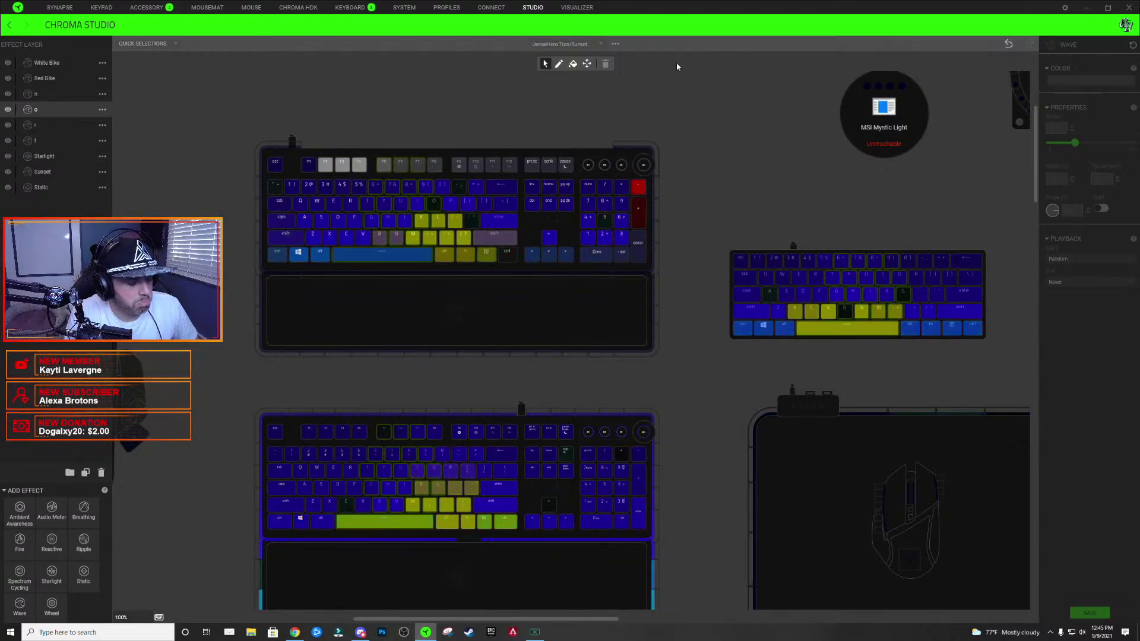
- Switch to the Windows Settings About page, review the PC's device specifications, and close the window
right_click(10, 631)
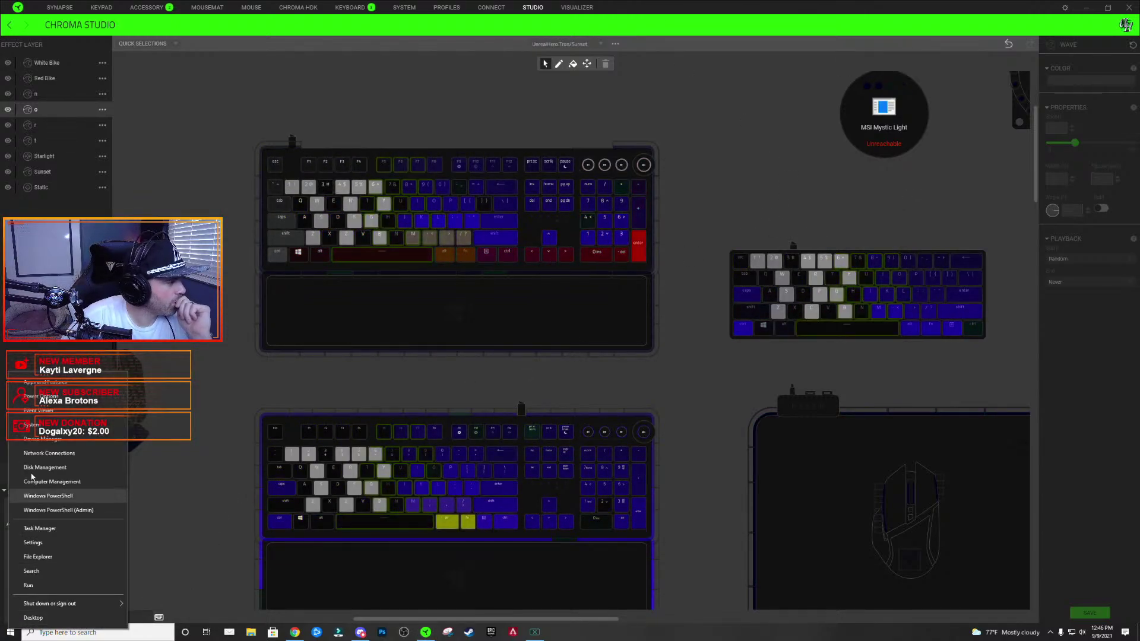
left_click(48, 425)
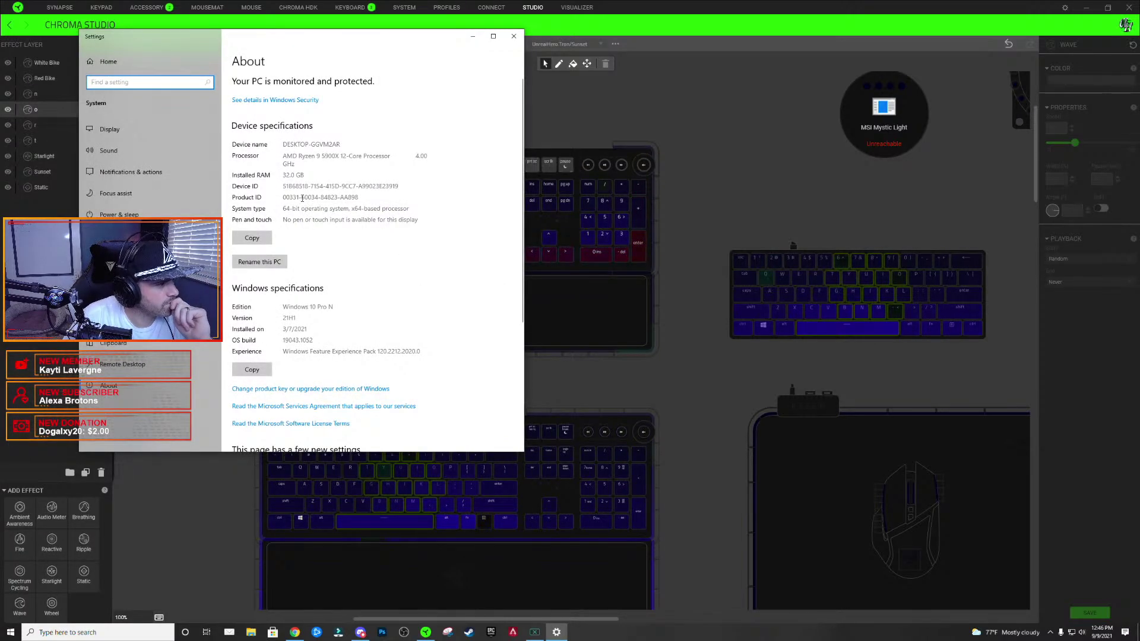
left_click(440, 203)
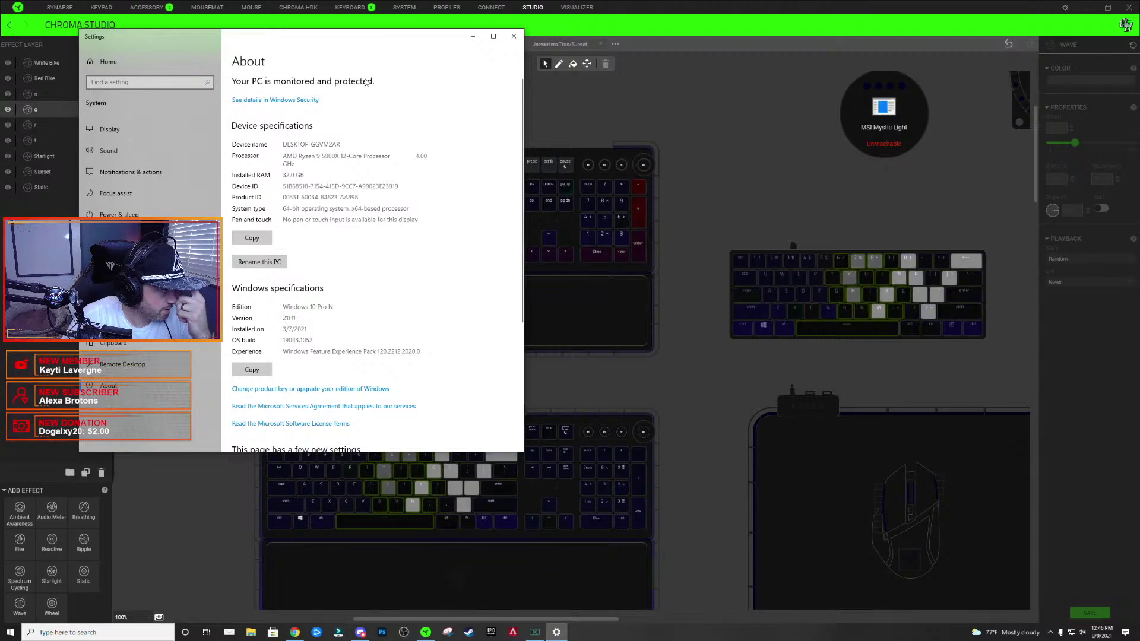
left_click(513, 37)
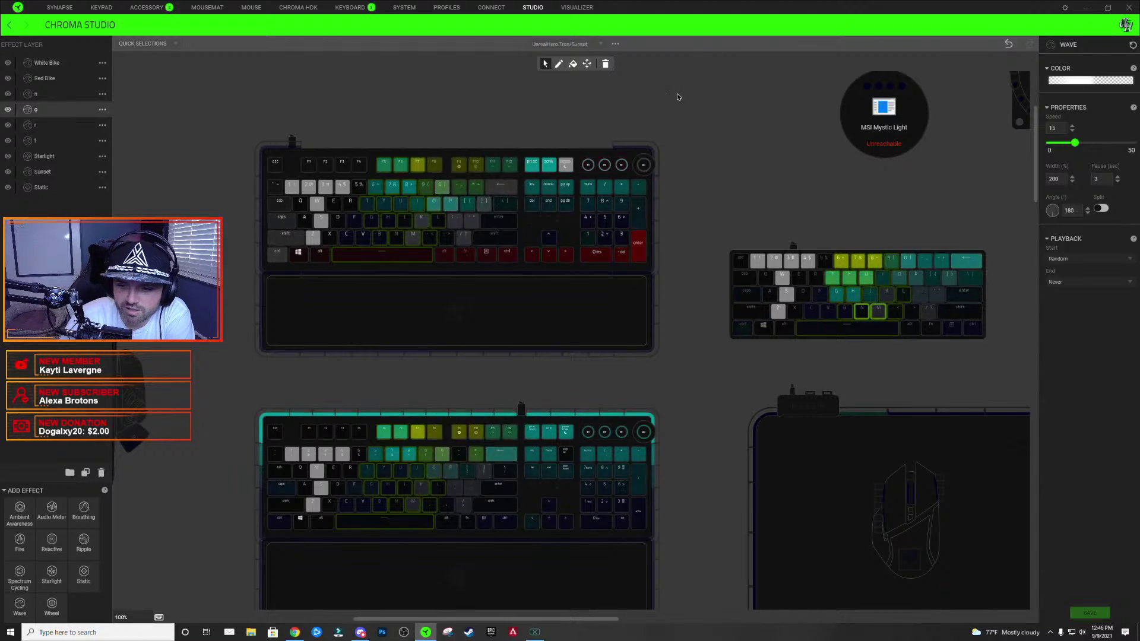
left_click(534, 207)
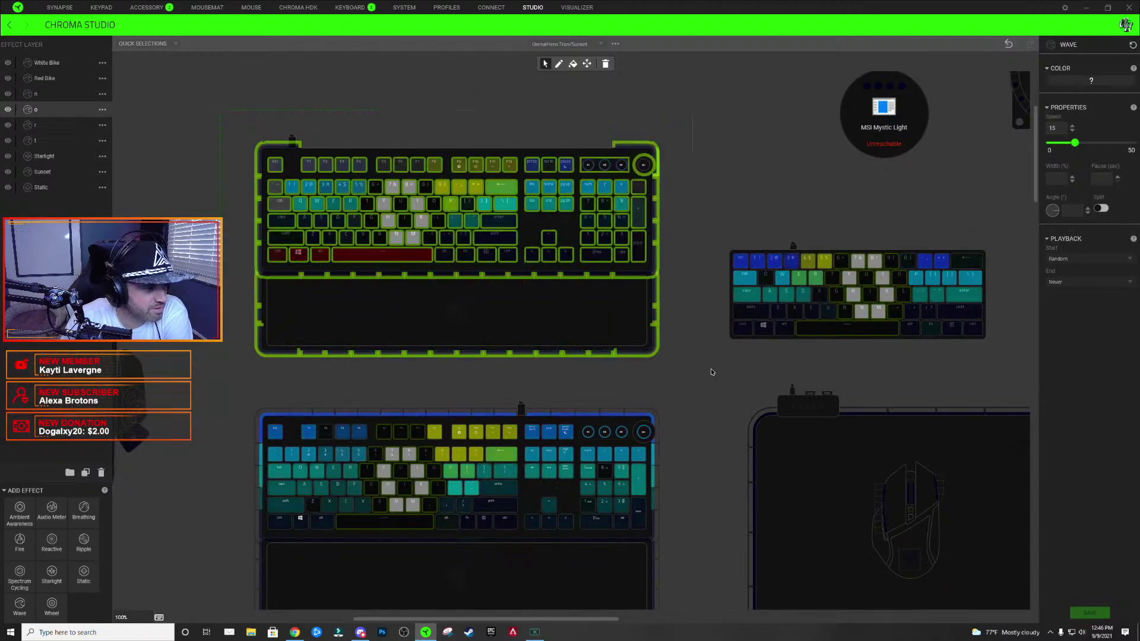
left_click(696, 383)
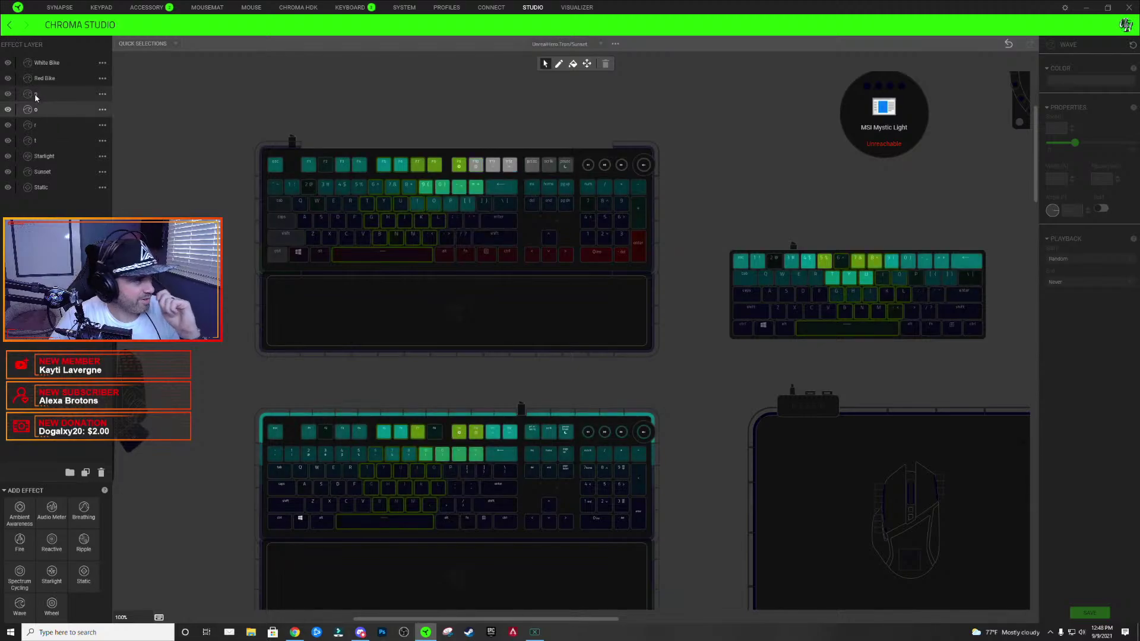
- In the Red Bike layer, give the lower full-size keyboard's bottom row a transparent-to-red Wave gradient with a red stop of FF0001
left_click(51, 82)
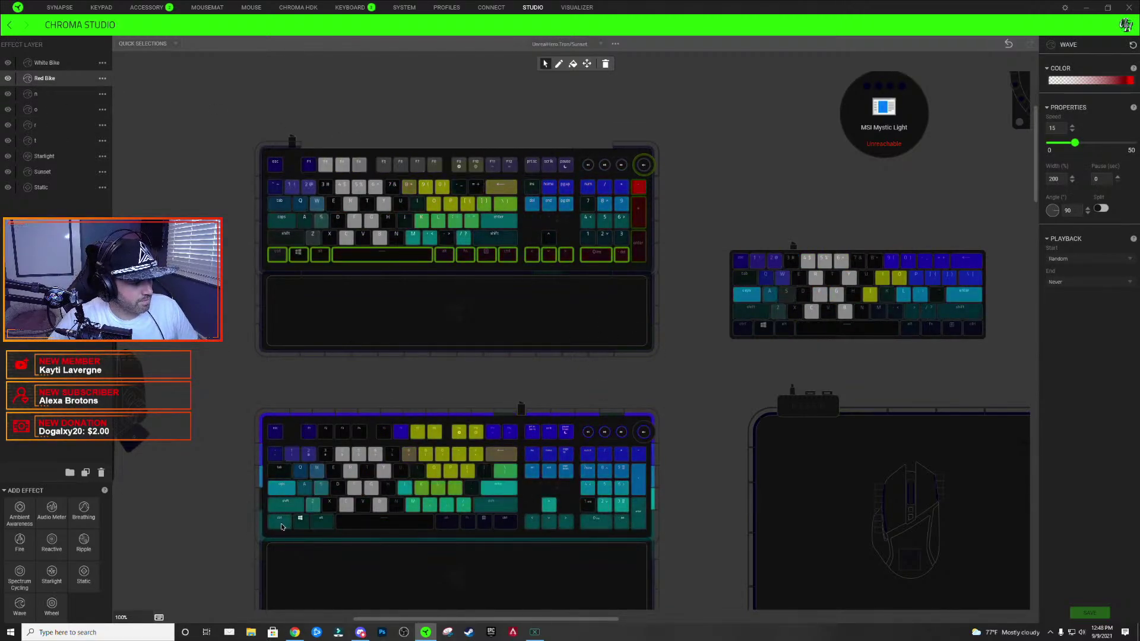
left_click_drag(280, 526, 607, 519)
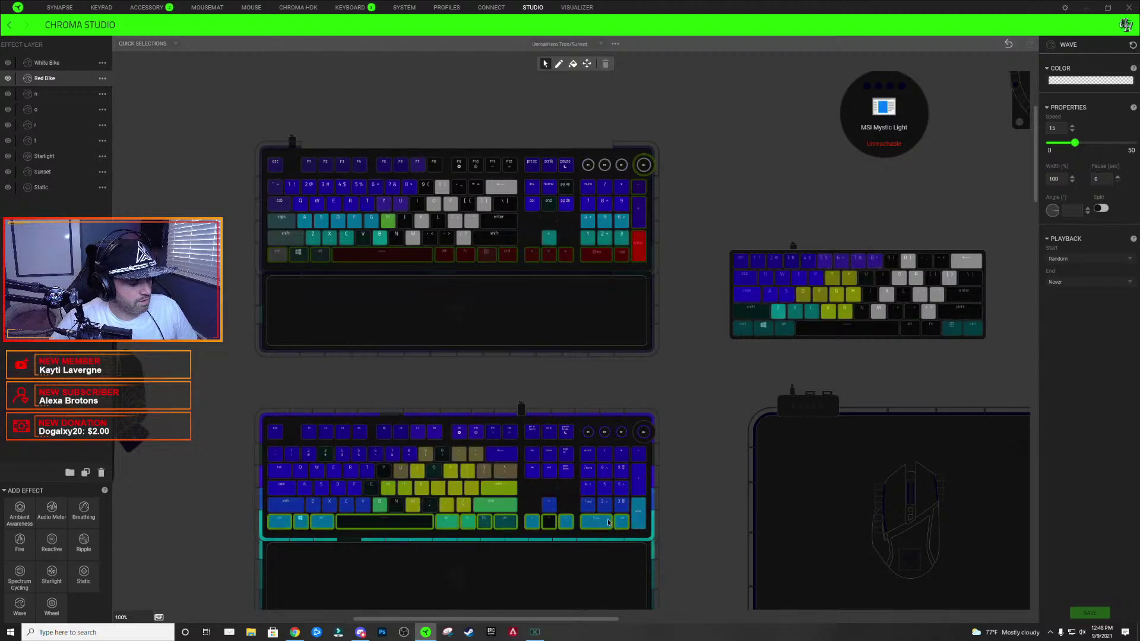
left_click(1107, 81)
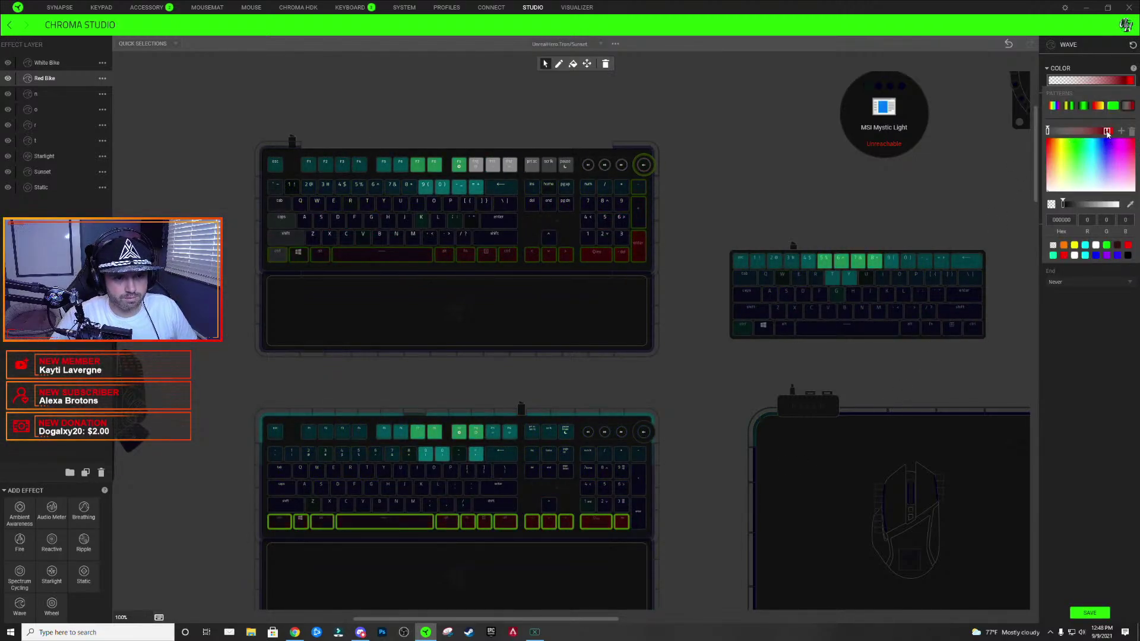
left_click(1127, 245)
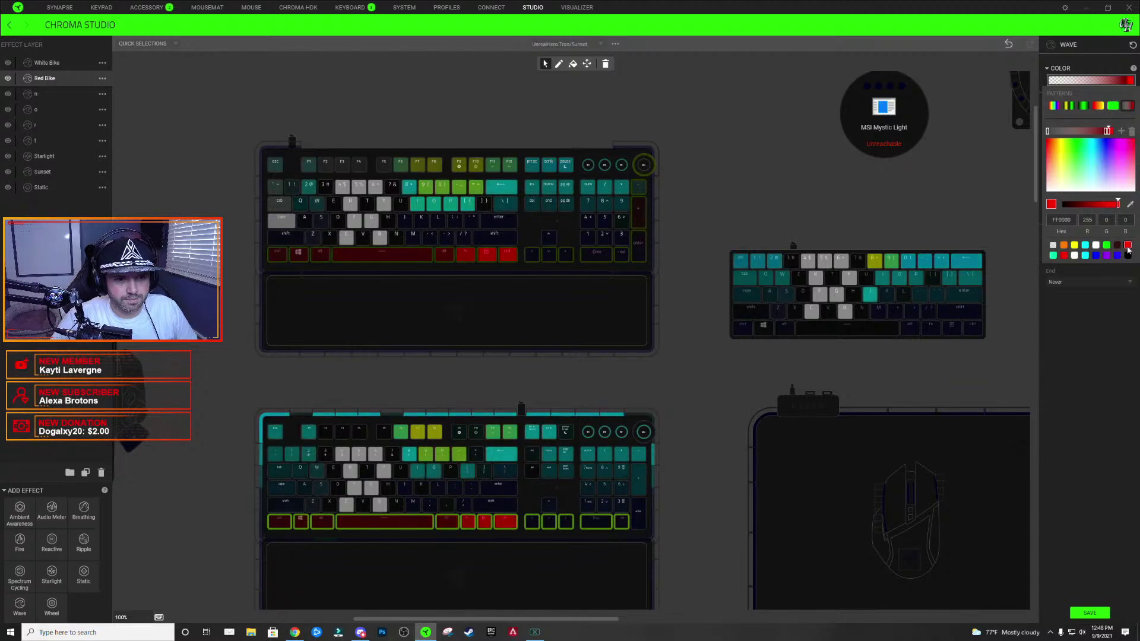
left_click(1072, 219)
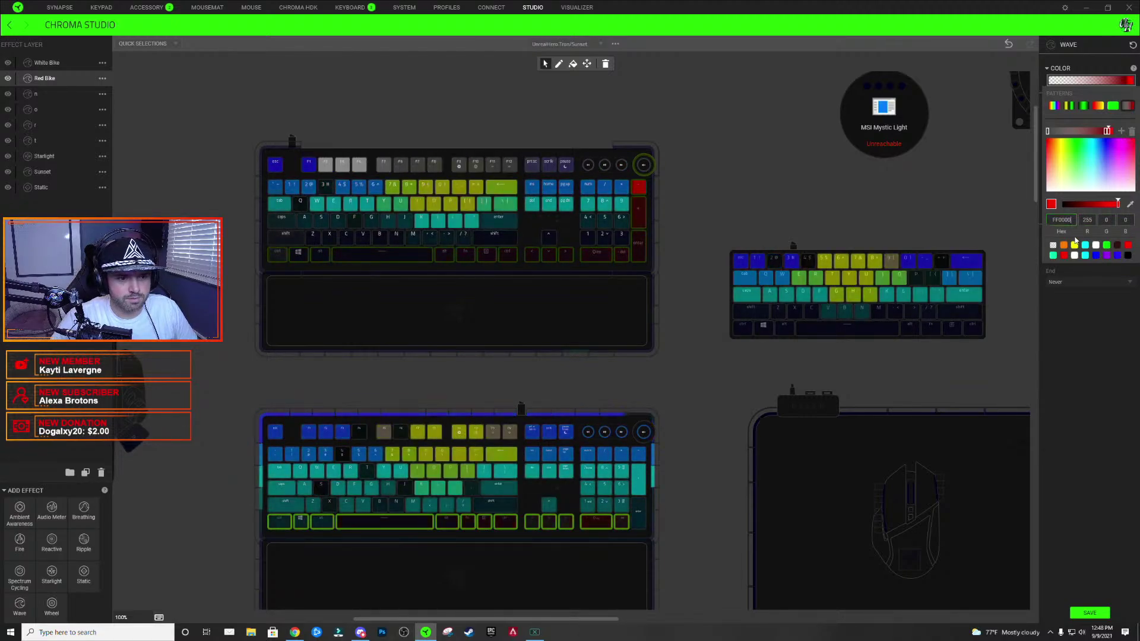
key("BackSpace")
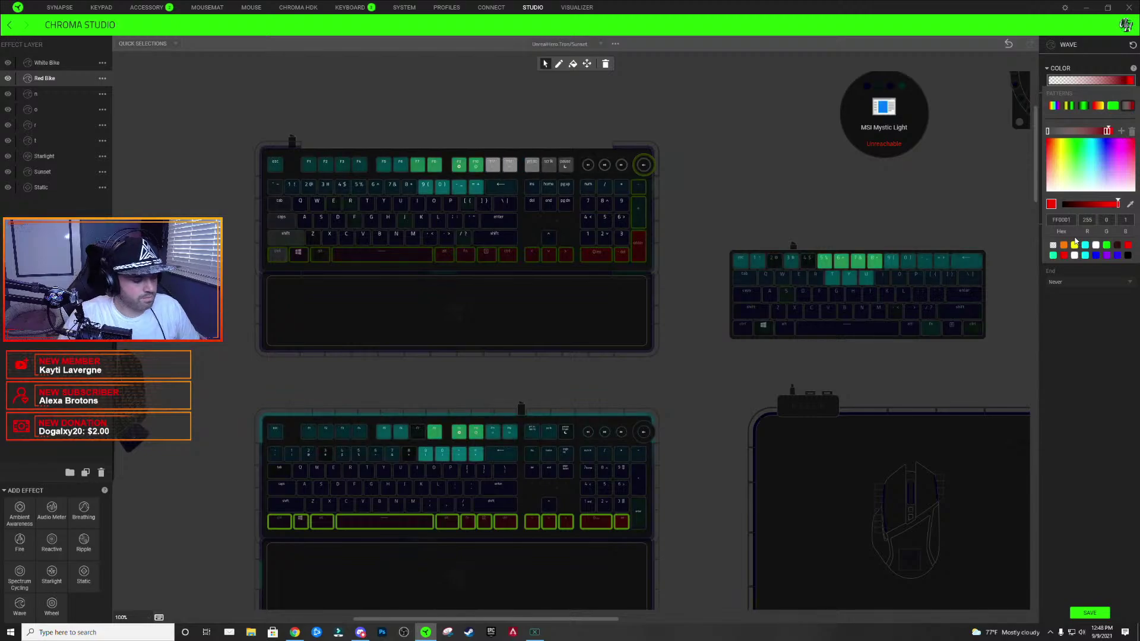
type("1")
left_click(897, 387)
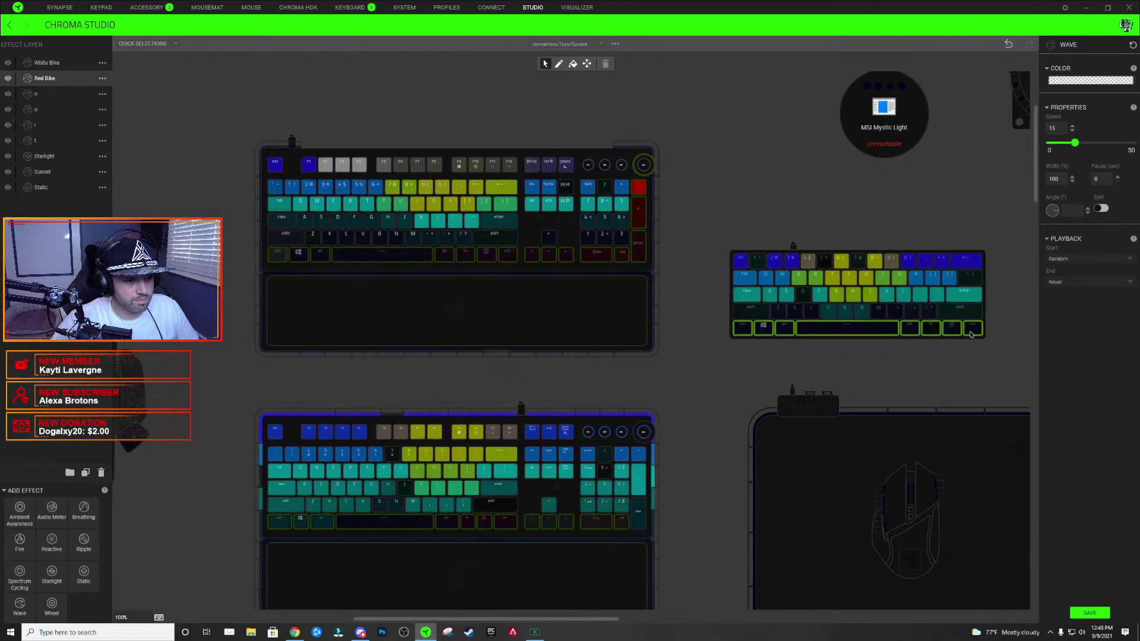
- Give the compact keyboard's bottom row a transparent-to-red Wave gradient with red stop FF0002, width 200% and angle 90°
left_click(1113, 84)
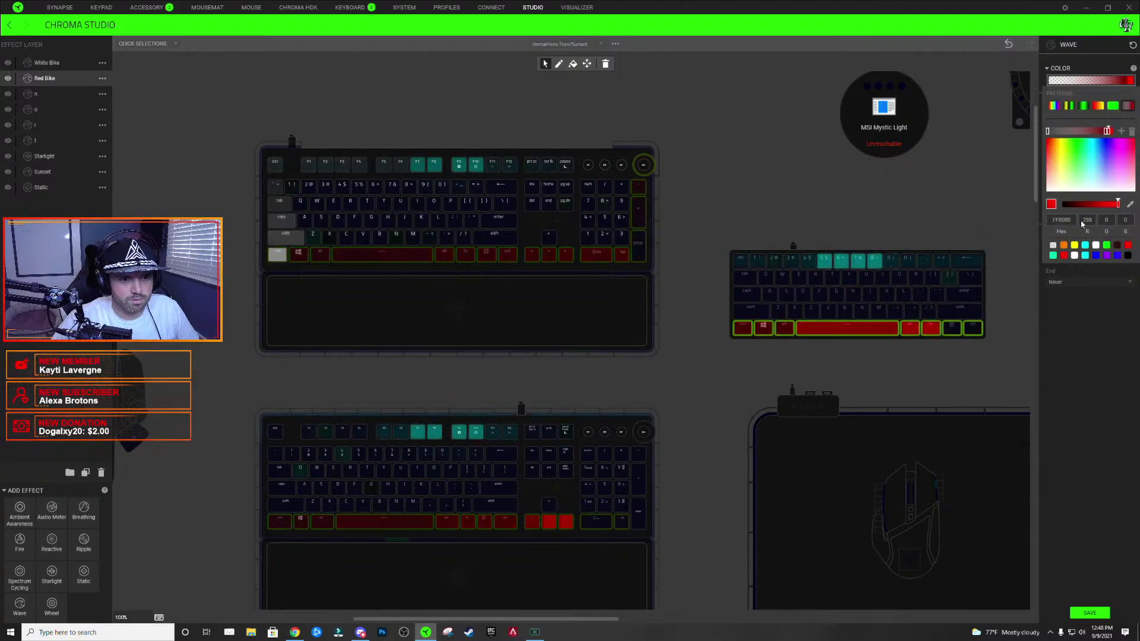
type("2")
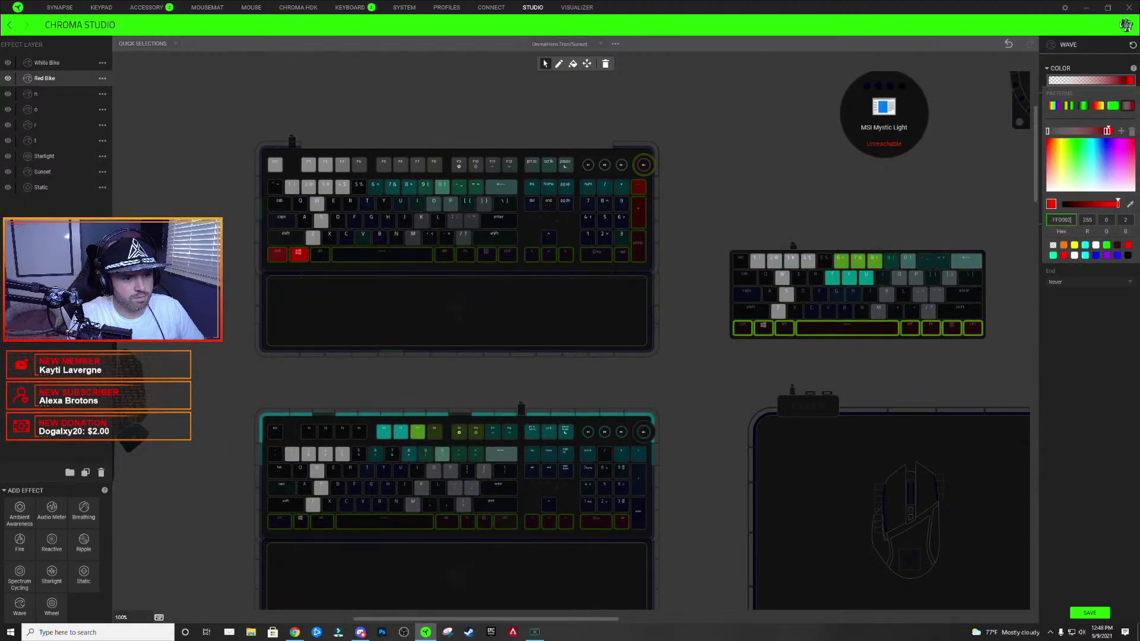
left_click(932, 236)
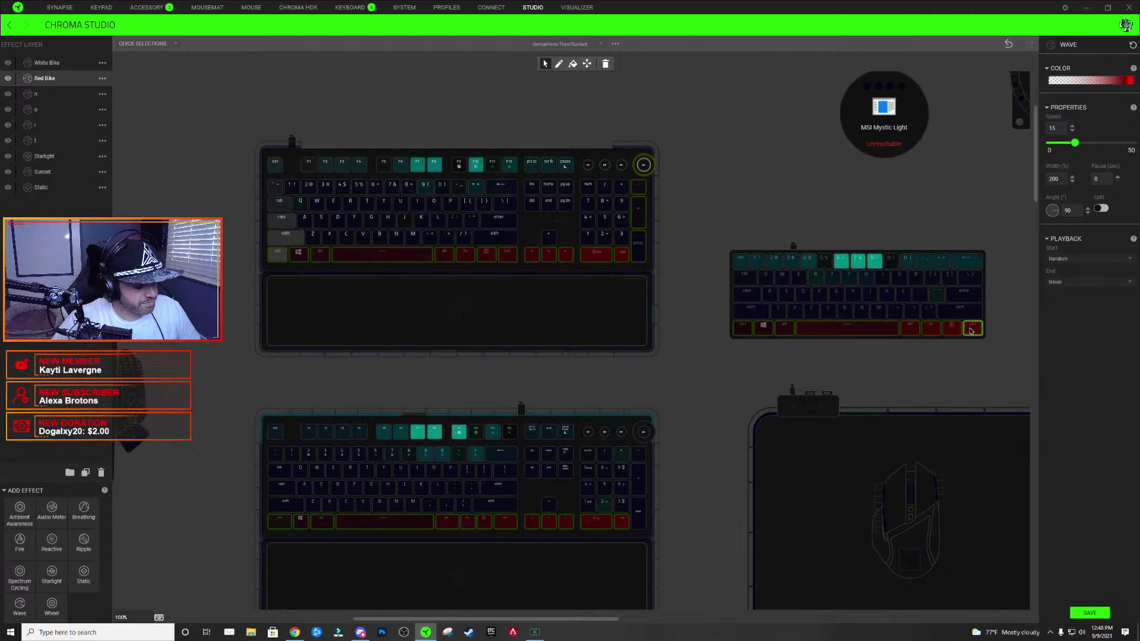
- Extend the Red Bike Wave to the compact keyboard's right-edge keys and the lower full-size keyboard's outer numpad keys and knob
left_click_drag(973, 318, 990, 223)
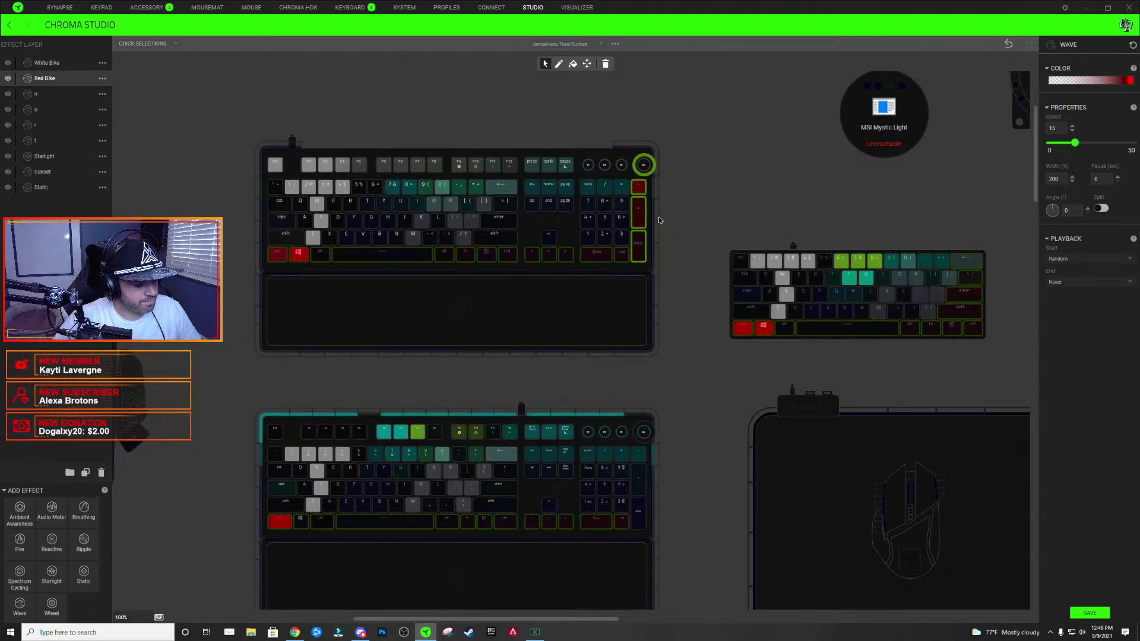
left_click(971, 329, "ctrl")
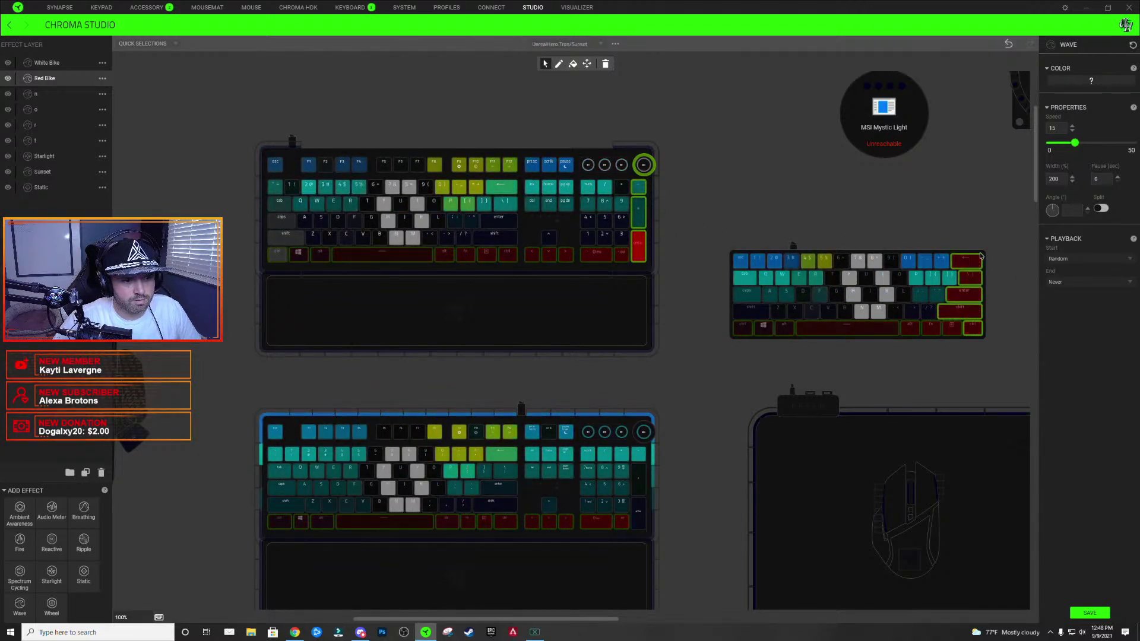
left_click(640, 486, "ctrl")
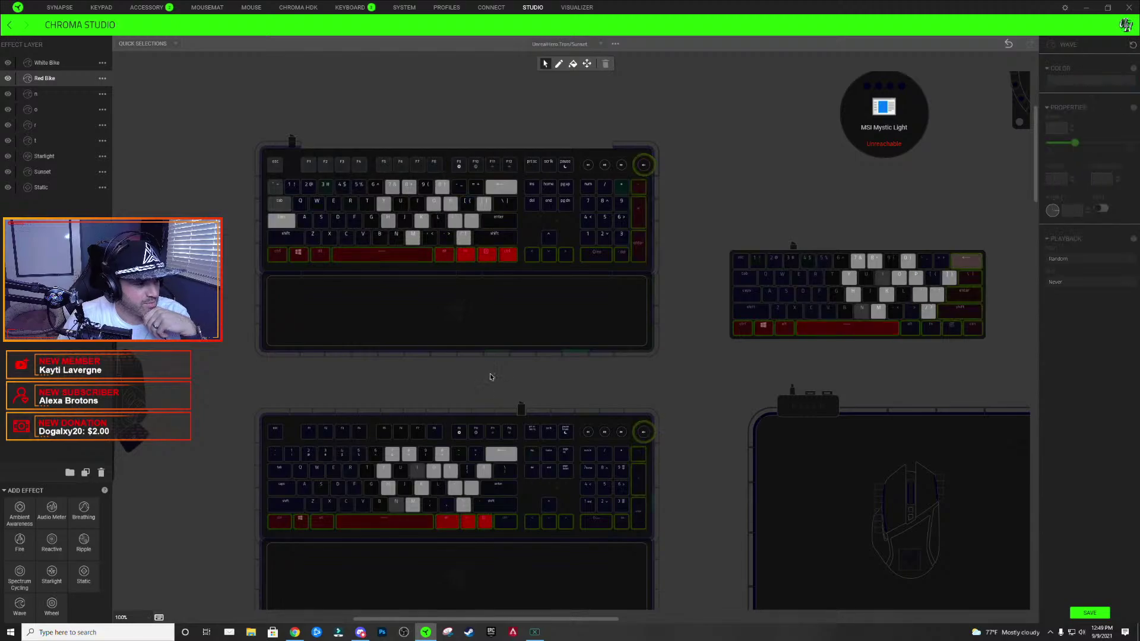
- Switch to Discord, look through the live channel's announcements and shared ChromaEffects files, and minimize the window
left_click(365, 546)
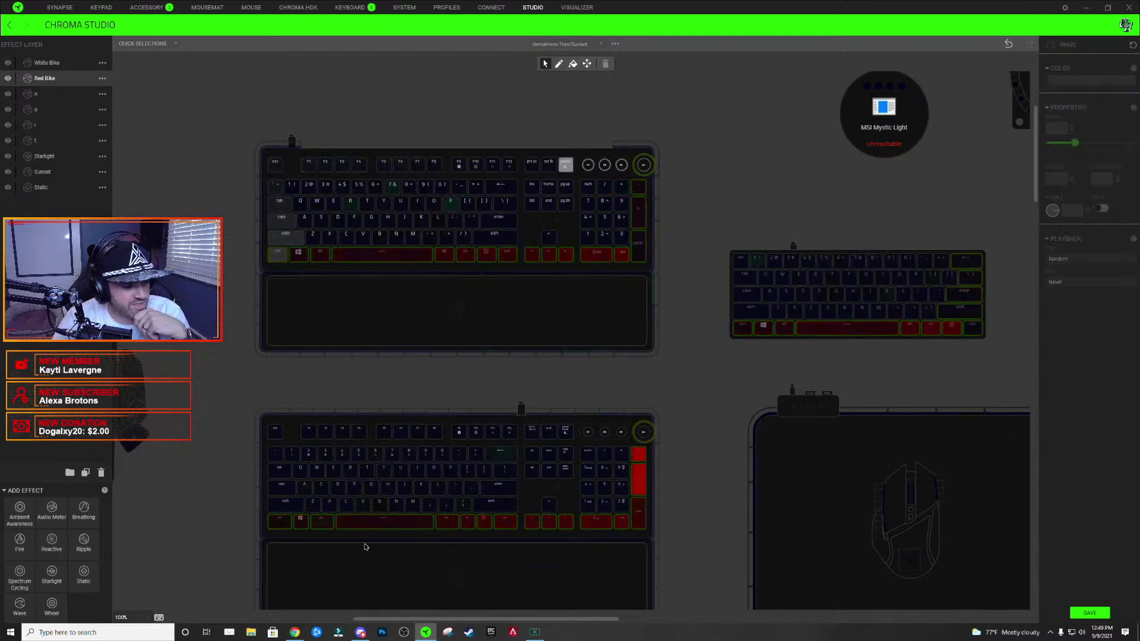
left_click(360, 631)
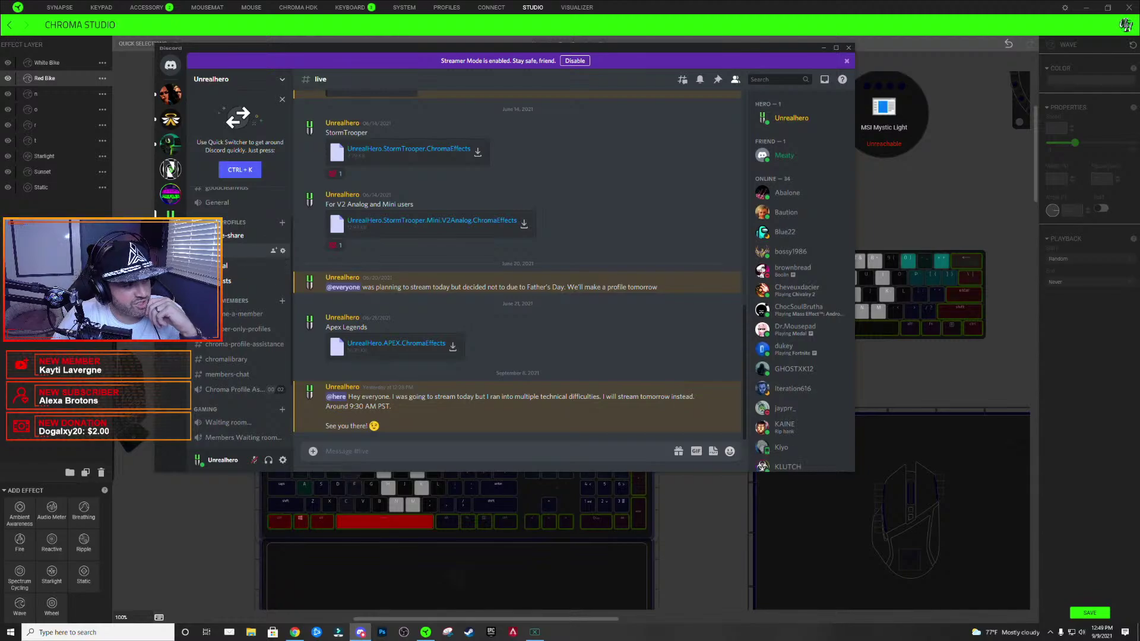
scroll(526, 312, "up", 5)
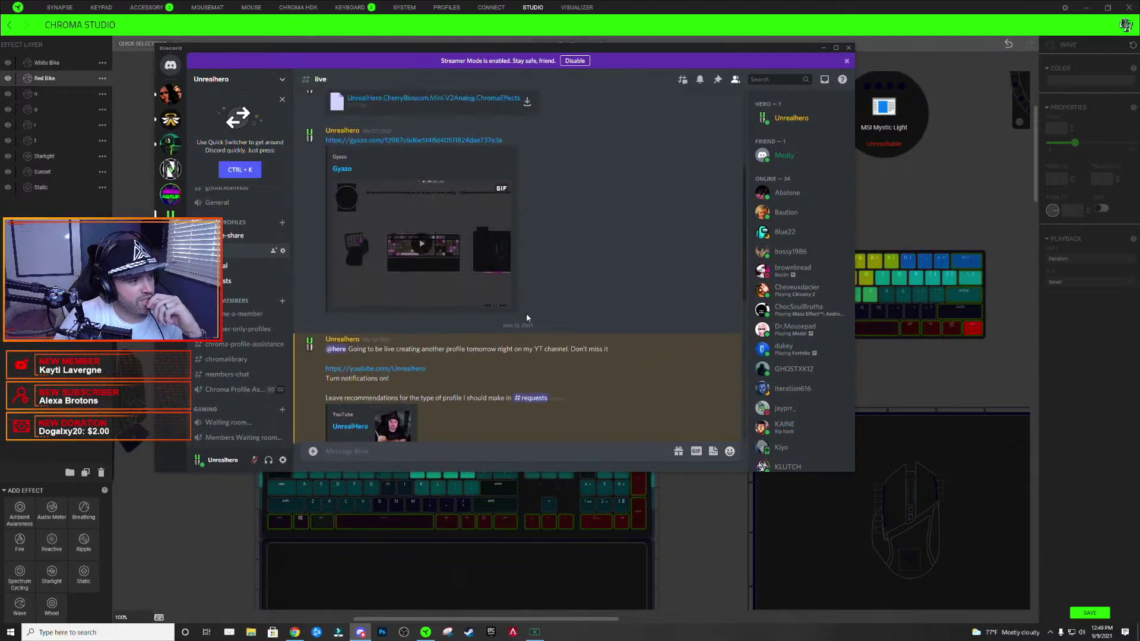
scroll(531, 313, "down", 5)
scroll(534, 320, "up", 2)
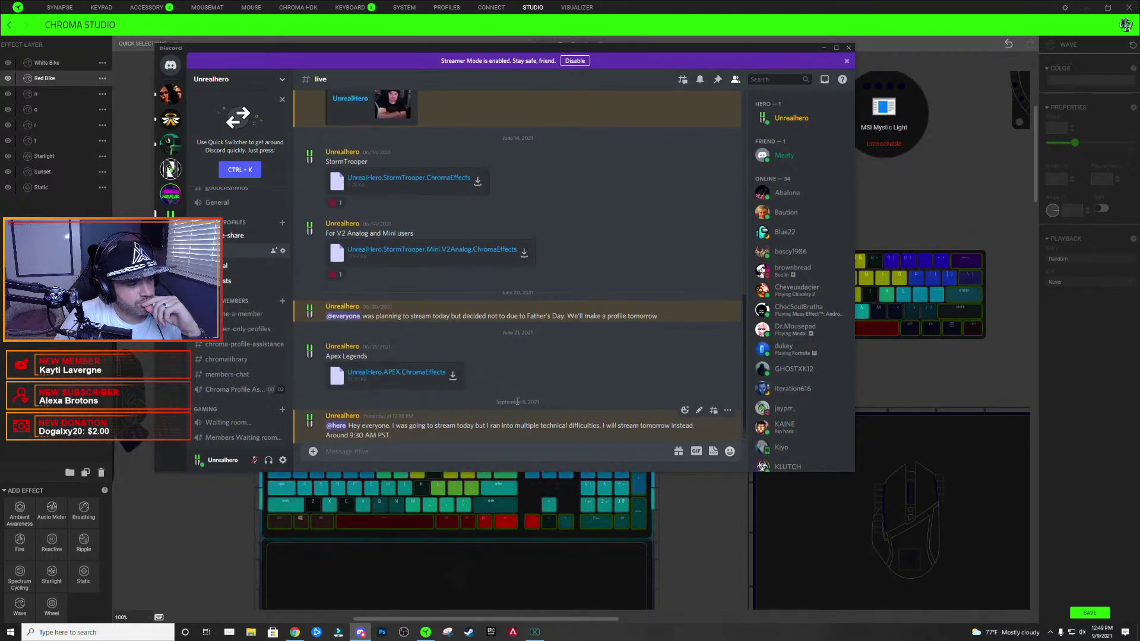
scroll(473, 344, "up", 2)
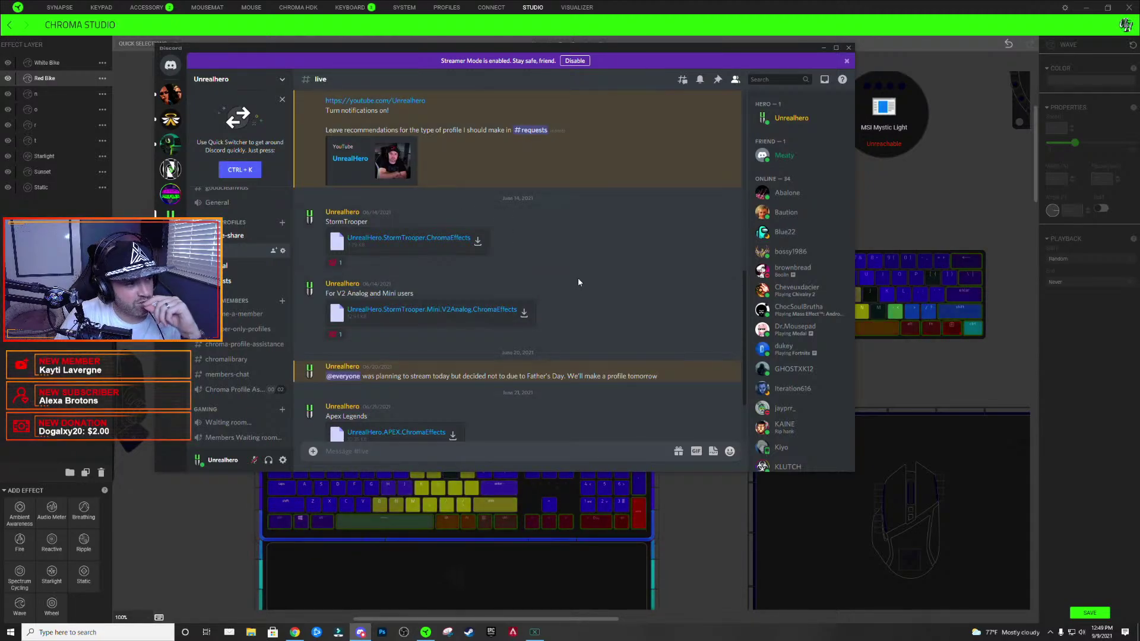
scroll(578, 277, "up", 5)
scroll(579, 279, "up", 3)
scroll(456, 242, "down", 15)
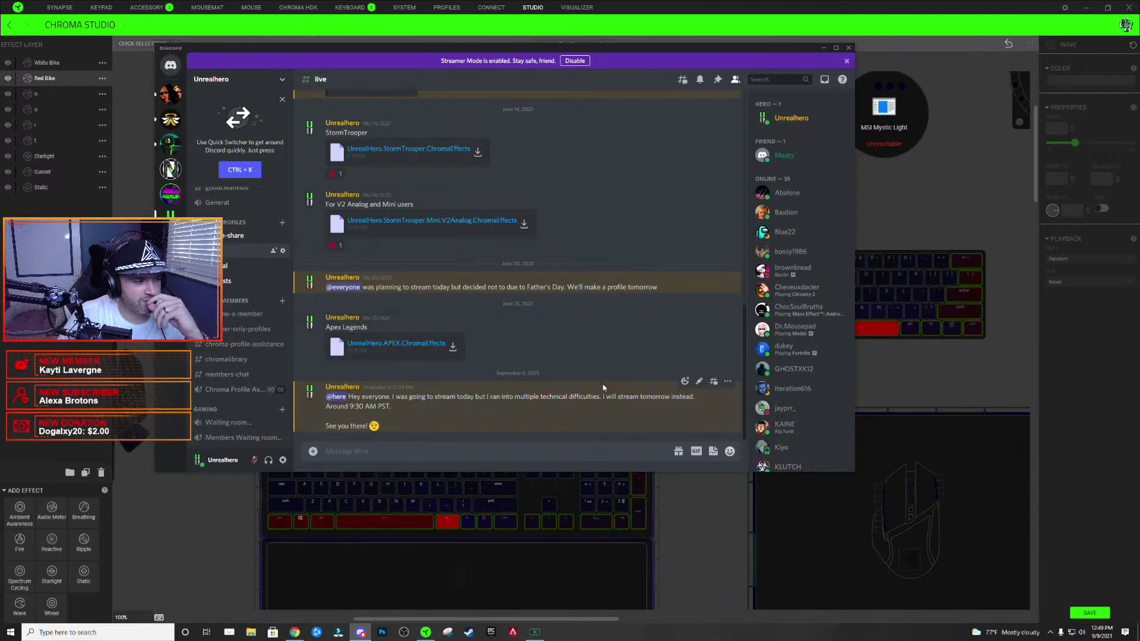
left_click(825, 50)
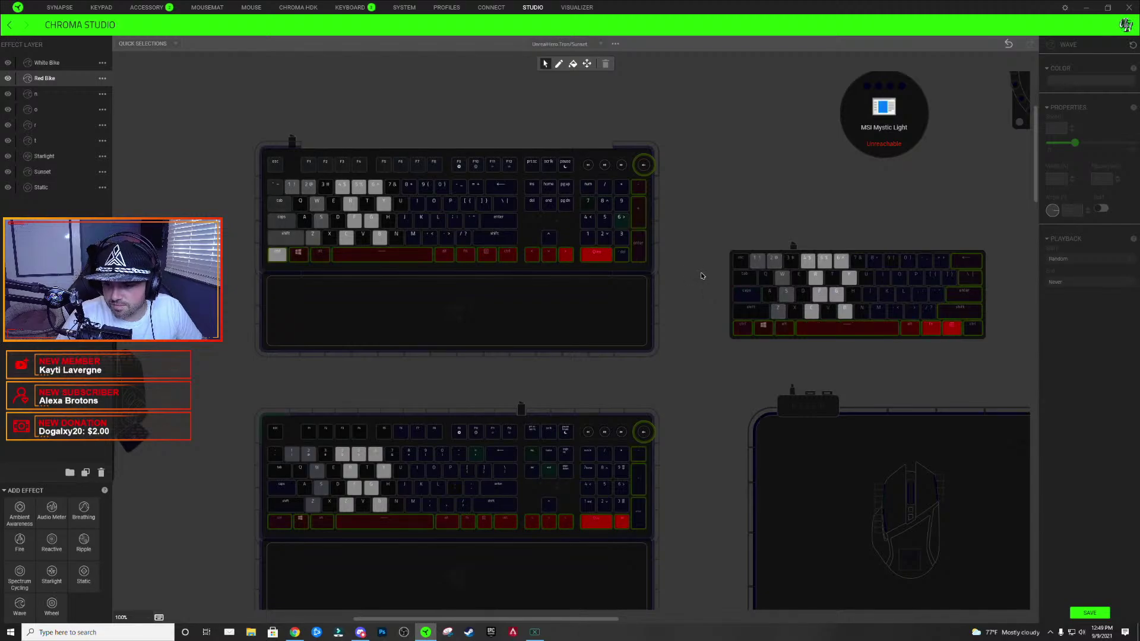
- Open the GoXLR software, review the input and output routing table, and minimize the window
scroll(703, 274, "down", 1)
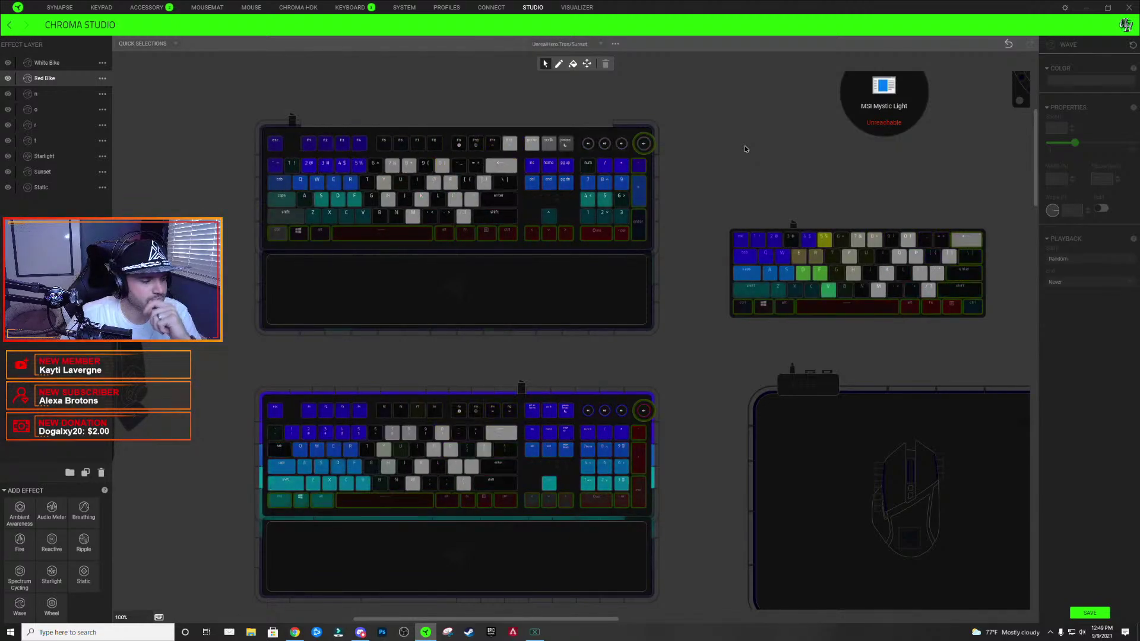
left_click(534, 631)
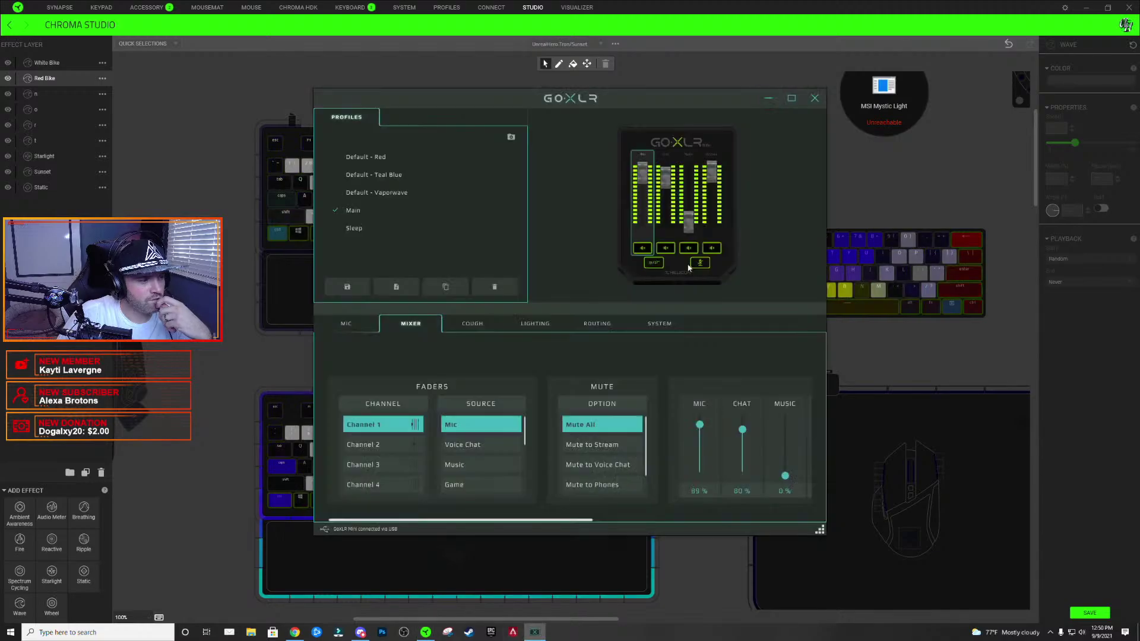
left_click(596, 324)
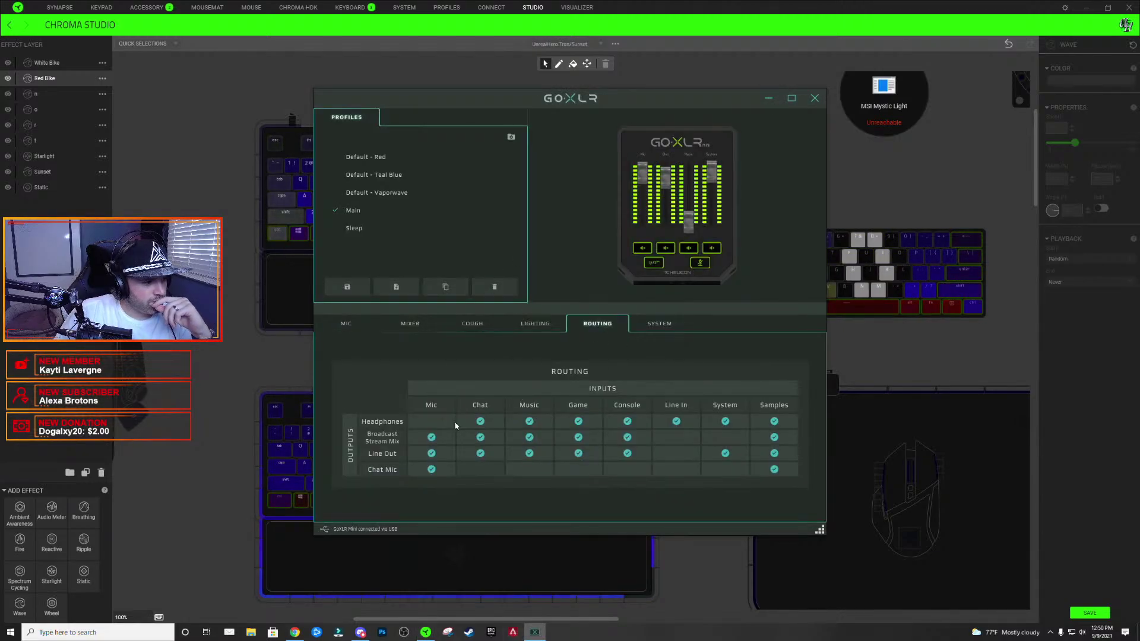
left_click(795, 76)
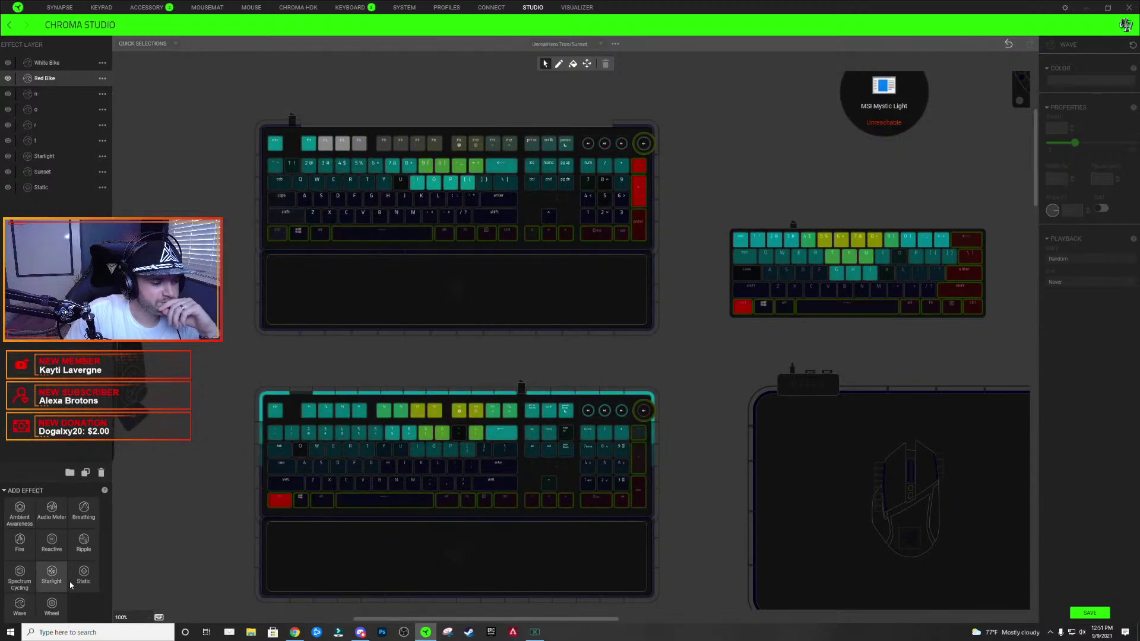
left_click(535, 632)
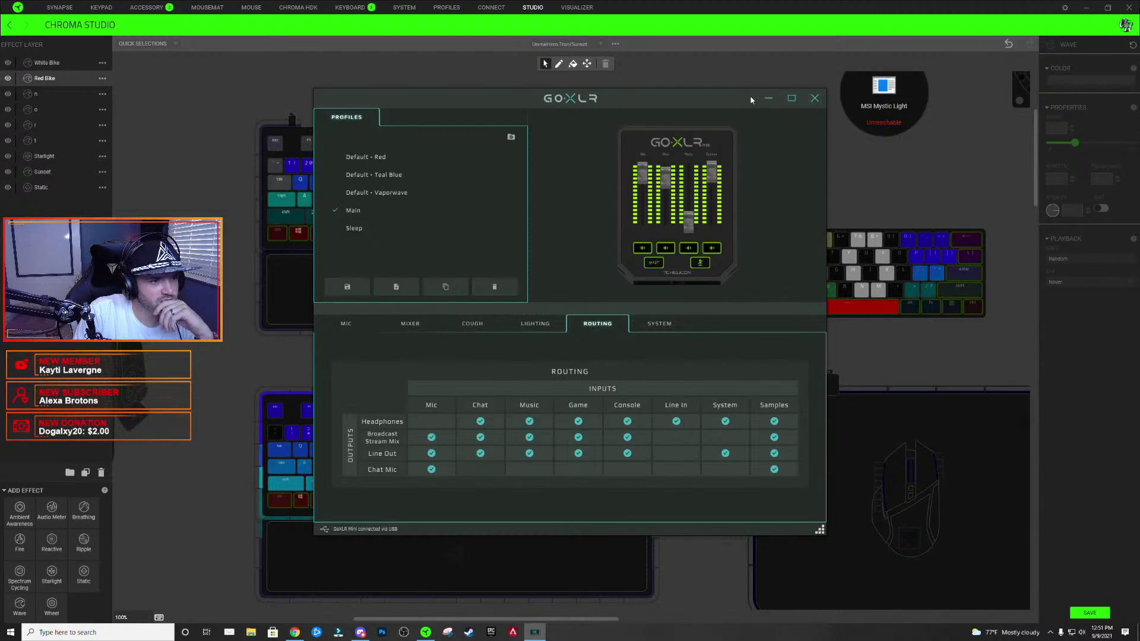
left_click(768, 98)
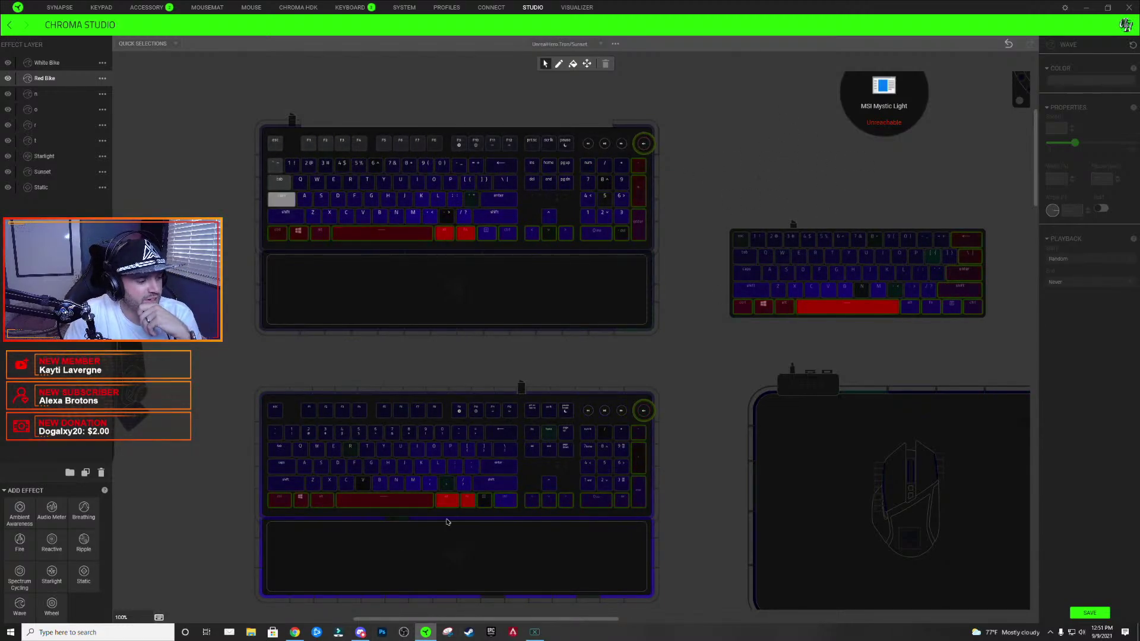
- Switch to Chrome, open unrealhero.com in a new tab, and browse the home page's profile posts
left_click(295, 632)
left_click(120, 7)
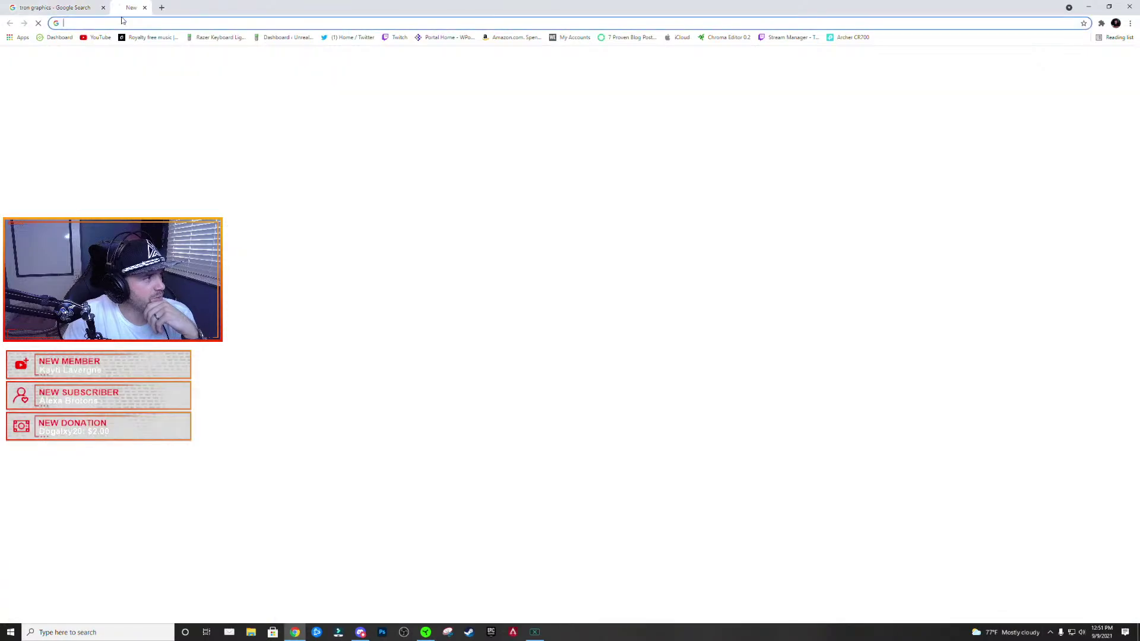
left_click(208, 38)
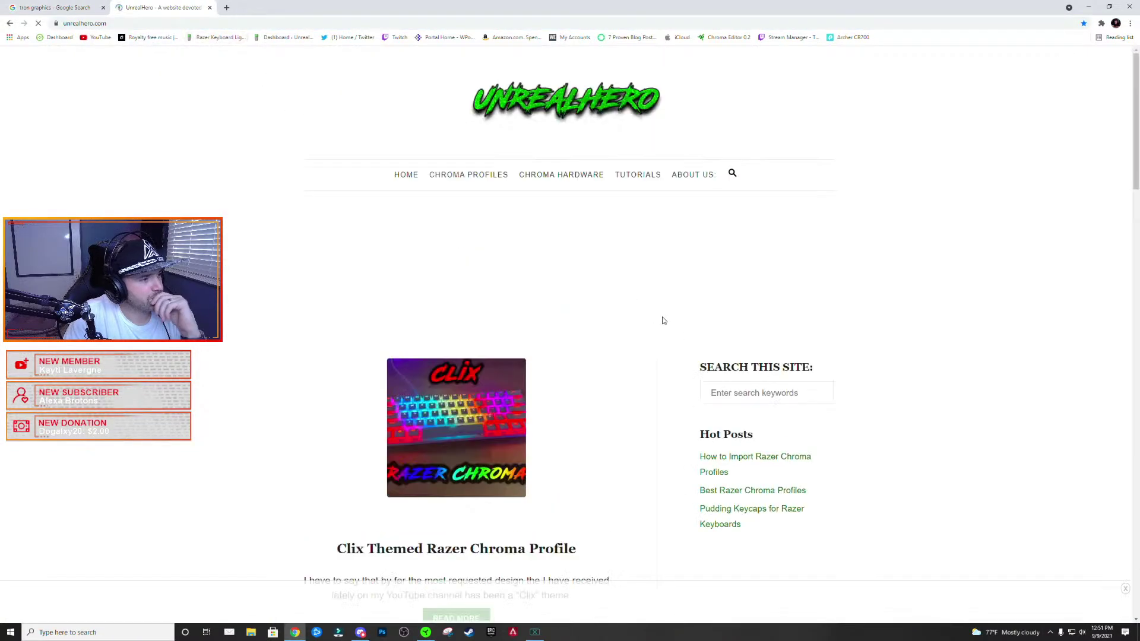
scroll(932, 313, "down", 4)
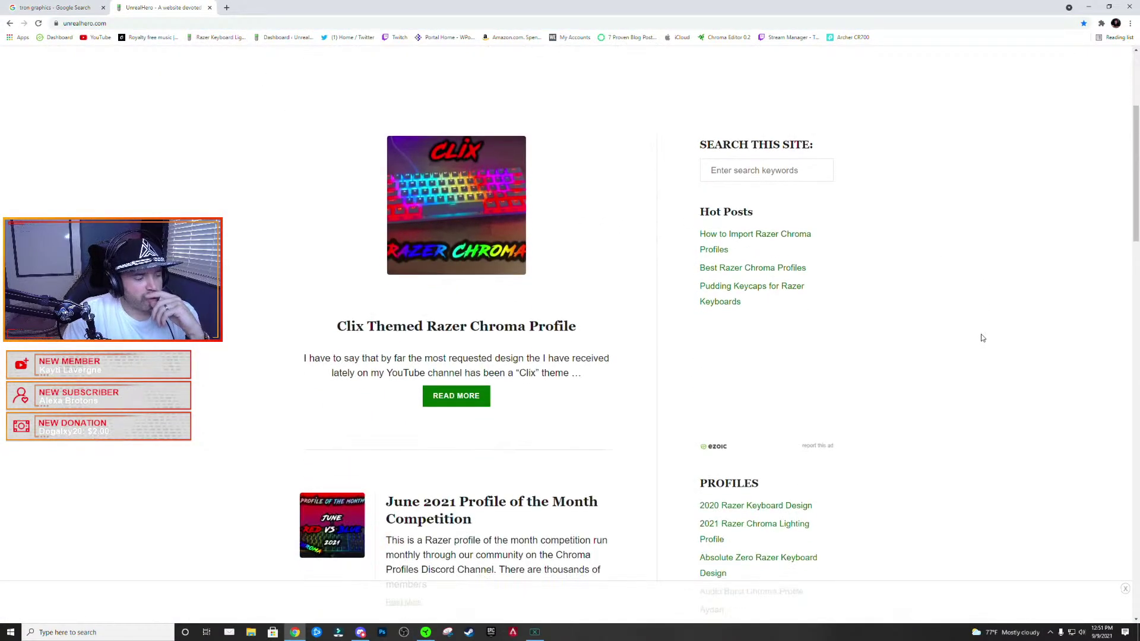
scroll(246, 208, "down", 12)
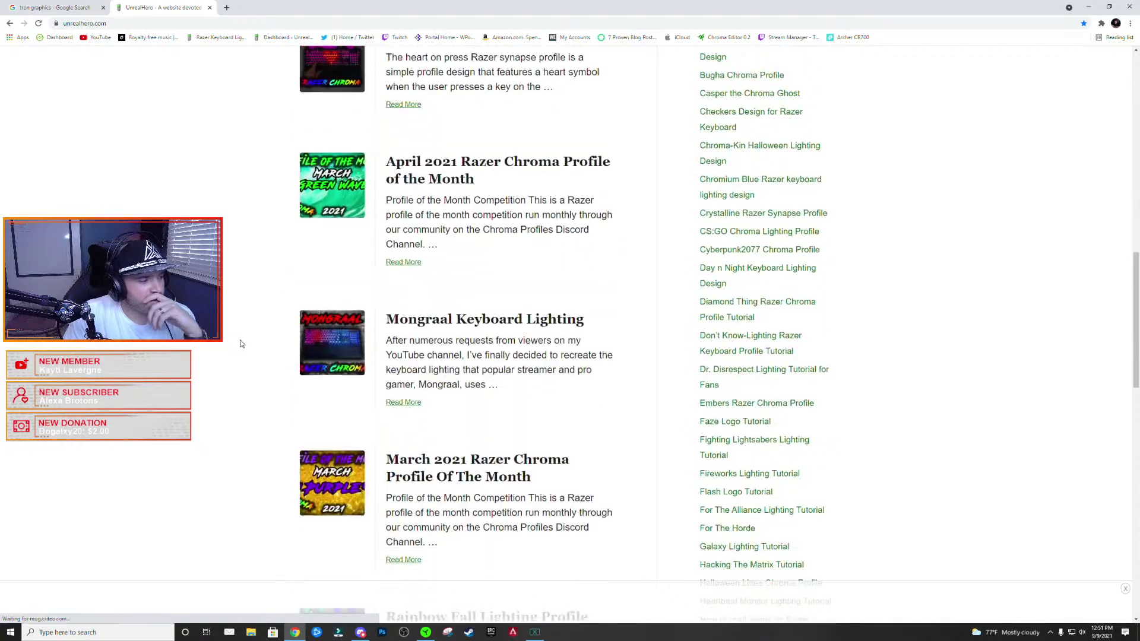
scroll(251, 346, "up", 1)
scroll(251, 347, "up", 12)
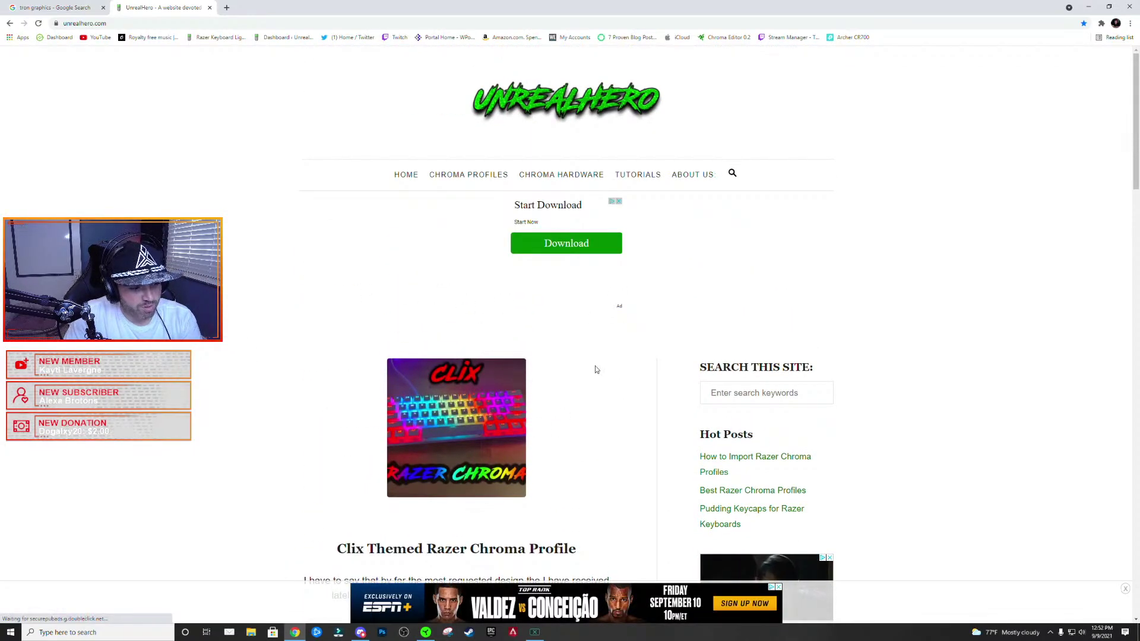
scroll(595, 366, "down", 2)
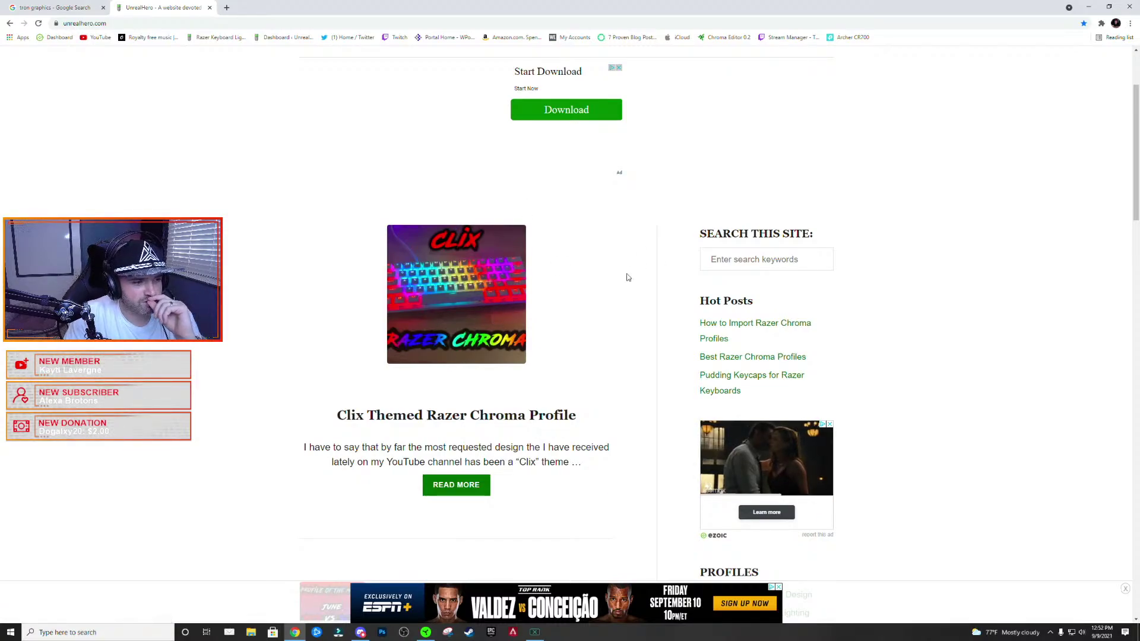
- Search the site for fireworks and open the Fireworks Lighting Tutorial page
left_click(736, 259)
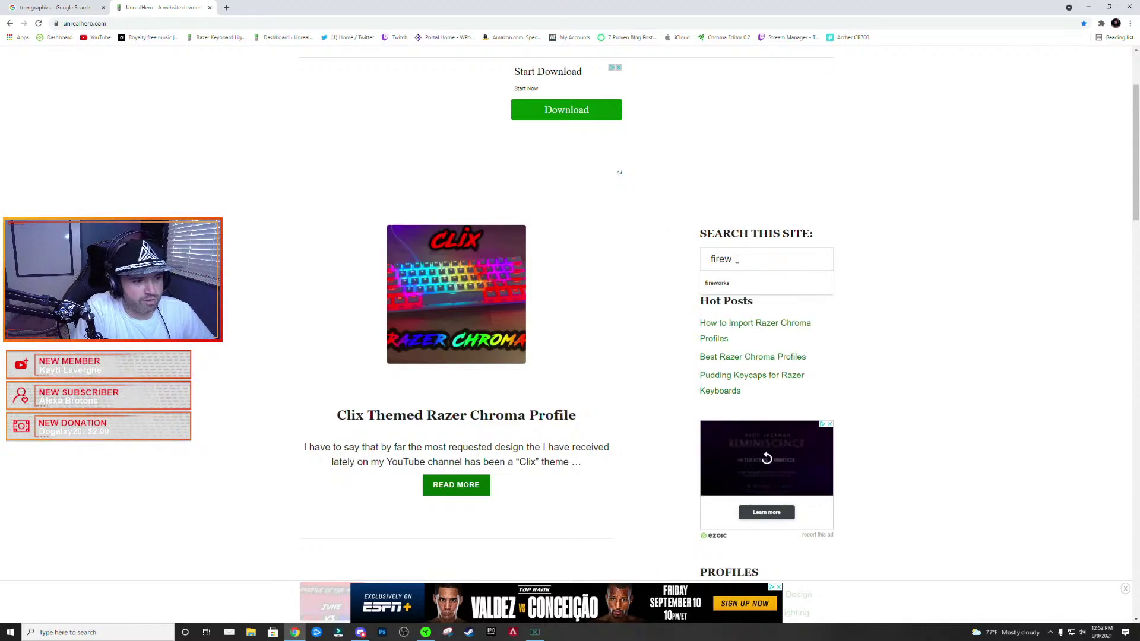
key("Down")
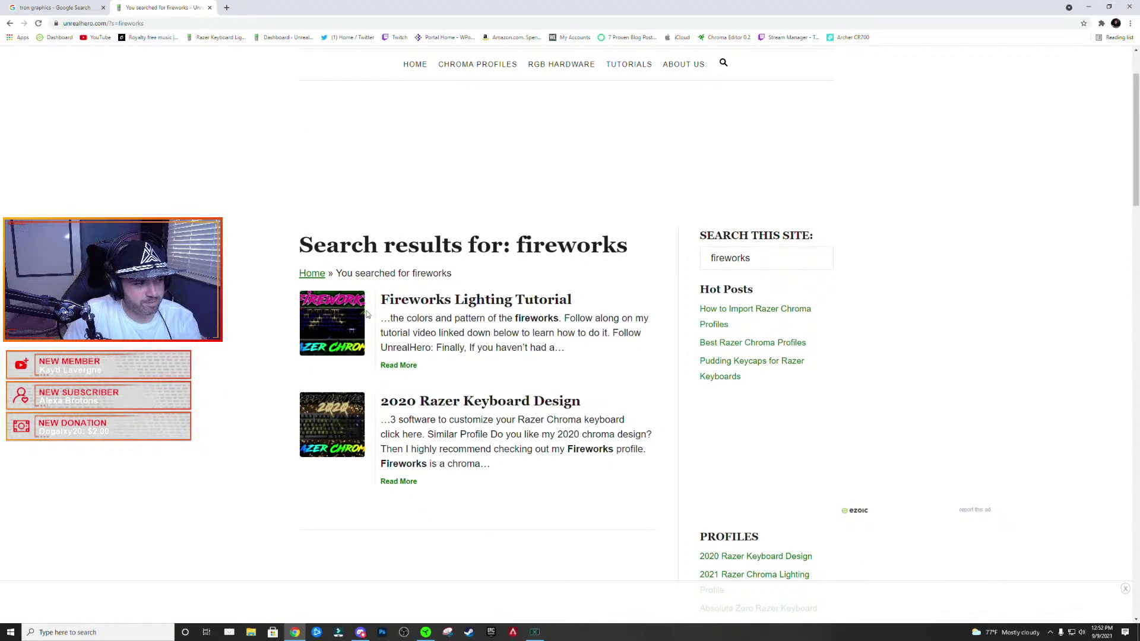
left_click(404, 306)
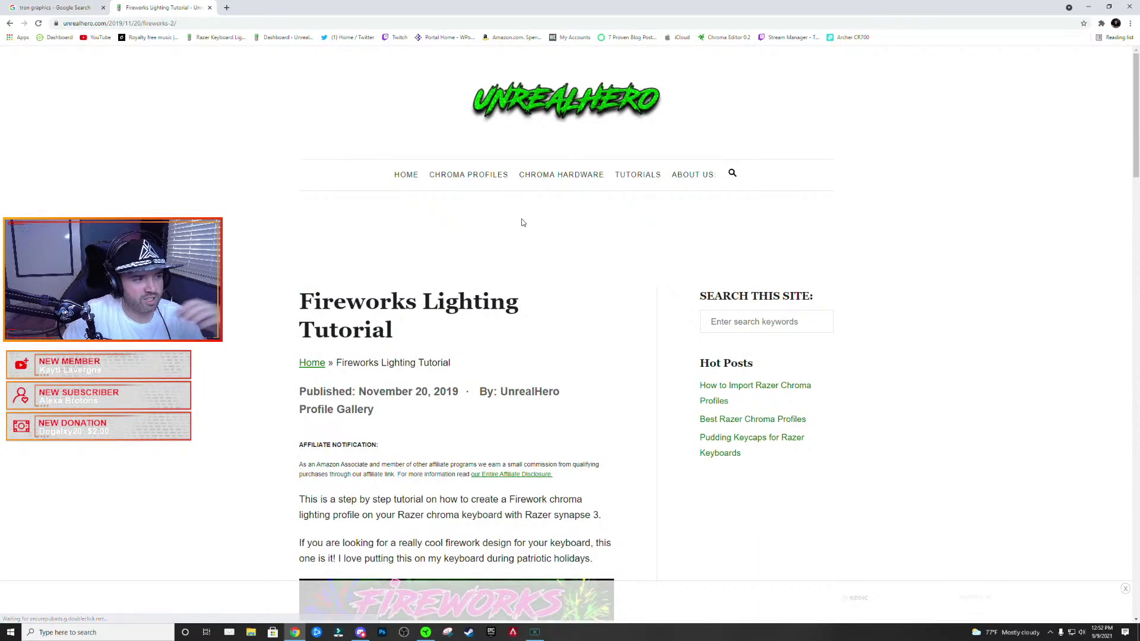
- Download Fireworks.ChromaEffects from the tutorial page, check it in the Downloads folder, and close the folder window
scroll(563, 233, "down", 7)
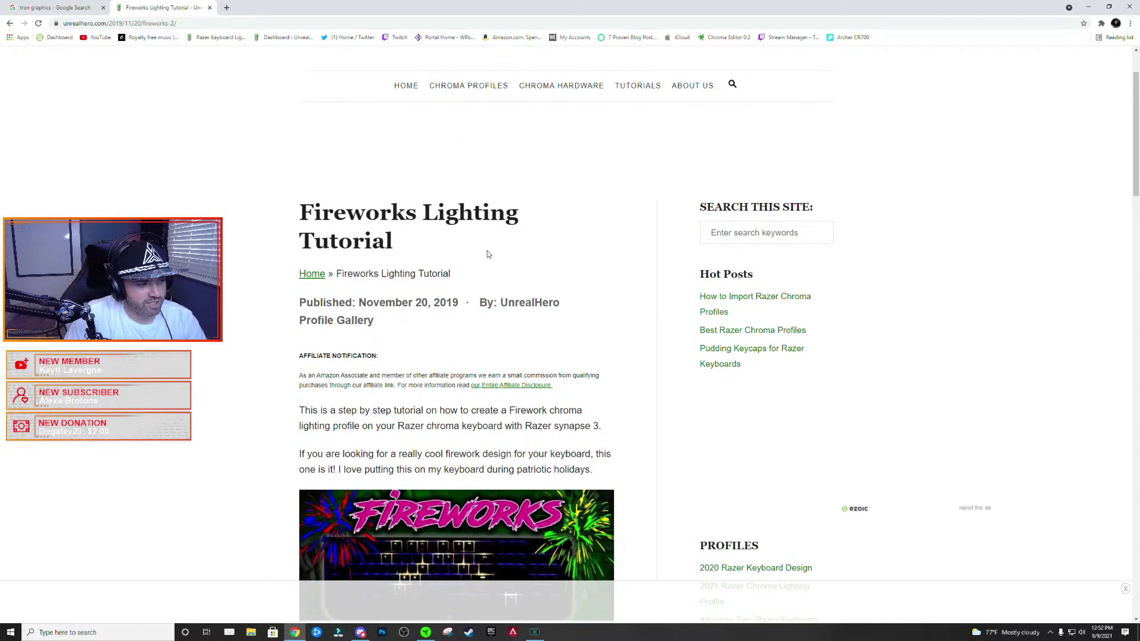
scroll(492, 261, "down", 20)
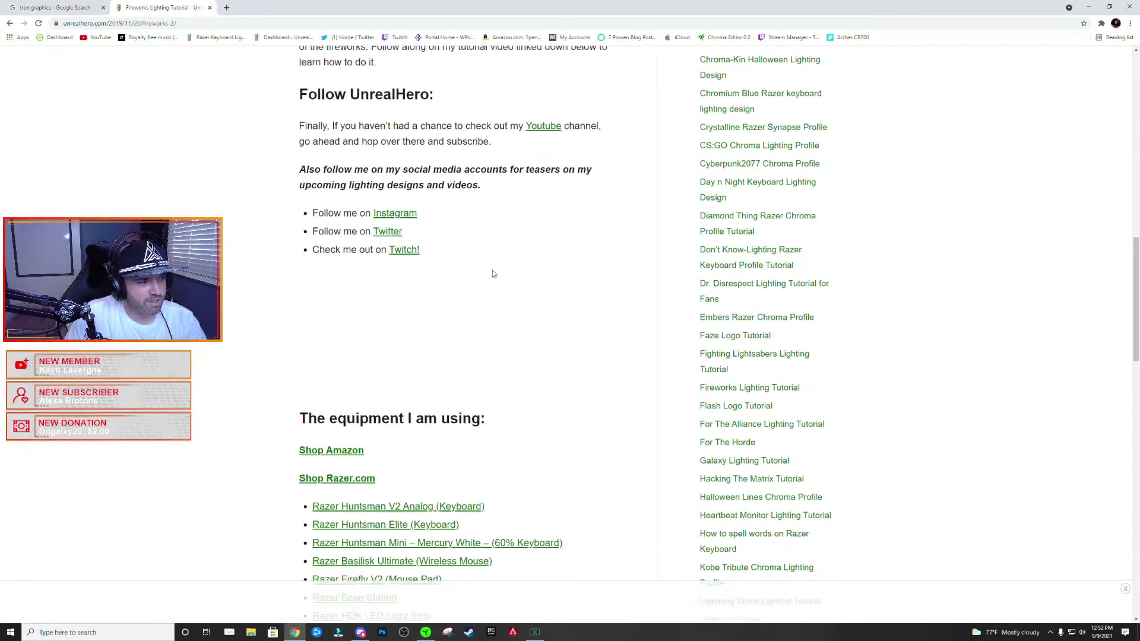
scroll(490, 283, "down", 6)
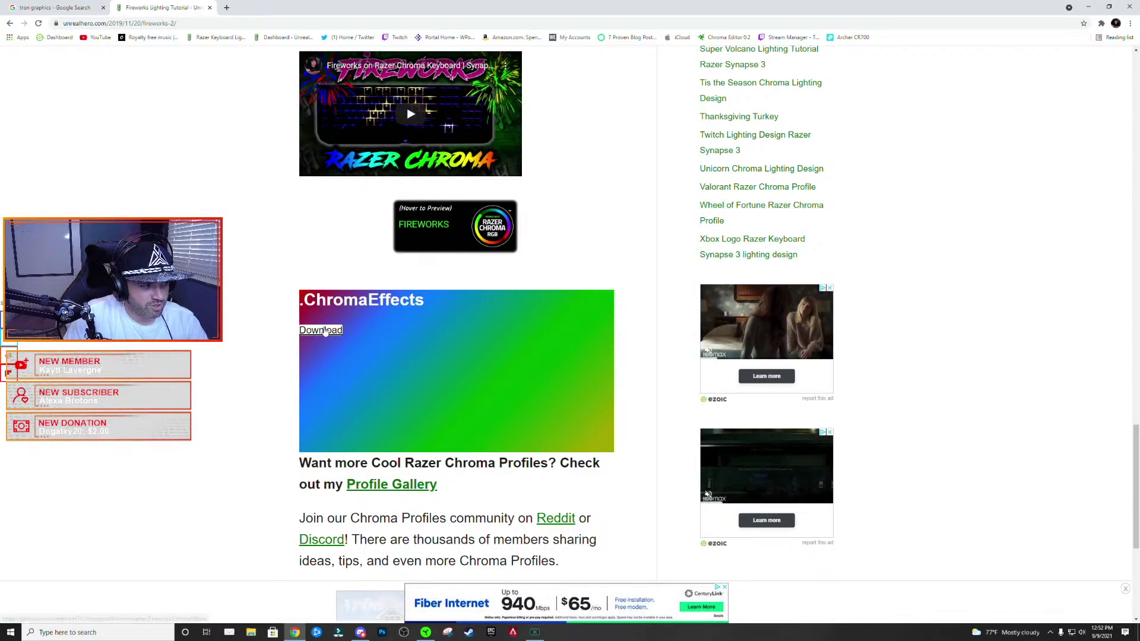
left_click(323, 331)
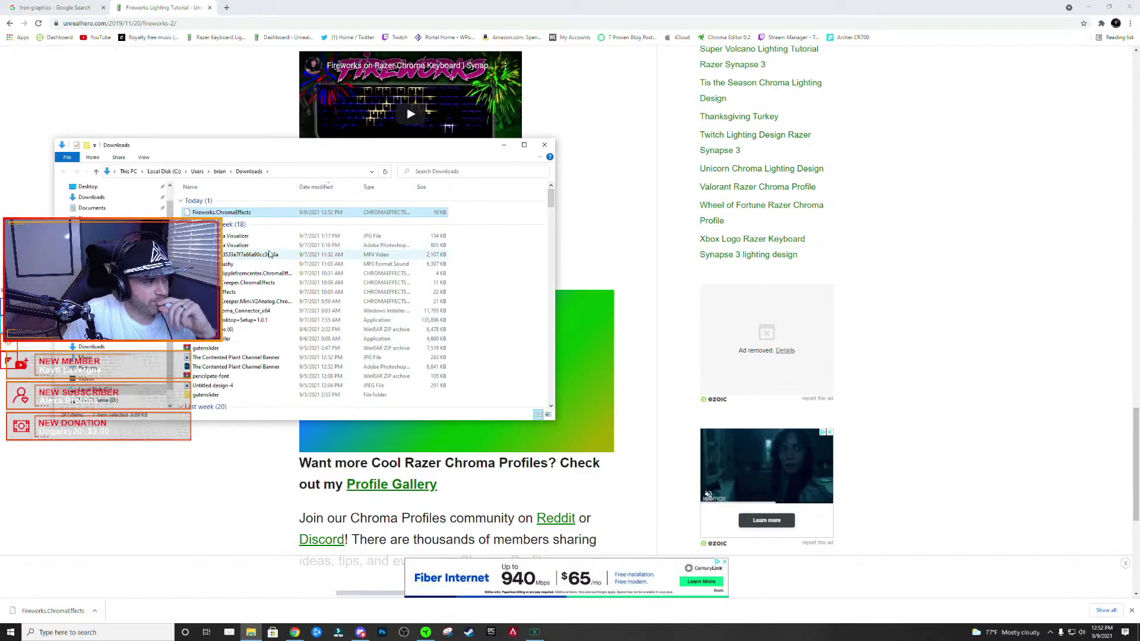
left_click_drag(225, 141, 542, 140)
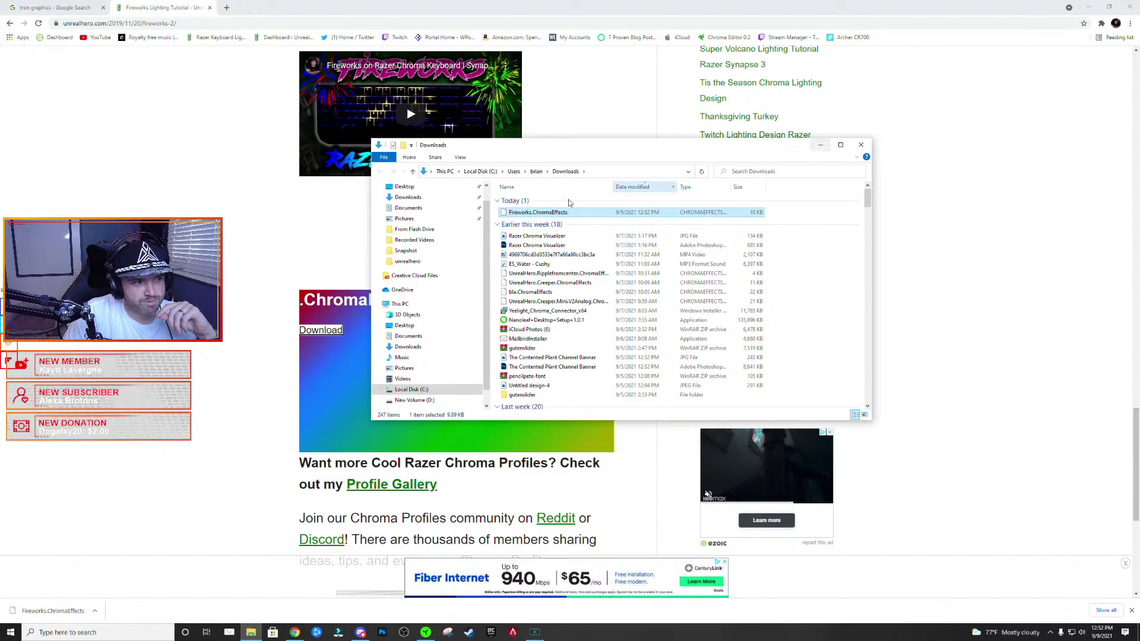
left_click(860, 145)
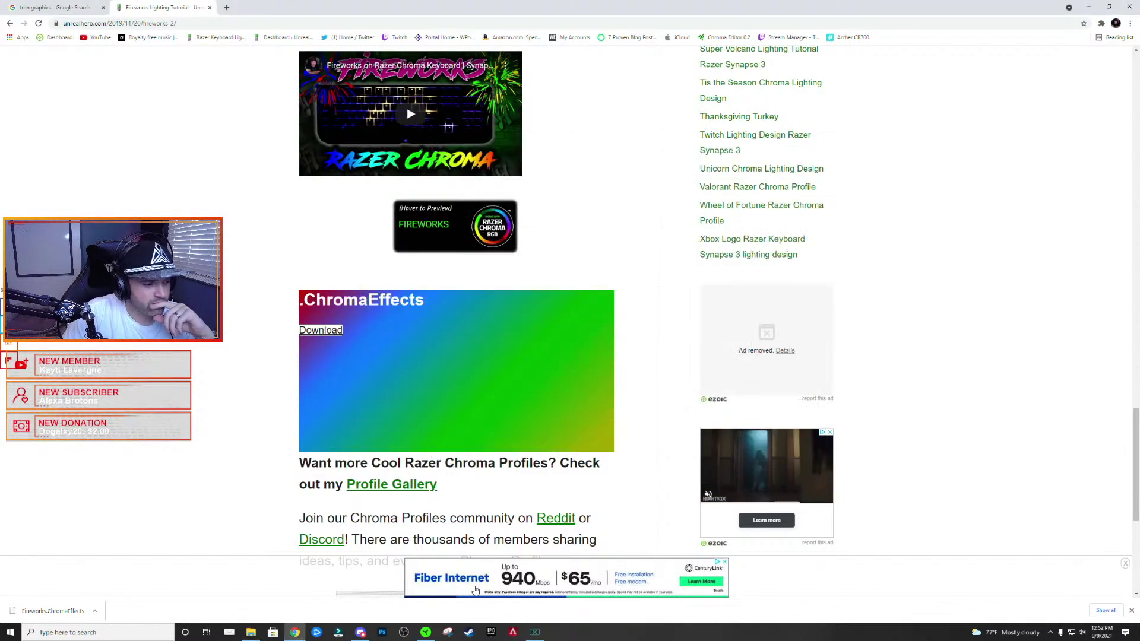
- Return to Chroma Studio, save the pending effect changes, and view the effect's add, import and export options
left_click(425, 632)
left_click(533, 7)
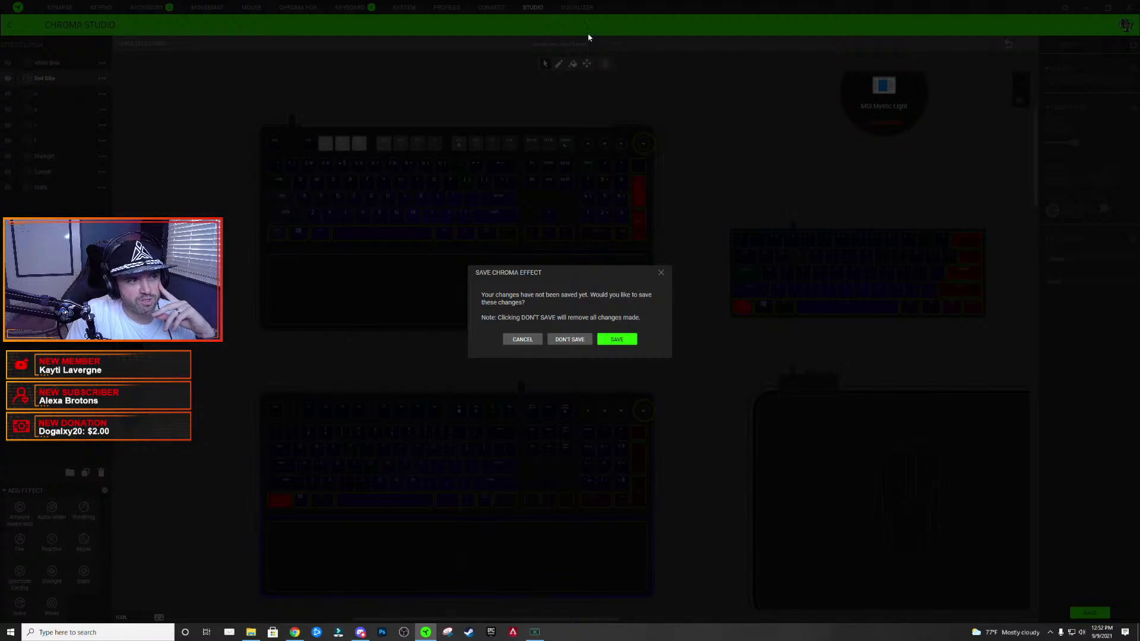
left_click(620, 340)
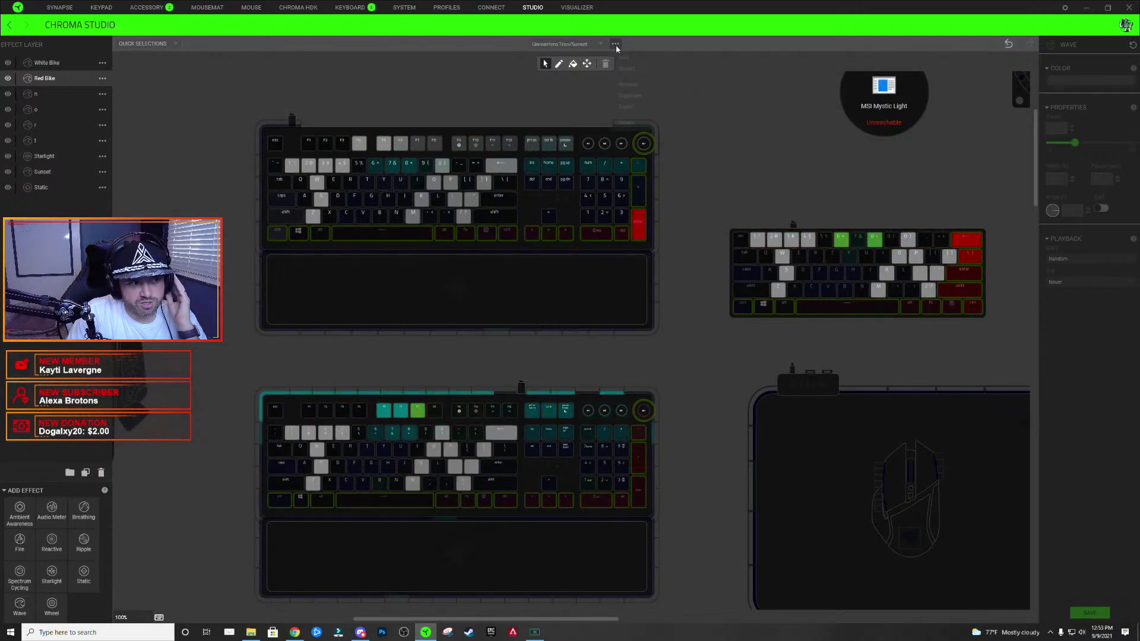
left_click(615, 44)
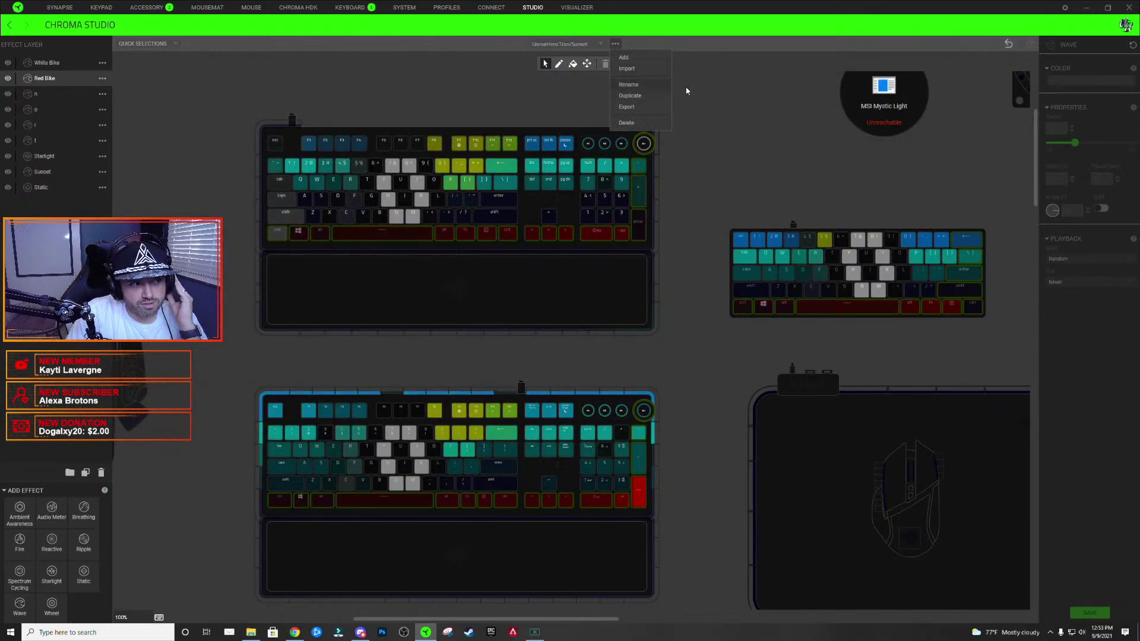
left_click(673, 233)
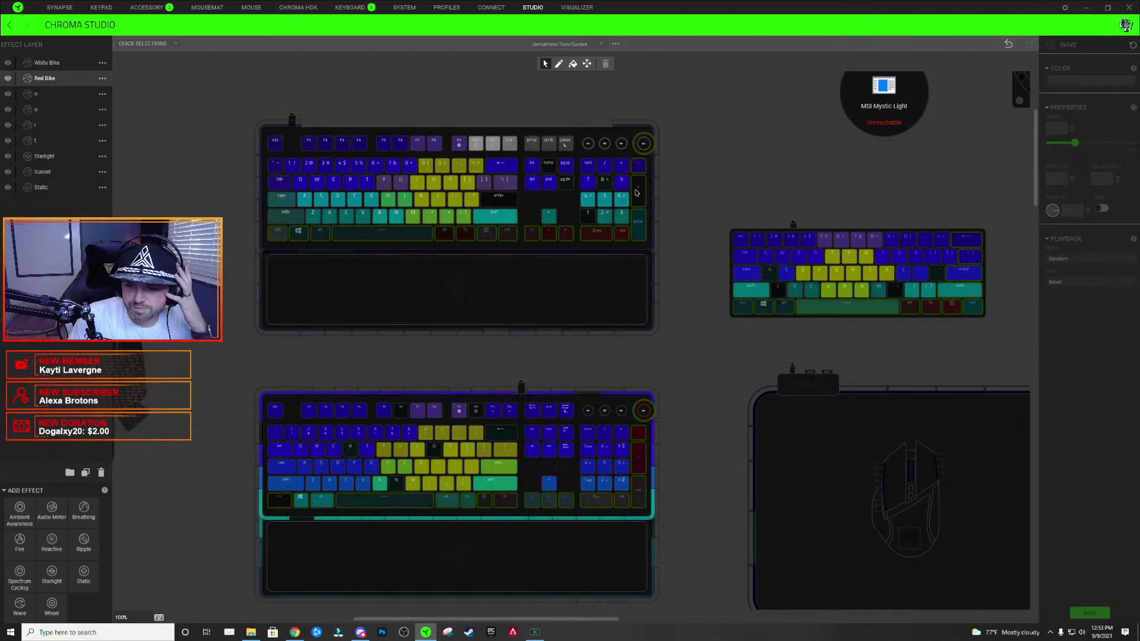
- Set the red colour stop of the Red Bike right-edge keys on the lower and compact keyboards to FF0002, and deselect the compact keyboard's keys
mouse_move(636, 192)
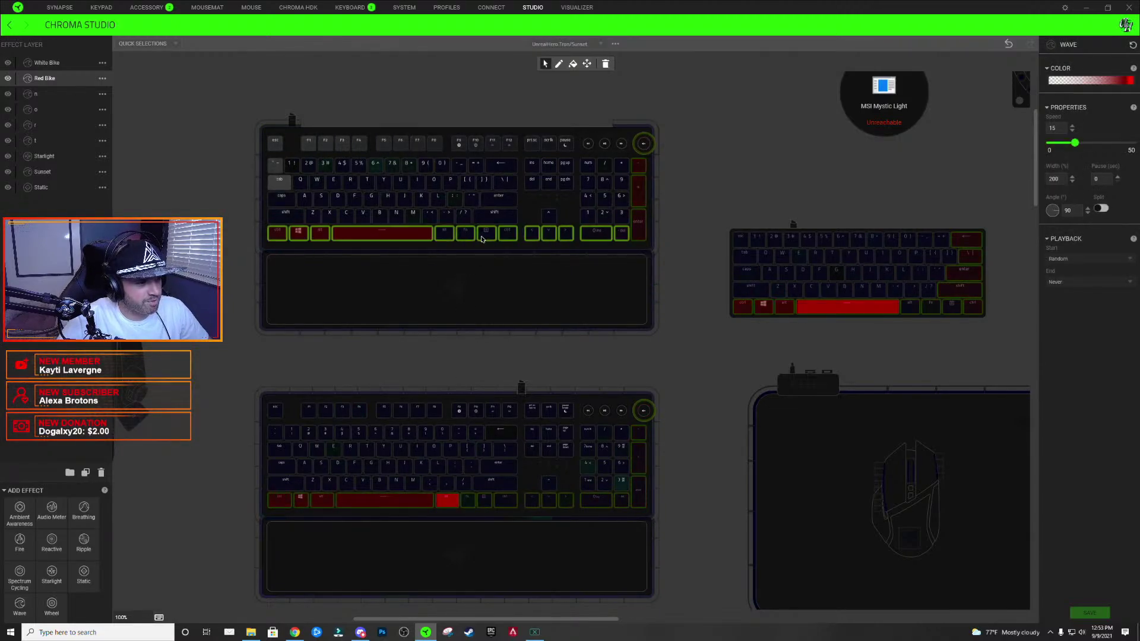
left_click(957, 315)
left_click_drag(956, 315, 990, 312)
left_click(1009, 306)
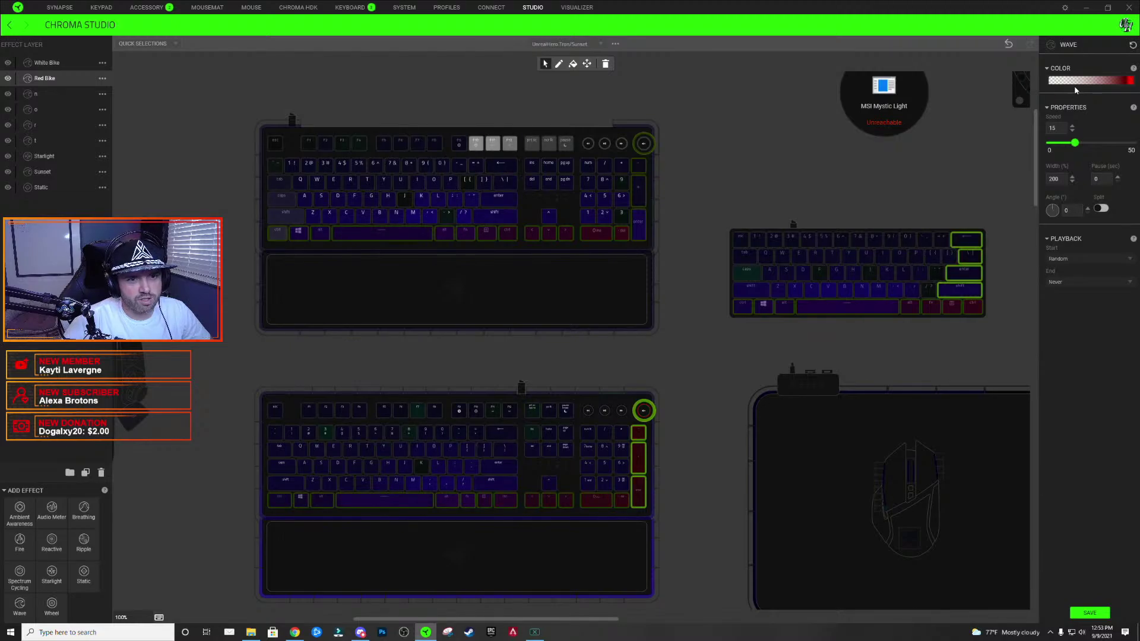
left_click(1101, 81)
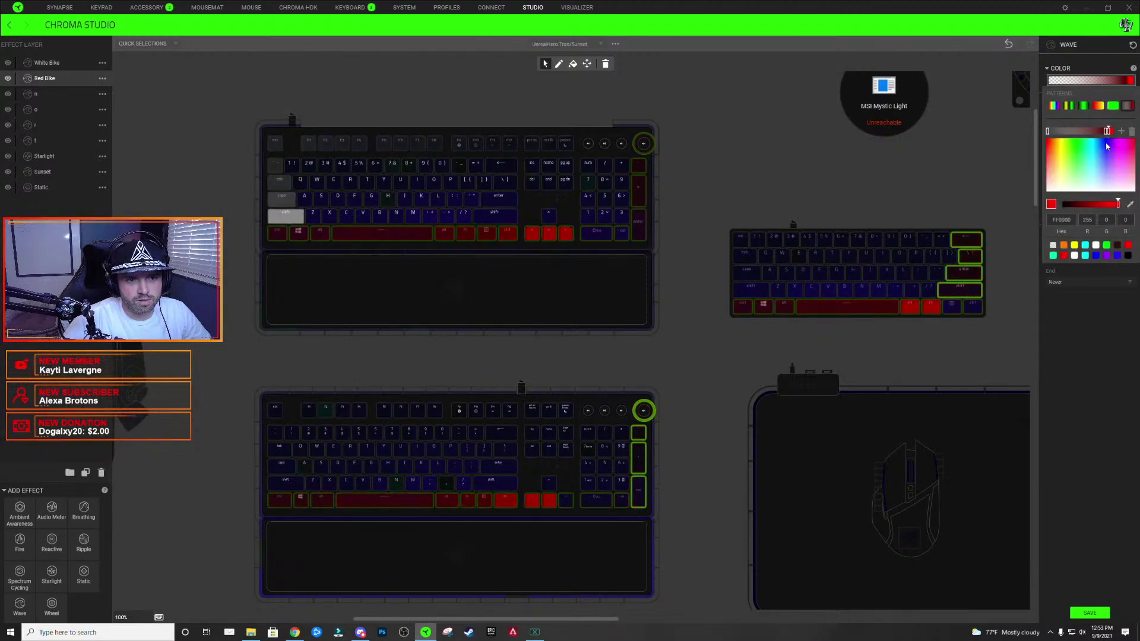
left_click(1071, 220)
key("BackSpace")
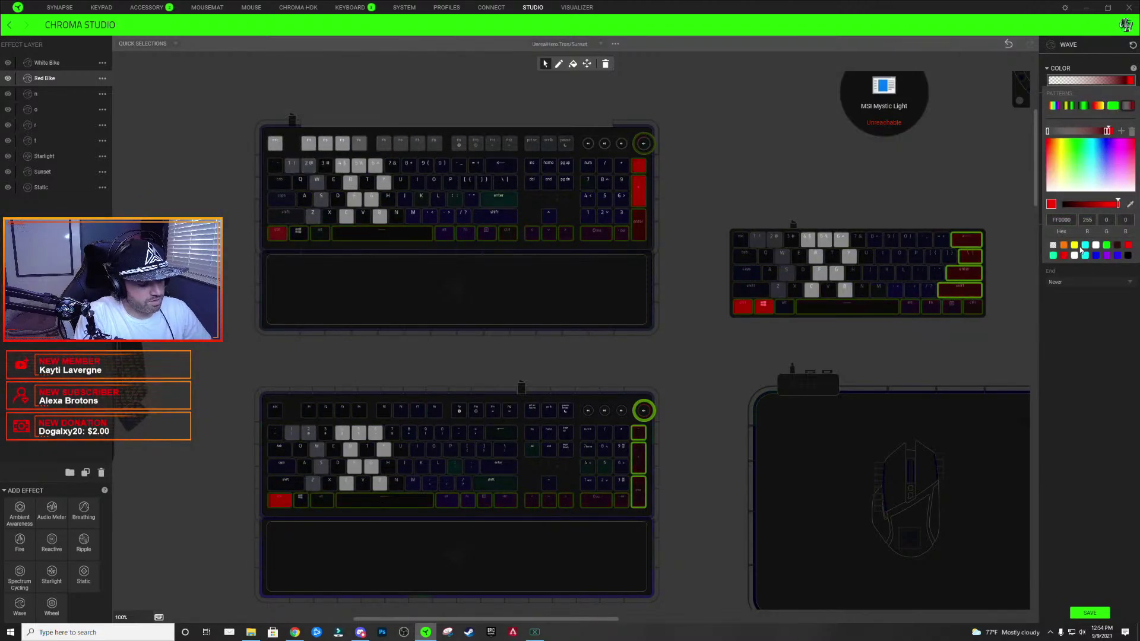
type("2")
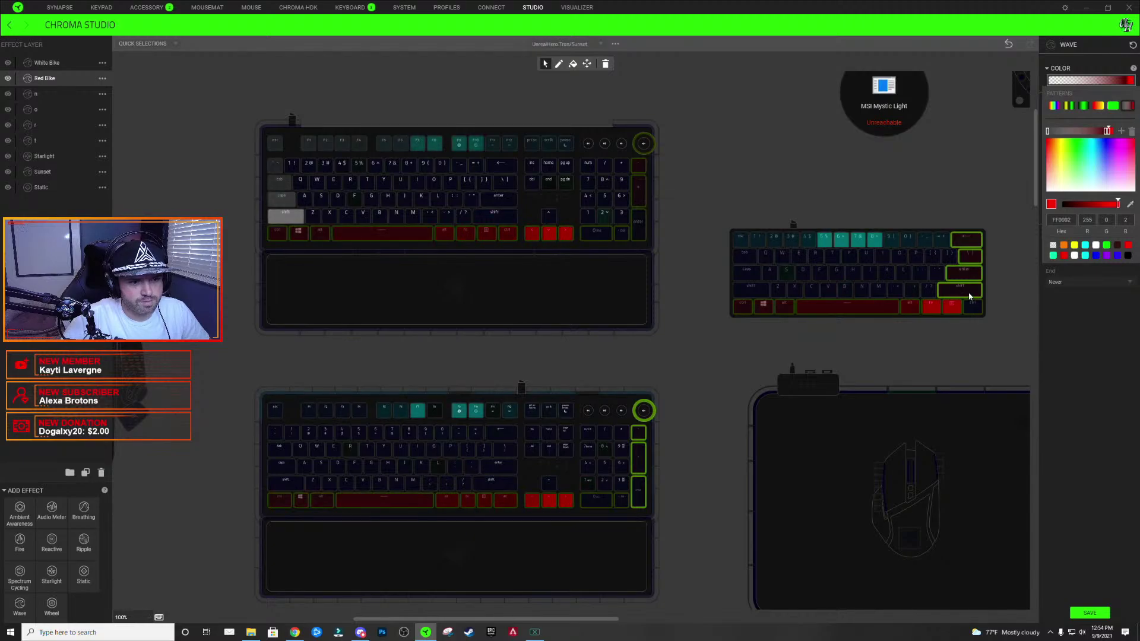
left_click(974, 240)
left_click(1065, 81)
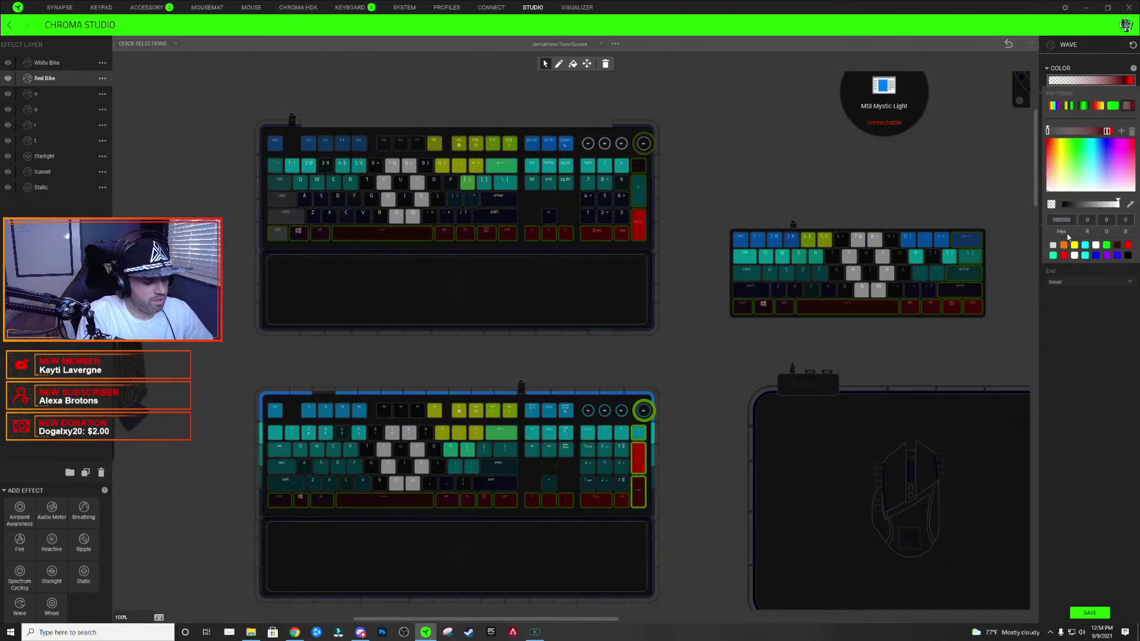
type("1")
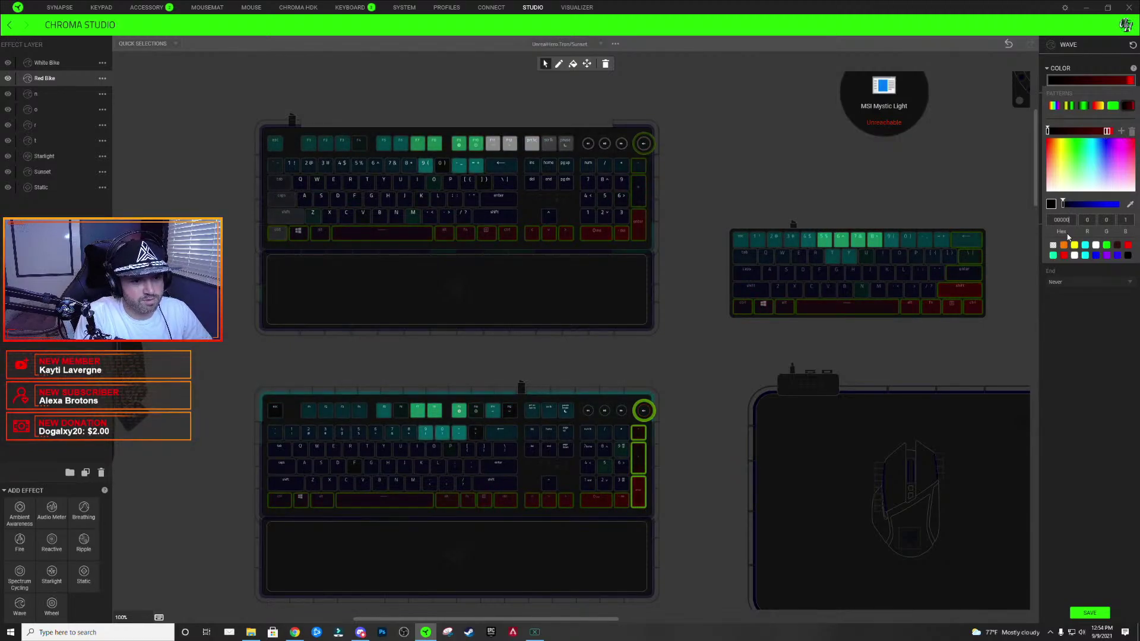
type("0")
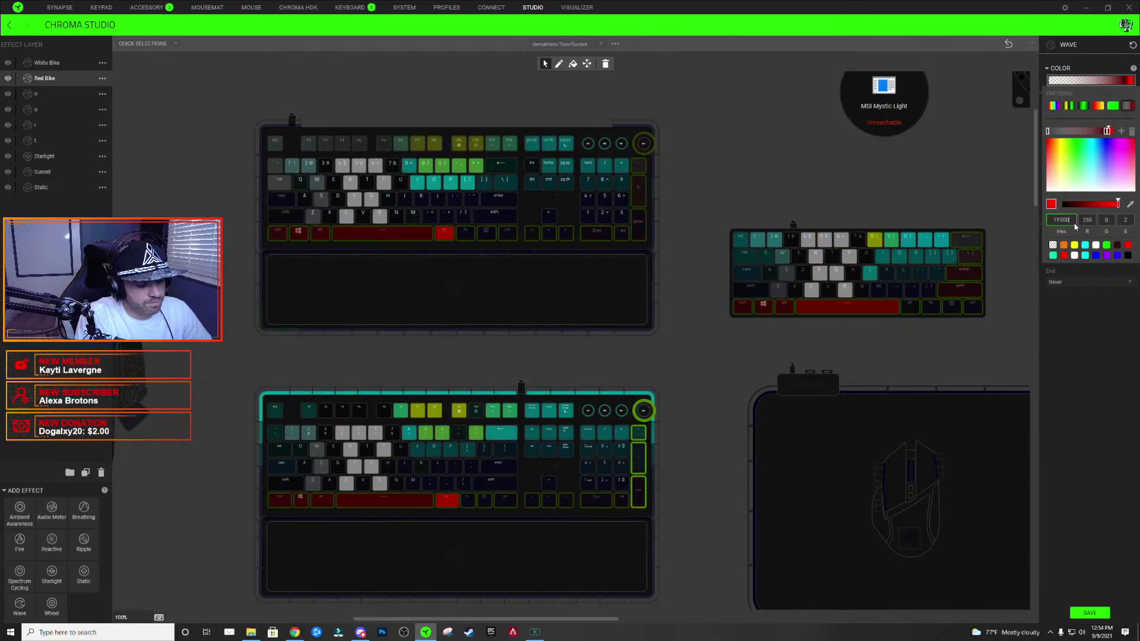
- Set the red colour stop of the lower full-size keyboard's right-edge keys to FF0003 and clear the selection
key("BackSpace")
type("3")
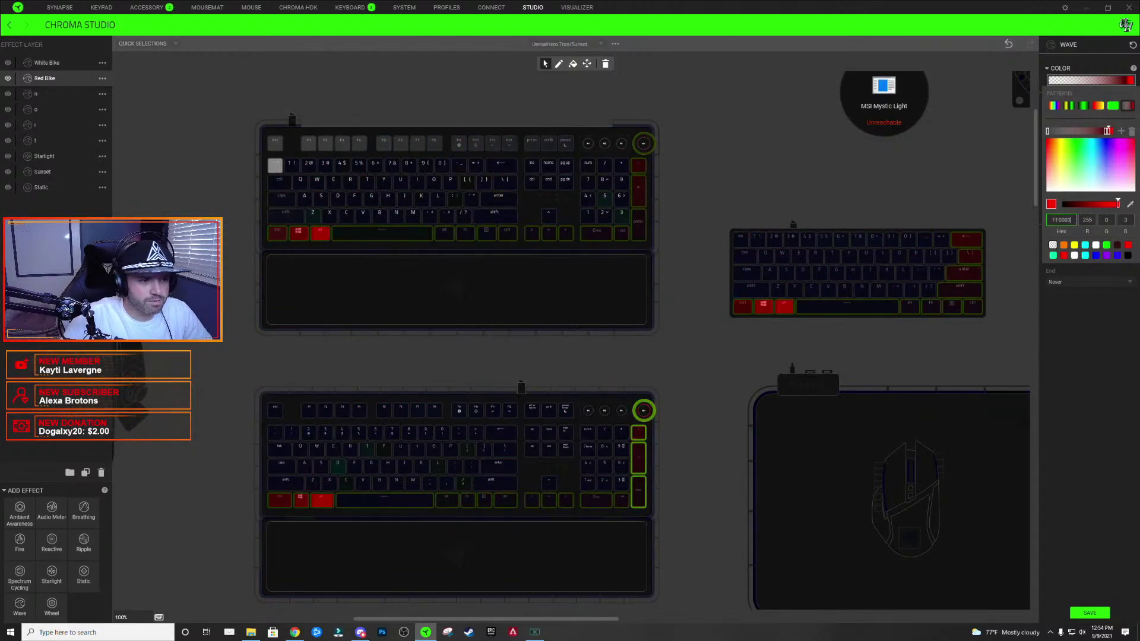
left_click(818, 184)
left_click(639, 187)
left_click(750, 137)
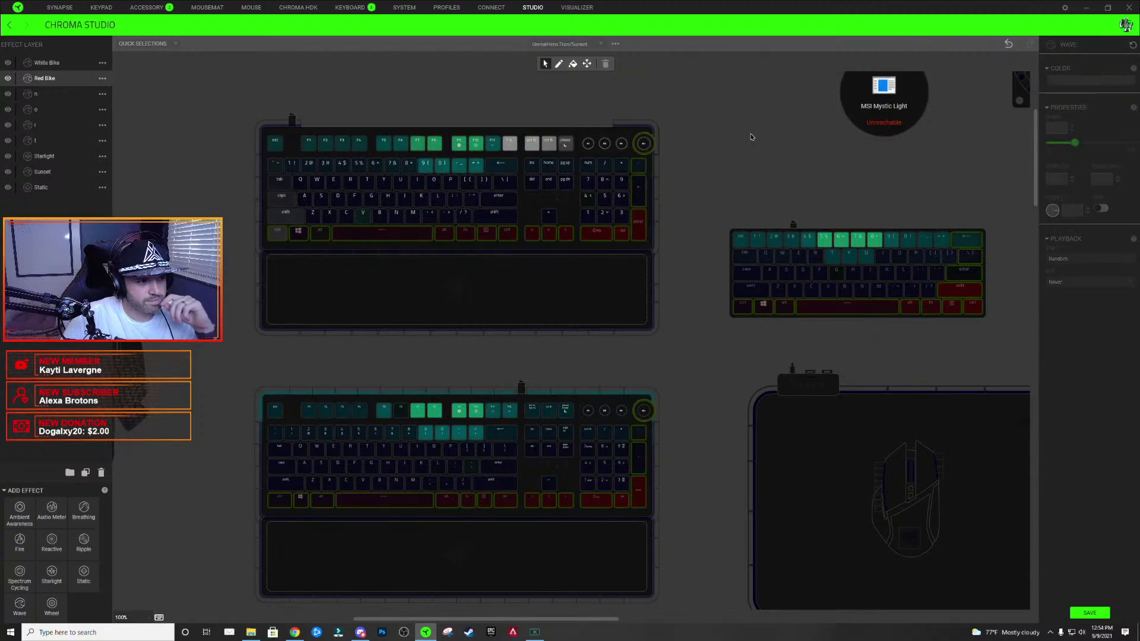
- Check how the right-edge Red Bike keys are grouped on each of the three keyboards, and save the effect
left_click(968, 274)
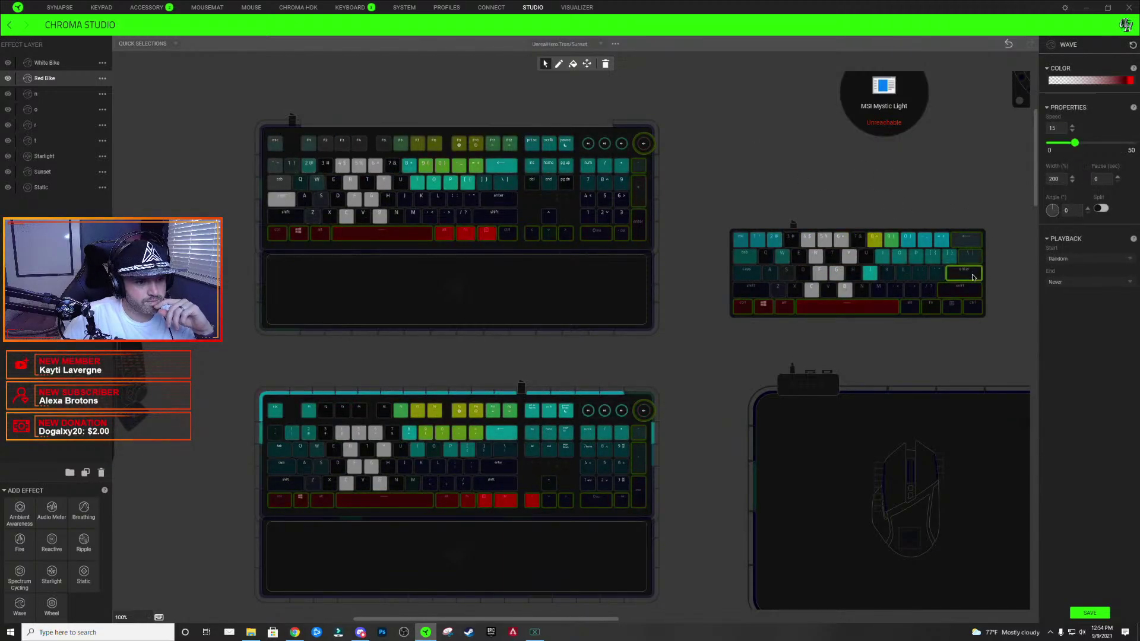
left_click(828, 177)
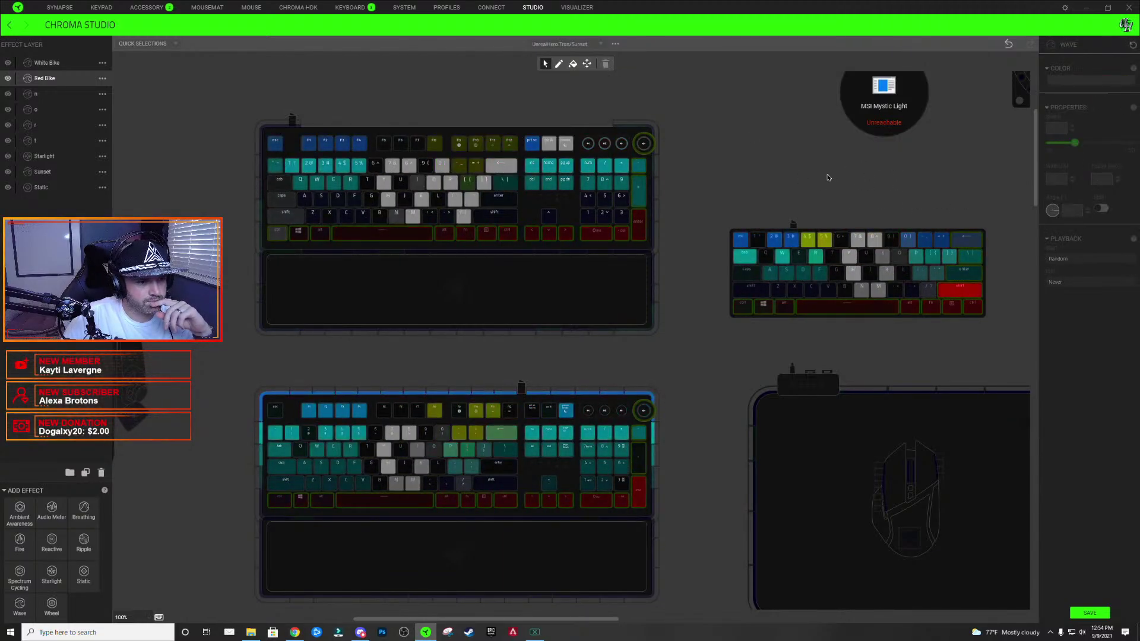
left_click(638, 210)
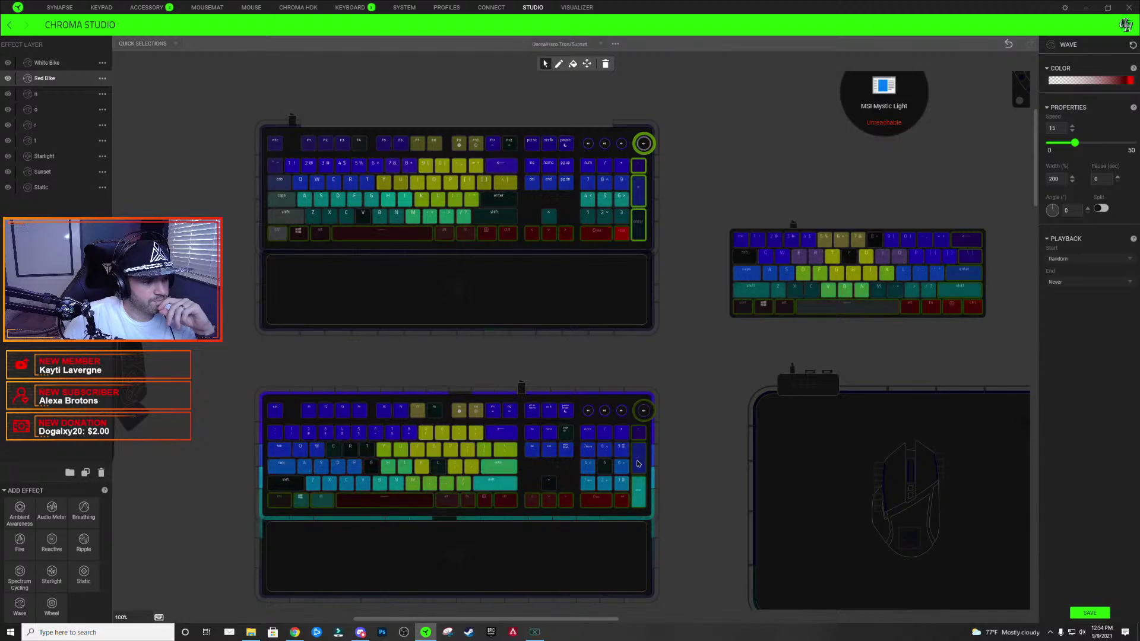
left_click(644, 464)
left_click(969, 306)
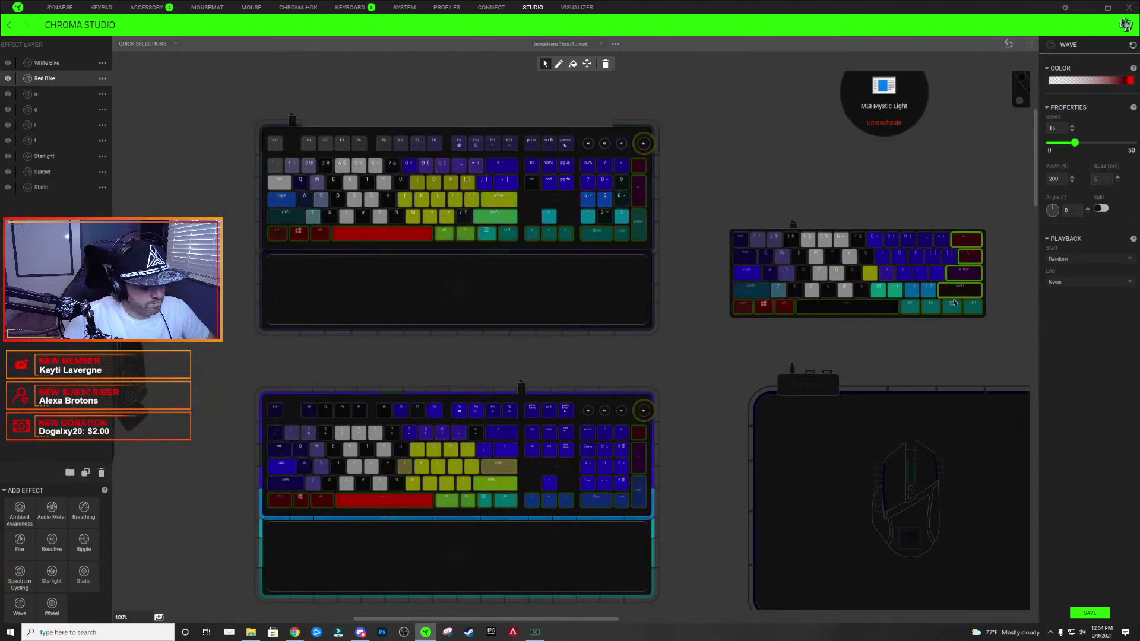
left_click(969, 306)
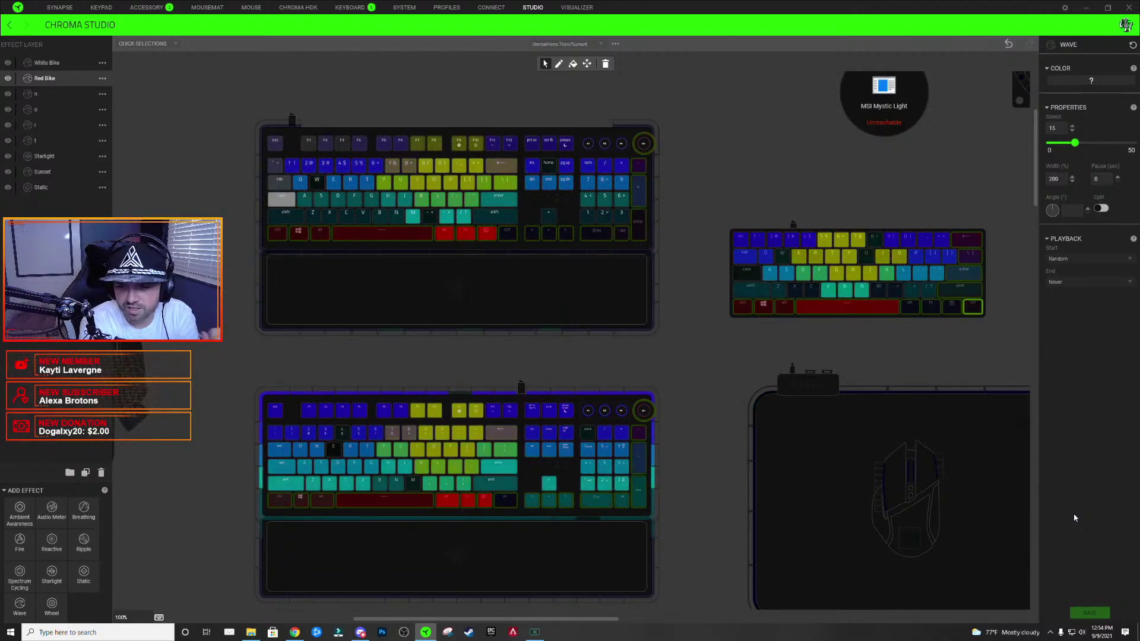
left_click(821, 167)
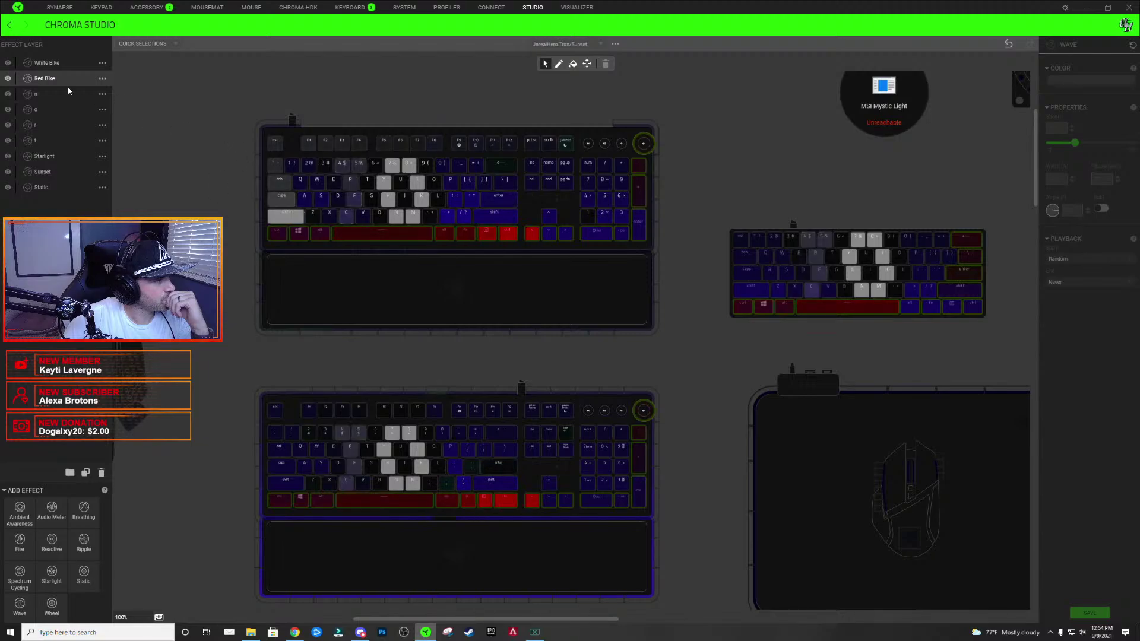
- Inspect the key grouping of the Sunset layer and return to the Red Bike layer
left_click(45, 172)
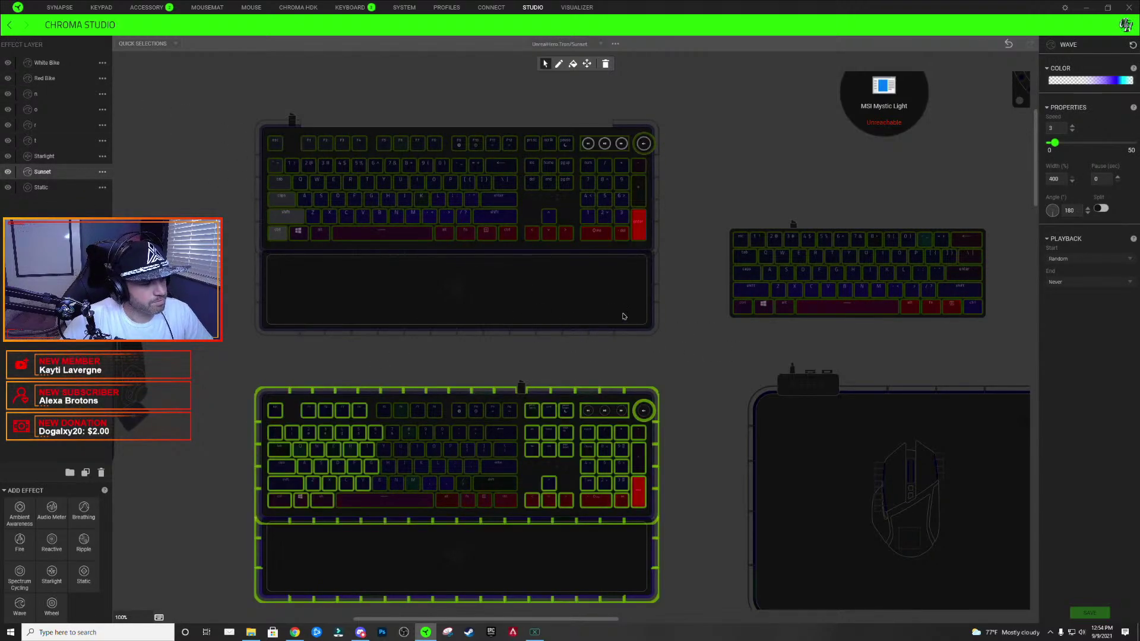
left_click(231, 279)
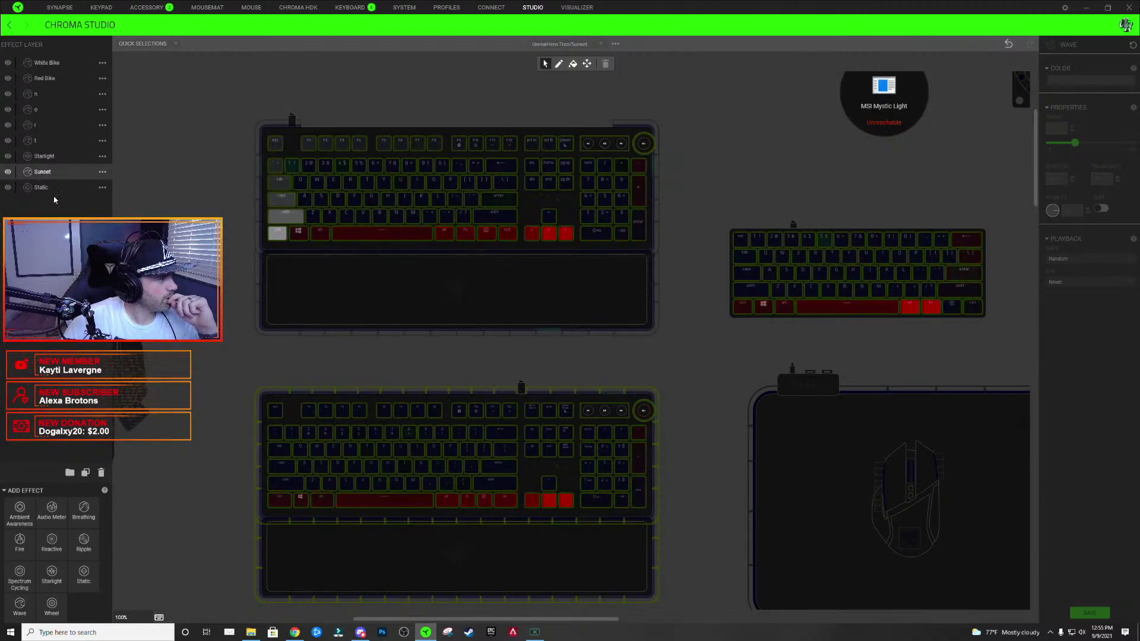
left_click(49, 76)
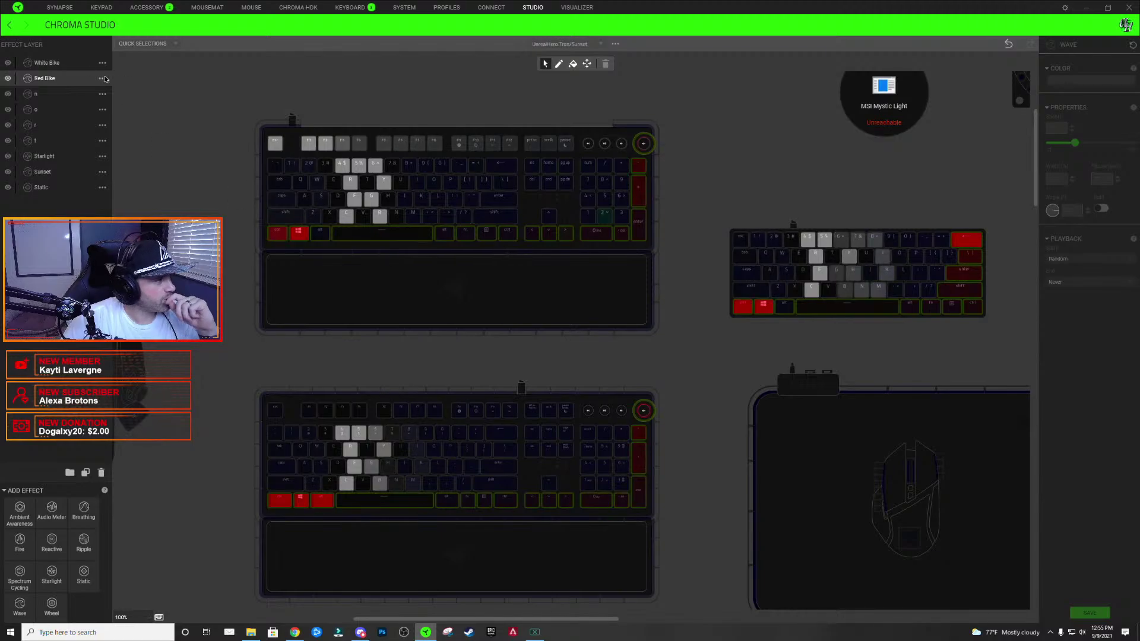
- Paste the White Bike top-row wave onto the top rows of the lower and compact keyboards and set its white colour stop to FFFFFE
left_click(58, 60)
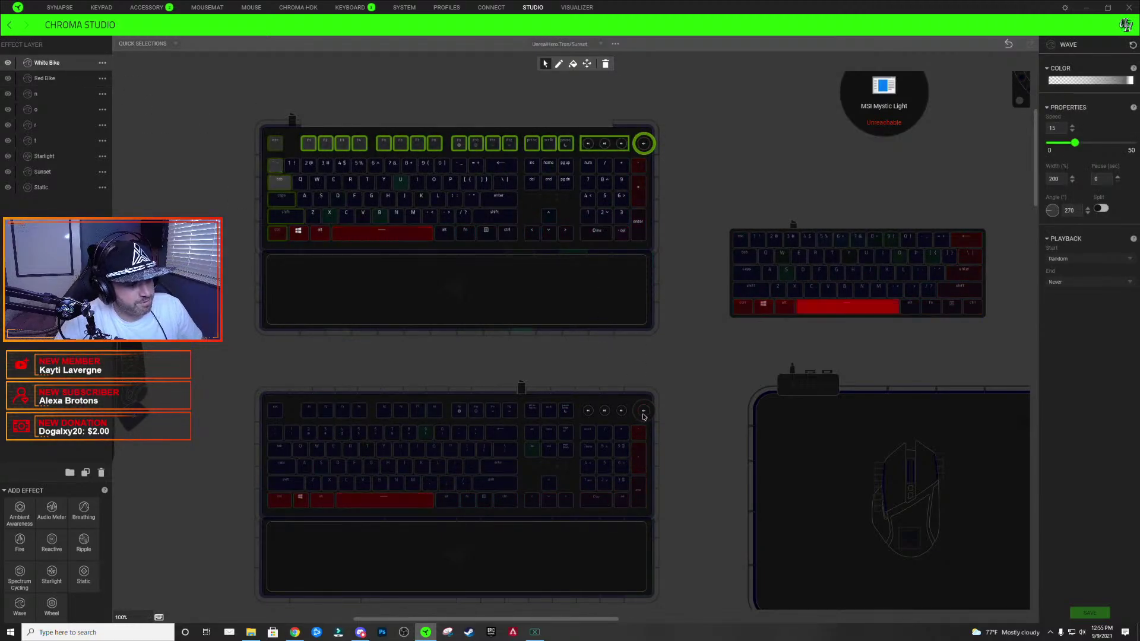
left_click_drag(643, 411, 313, 411)
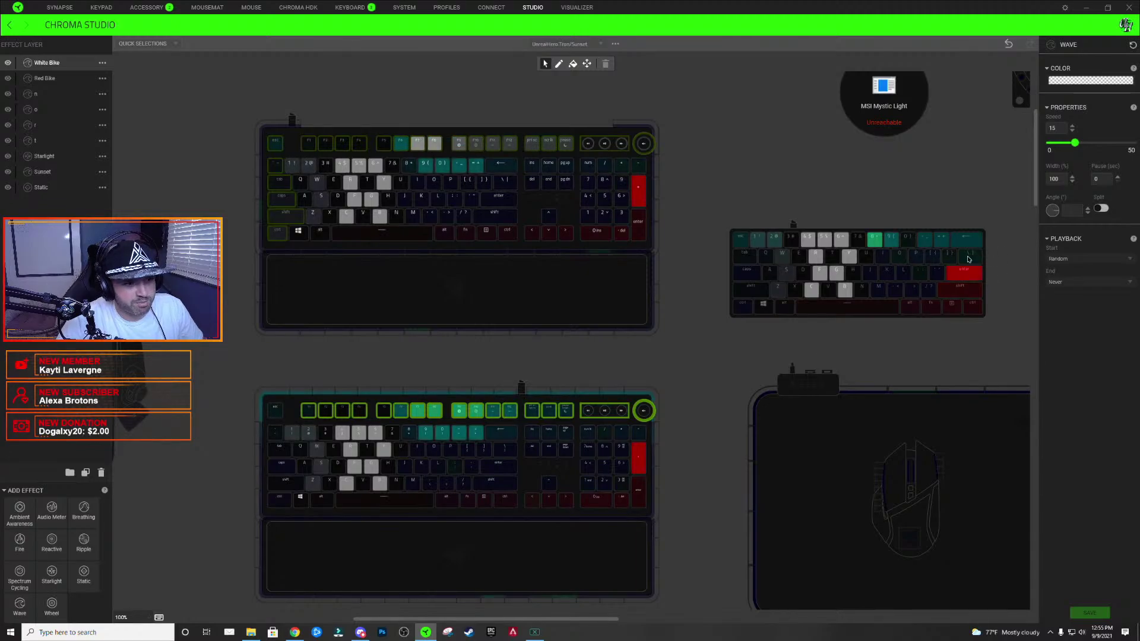
left_click_drag(966, 239, 751, 245)
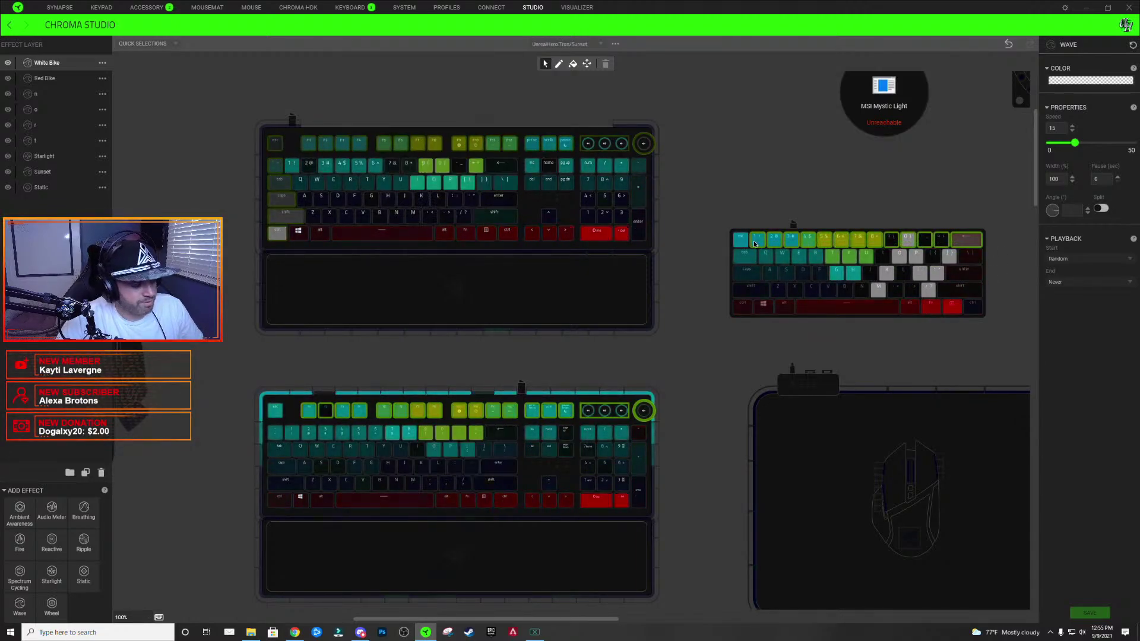
key("ctrl+v")
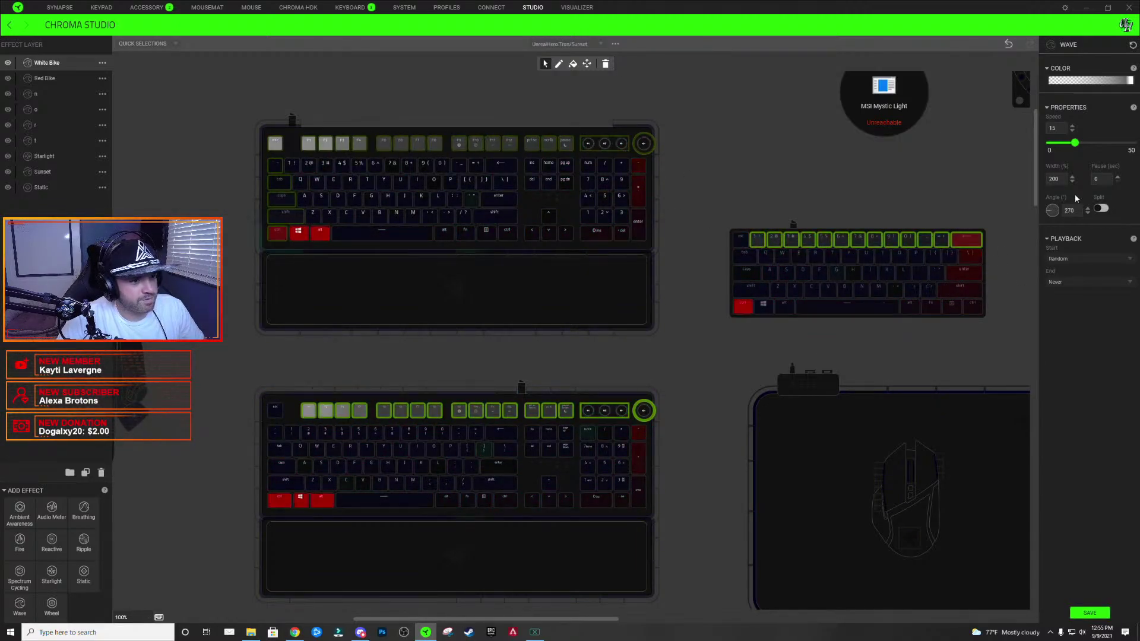
left_click(1114, 83)
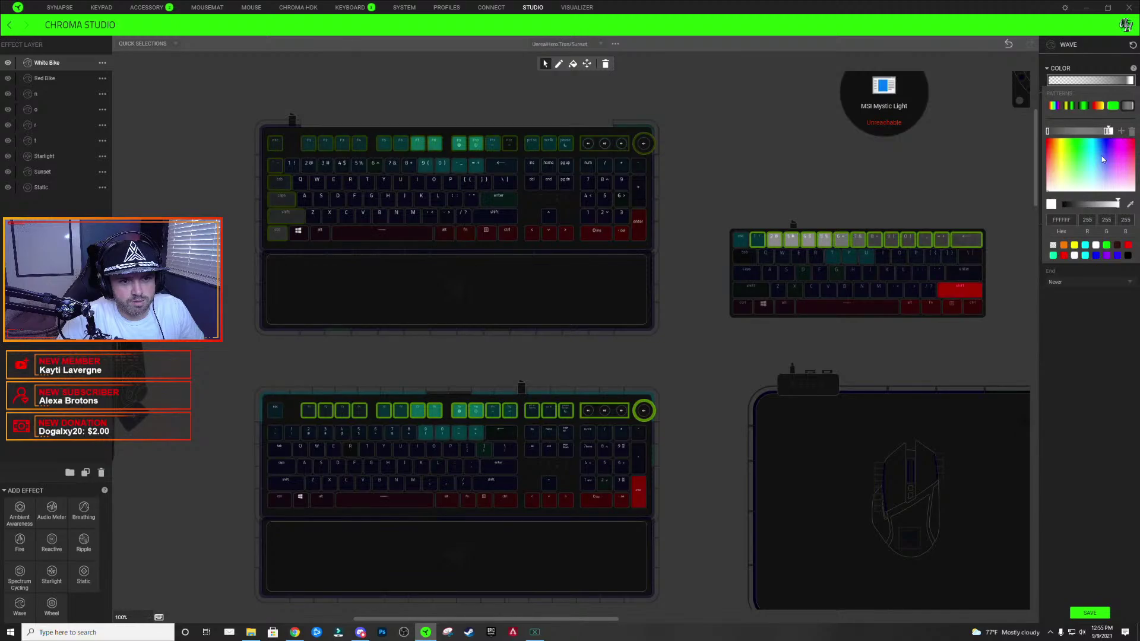
left_click(1067, 221)
key("BackSpace")
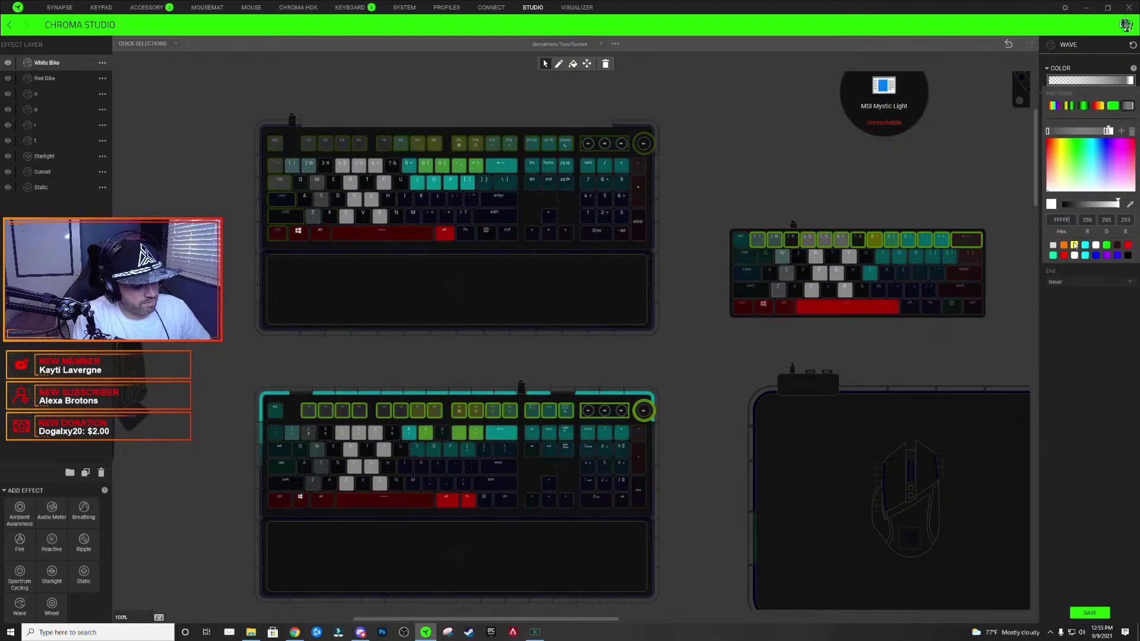
type("E")
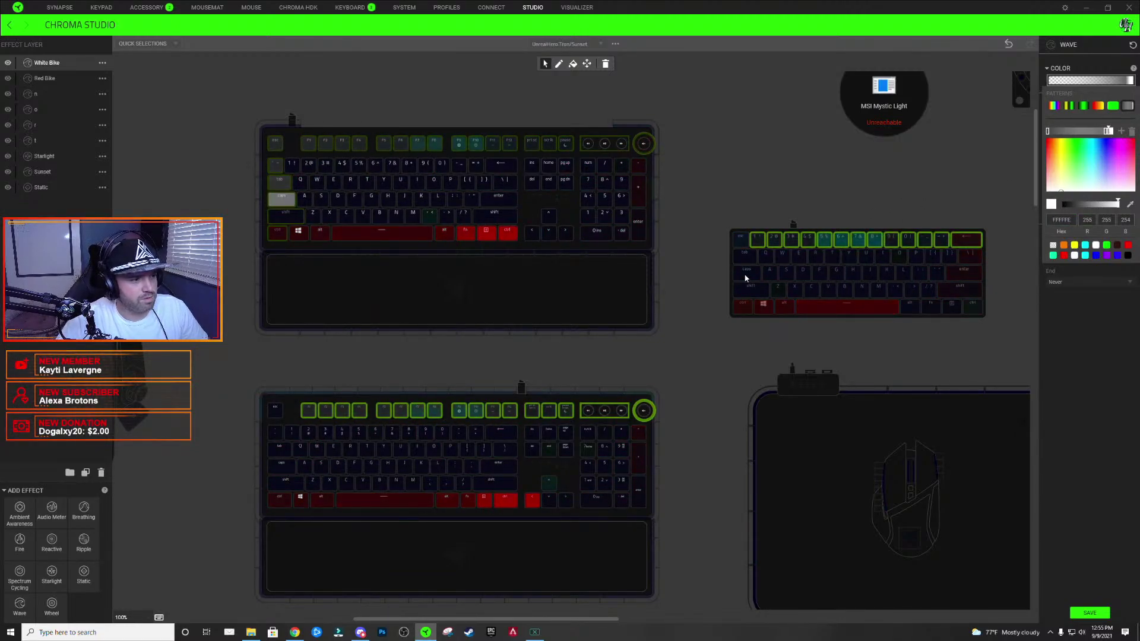
- Exclude the compact keyboard's top row from the selection and set the lower keyboard's top-row white stop to FFFEFE
left_click_drag(967, 239, 763, 244)
left_click(1104, 80)
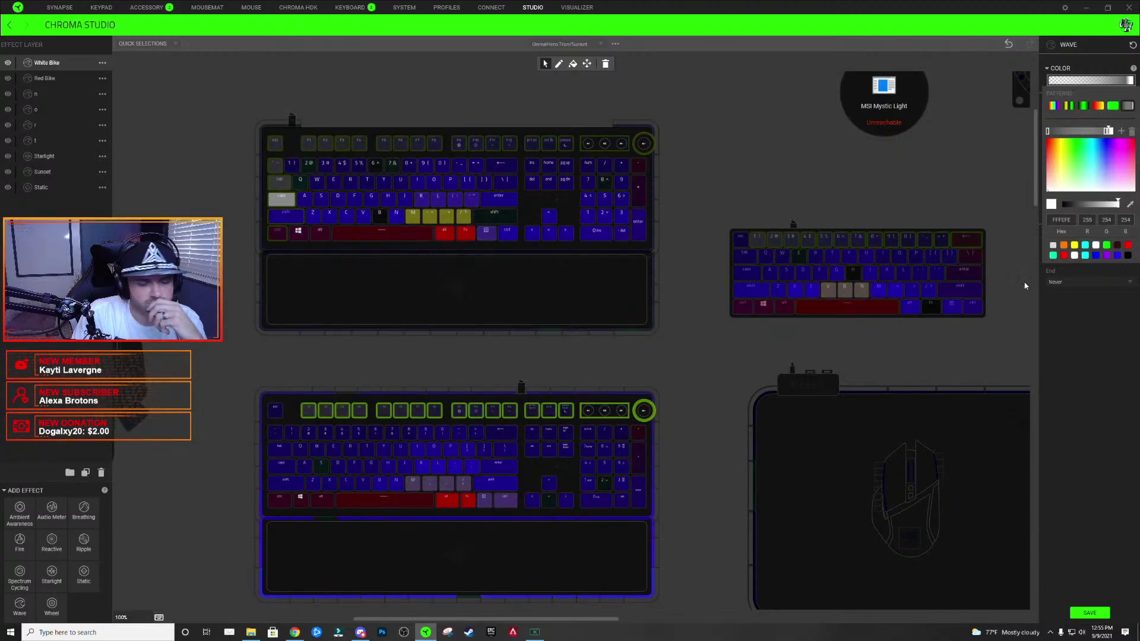
left_click(701, 301)
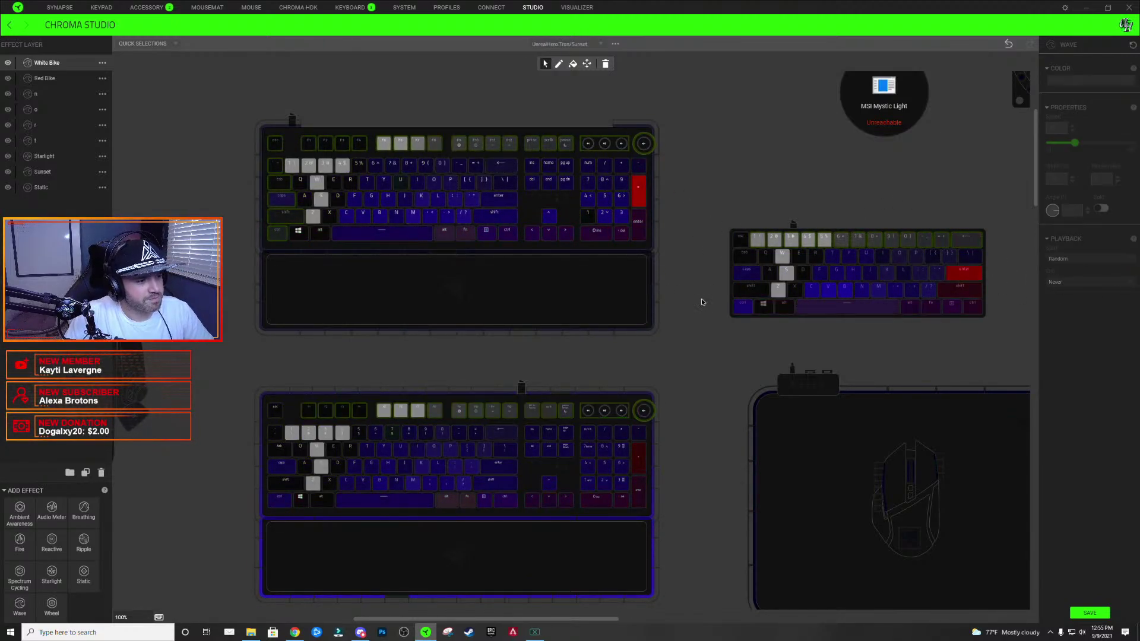
- Copy the upper keyboard's left-column White Bike wave to the lower and compact keyboards' left columns and set its white stop to FEFFFF
left_click(362, 146)
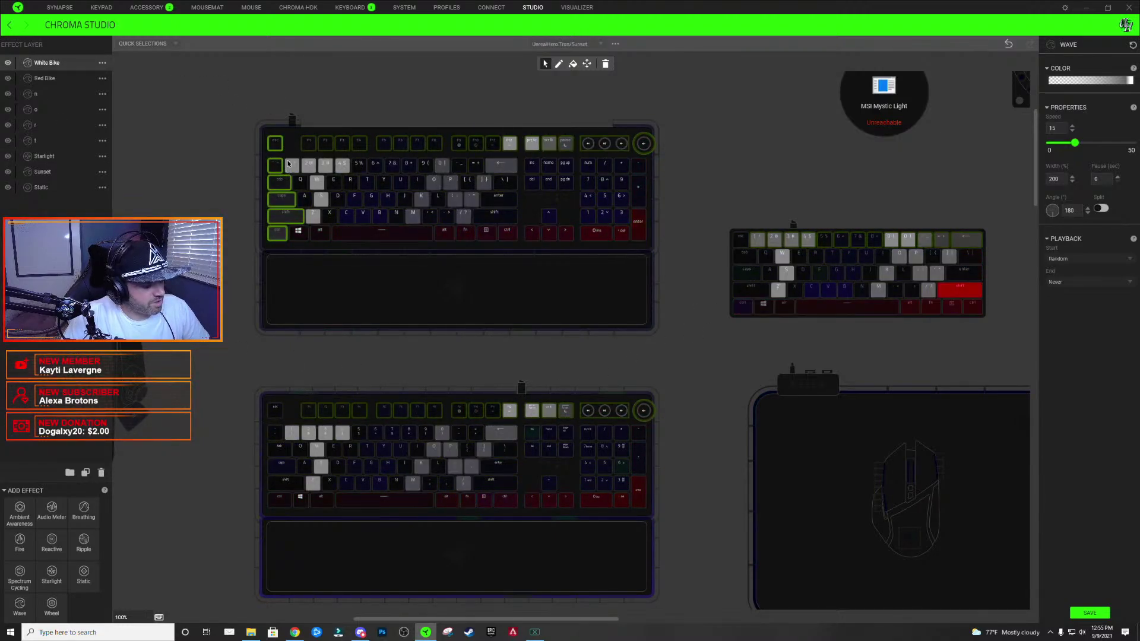
left_click_drag(276, 409, 278, 527)
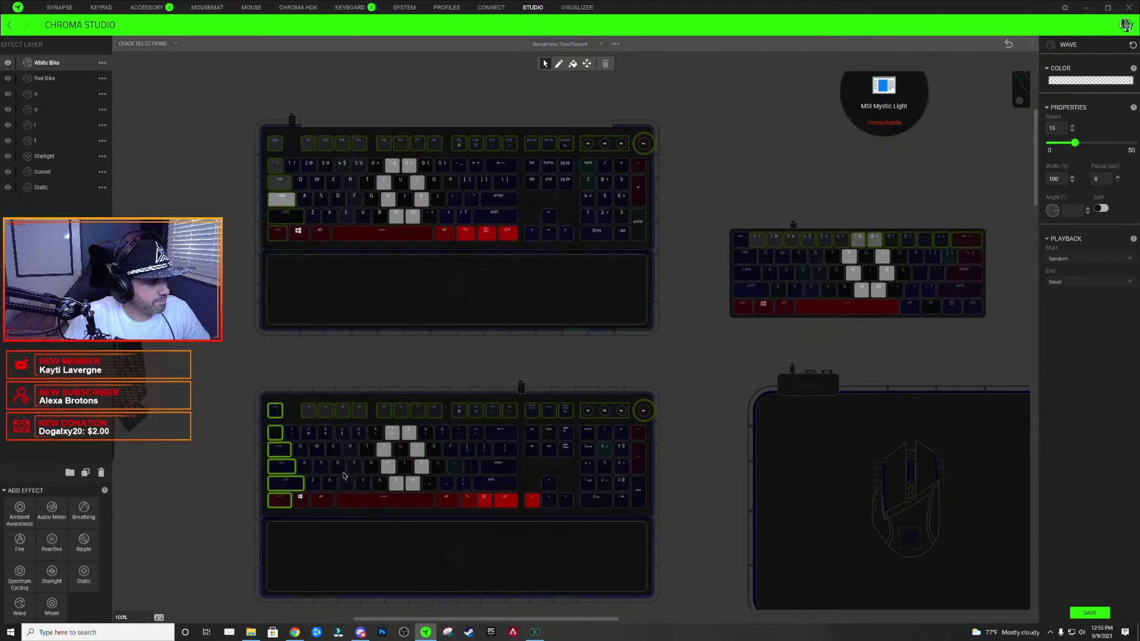
left_click(739, 304)
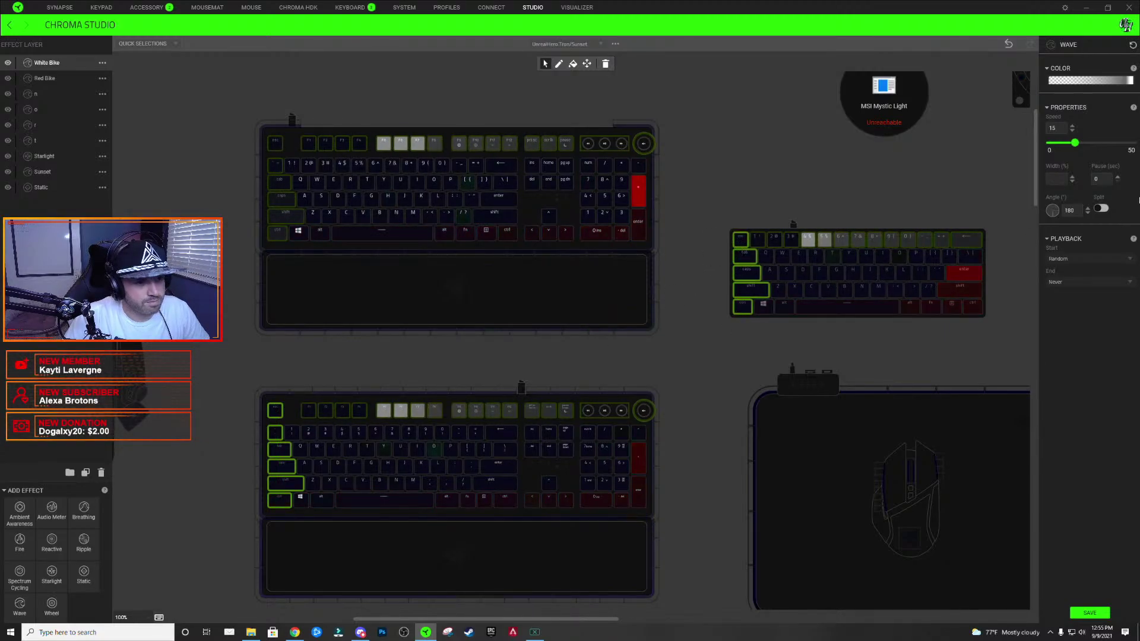
left_click(1103, 82)
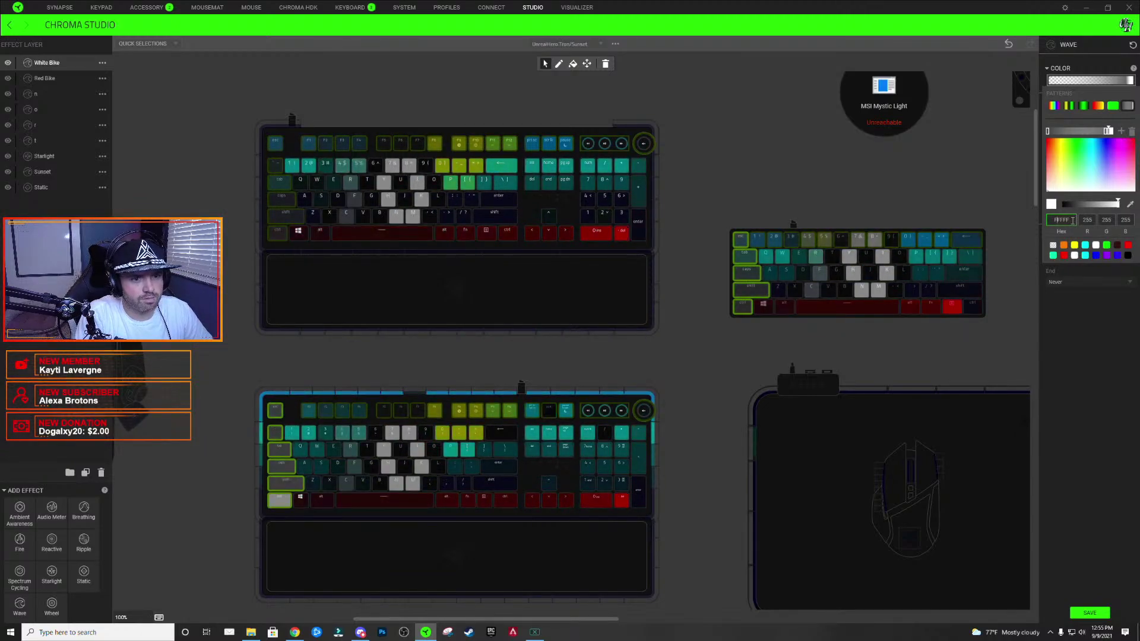
type("E")
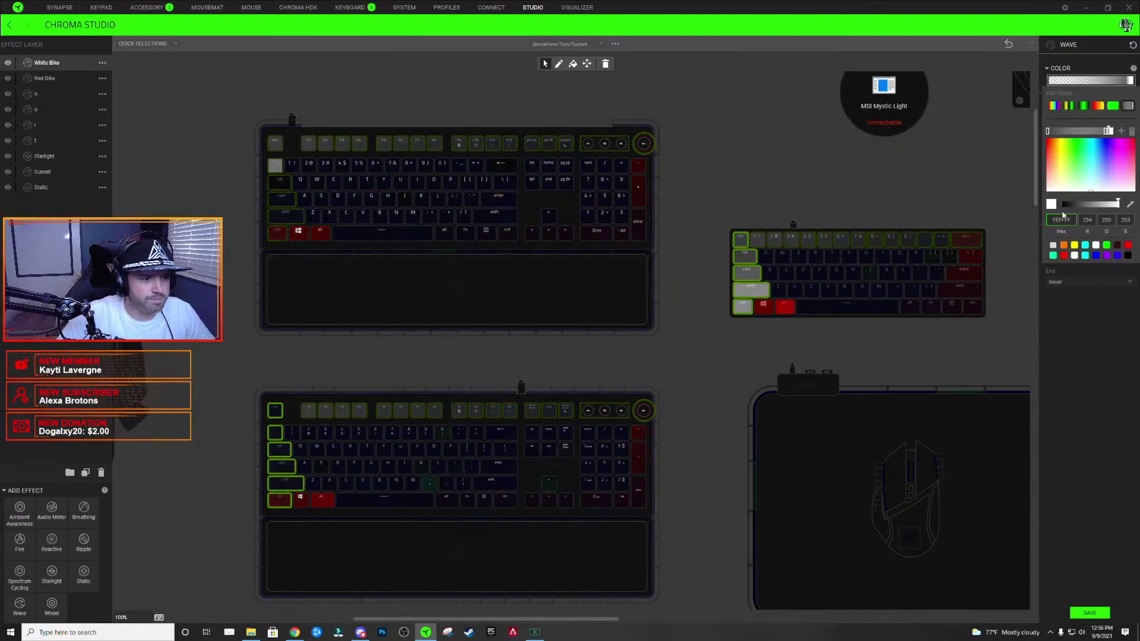
- Deselect the compact keyboard's left column and set the lower keyboard's left-column white stop to FEFEFF
left_click(739, 291)
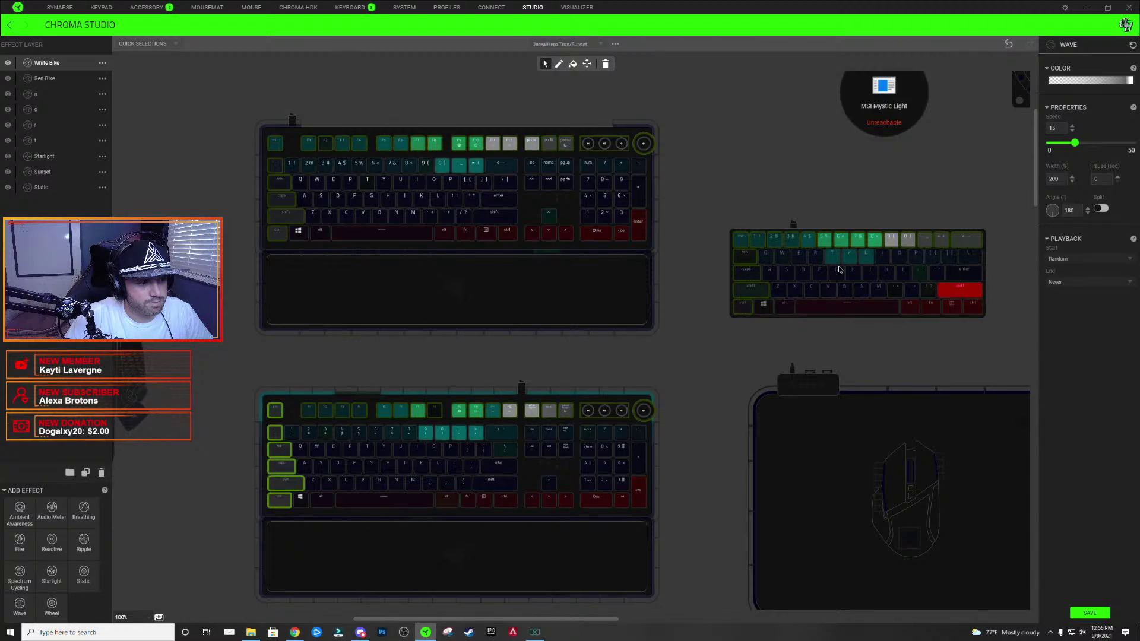
left_click(1104, 80)
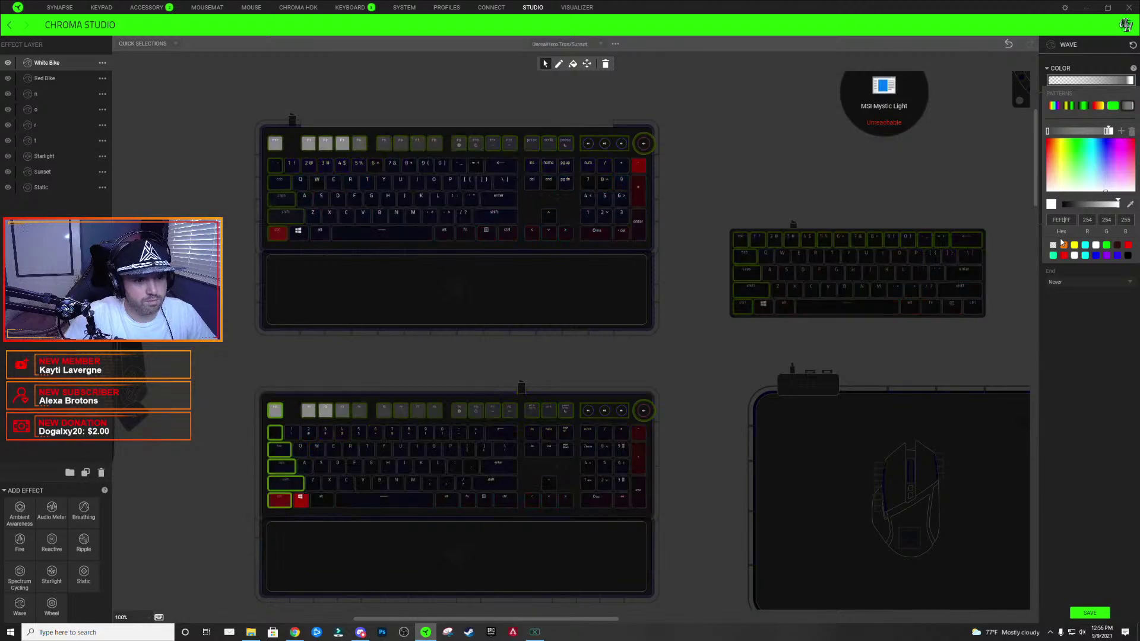
- Check the White Bike left-column groups on the lower, compact and upper keyboards, and save the effect
left_click(905, 203)
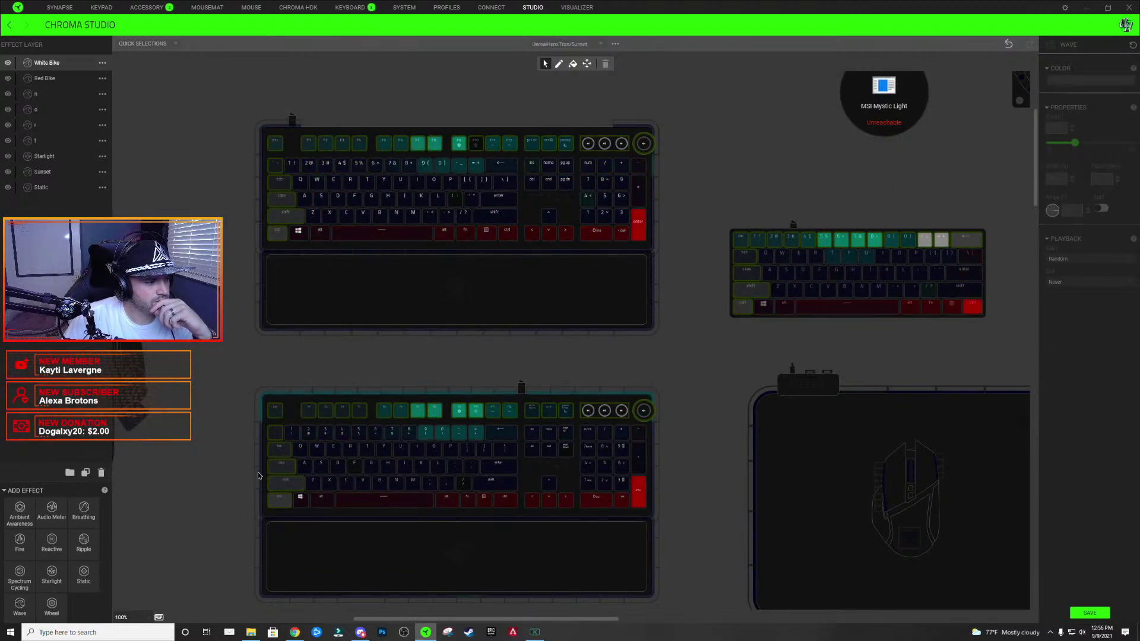
left_click(274, 469)
left_click(746, 270)
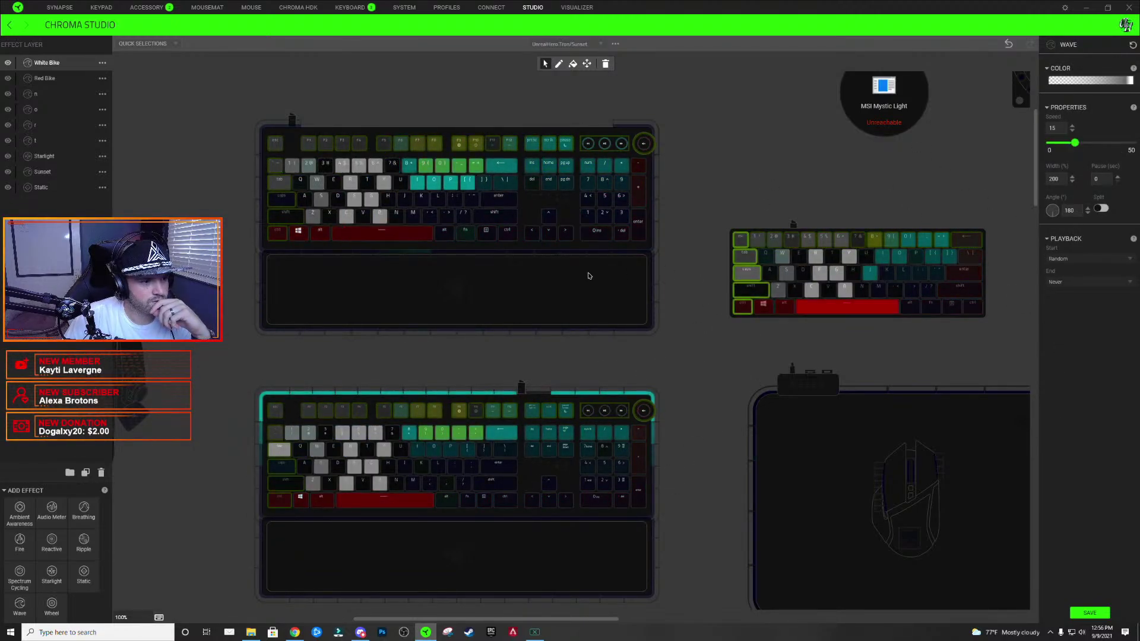
left_click(276, 203)
left_click(704, 180)
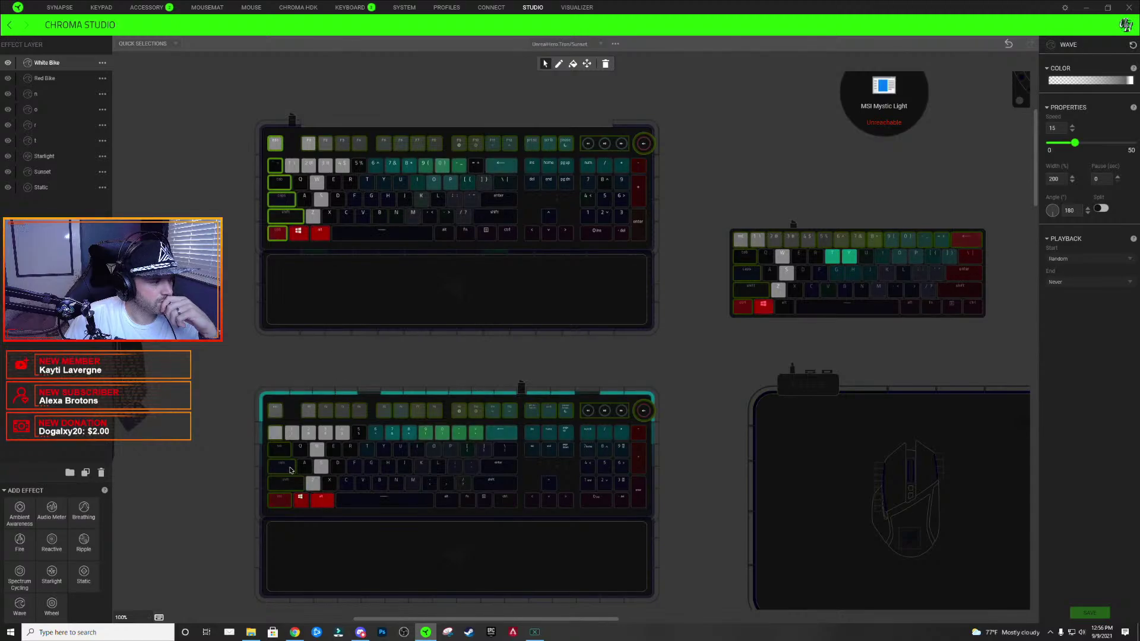
- Check that the White Bike top-row keys on the compact and upper keyboards are selected as separate groups
left_click(776, 185)
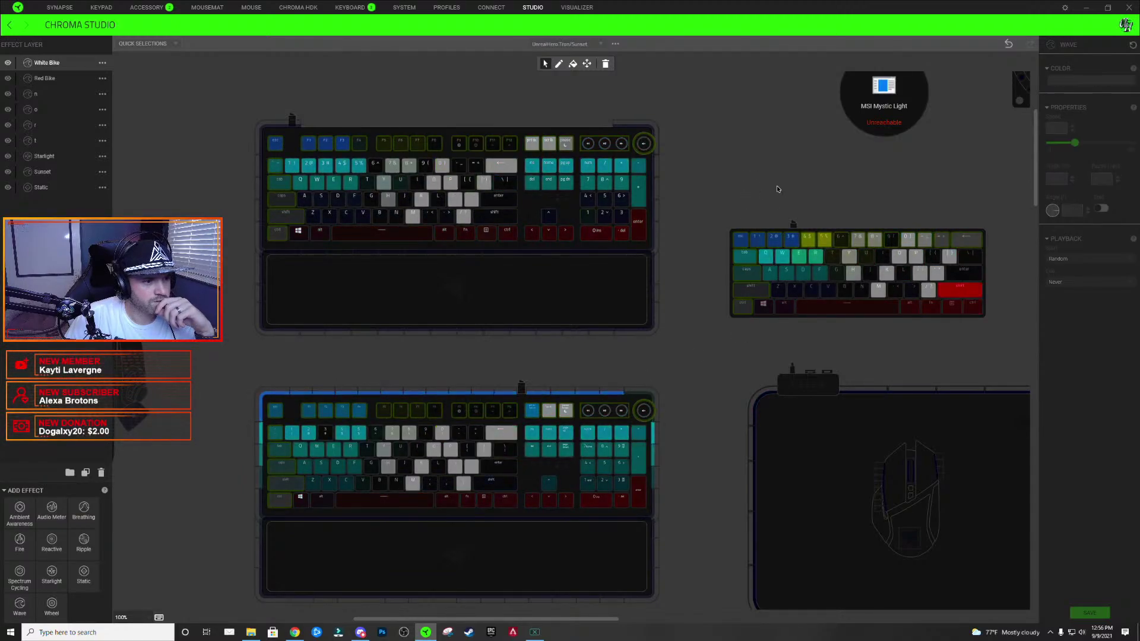
left_click(804, 243)
left_click(698, 242)
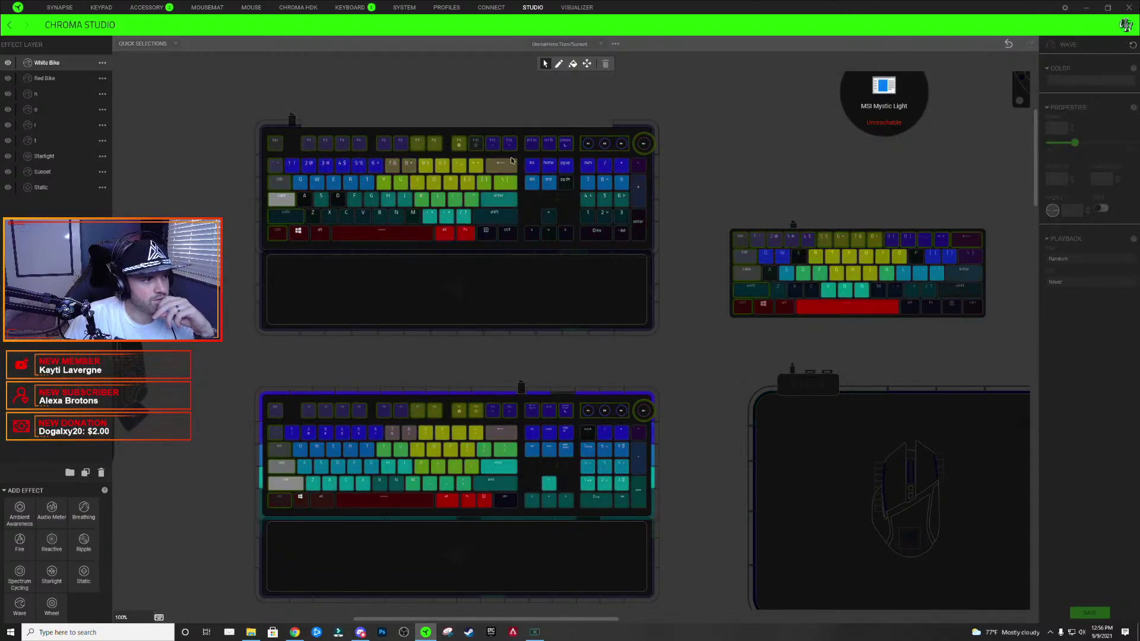
left_click(476, 144)
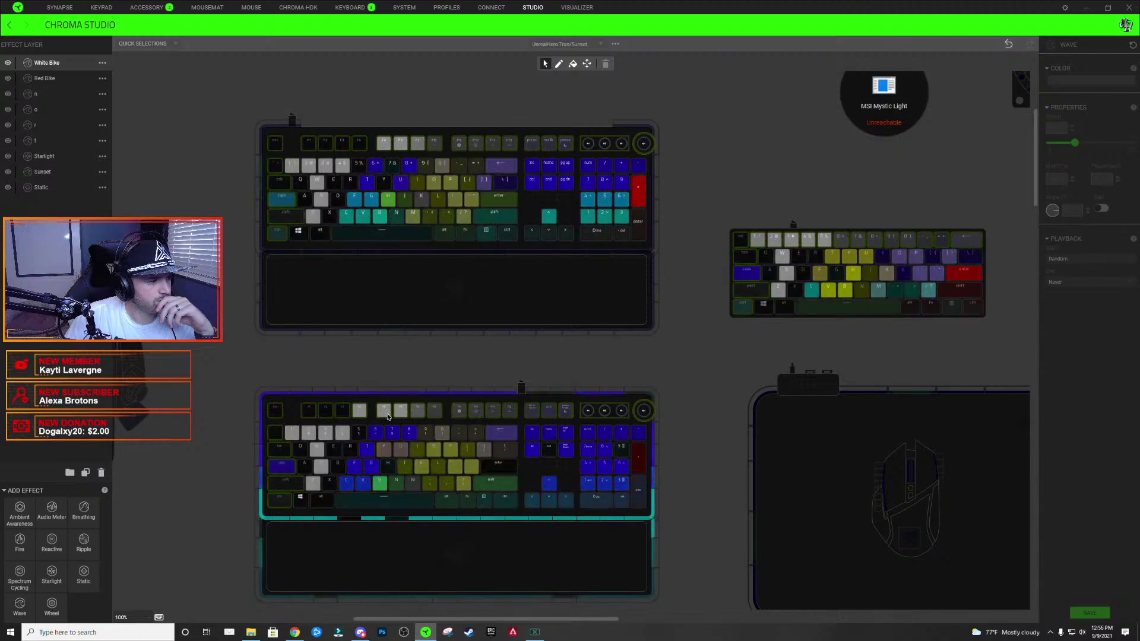
left_click(773, 148)
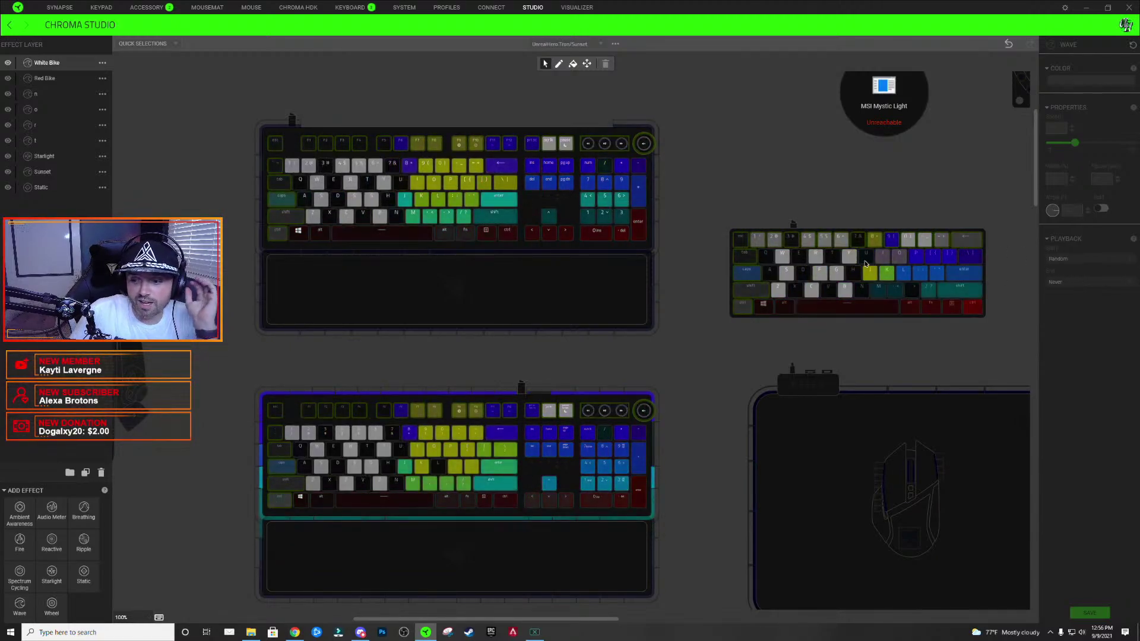
- Select the whole upper keyboard on the White Bike layer and recheck the left-column groups on the compact and lower keyboards
mouse_move(865, 263)
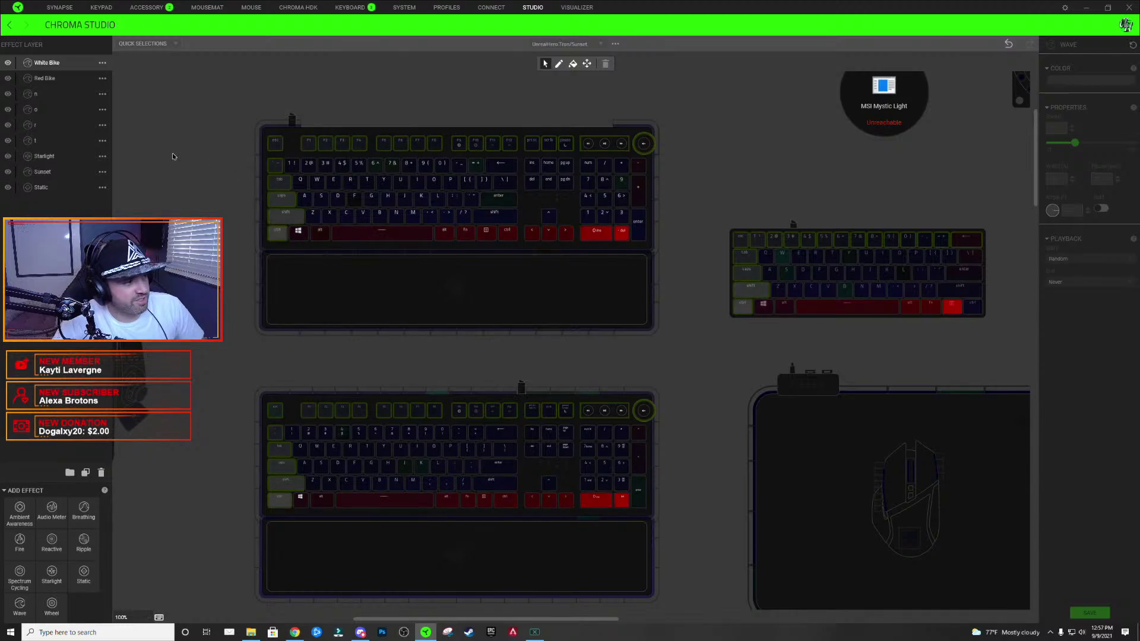
left_click_drag(192, 95, 591, 395)
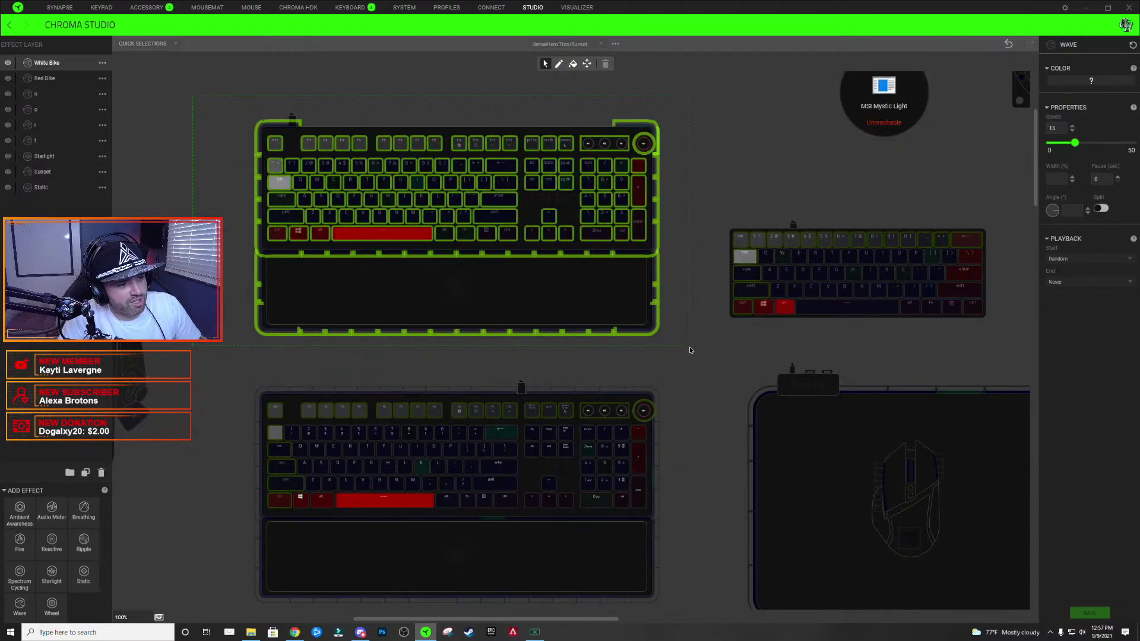
left_click(445, 292)
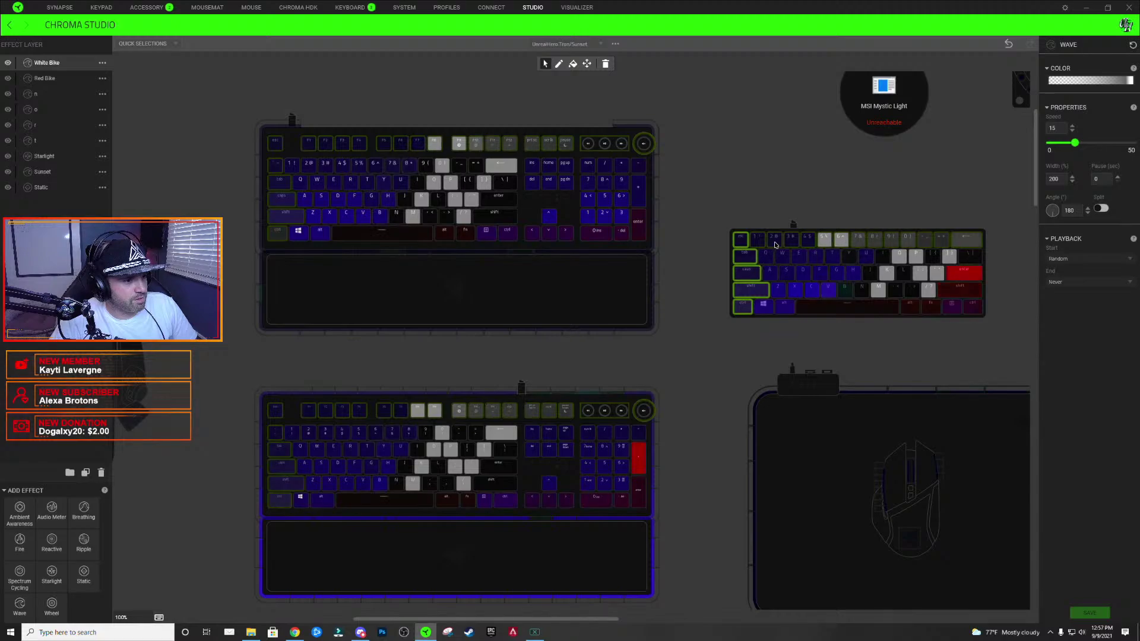
left_click(288, 457)
left_click(237, 331)
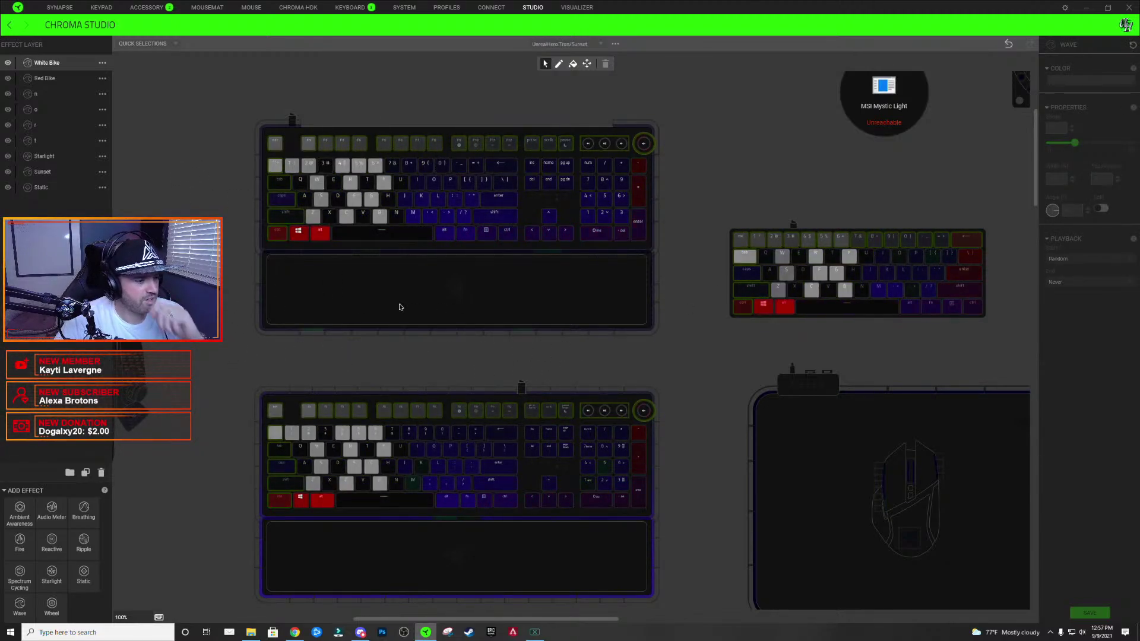
- Copy the lower keyboard's Sunset wave to the LED strips, mouse mat, mouse, mouse dock, tower, fan and MSI Mystic Light device
scroll(235, 166, "down", 1)
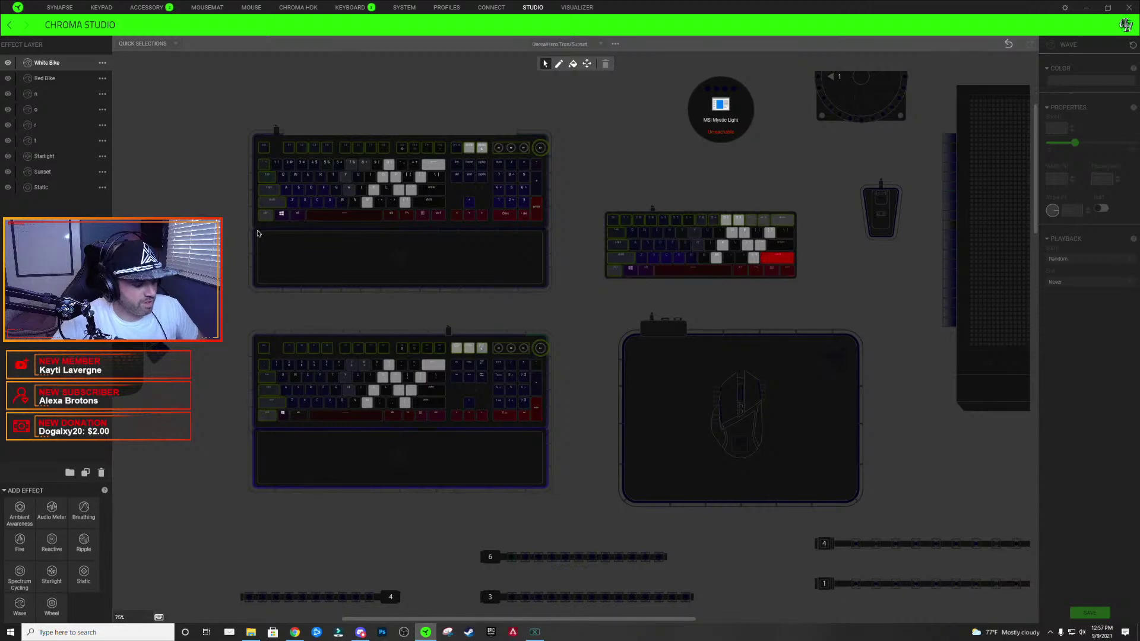
scroll(372, 197, "down", 1)
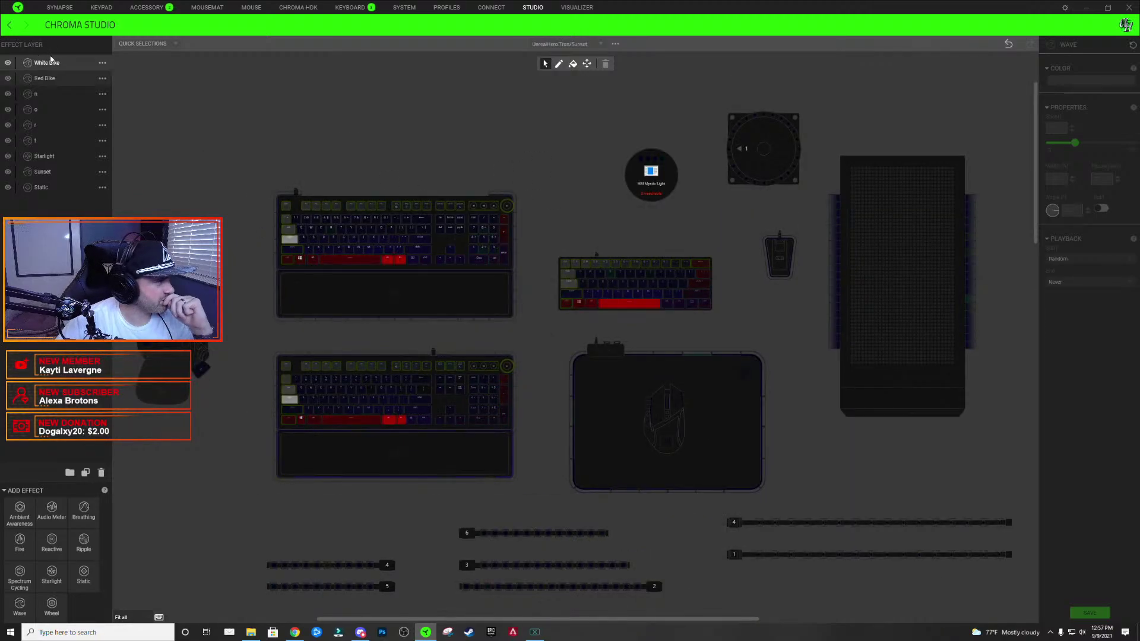
left_click(49, 174)
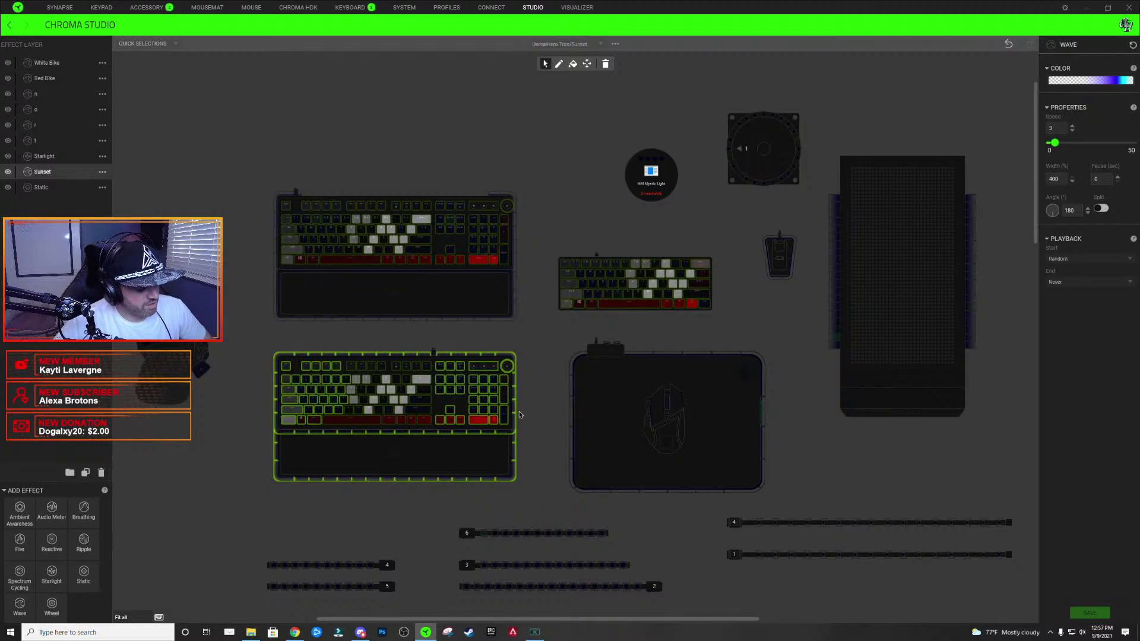
left_click(400, 170)
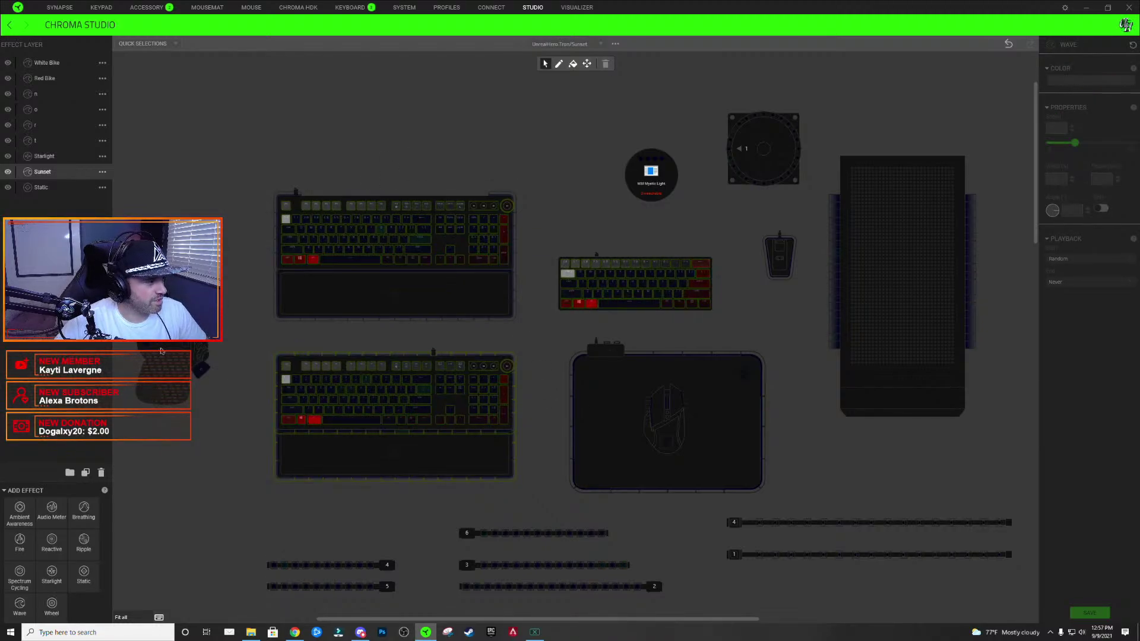
left_click(173, 324)
left_click_drag(250, 521, 1018, 593)
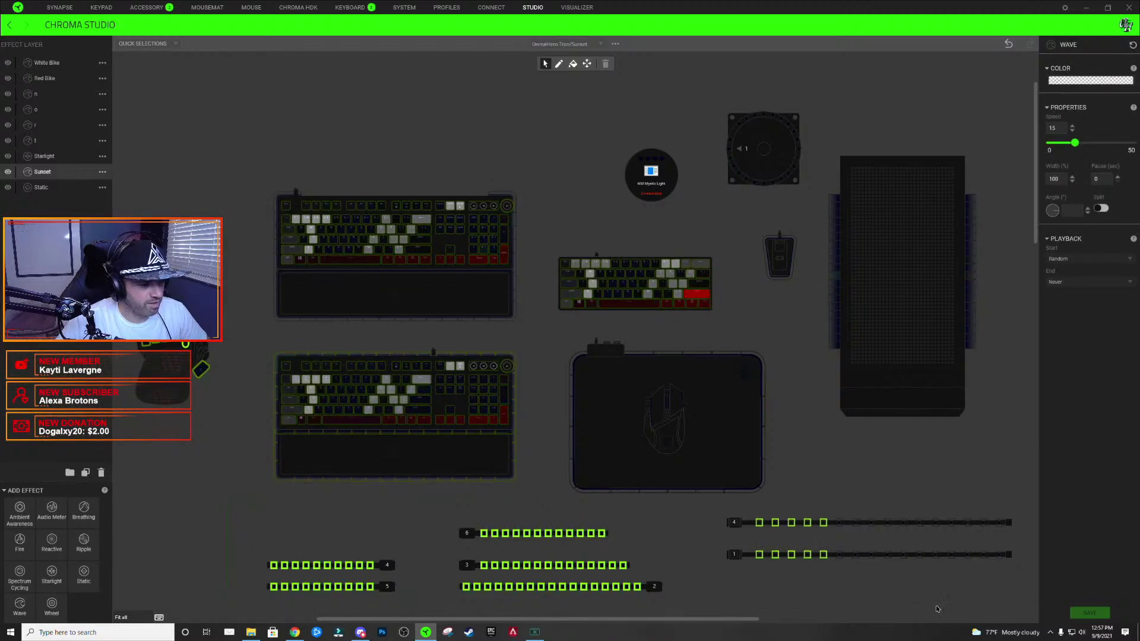
left_click(611, 475)
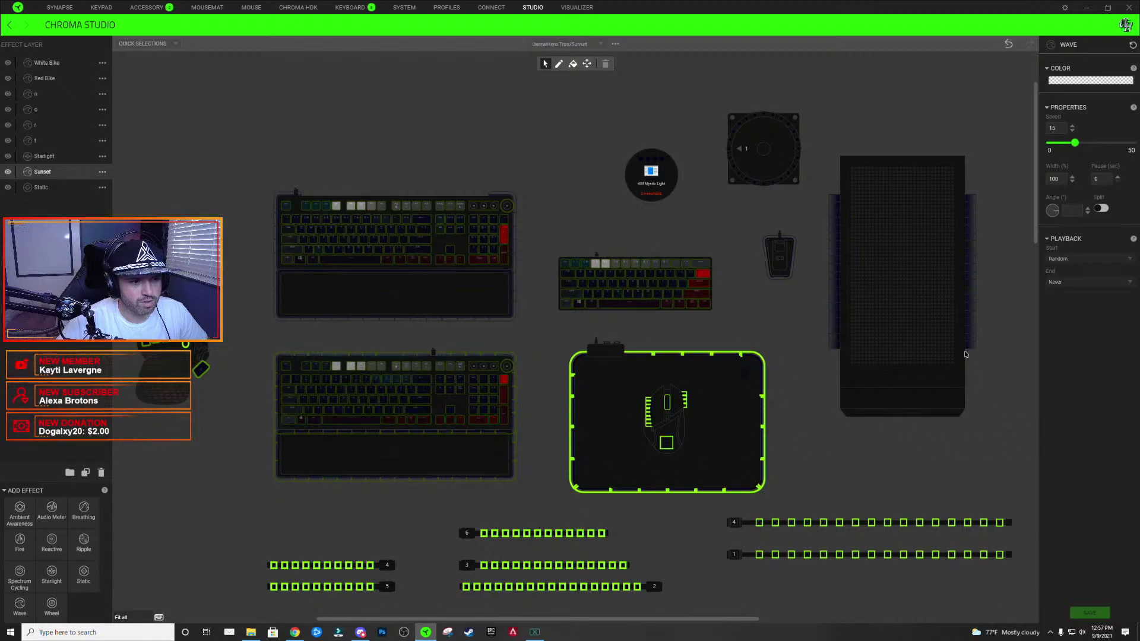
left_click(908, 365)
left_click(777, 258)
left_click(735, 128)
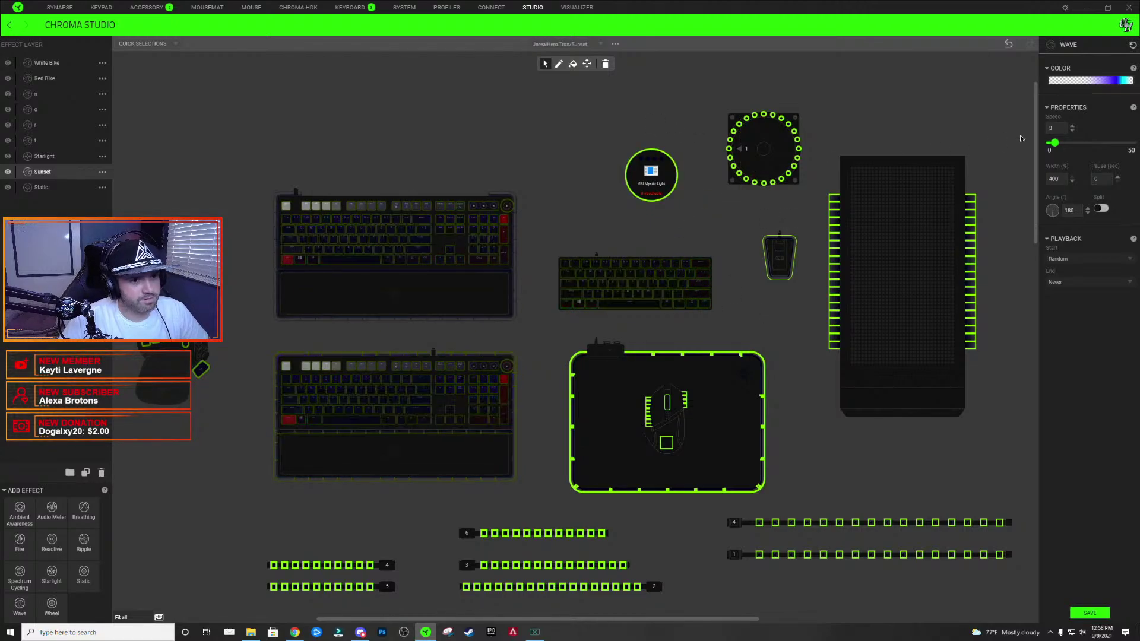
- Inspect the blue colour stop of the Sunset wave on the selected devices
left_click(1104, 81)
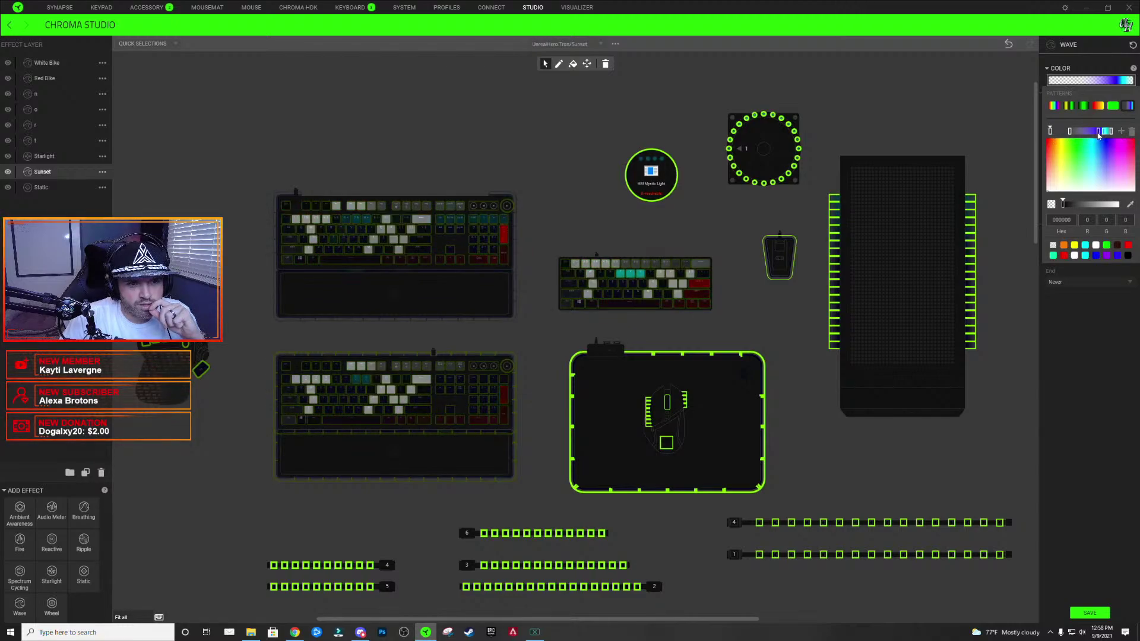
left_click(1097, 133)
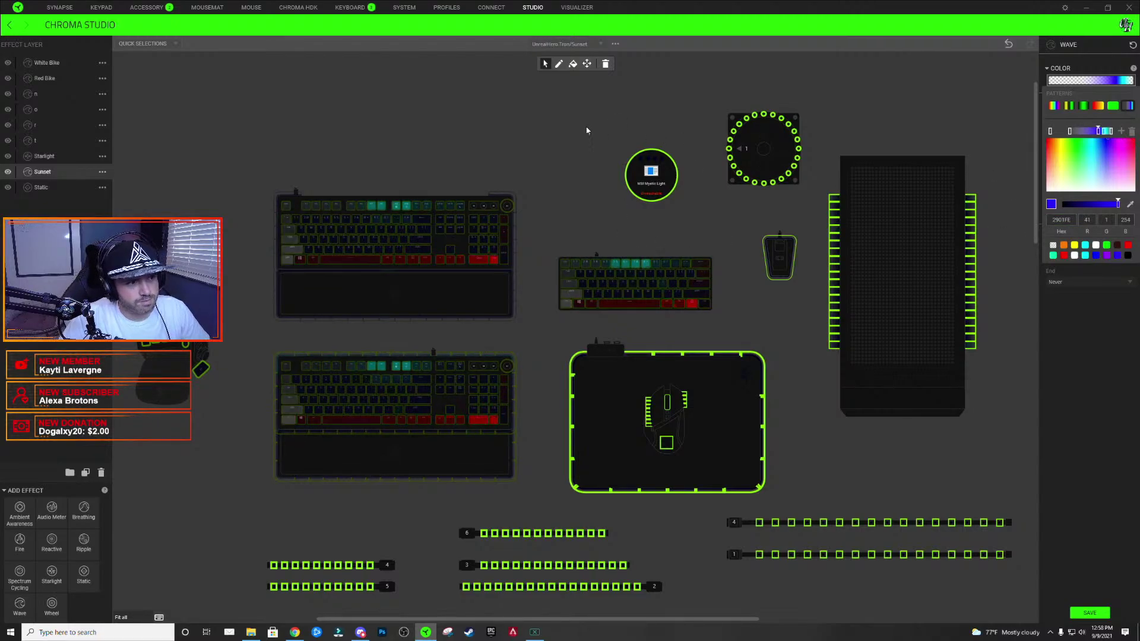
left_click(555, 136)
- Select the fan's upper and lower LEDs and the mouse's wheel and logo, and set their Sunset wave's yellow stop to FFFF01
left_click(361, 222)
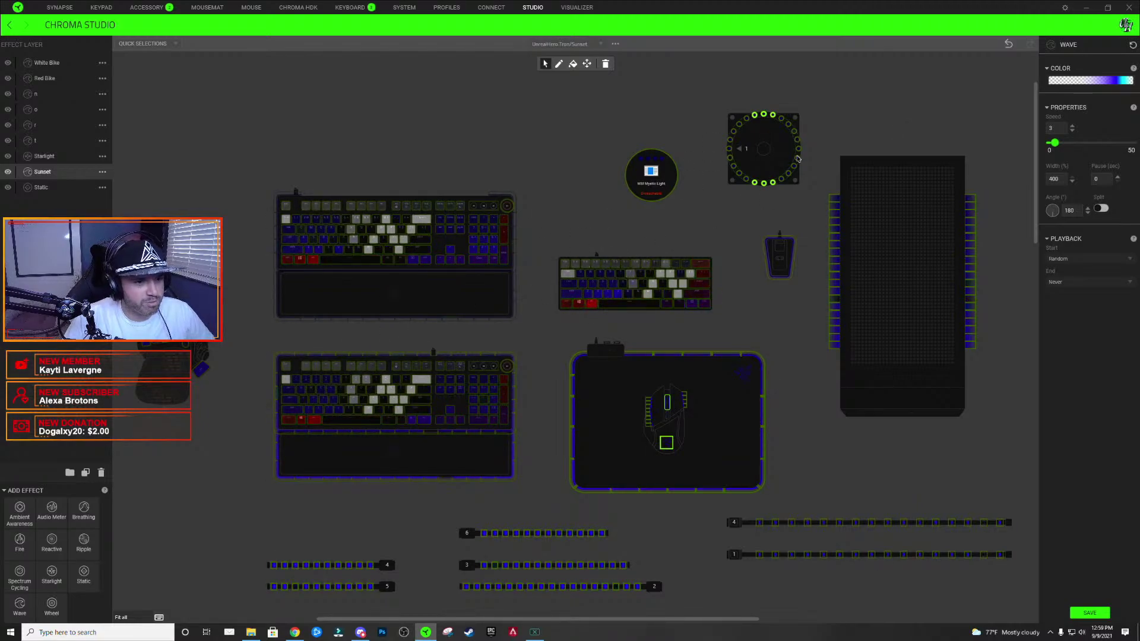
left_click(1092, 81)
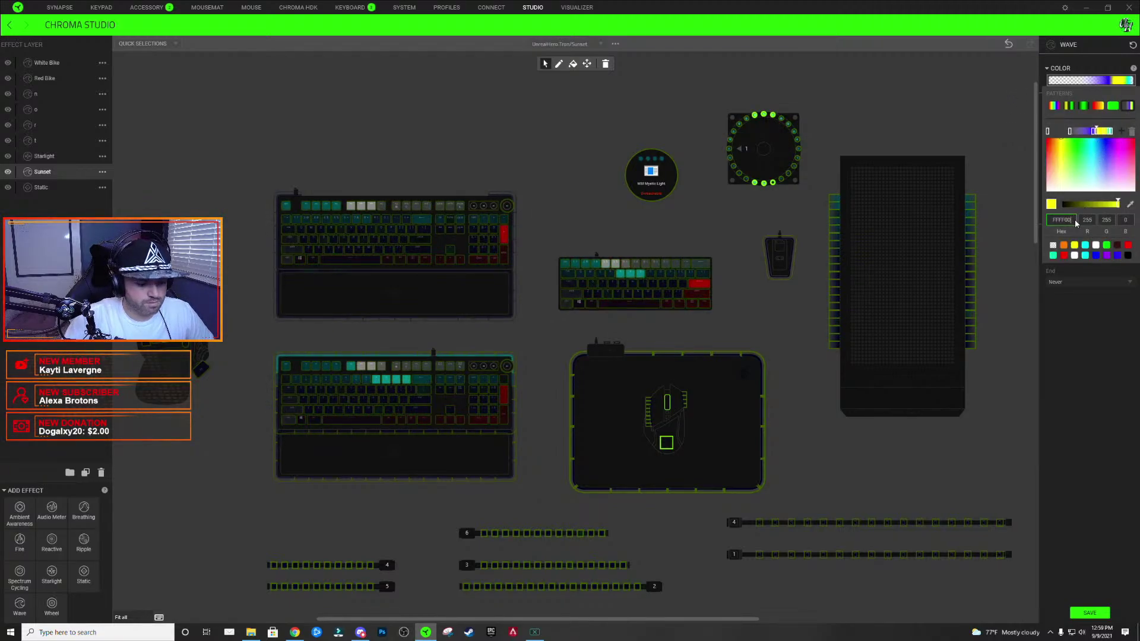
type("1")
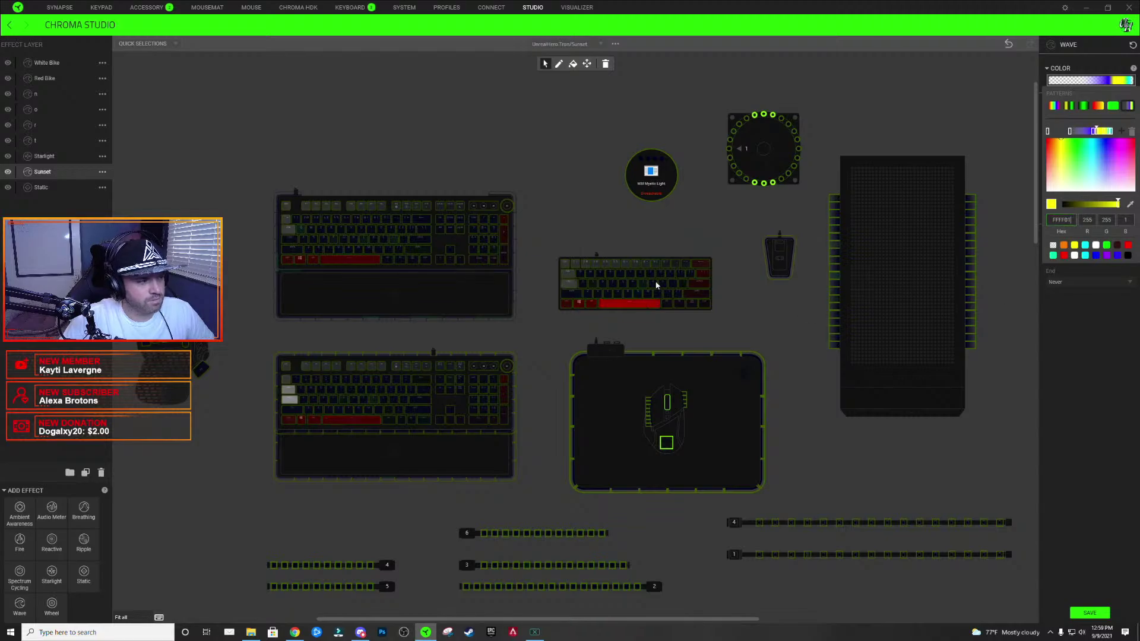
left_click(567, 184)
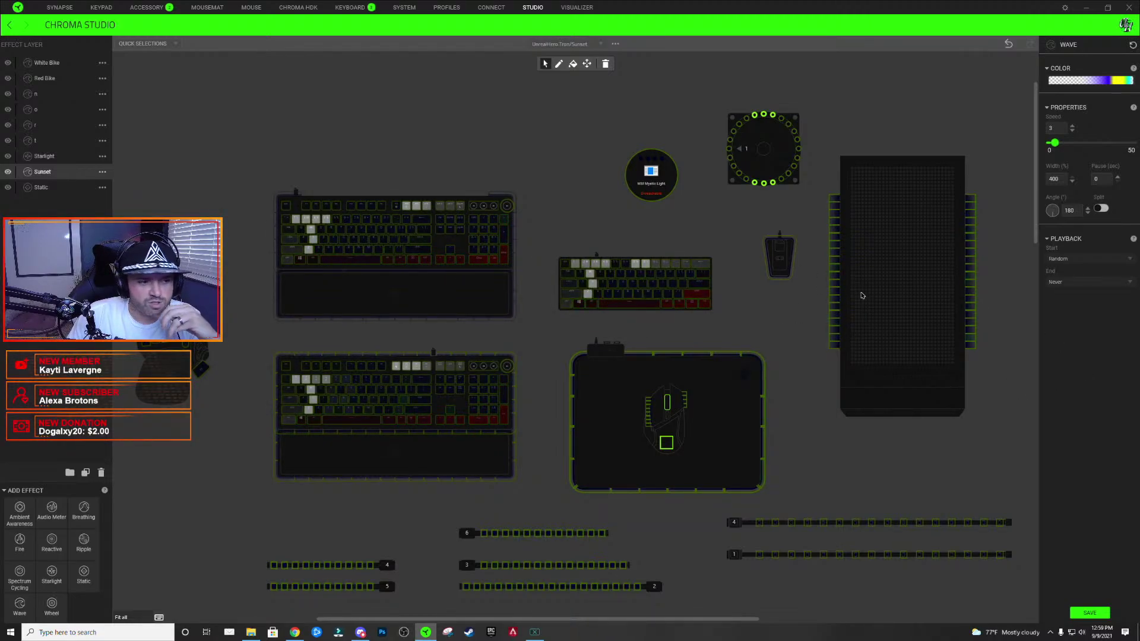
left_click(768, 339)
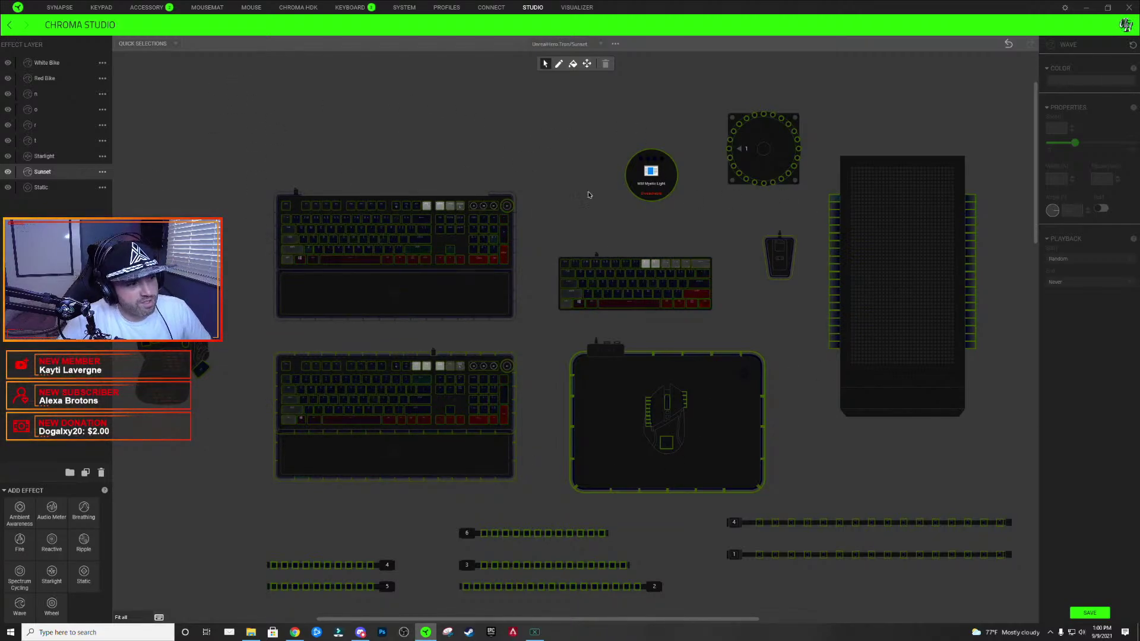
- Rename the effect to UnrealHero.Tron/Sunset.Mini/V2 and save it
left_click(615, 44)
left_click(634, 89)
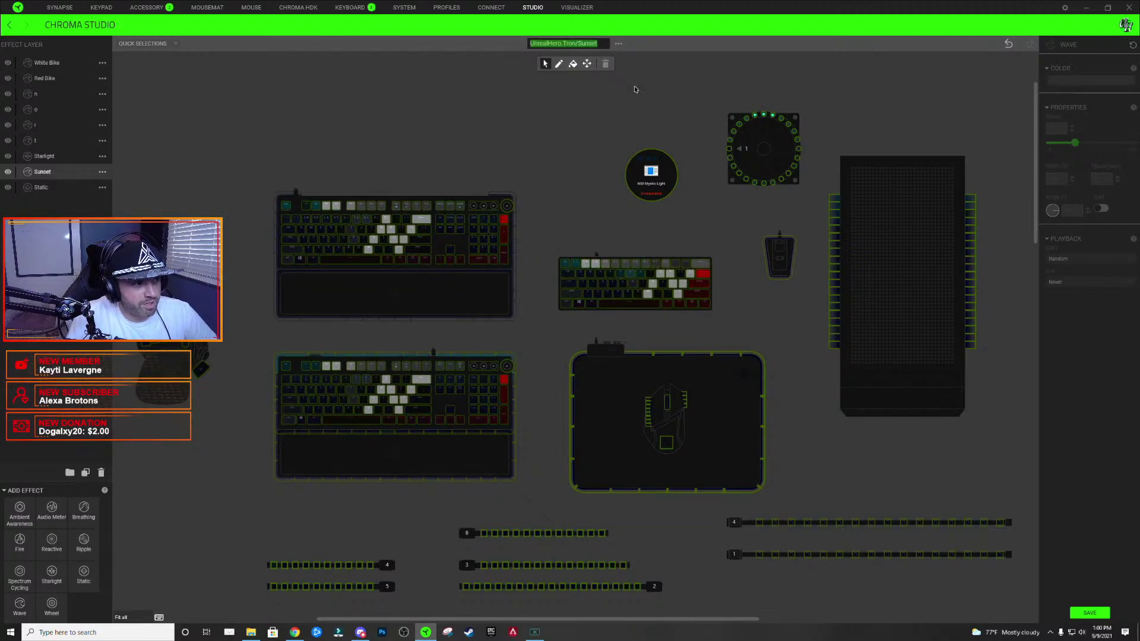
key("Return")
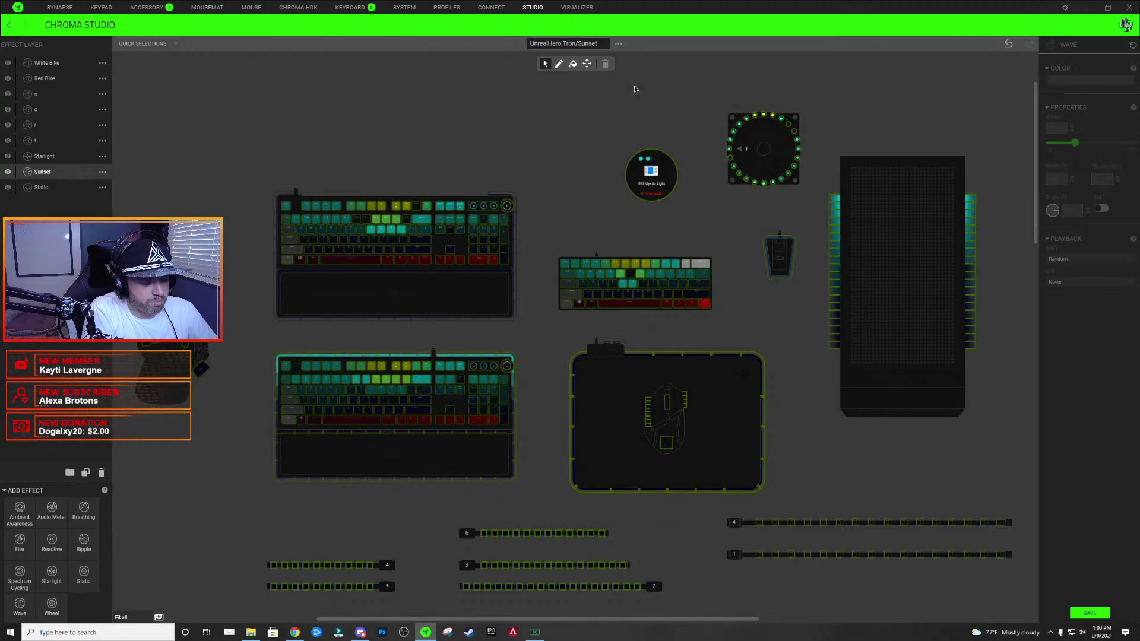
type(".Mini")
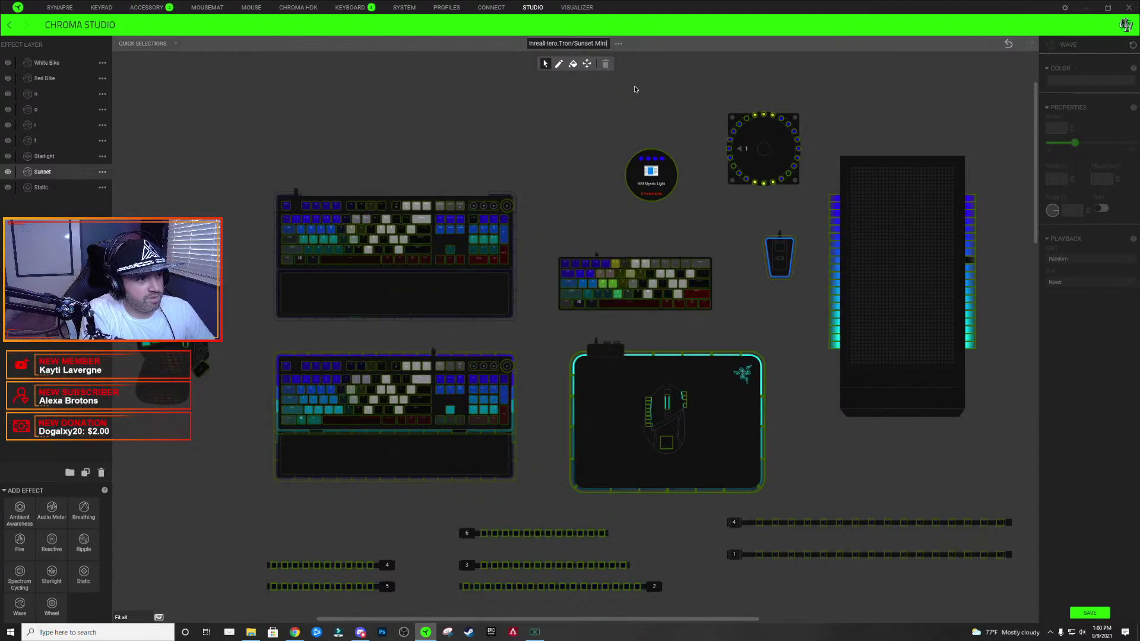
type("V2")
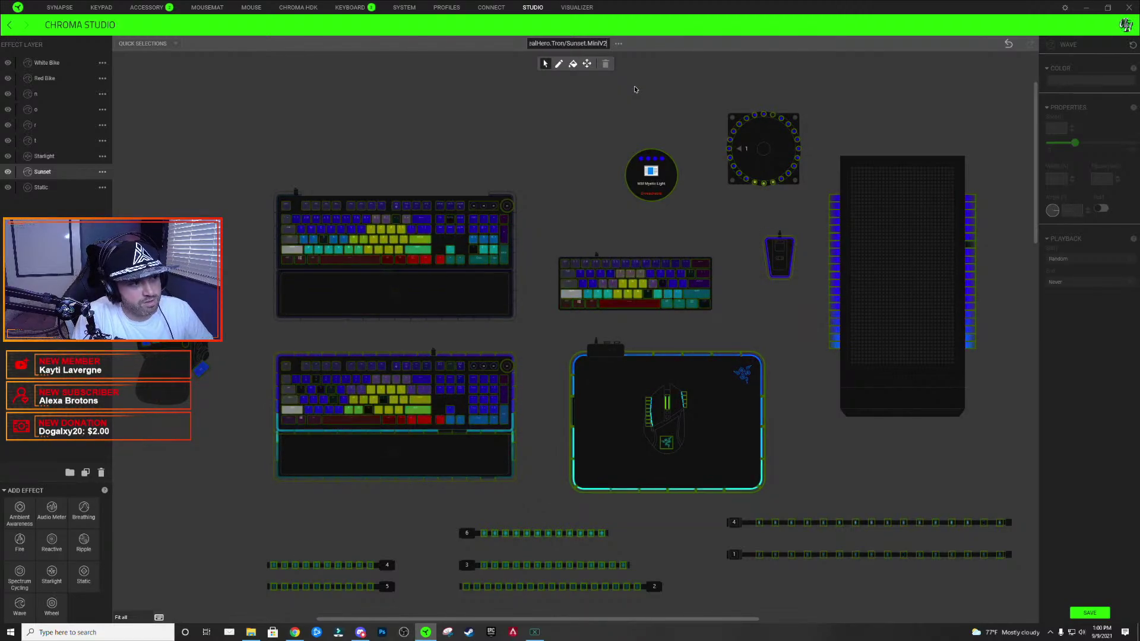
key("Left")
key("Left")
key("BackSpace")
key("BackSpace")
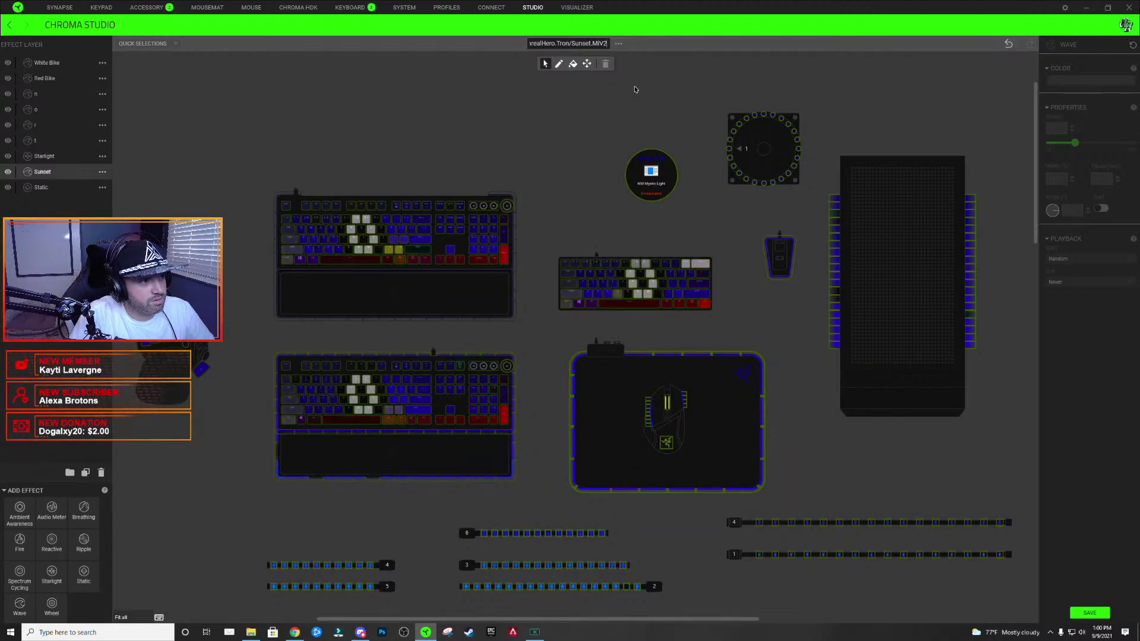
type("ddd")
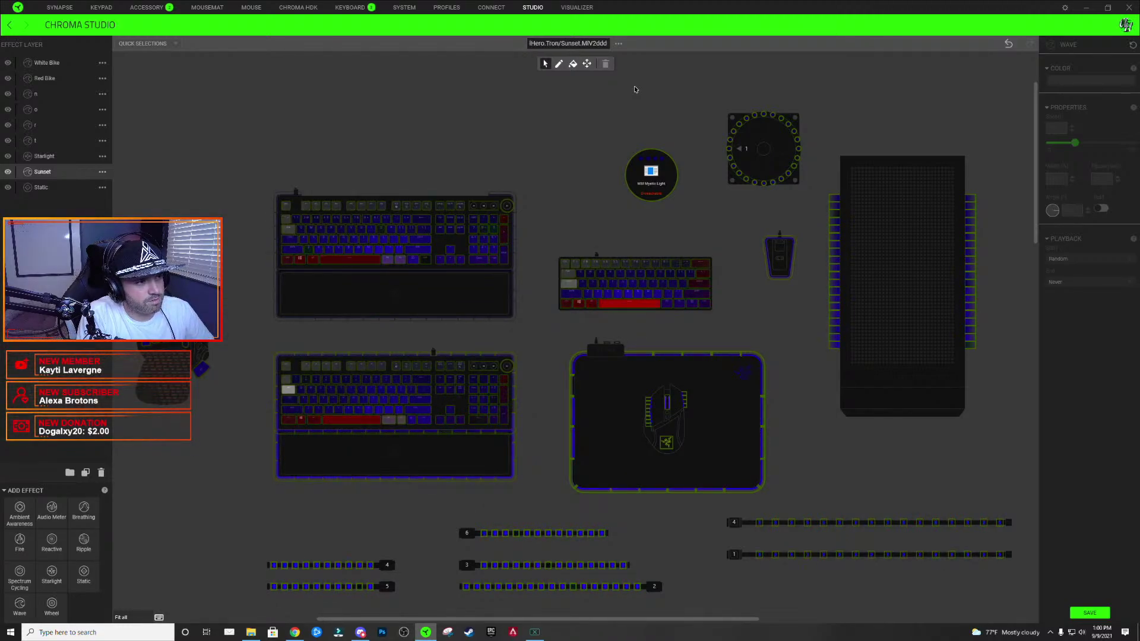
key("BackSpace")
key("BackSpace")
key("BackSpace")
key("BackSpace")
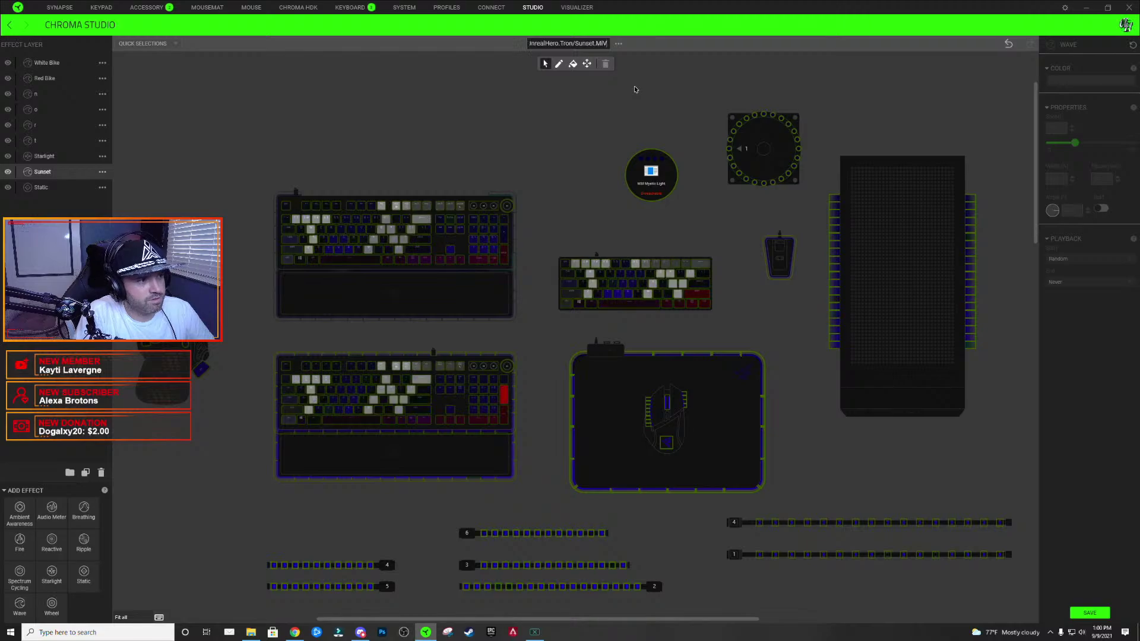
type("ni")
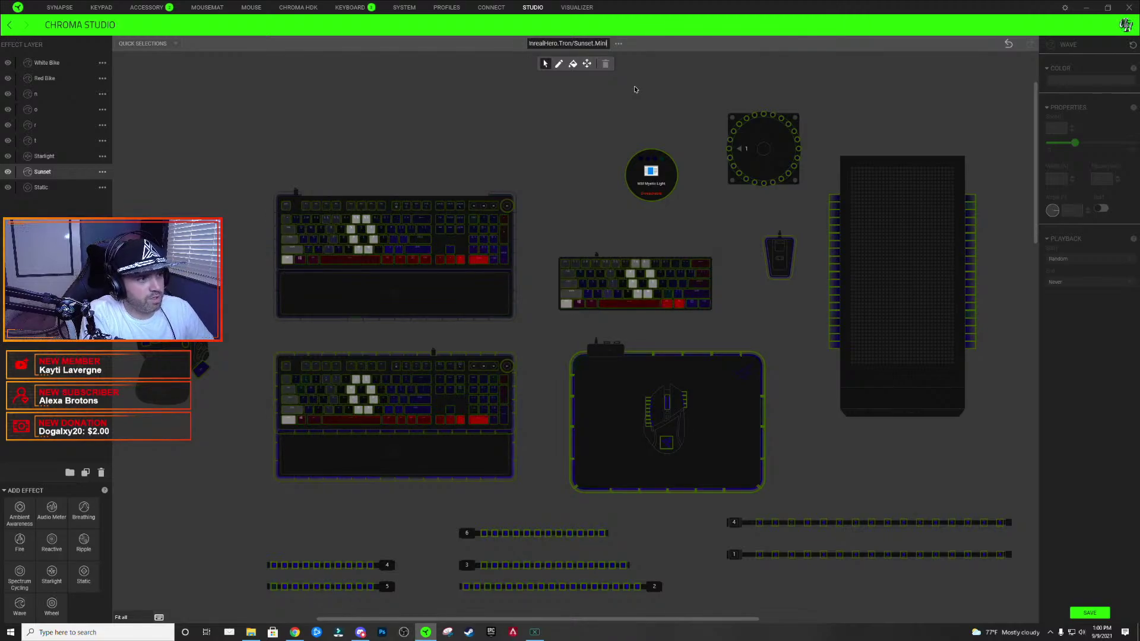
type("/V2")
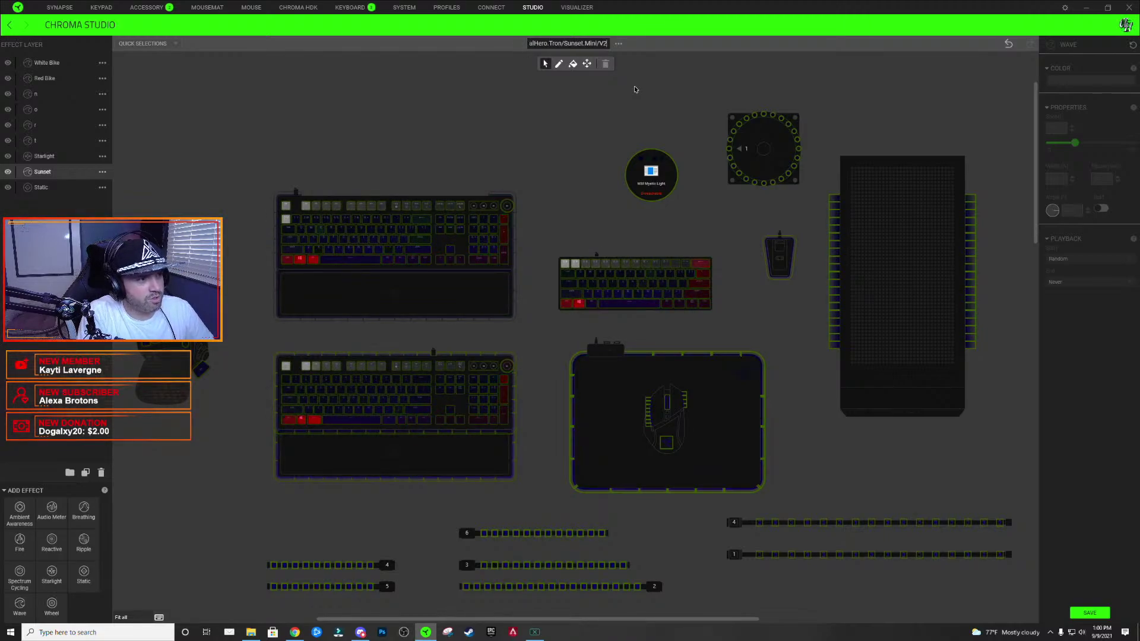
- Export the UnrealHero.Tron/Sunset.Mini/V2 effect to the Downloads folder as UnrealHero.Tron-Sunset.Mini.V2Analog
left_click(619, 46)
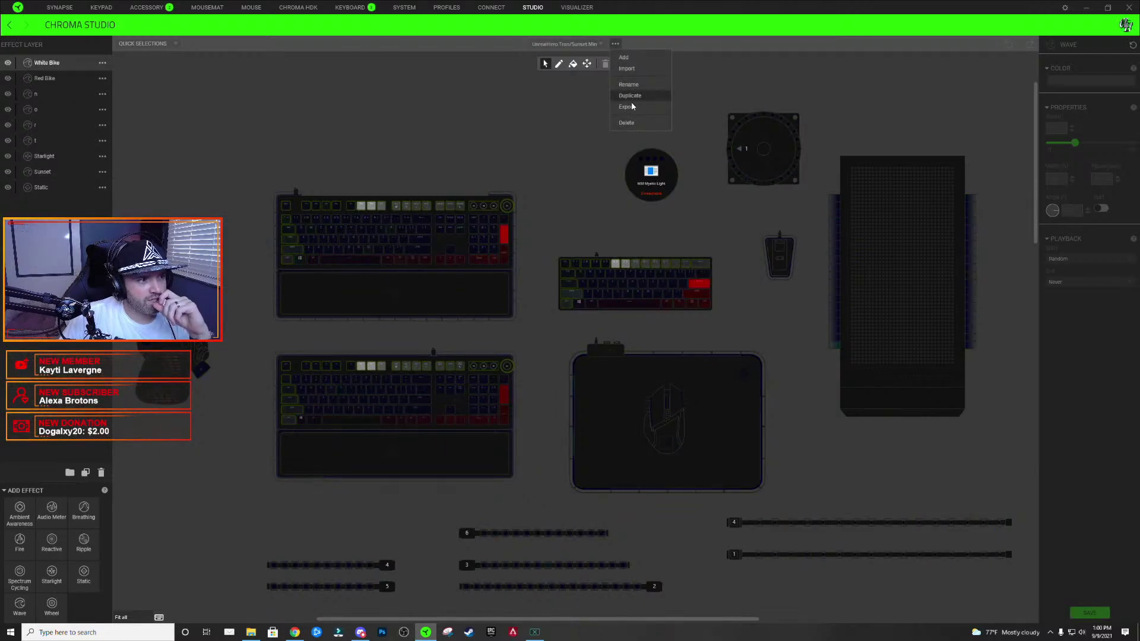
left_click(630, 107)
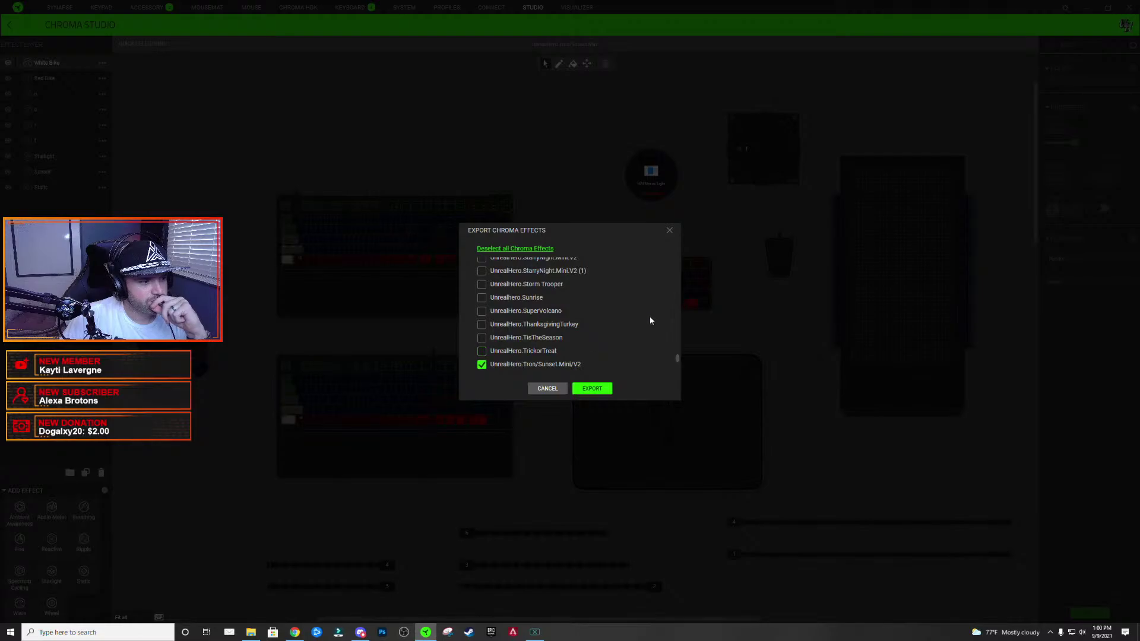
left_click(591, 388)
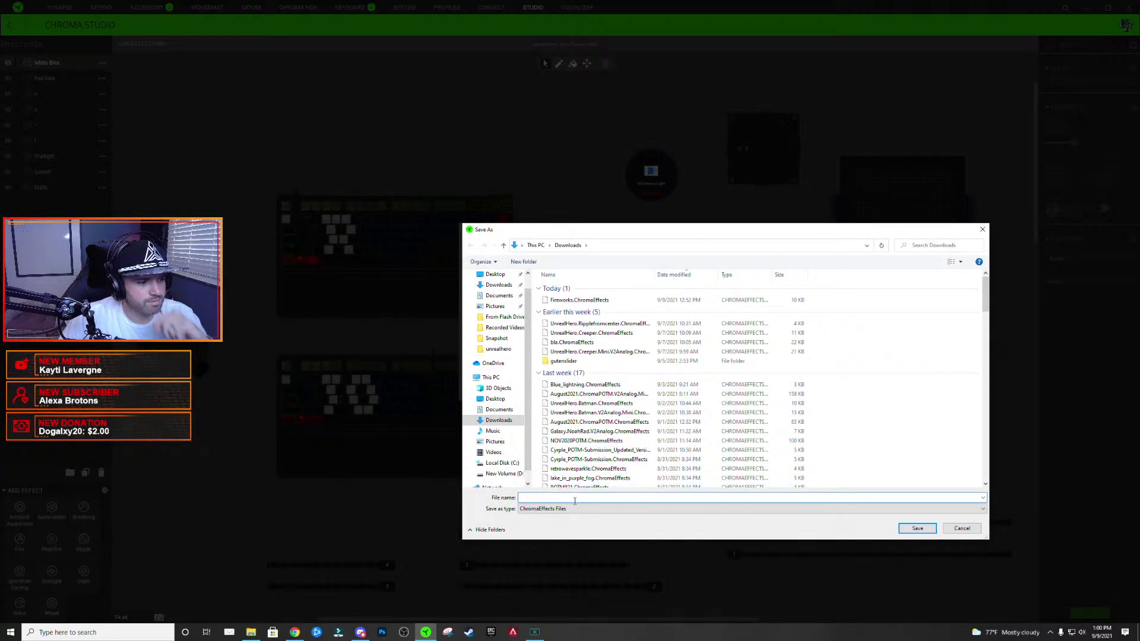
type("Unreal")
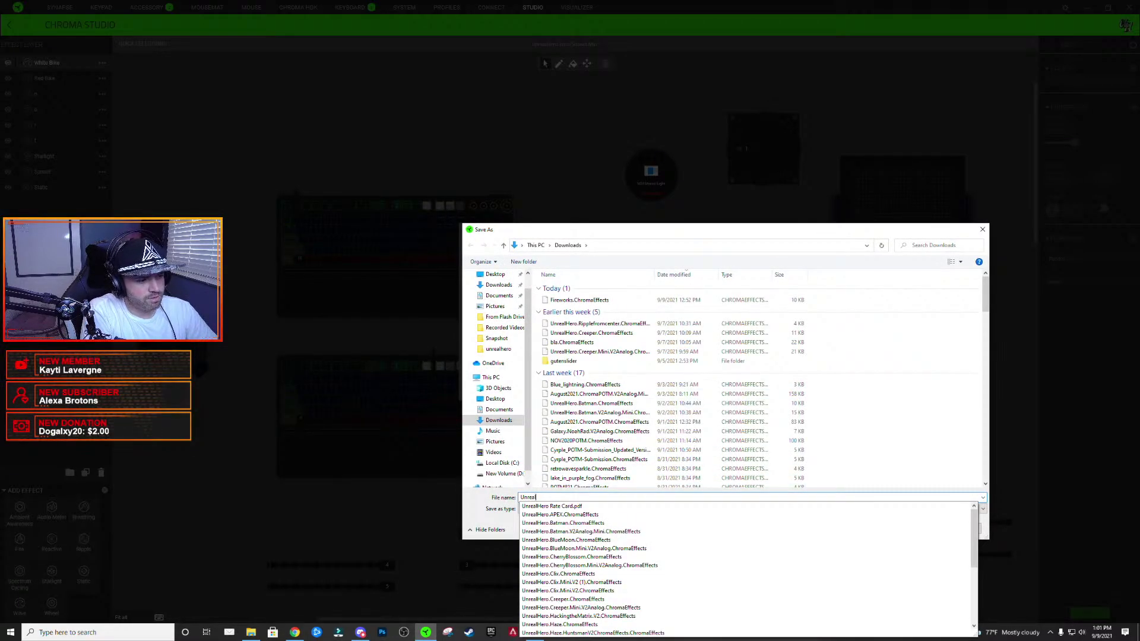
type("Heor")
key("BackSpace")
key("BackSpace")
type("re")
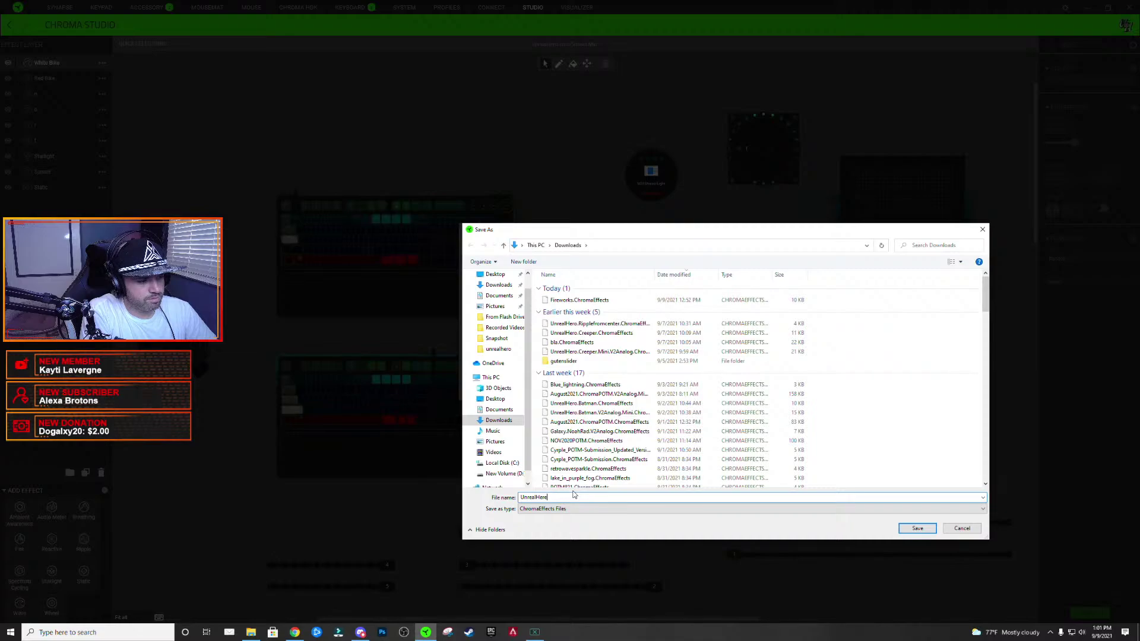
key("BackSpace")
type("o.")
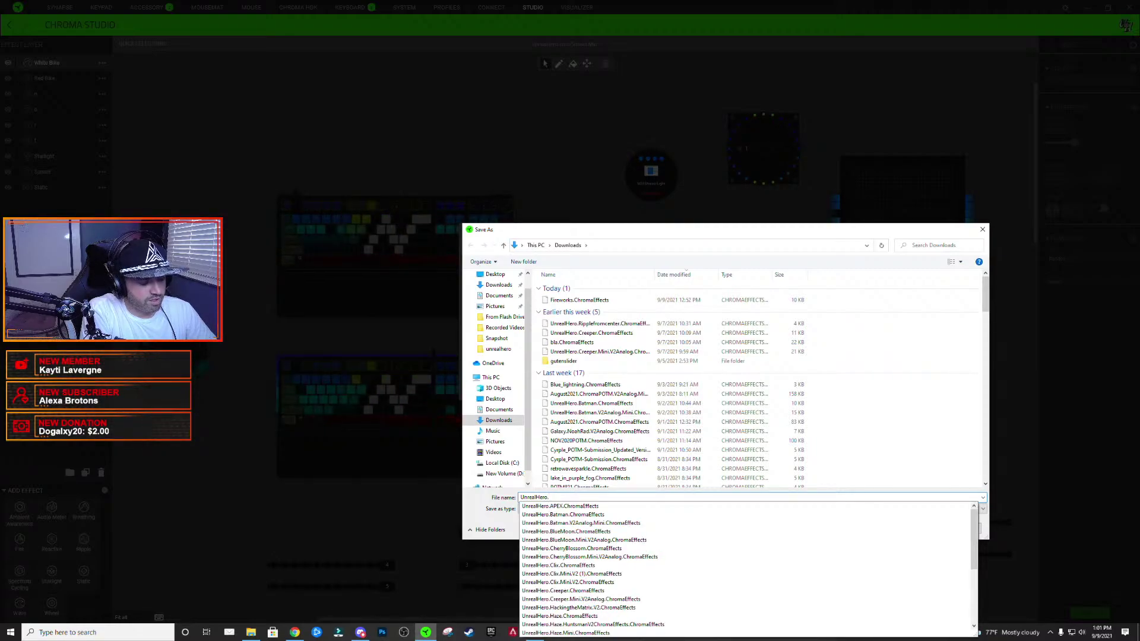
type("Tron")
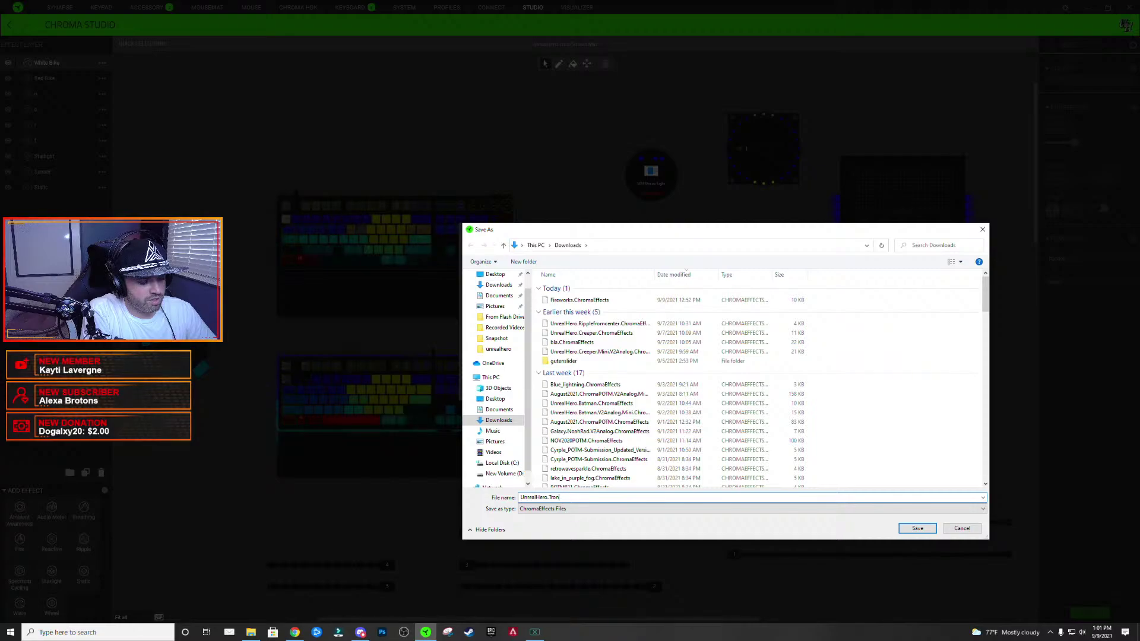
type("-Suy")
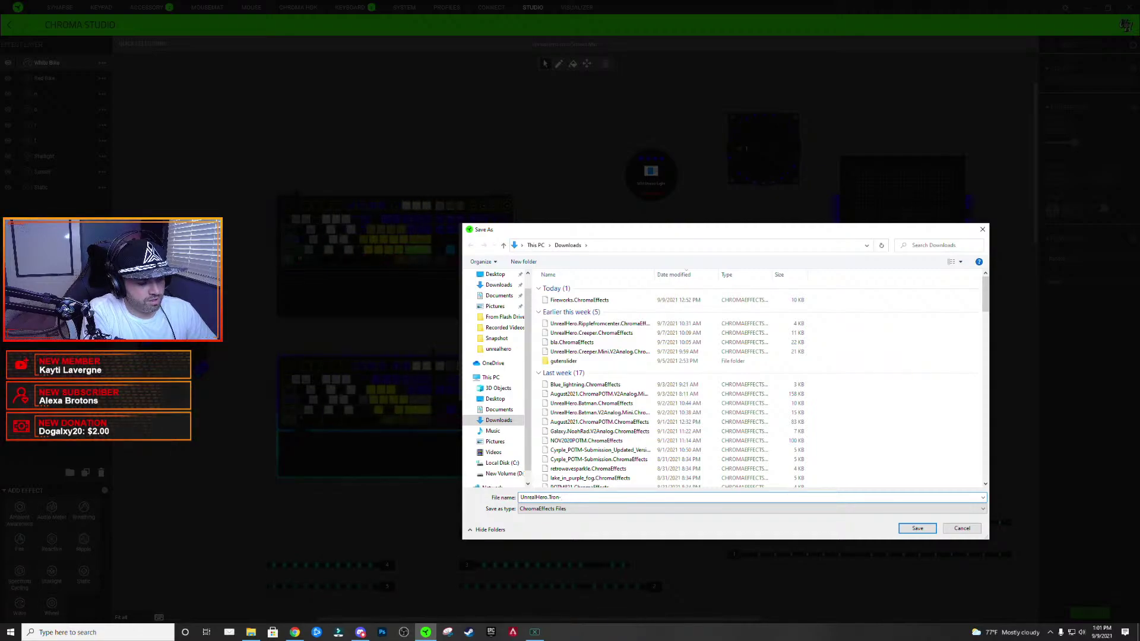
key("BackSpace")
type("nset")
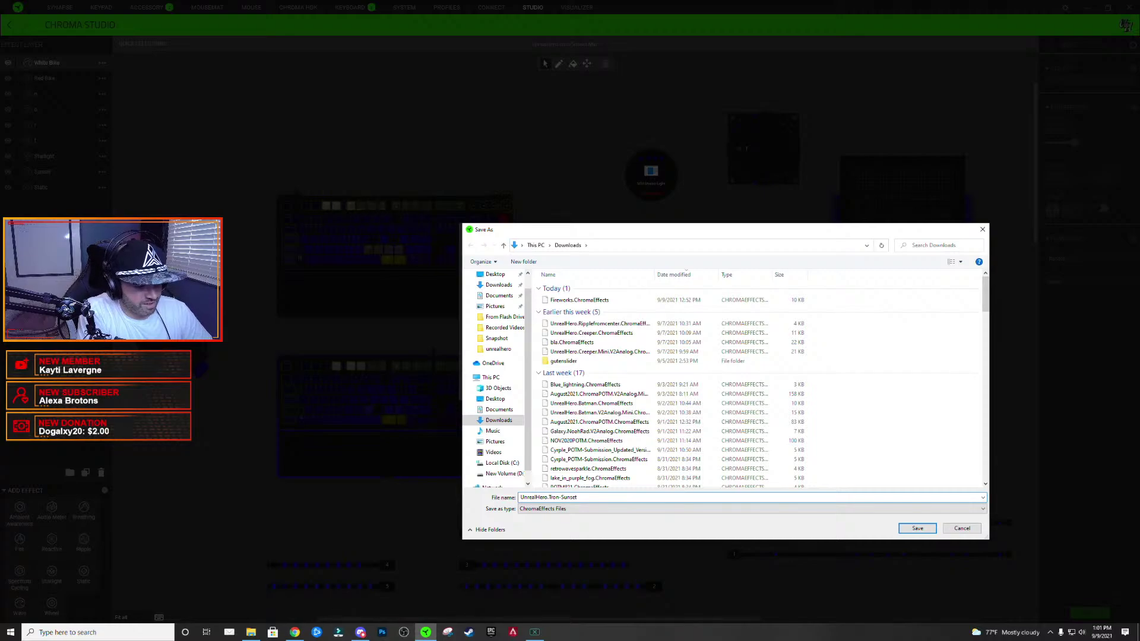
type(".Mini.")
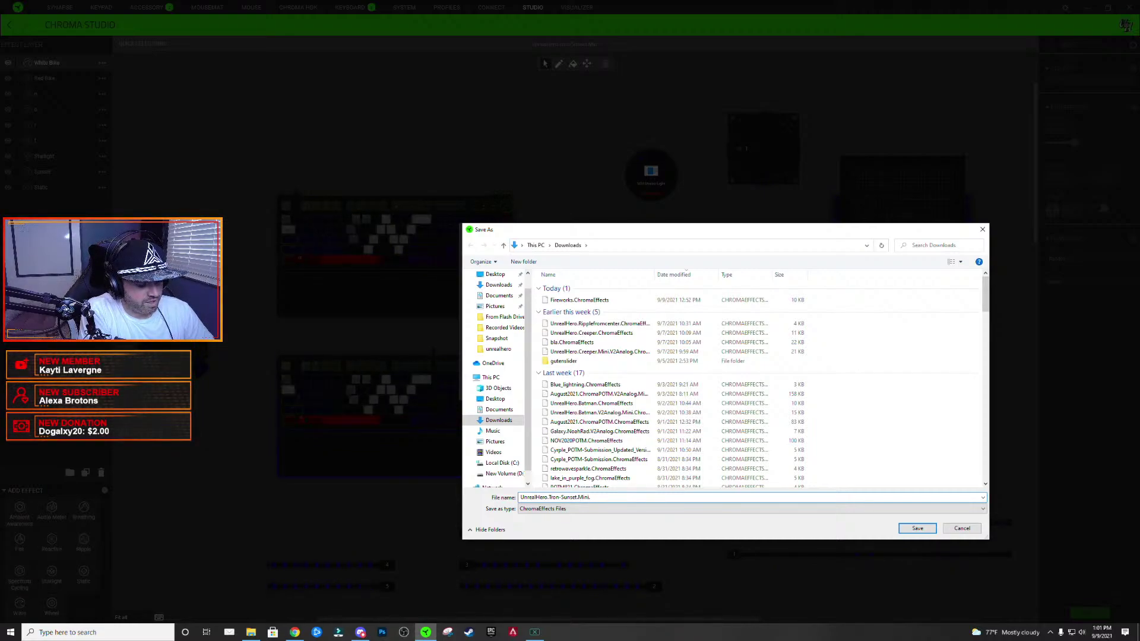
type("V2")
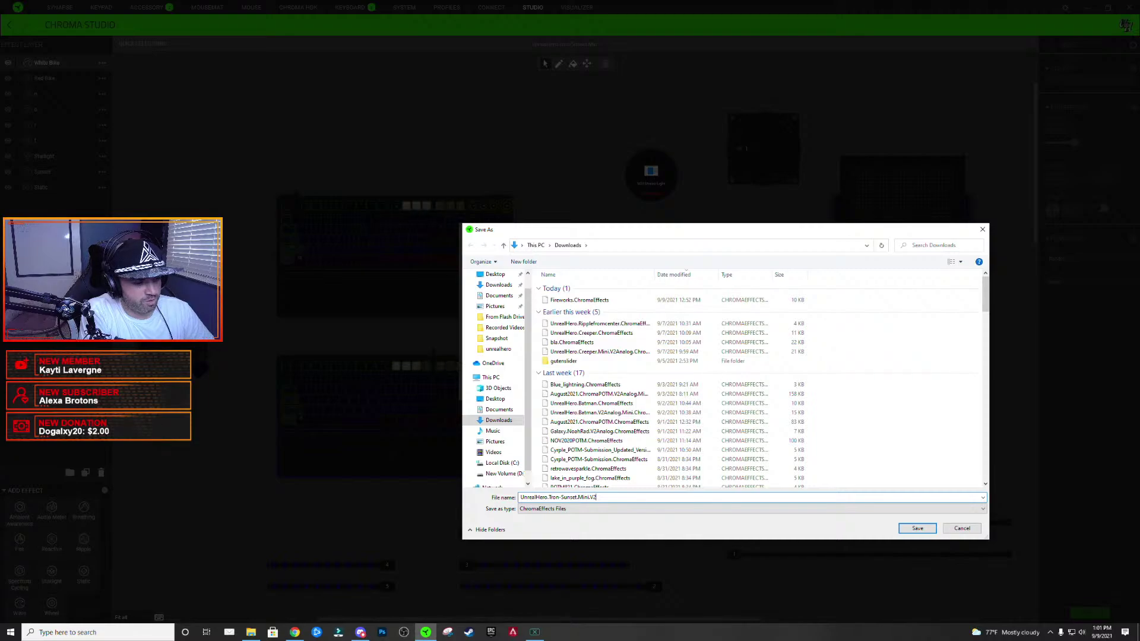
type("Anaon")
key("BackSpace")
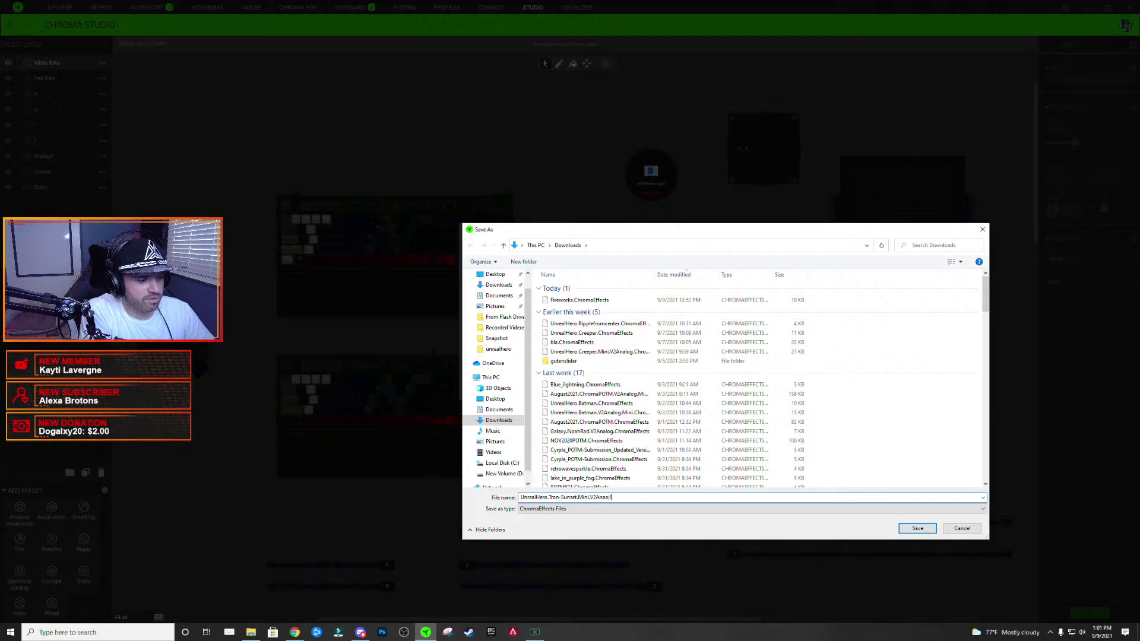
type("log")
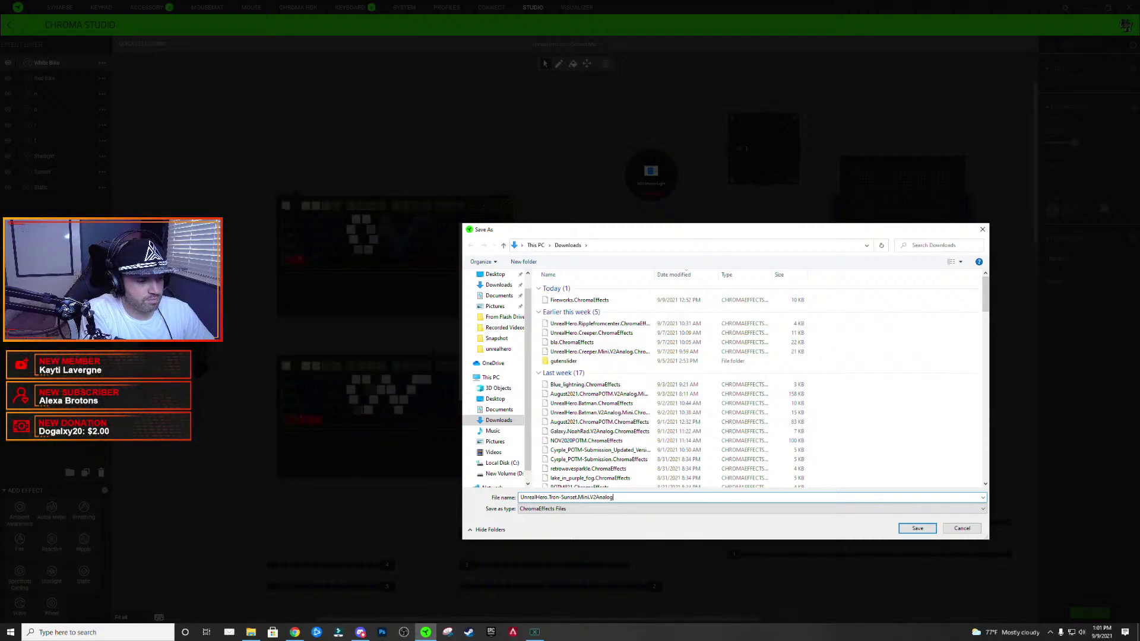
key("Return")
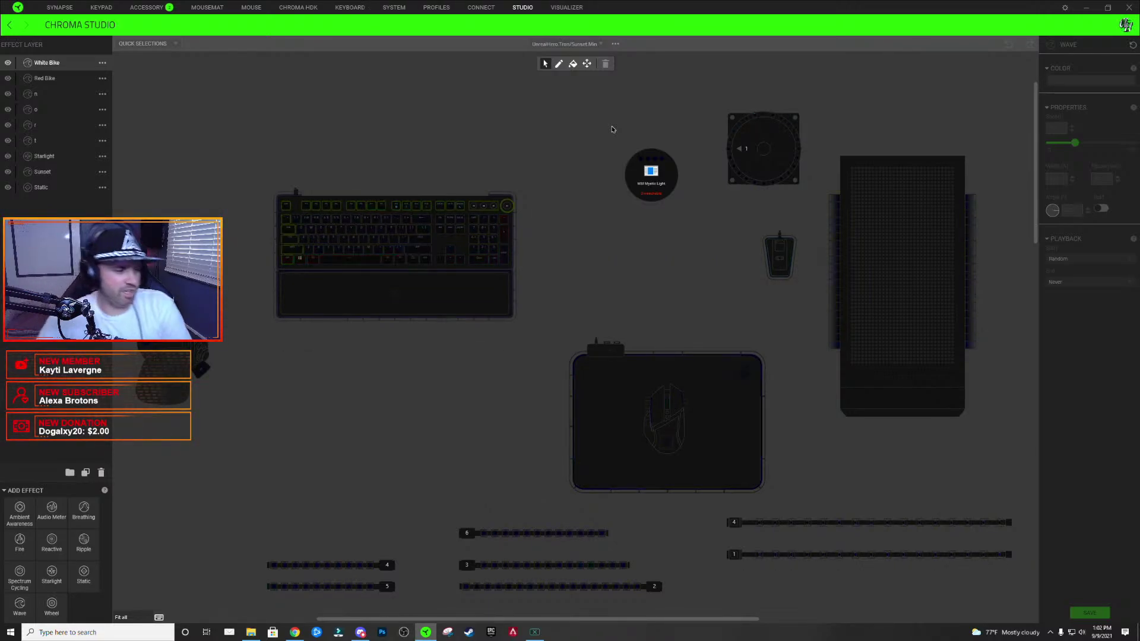
- Import the UnrealHero.Tron-Sunset.Mini.V2Analog effect file from Downloads for the upper full-size keyboard setup
left_click(616, 44)
left_click(628, 69)
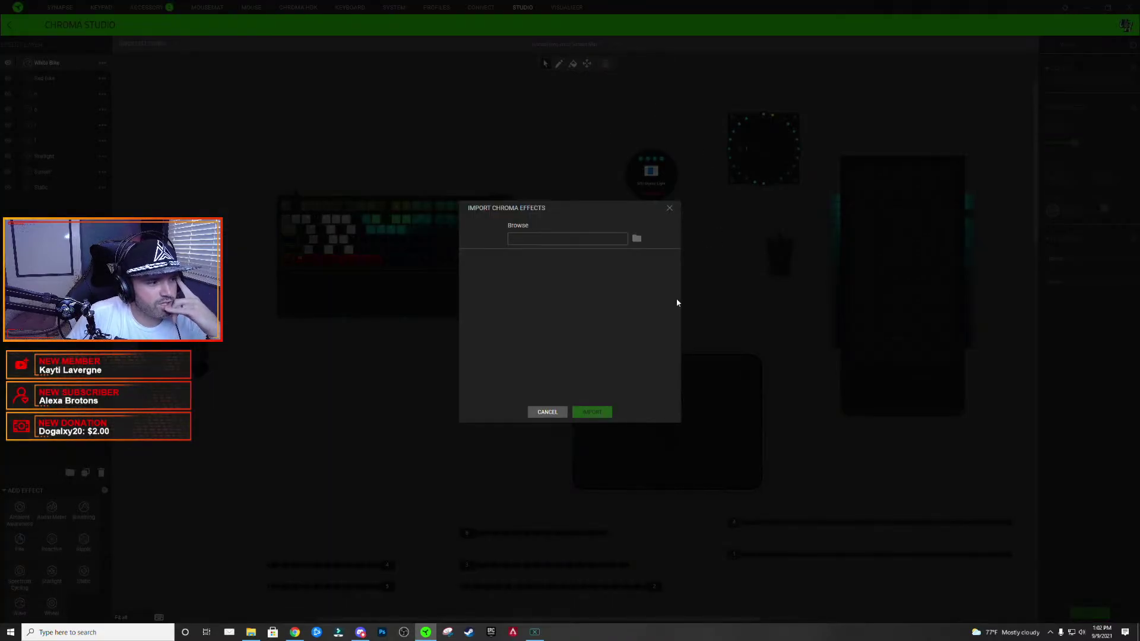
left_click(637, 239)
left_click(653, 277)
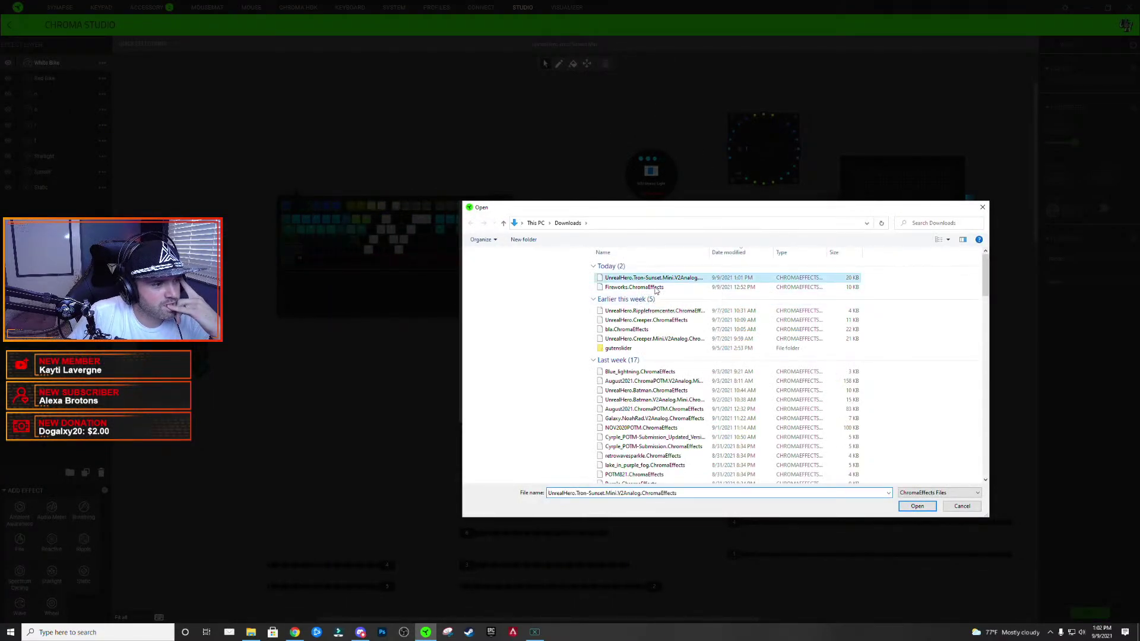
left_click(915, 505)
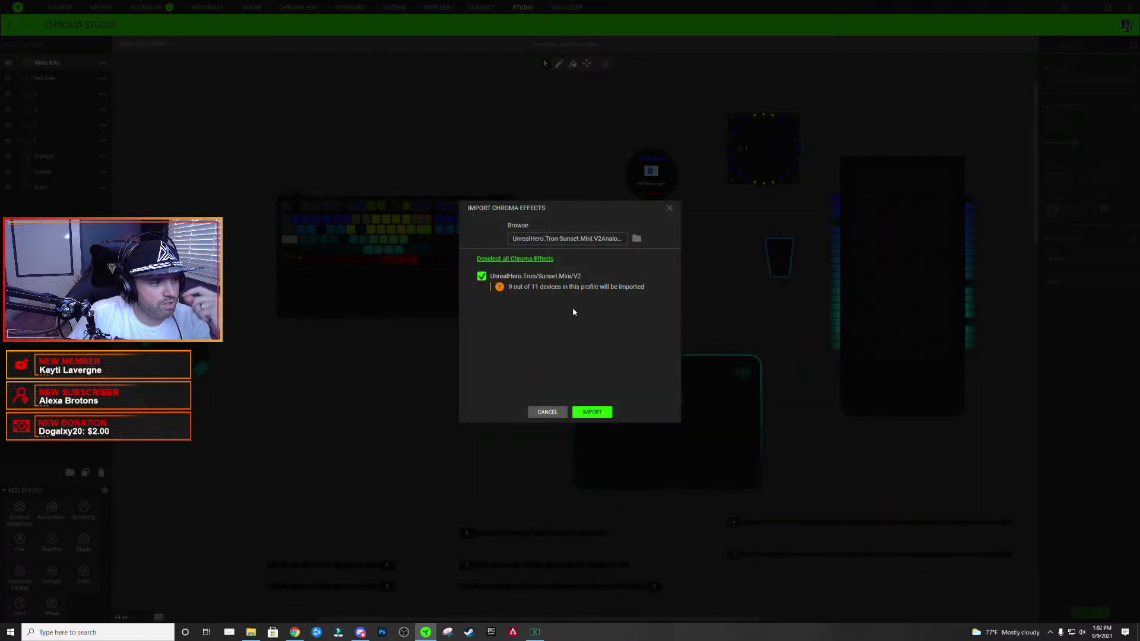
left_click(591, 412)
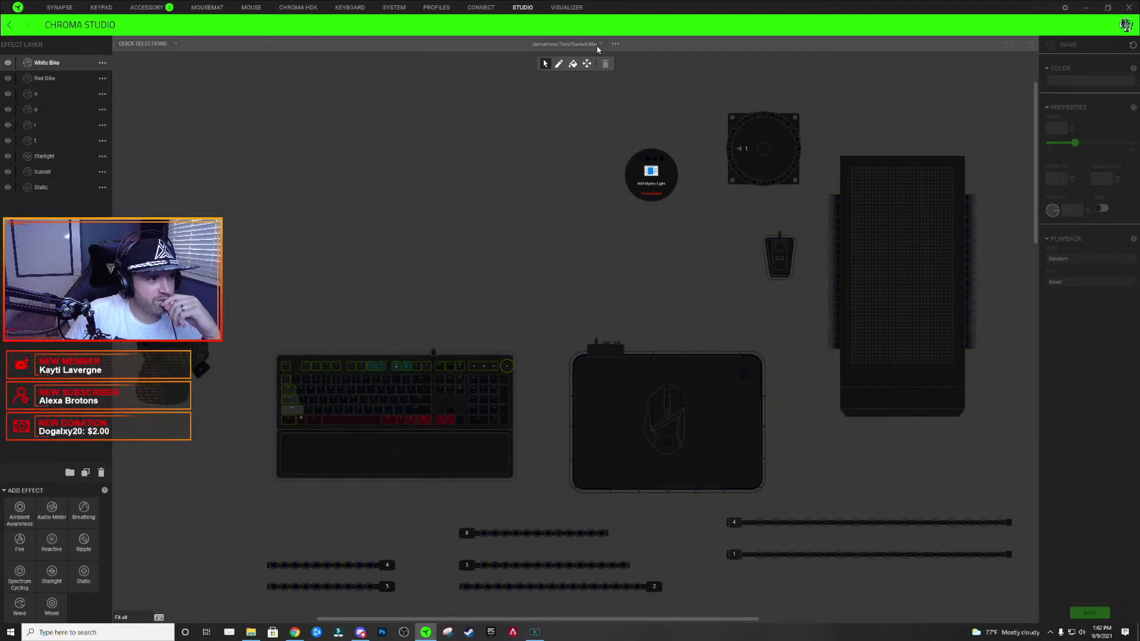
- Import the UnrealHero.Tron-Sunset.Mini.V2Analog effect file again, with the lower full-size keyboard in the layout
left_click(628, 84)
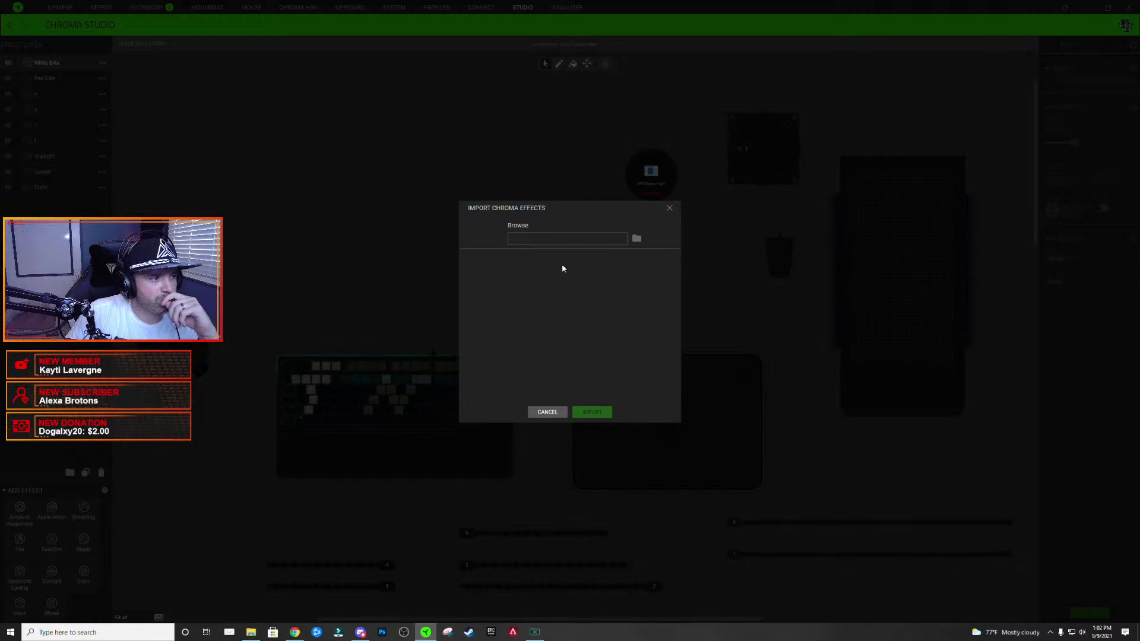
left_click(635, 236)
left_click(665, 277)
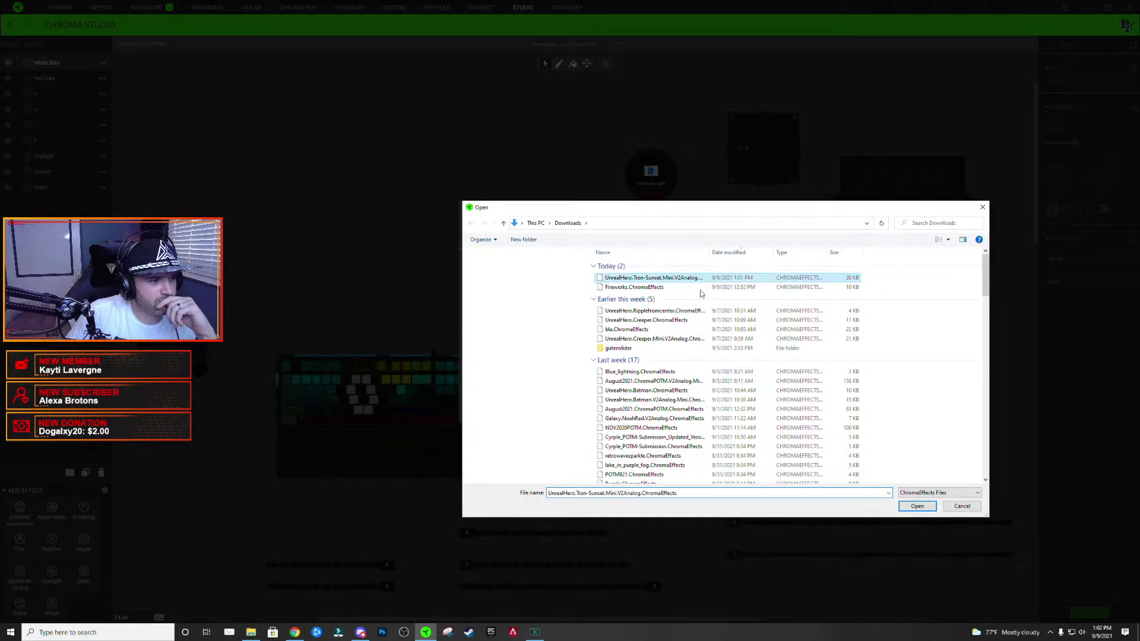
left_click(916, 506)
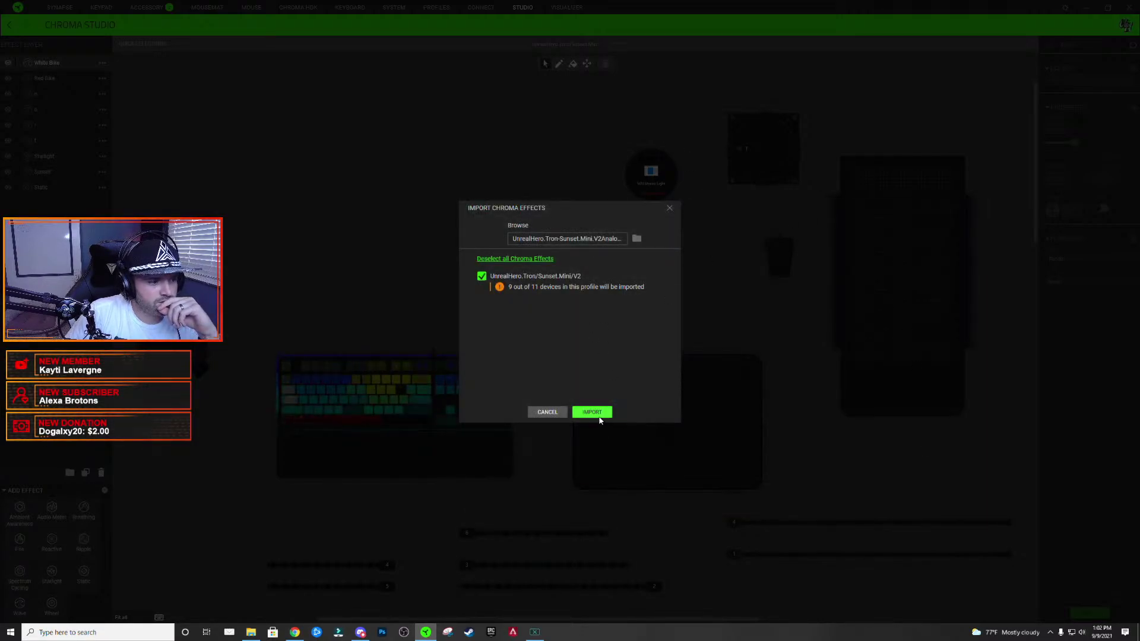
left_click(596, 414)
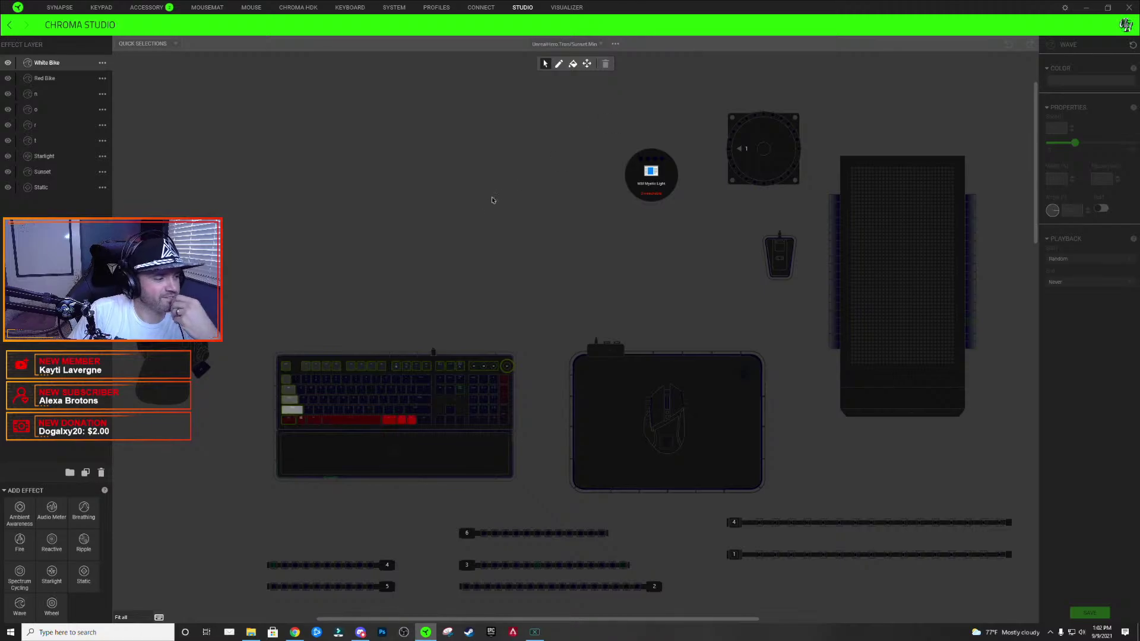
- Look through the effect list for the UnrealHero.Tron/Sunset.Mini entries
left_click(615, 43)
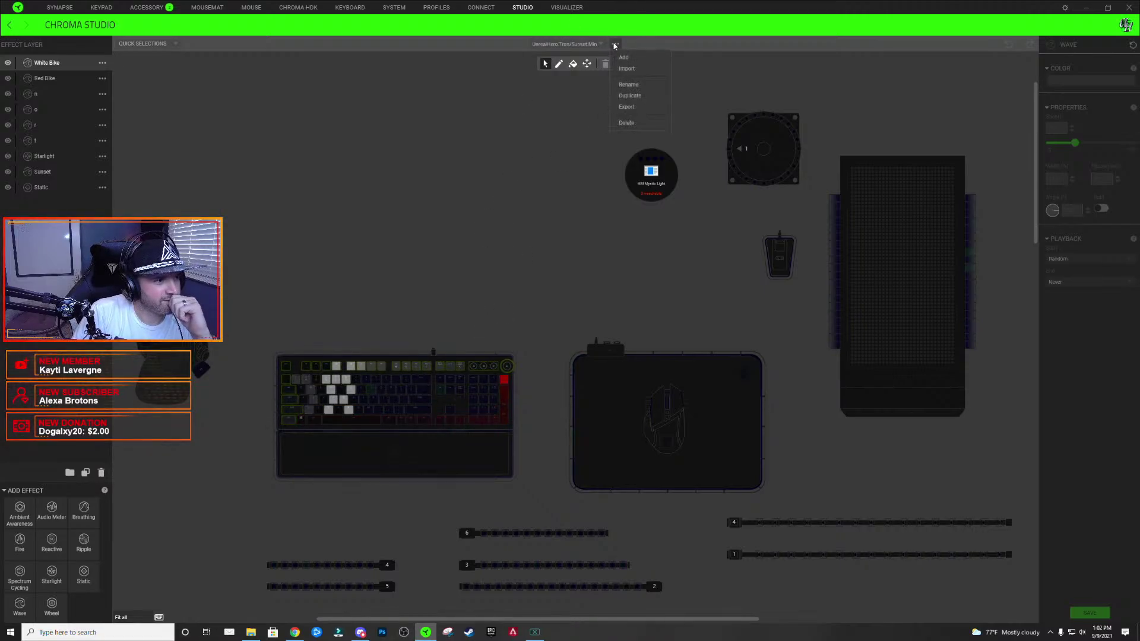
left_click(601, 43)
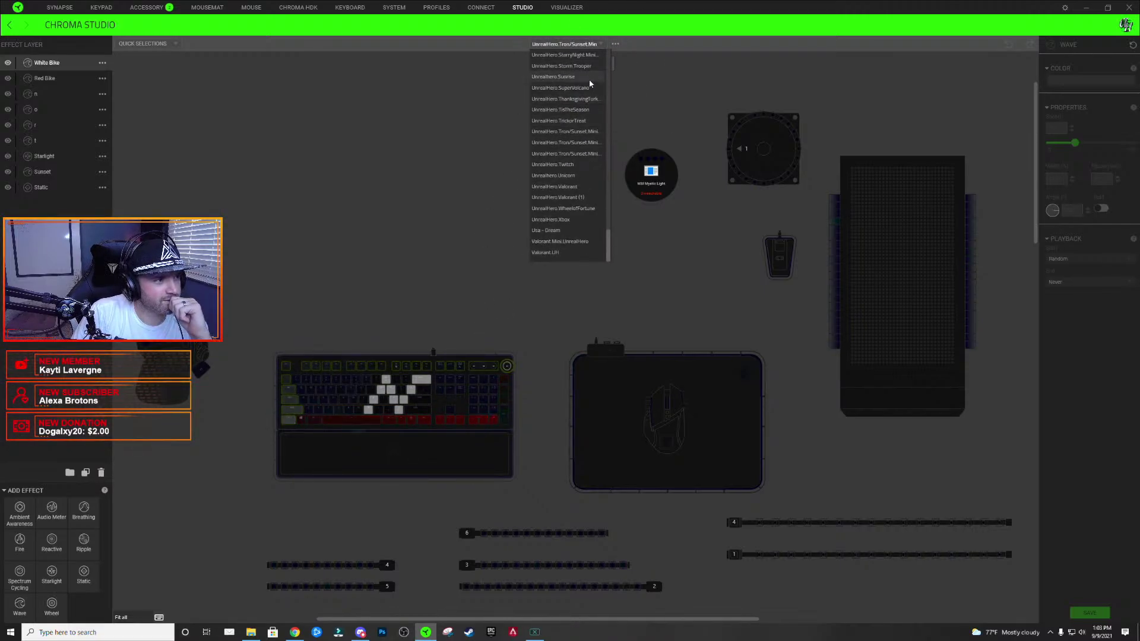
scroll(576, 77, "up", 1)
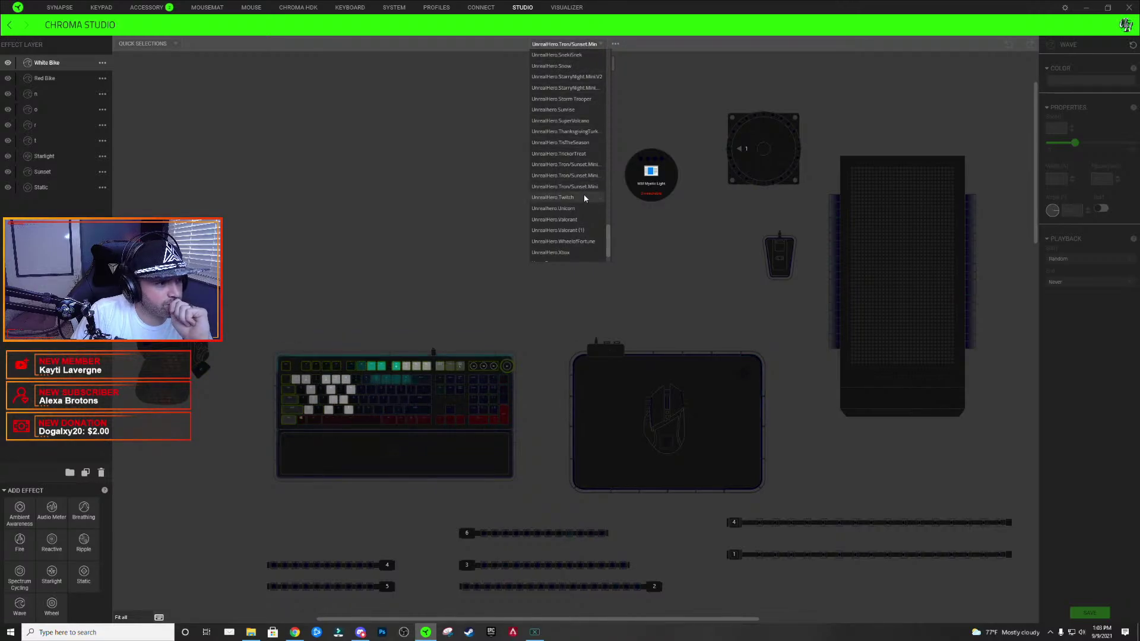
left_click(701, 143)
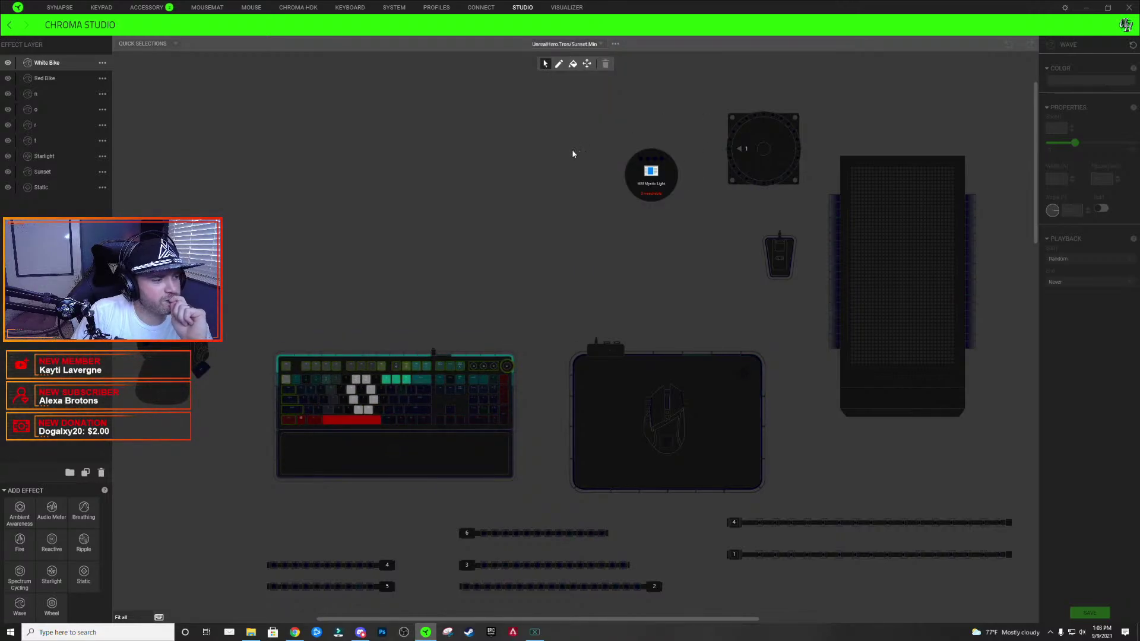
left_click(615, 45)
left_click(635, 87)
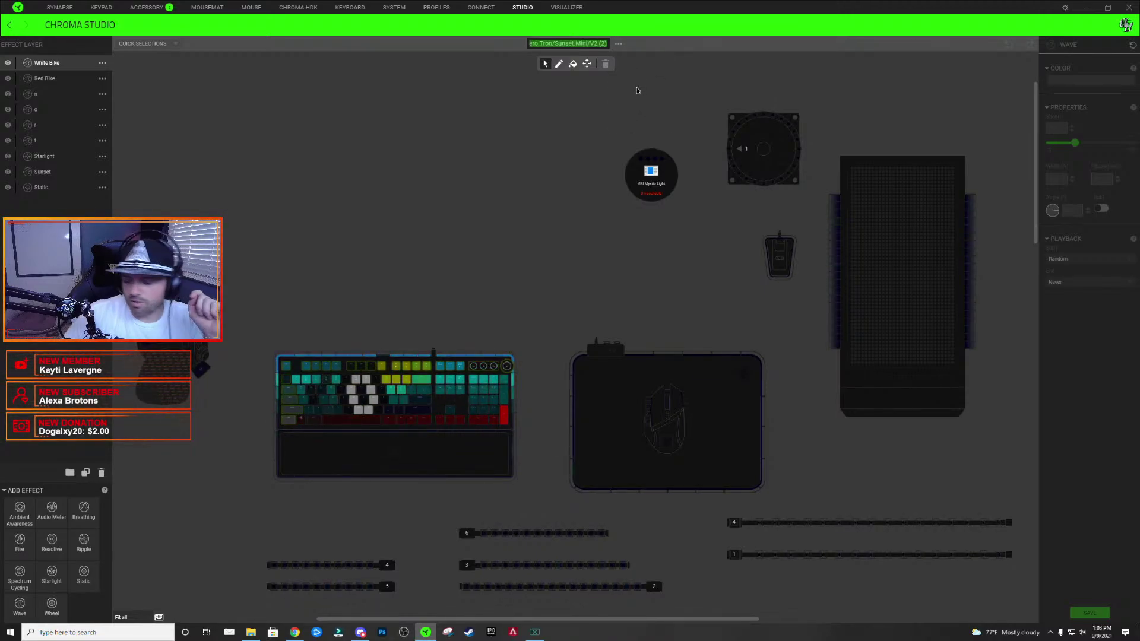
key("BackSpace")
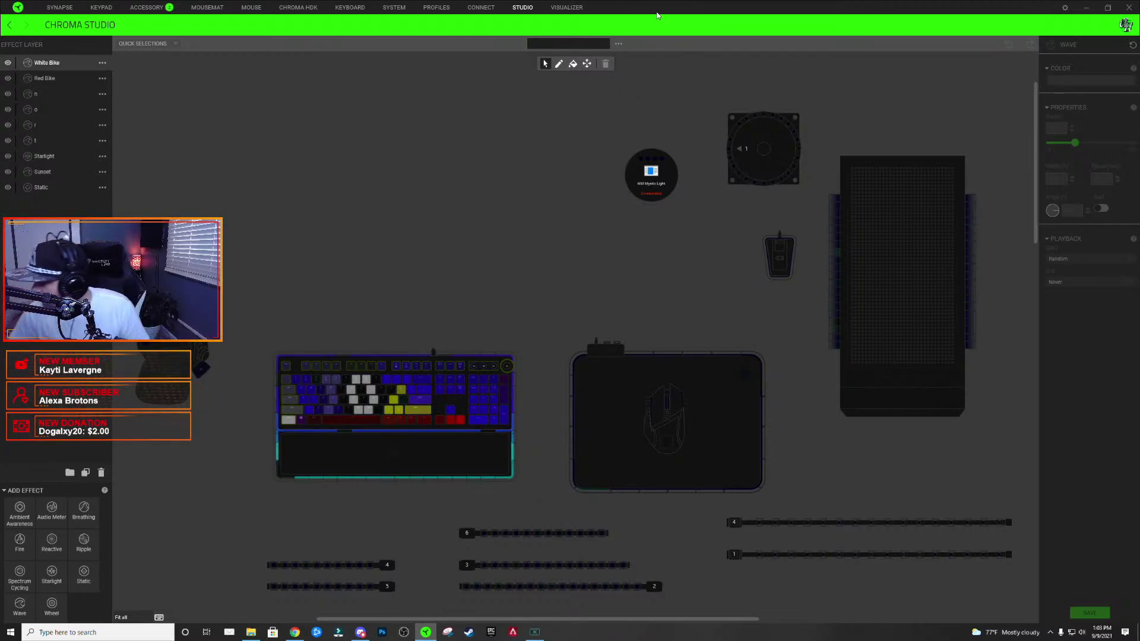
key("Escape")
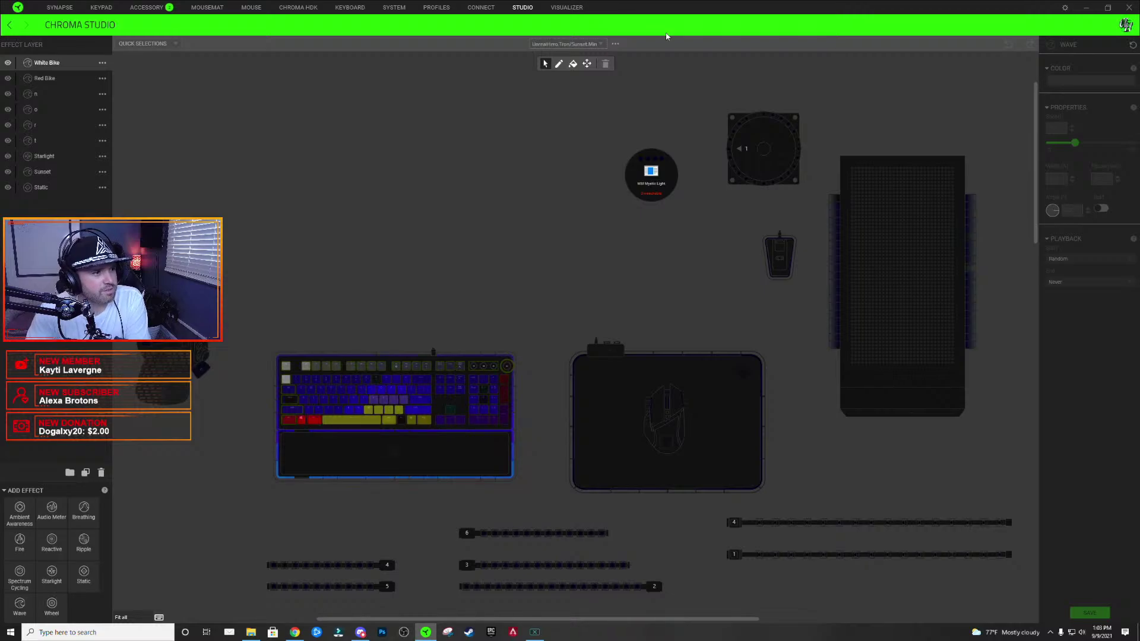
- Rename the imported UnrealHero.Tron/Sunset.Mini/V2 (2) effect to UnrealHero.Tron/Sunset
left_click(615, 43)
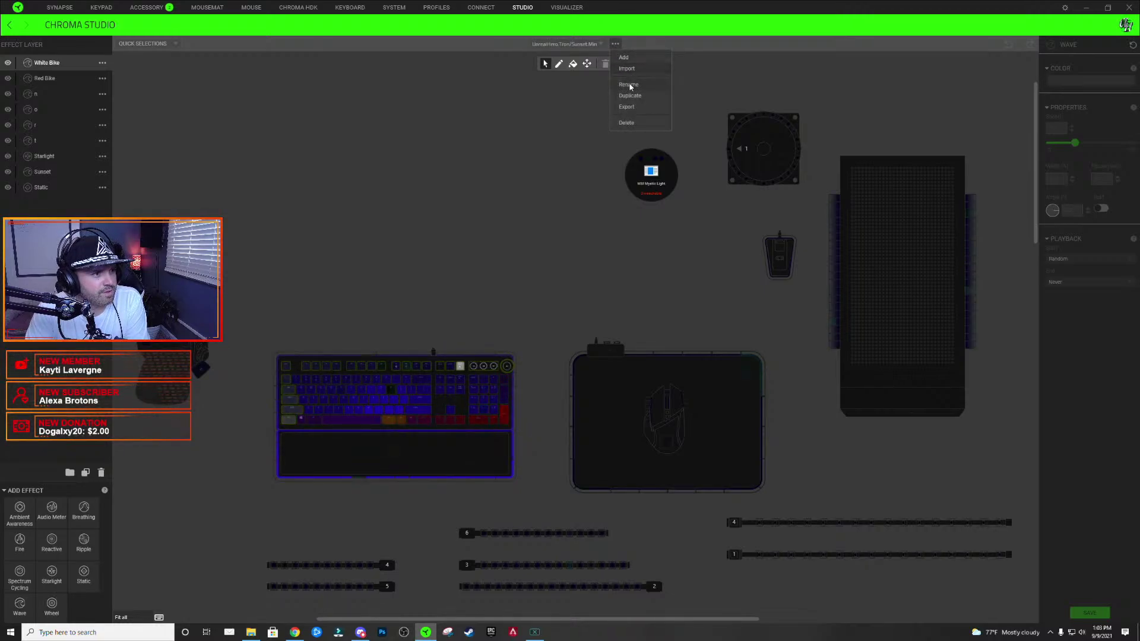
left_click(629, 84)
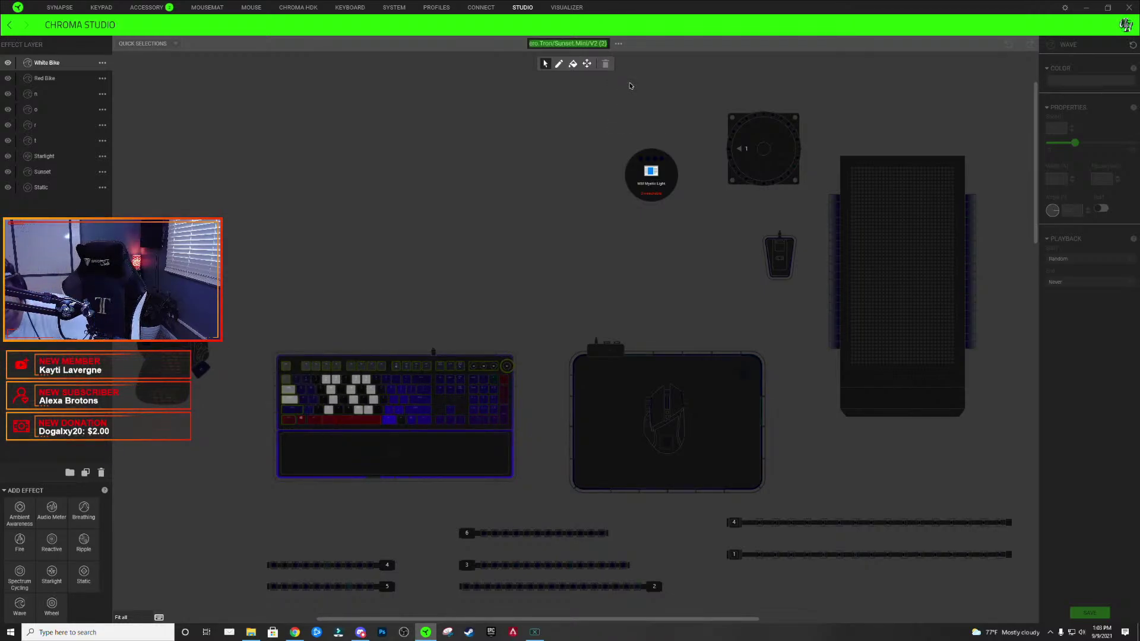
key("End")
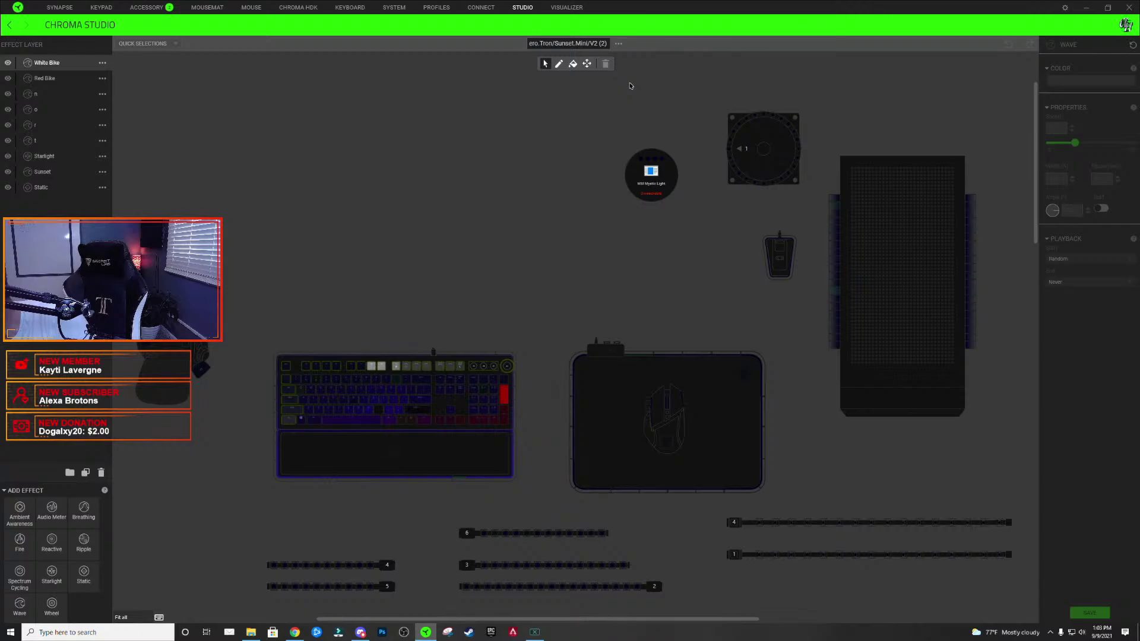
key("BackSpace")
key("BackSpace")
key("BackSpace")
key("BackSpace")
key("BackSpace")
key("BackSpace")
key("BackSpace")
key("BackSpace")
key("BackSpace")
key("BackSpace")
key("BackSpace")
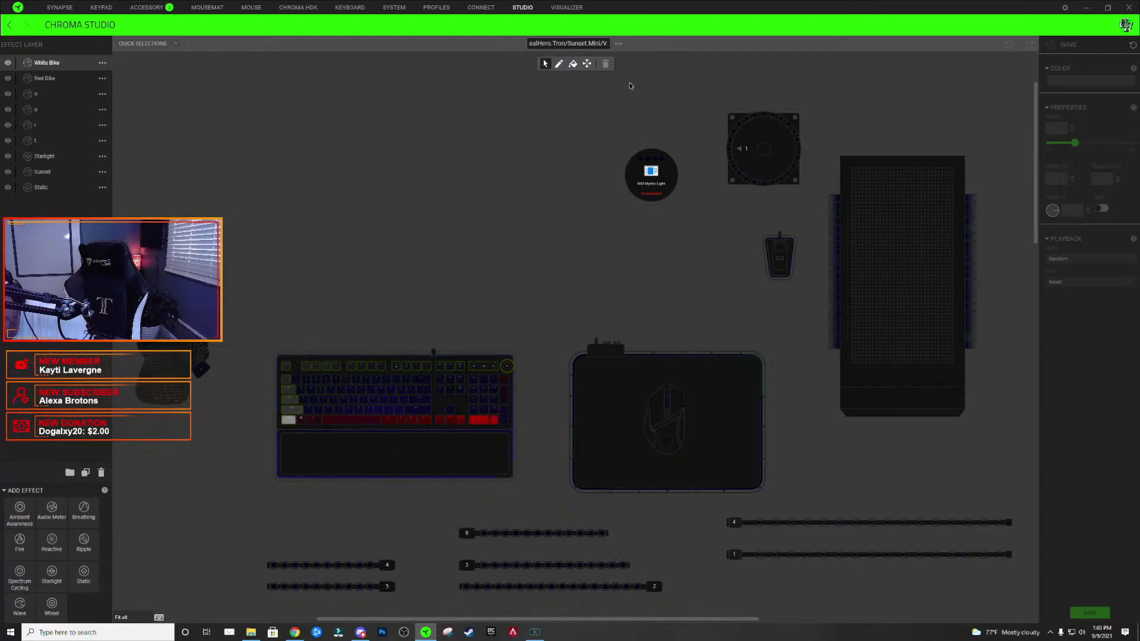
key("BackSpace")
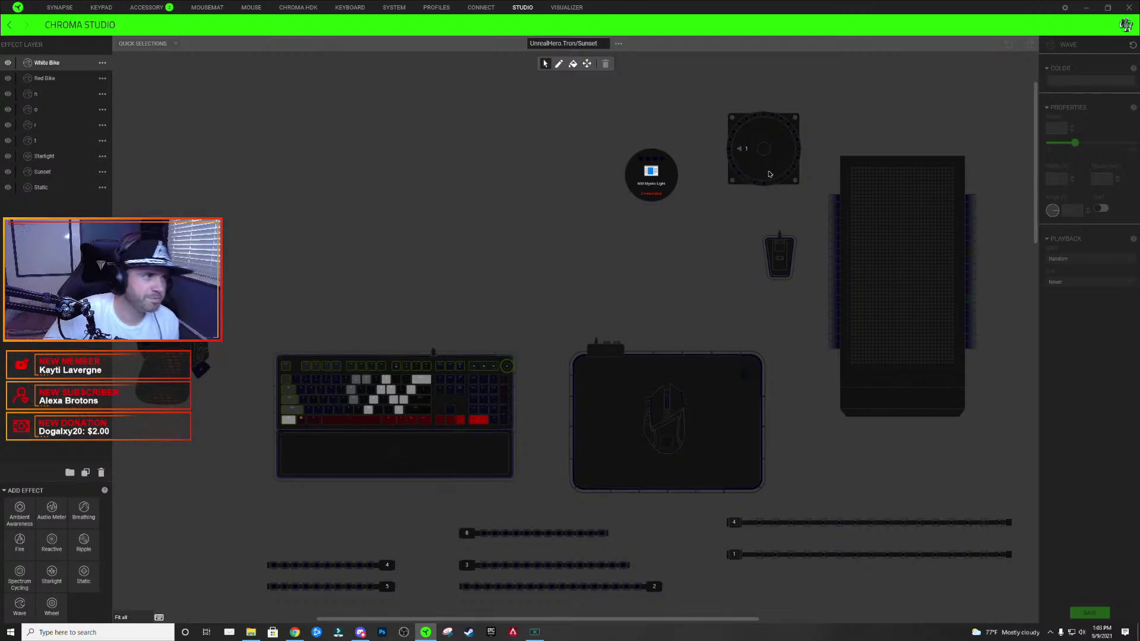
key("Return")
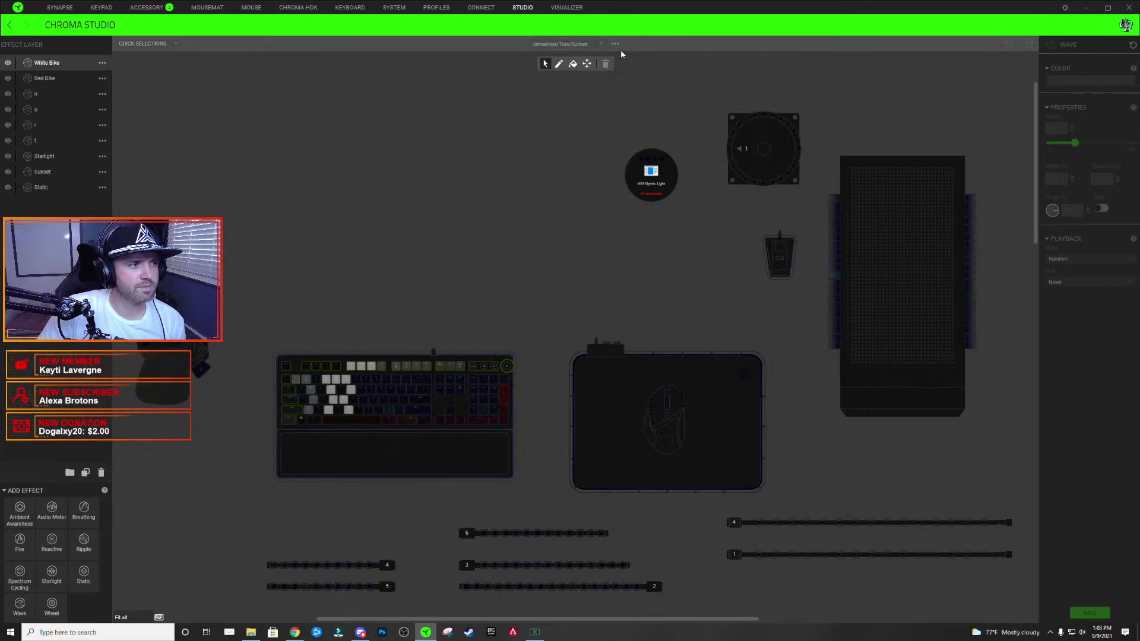
- Export only the UnrealHero.Tron/Sunset effect to the Downloads folder under the file name UnrealHero.Tron-Sunset
left_click(618, 44)
left_click(626, 107)
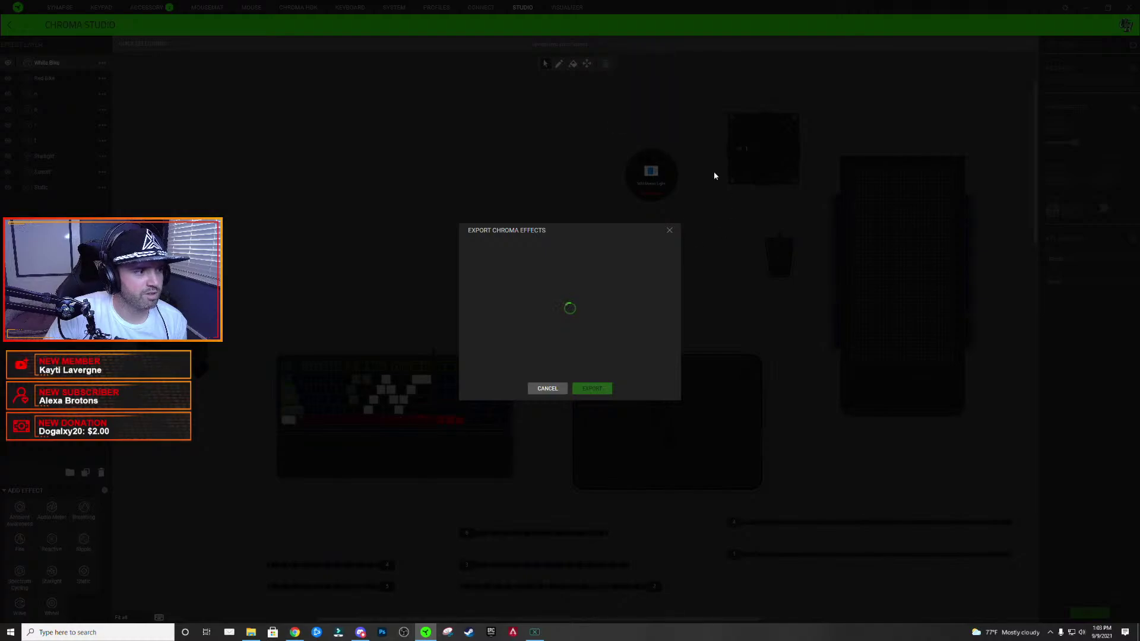
left_click(591, 389)
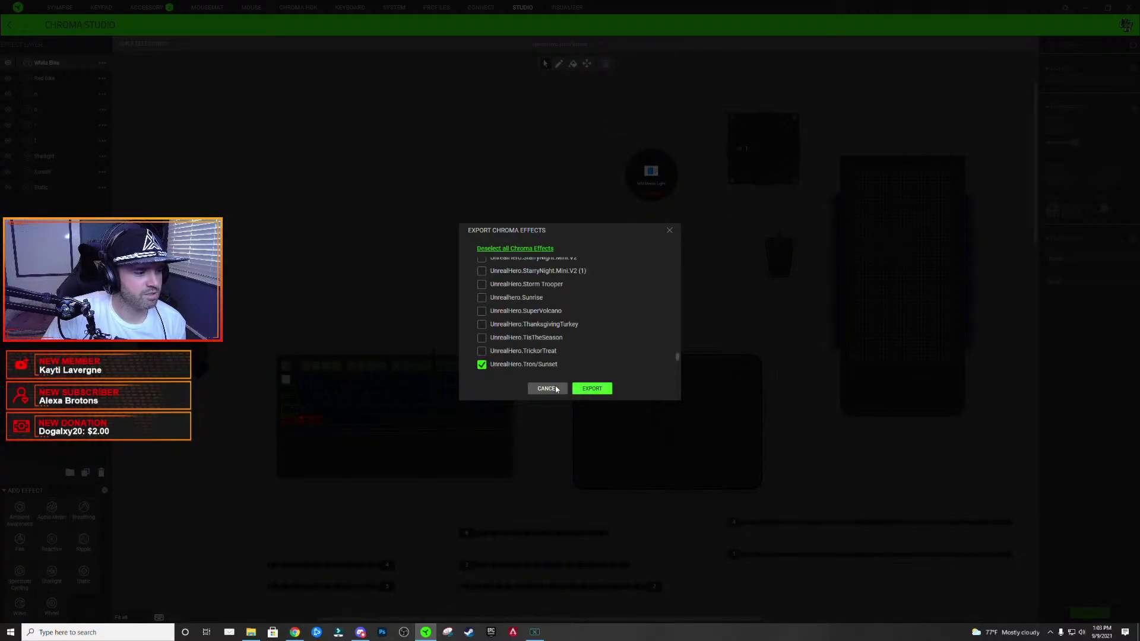
left_click(592, 390)
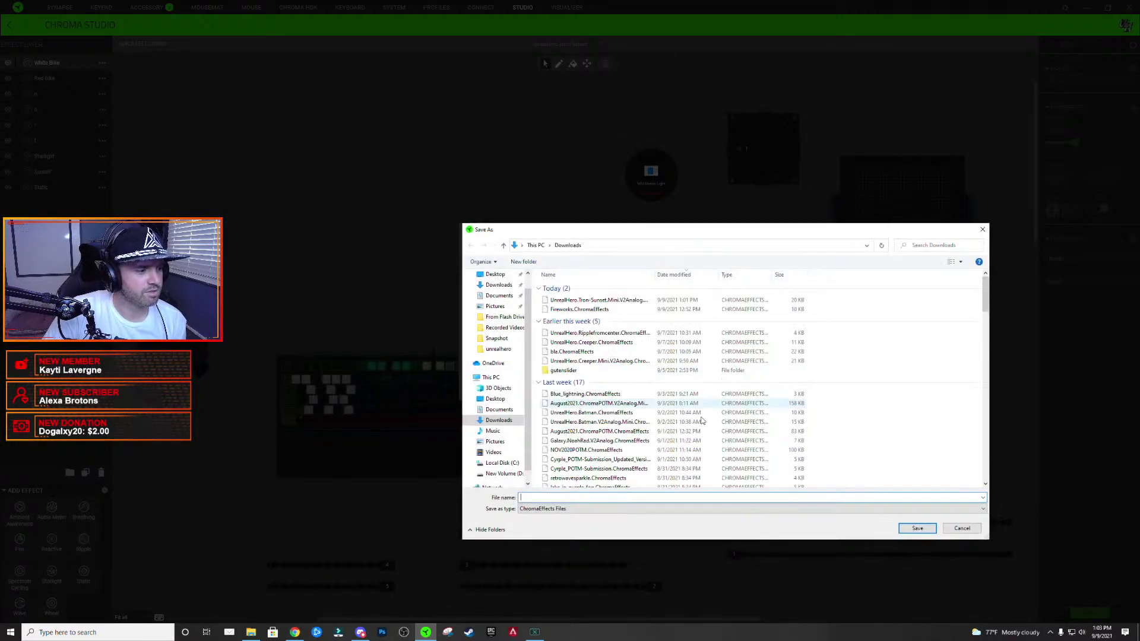
left_click(611, 302)
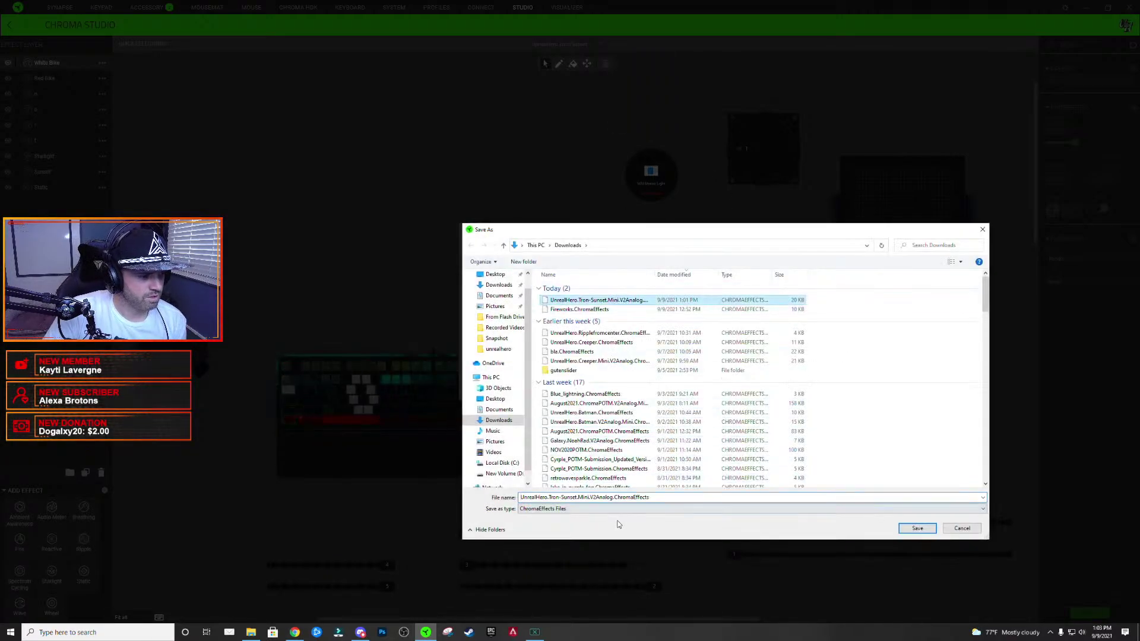
left_click(669, 499)
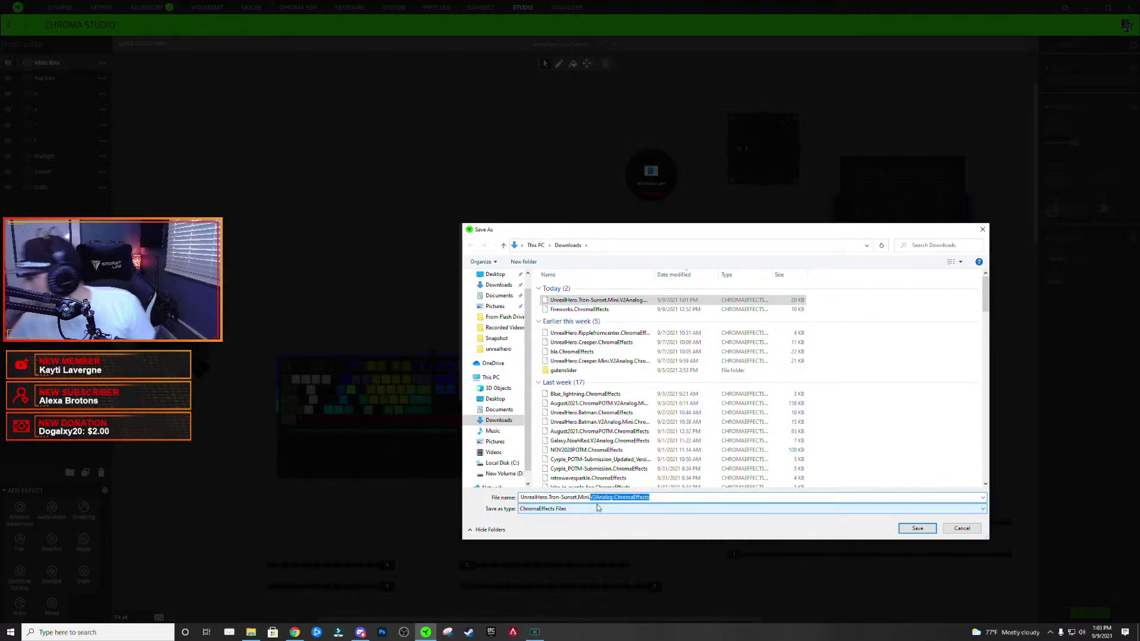
key("BackSpace")
key("BackSpace")
key("BackSpace")
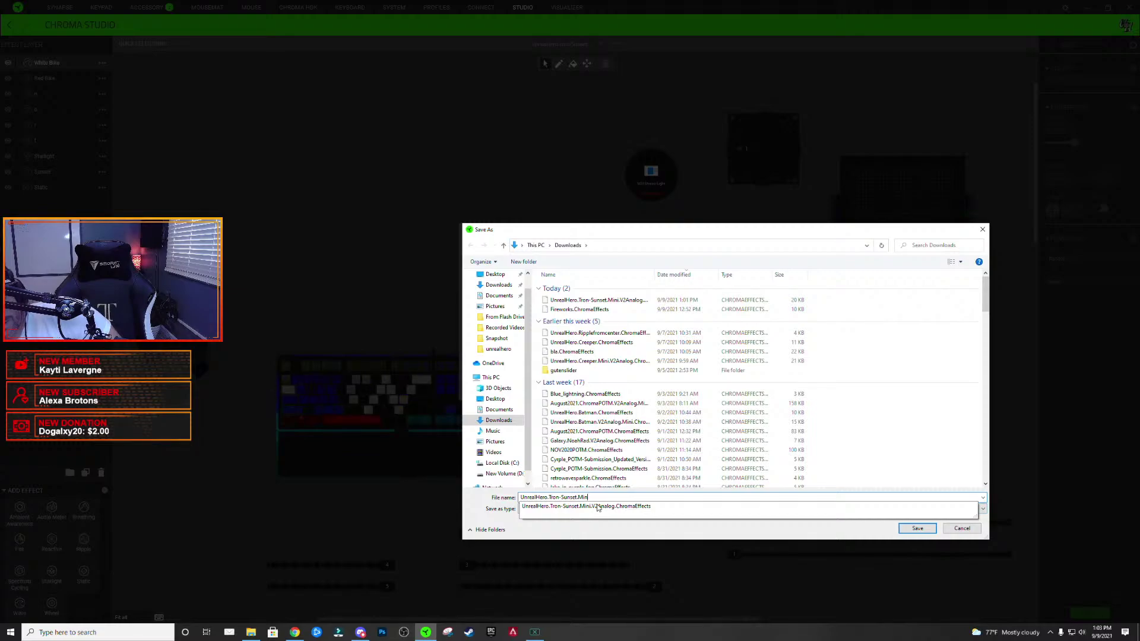
key("BackSpace")
key("BackSpace")
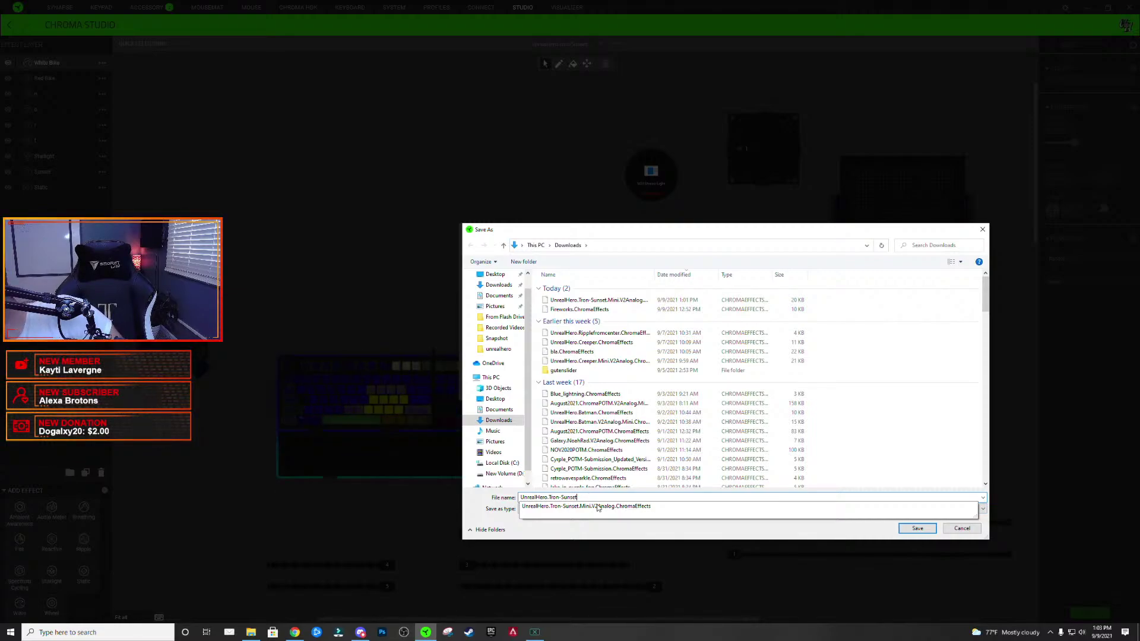
key("Return")
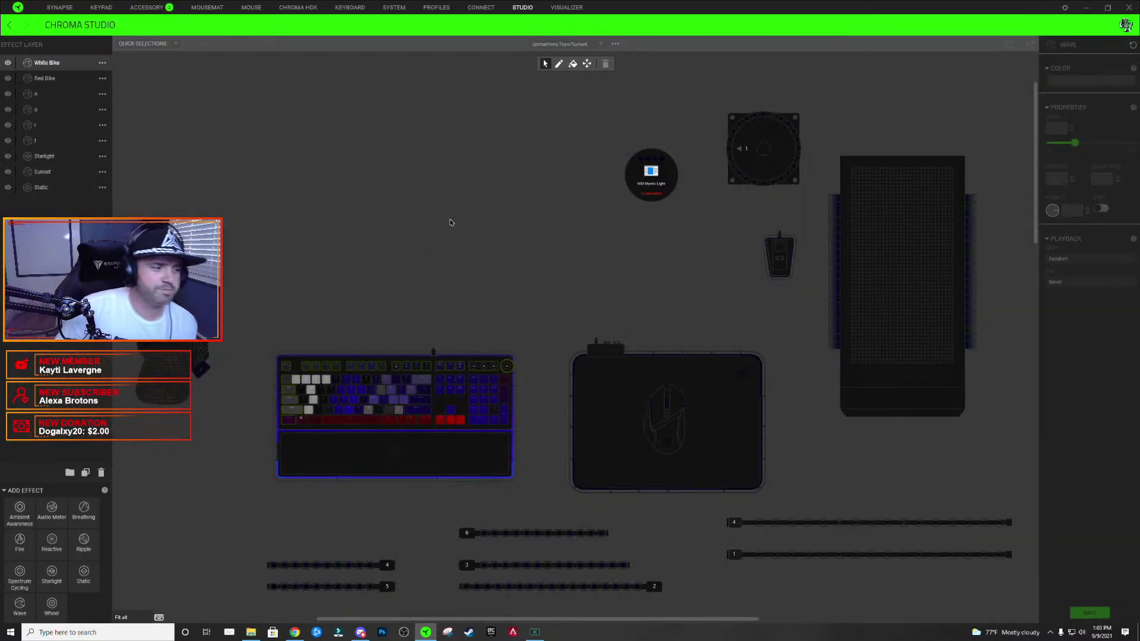
- Upload both UnrealHero.Tron-Sunset effect files from Downloads to Discord's #live channel with the comment "Tron/Sunset Profile", and minimize both windows
left_click(360, 632)
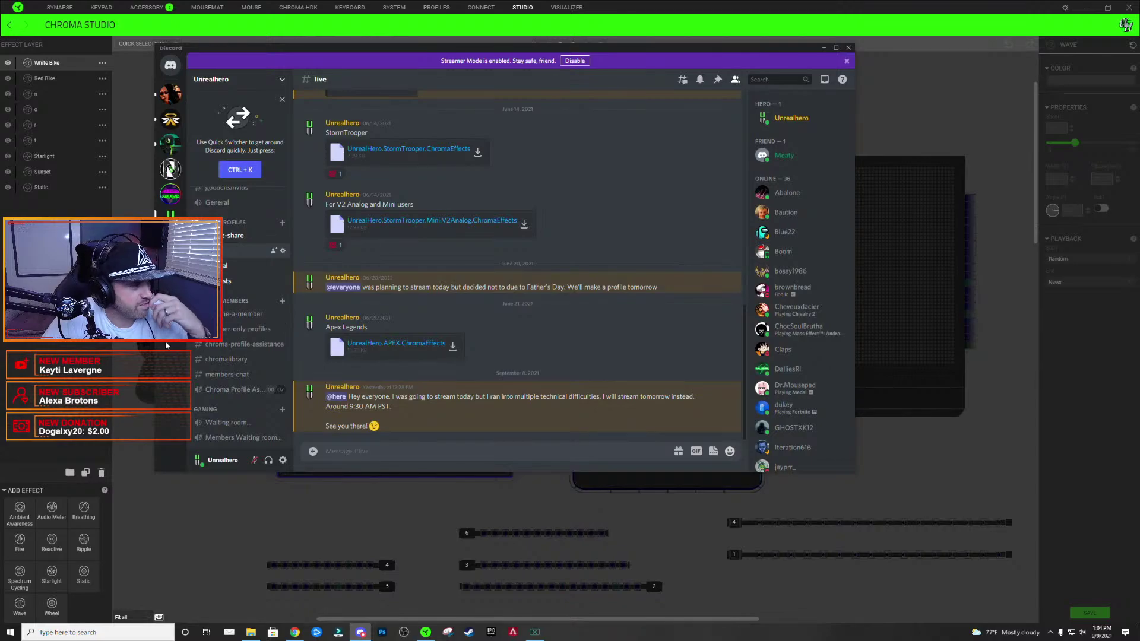
left_click(251, 632)
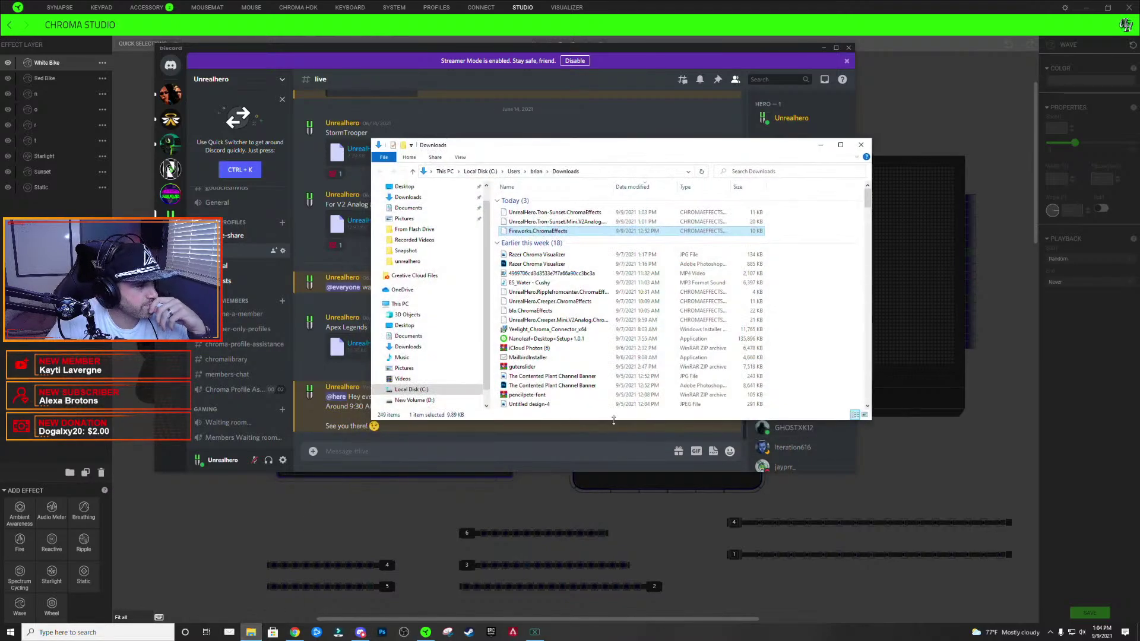
left_click(581, 222)
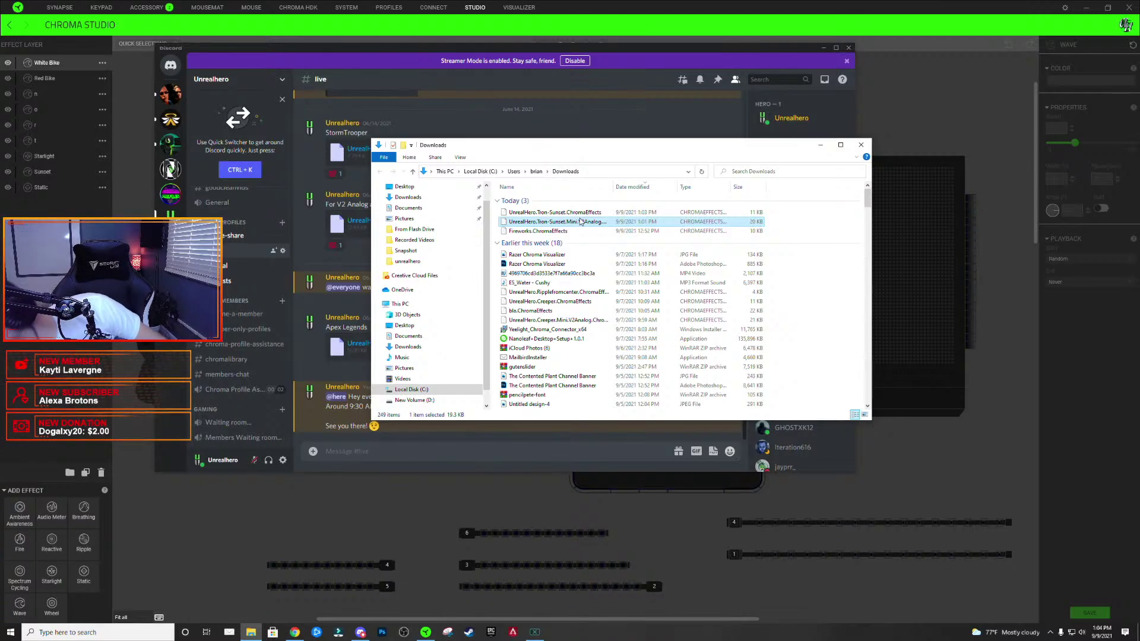
left_click(552, 212, "shift")
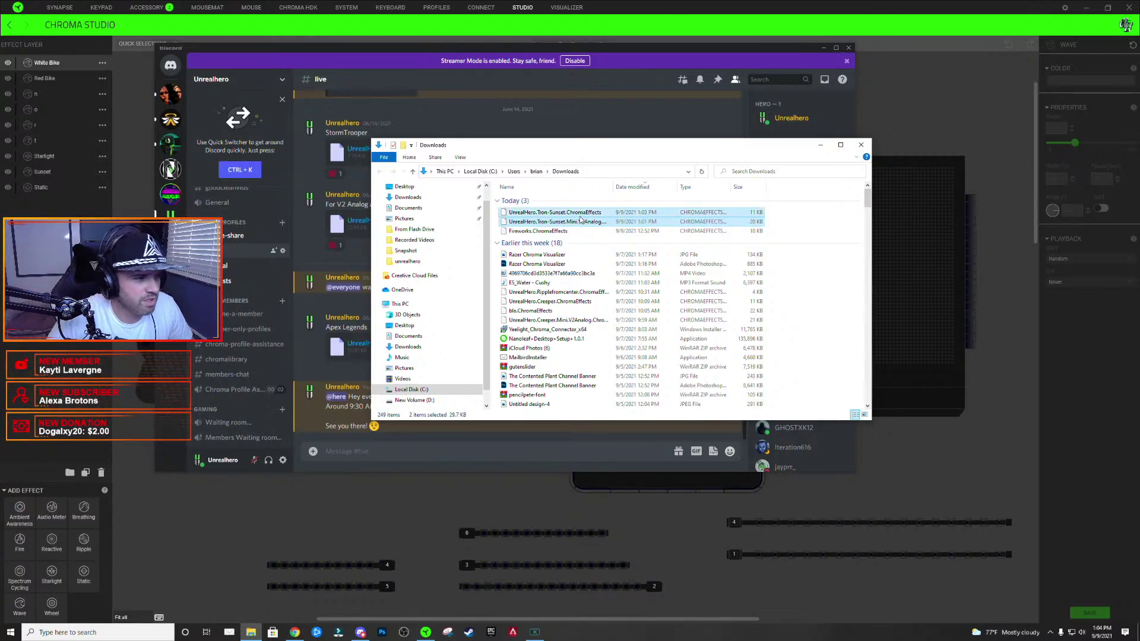
left_click_drag(535, 224, 356, 448)
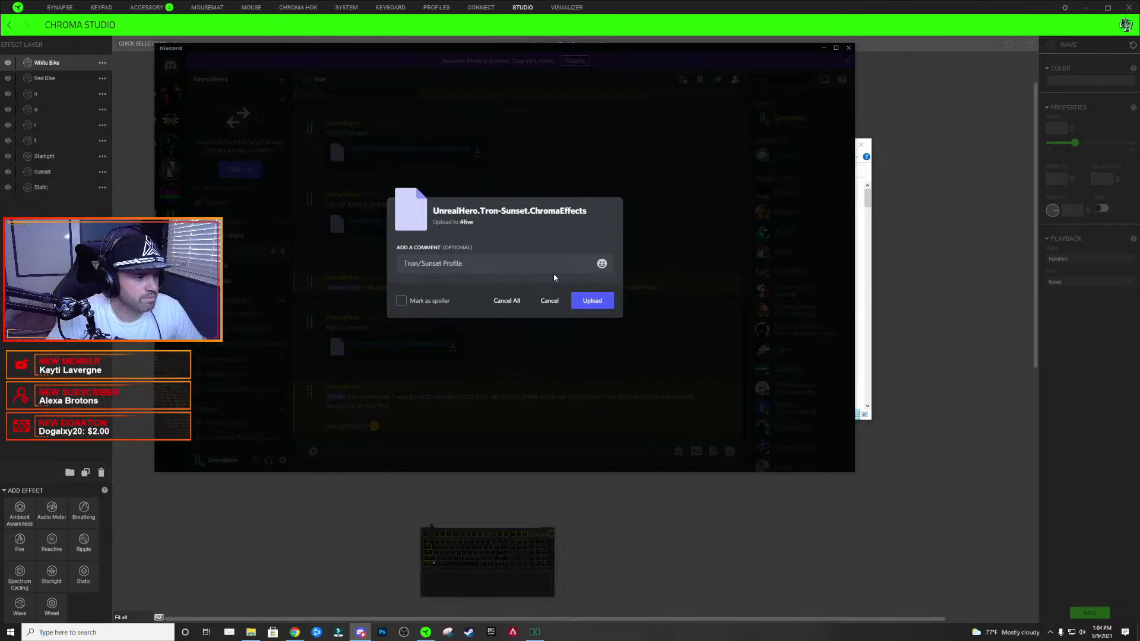
left_click(596, 308)
left_click(594, 304)
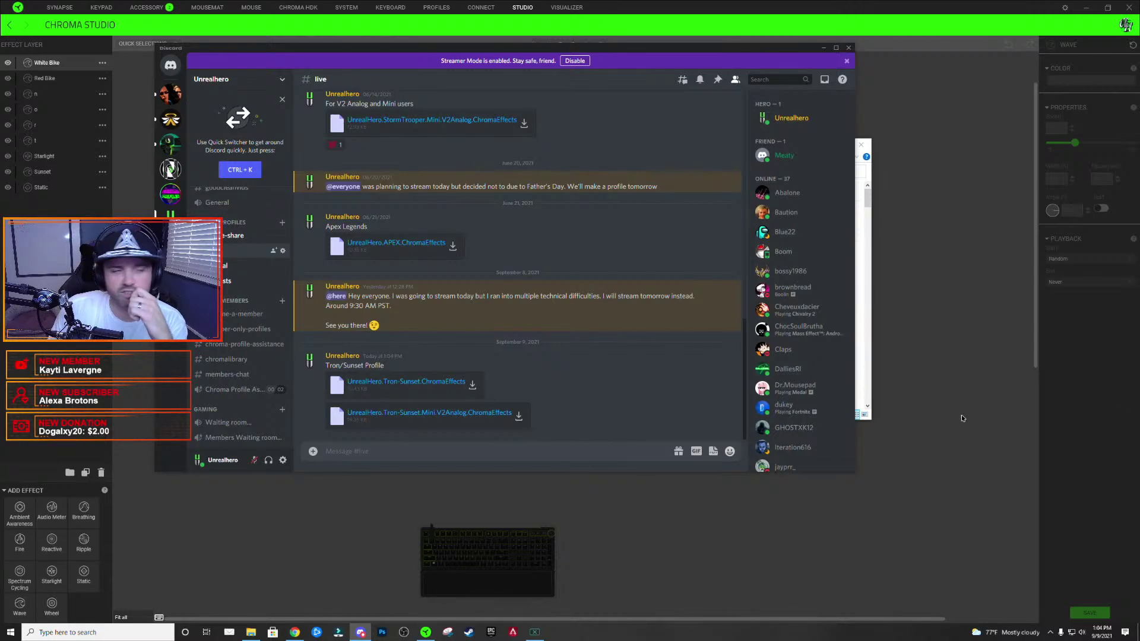
left_click(823, 48)
left_click(820, 142)
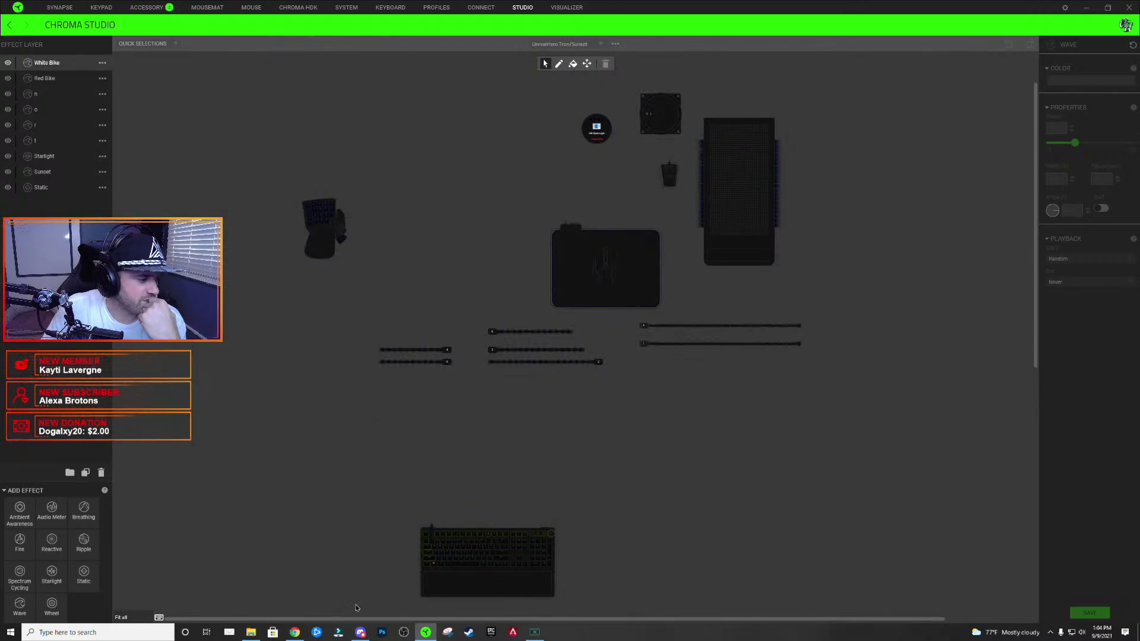
- Switch to Chrome, open YouTube in place of the Fireworks tutorial page and search for "mrsavage keyboard cam"
left_click(294, 632)
scroll(255, 231, "up", 20)
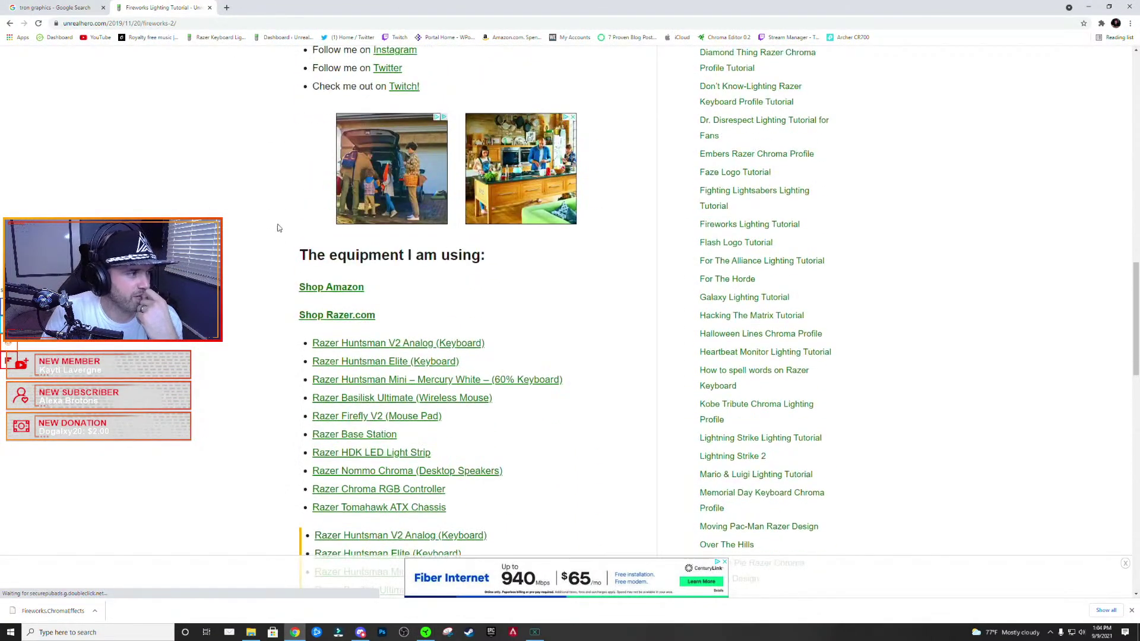
scroll(255, 232, "up", 2)
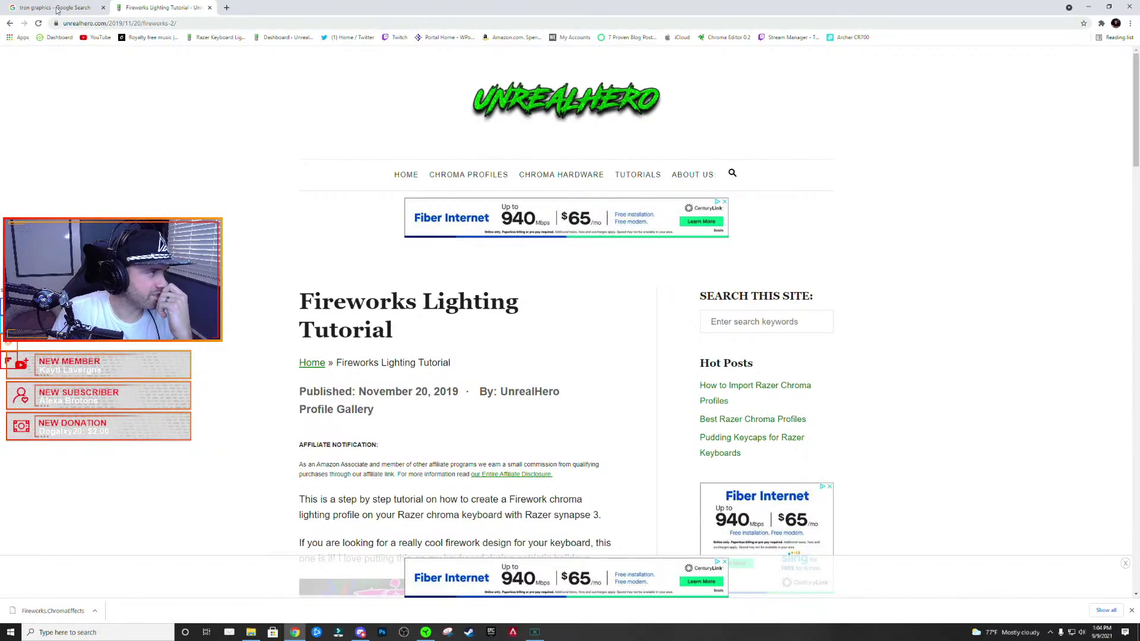
left_click(96, 37)
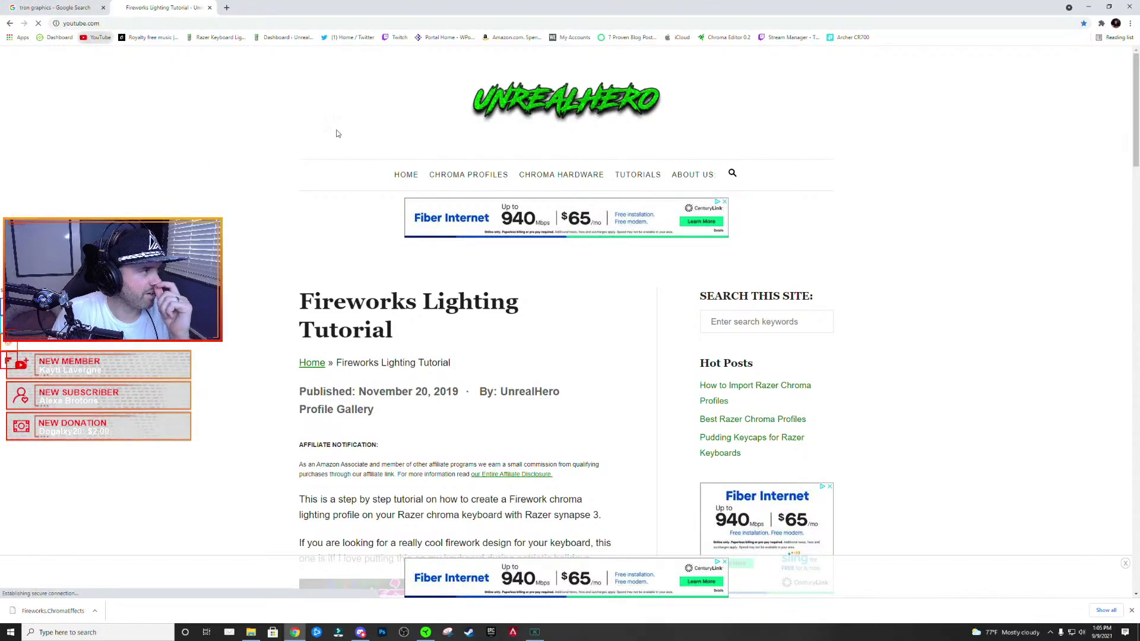
left_click(550, 56)
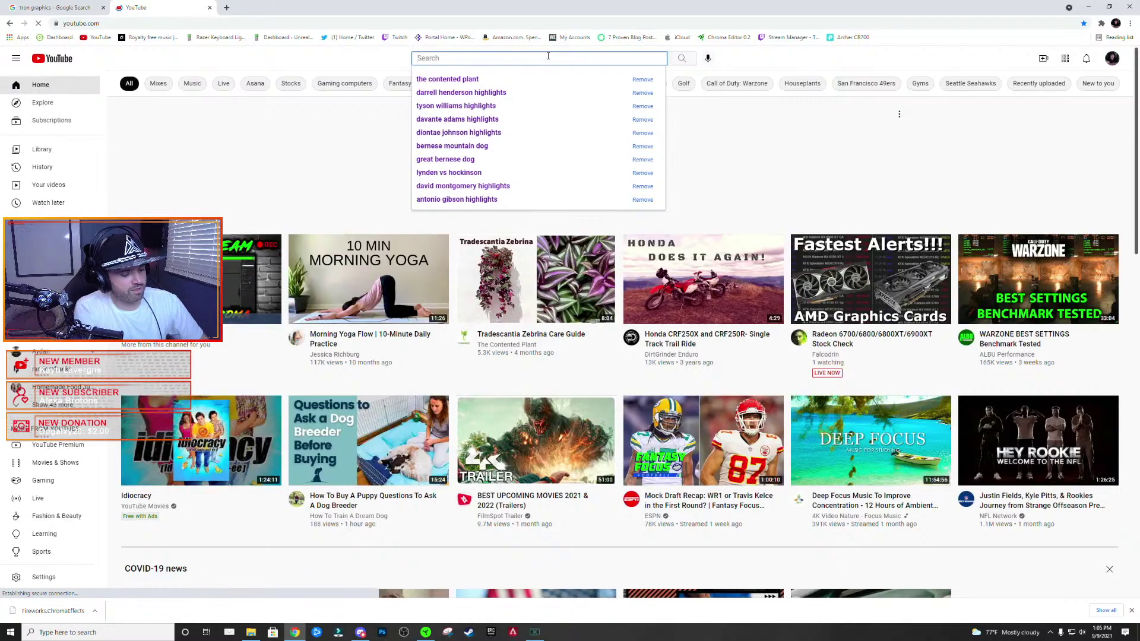
type("mr sa")
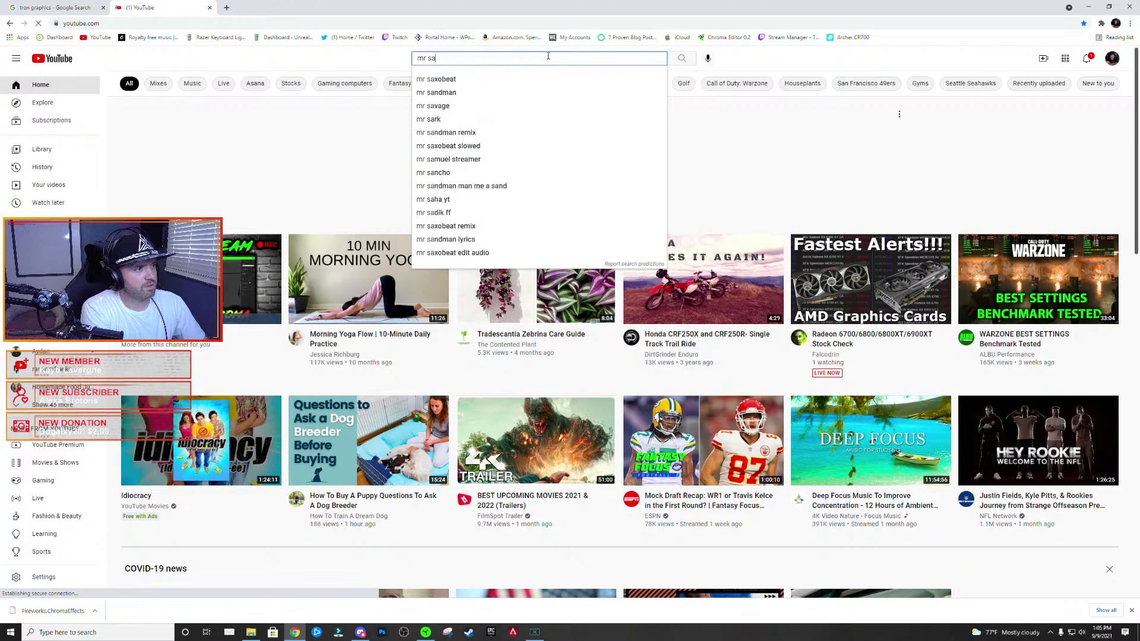
type("vage")
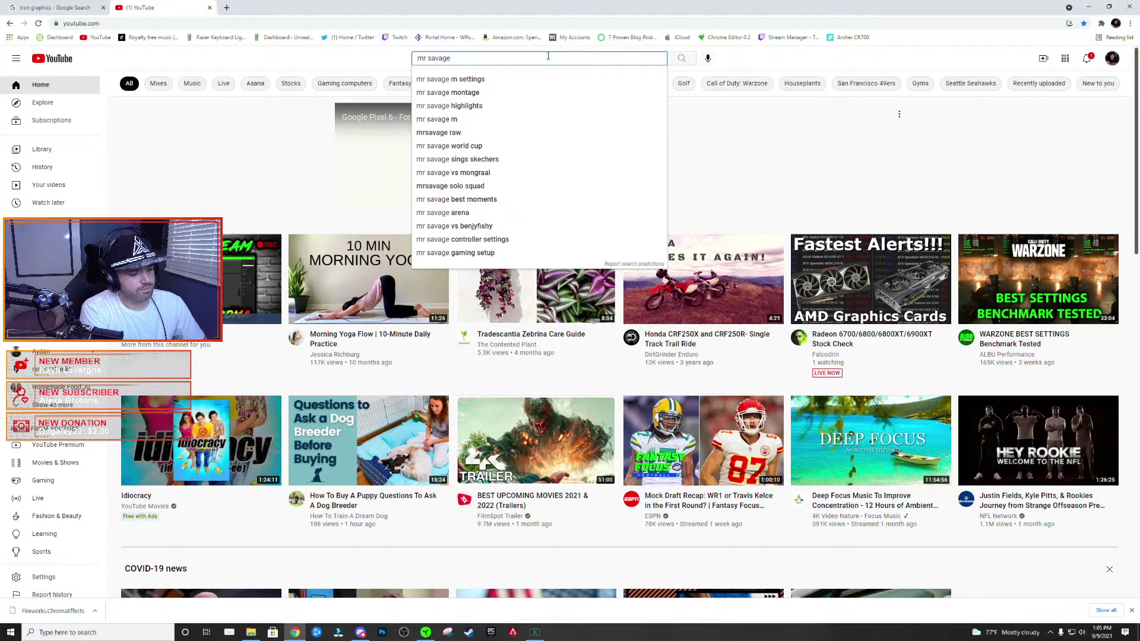
type(" key")
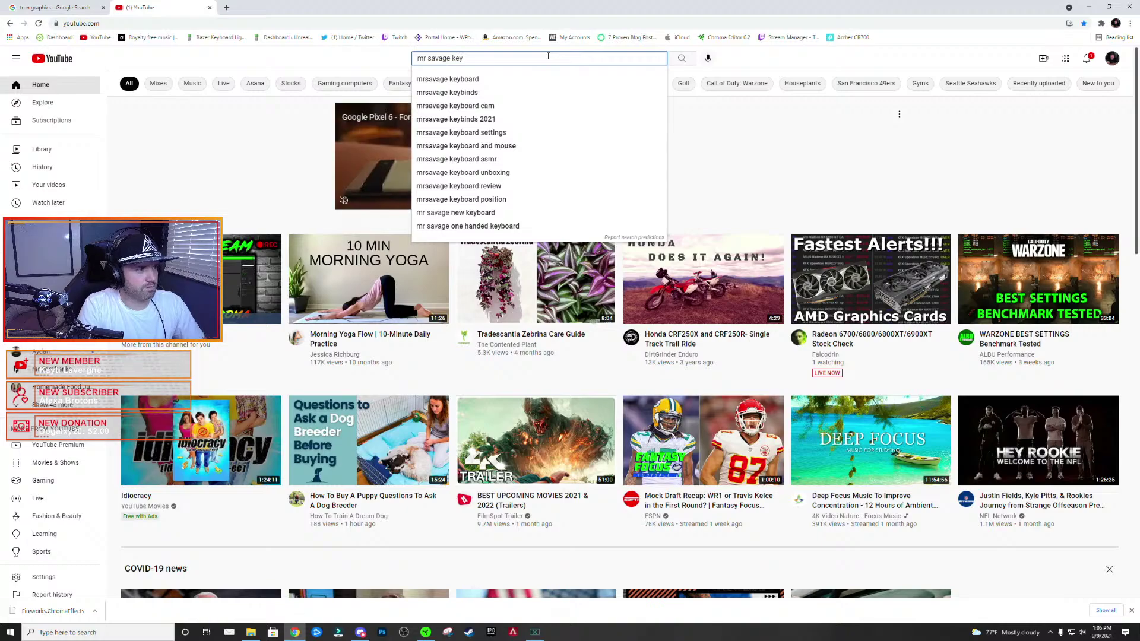
key("Down")
key("Down")
key("Down")
key("Return")
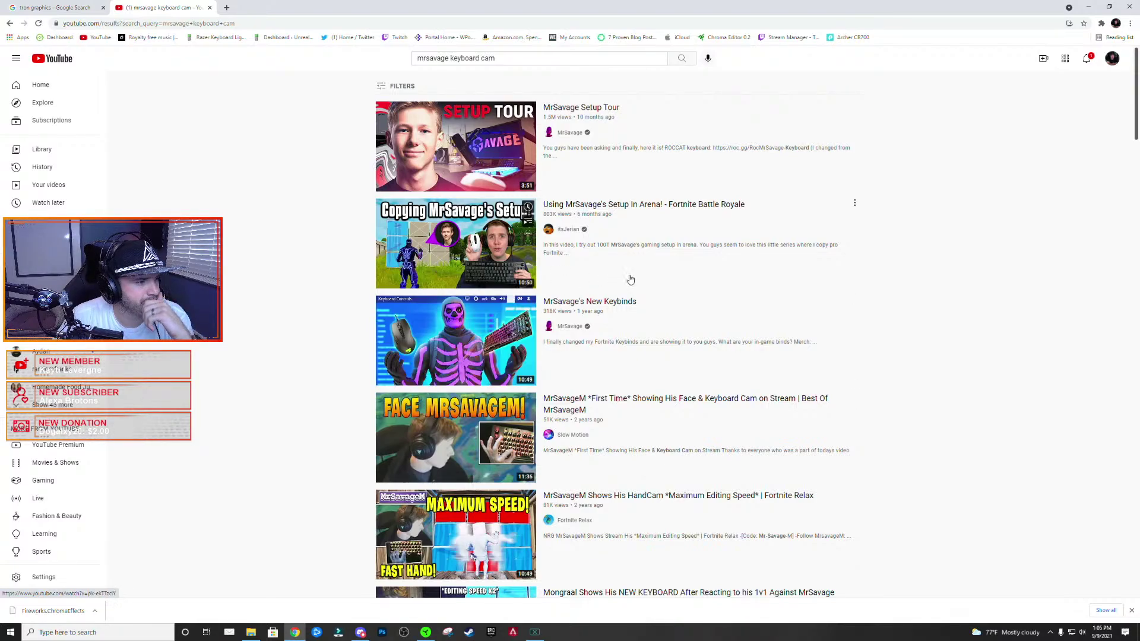
- Watch the video "Using MrSavage's Setup In Arena! - Fortnite Battle Royale" muted in theater mode, skipping the ad
left_click(459, 260)
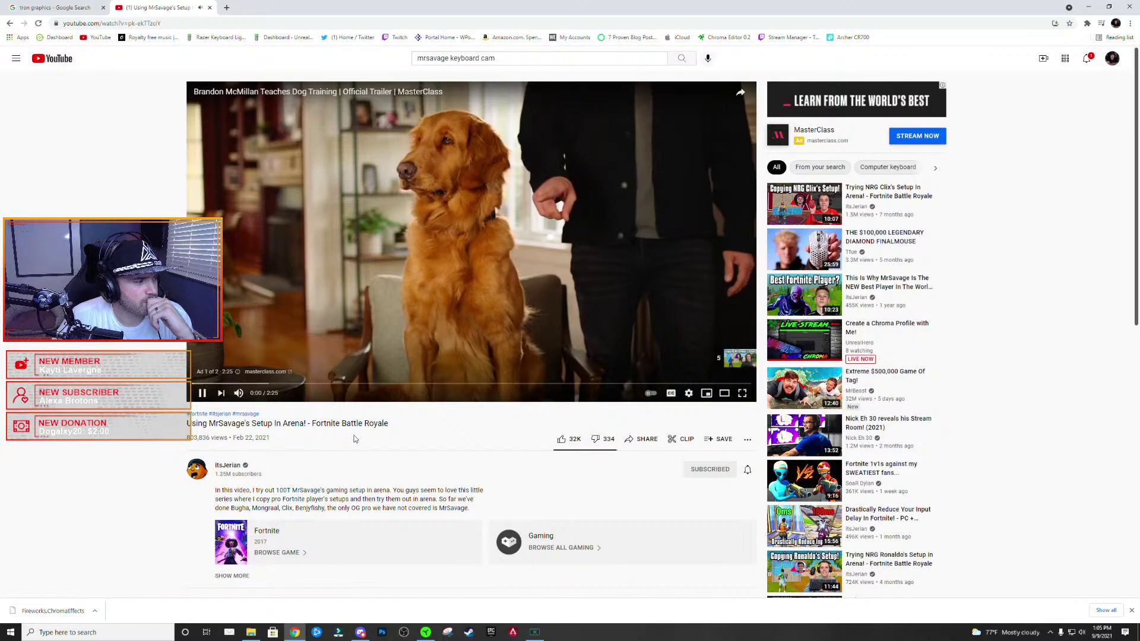
left_click(238, 393)
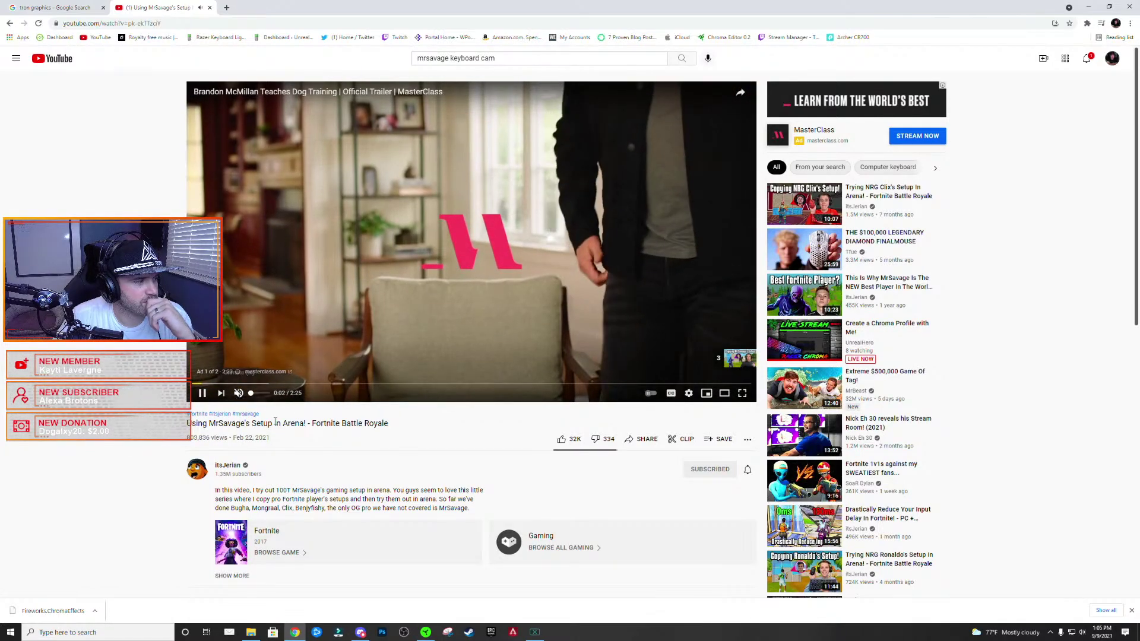
left_click(735, 366)
left_click(724, 393)
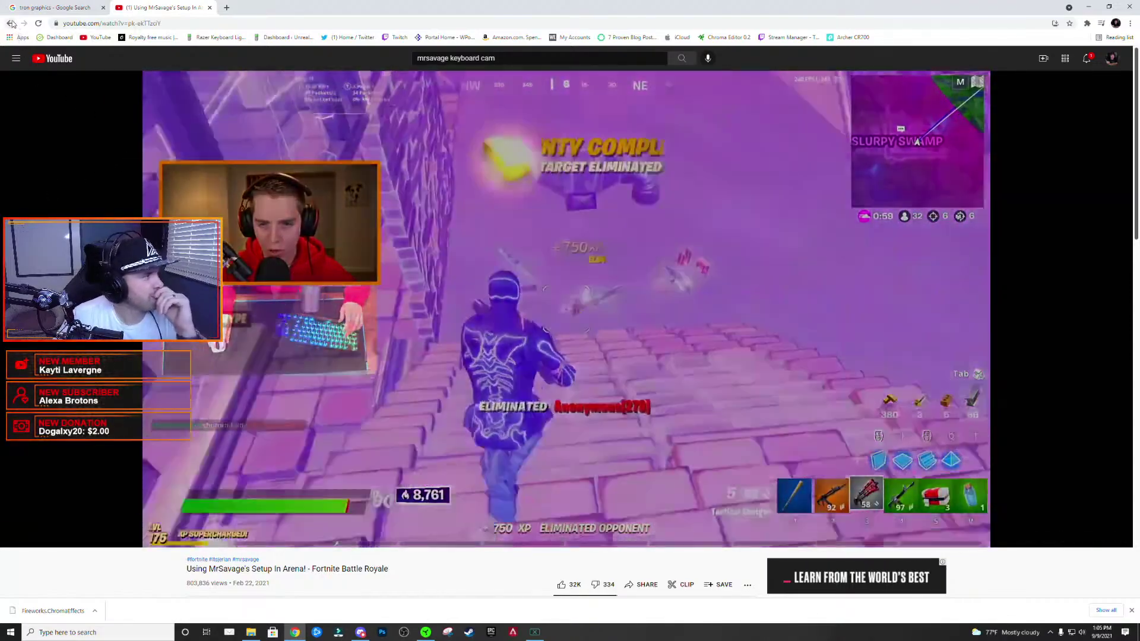
- Return to the search results and look through the other videos showing MrSavage's keyboard
left_click(10, 23)
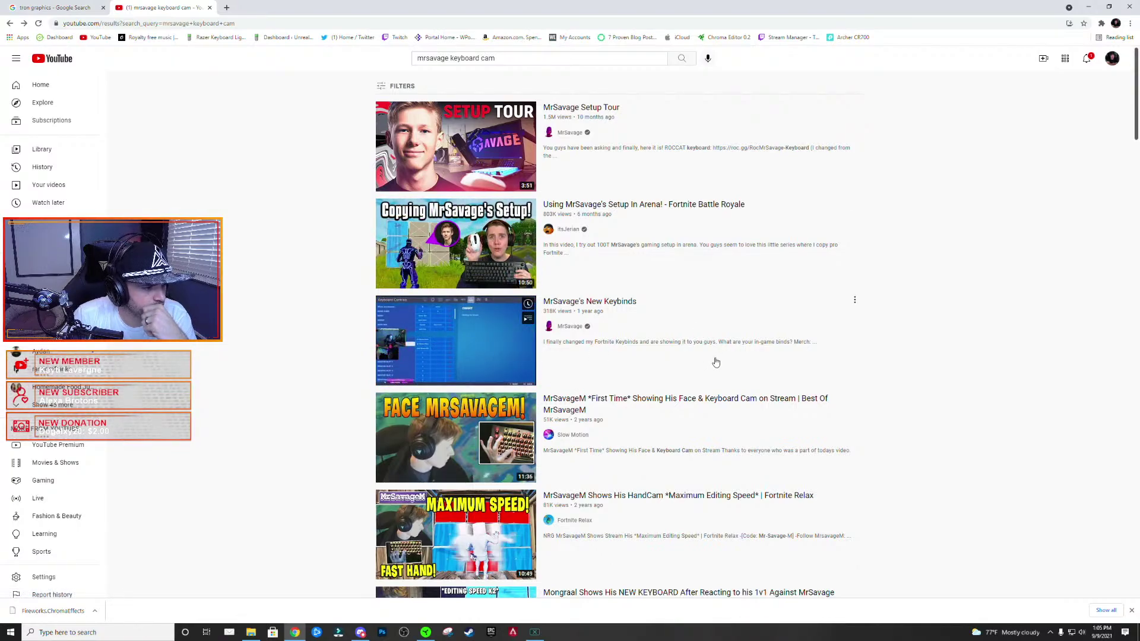
scroll(712, 368, "down", 1)
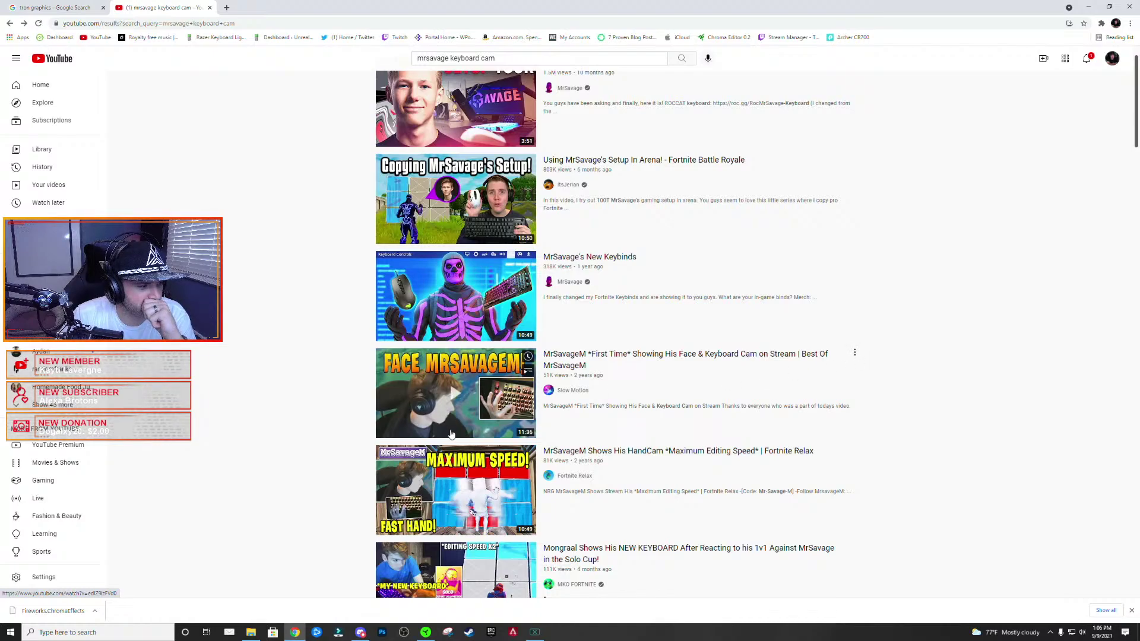
scroll(474, 440, "down", 5)
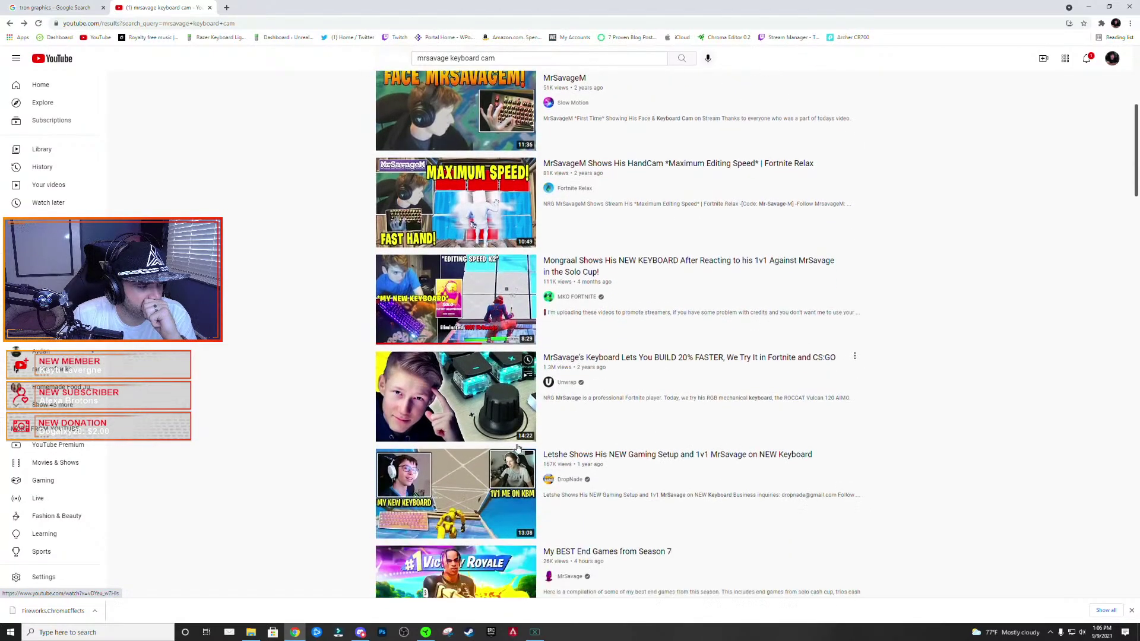
scroll(518, 449, "up", 3)
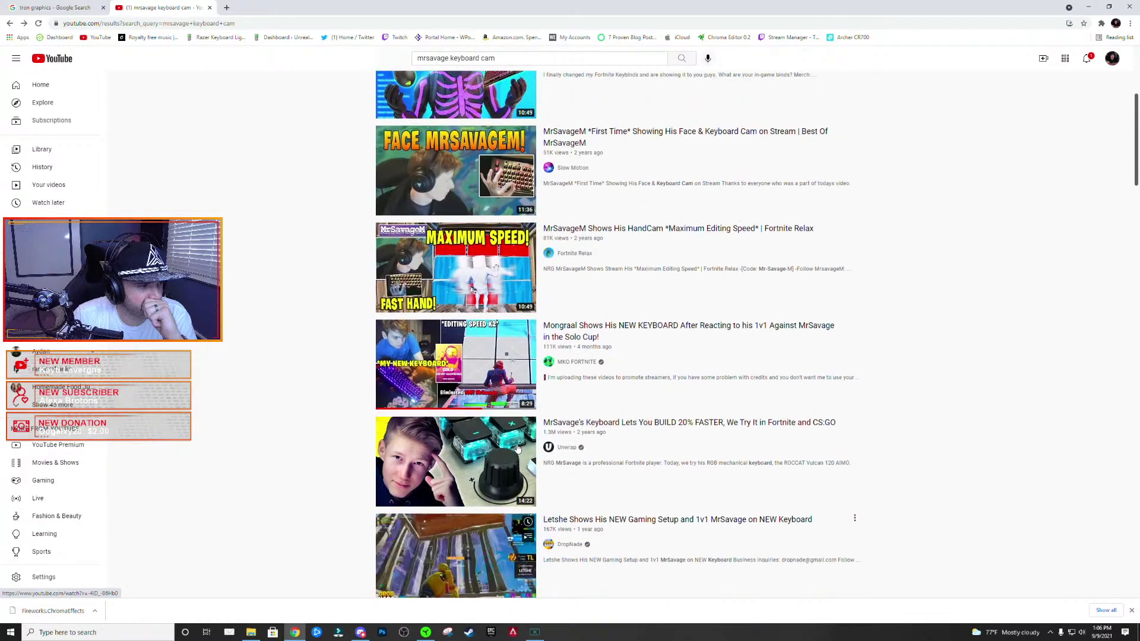